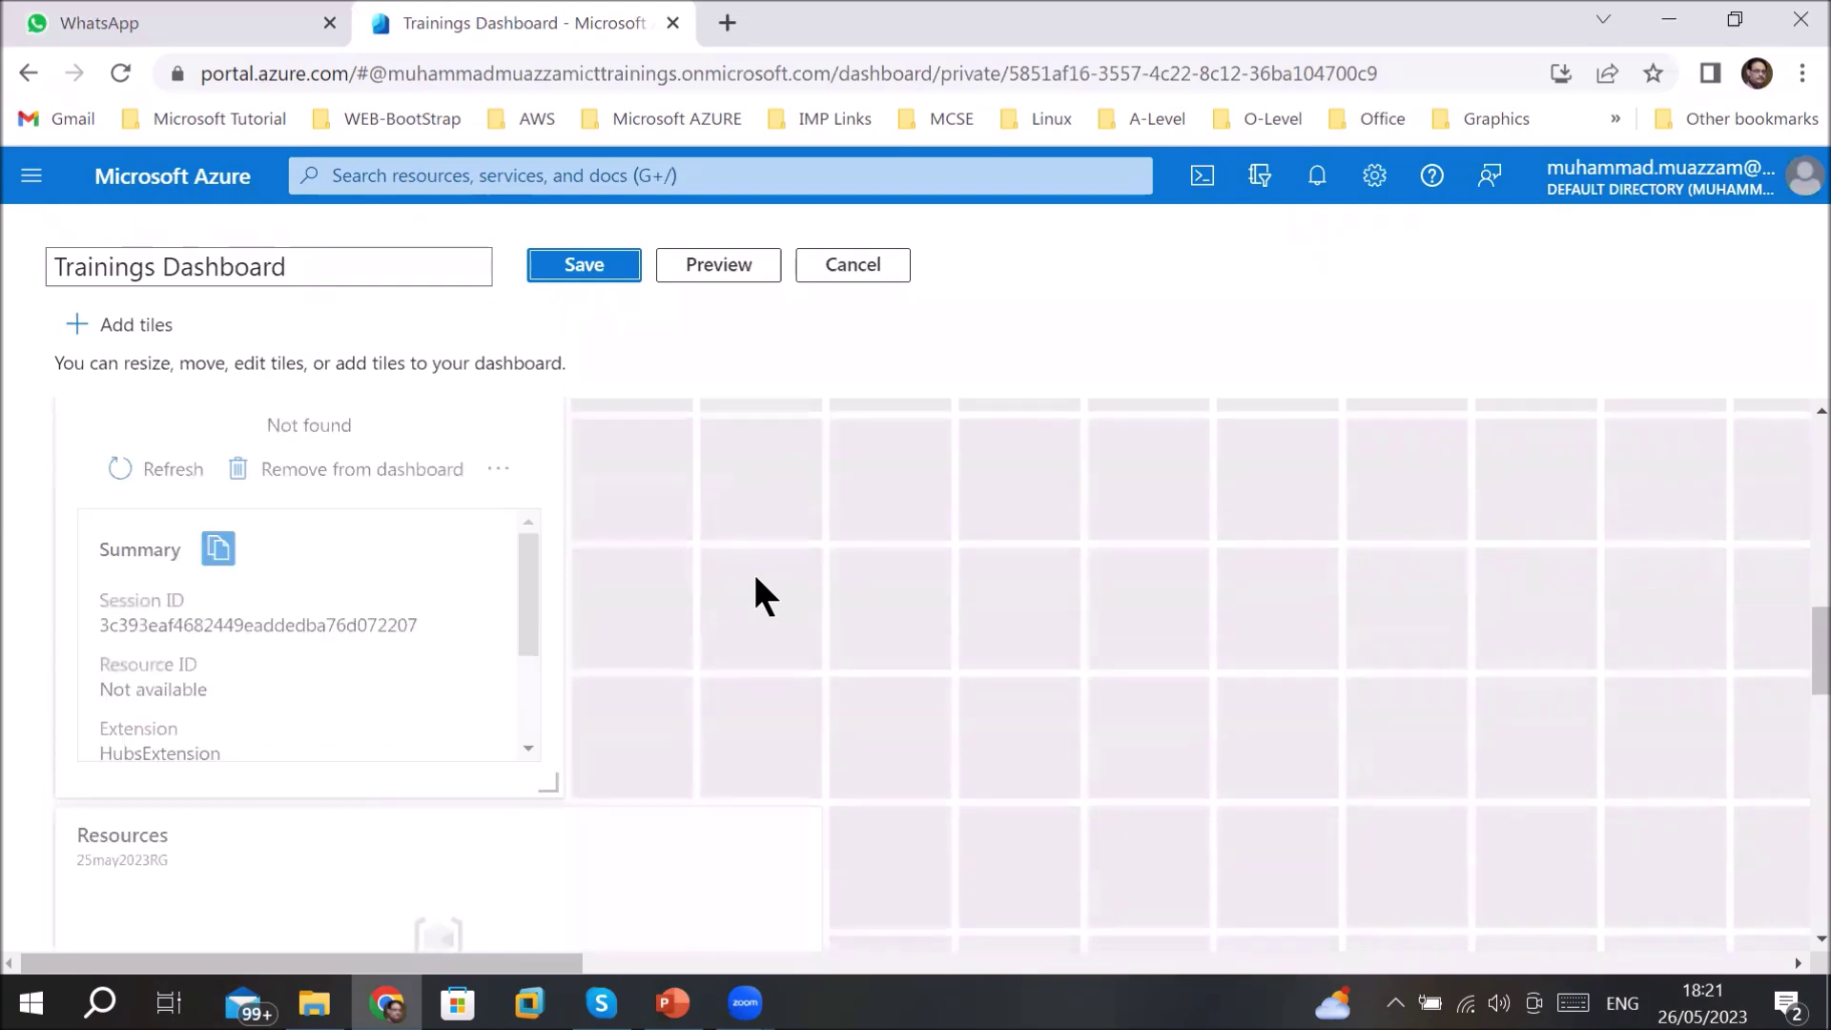
# - Delete the Not found and Resources tiles and save the Trainings Dashboard
pyautogui.scroll(5, 753, 575)
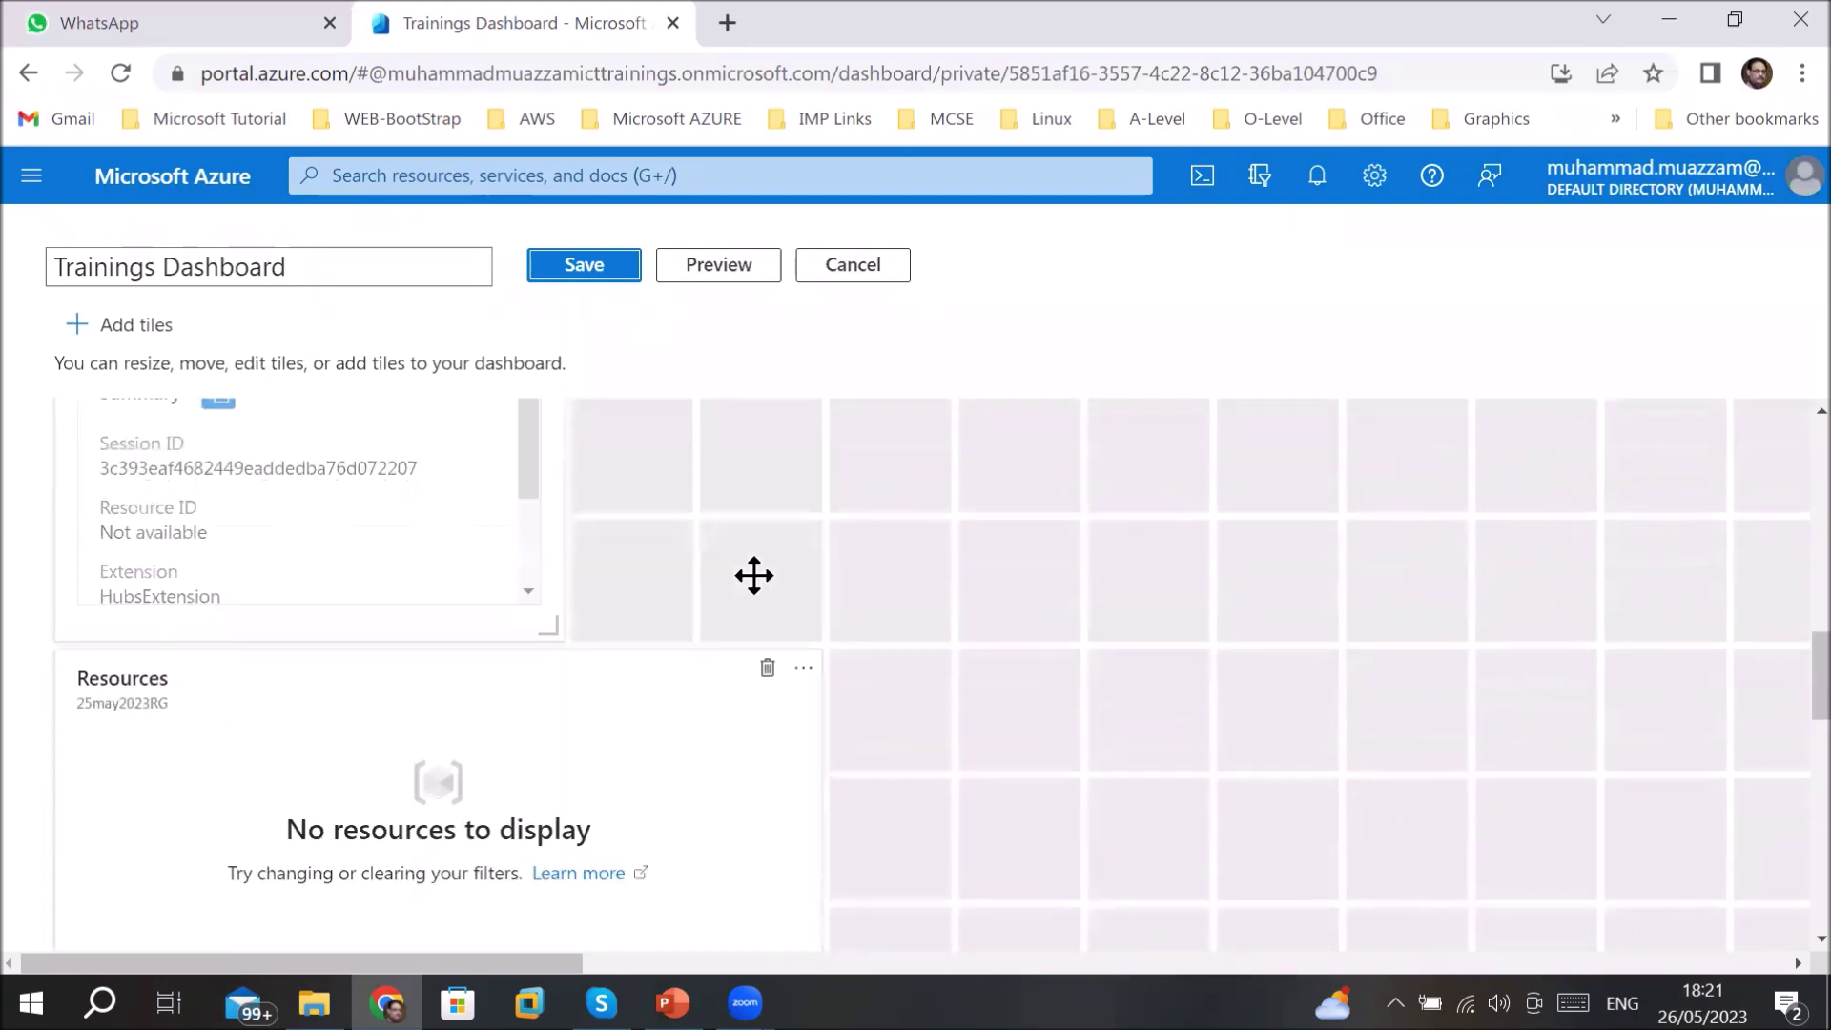
pyautogui.scroll(2, 763, 596)
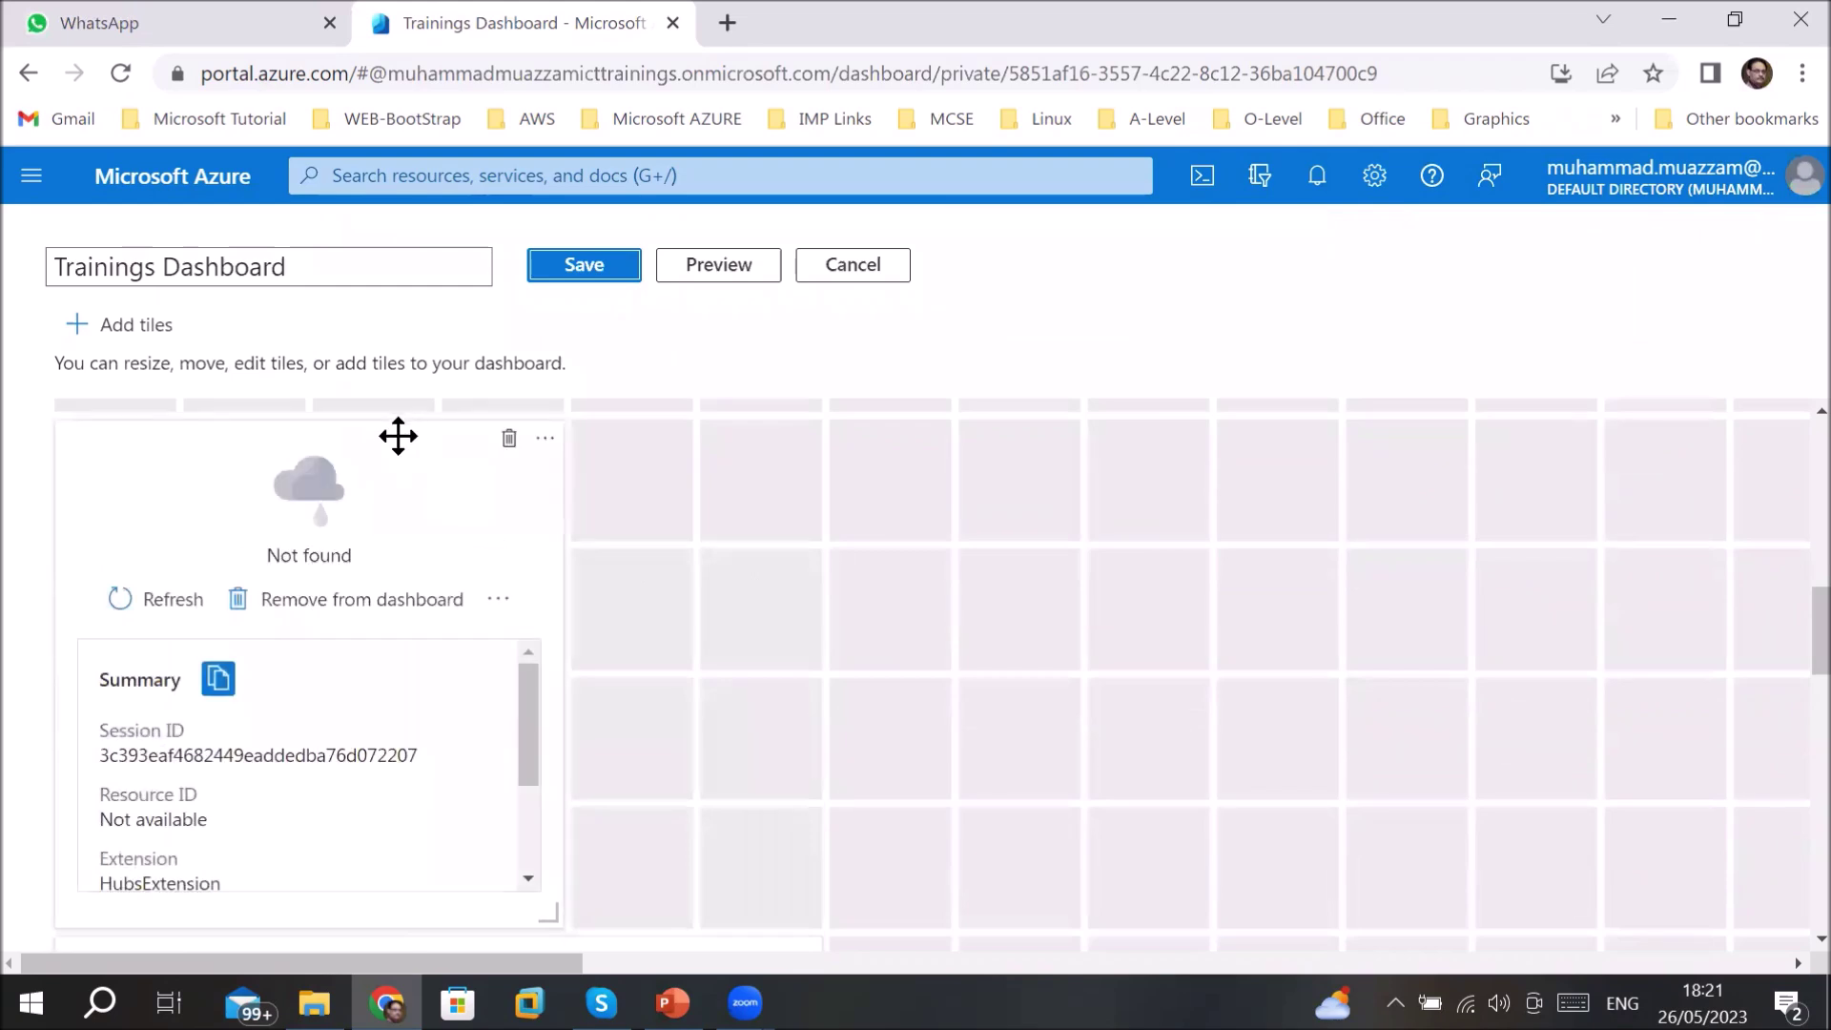
pyautogui.click(509, 438)
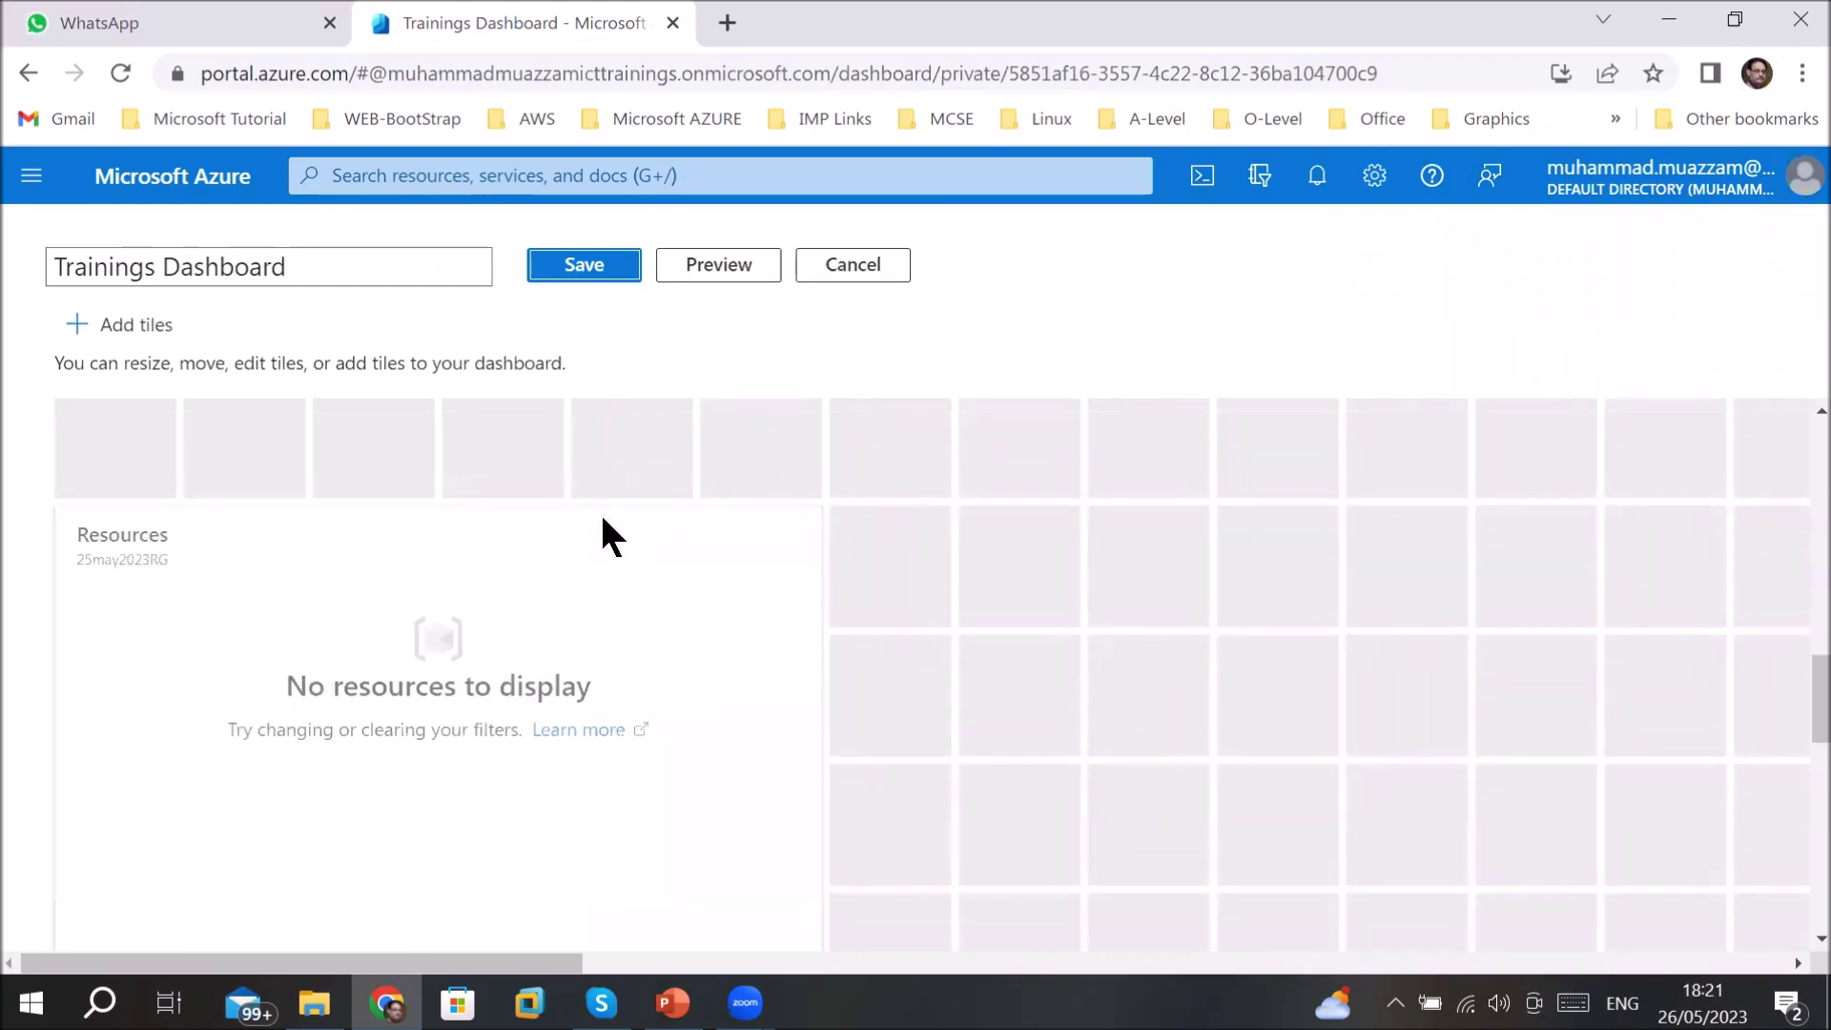
pyautogui.moveTo(740, 487)
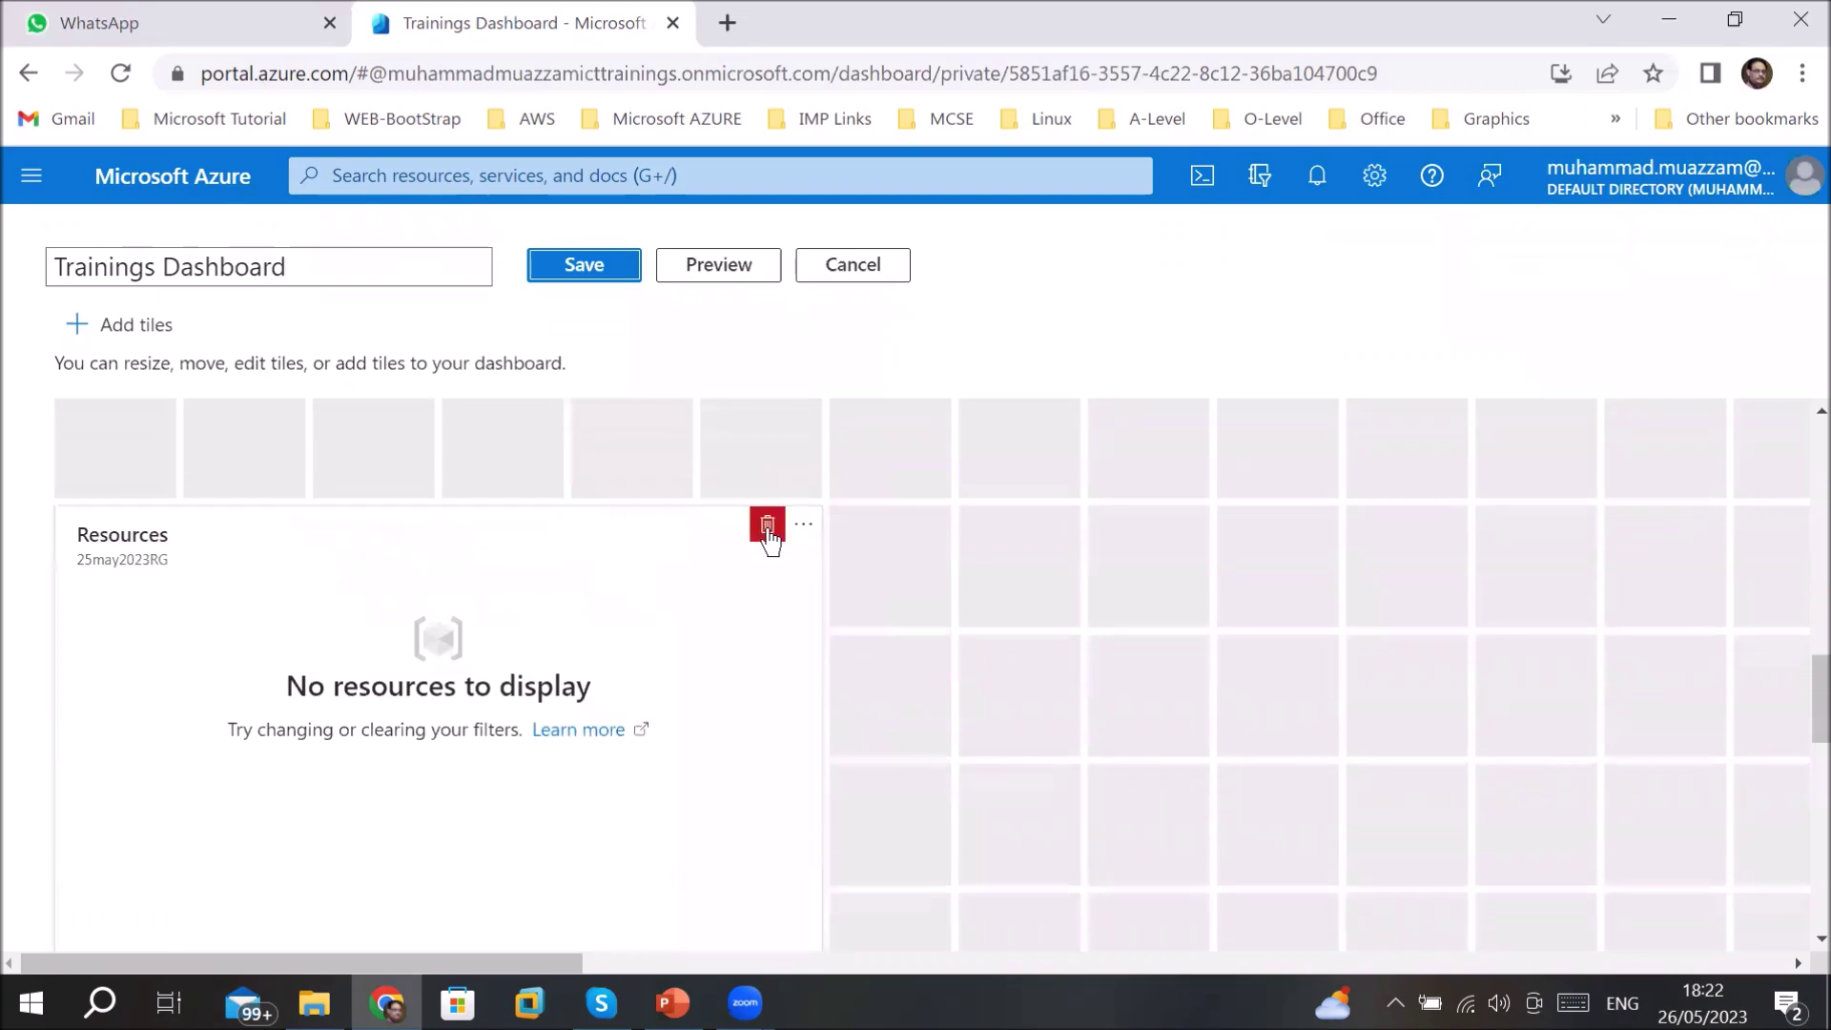
pyautogui.click(768, 527)
pyautogui.scroll(4, 840, 557)
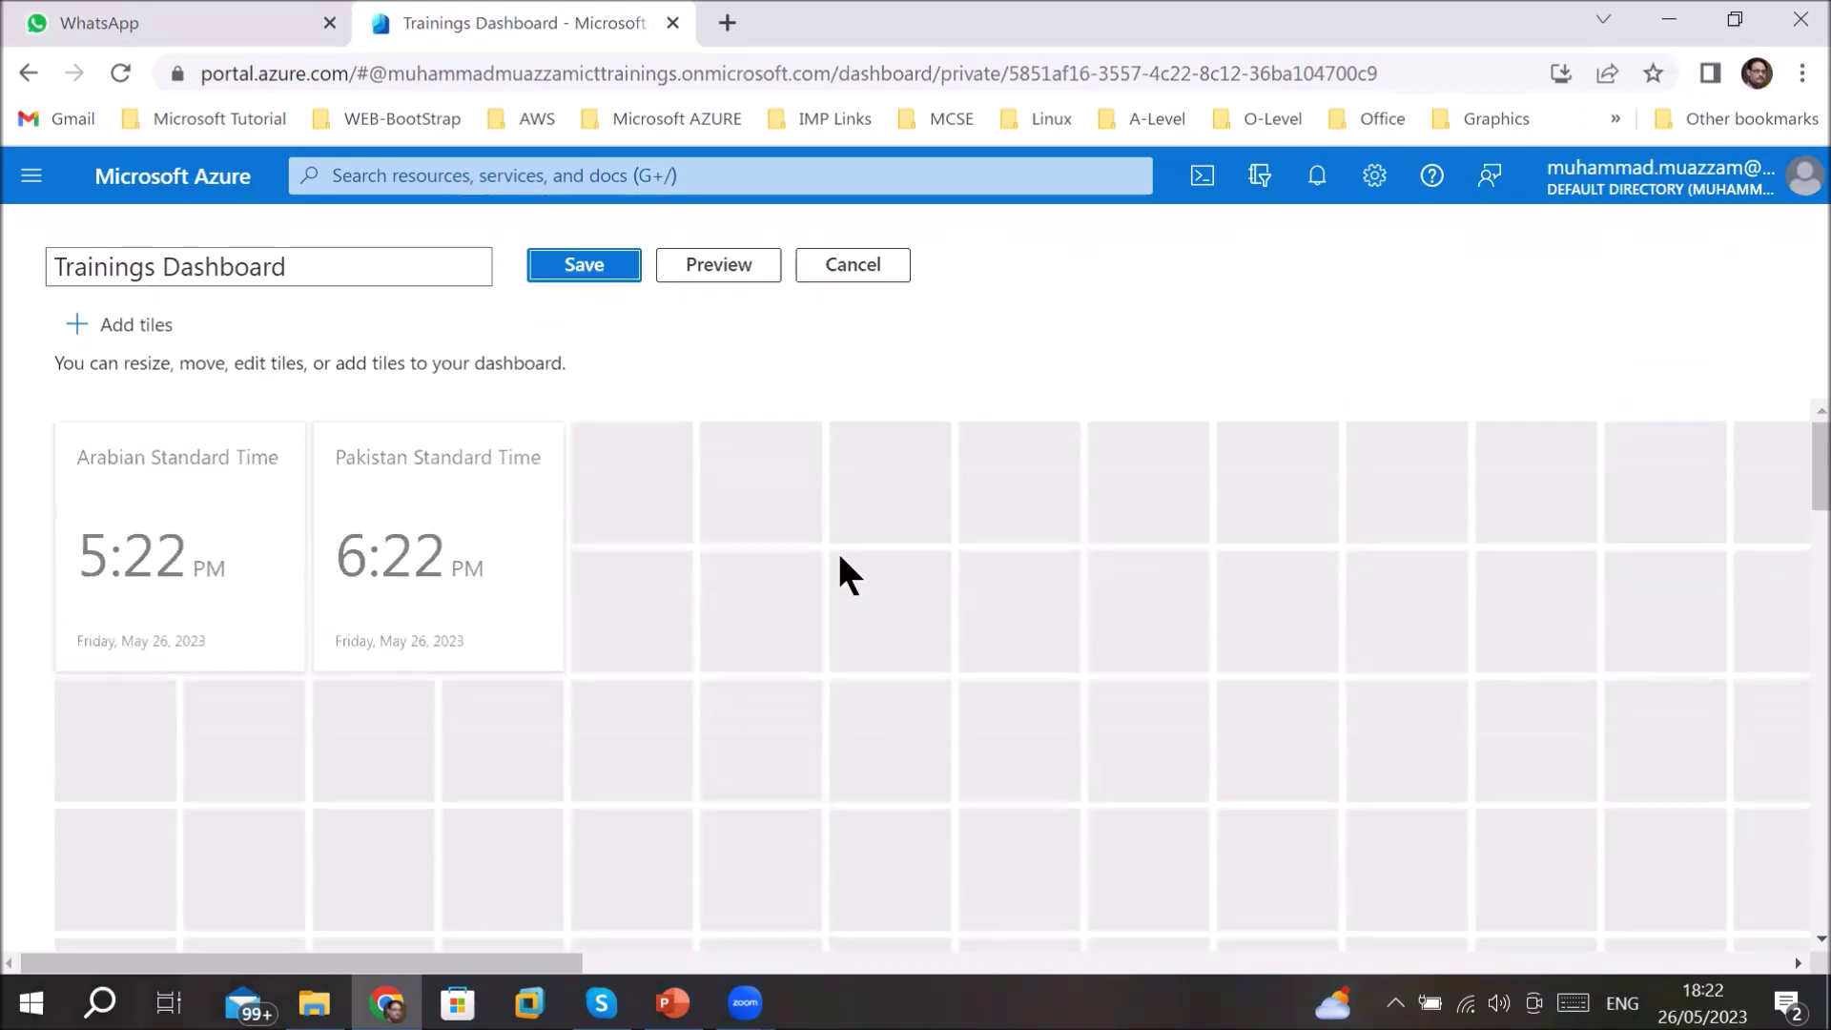
pyautogui.click(573, 272)
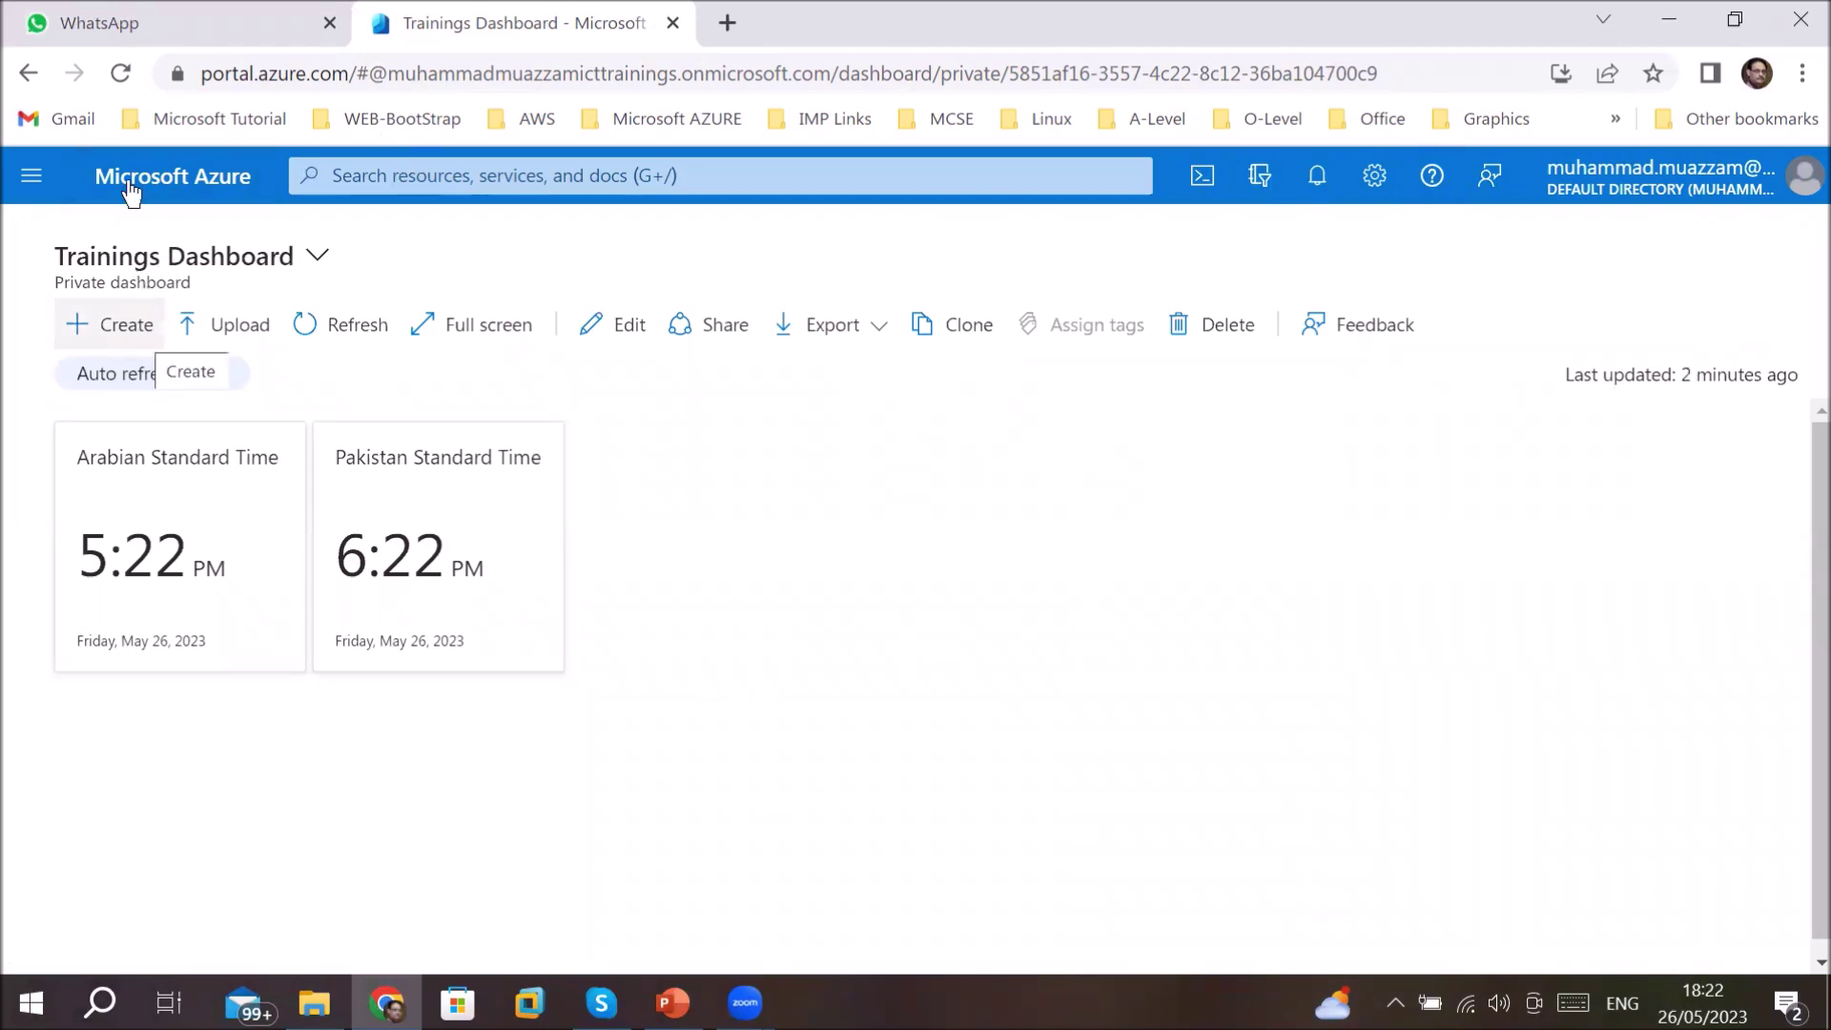
pyautogui.click(35, 191)
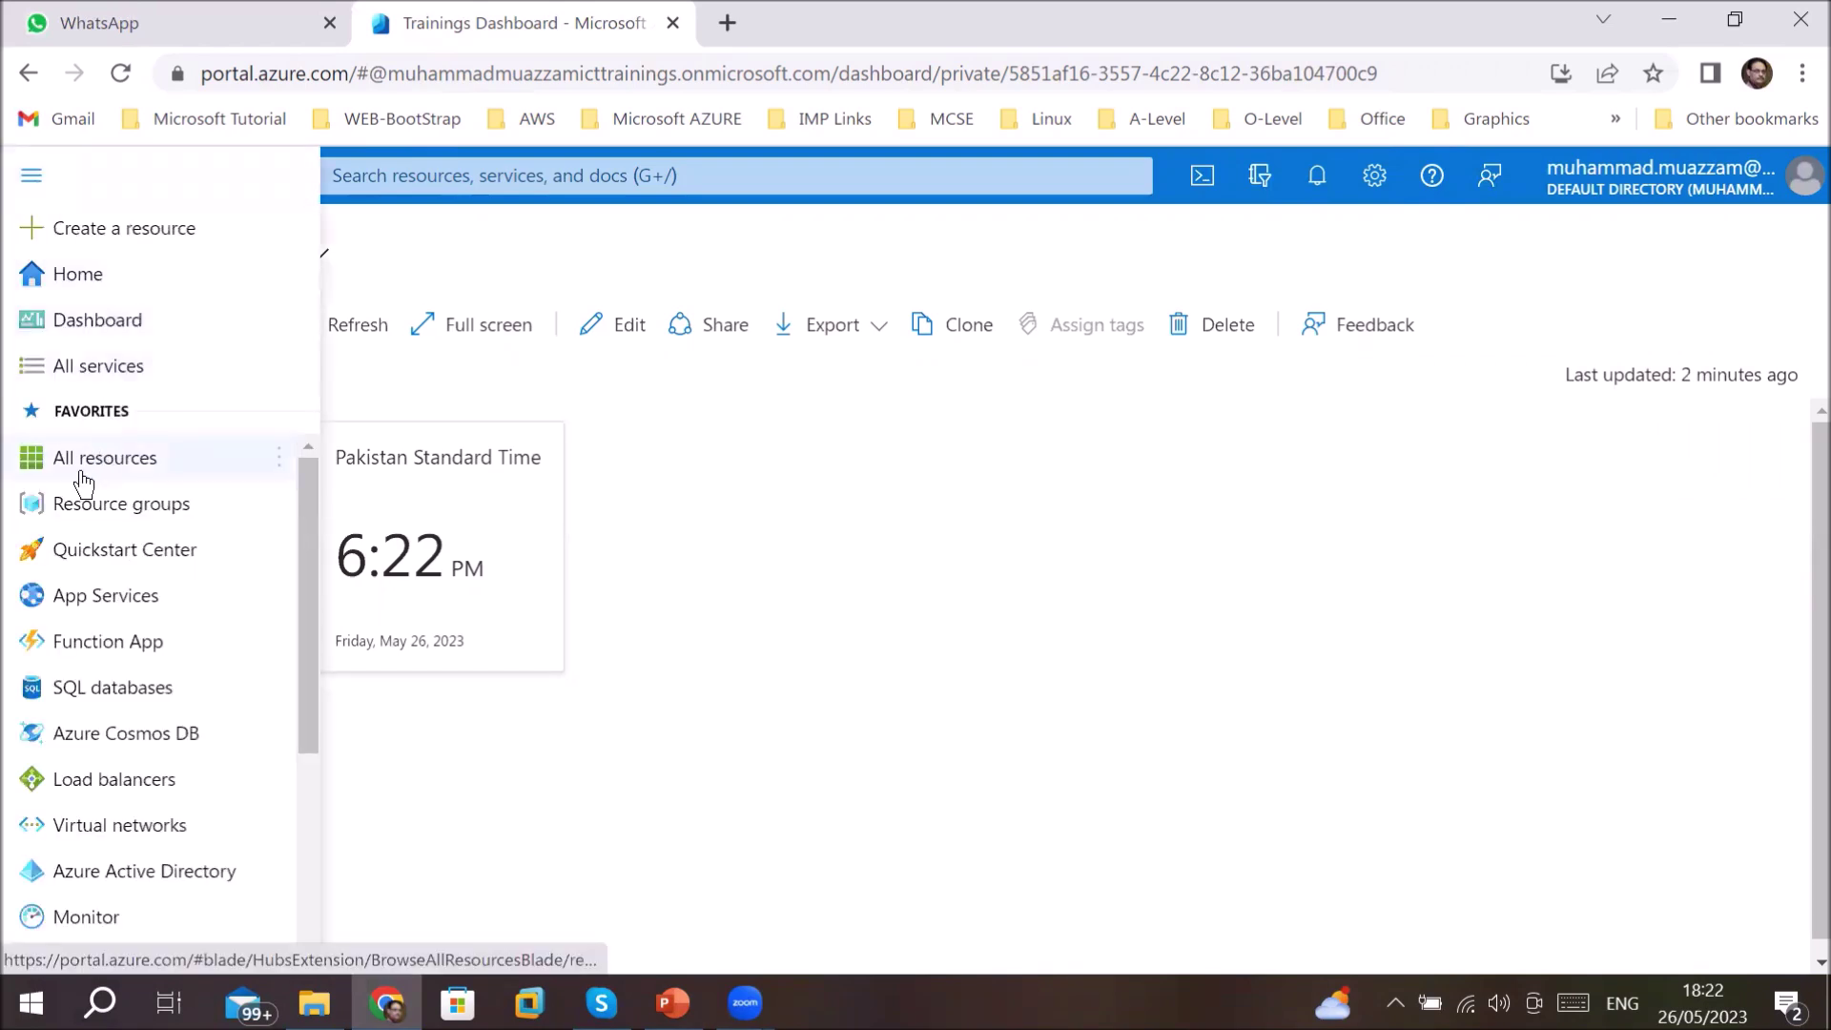
# - Go to Resource groups through All services and start a new resource group
pyautogui.click(105, 366)
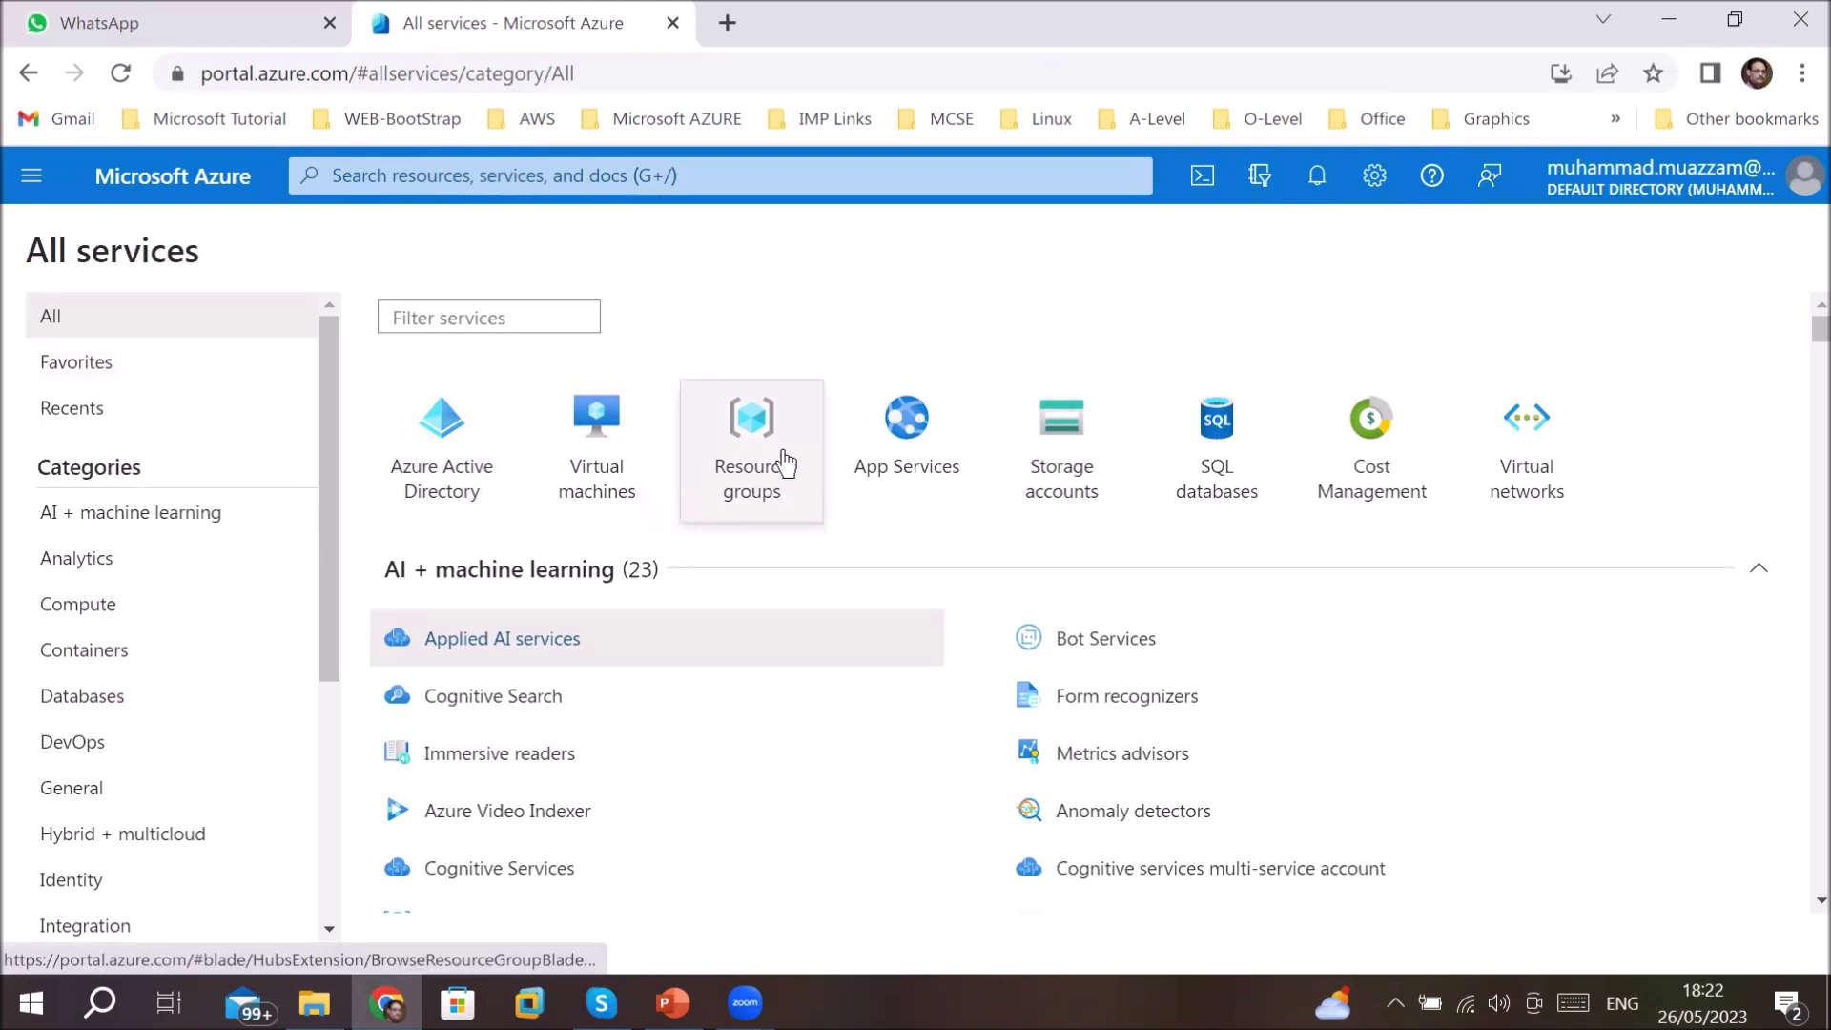
pyautogui.click(733, 454)
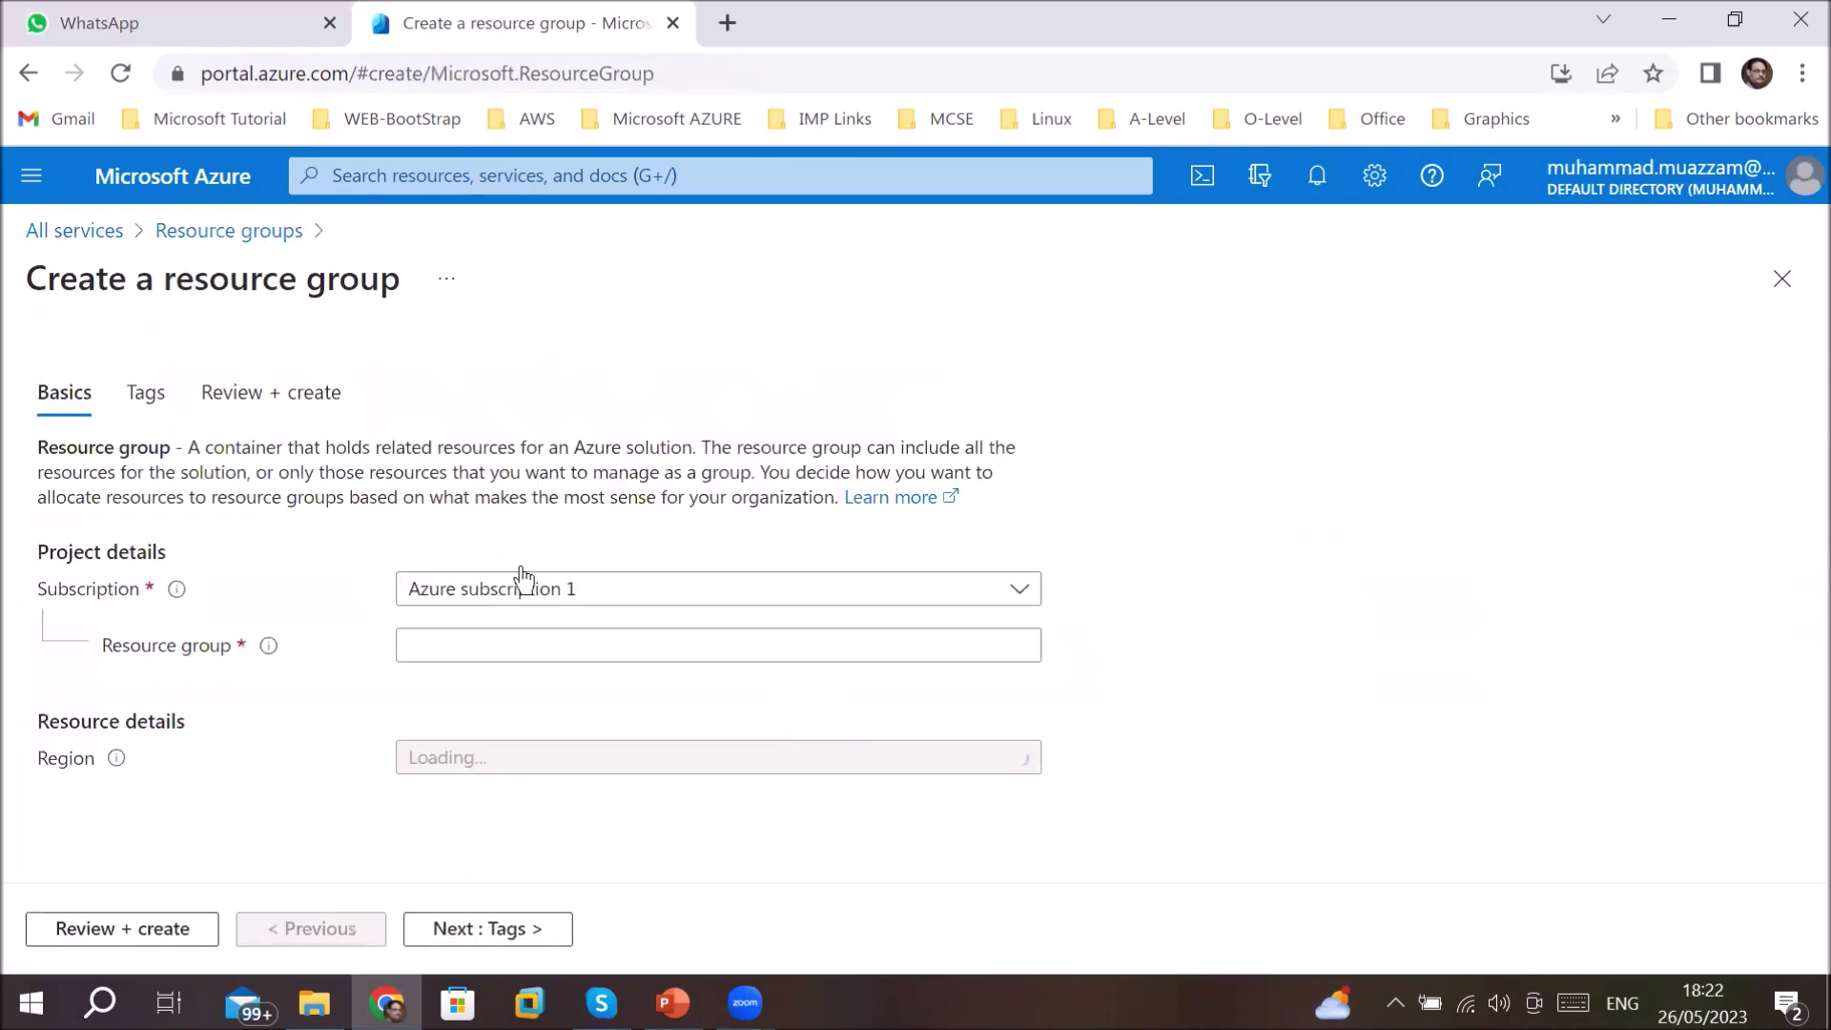
# - Name the resource group WebServerDemoRG in (US) East US and continue to Tags
pyautogui.click(561, 655)
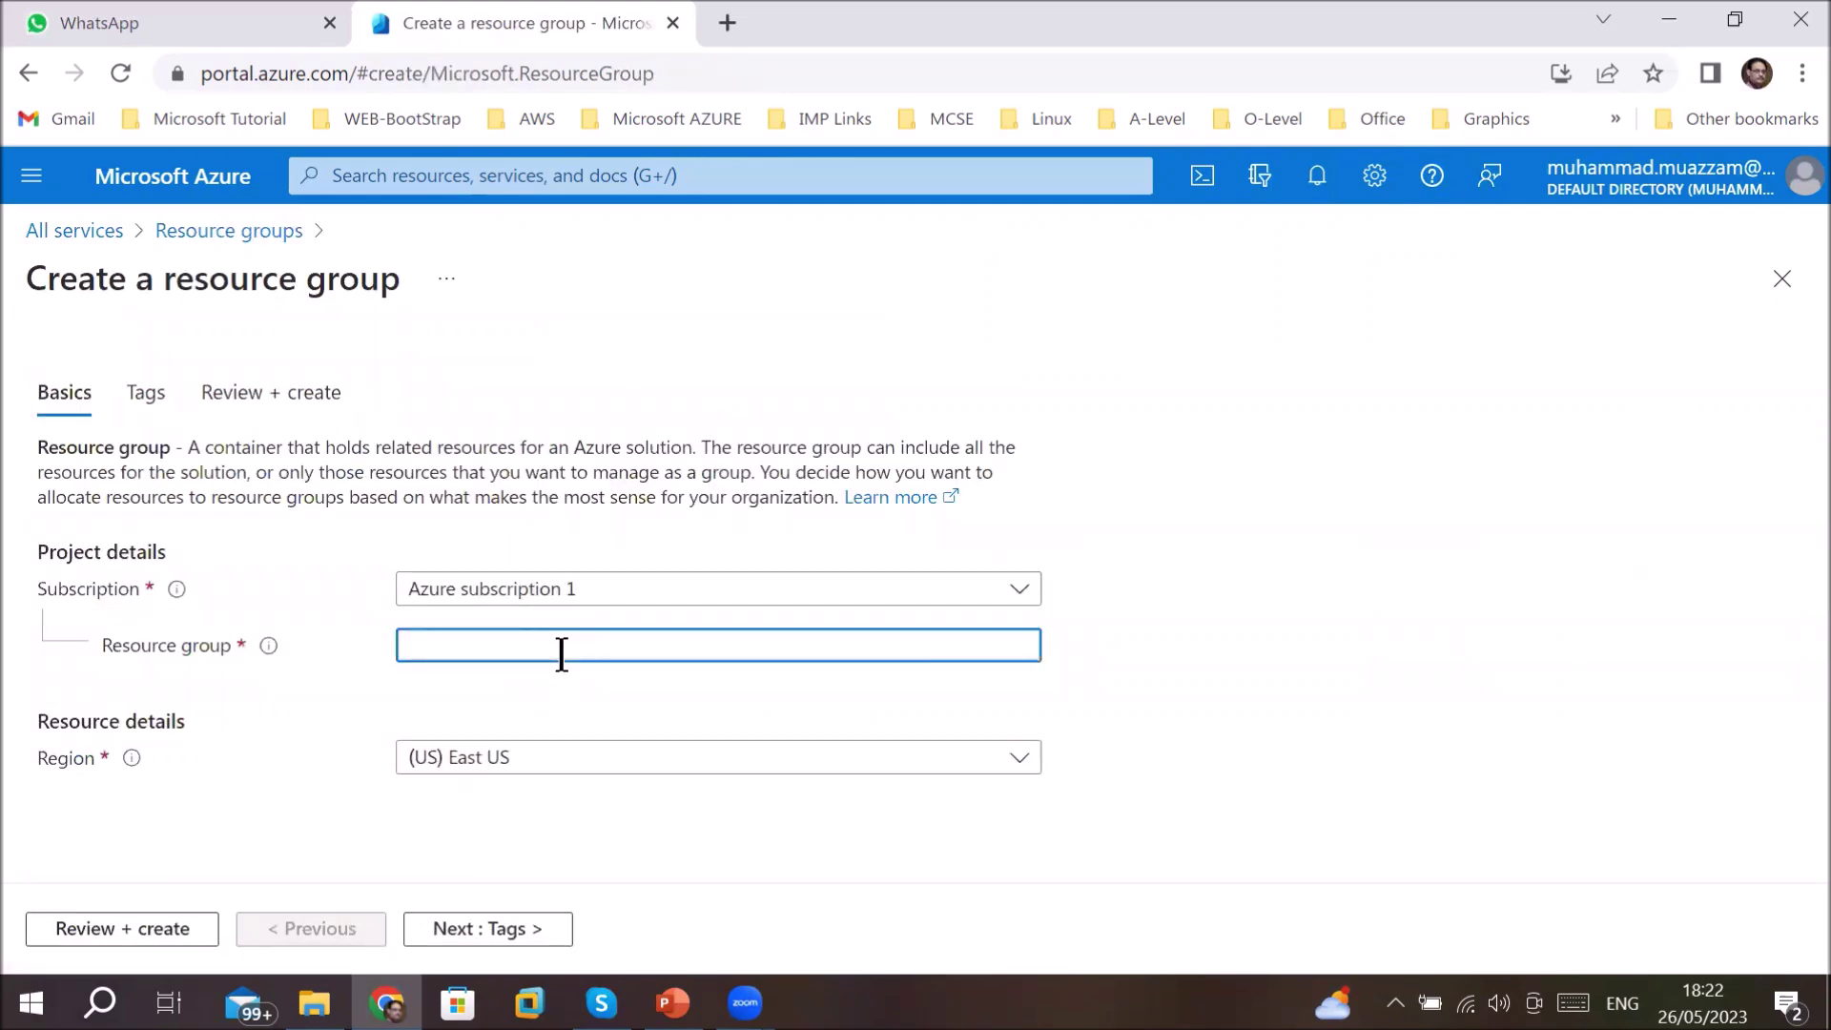
pyautogui.write('D')
pyautogui.press('BackSpace')
pyautogui.write('WebS')
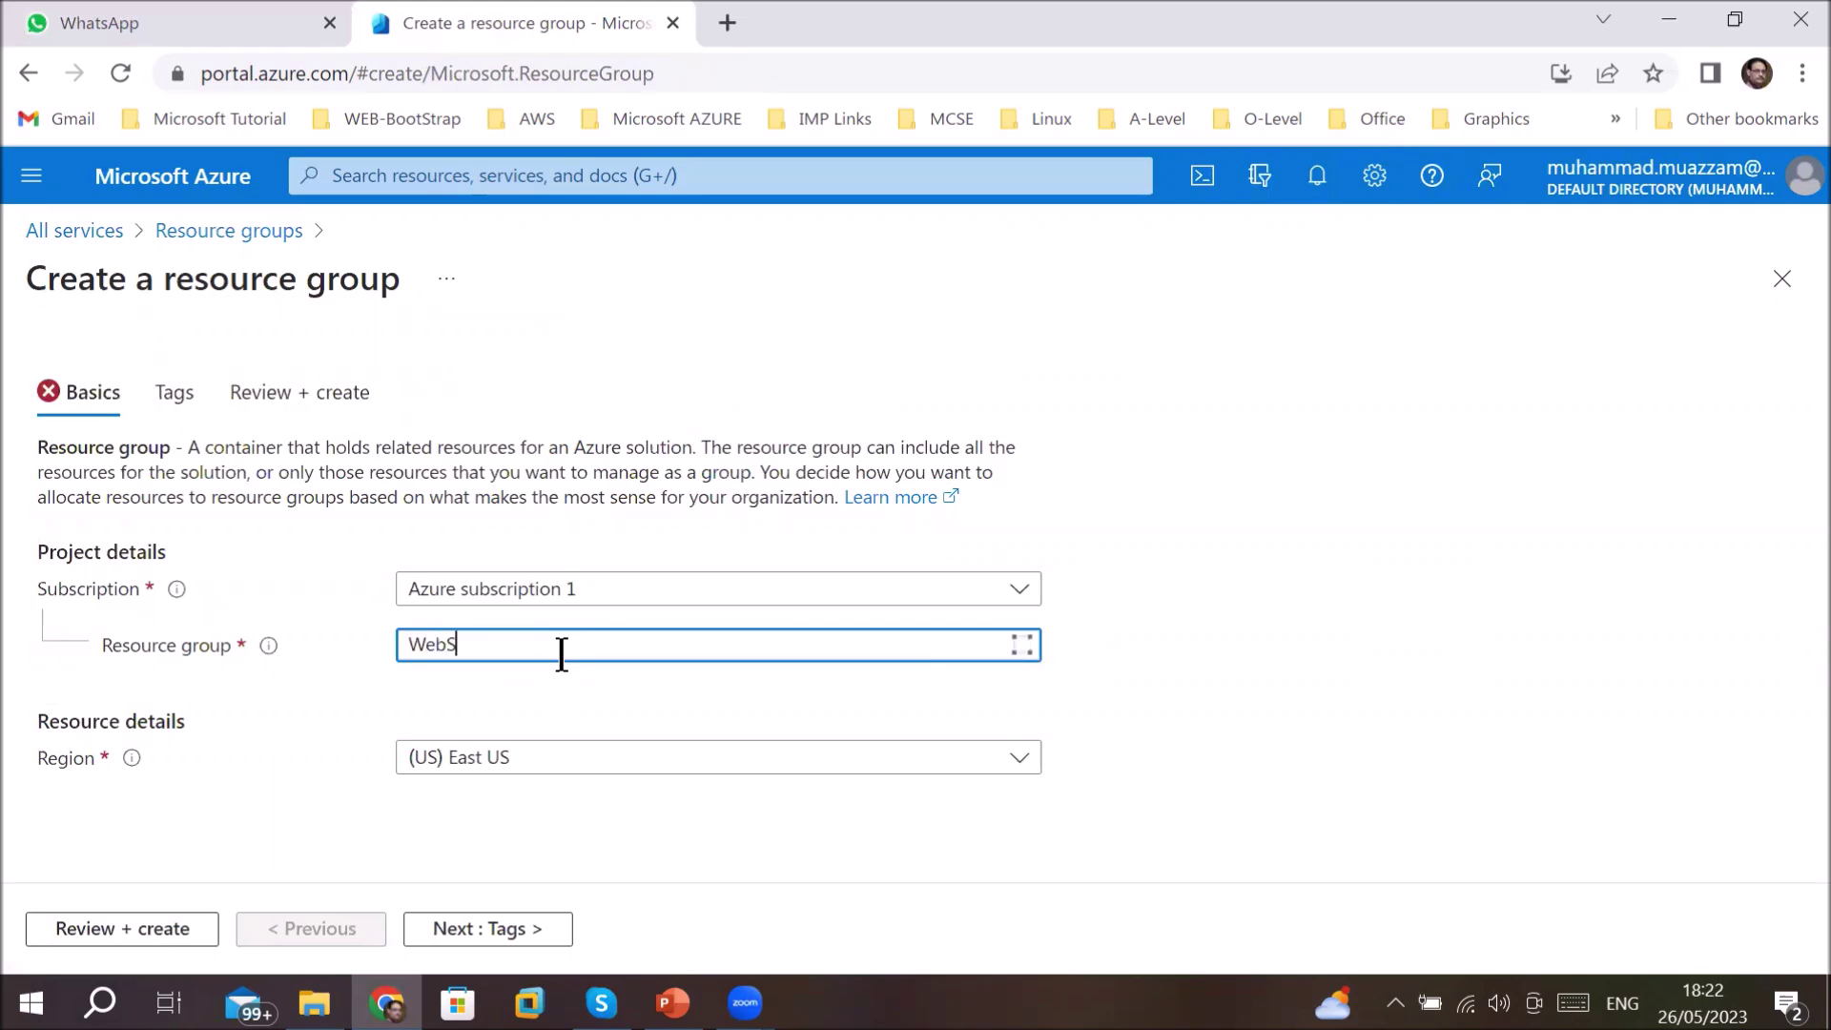
pyautogui.write('erverDemoRG')
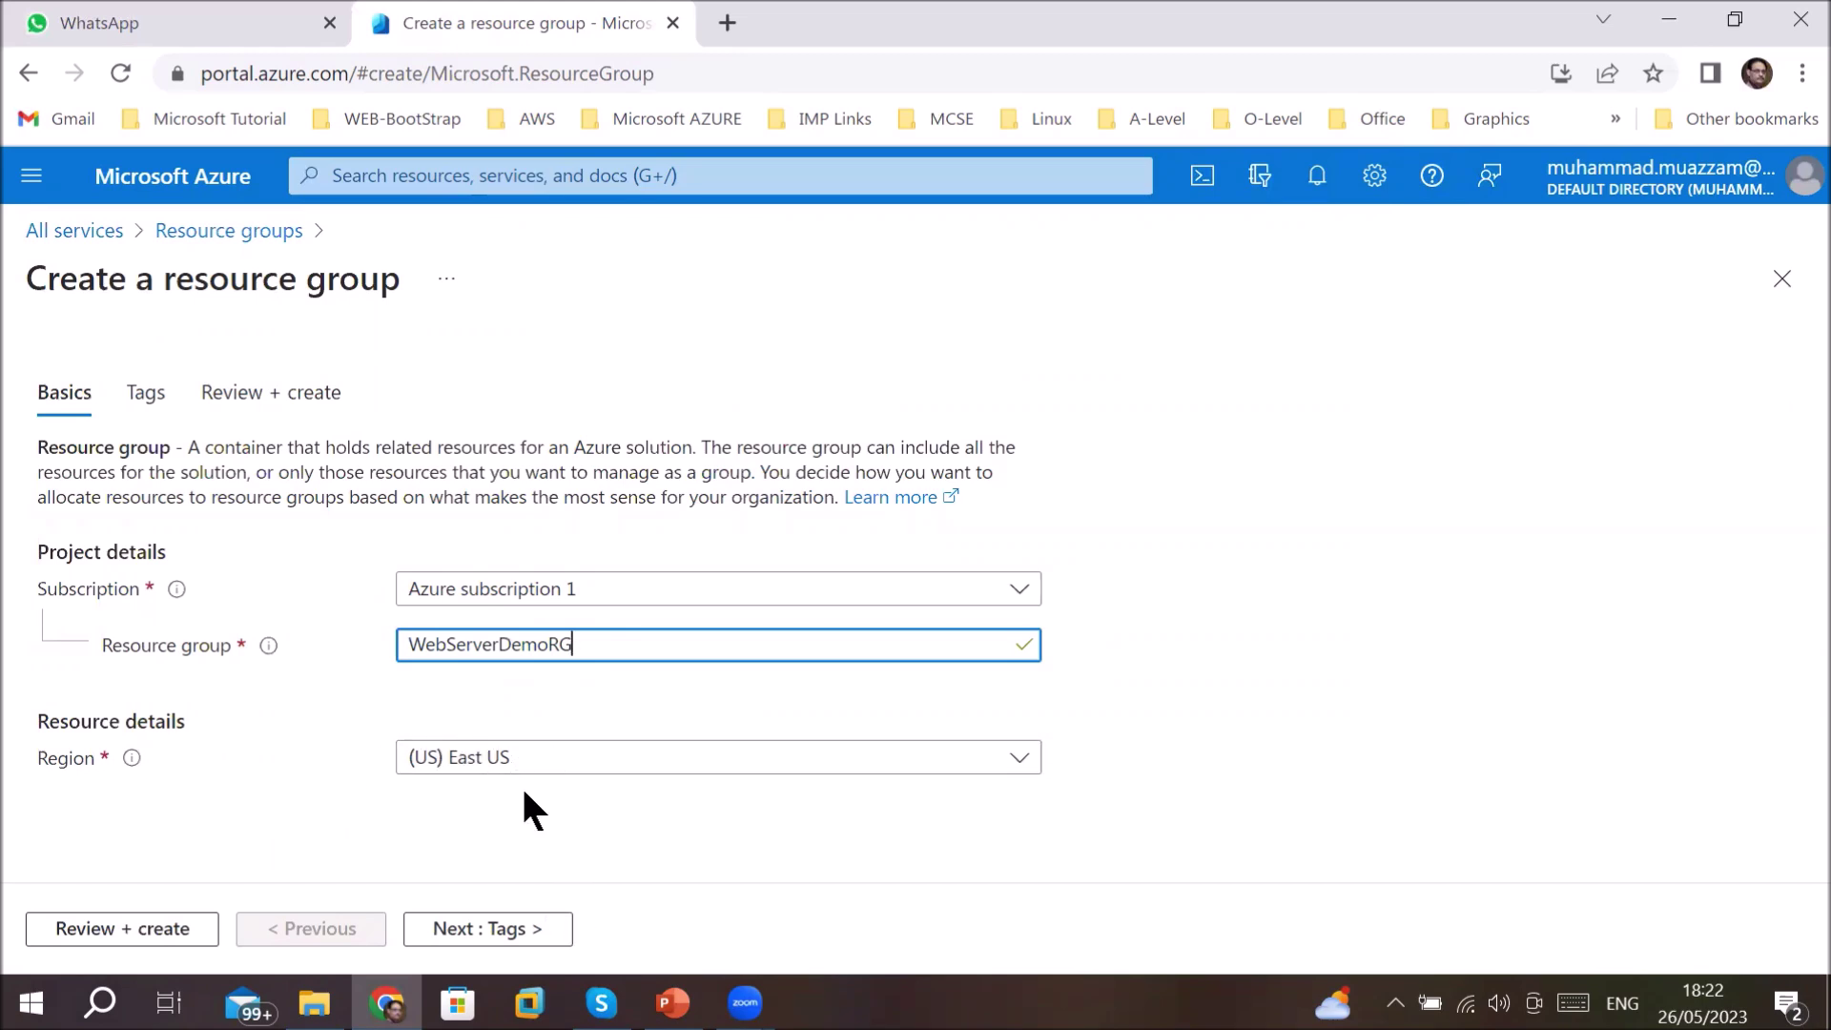
pyautogui.click(477, 932)
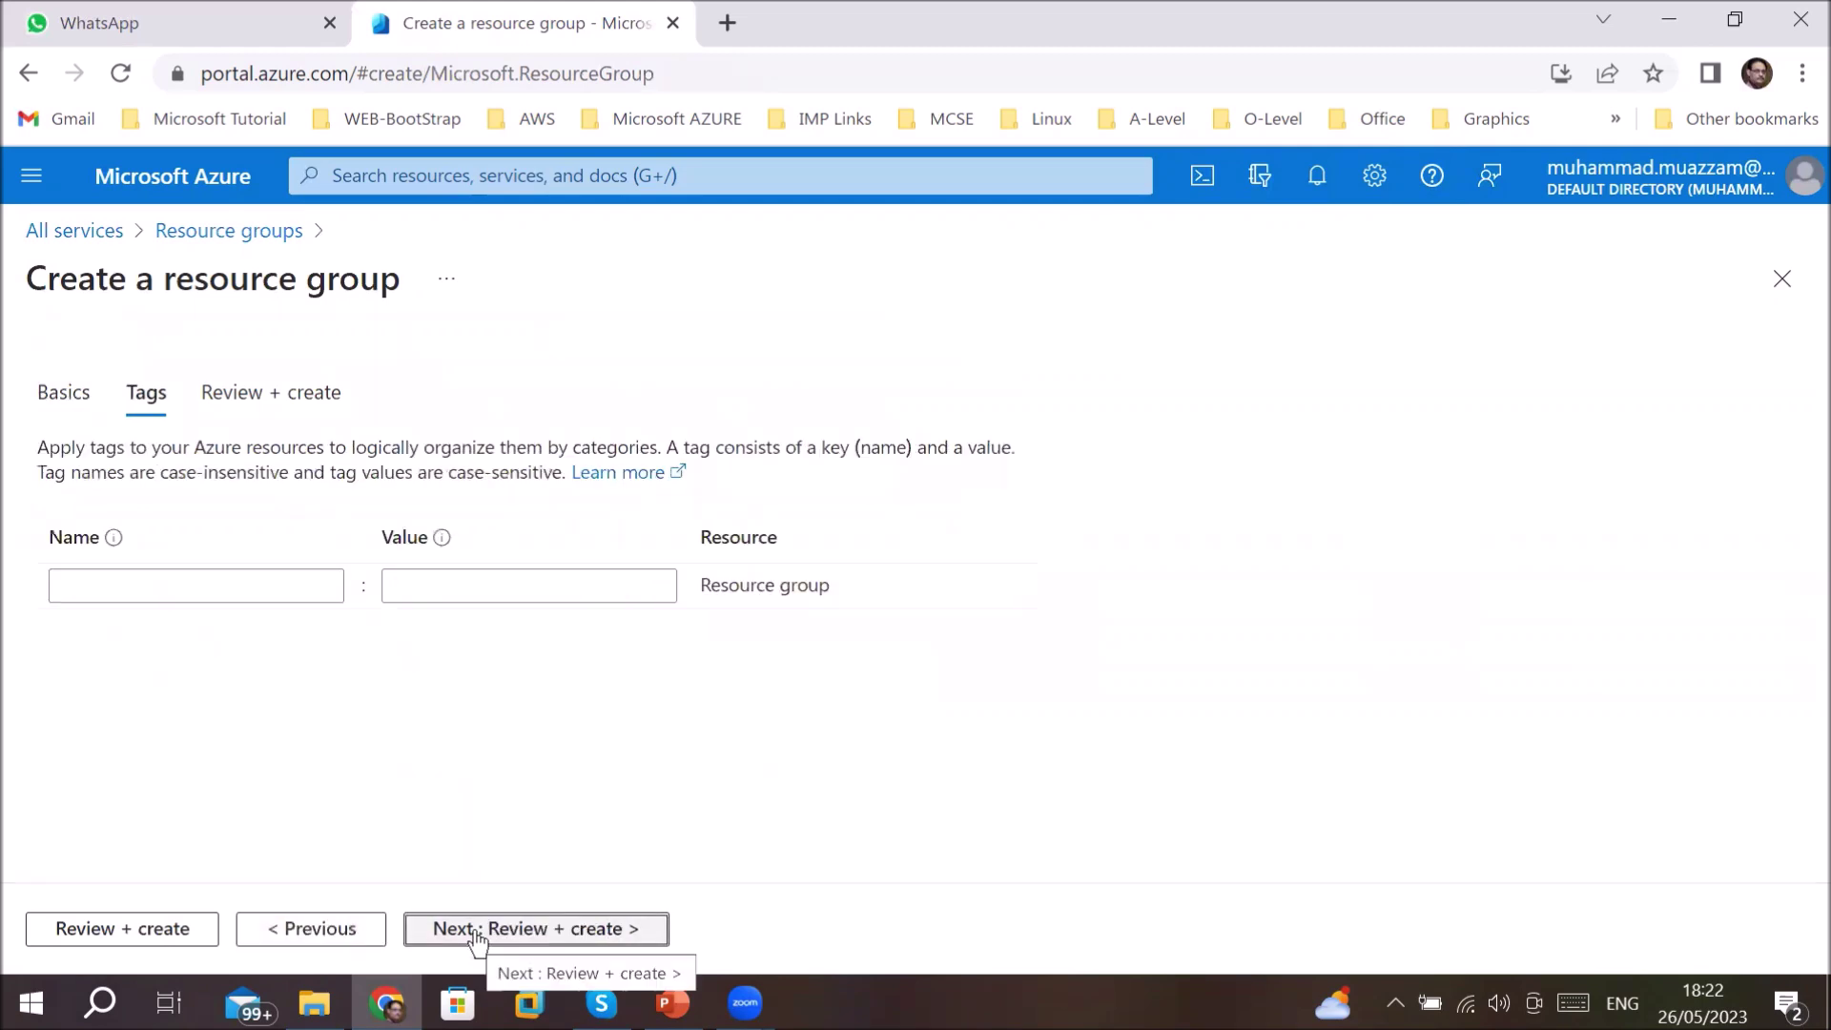
# - Add the tag Environment with value testing
pyautogui.click(252, 586)
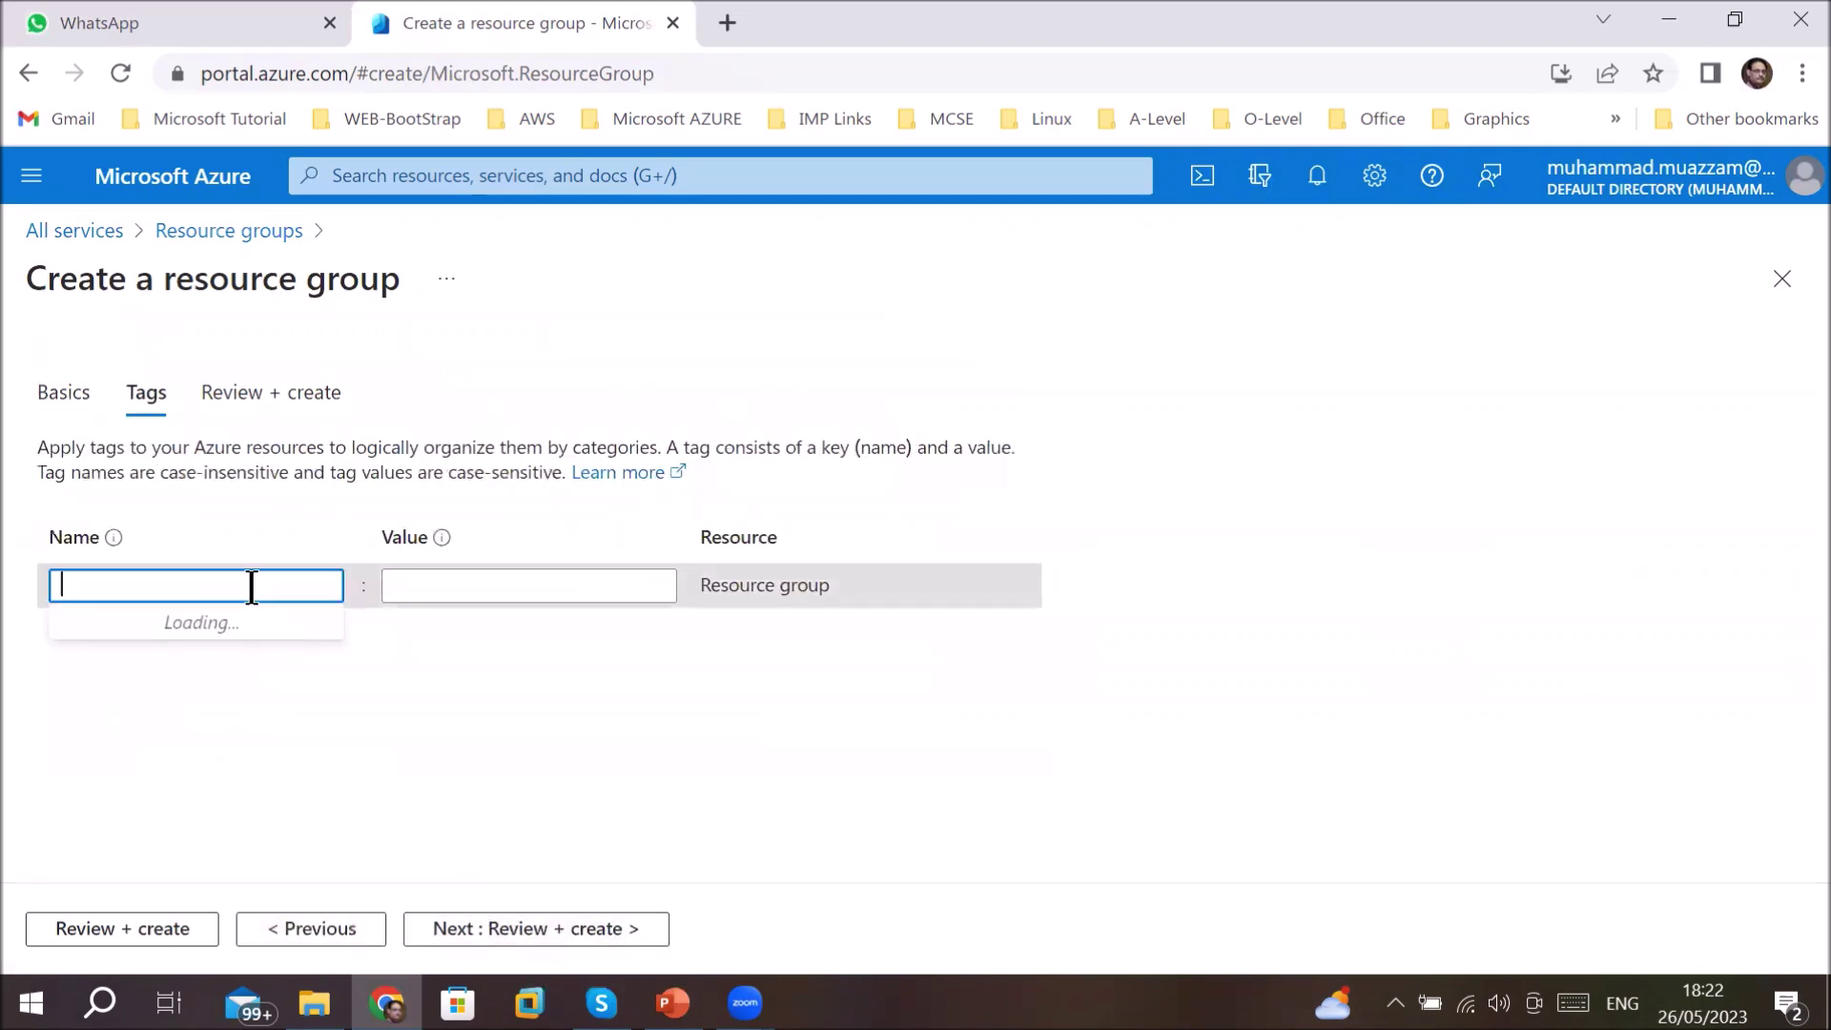
pyautogui.write('Environment')
pyautogui.press('Tab')
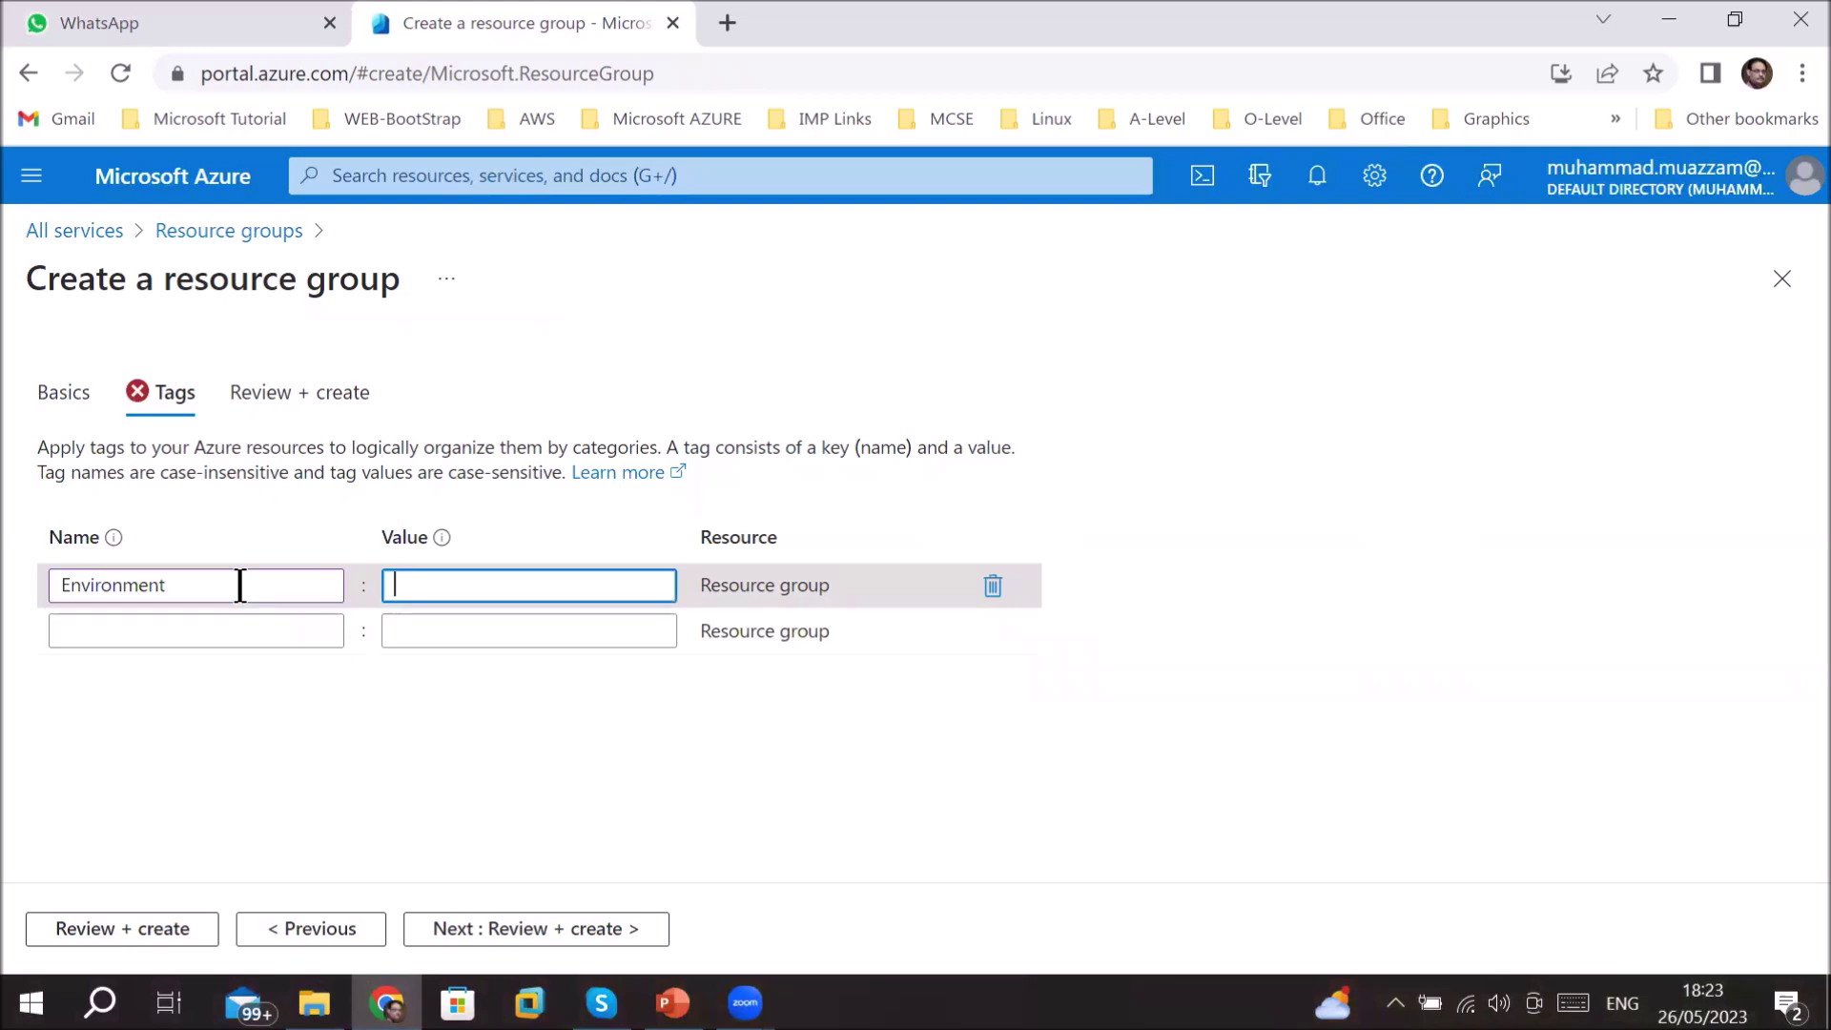
pyautogui.write('testing')
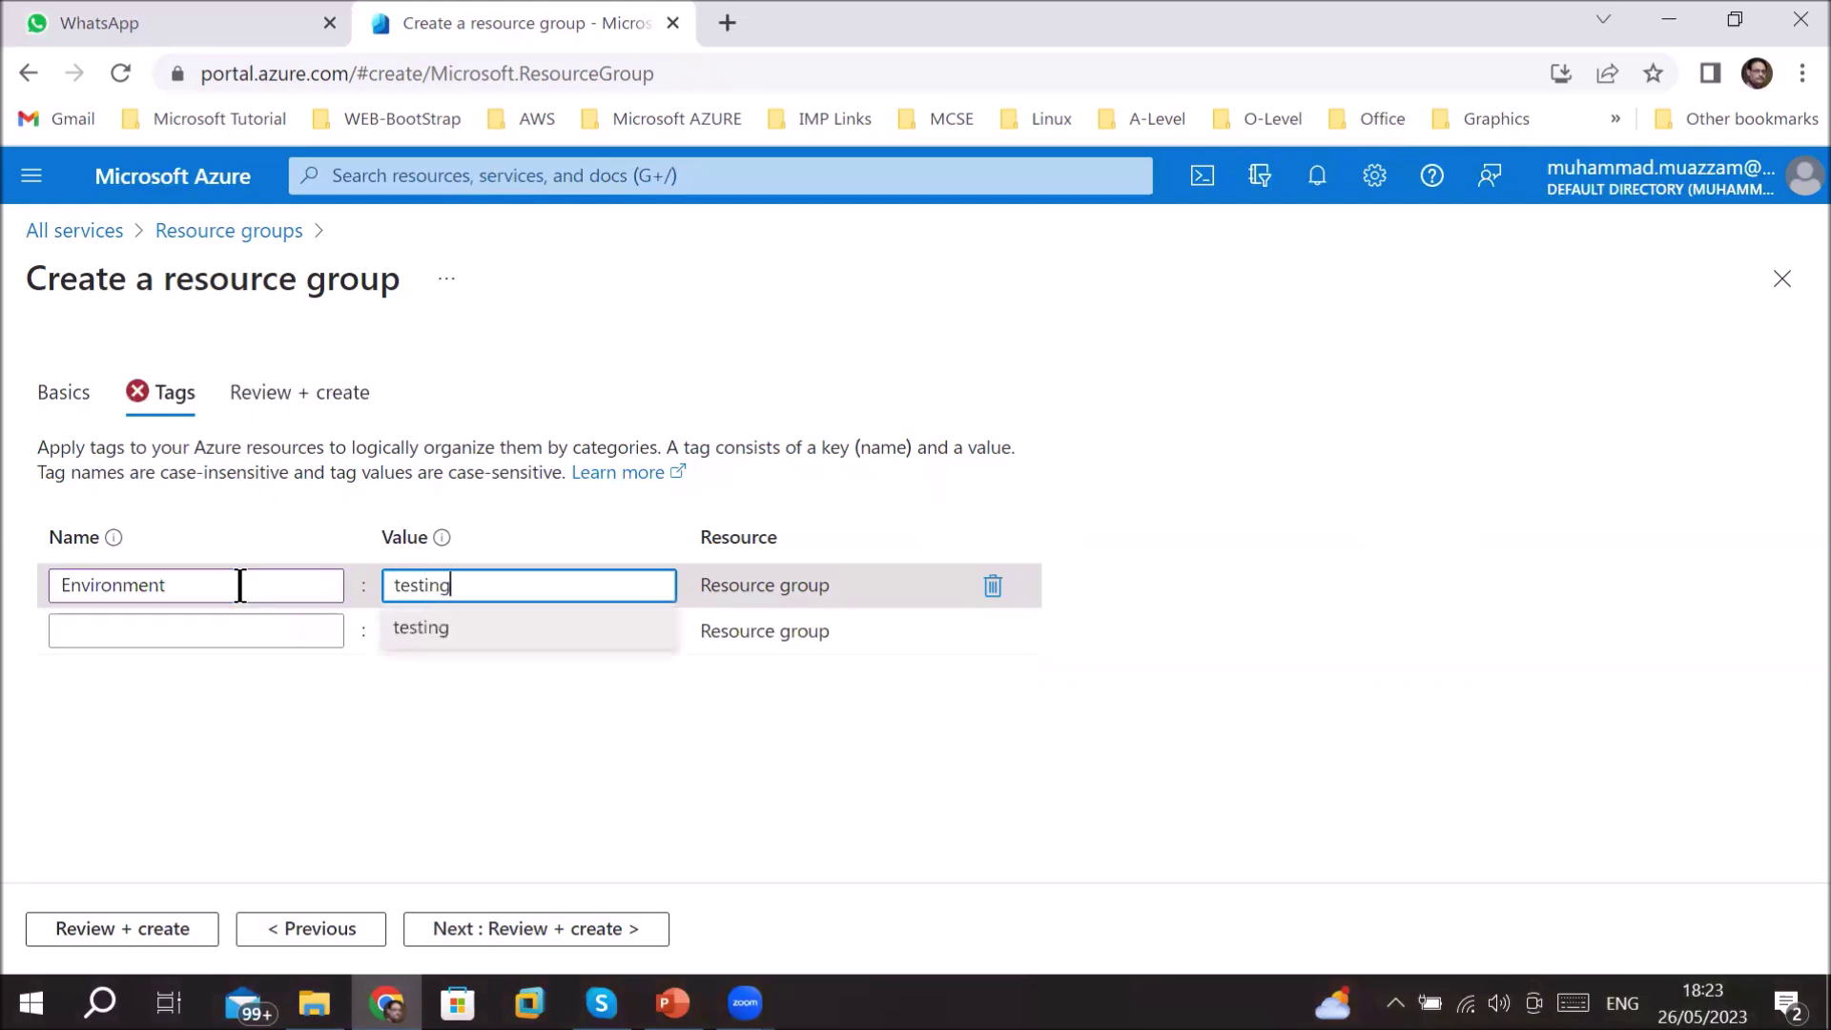
pyautogui.press('Tab')
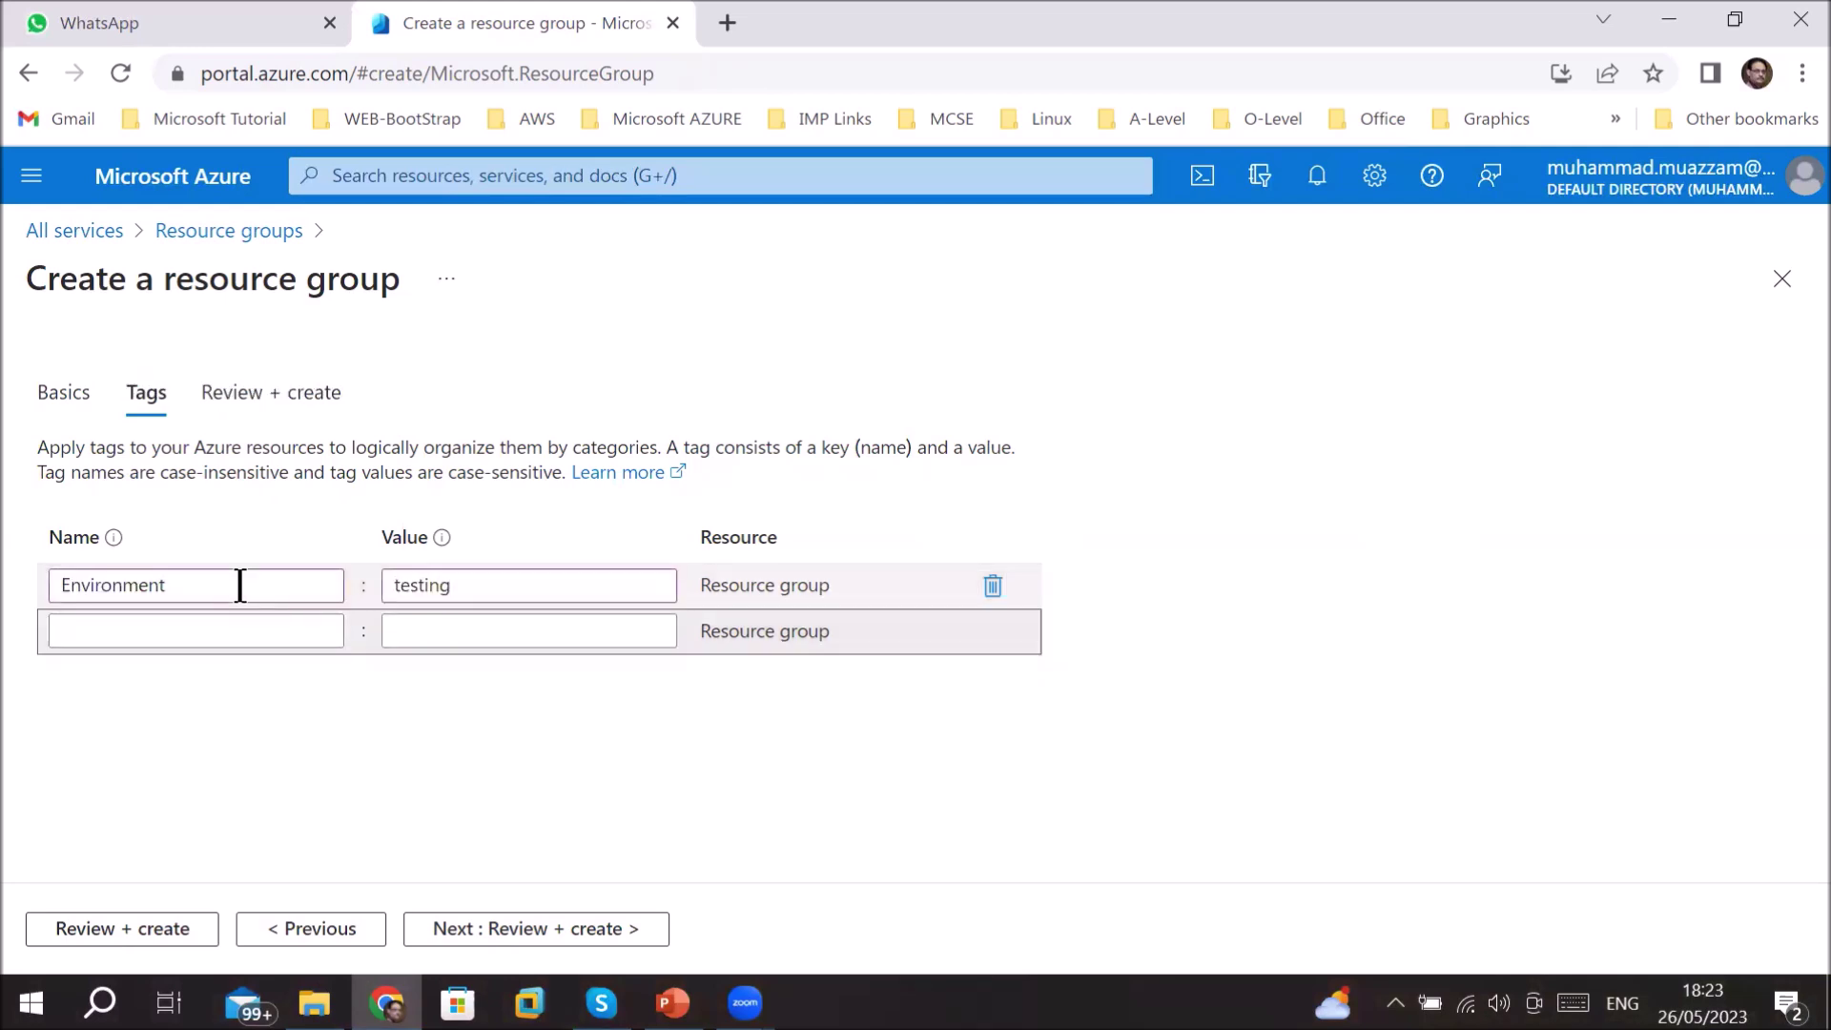
# - Add a Created by tag with the creator's full name as its value
pyautogui.click(144, 626)
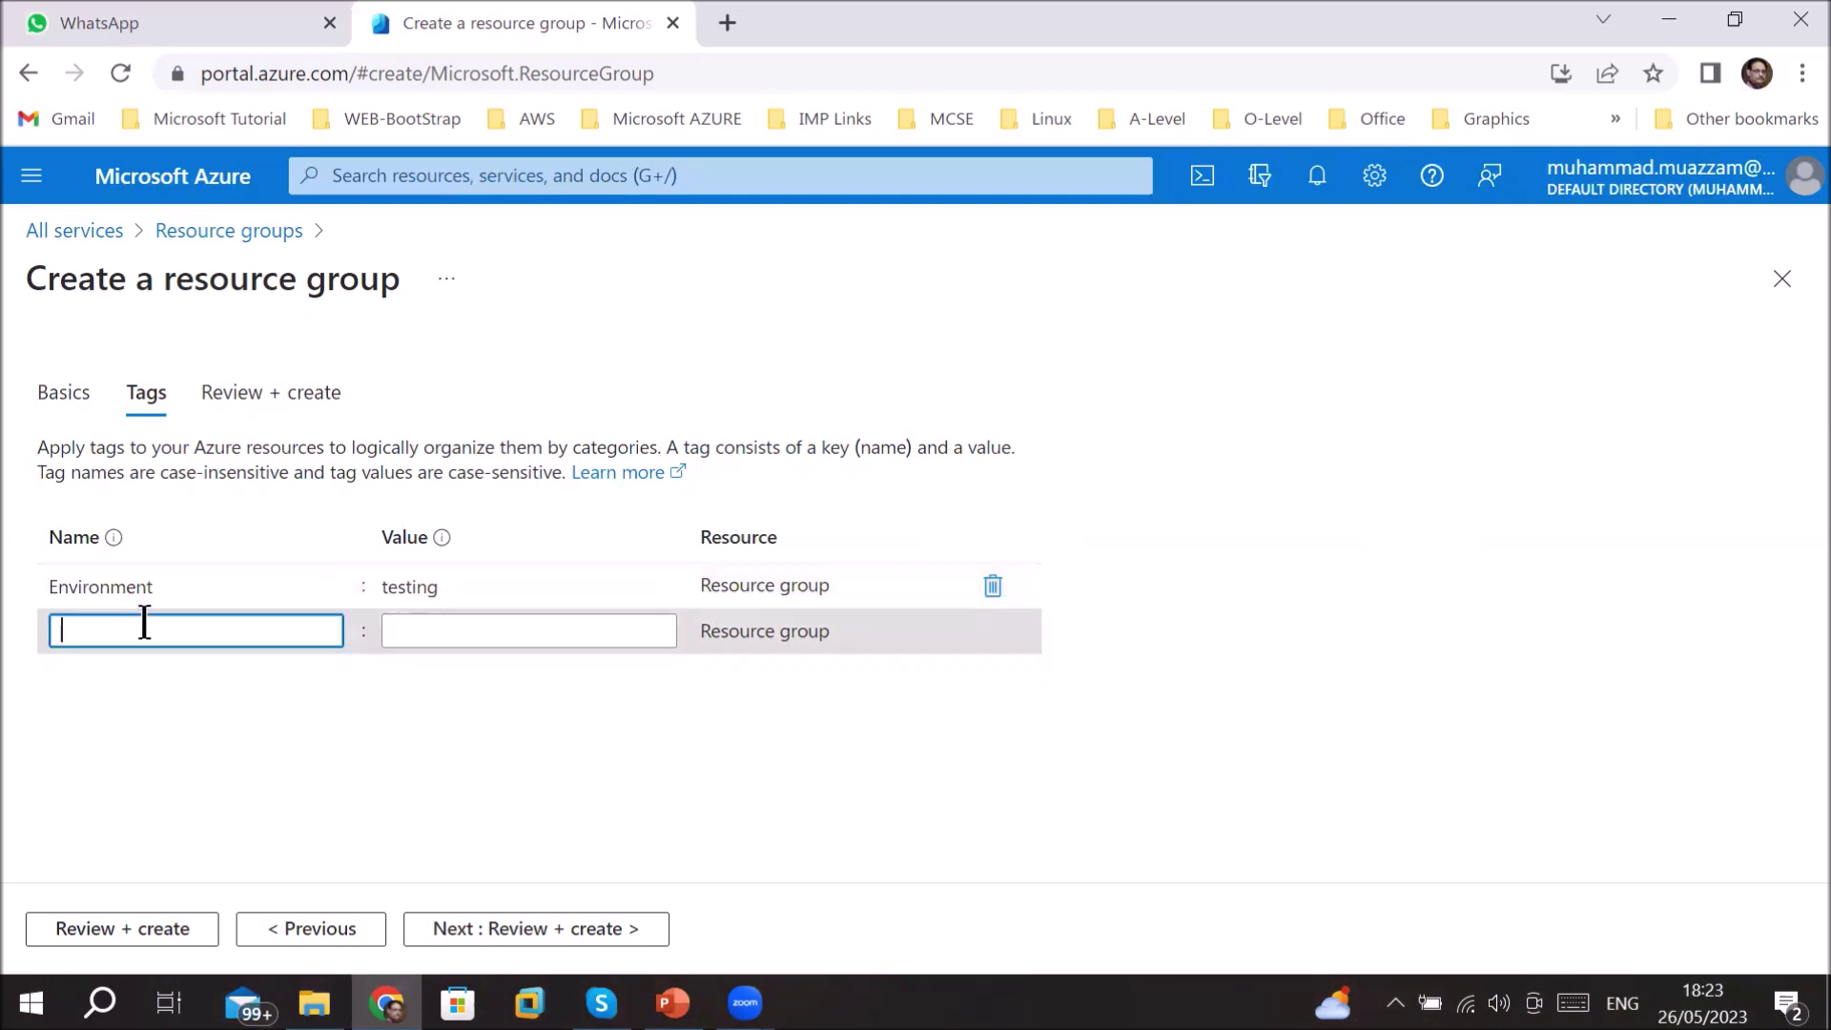
pyautogui.write('Created ')
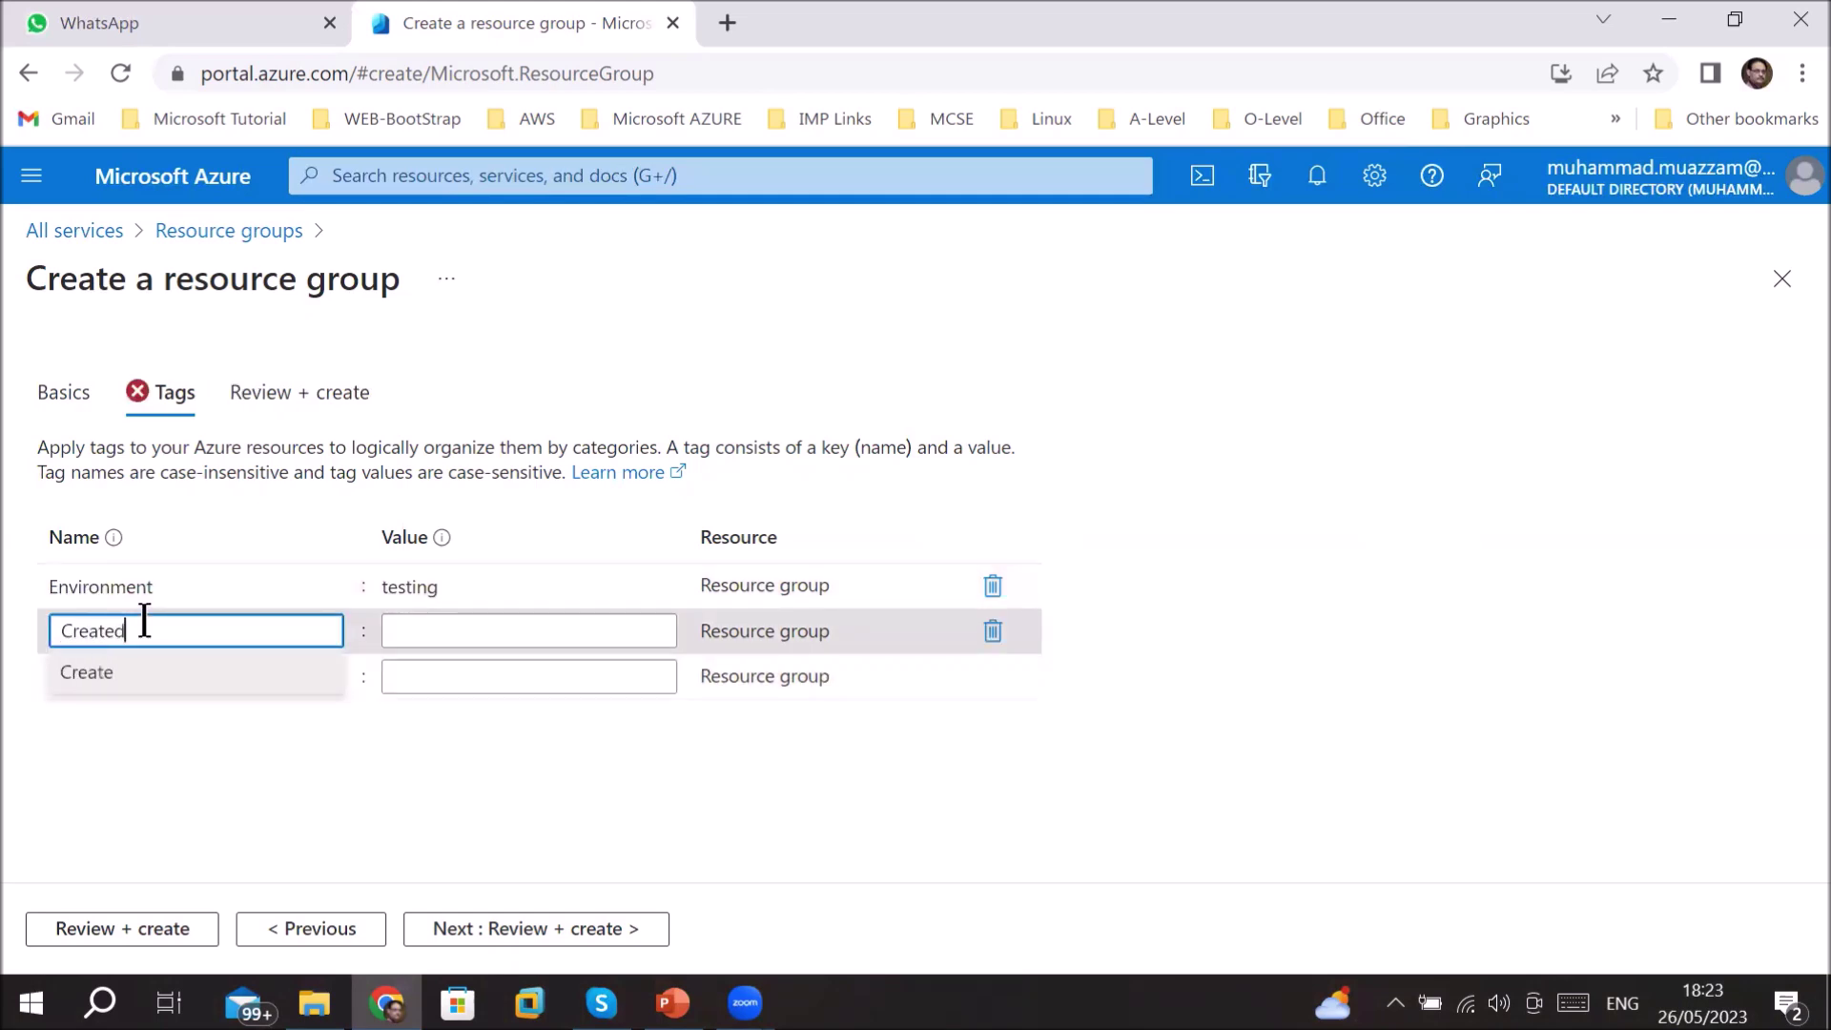
pyautogui.write('by')
pyautogui.press('Tab')
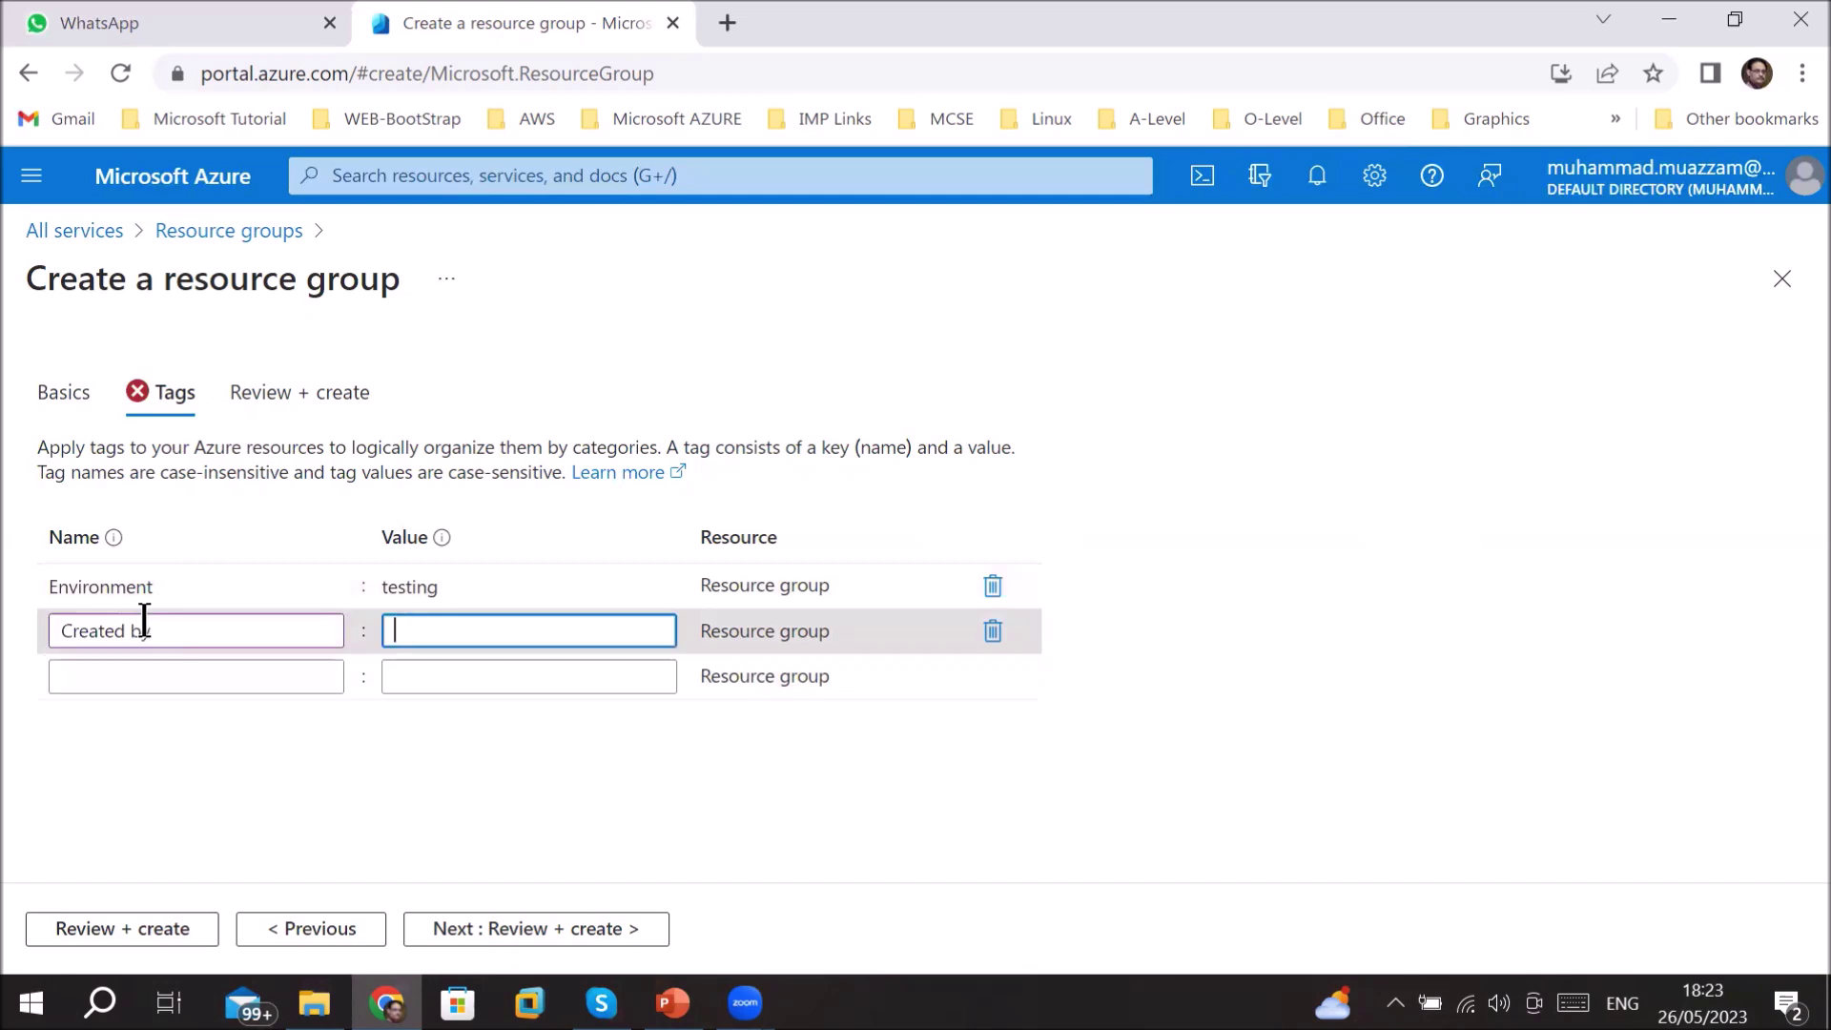
pyautogui.write('Muhammad mu')
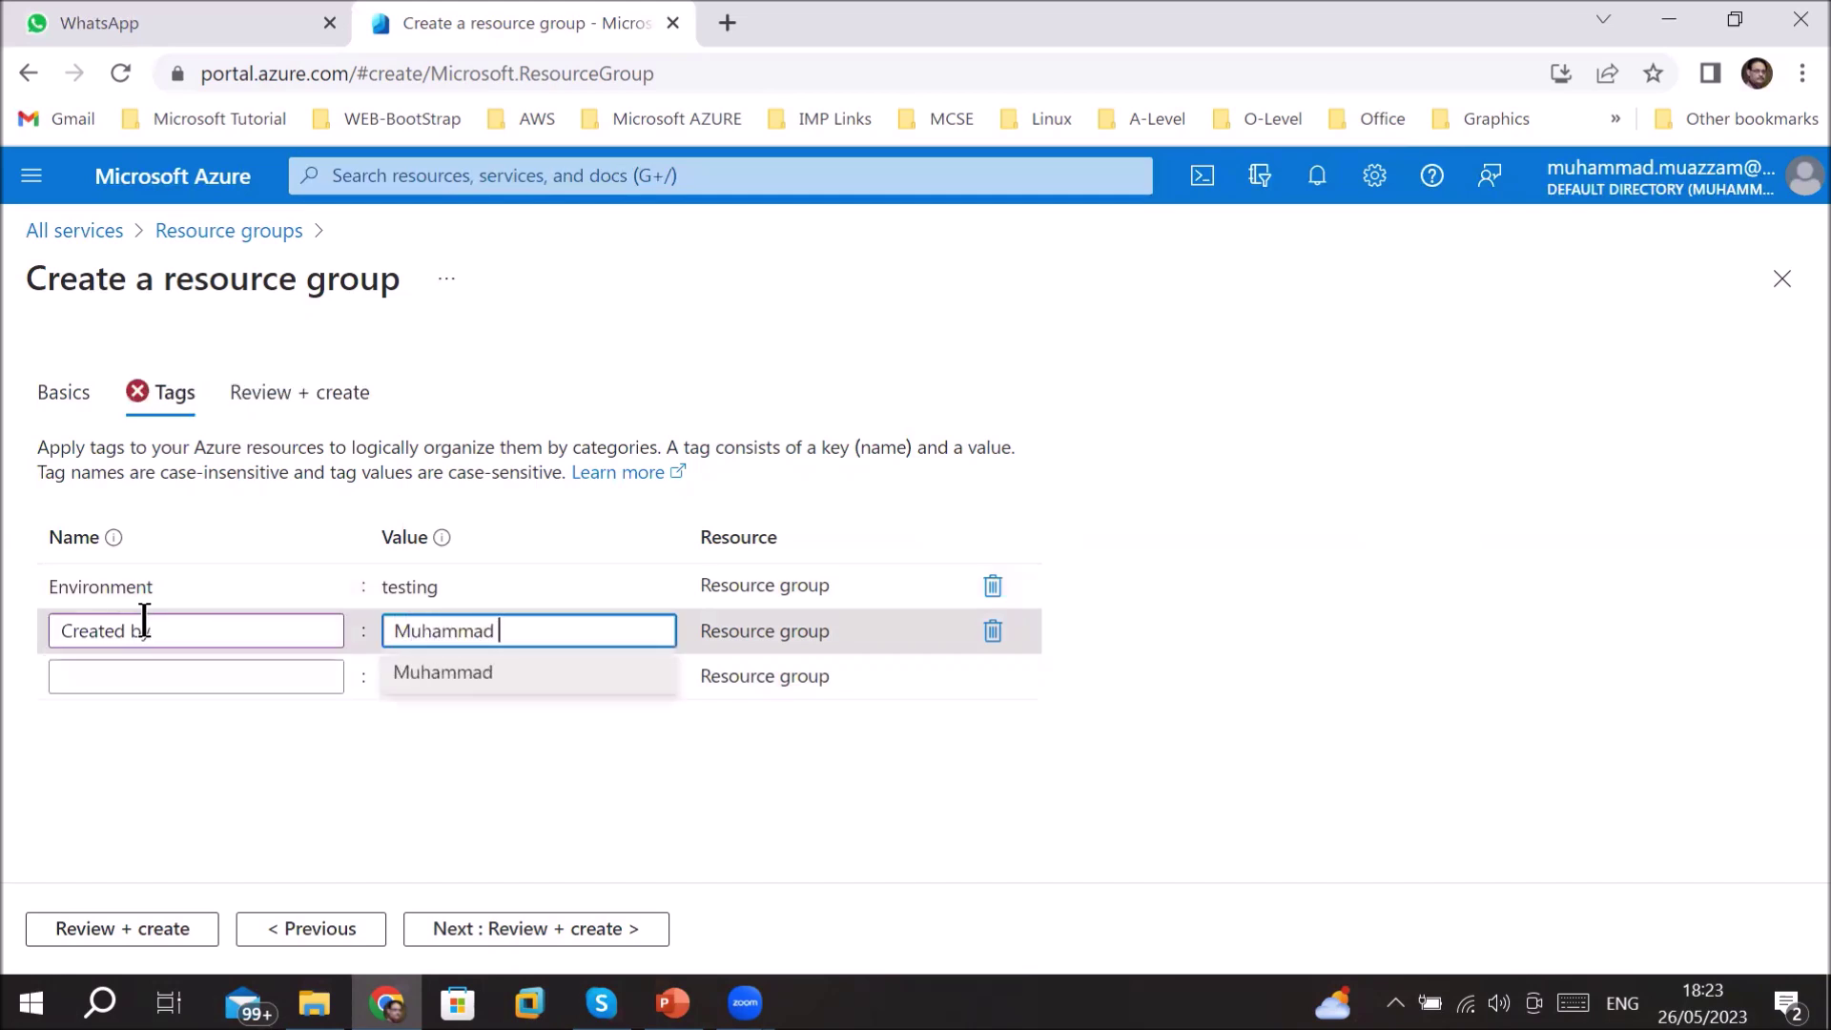
pyautogui.press('BackSpace')
pyautogui.press('BackSpace')
pyautogui.write('Muazzam')
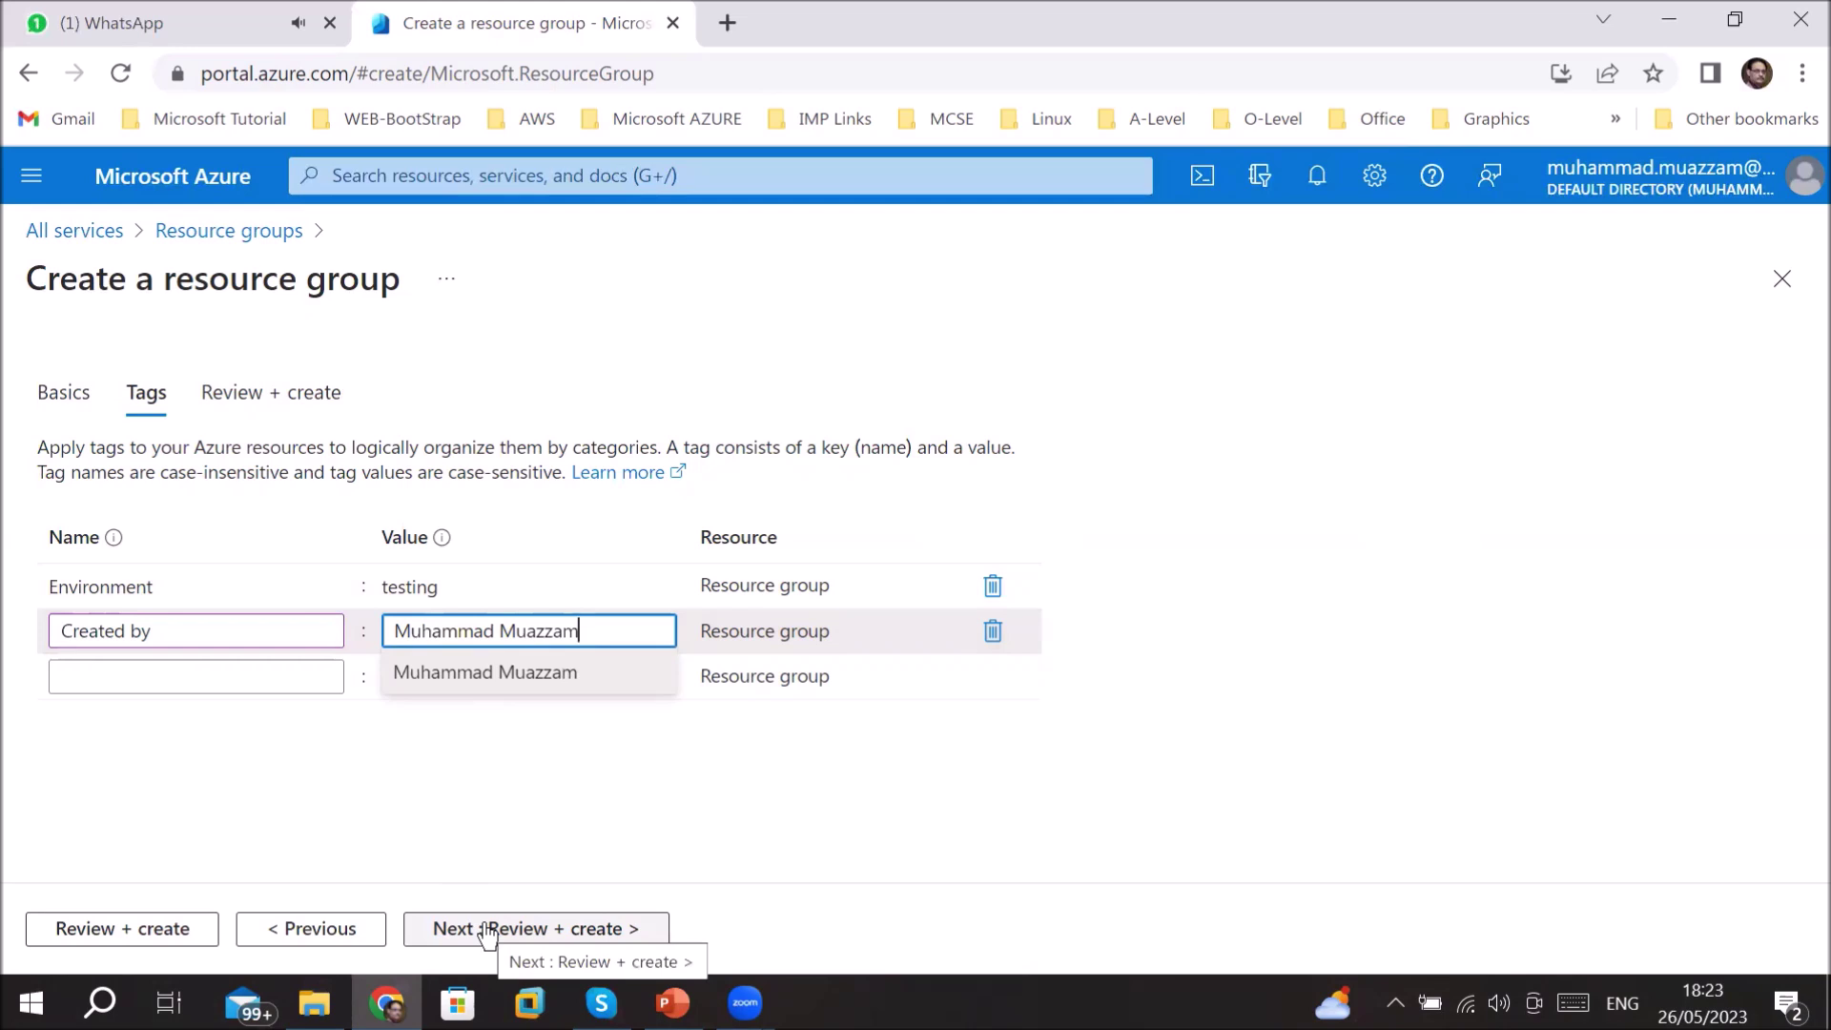
pyautogui.moveTo(113, 534)
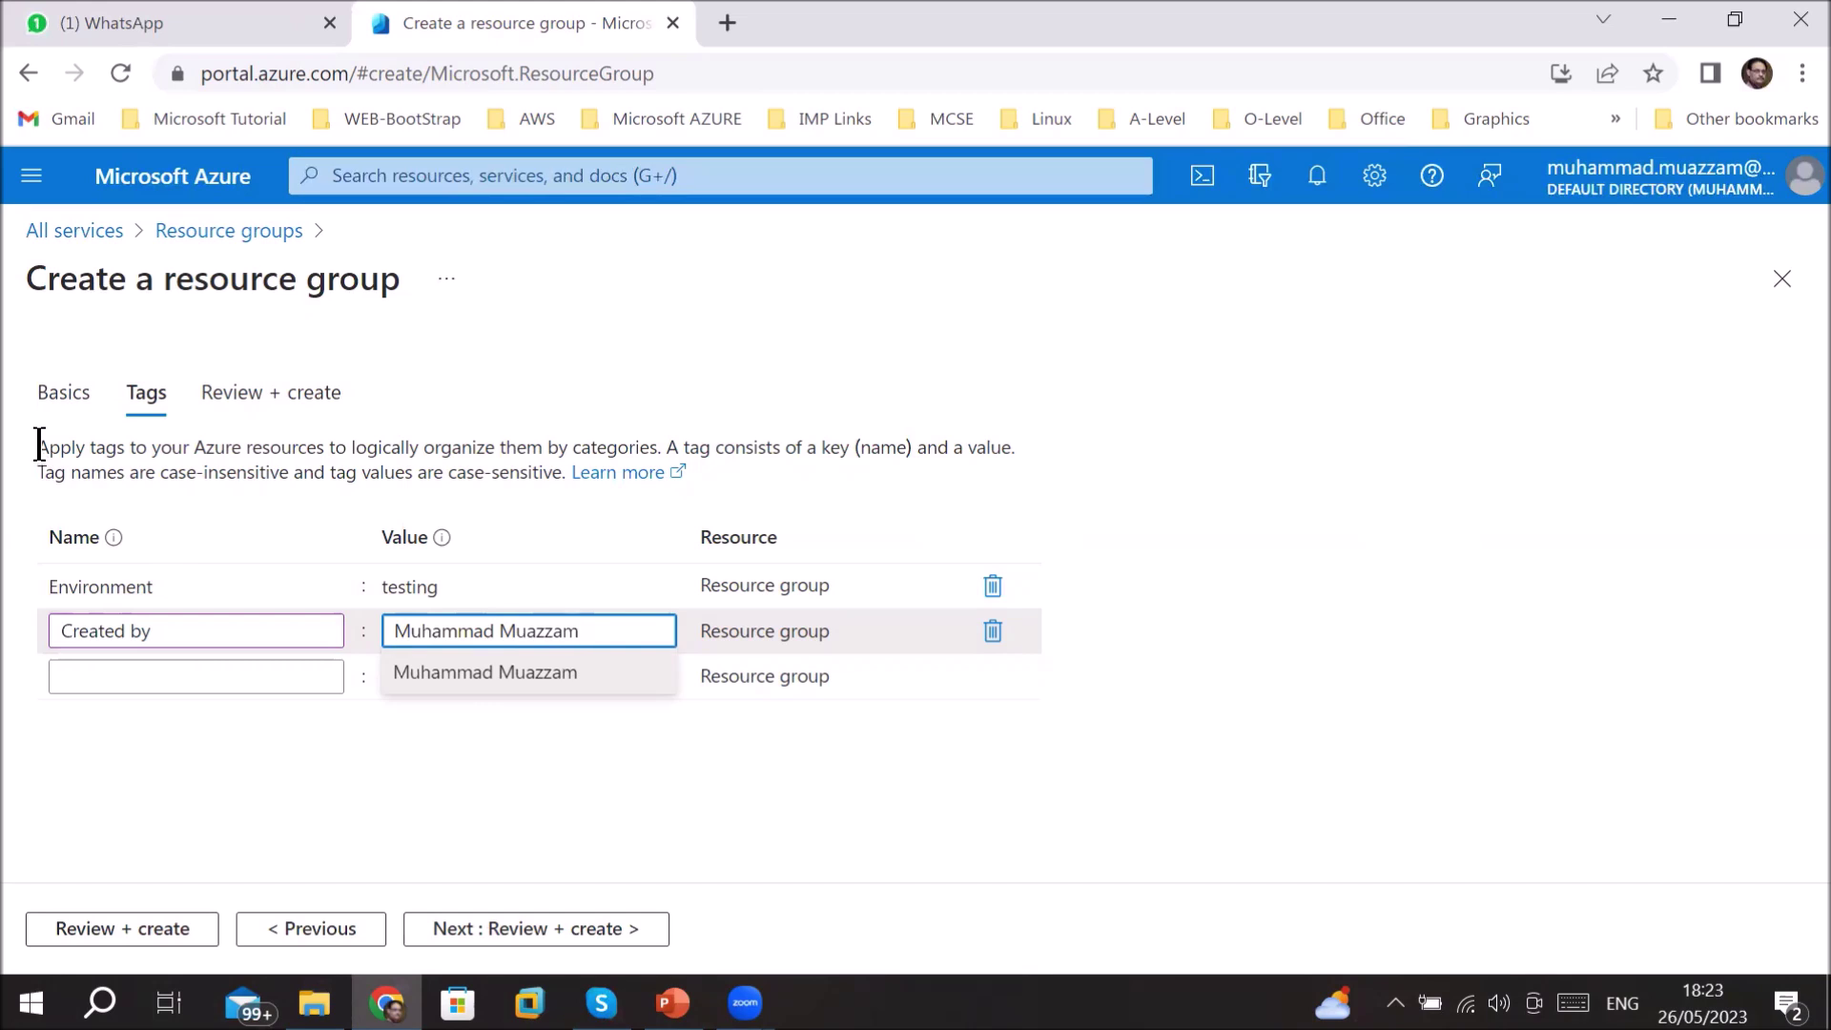
# - Read the tag name and value rules, including case sensitivity, then open the Learn more article
pyautogui.moveTo(38, 445); pyautogui.dragTo(918, 448)
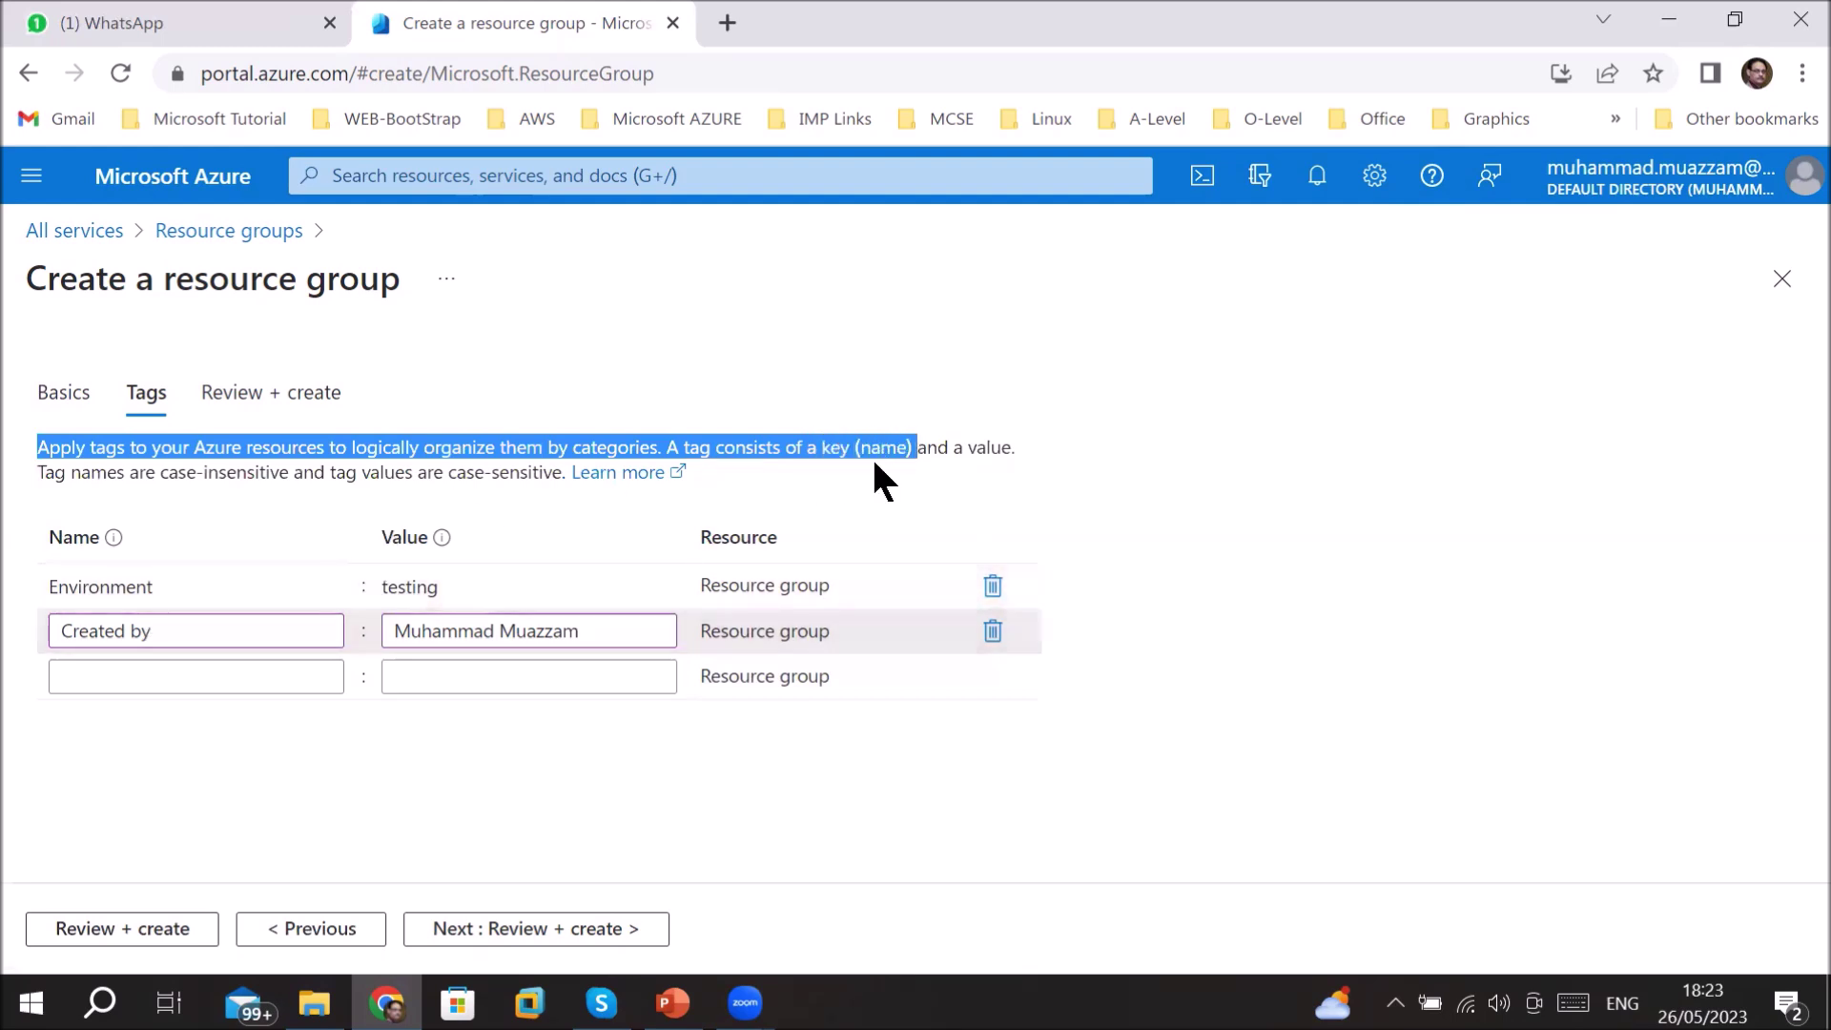
pyautogui.doubleClick(988, 448)
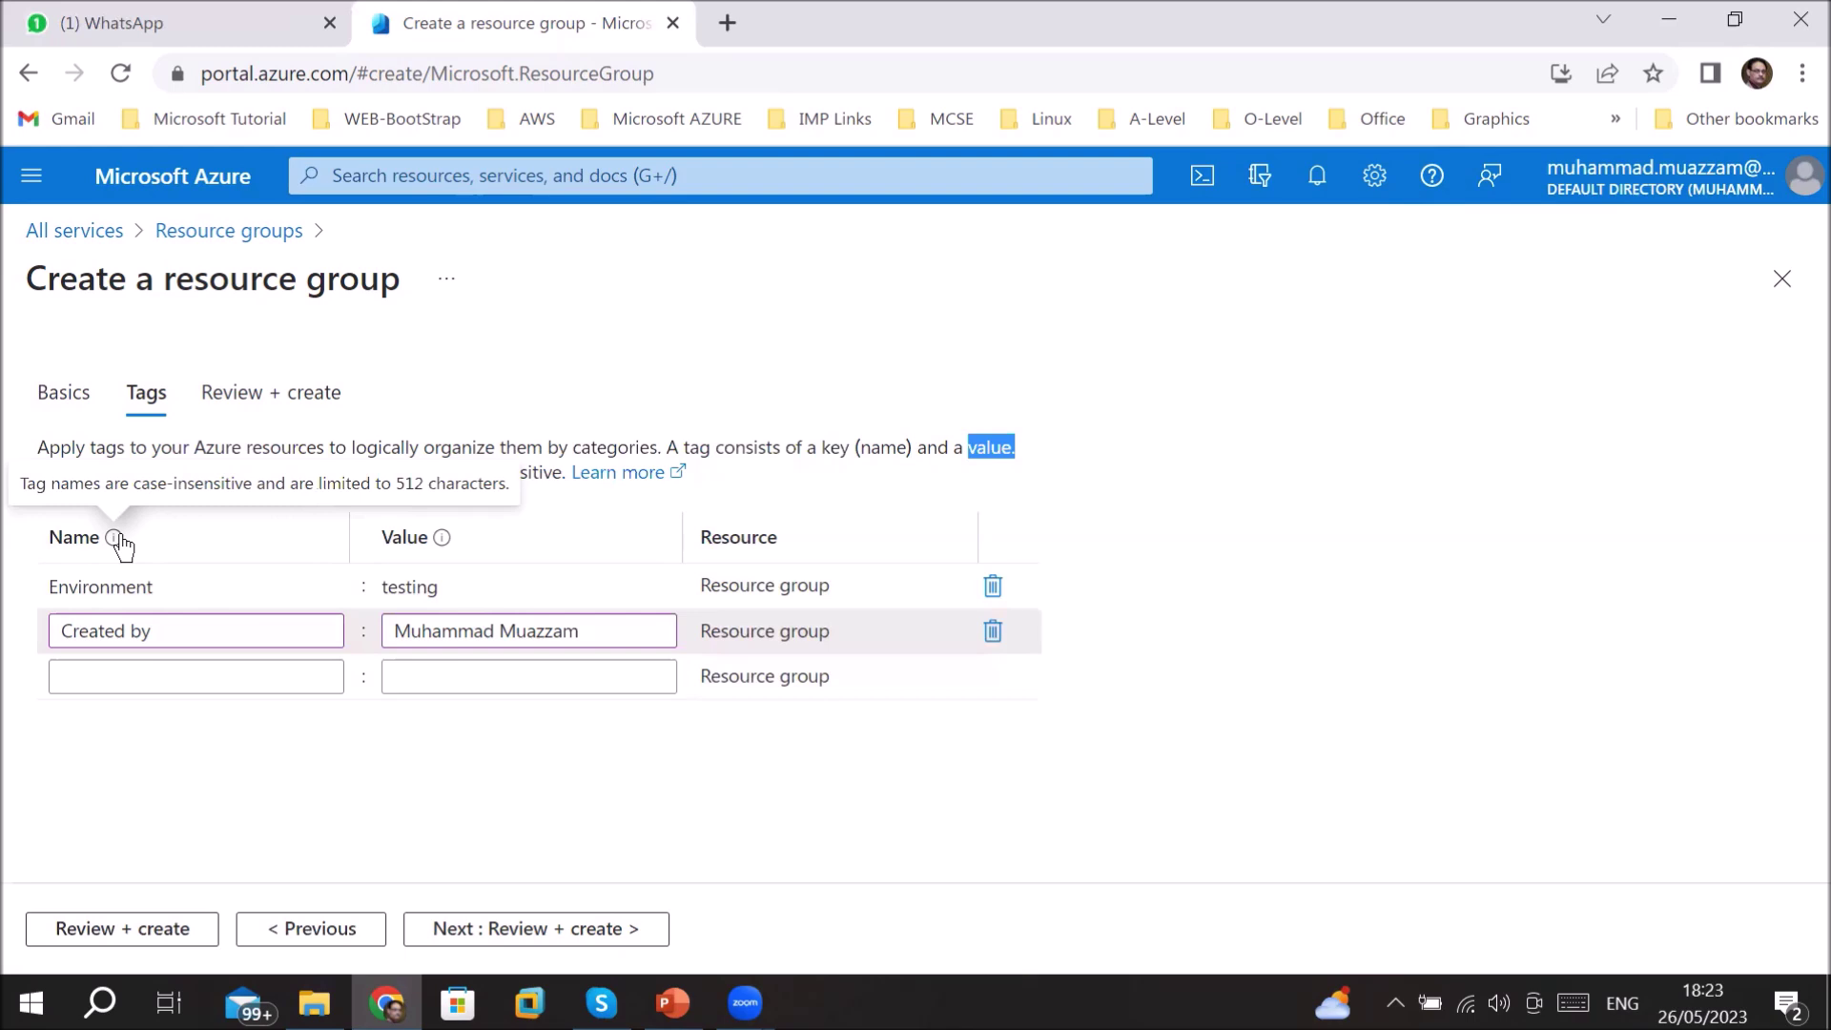
pyautogui.moveTo(444, 544)
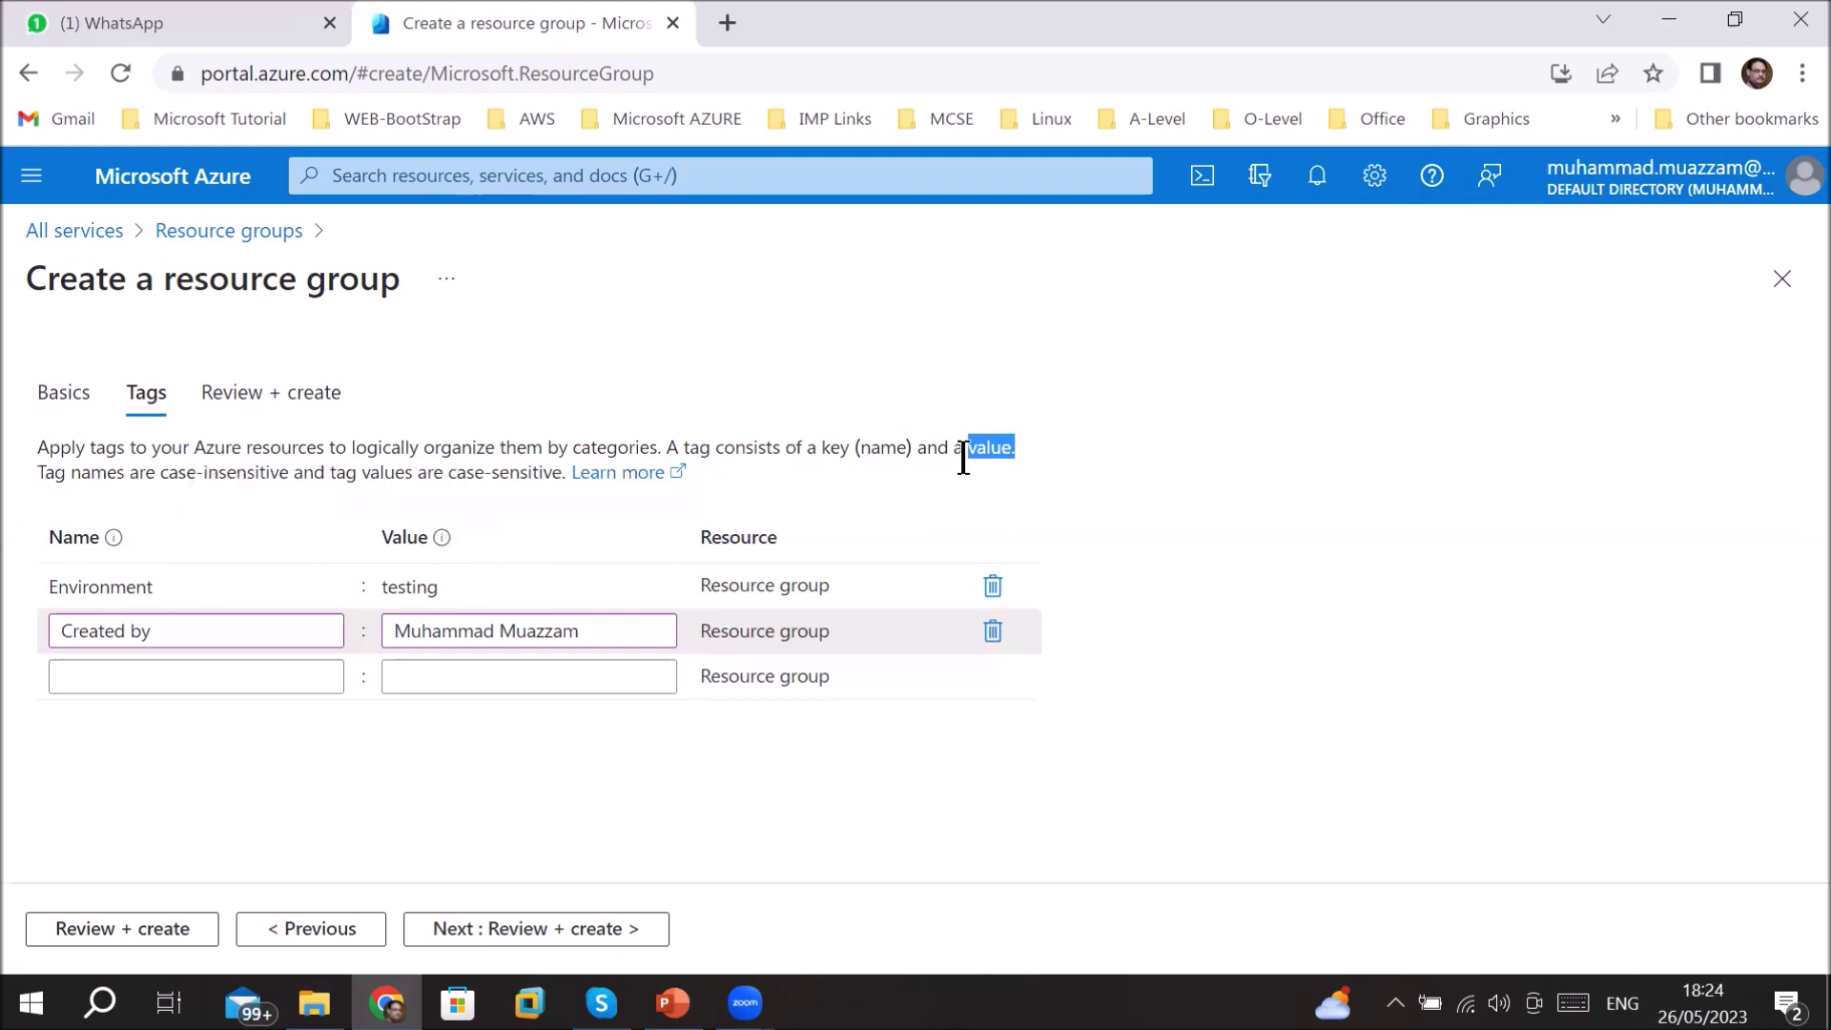
pyautogui.moveTo(161, 472); pyautogui.dragTo(475, 471)
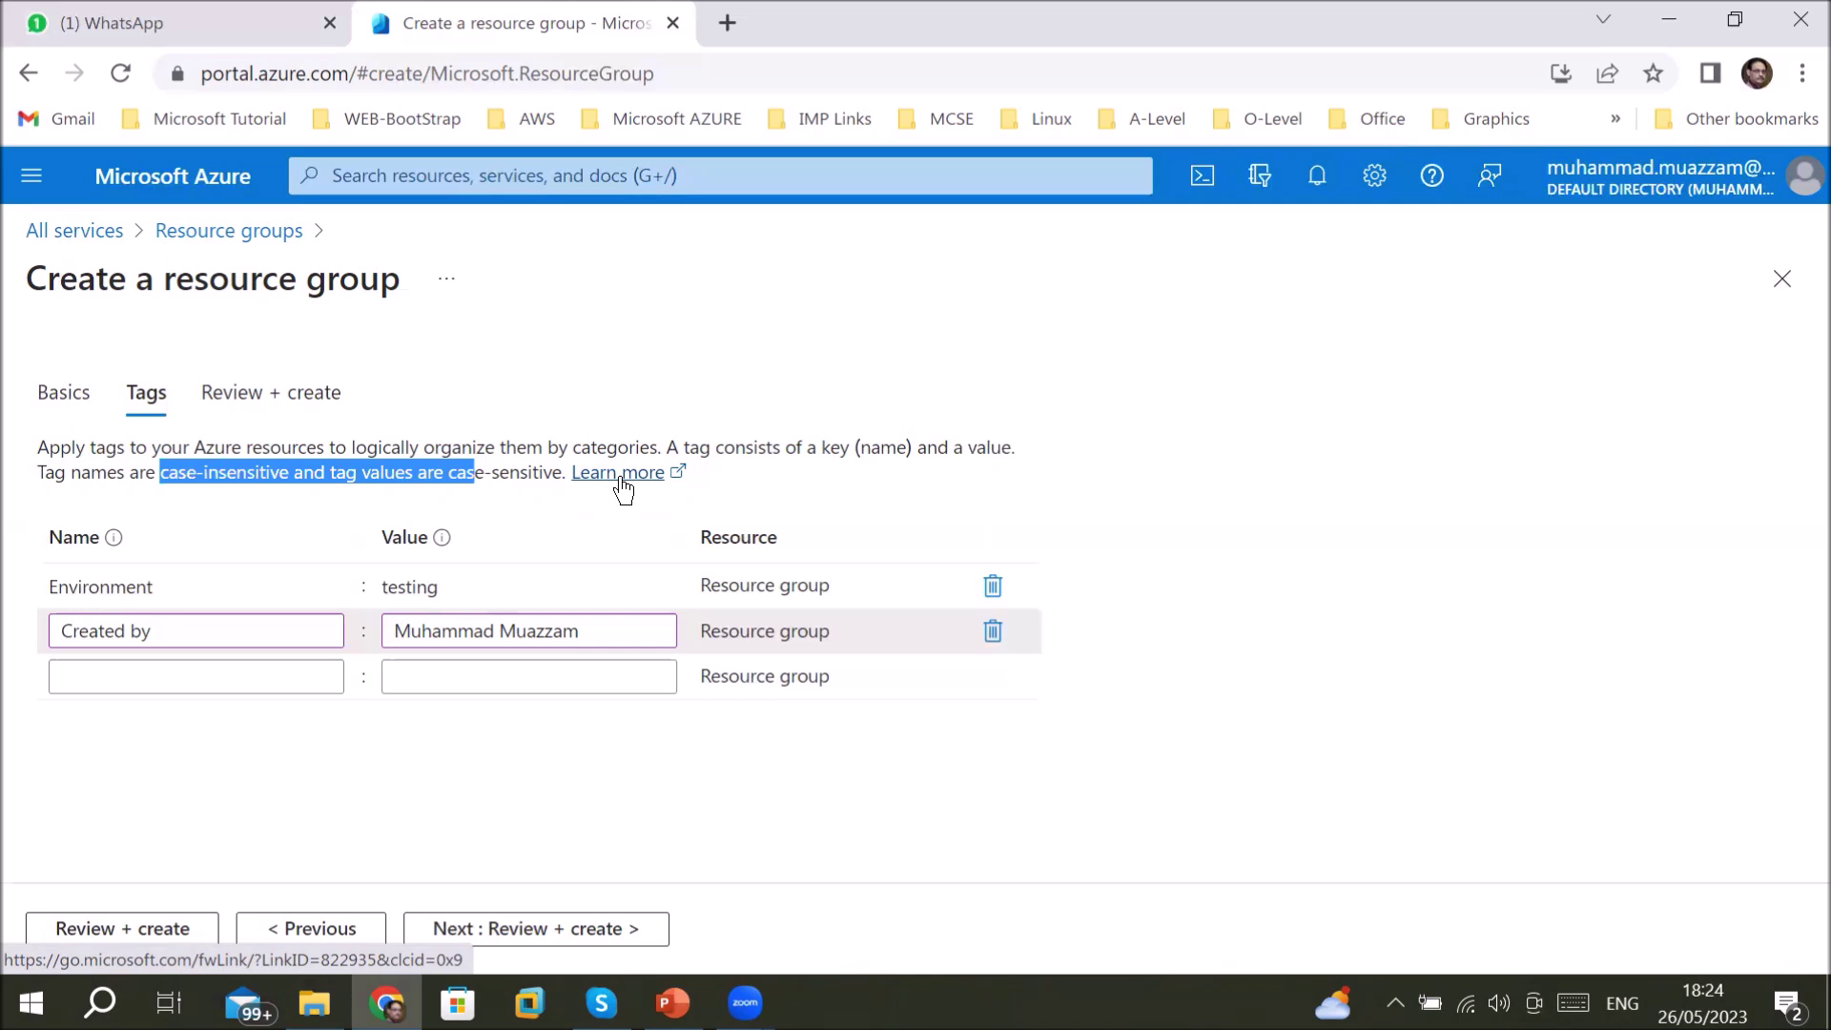
pyautogui.click(621, 477)
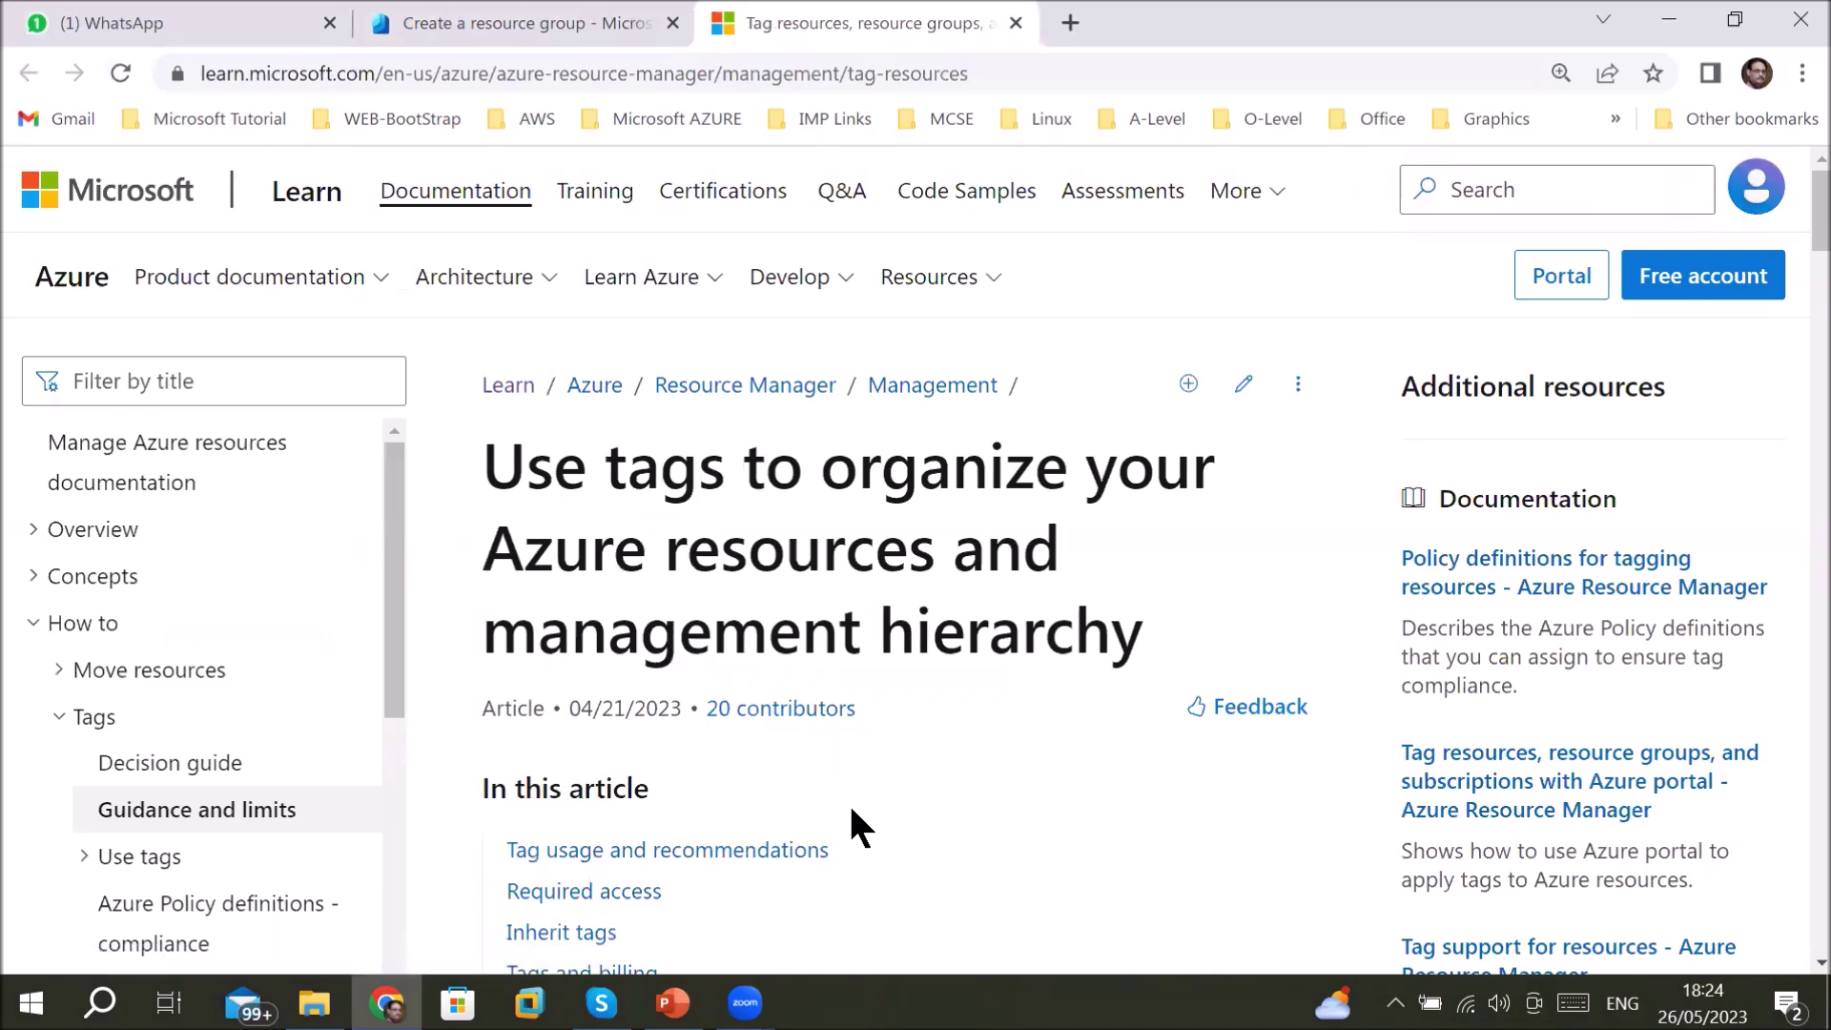
# - Highlight the intro defining tags as key-value metadata supported by all cost-accruing services
pyautogui.scroll(-3, 852, 810)
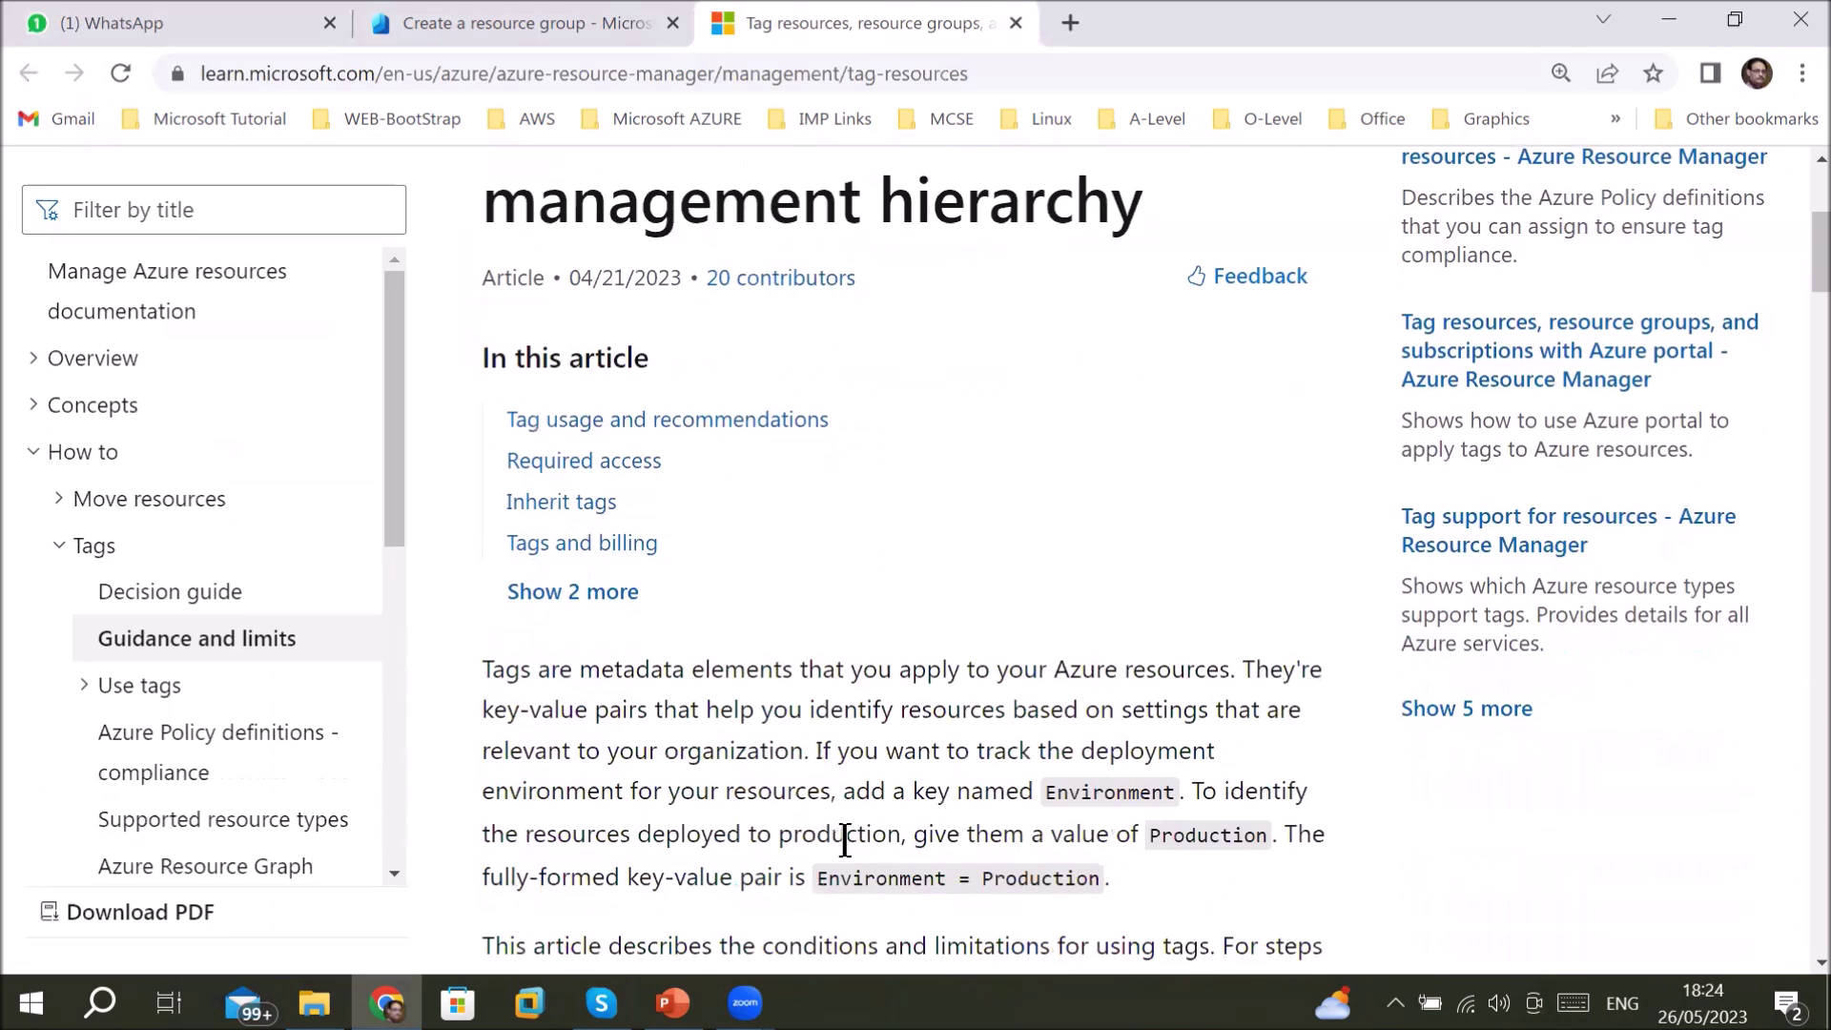
pyautogui.scroll(-3, 852, 843)
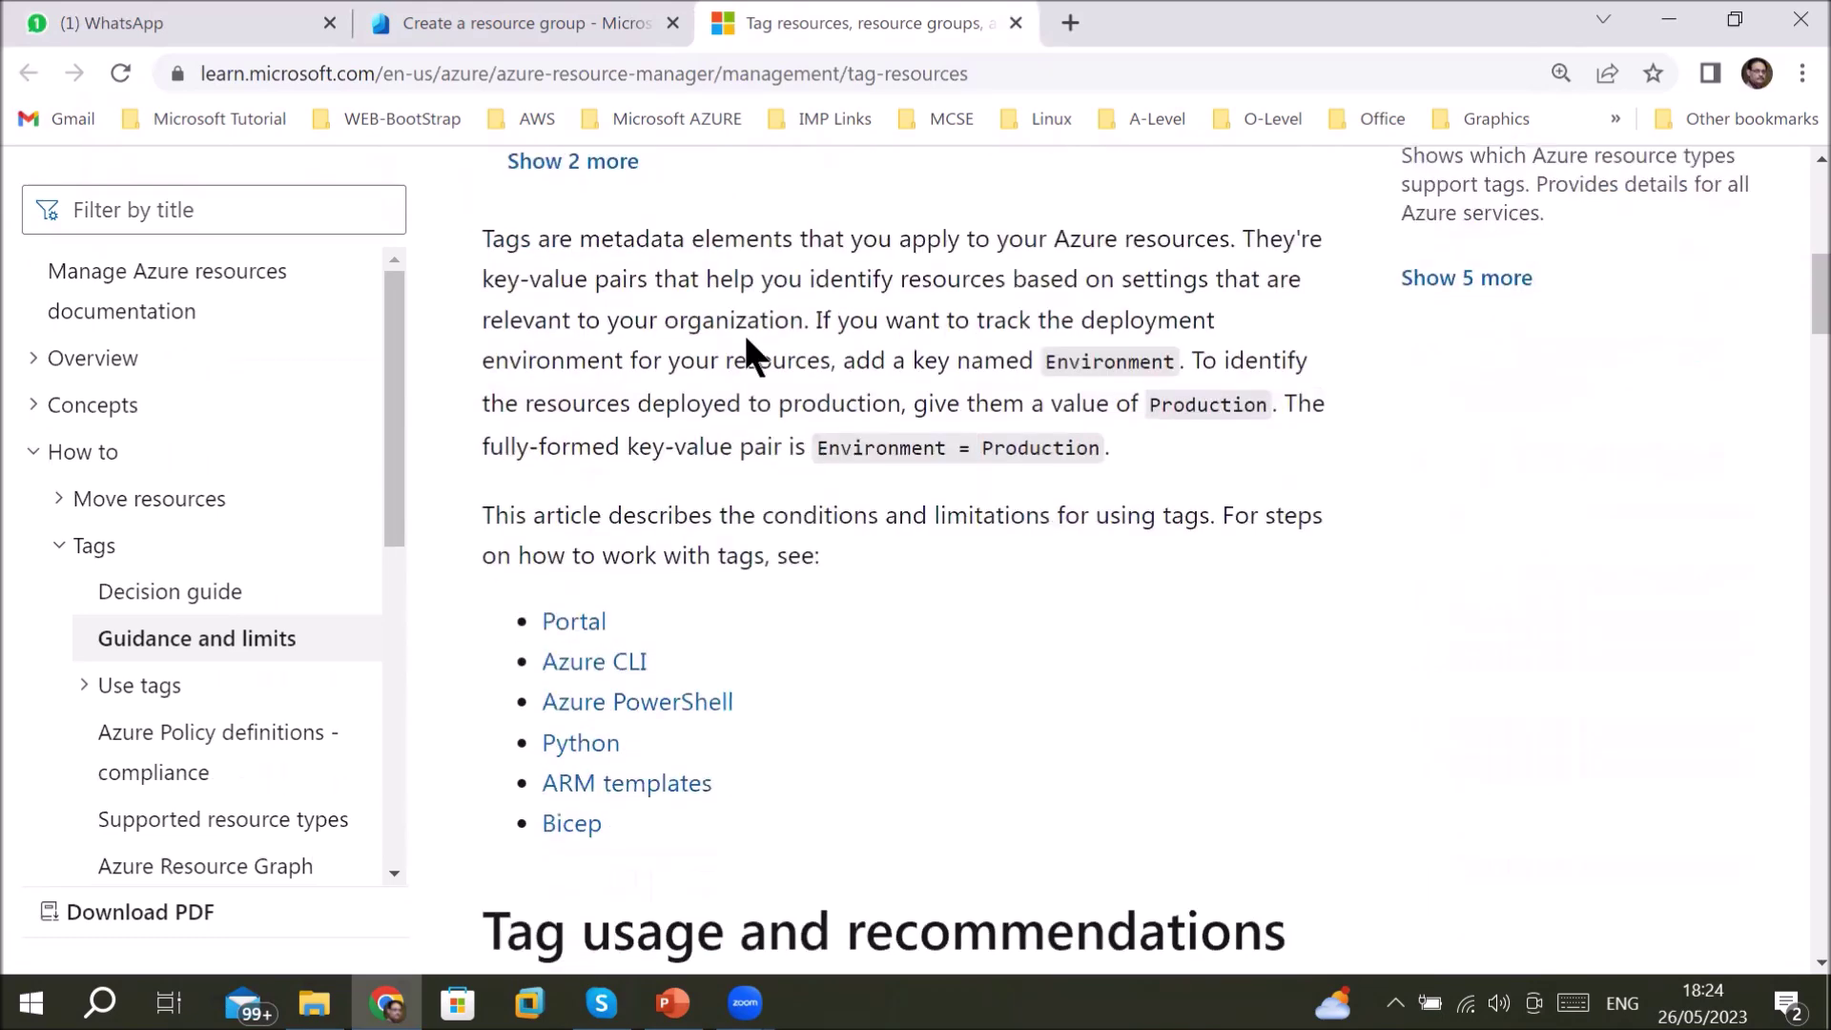
pyautogui.moveTo(599, 238); pyautogui.dragTo(1219, 239)
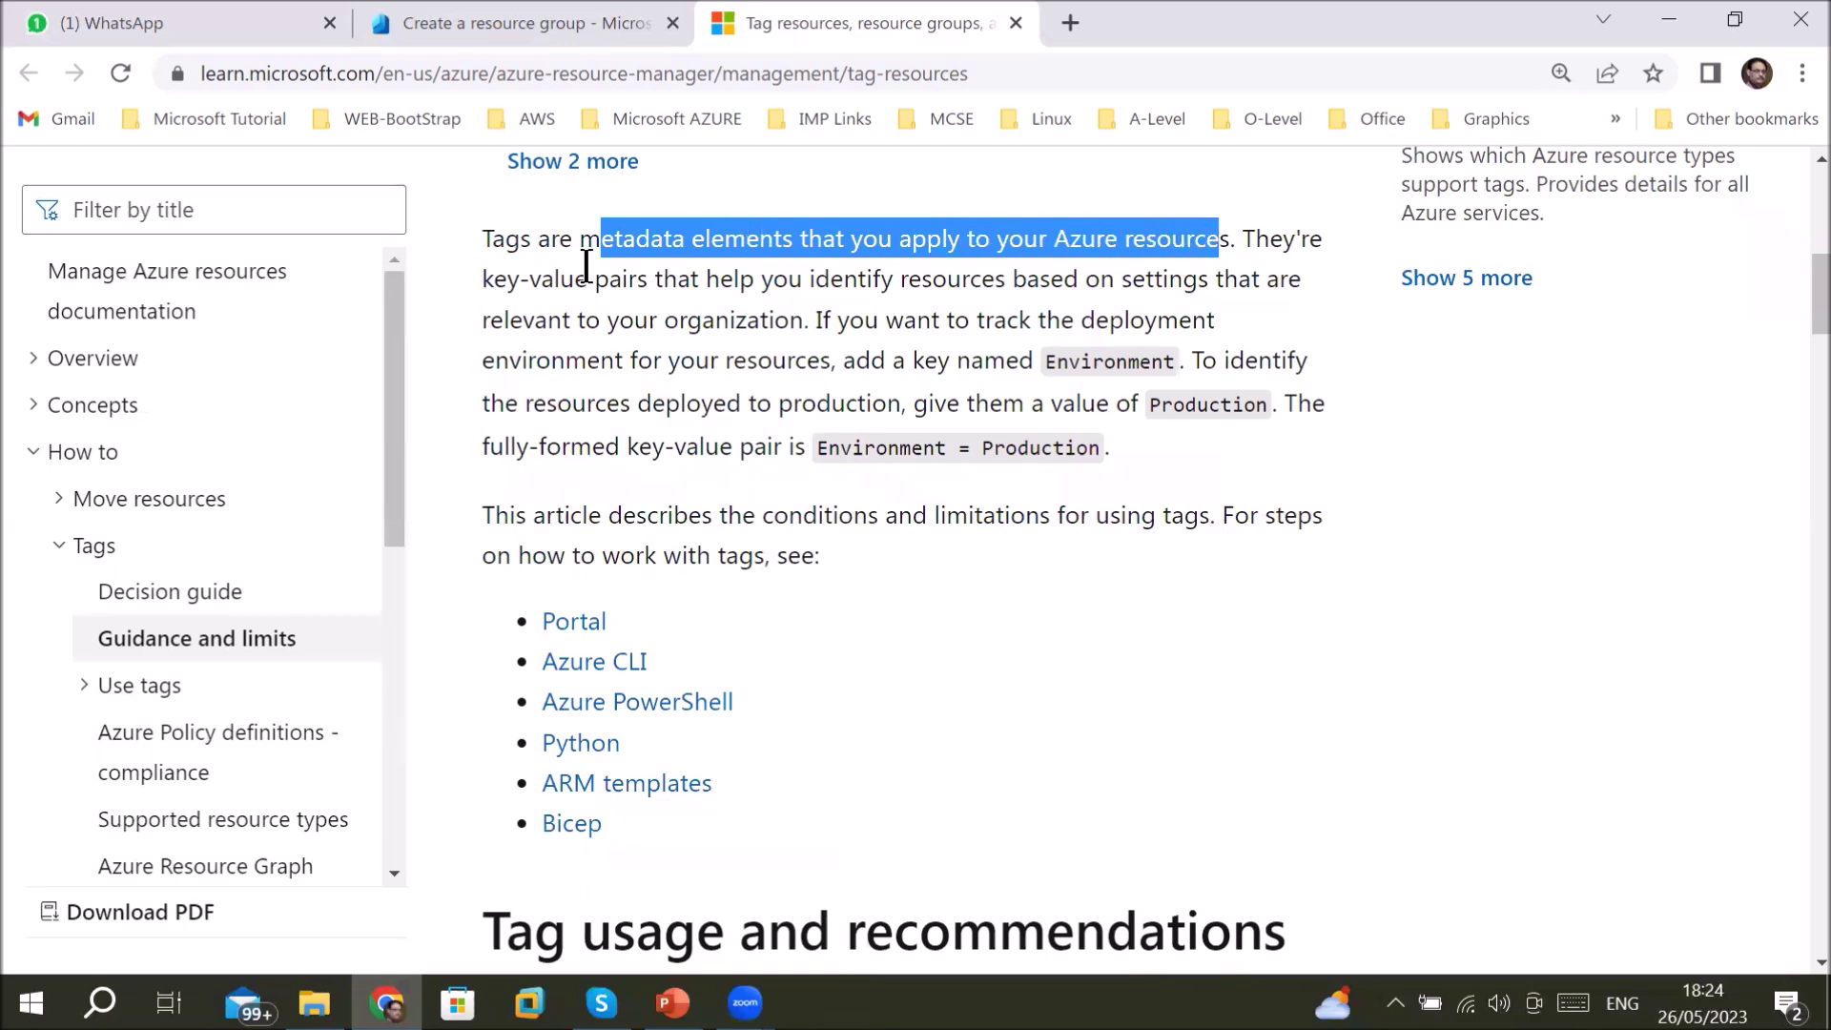
pyautogui.moveTo(529, 279); pyautogui.dragTo(1213, 284)
pyautogui.click(602, 320)
pyautogui.moveTo(601, 320); pyautogui.dragTo(795, 316)
pyautogui.moveTo(992, 320); pyautogui.dragTo(1209, 318)
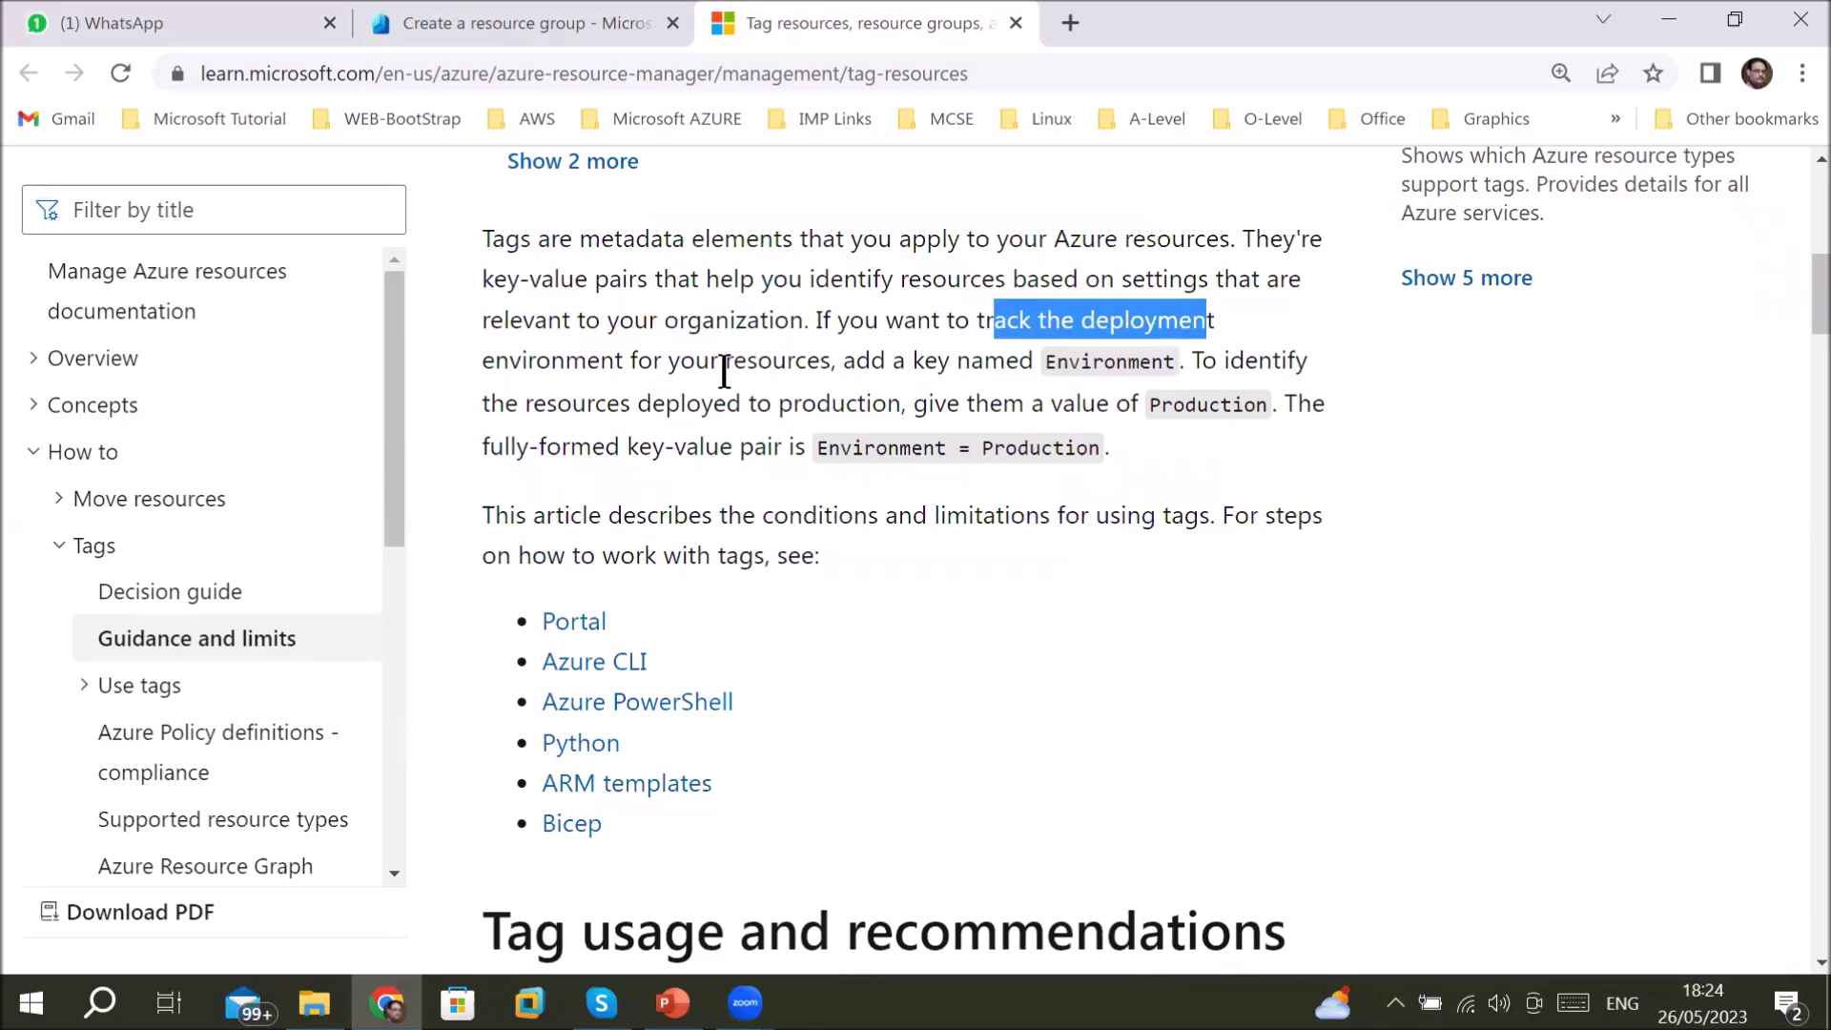
pyautogui.moveTo(679, 360); pyautogui.dragTo(830, 360)
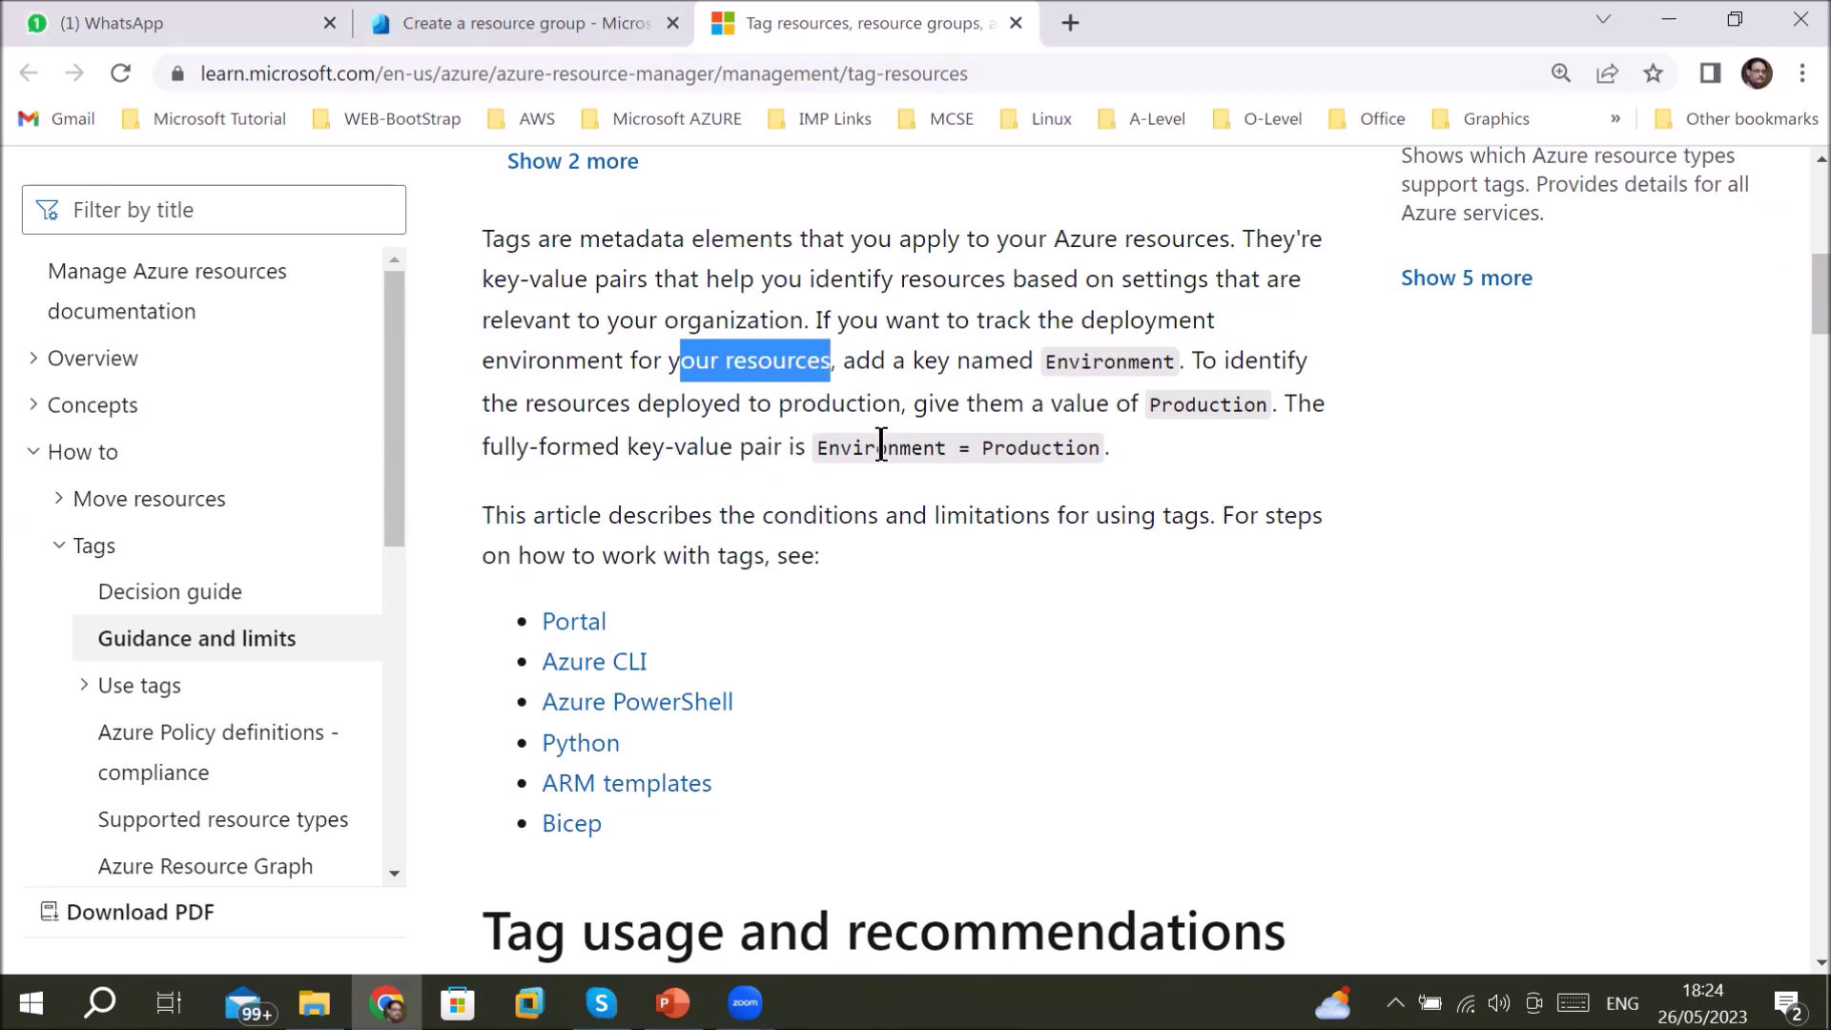
pyautogui.scroll(-3, 875, 568)
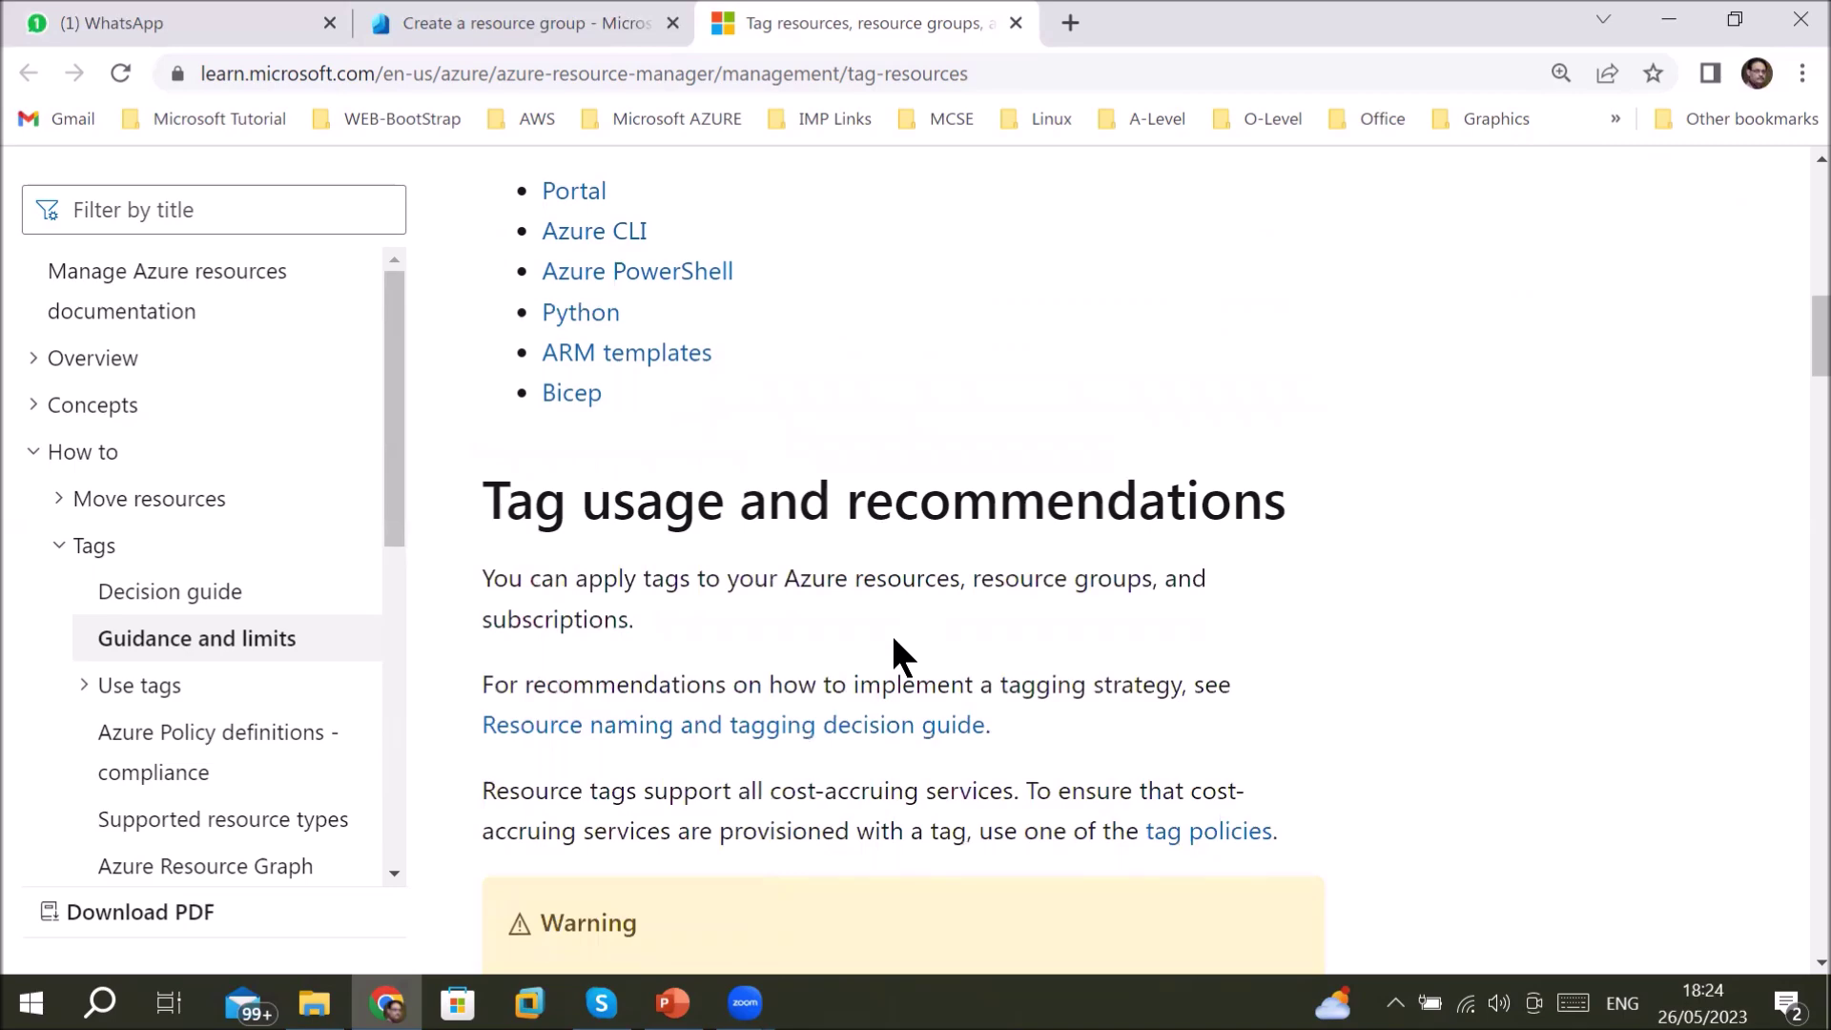
pyautogui.scroll(-1, 894, 638)
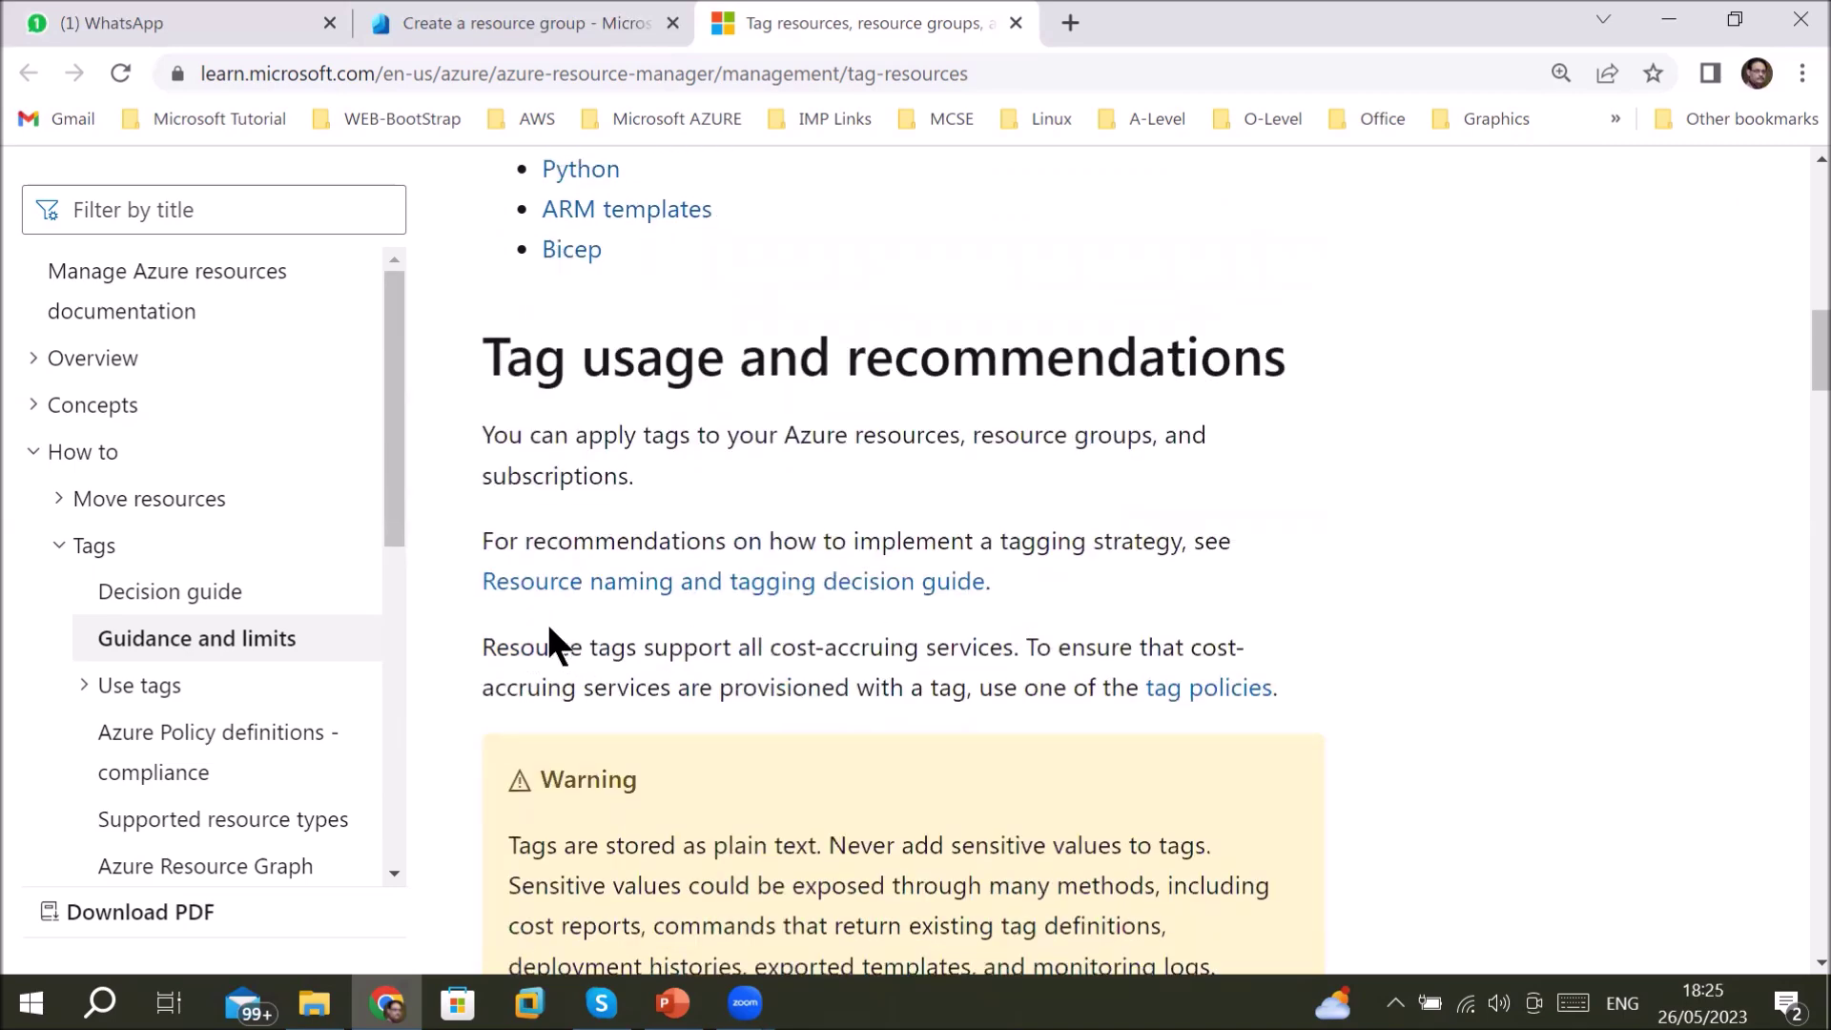
pyautogui.moveTo(481, 649); pyautogui.dragTo(998, 660)
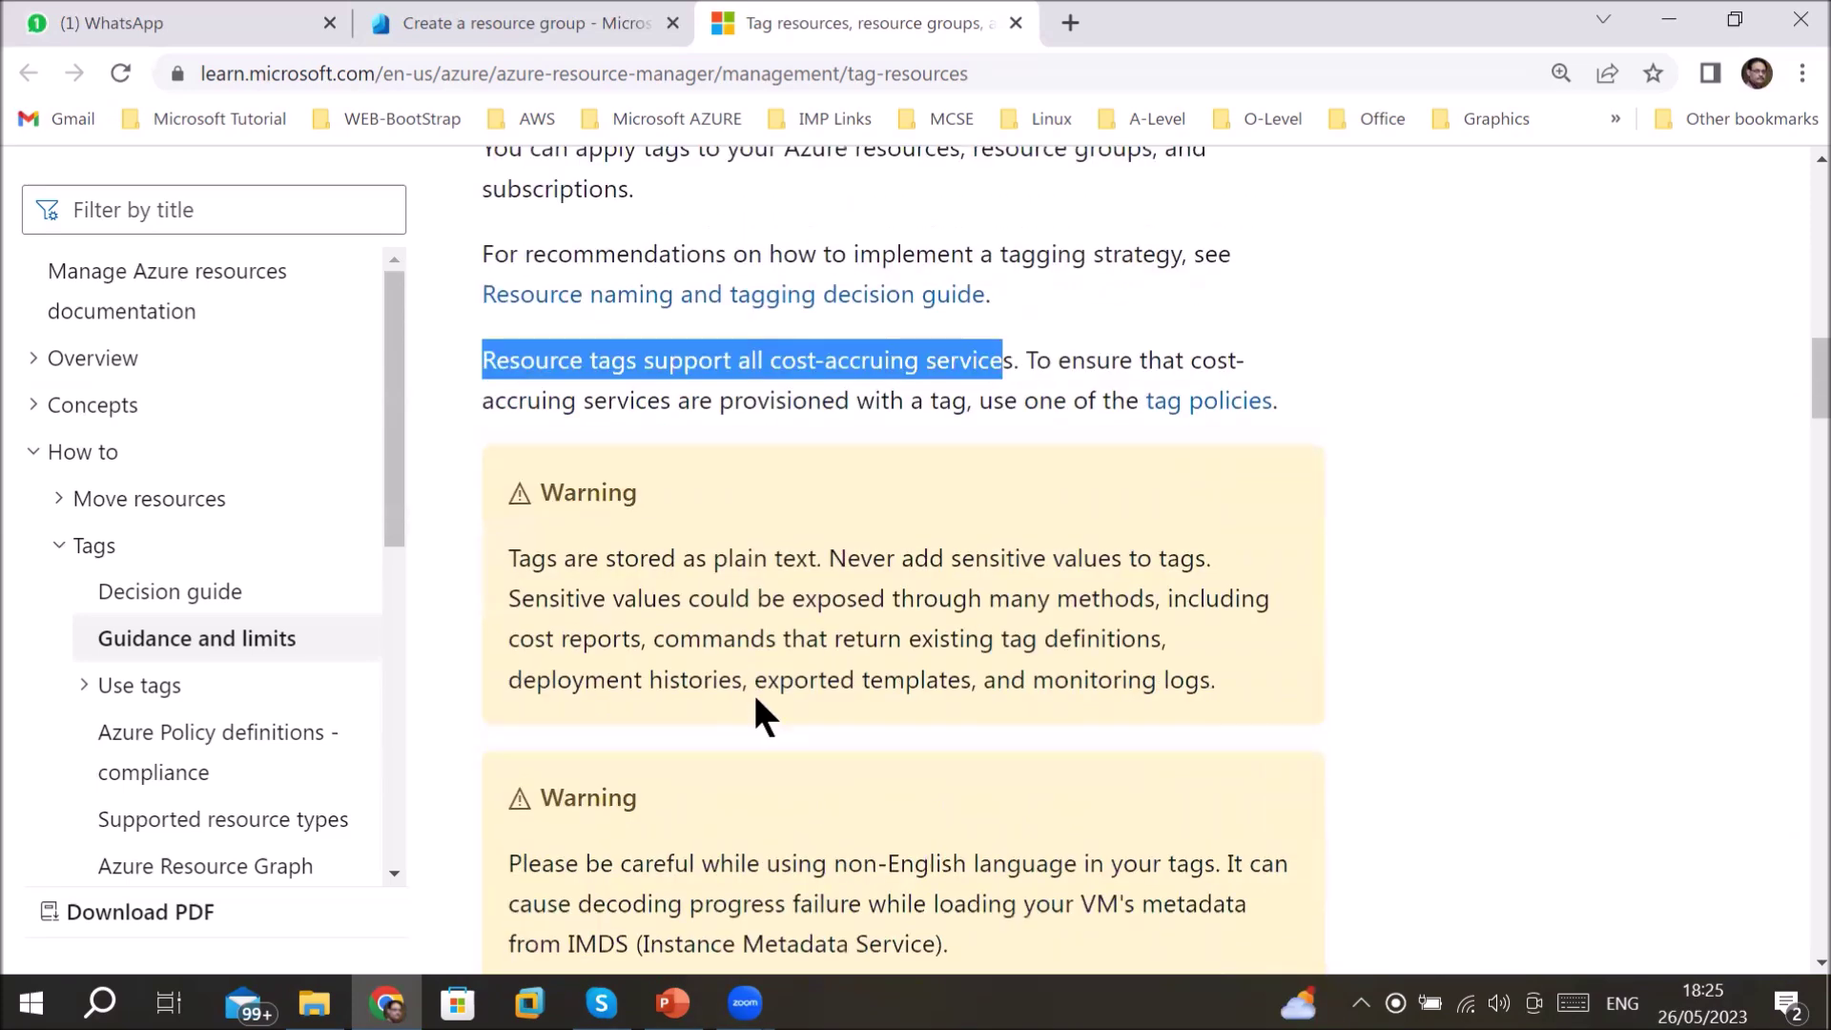
# - Highlight the Tags and billing examples on grouping costs by cost center and runtime
pyautogui.scroll(-5, 755, 701)
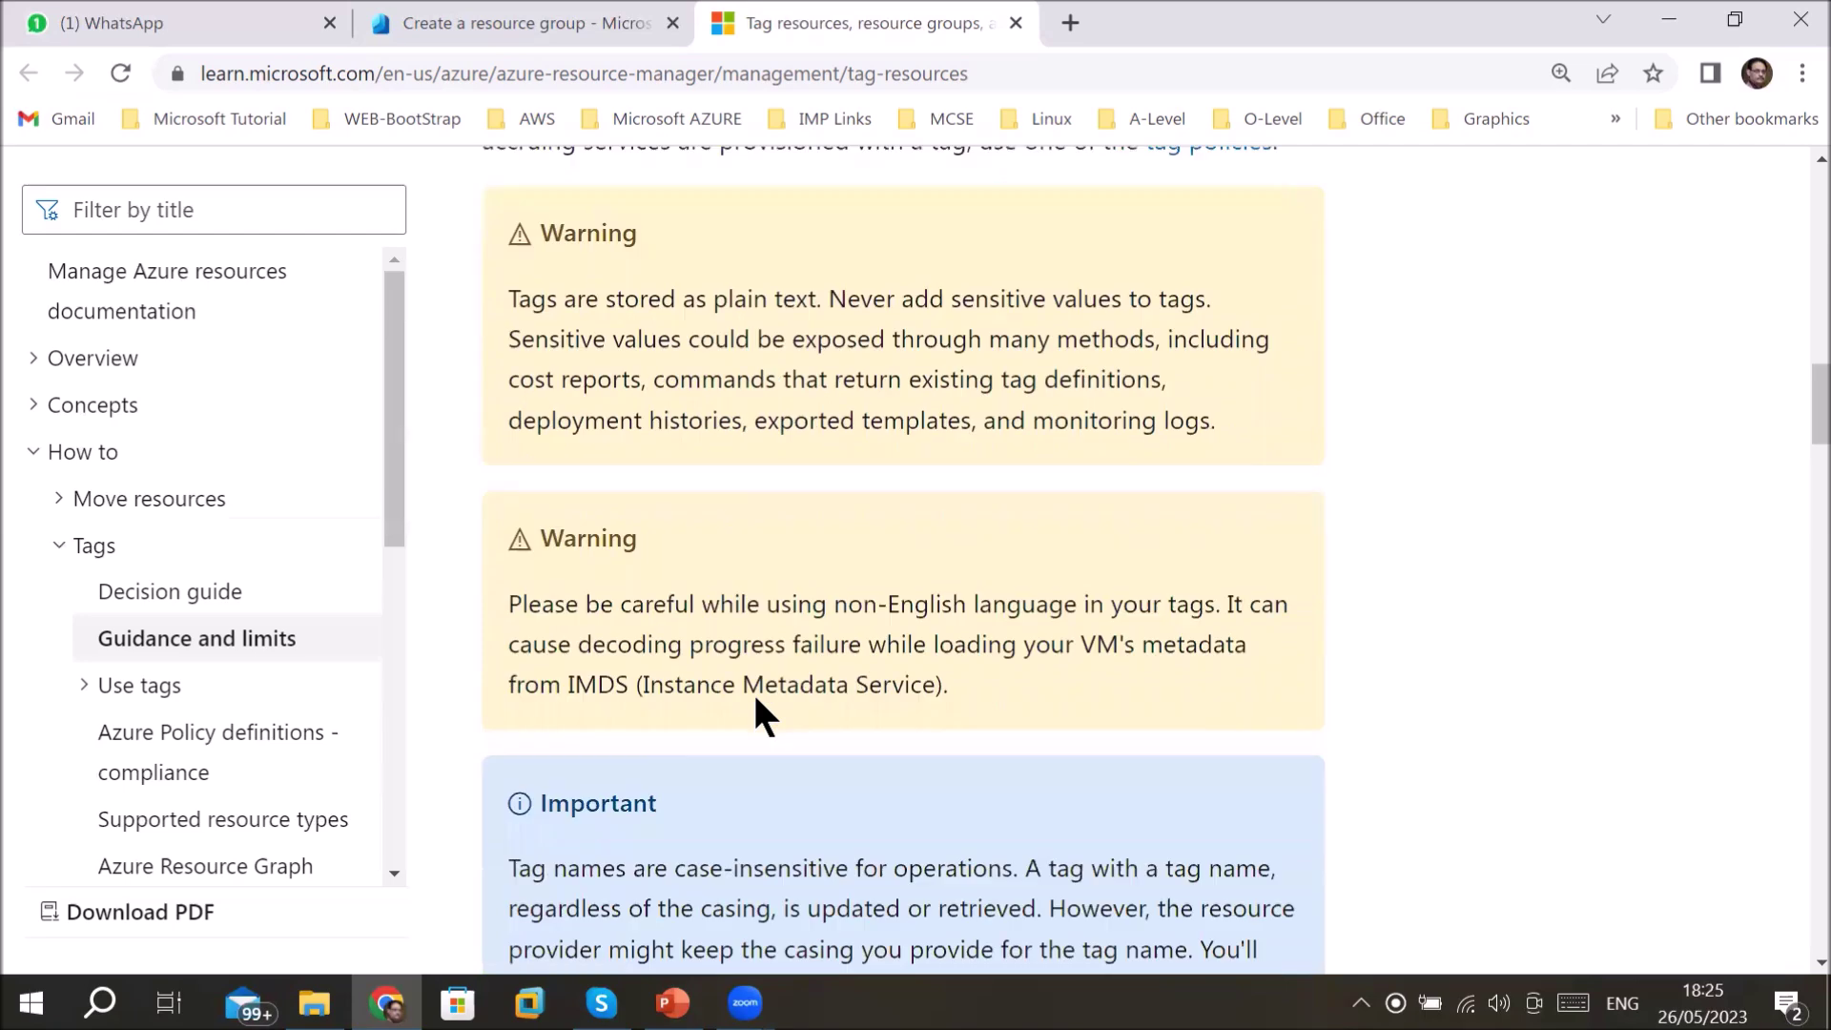
pyautogui.scroll(-2, 754, 695)
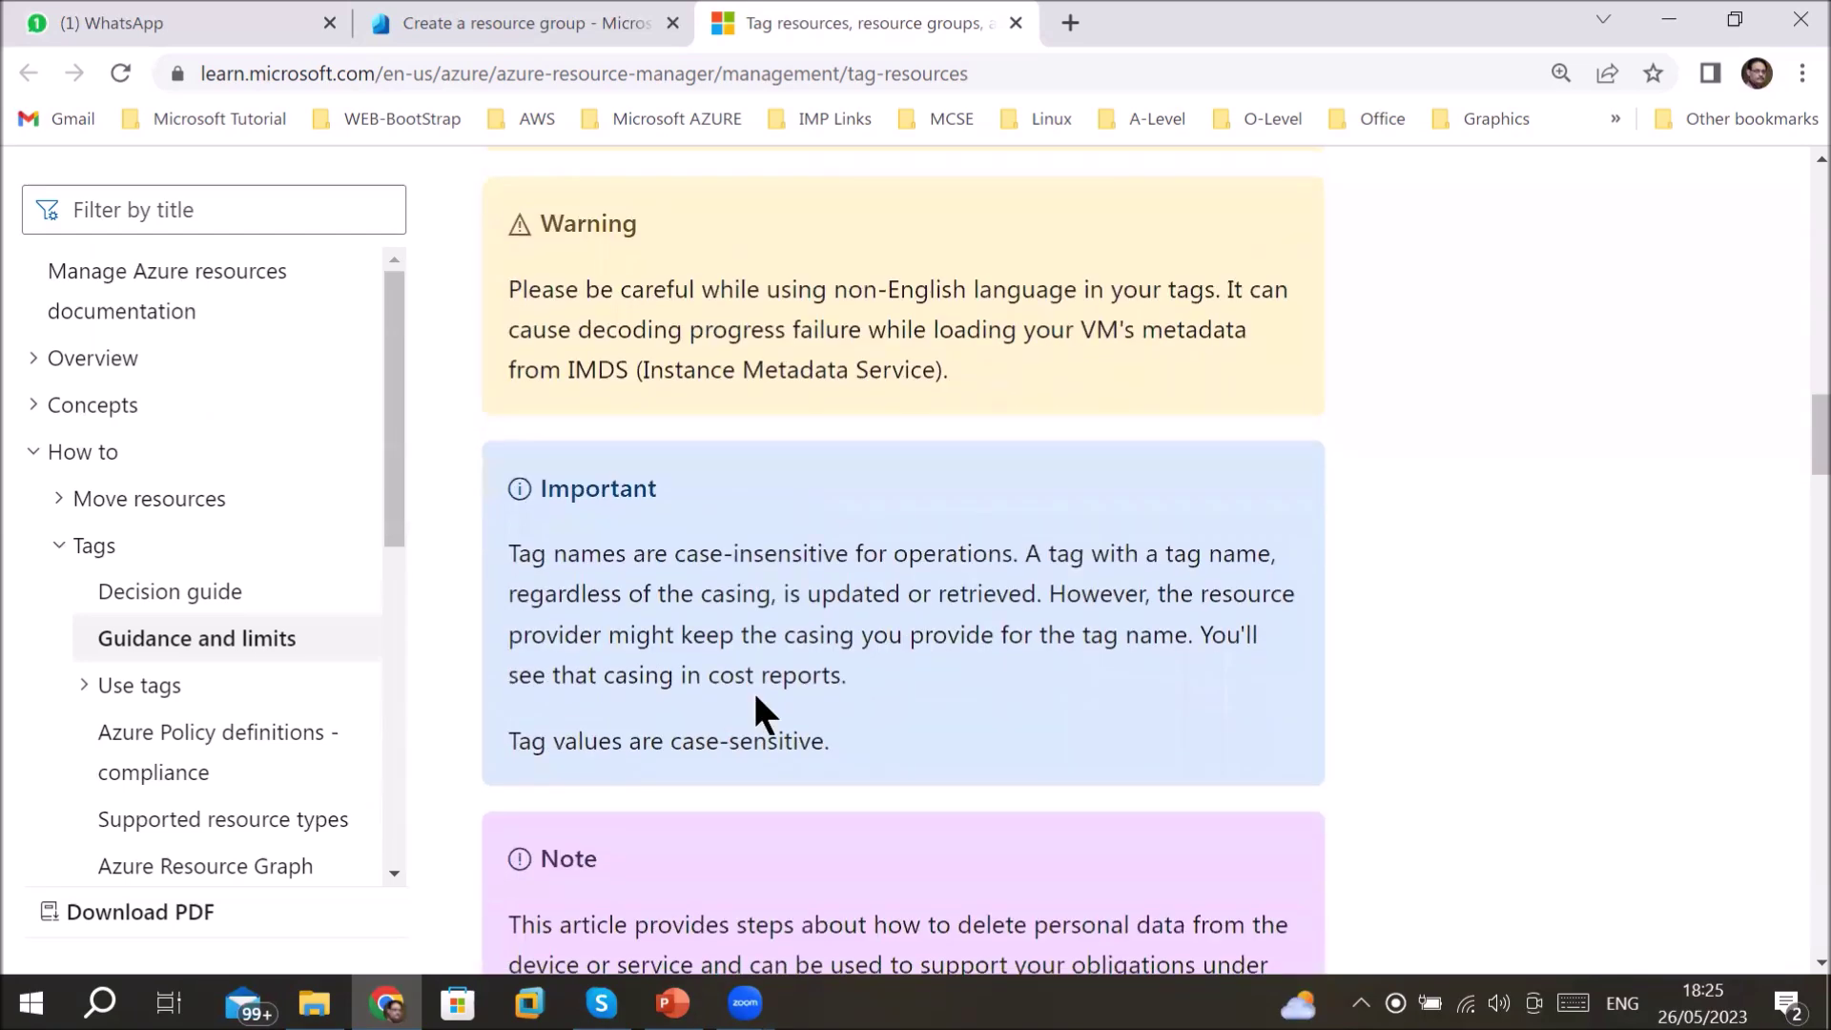
pyautogui.scroll(-5, 753, 688)
pyautogui.scroll(-2, 753, 692)
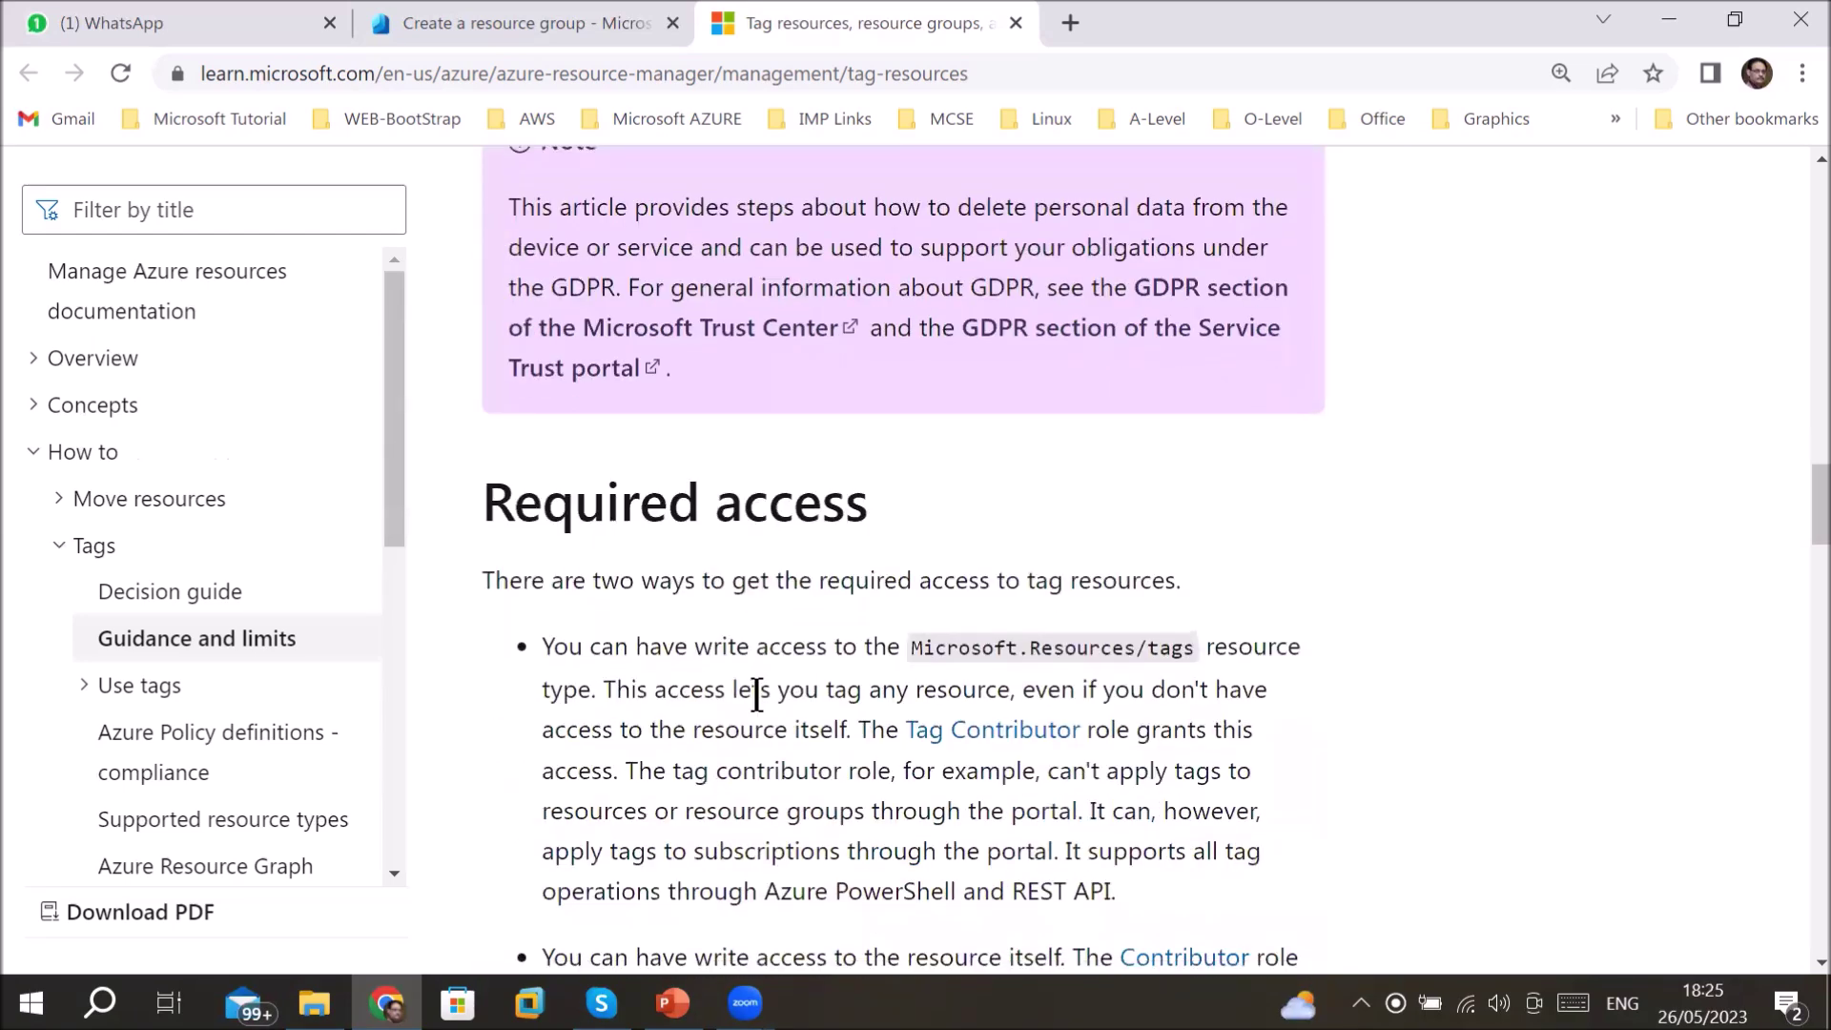
pyautogui.scroll(-2, 755, 693)
pyautogui.scroll(-2, 756, 694)
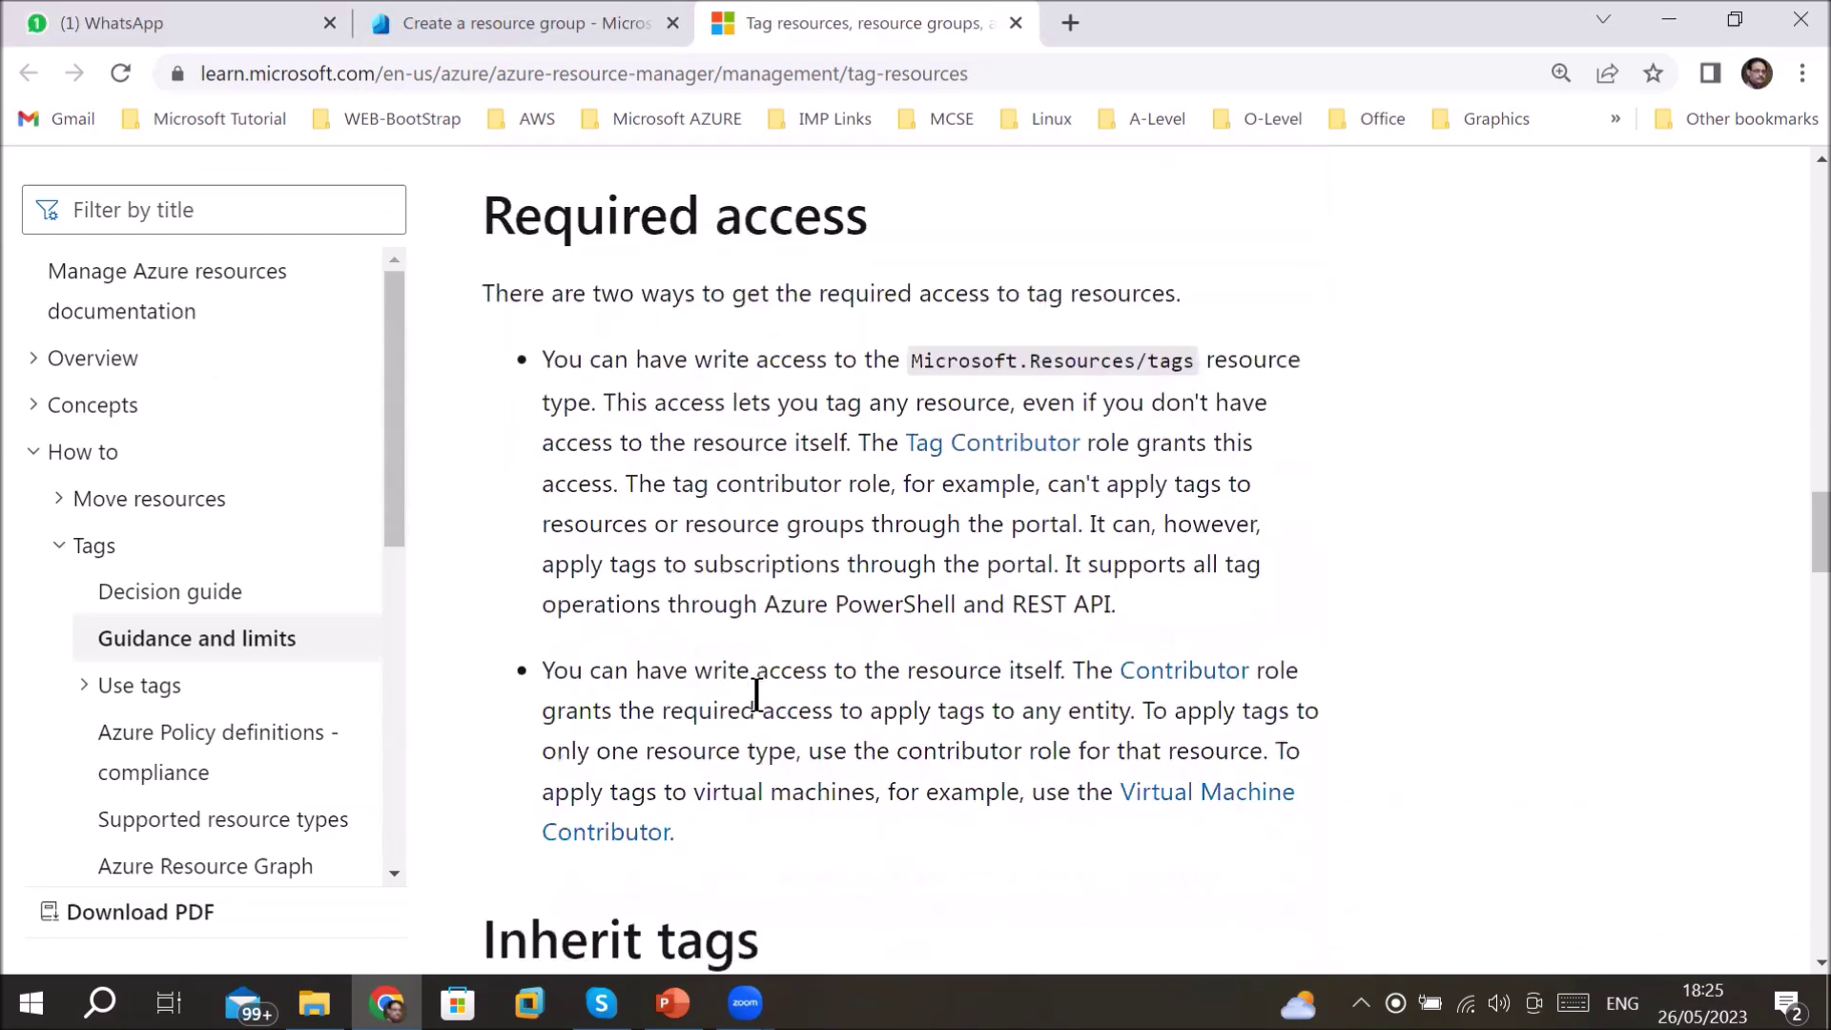
pyautogui.scroll(-3, 756, 693)
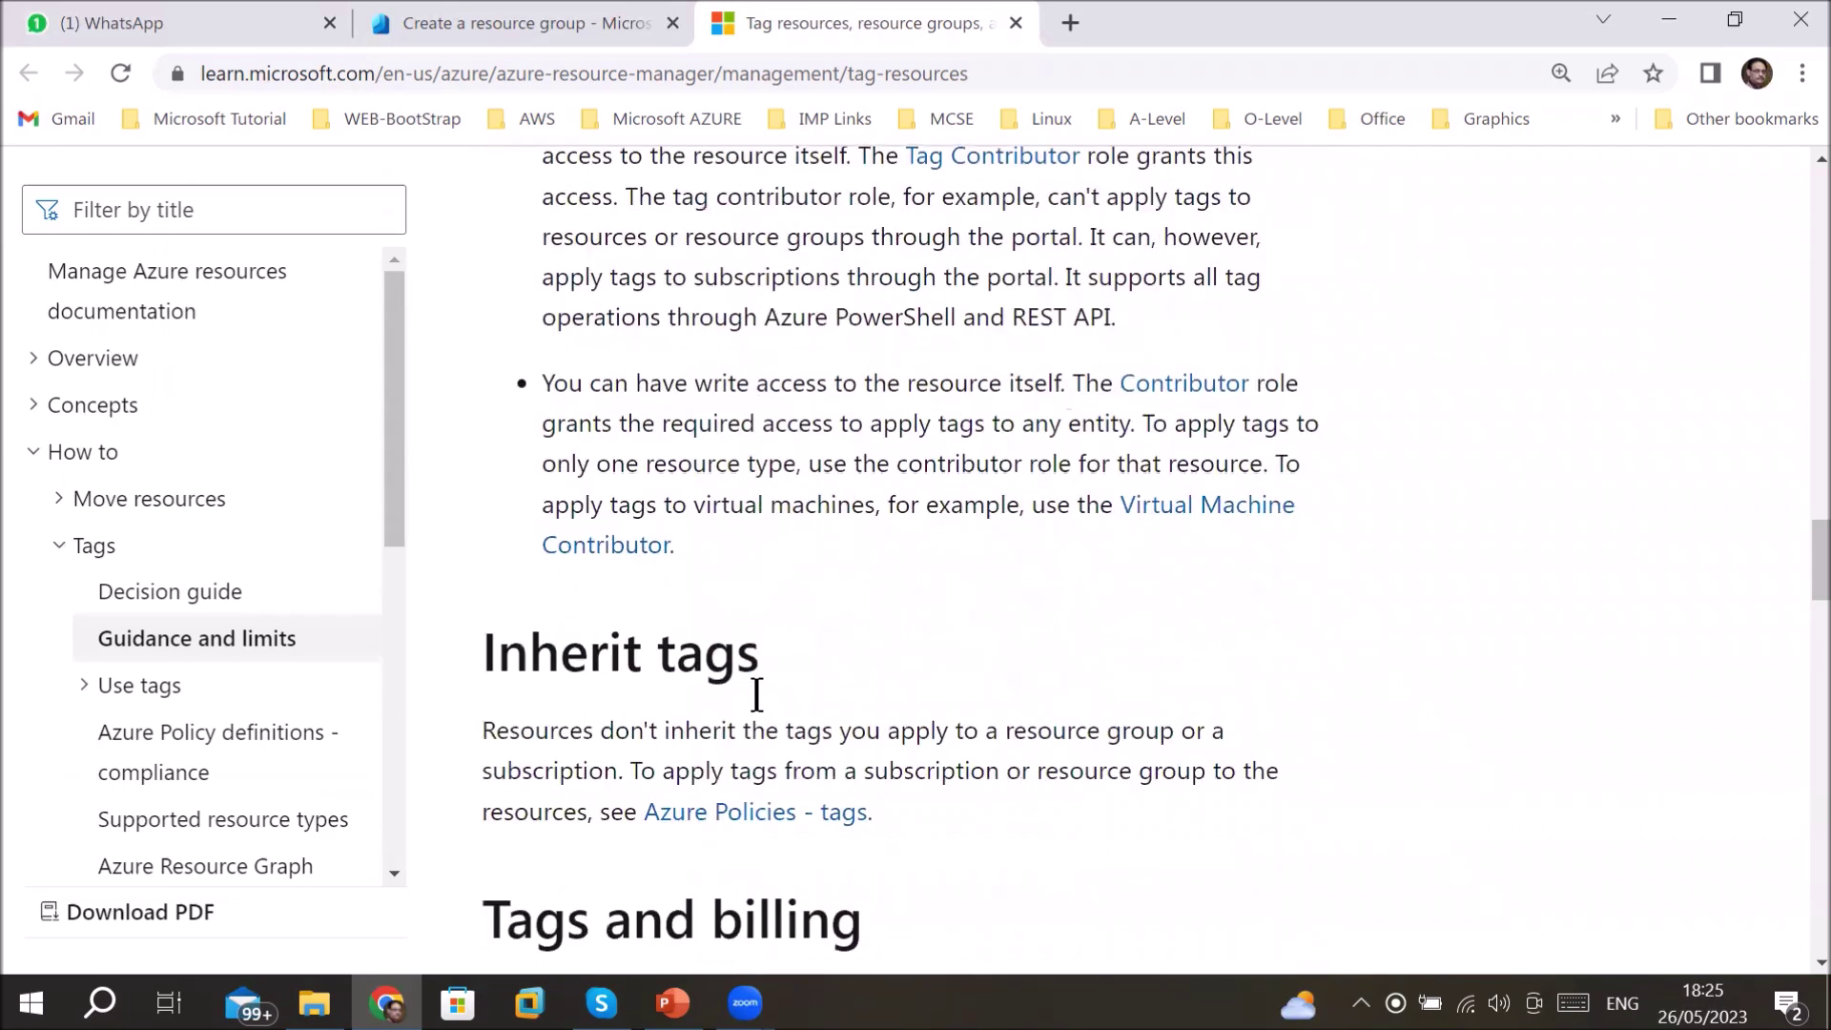
pyautogui.scroll(-3, 757, 706)
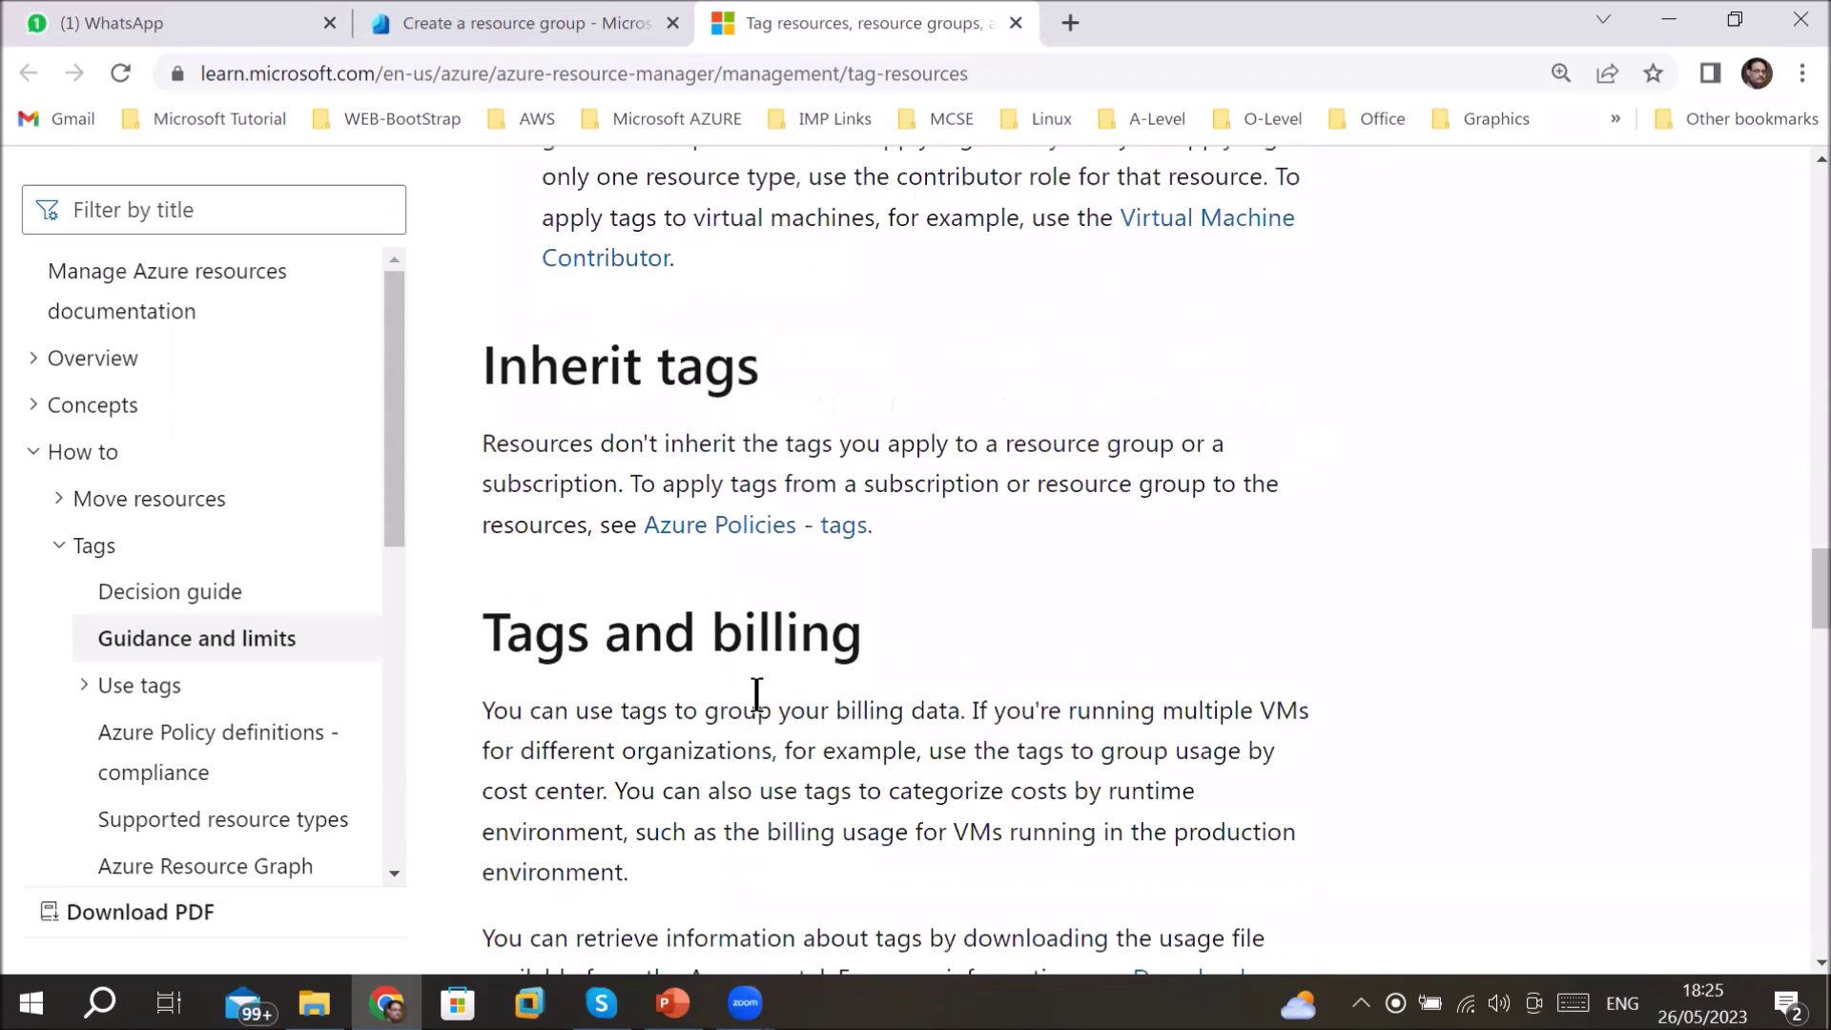
pyautogui.scroll(-3, 756, 696)
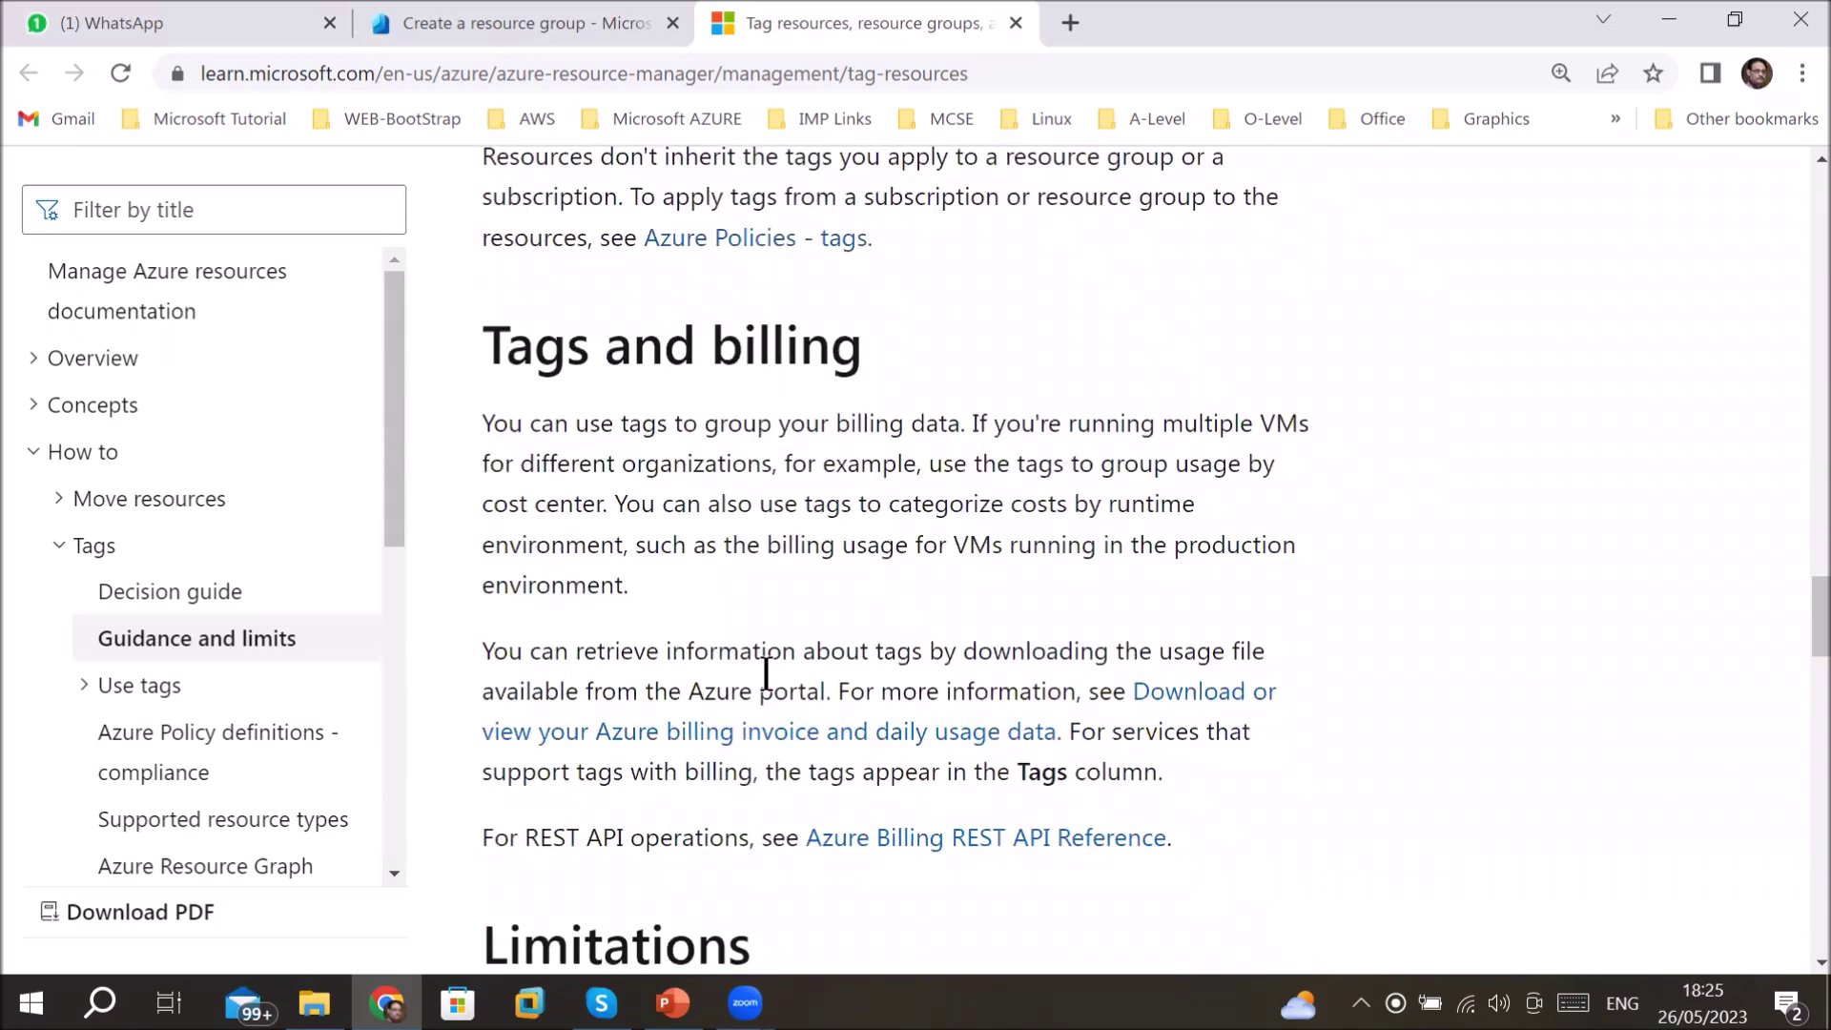
pyautogui.moveTo(601, 423); pyautogui.dragTo(1284, 437)
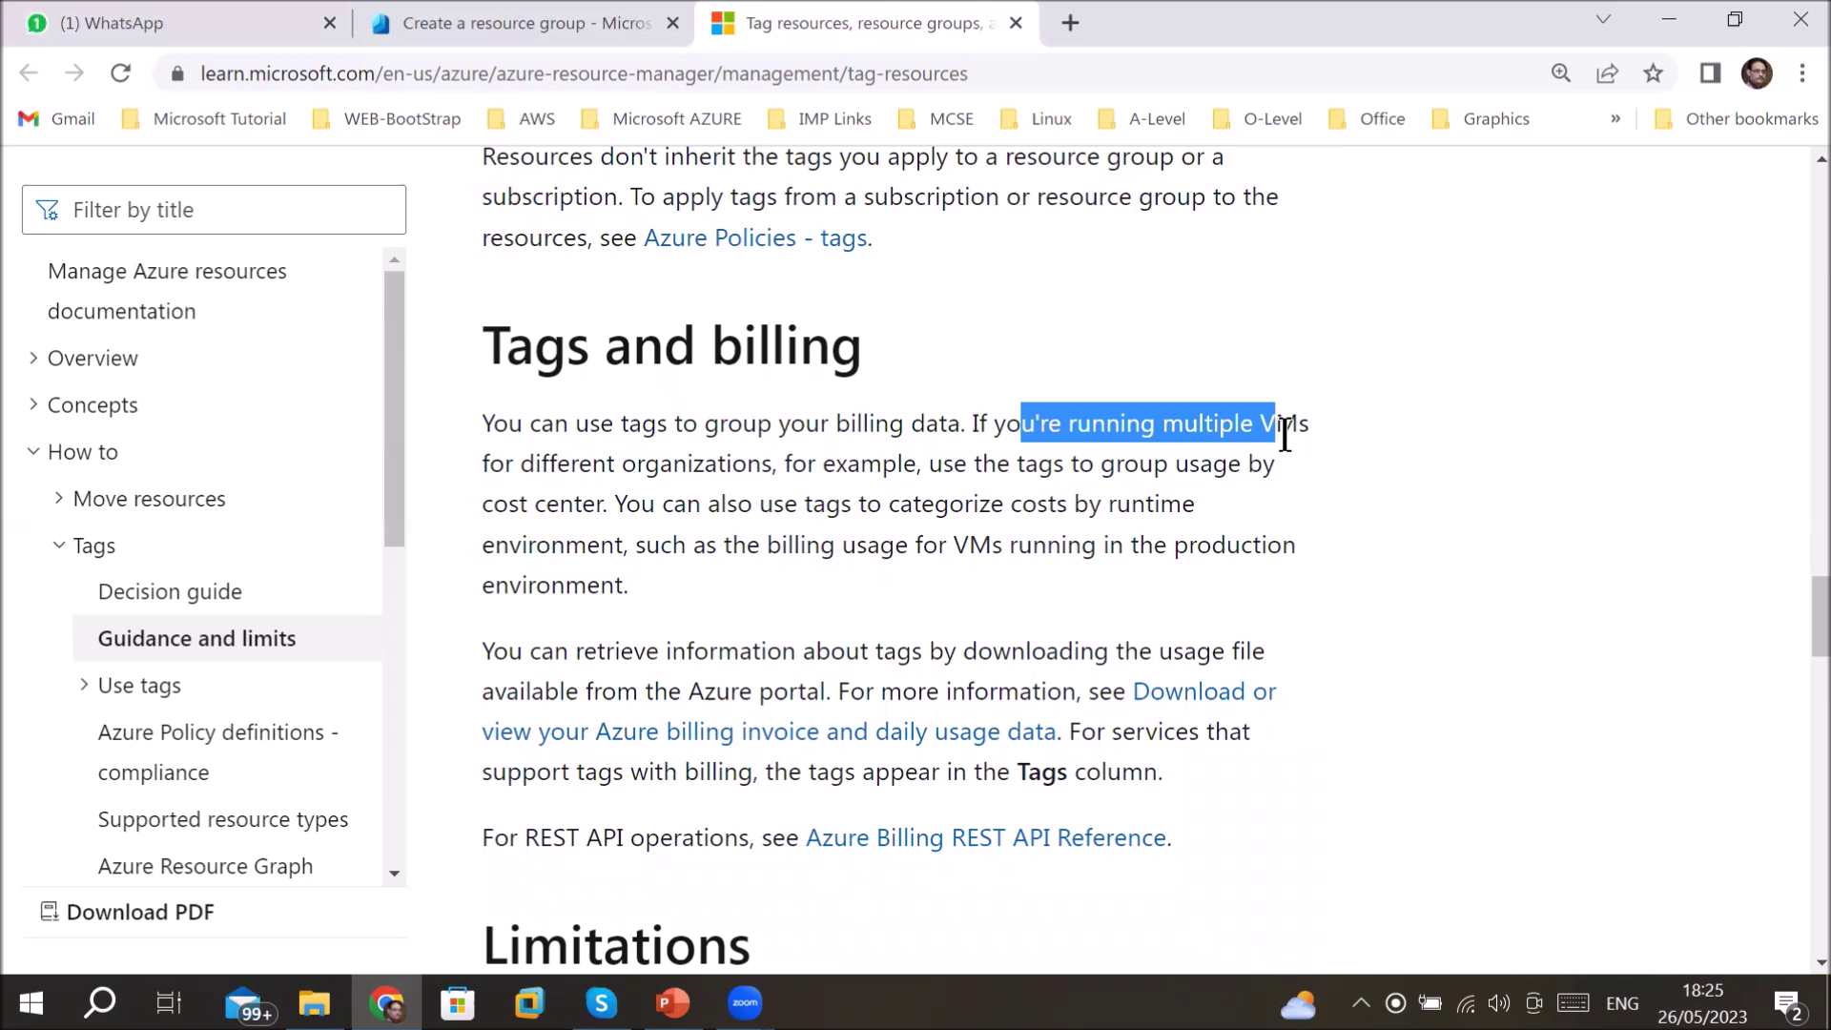
pyautogui.moveTo(971, 423); pyautogui.dragTo(1312, 431)
pyautogui.moveTo(515, 465); pyautogui.dragTo(1265, 465)
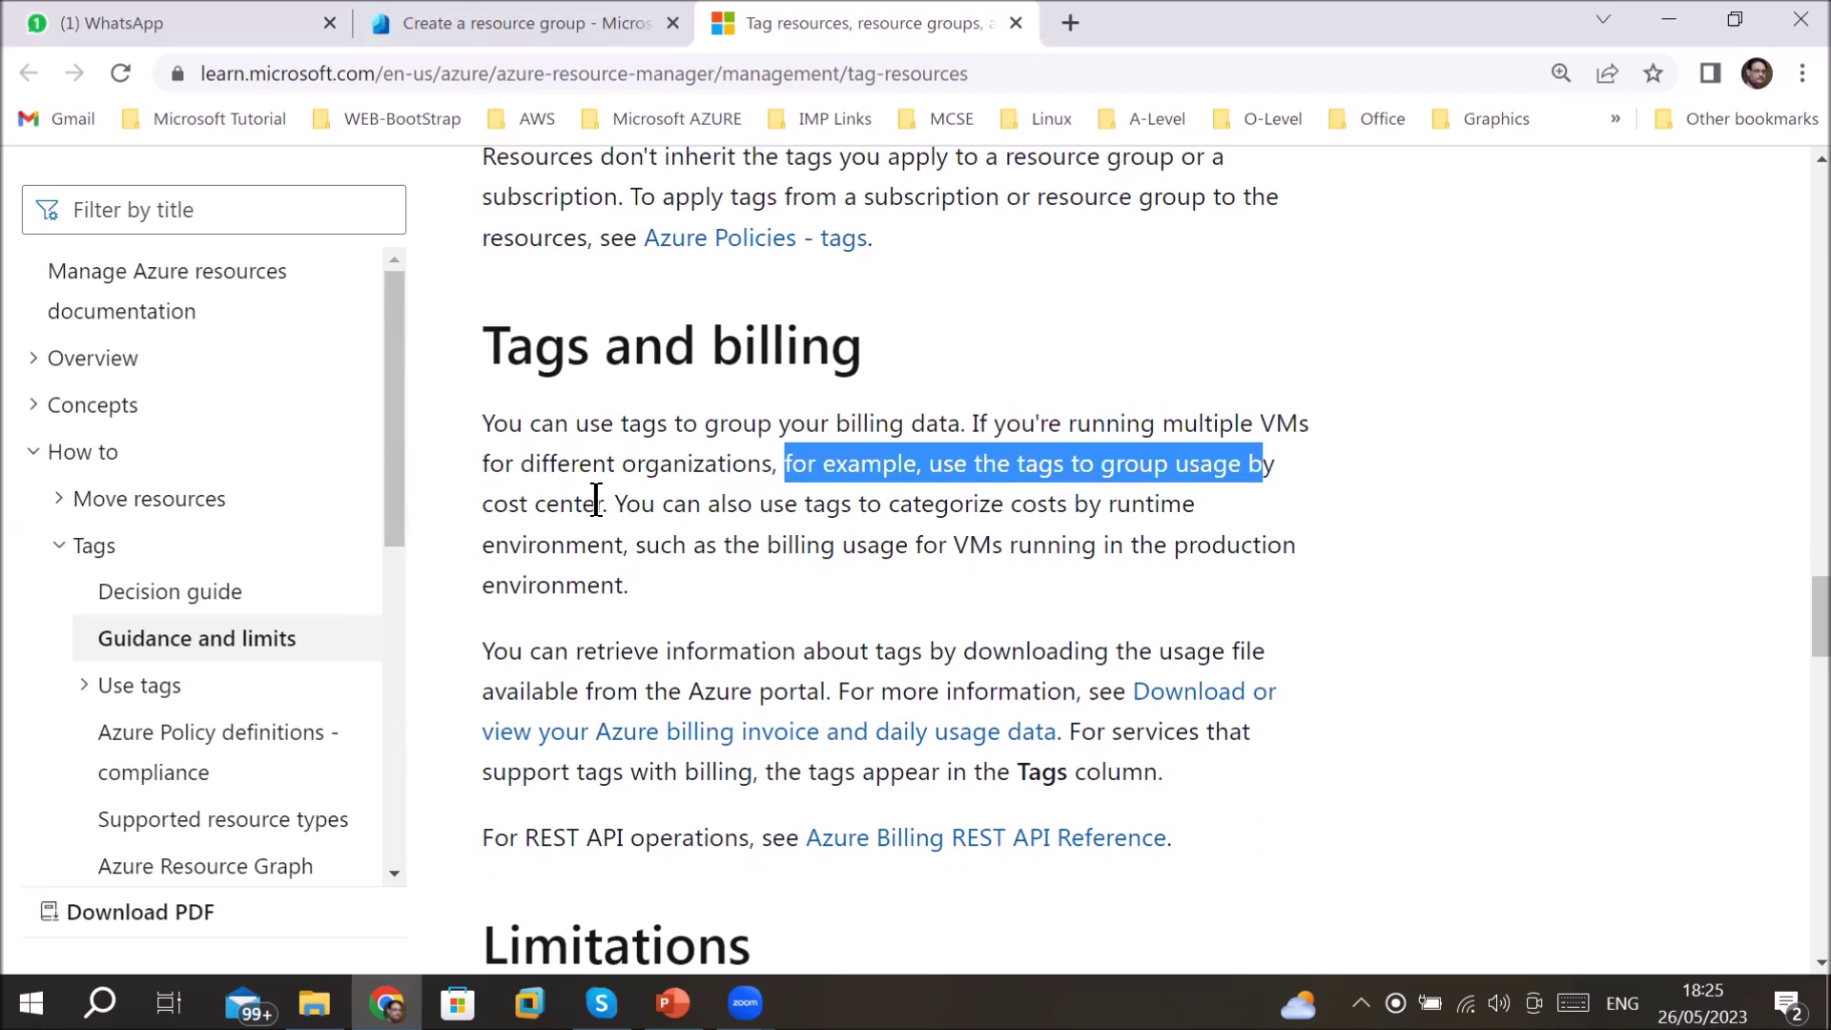
pyautogui.moveTo(608, 503); pyautogui.dragTo(1168, 508)
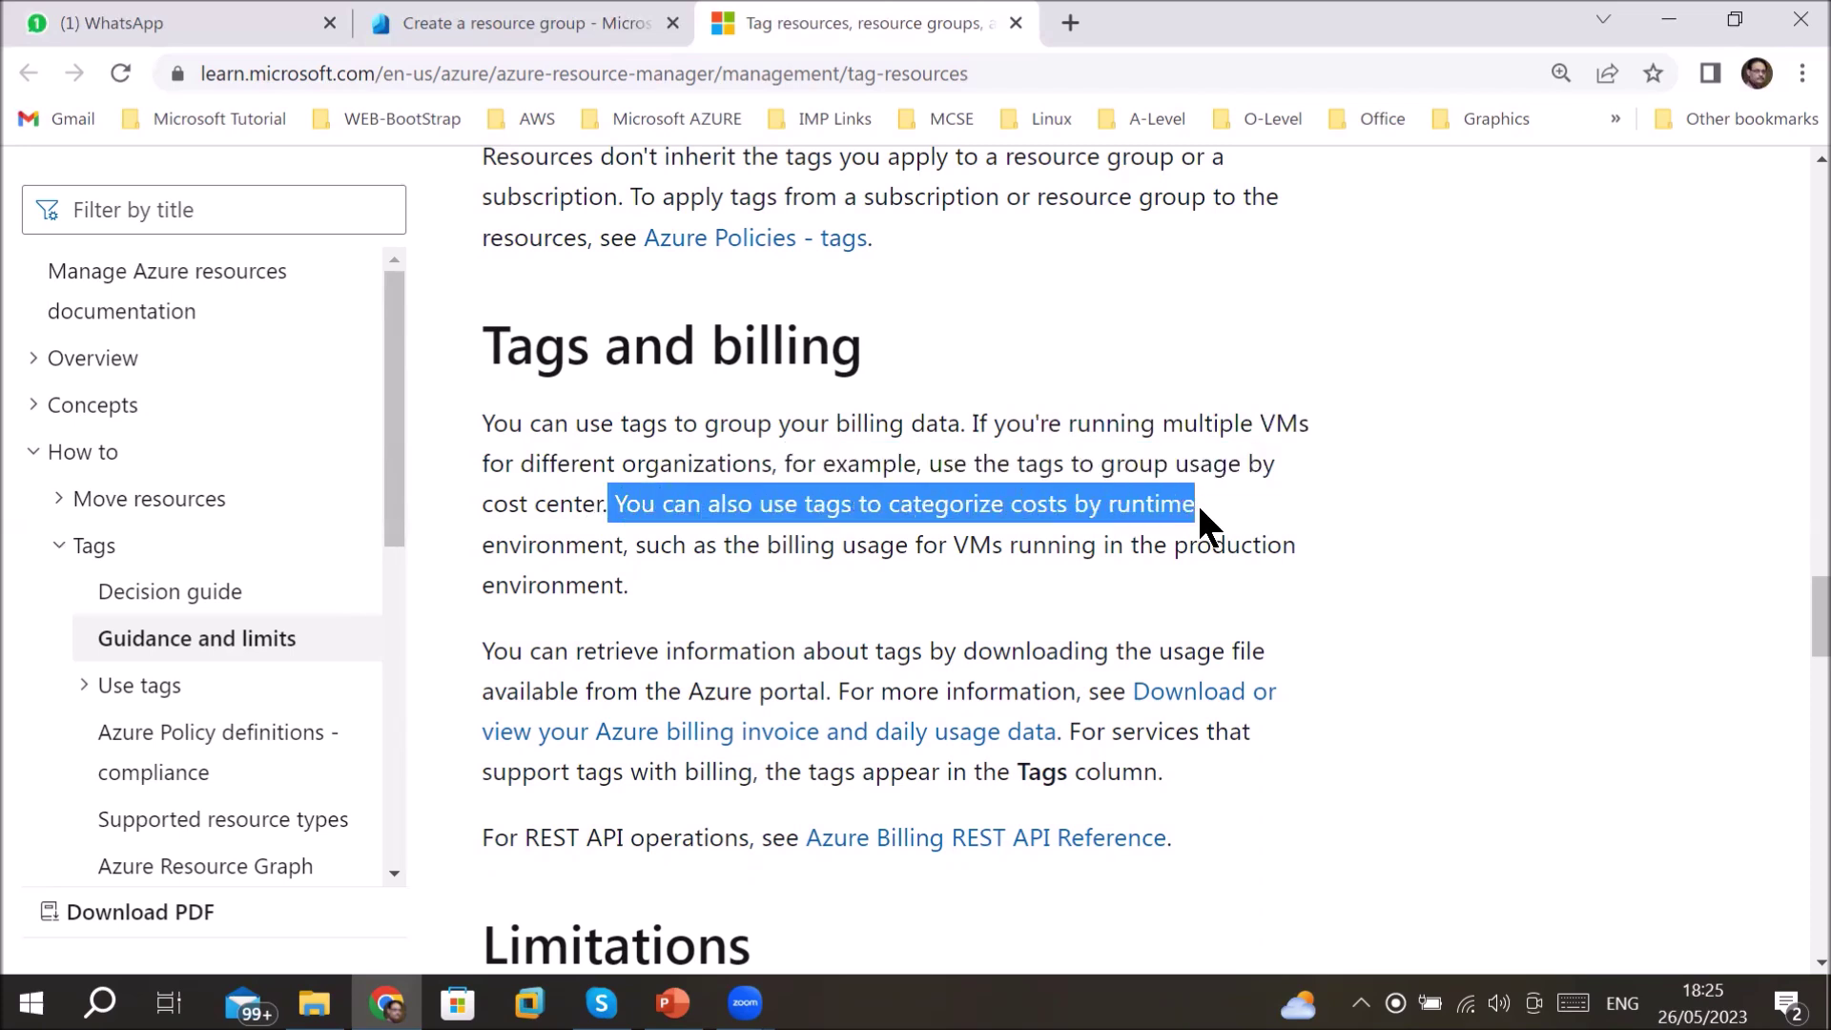
pyautogui.moveTo(672, 544); pyautogui.dragTo(1228, 544)
# - Highlight the Limitations rule of at most 50 tag name-value pairs per resource
pyautogui.scroll(-3, 1062, 562)
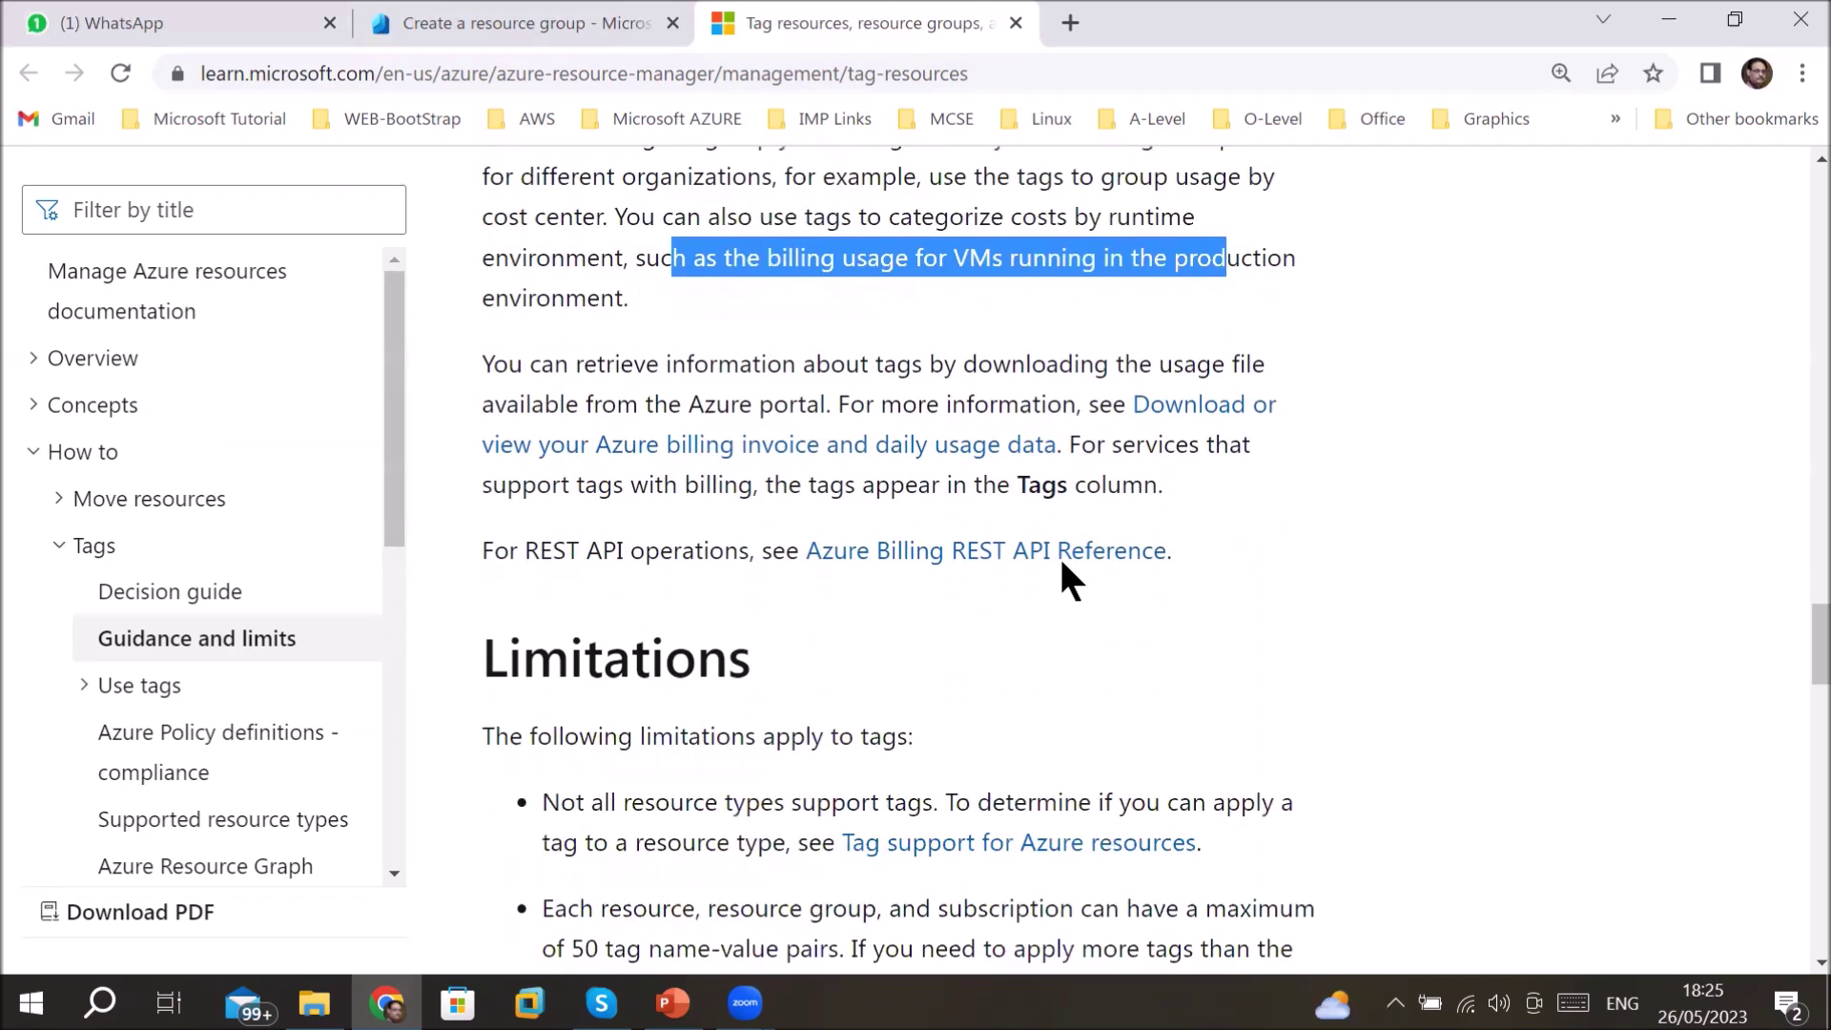
pyautogui.scroll(-3, 1065, 573)
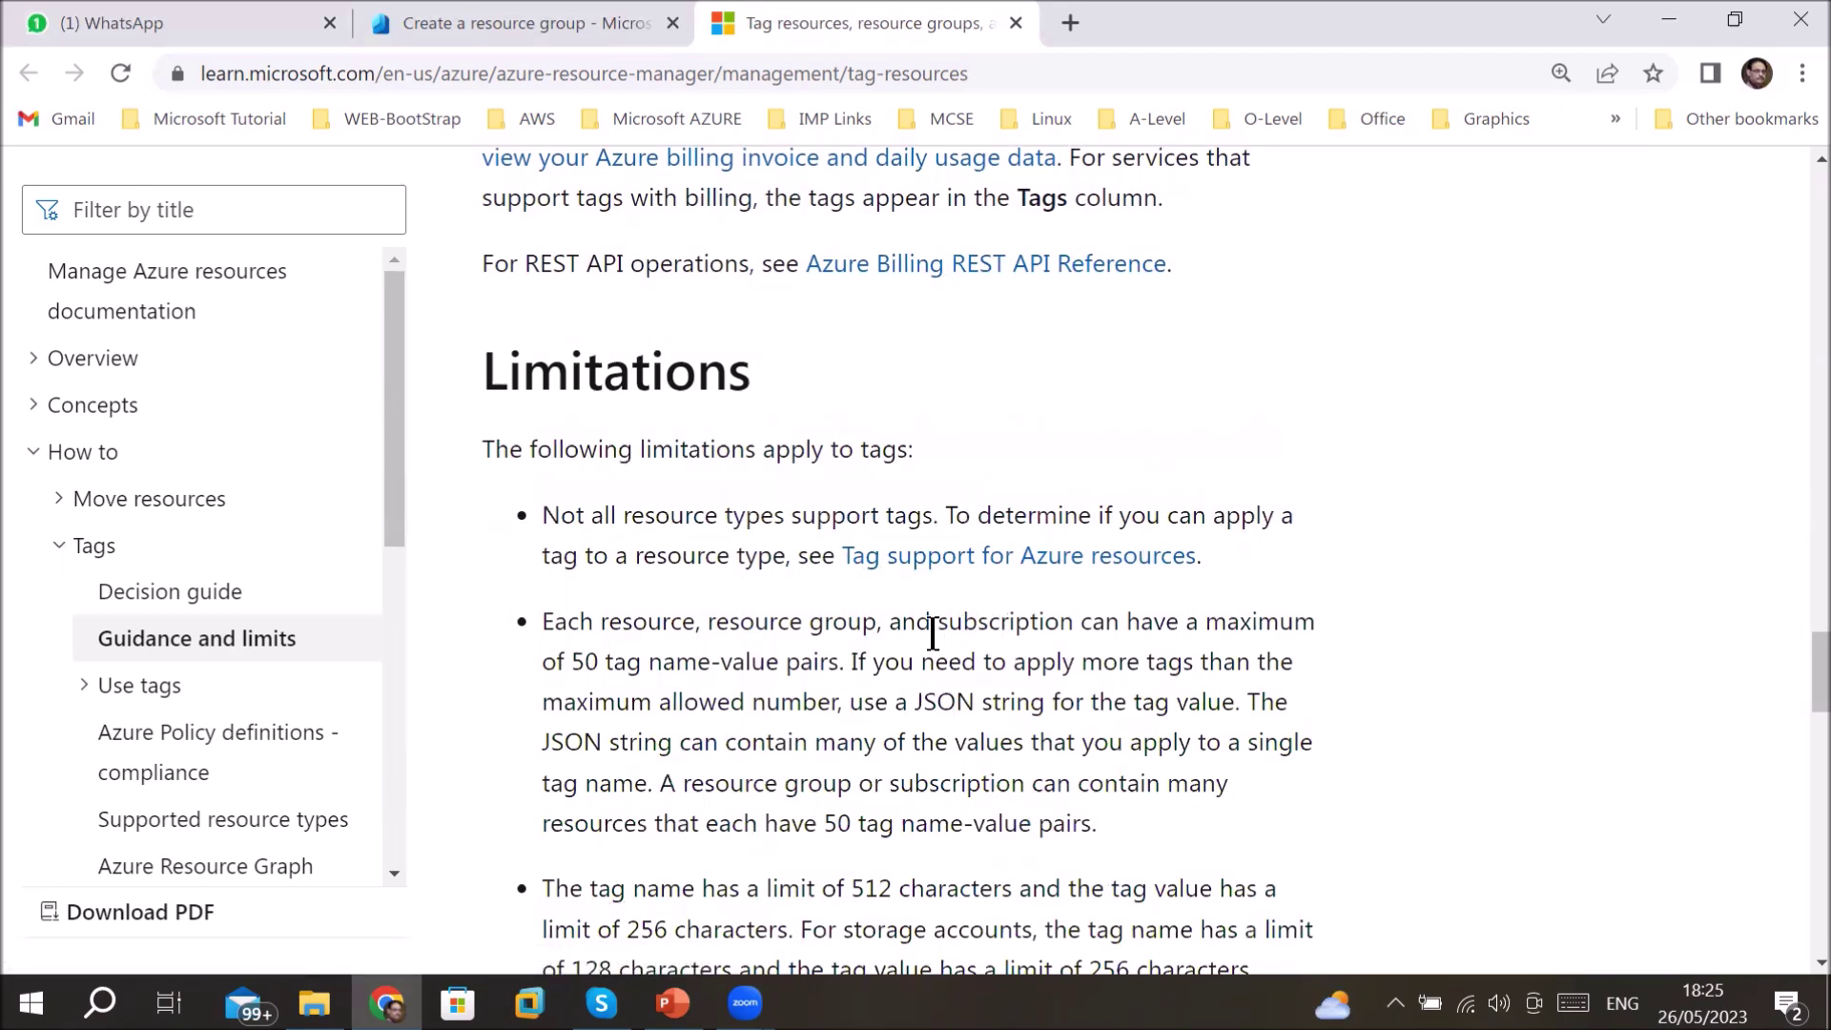
pyautogui.moveTo(601, 626); pyautogui.dragTo(824, 627)
pyautogui.moveTo(978, 626); pyautogui.dragTo(1025, 629)
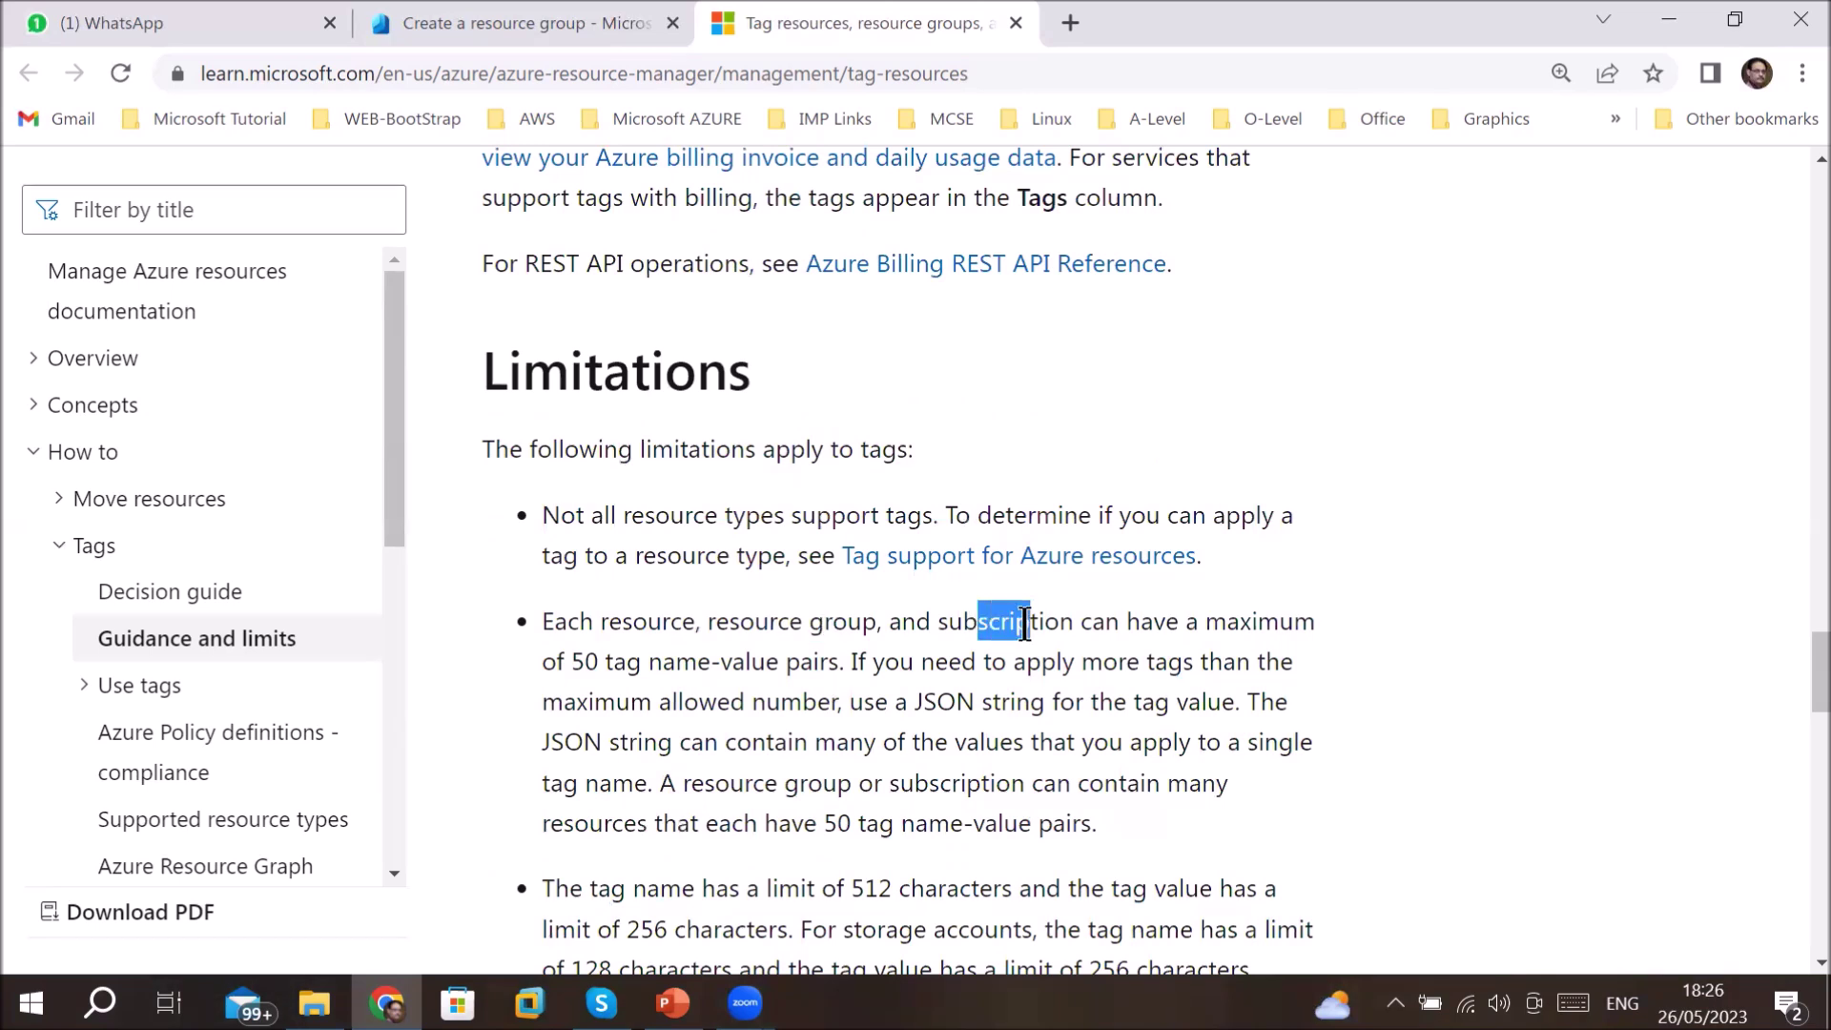
pyautogui.moveTo(1155, 625); pyautogui.dragTo(1278, 628)
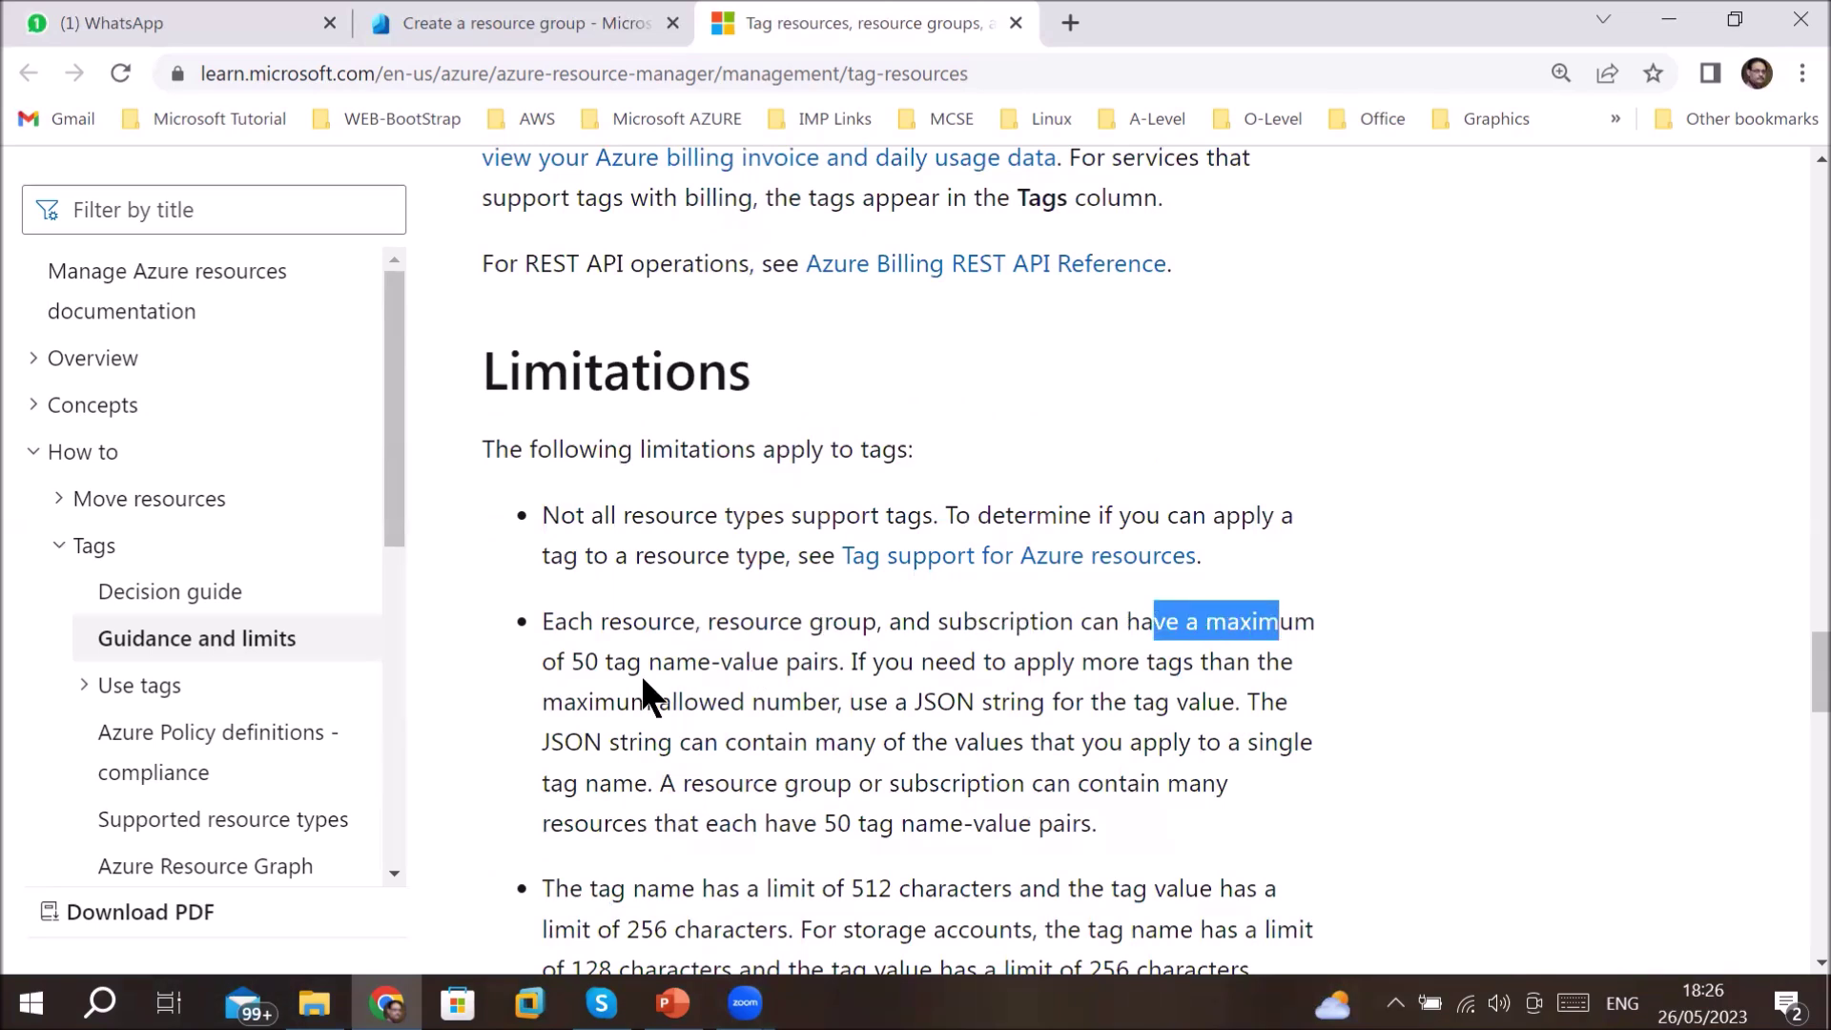
pyautogui.moveTo(567, 662); pyautogui.dragTo(838, 657)
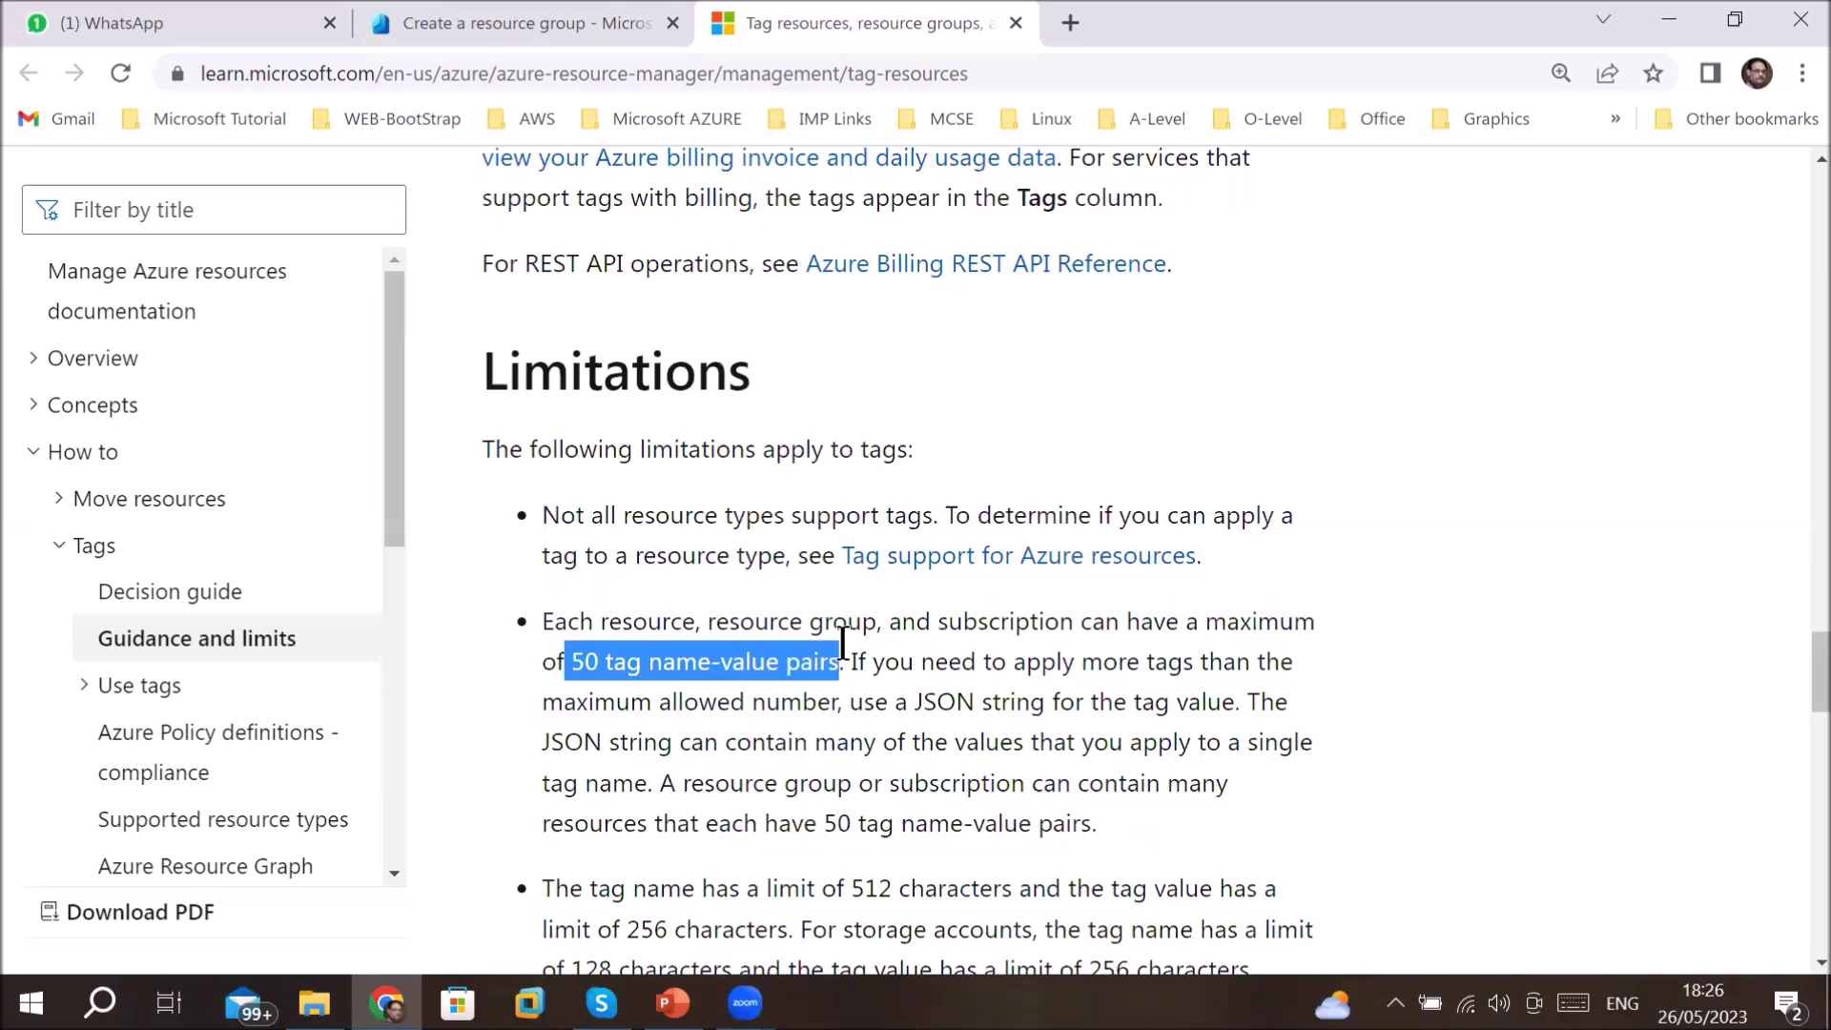
pyautogui.scroll(-5, 843, 640)
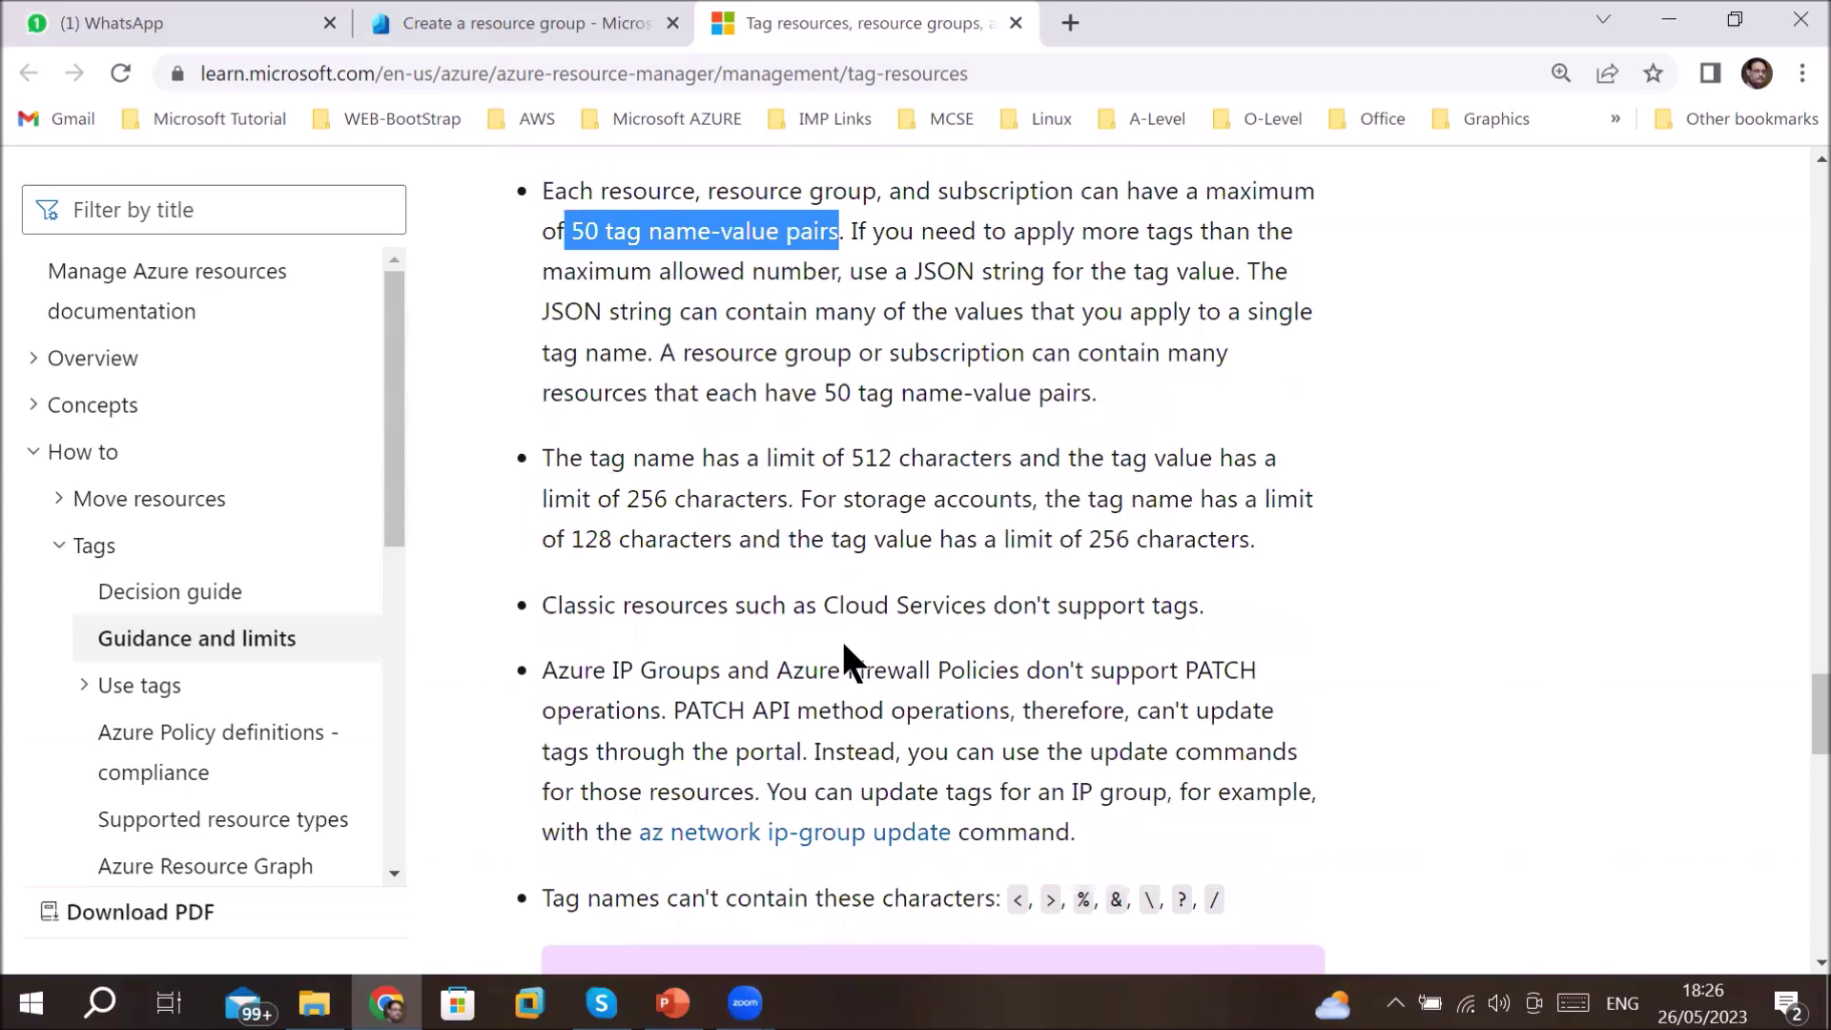
pyautogui.scroll(-5, 843, 639)
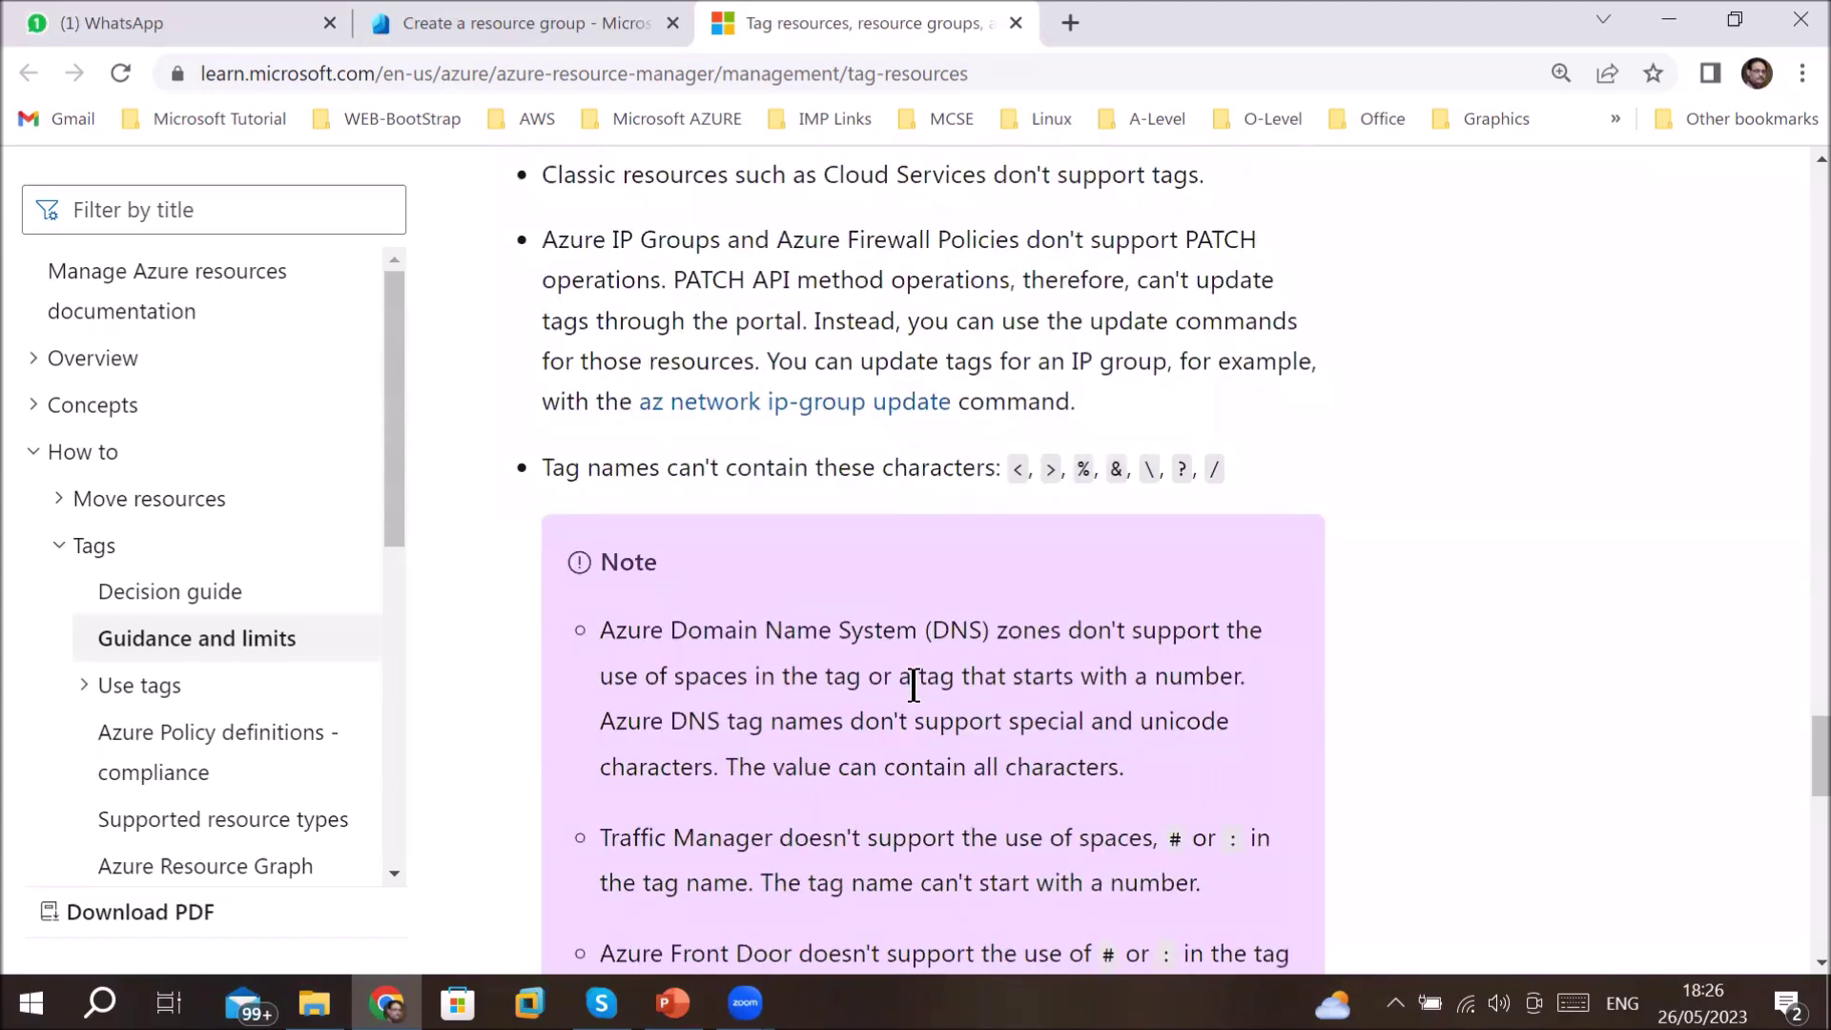
pyautogui.scroll(-6, 913, 685)
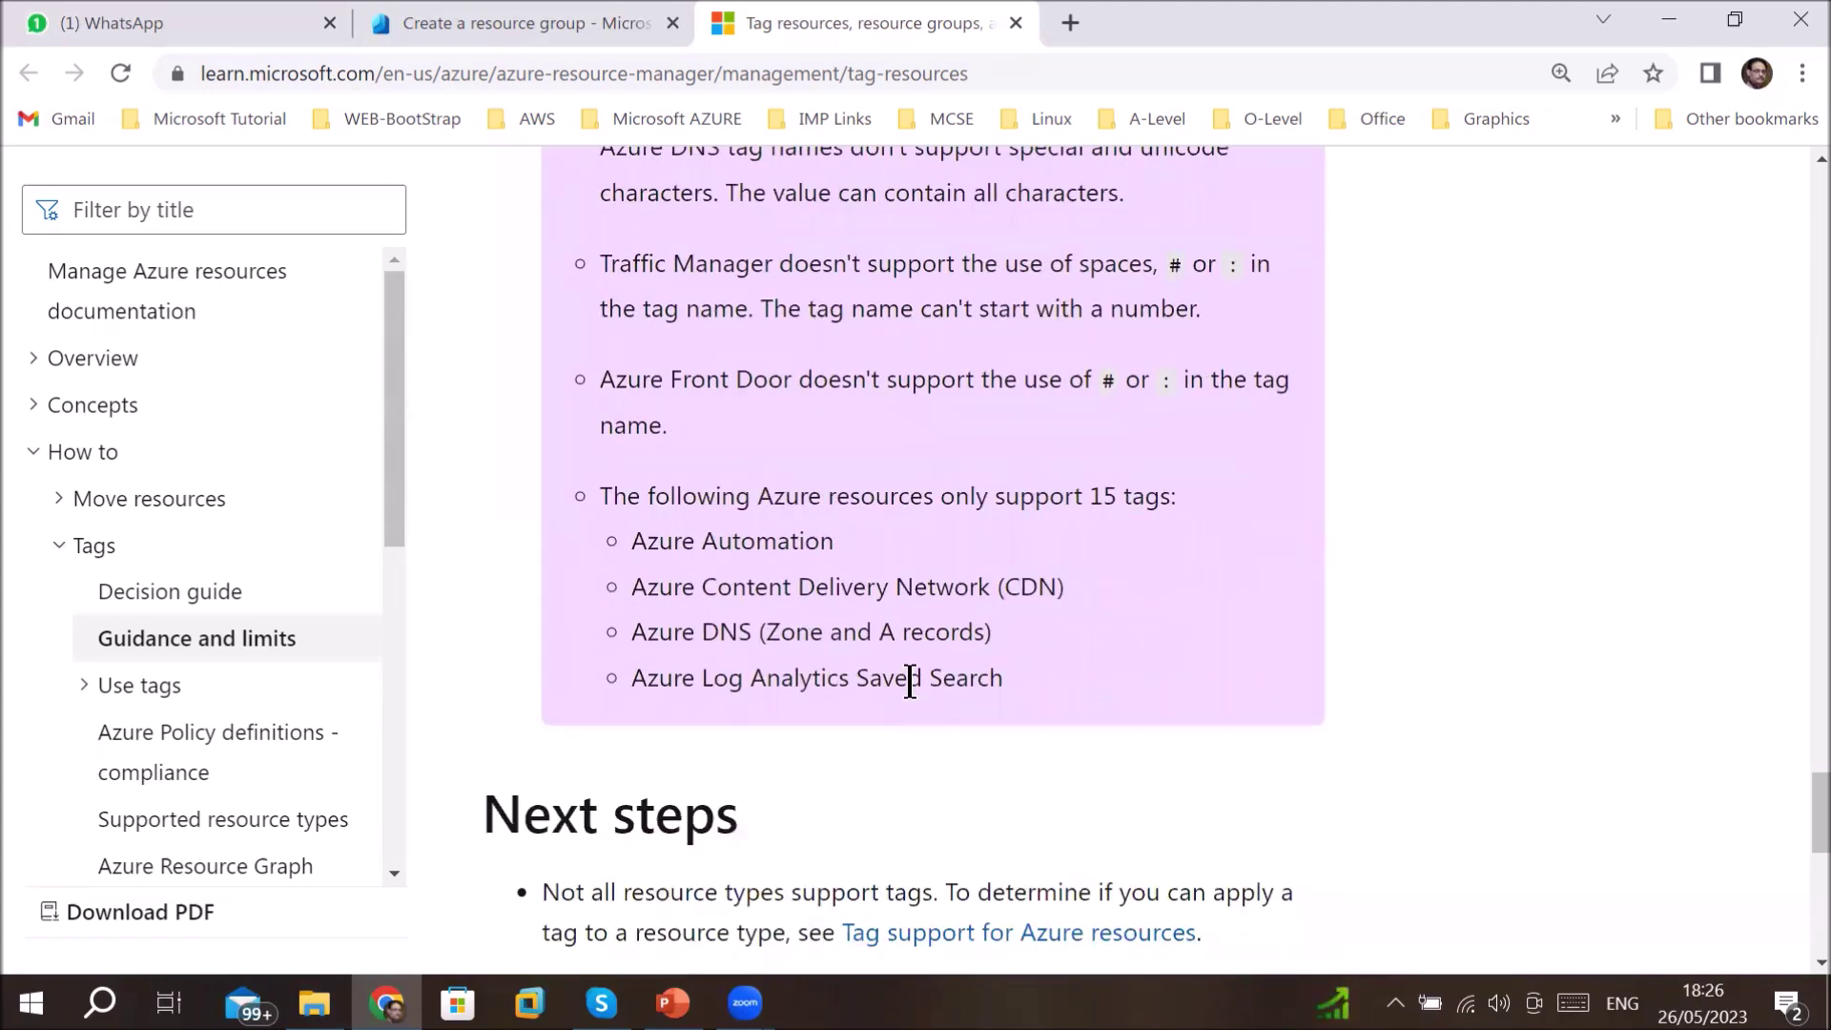
pyautogui.scroll(-5, 909, 679)
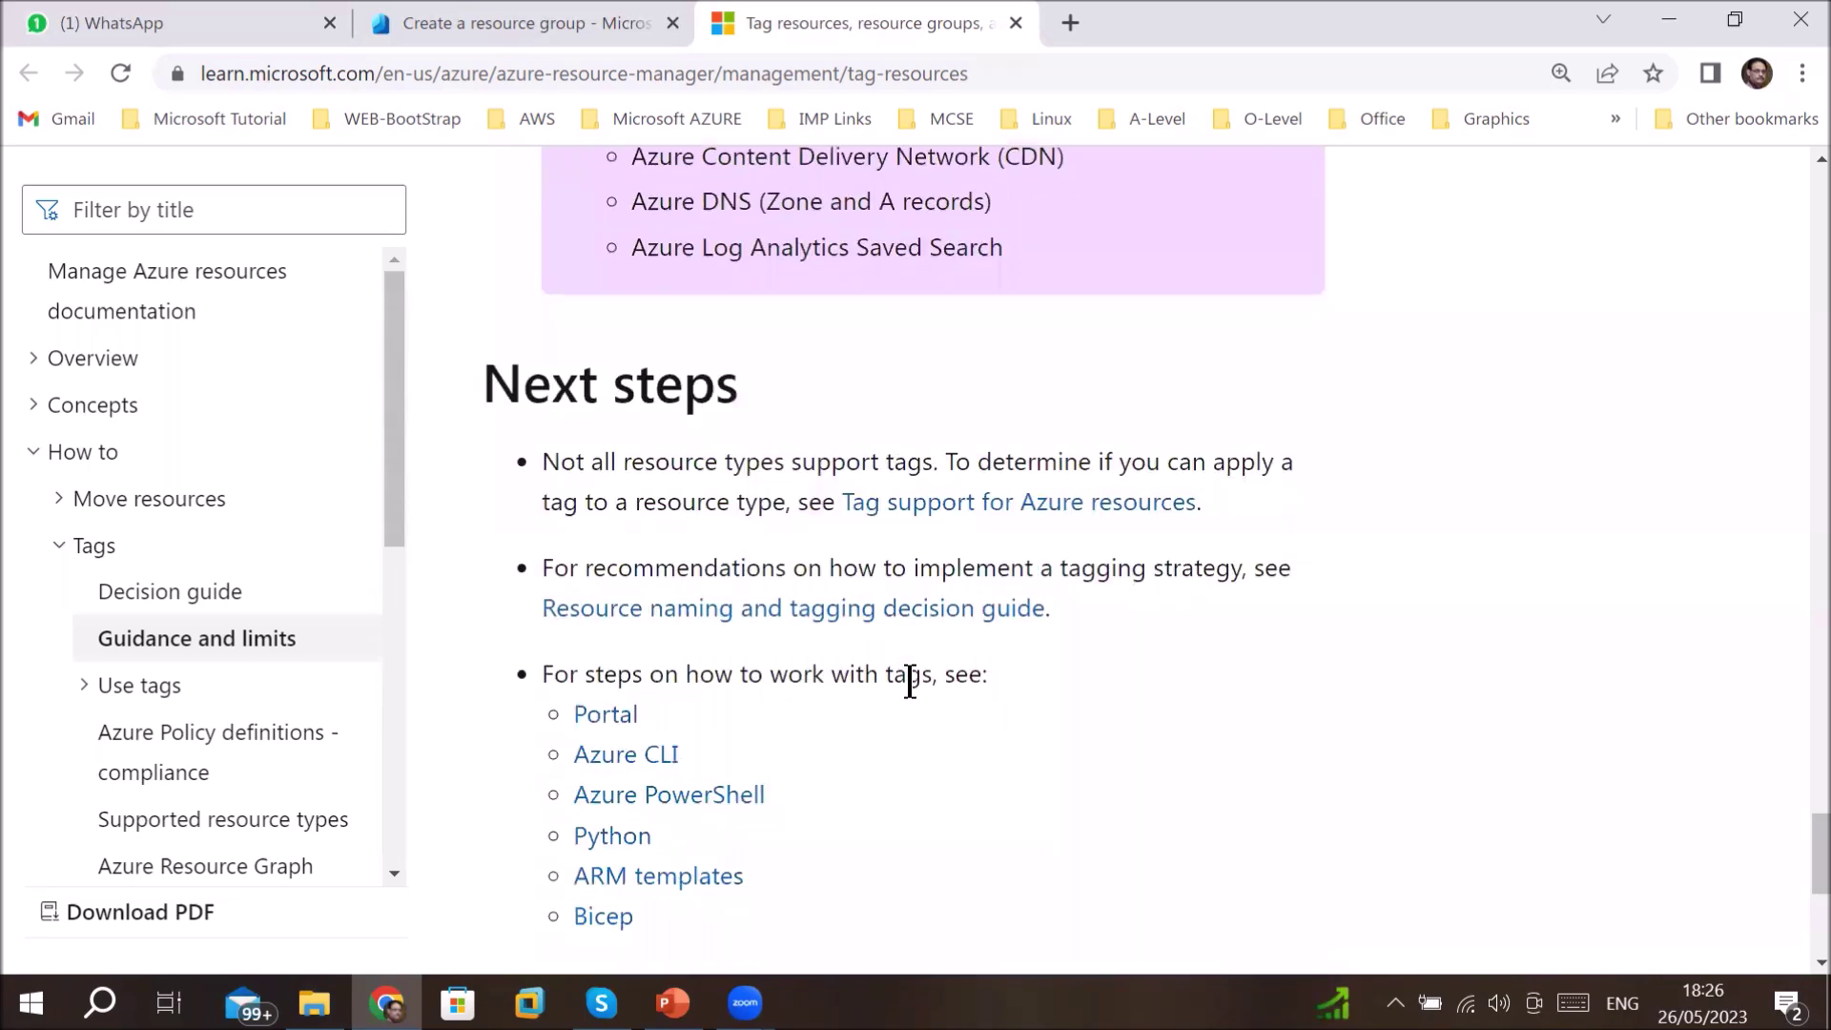
pyautogui.scroll(20, 910, 679)
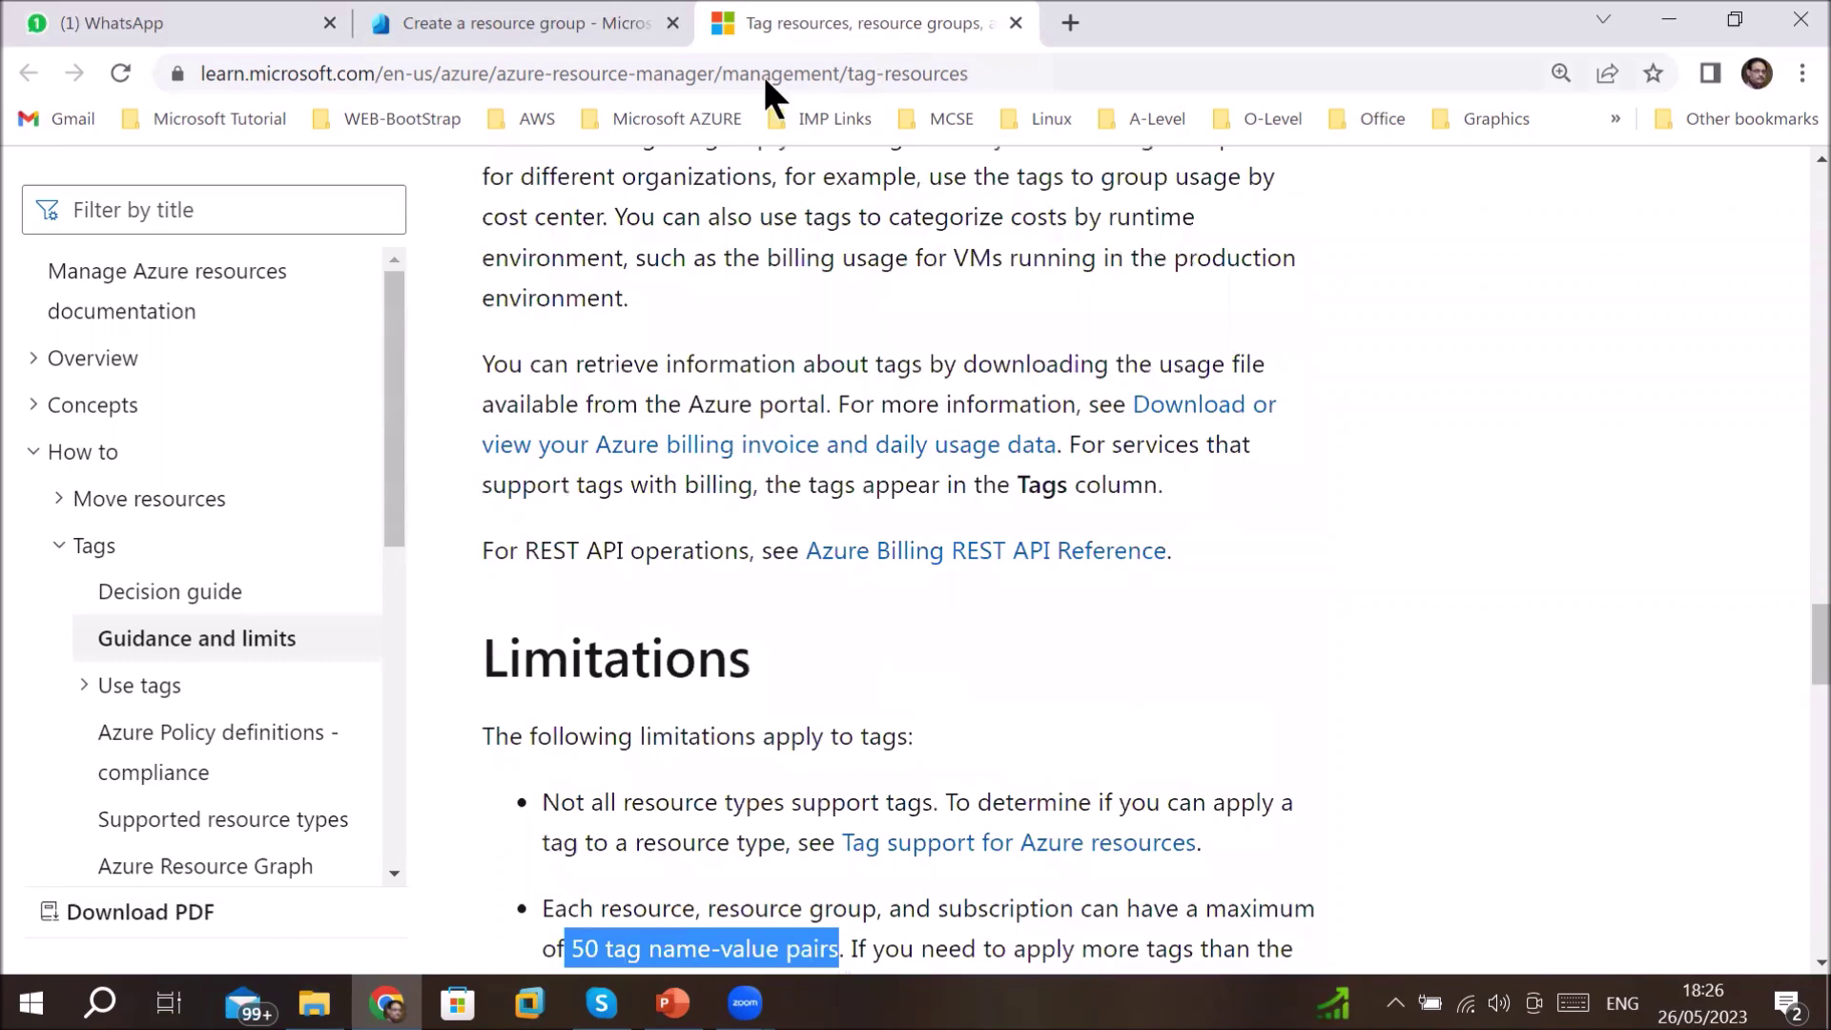
# - Validate and create the tagged WebServerDemoRG group, then go to its overview
pyautogui.click(1015, 22)
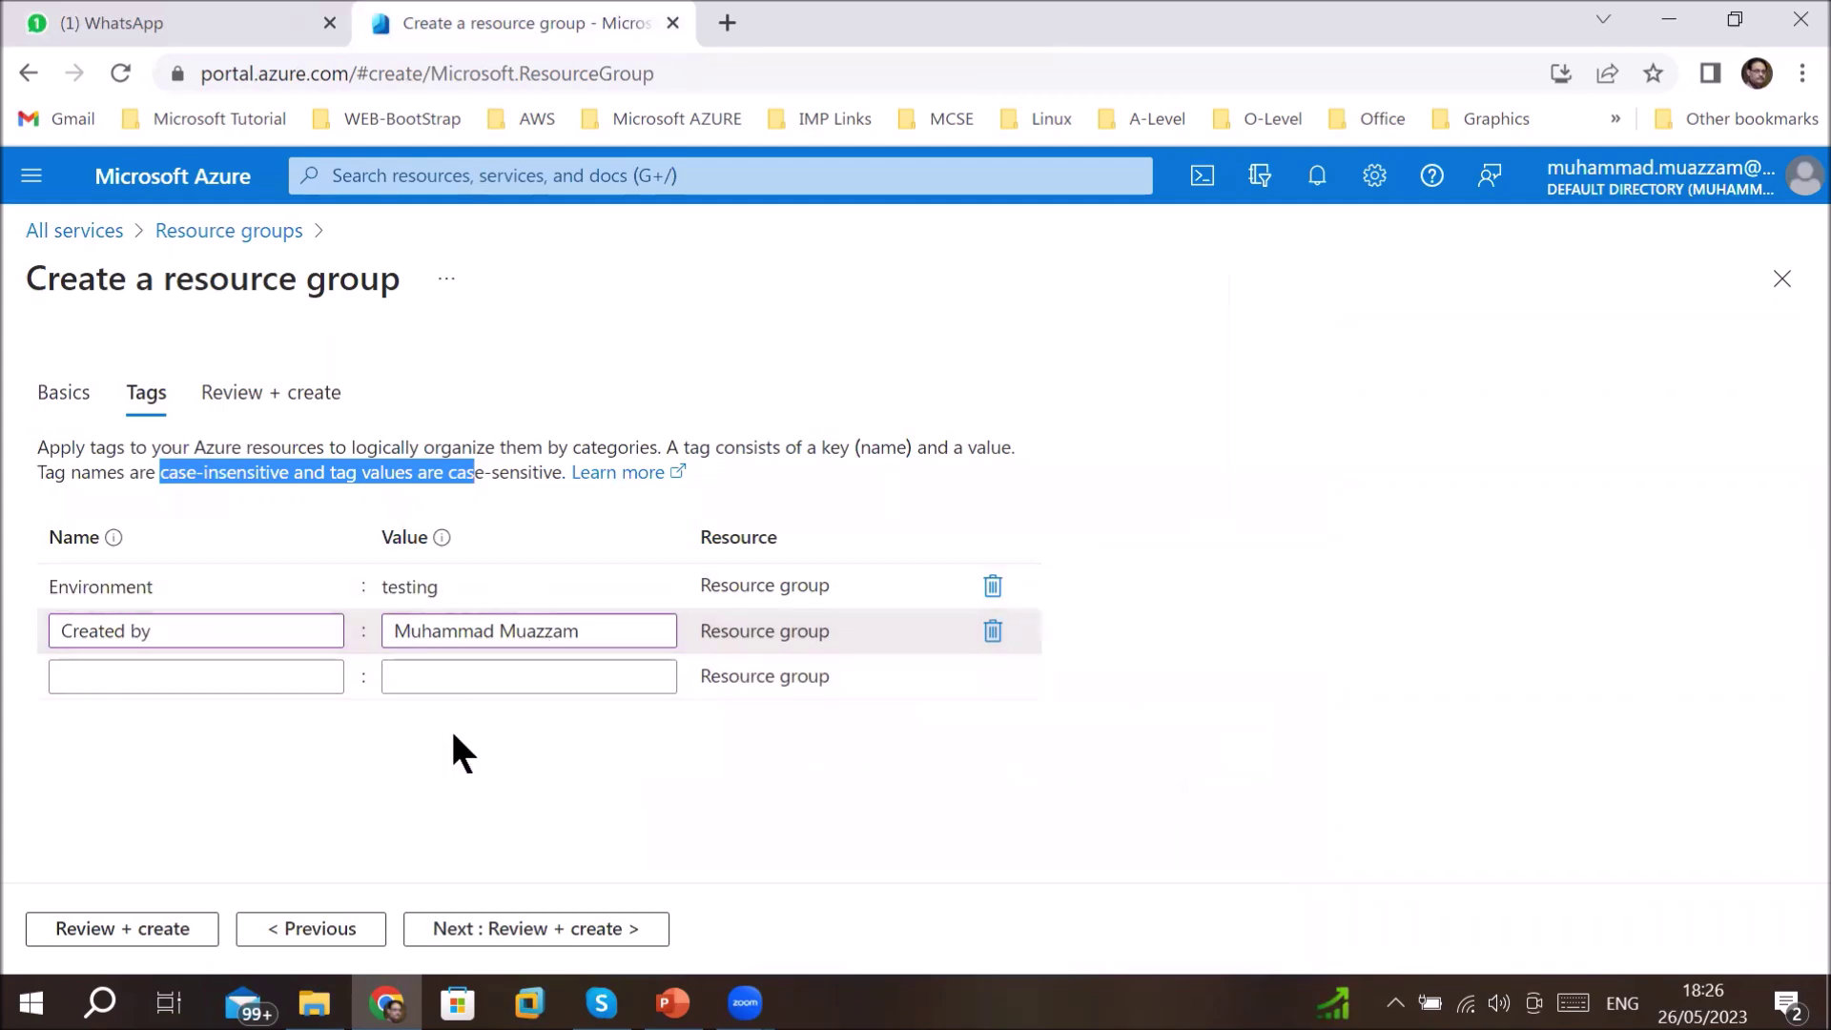
pyautogui.click(464, 930)
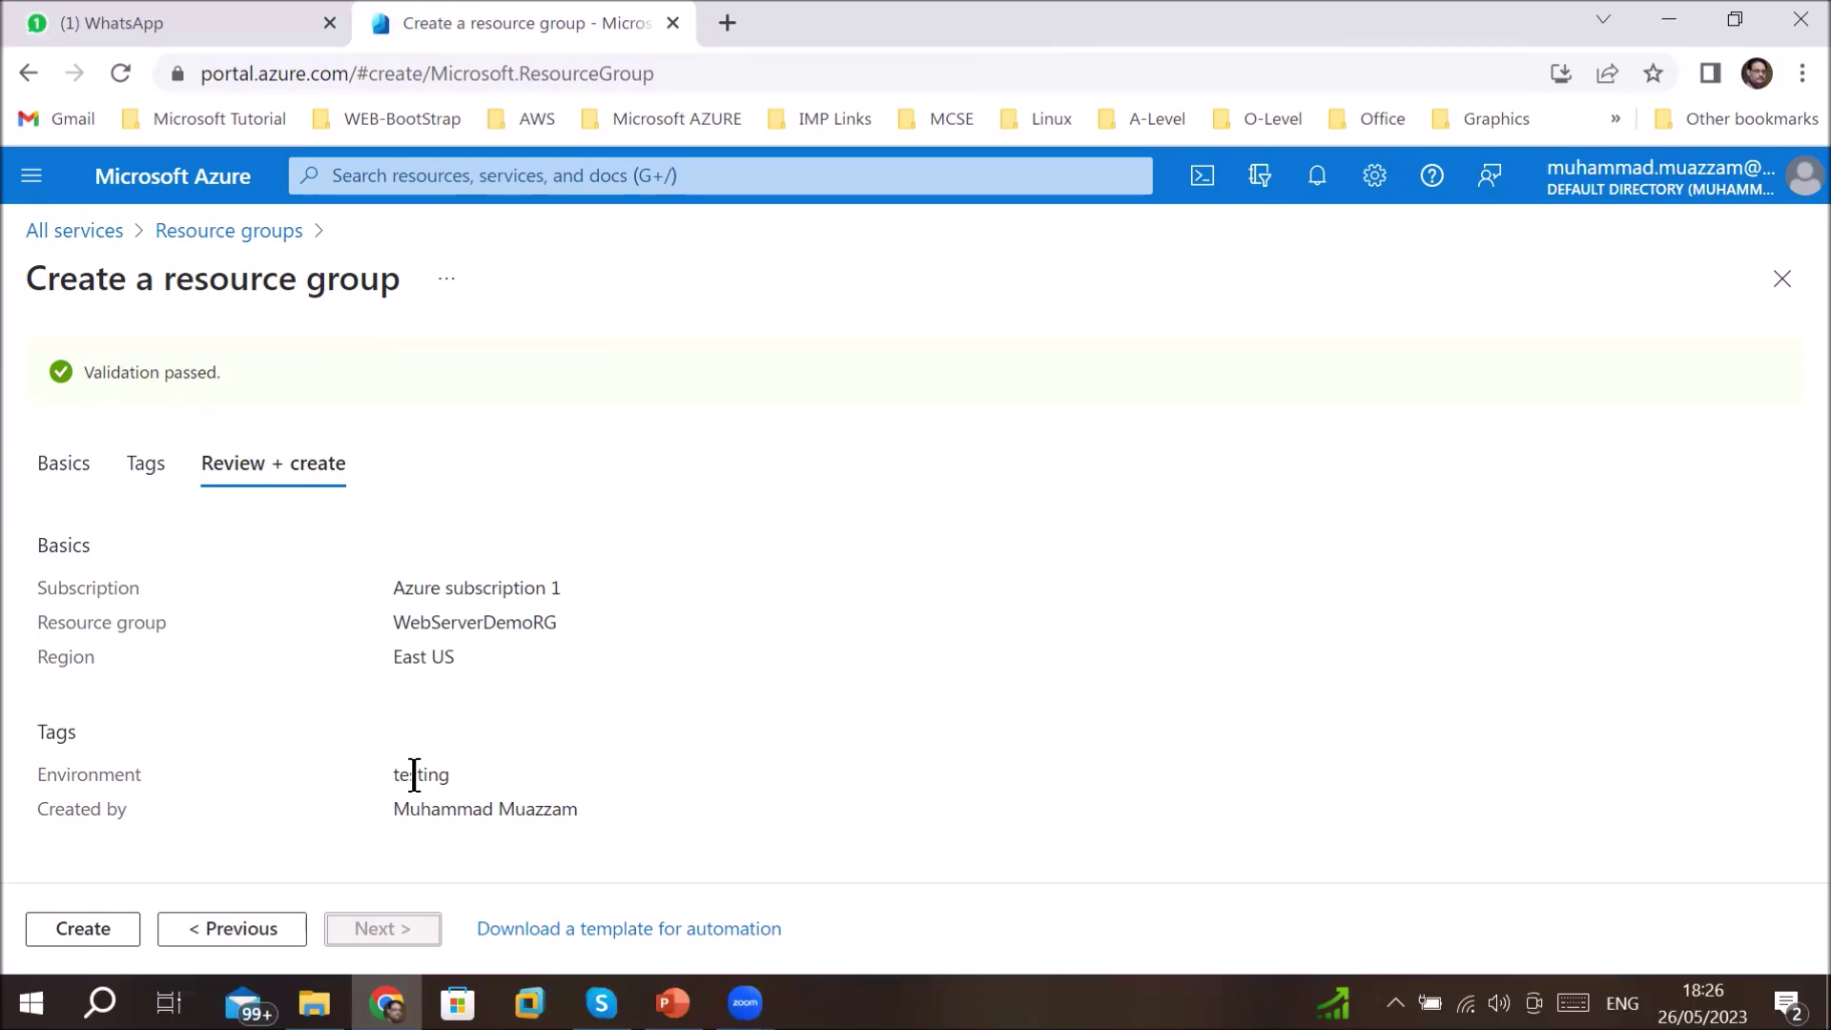
pyautogui.click(91, 929)
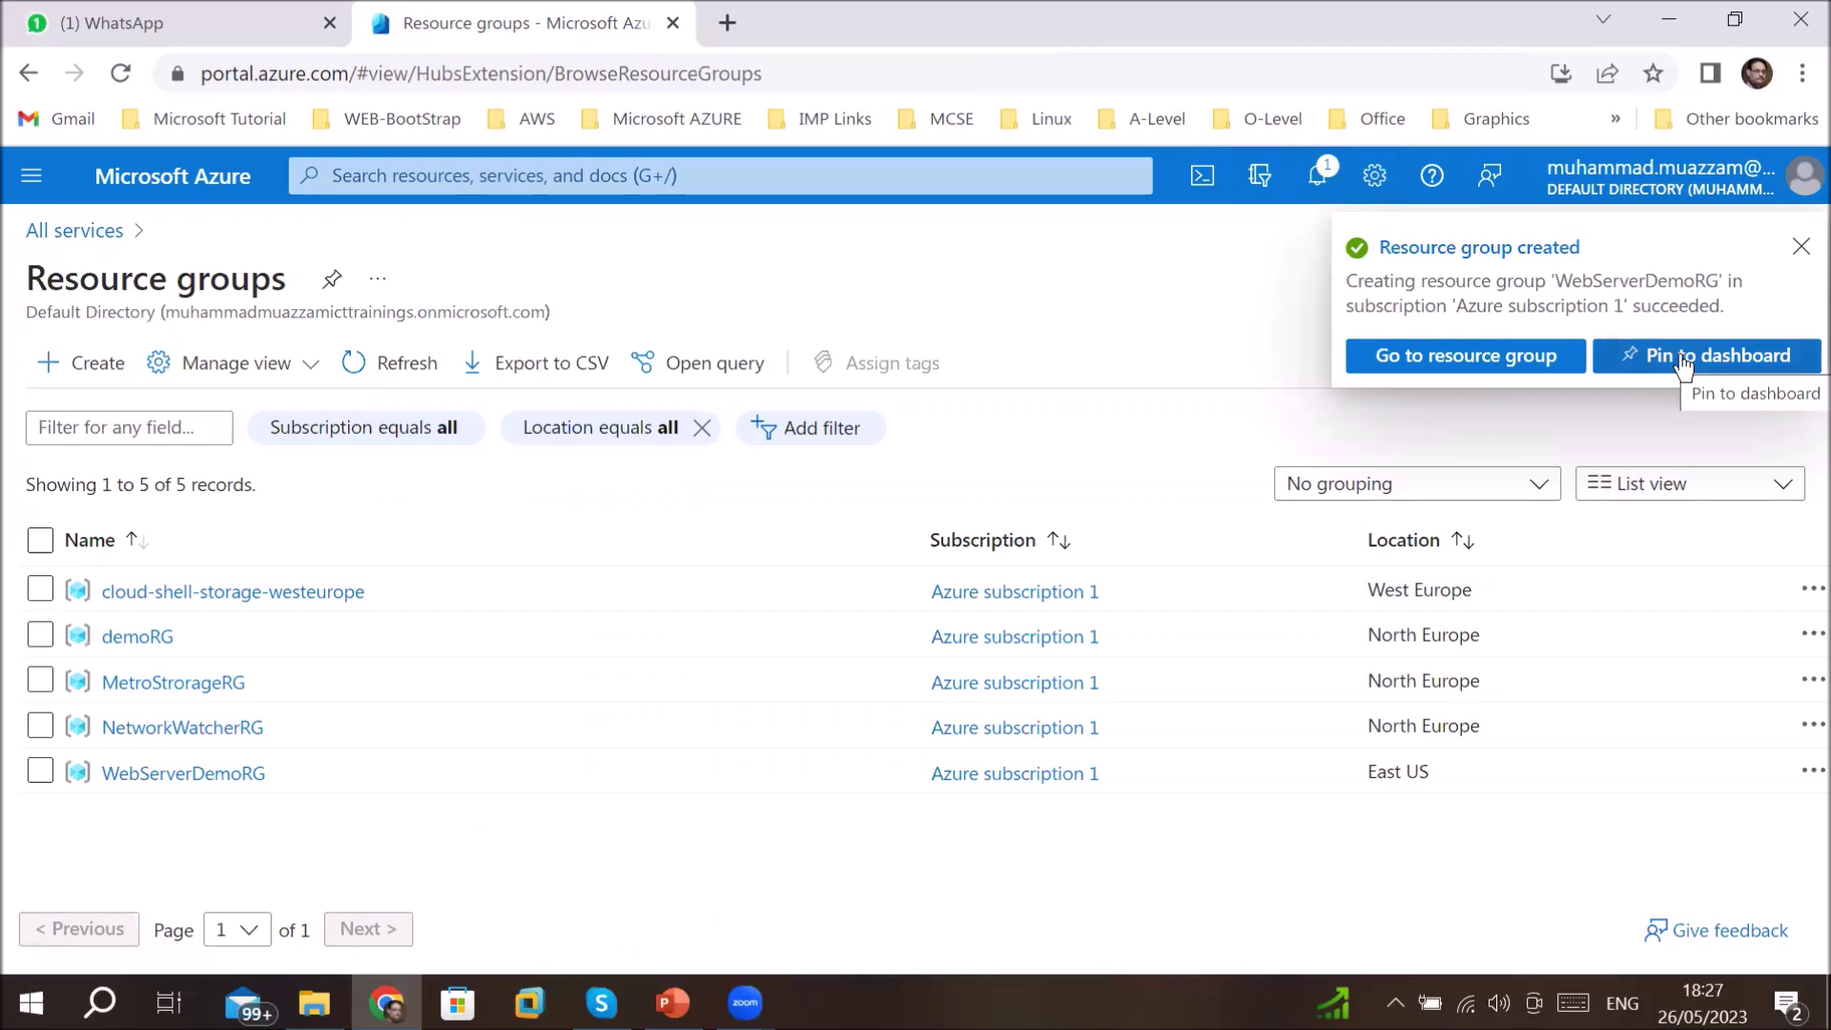
pyautogui.click(1479, 362)
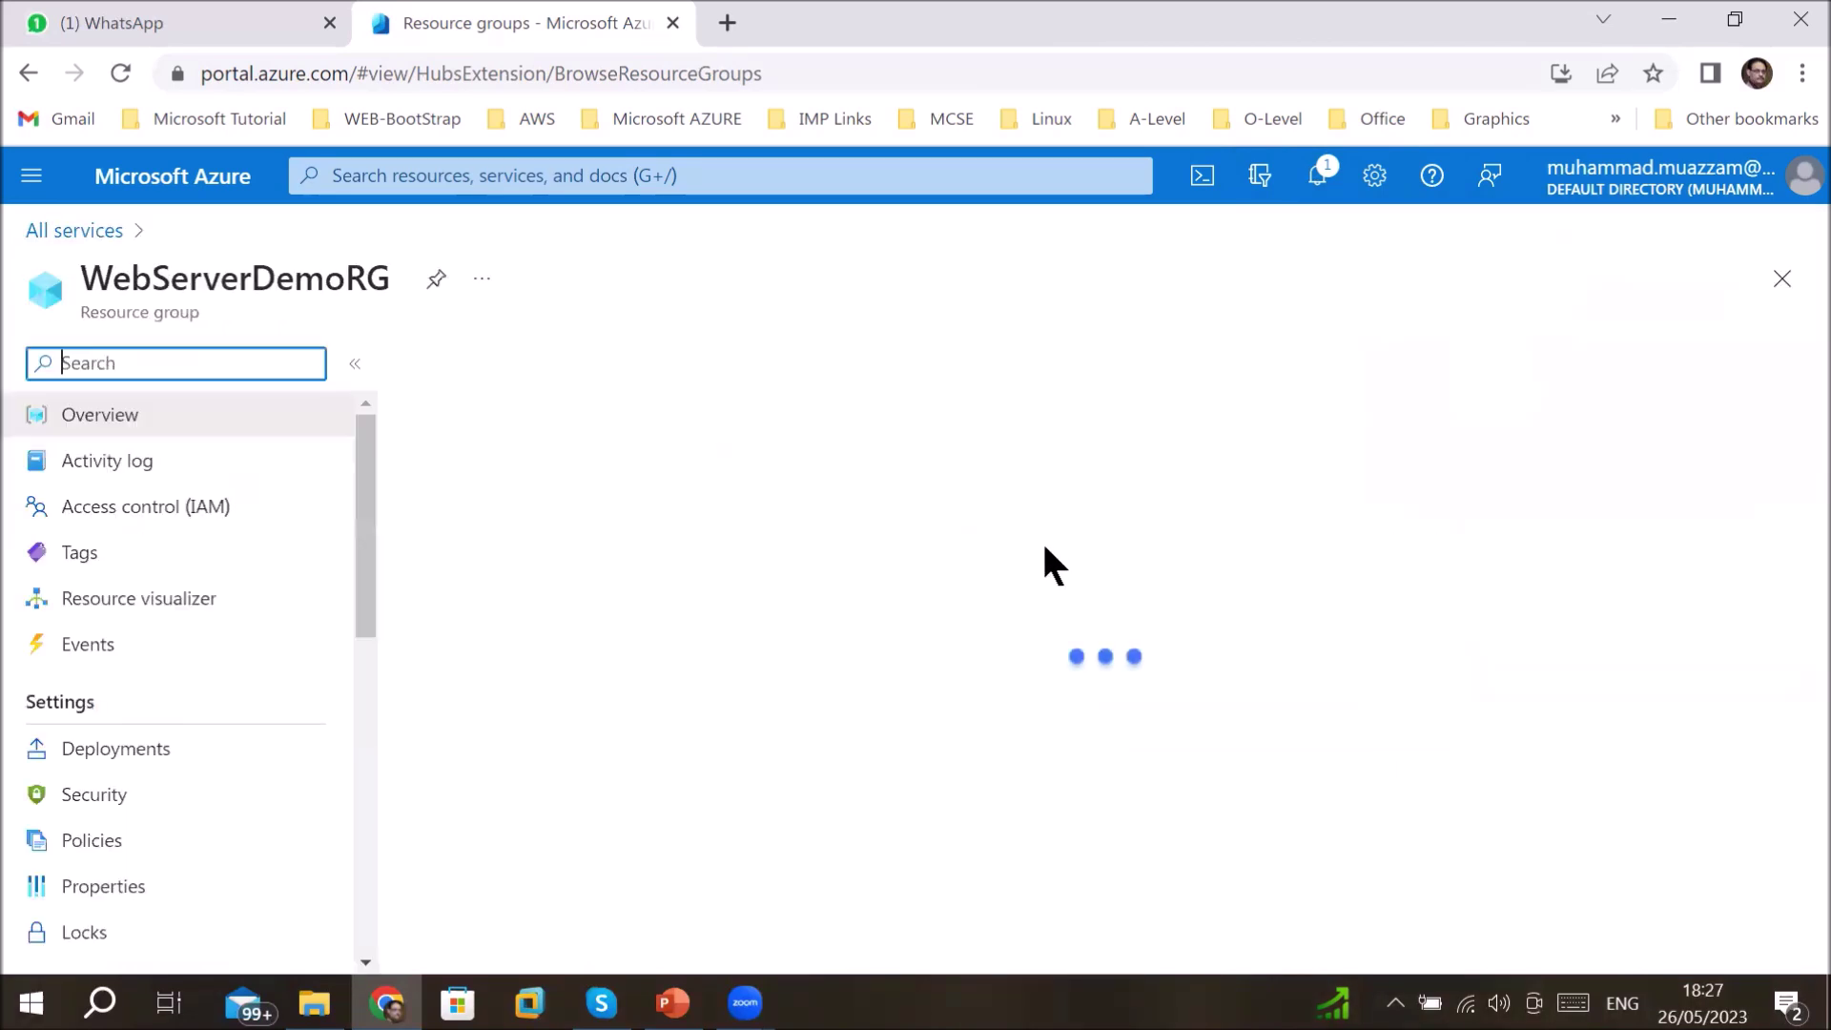
# - Launch + Create from the WebServerDemoRG overview to browse the Marketplace
pyautogui.click(96, 274)
pyautogui.moveTo(97, 273); pyautogui.dragTo(391, 288)
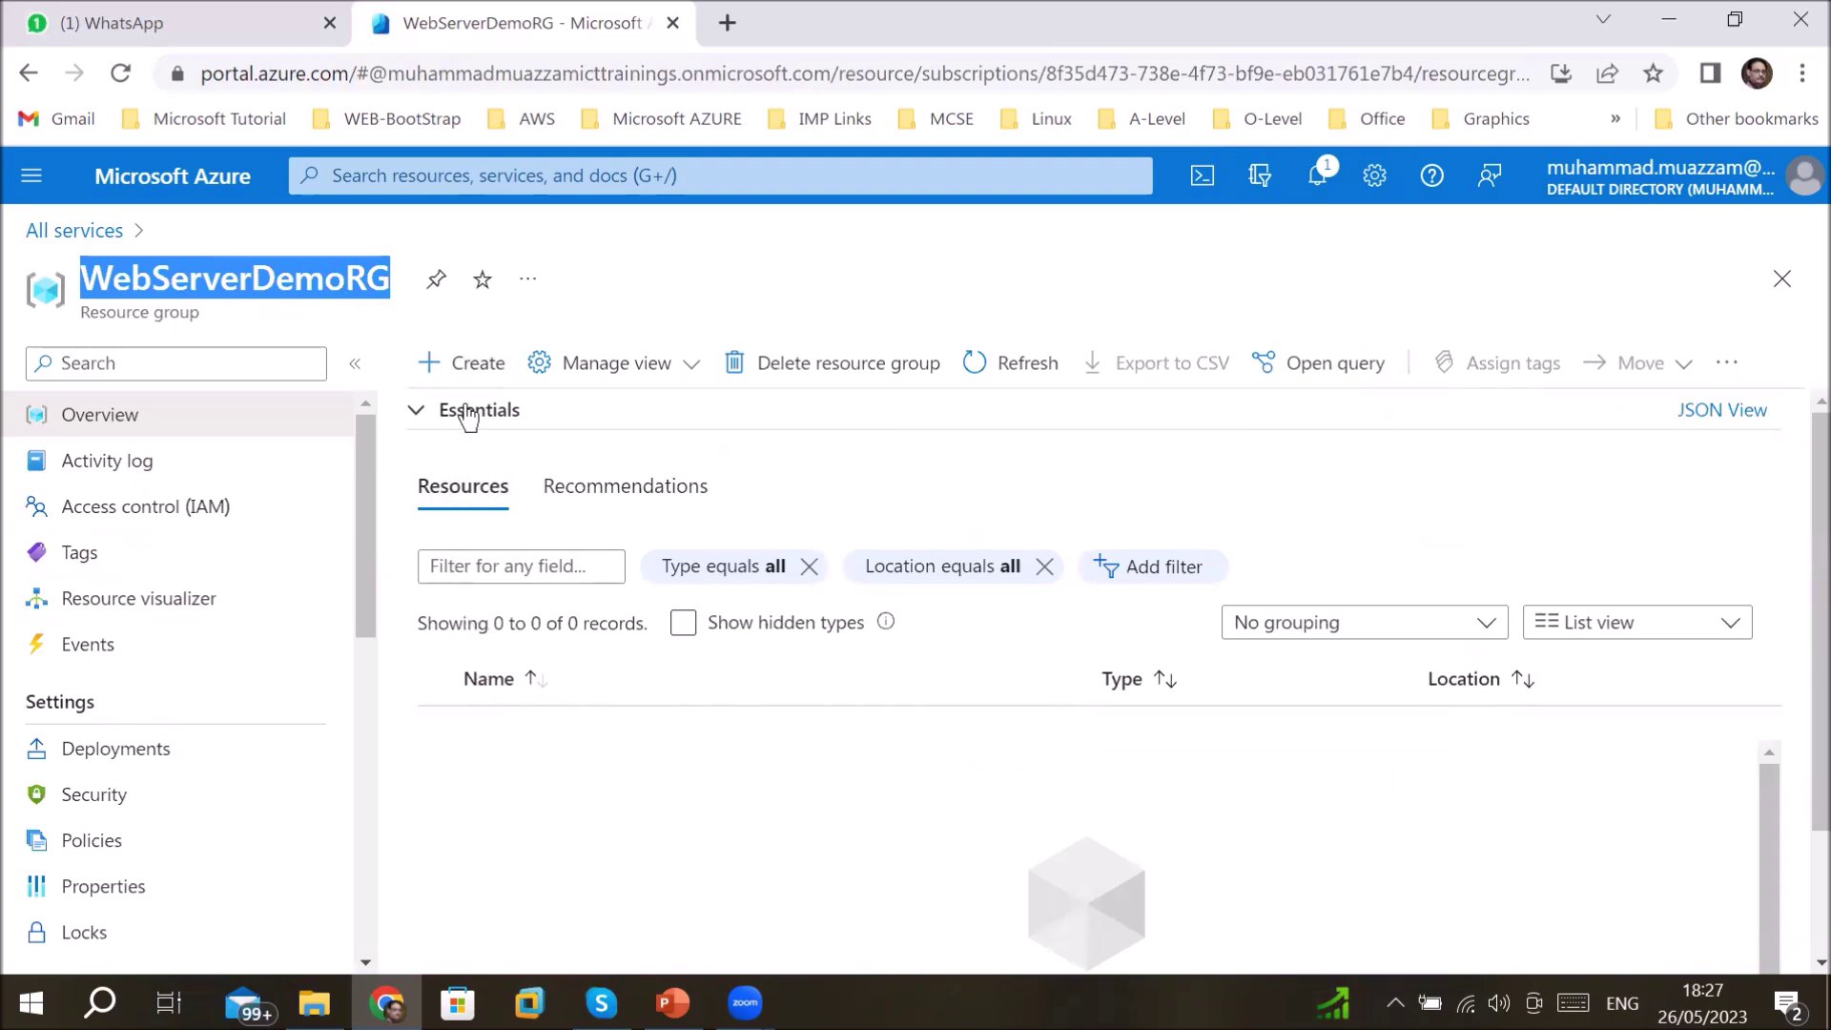
pyautogui.click(470, 372)
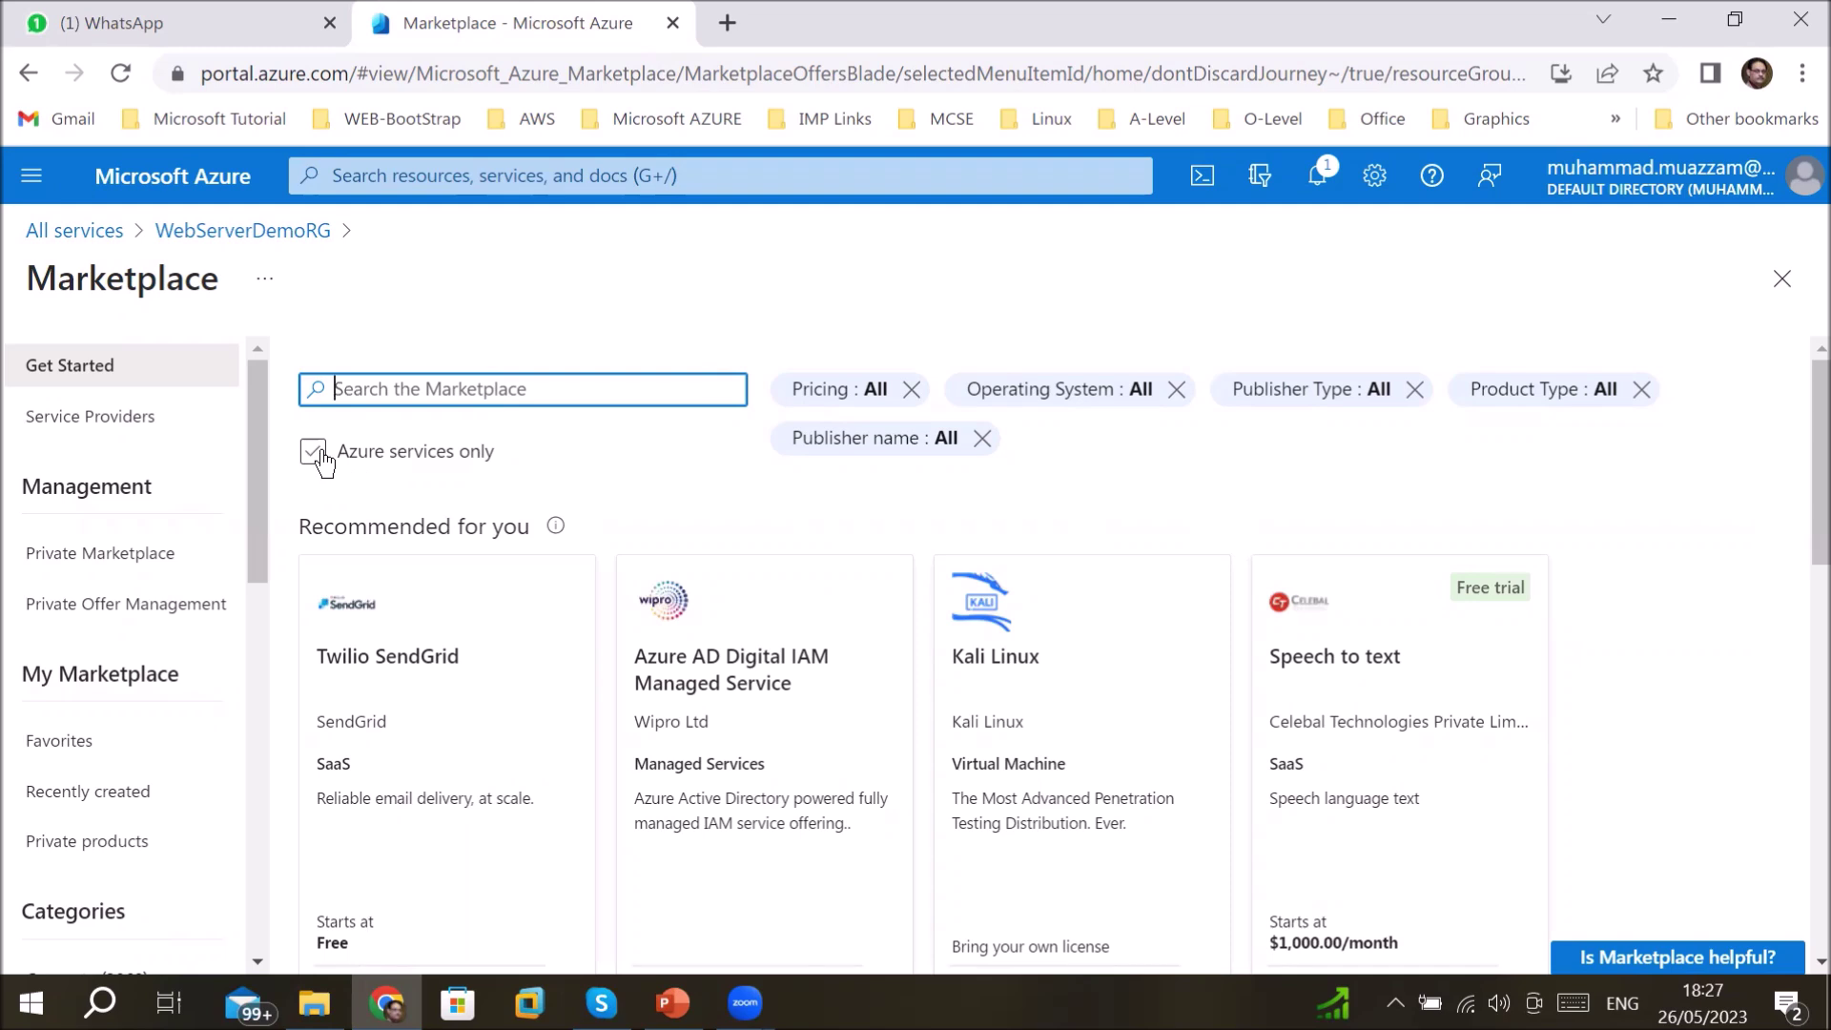
pyautogui.click(323, 458)
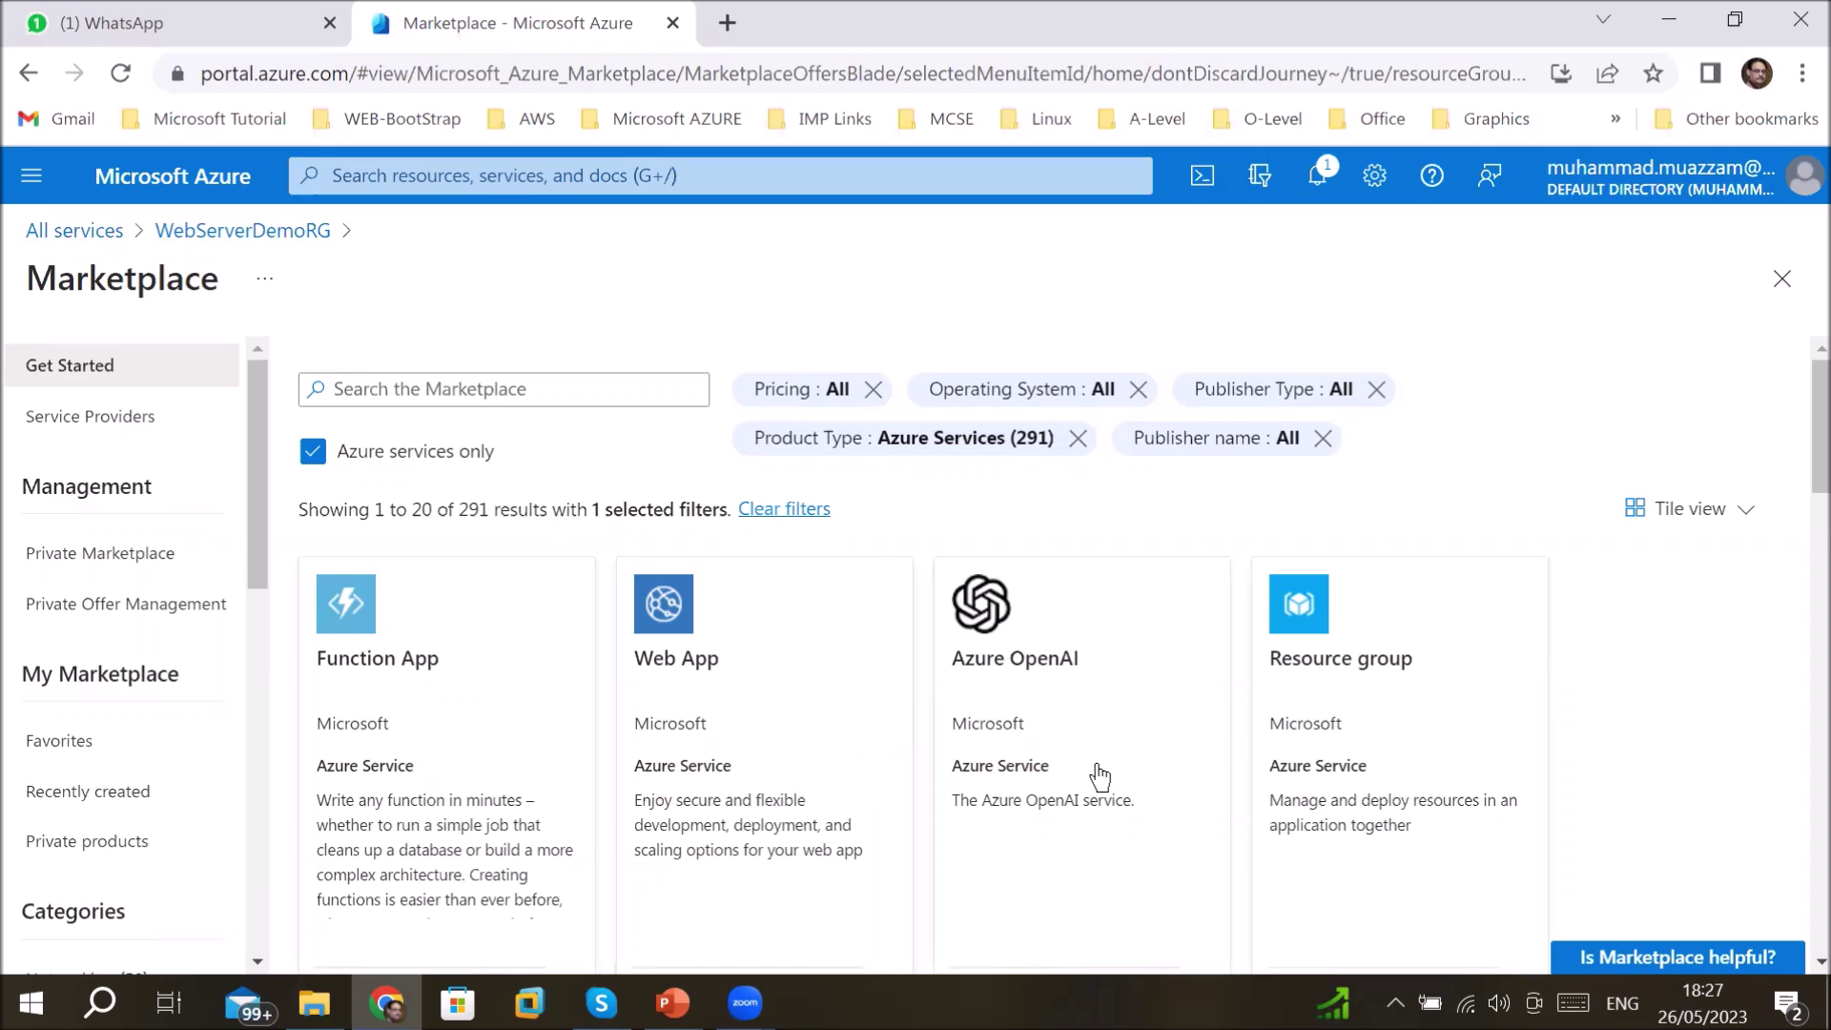
pyautogui.scroll(-3, 1136, 785)
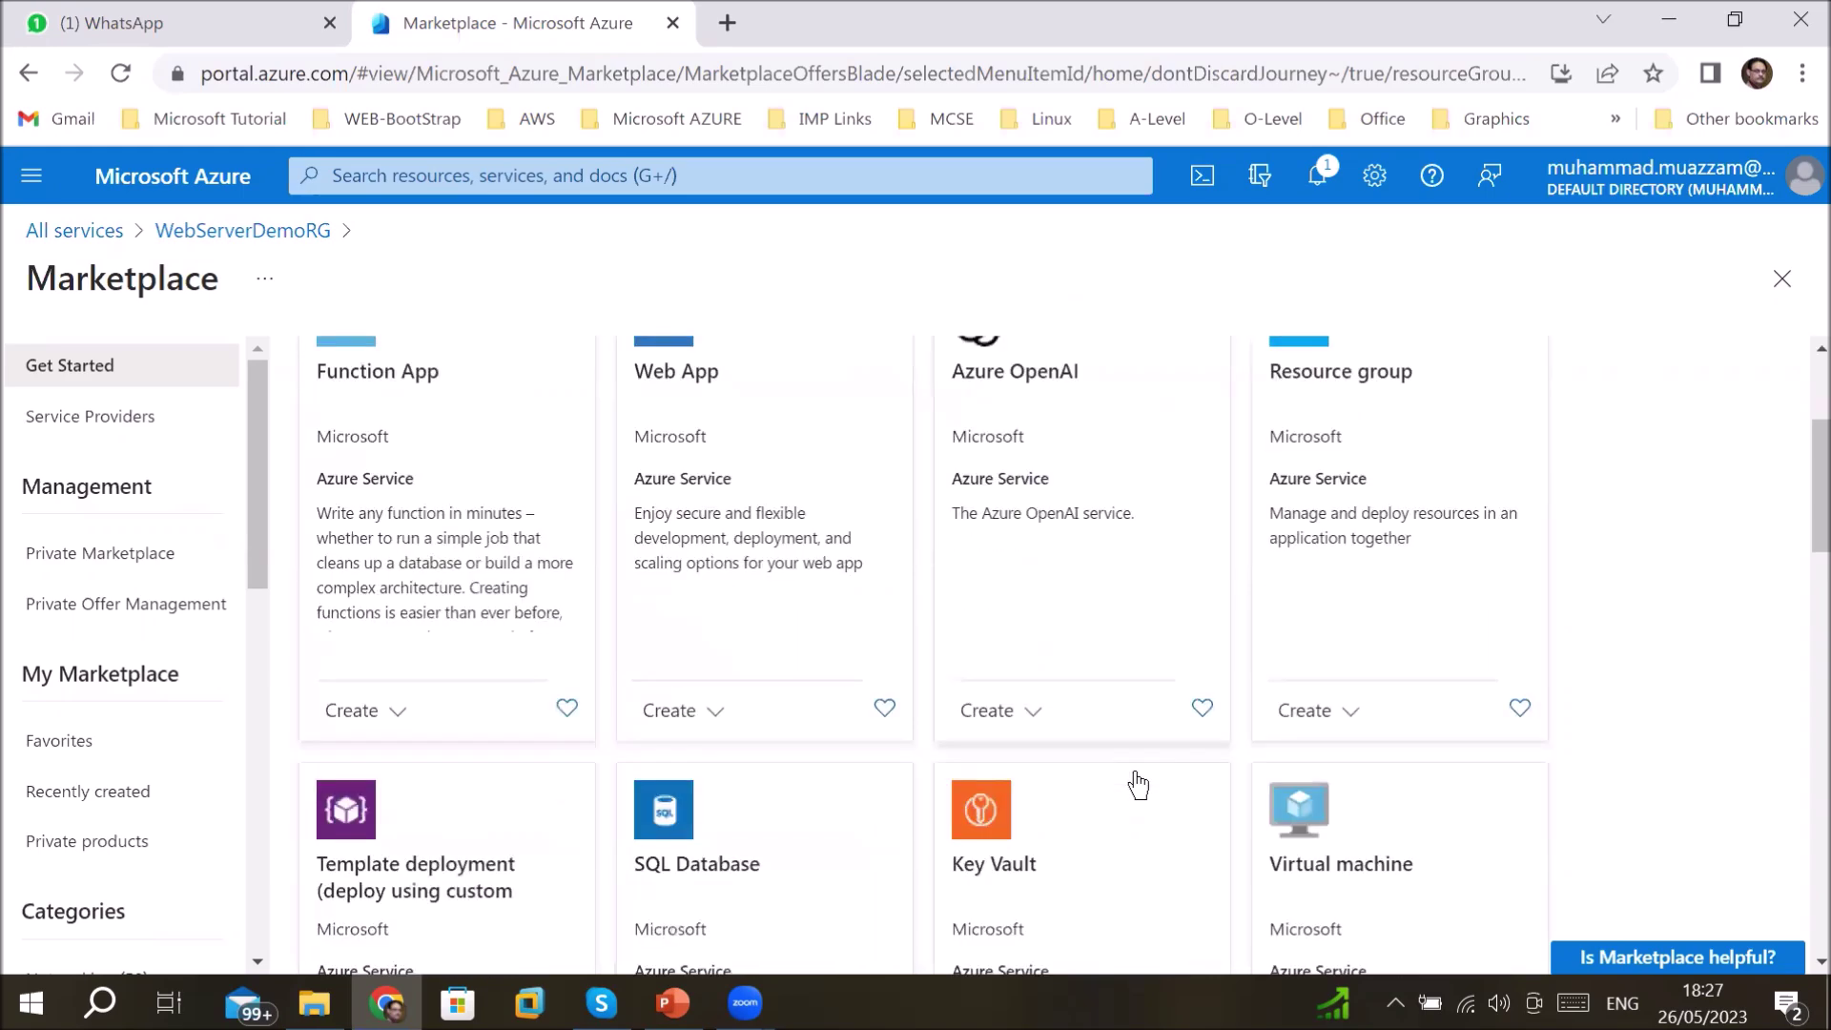
pyautogui.scroll(-3, 1138, 785)
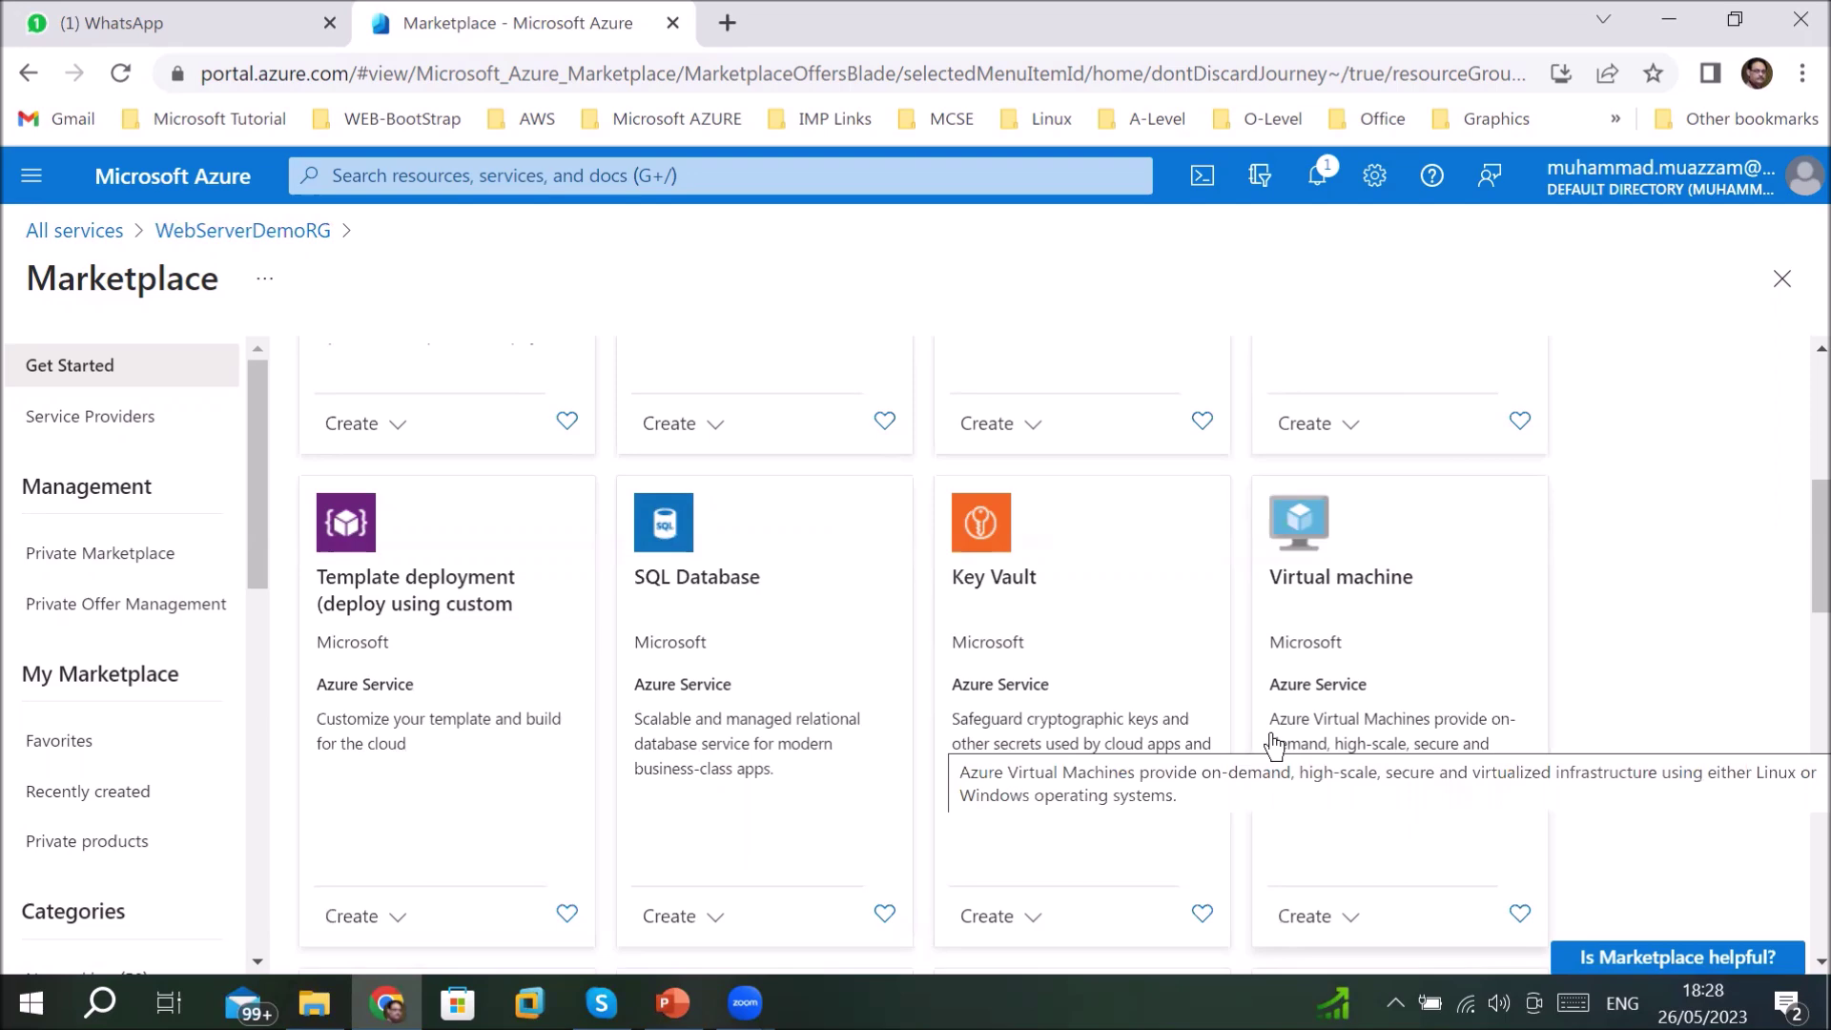
pyautogui.scroll(5, 1273, 742)
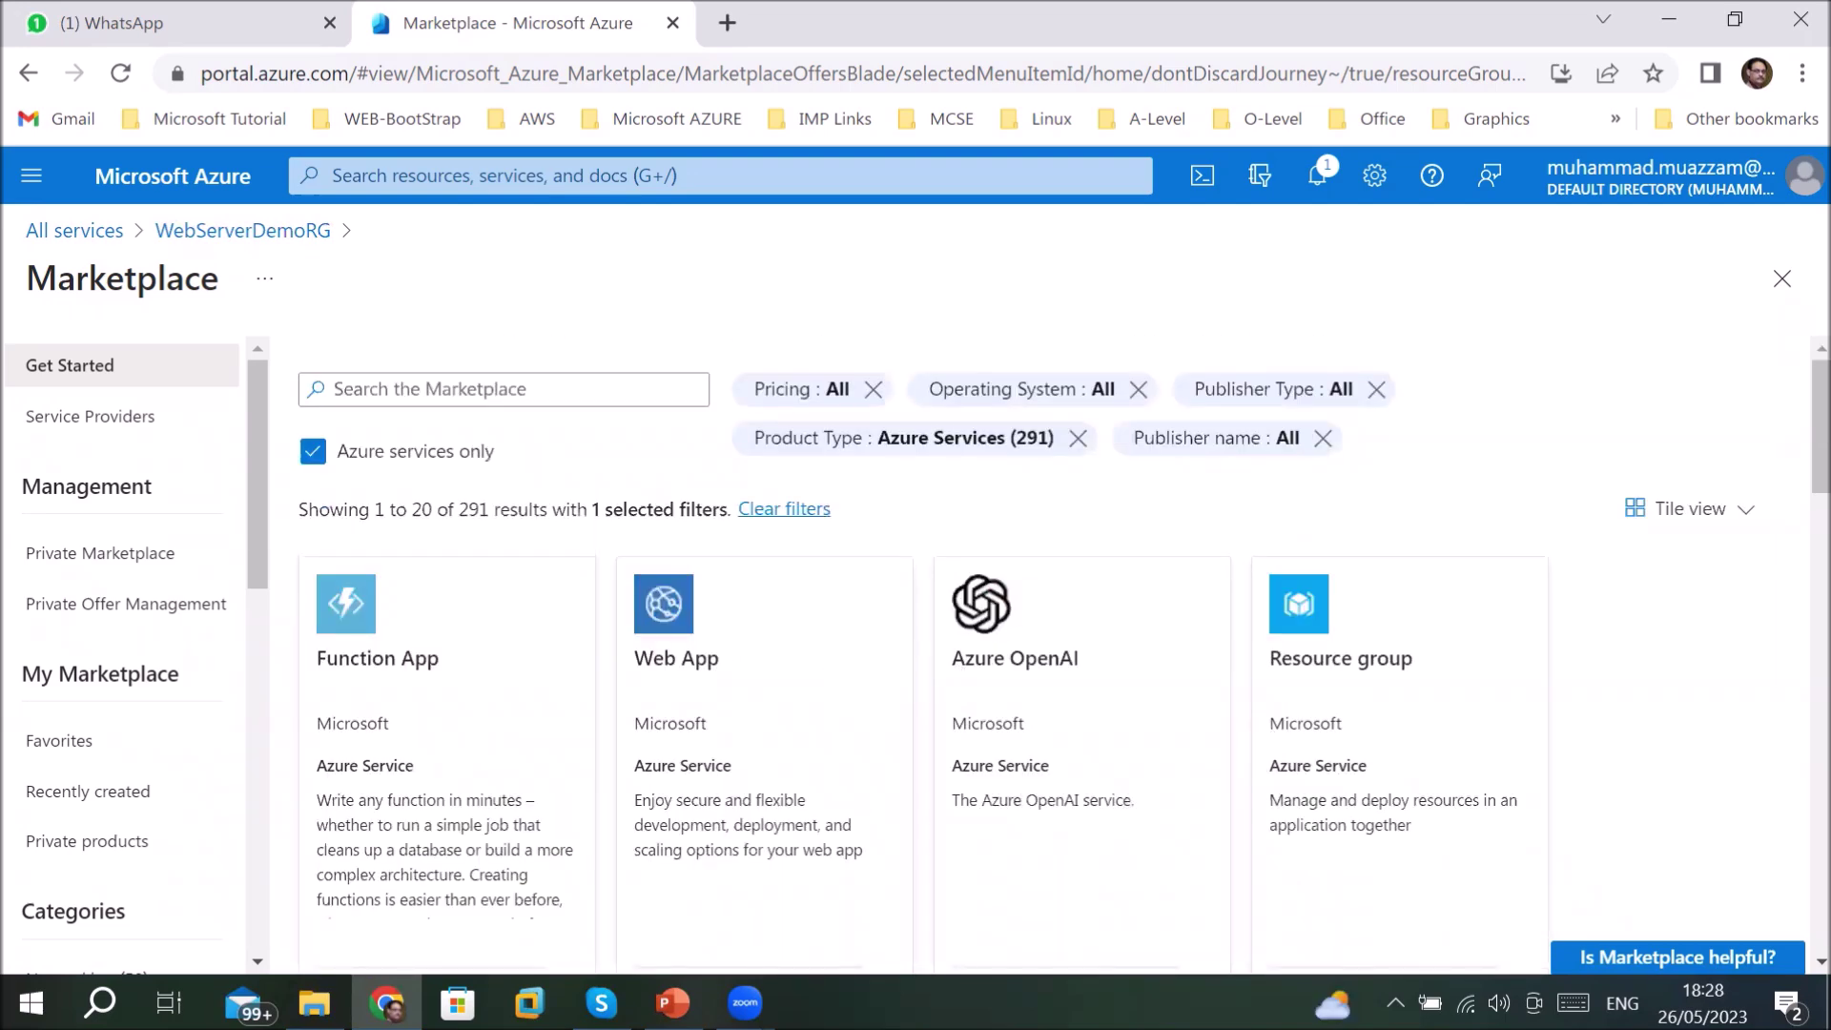
pyautogui.moveTo(466, 511); pyautogui.dragTo(519, 509)
pyautogui.moveTo(360, 511); pyautogui.dragTo(437, 512)
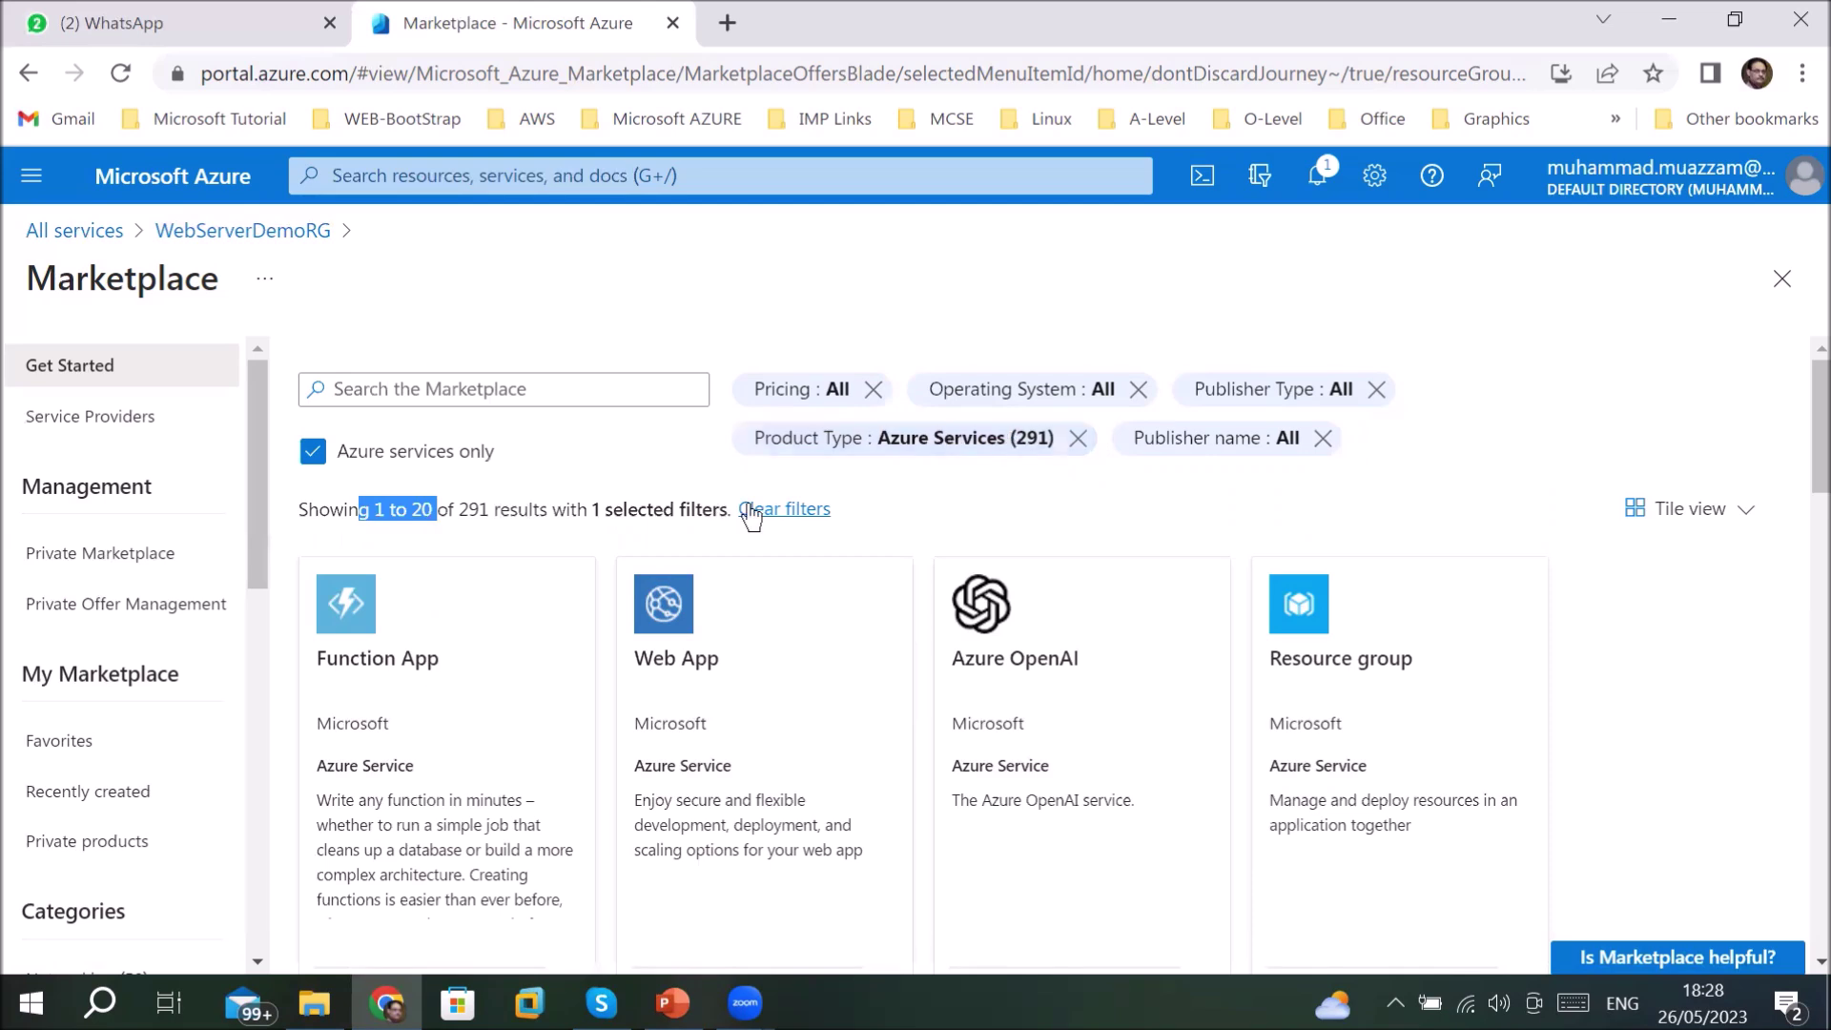
pyautogui.click(780, 509)
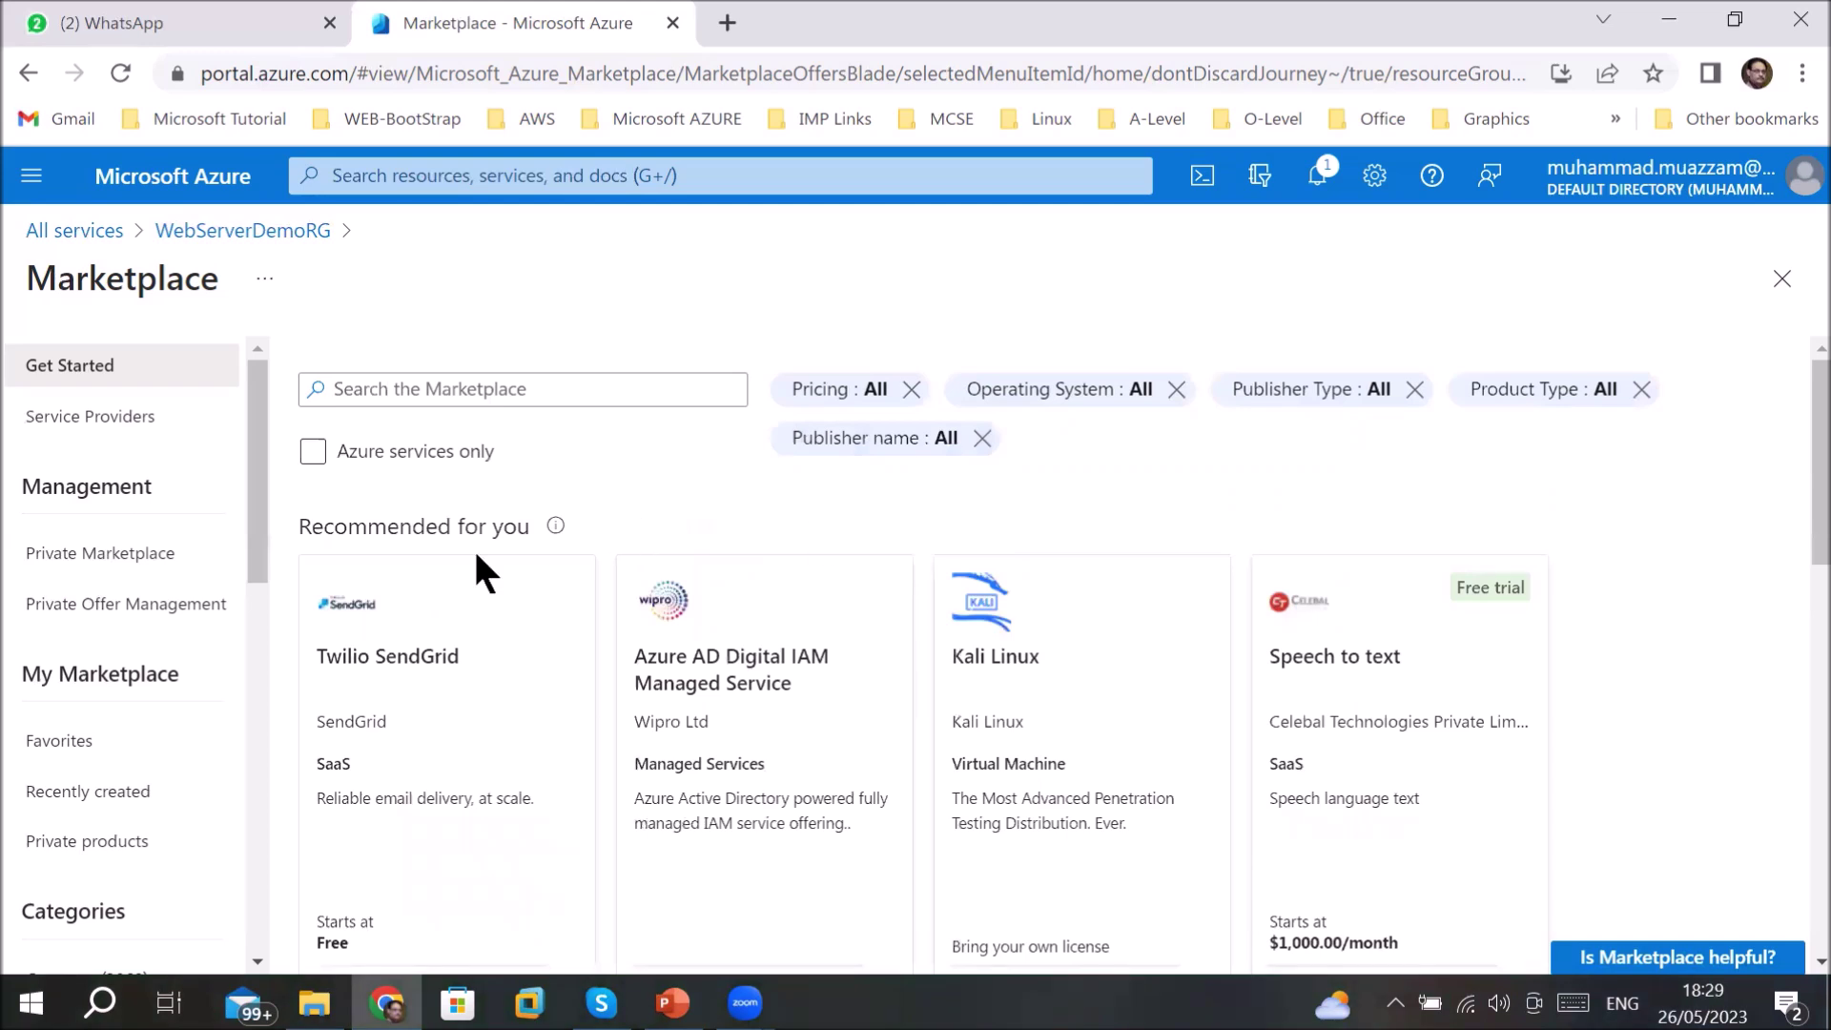
pyautogui.click(316, 454)
pyautogui.click(1087, 397)
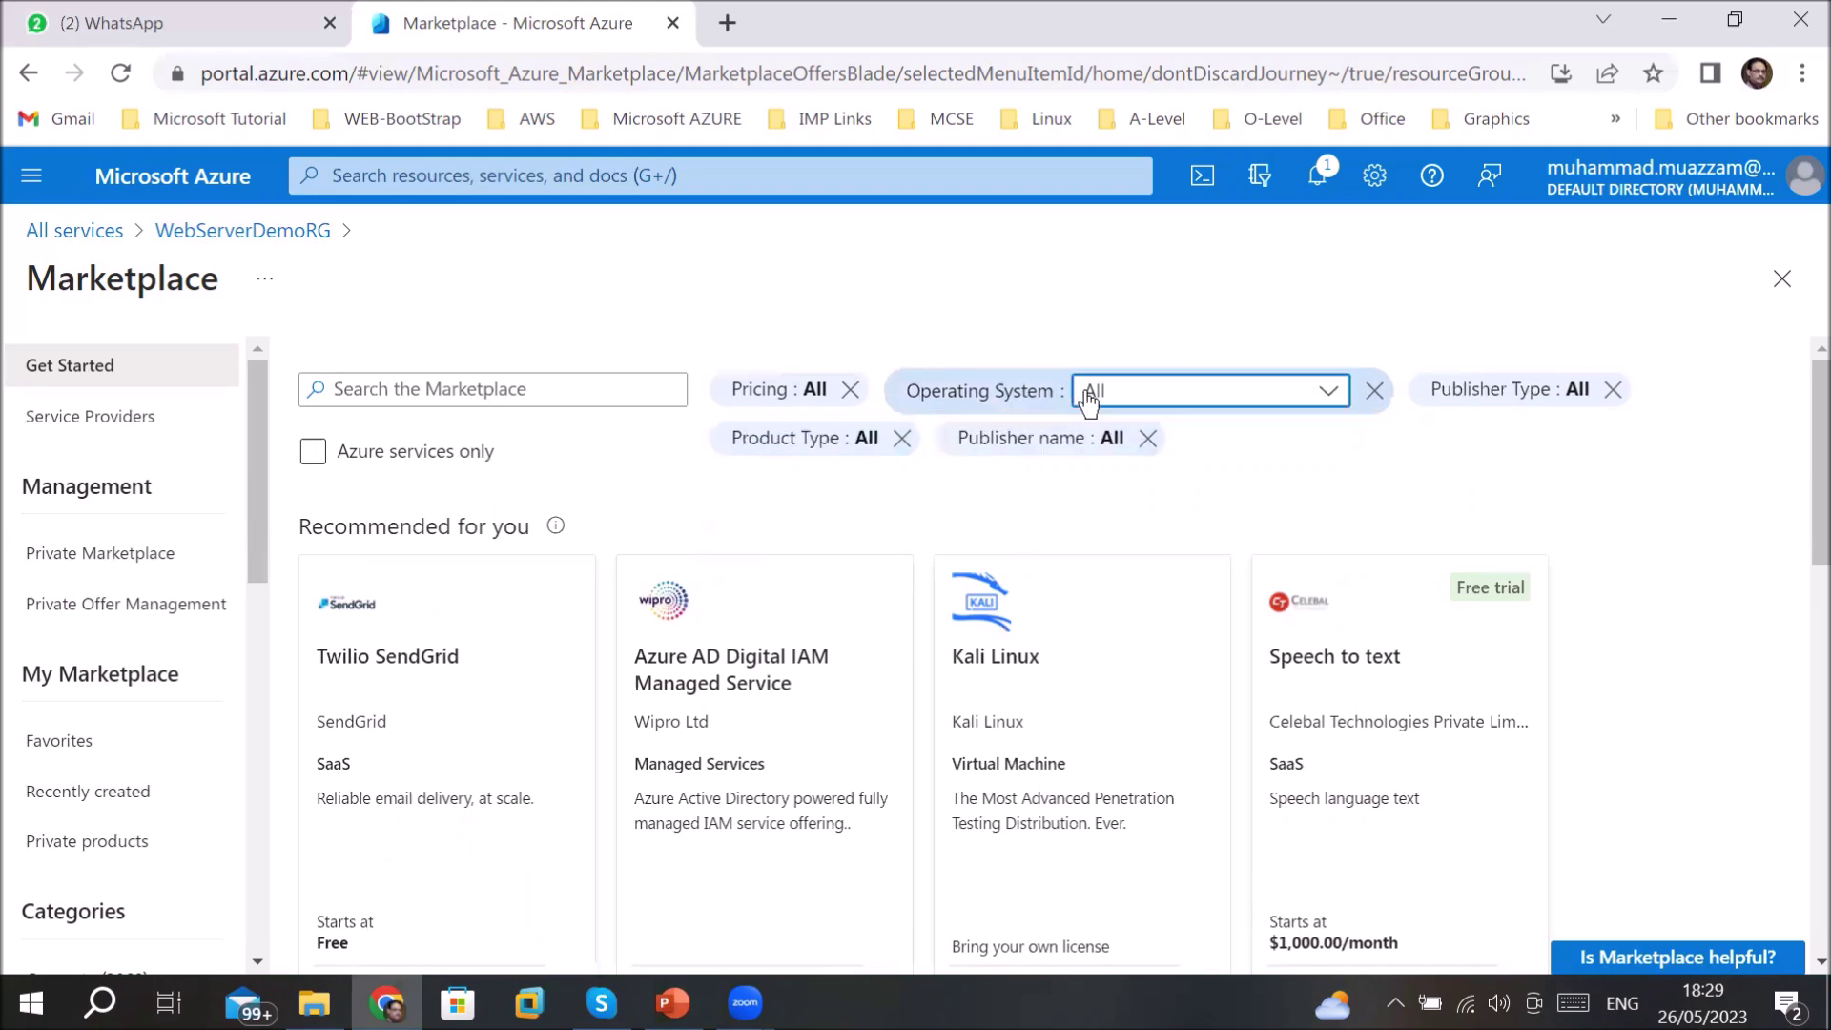
pyautogui.click(1328, 392)
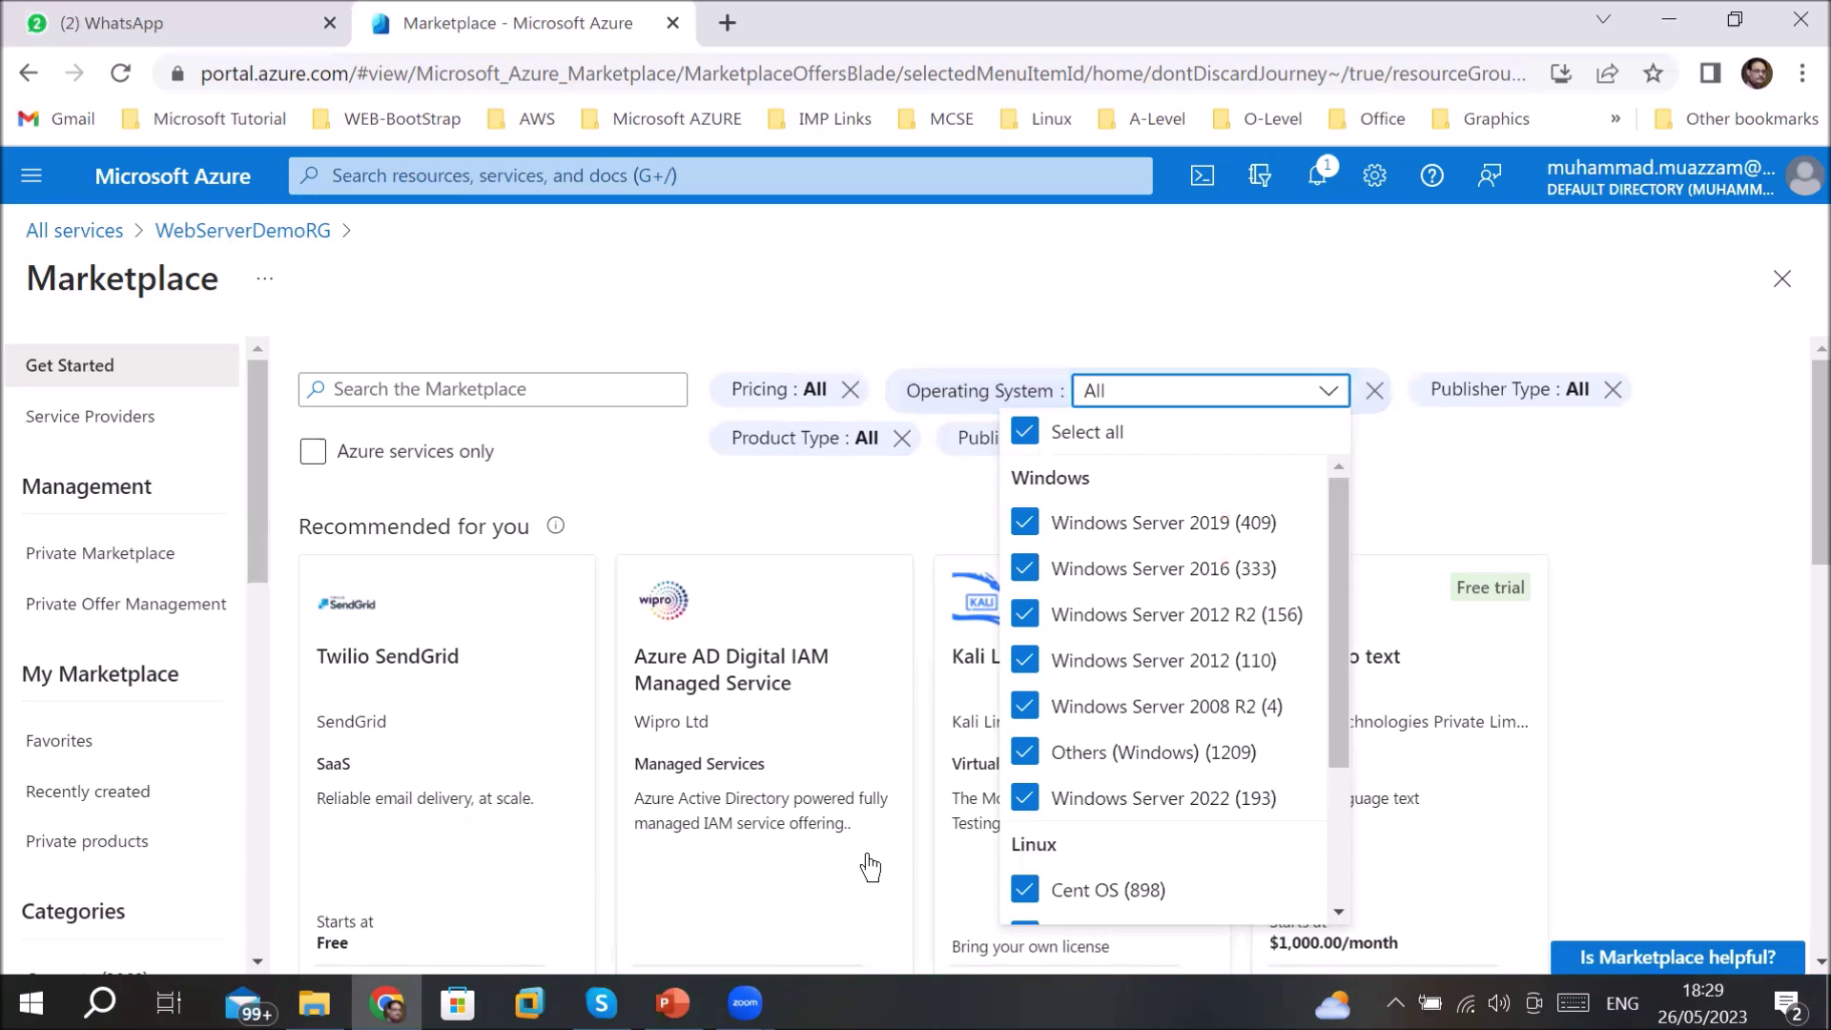
pyautogui.click(1065, 401)
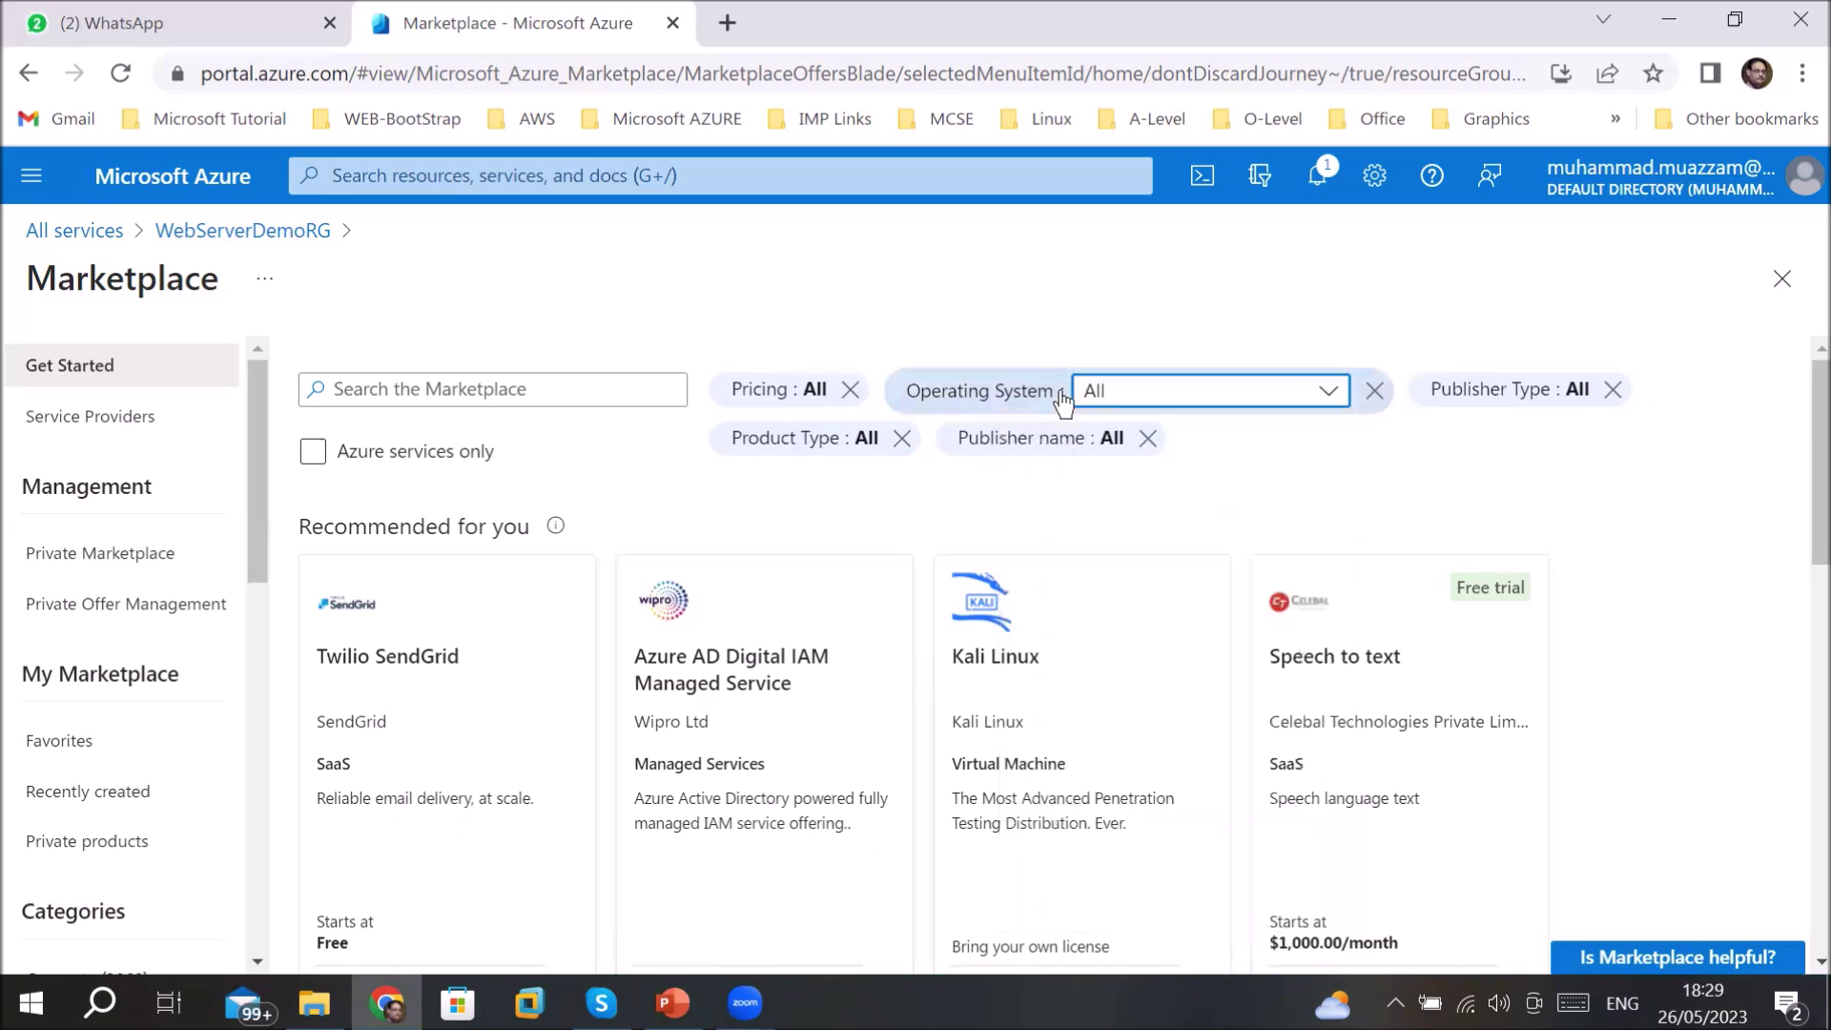
pyautogui.click(1328, 410)
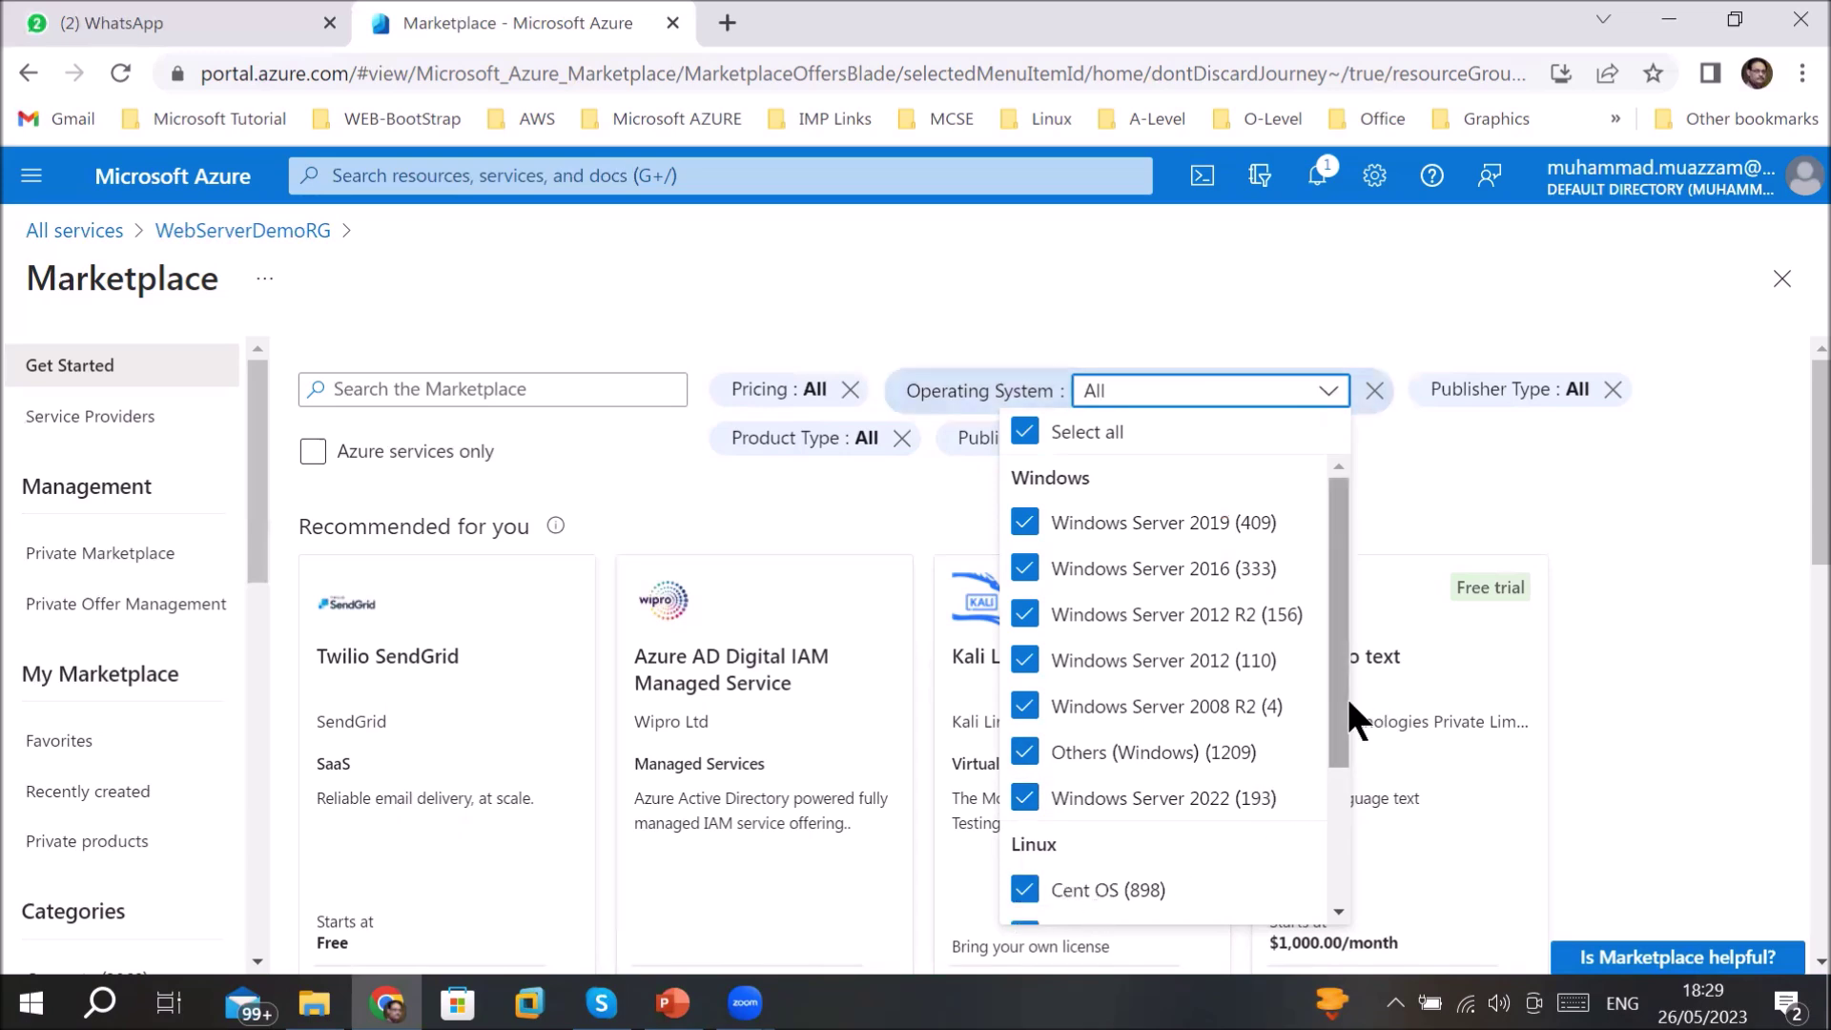
pyautogui.moveTo(1337, 694); pyautogui.dragTo(1347, 873)
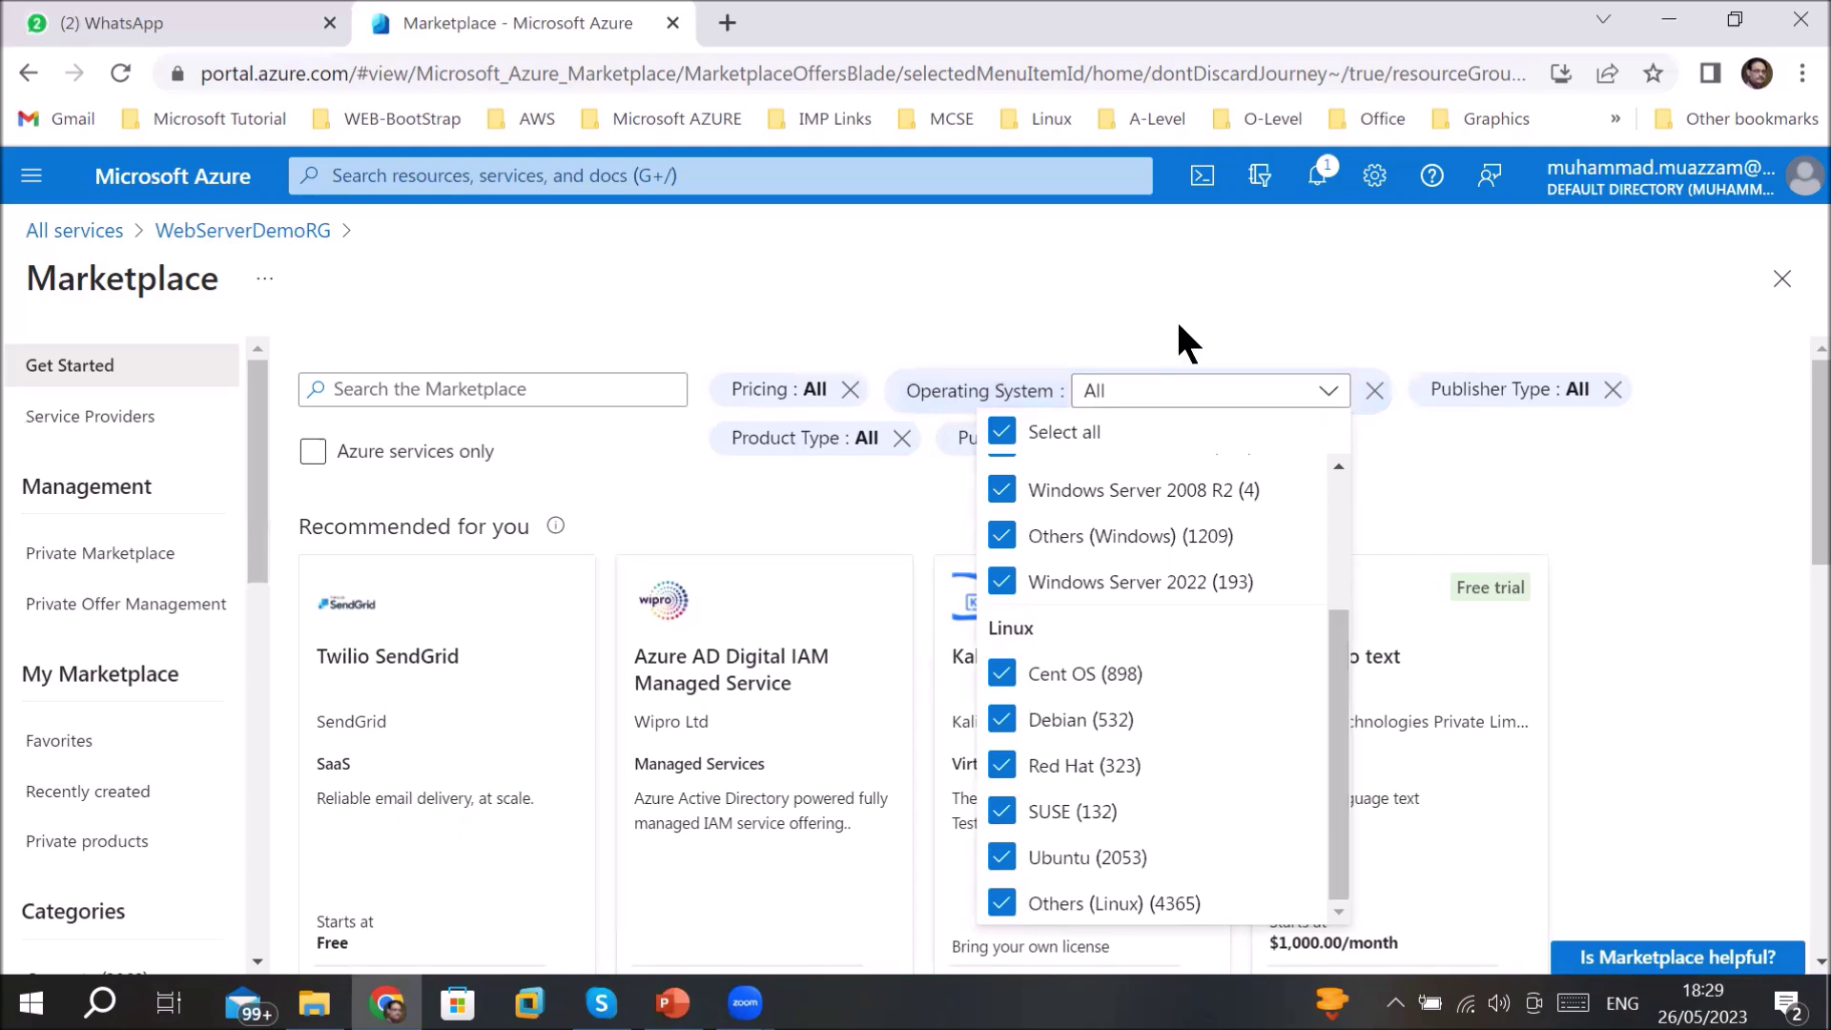
pyautogui.click(1073, 312)
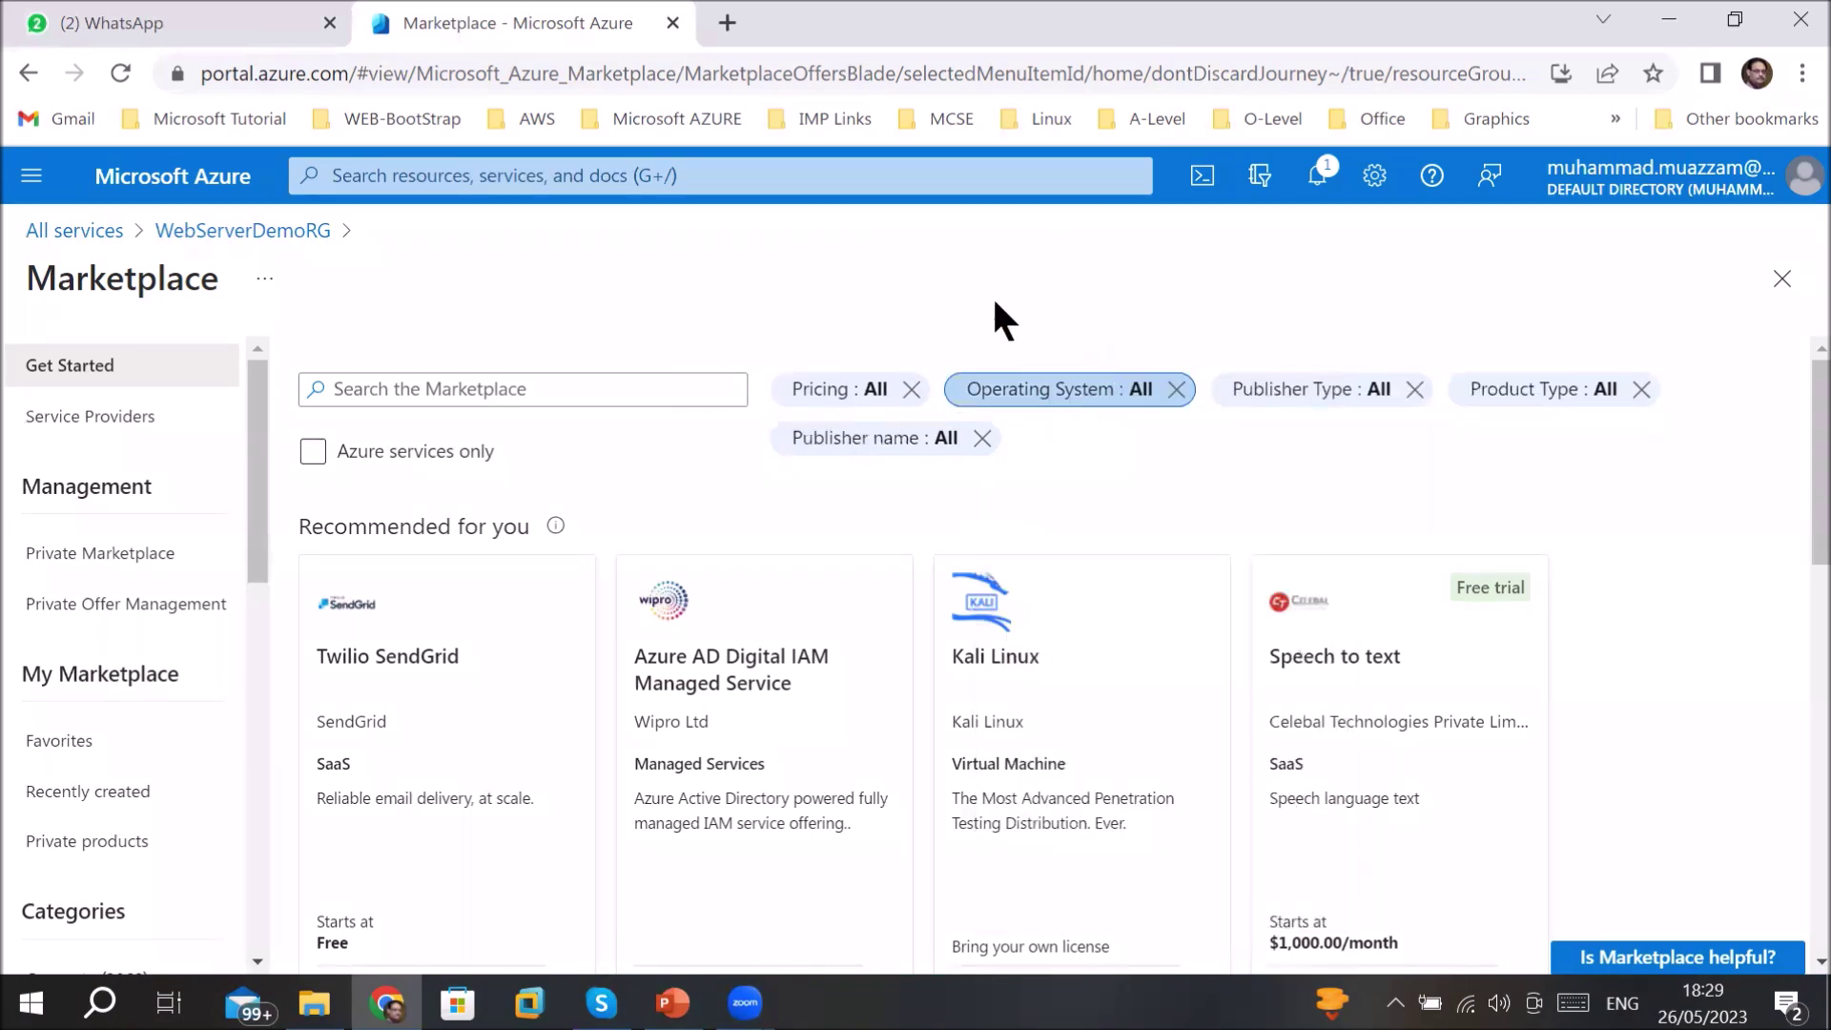
pyautogui.click(1059, 398)
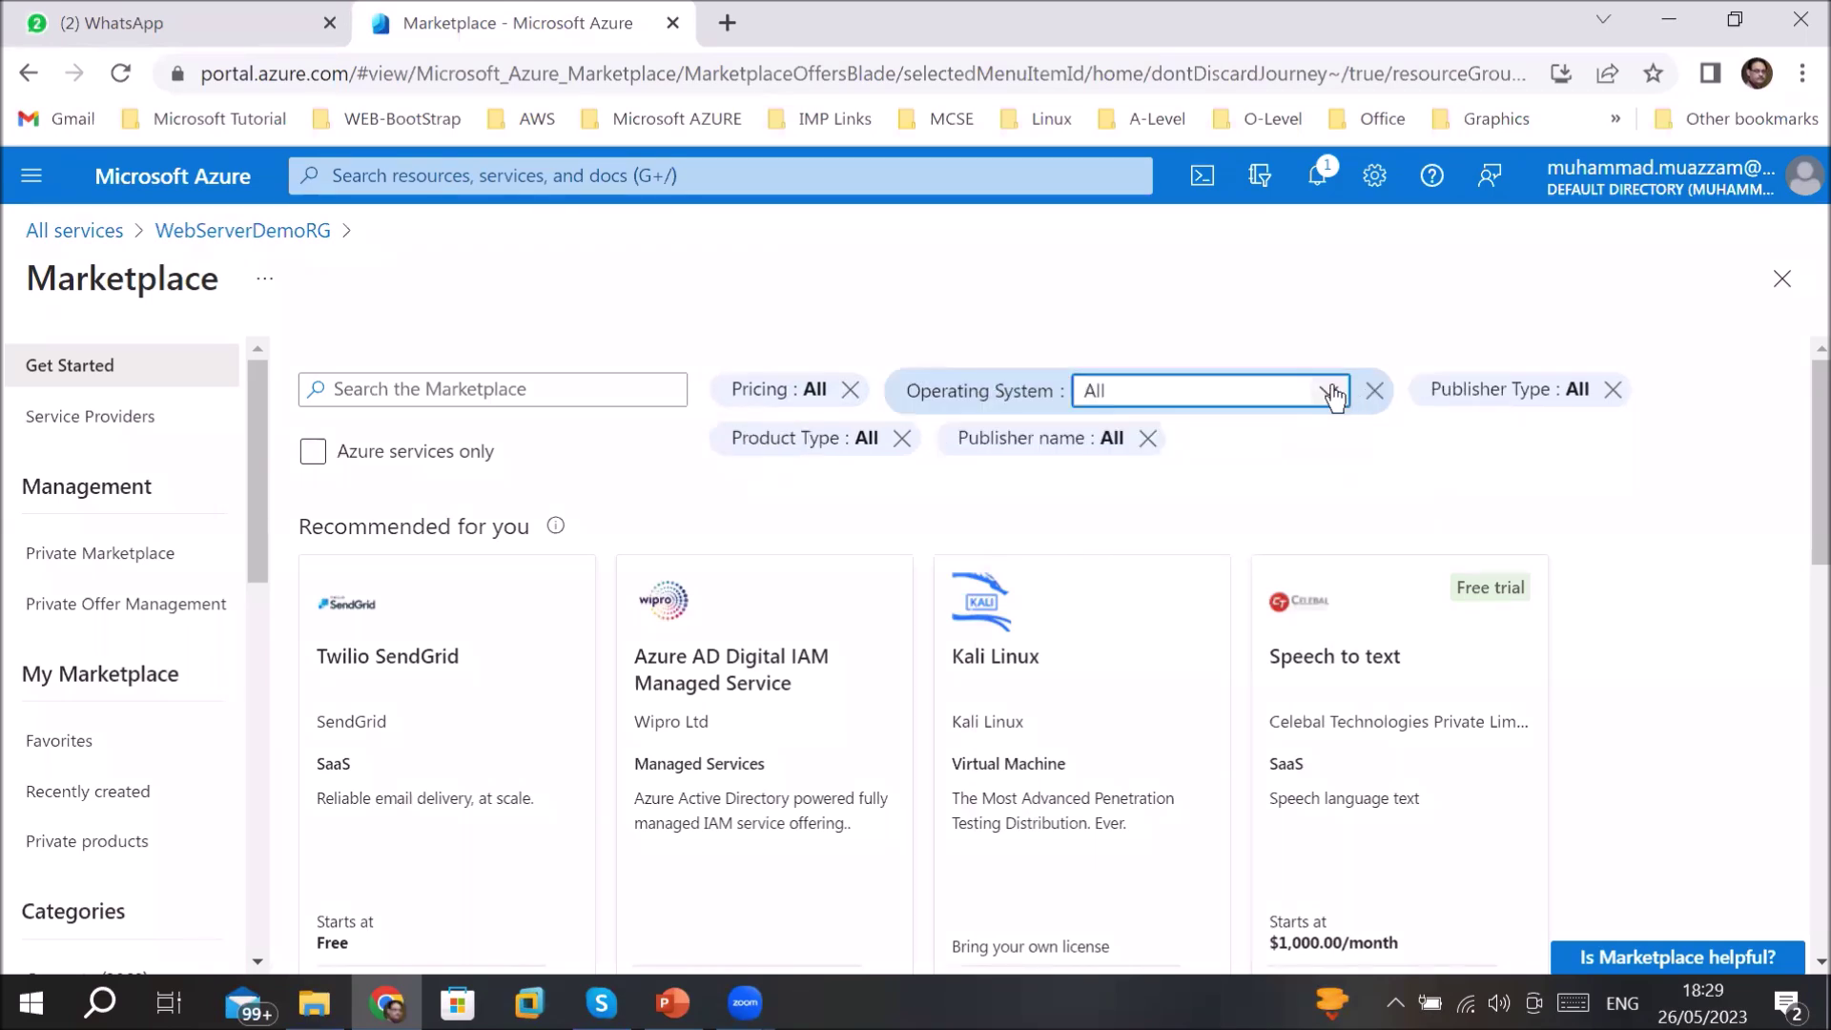
pyautogui.click(1325, 394)
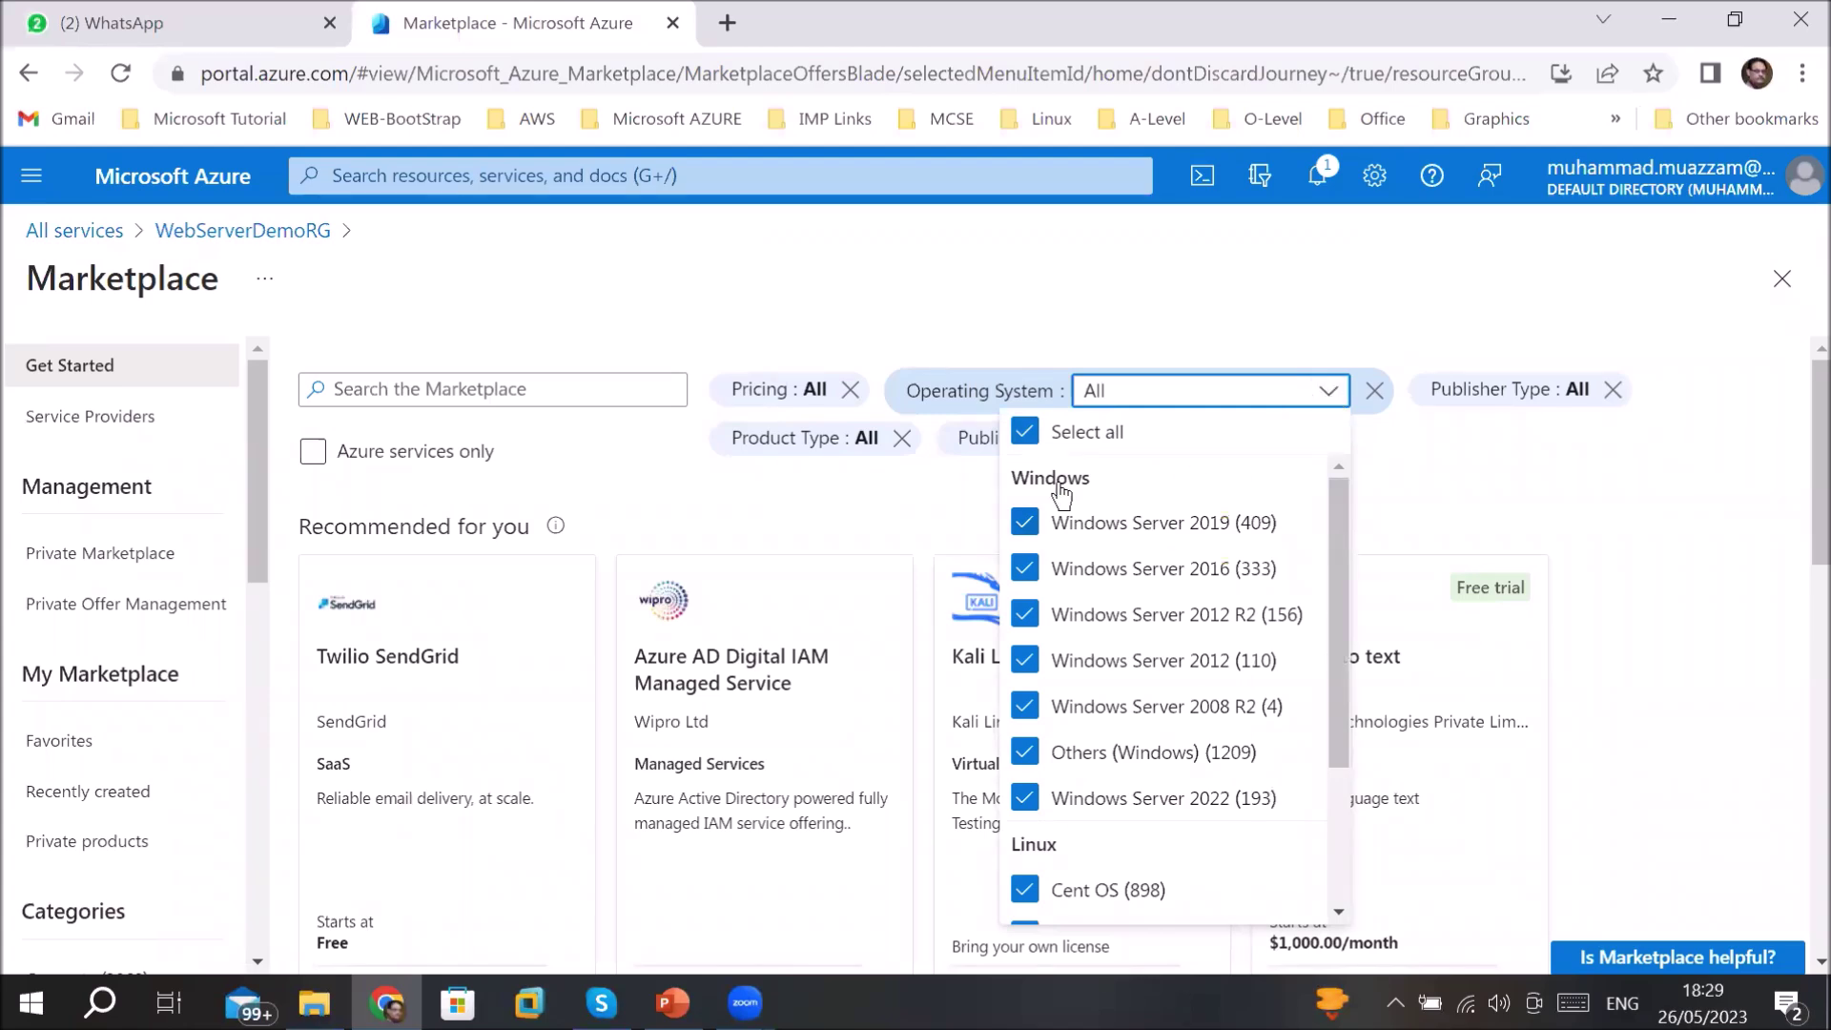
pyautogui.click(1025, 434)
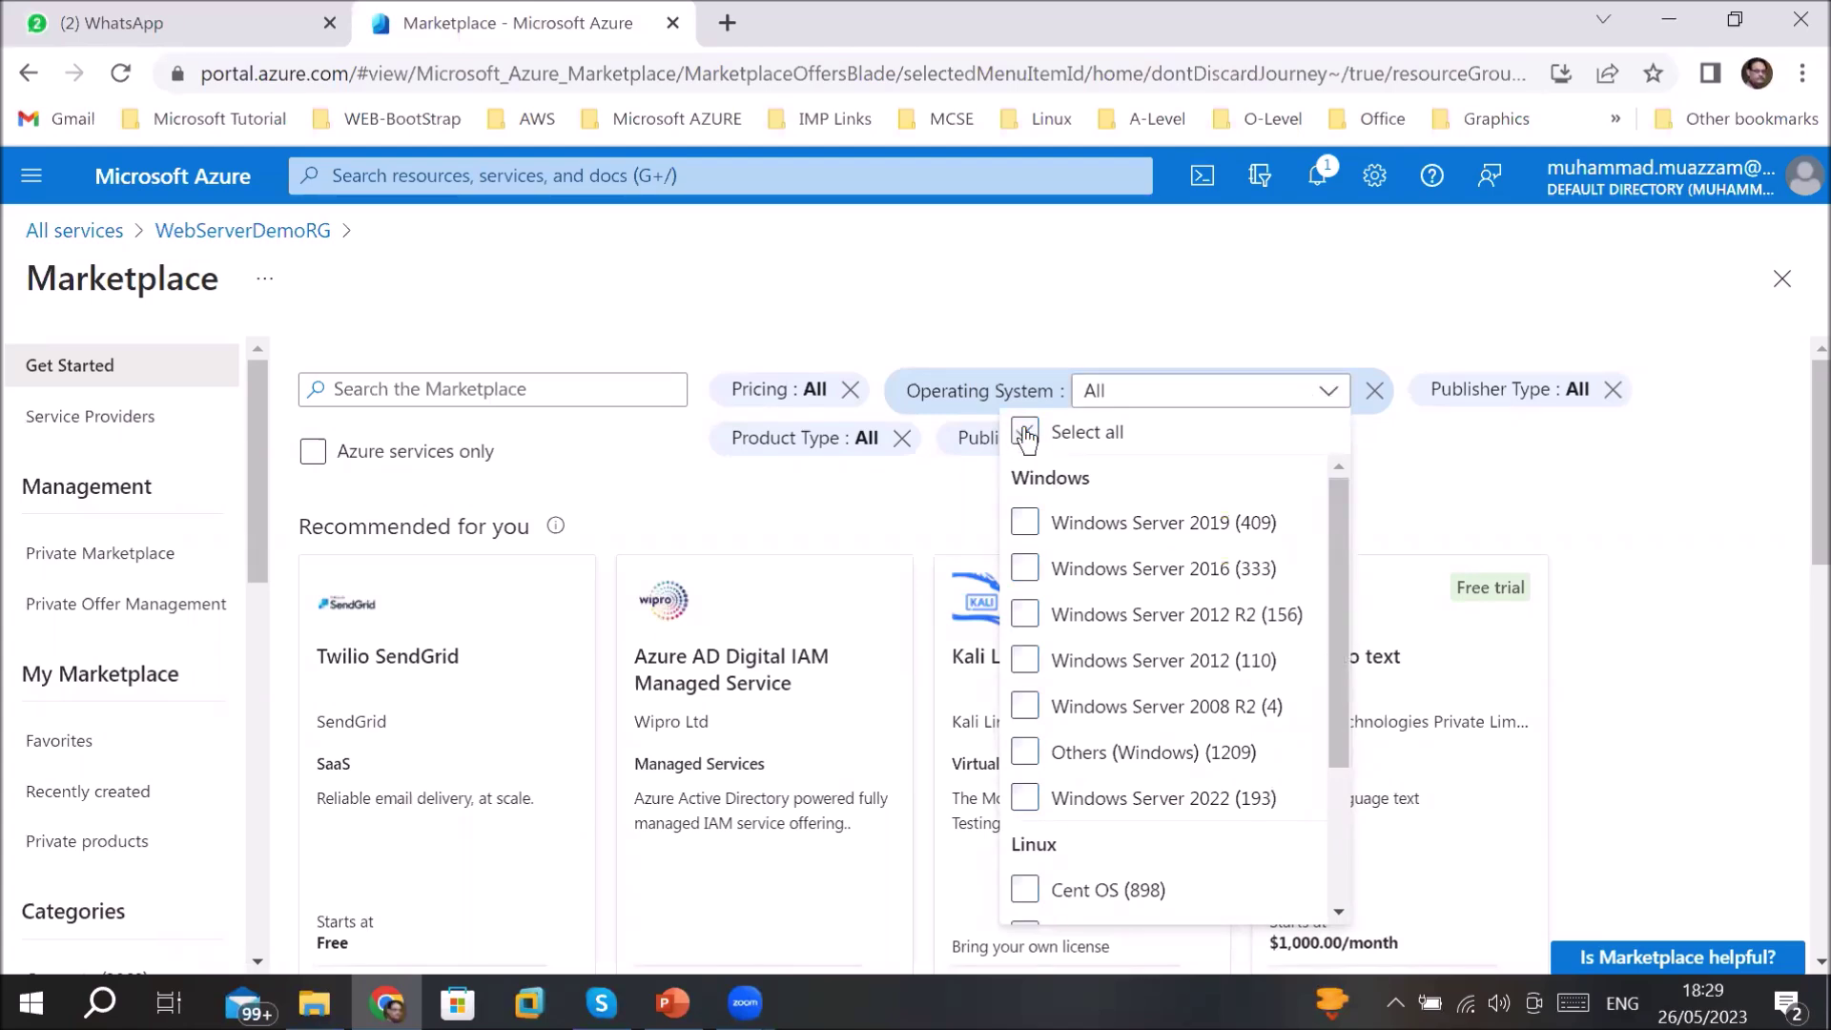
pyautogui.click(1025, 569)
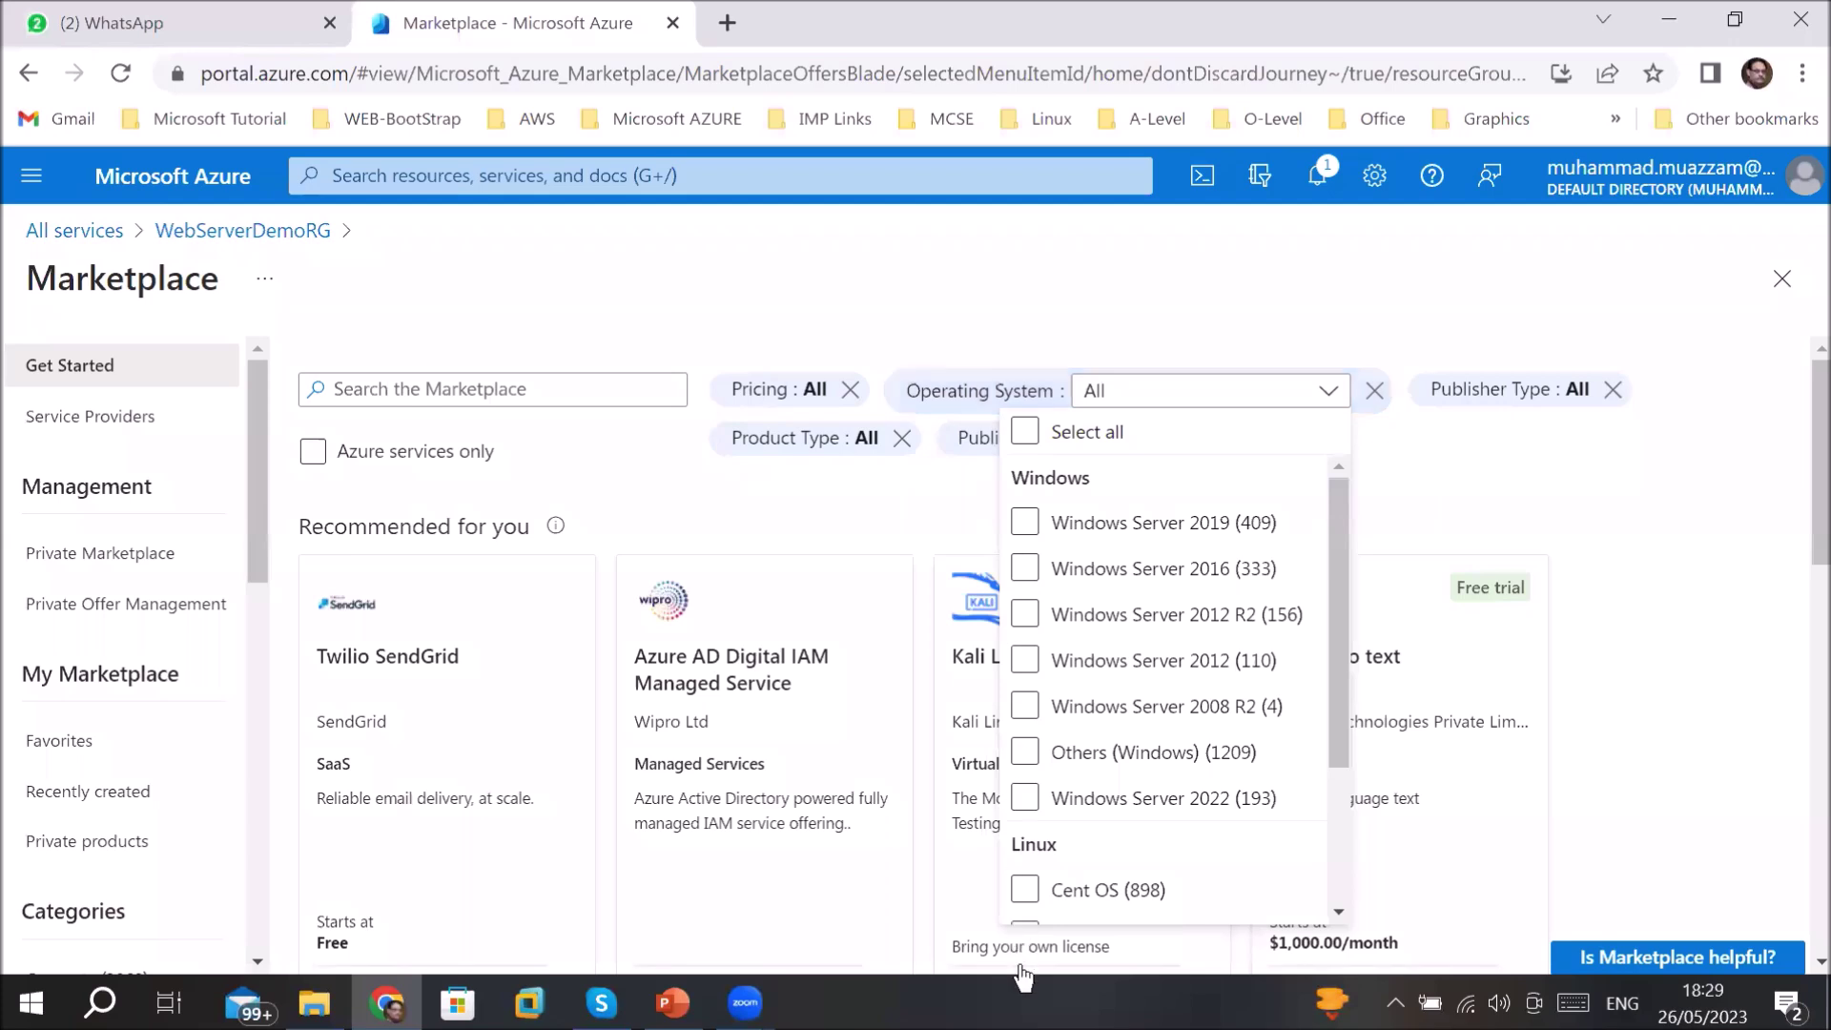
pyautogui.click(1026, 434)
pyautogui.click(1026, 570)
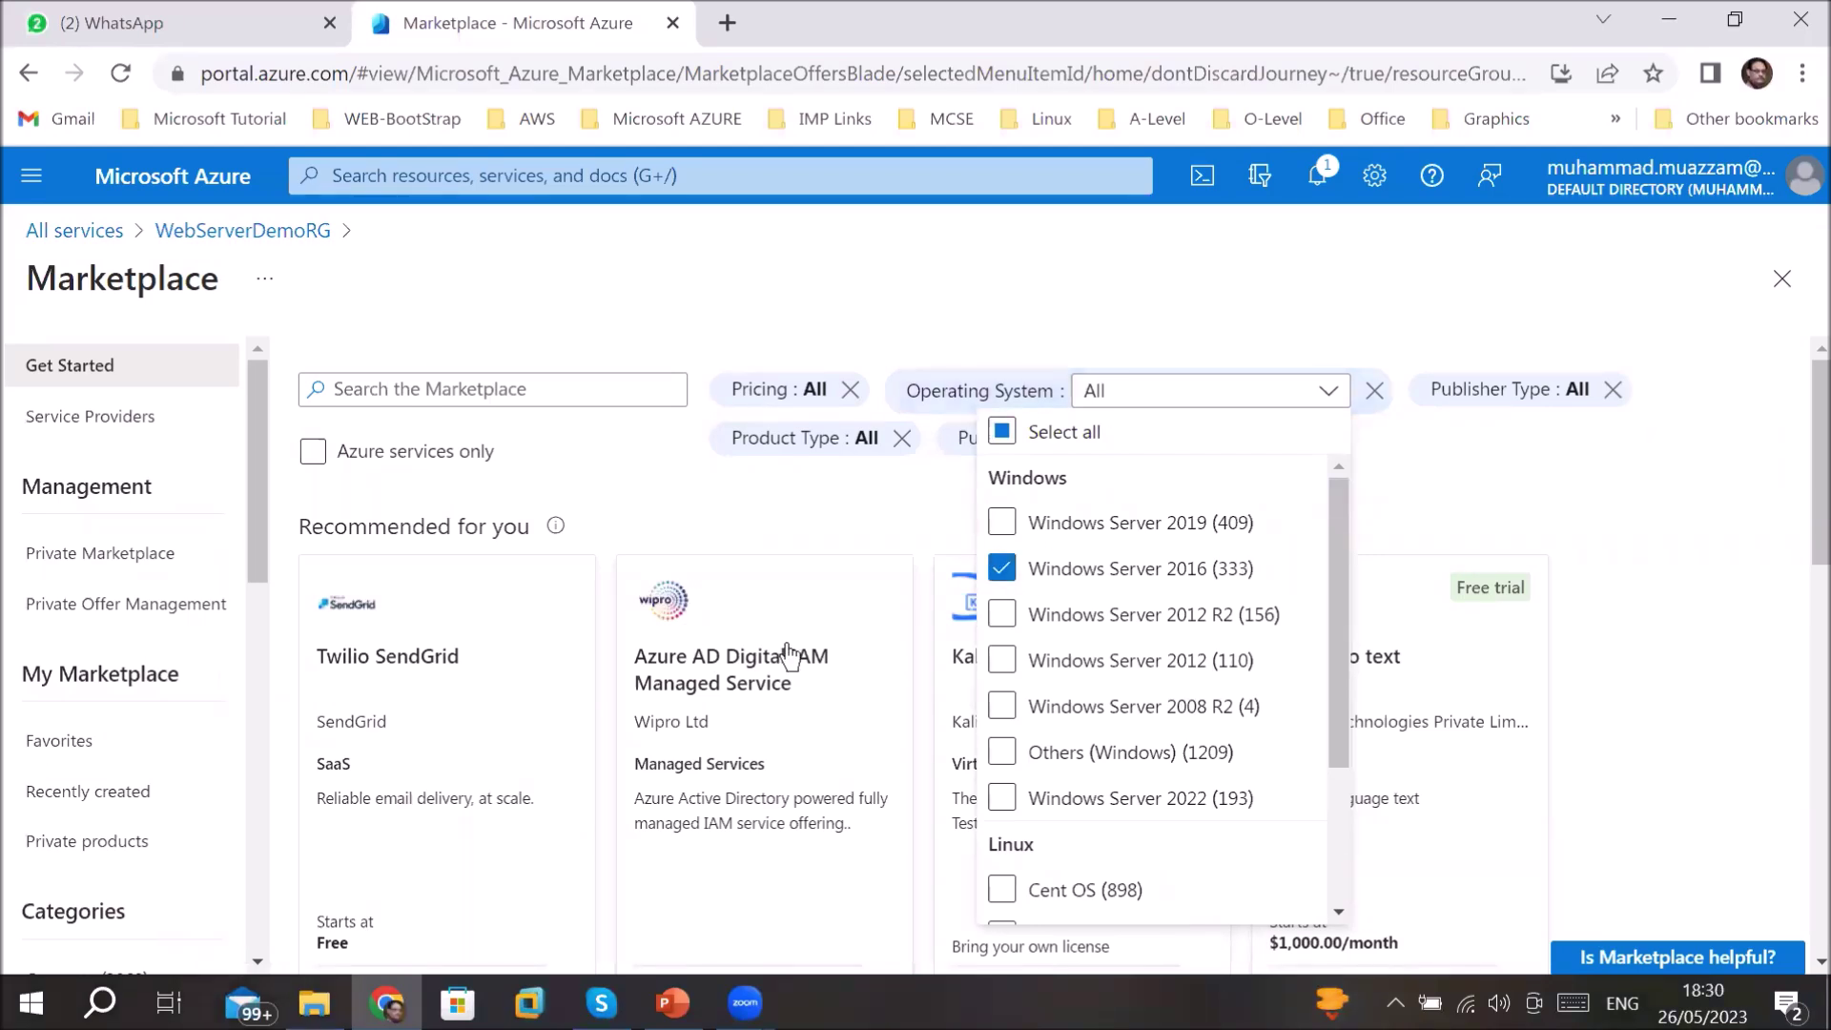
pyautogui.click(1031, 314)
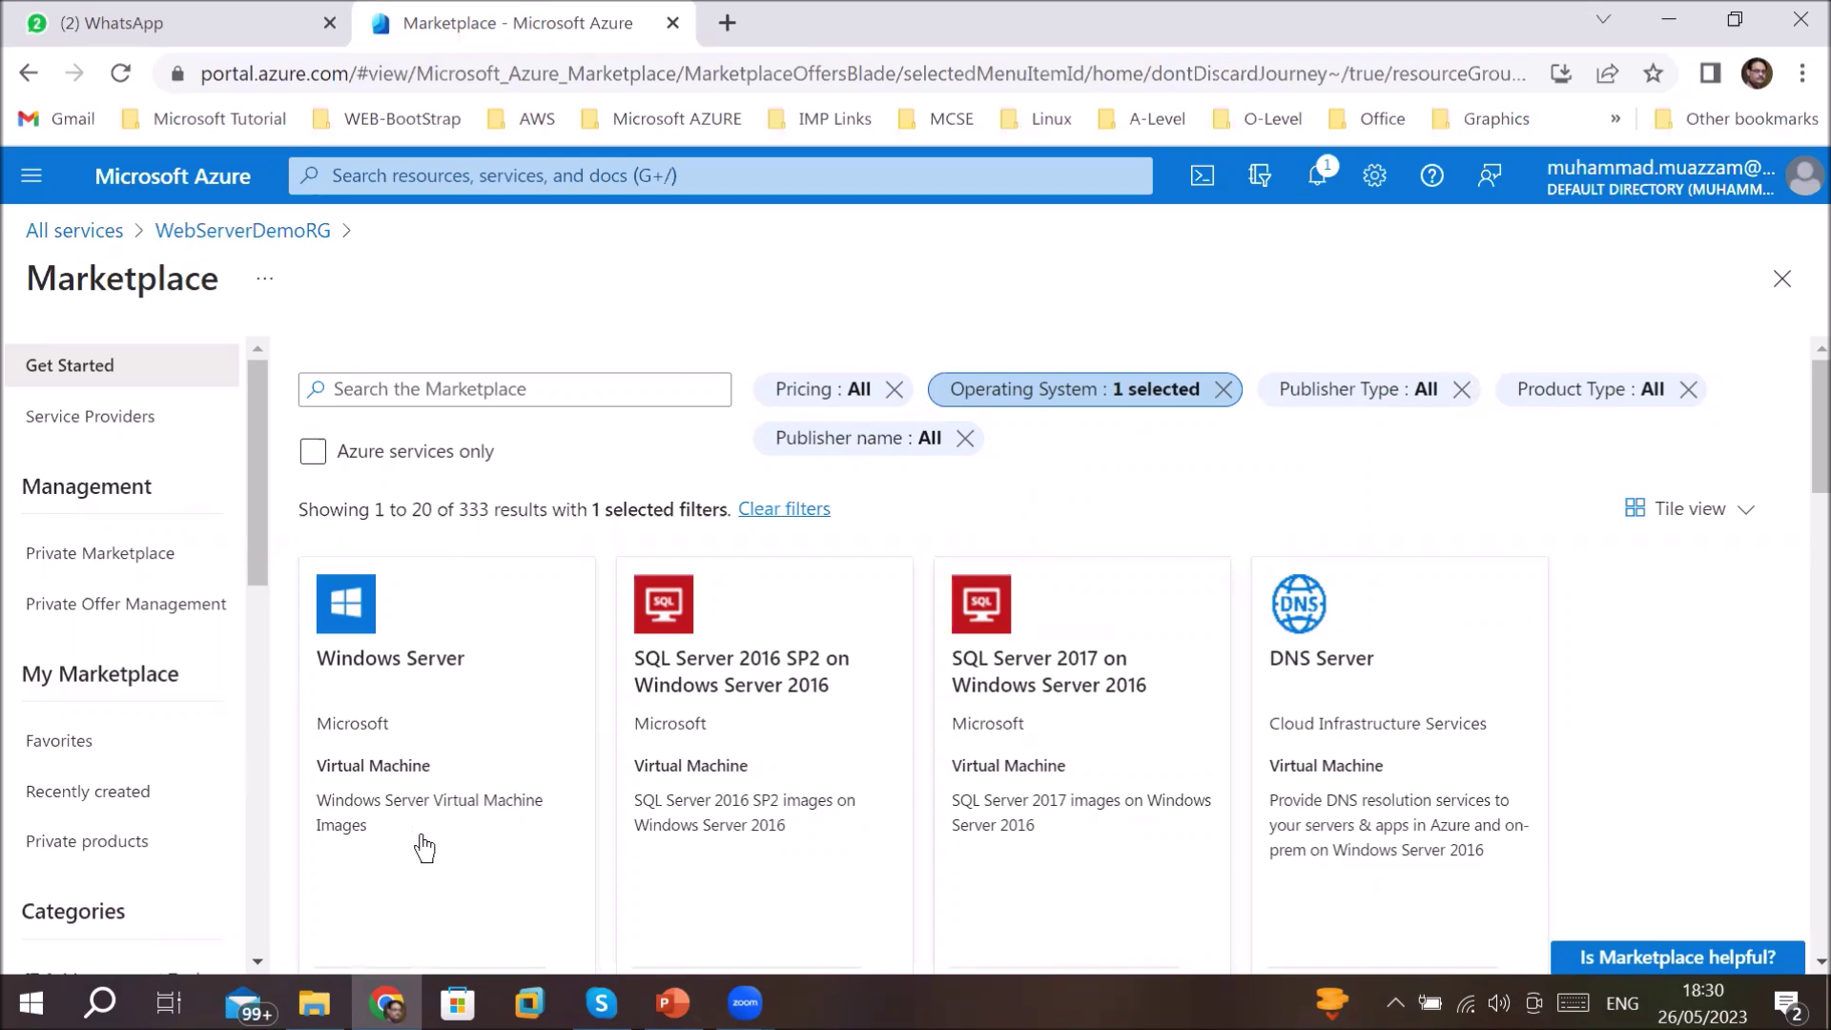
pyautogui.click(1068, 399)
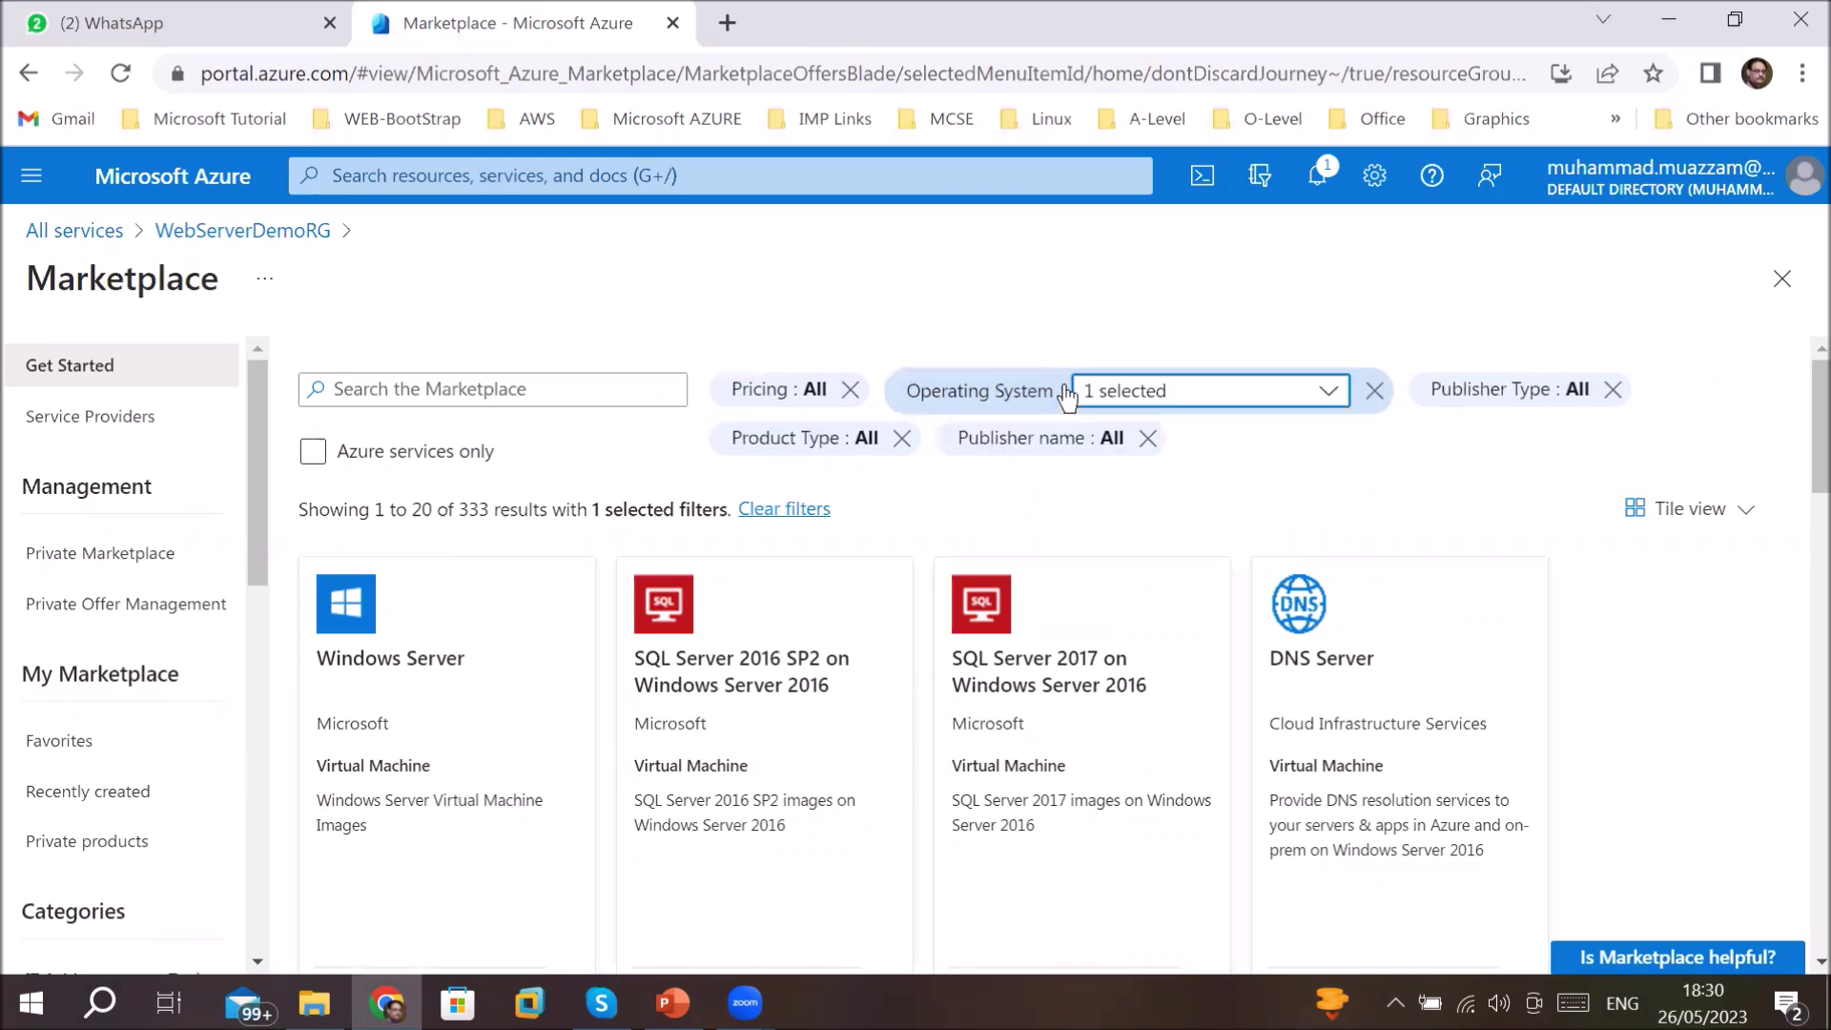
pyautogui.click(1328, 393)
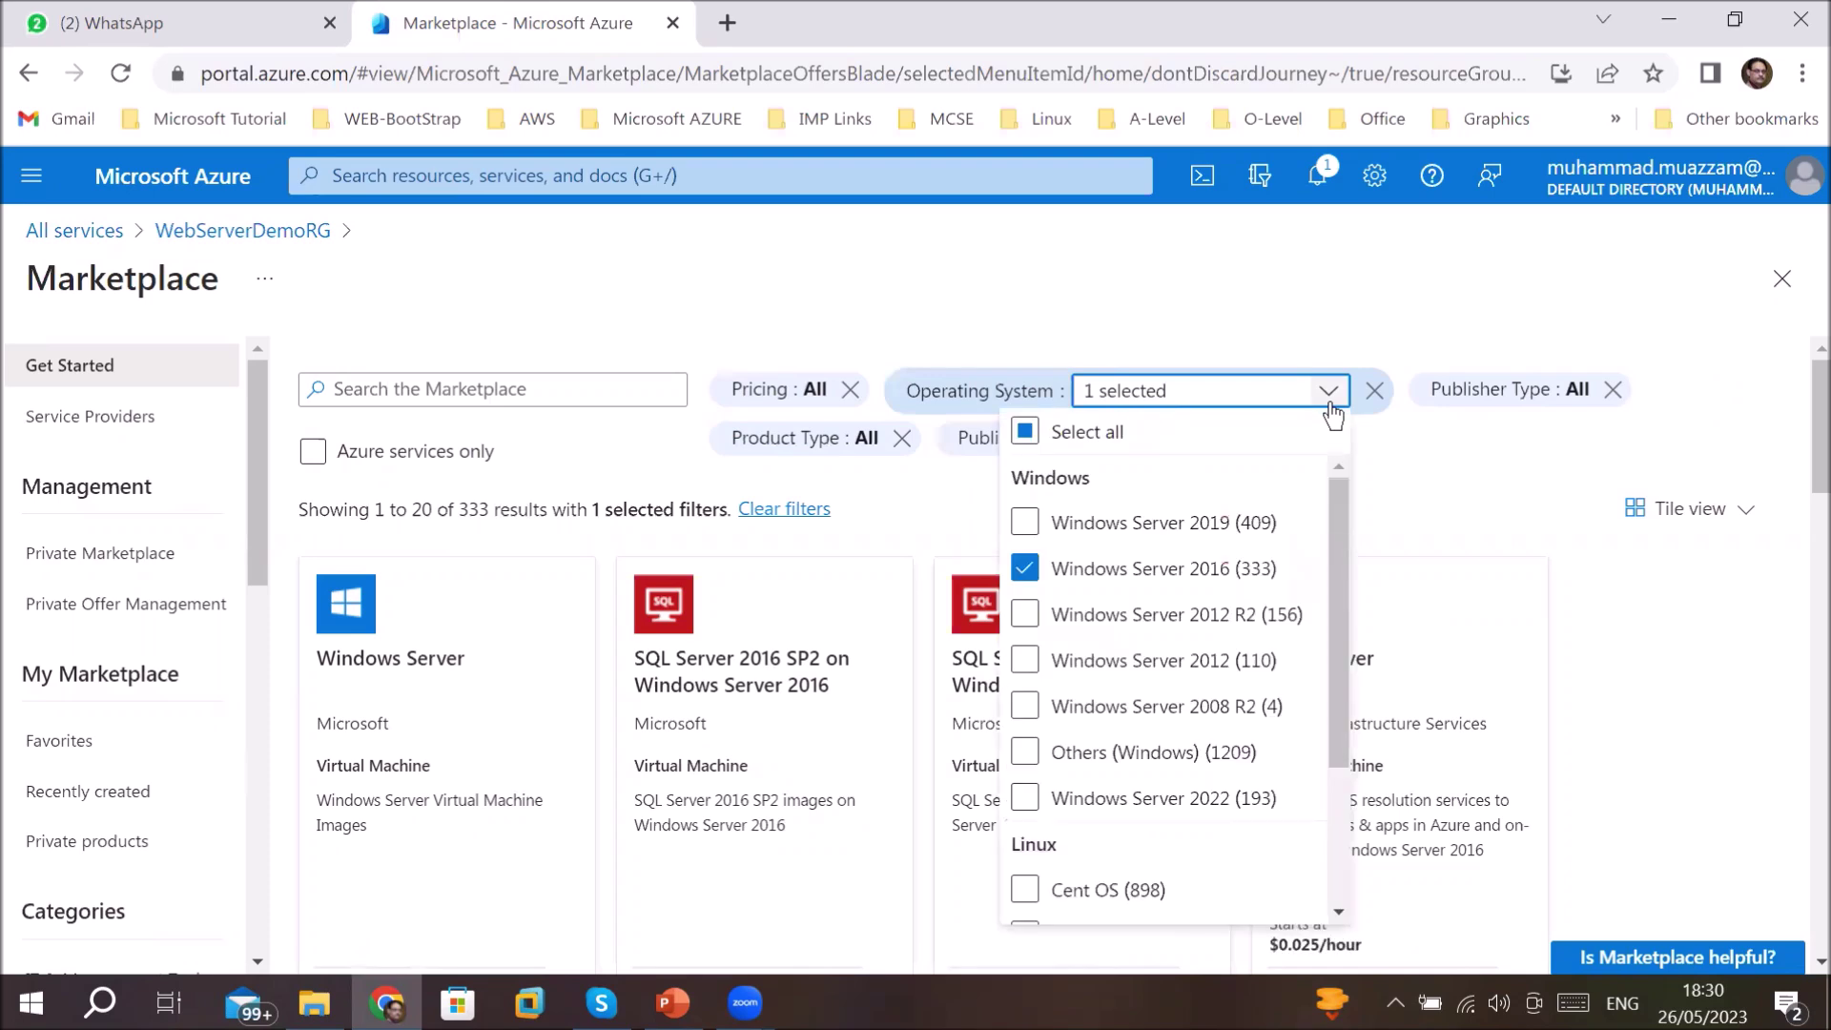
pyautogui.click(1027, 434)
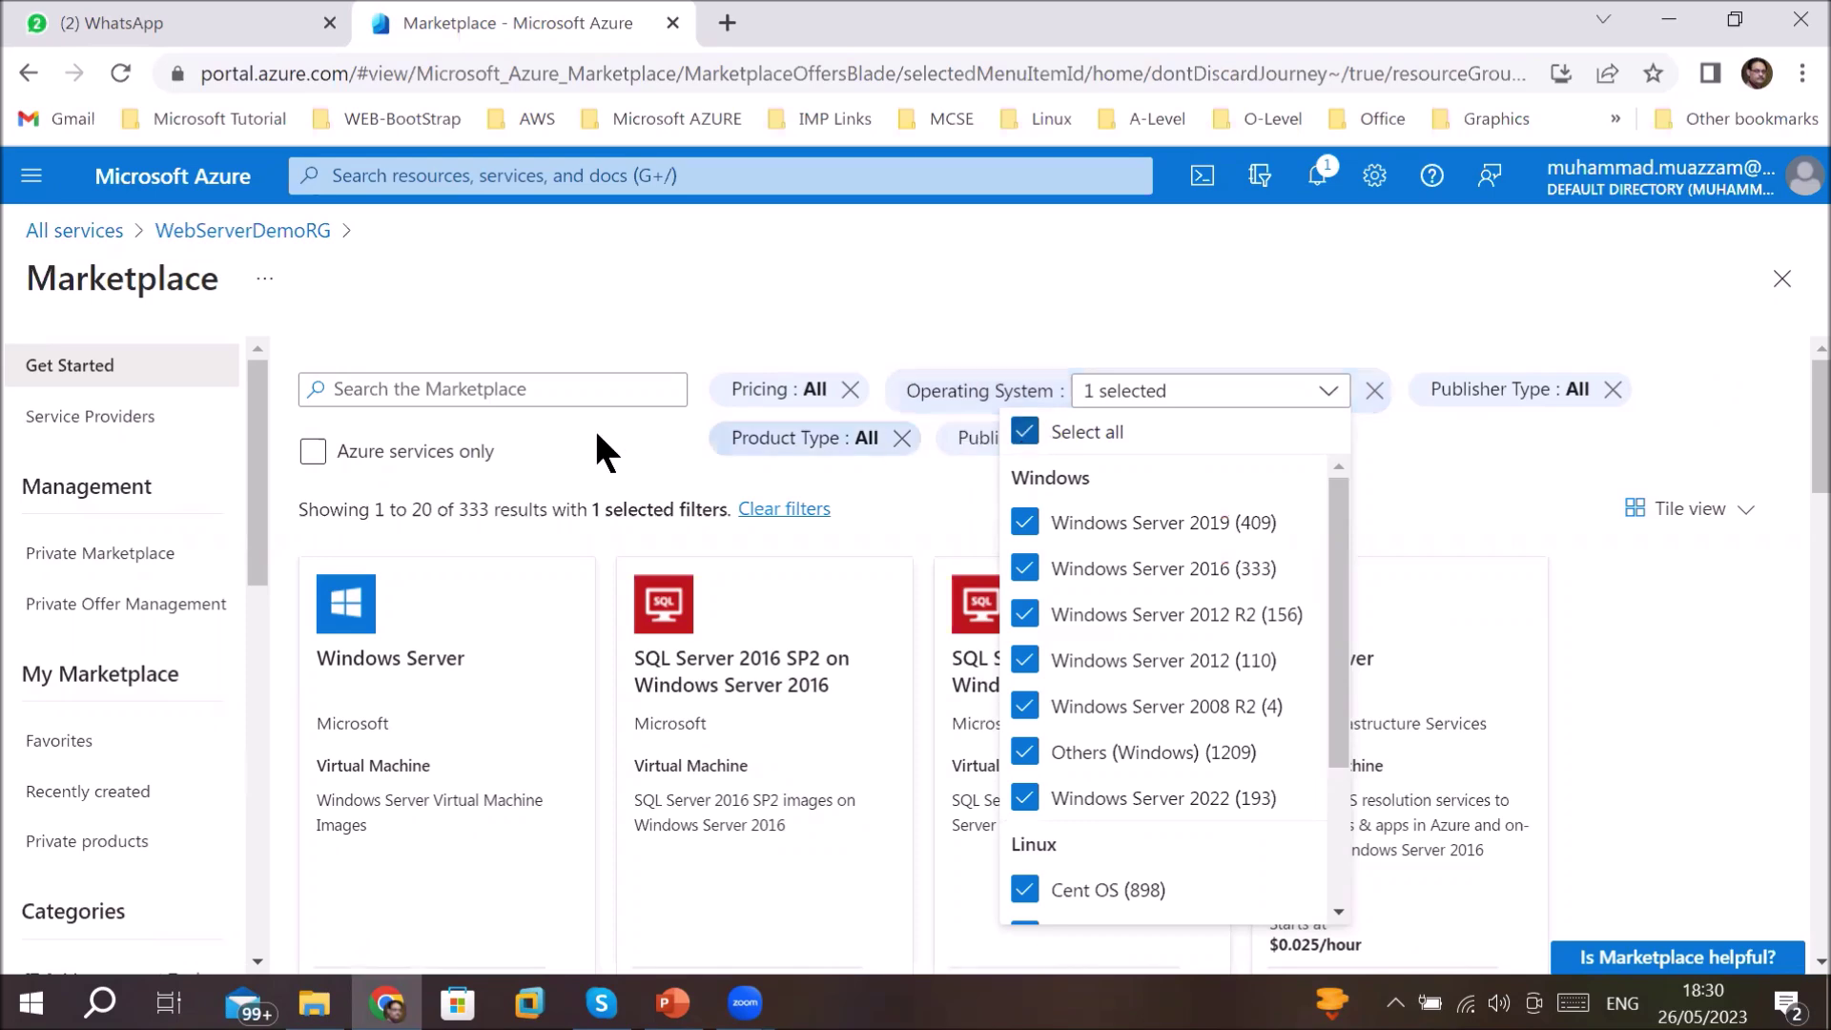
pyautogui.click(545, 328)
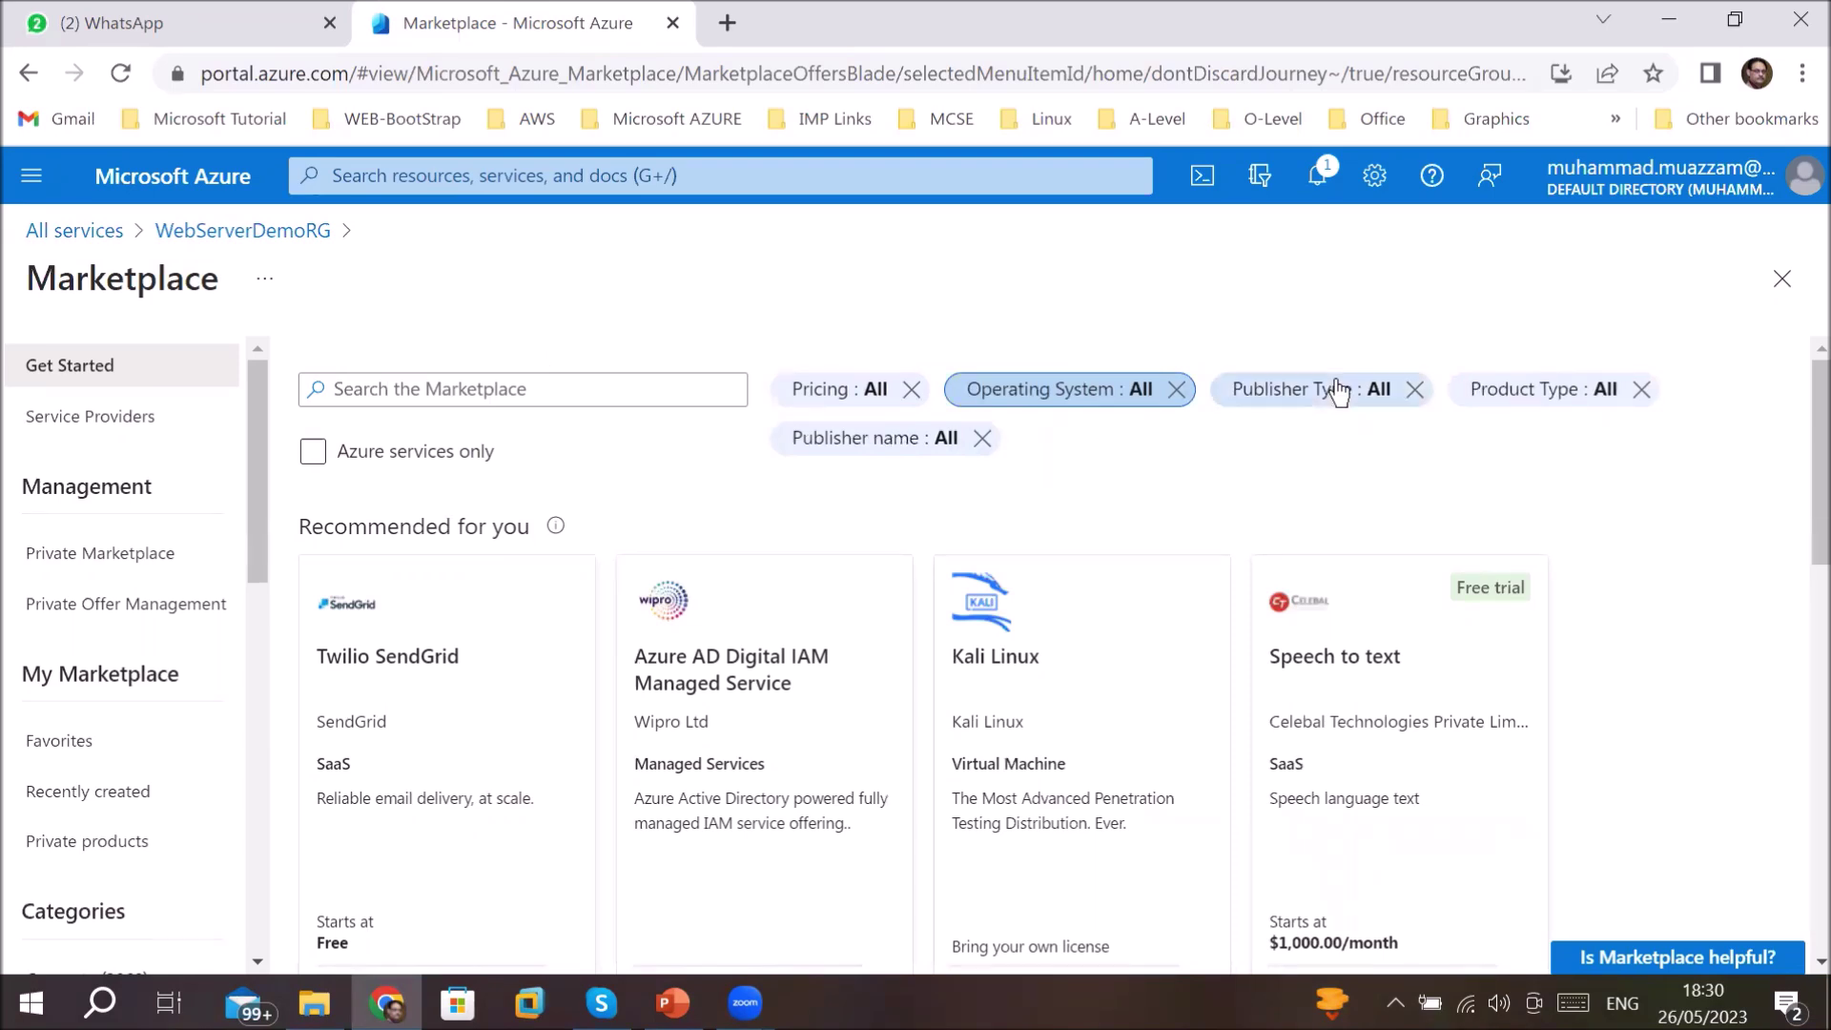
pyautogui.click(1782, 284)
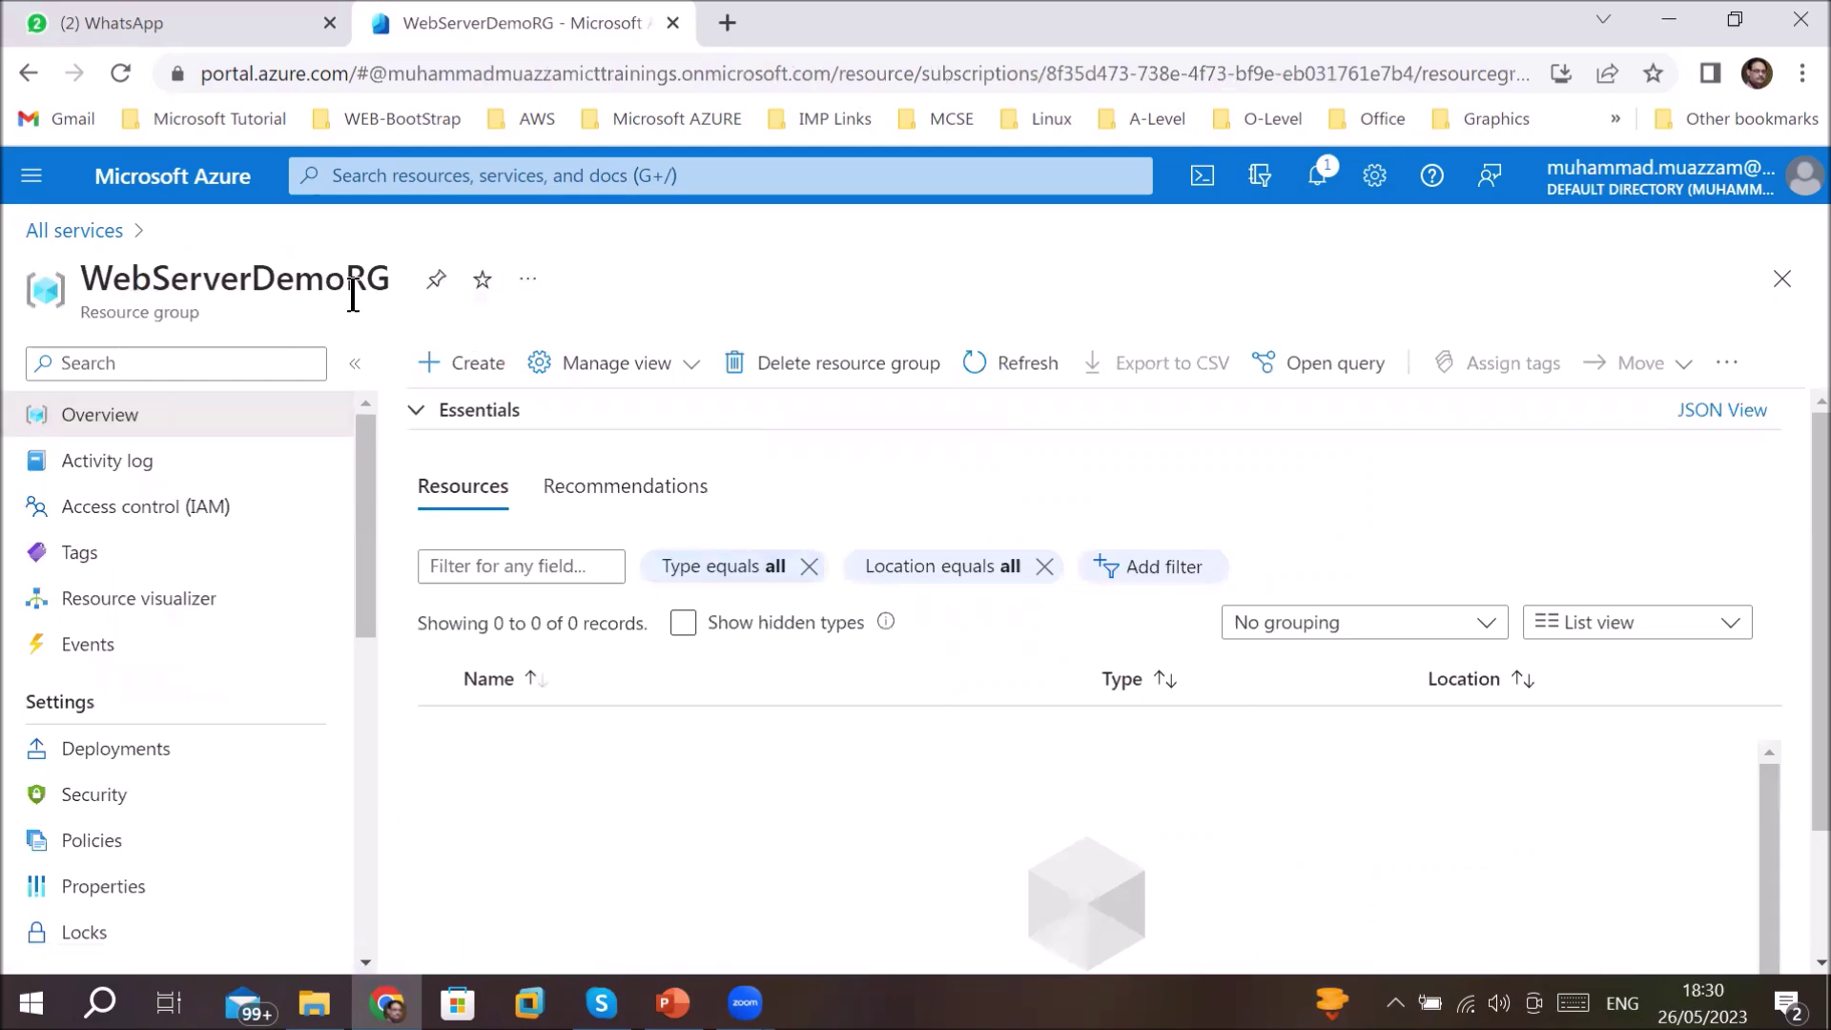
# - Search services for 'vm', filter to Compute, and open Virtual machines
pyautogui.click(1783, 284)
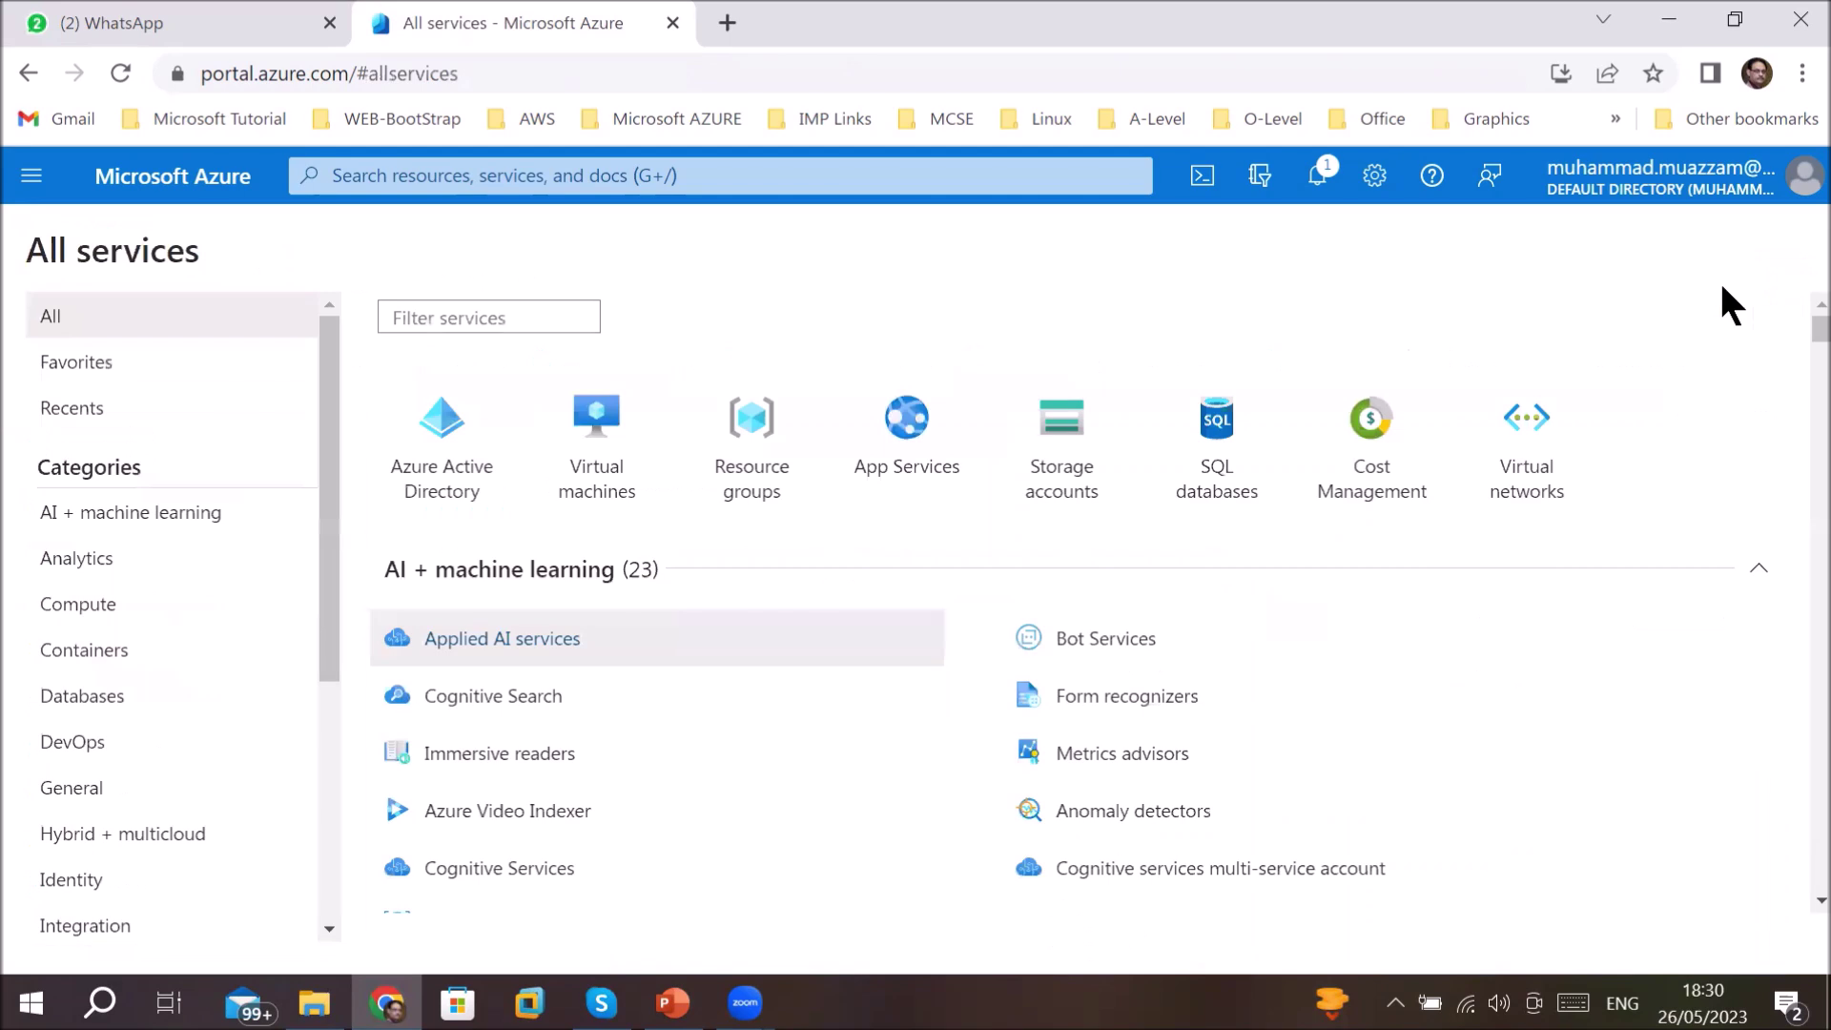
pyautogui.click(735, 174)
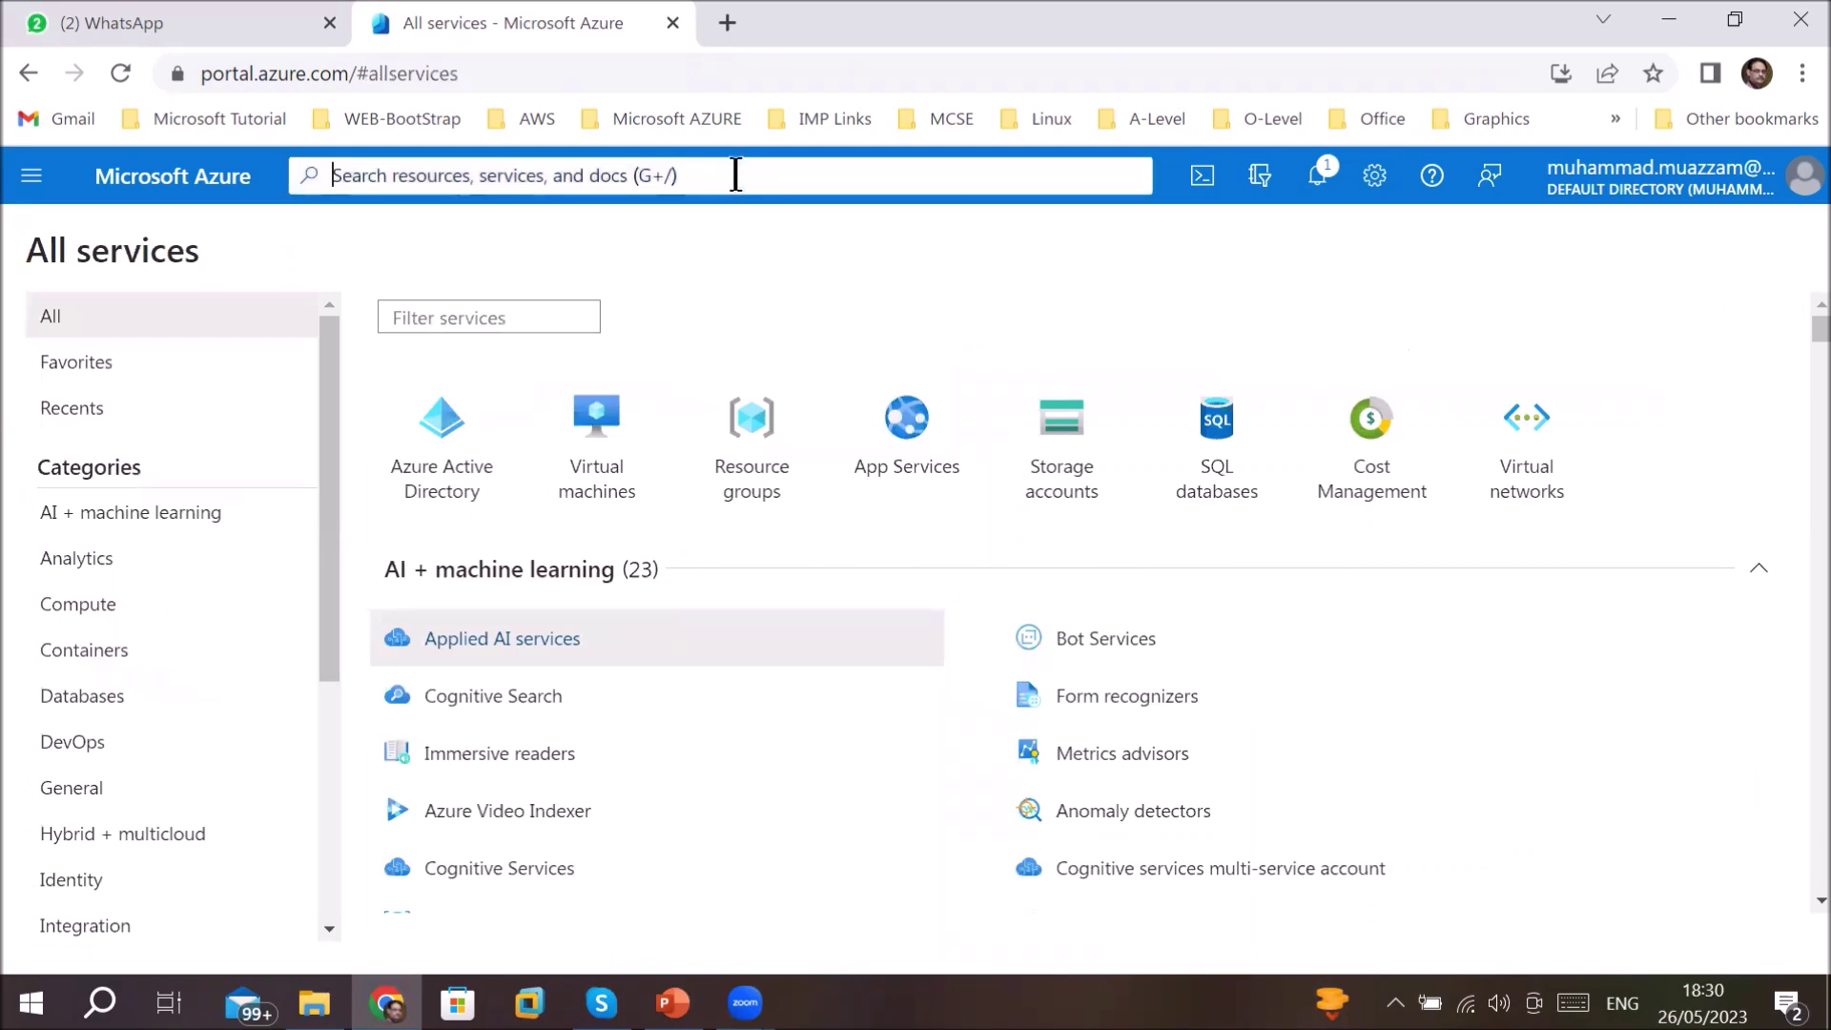
pyautogui.write('vm')
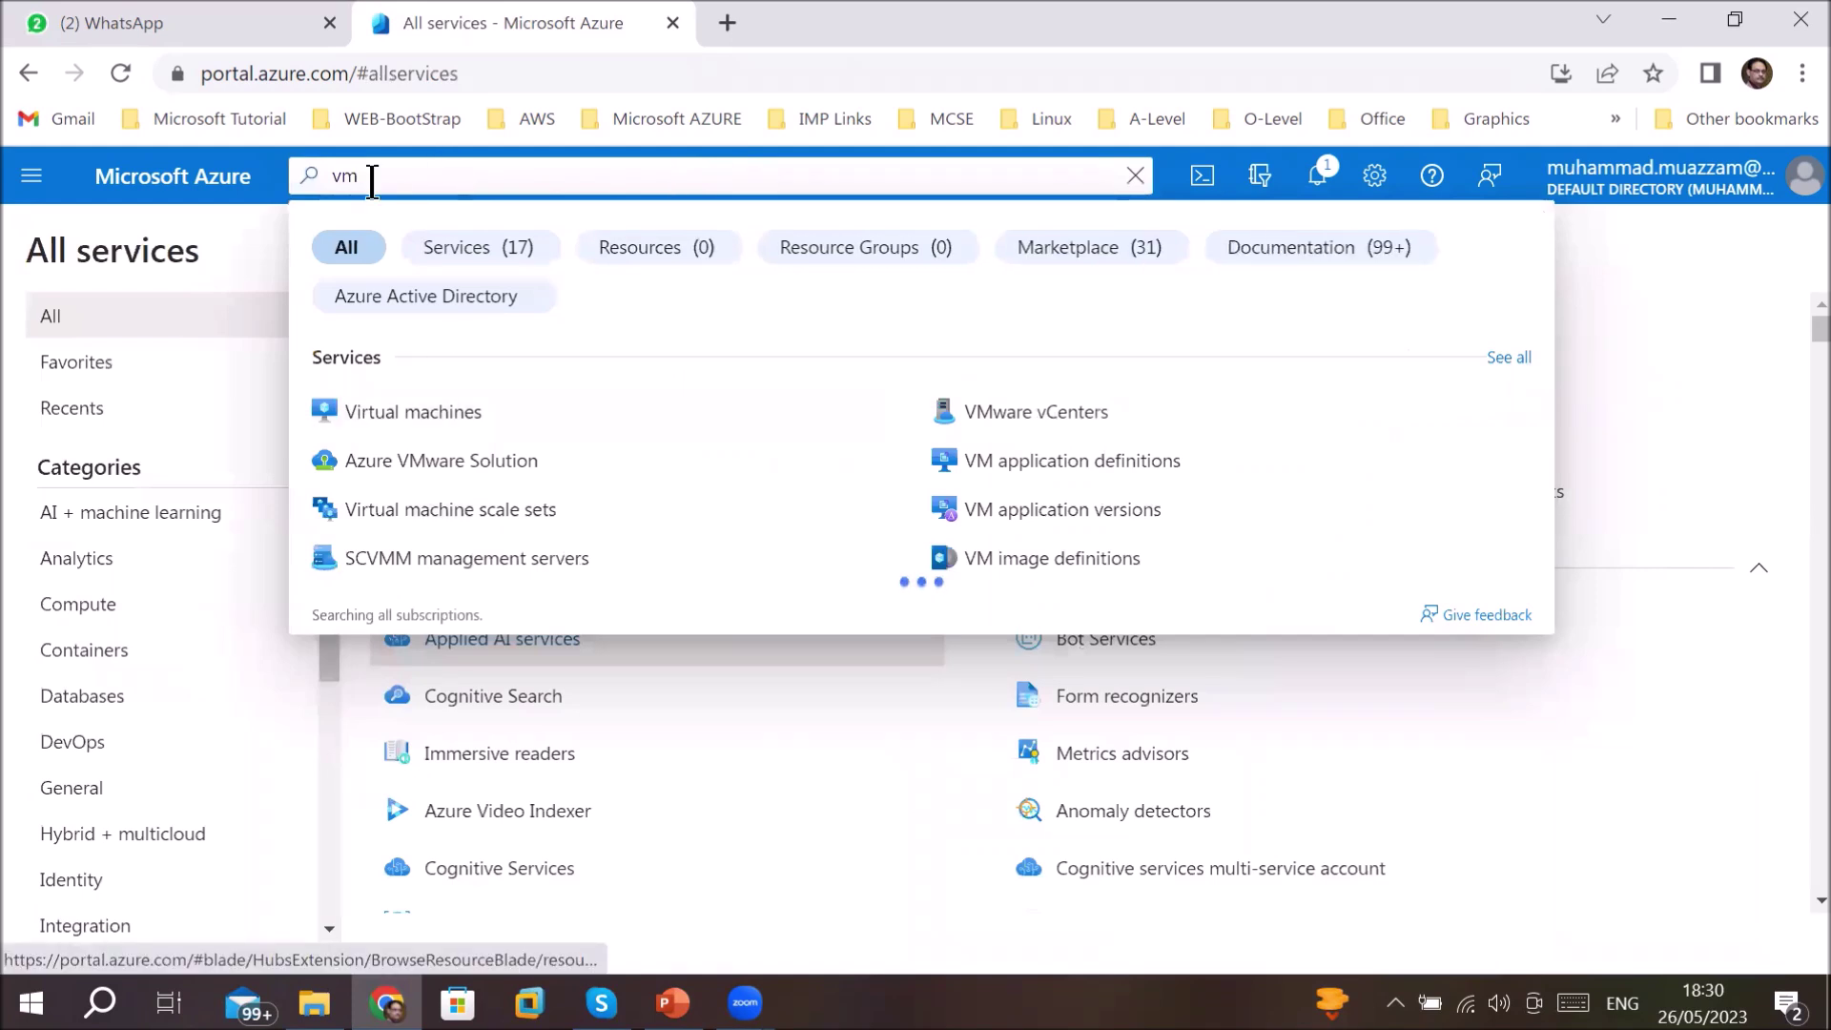
pyautogui.click(89, 610)
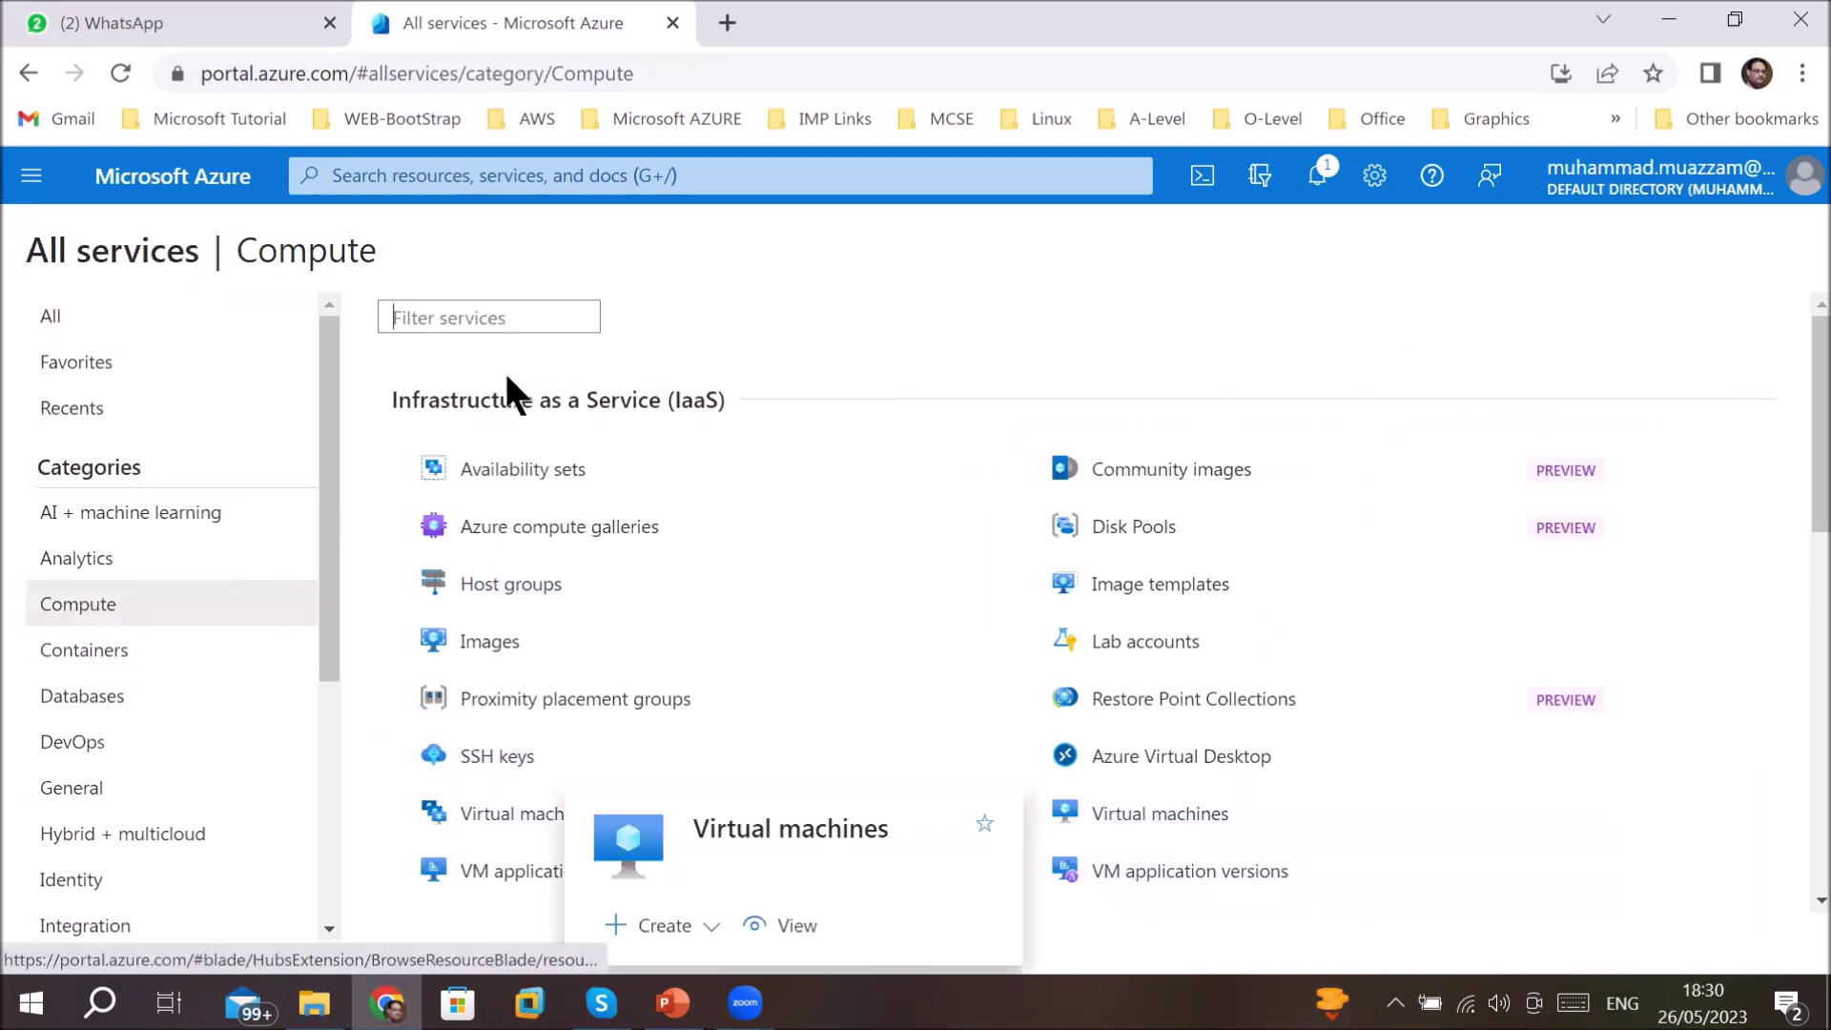
pyautogui.click(475, 320)
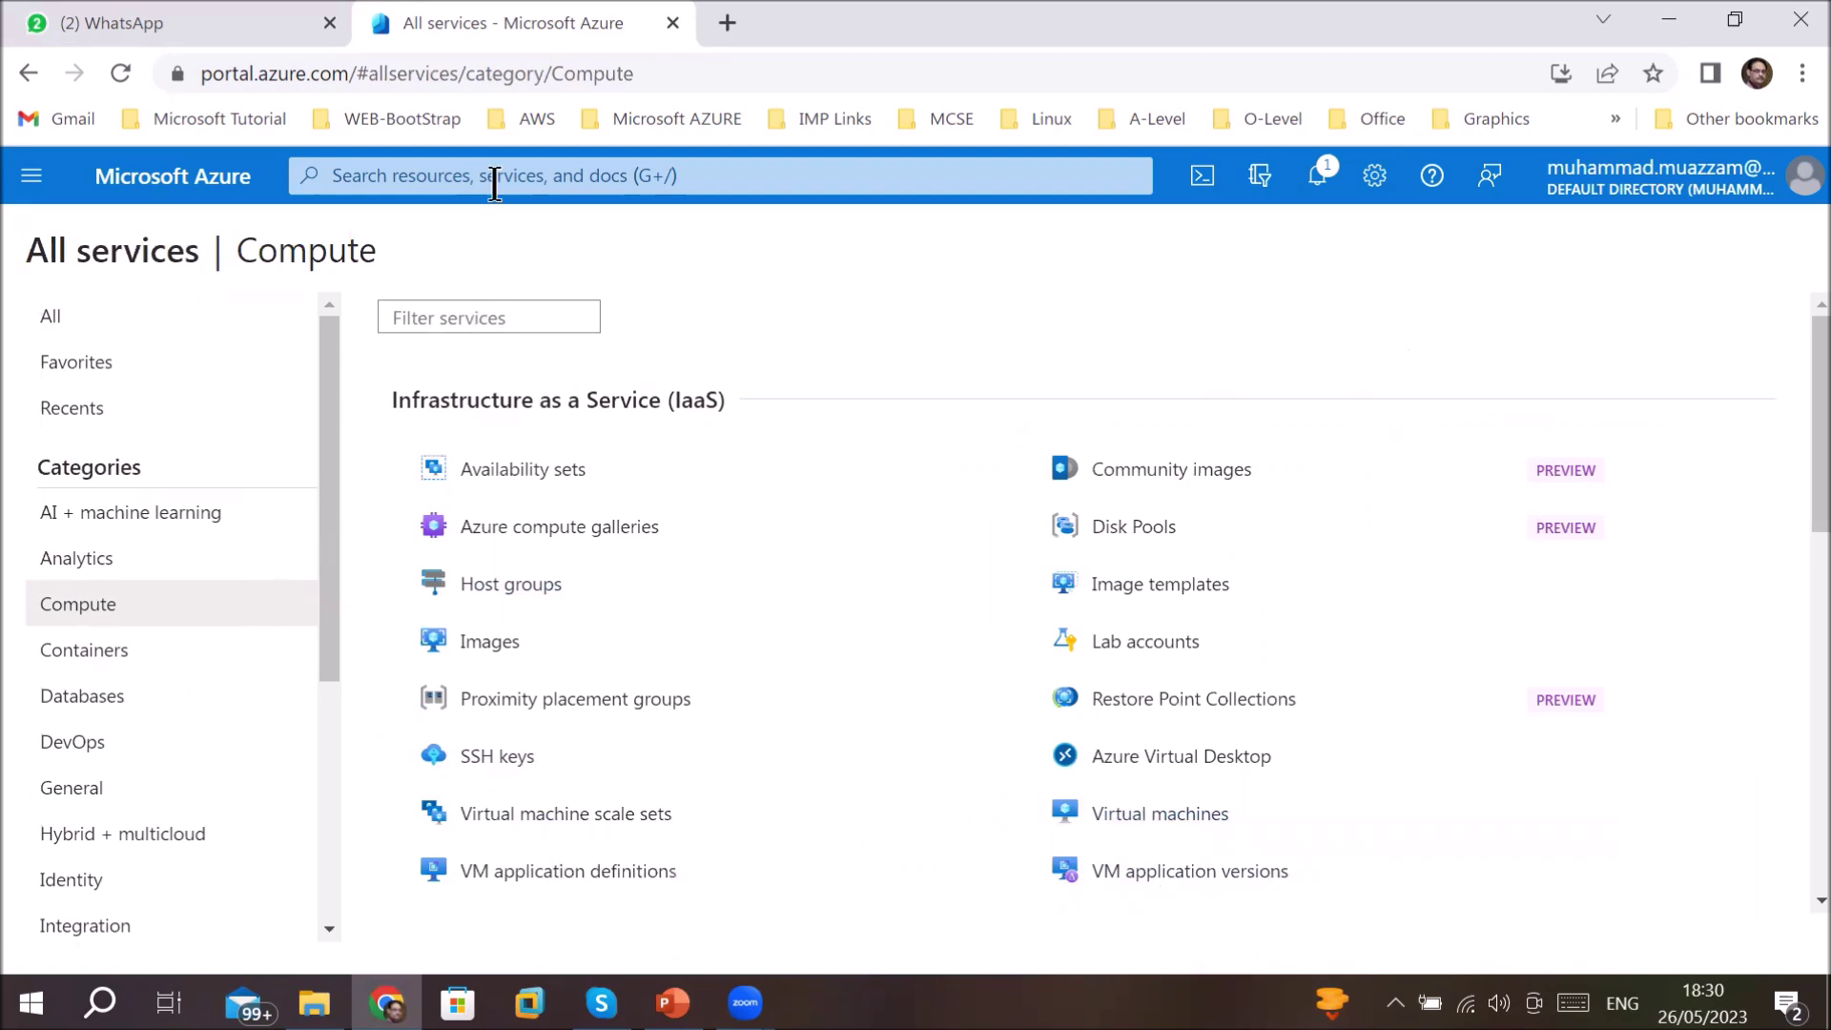
pyautogui.click(1148, 818)
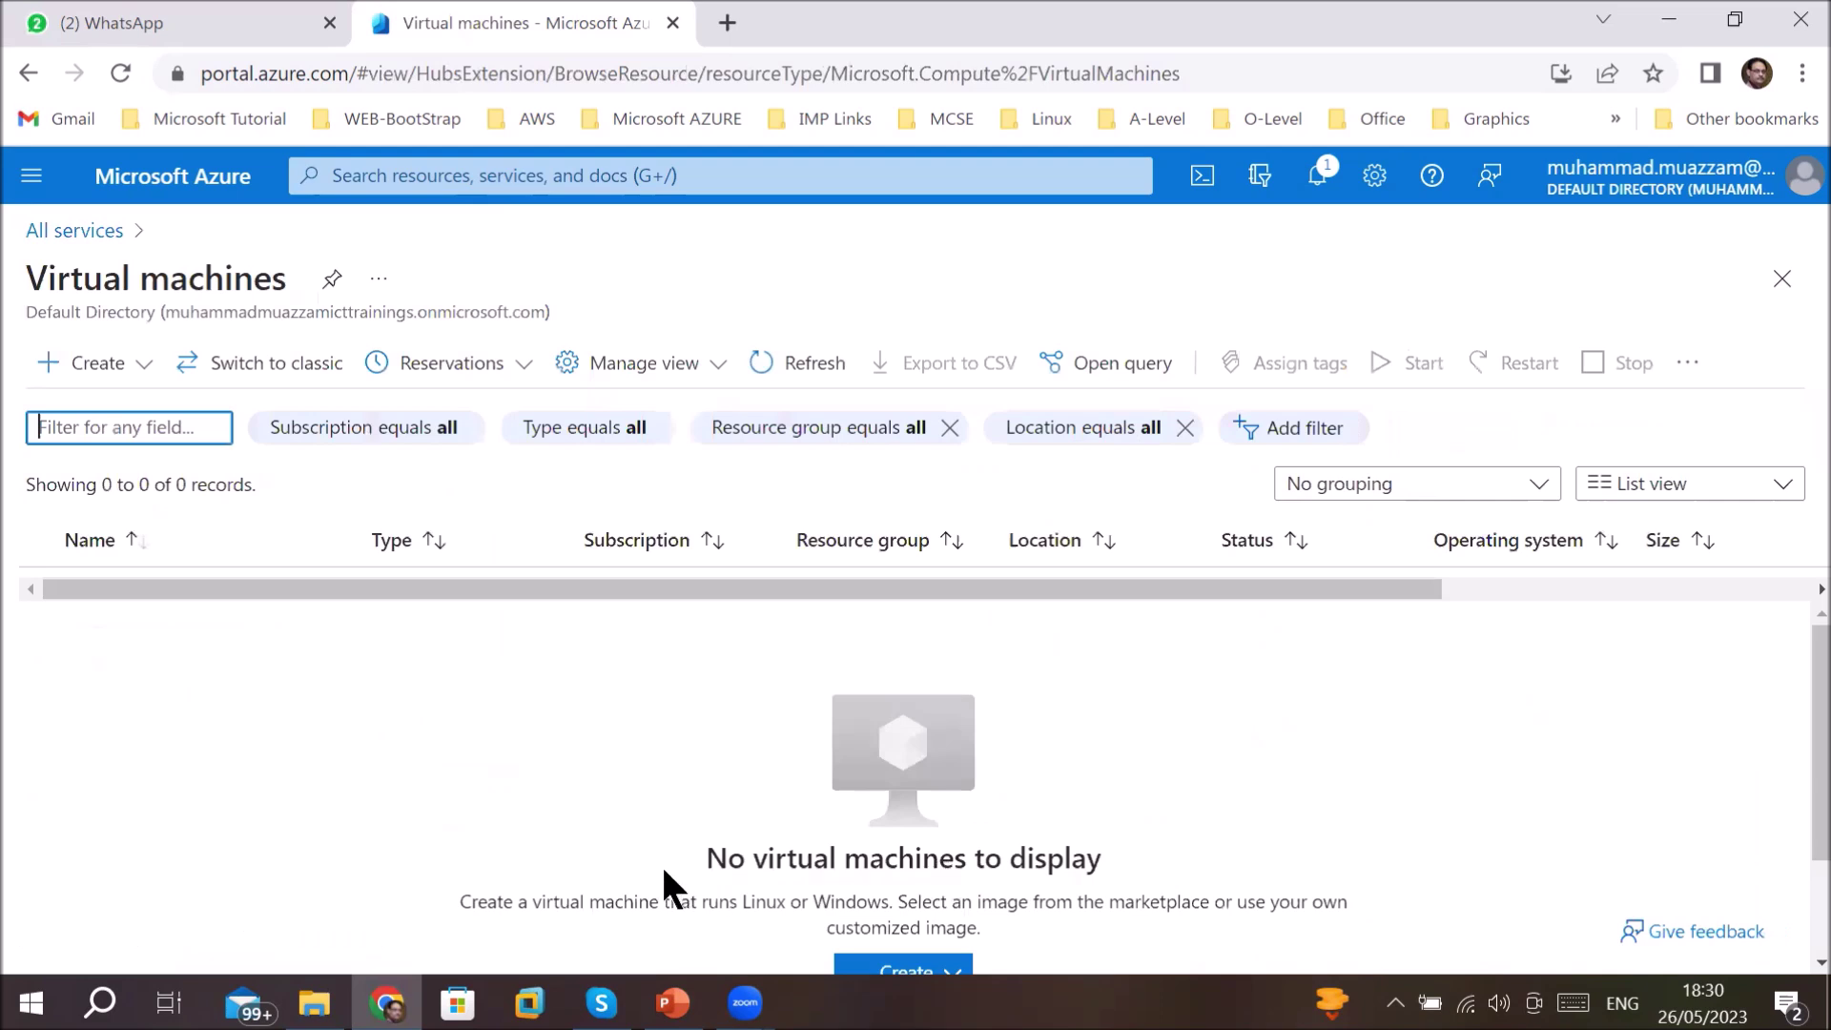
# - Start an Azure virtual machine in resource group WebServerDemoRG
pyautogui.click(107, 365)
pyautogui.click(137, 443)
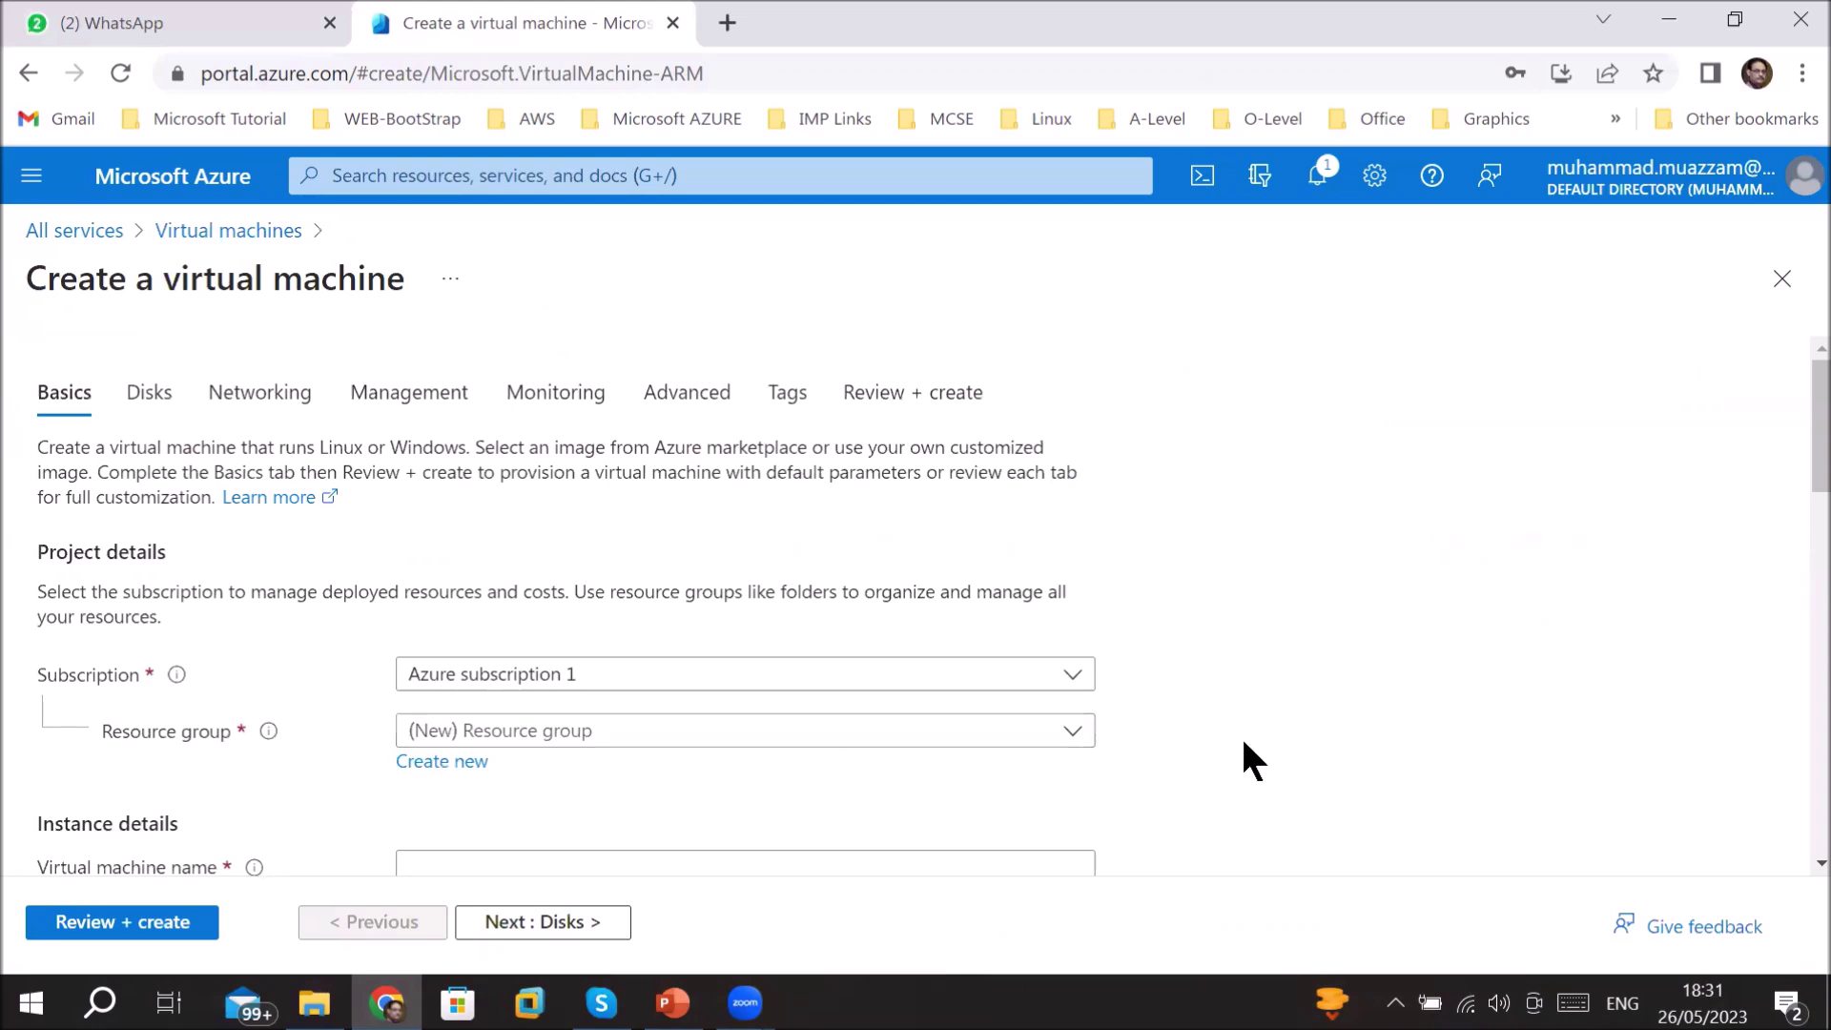
pyautogui.click(1073, 730)
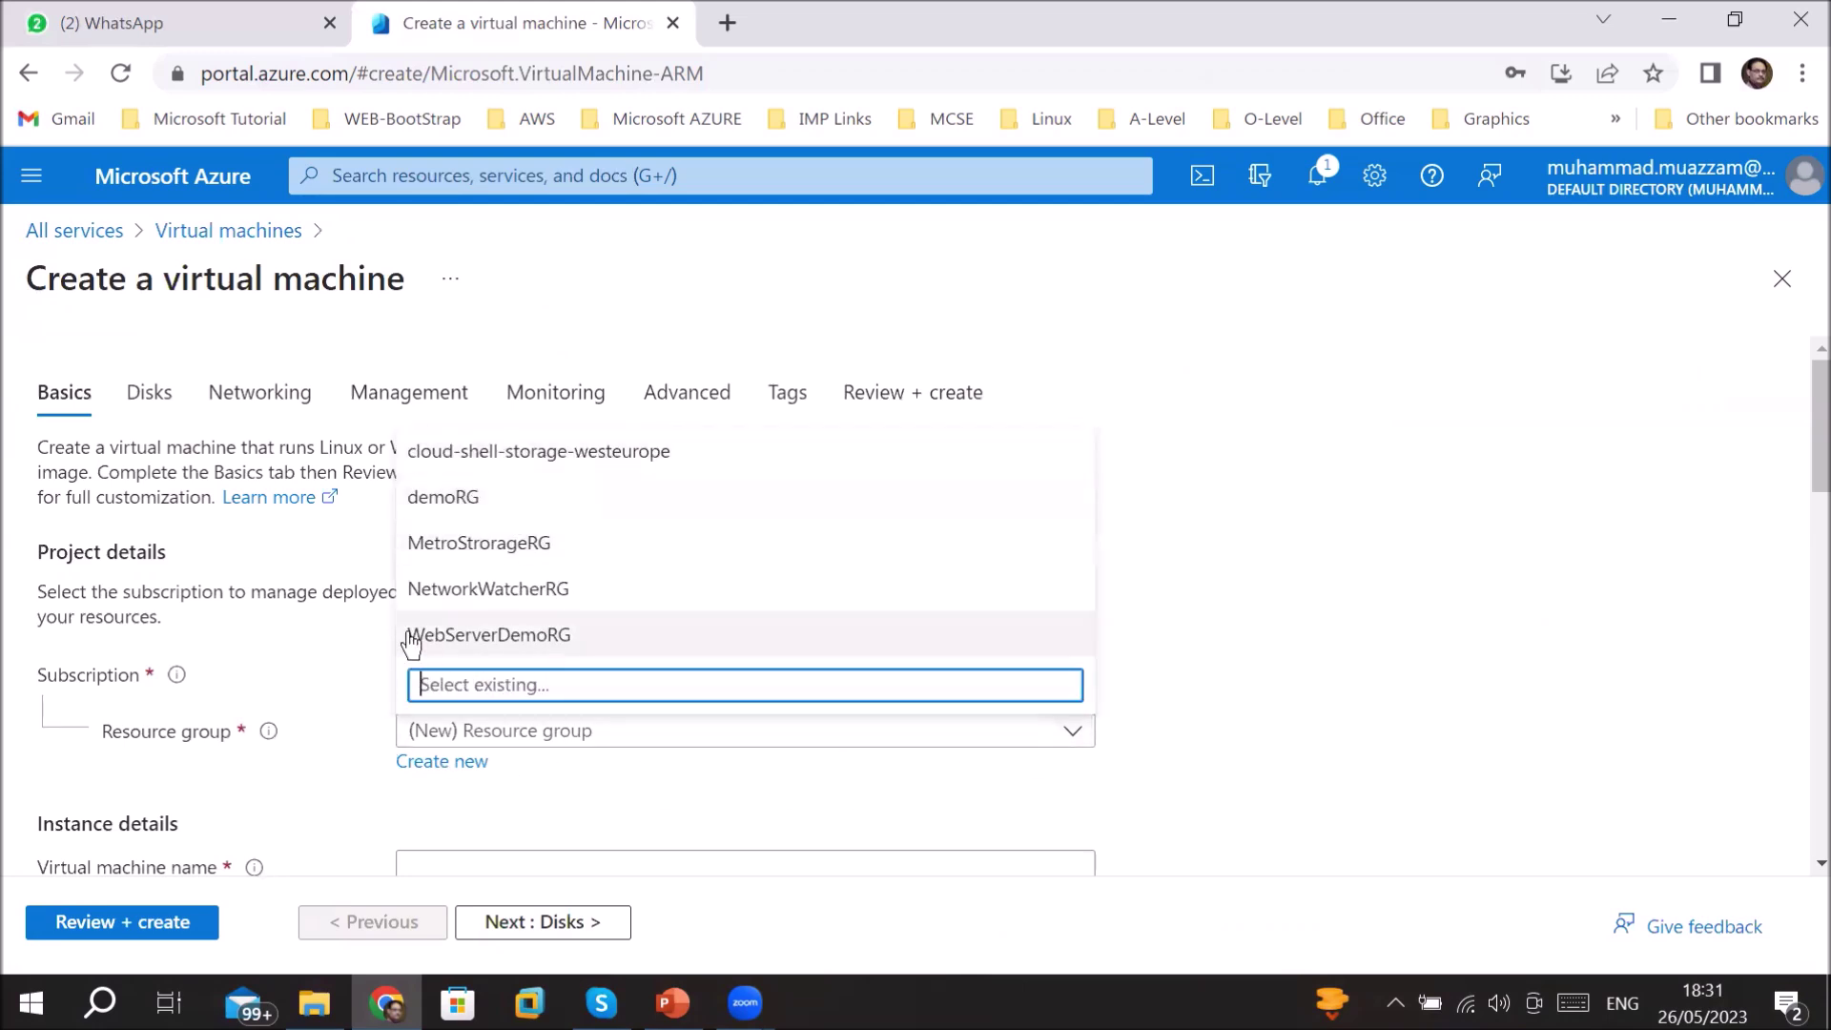
pyautogui.click(436, 642)
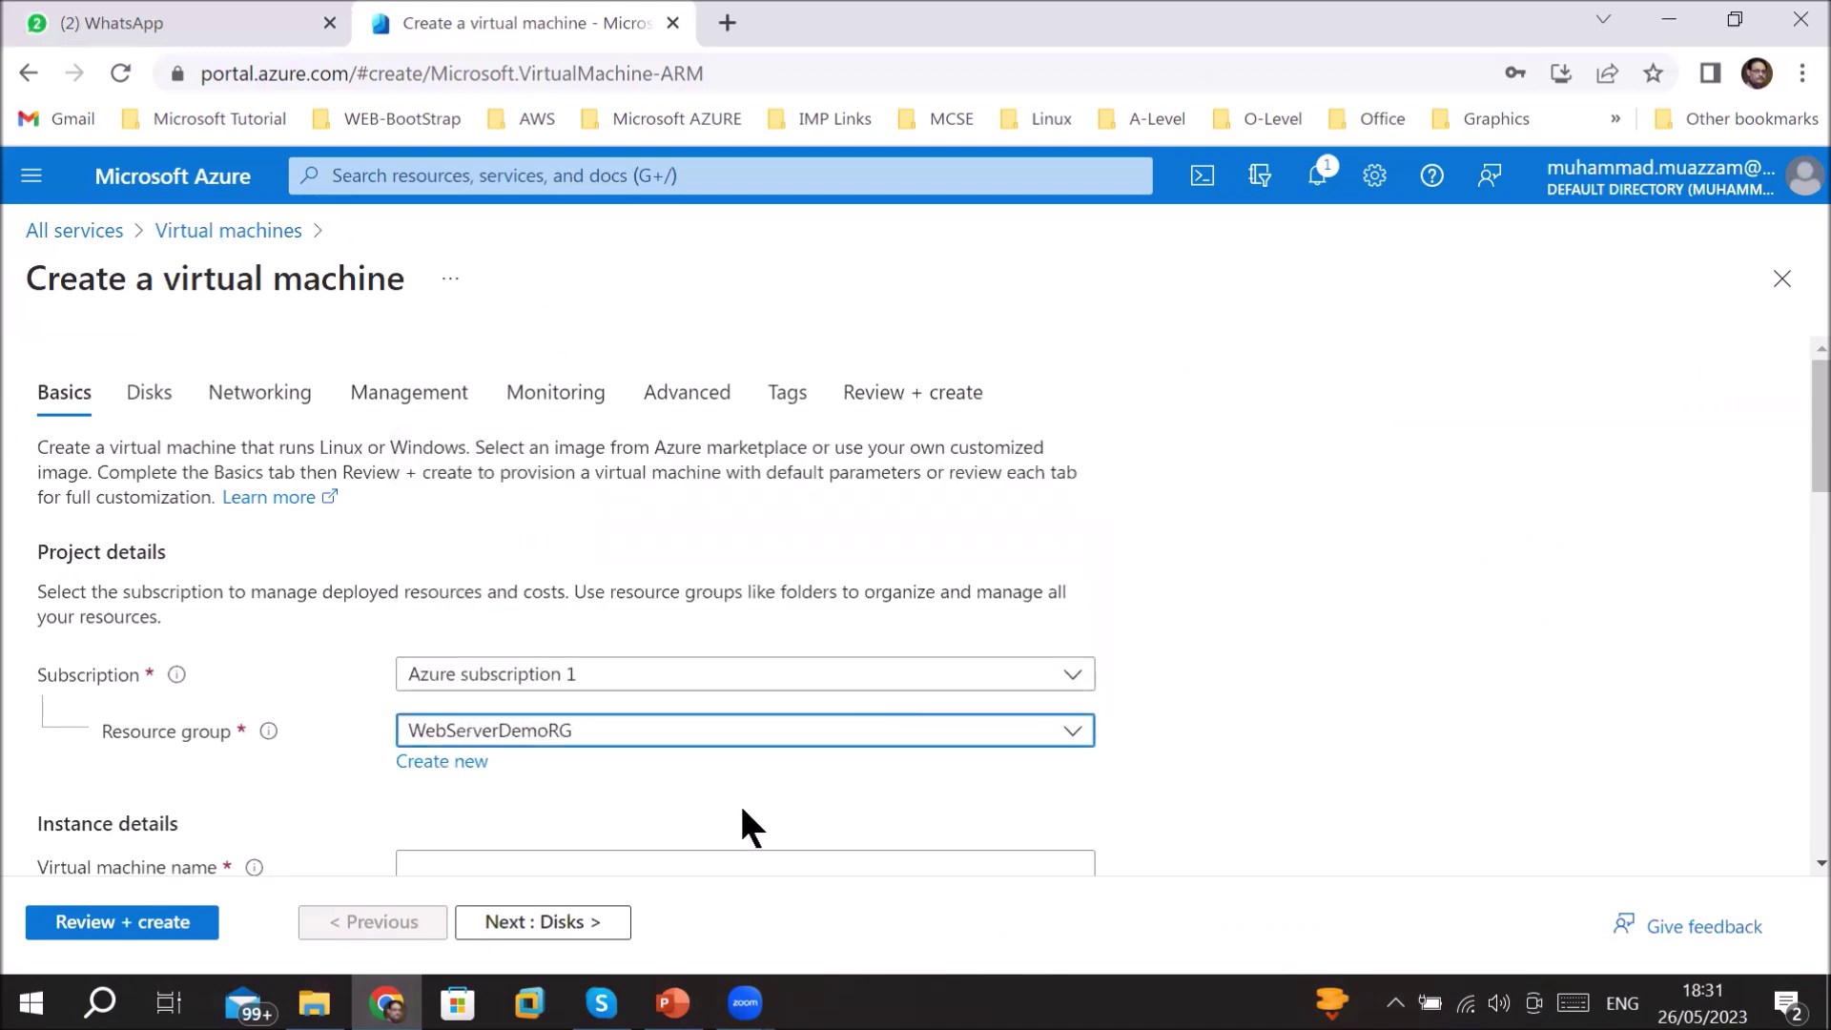
pyautogui.scroll(-2, 740, 803)
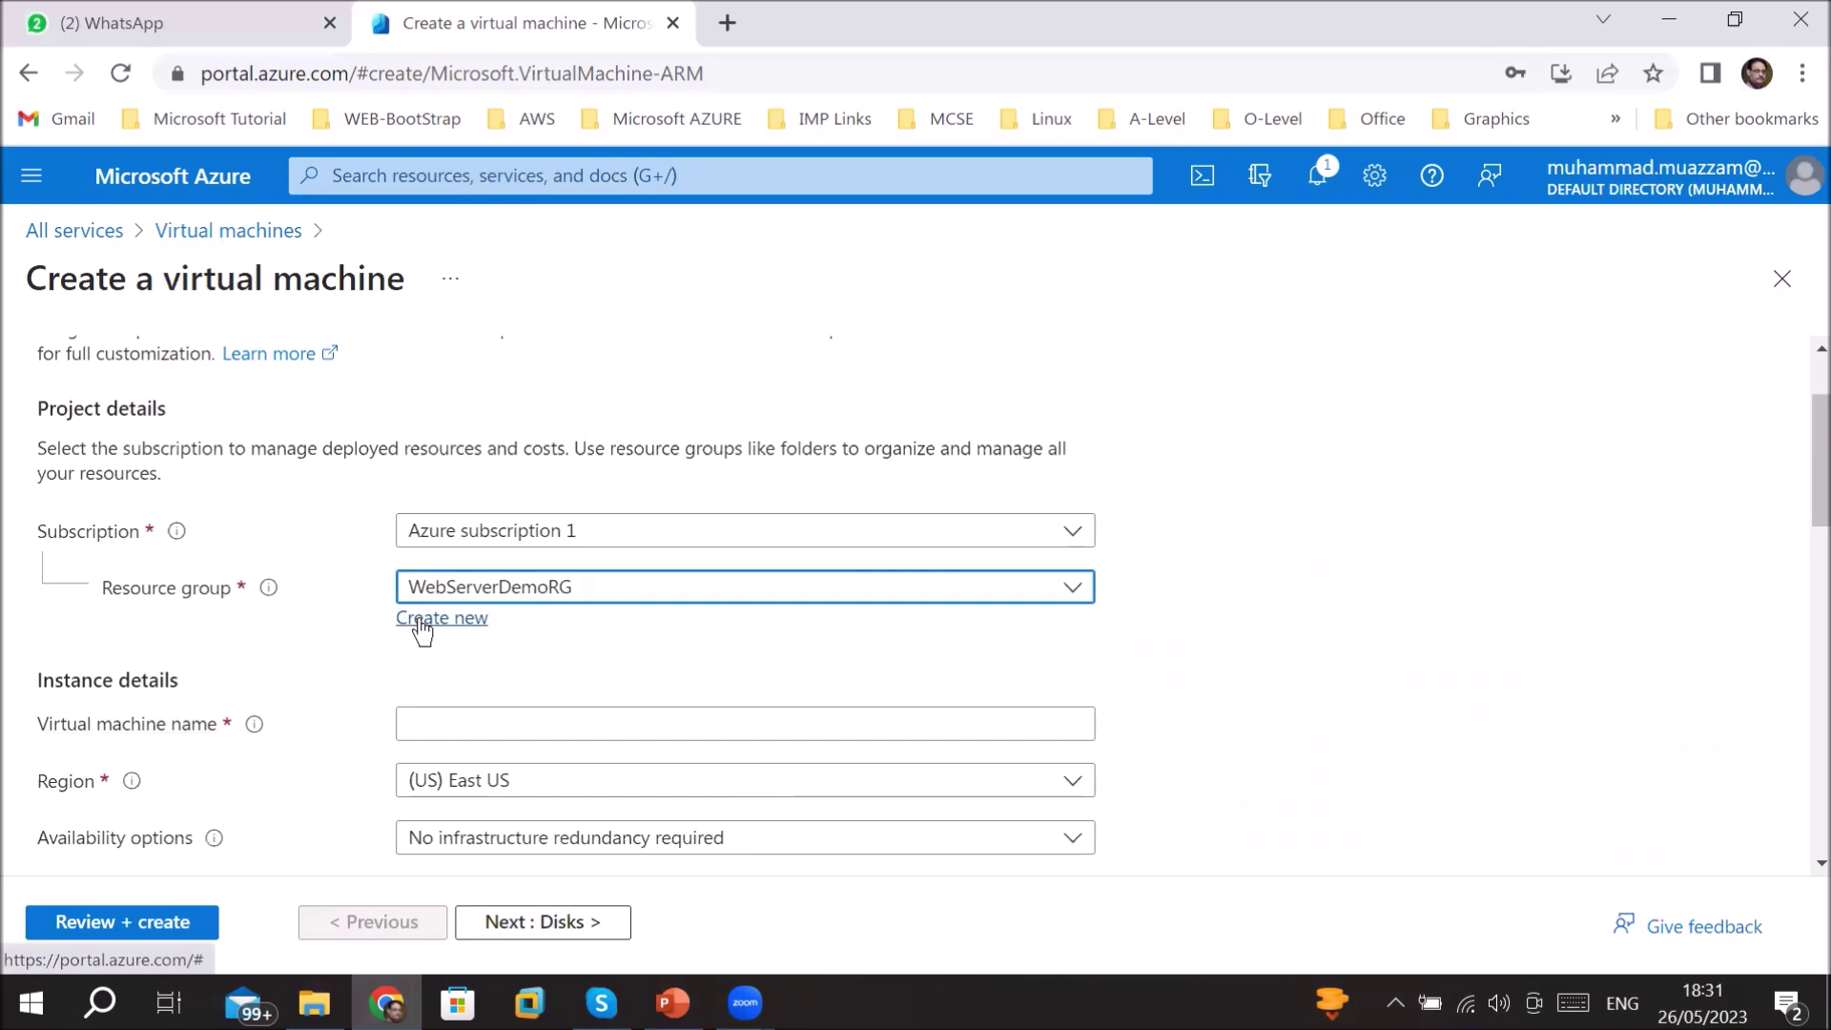
# - Name the virtual machine WebServerVM
pyautogui.click(524, 722)
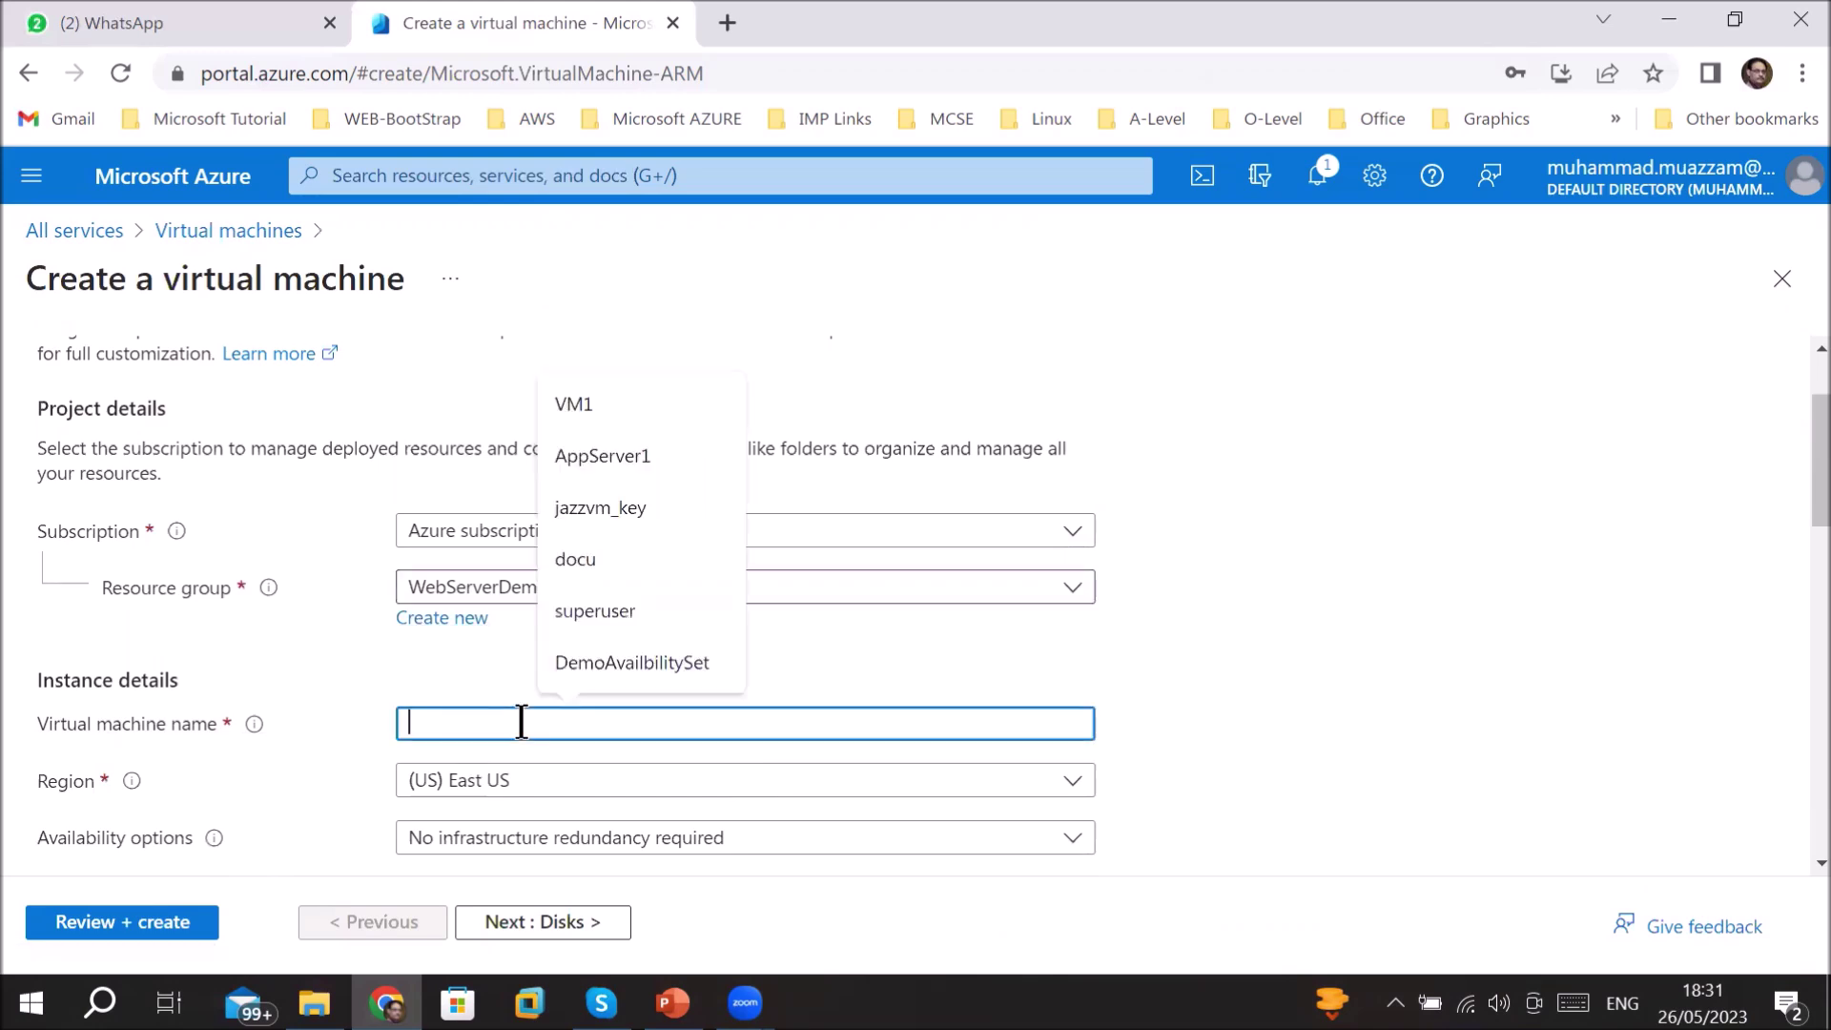
pyautogui.write('Web')
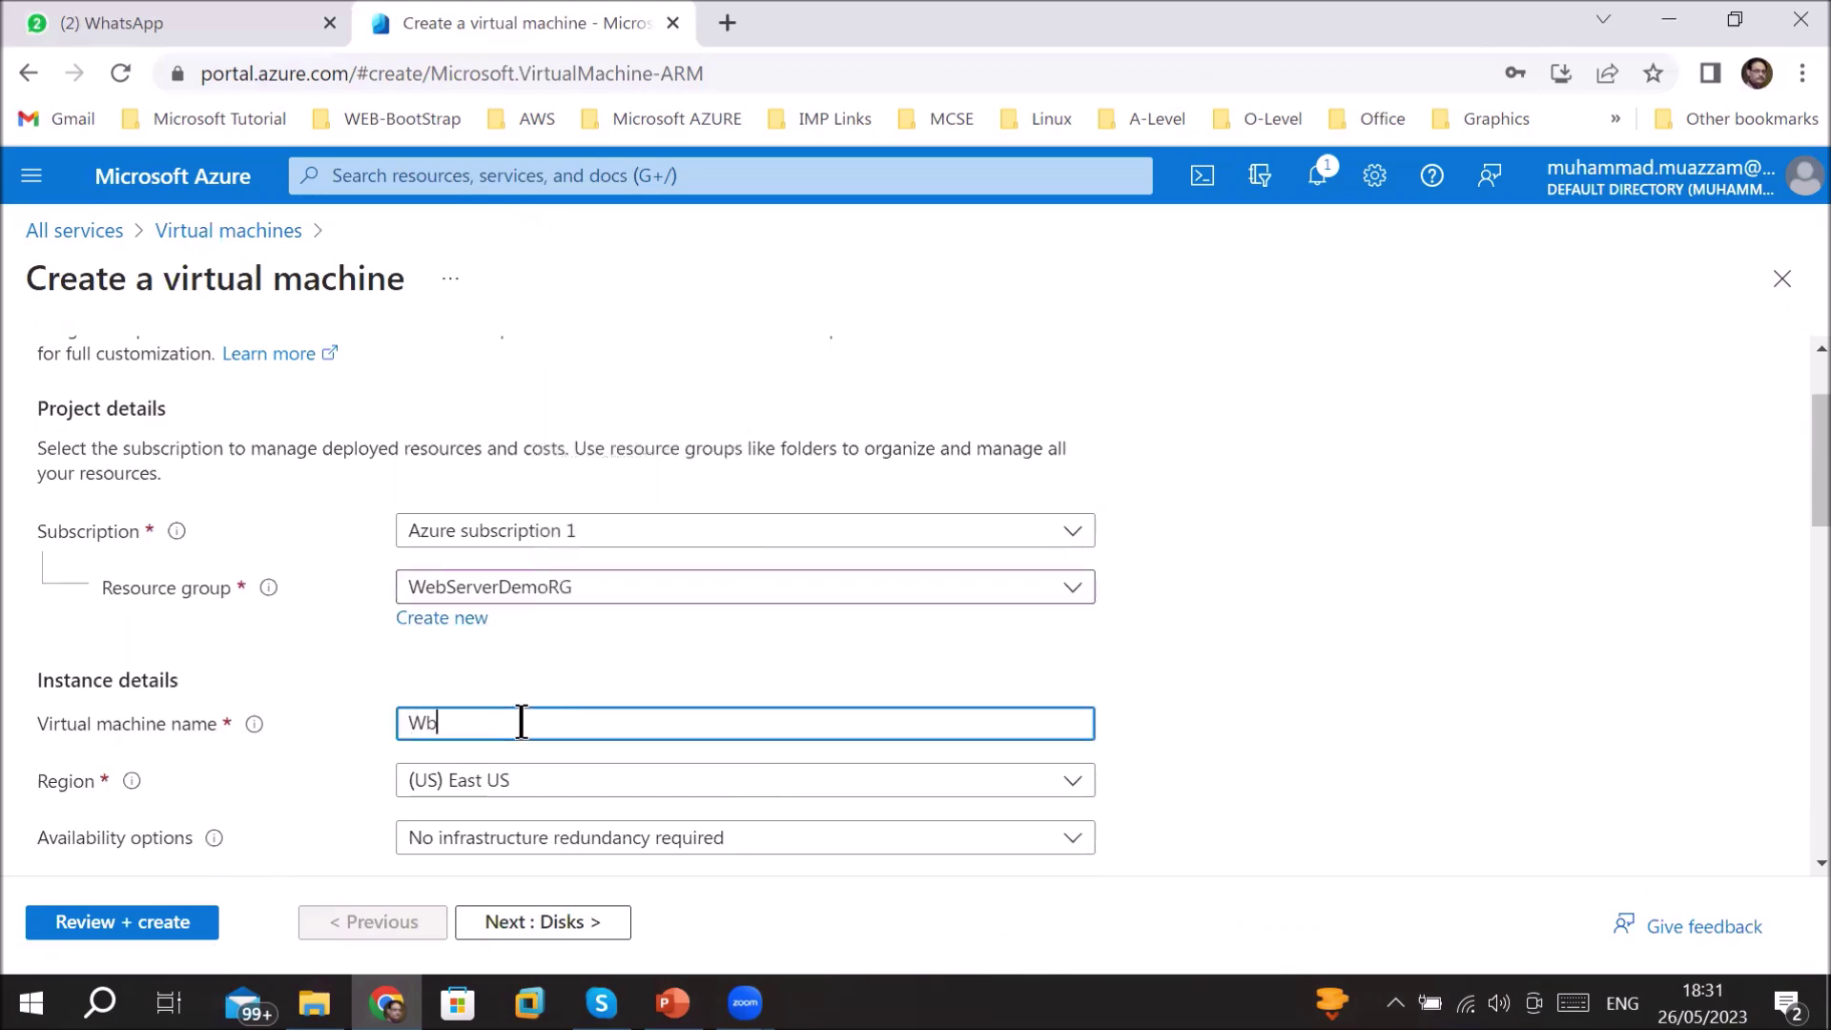
pyautogui.write('ServerVM')
pyautogui.moveTo(255, 730)
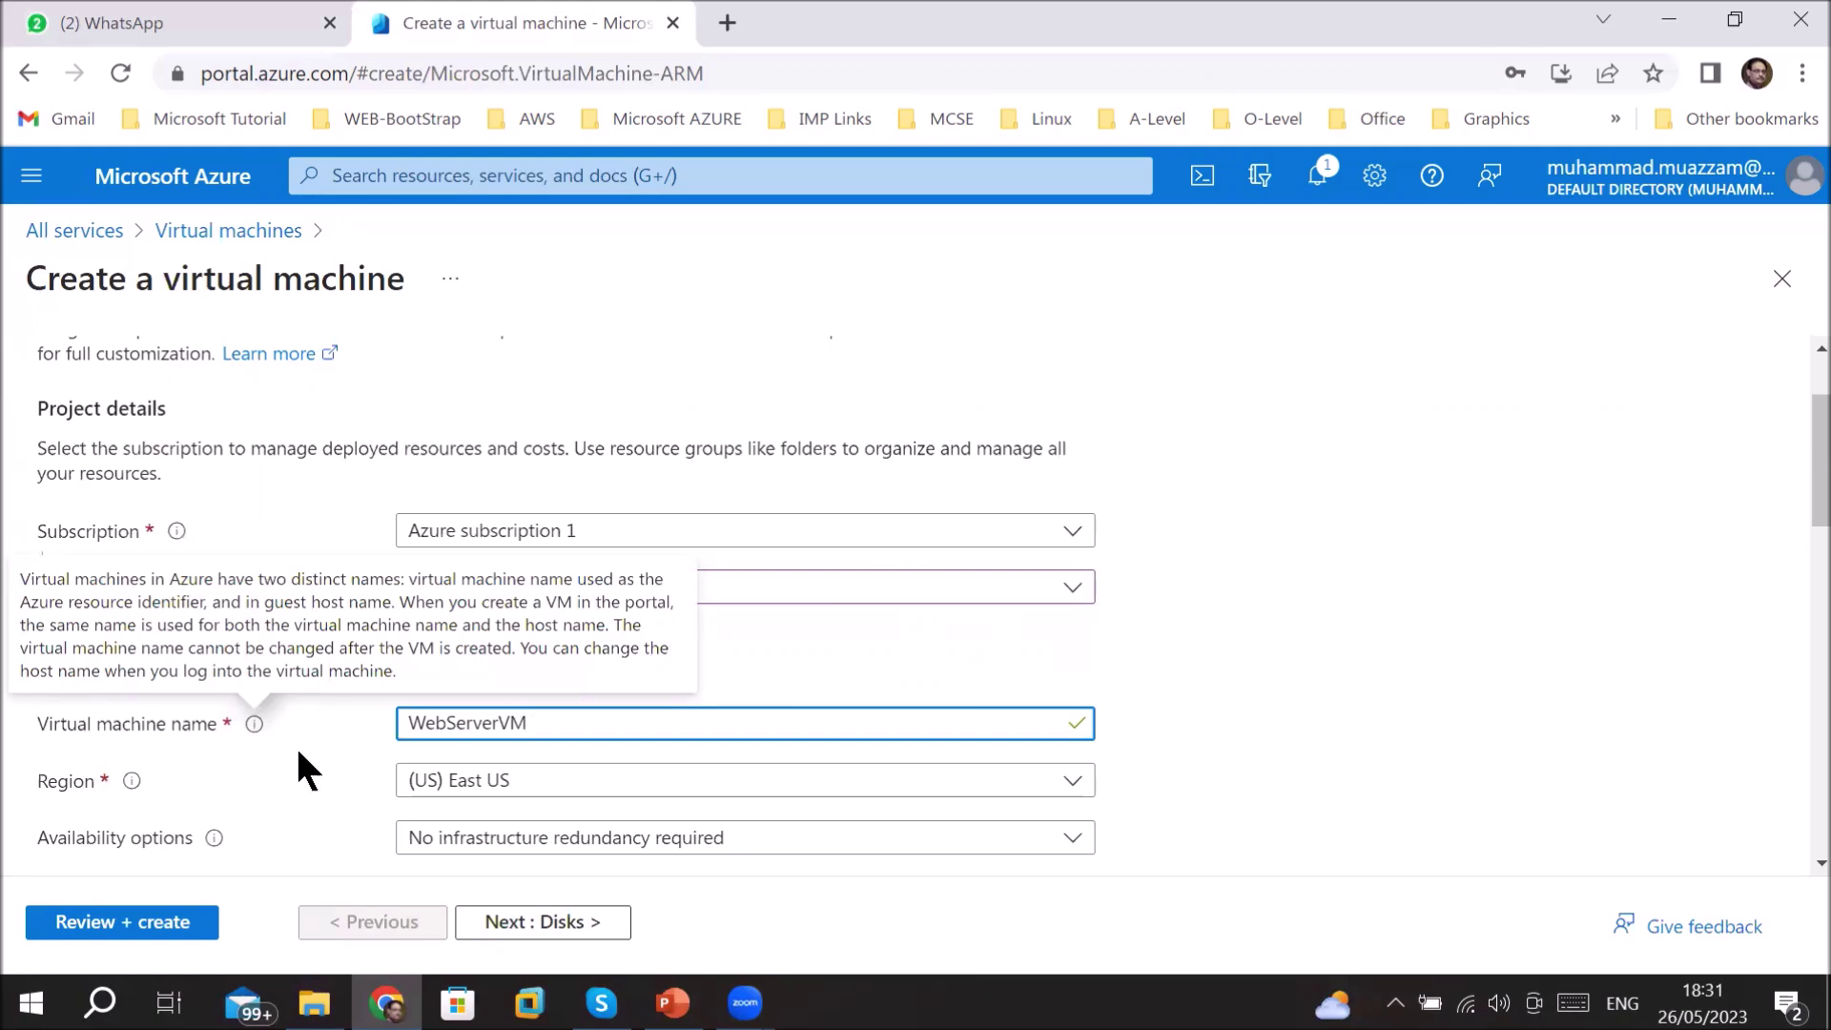
pyautogui.moveTo(213, 837)
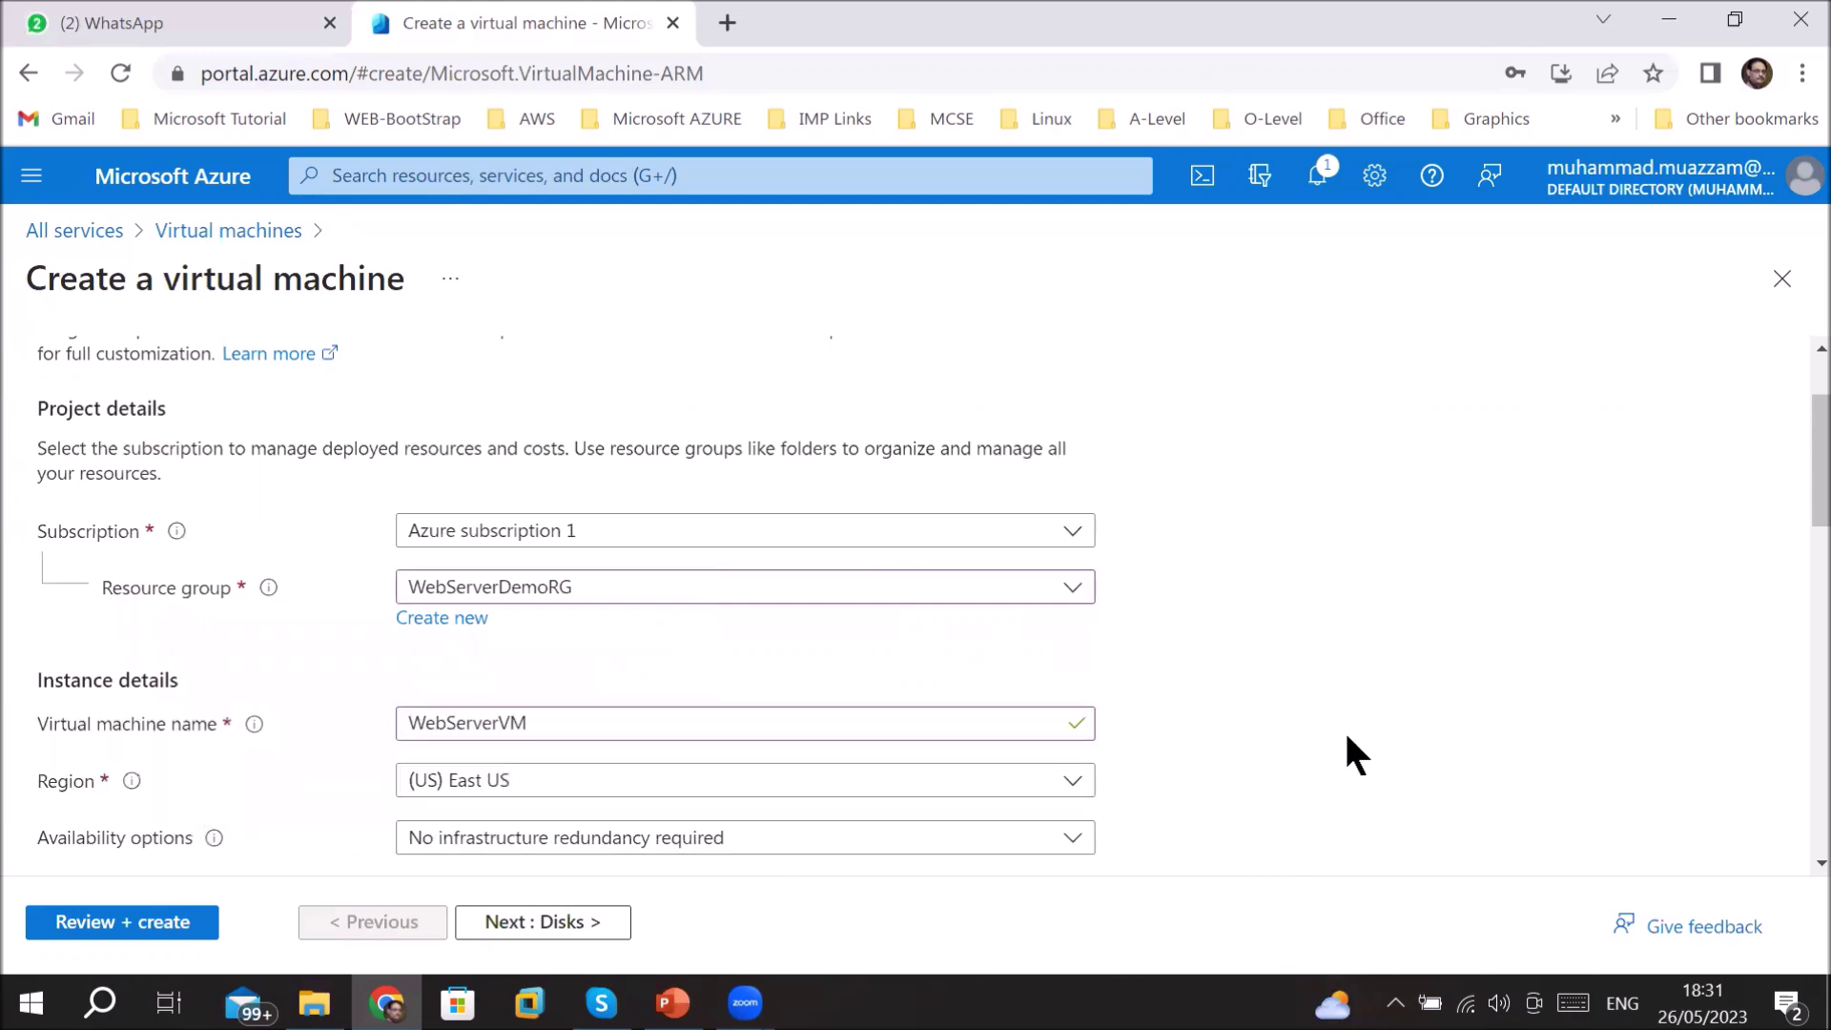
# - Replace the Ubuntu image with Windows Server 2016 Datacenter - x64 Gen2, keeping x64 architecture
pyautogui.scroll(-5, 1345, 737)
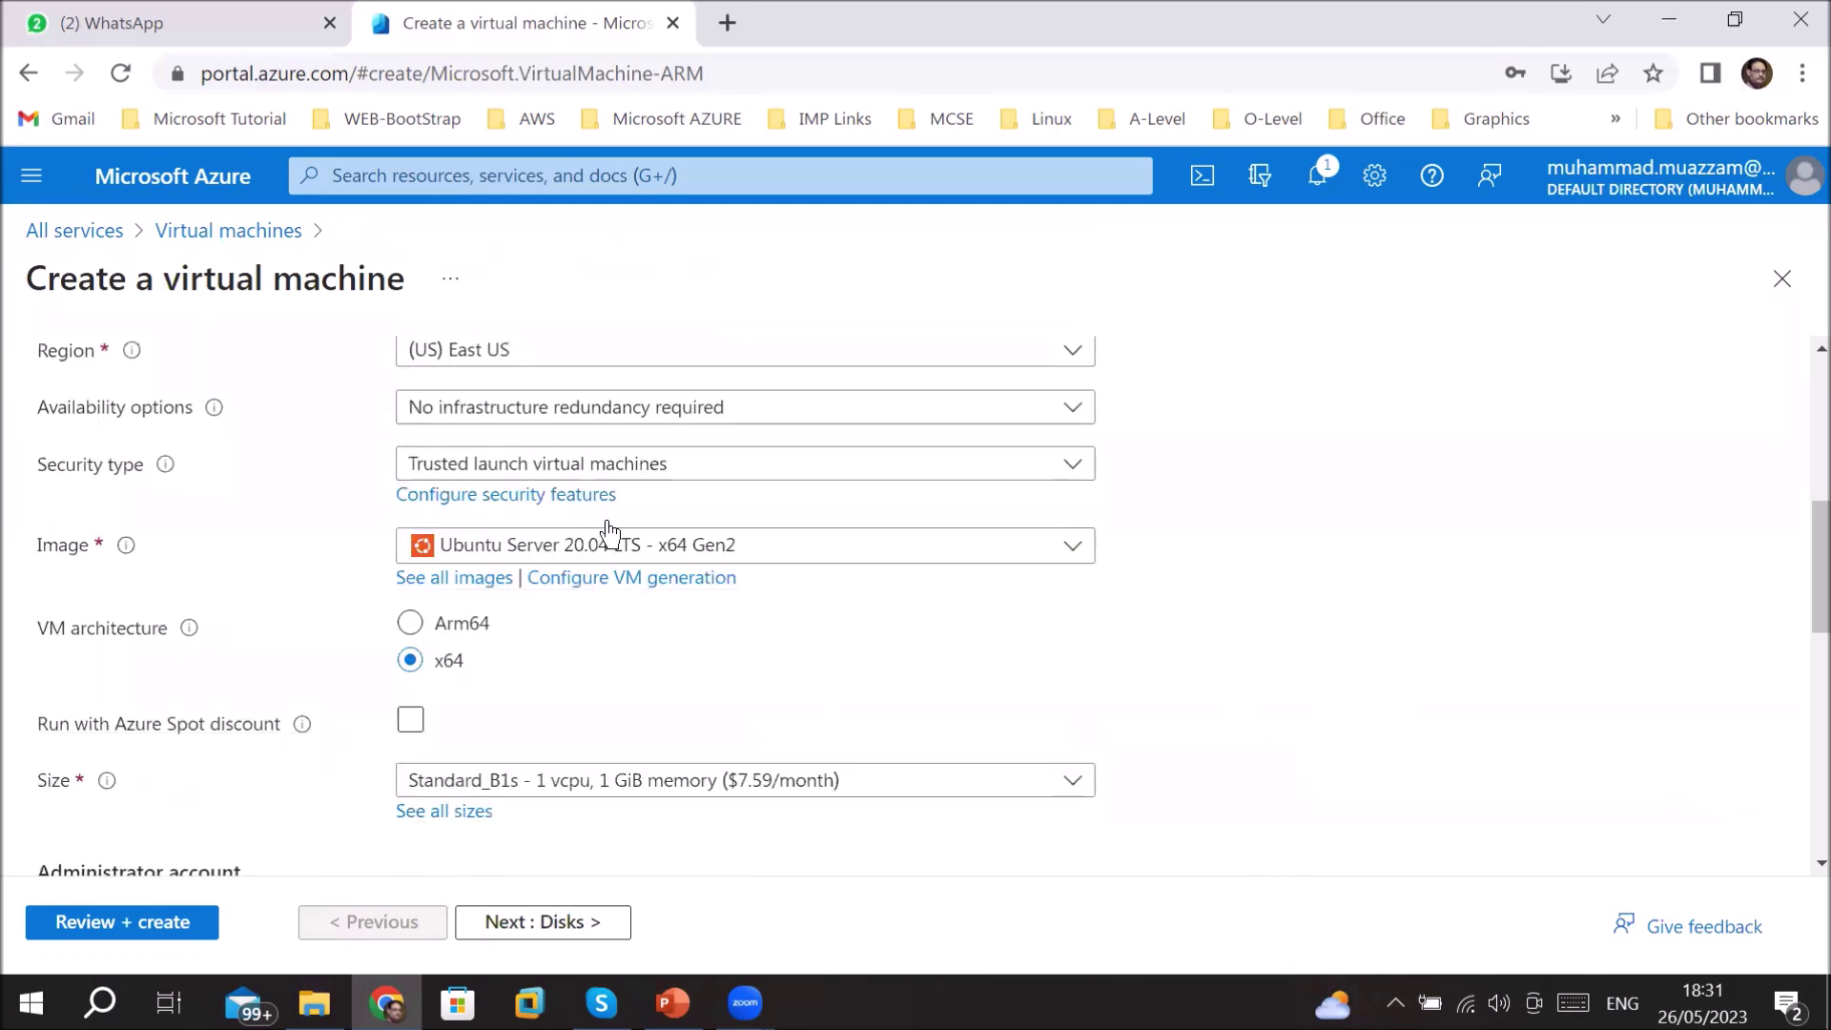
pyautogui.click(927, 542)
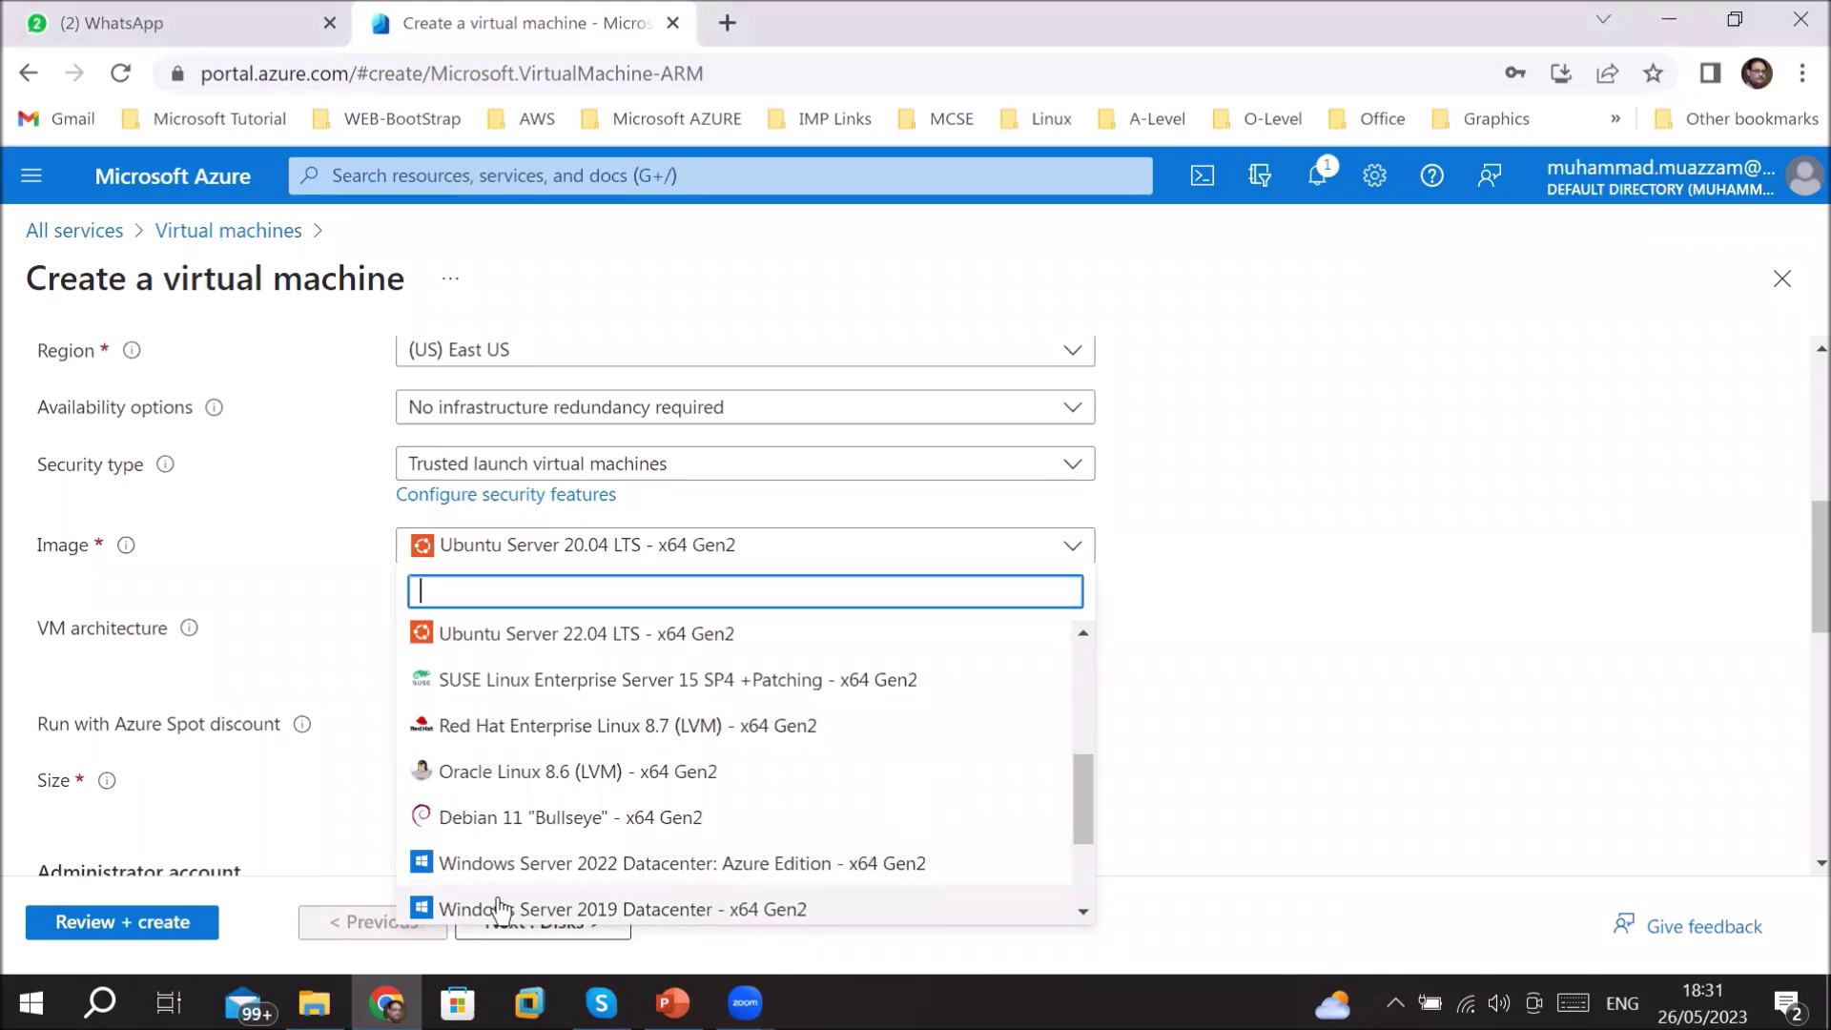
pyautogui.click(1083, 911)
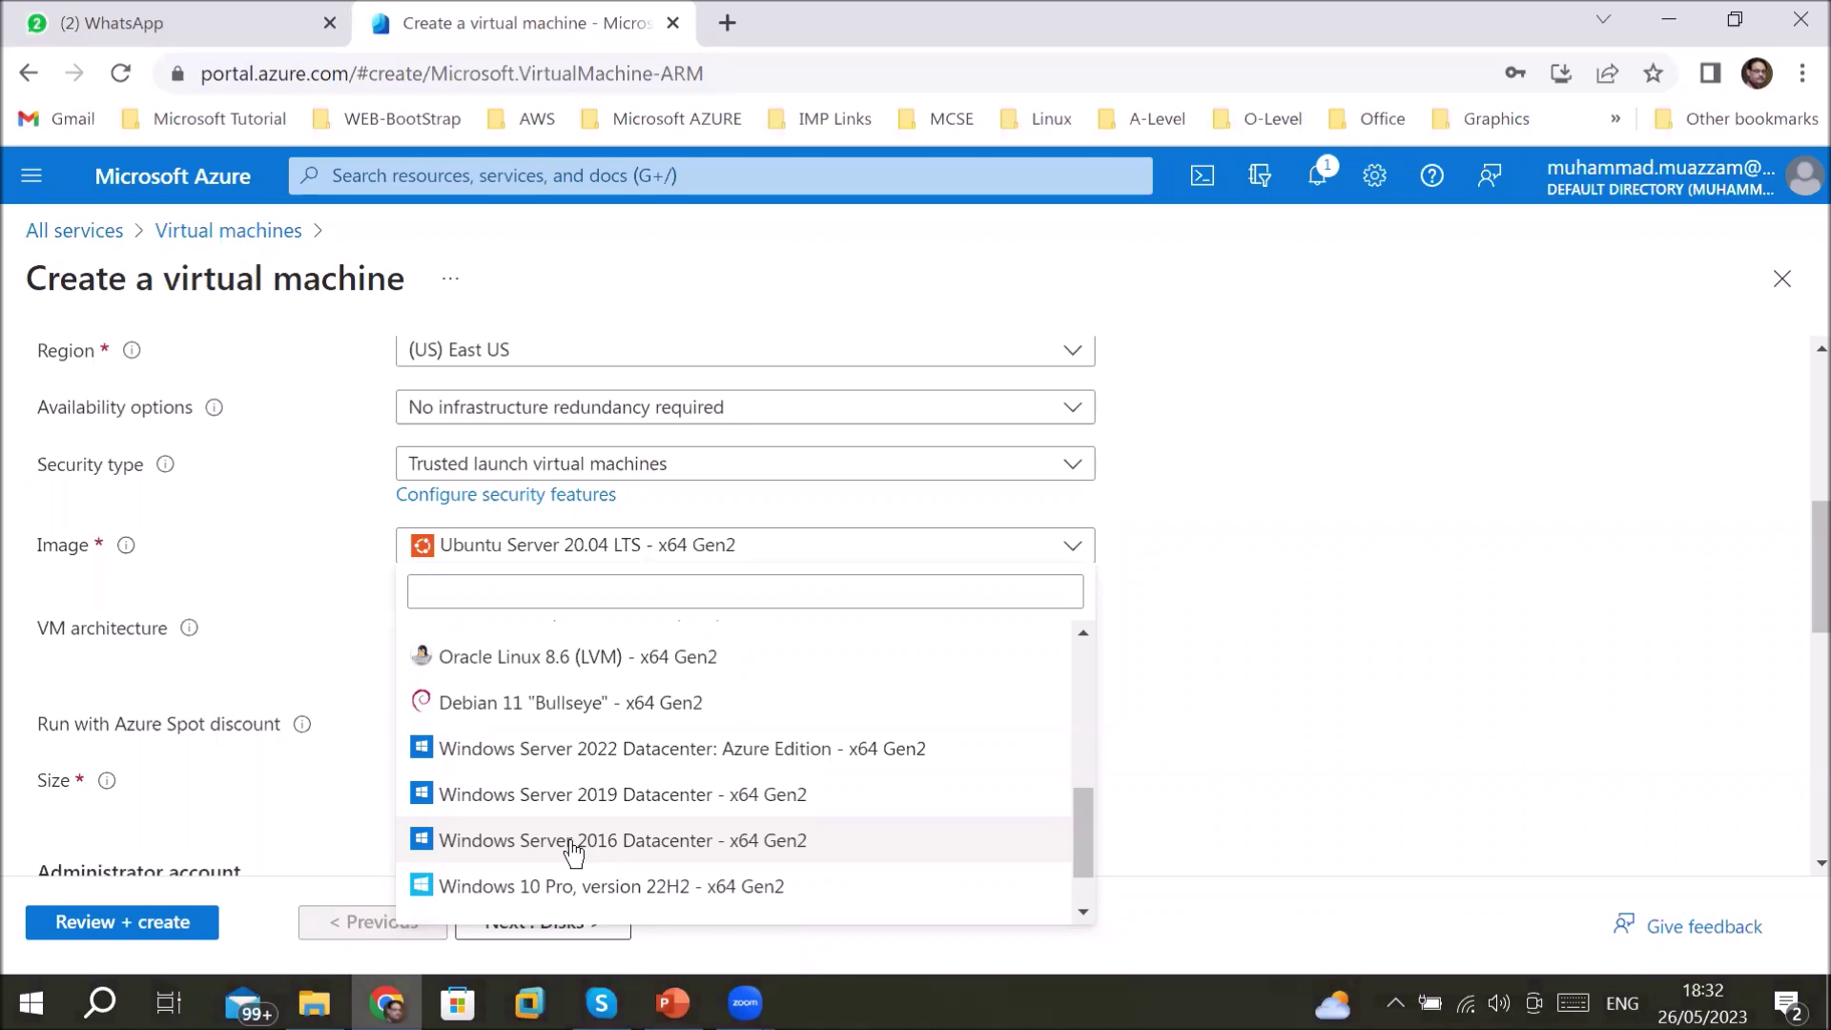
pyautogui.click(574, 842)
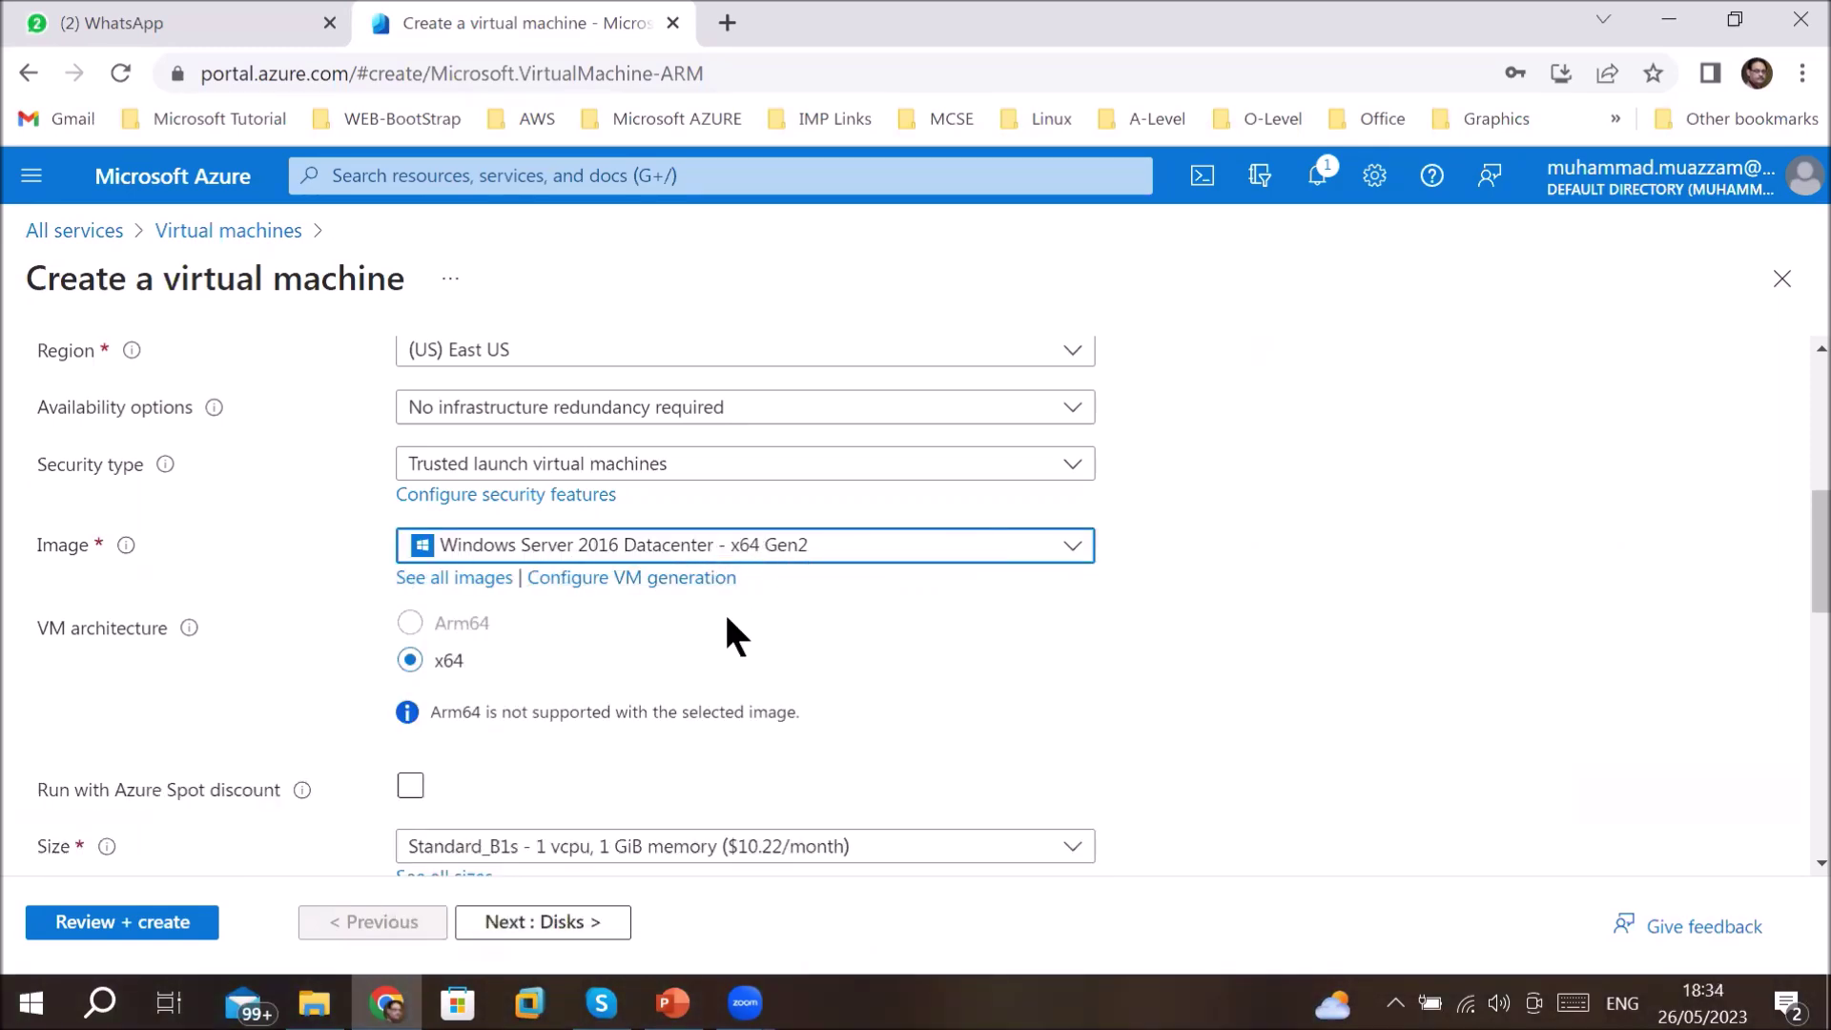
pyautogui.scroll(3, 878, 697)
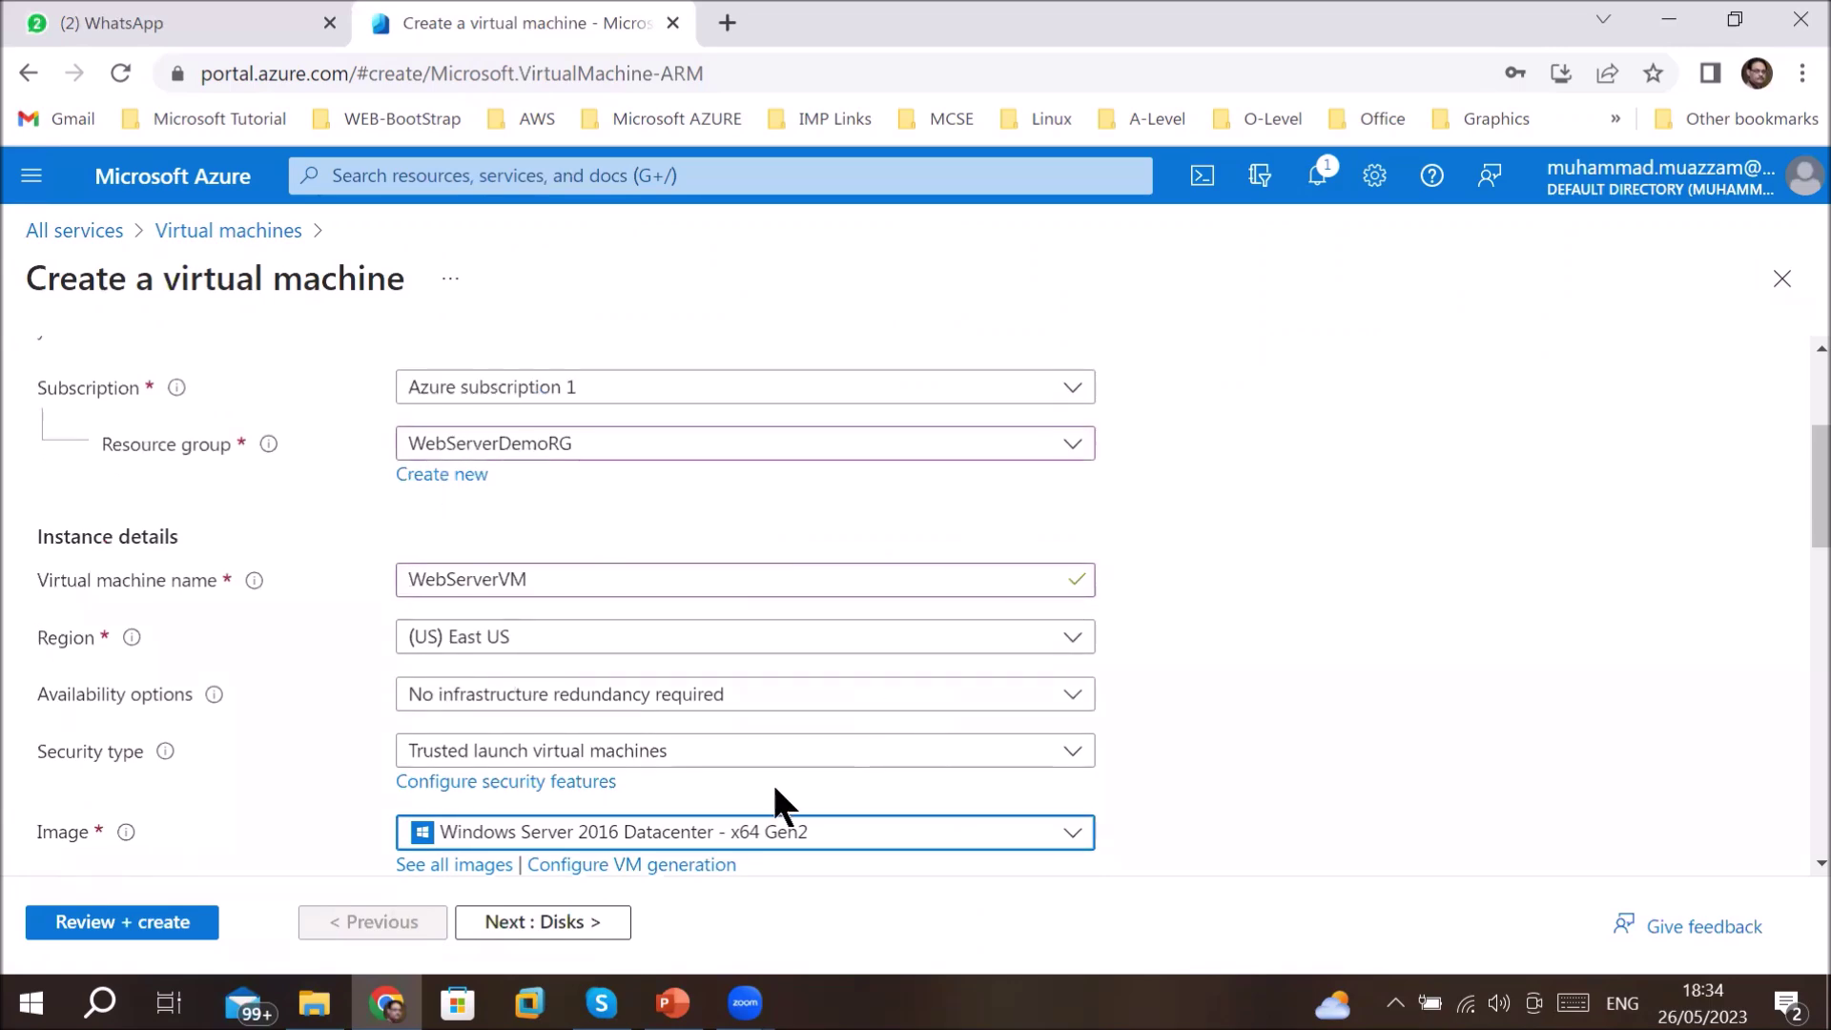
pyautogui.scroll(-2, 774, 803)
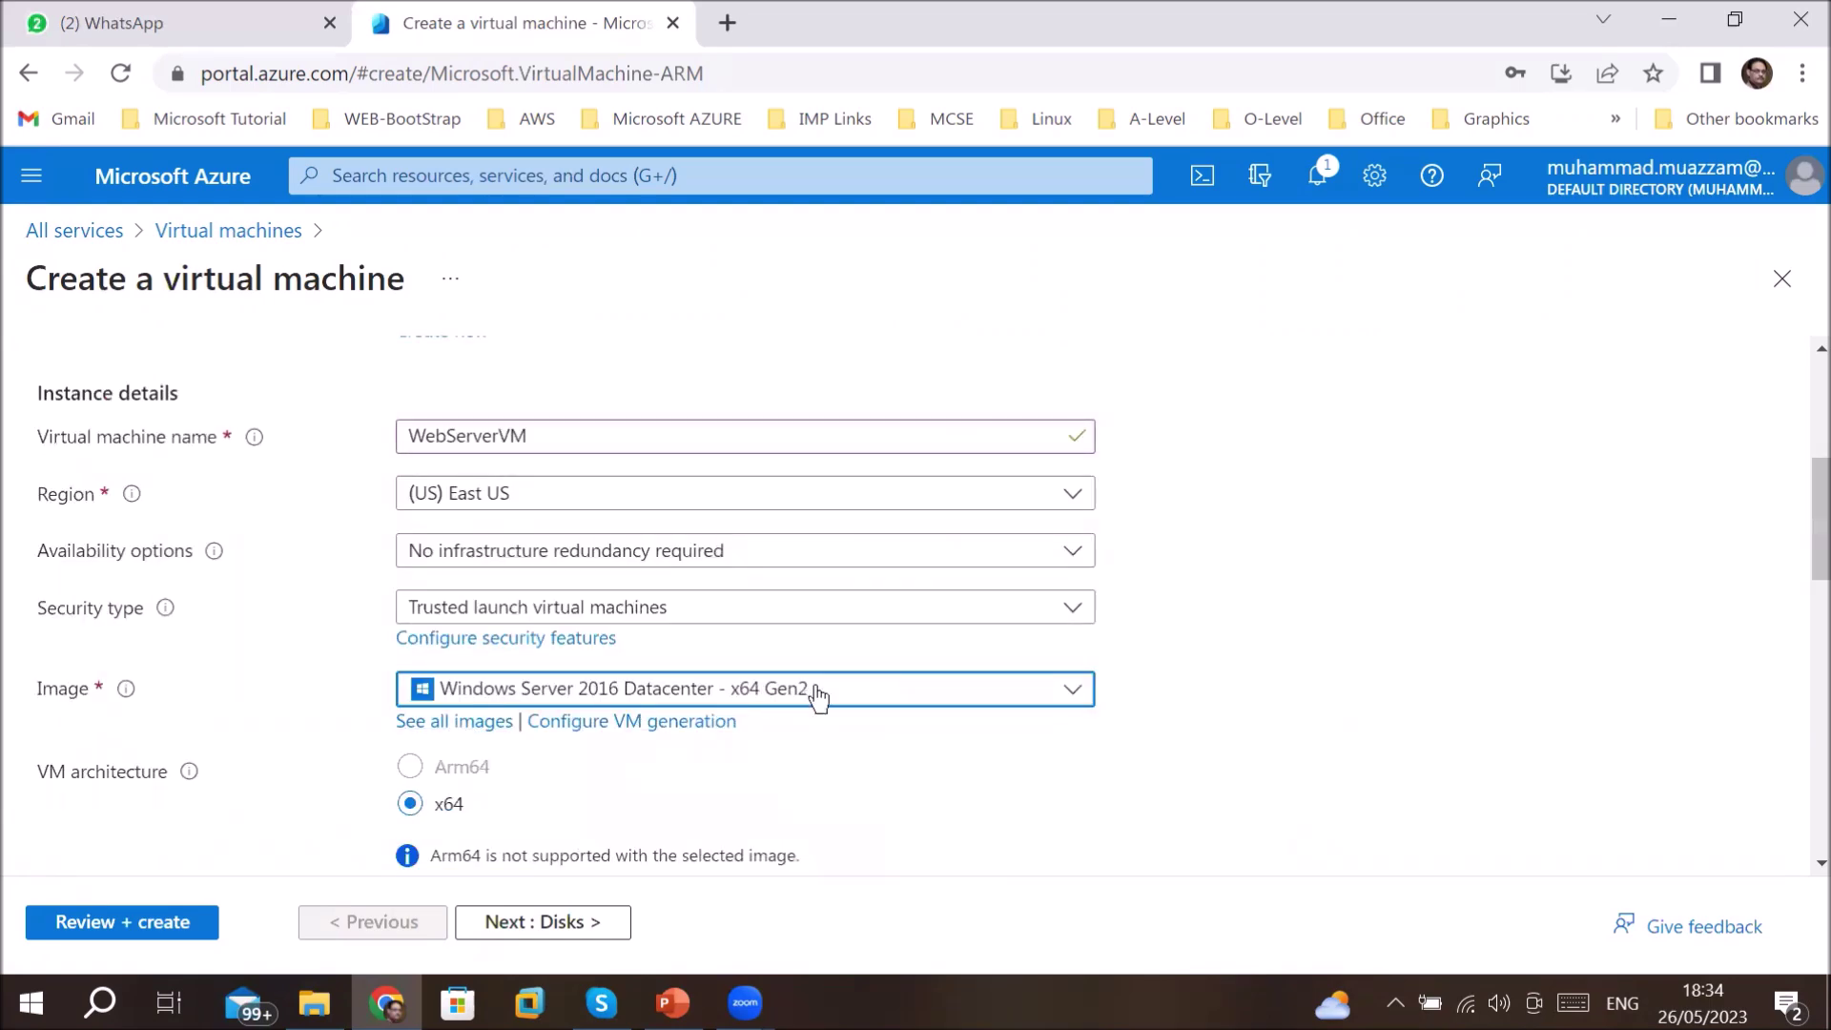
pyautogui.scroll(-4, 817, 696)
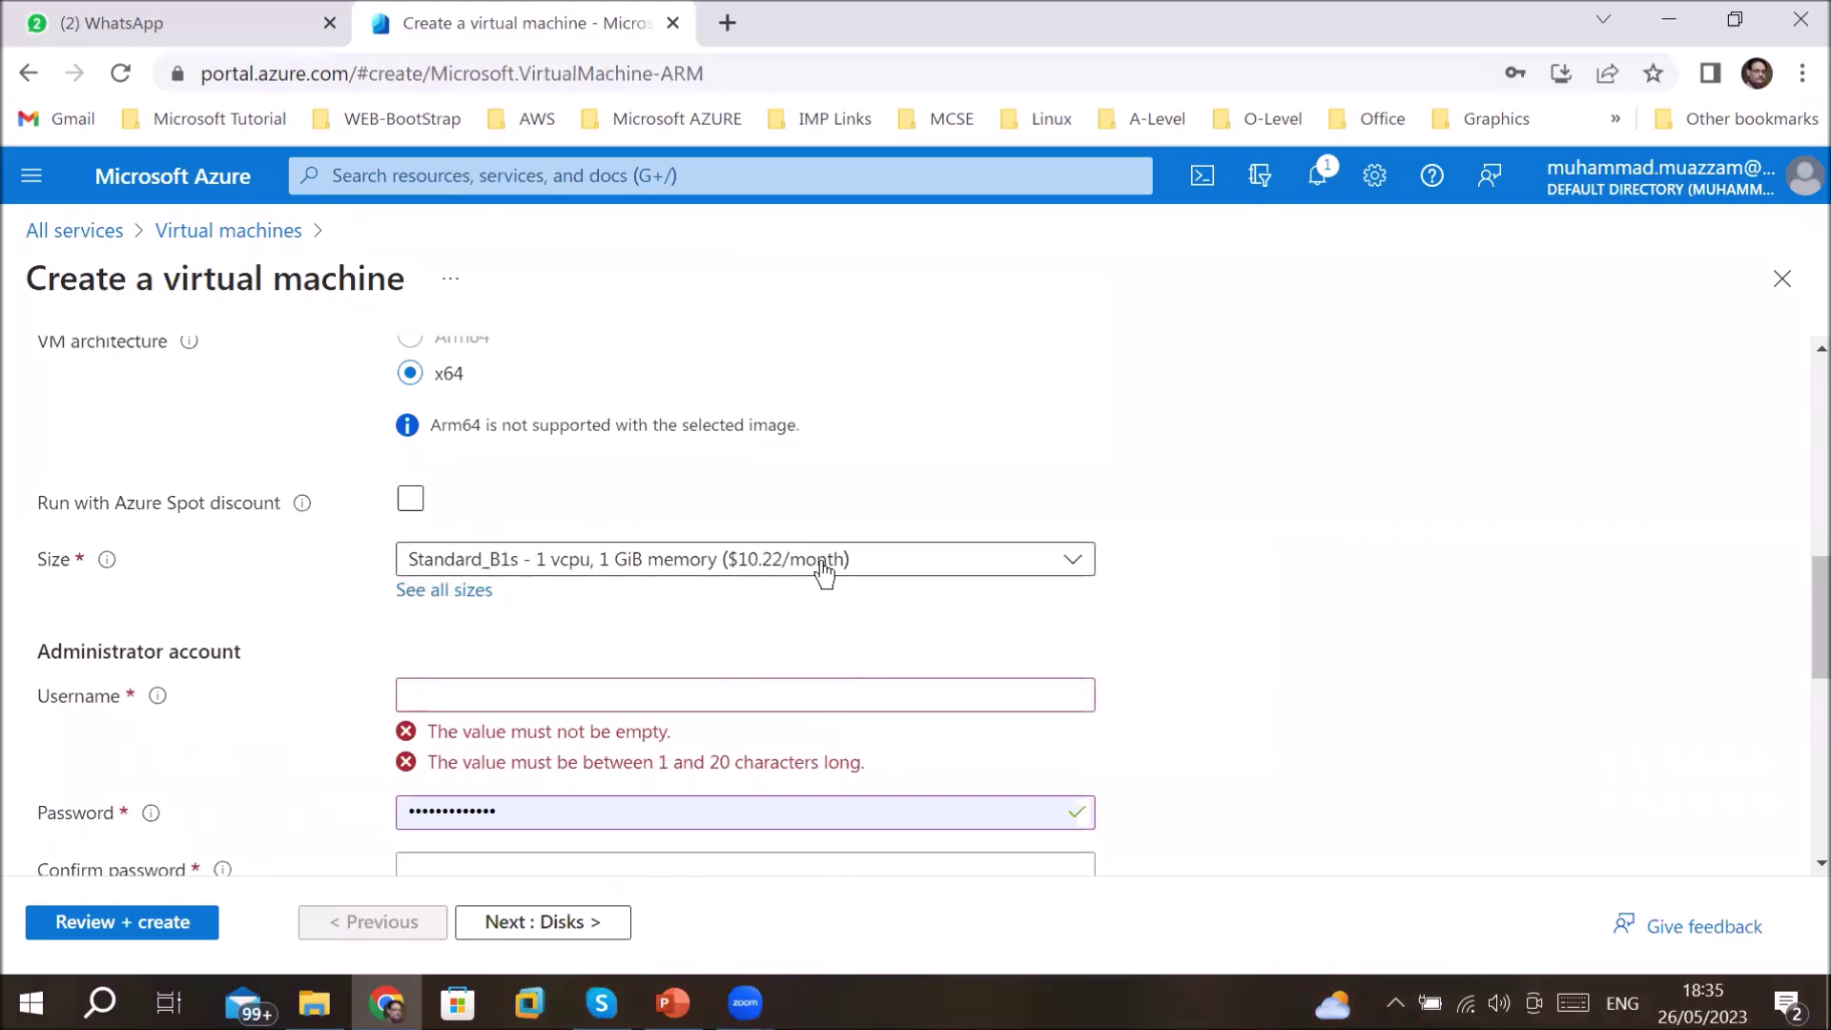
# - Pick Standard_DS1_v2 (1 vcpu, 3.5 GiB memory, $91.98/month) from the size list
pyautogui.click(944, 570)
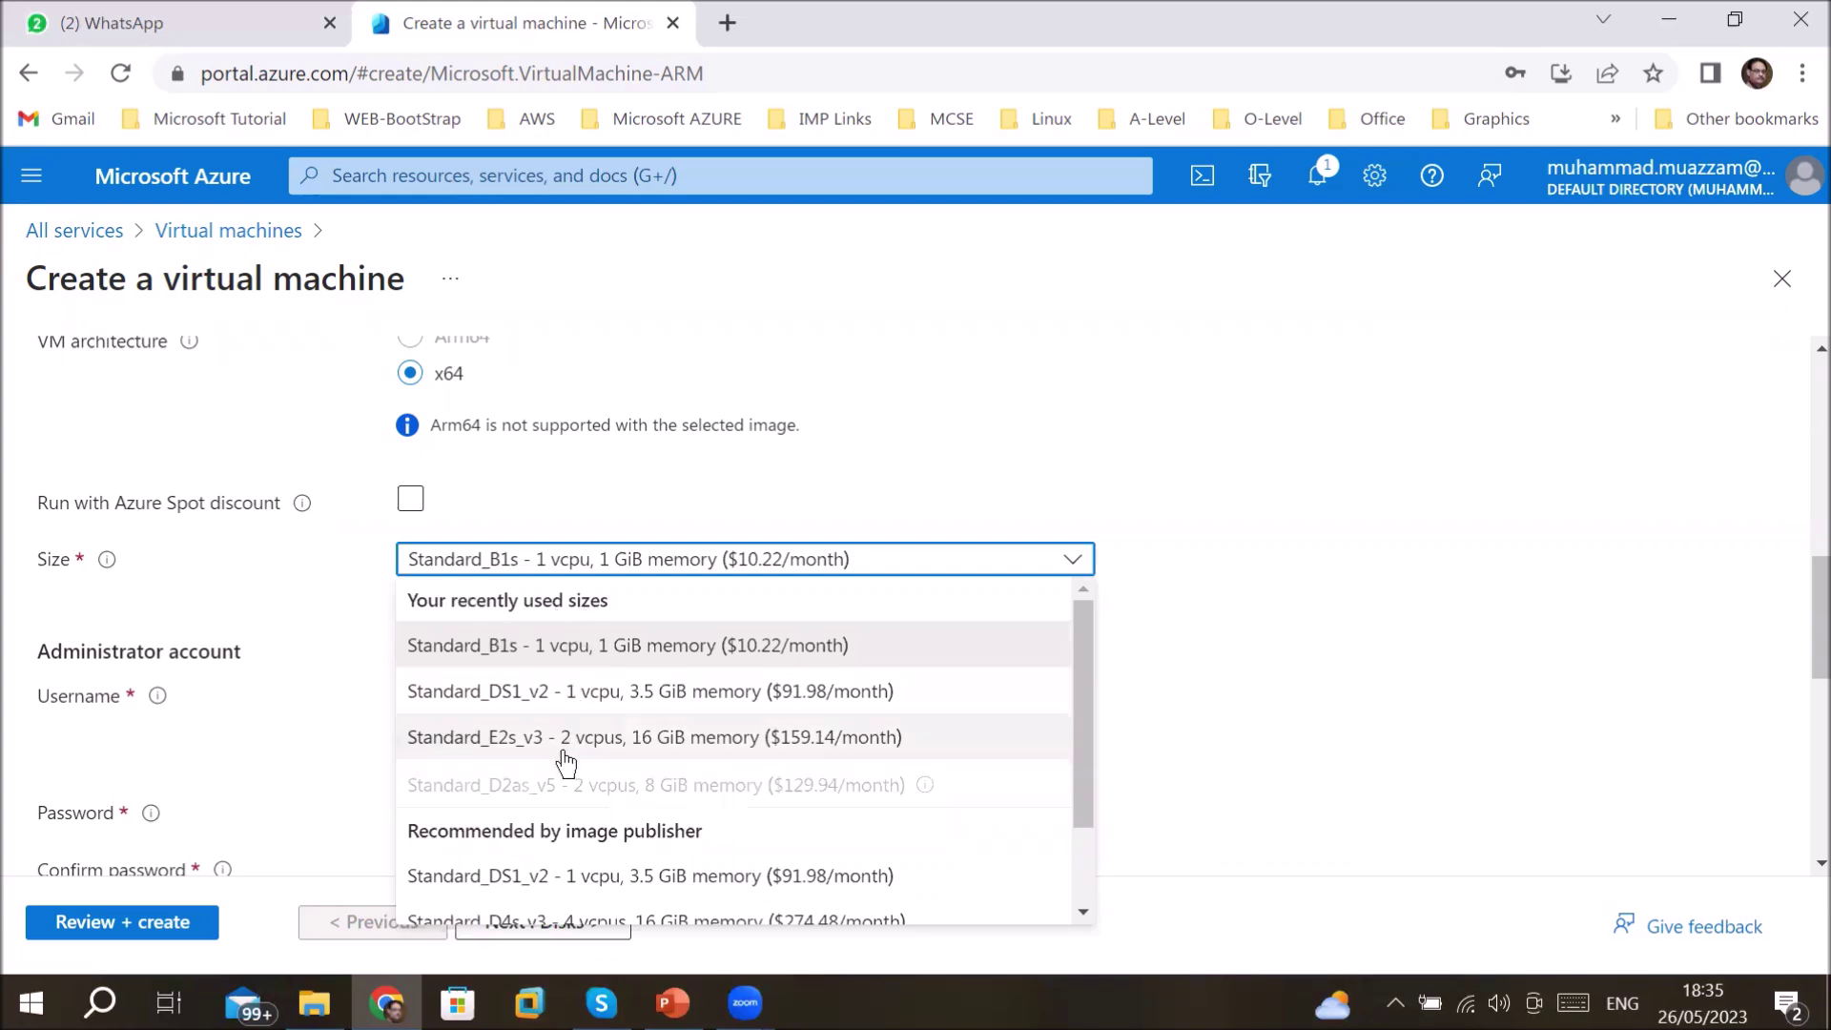
pyautogui.scroll(-2, 569, 752)
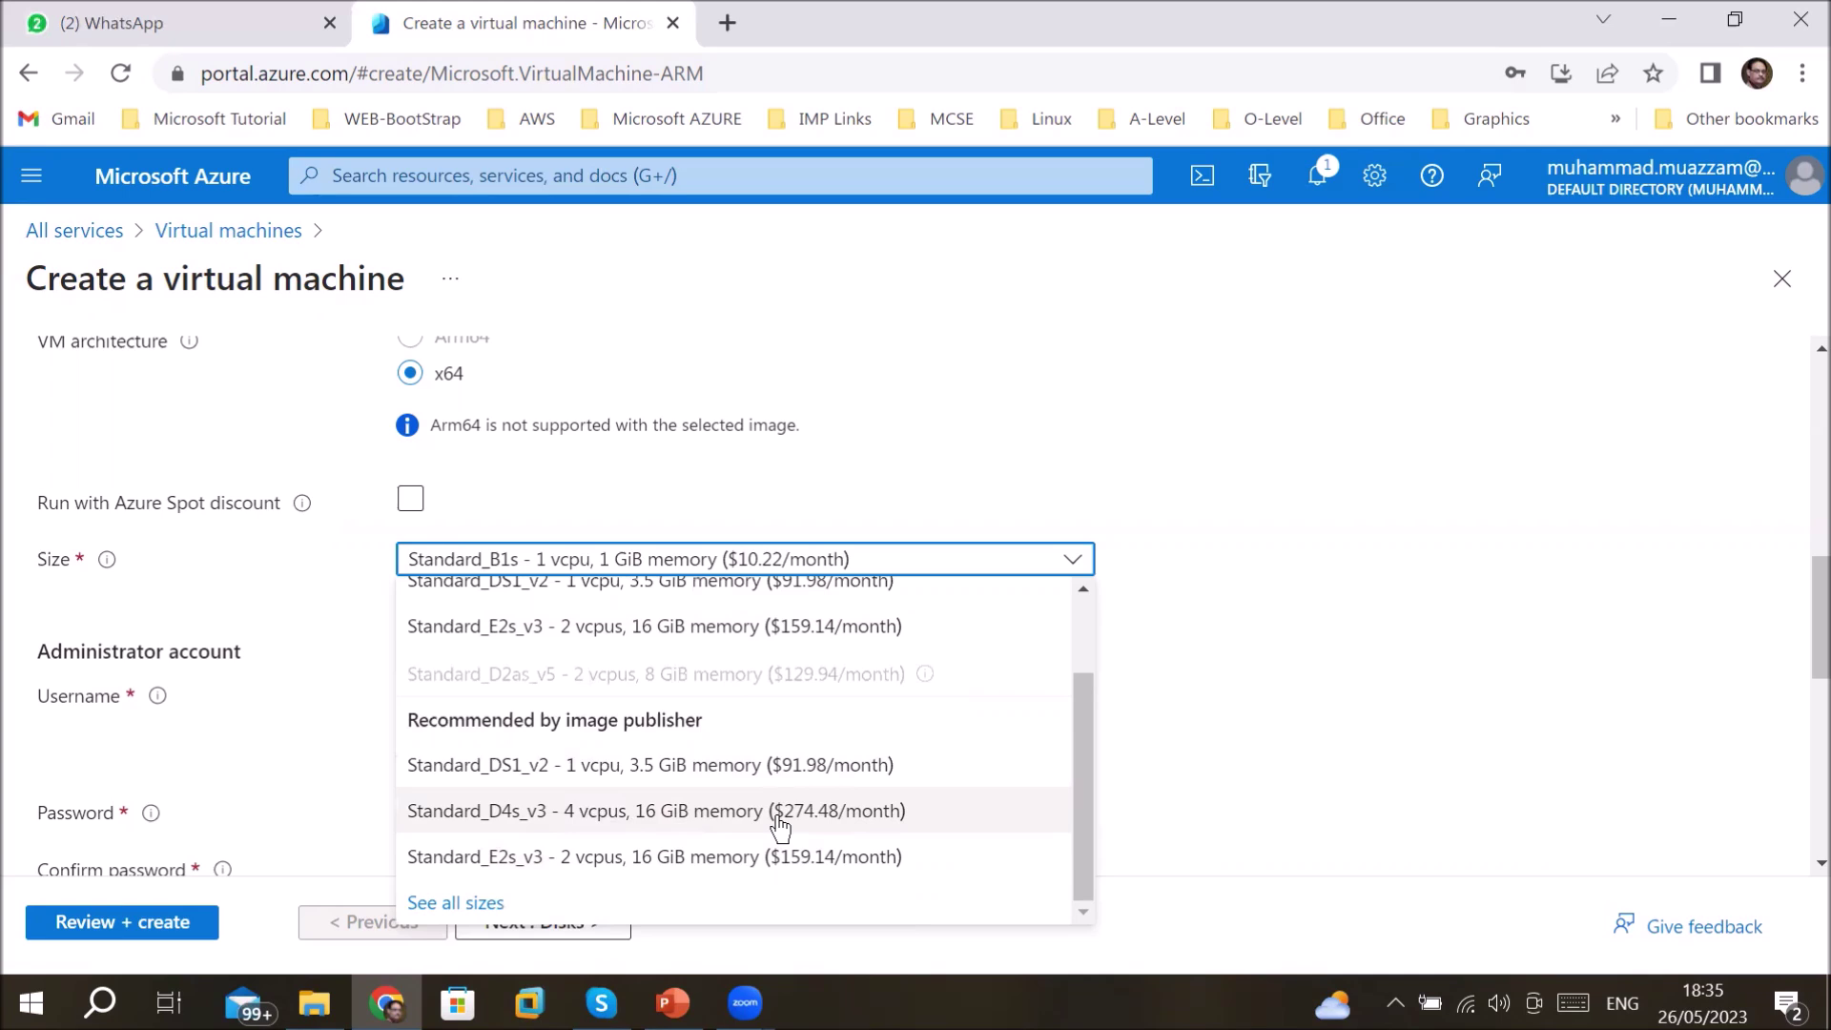
pyautogui.scroll(2, 646, 725)
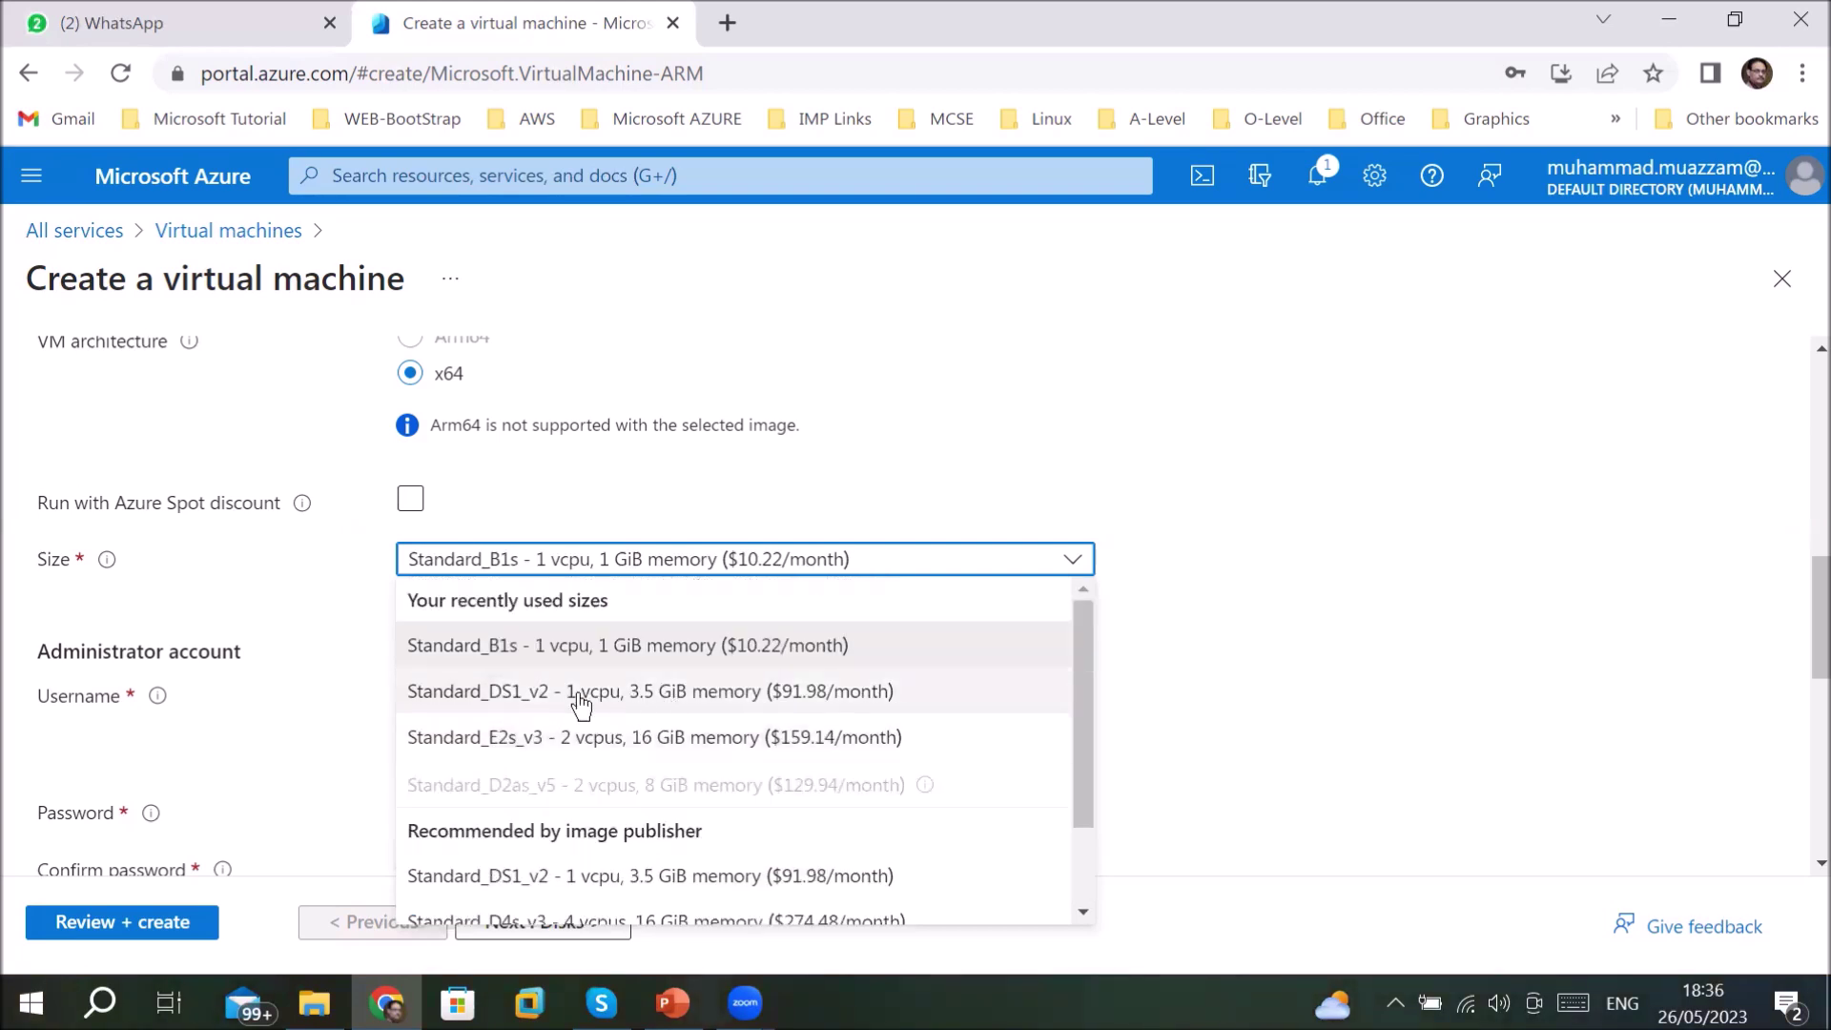
pyautogui.click(675, 701)
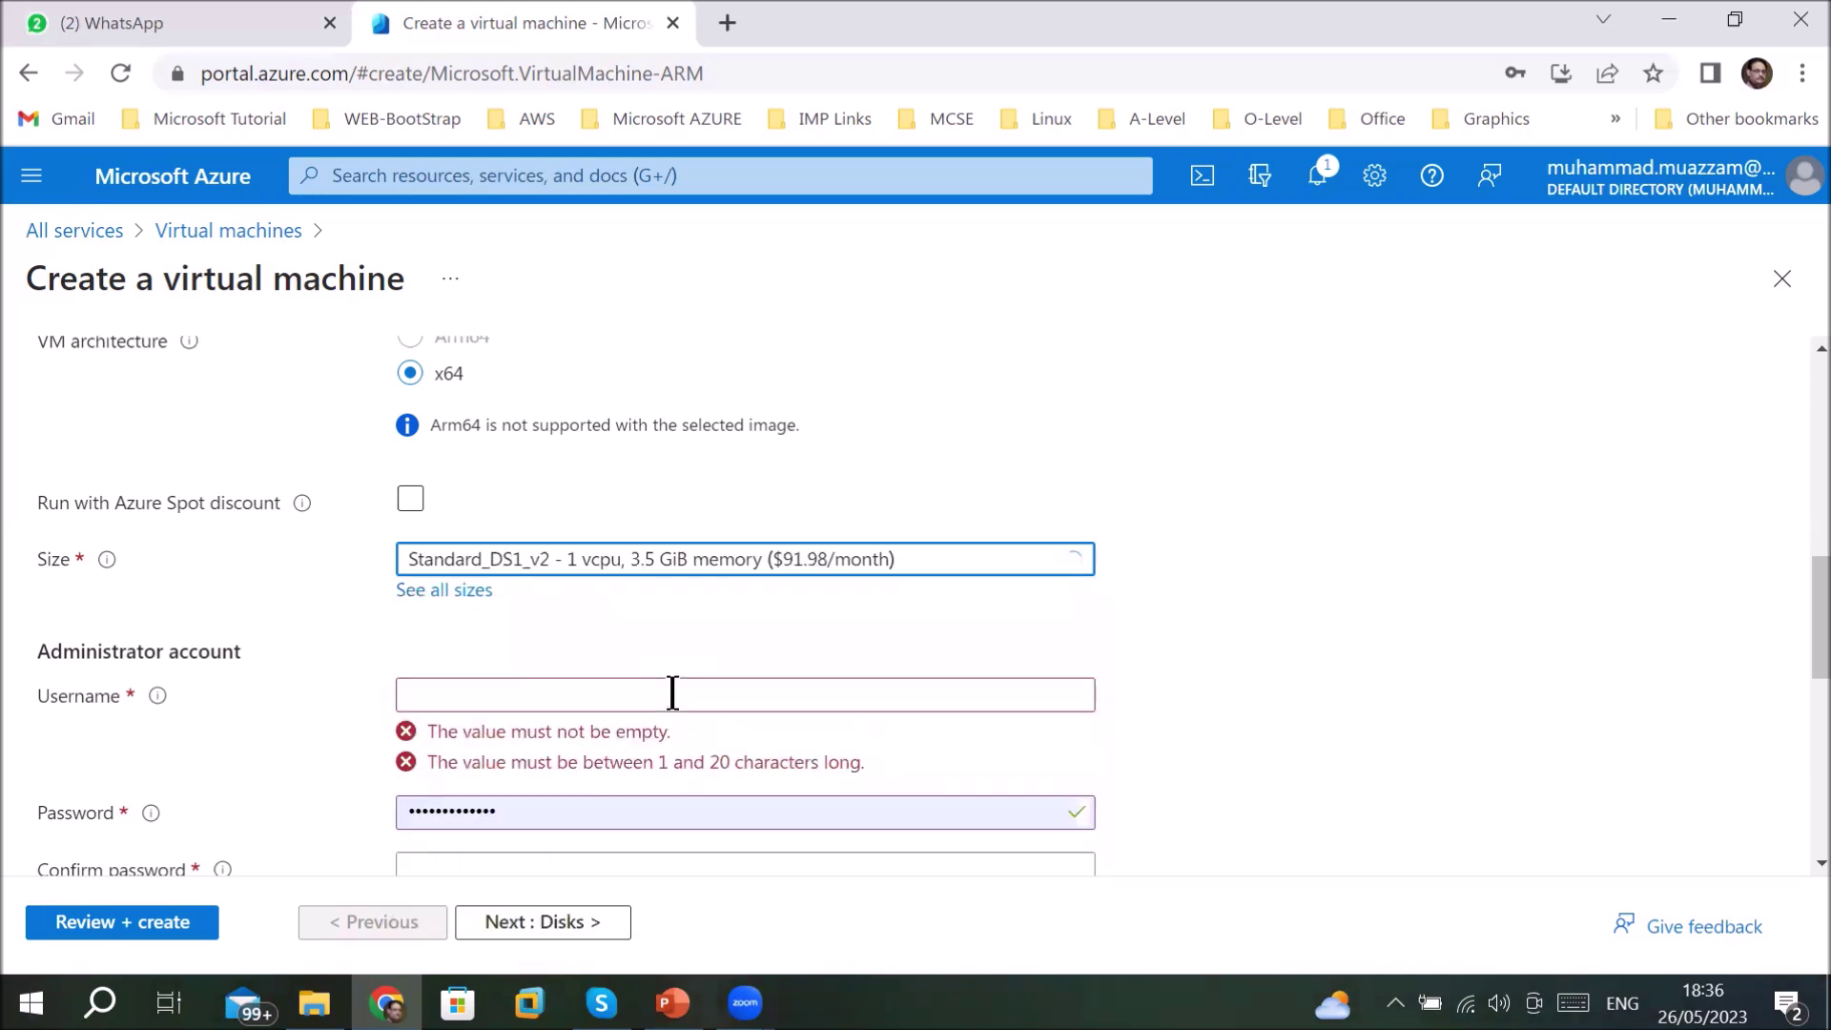
pyautogui.click(477, 686)
# - Enter the administrator username, the password and its confirmation
pyautogui.write('super')
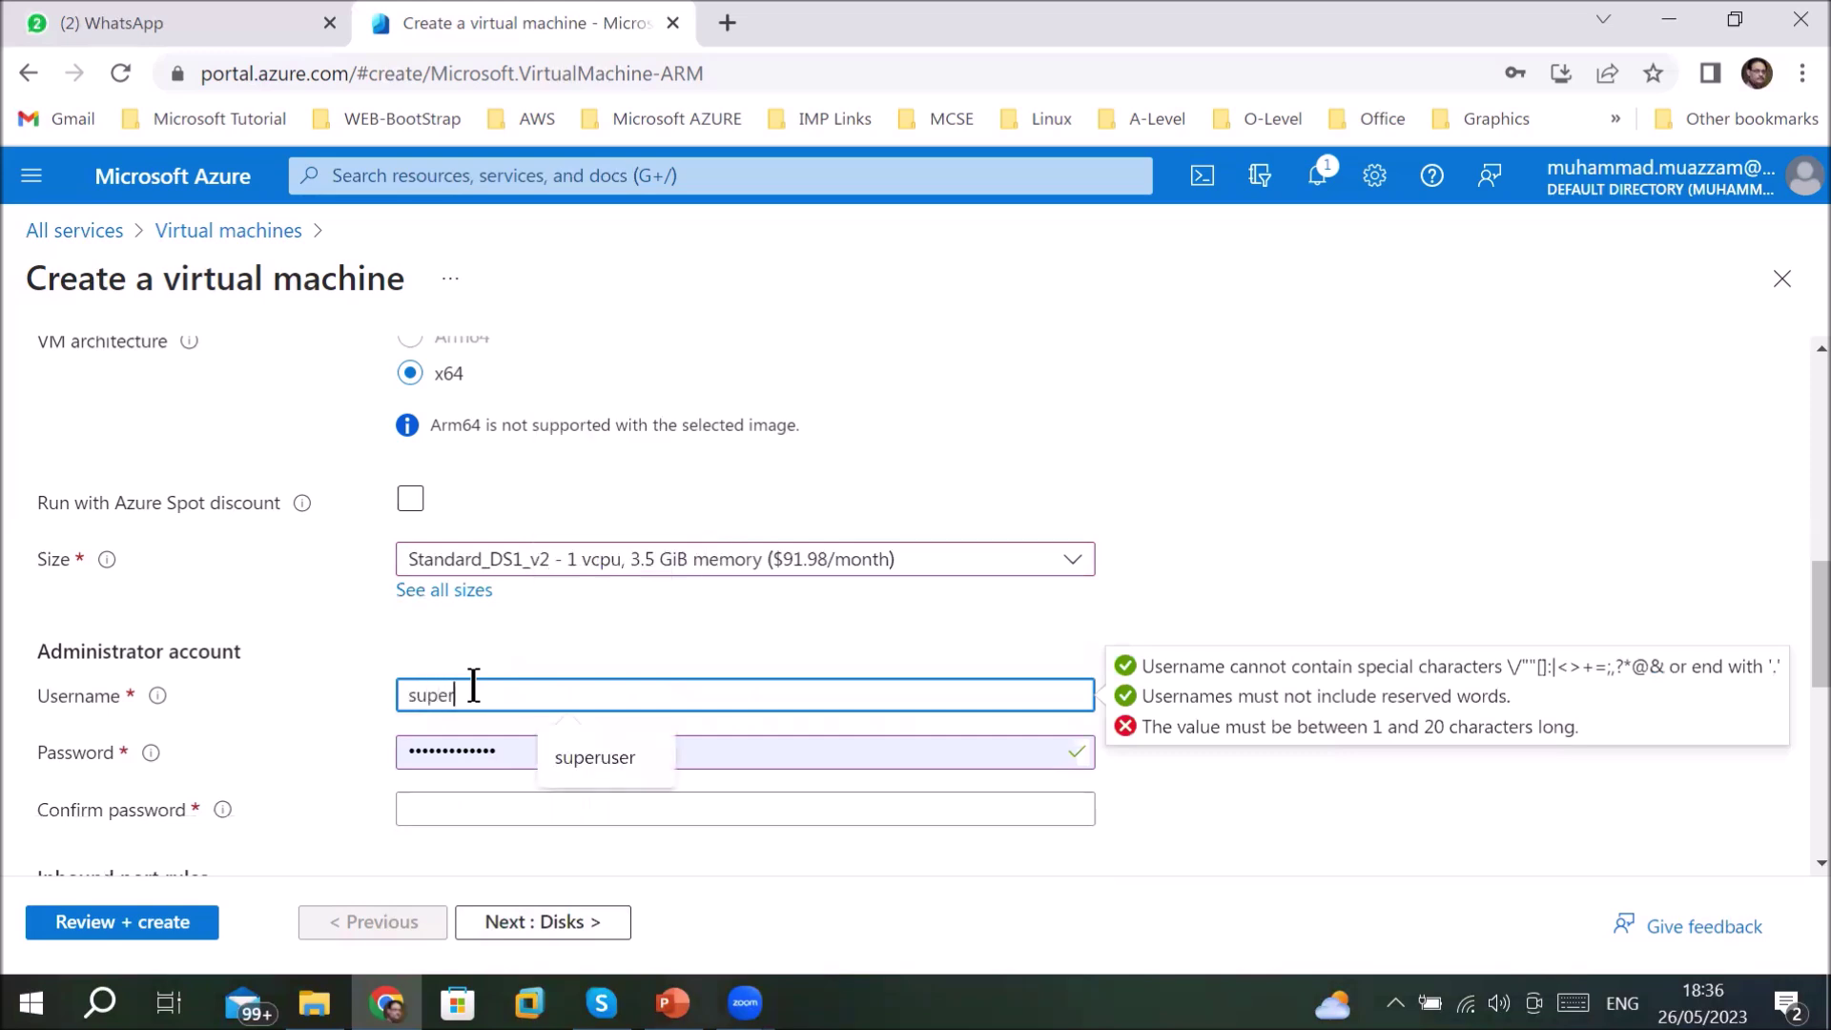
pyautogui.press('Tab')
pyautogui.write('•••••••')
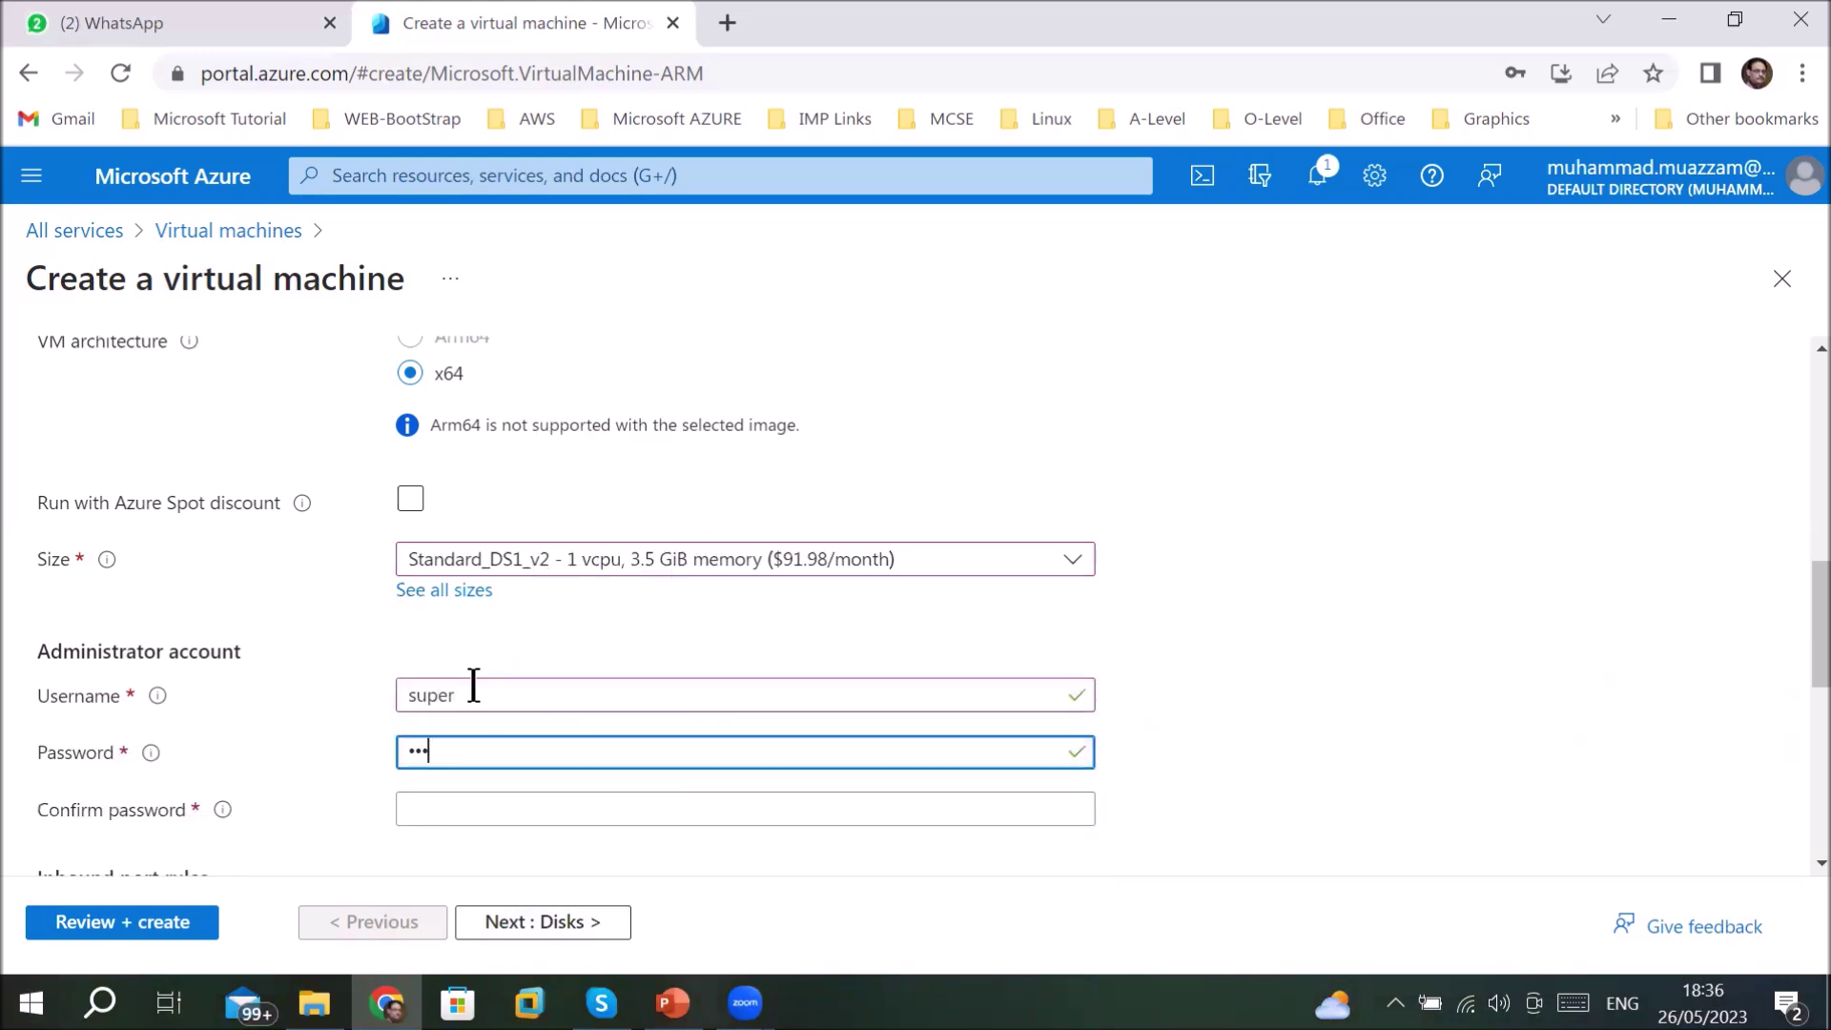
pyautogui.write('•••••')
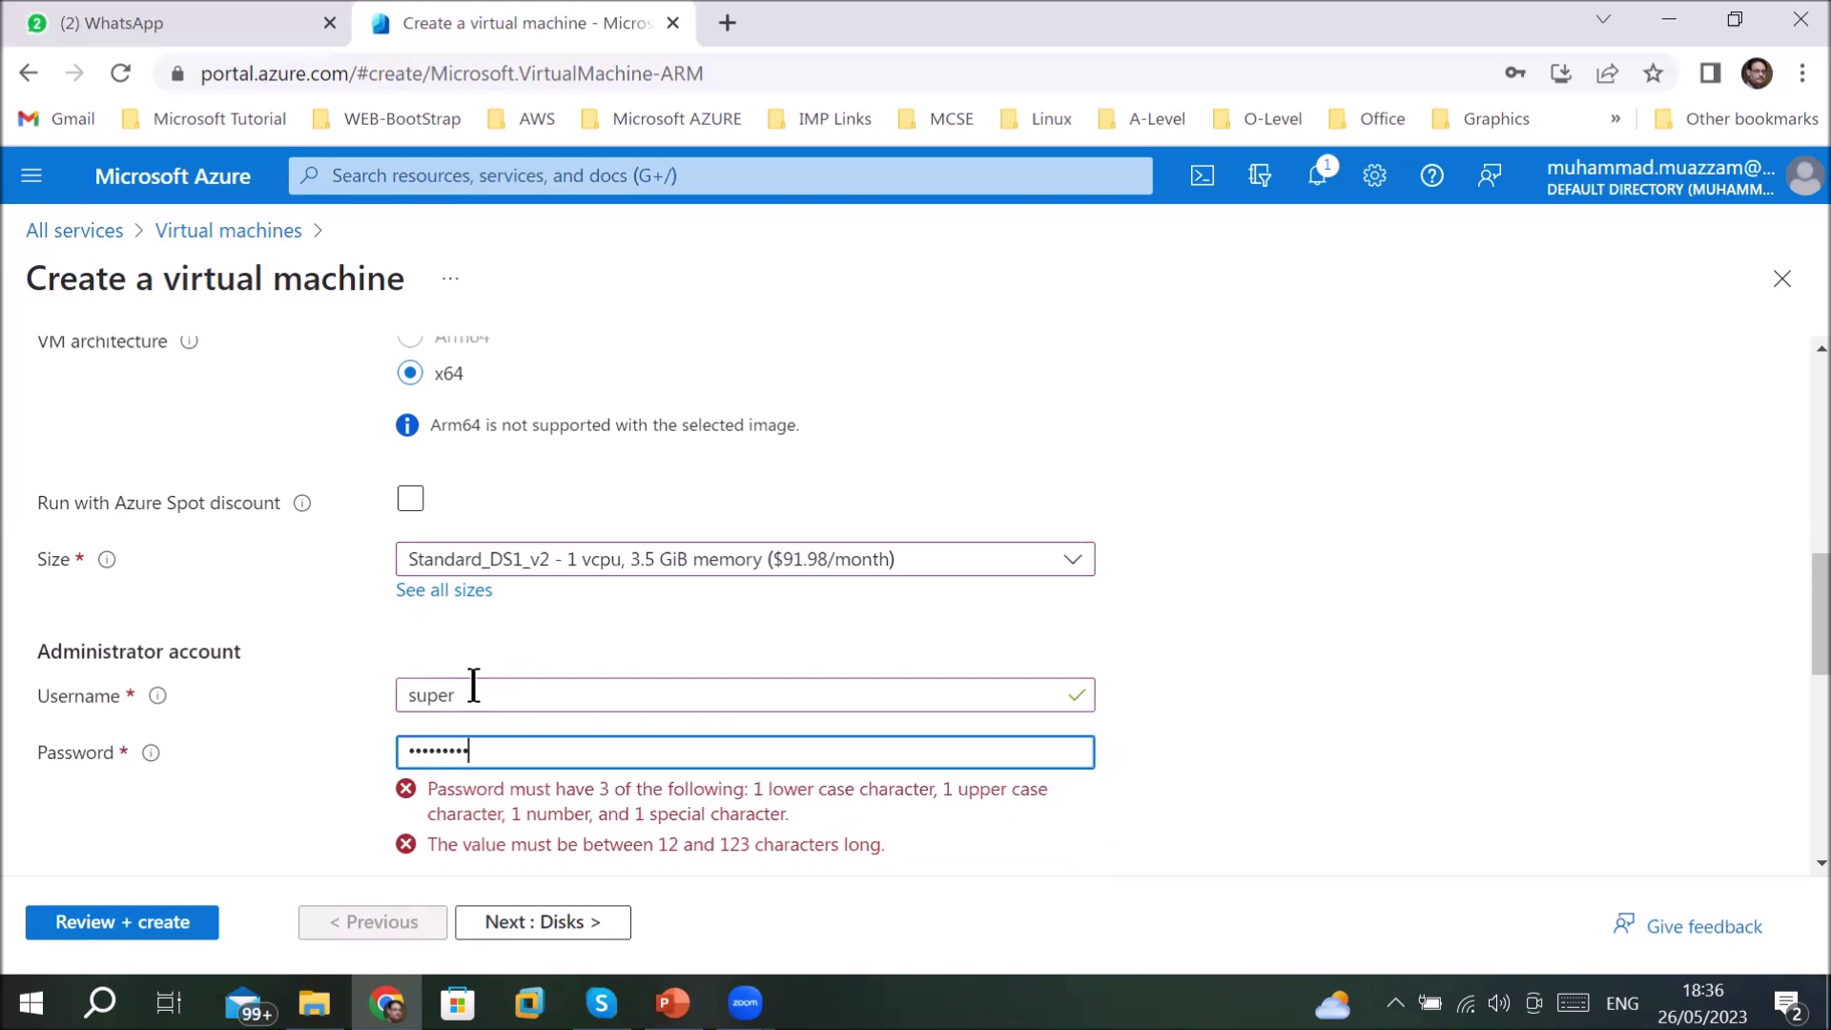
pyautogui.write('•')
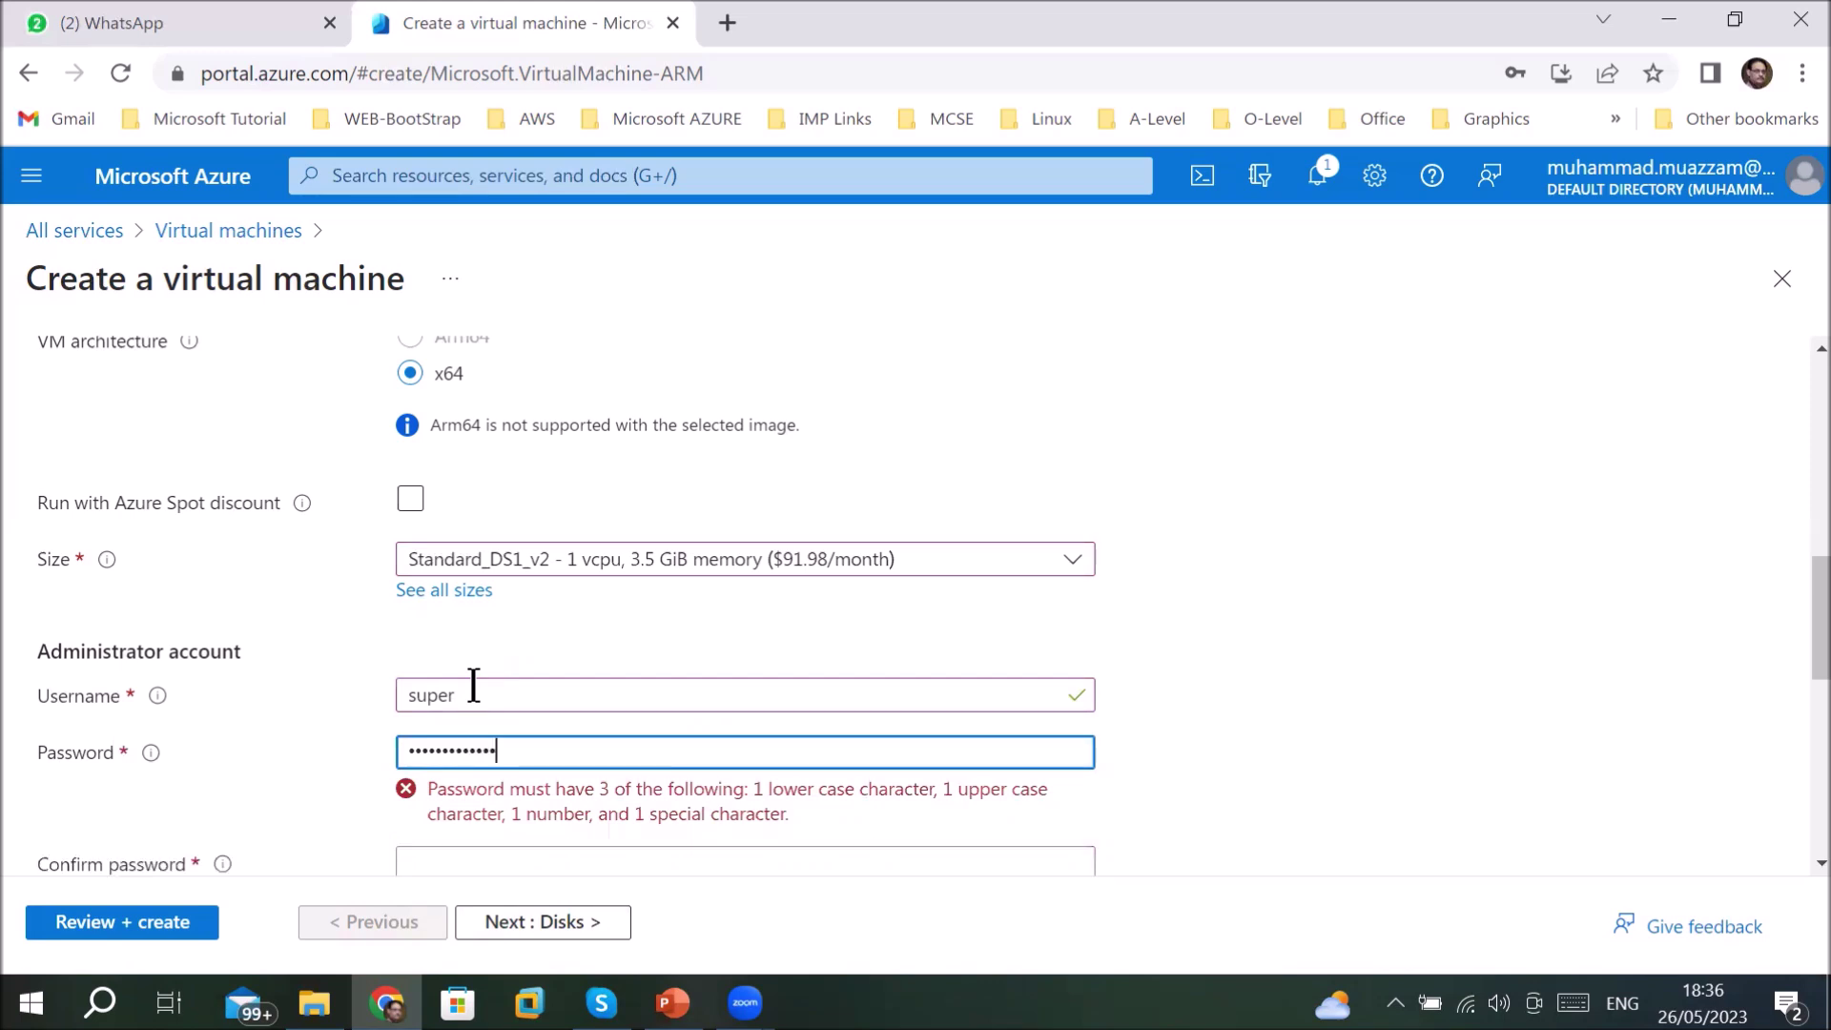
pyautogui.press('Tab')
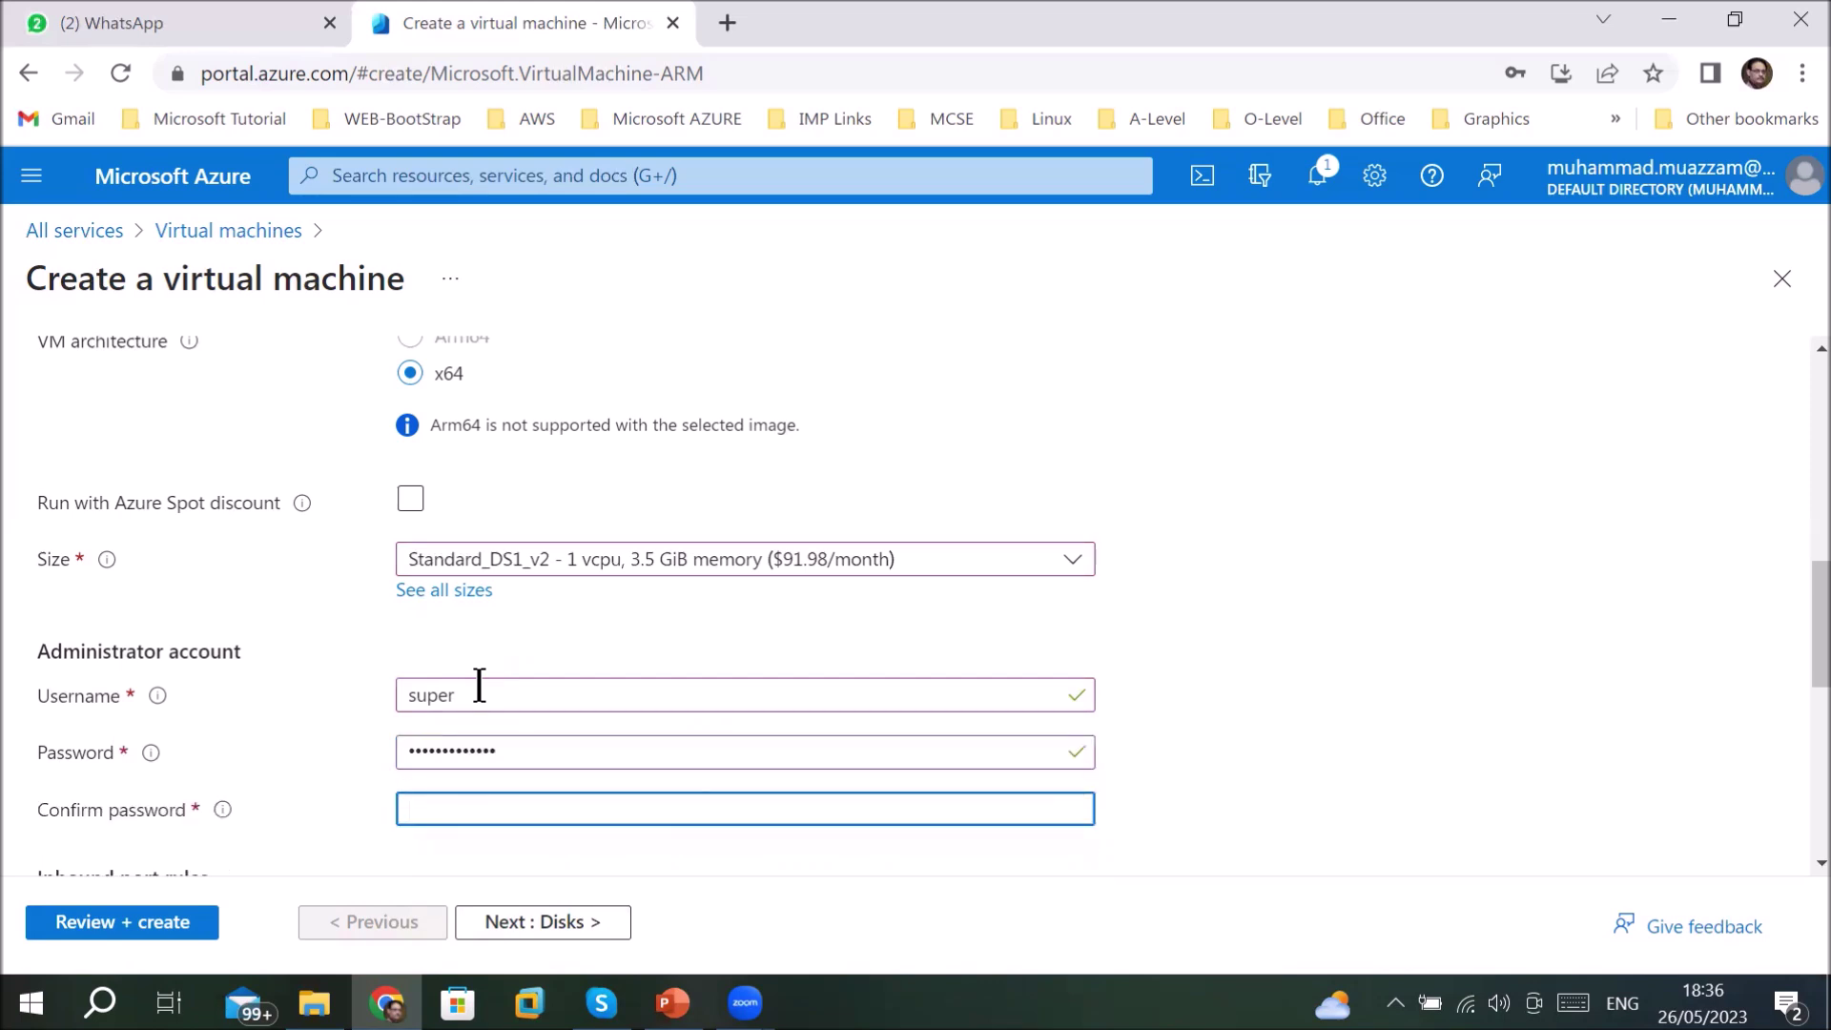
pyautogui.write('••••••••')
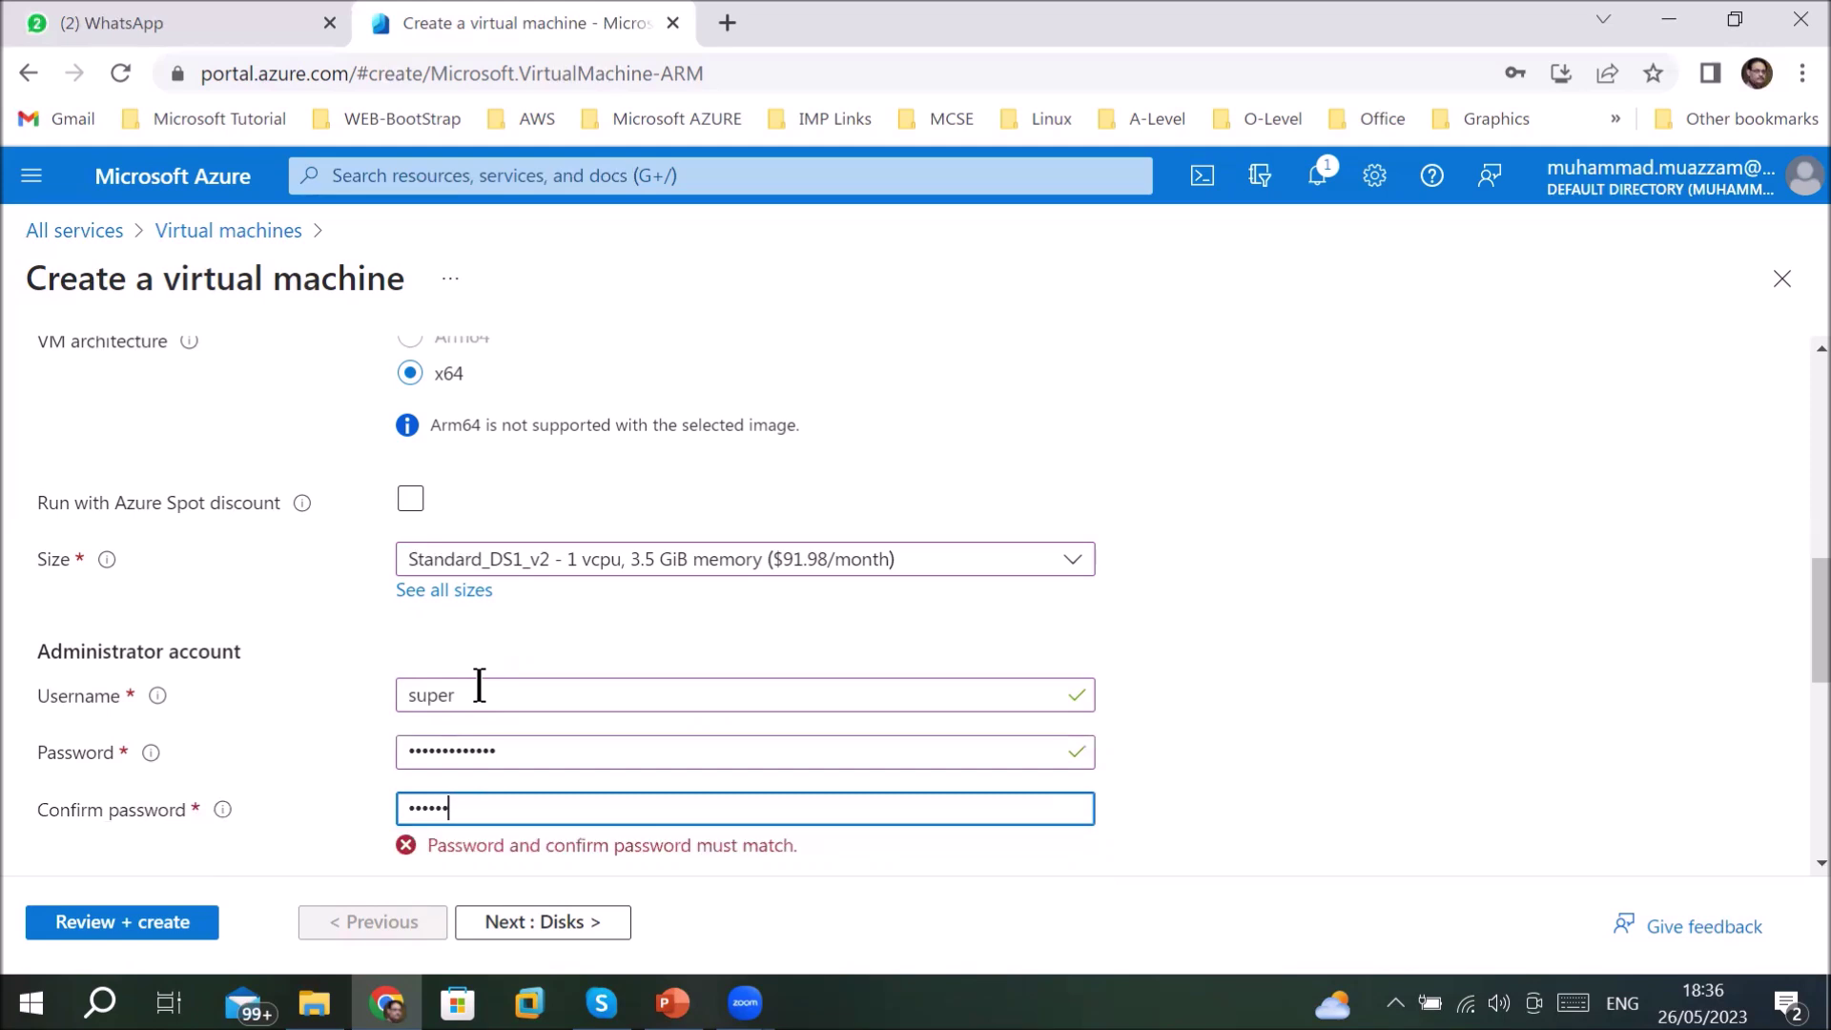
pyautogui.write('••••••')
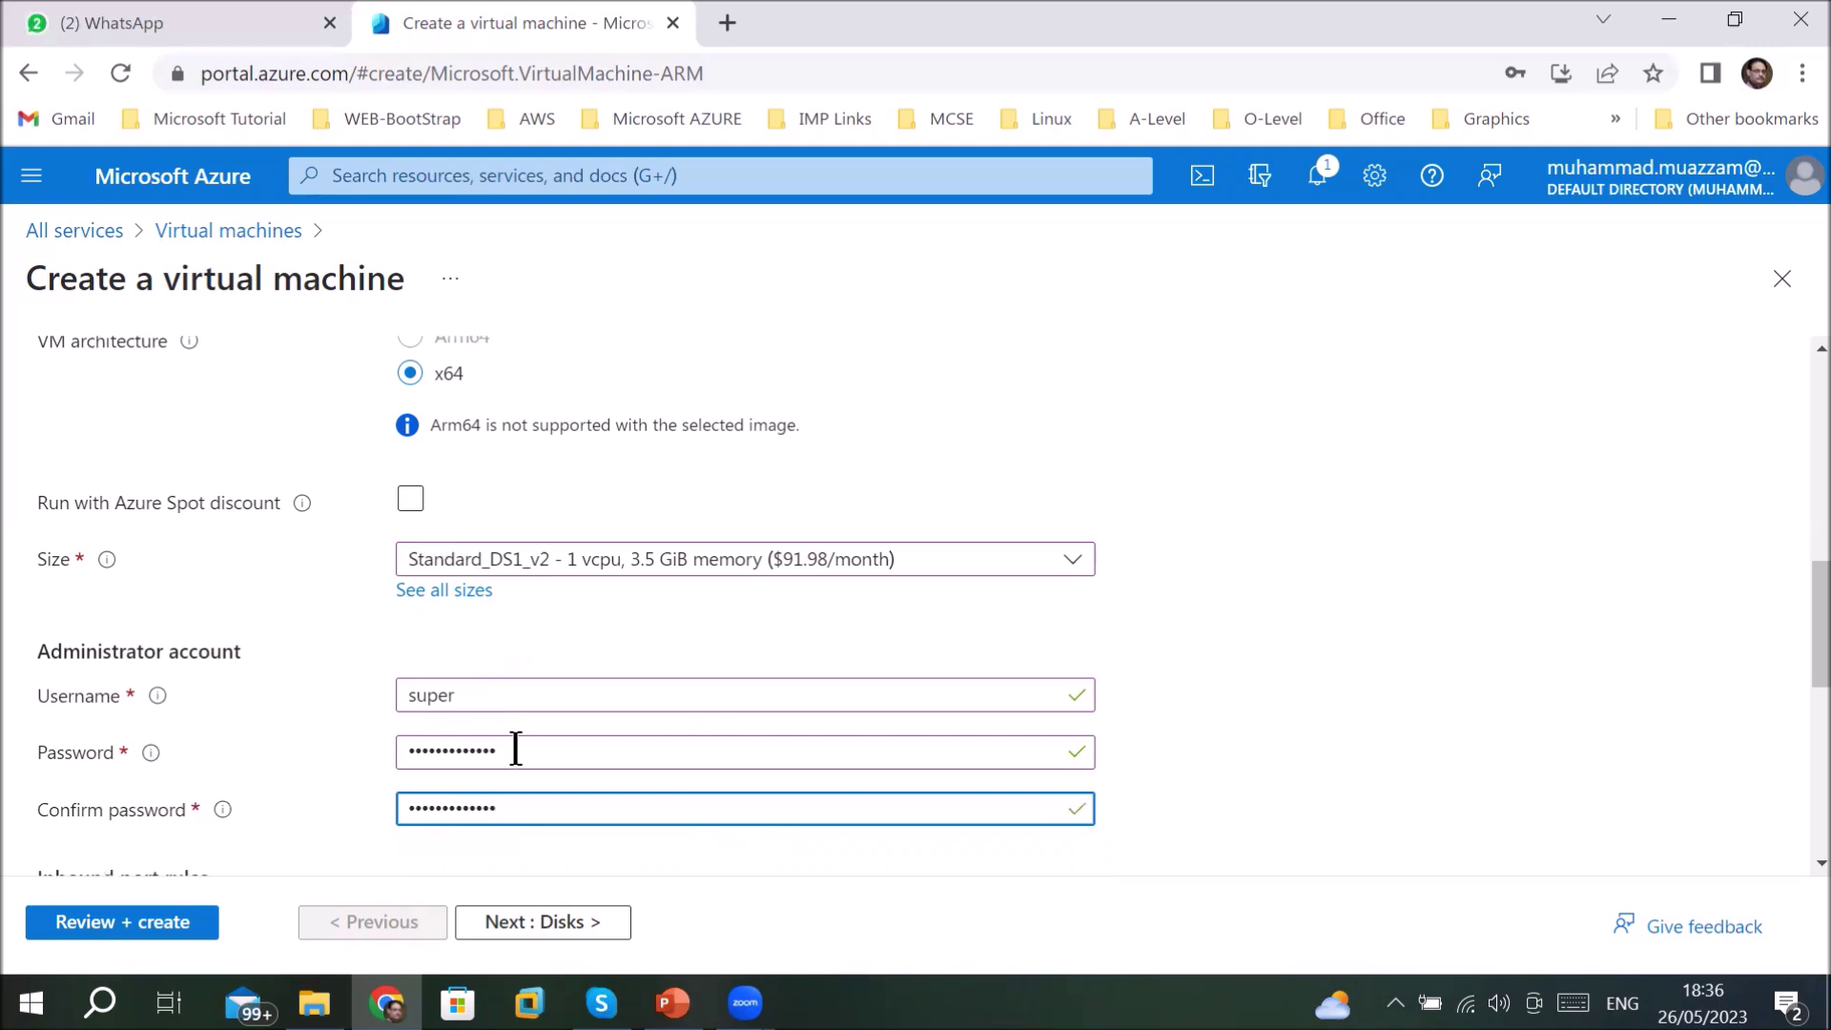
# - Check the password fields and RDP (3389) inbound port, then advance to Disks
pyautogui.scroll(-3, 515, 742)
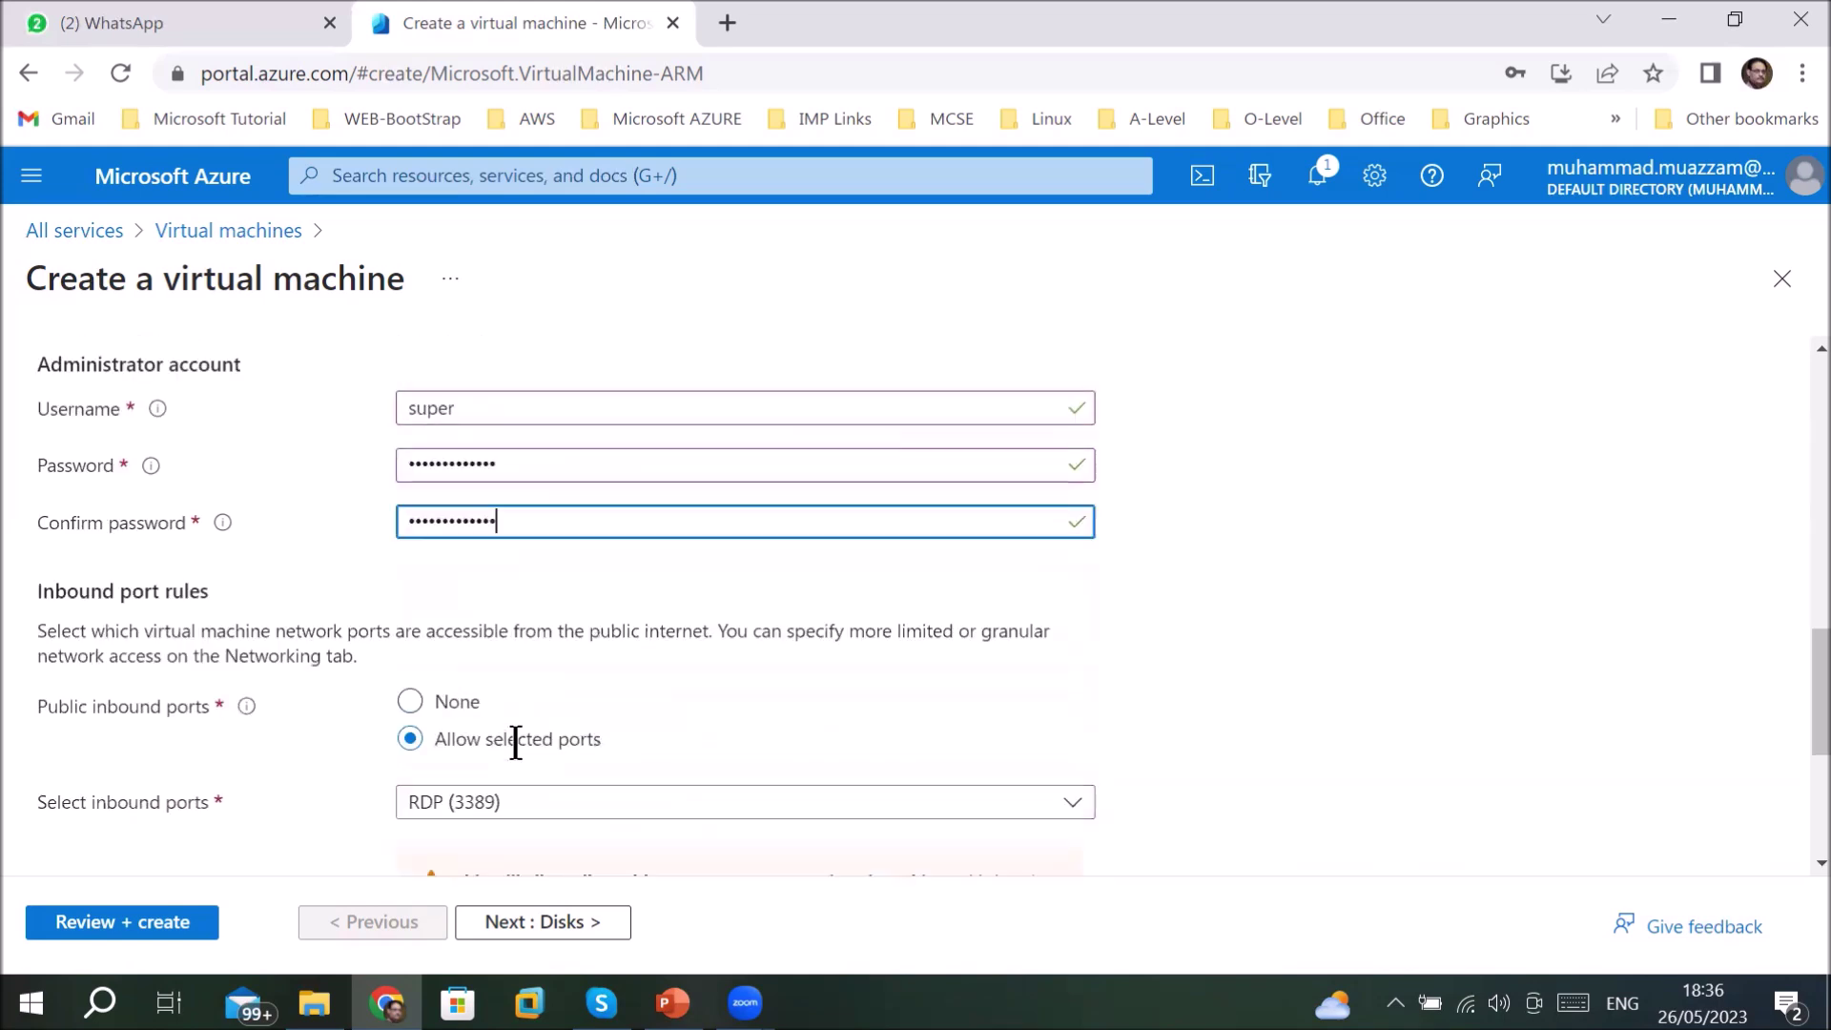
pyautogui.scroll(2, 163, 584)
pyautogui.moveTo(156, 612)
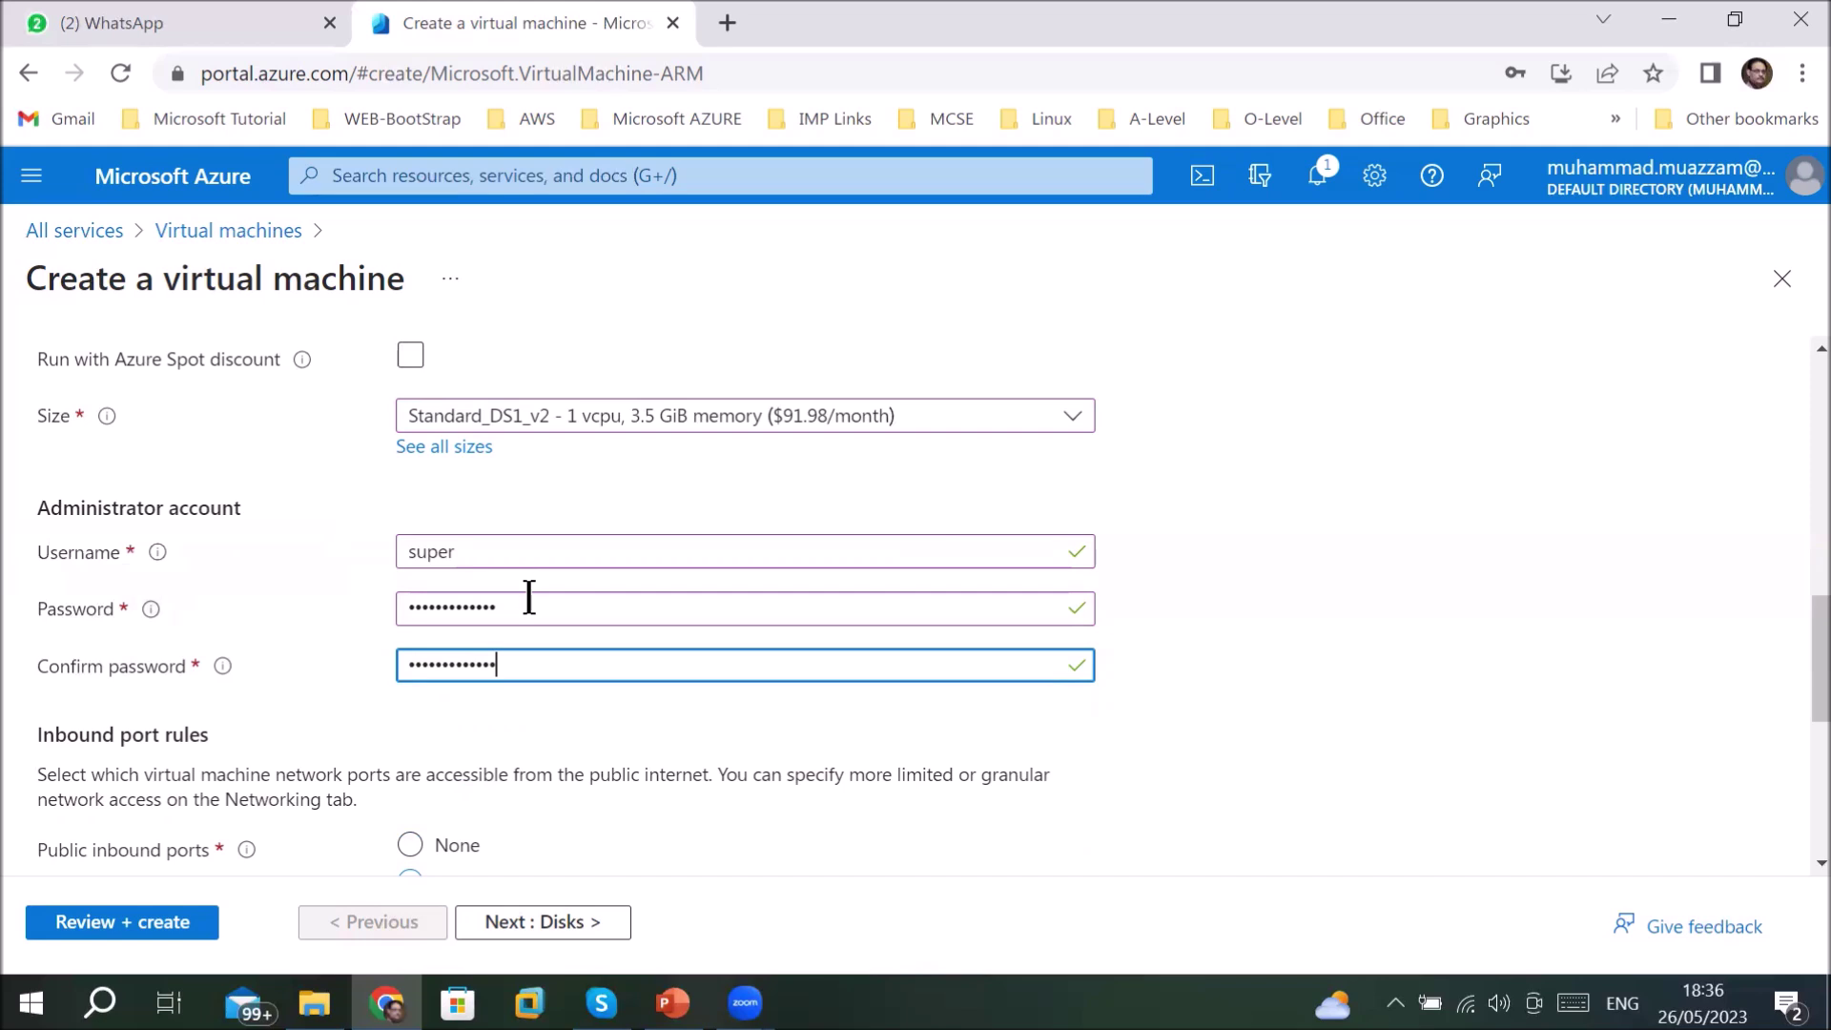
pyautogui.moveTo(524, 598); pyautogui.dragTo(439, 601)
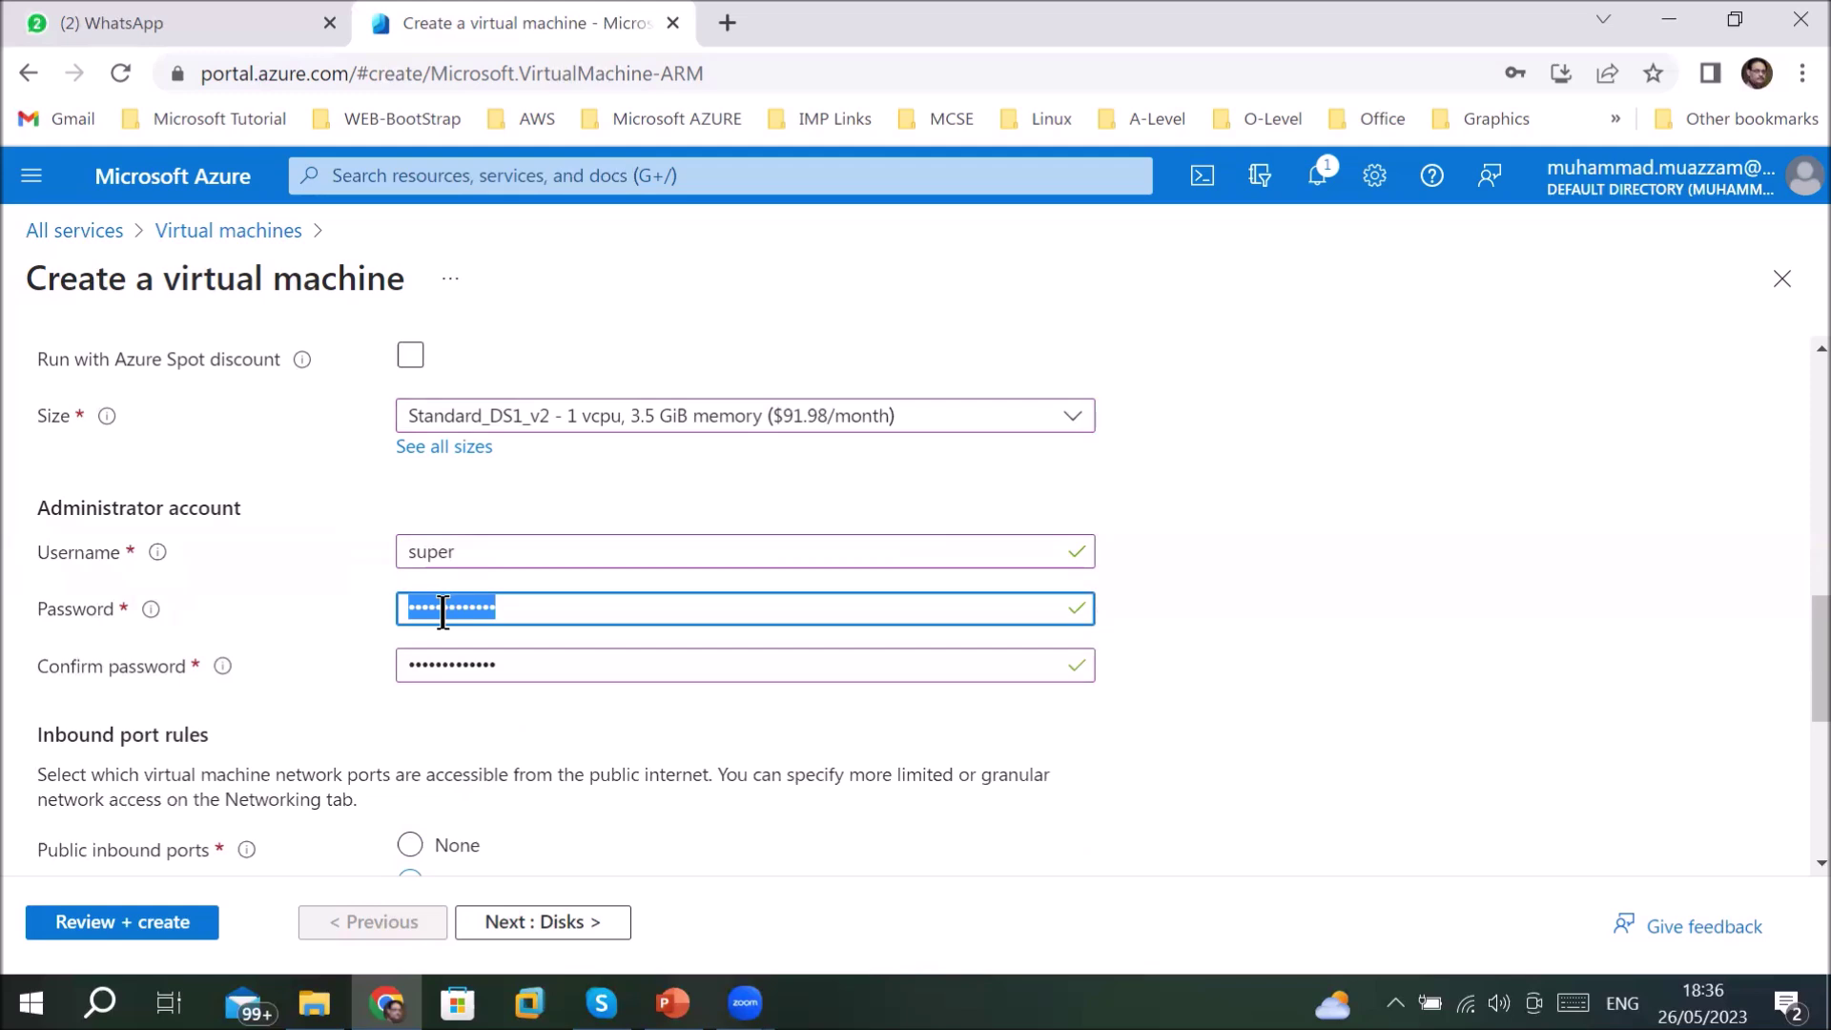
pyautogui.scroll(-3, 496, 748)
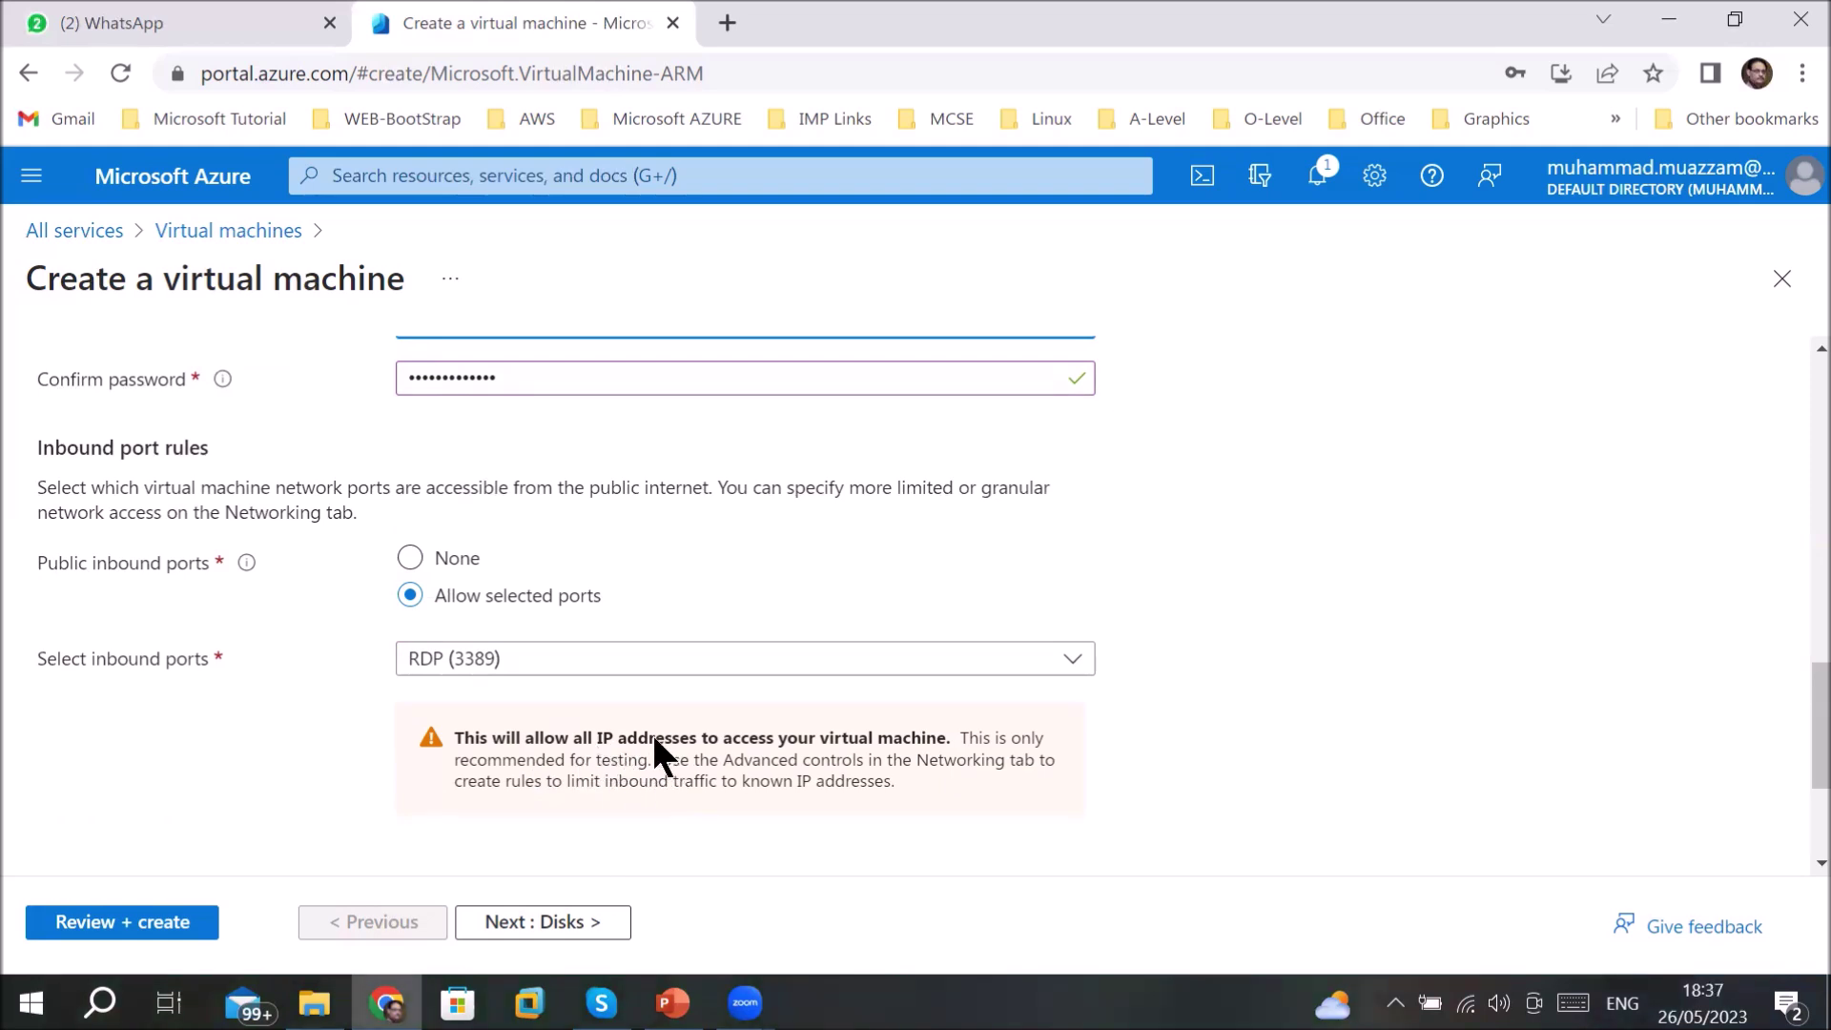
pyautogui.click(515, 923)
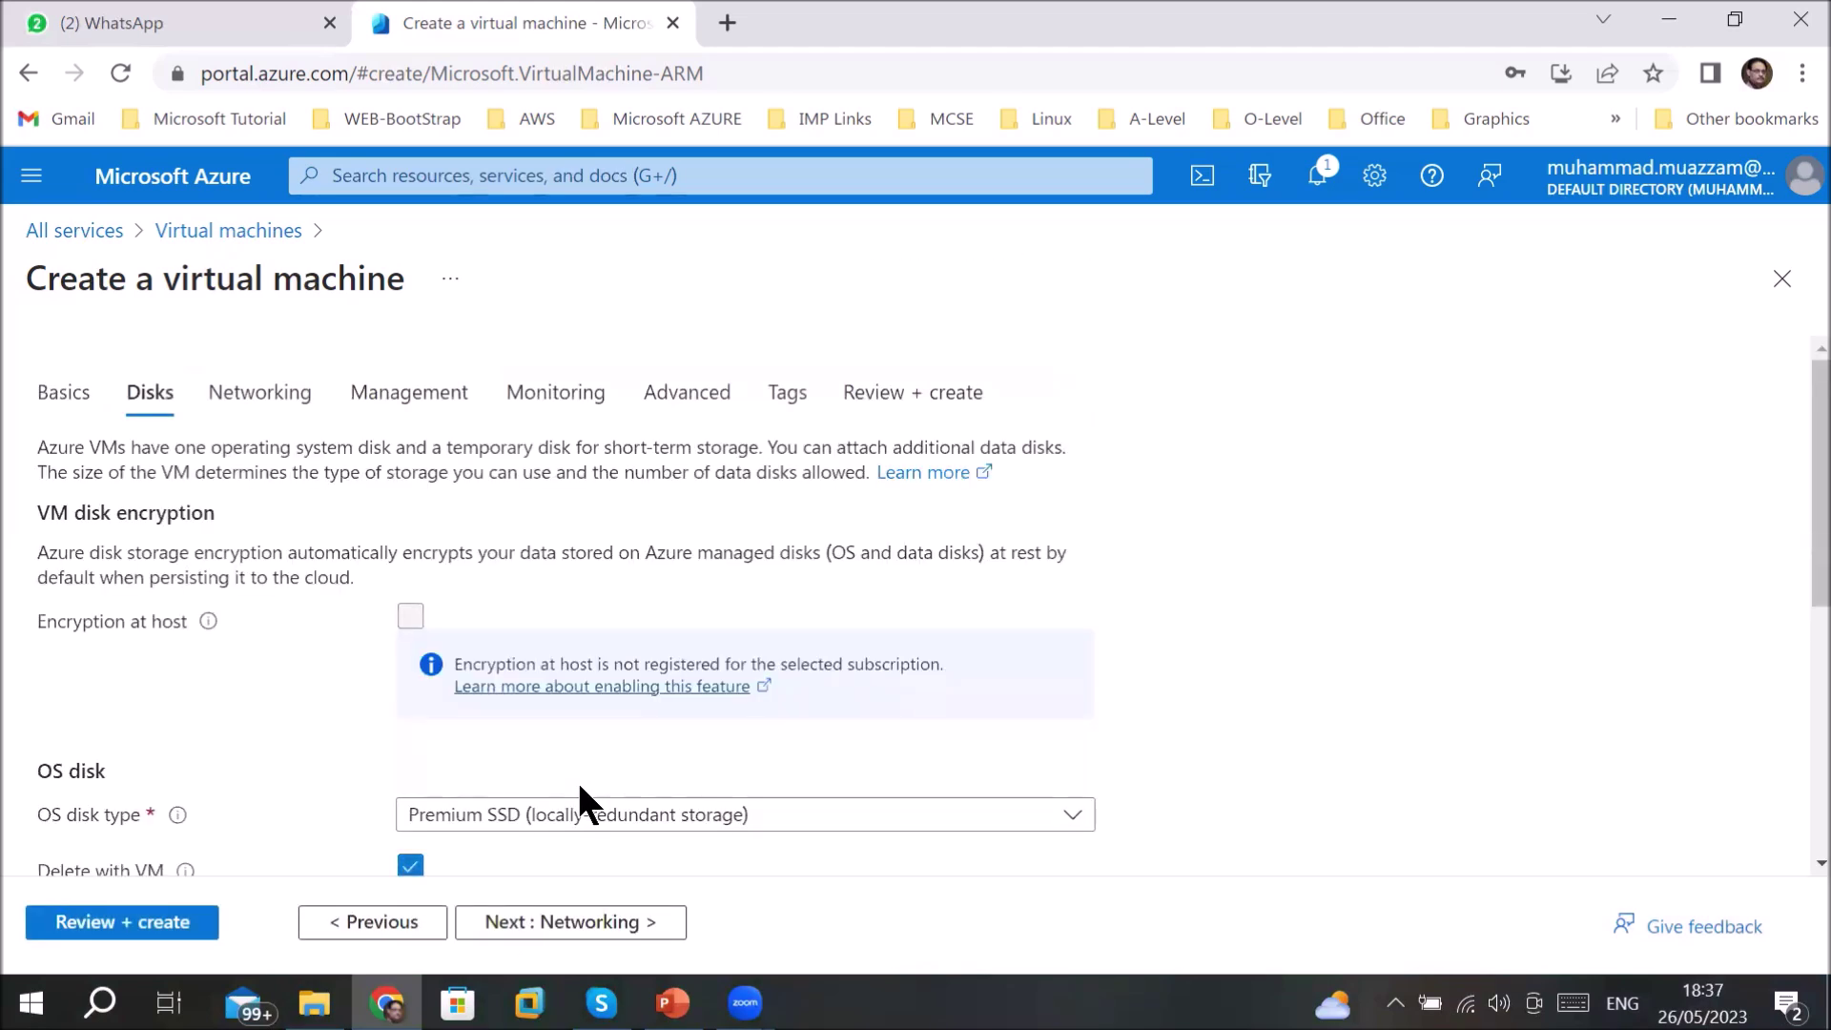
# - Set the OS disk type to Standard SSD (locally-redundant storage) and advance to Networking
pyautogui.scroll(-3, 580, 784)
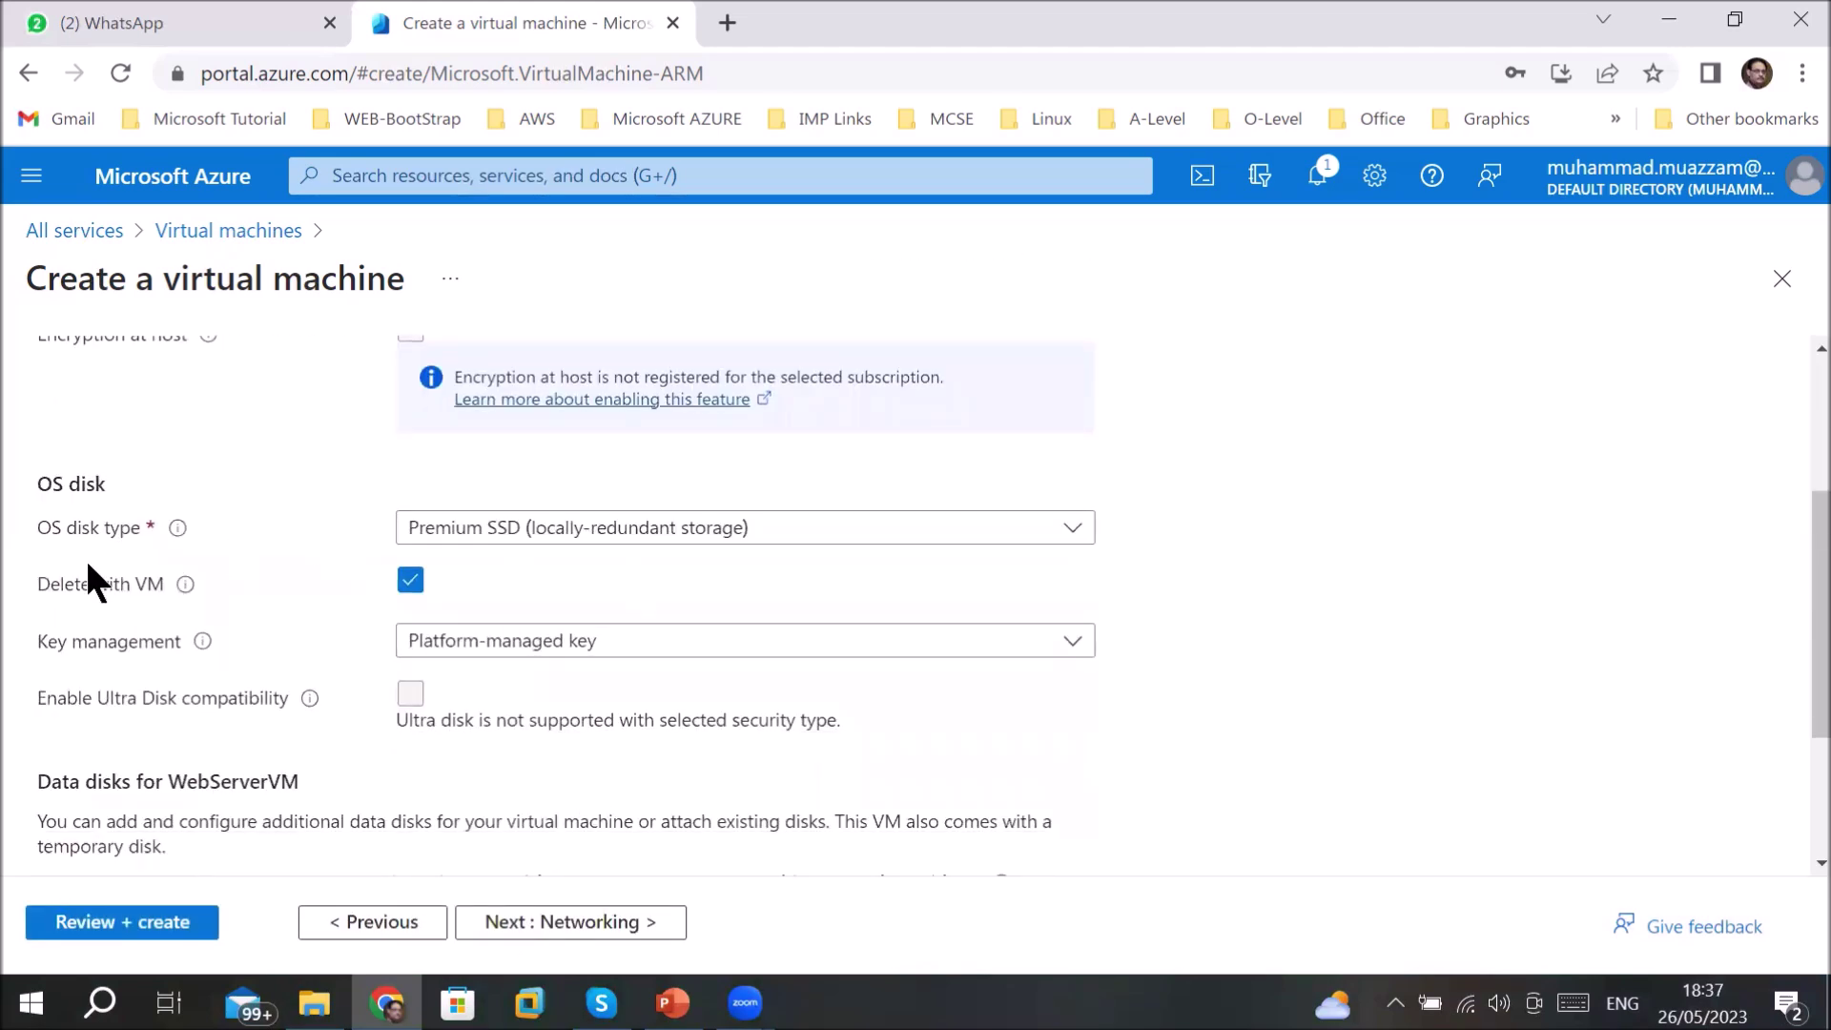
pyautogui.click(694, 532)
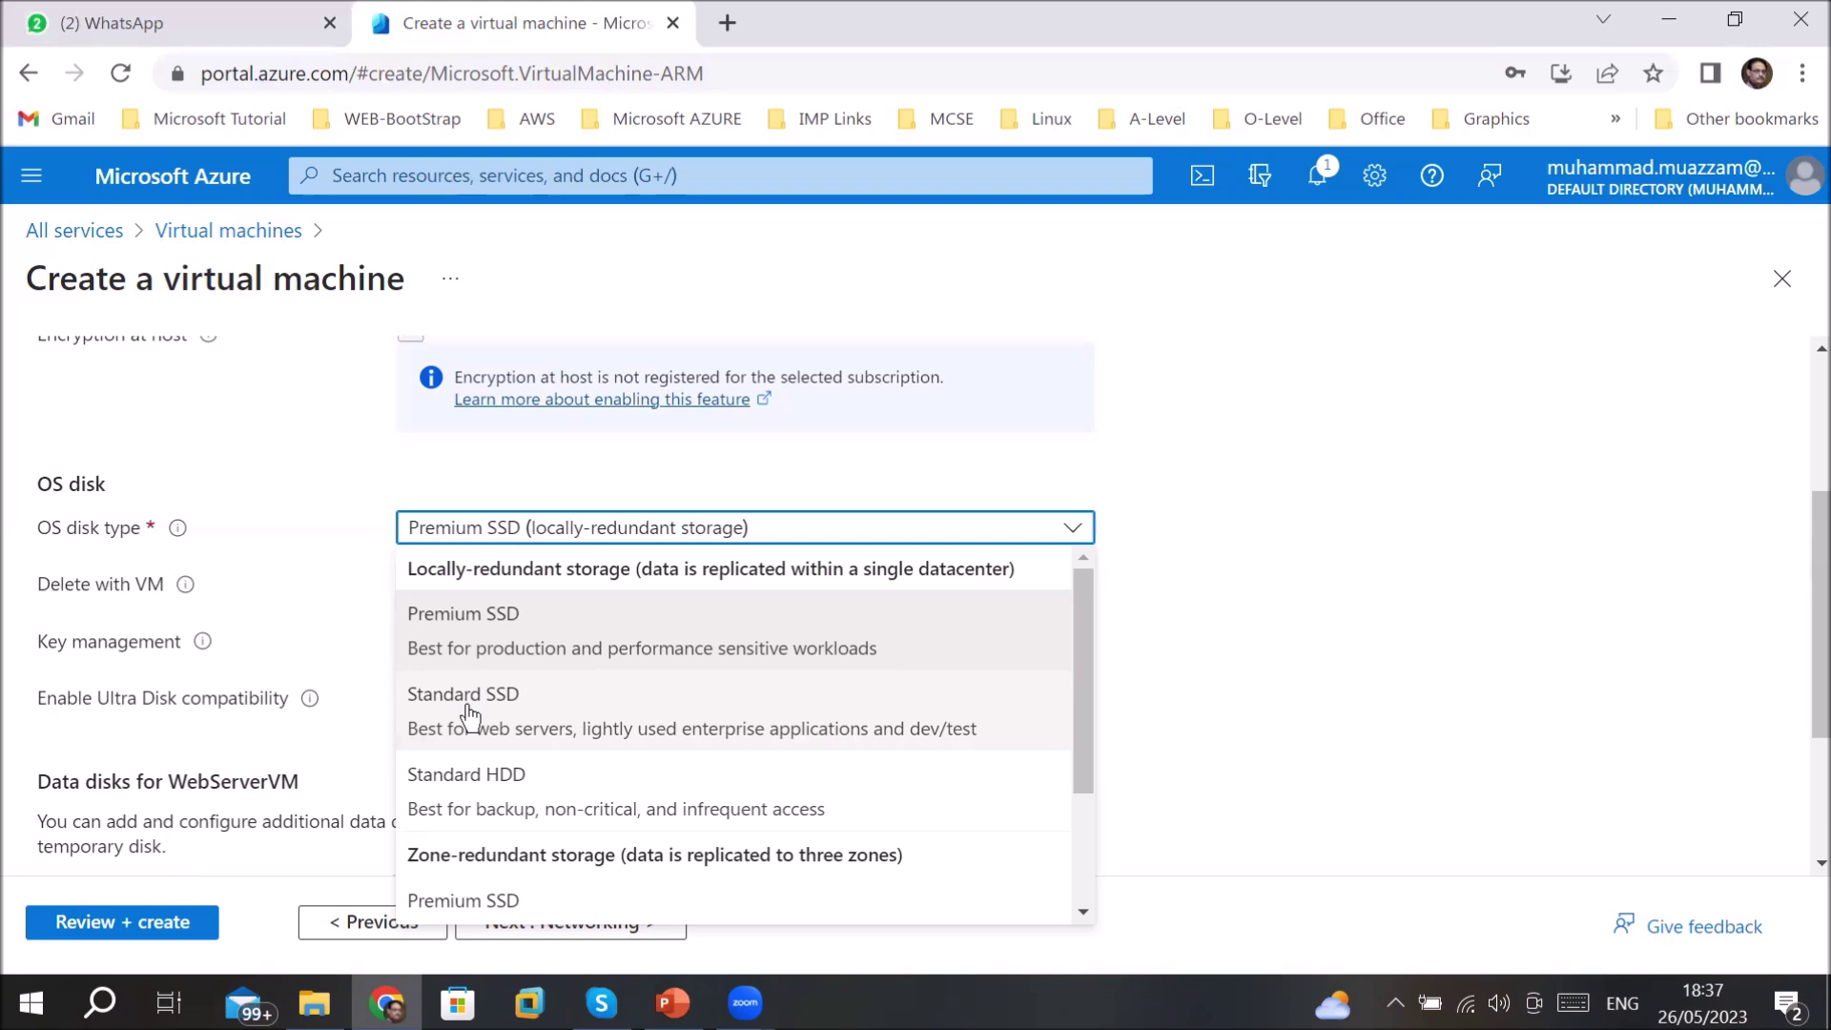
pyautogui.moveTo(1077, 758); pyautogui.dragTo(1094, 917)
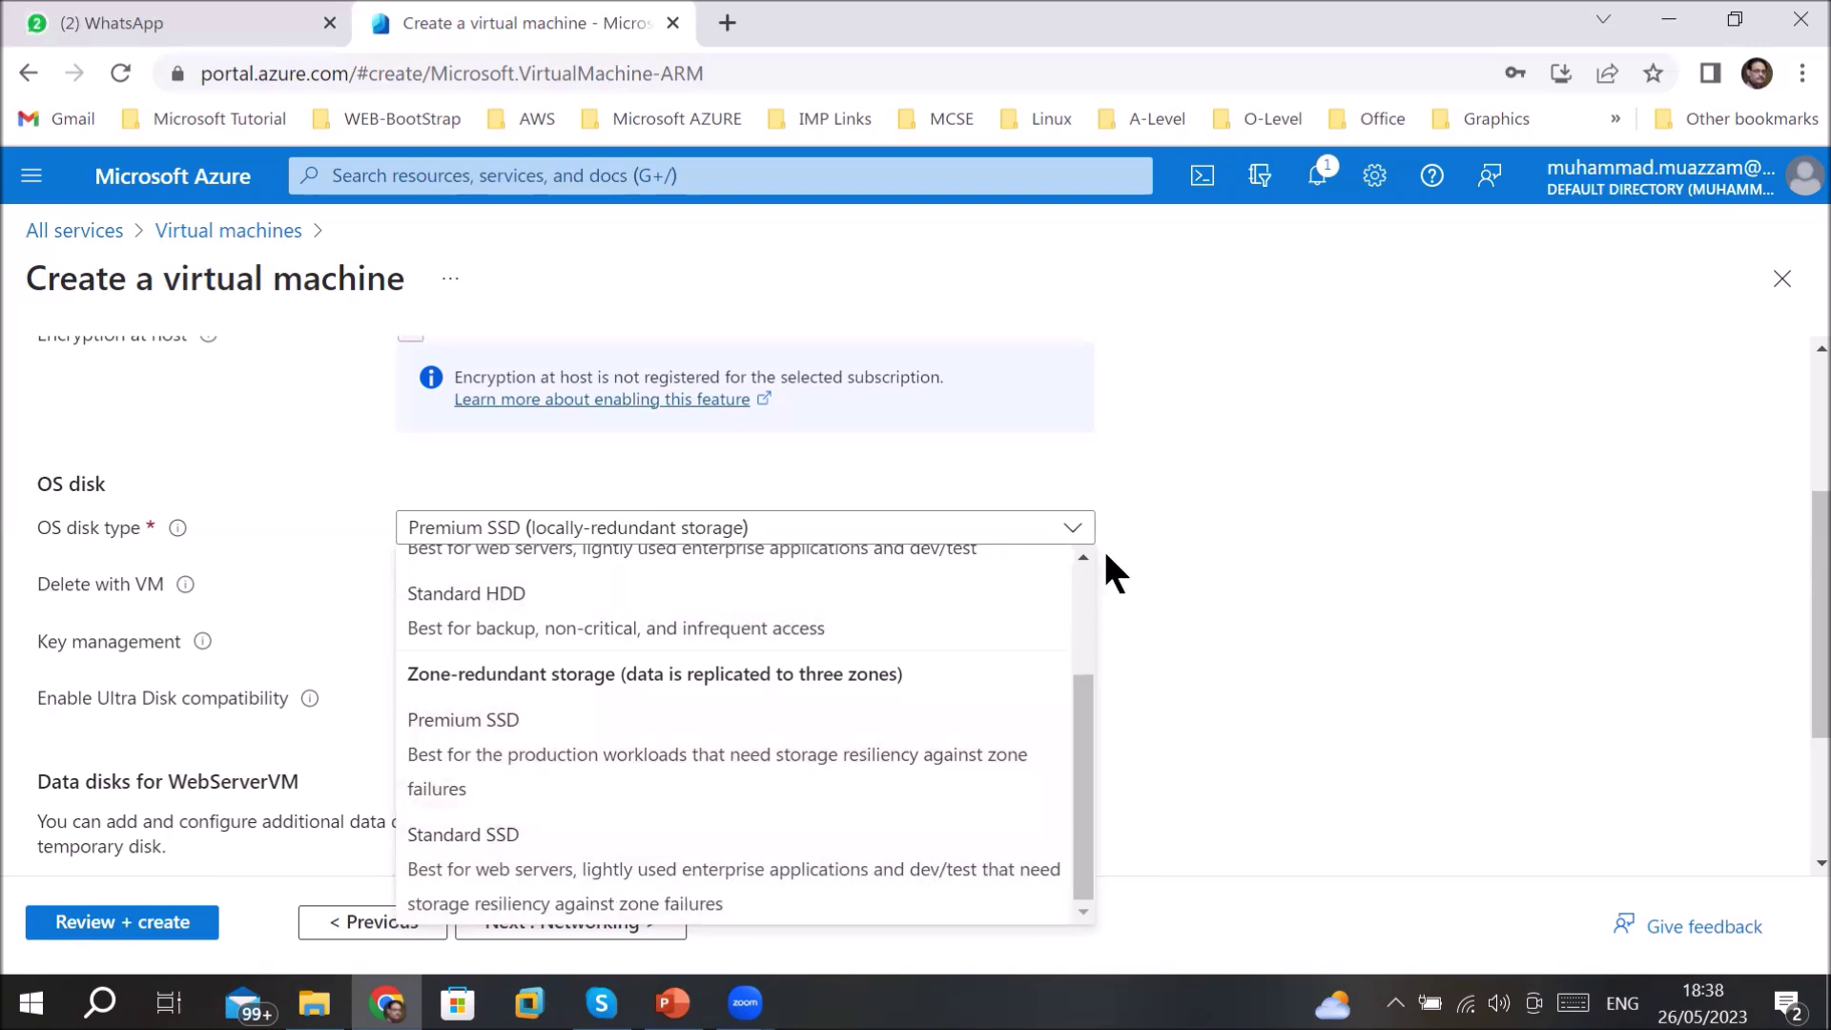
pyautogui.click(1083, 557)
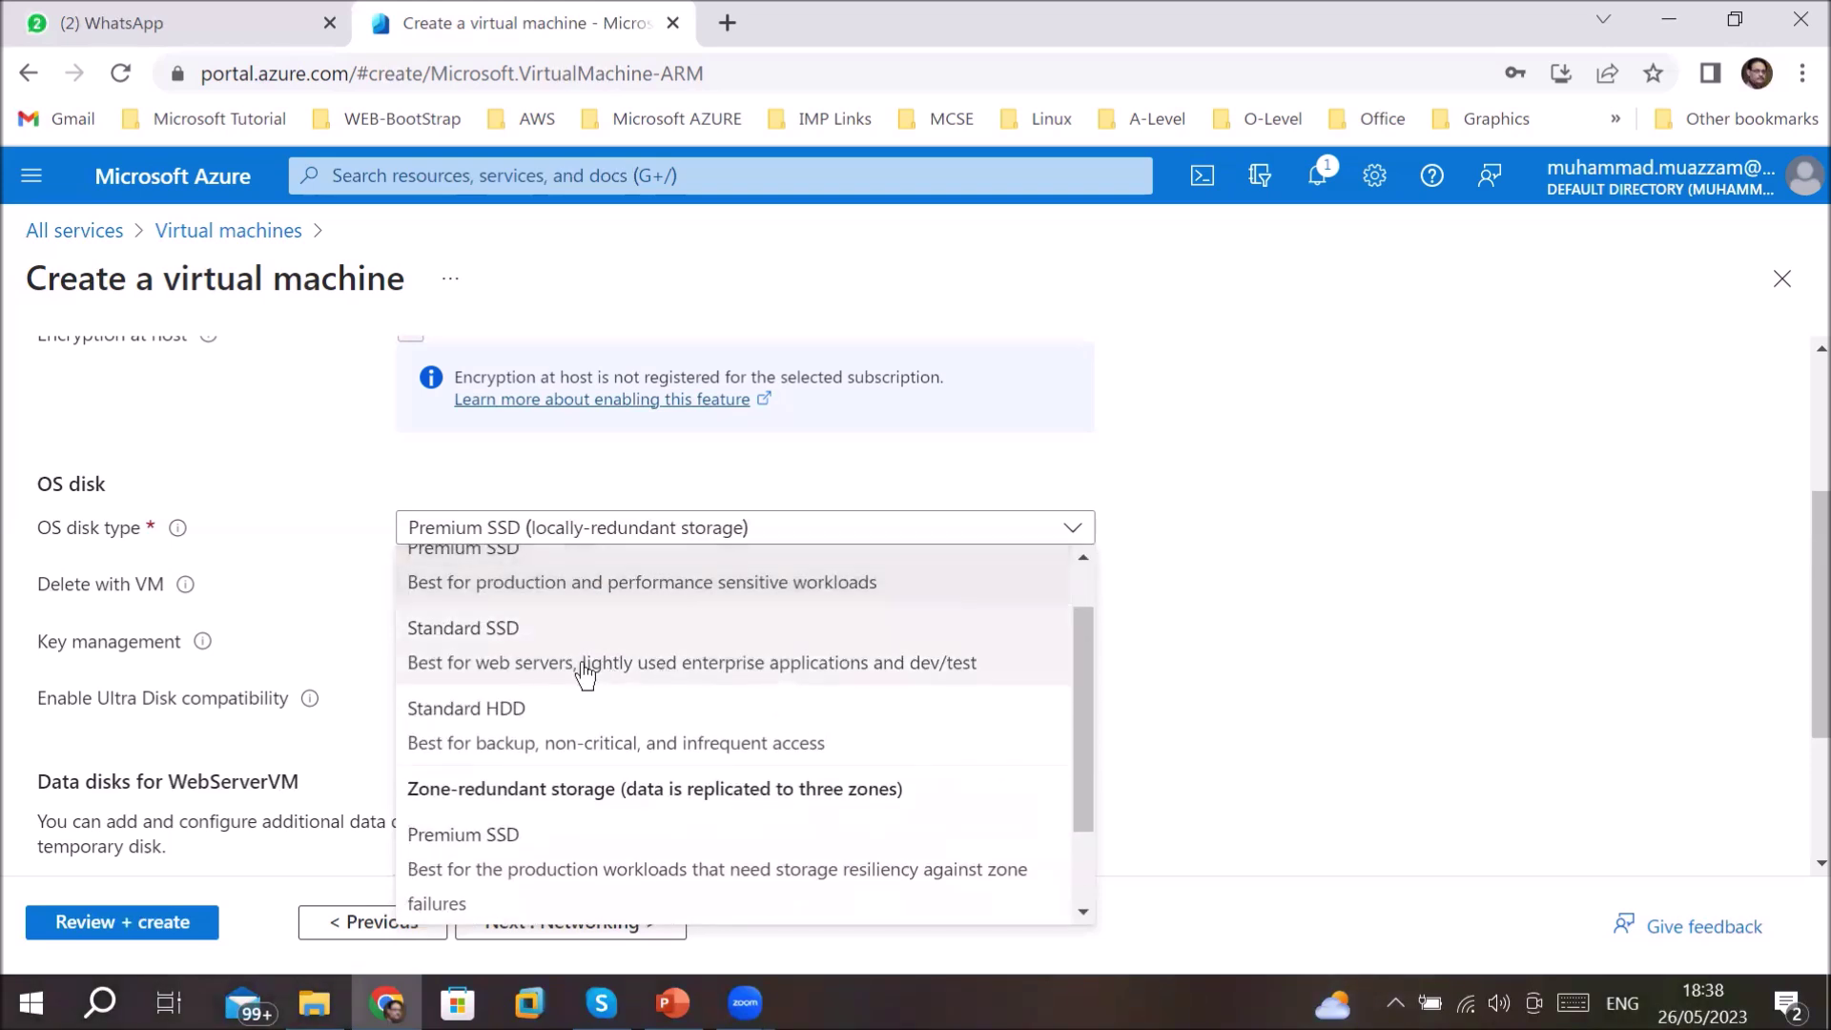
pyautogui.click(569, 667)
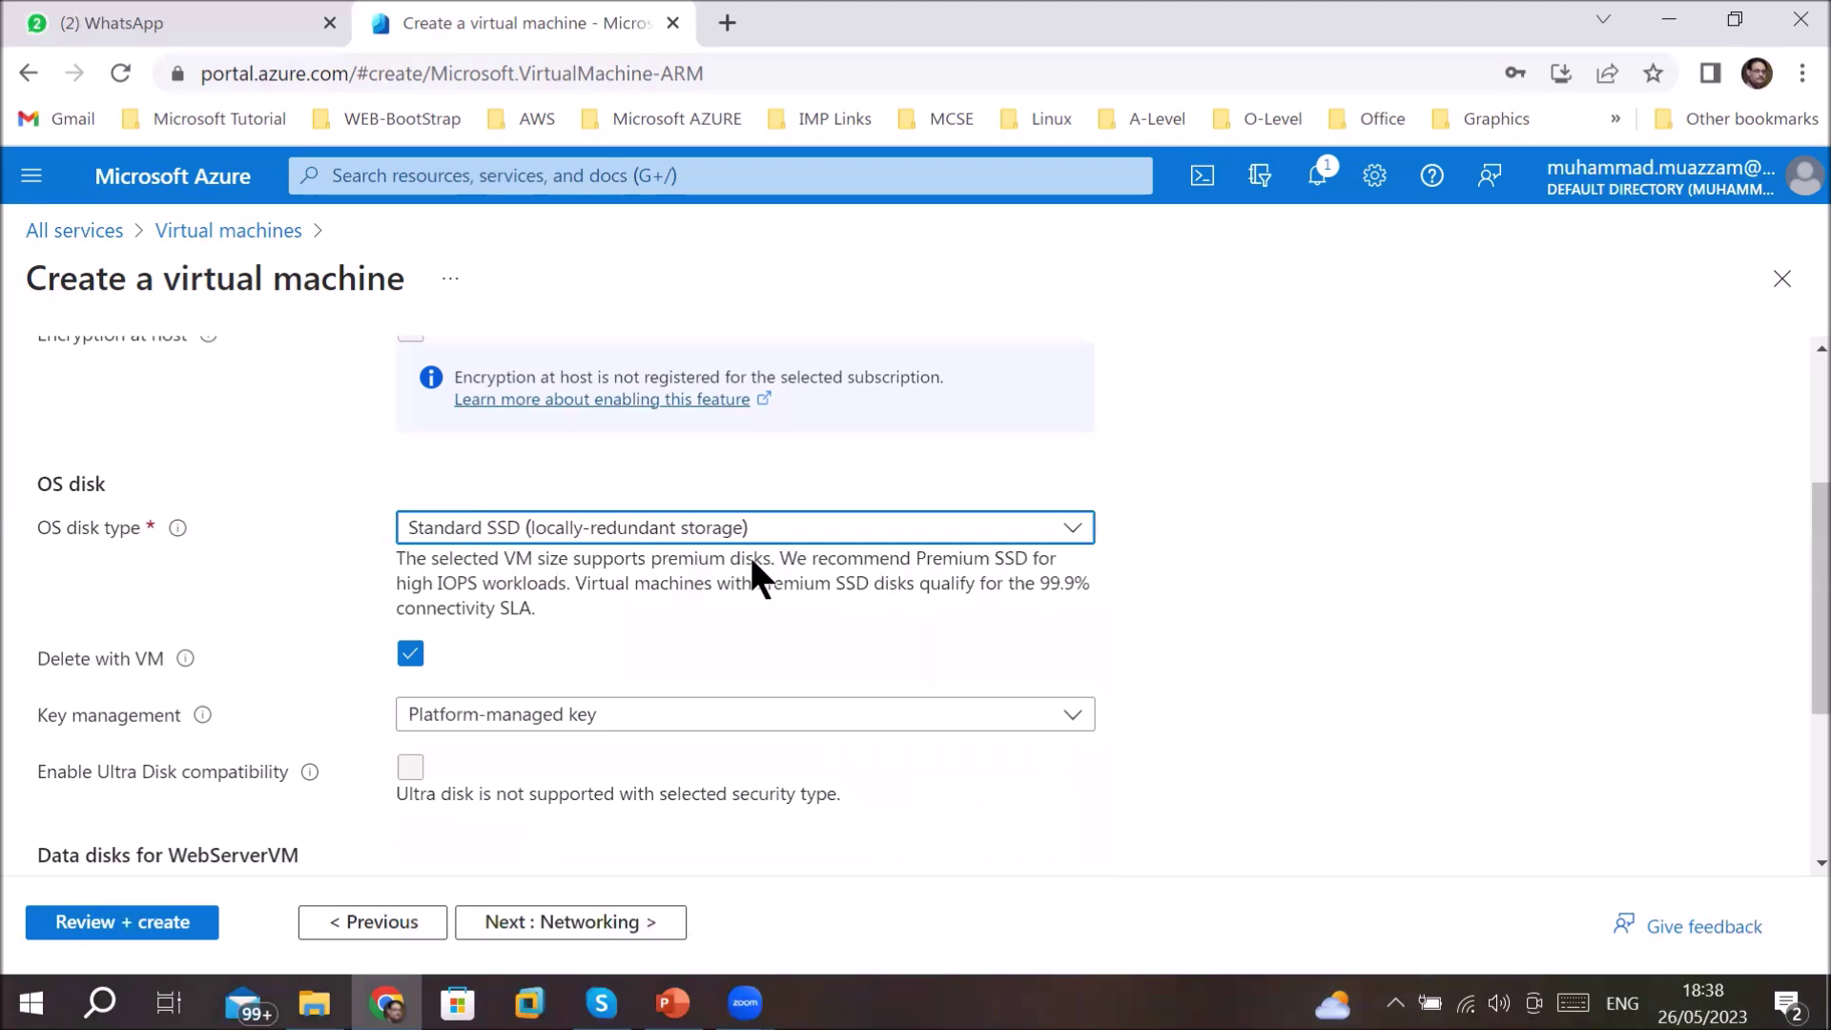
pyautogui.scroll(-3, 1007, 809)
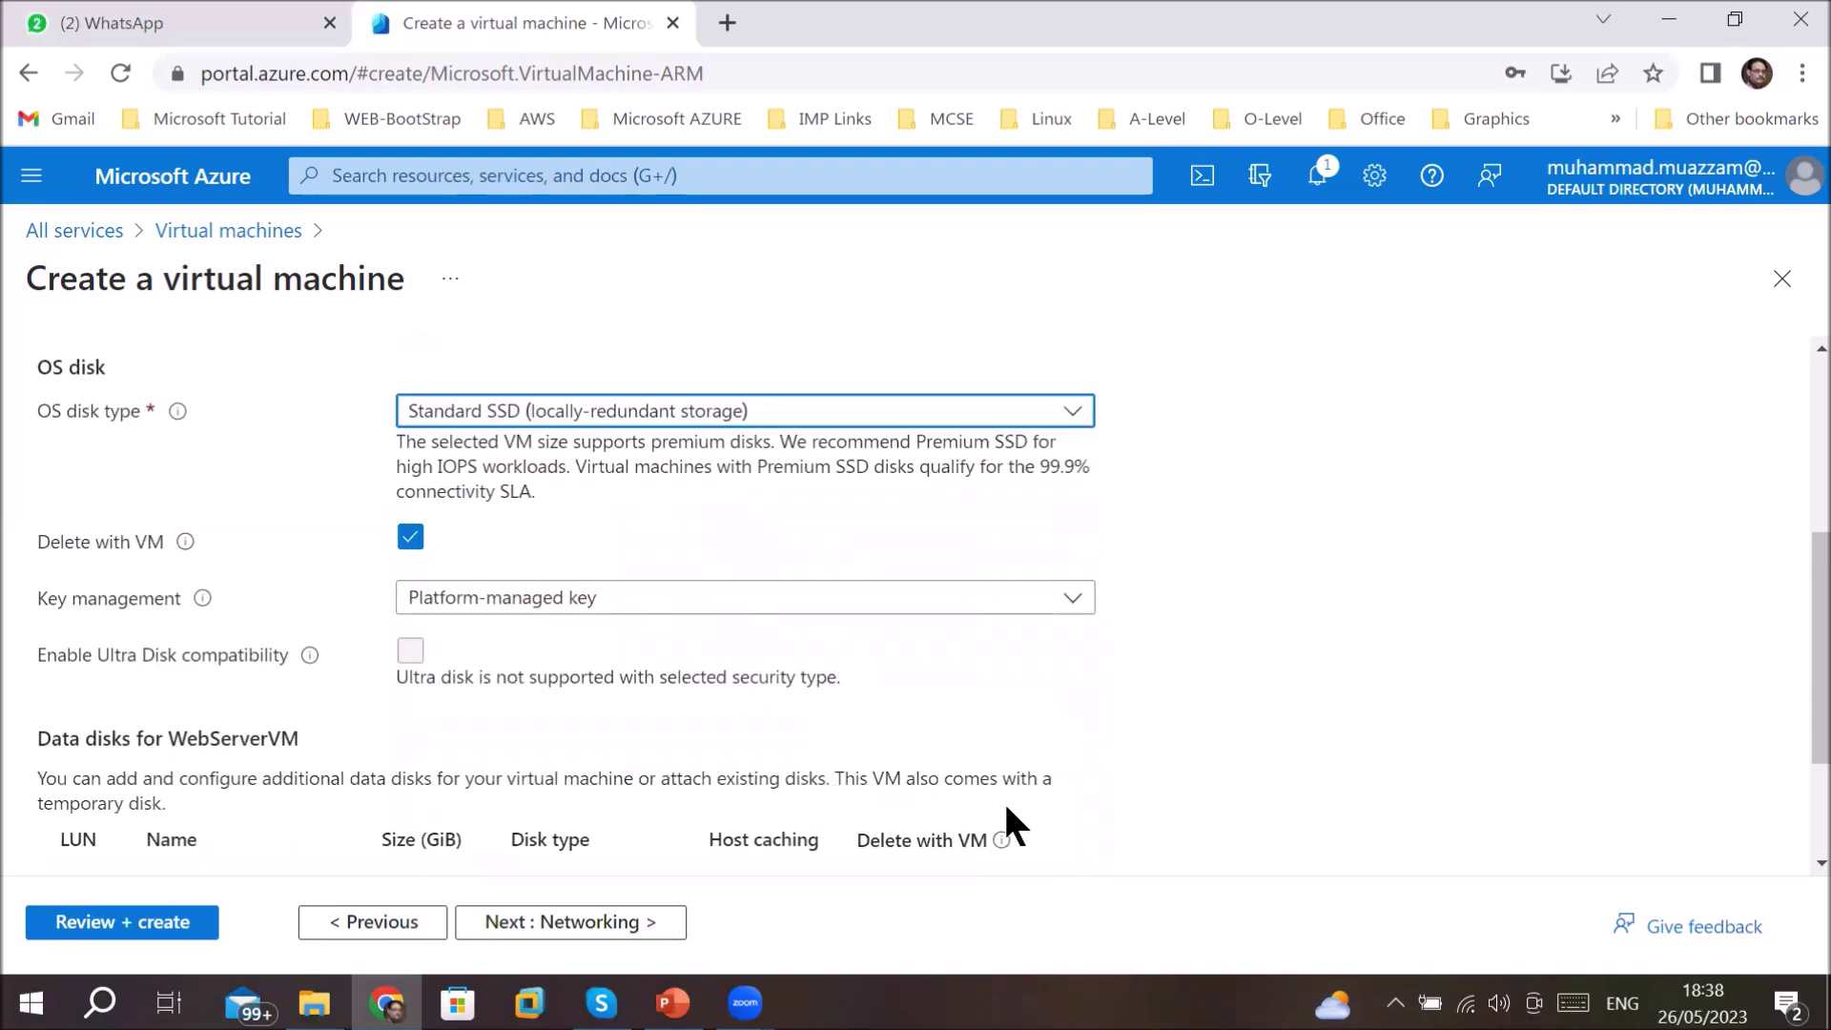
pyautogui.click(596, 923)
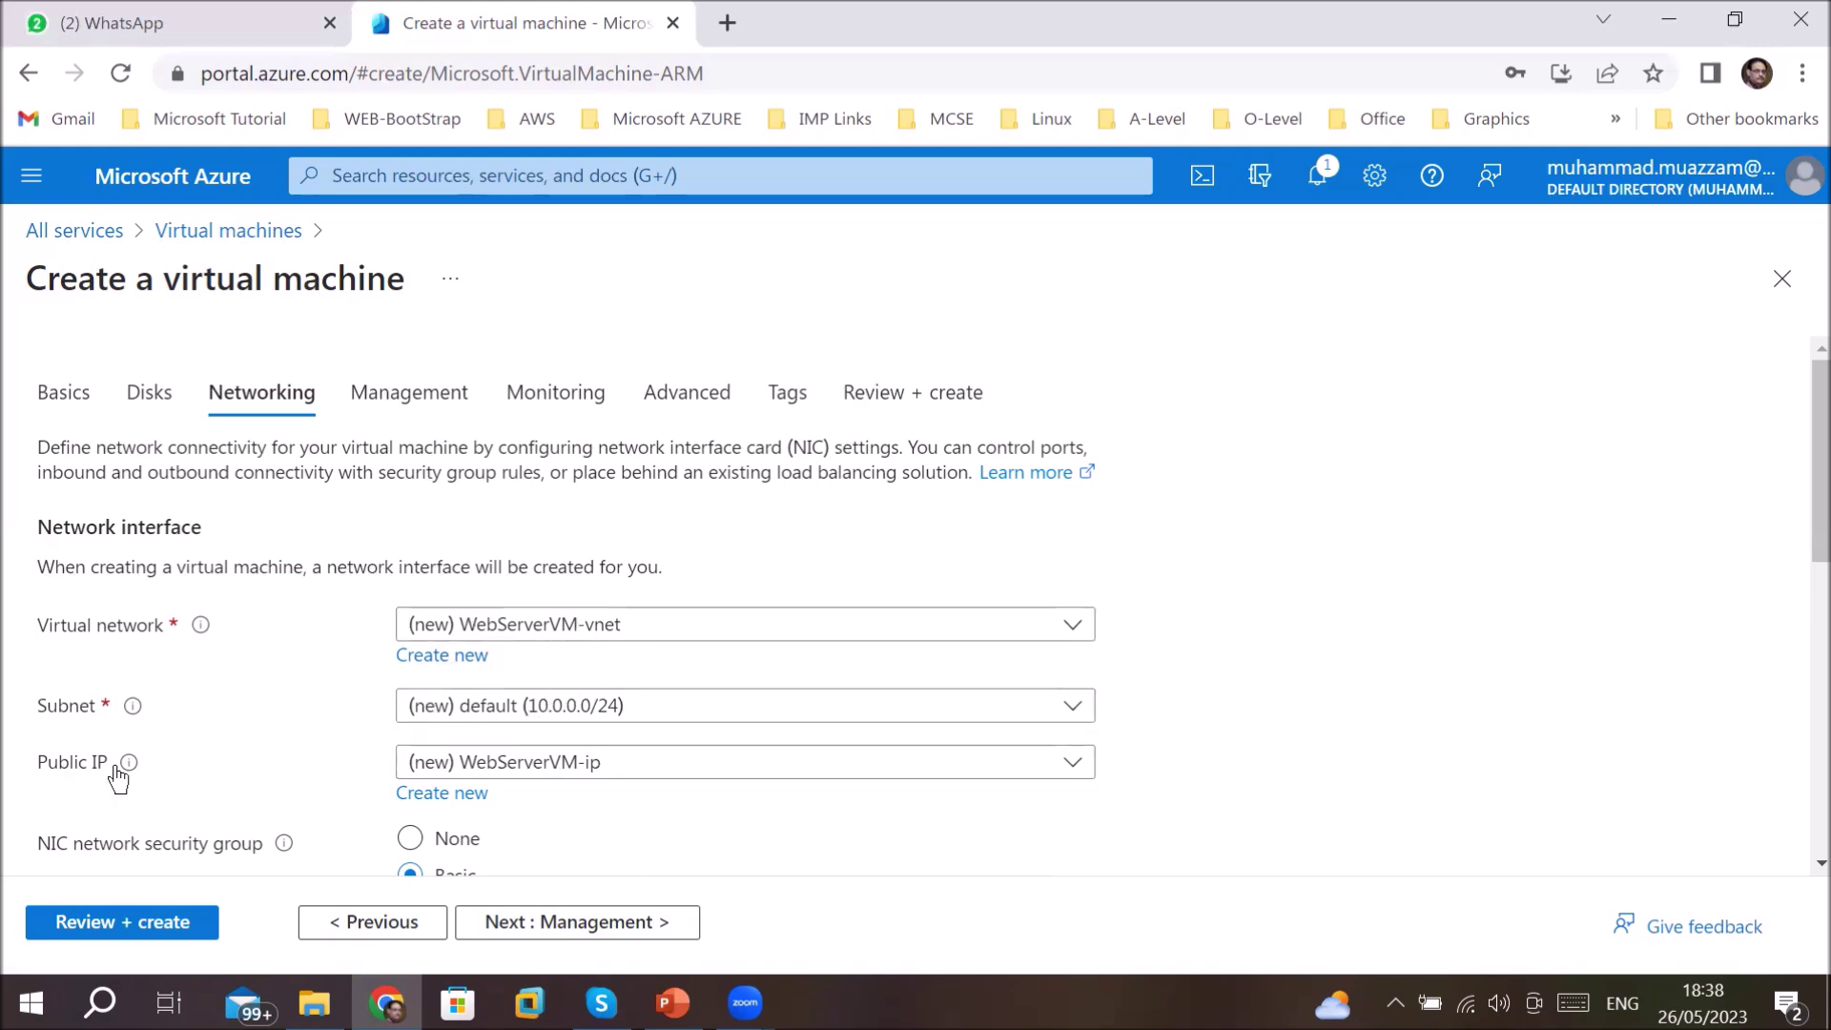
# - Untick 'Delete public IP and NIC when VM is deleted', then advance to Management
pyautogui.moveTo(130, 767)
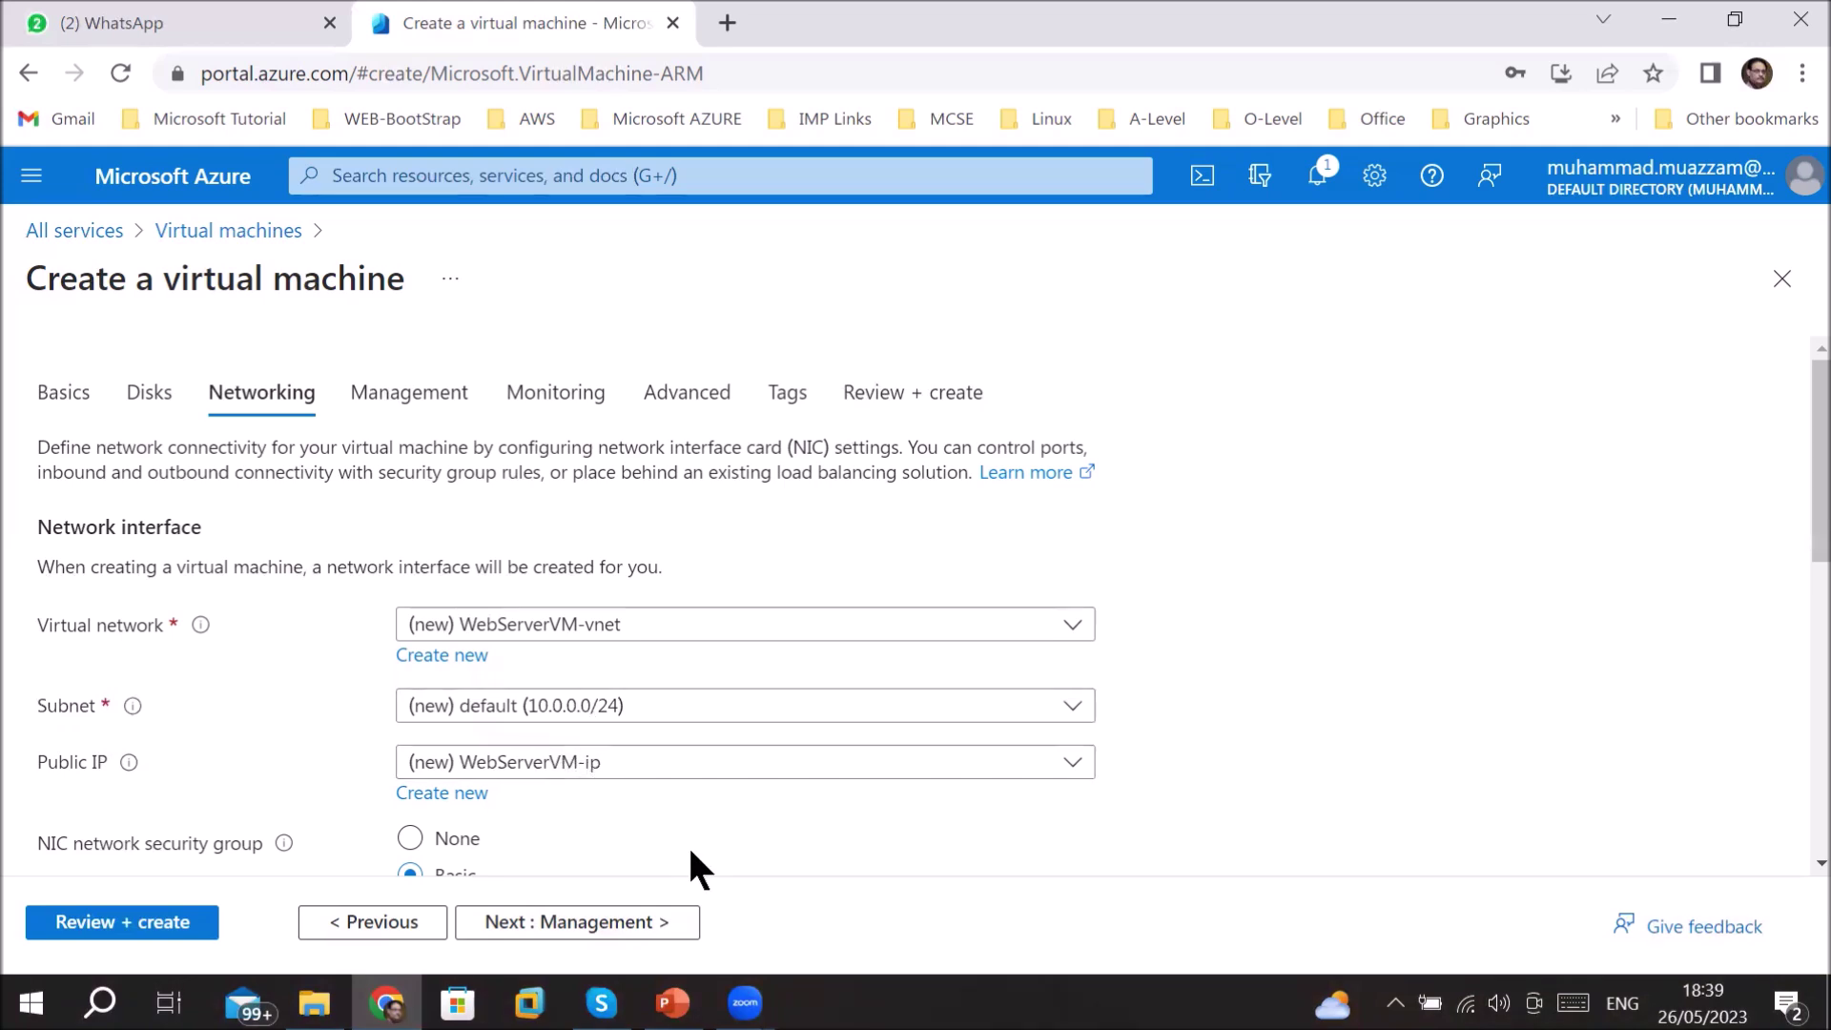
pyautogui.scroll(-3, 698, 831)
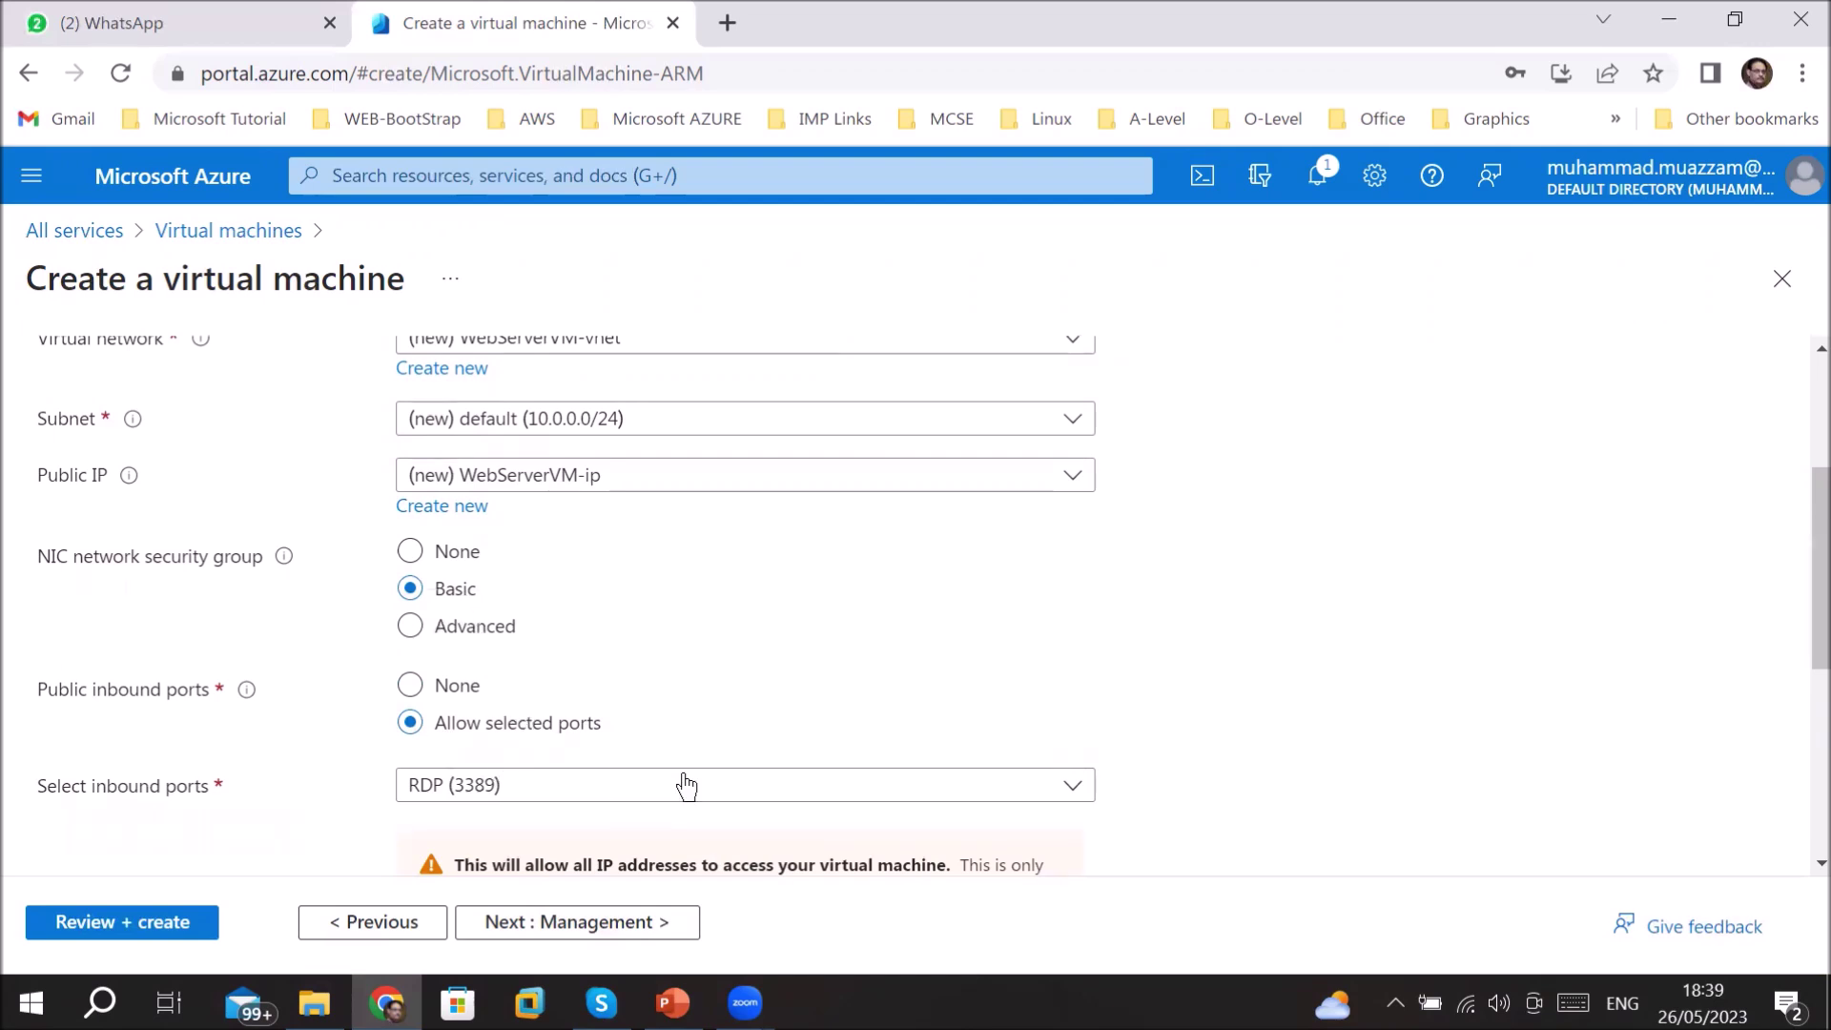
pyautogui.scroll(-2, 683, 780)
pyautogui.scroll(-3, 687, 777)
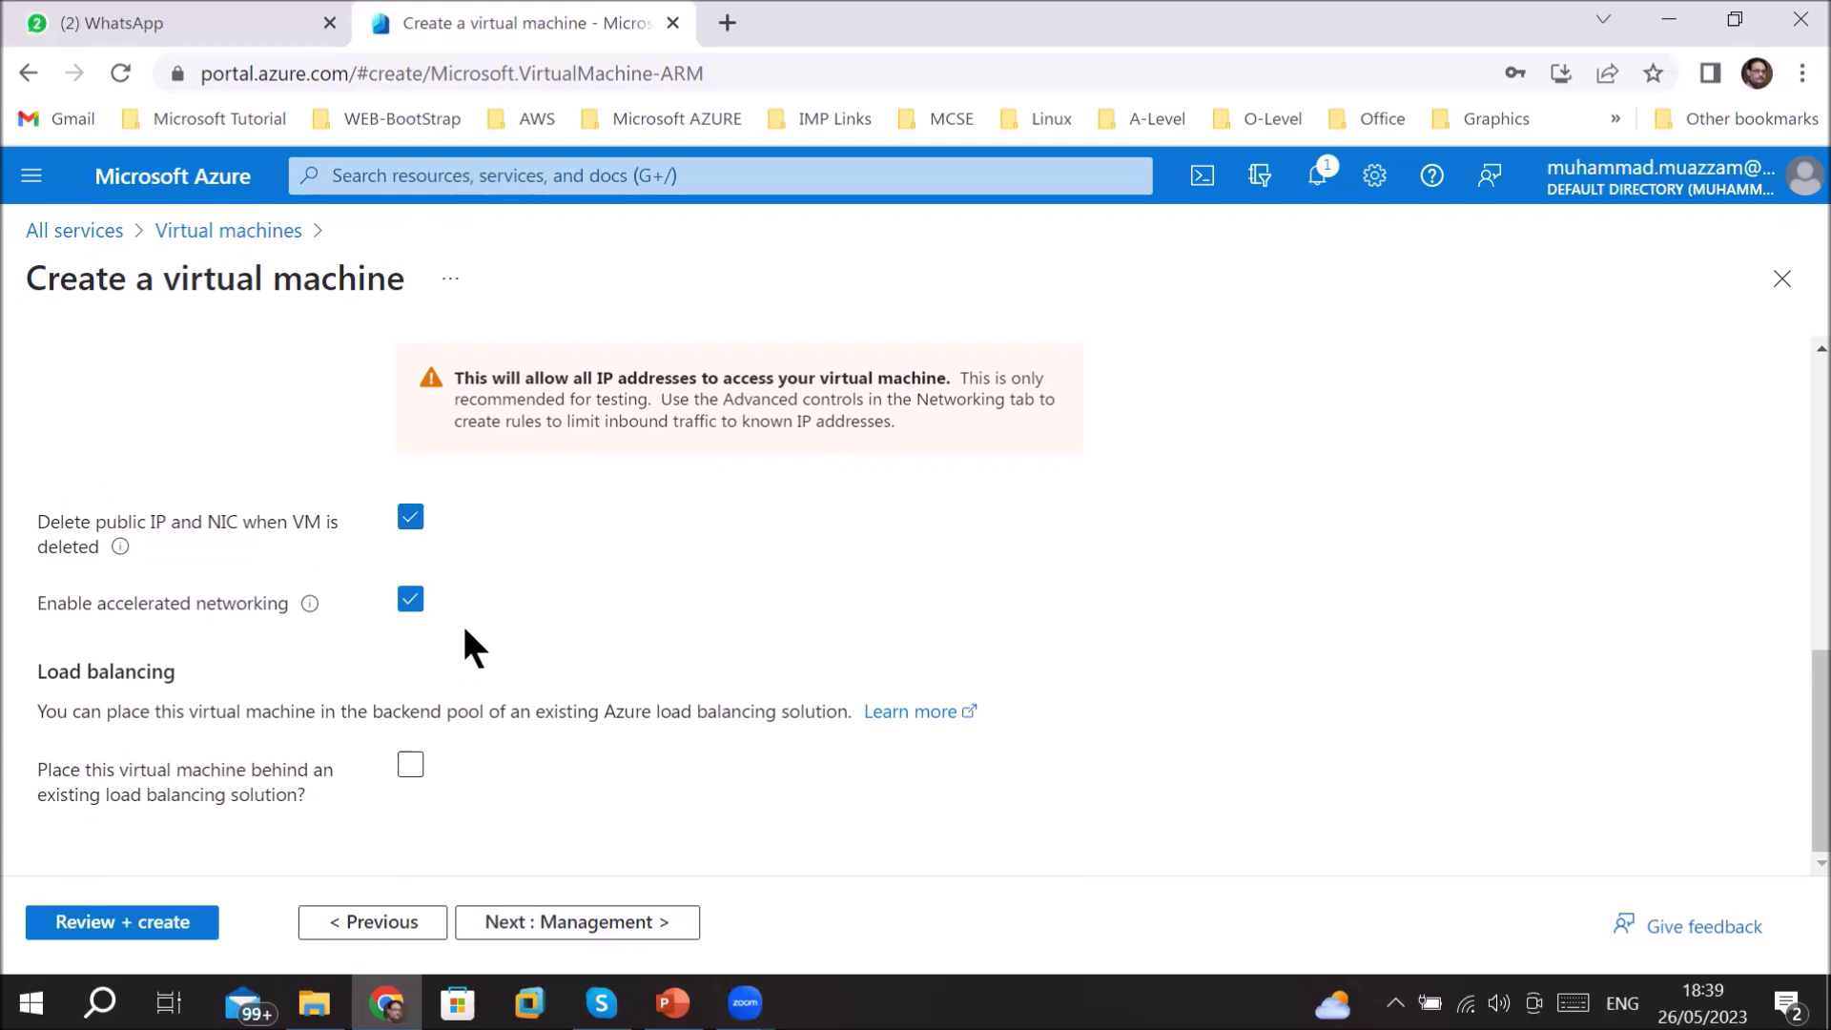
pyautogui.click(410, 517)
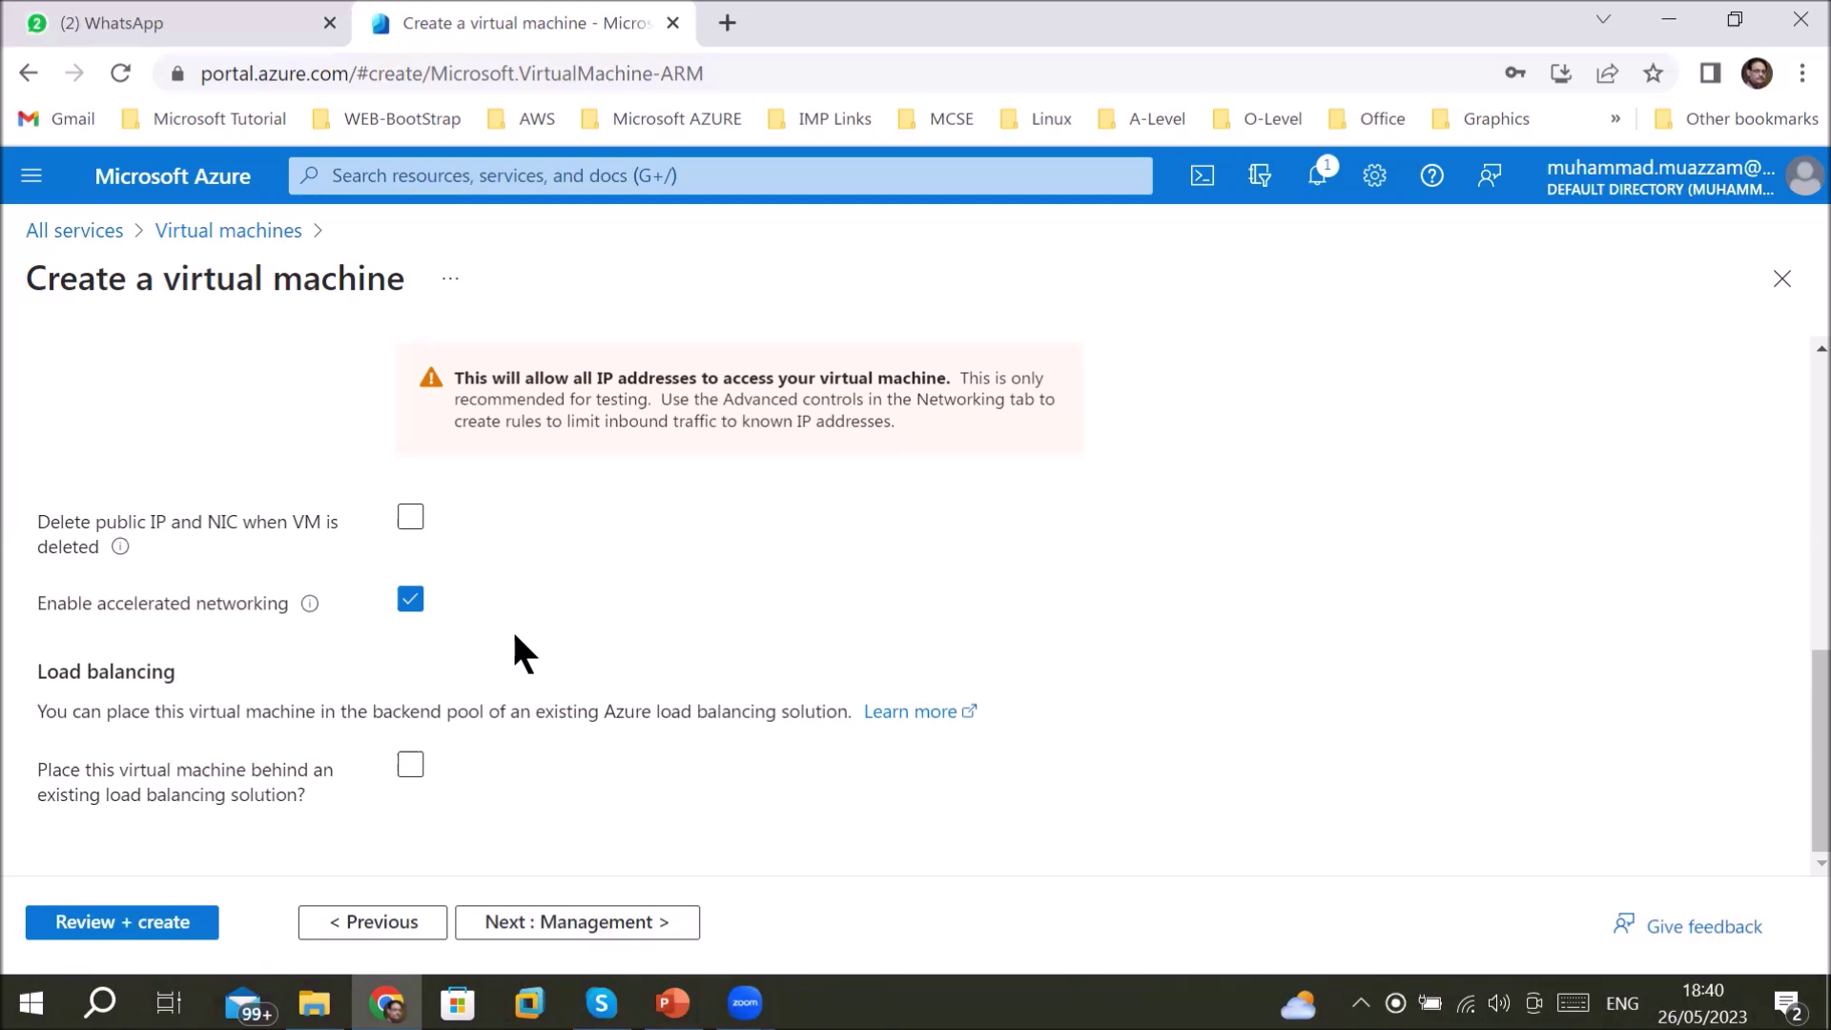
pyautogui.click(412, 520)
pyautogui.moveTo(399, 548)
pyautogui.click(409, 527)
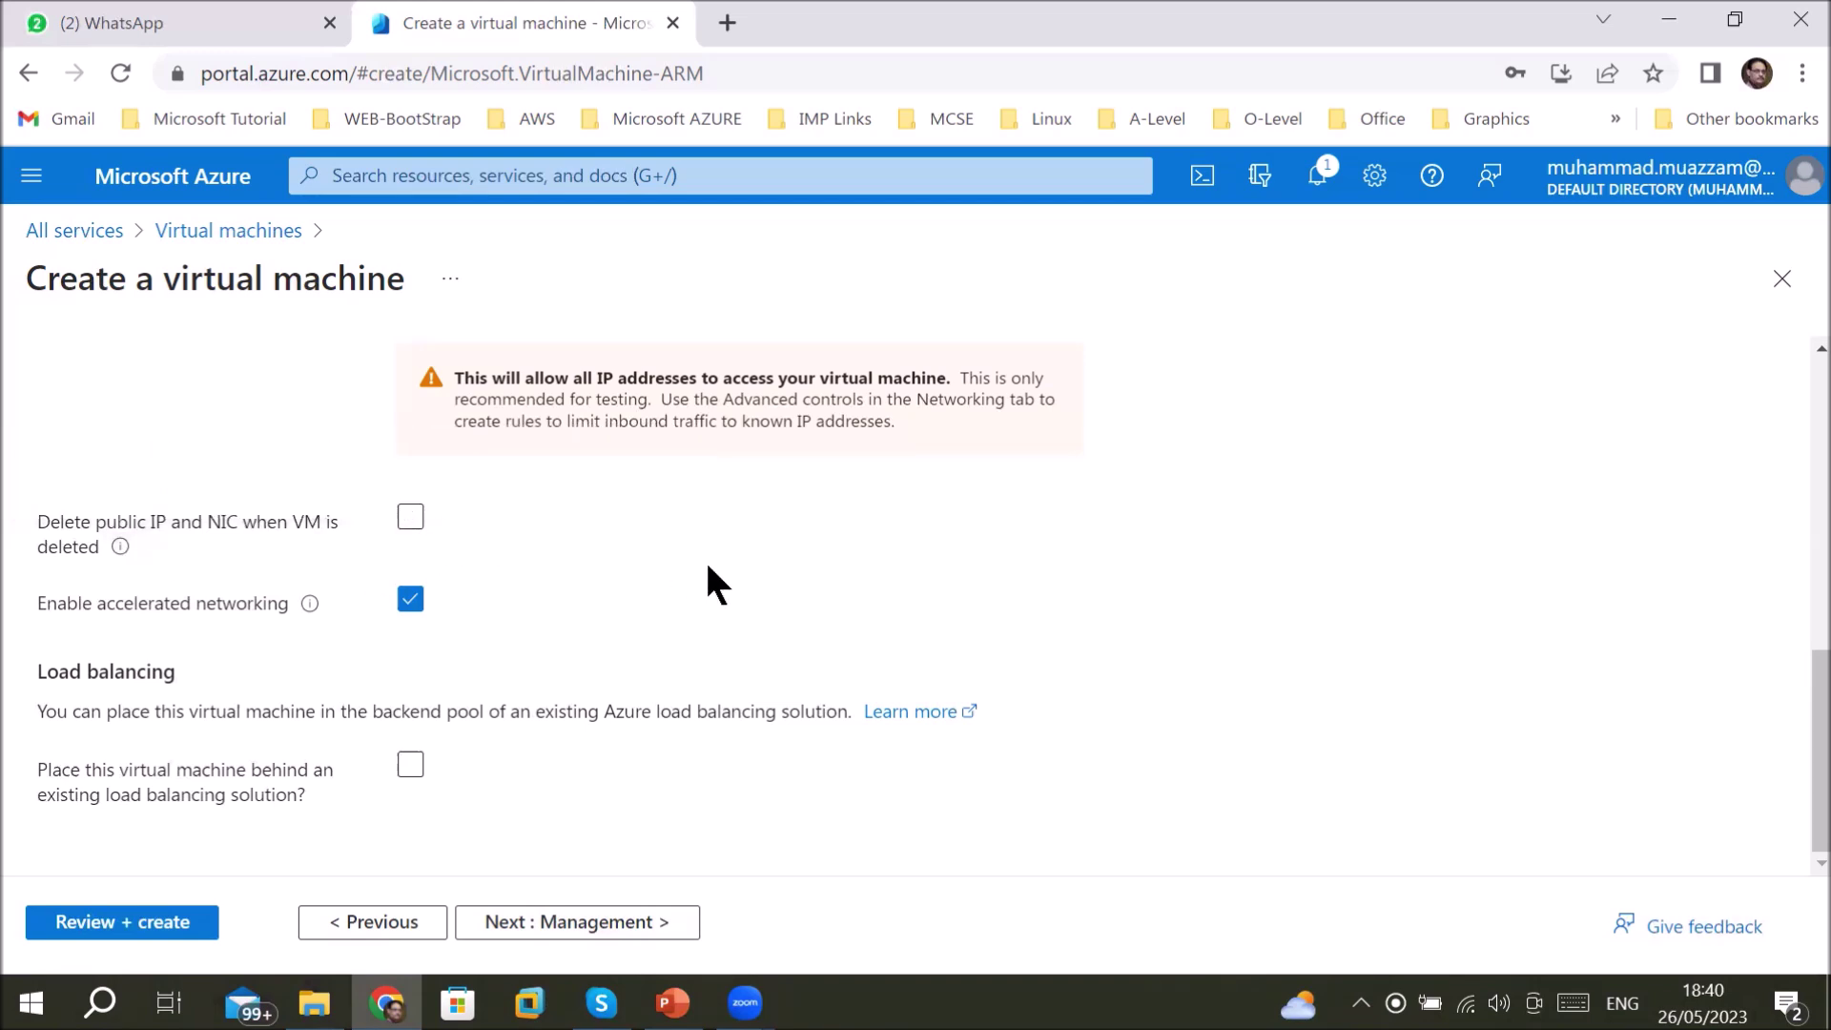
pyautogui.click(599, 923)
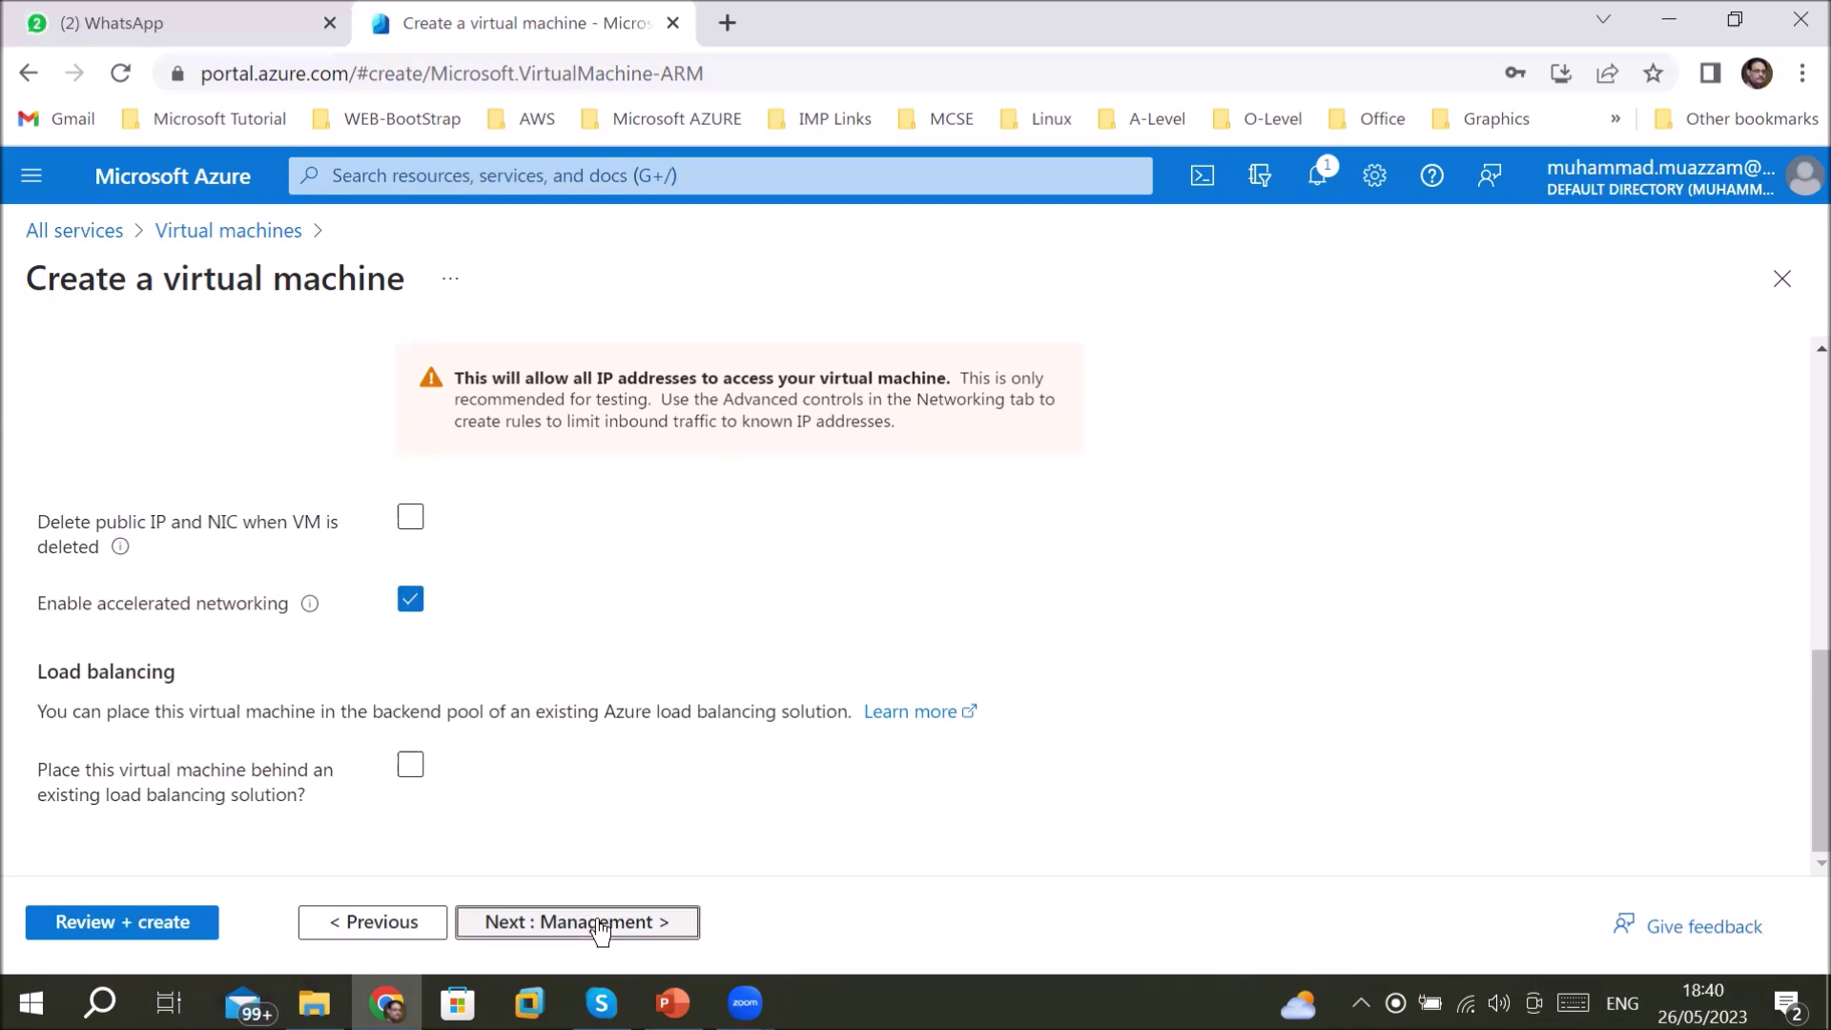
pyautogui.click(343, 926)
pyautogui.scroll(-5, 648, 734)
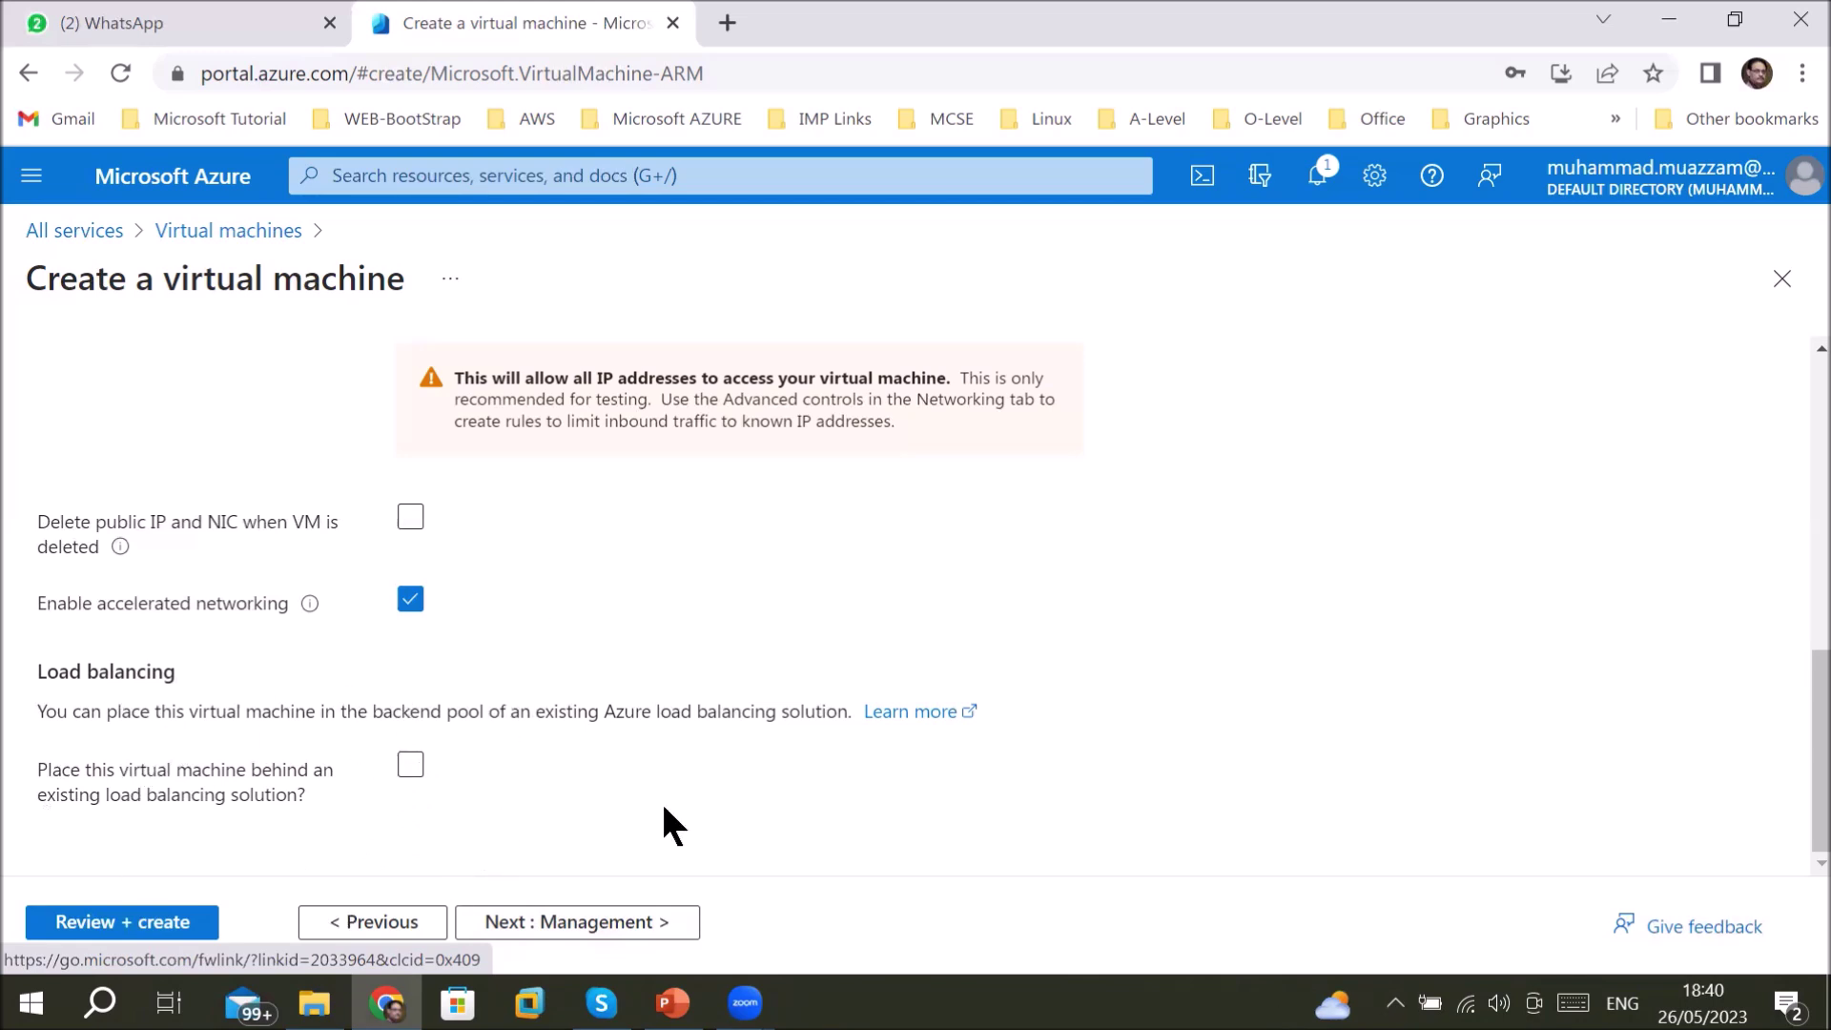
pyautogui.click(592, 921)
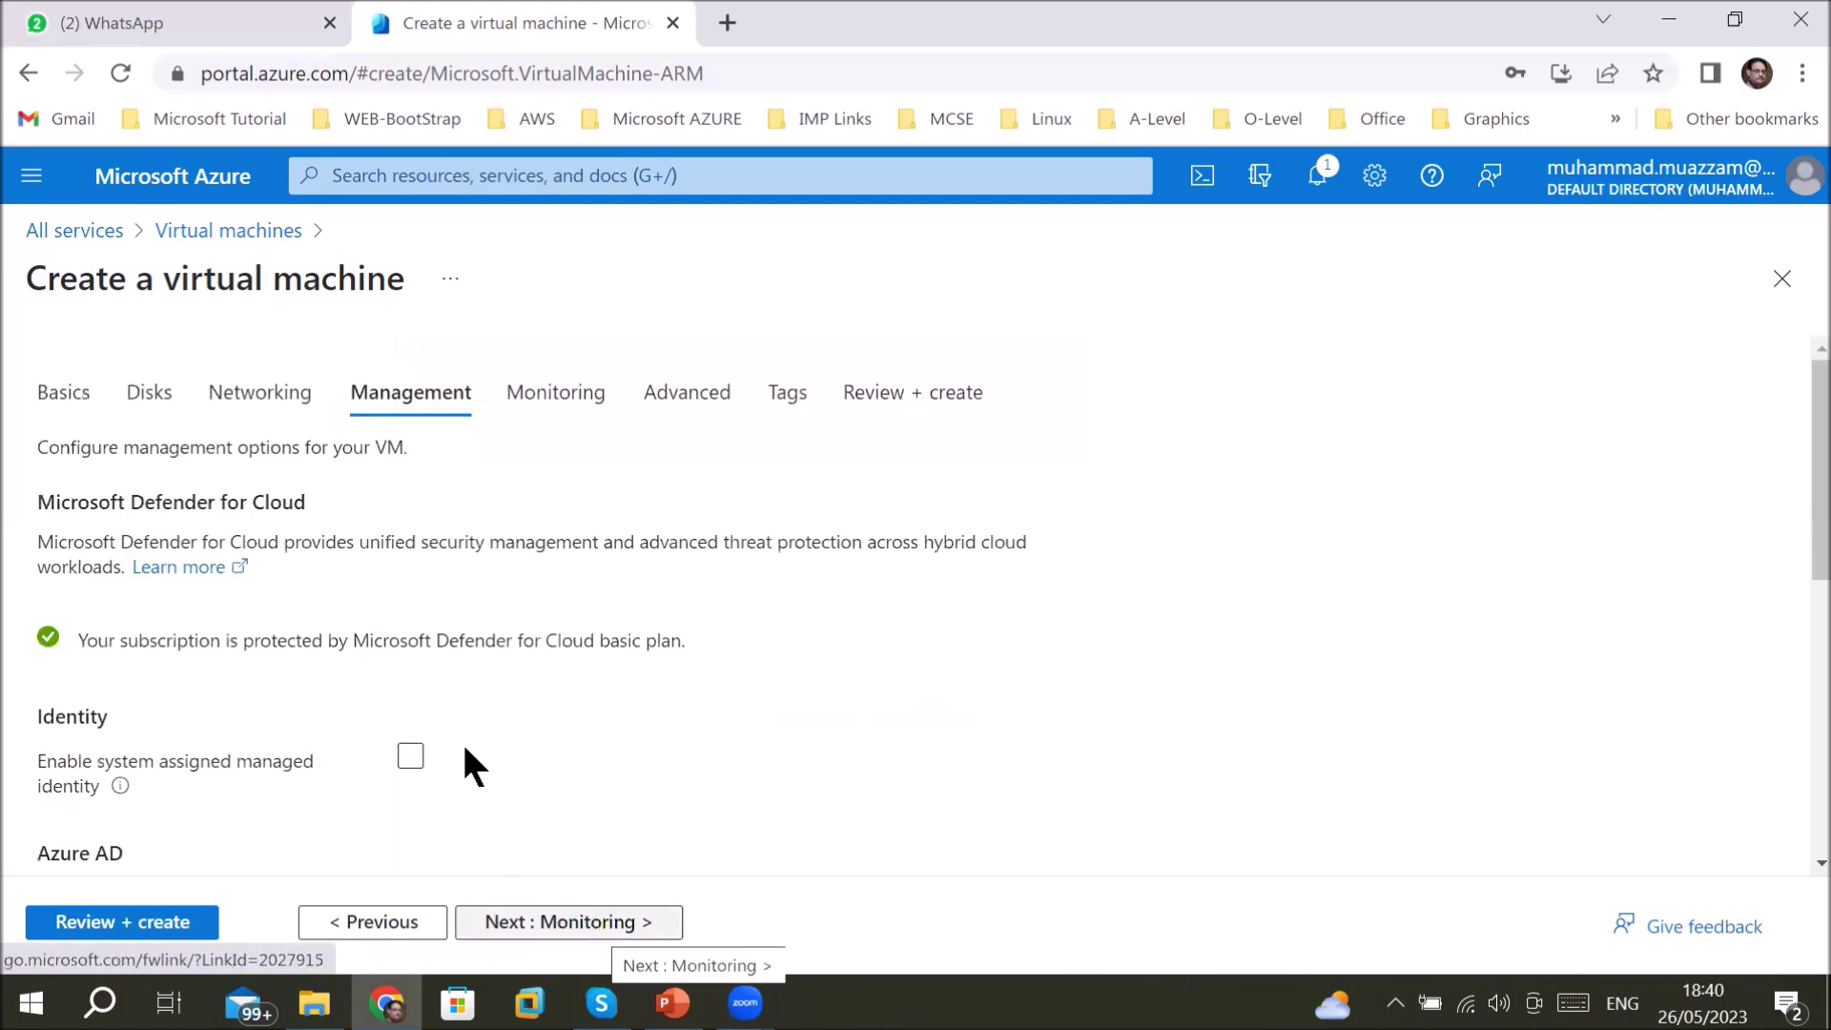
pyautogui.scroll(-5, 587, 760)
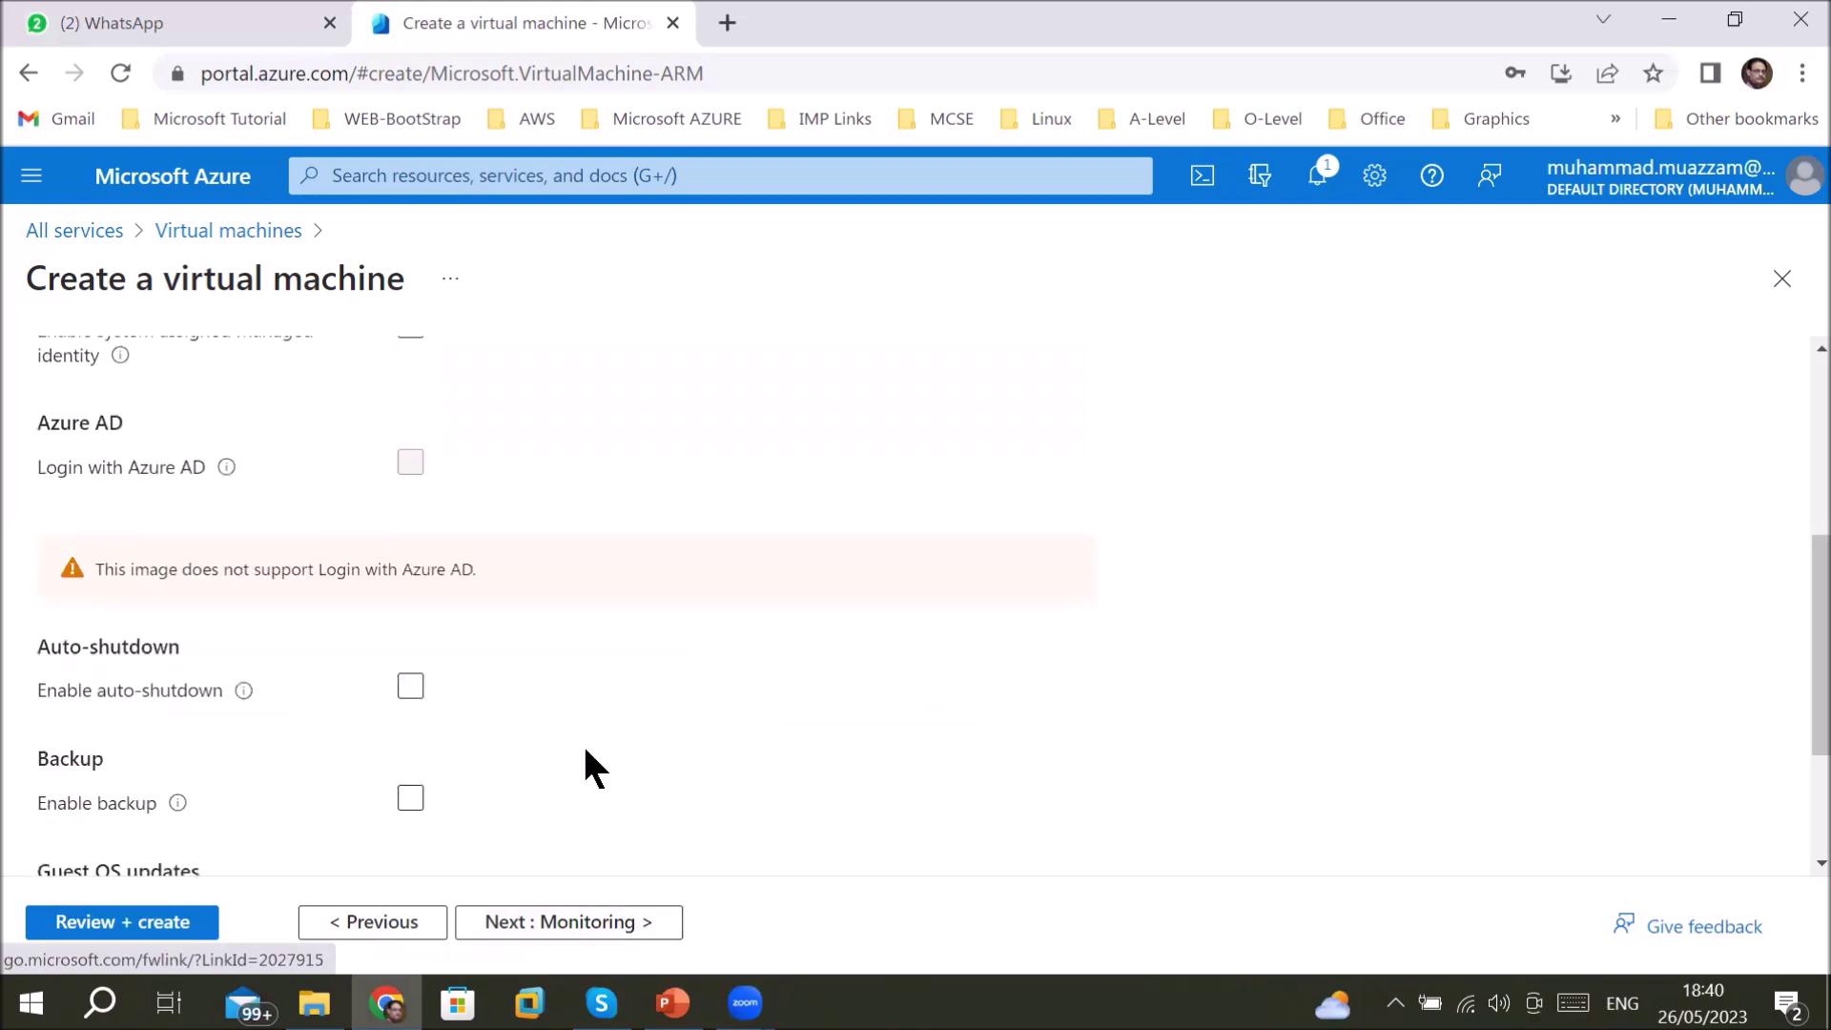
pyautogui.scroll(2, 587, 753)
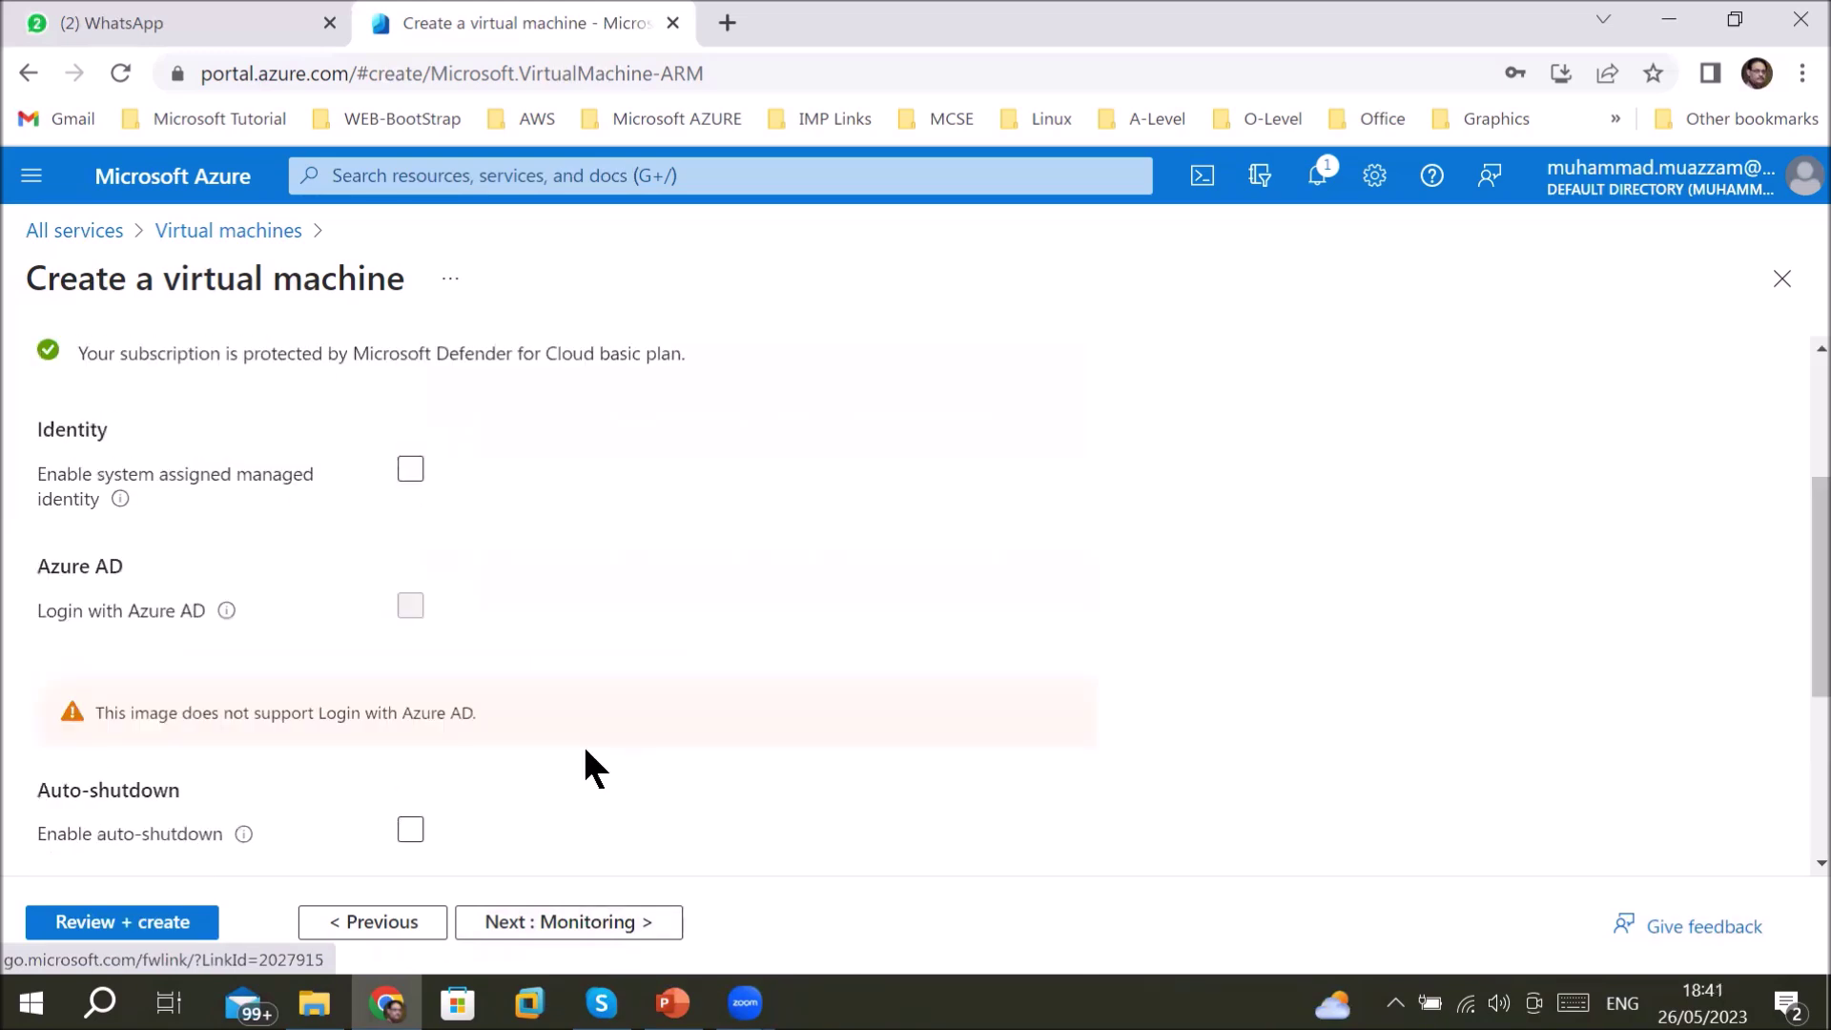
pyautogui.scroll(-3, 586, 754)
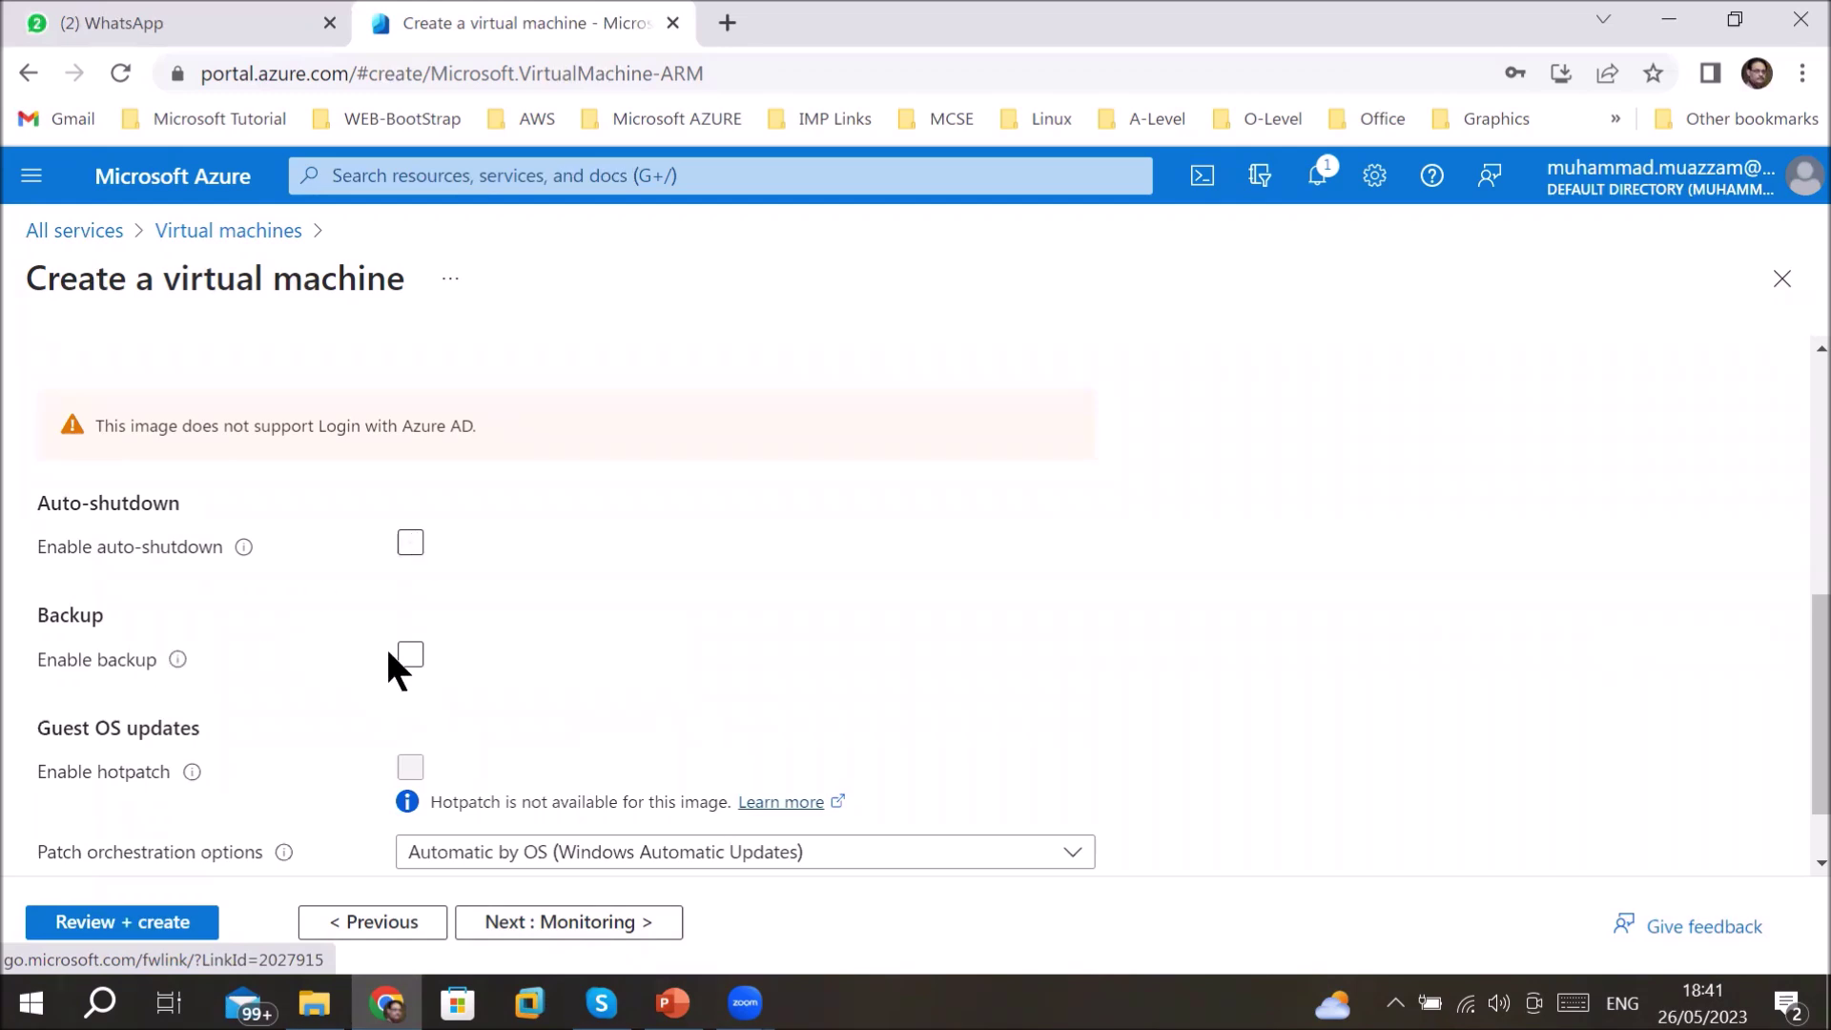
# - Enable auto-shutdown and choose the (UTC+05:00) Islamabad, Karachi time zone
pyautogui.click(411, 546)
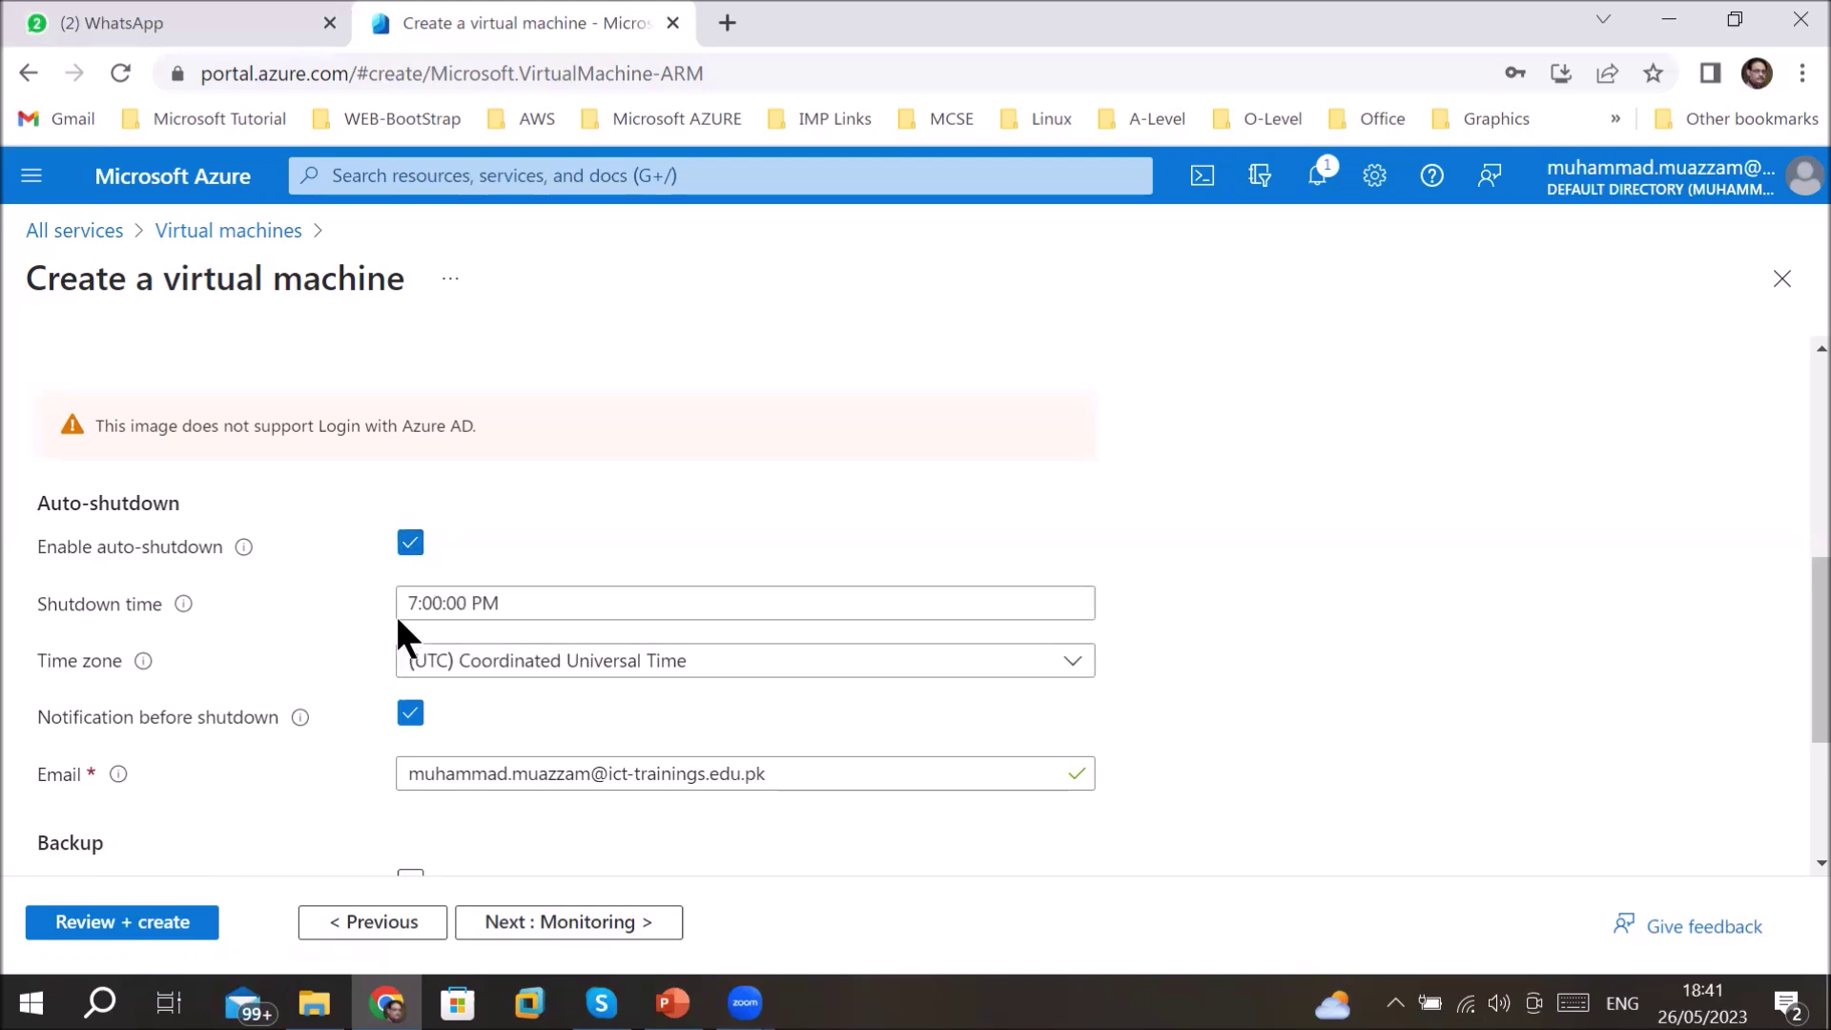
pyautogui.click(984, 603)
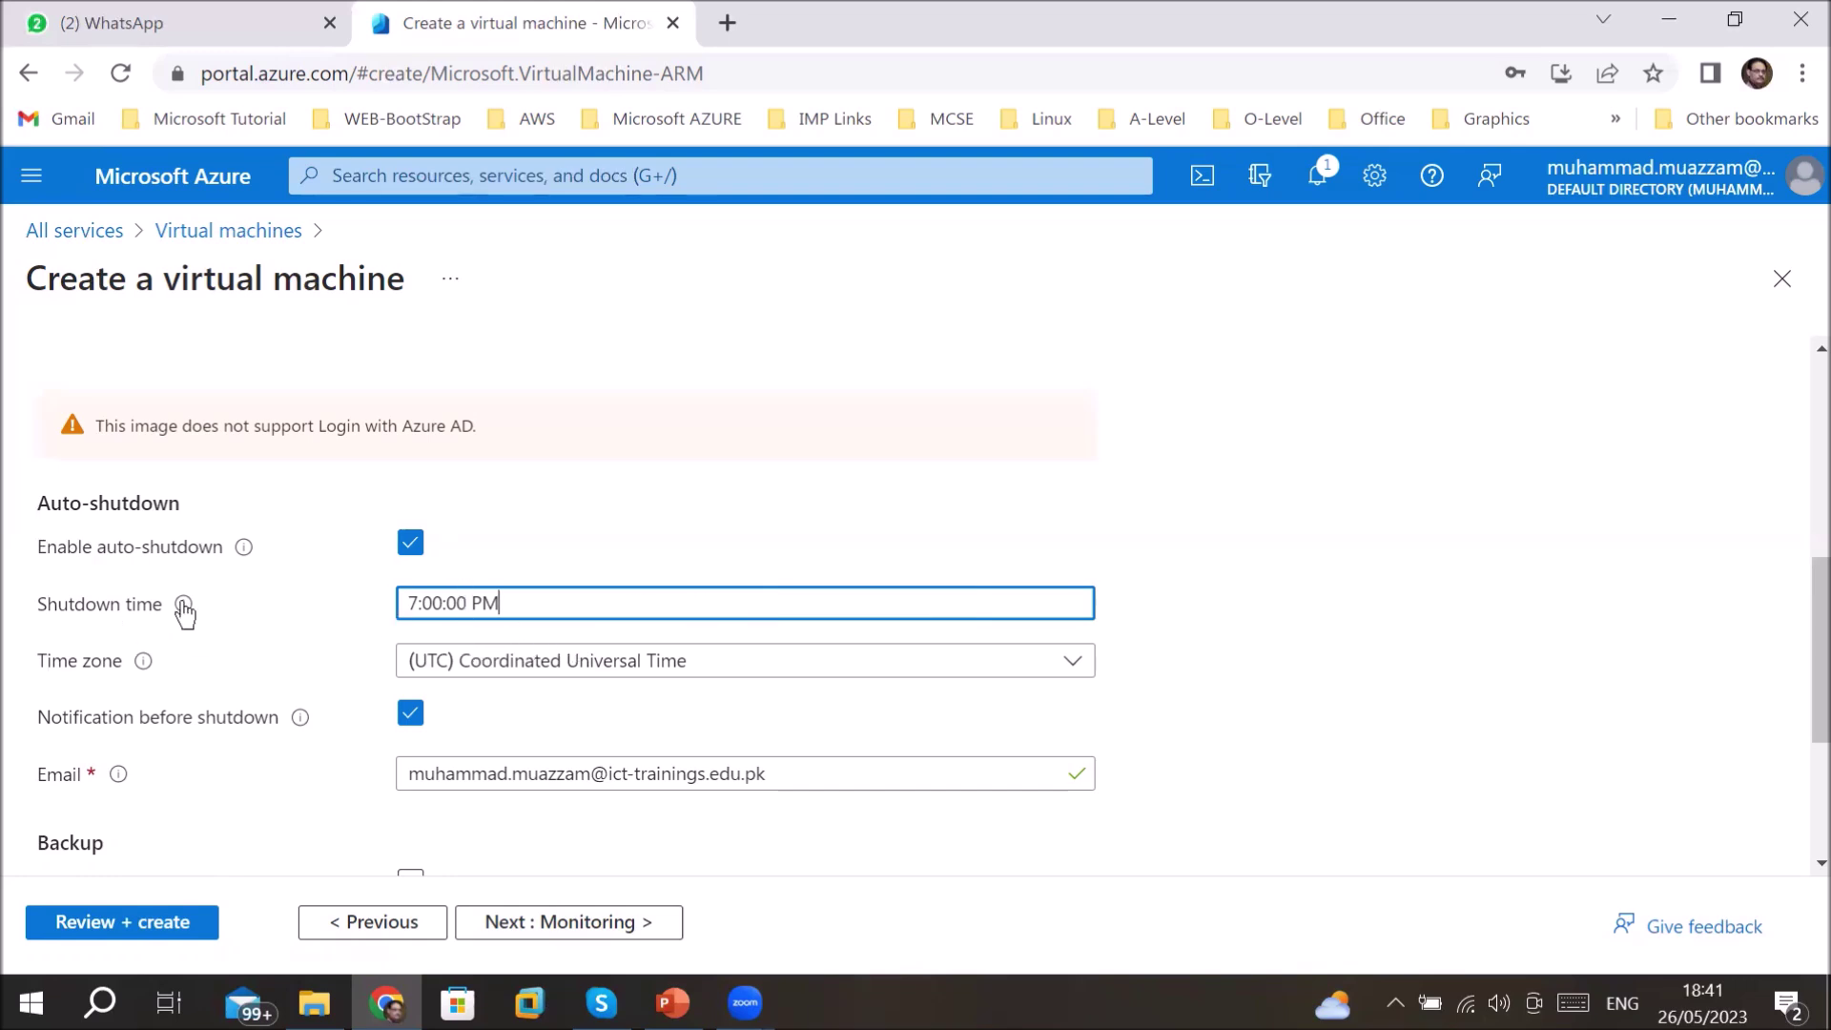
pyautogui.moveTo(184, 611)
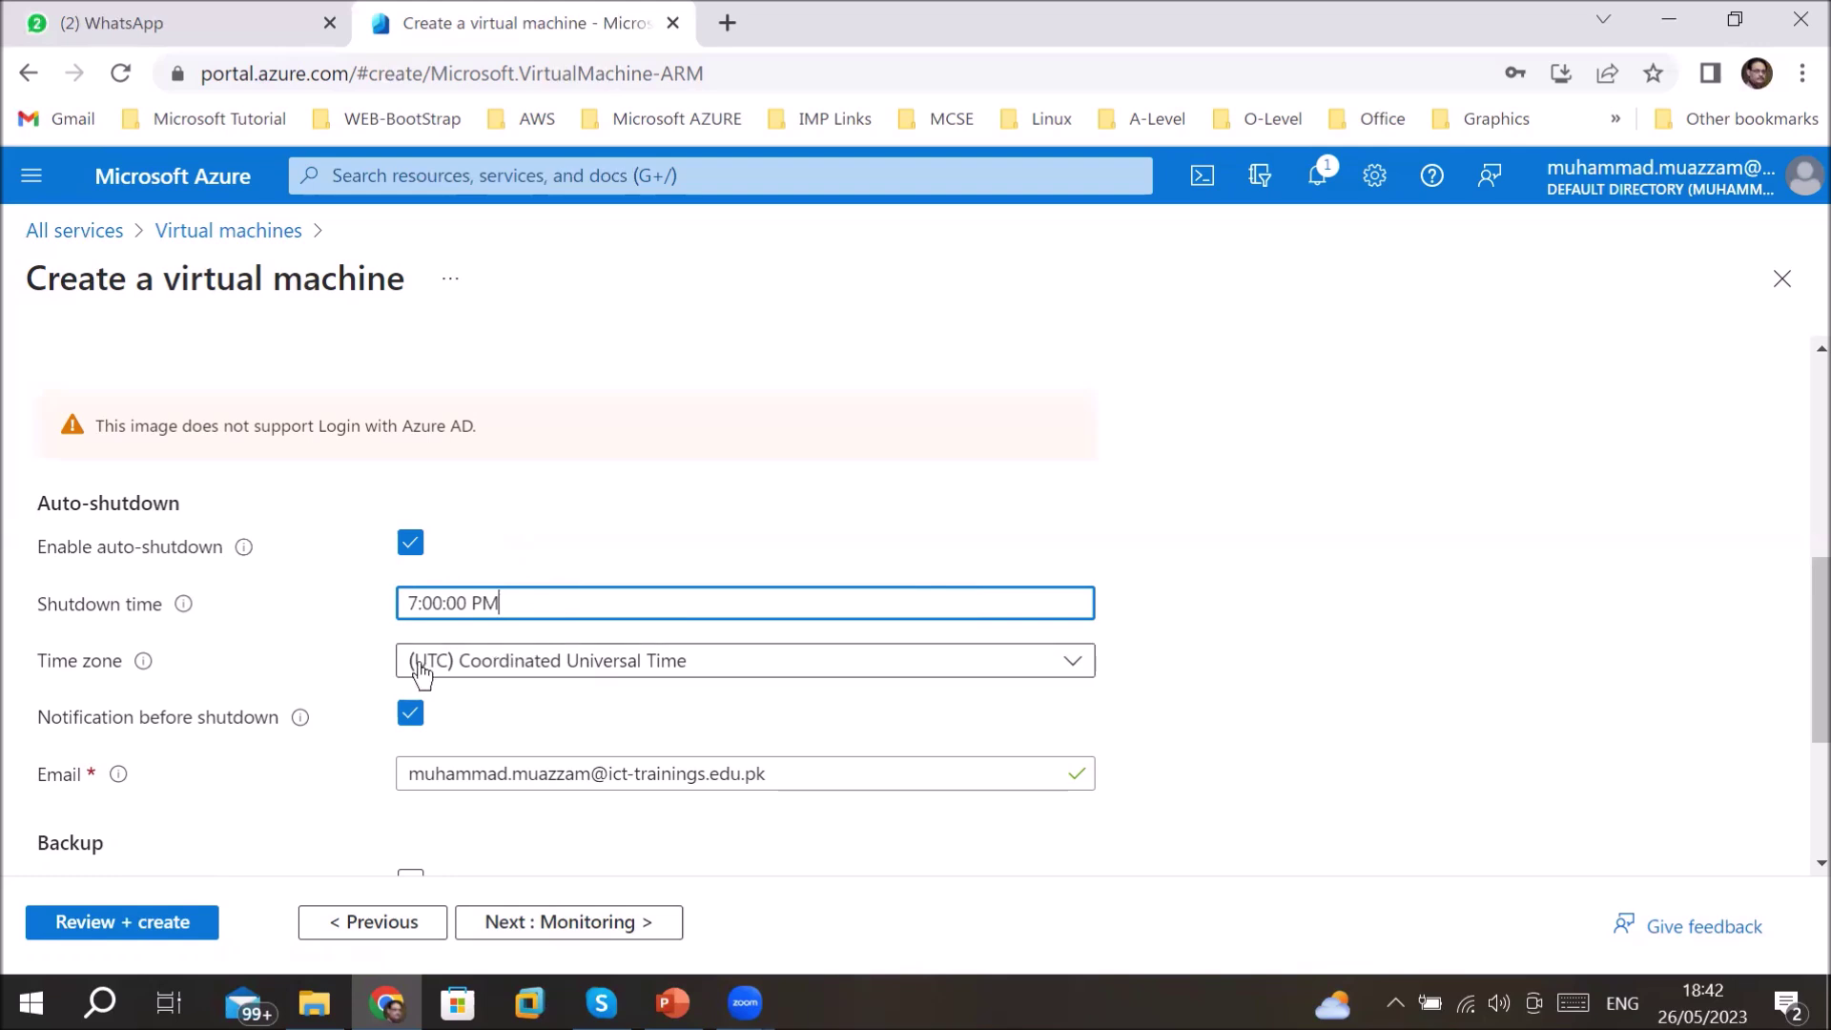
pyautogui.click(613, 663)
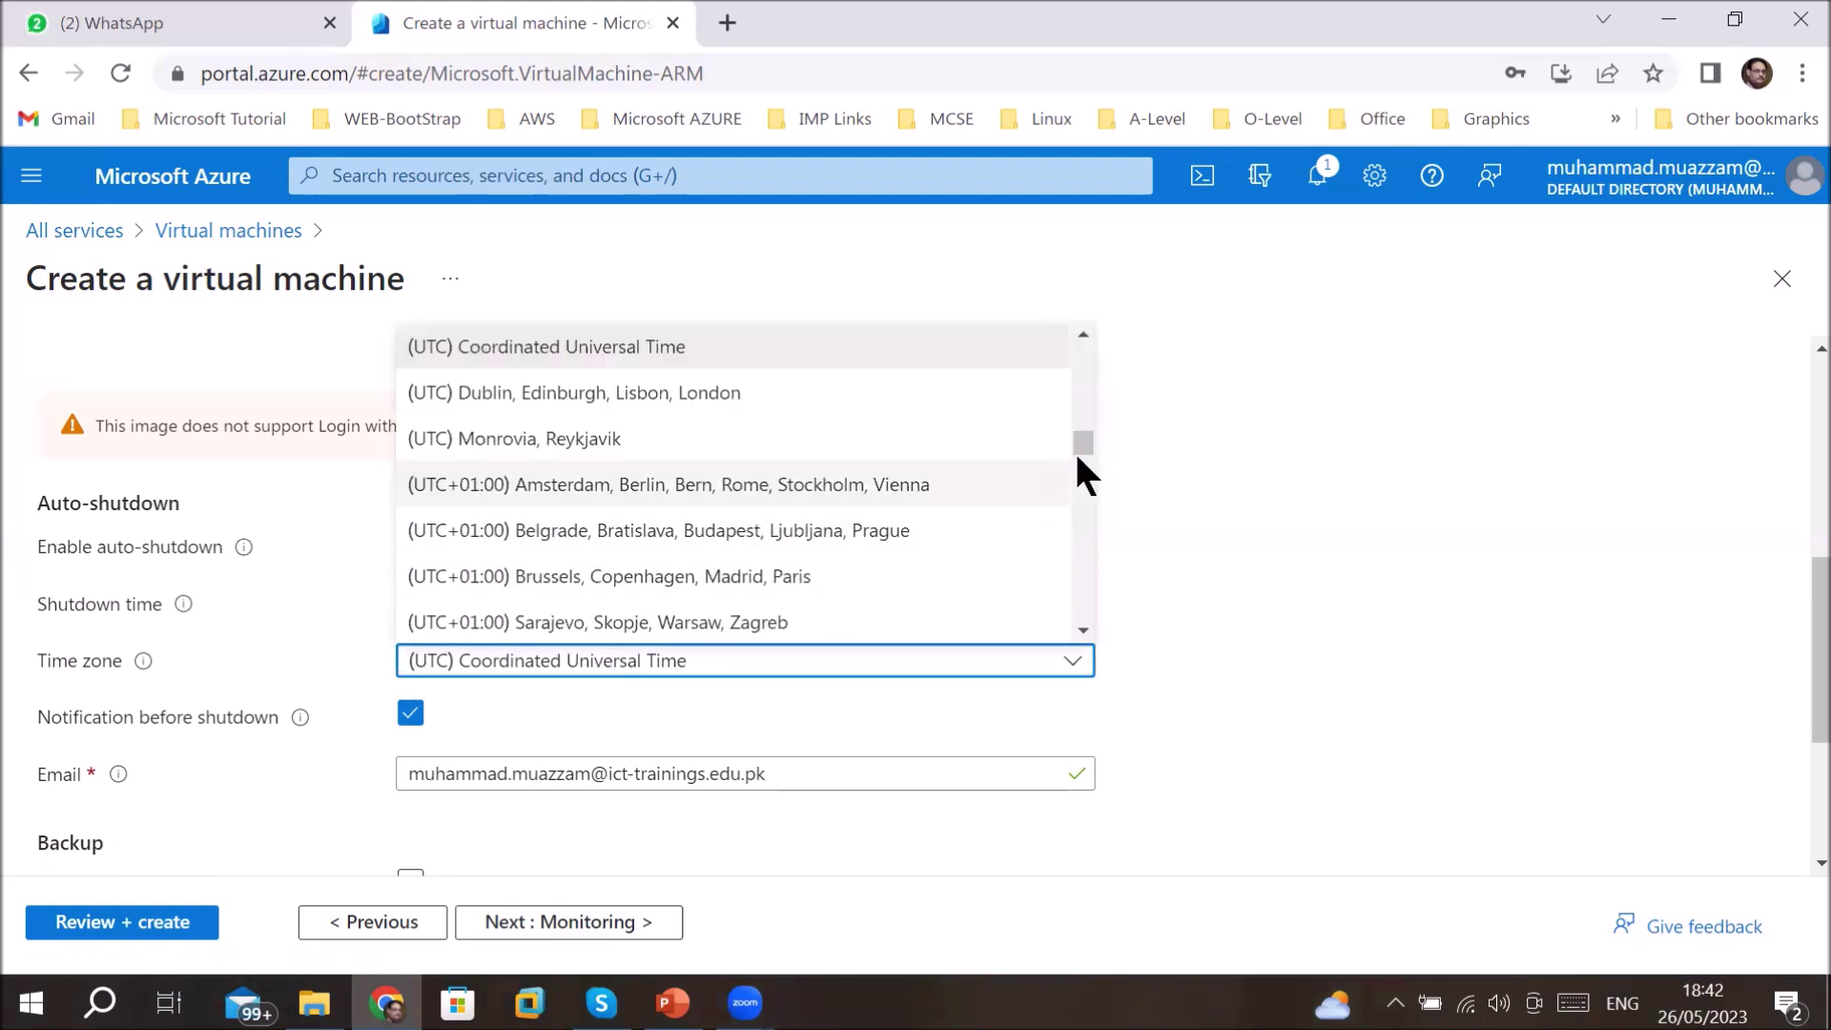
pyautogui.moveTo(1078, 445); pyautogui.dragTo(1080, 533)
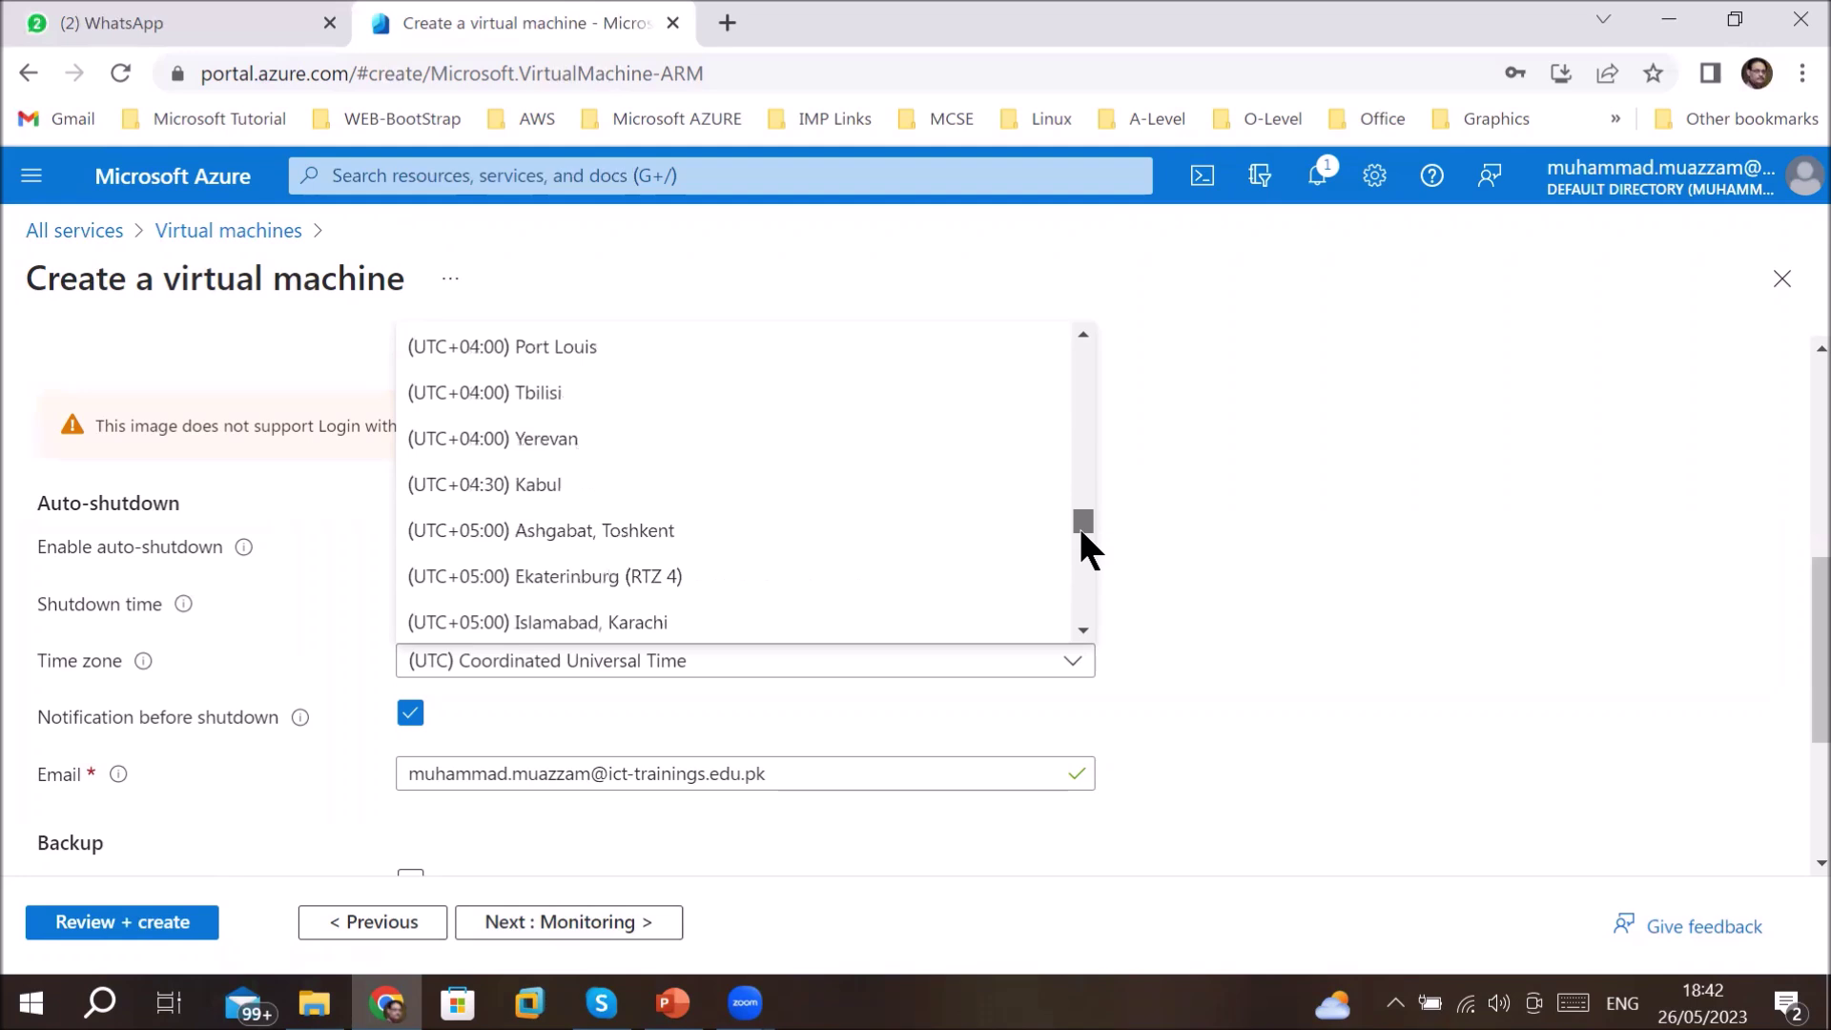
pyautogui.click(822, 624)
# - Change the shutdown time from 7 to 9:00:00 PM and adjust the notification e-mail
pyautogui.click(584, 603)
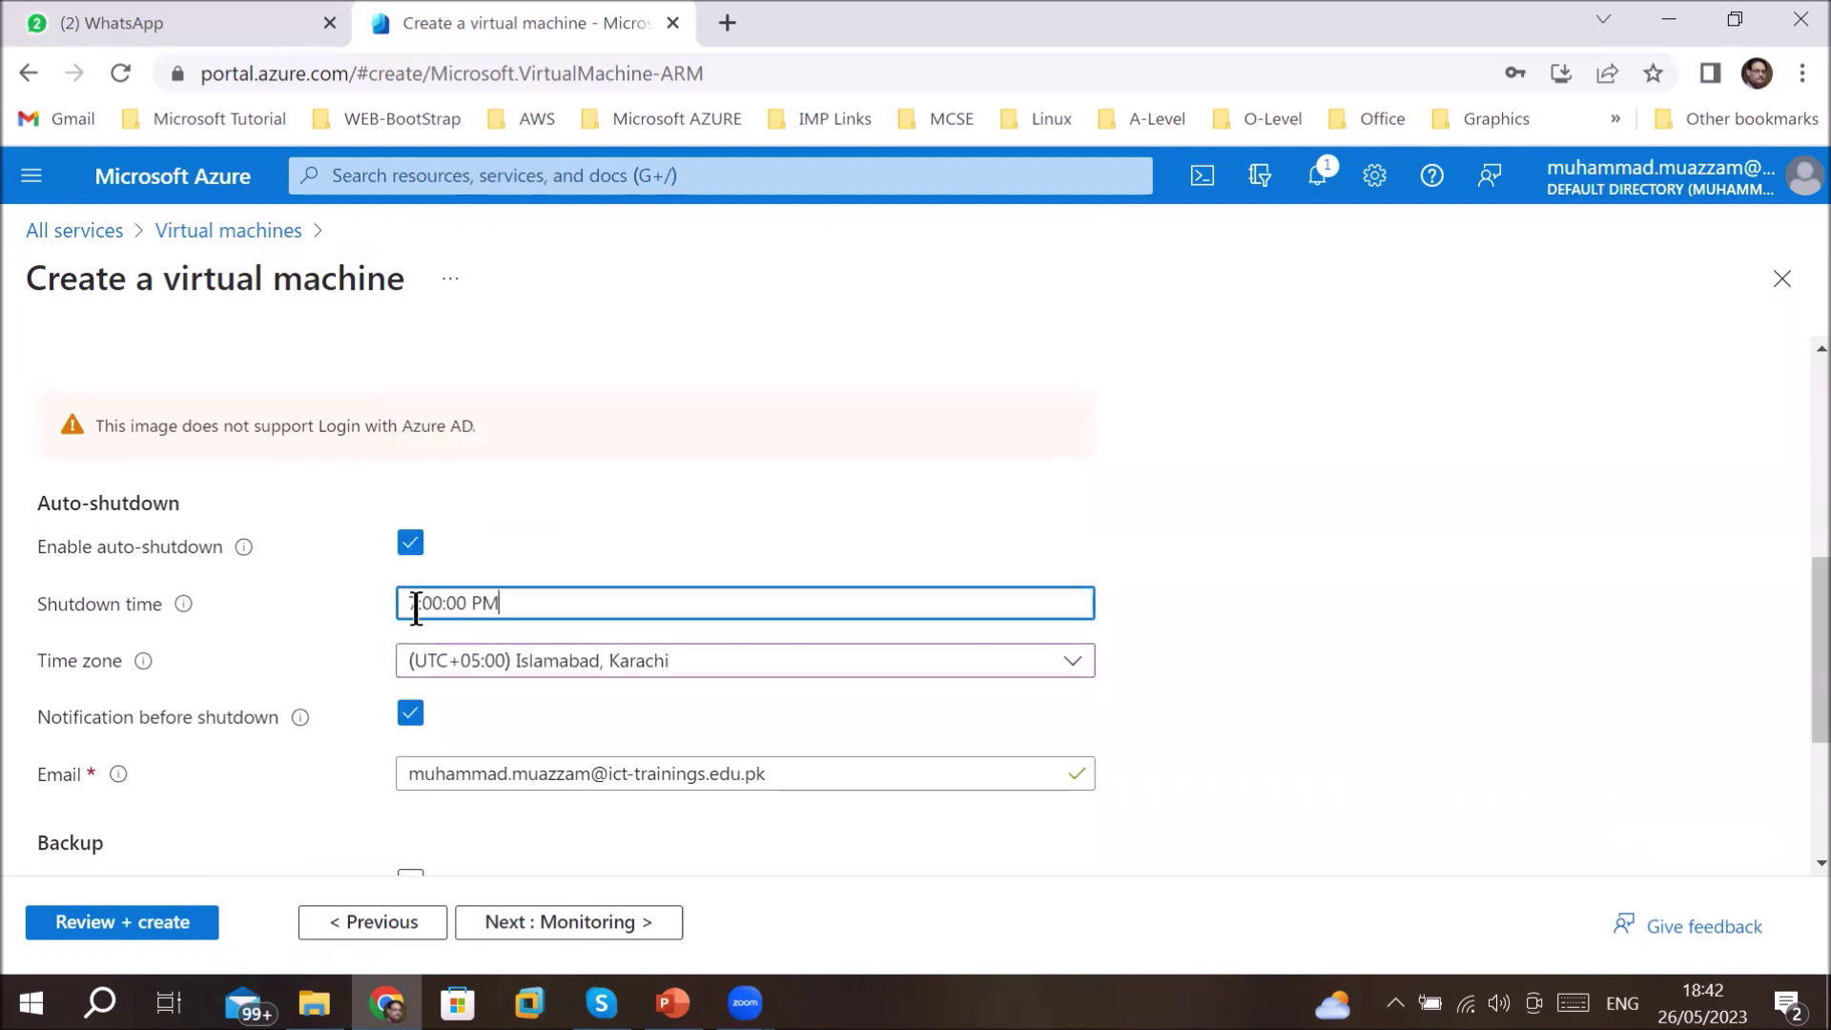
pyautogui.press('Home')
pyautogui.press('Delete')
pyautogui.write('9')
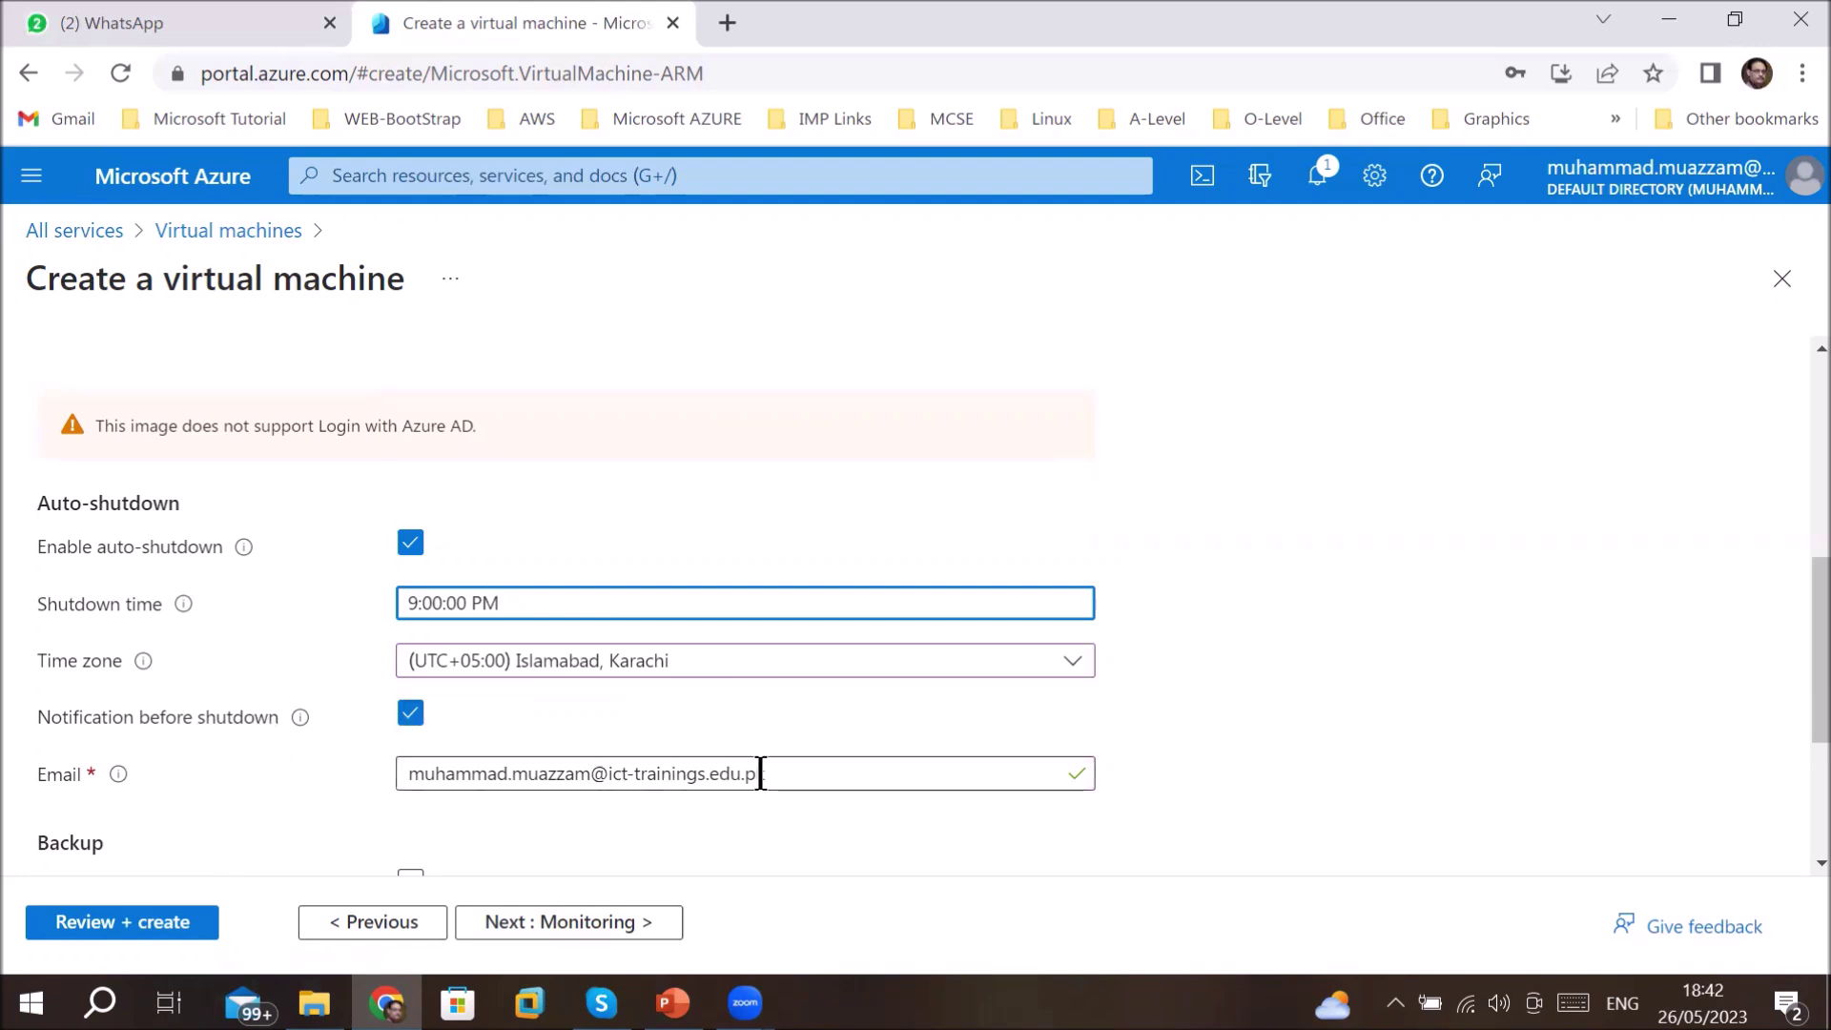
pyautogui.moveTo(785, 772); pyautogui.dragTo(363, 804)
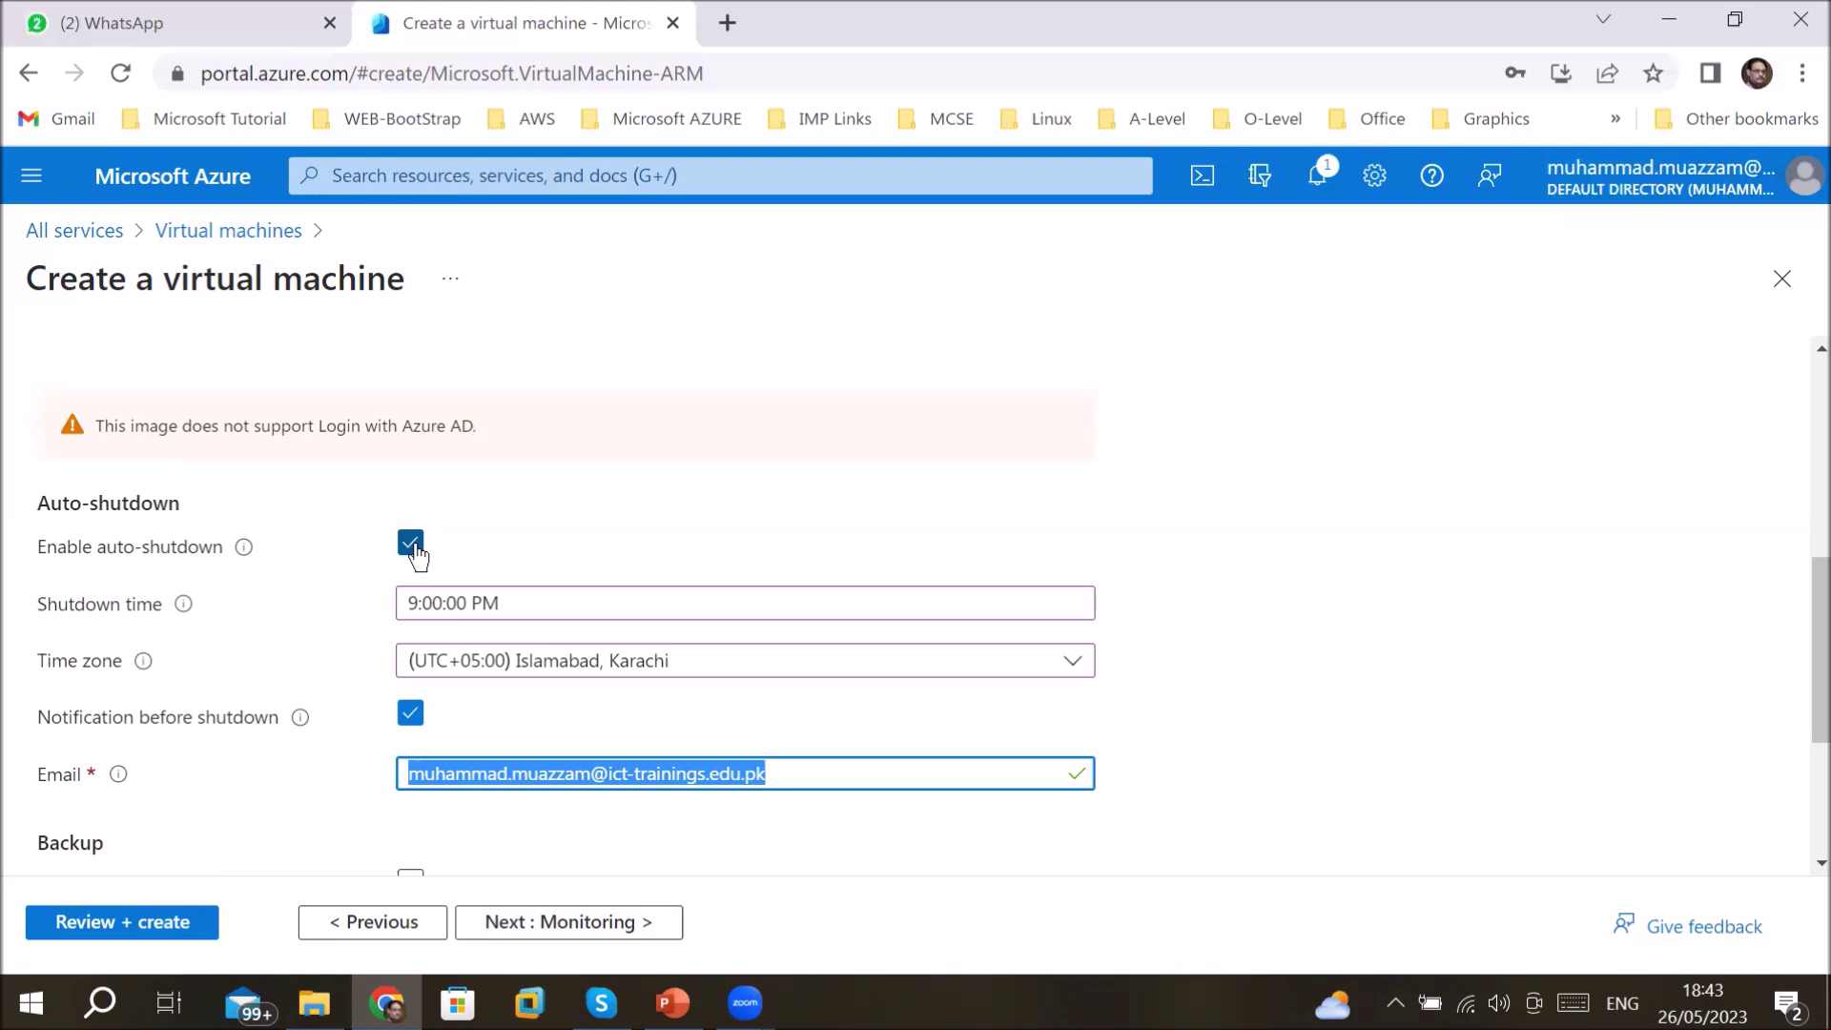
# - Untick auto-shutdown, decline Chrome's save-password prompt, and enable backup with vault defaultVault376
pyautogui.click(409, 545)
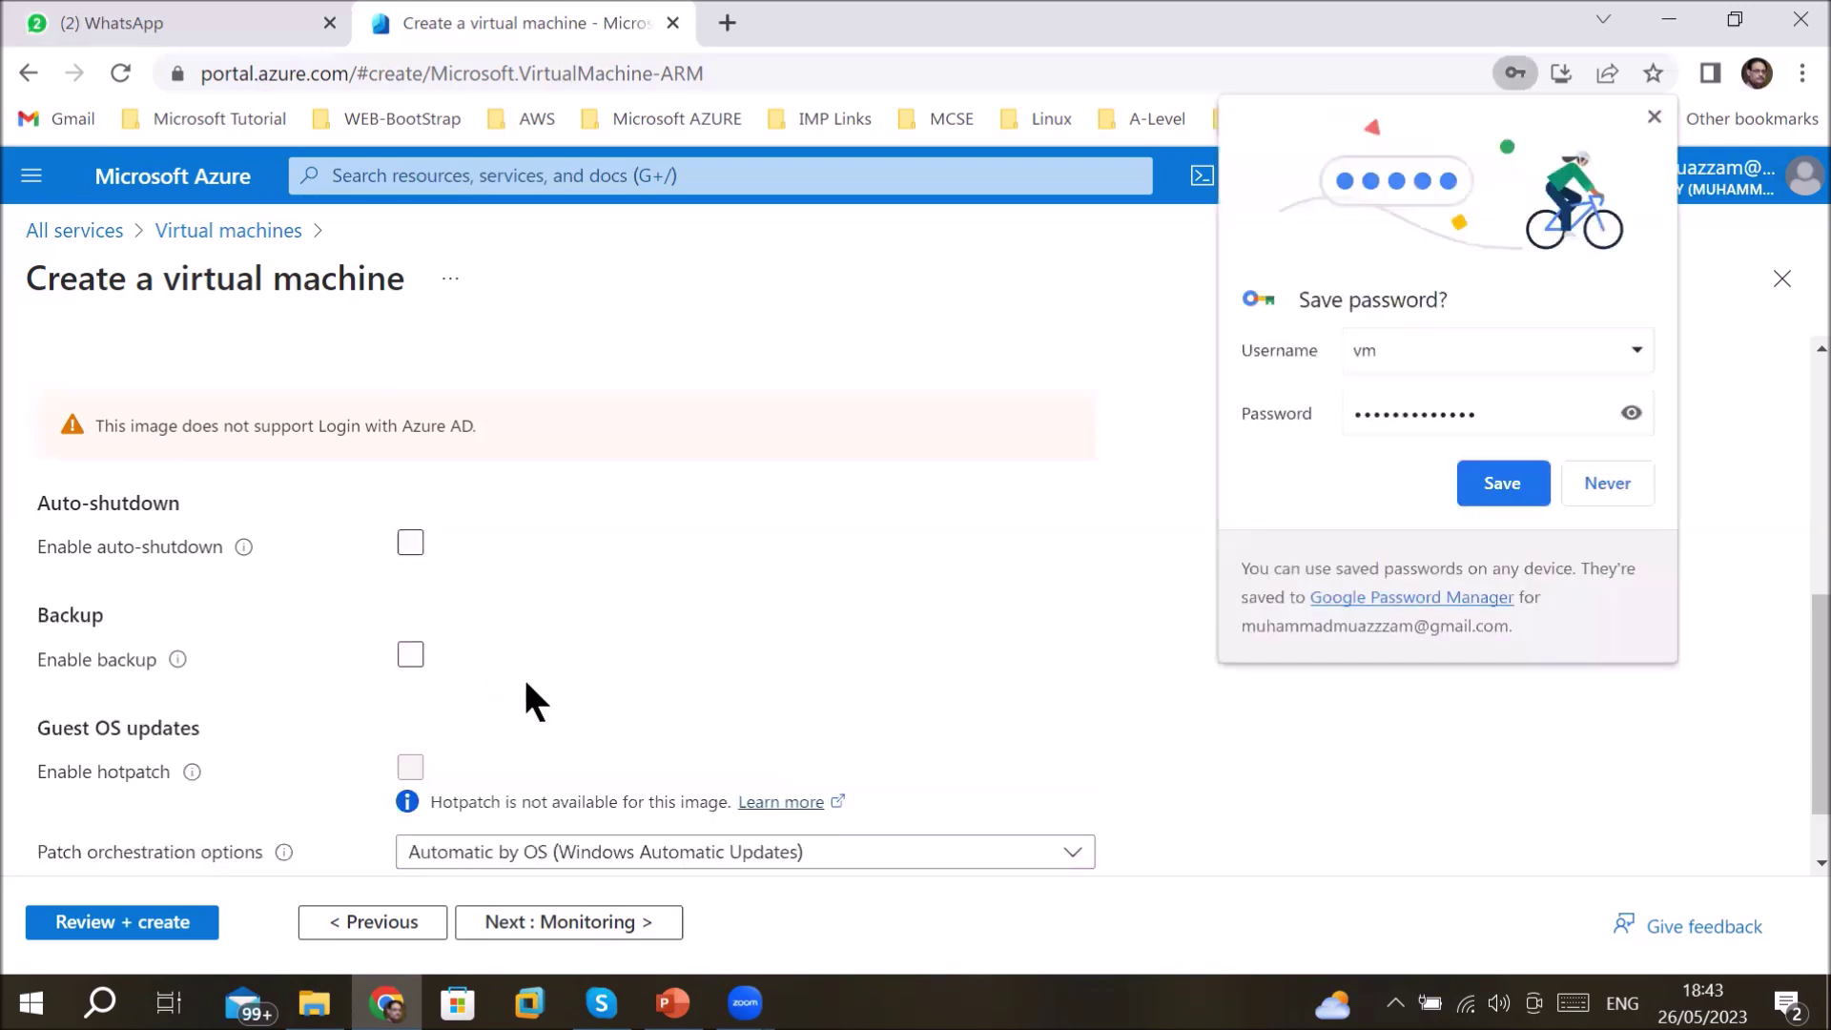
pyautogui.click(1610, 481)
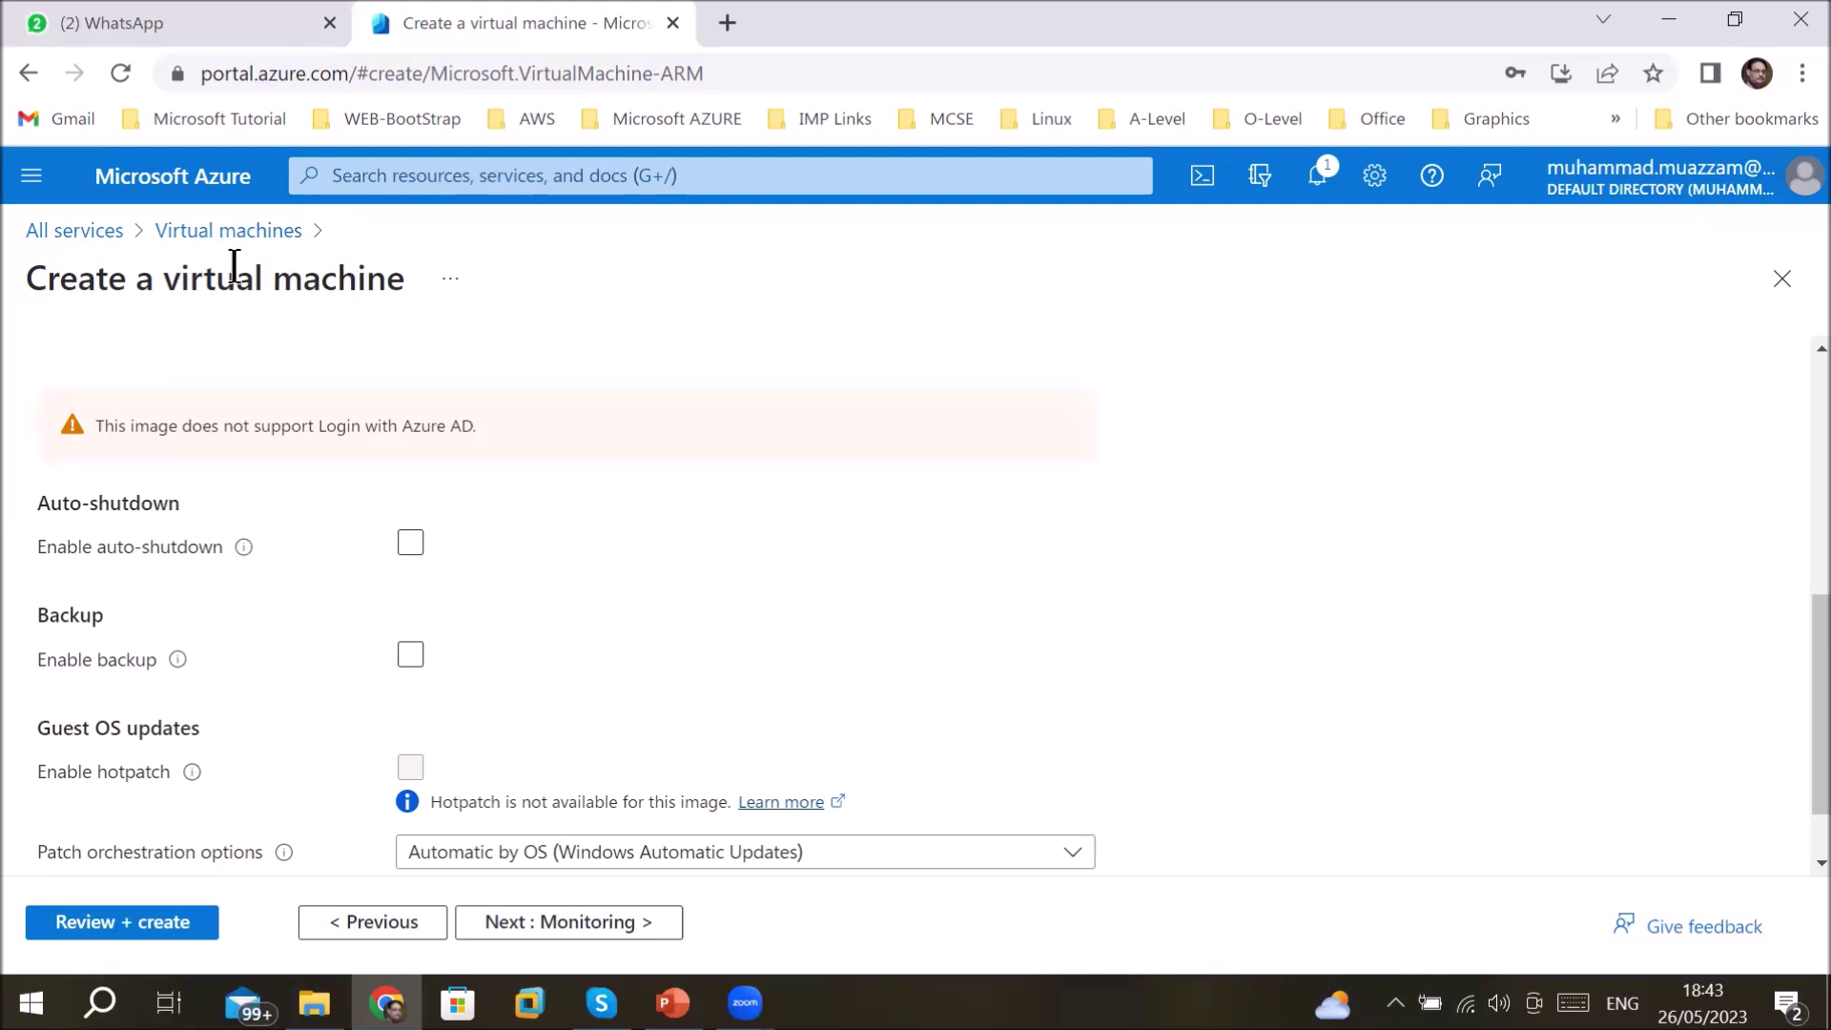
pyautogui.moveTo(163, 276); pyautogui.dragTo(386, 286)
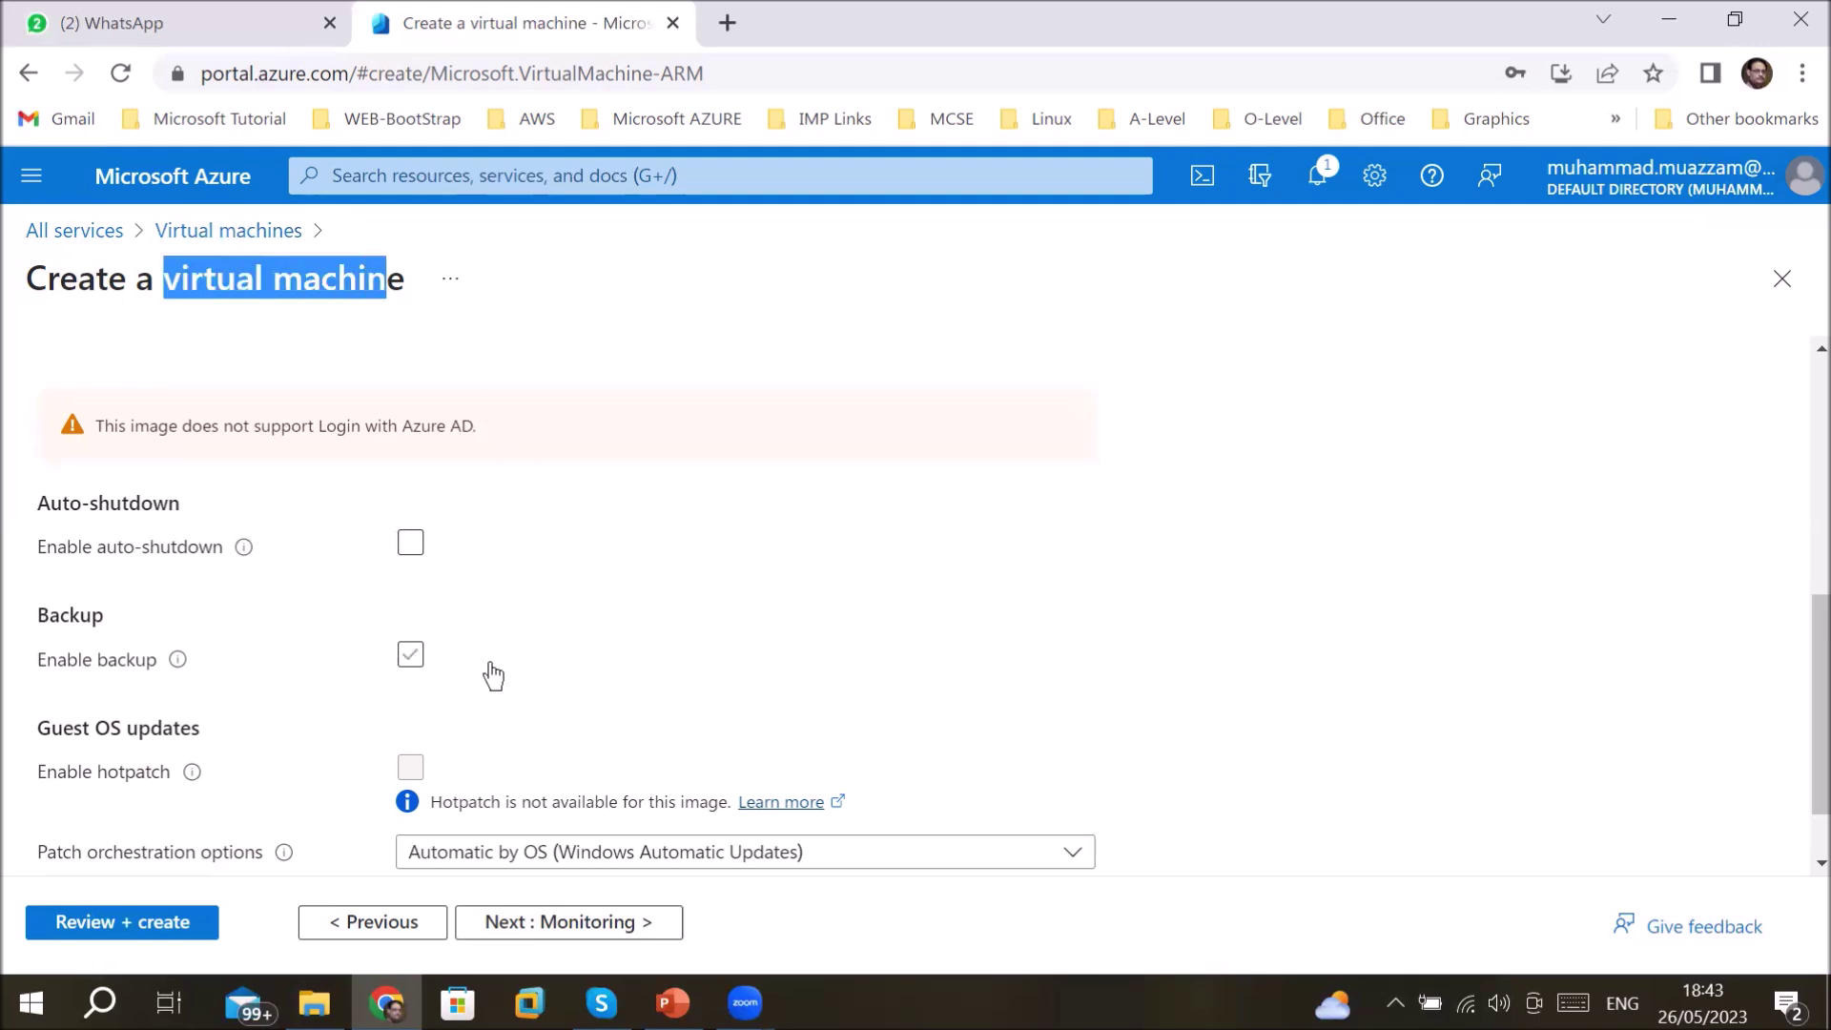
pyautogui.click(409, 667)
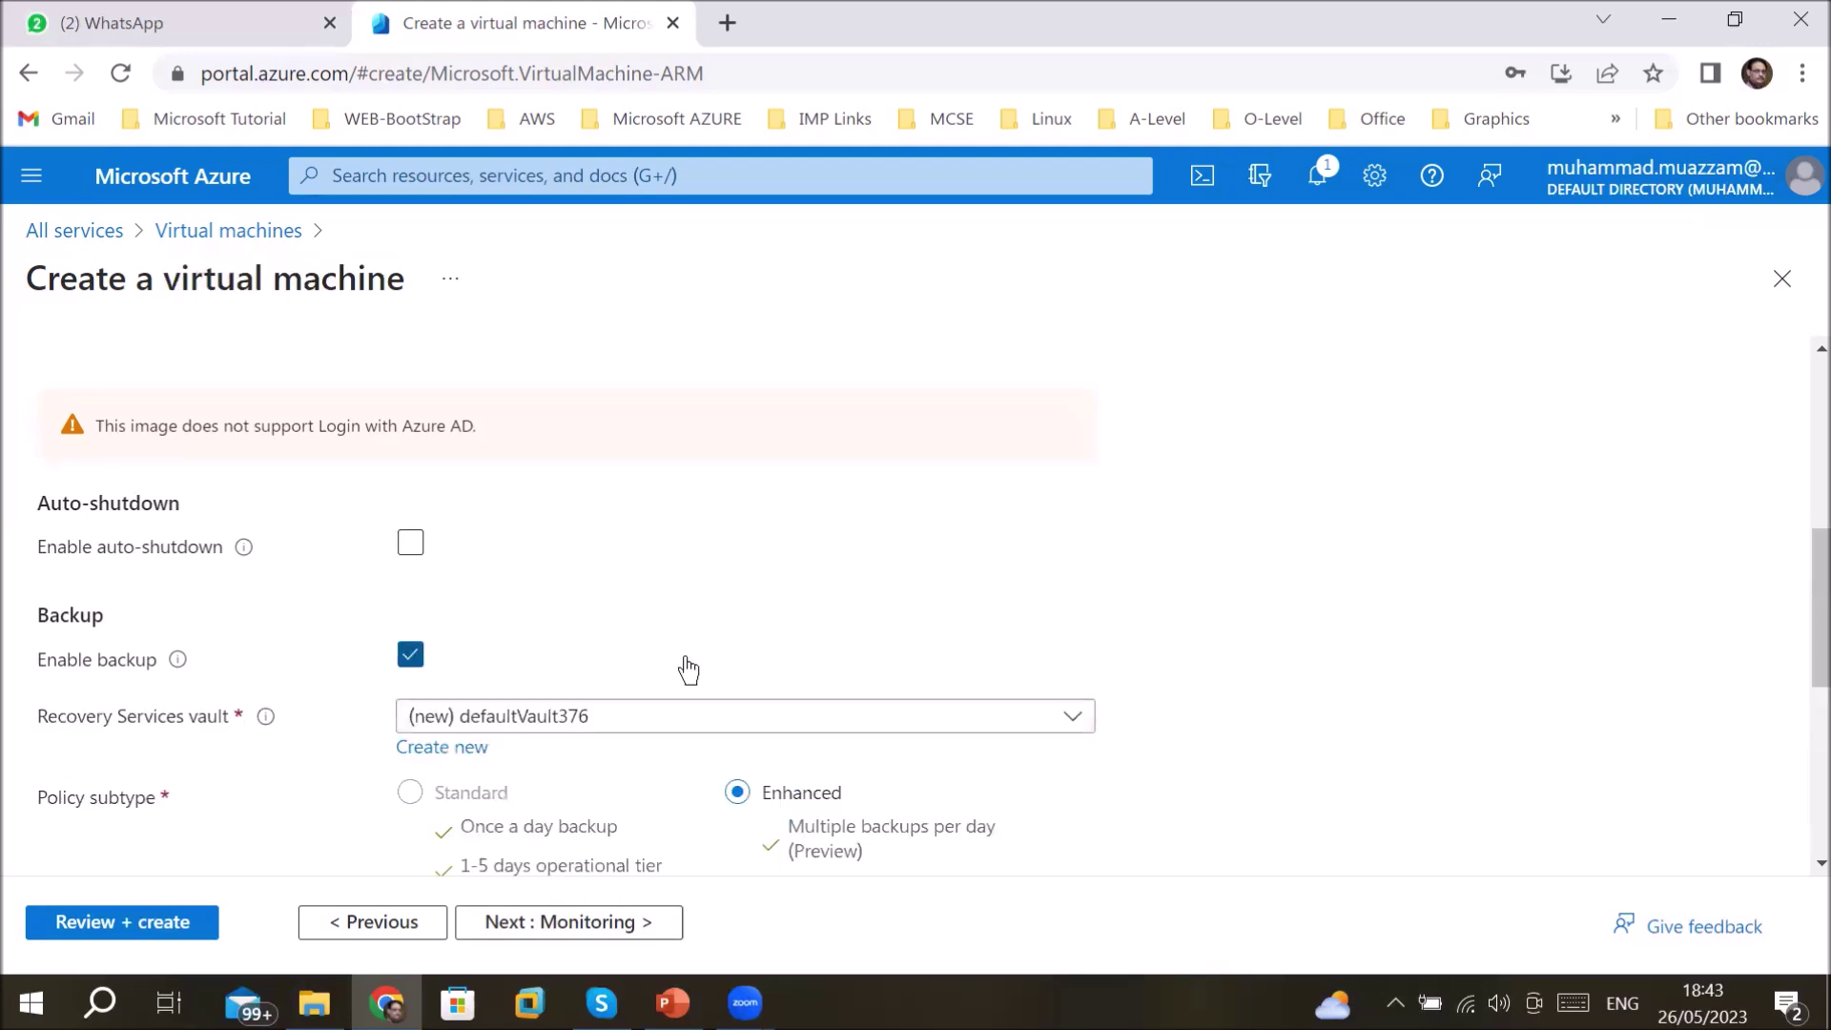
pyautogui.scroll(-2, 688, 670)
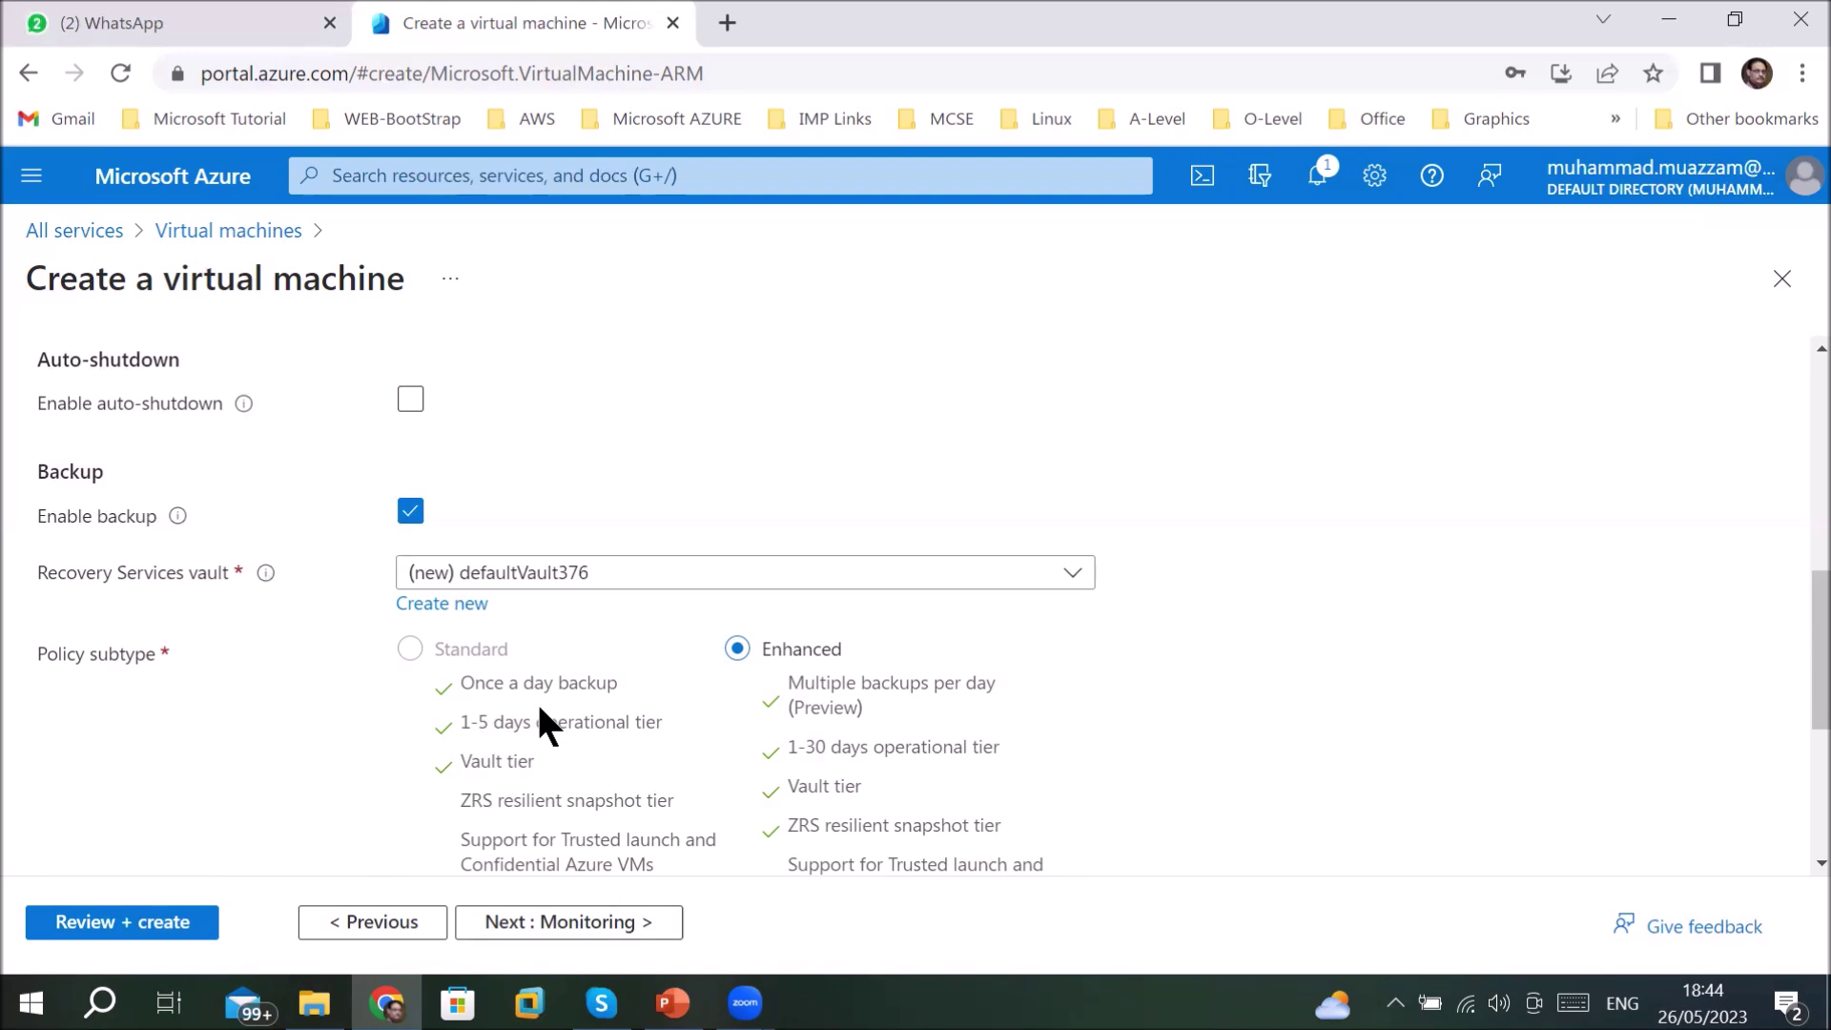
pyautogui.scroll(-3, 541, 723)
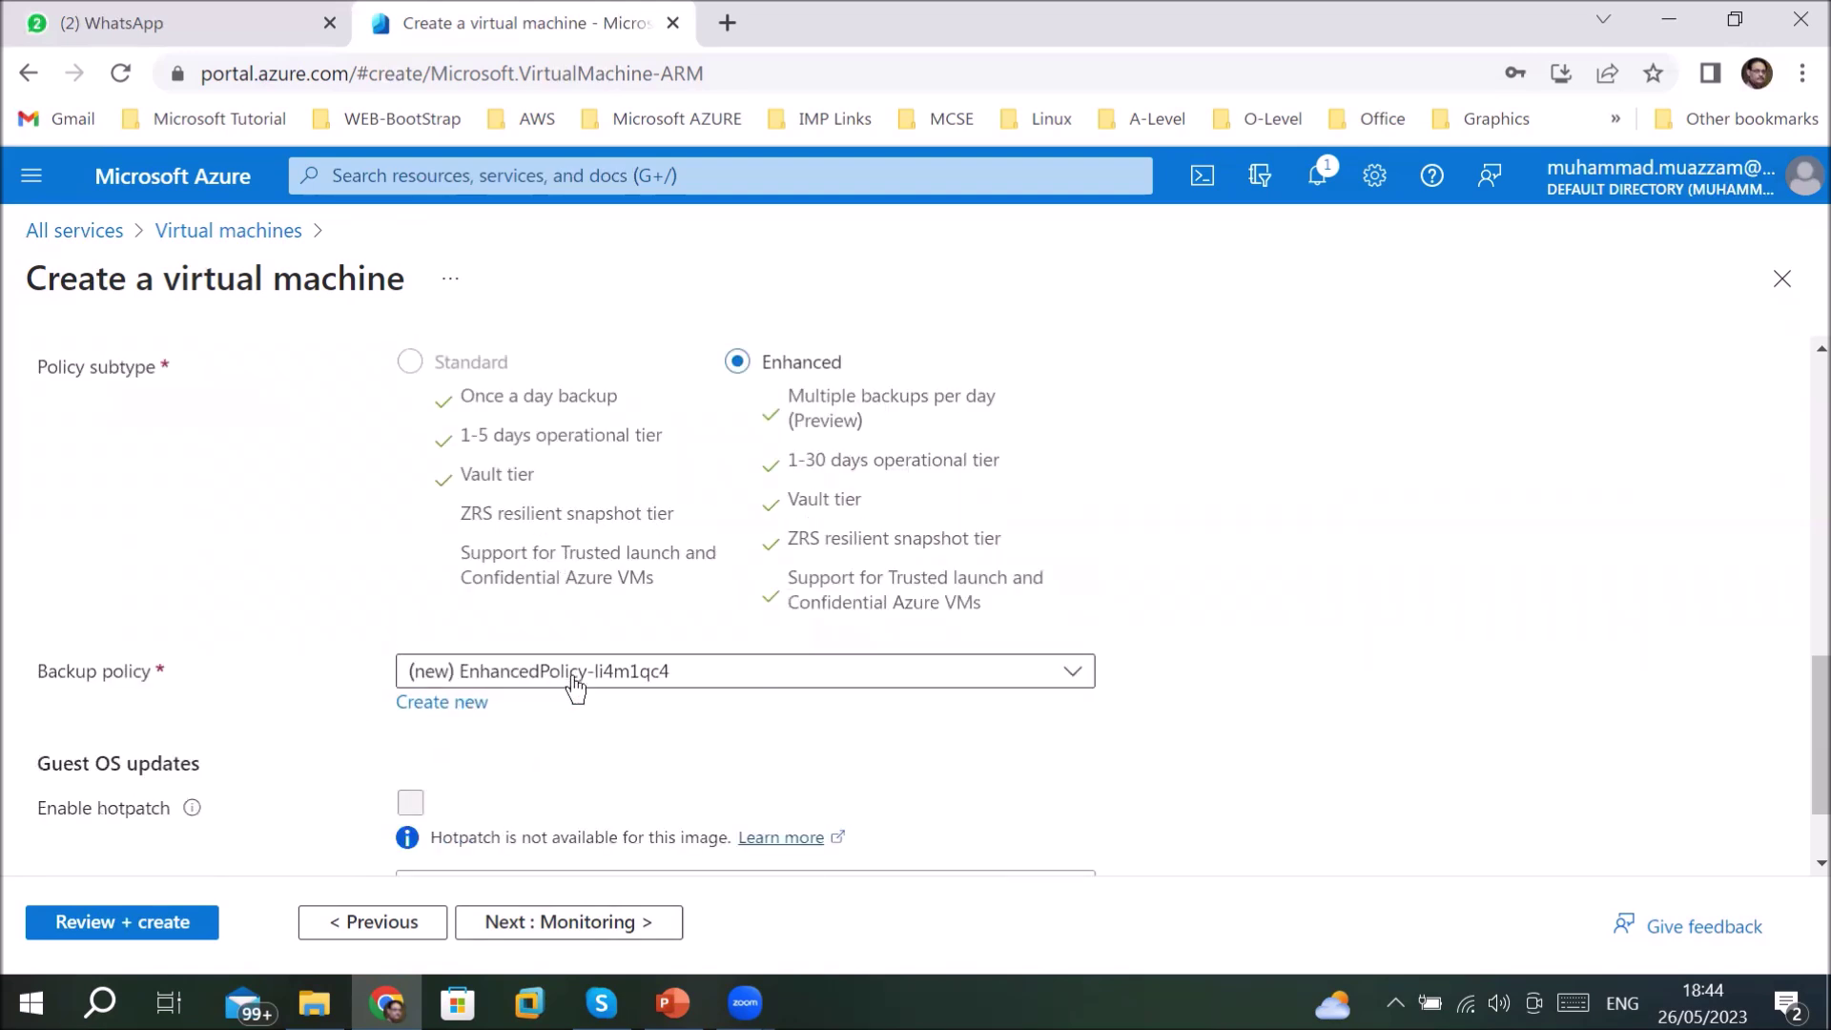
pyautogui.scroll(5, 573, 687)
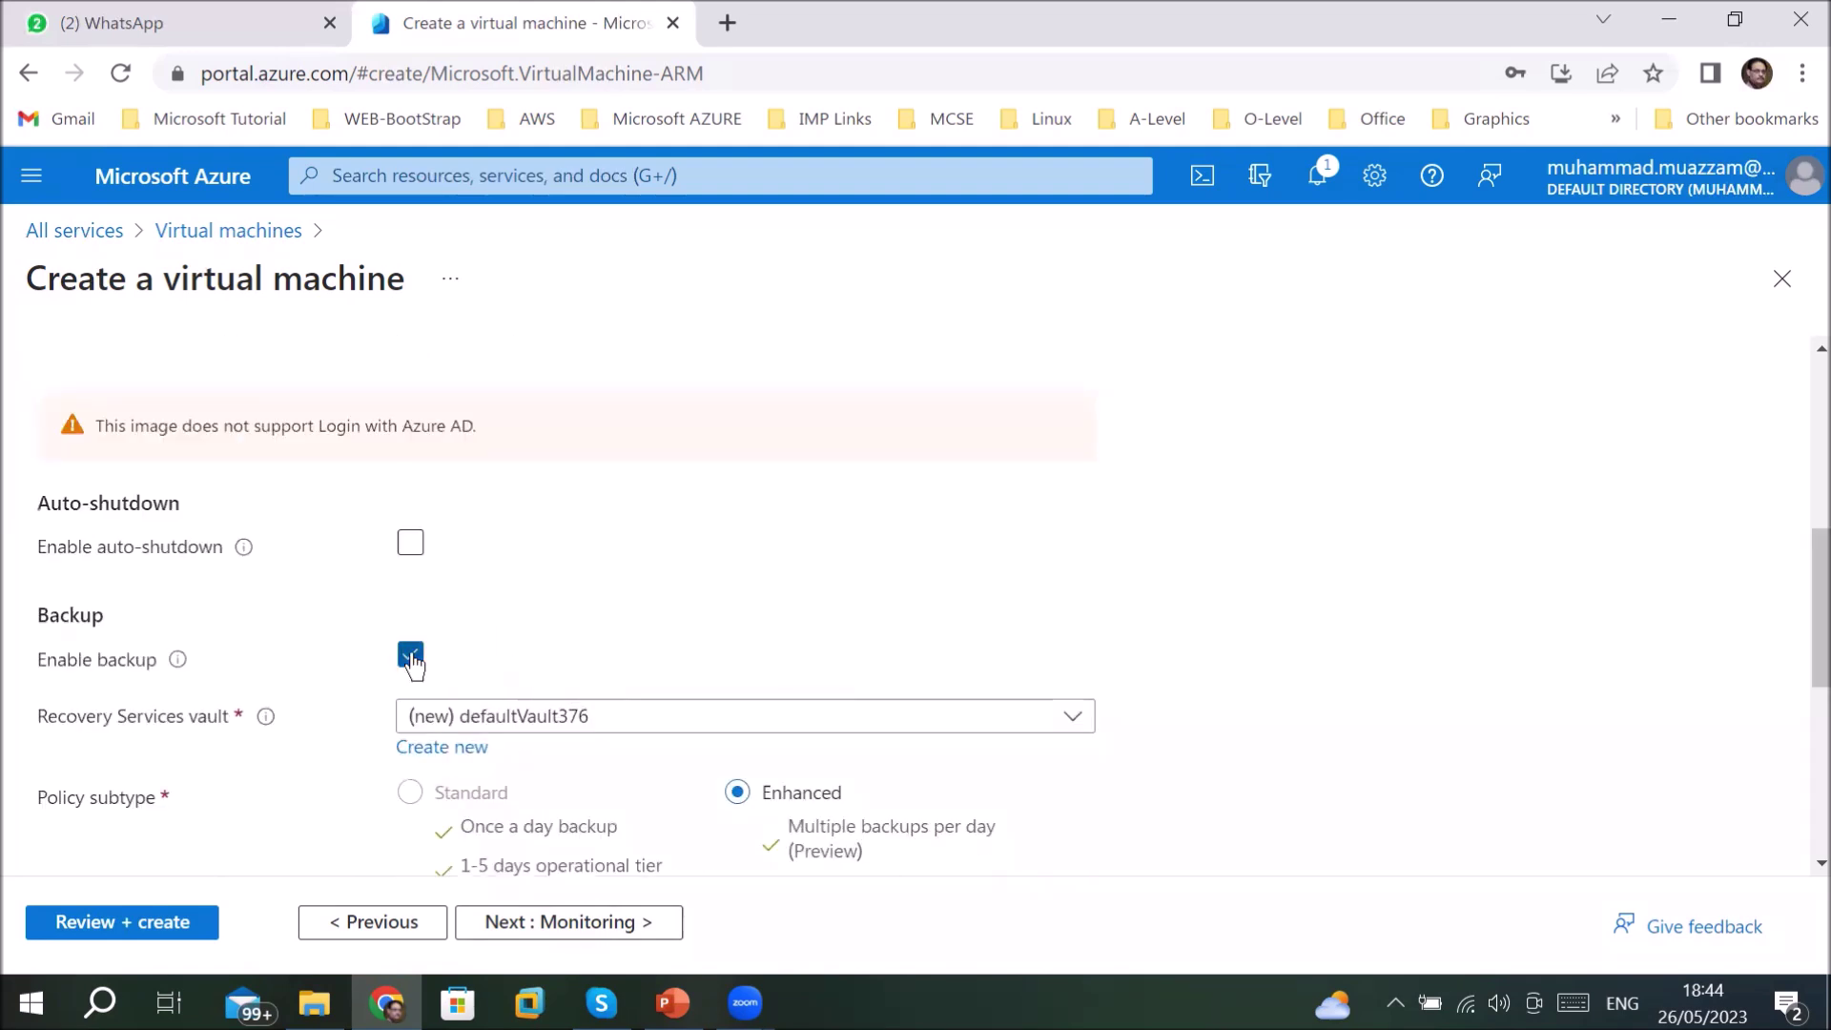
# - Untick Enable backup, leave Monitoring at defaults, and move on to Advanced
pyautogui.click(392, 656)
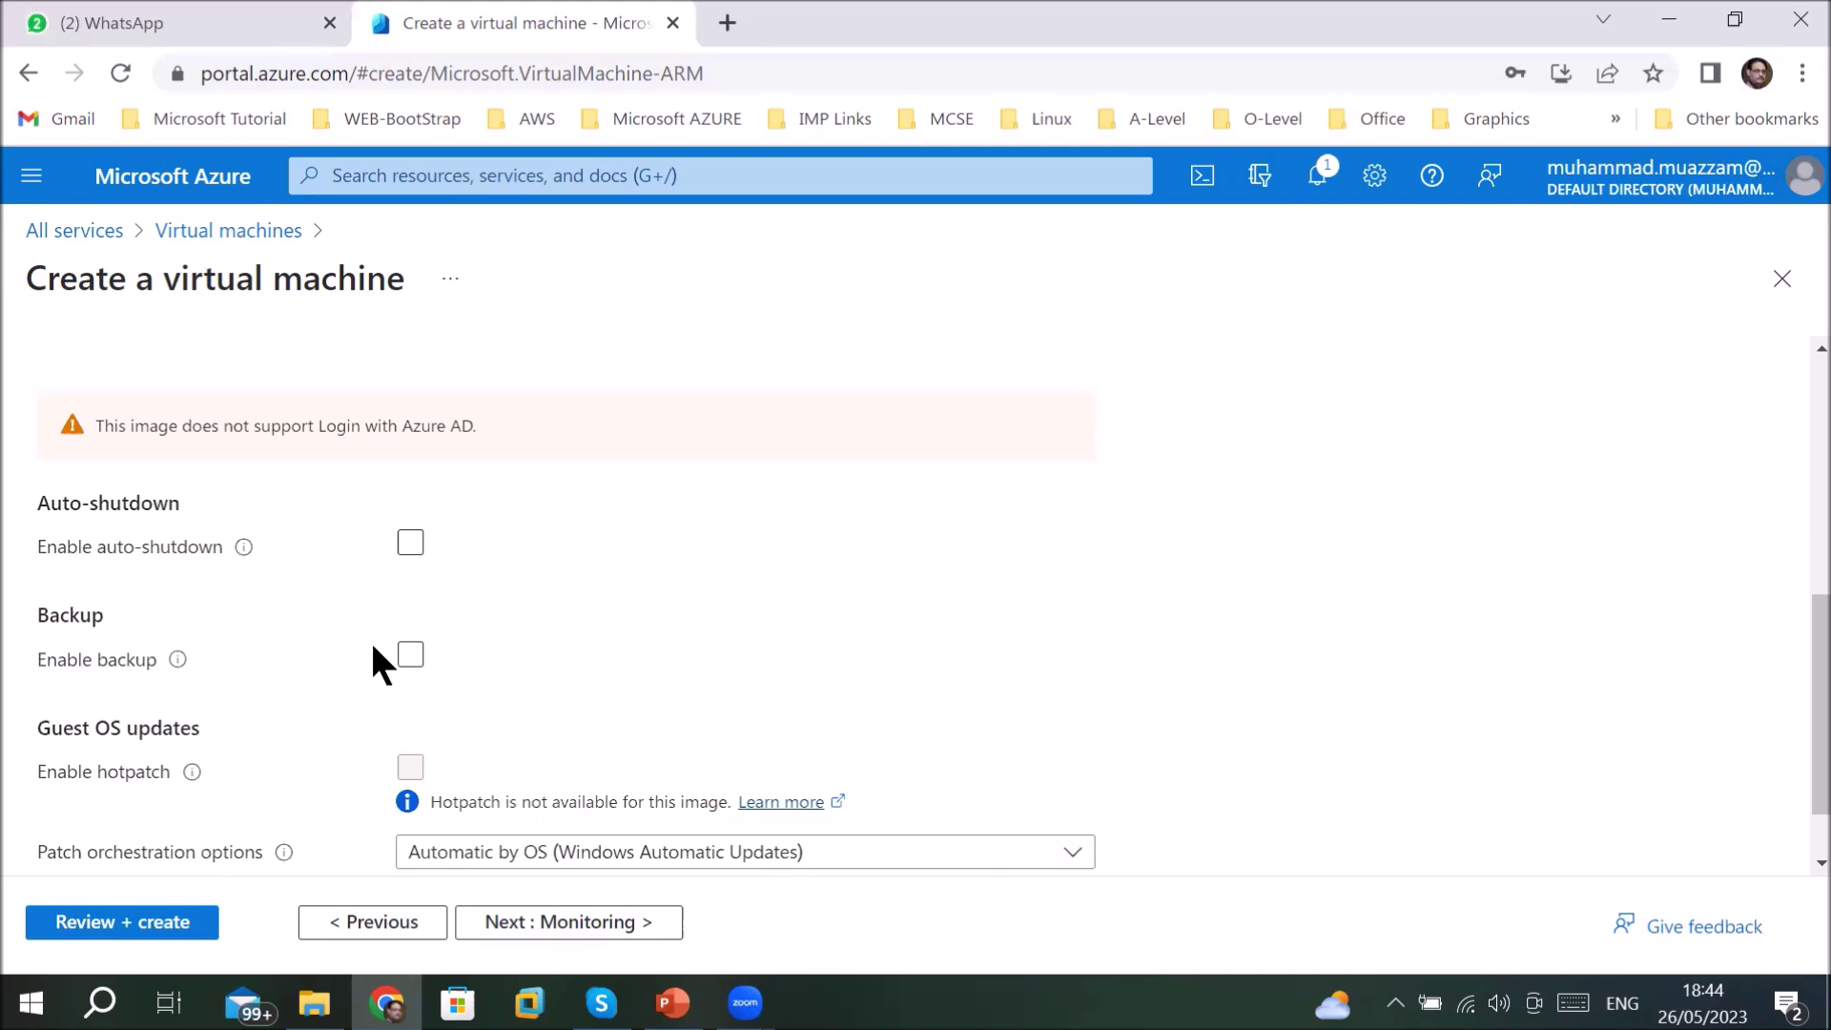
pyautogui.click(520, 923)
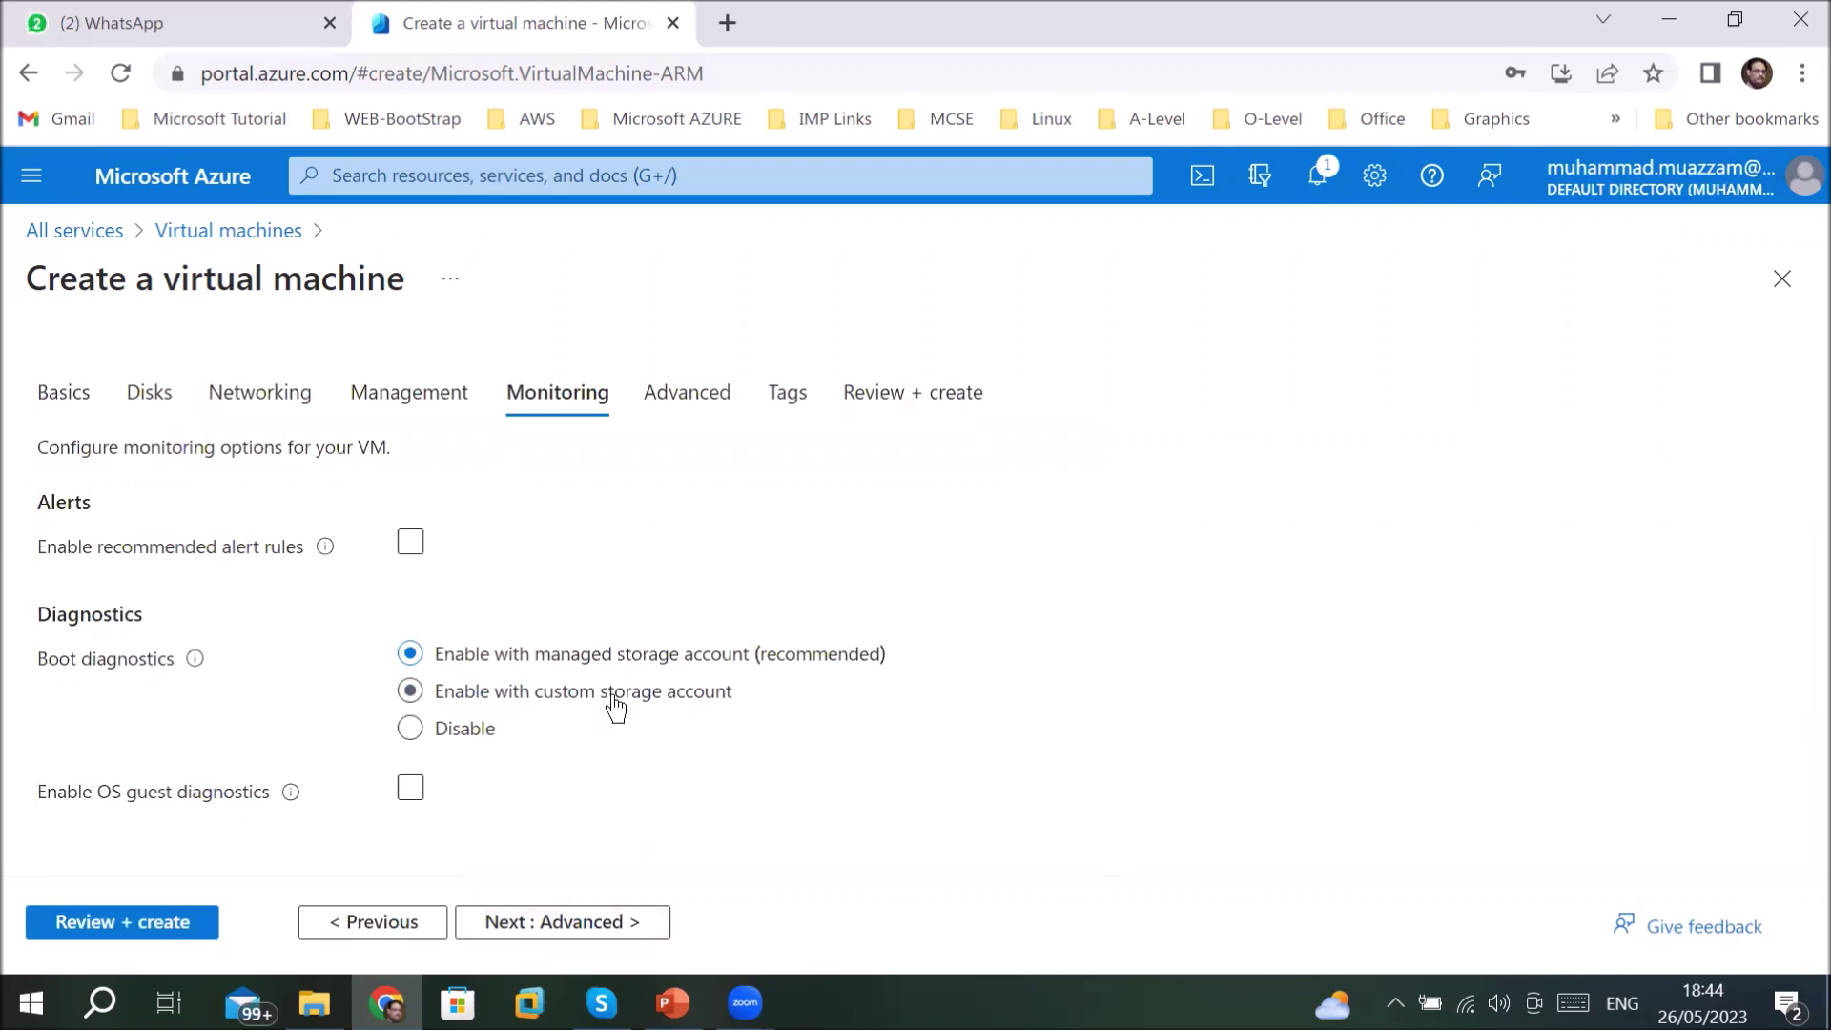
pyautogui.click(596, 922)
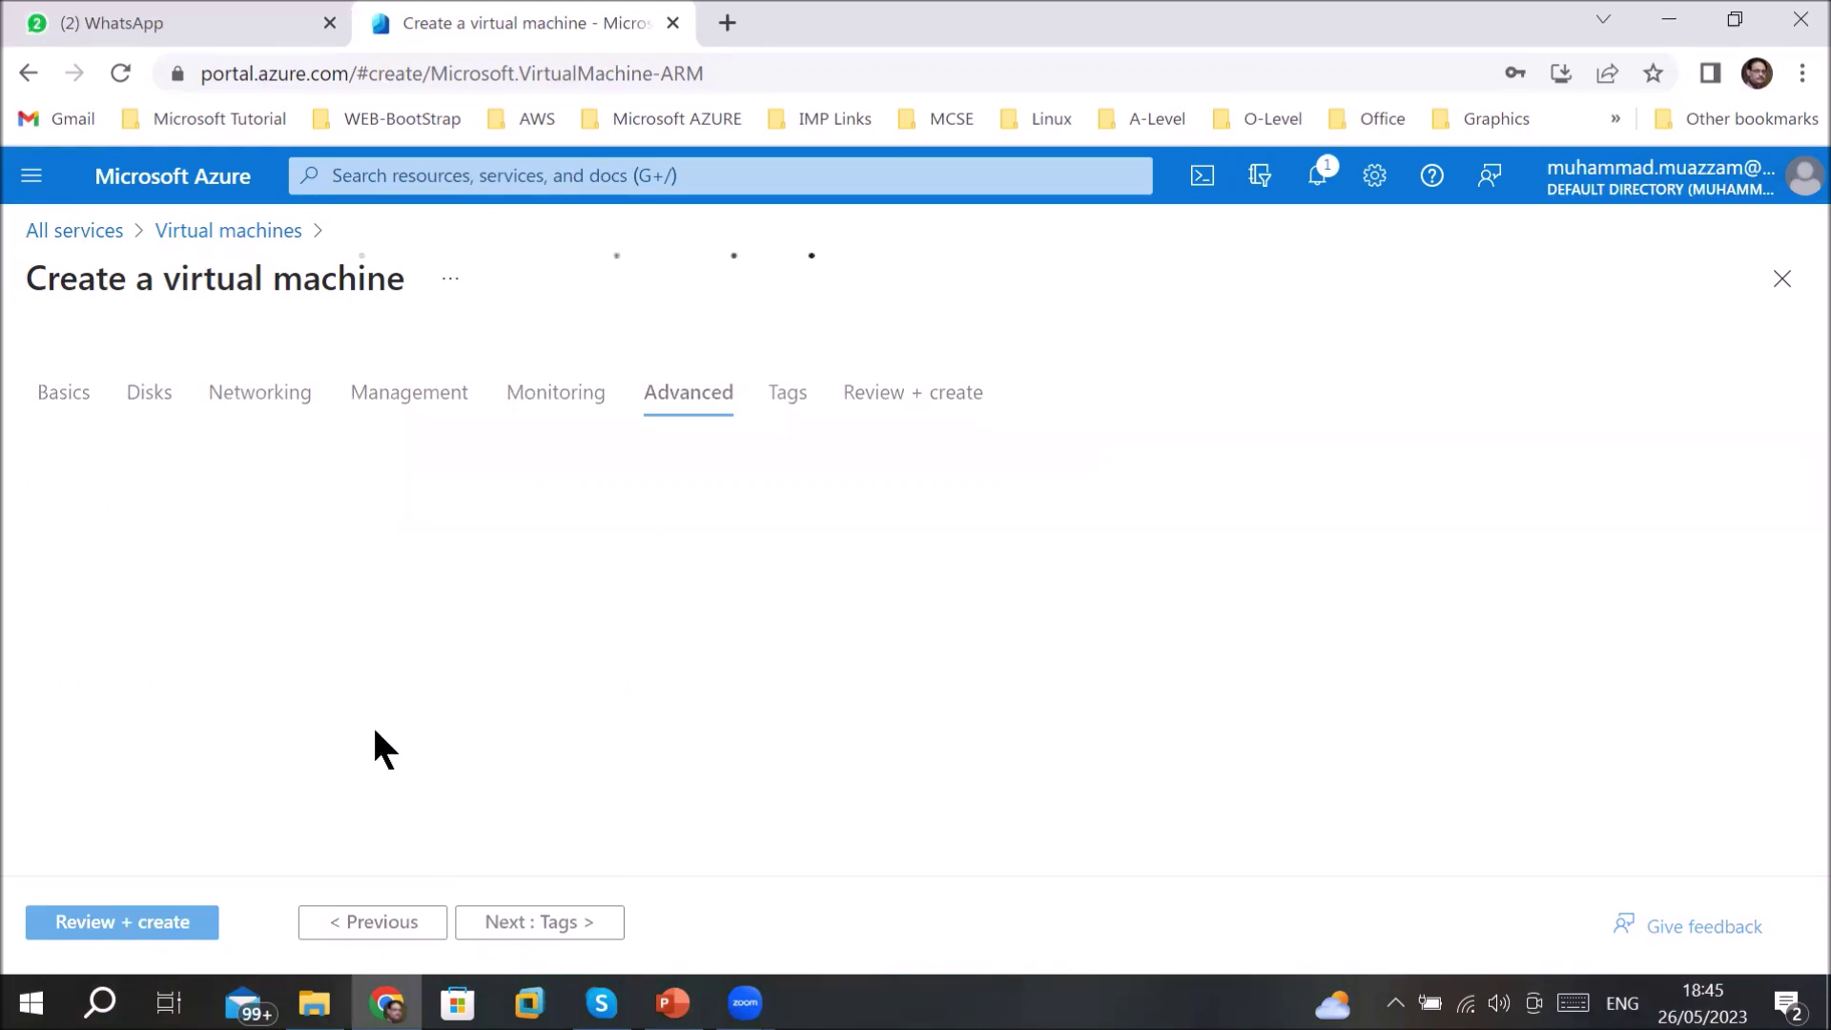
# - Look over the Custom data and VM applications descriptions without changes, then continue to Tags
pyautogui.scroll(-5, 374, 731)
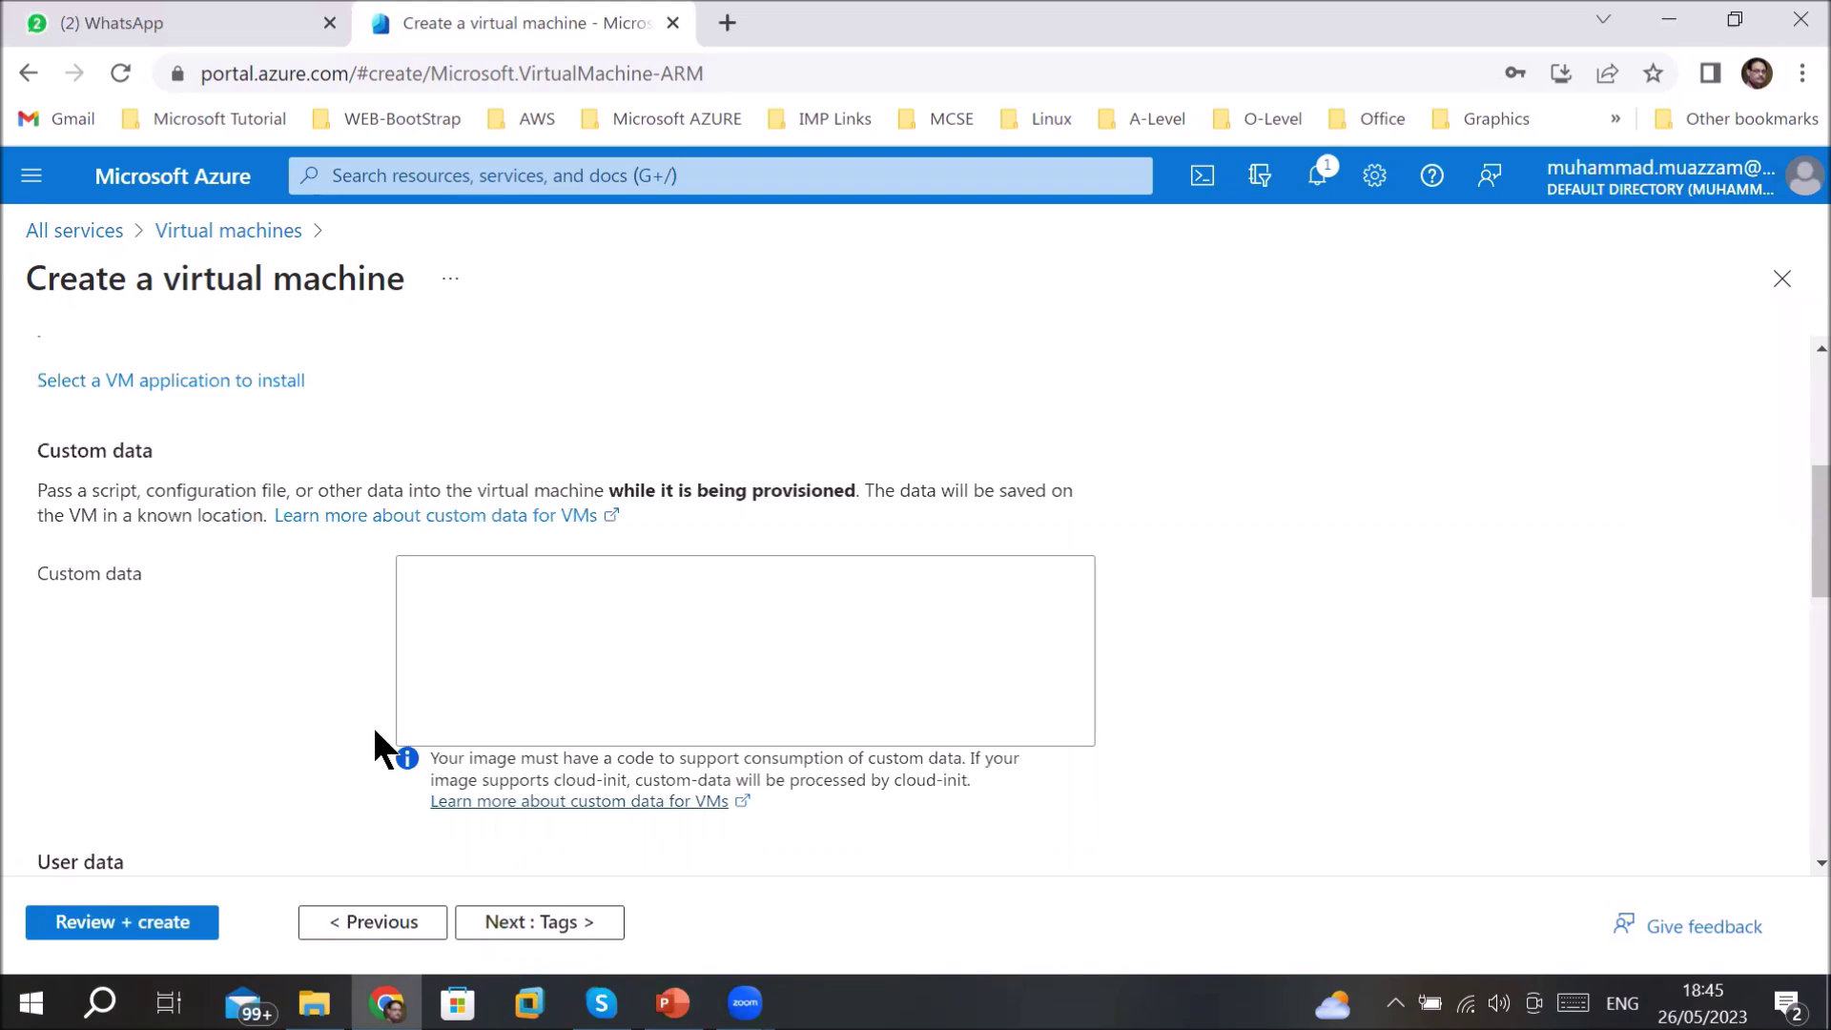
pyautogui.scroll(3, 374, 725)
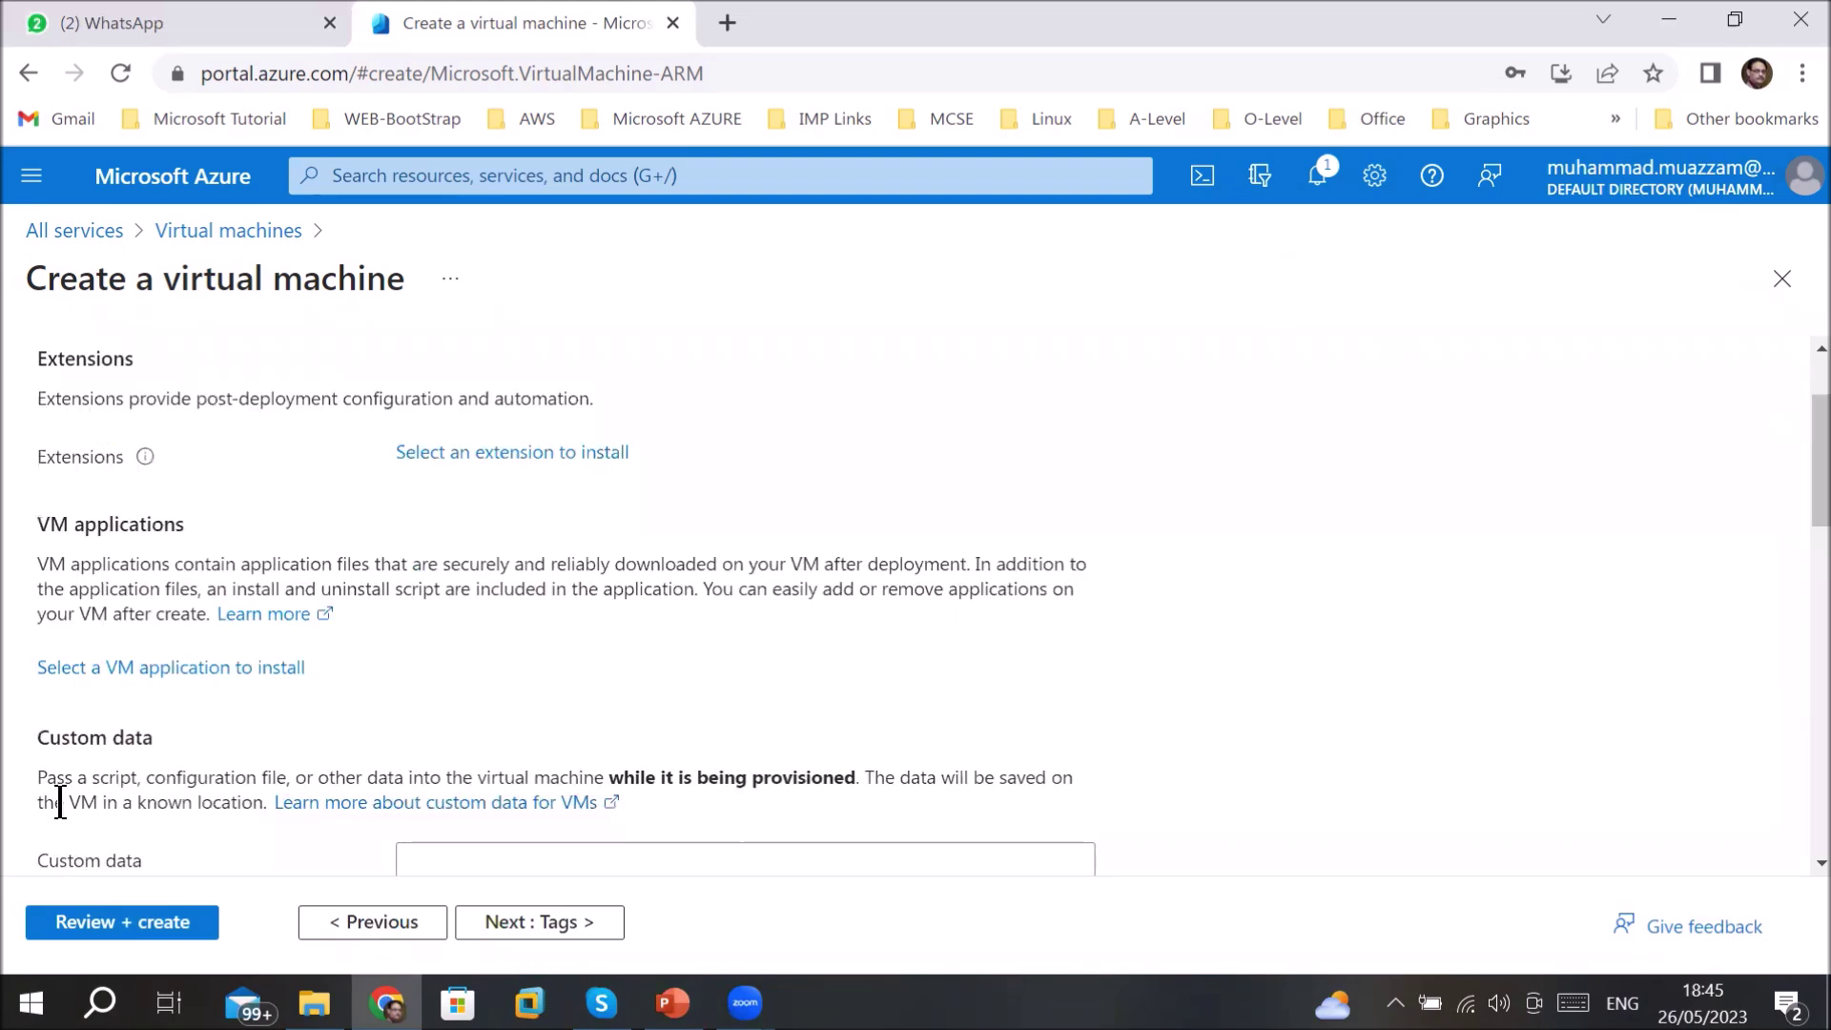
pyautogui.moveTo(55, 777); pyautogui.dragTo(672, 774)
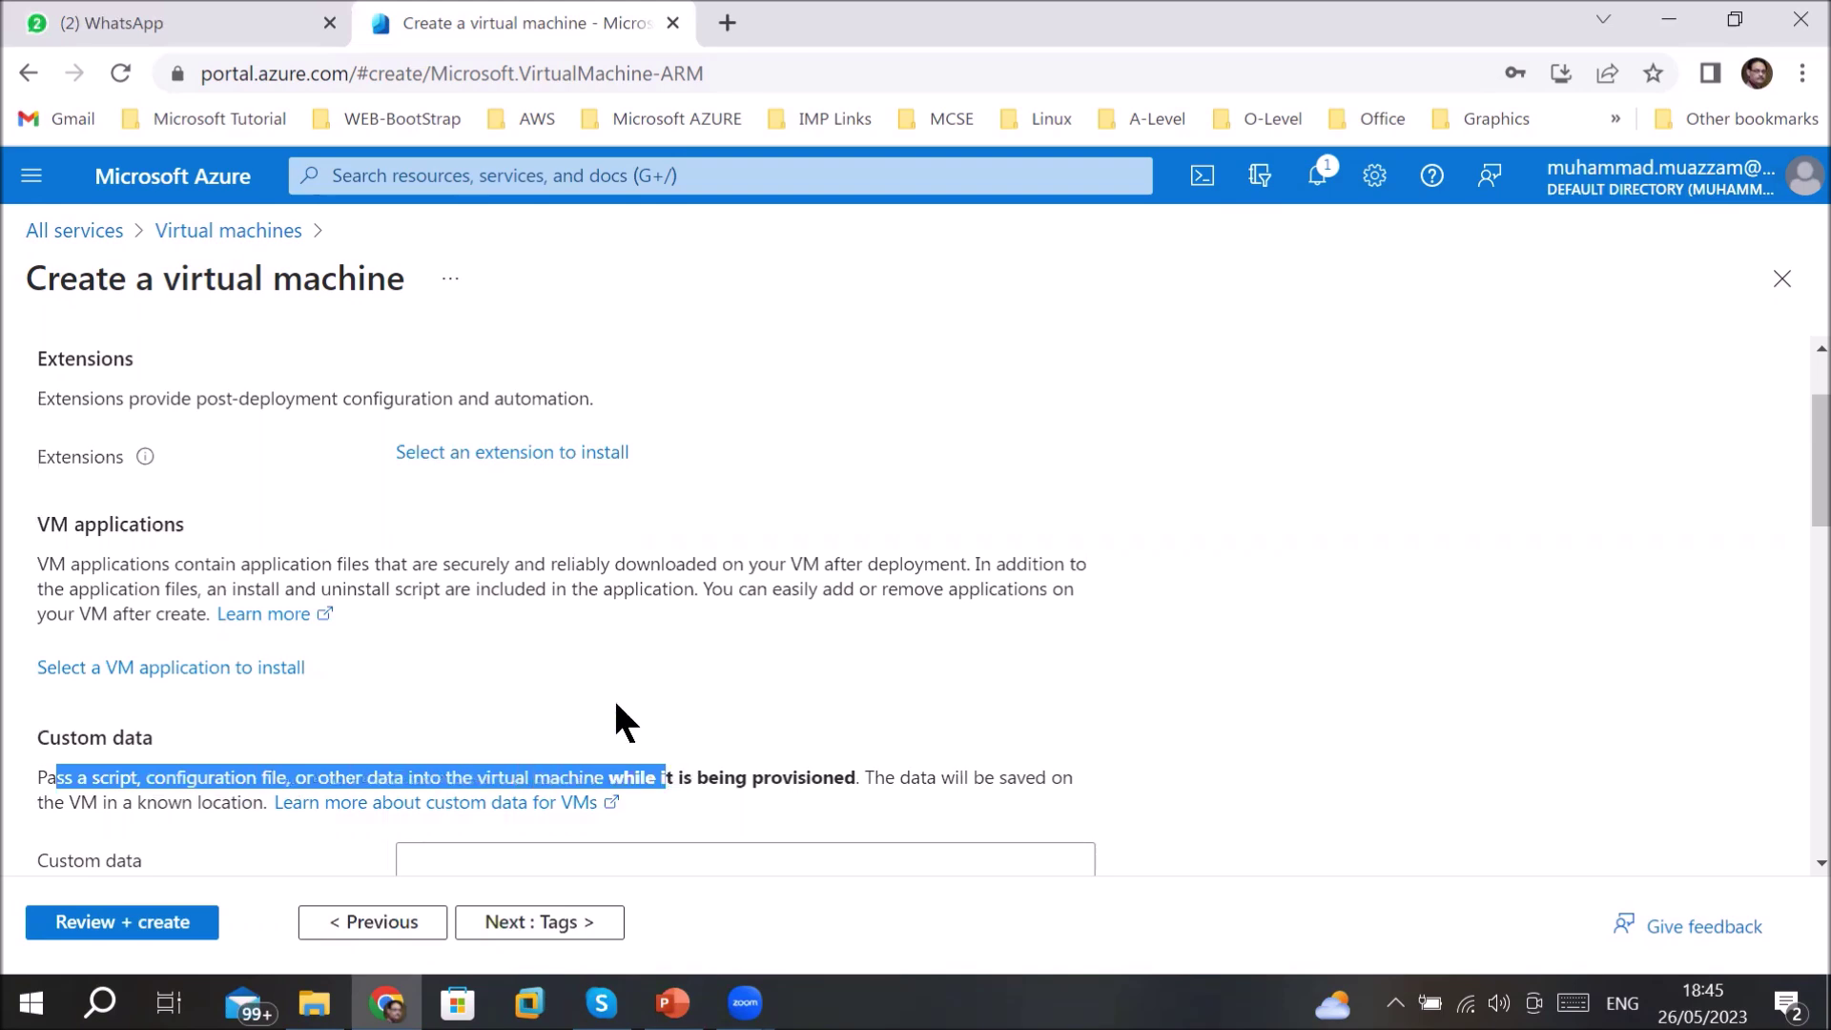
pyautogui.moveTo(336, 564); pyautogui.dragTo(984, 572)
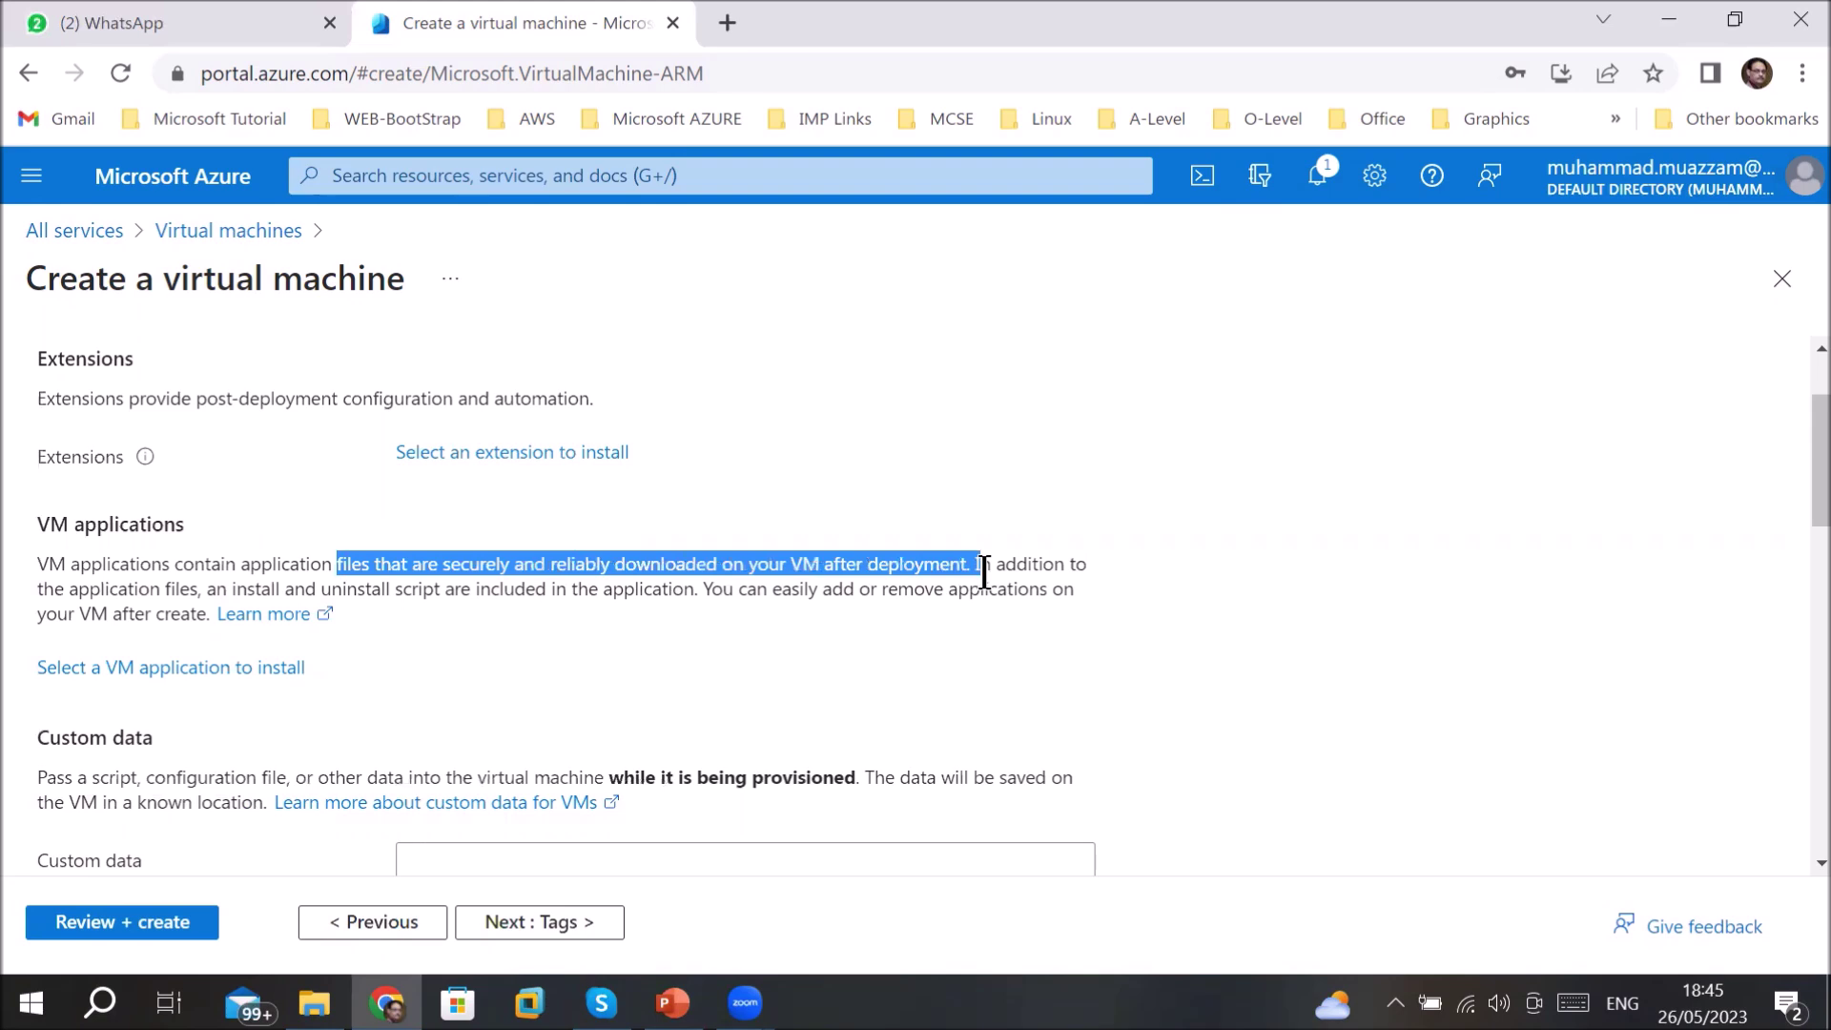
pyautogui.click(750, 574)
pyautogui.moveTo(49, 564); pyautogui.dragTo(989, 563)
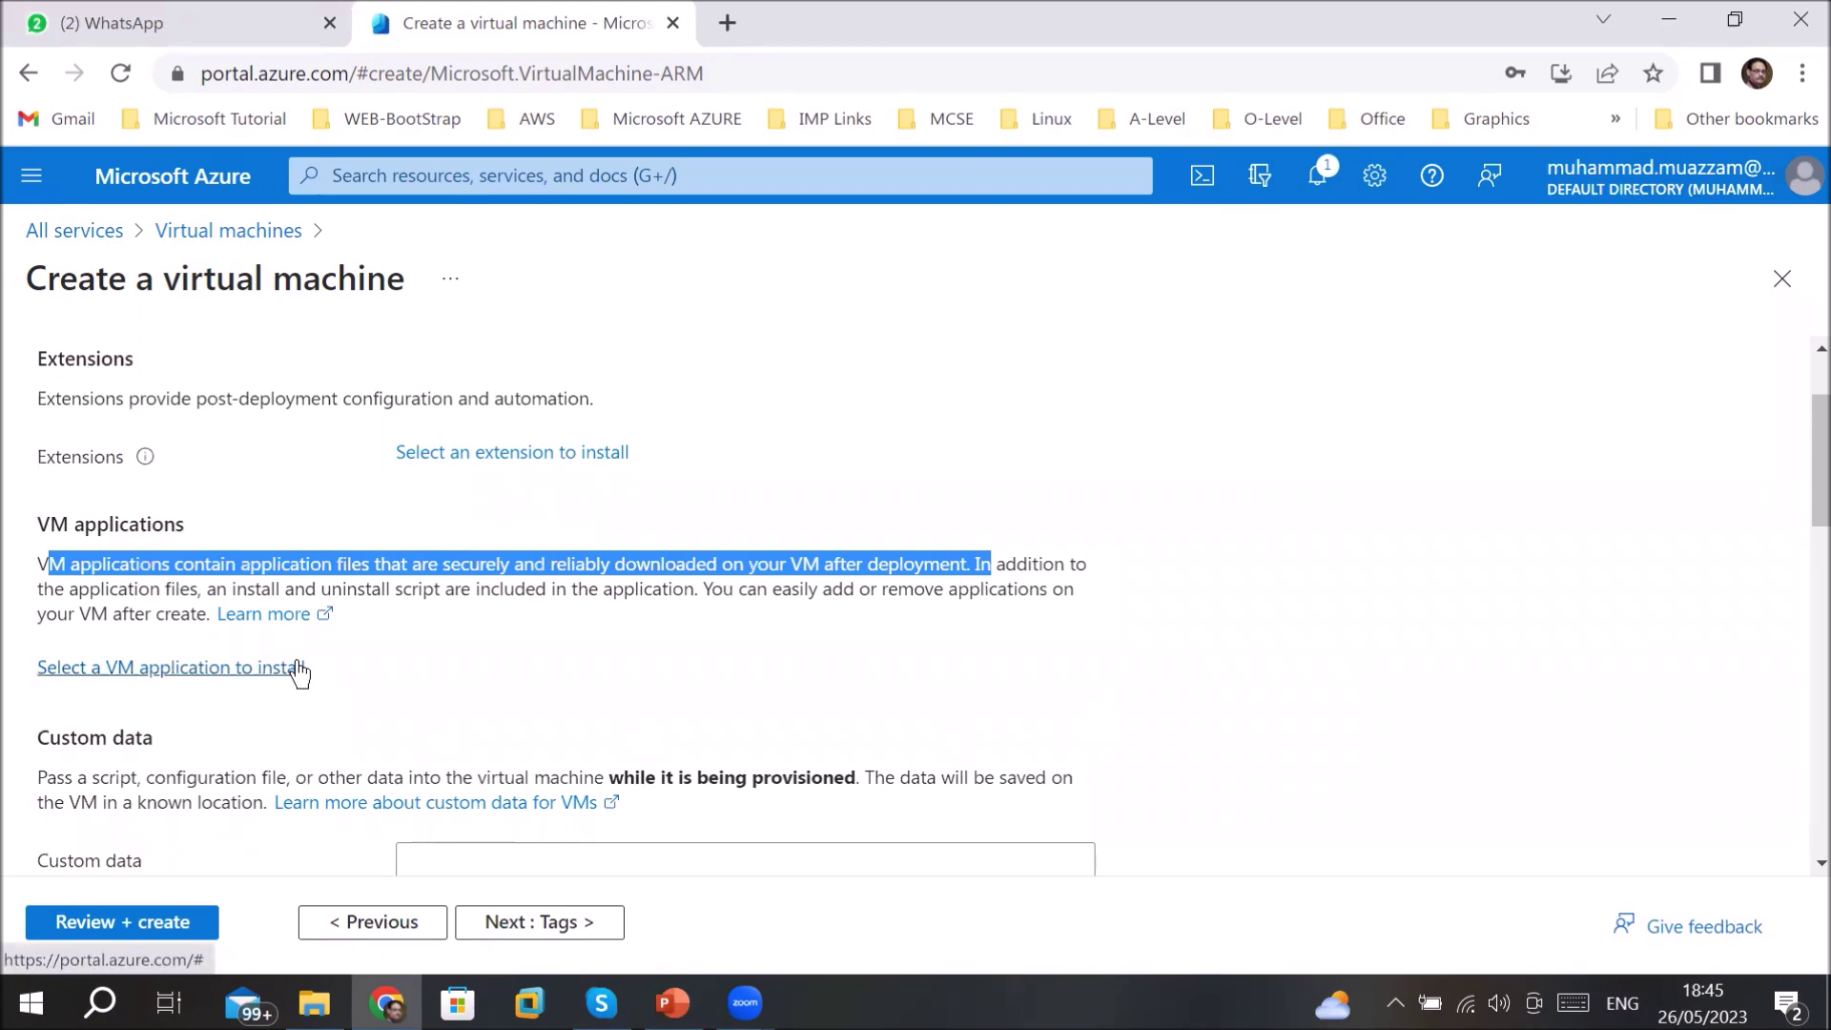
pyautogui.scroll(-5, 633, 850)
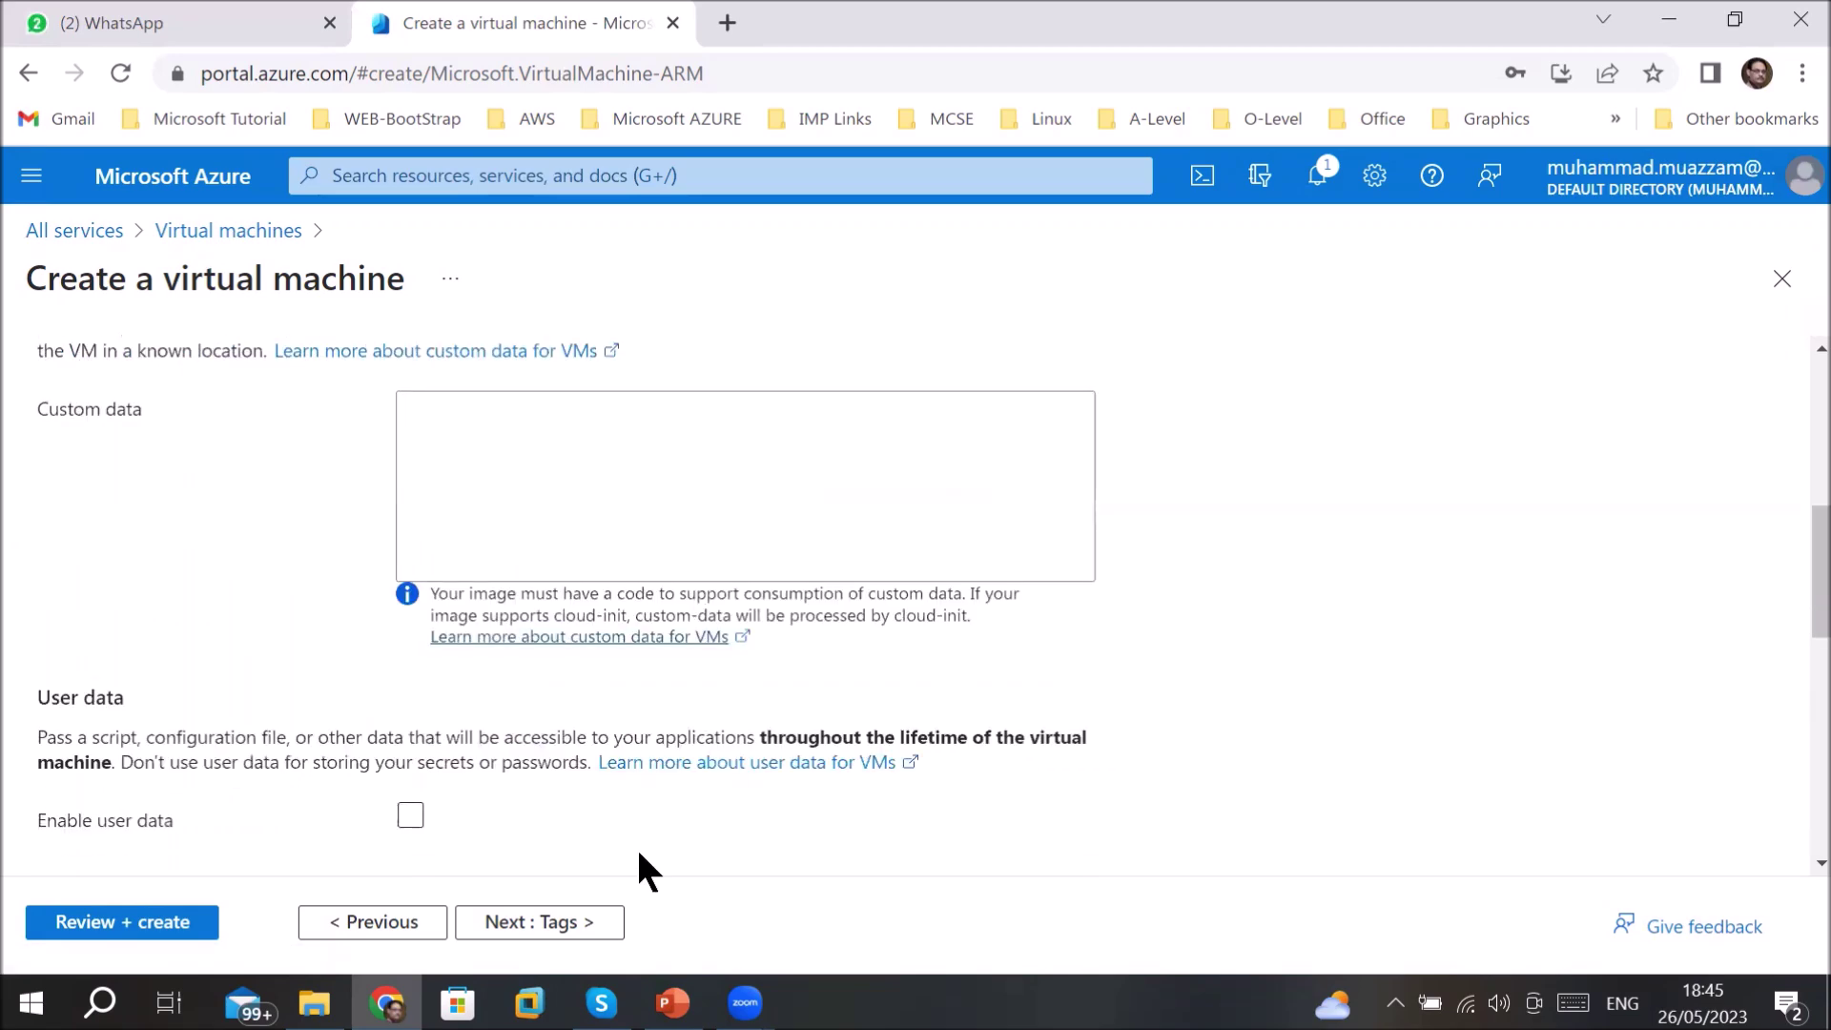
pyautogui.scroll(-8, 637, 849)
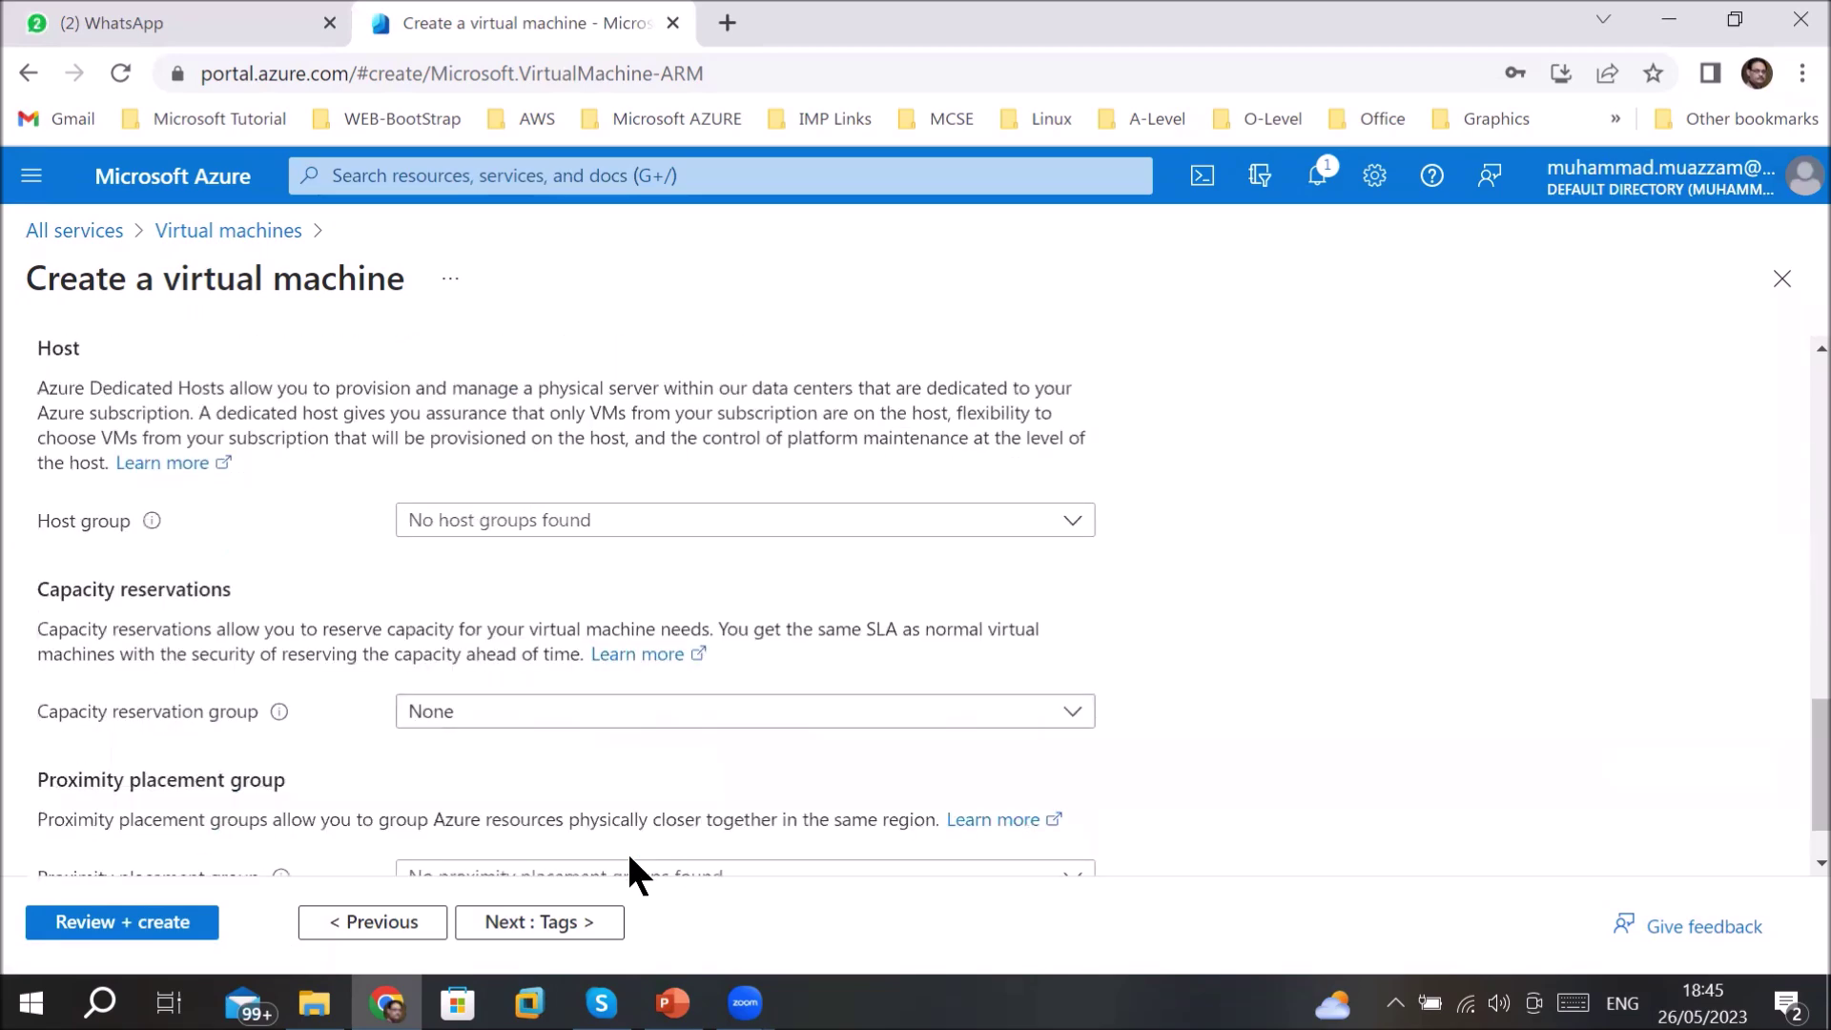
pyautogui.scroll(-2, 627, 849)
pyautogui.click(523, 932)
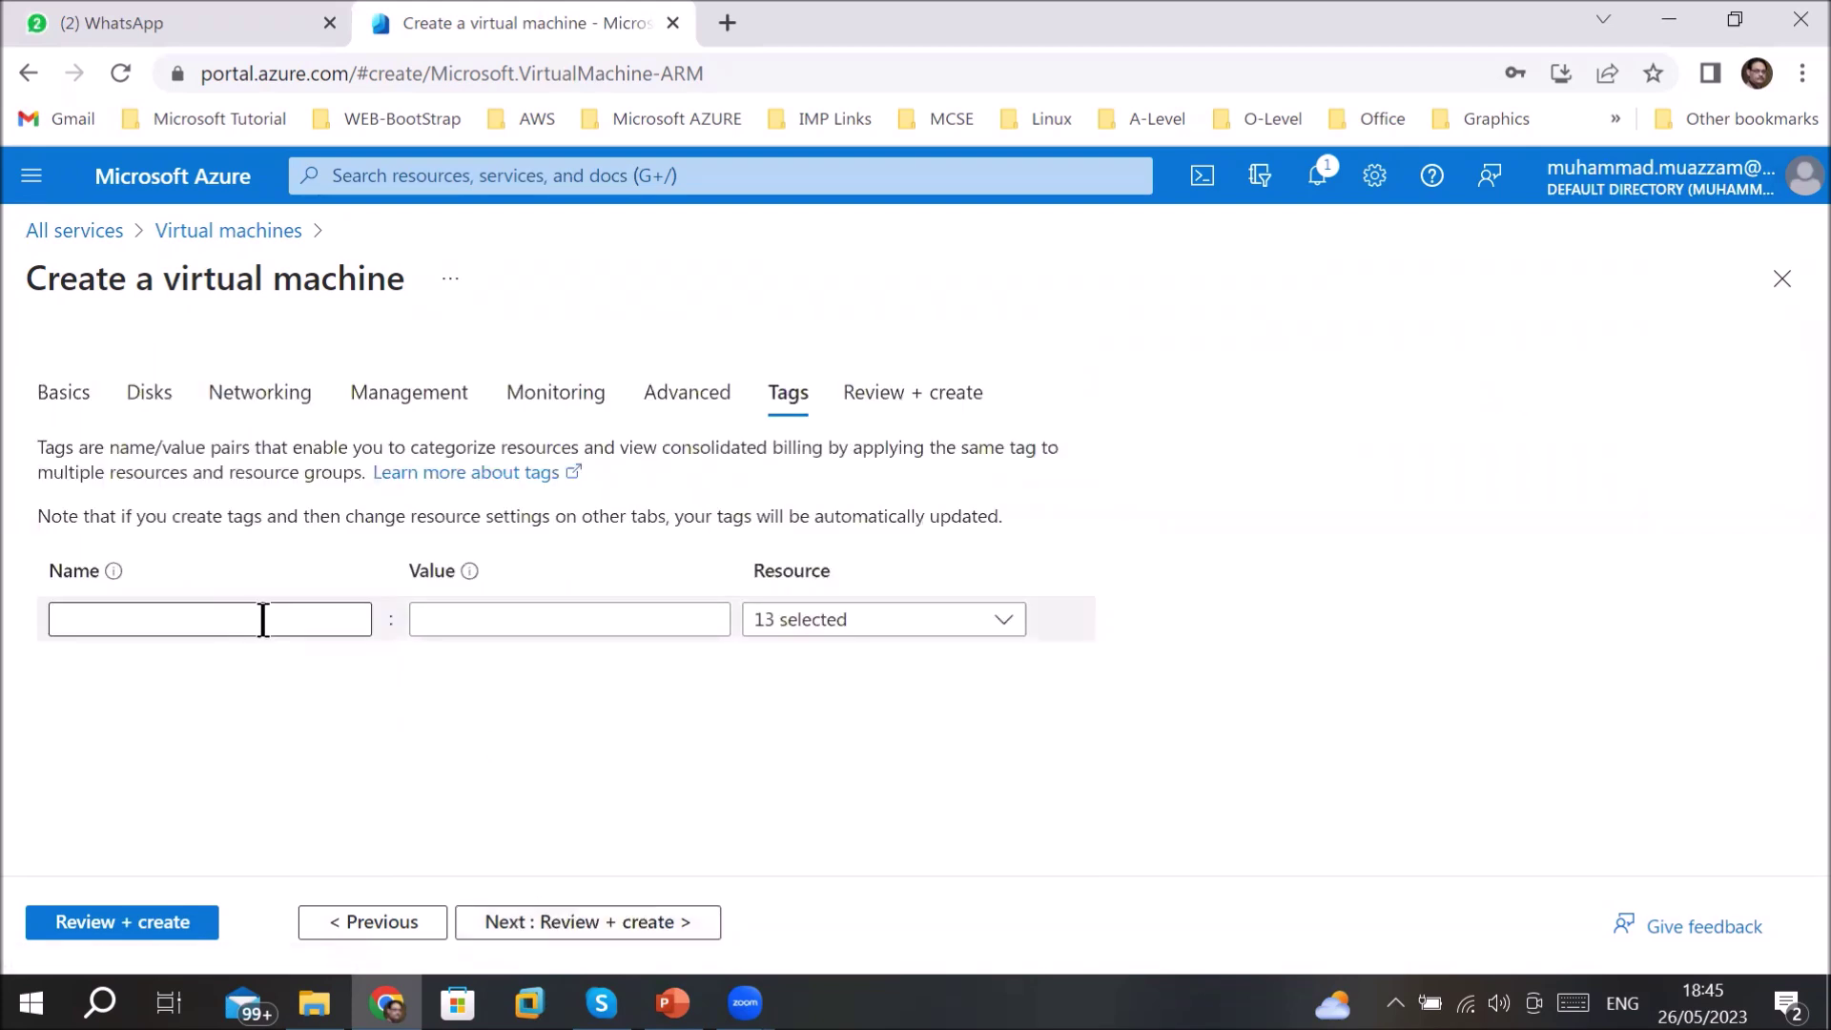
# - Add the tag Environment = testing
pyautogui.click(264, 619)
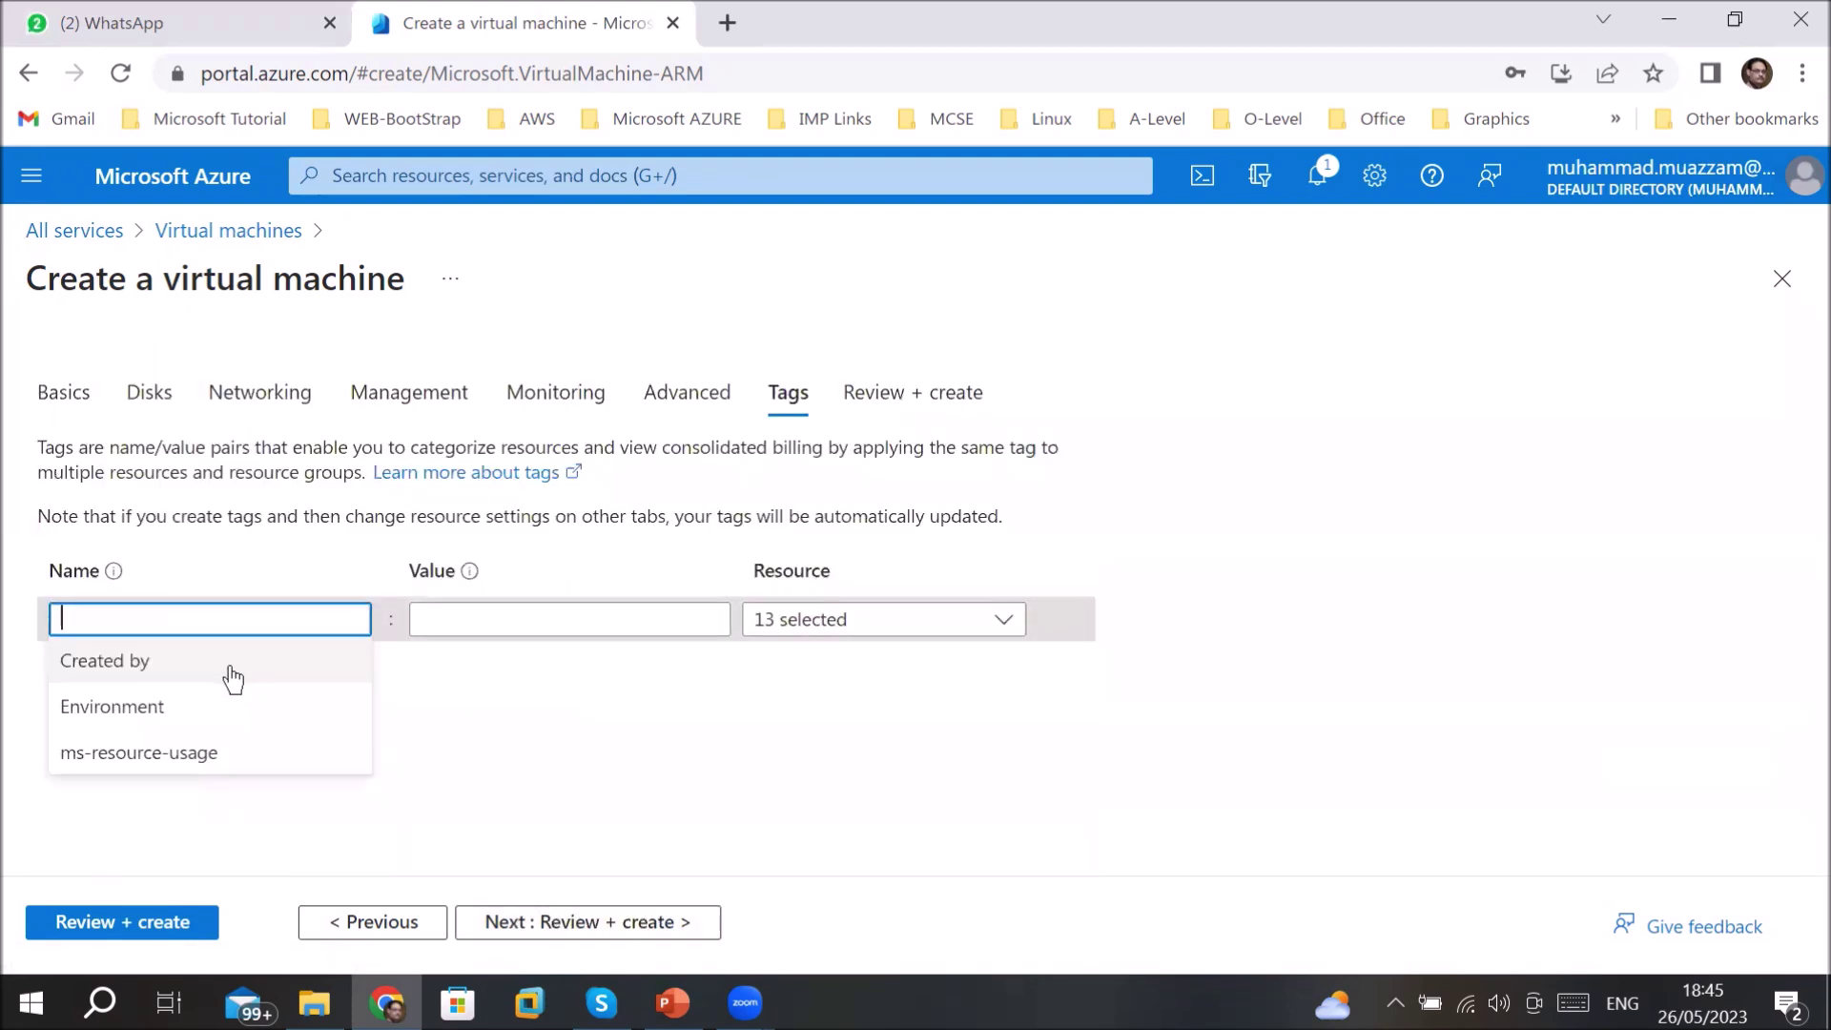
pyautogui.click(196, 707)
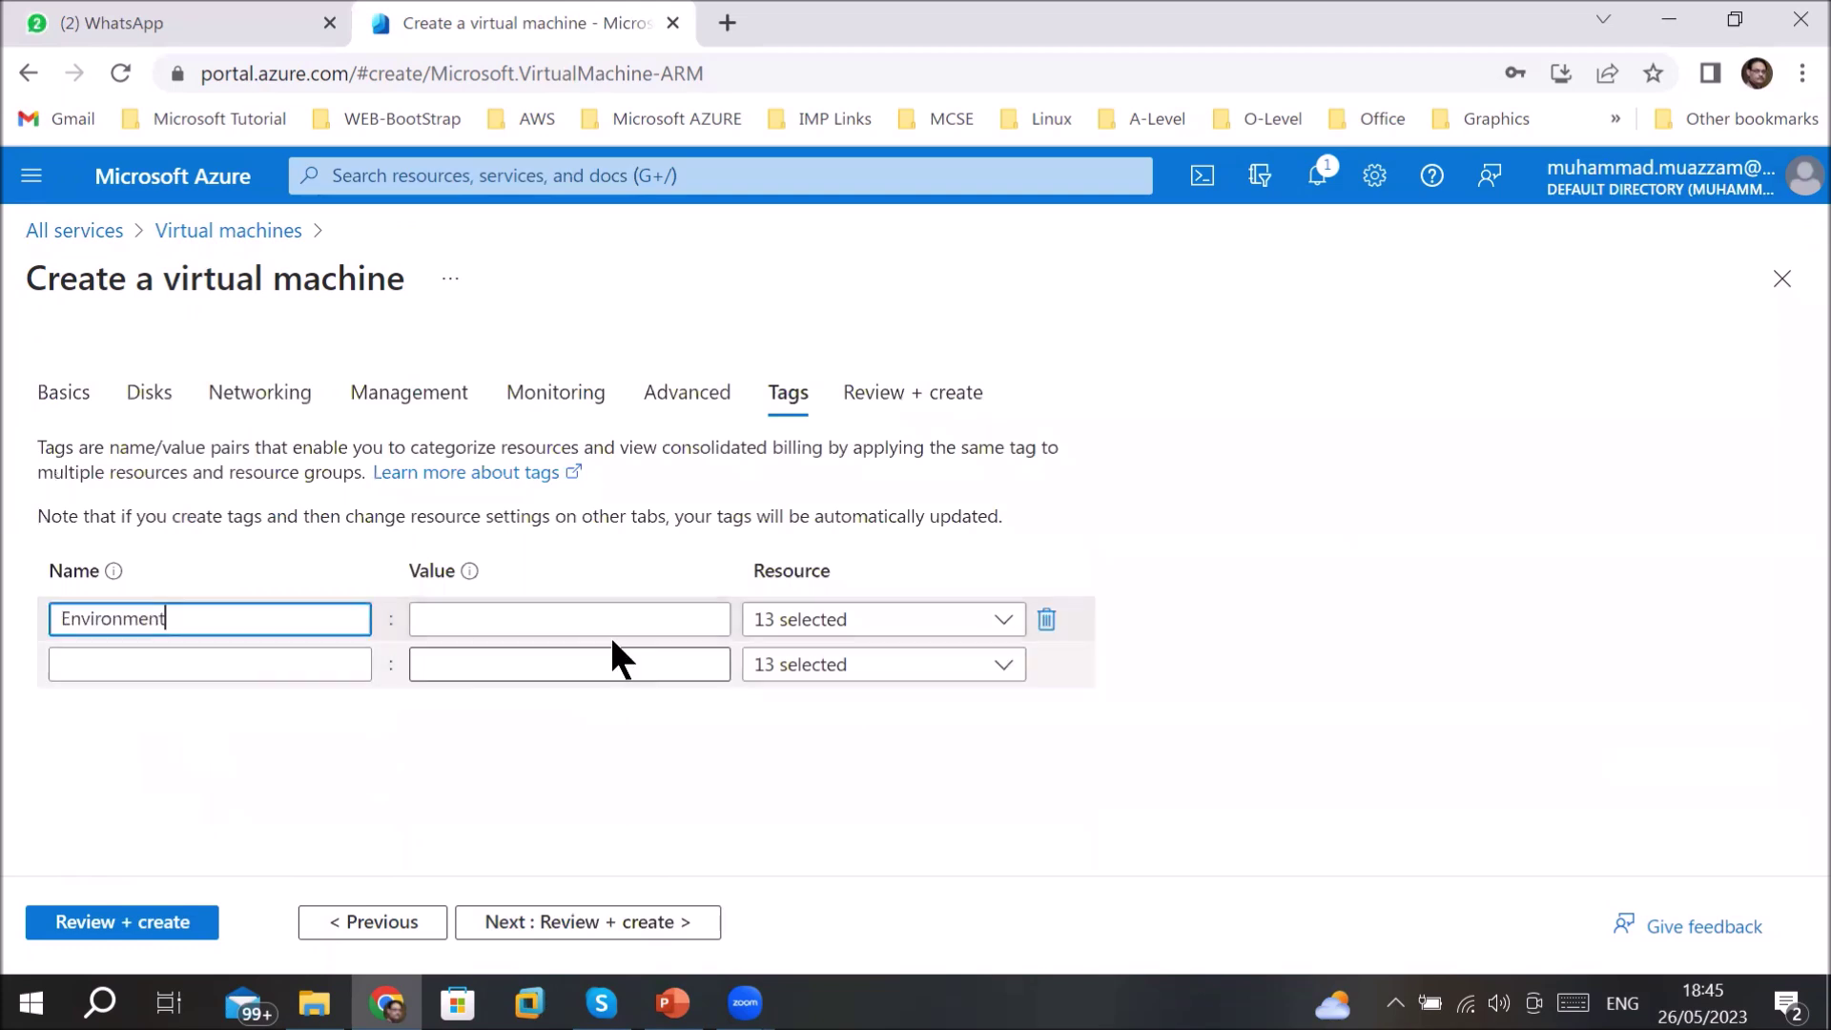
pyautogui.click(656, 615)
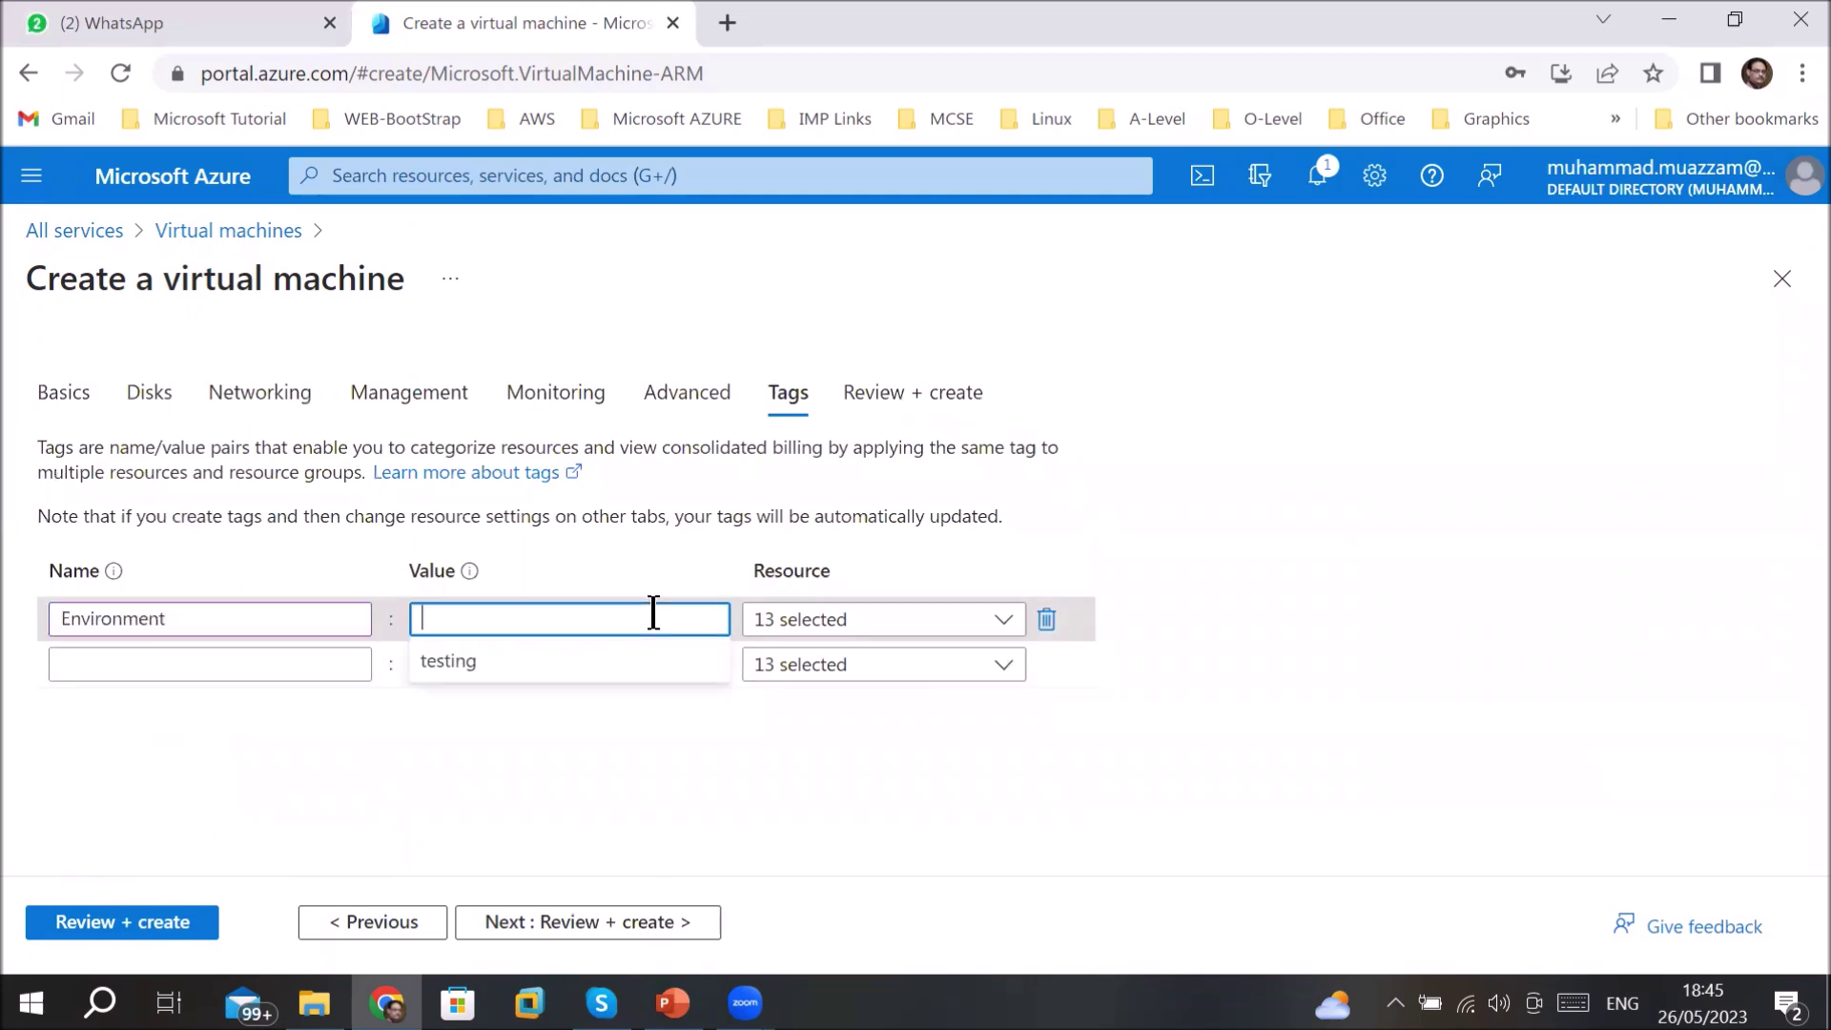
pyautogui.click(467, 667)
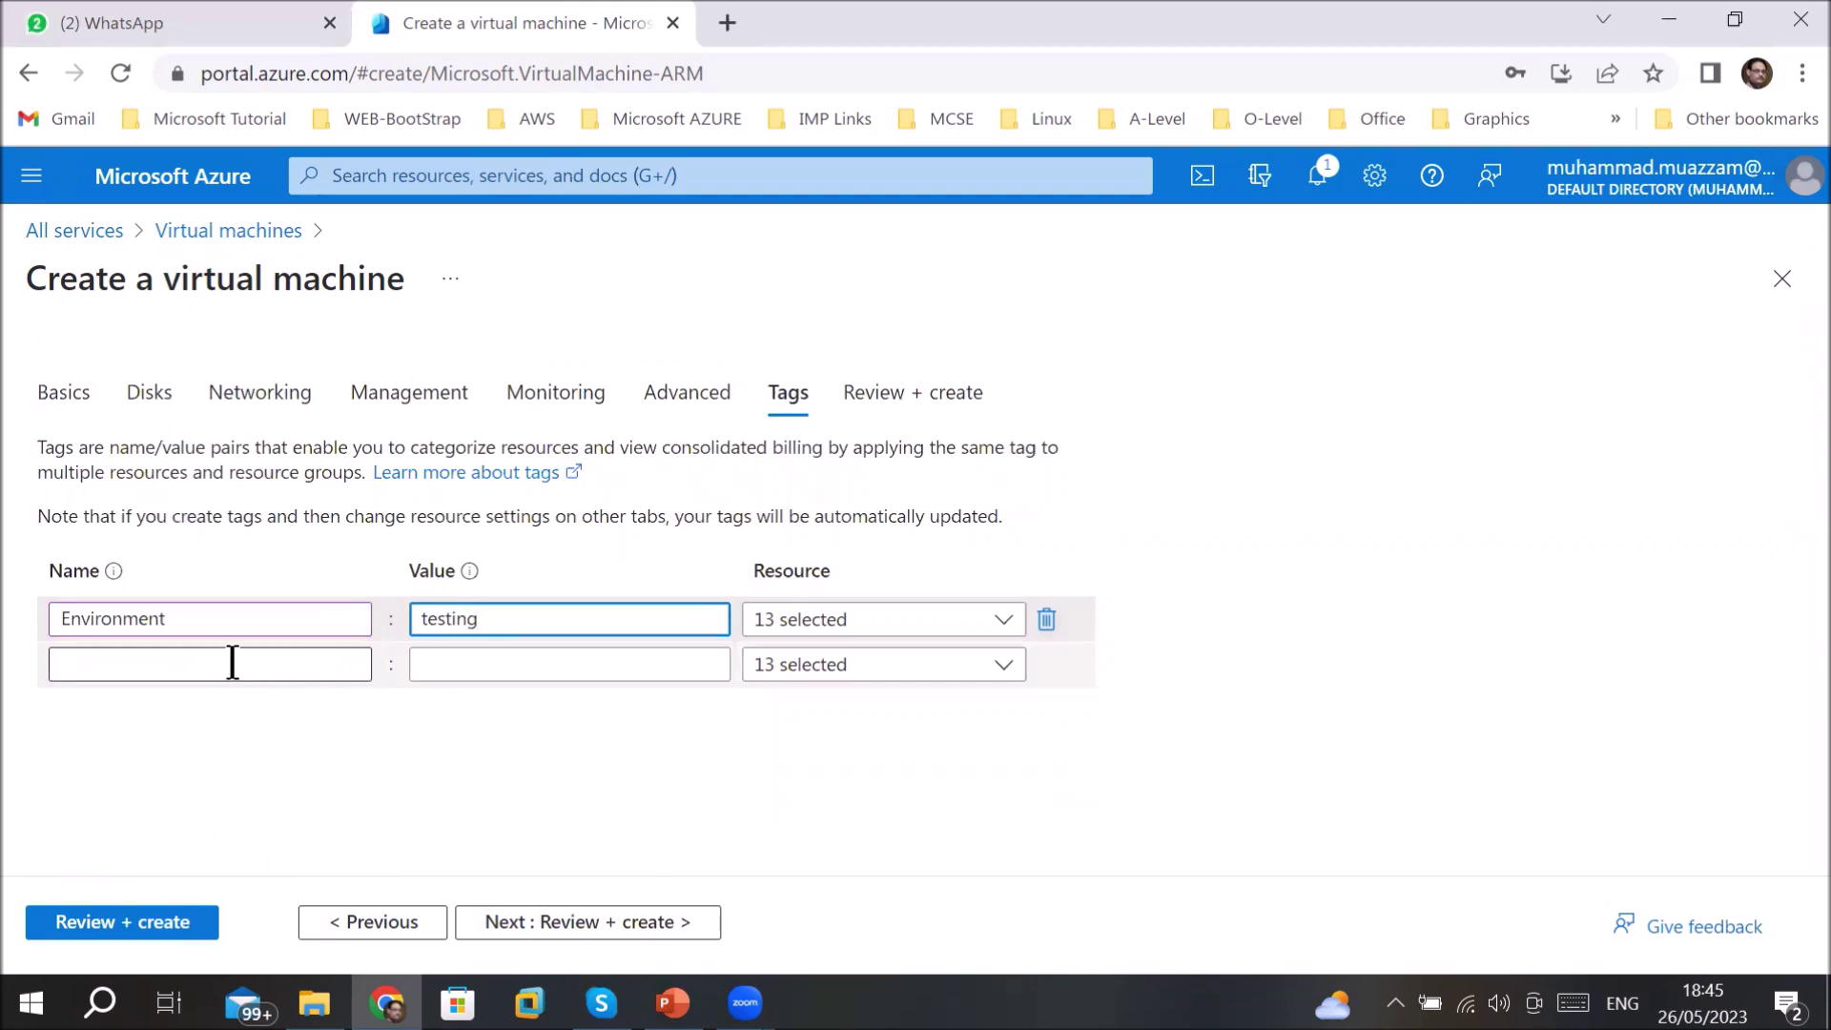
# - Add a Created by tag holding the creator's name and proceed to Review + create
pyautogui.click(234, 665)
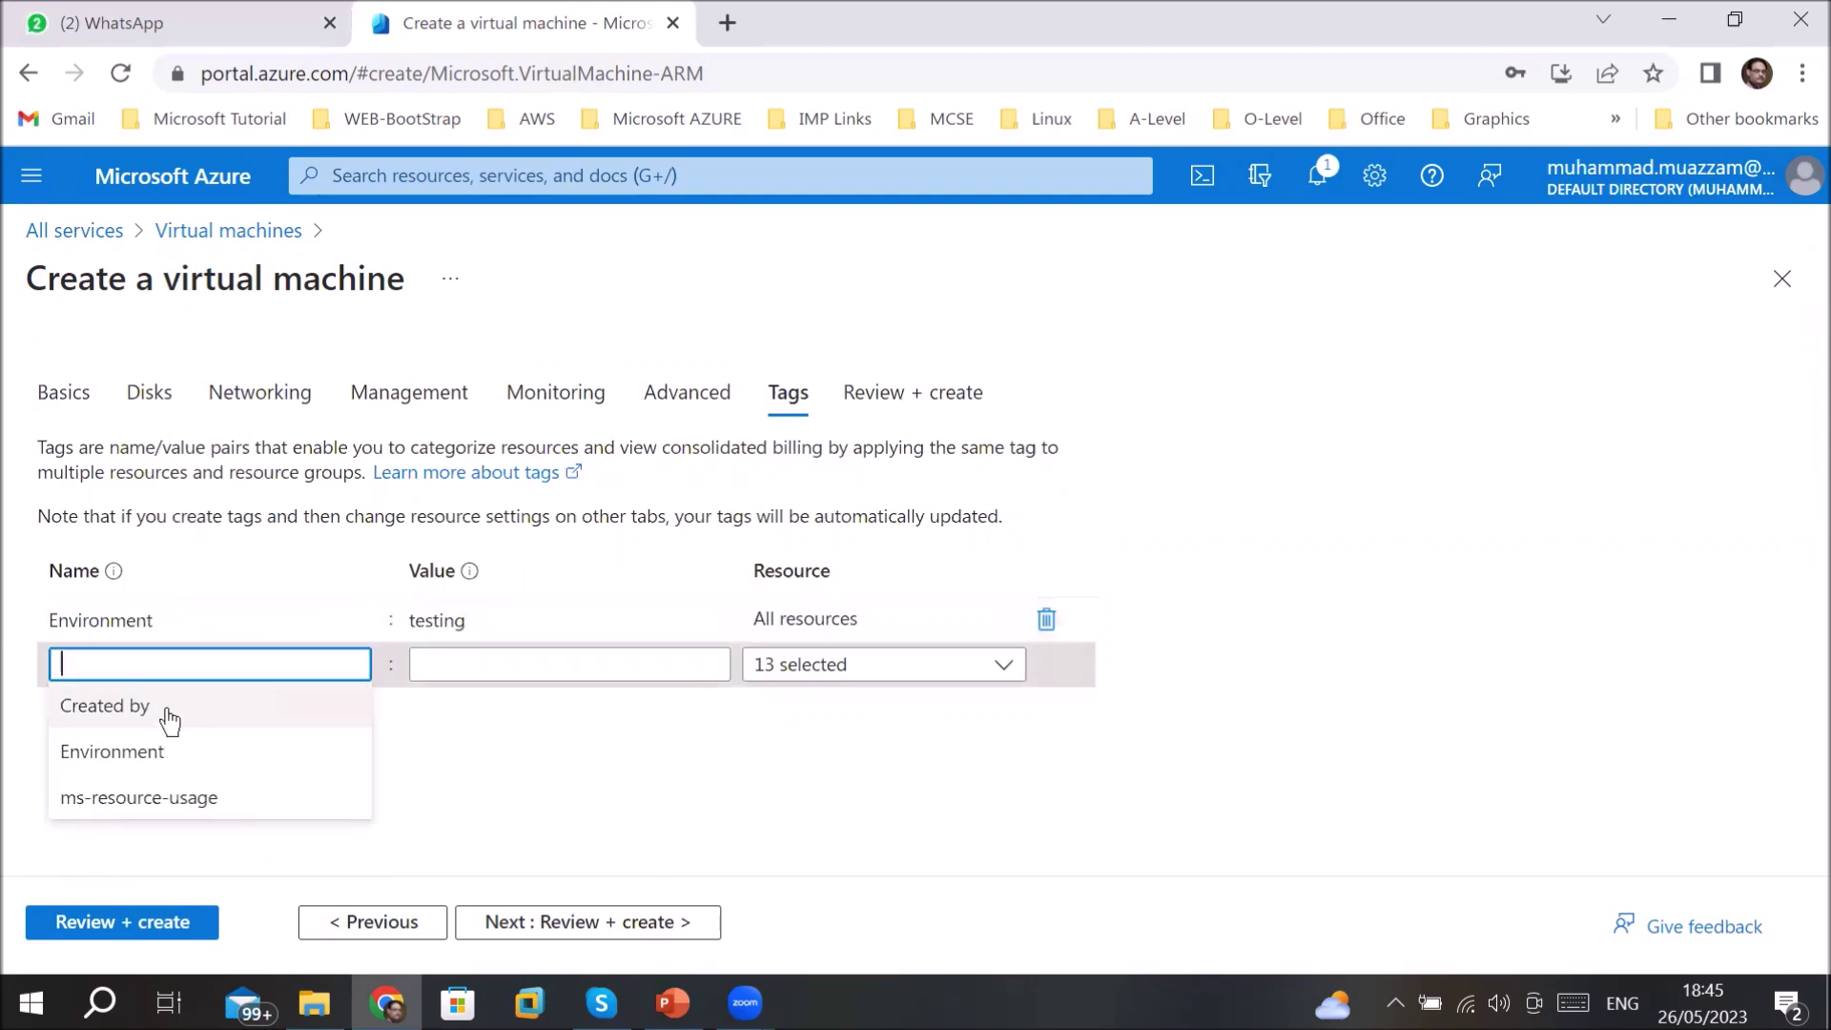
pyautogui.click(335, 701)
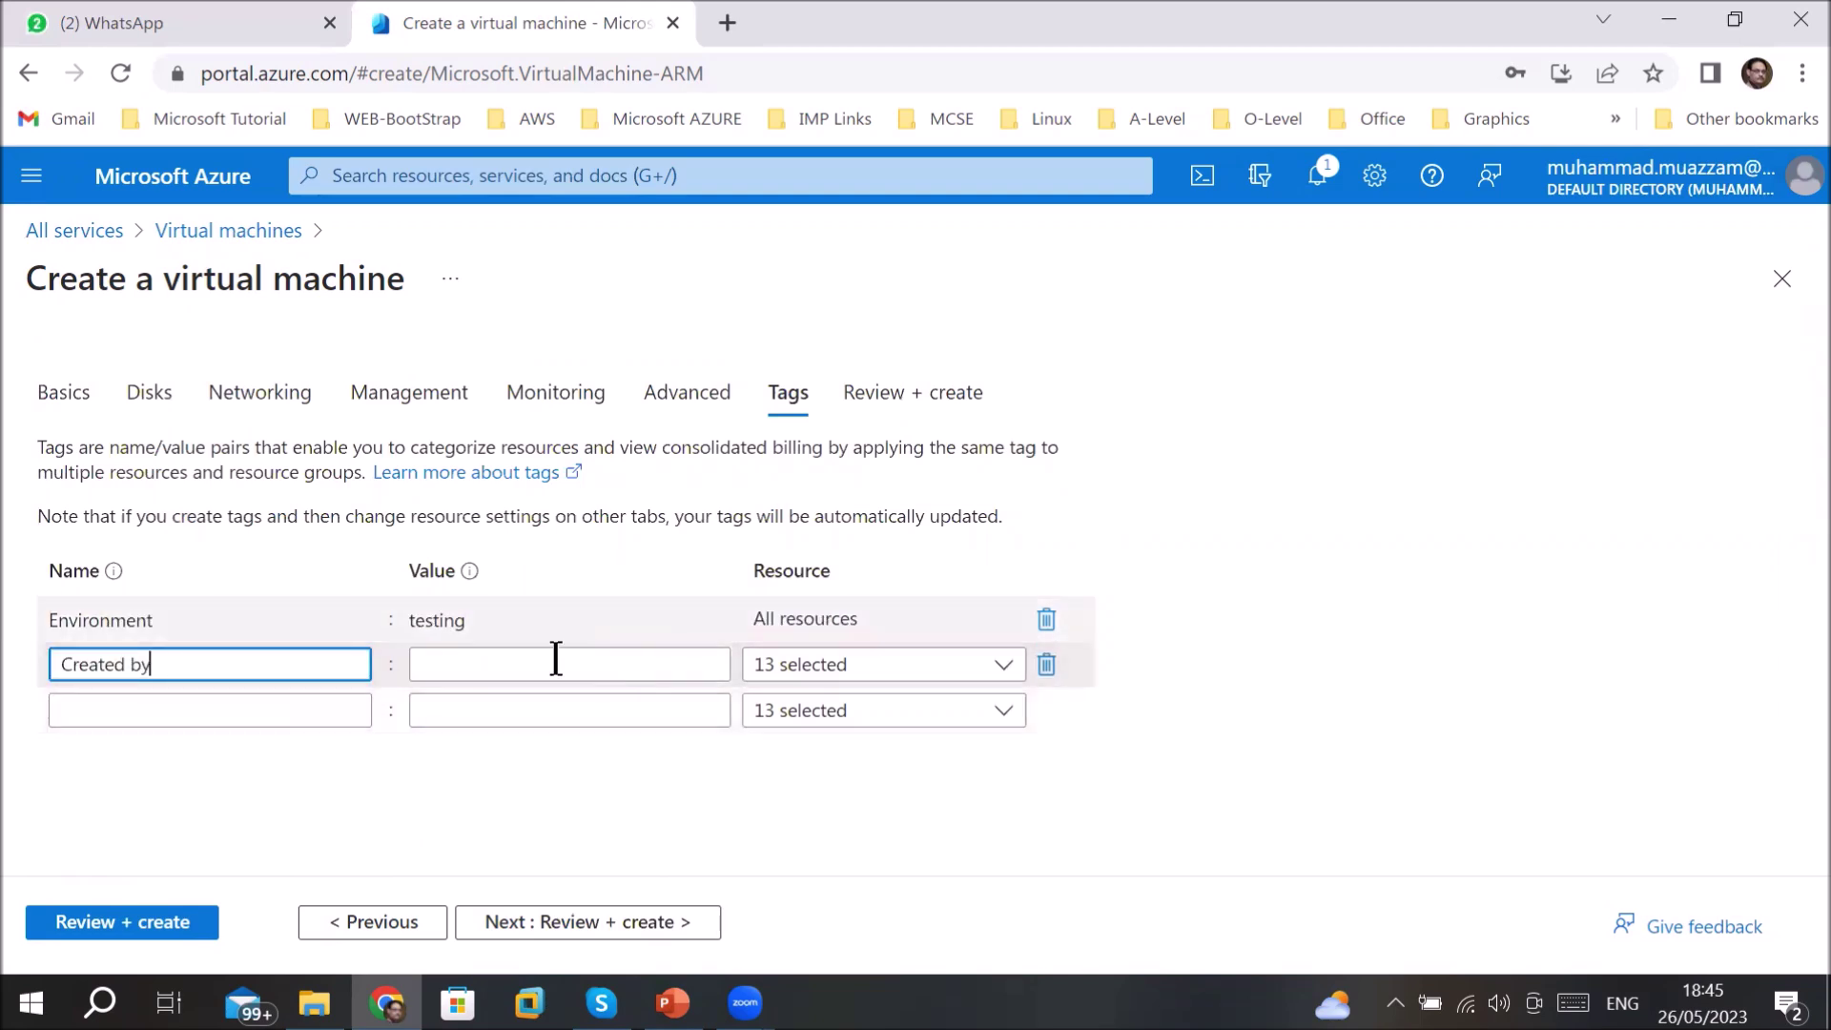
pyautogui.click(592, 658)
pyautogui.click(562, 717)
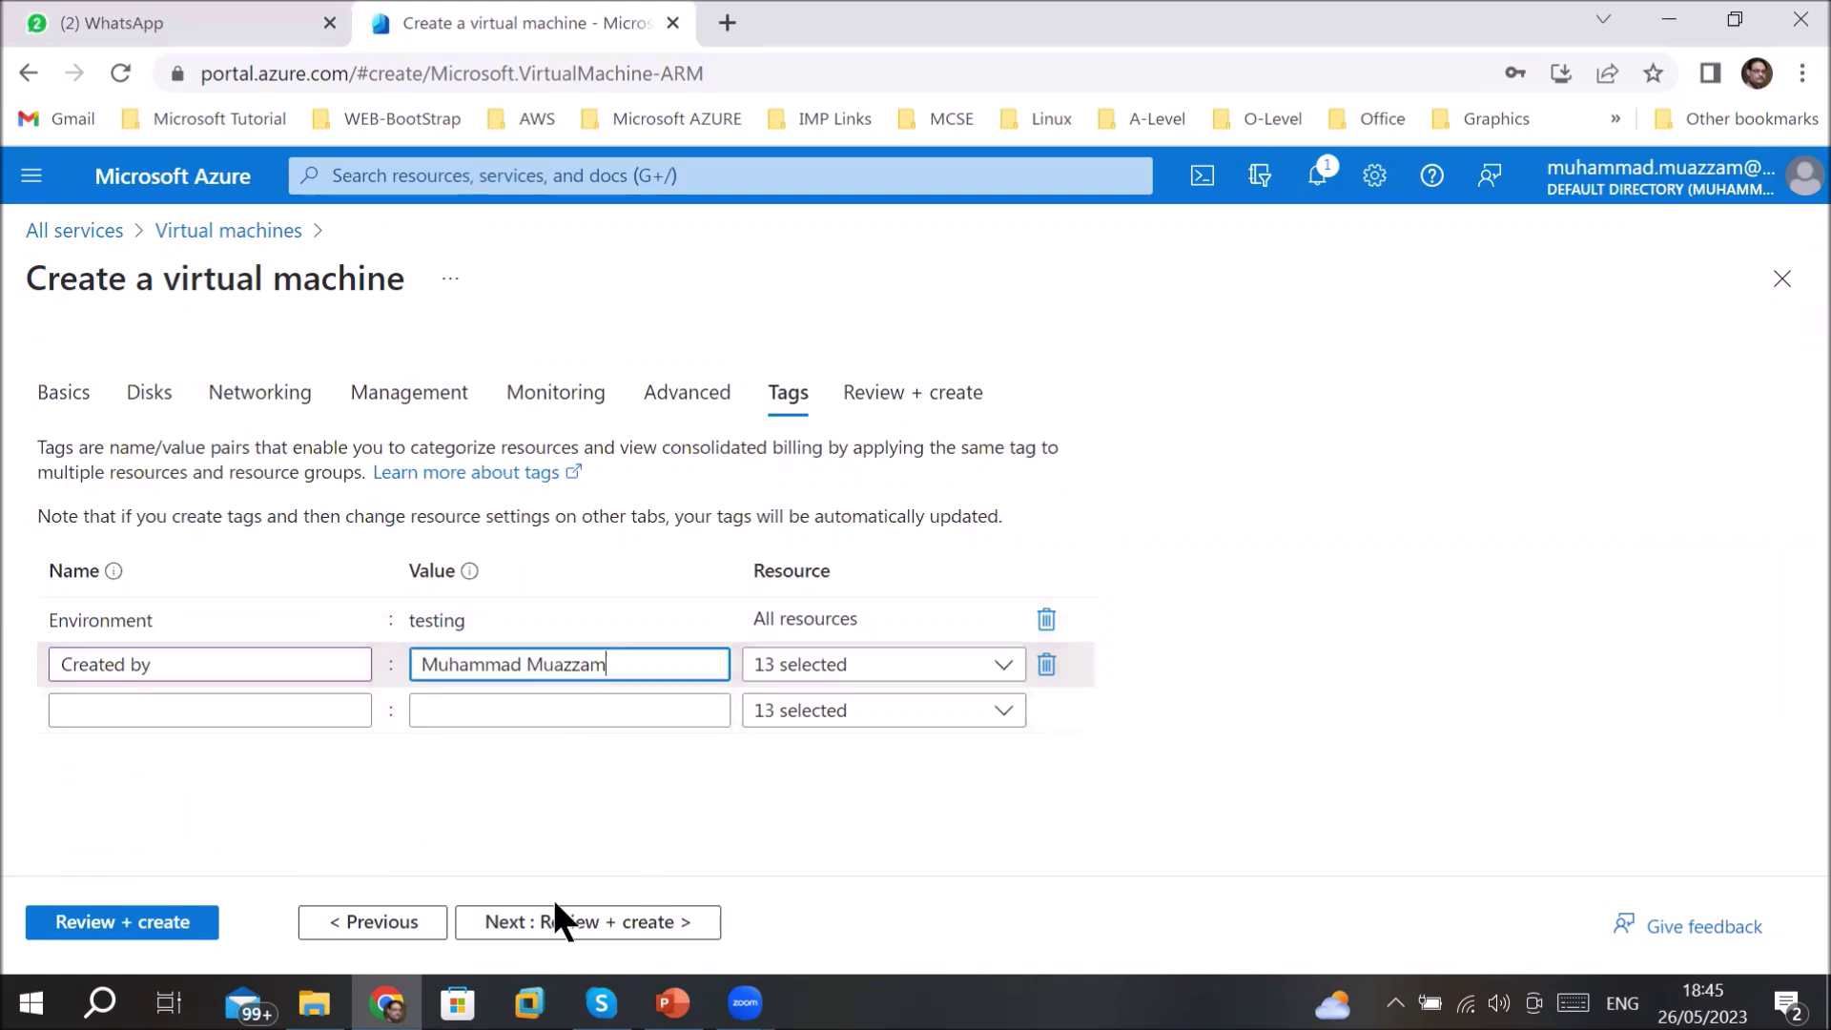
pyautogui.click(530, 923)
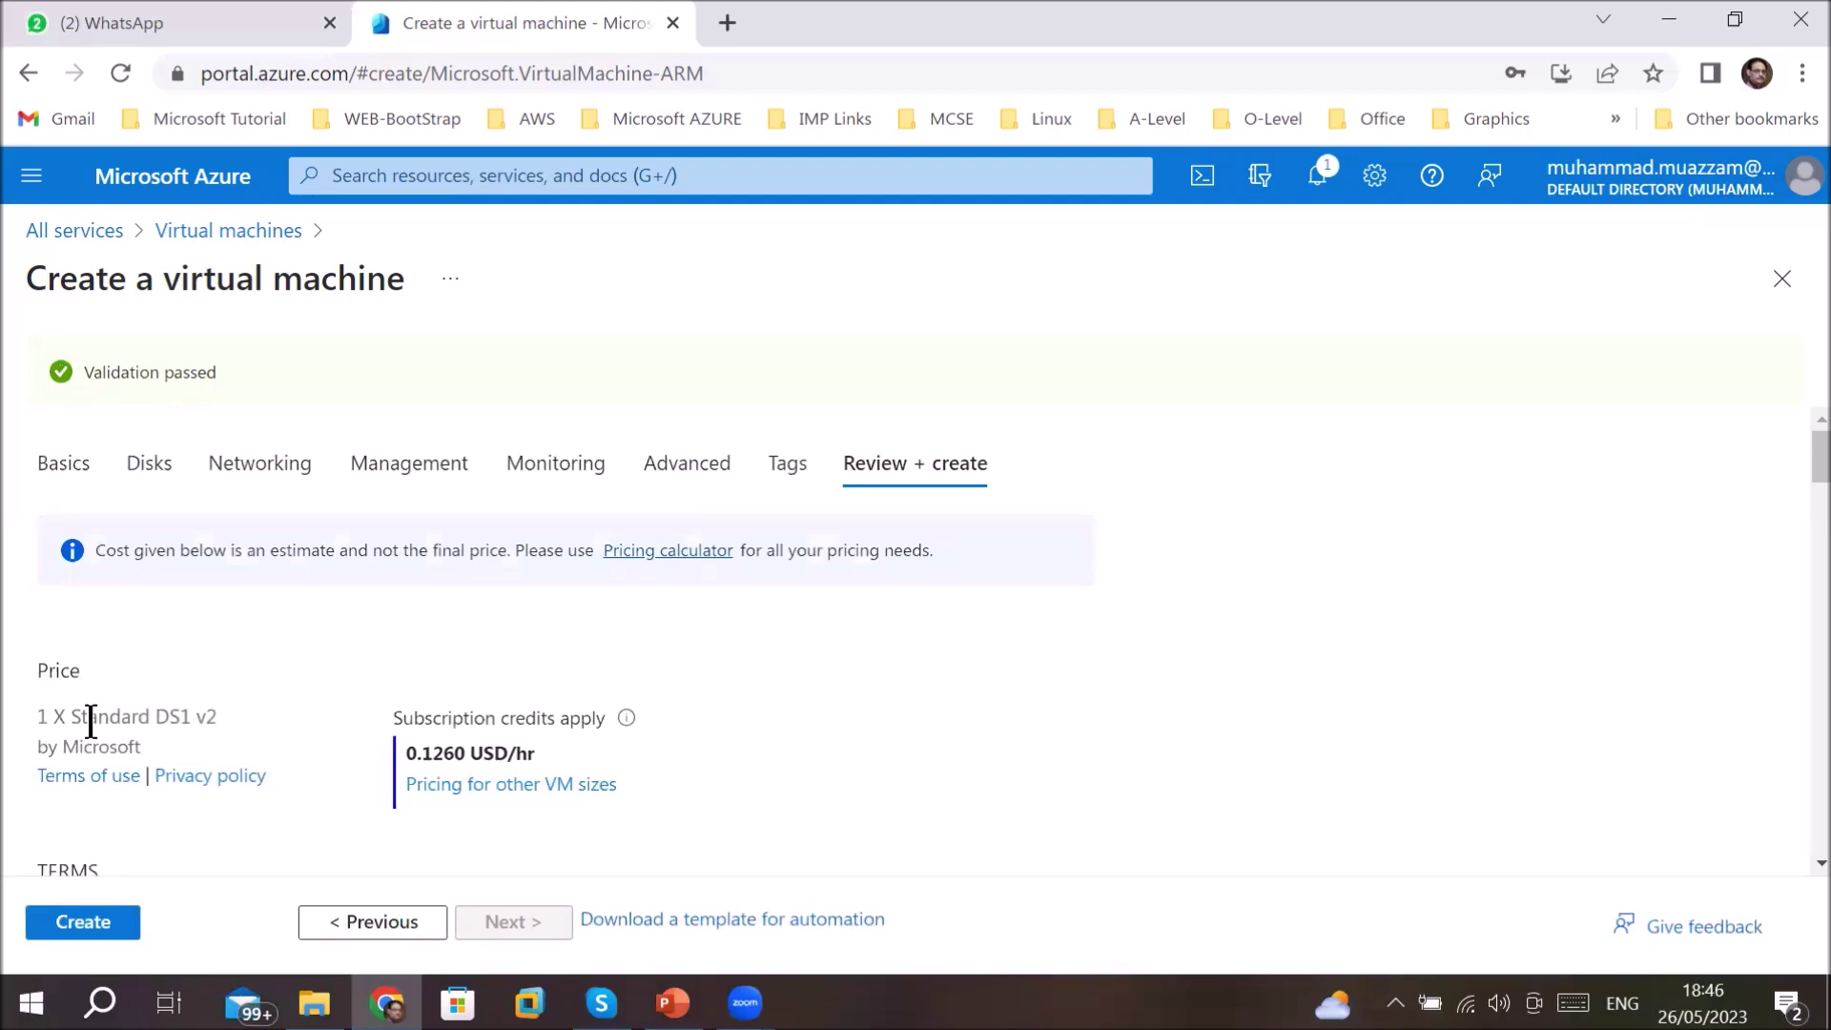
pyautogui.scroll(-5, 586, 706)
pyautogui.scroll(-3, 588, 717)
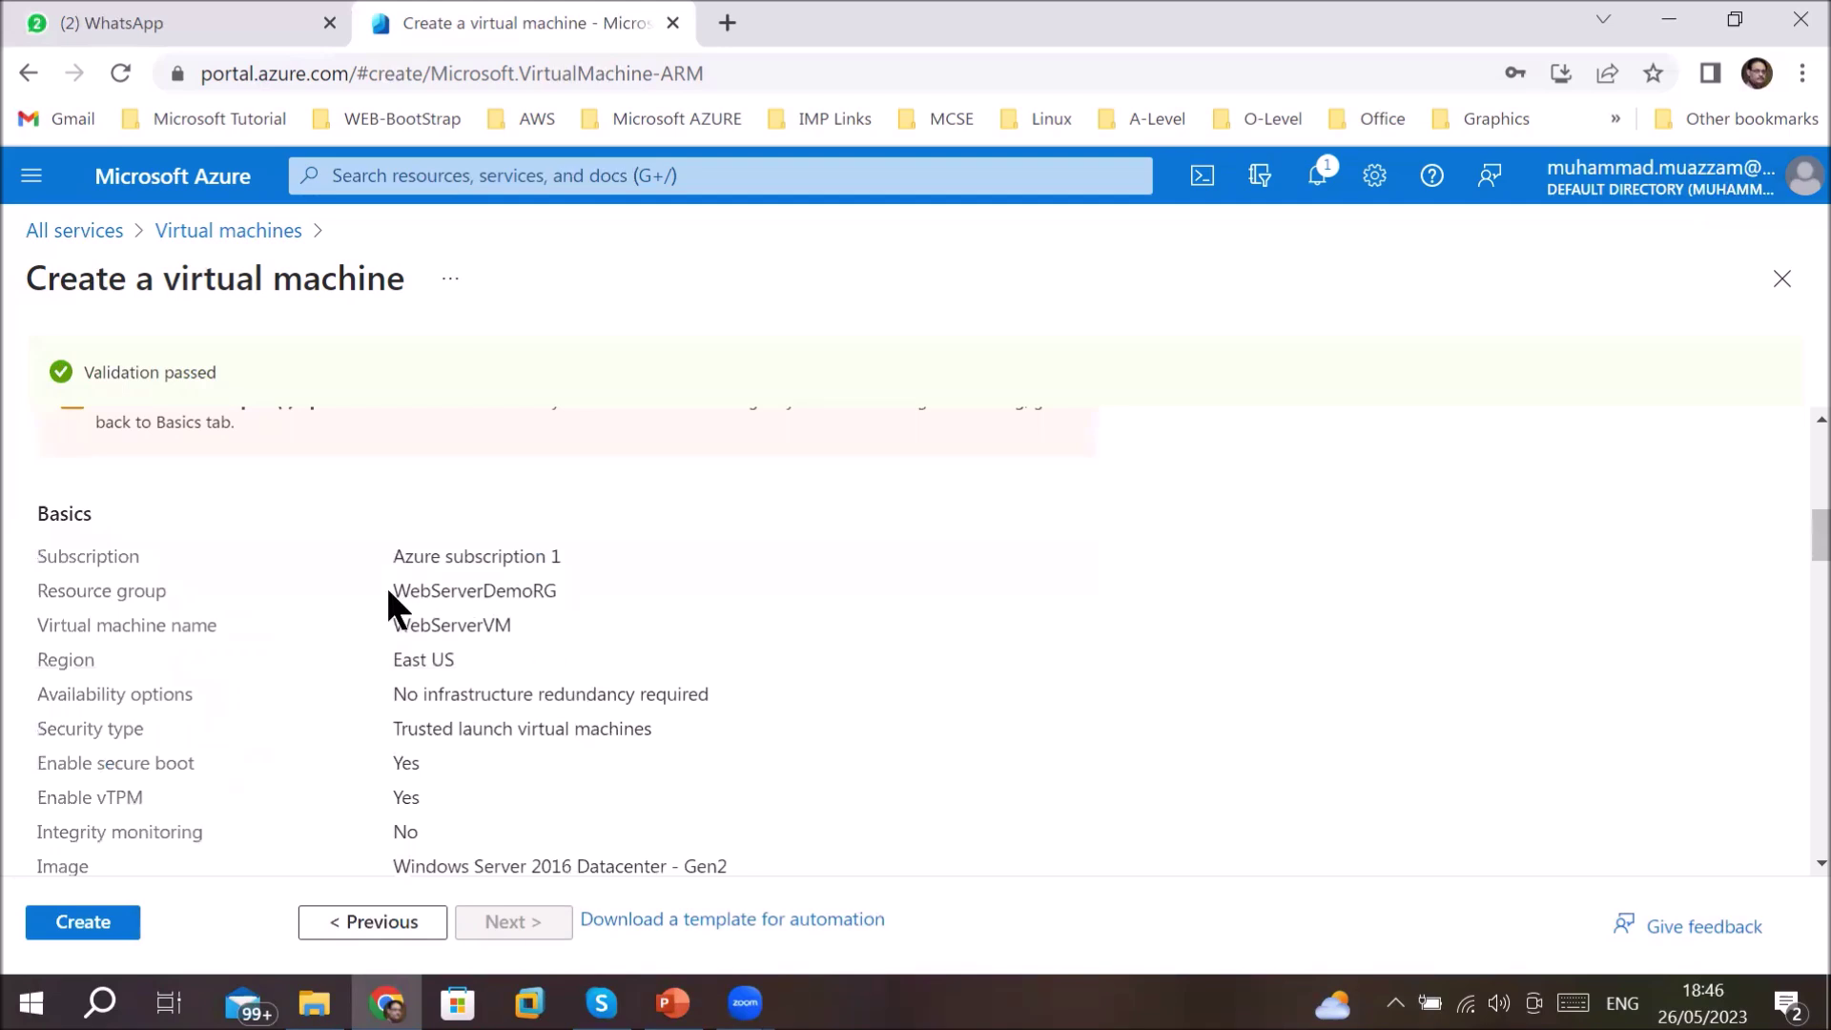
pyautogui.moveTo(389, 591); pyautogui.dragTo(591, 599)
pyautogui.moveTo(401, 619); pyautogui.dragTo(545, 628)
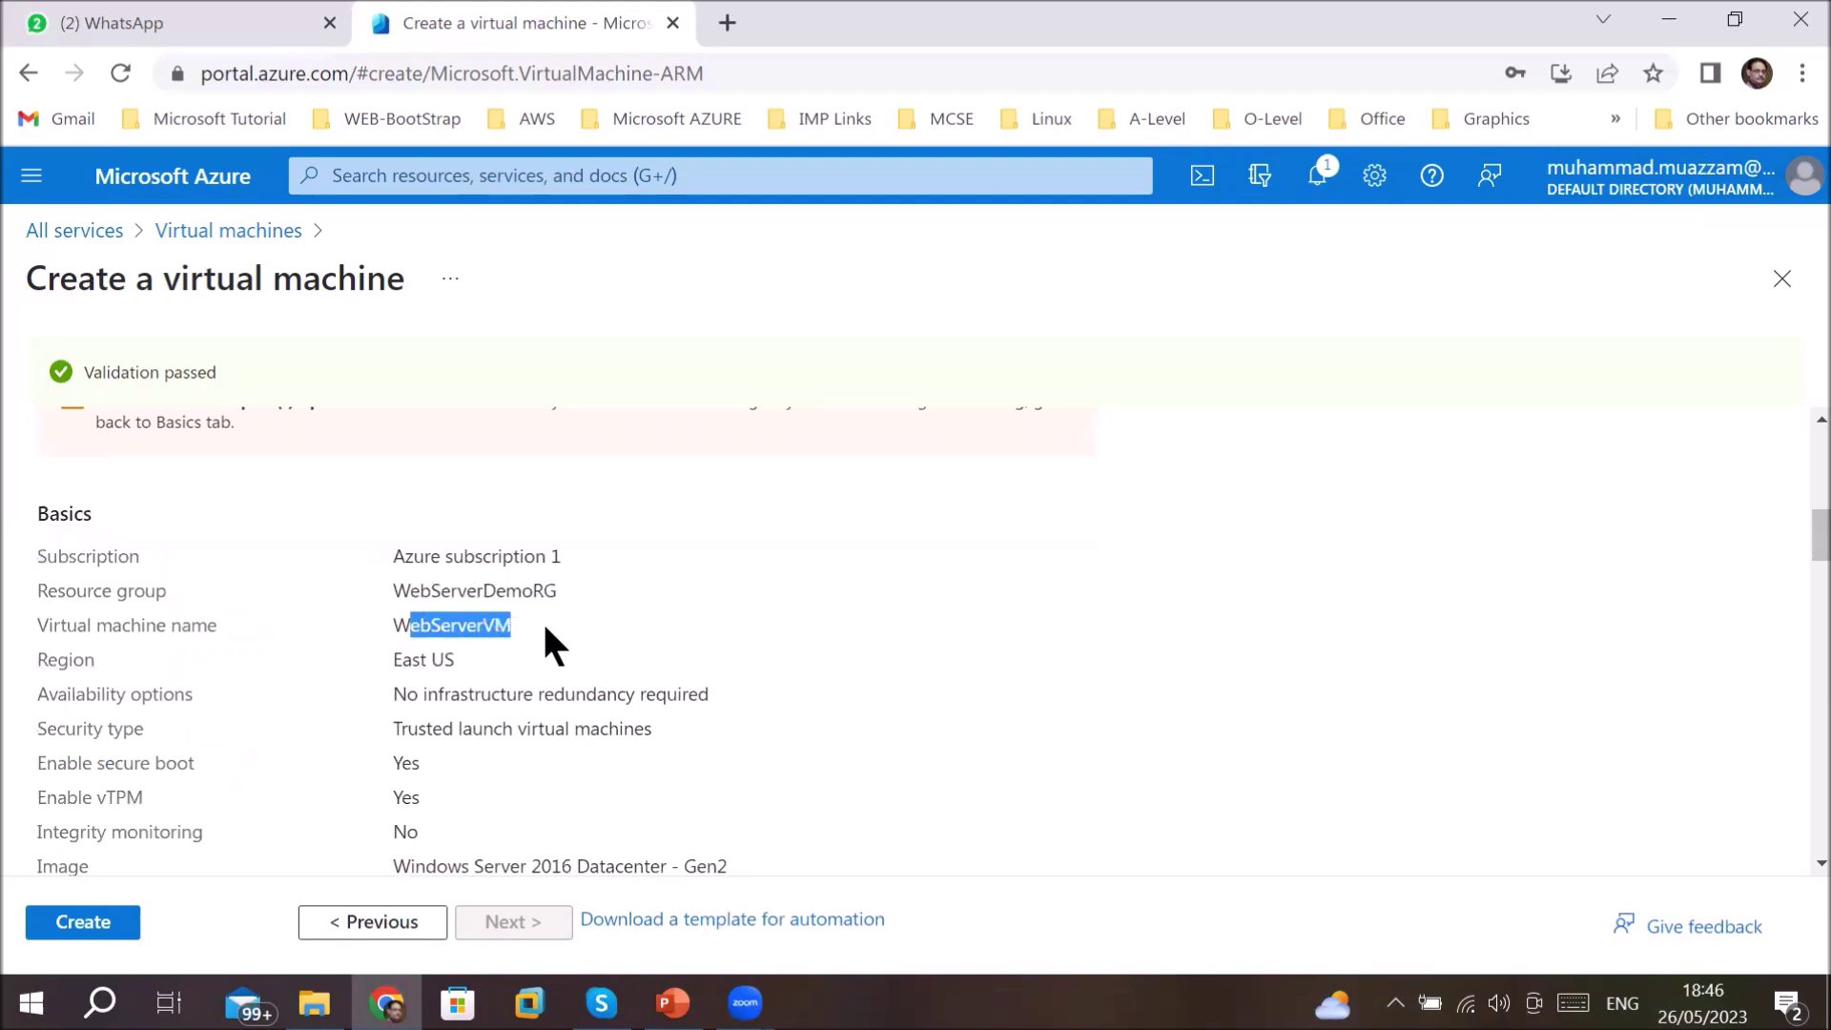
pyautogui.moveTo(382, 661); pyautogui.dragTo(422, 762)
pyautogui.scroll(-3, 461, 742)
pyautogui.moveTo(598, 579); pyautogui.dragTo(527, 582)
pyautogui.moveTo(392, 649); pyautogui.dragTo(707, 652)
pyautogui.moveTo(394, 683); pyautogui.dragTo(436, 683)
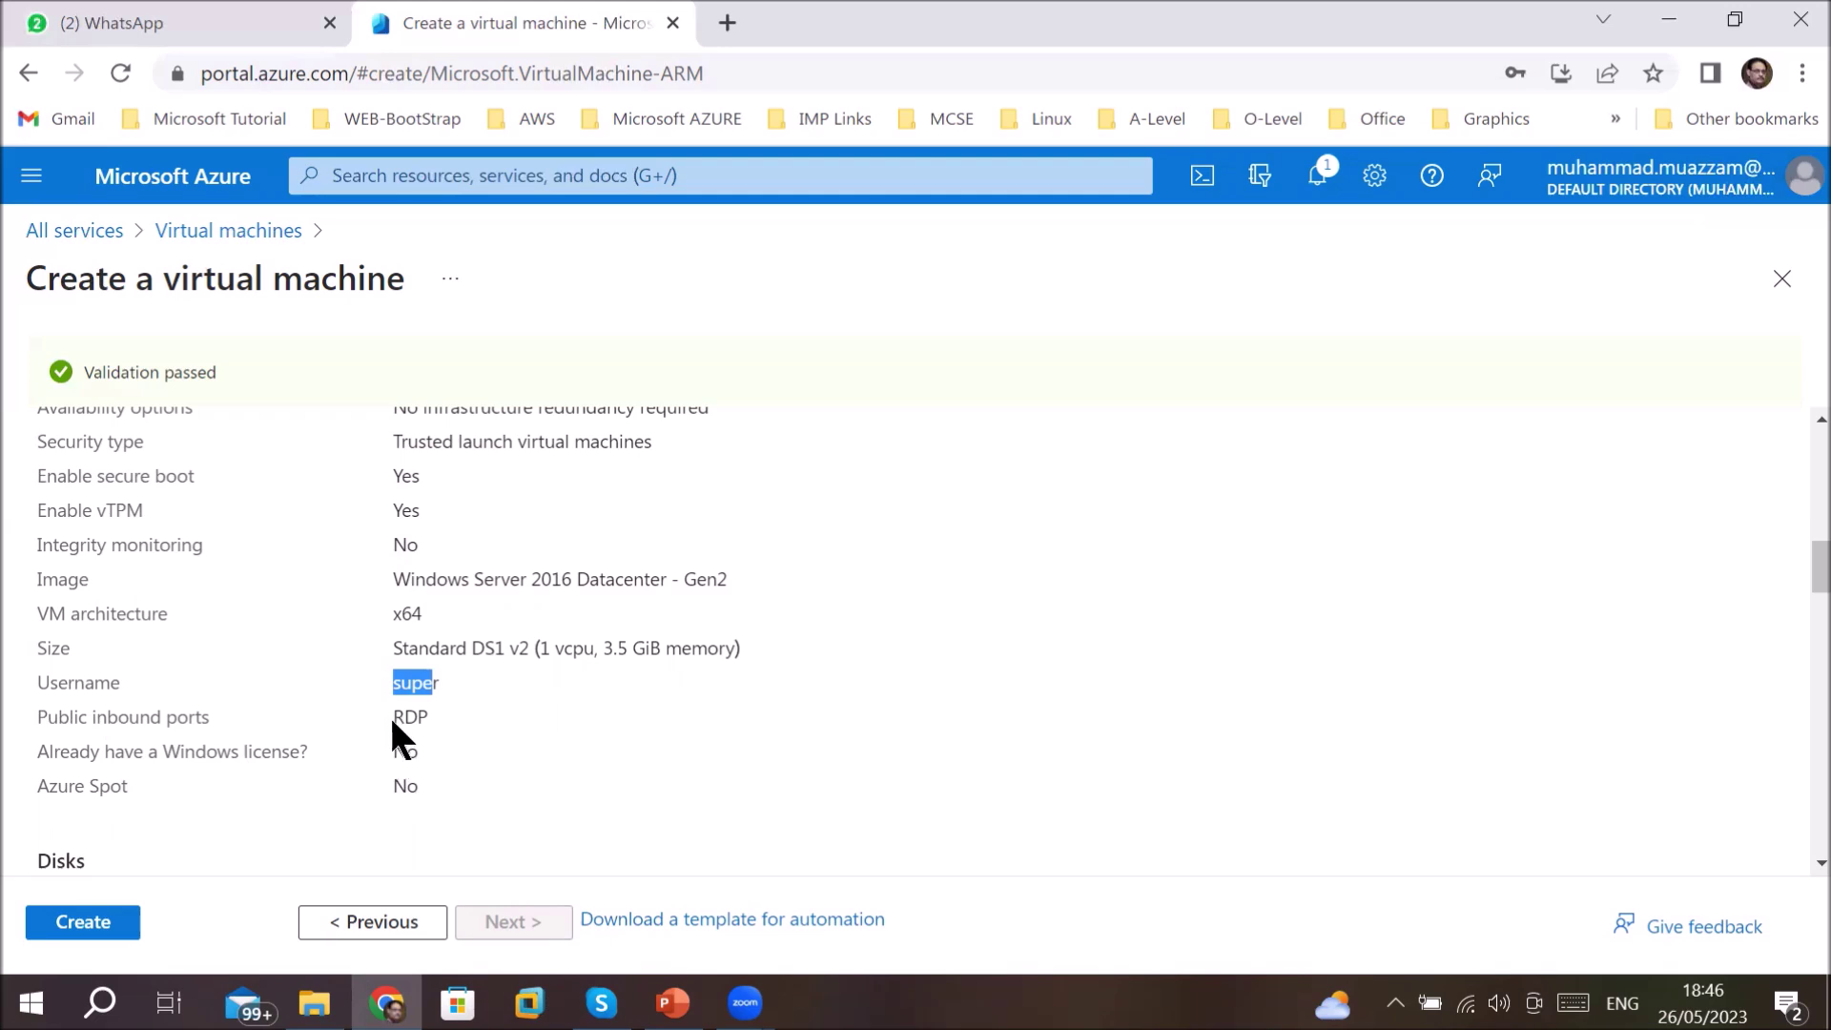
pyautogui.moveTo(392, 717); pyautogui.dragTo(444, 715)
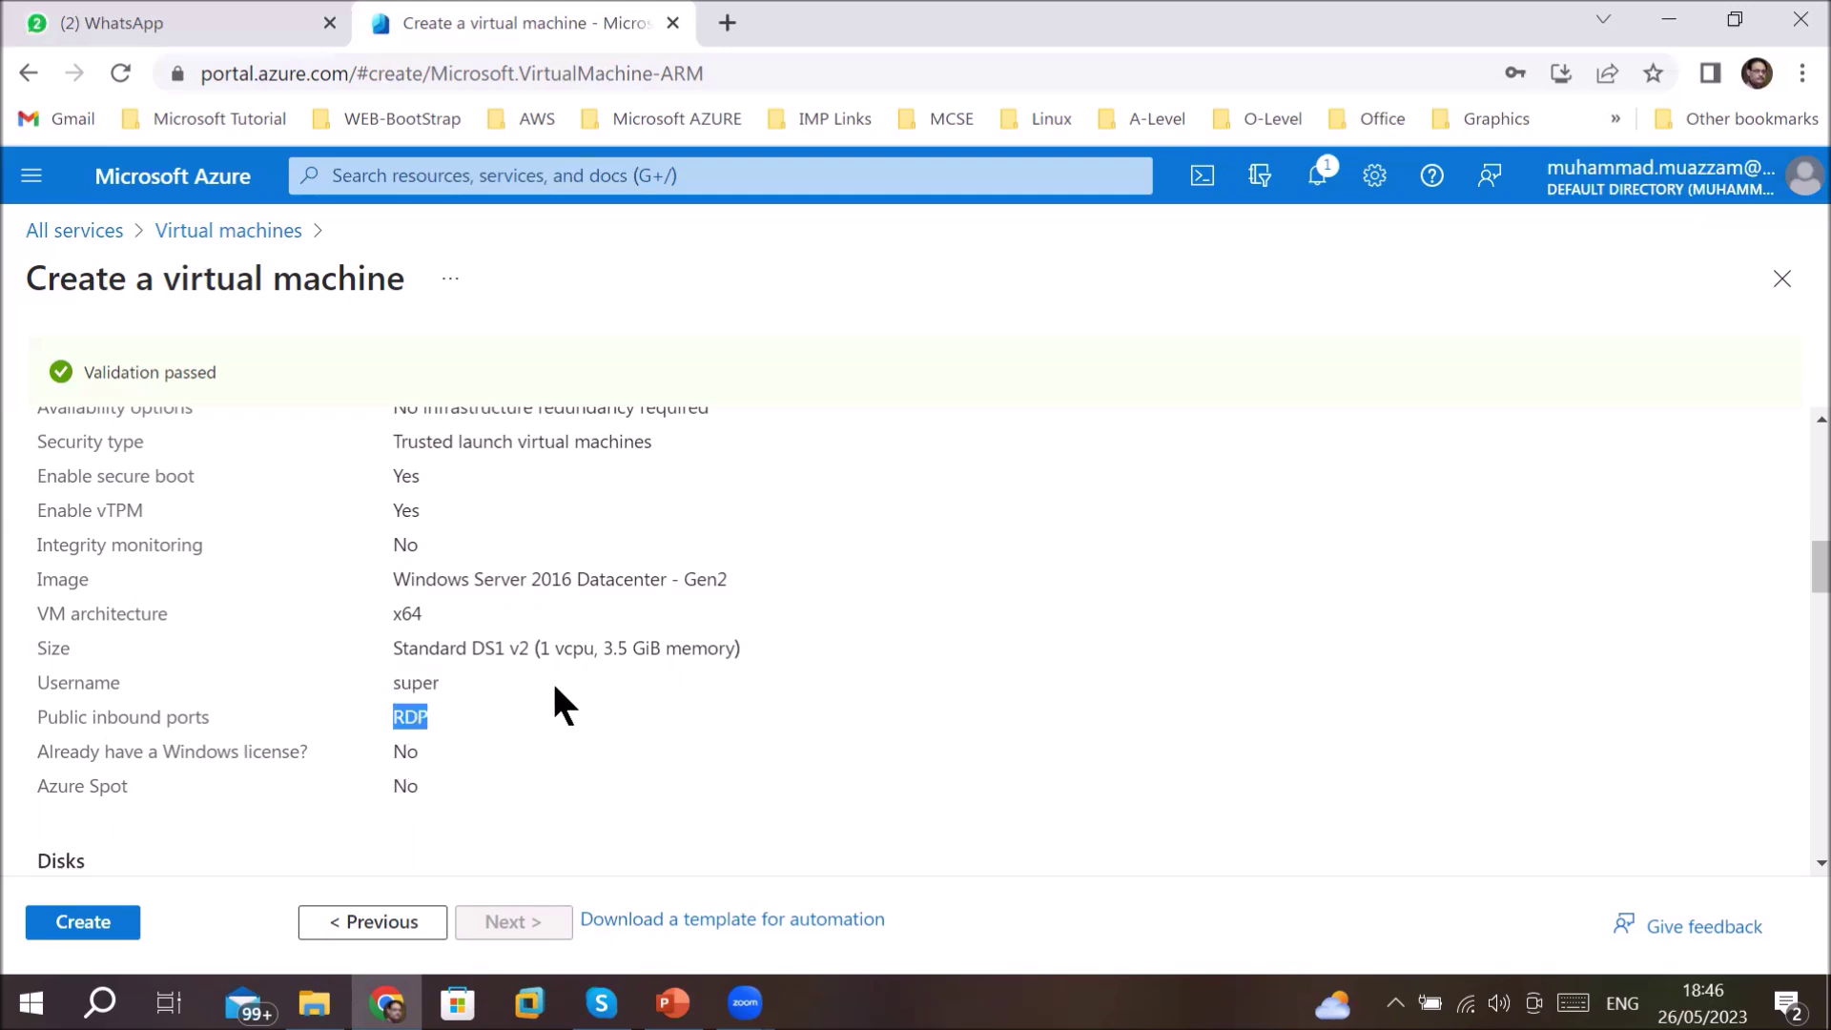
pyautogui.scroll(-3, 559, 703)
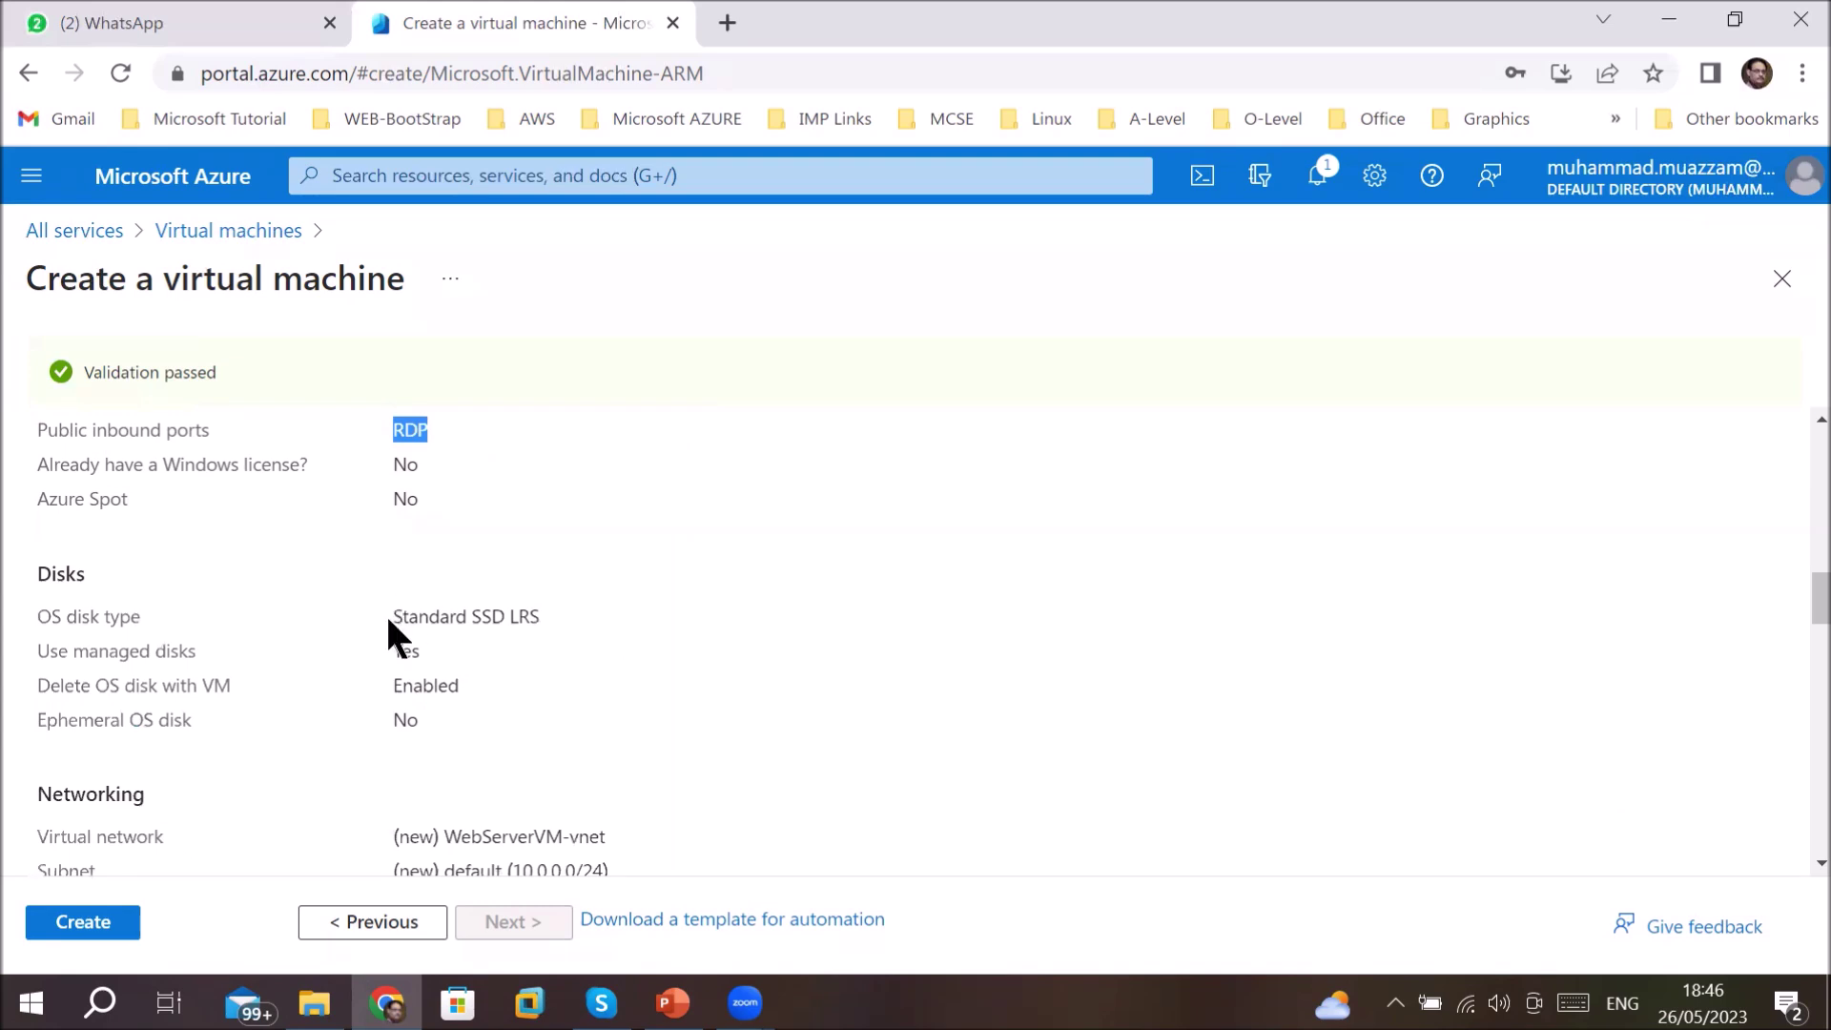
pyautogui.moveTo(402, 616); pyautogui.dragTo(538, 620)
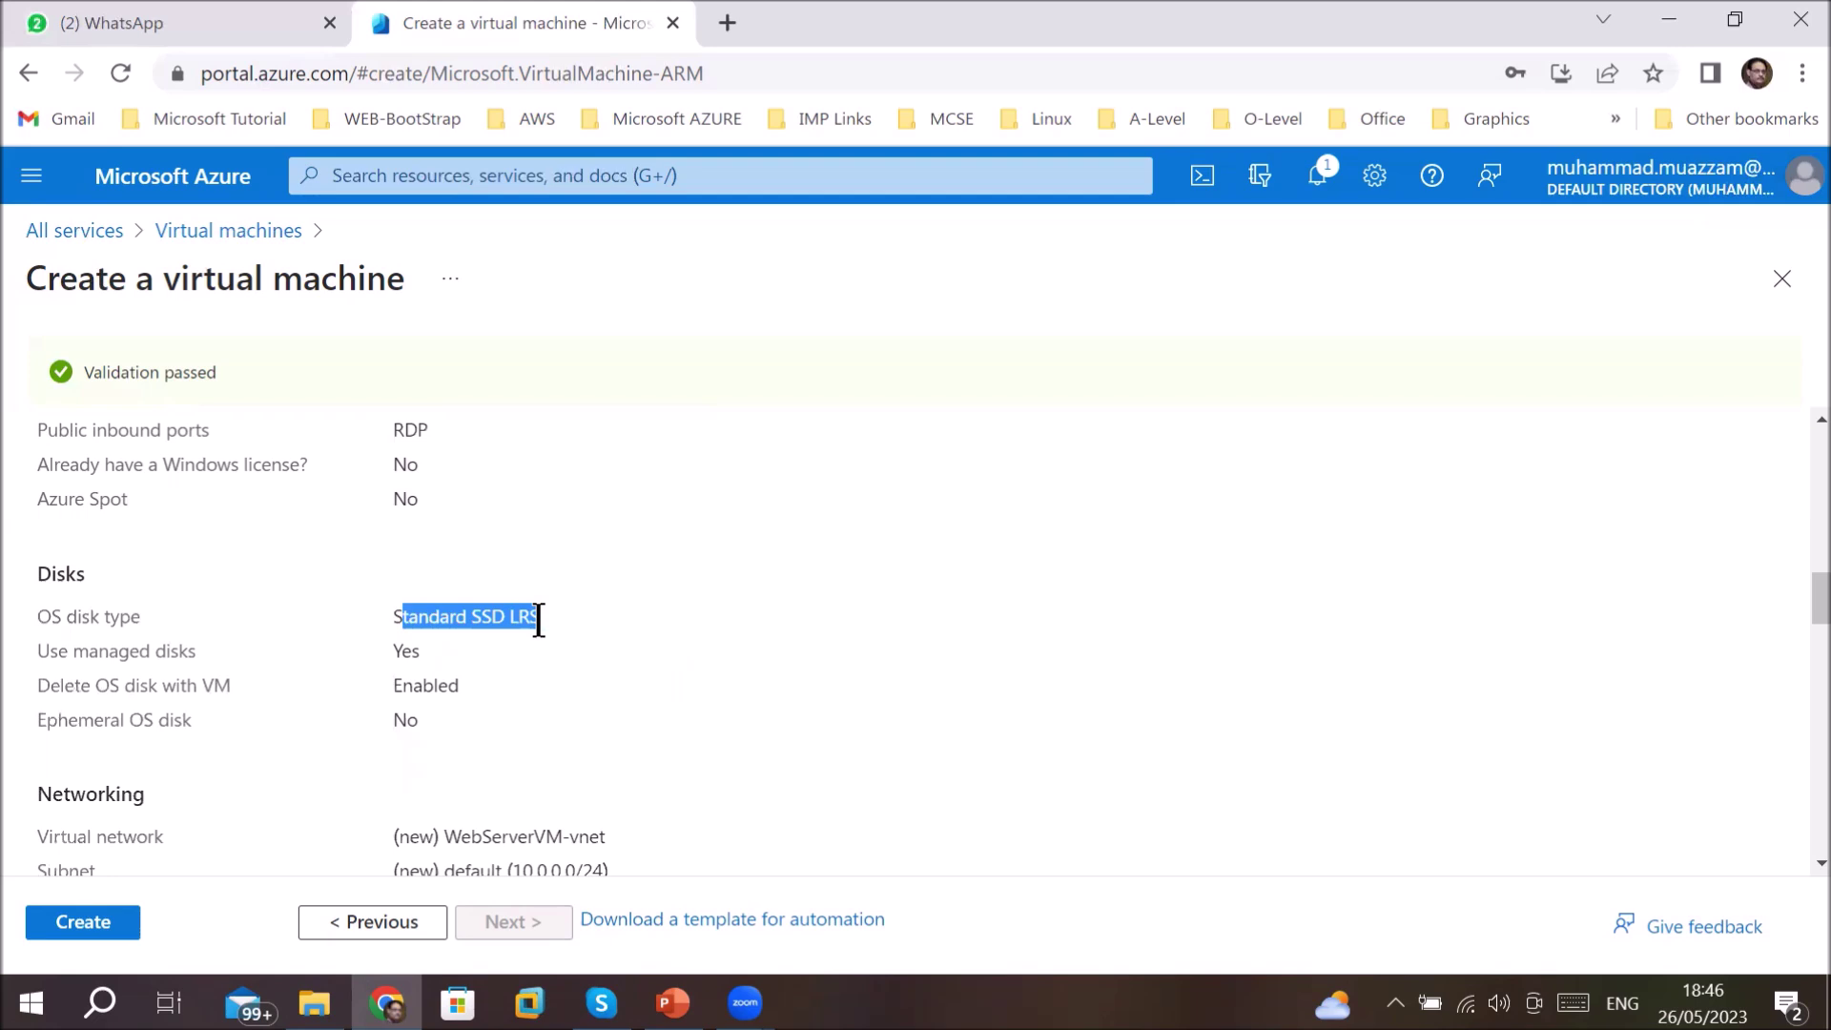
pyautogui.doubleClick(401, 650)
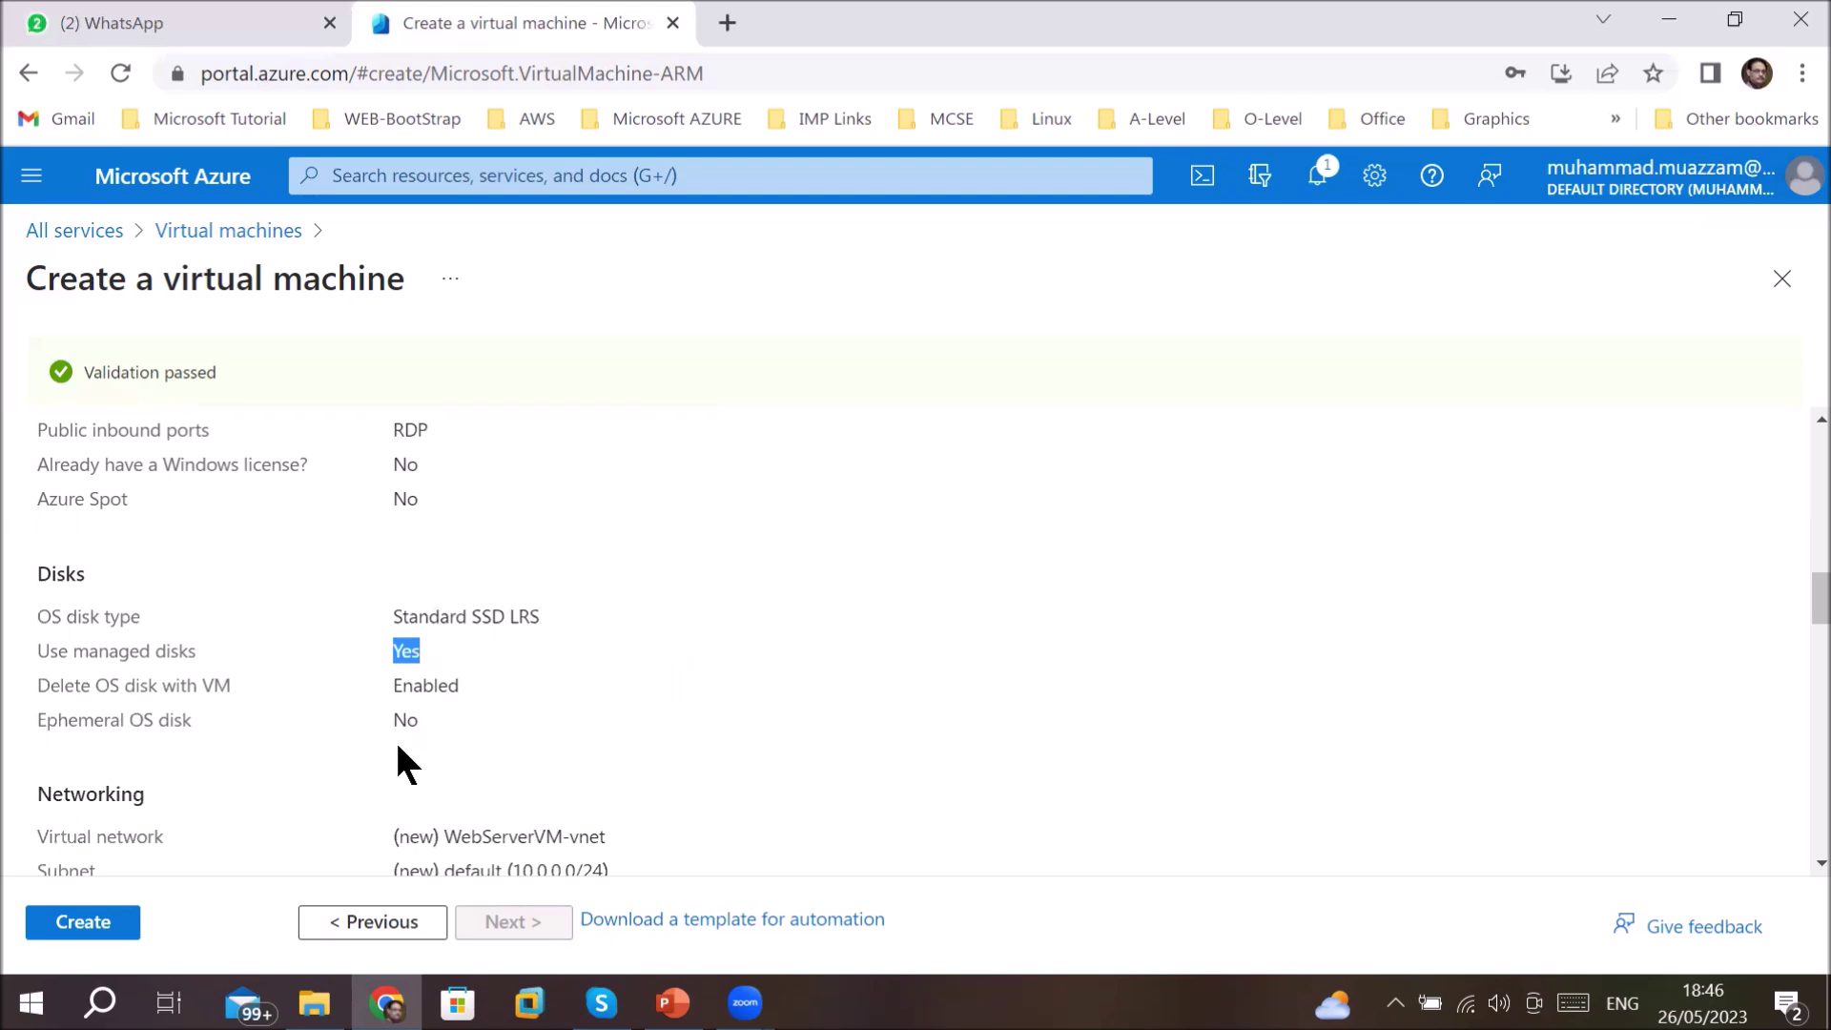
pyautogui.scroll(-3, 398, 747)
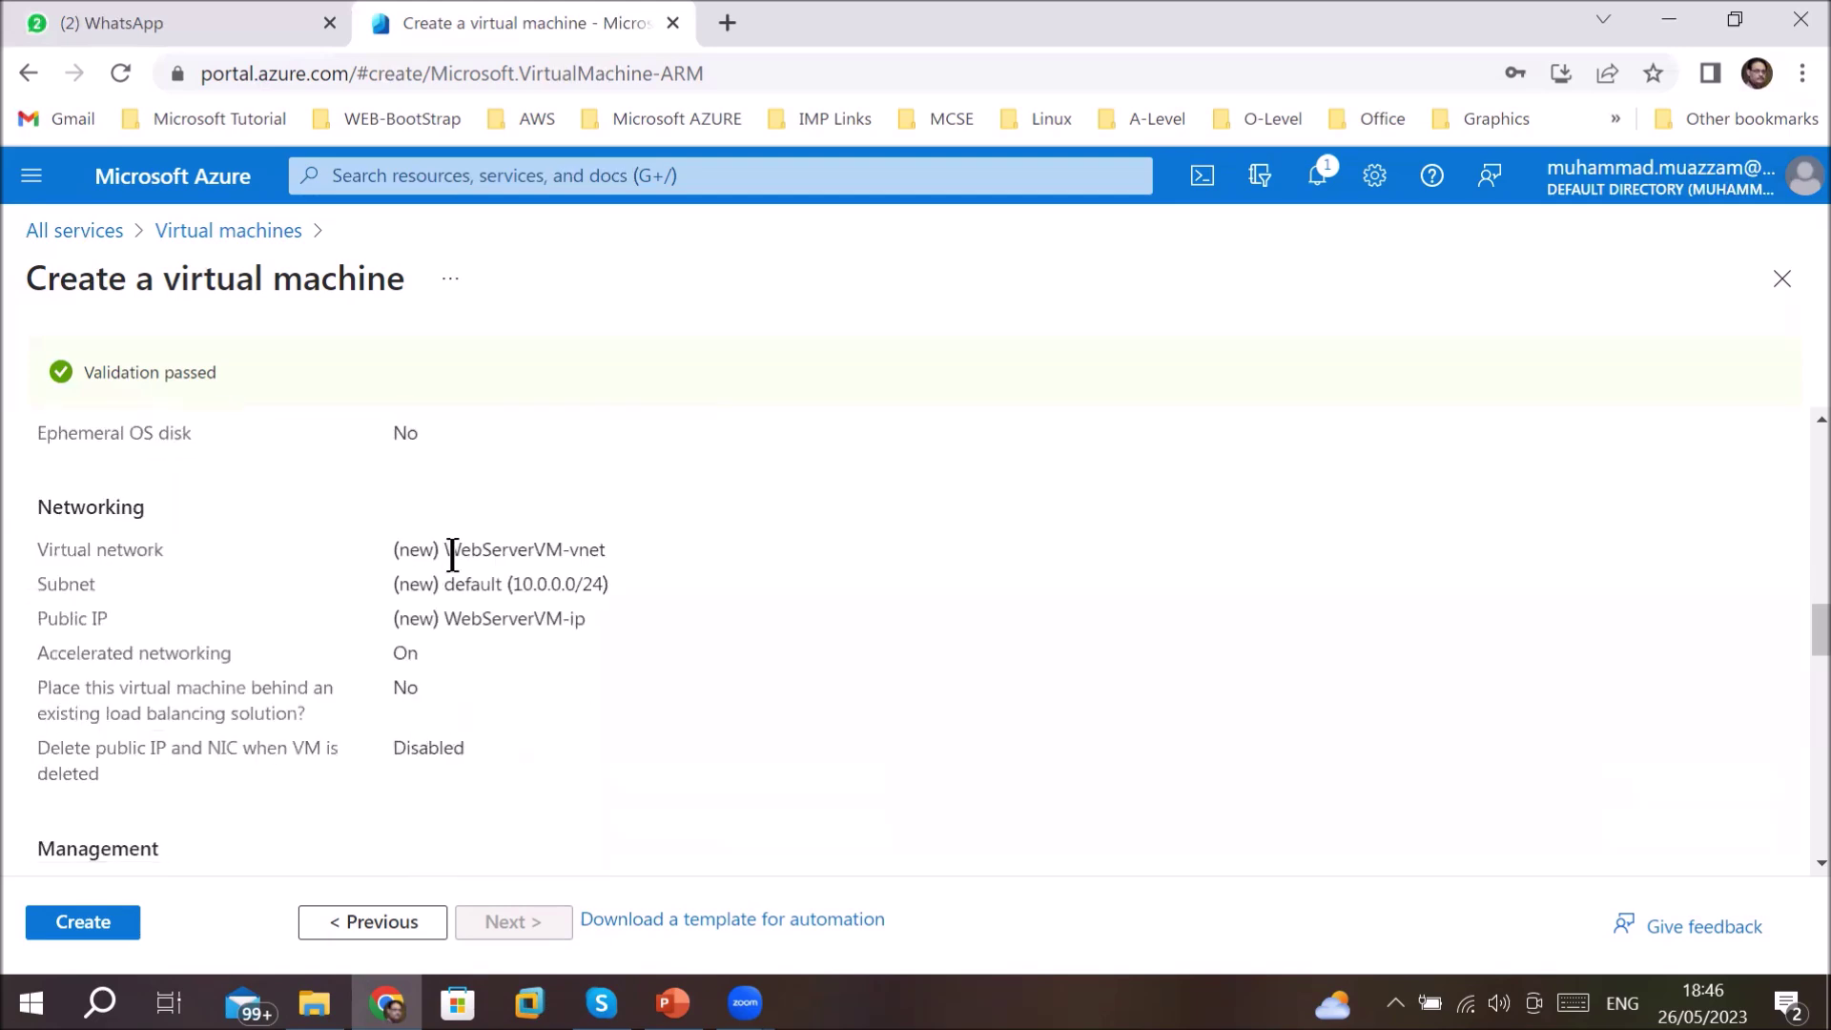
pyautogui.moveTo(444, 549); pyautogui.dragTo(605, 549)
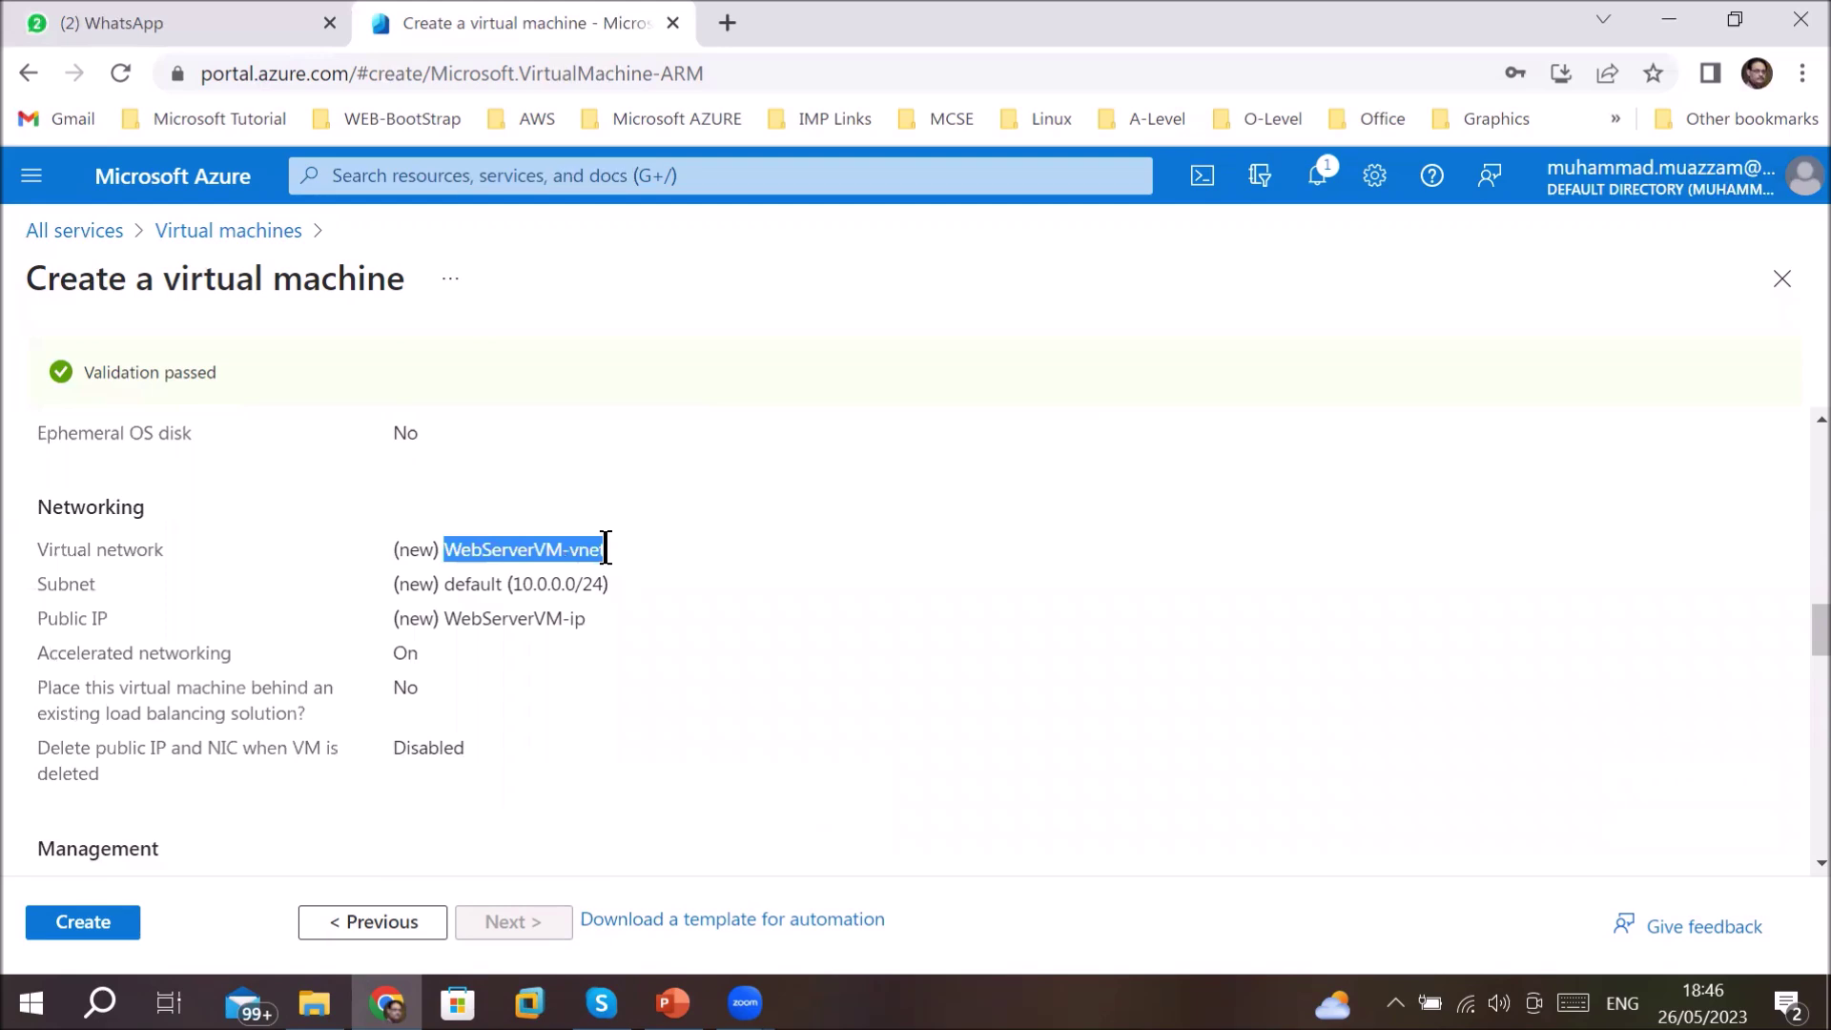
pyautogui.moveTo(445, 584); pyautogui.dragTo(607, 583)
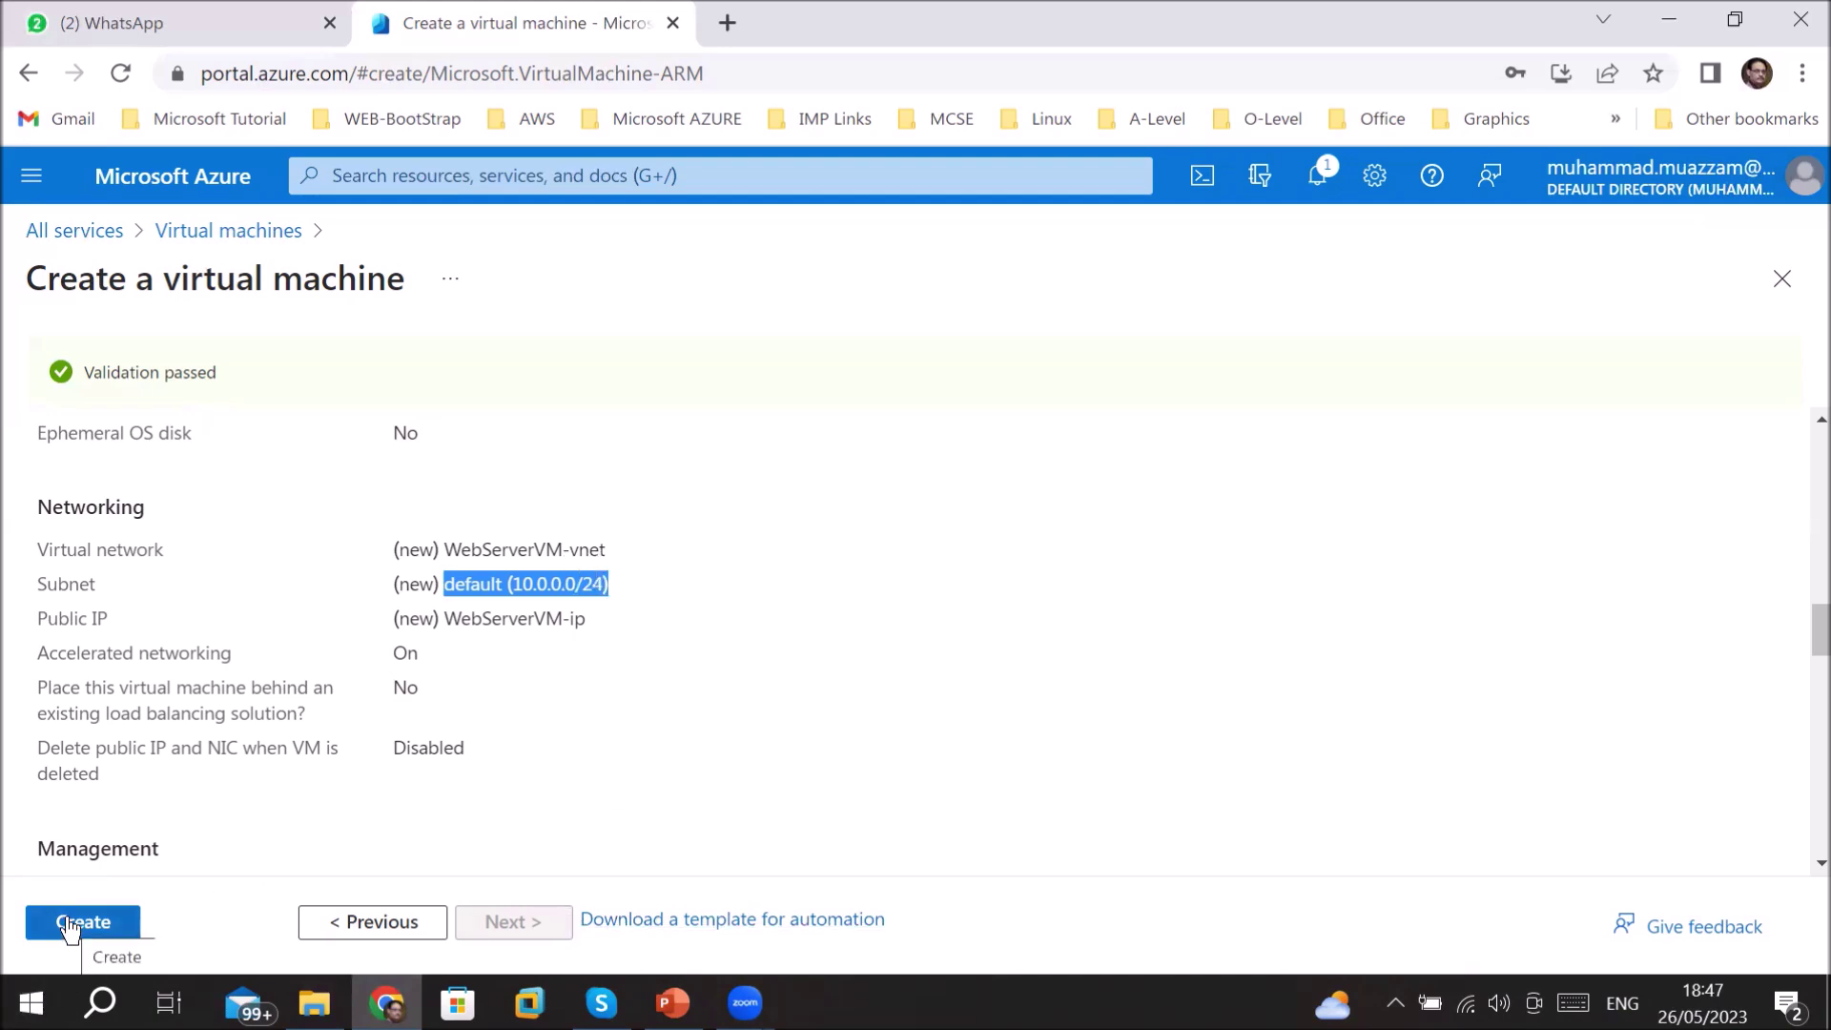
pyautogui.scroll(-5, 494, 797)
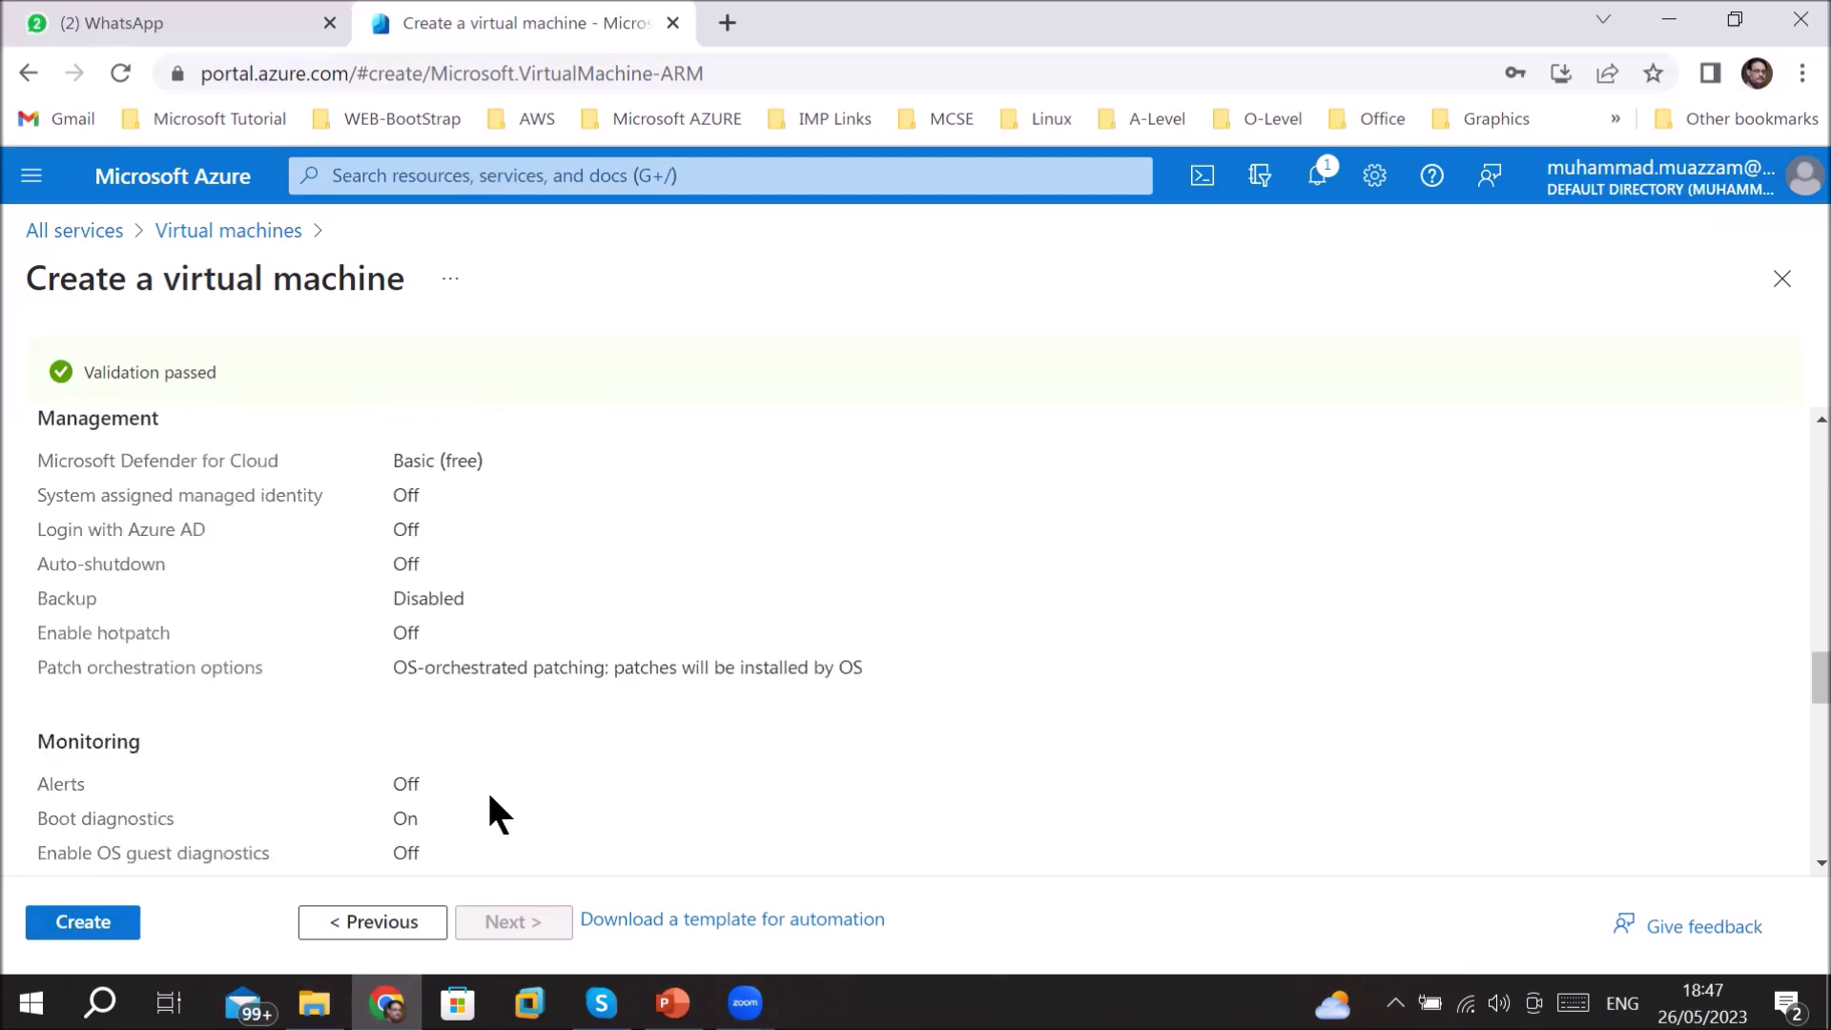
pyautogui.scroll(-4, 489, 796)
pyautogui.scroll(-3, 489, 796)
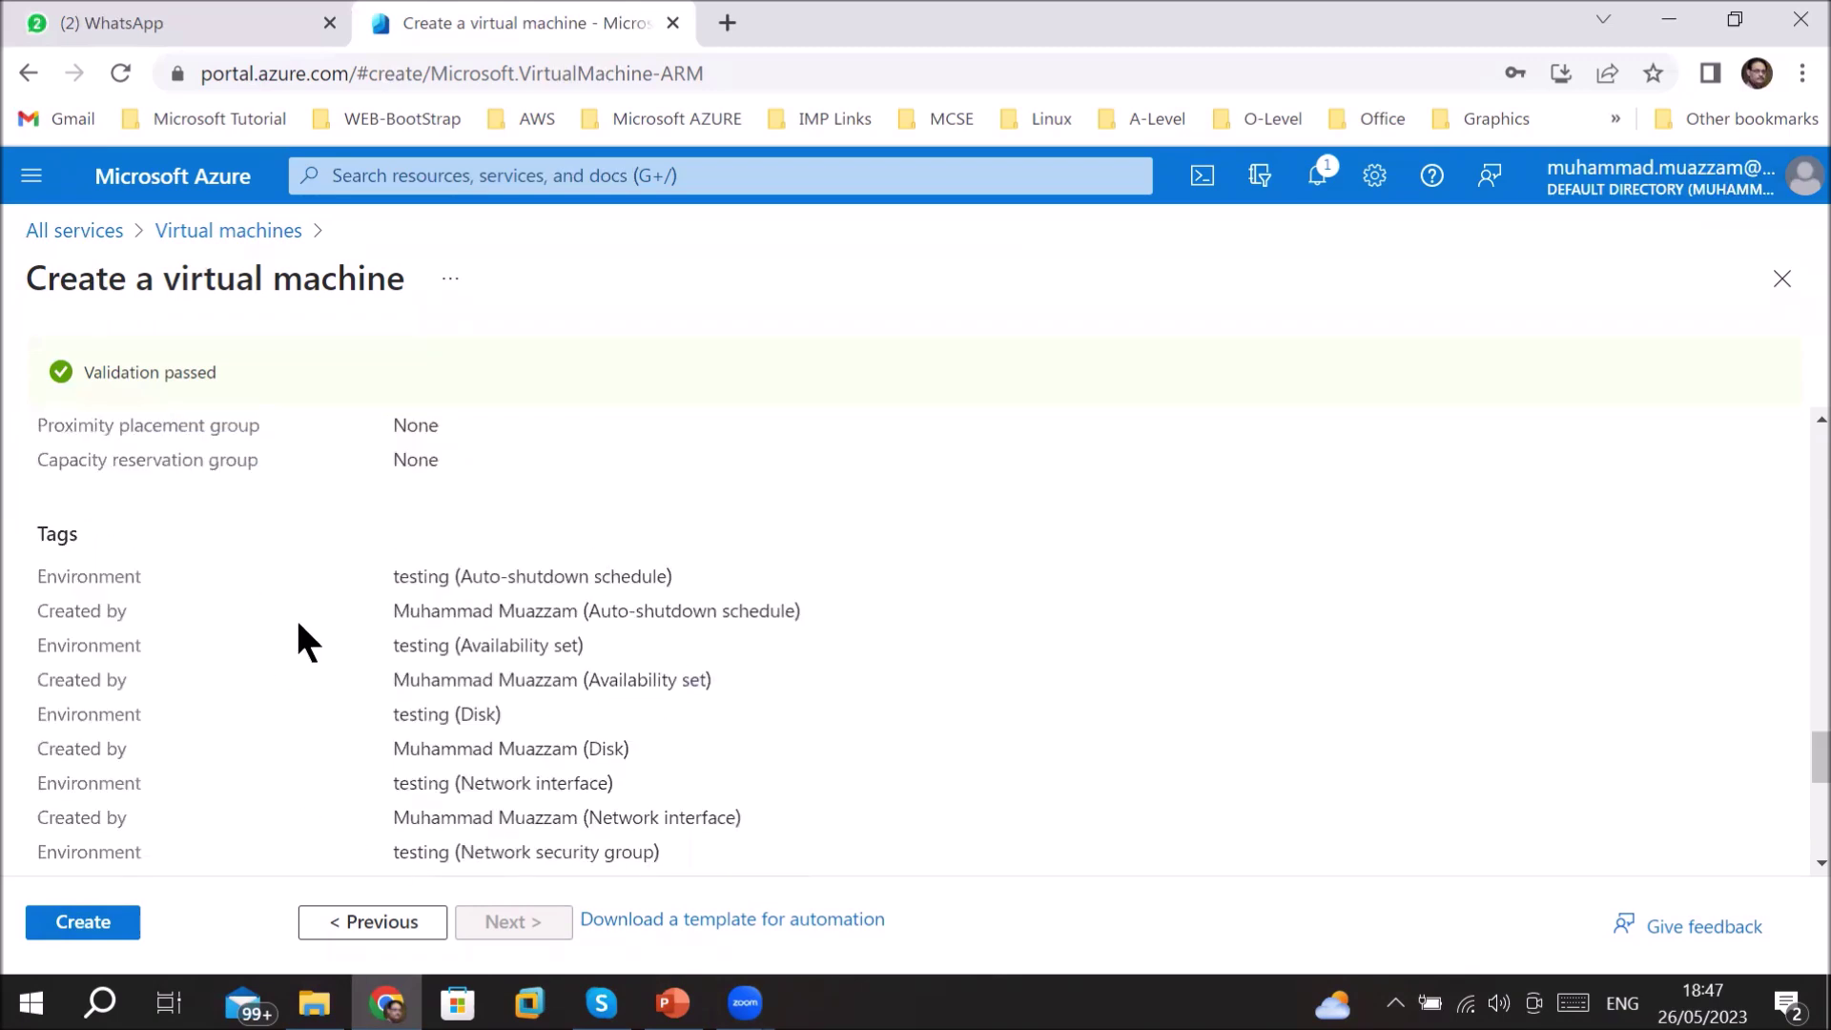
pyautogui.moveTo(405, 579); pyautogui.dragTo(646, 782)
pyautogui.scroll(-4, 645, 782)
pyautogui.scroll(-2, 646, 772)
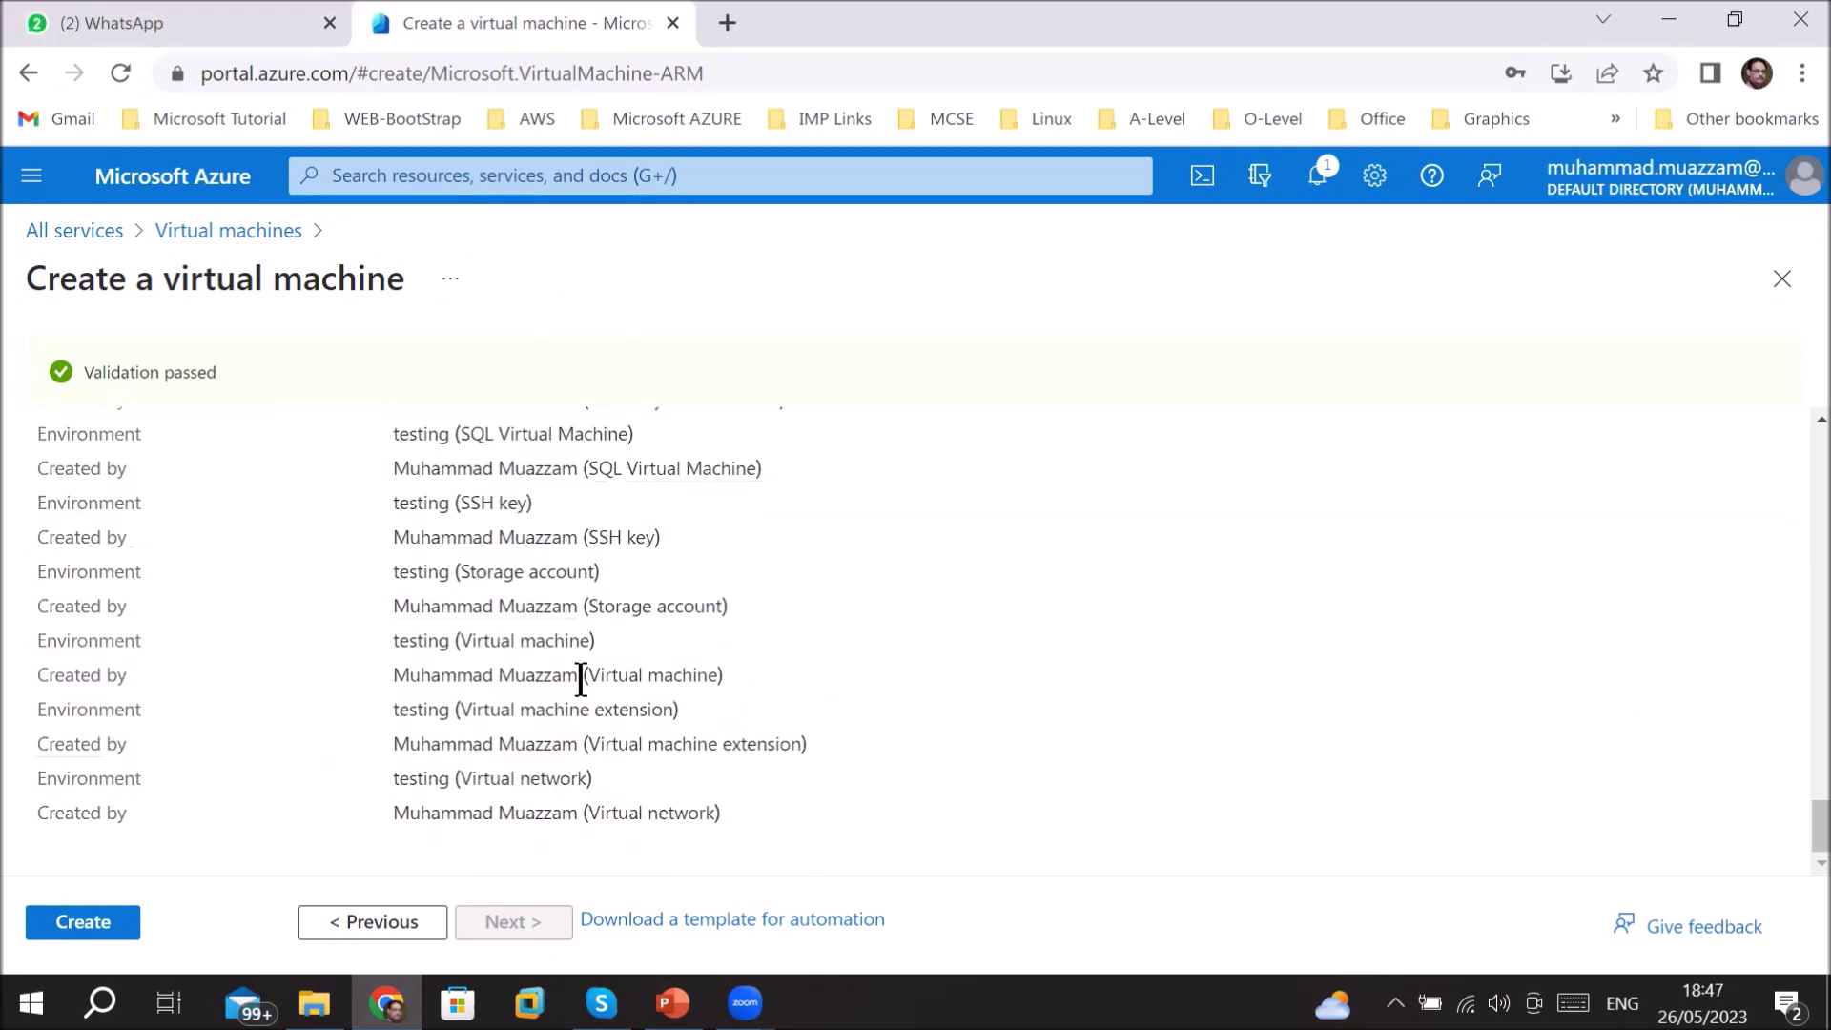
pyautogui.scroll(4, 587, 676)
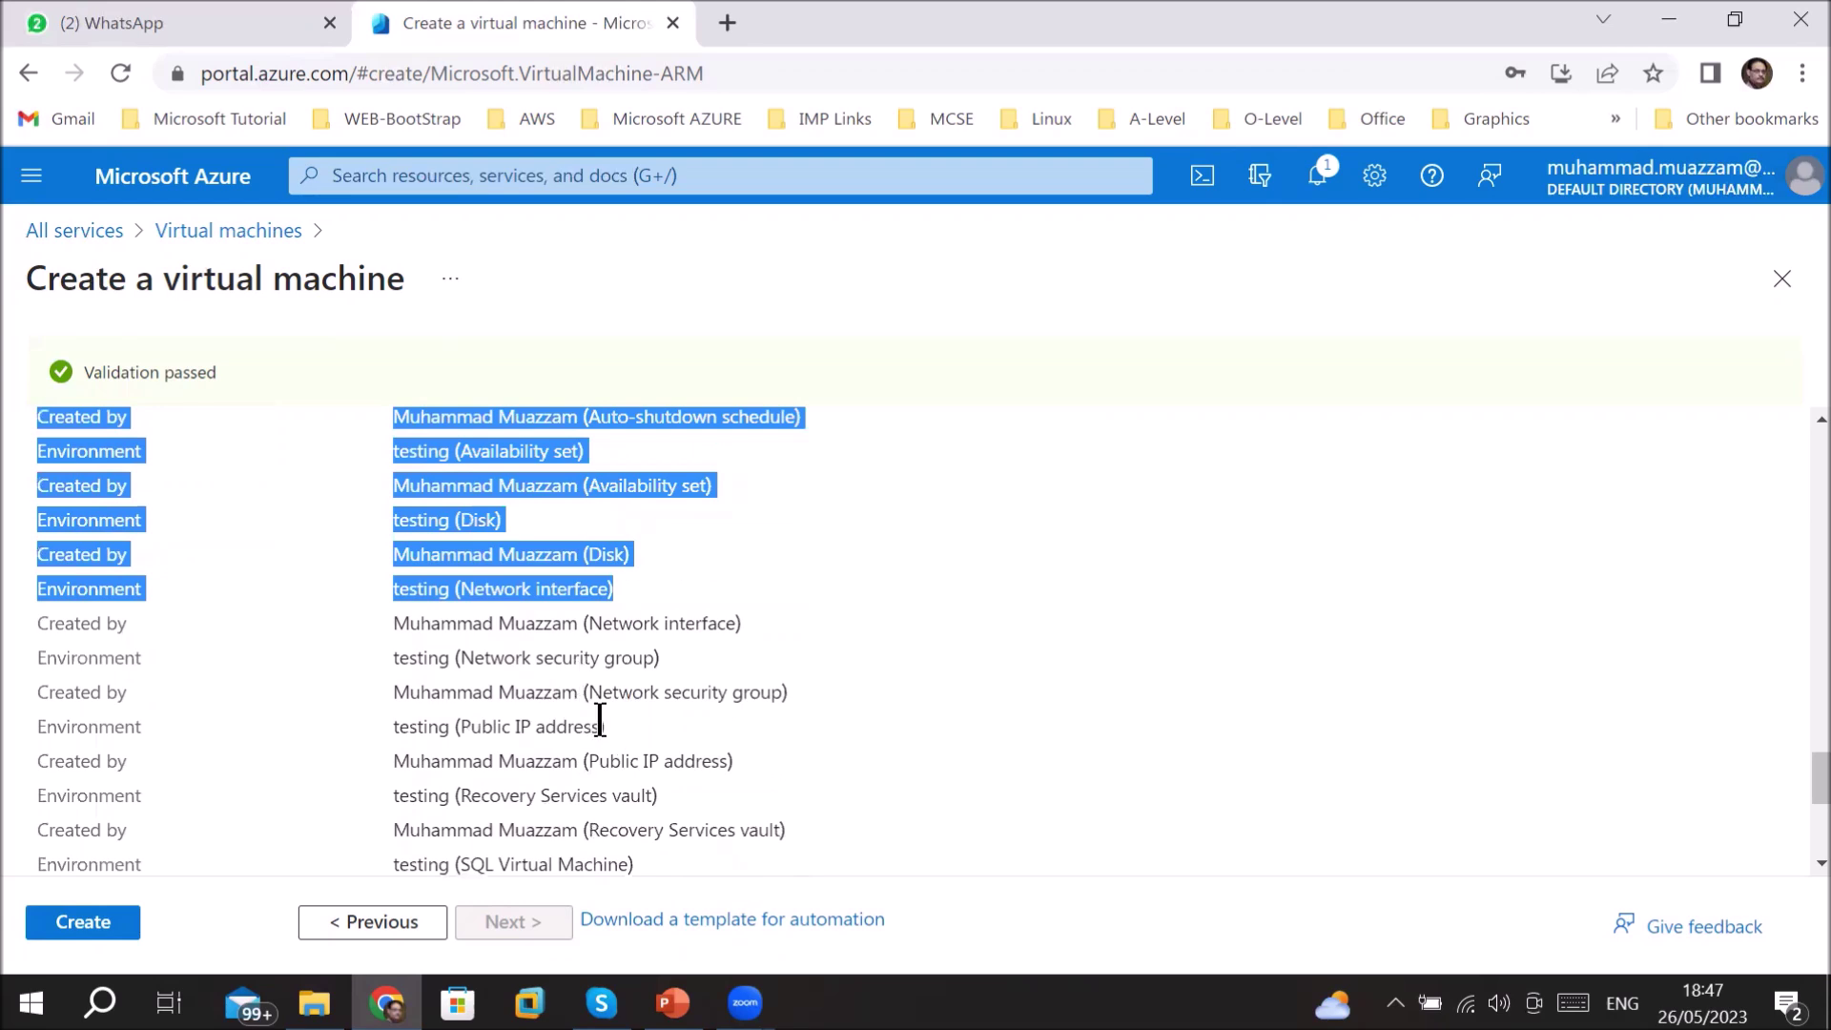
pyautogui.click(781, 918)
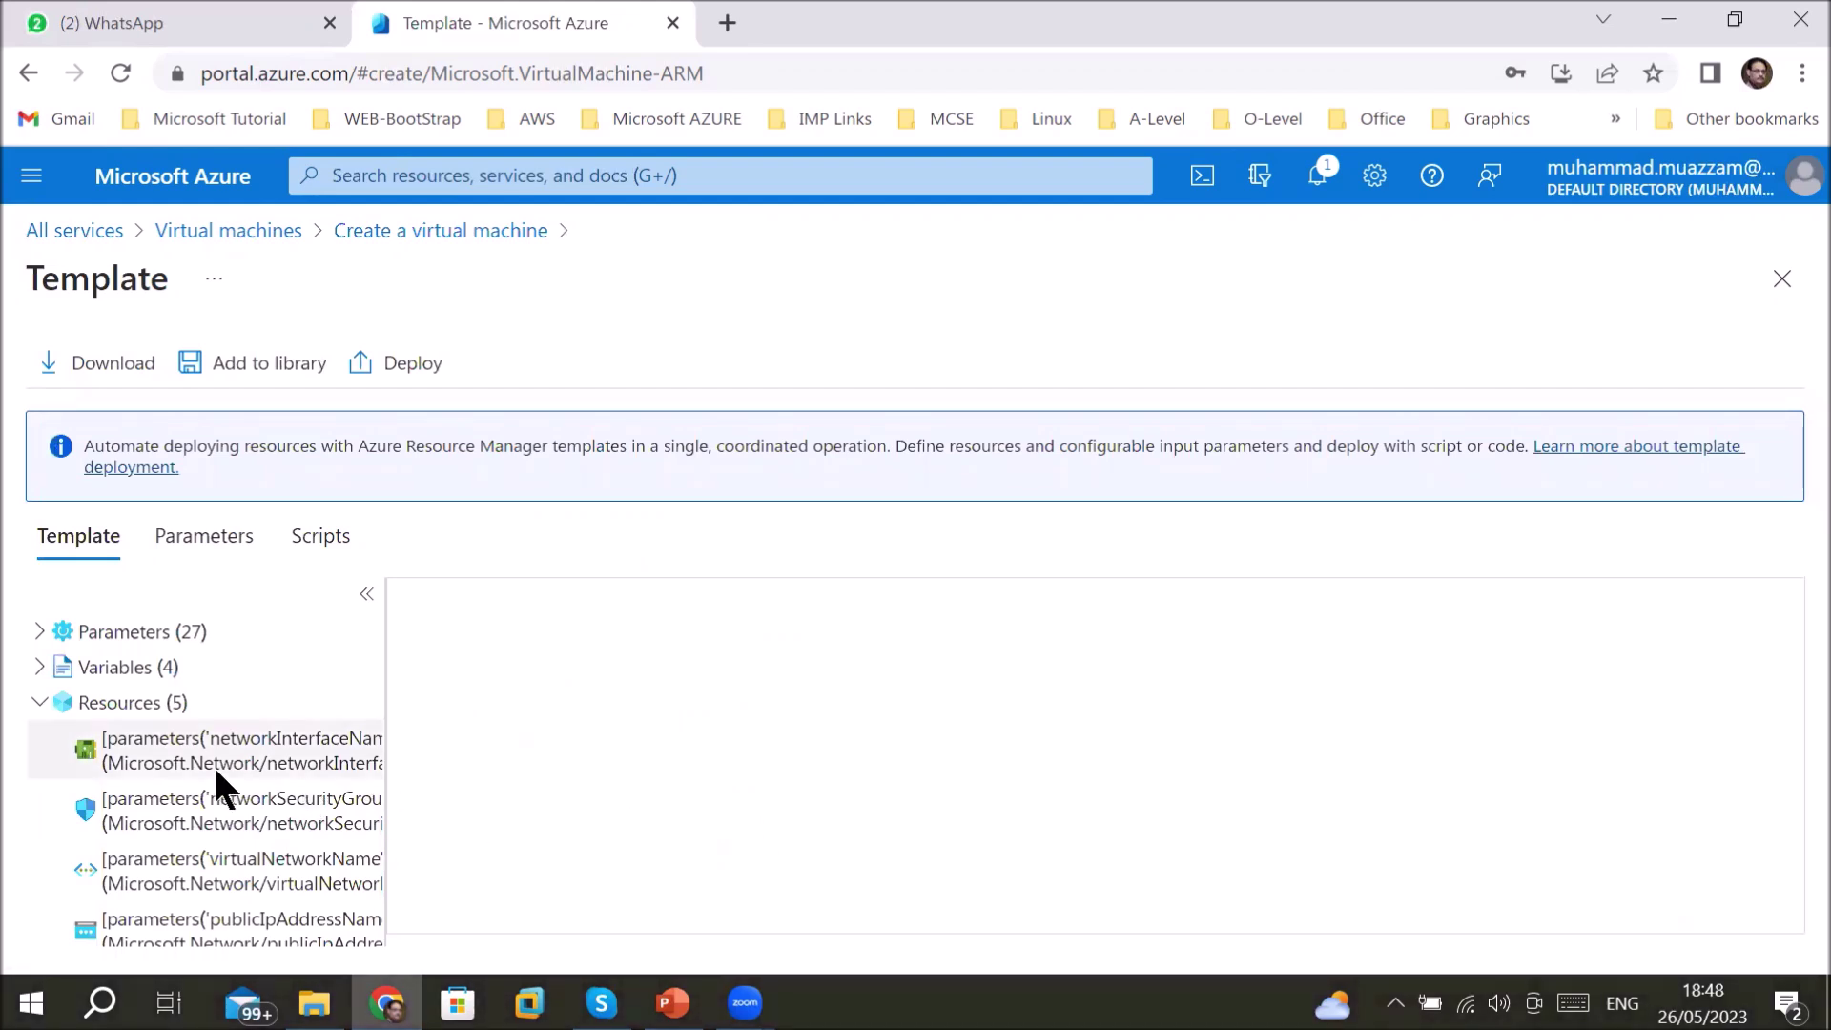
pyautogui.click(91, 629)
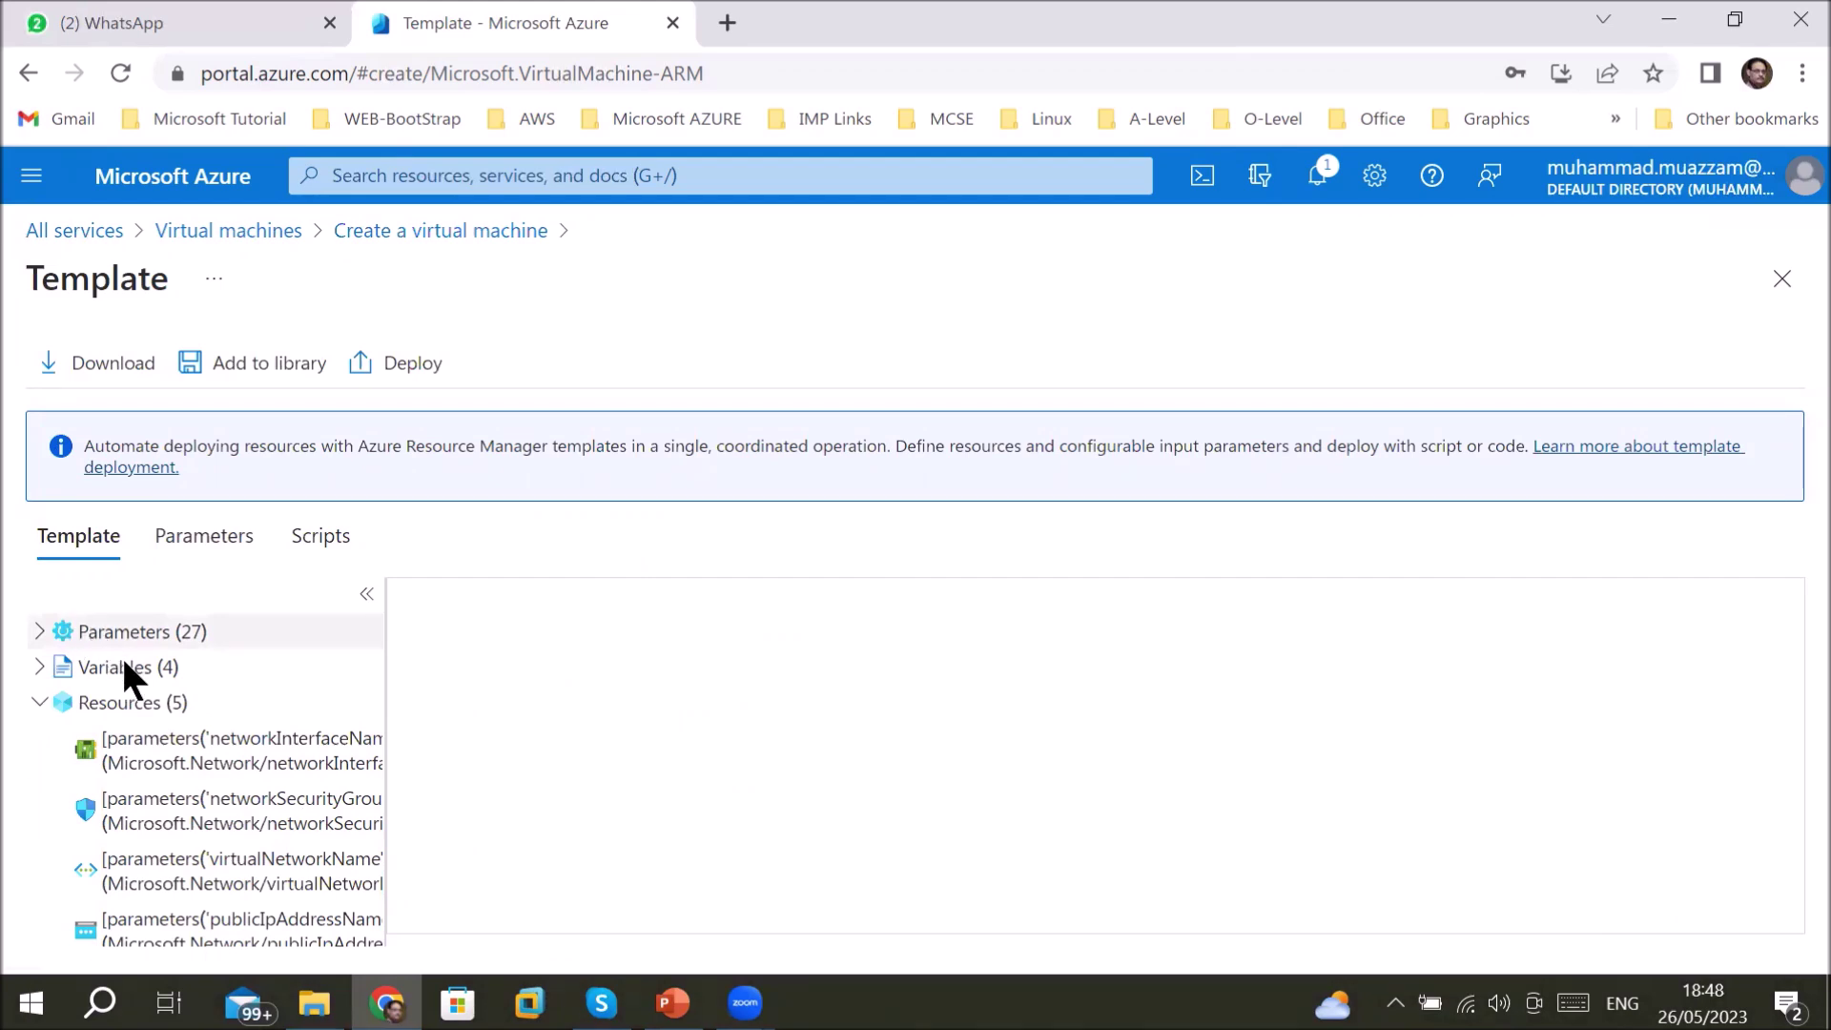
pyautogui.click(121, 663)
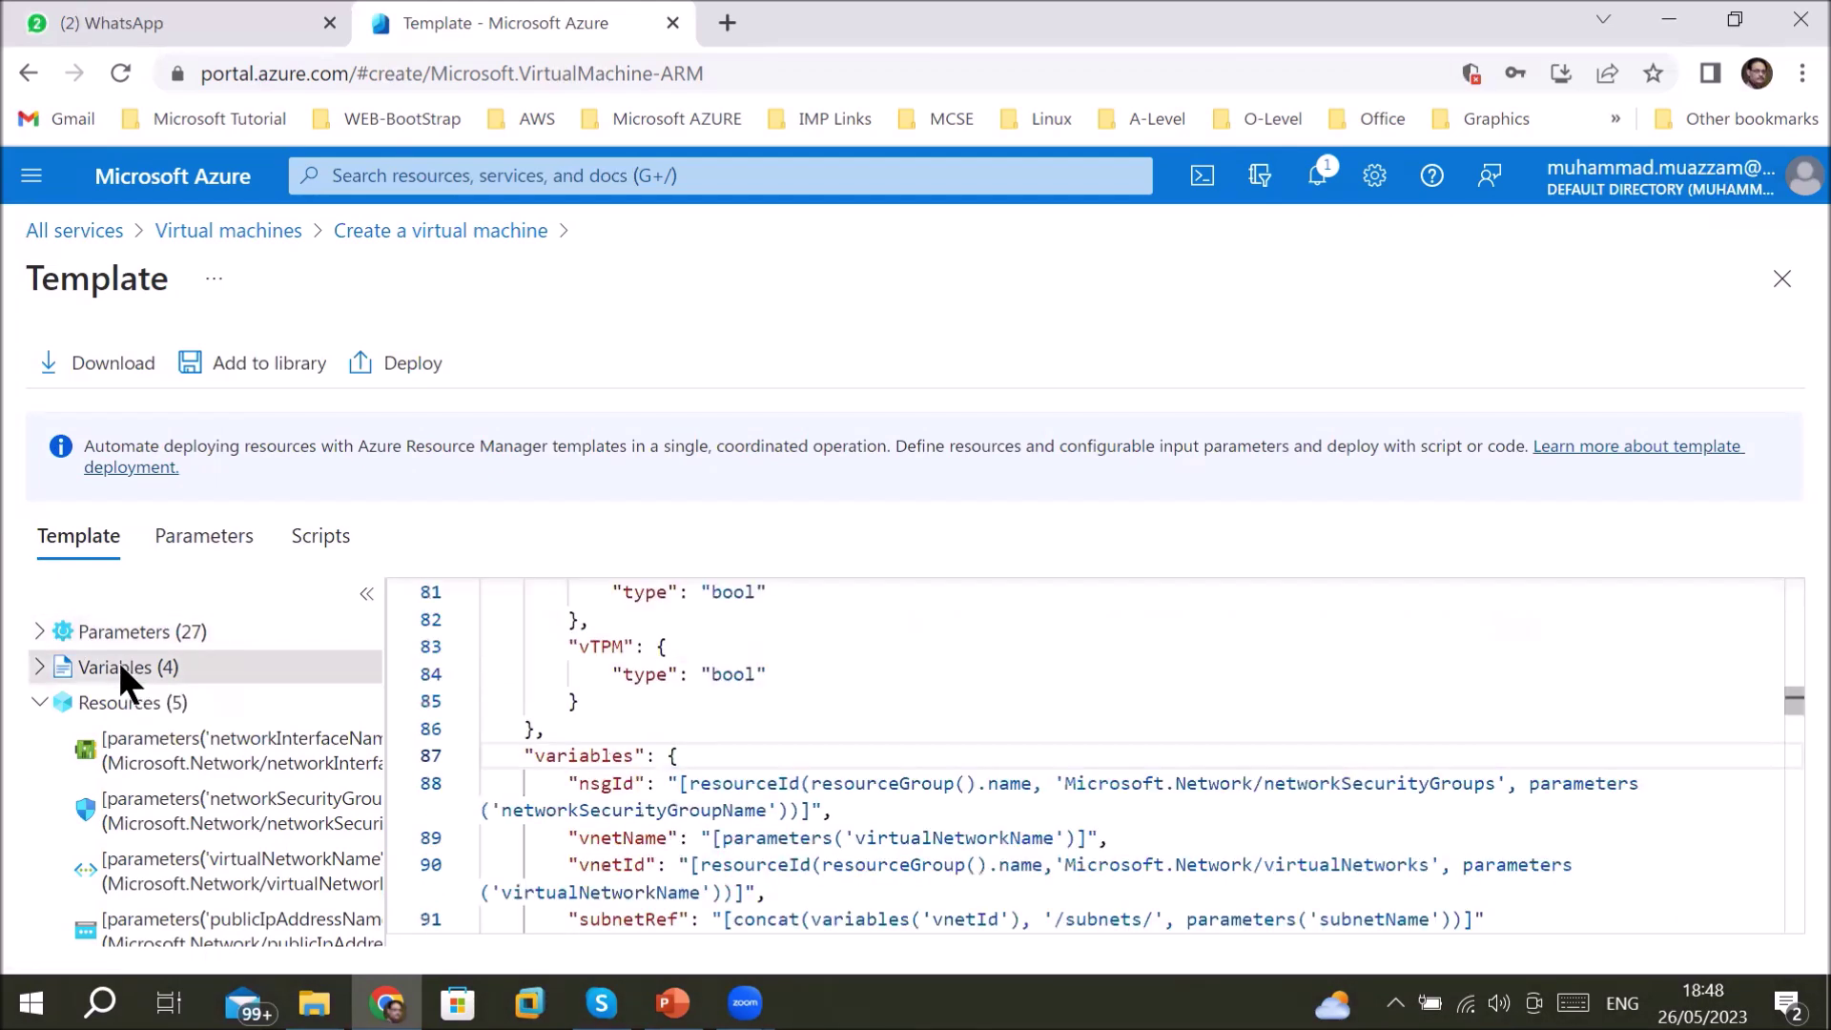
pyautogui.scroll(3, 673, 796)
pyautogui.scroll(20, 672, 796)
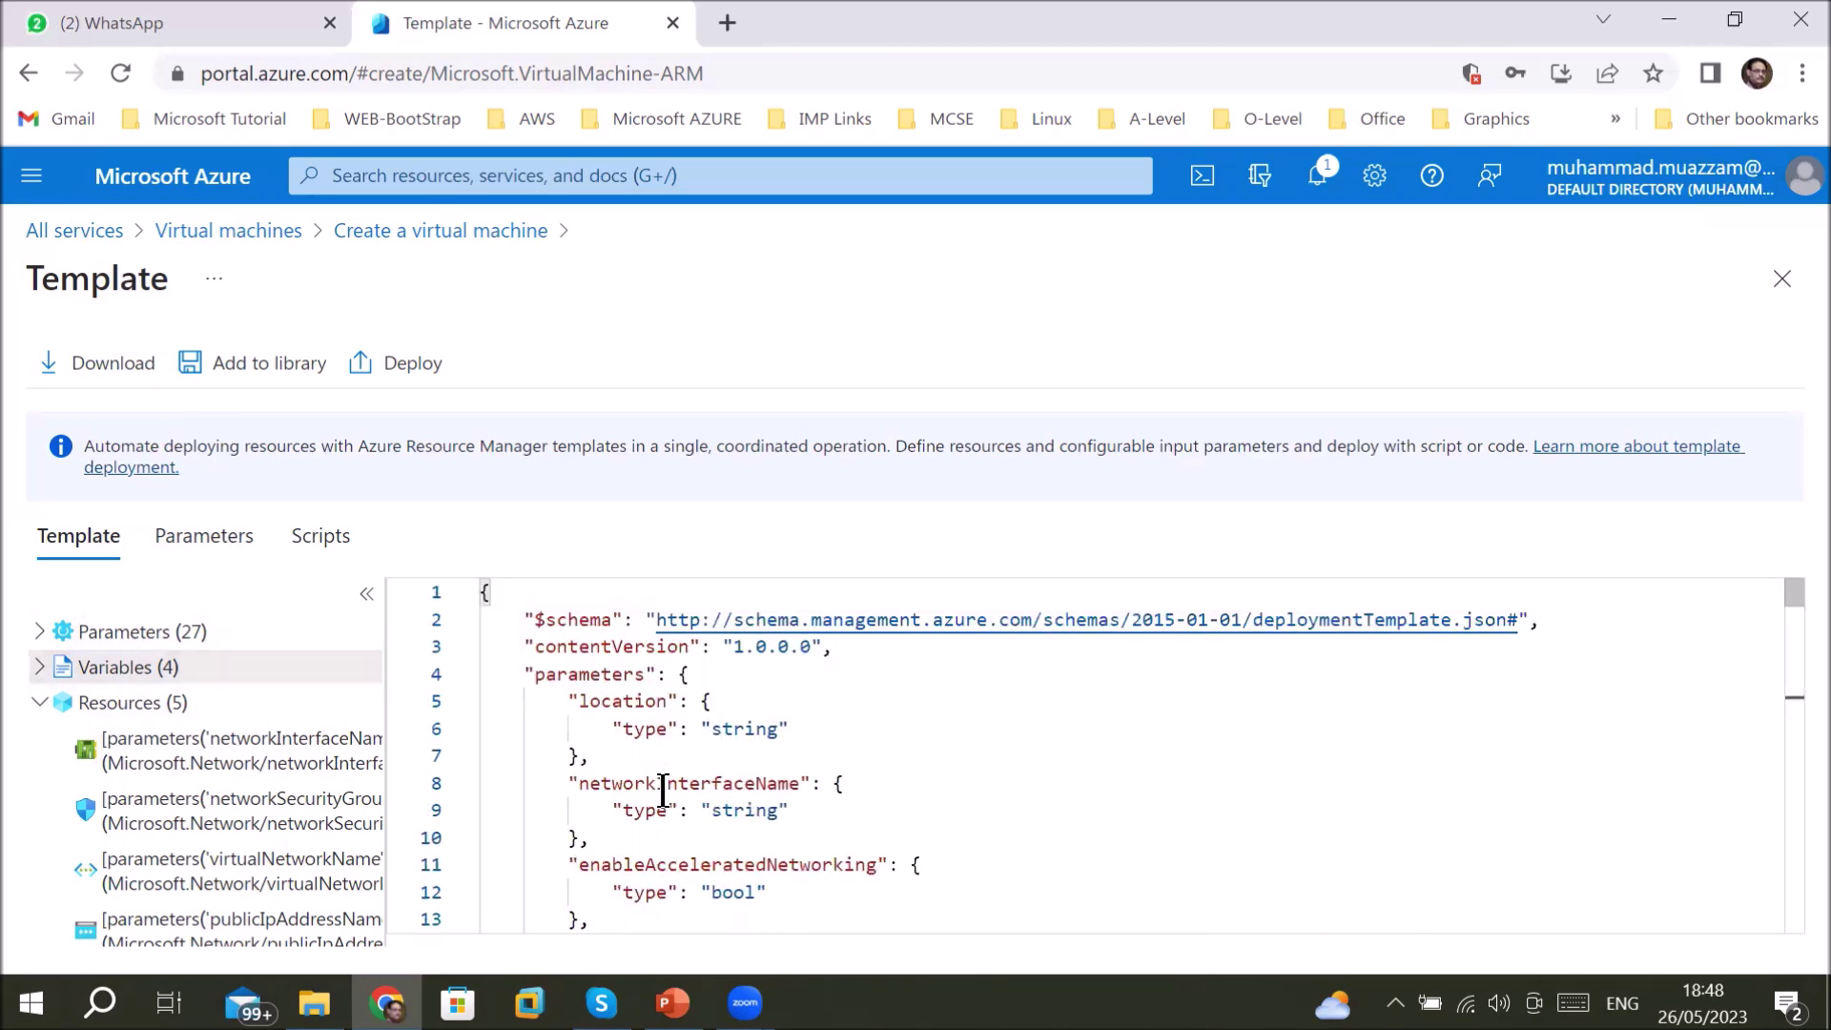
pyautogui.click(112, 693)
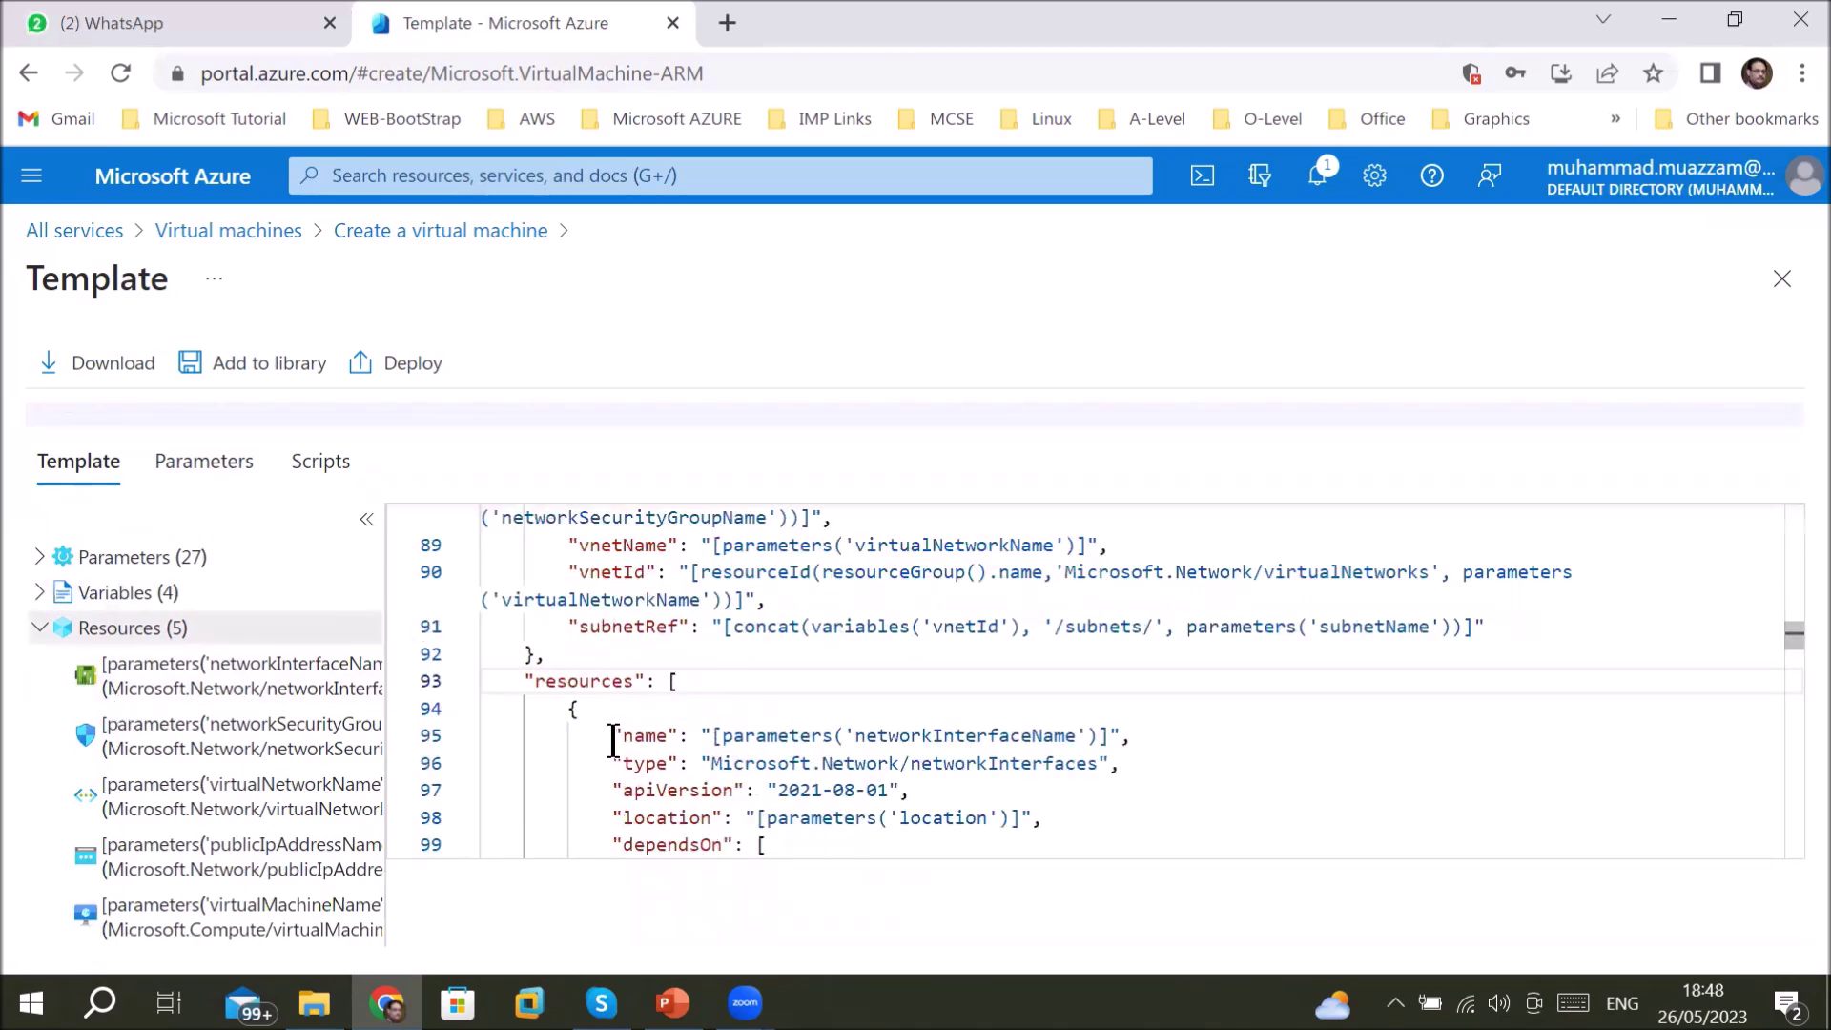
pyautogui.scroll(-1, 622, 752)
pyautogui.scroll(-2, 622, 753)
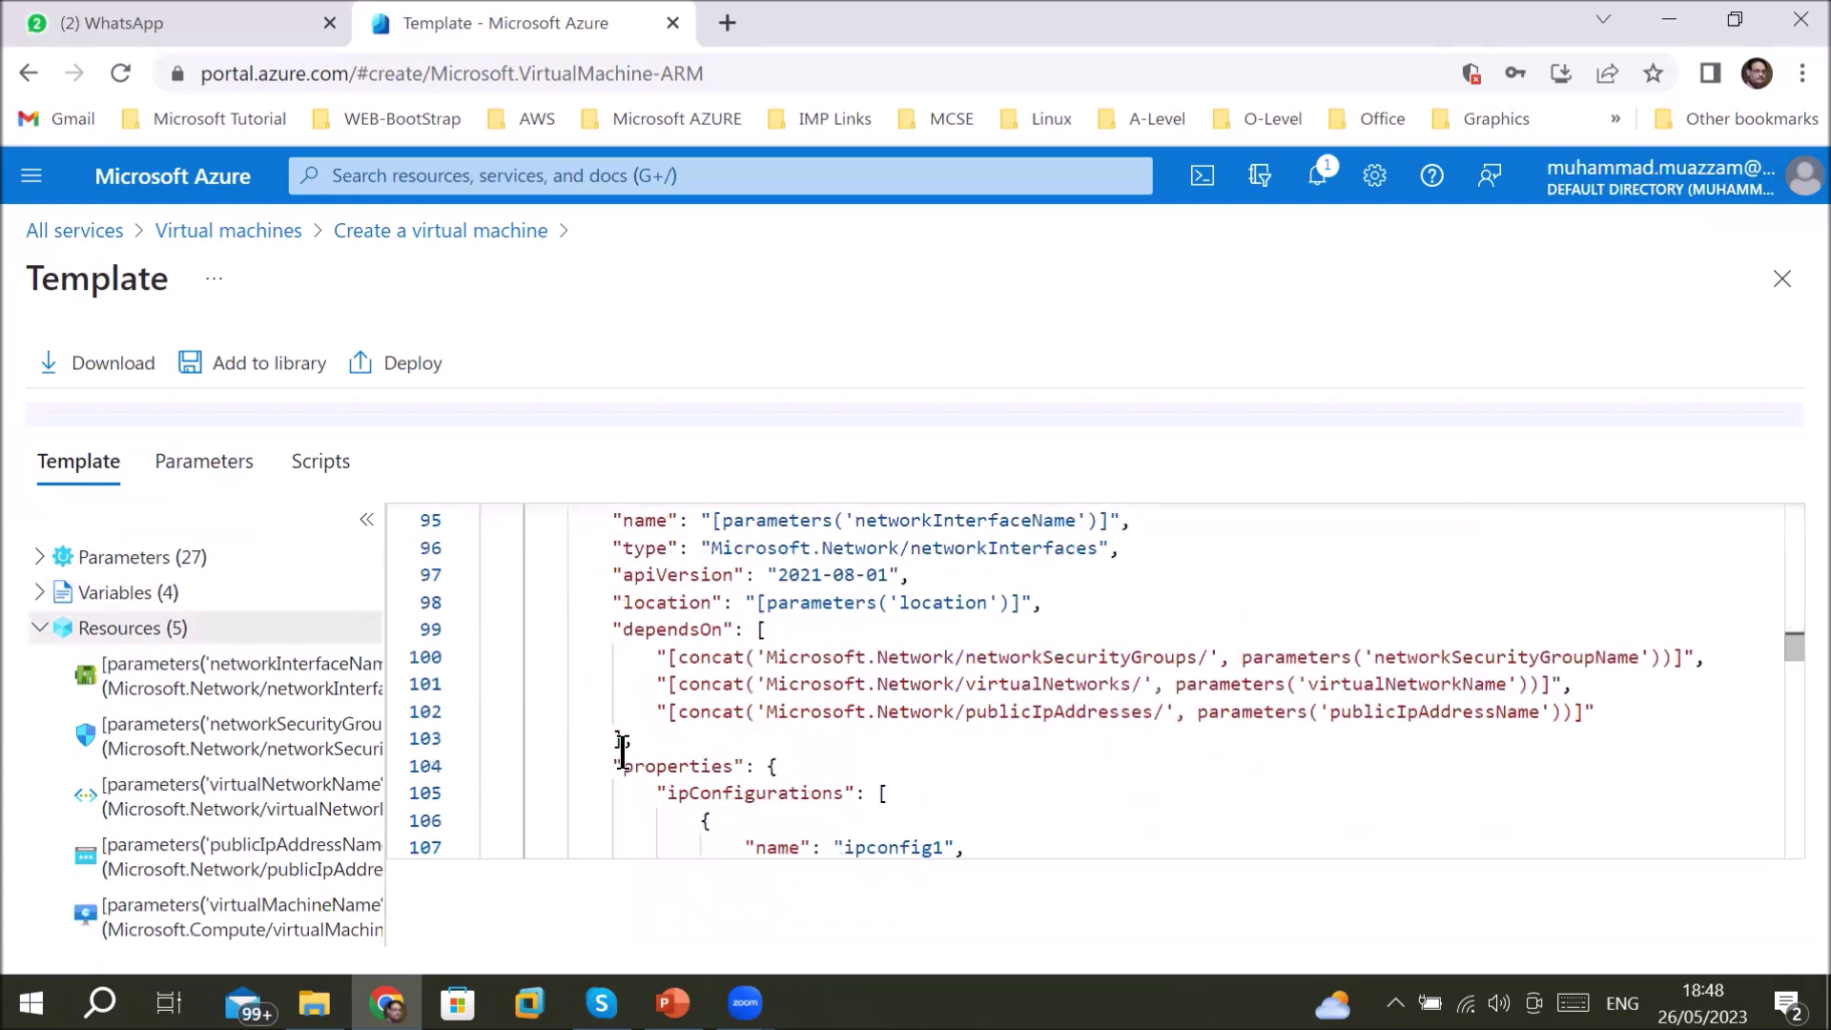
pyautogui.scroll(-2, 622, 753)
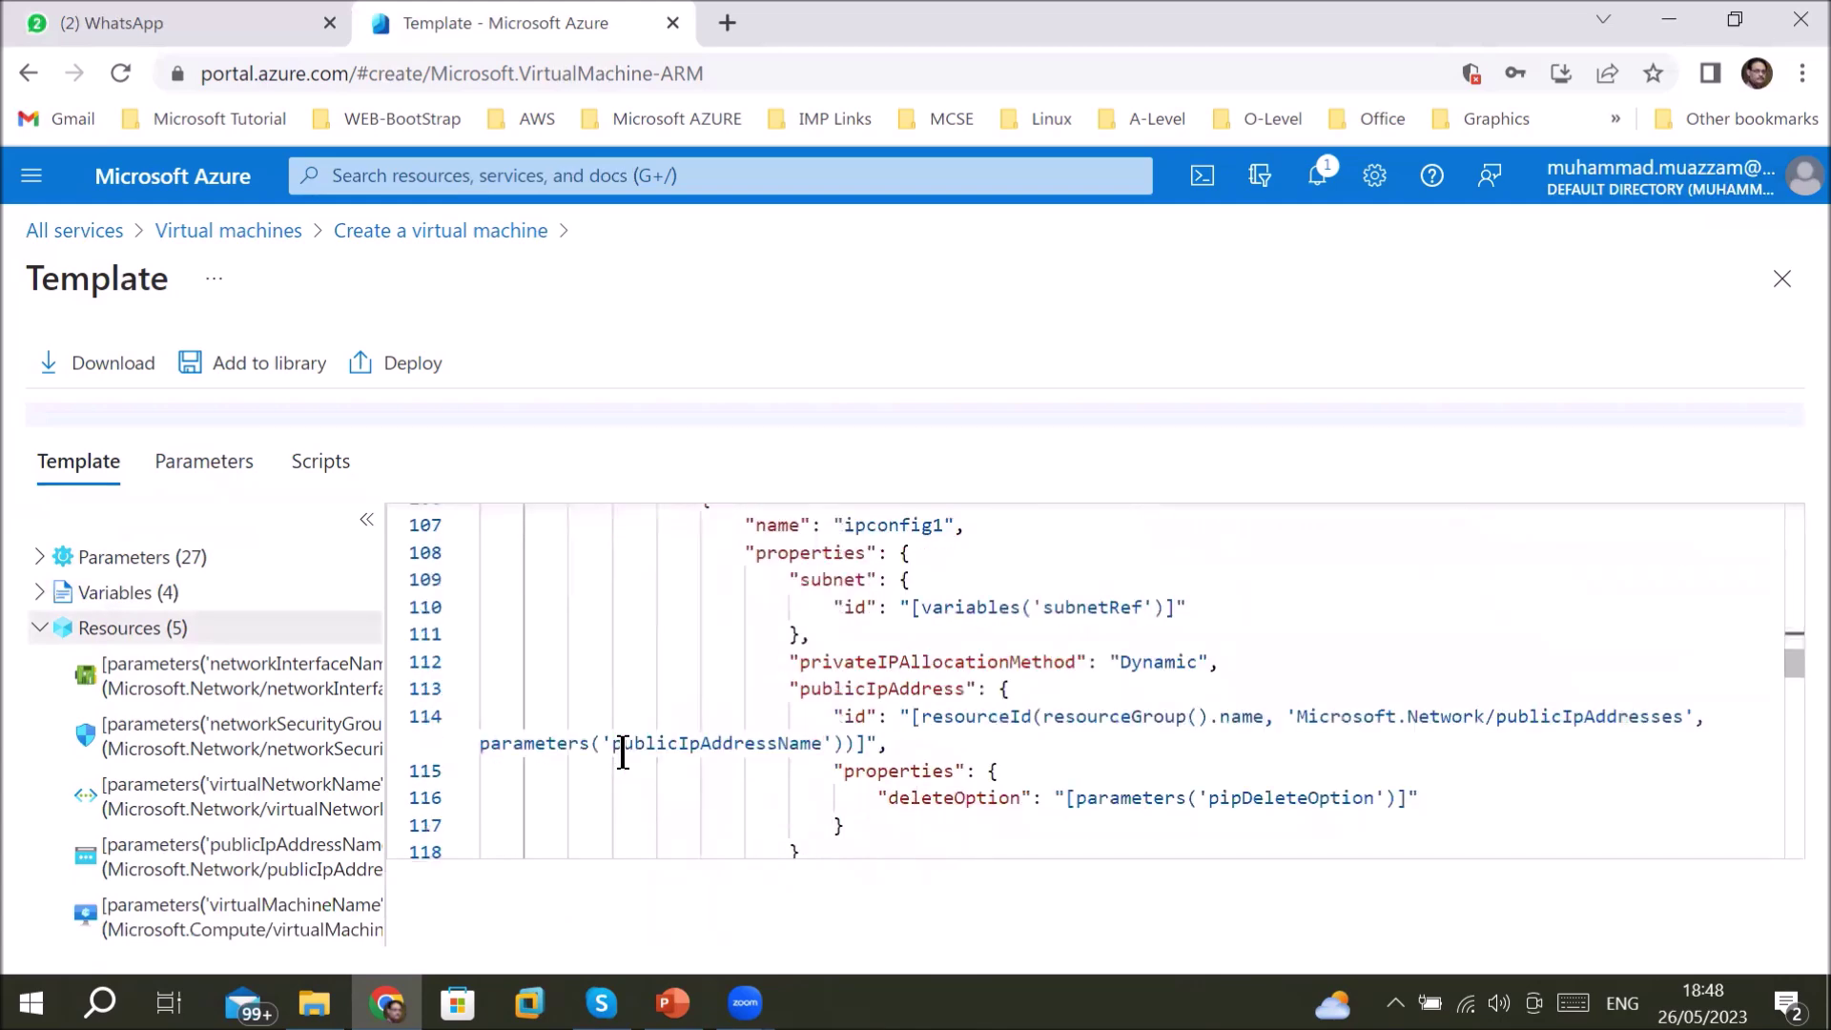
pyautogui.scroll(-3, 621, 752)
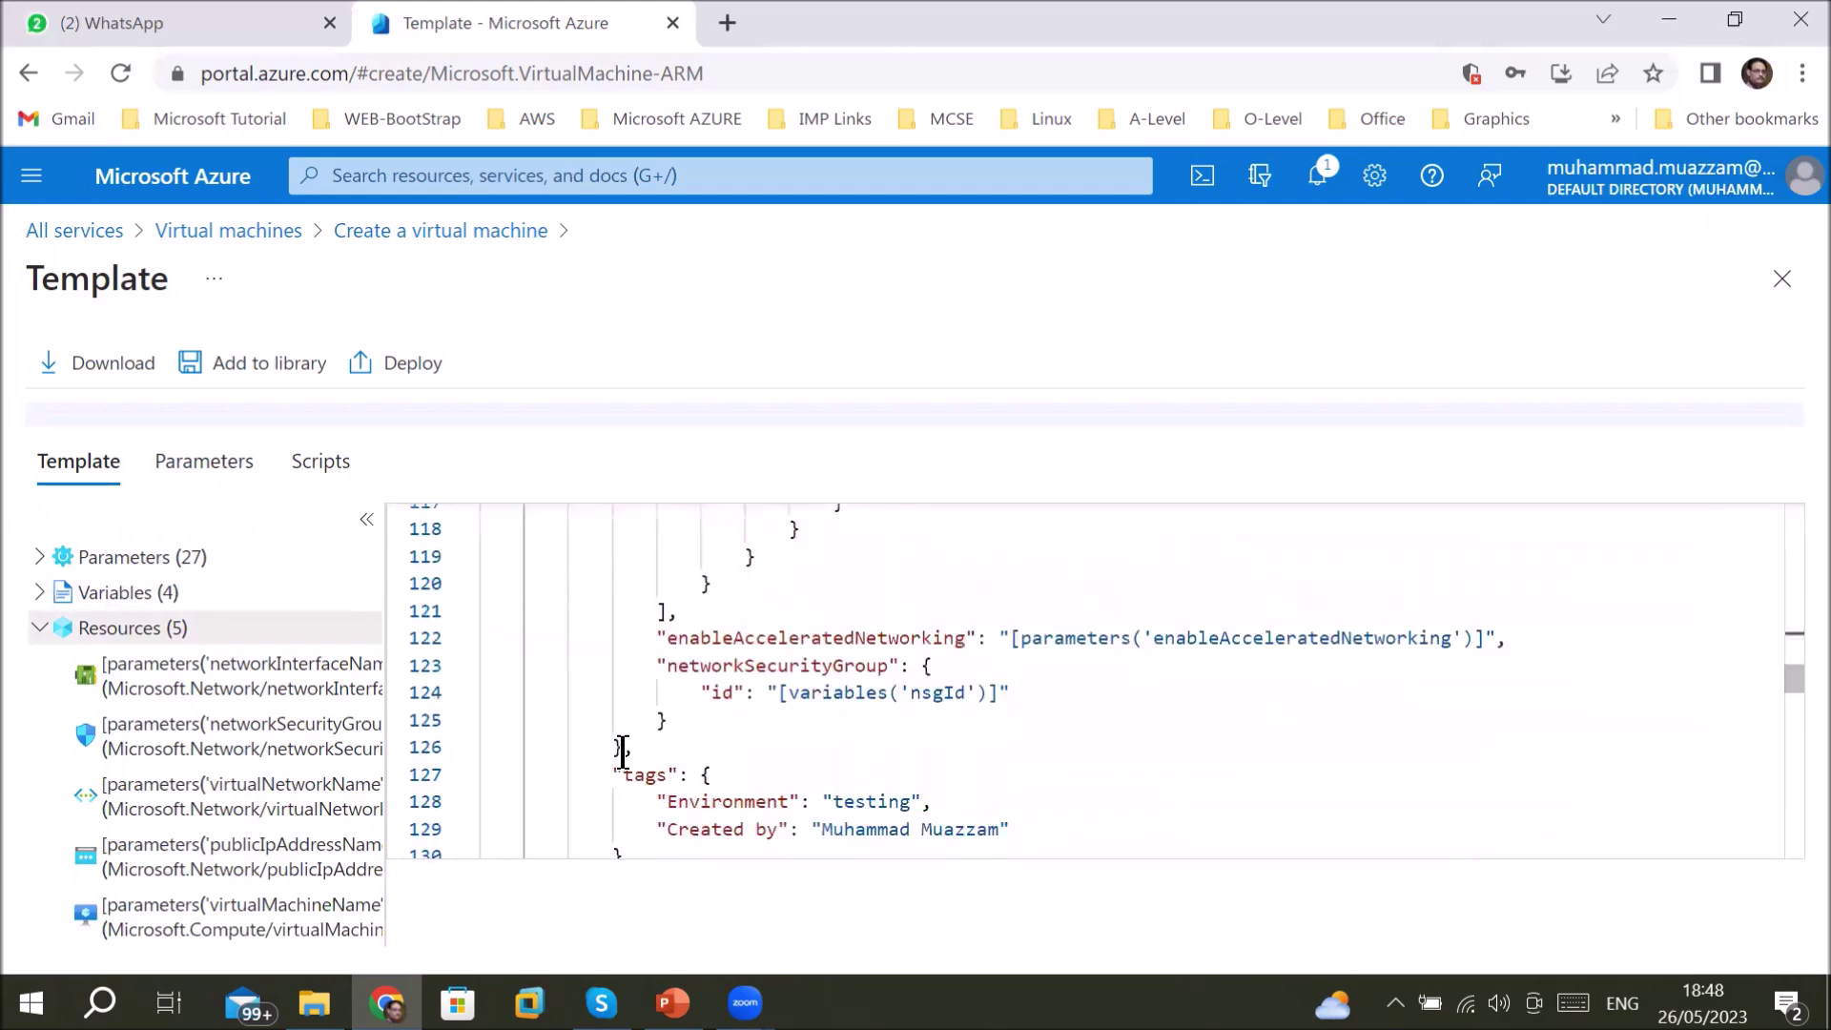
pyautogui.moveTo(644, 637); pyautogui.dragTo(875, 691)
pyautogui.scroll(-1, 820, 703)
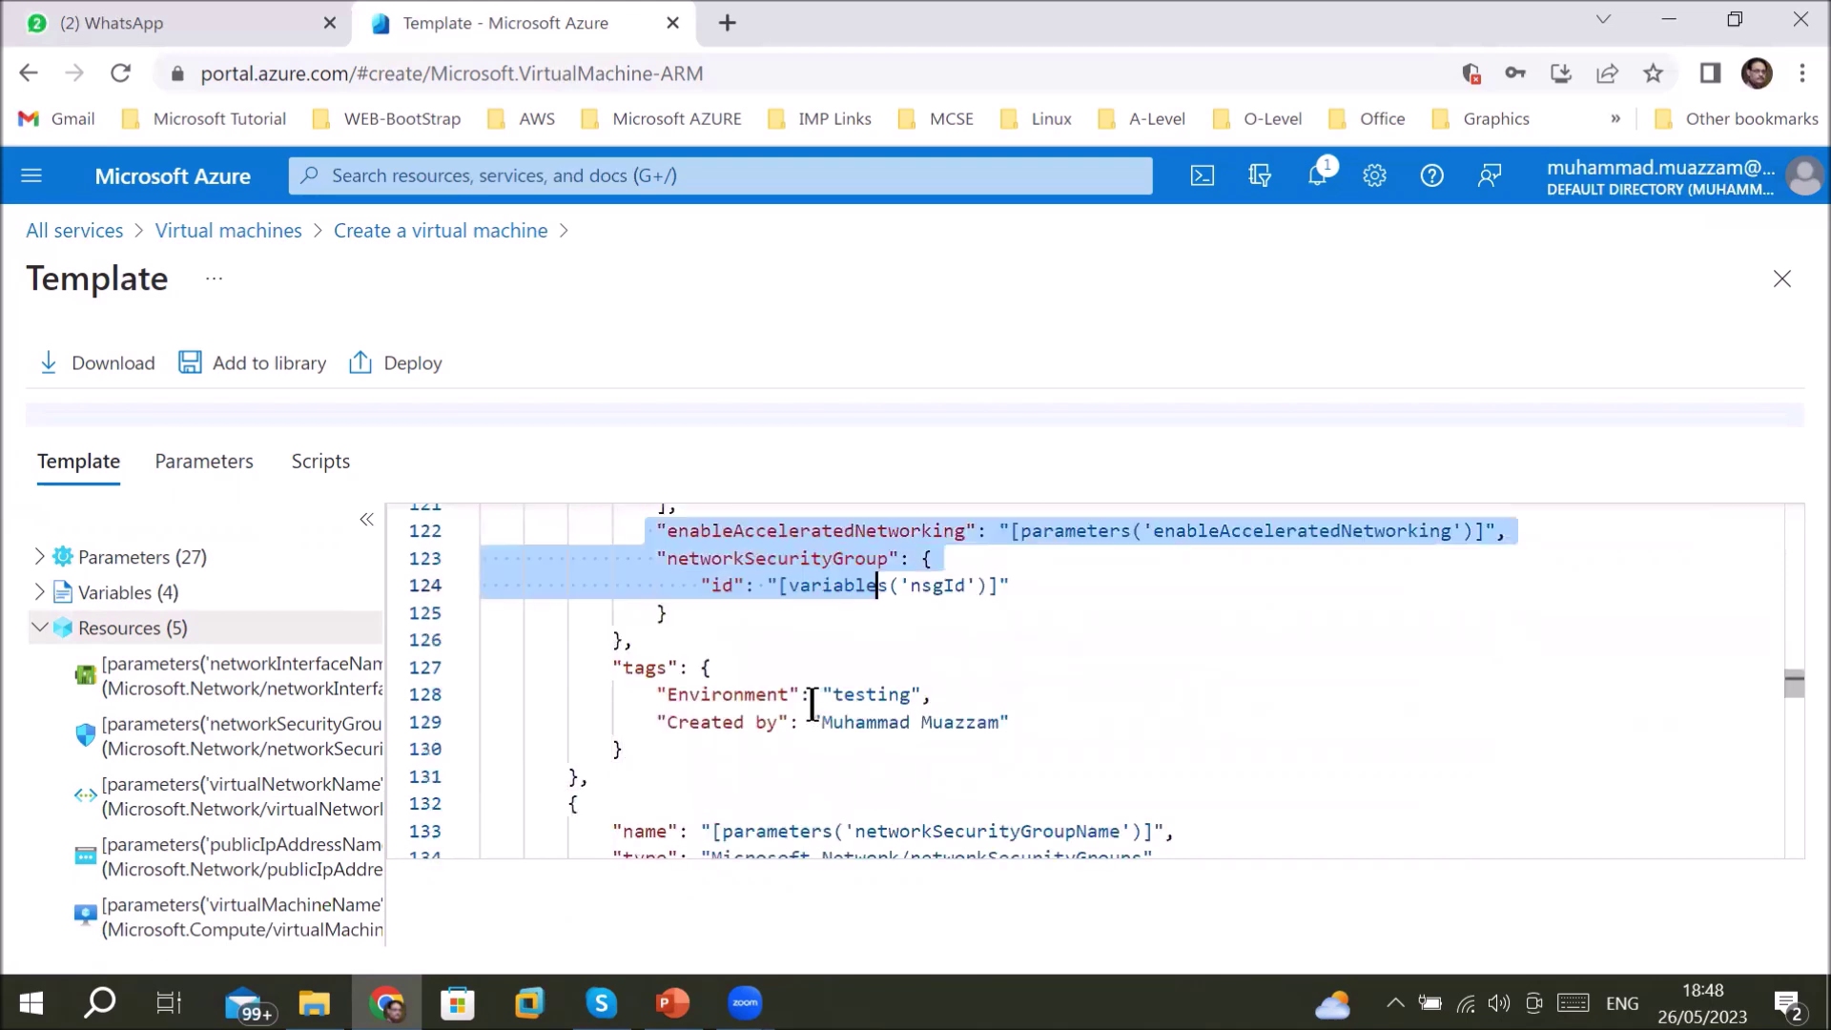
pyautogui.moveTo(647, 694); pyautogui.dragTo(1037, 733)
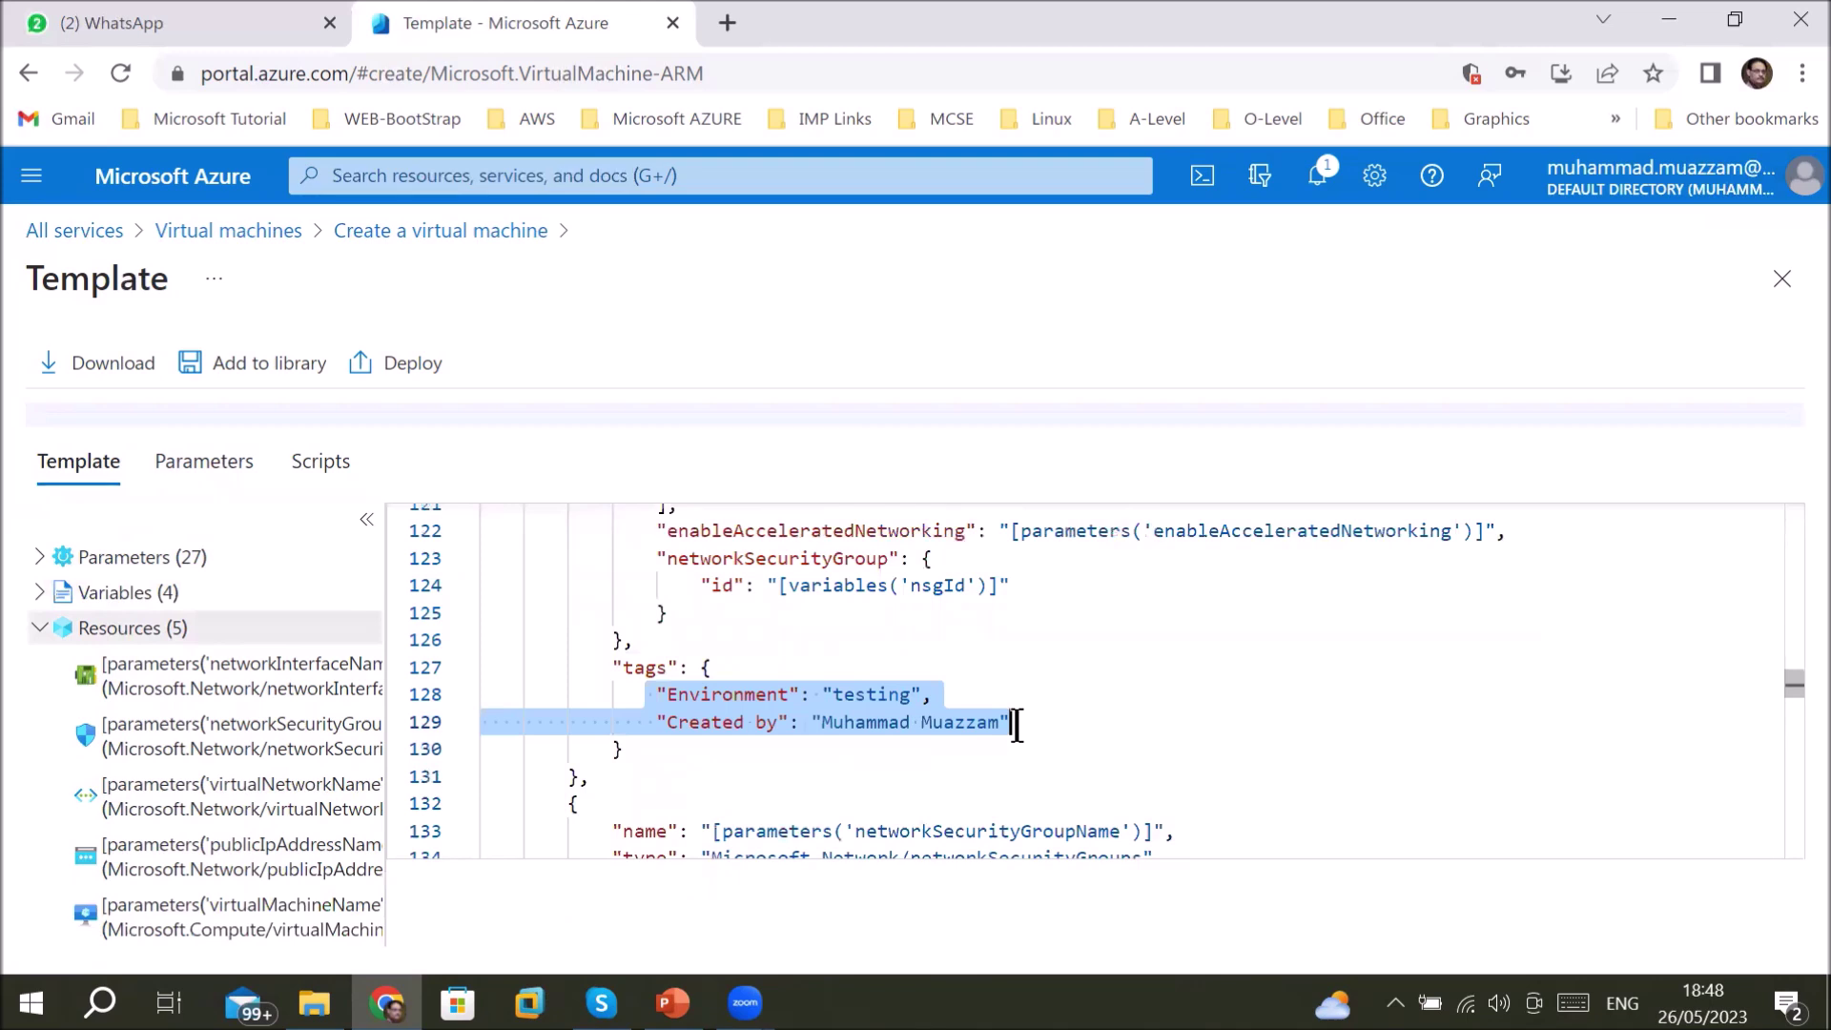
pyautogui.click(308, 476)
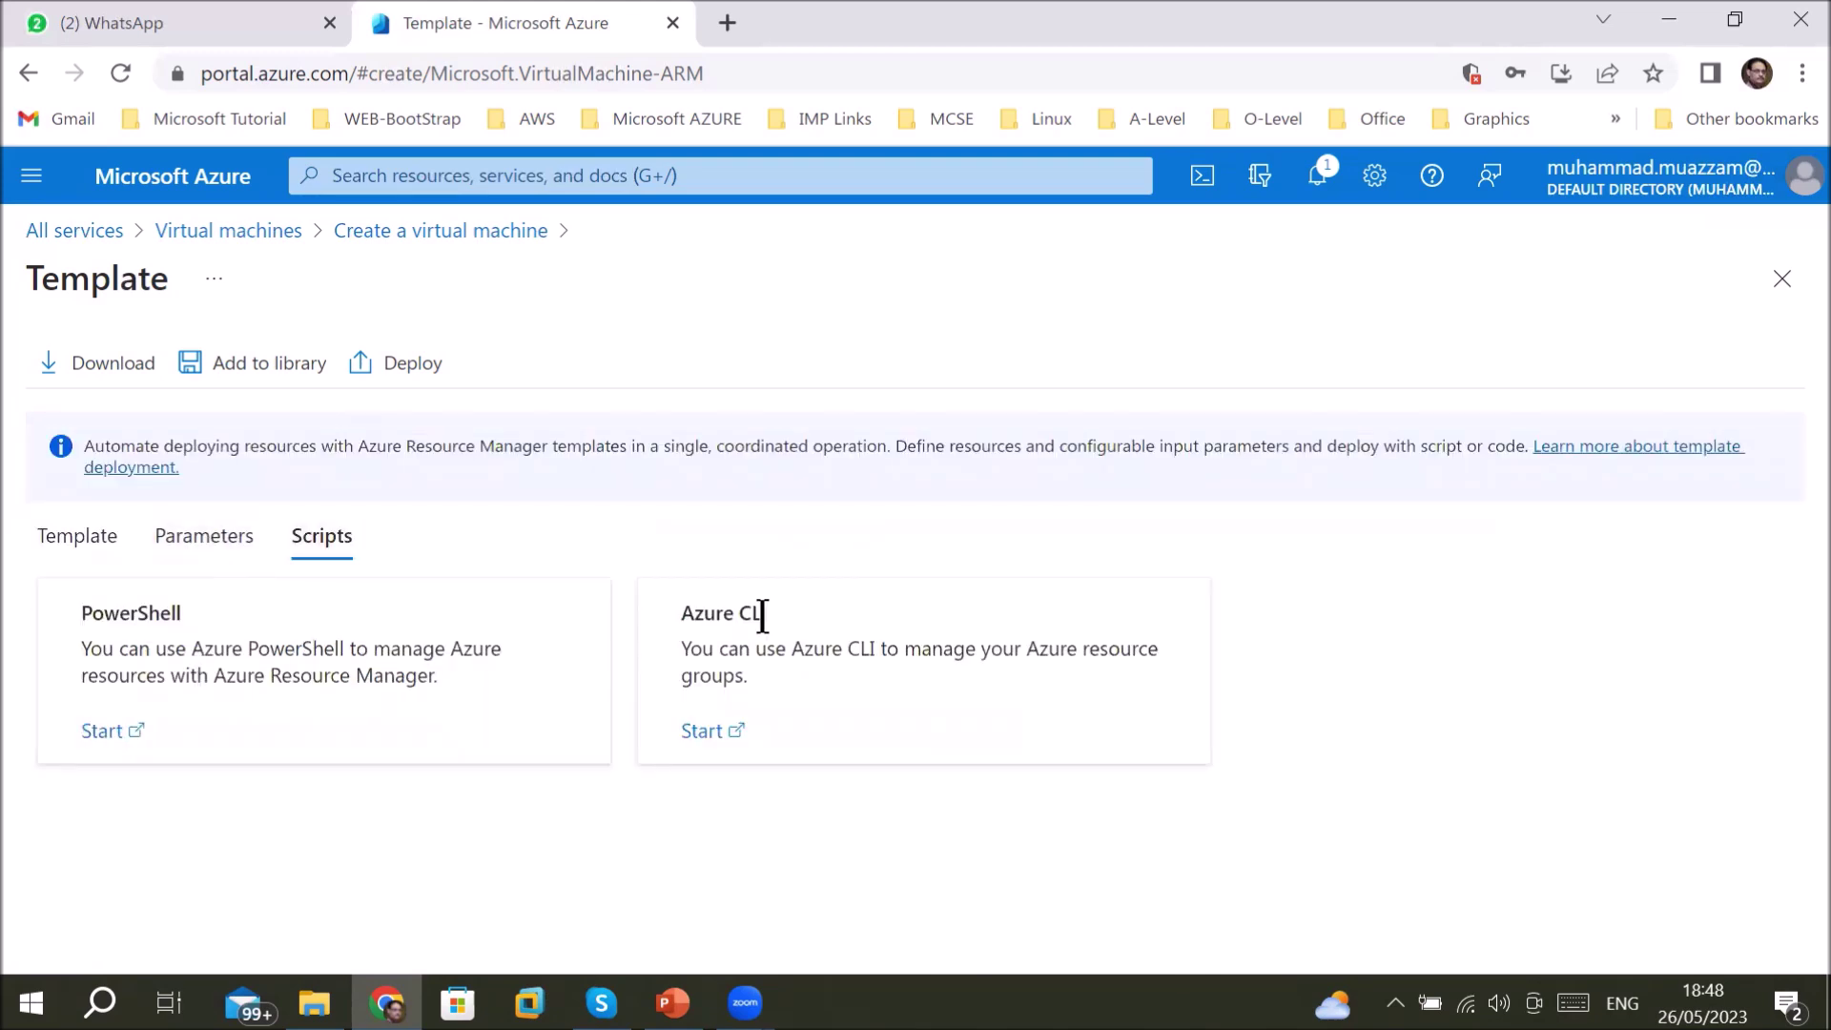
pyautogui.click(229, 541)
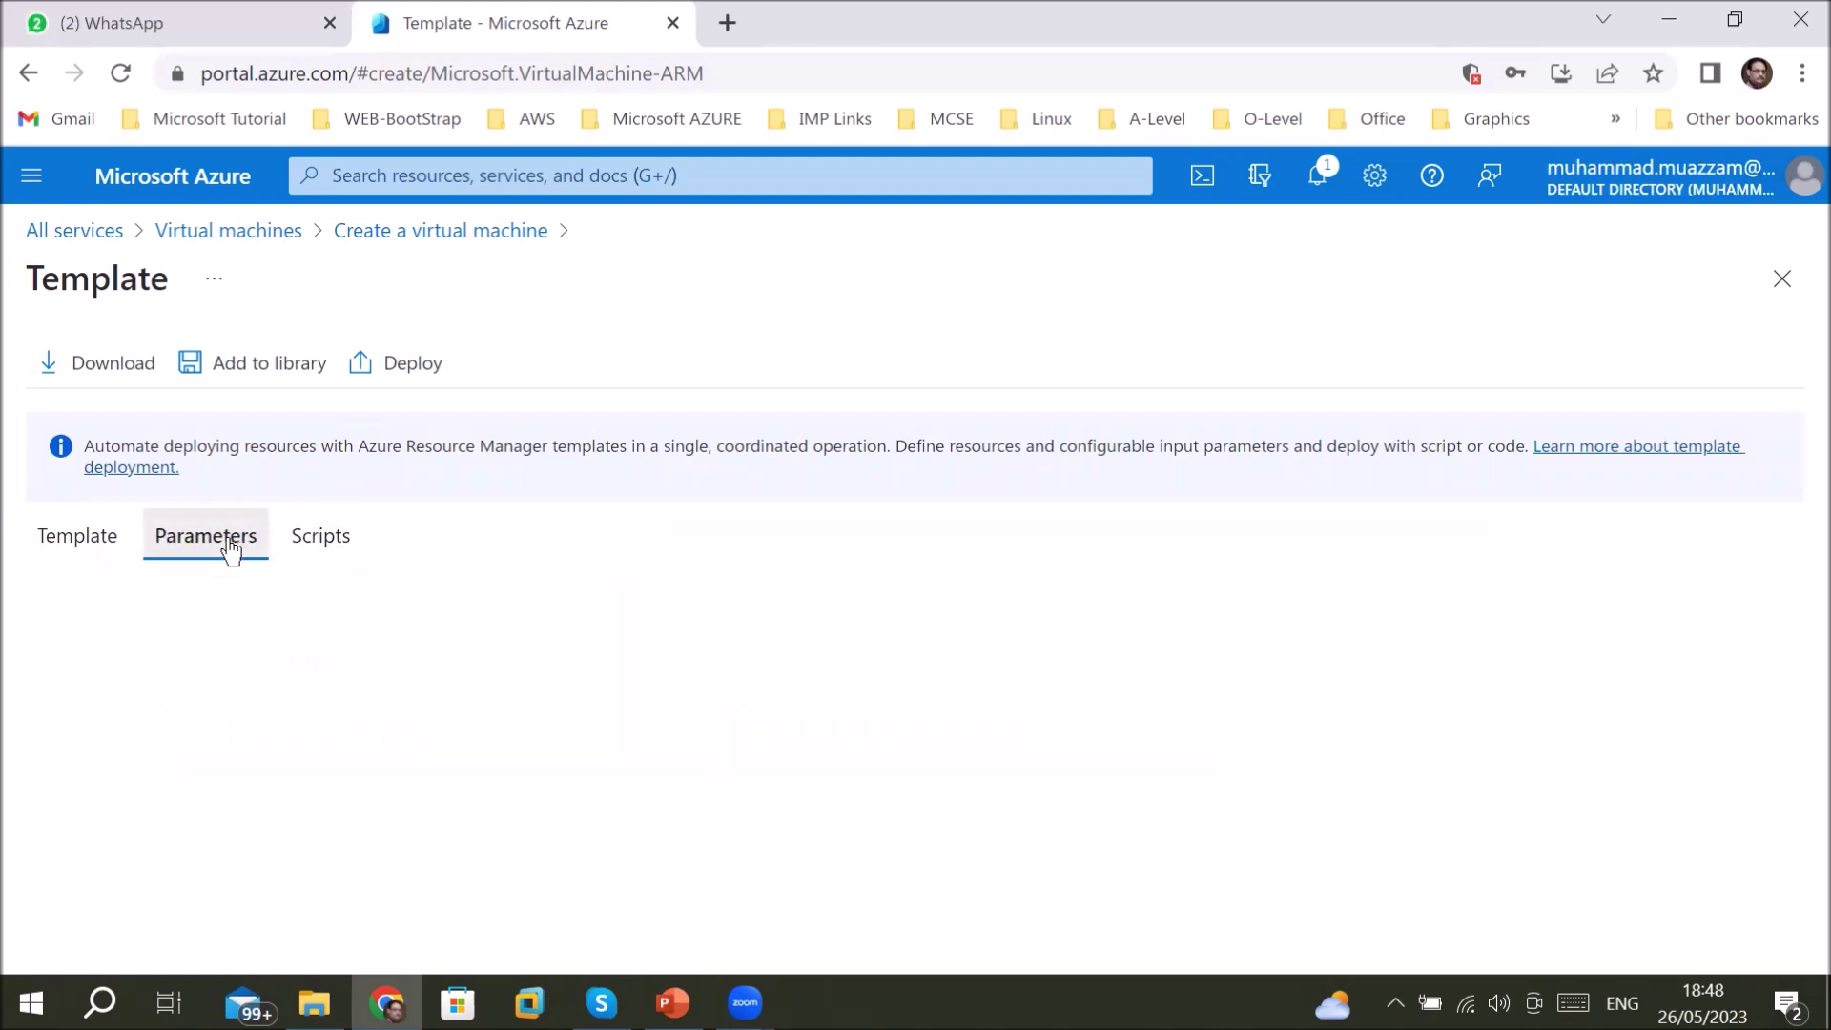
pyautogui.click(36, 545)
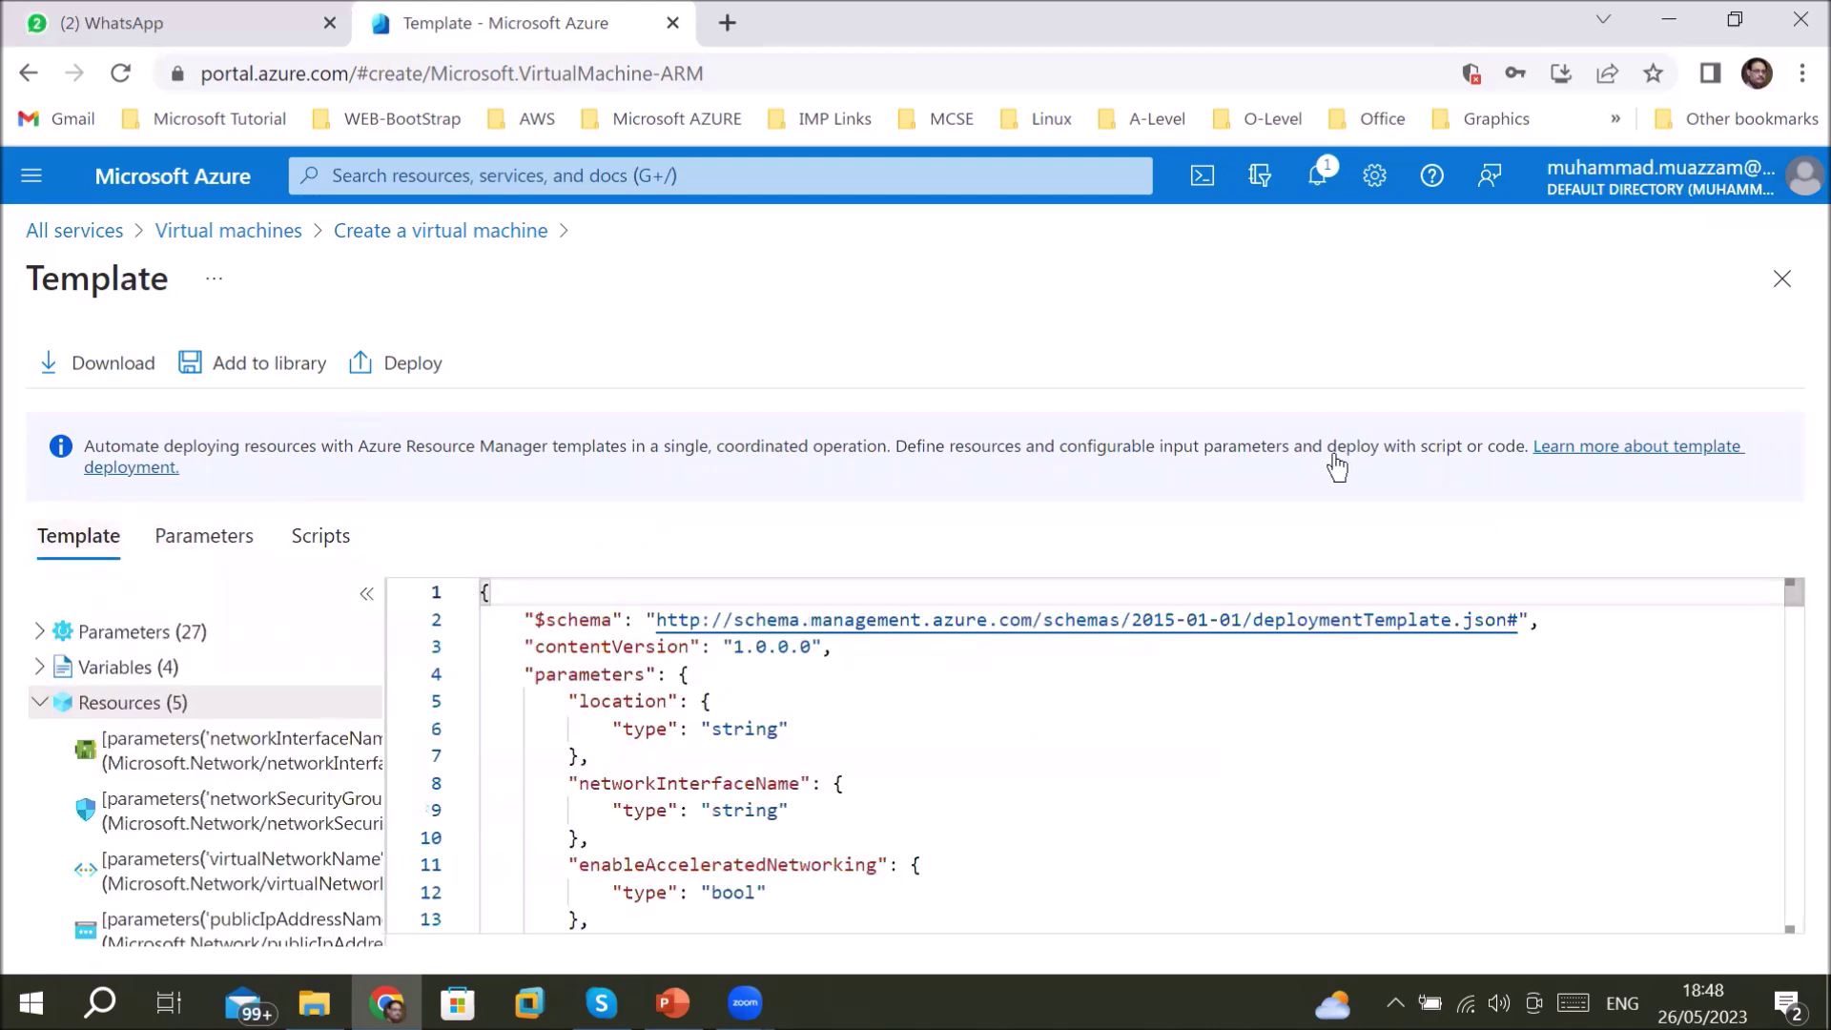
pyautogui.click(1781, 278)
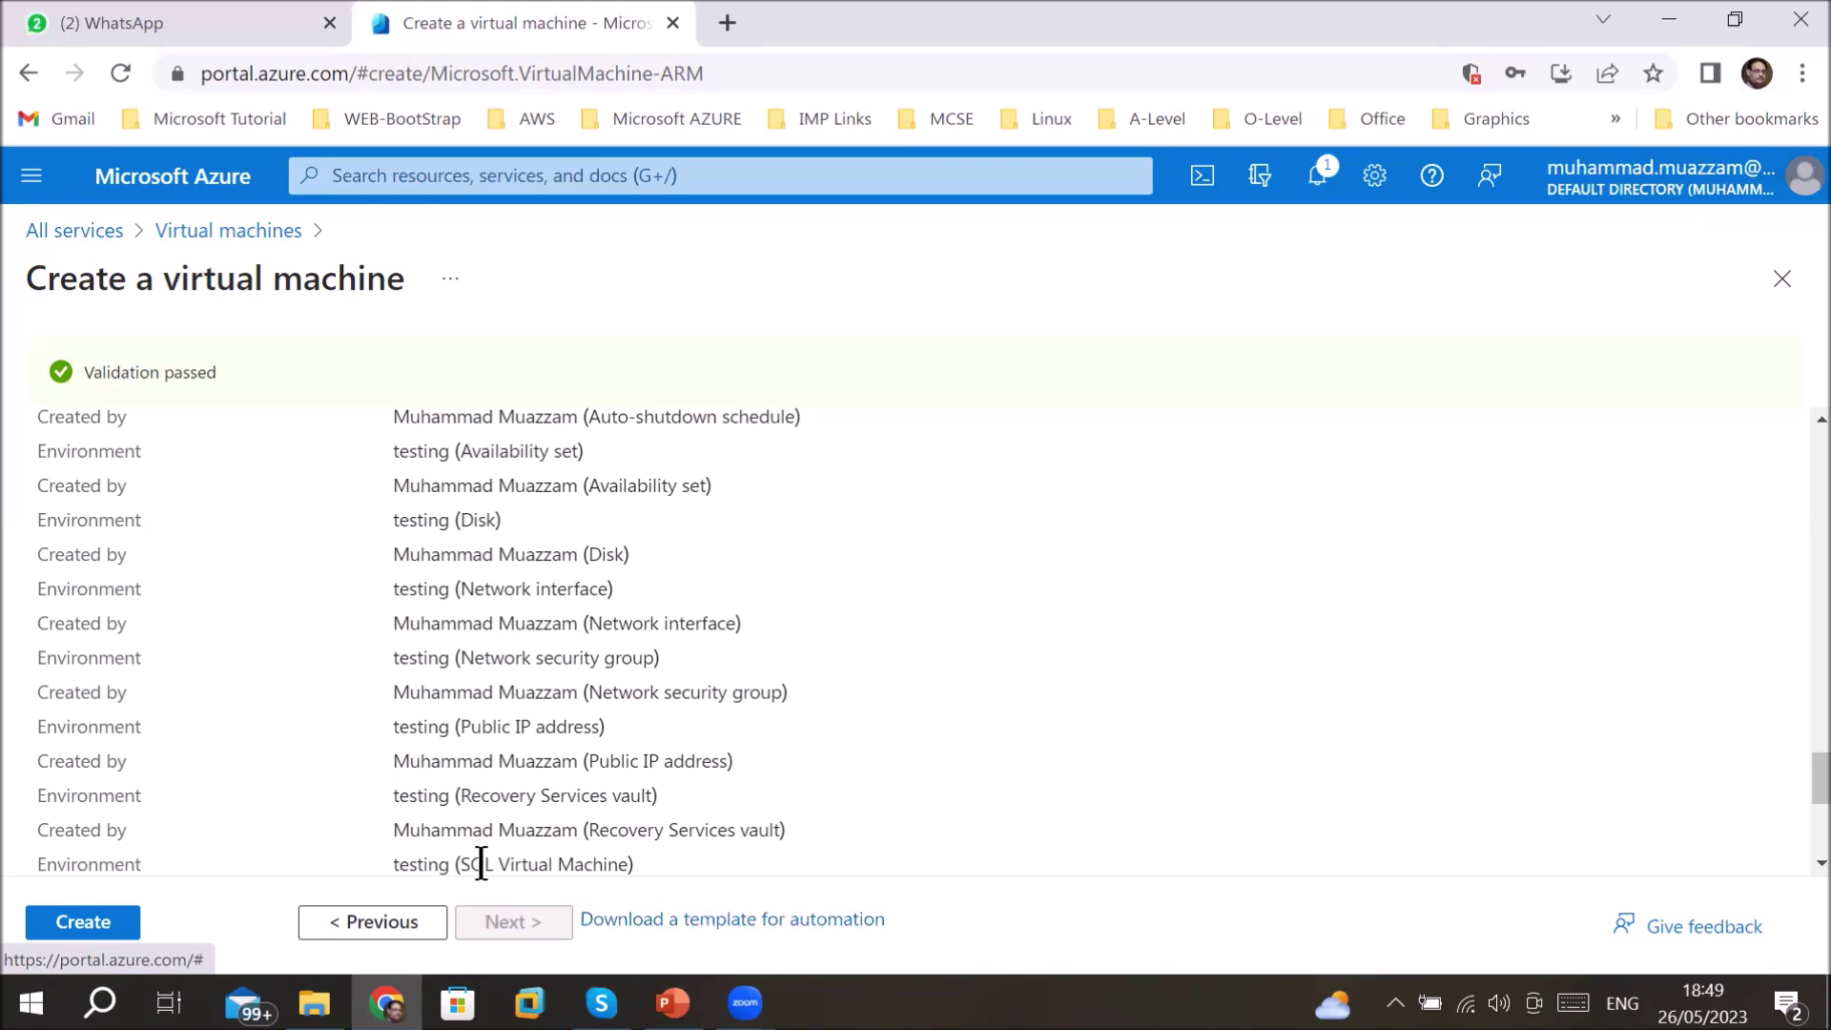
# - Submit the WebServerVM deployment to WebServerDemoRG with Create and check notifications
pyautogui.scroll(-3, 90, 872)
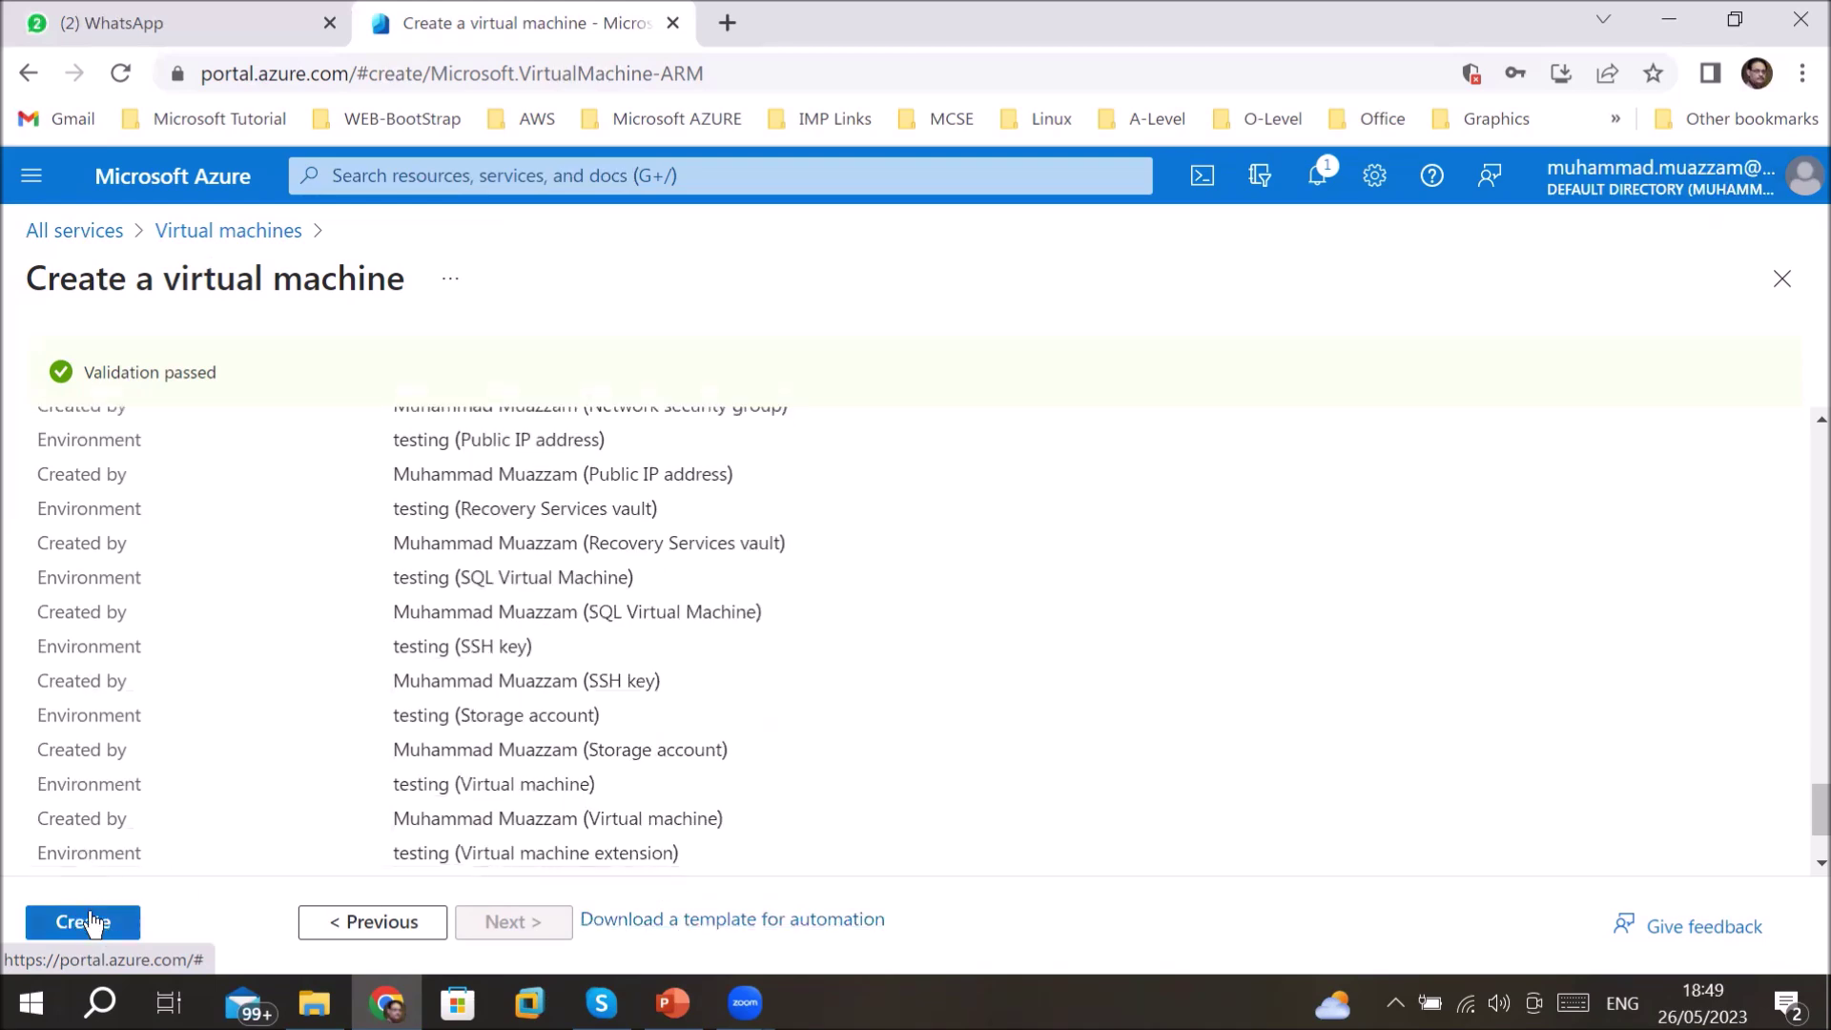
pyautogui.click(90, 918)
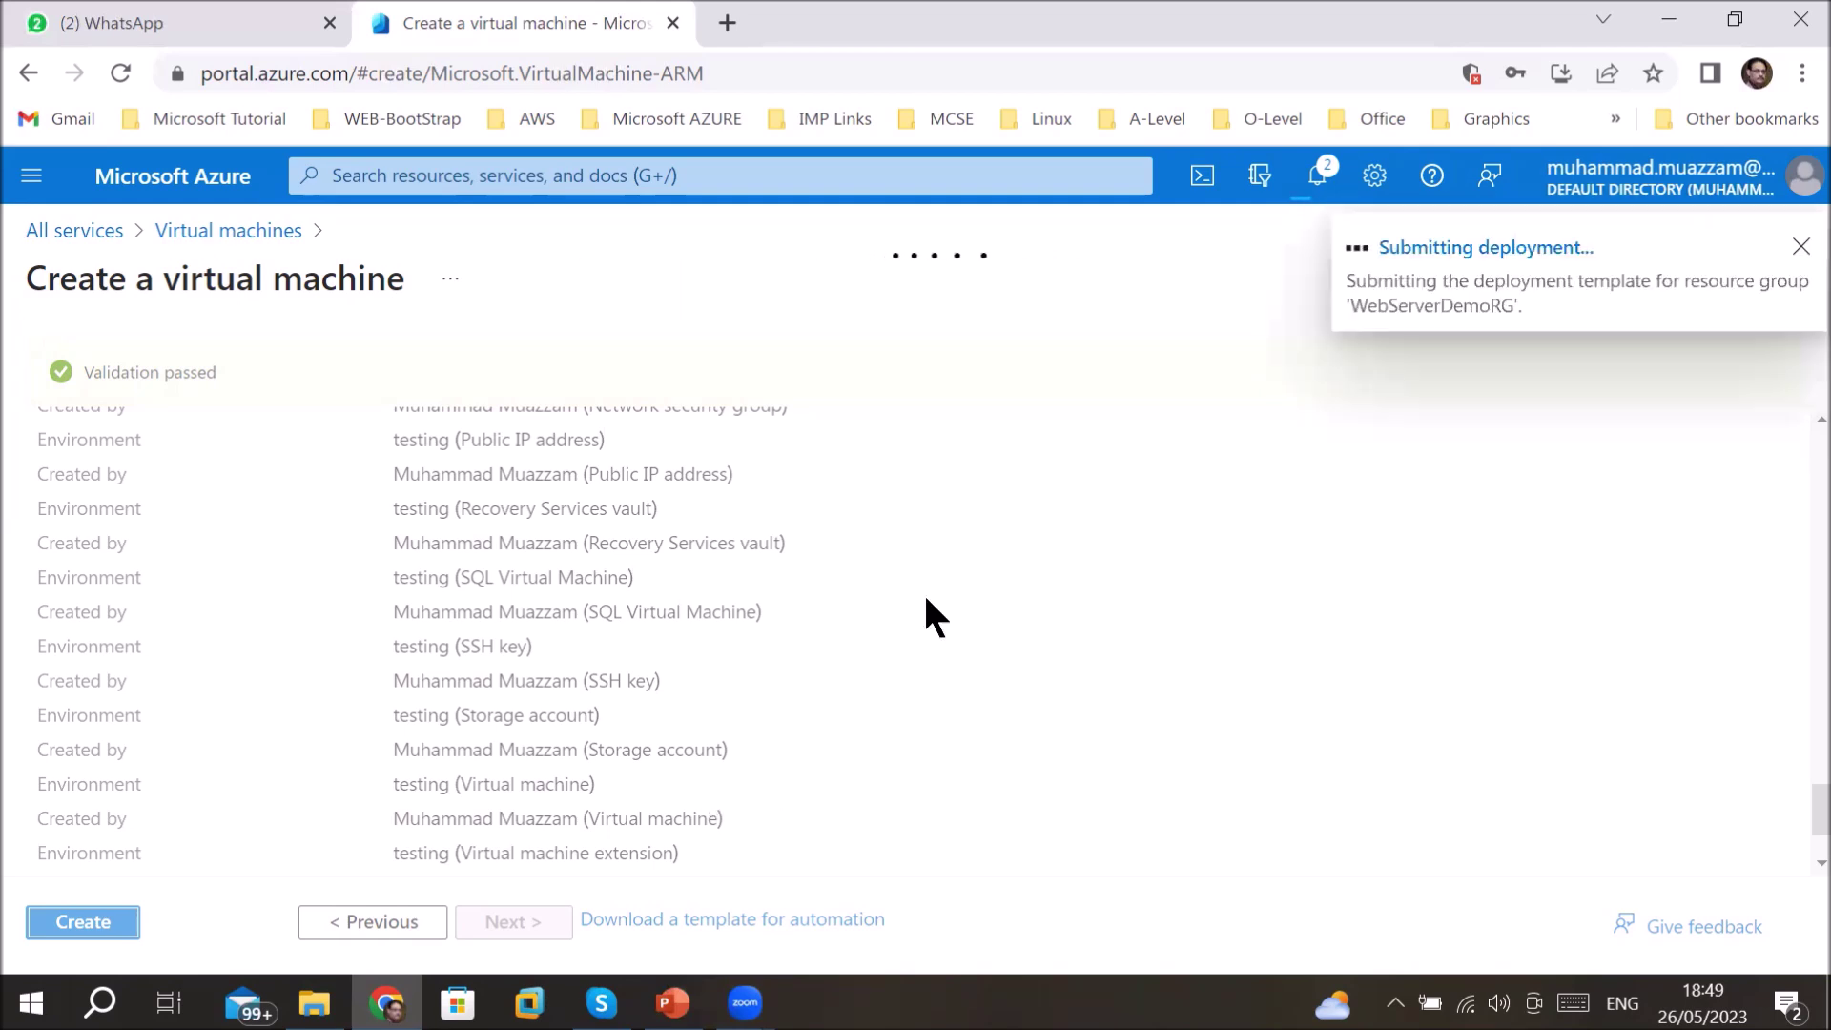
pyautogui.click(1320, 179)
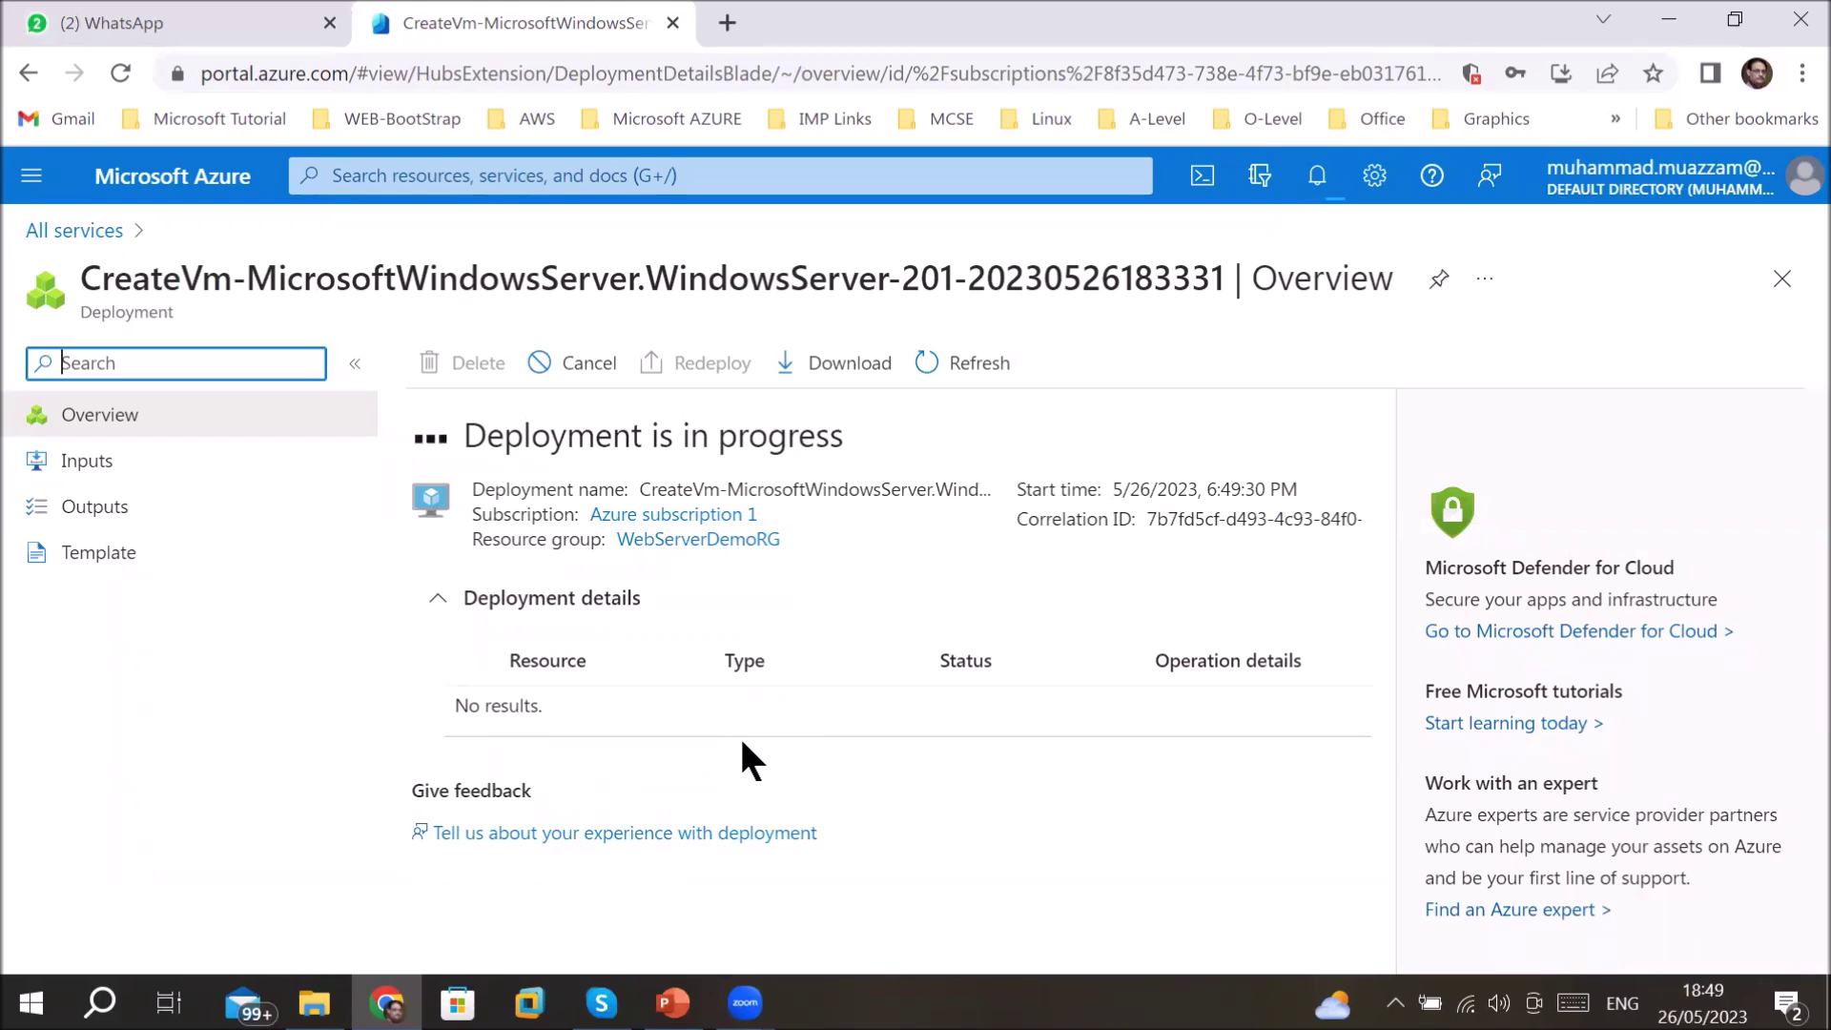
# - Highlight the CreateVm-MicrosoftWindowsServer deployment title and view operation details for WebServerVM
pyautogui.click(85, 277)
pyautogui.moveTo(85, 276); pyautogui.dragTo(1191, 288)
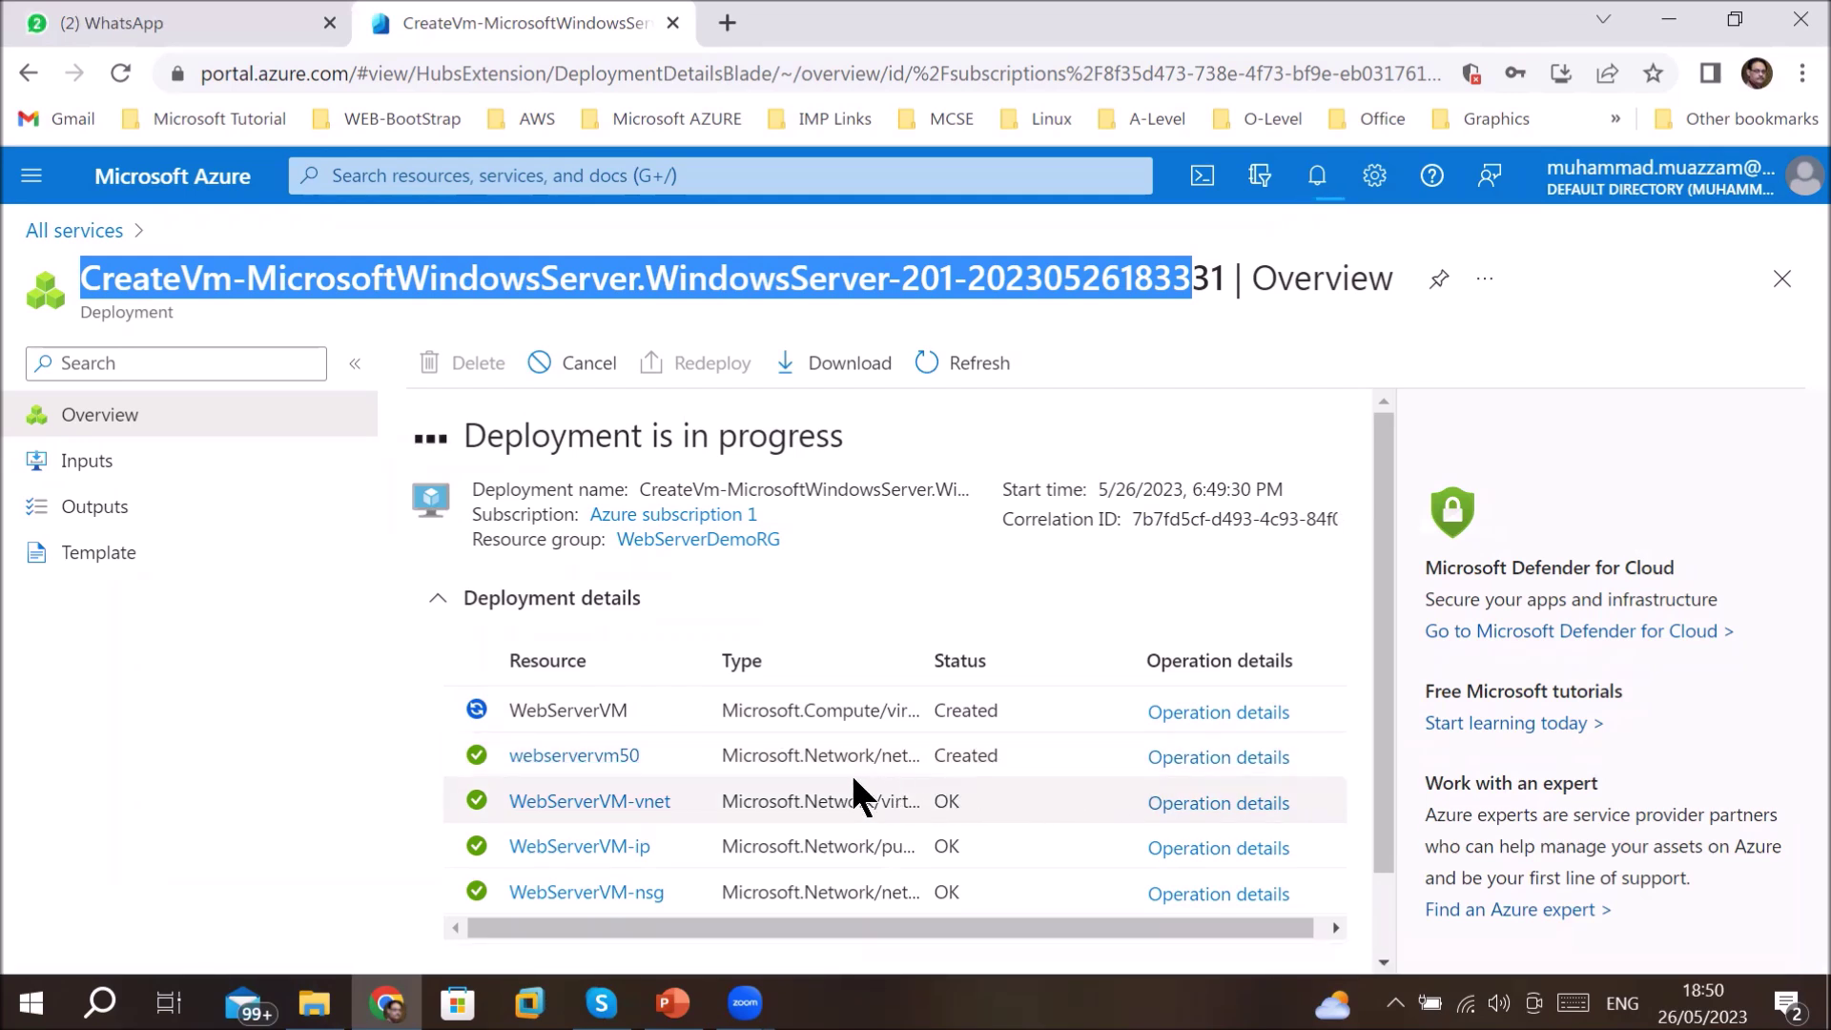
pyautogui.click(1218, 714)
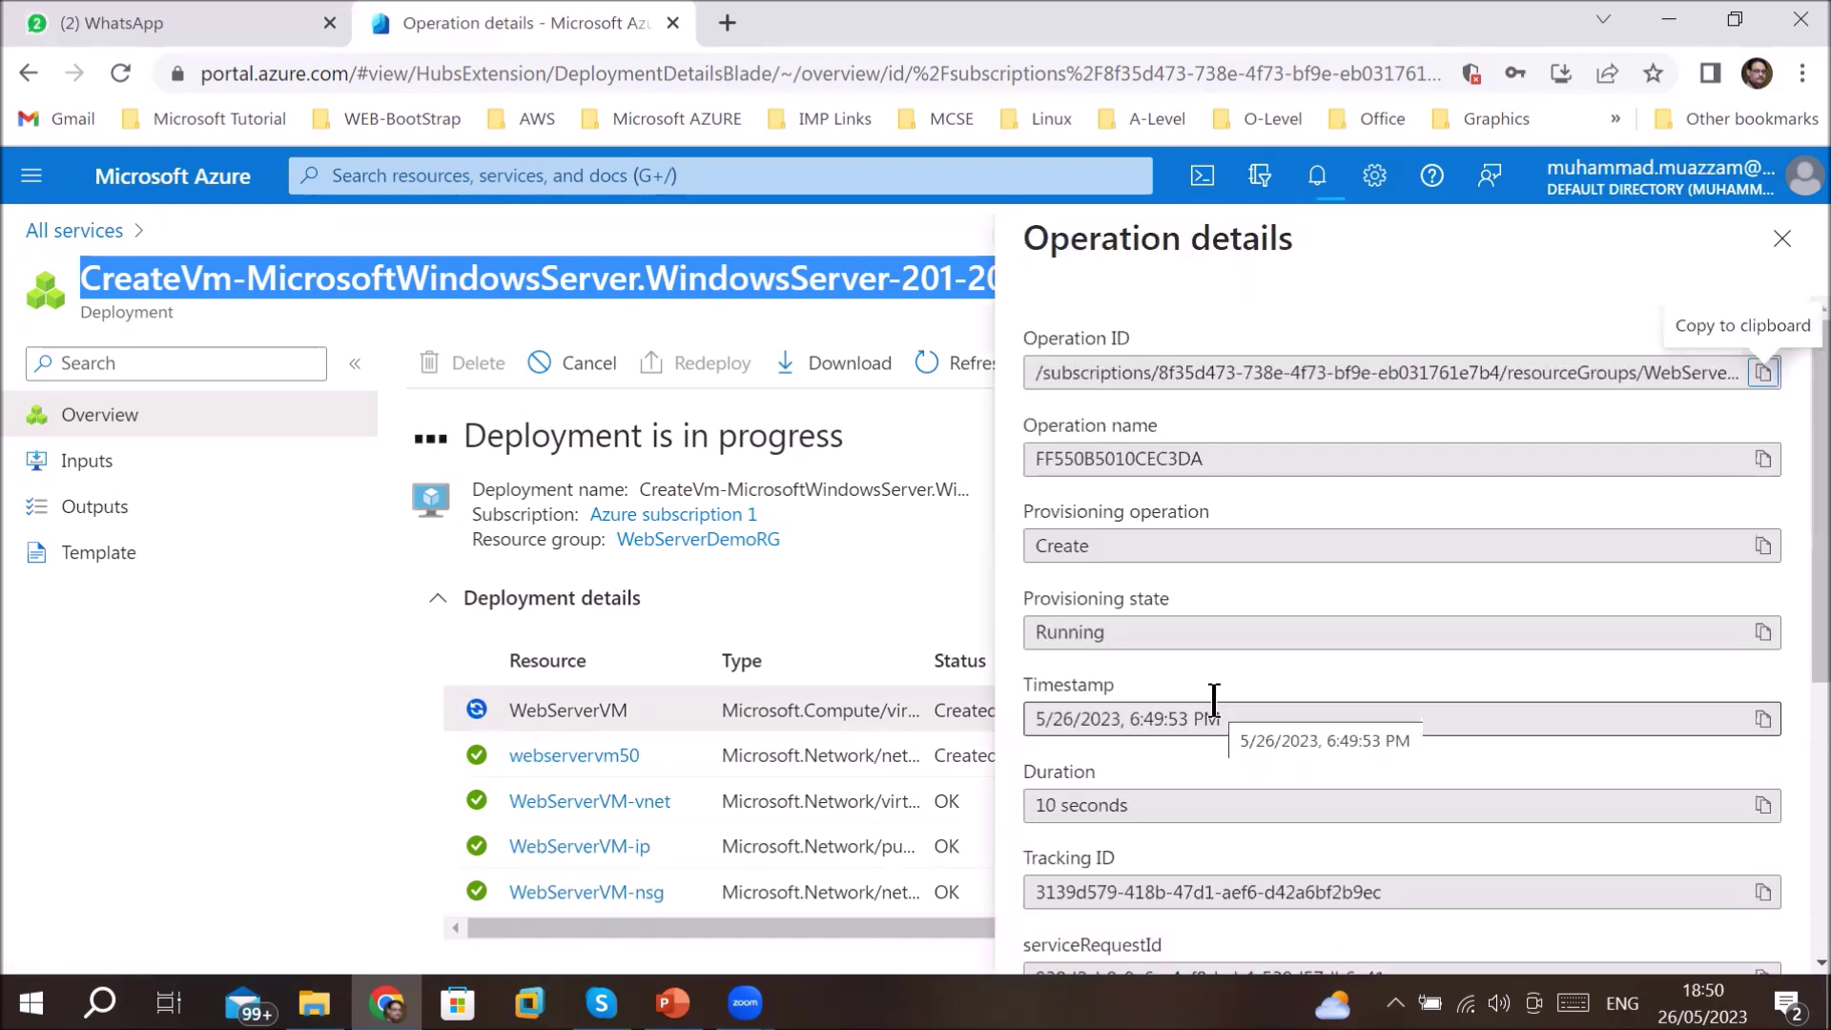
# - Review WebServerVM's operation ID, provisioning state, duration and tracking ID, then close the pane
pyautogui.click(1028, 385)
pyautogui.moveTo(1028, 456); pyautogui.dragTo(1190, 458)
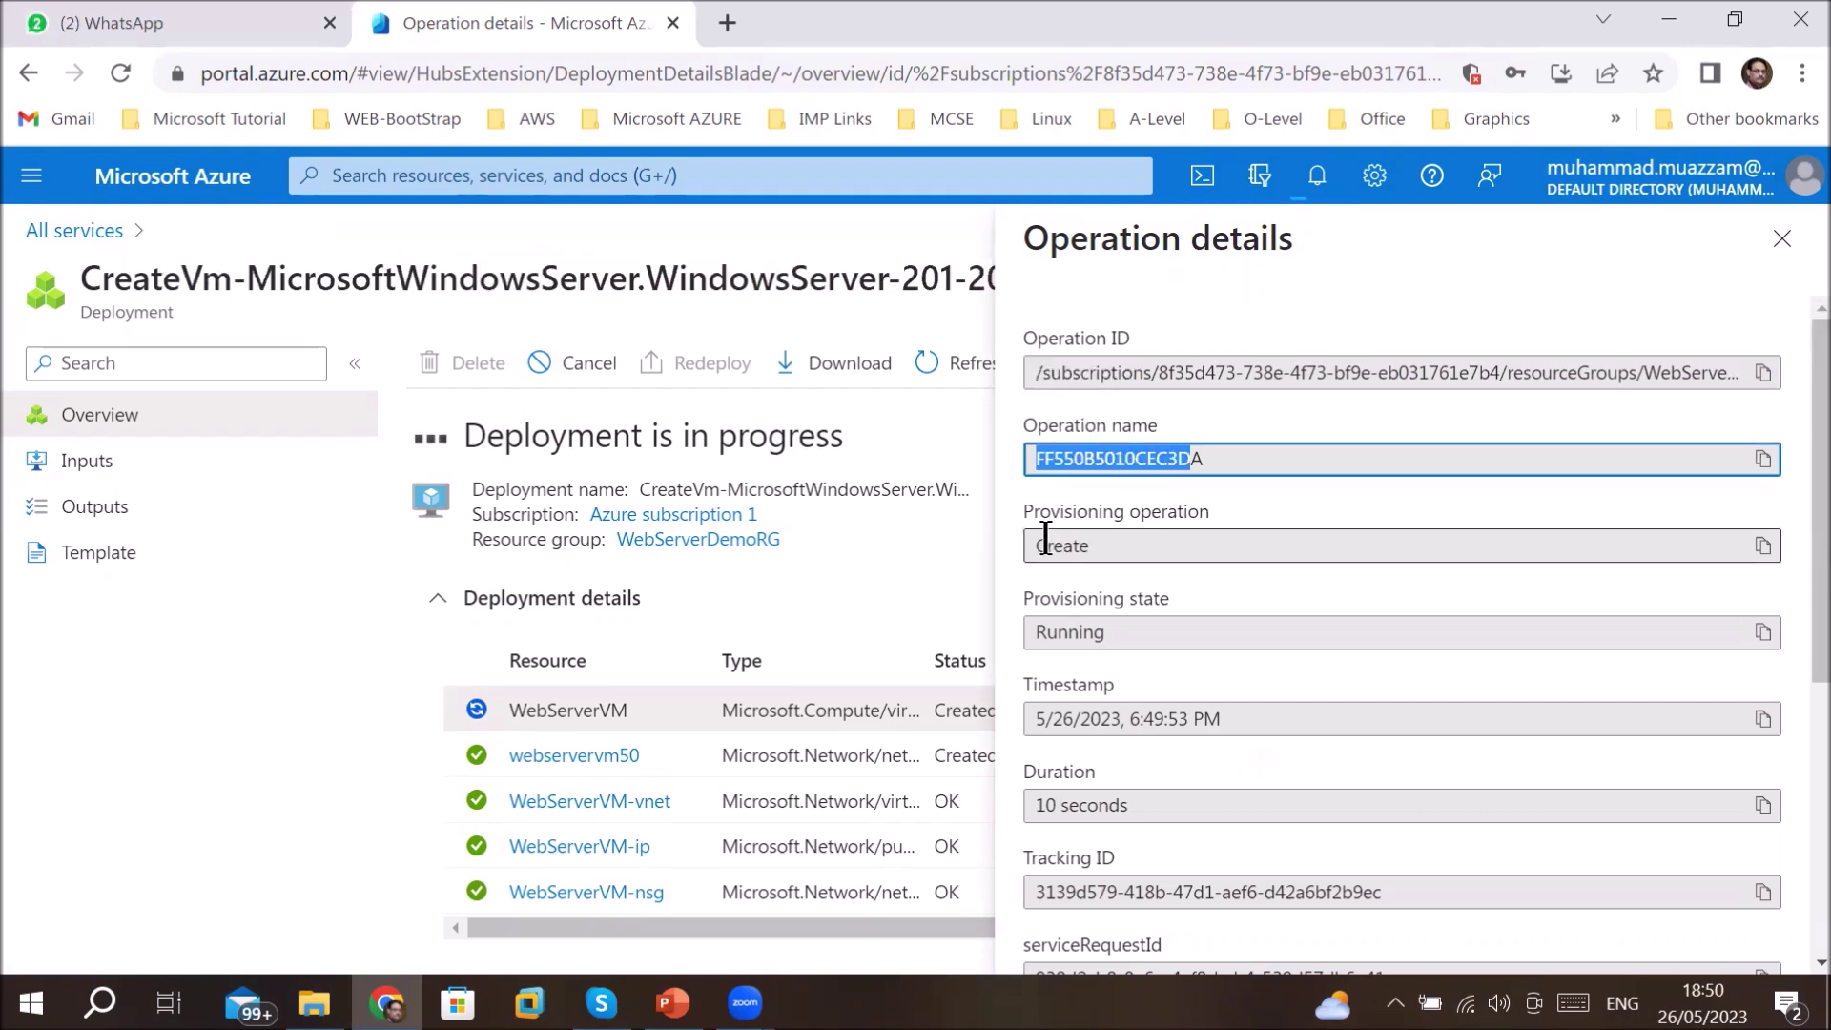
pyautogui.moveTo(1034, 546); pyautogui.dragTo(1097, 547)
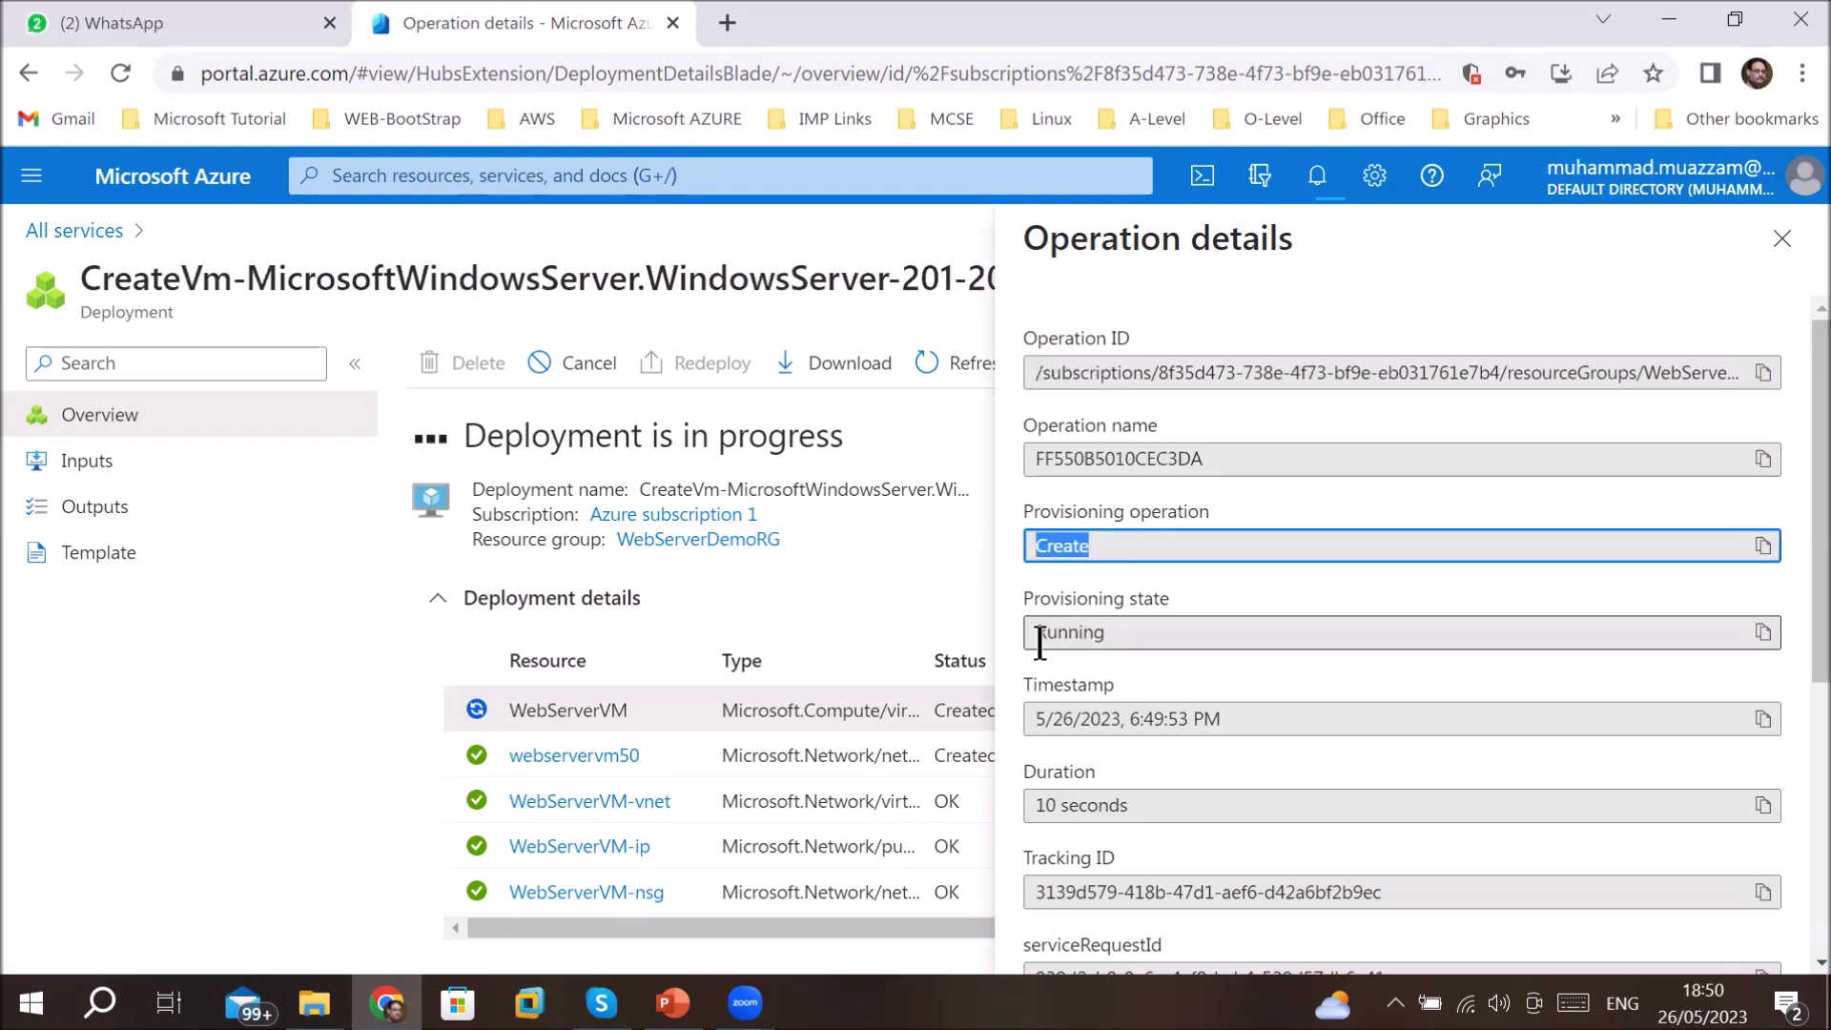
pyautogui.moveTo(1039, 634); pyautogui.dragTo(1105, 634)
pyautogui.moveTo(1033, 719); pyautogui.dragTo(1204, 723)
pyautogui.moveTo(1040, 808); pyautogui.dragTo(1127, 807)
pyautogui.moveTo(1030, 887); pyautogui.dragTo(1099, 889)
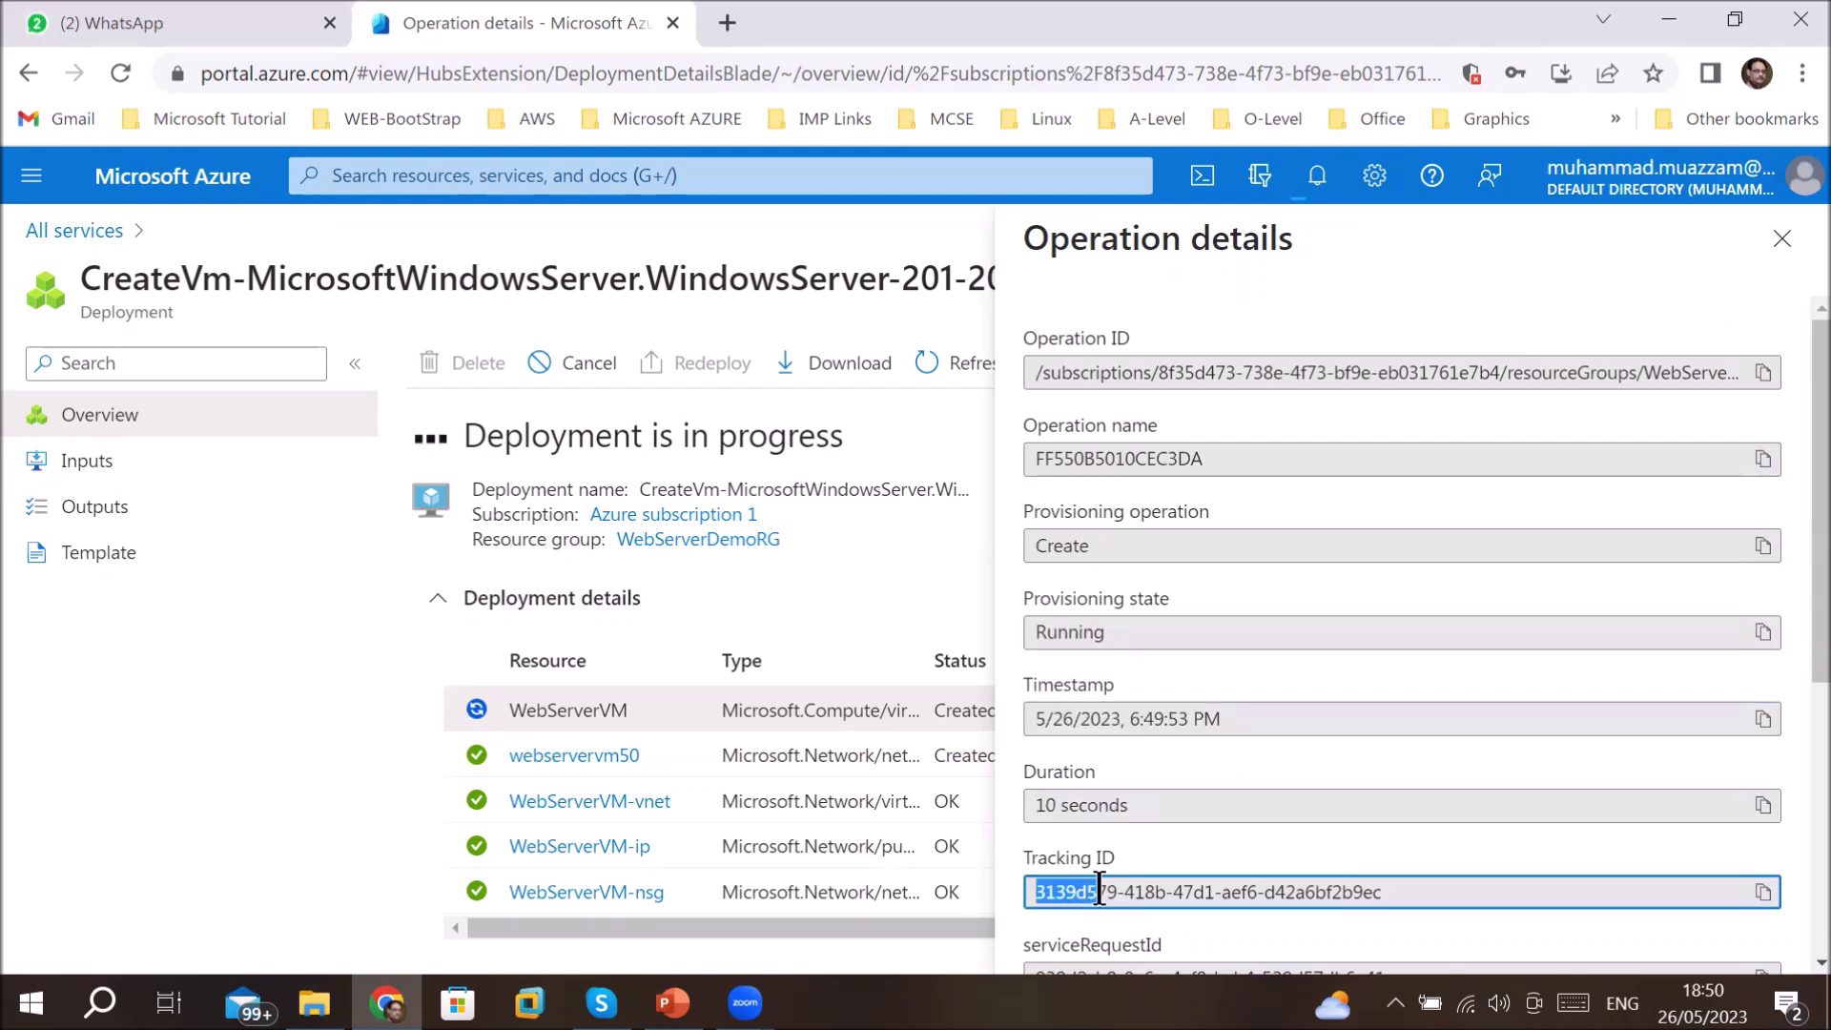
pyautogui.click(1781, 238)
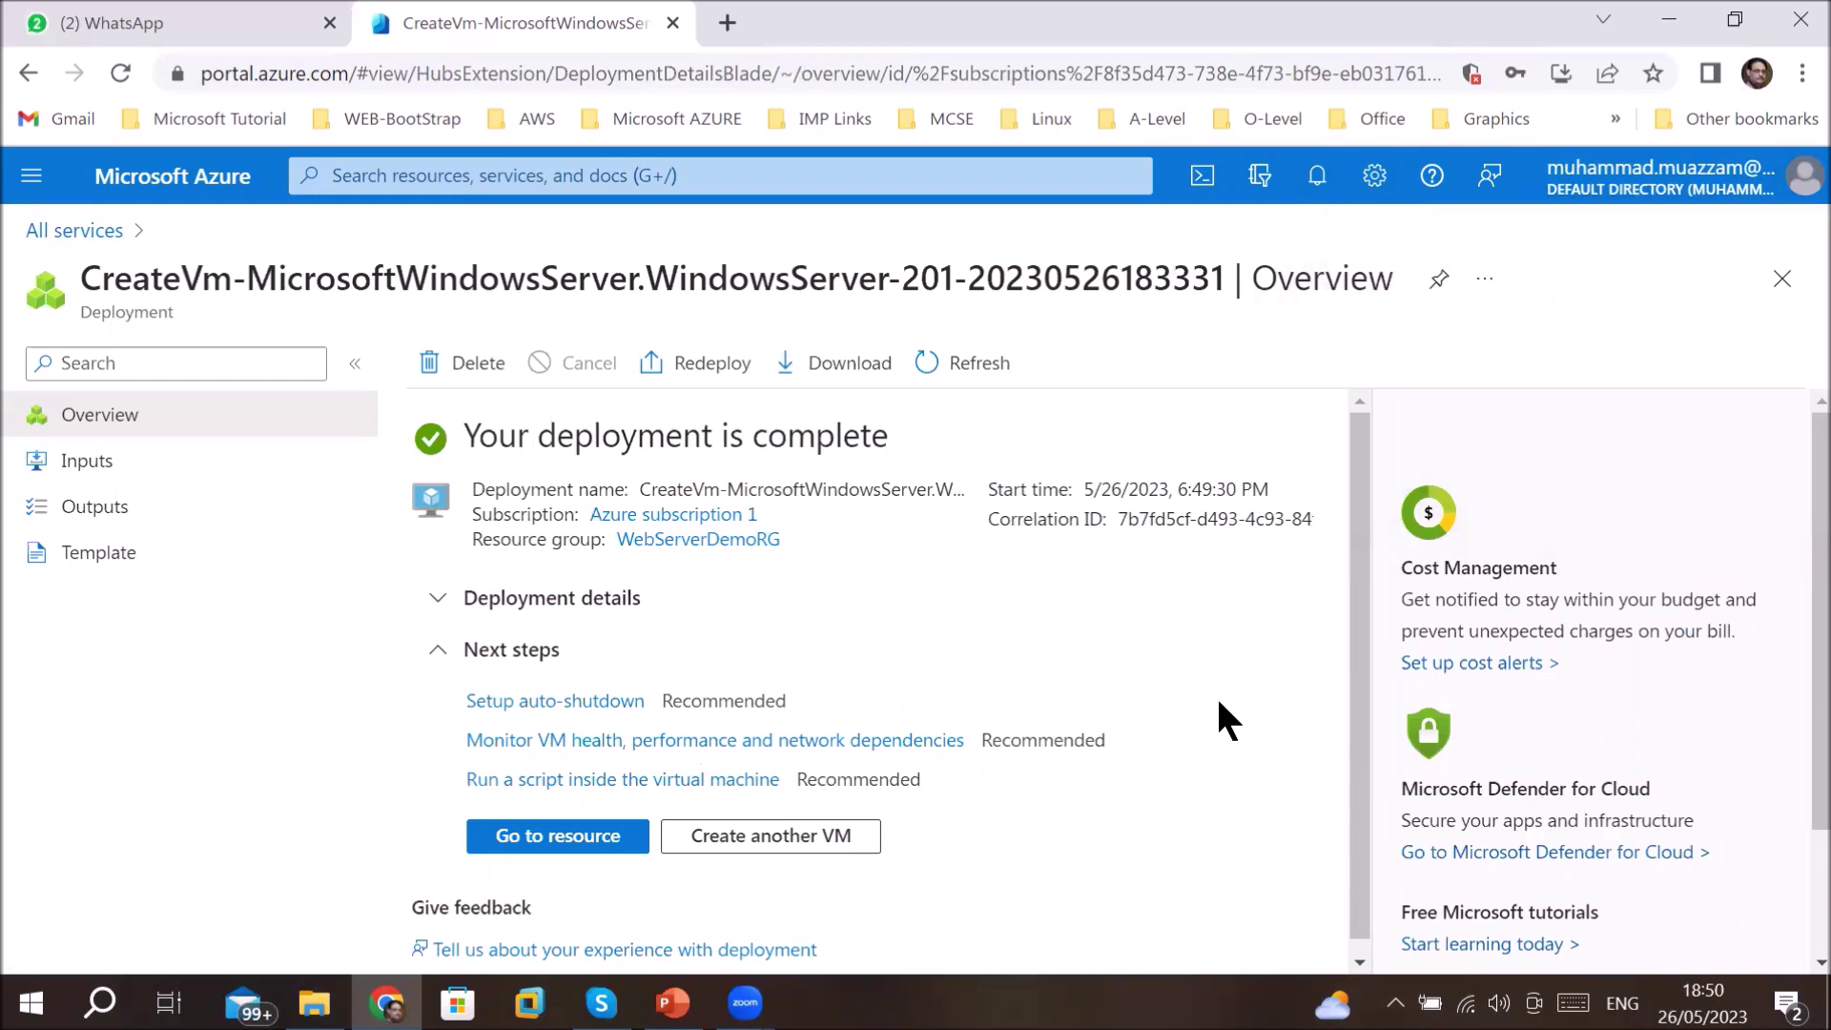
# - Go to the WebServerVM resource and review its name and subscription ID in Essentials
pyautogui.click(544, 843)
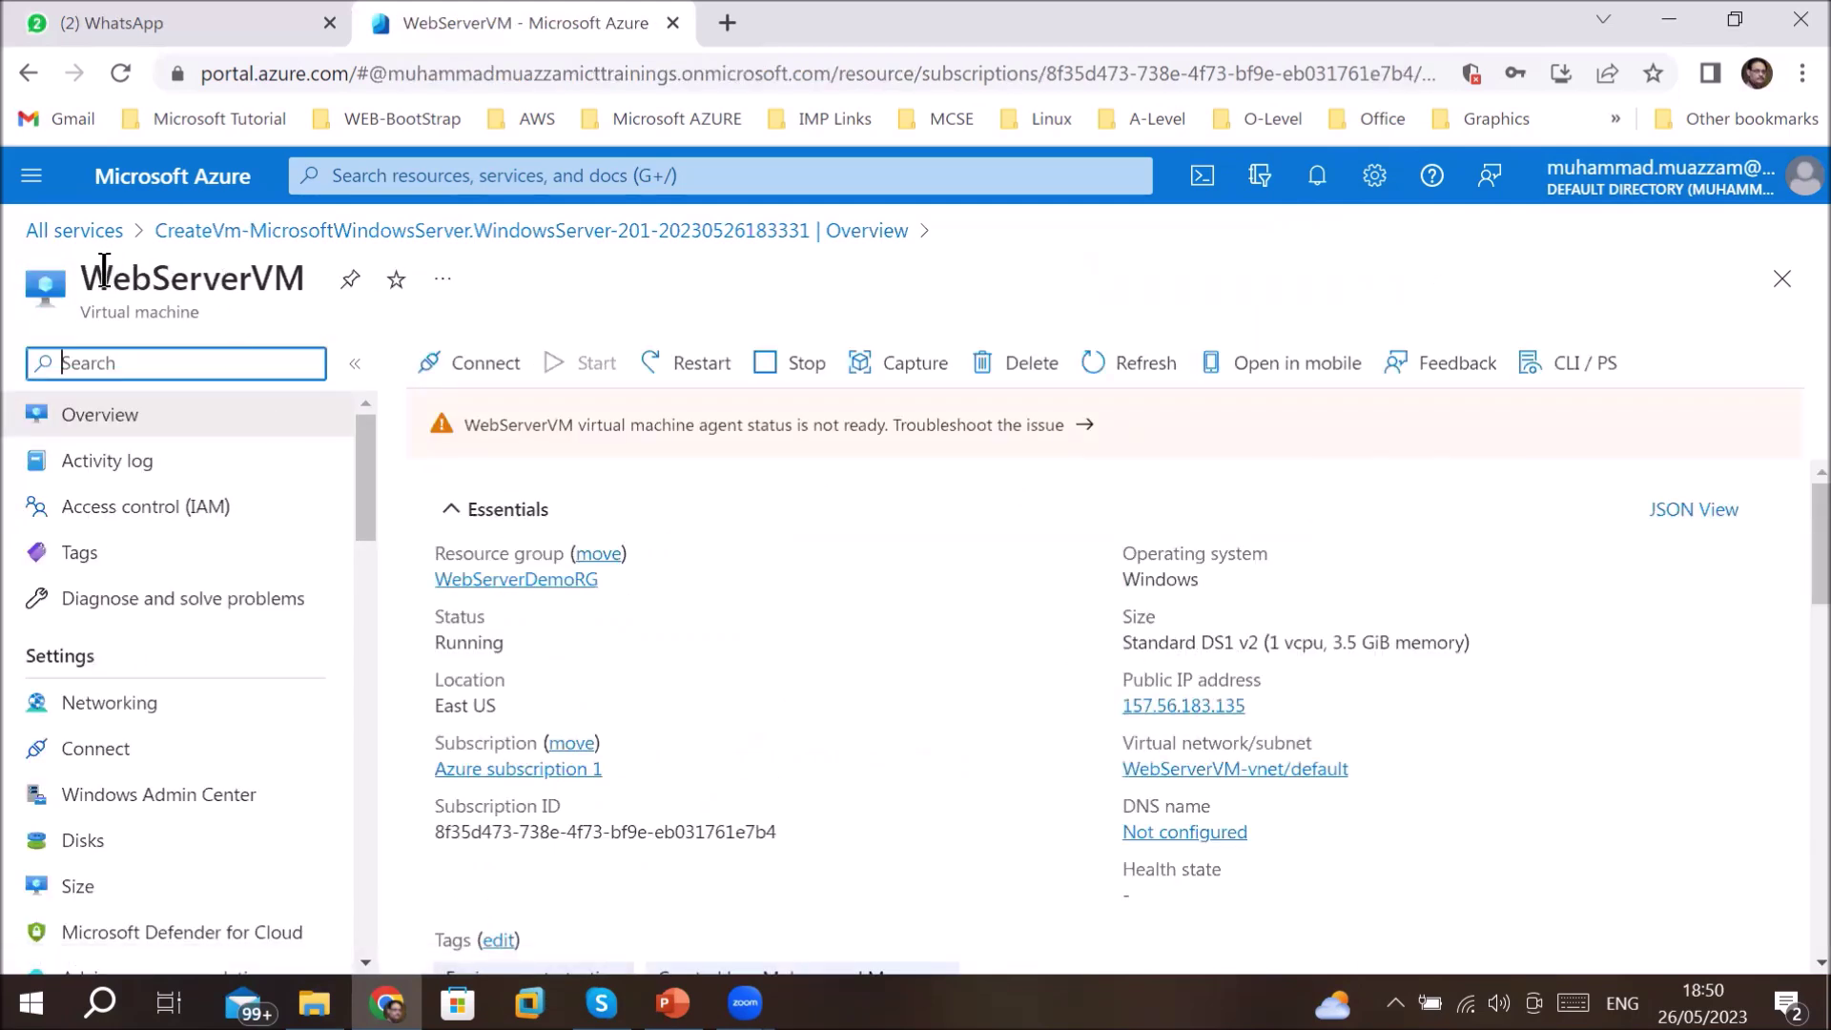
pyautogui.moveTo(102, 276); pyautogui.dragTo(284, 276)
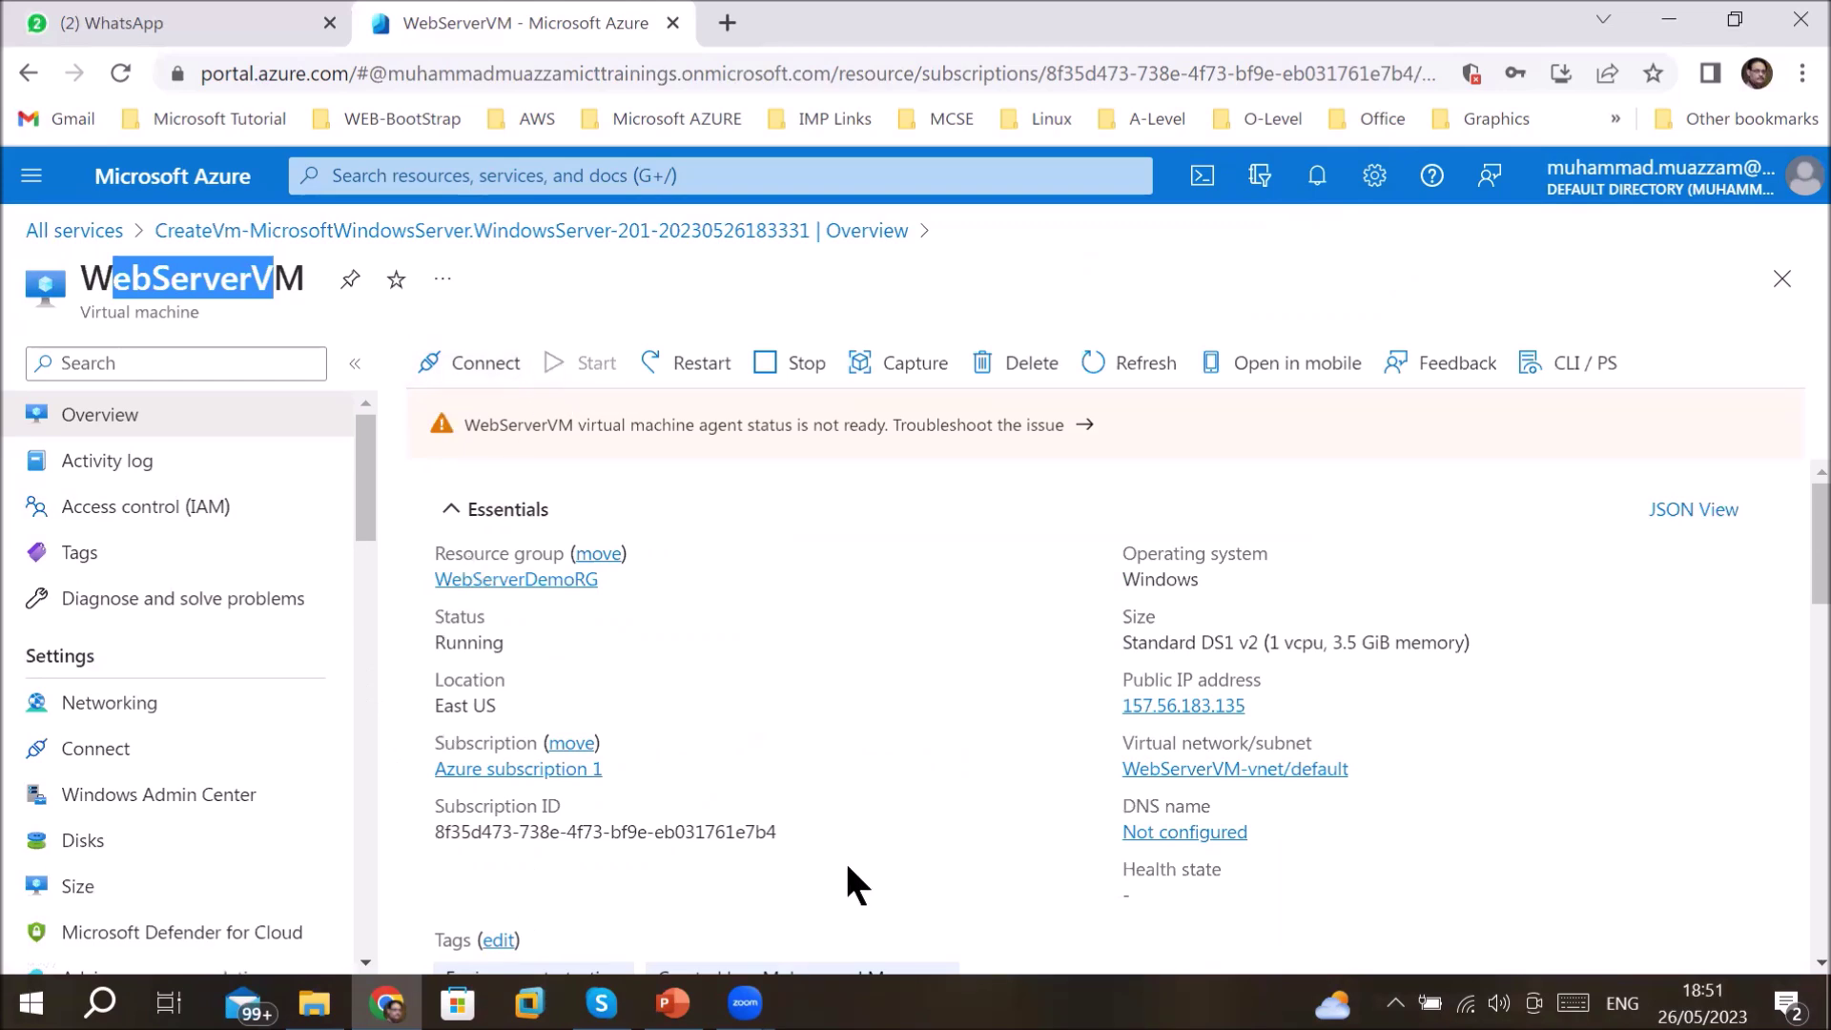
pyautogui.moveTo(1154, 711)
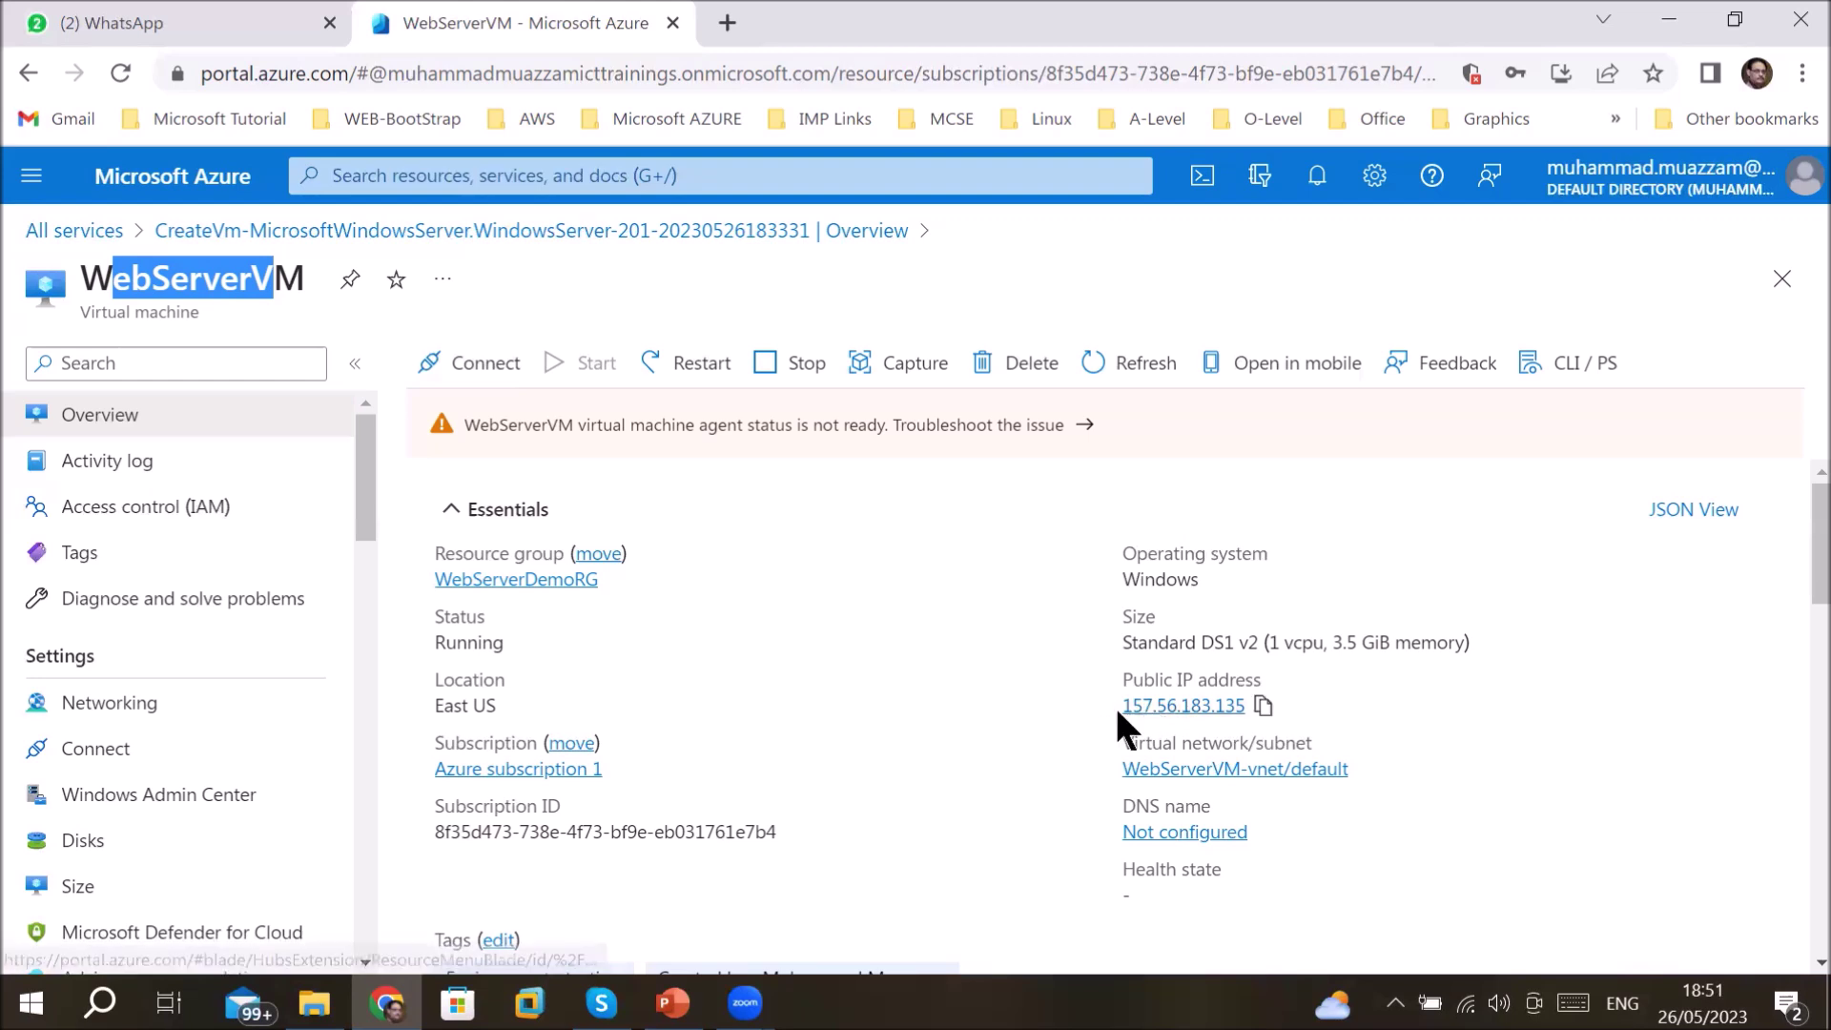
pyautogui.moveTo(1164, 786)
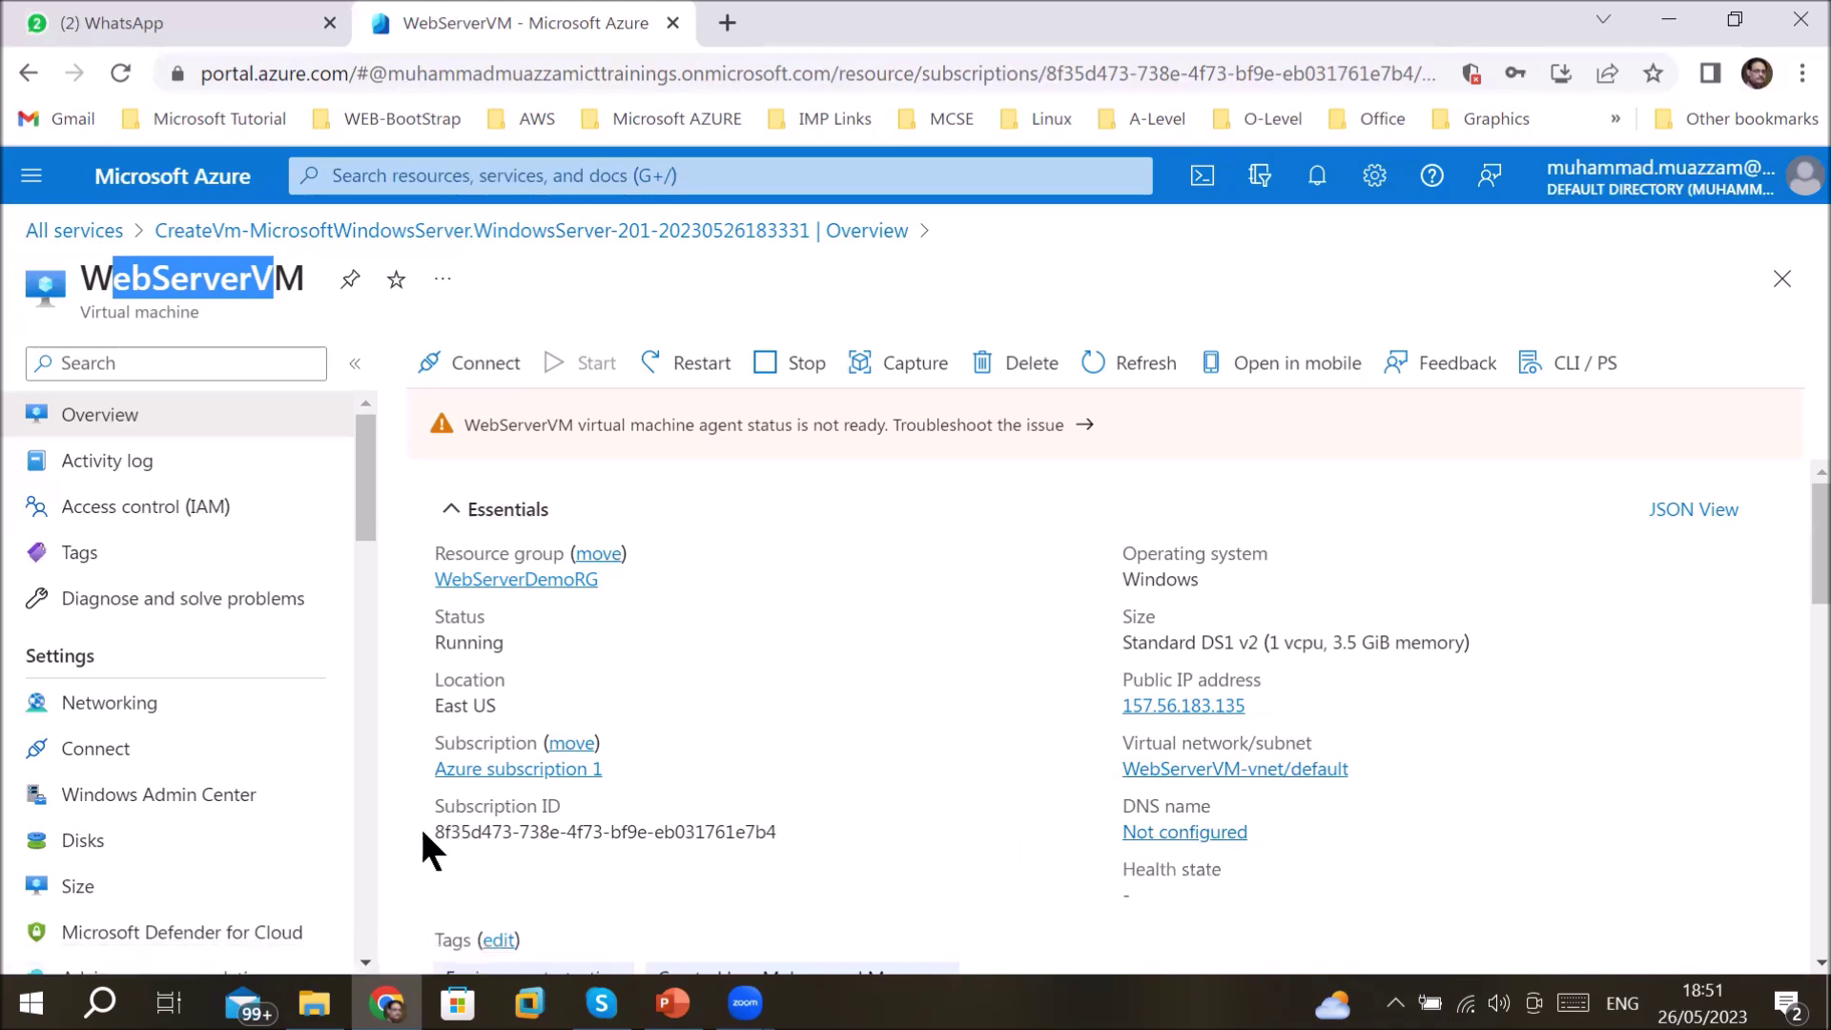
pyautogui.moveTo(441, 832); pyautogui.dragTo(775, 831)
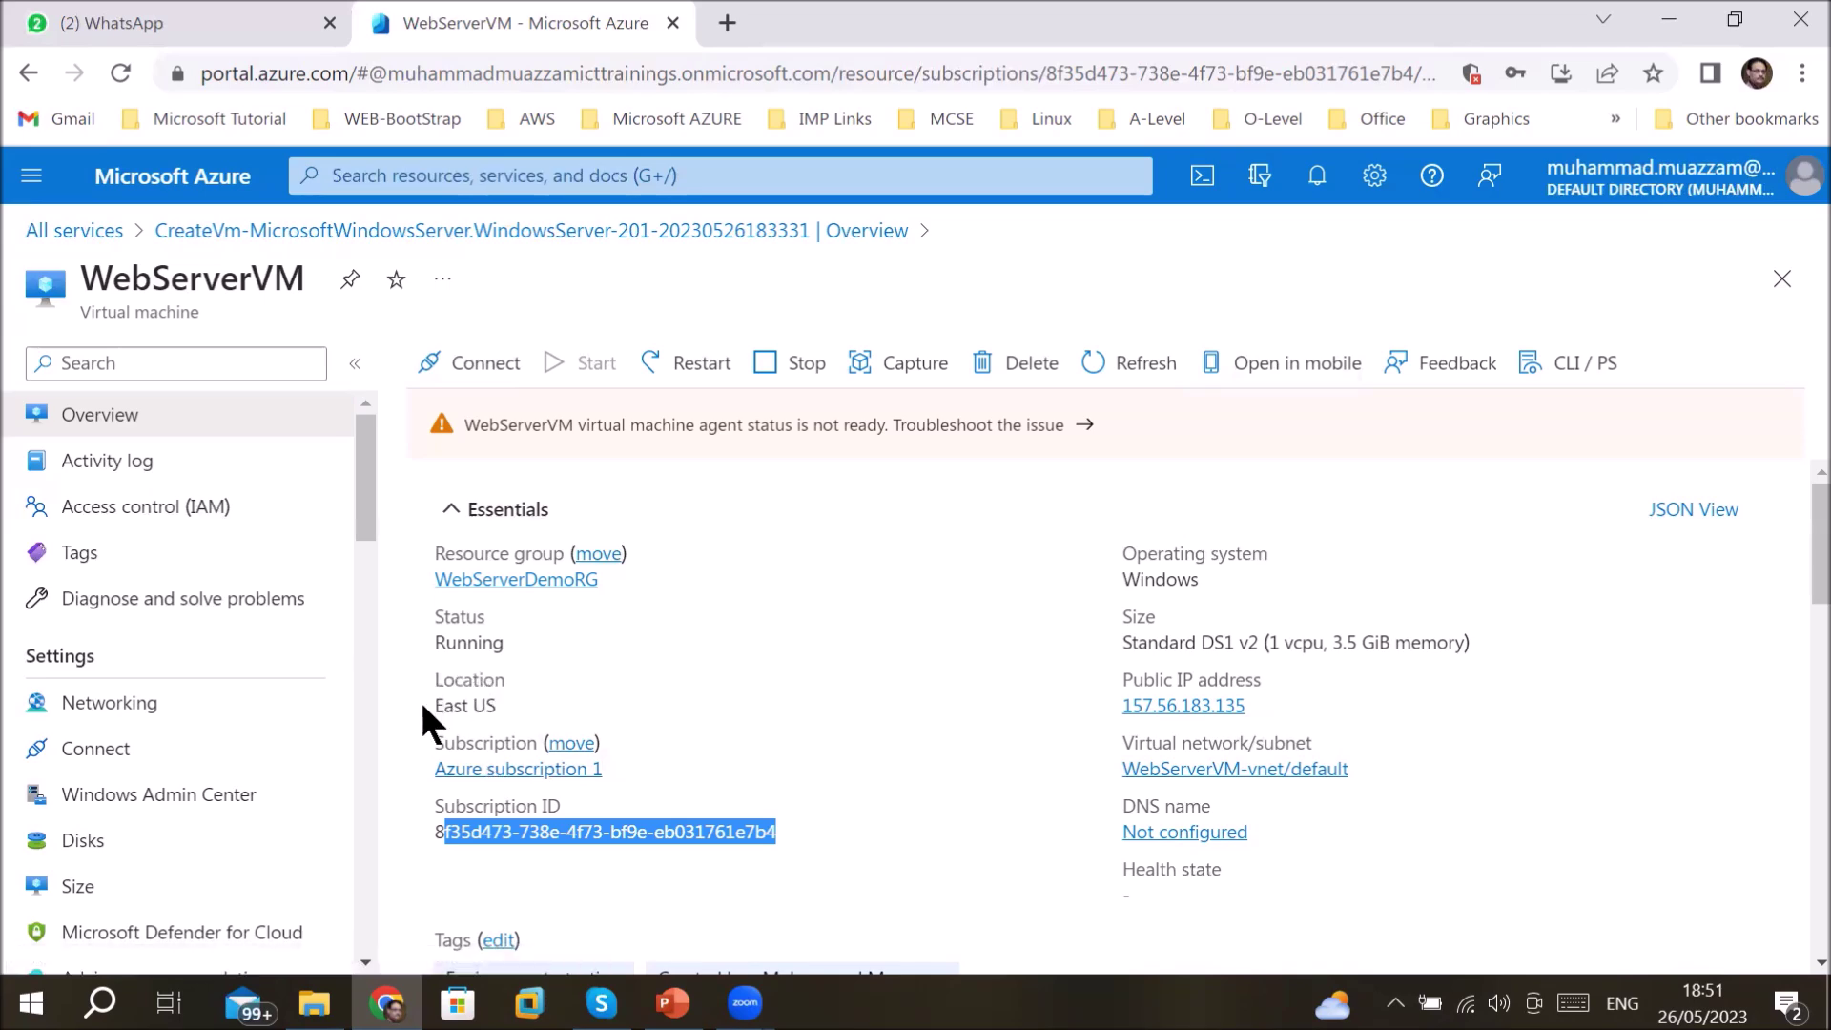
# - Scroll through WebServerVM's tags and properties, including Trusted launch security and VM agent status
pyautogui.scroll(-4, 556, 729)
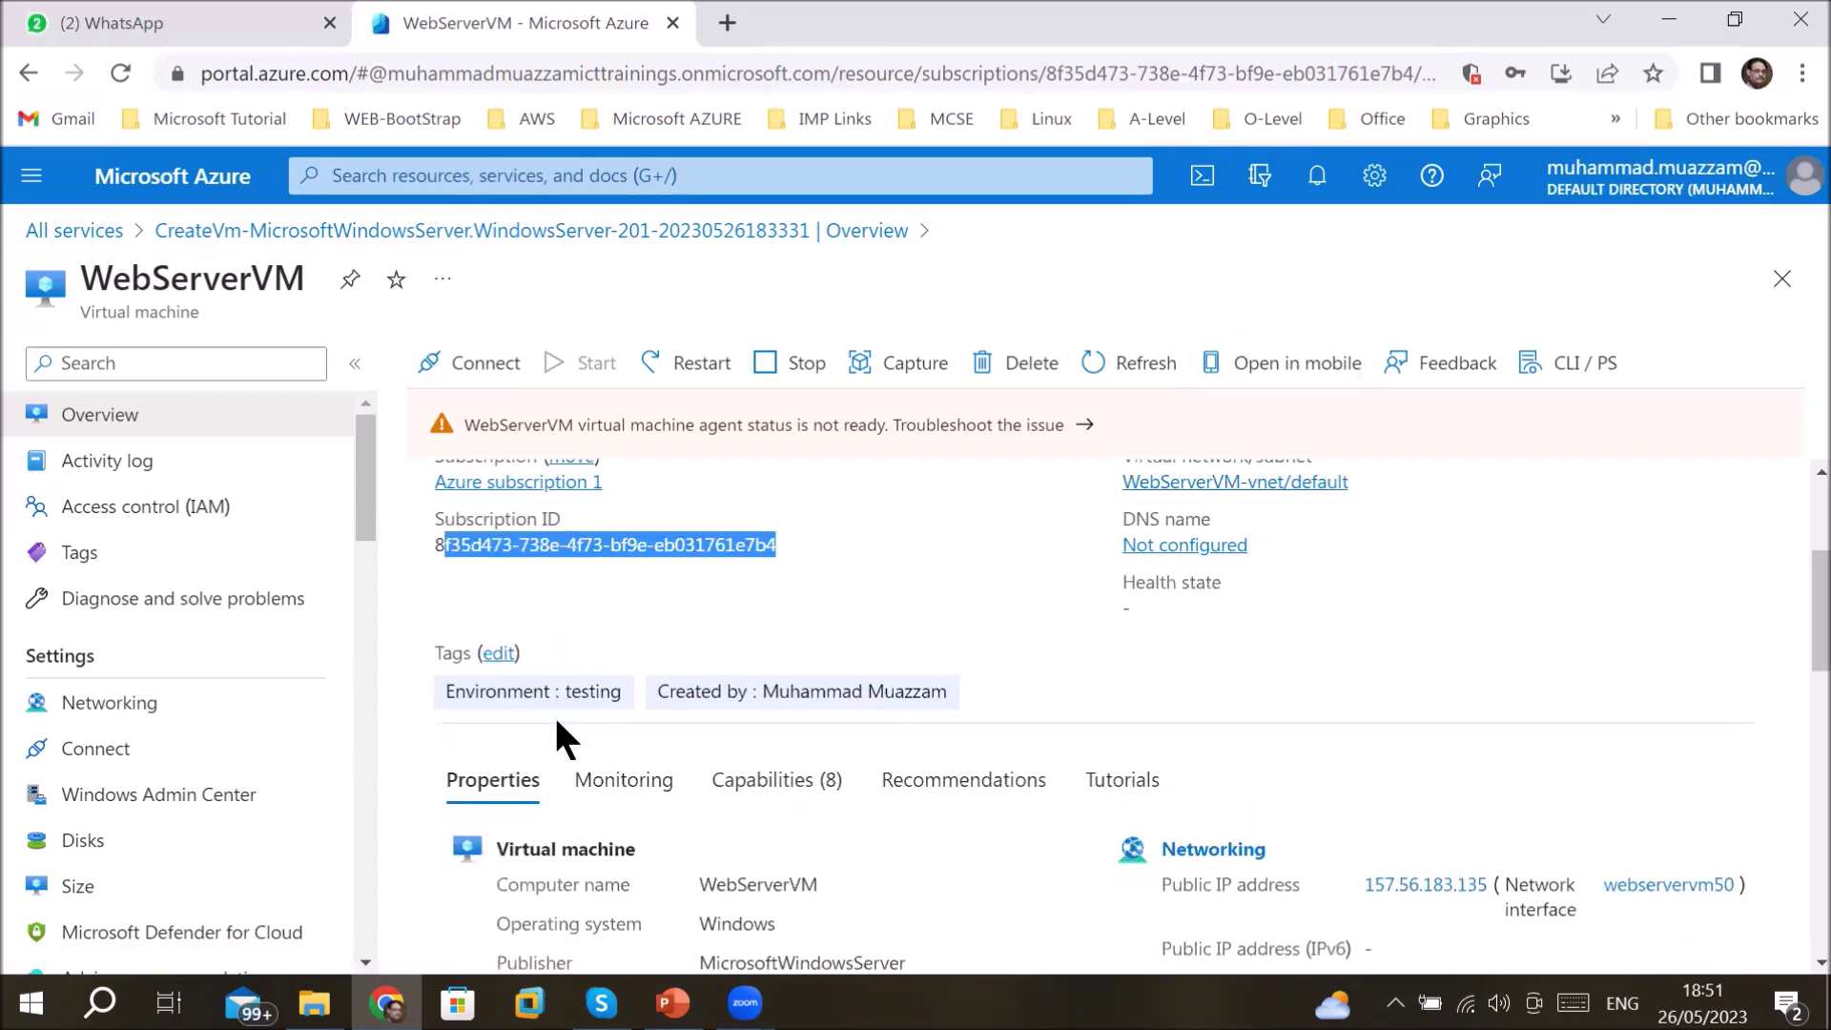
pyautogui.scroll(-3, 980, 724)
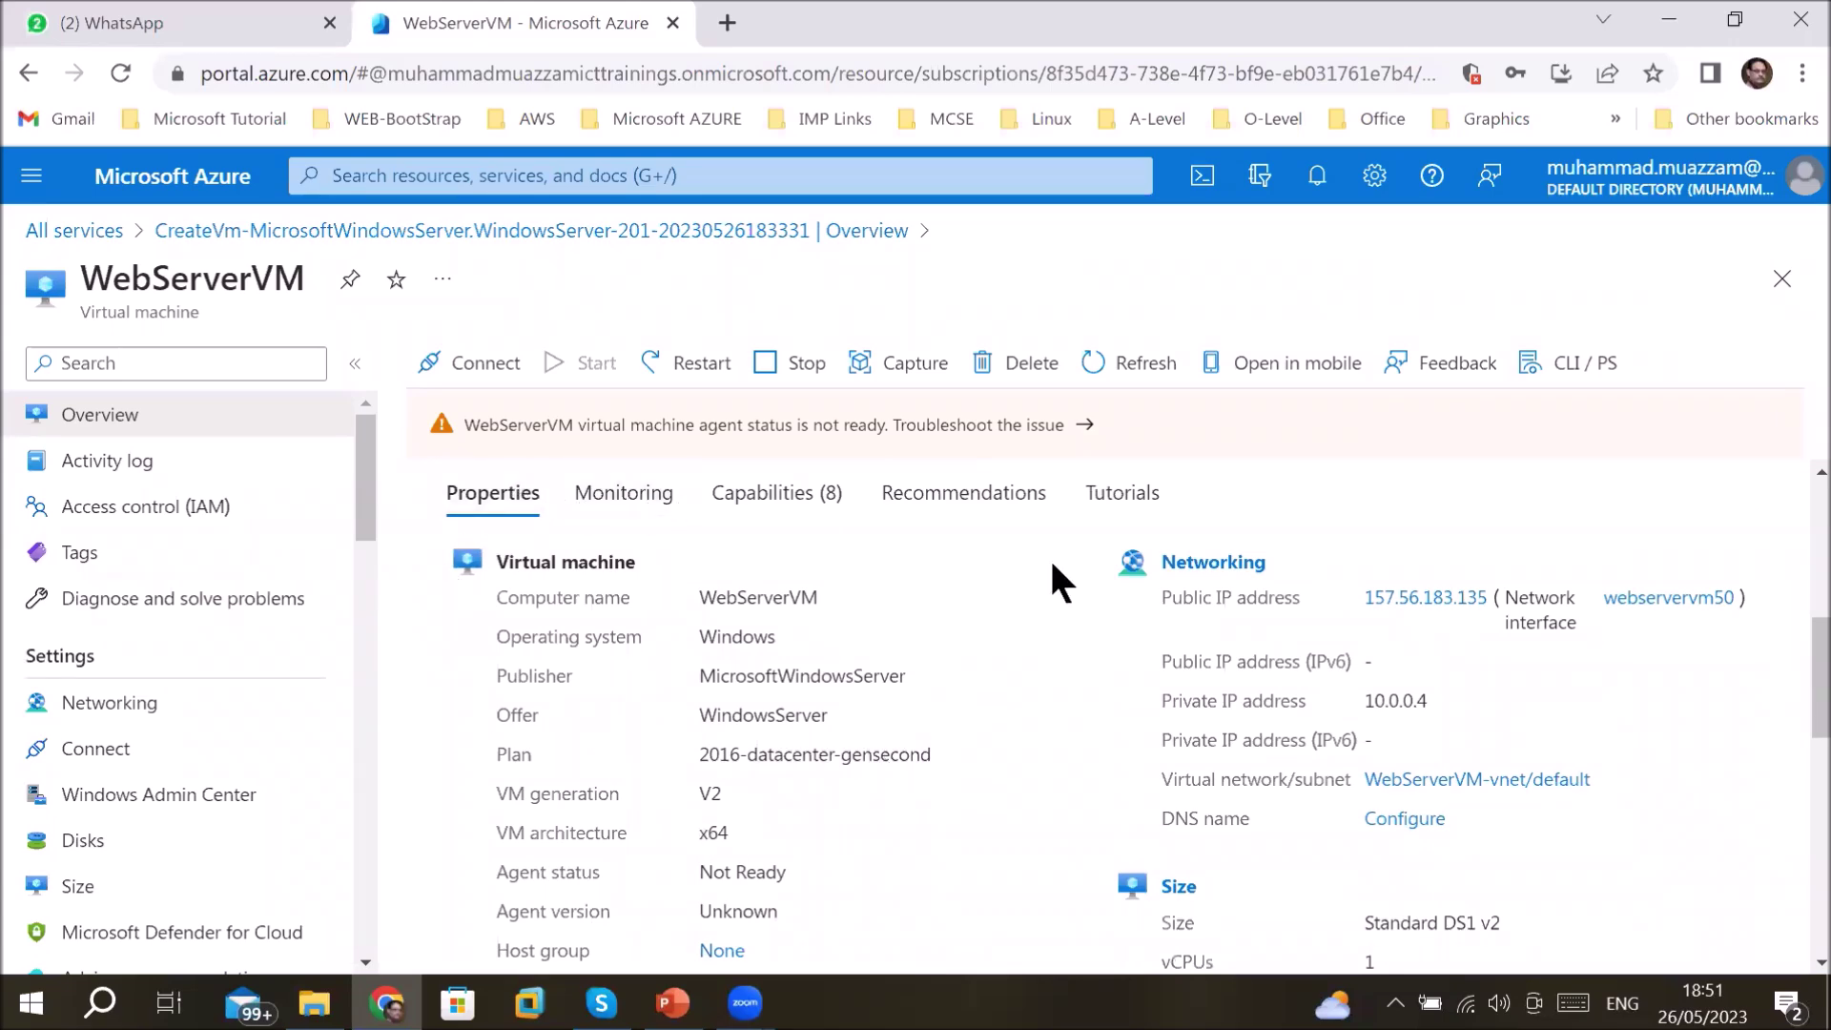
pyautogui.scroll(-3, 1193, 724)
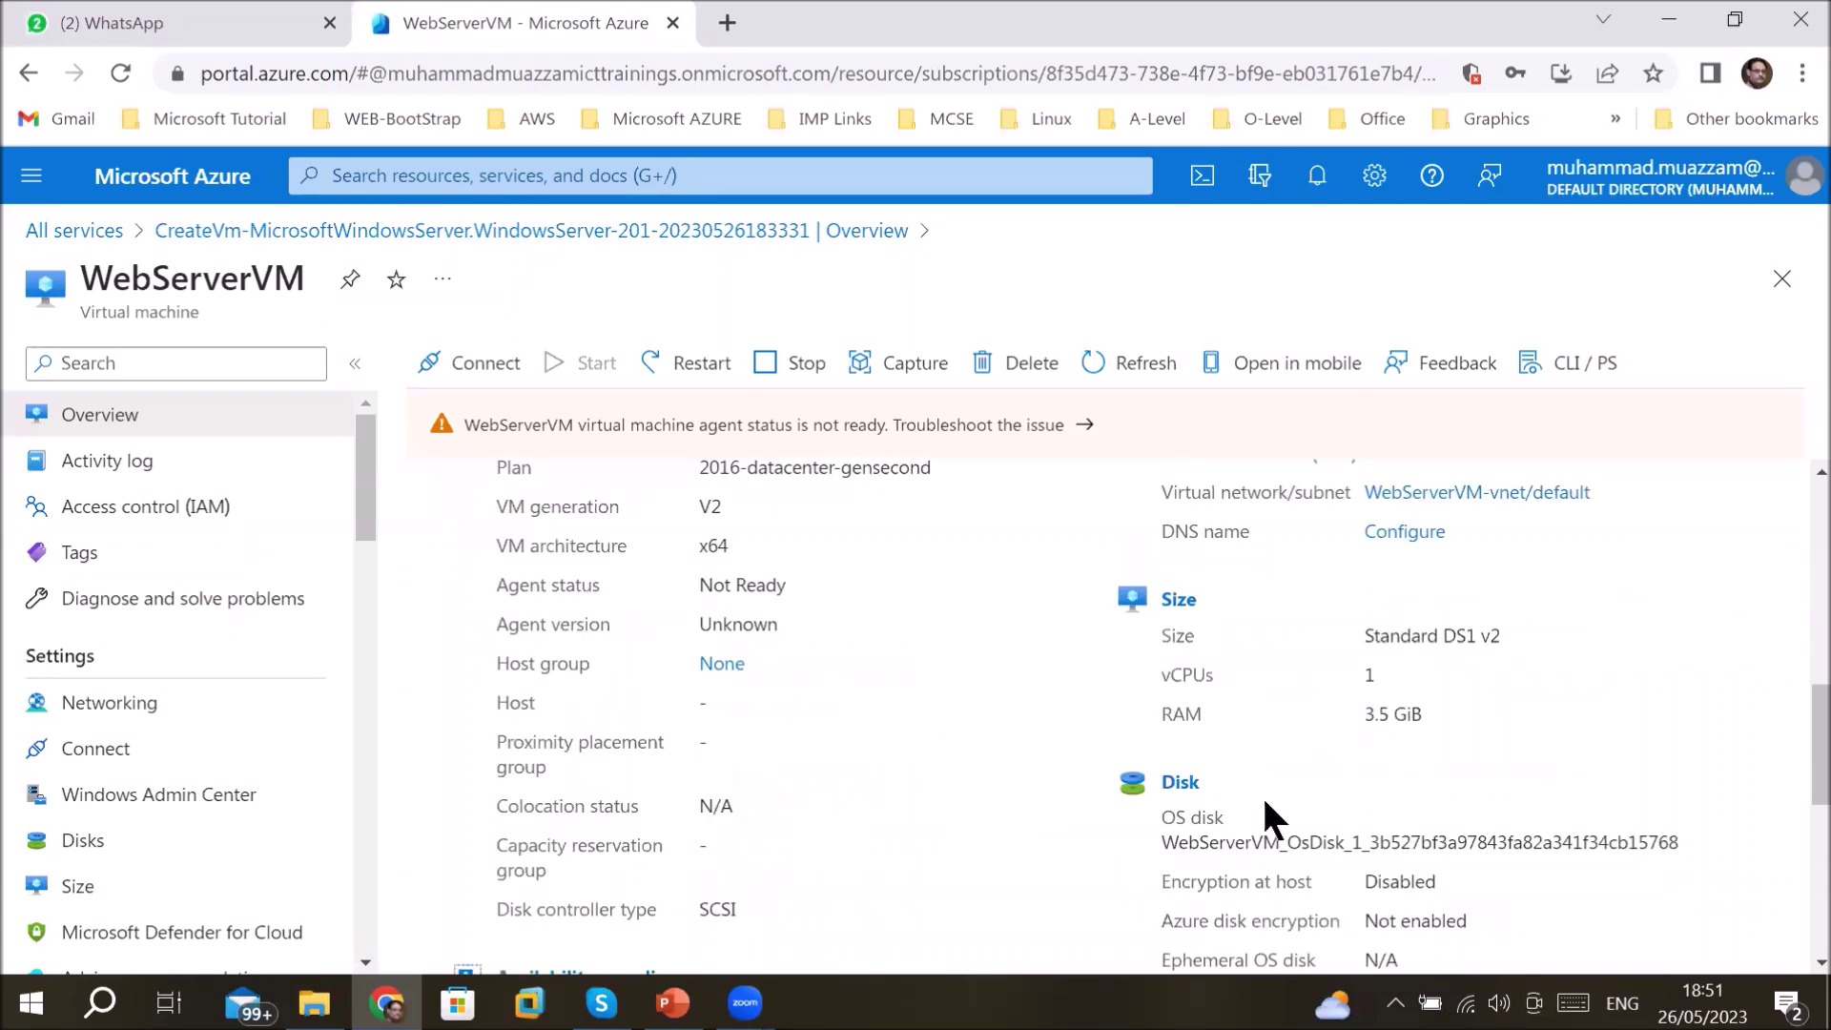
pyautogui.scroll(-3, 1256, 798)
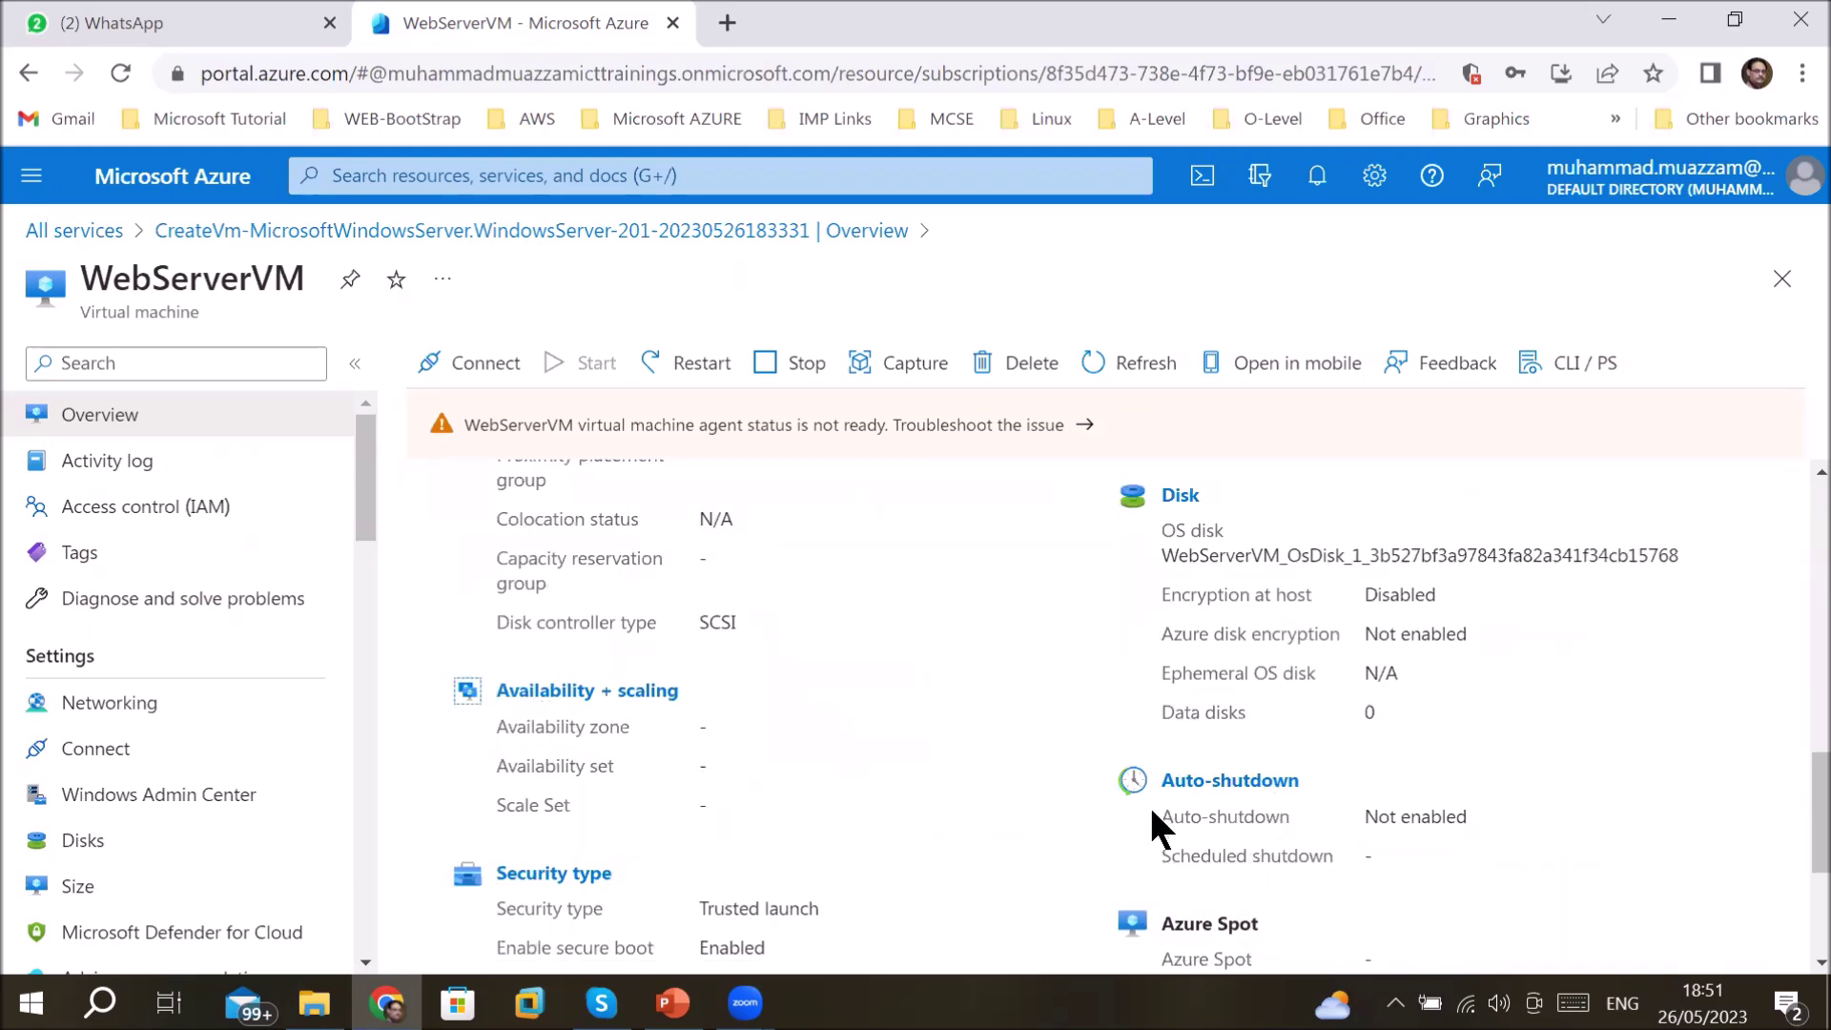
pyautogui.scroll(-2, 1152, 830)
pyautogui.scroll(-2, 593, 852)
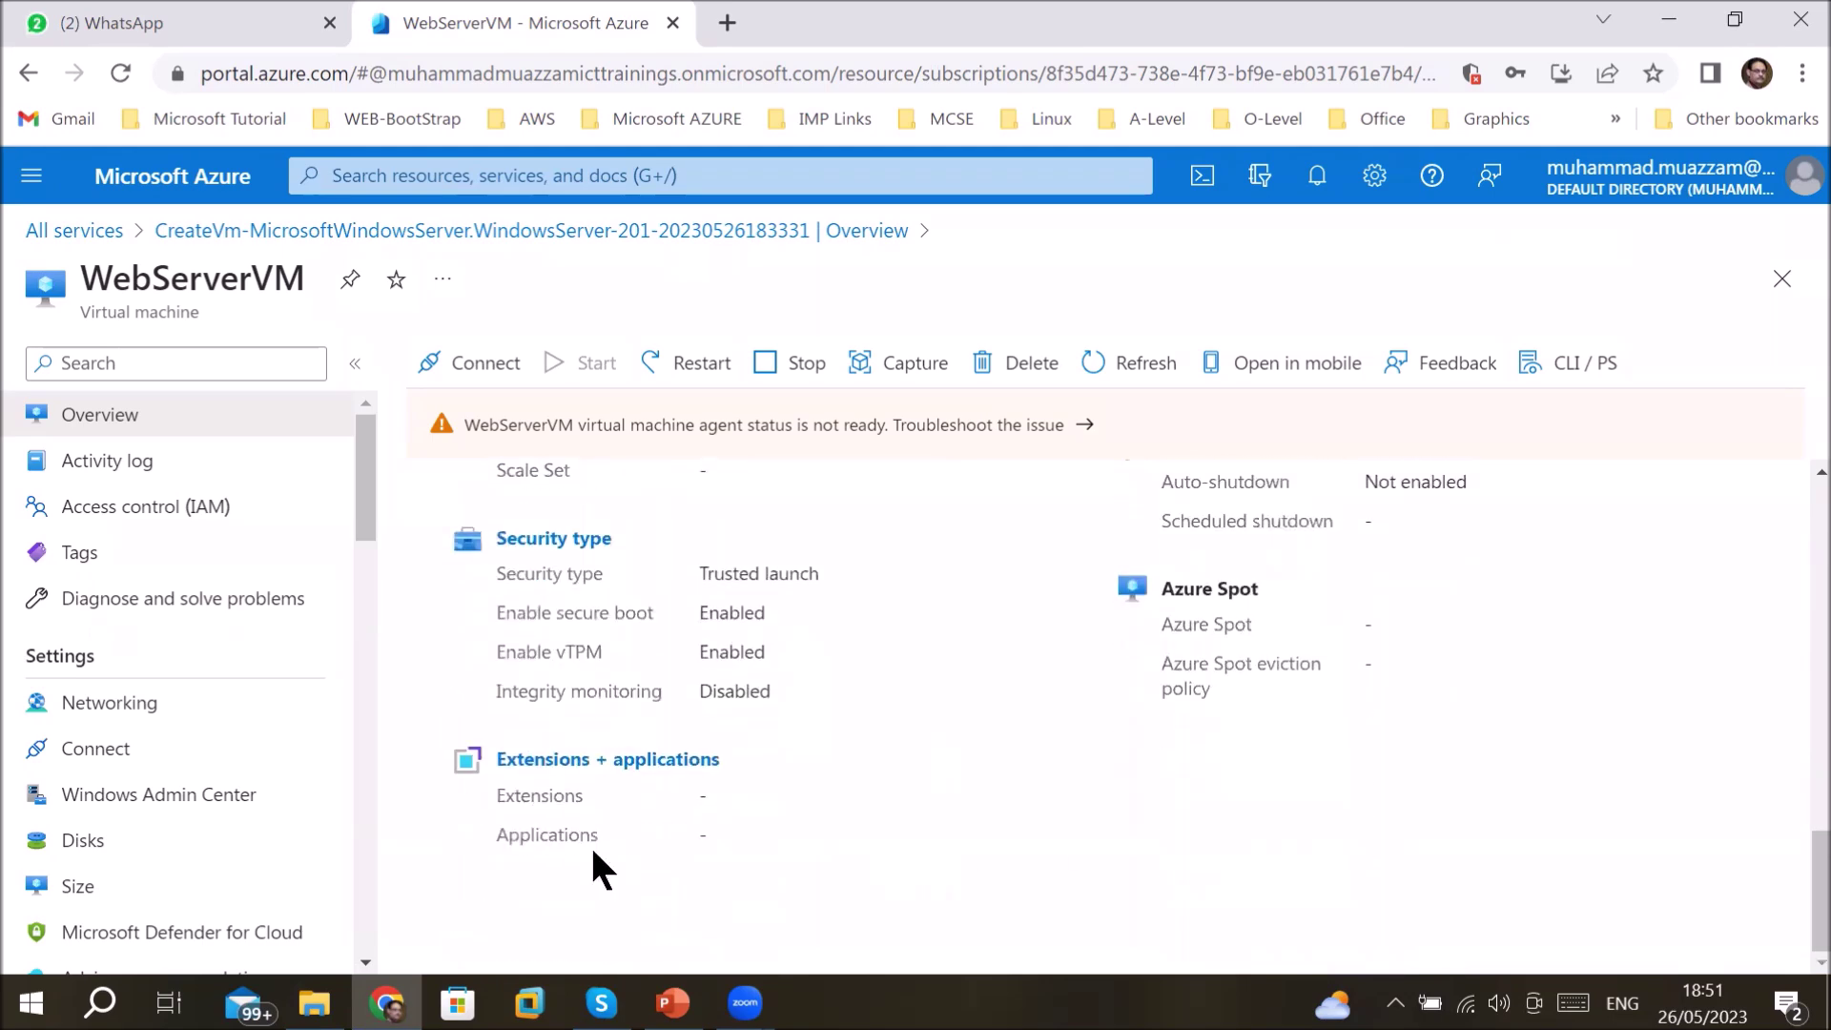
pyautogui.scroll(3, 469, 777)
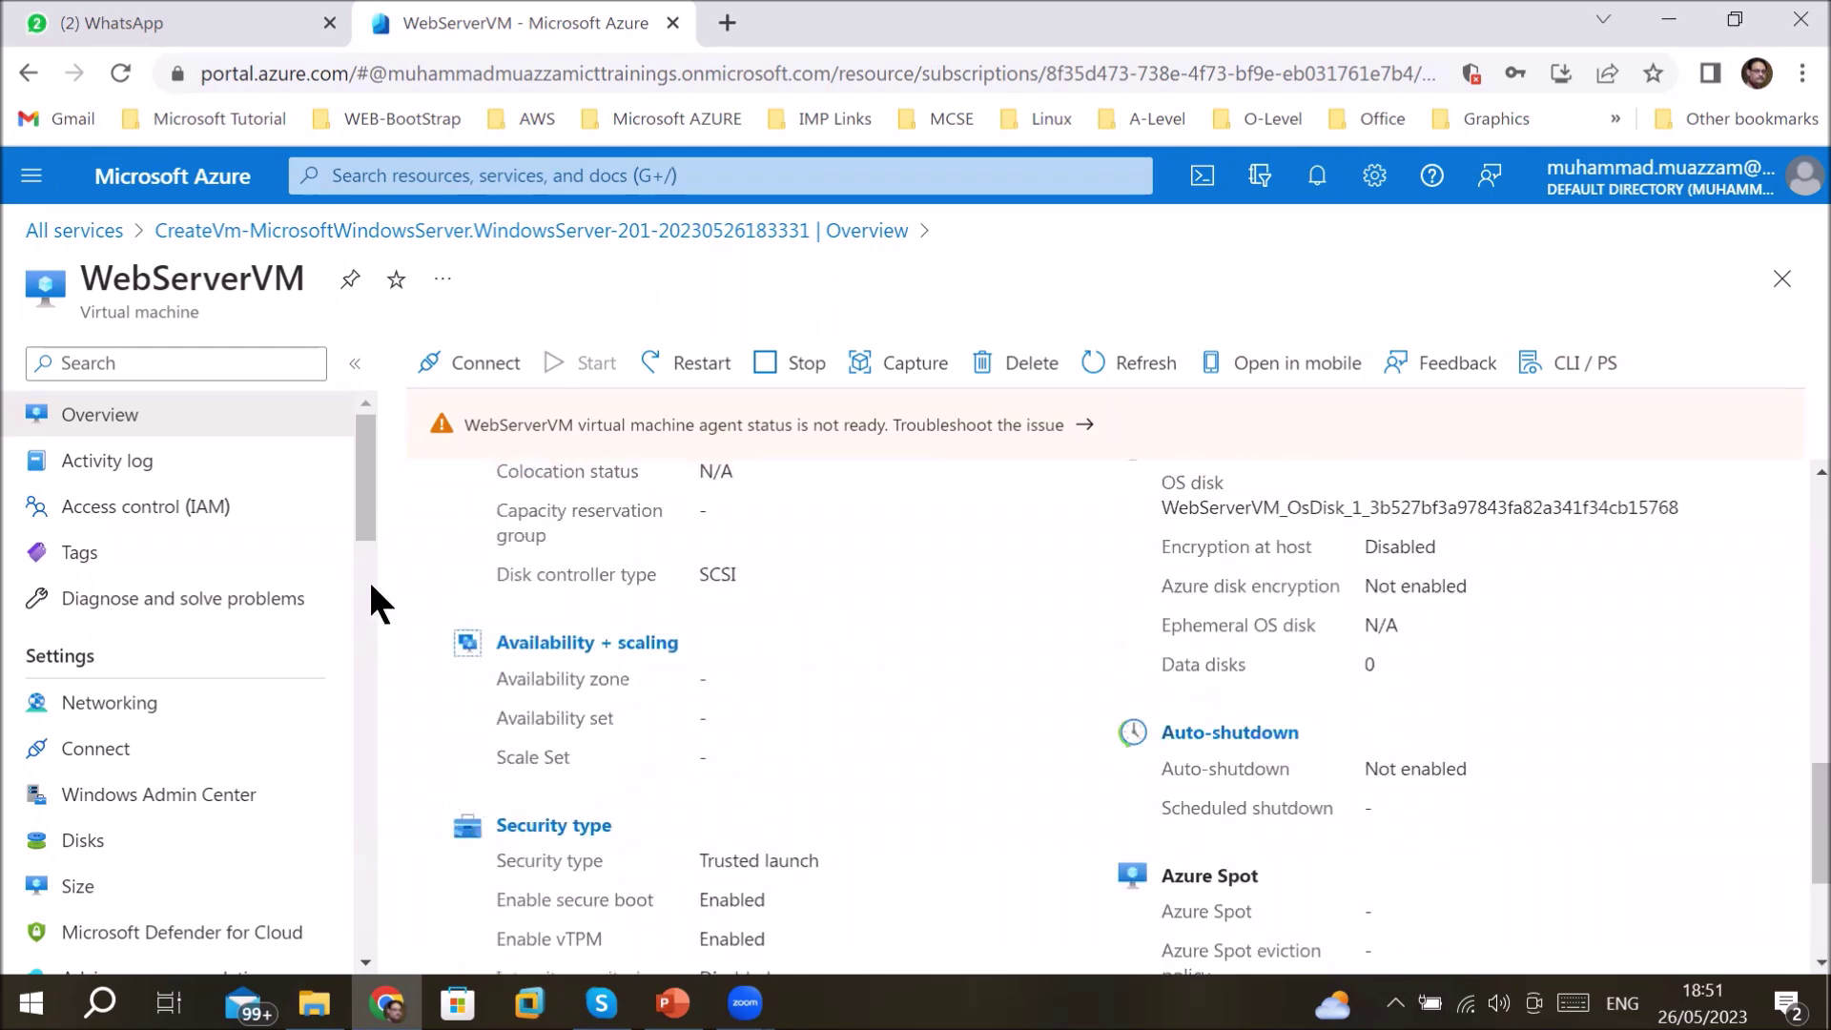
pyautogui.moveTo(360, 507); pyautogui.dragTo(370, 706)
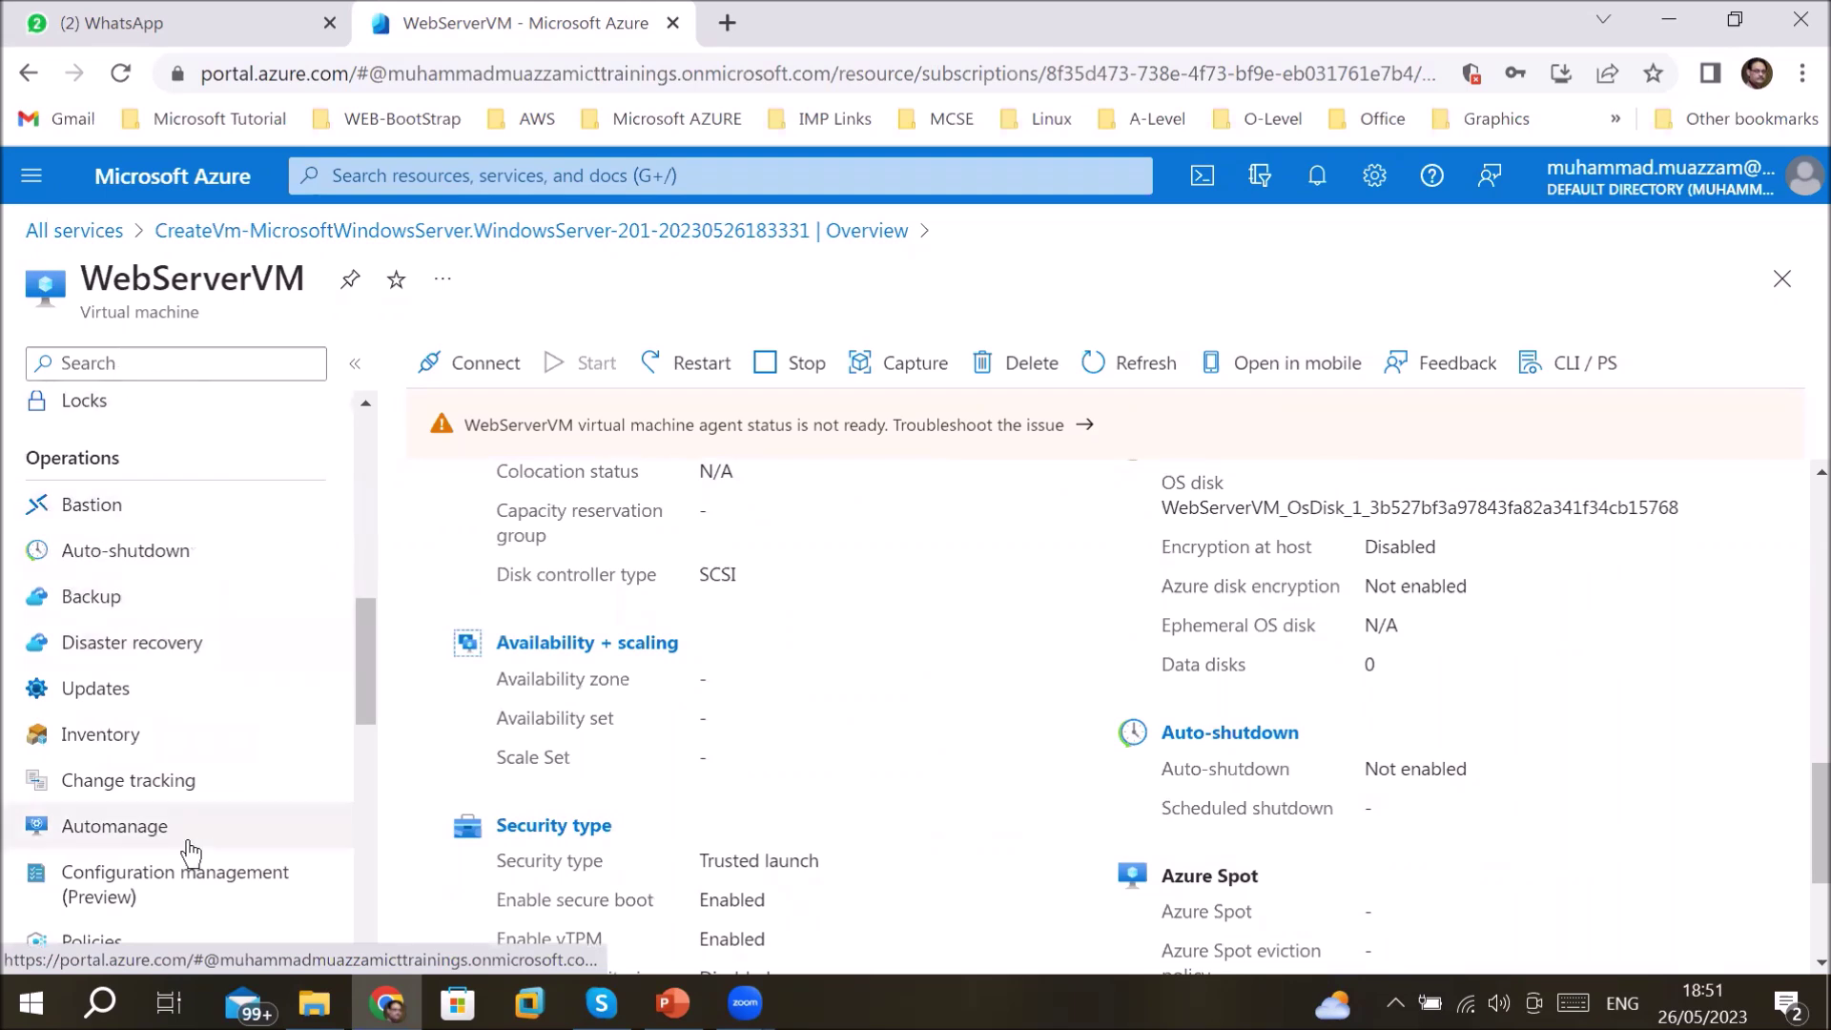
pyautogui.moveTo(366, 704); pyautogui.dragTo(376, 483)
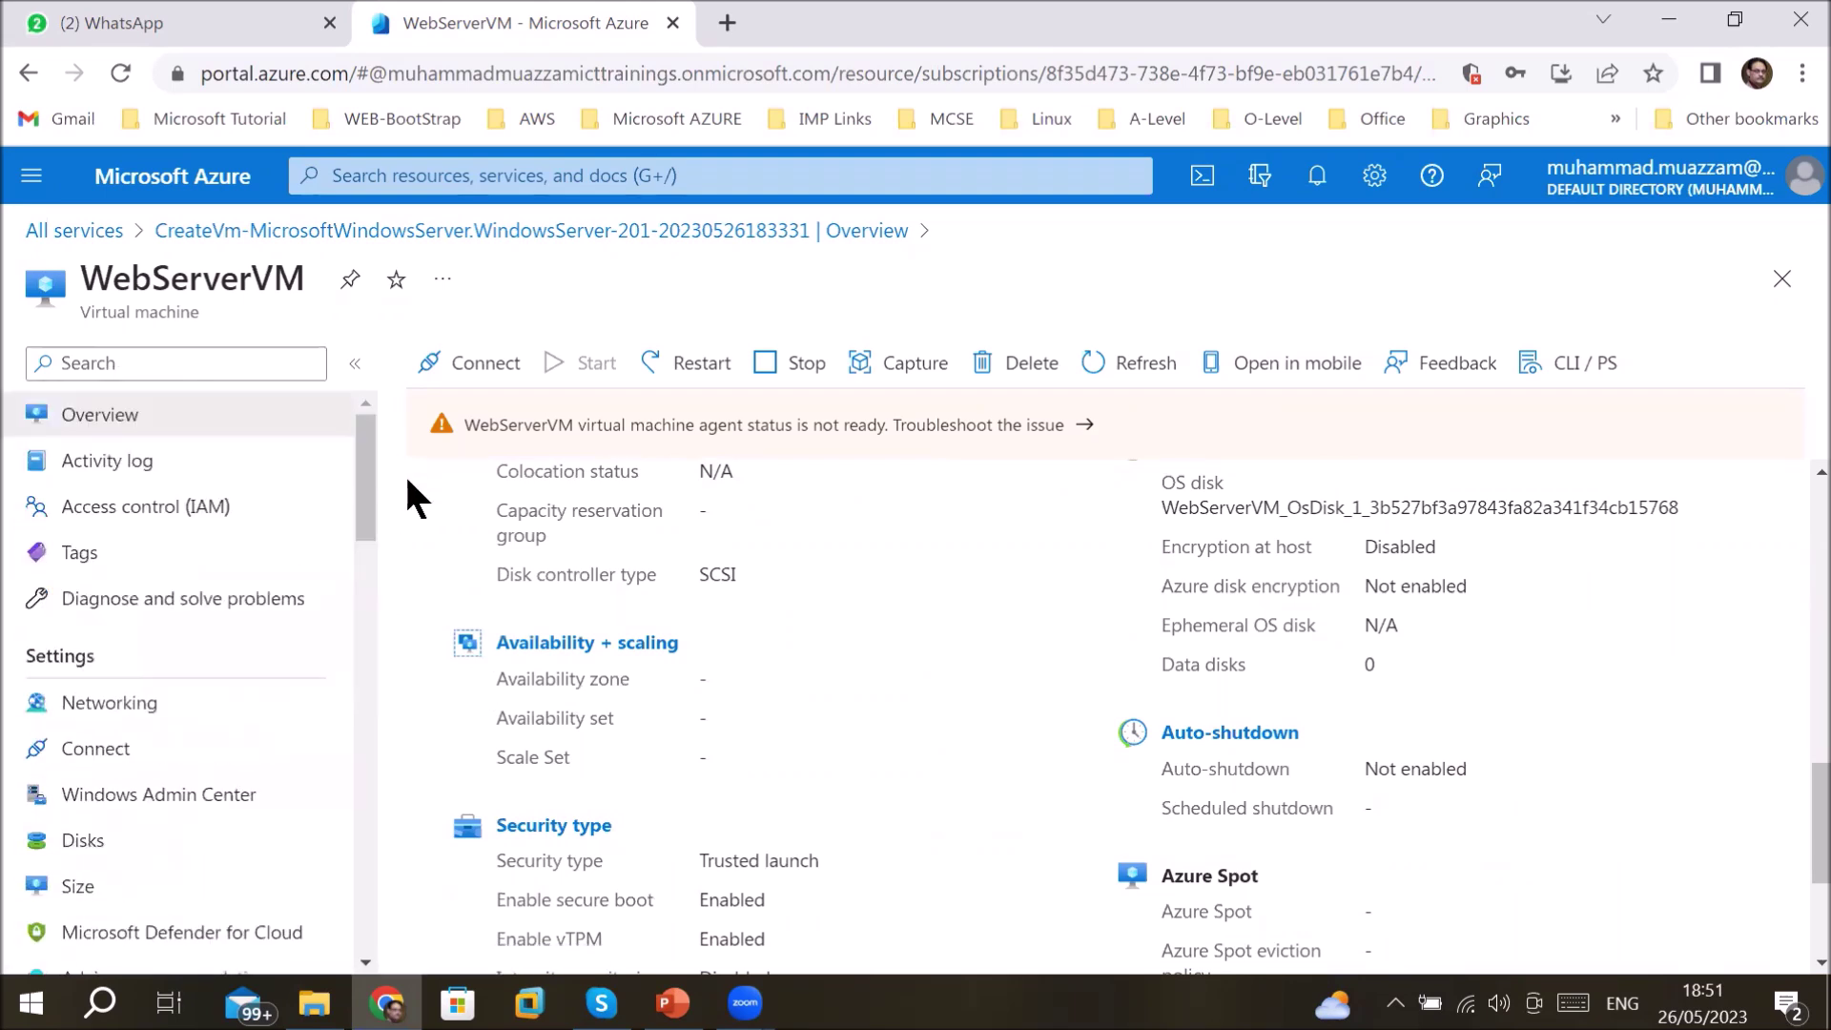
# - Download WebServerVM.rdp for RDP to public IP 157.56.183.135 on port 3389
pyautogui.click(492, 368)
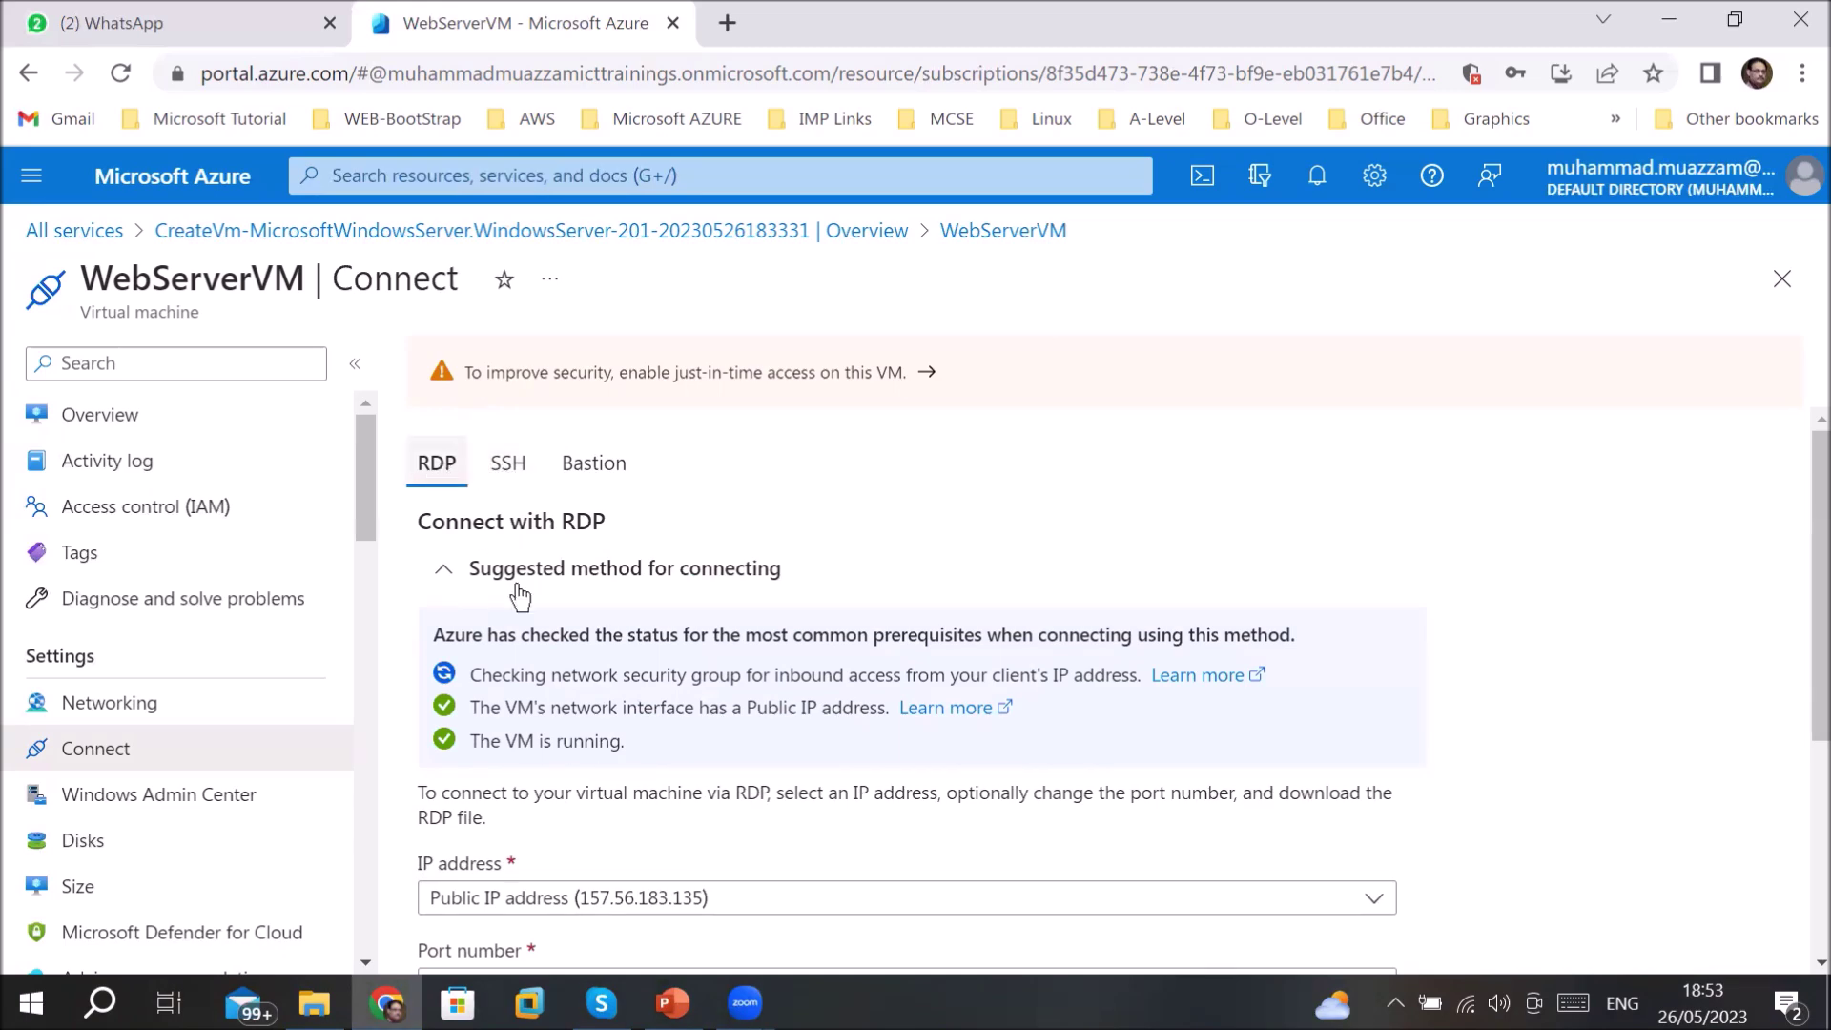
pyautogui.scroll(-4, 616, 748)
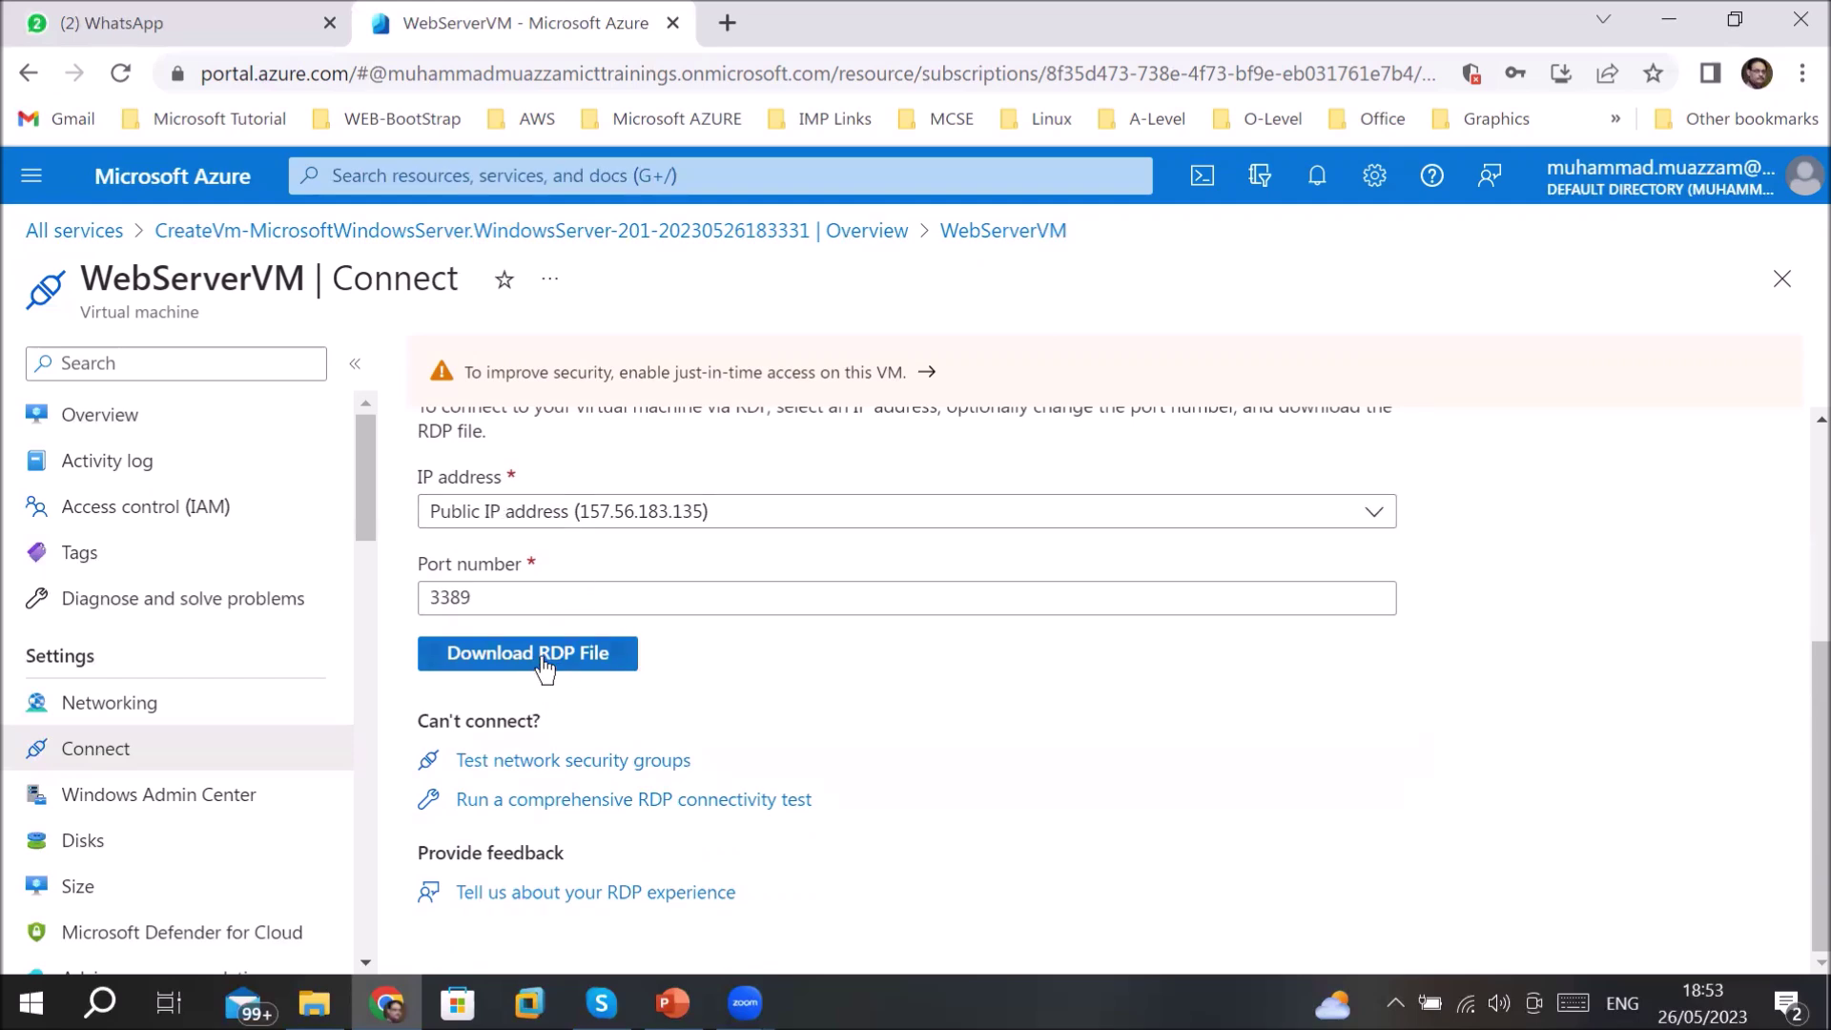
pyautogui.scroll(3, 546, 670)
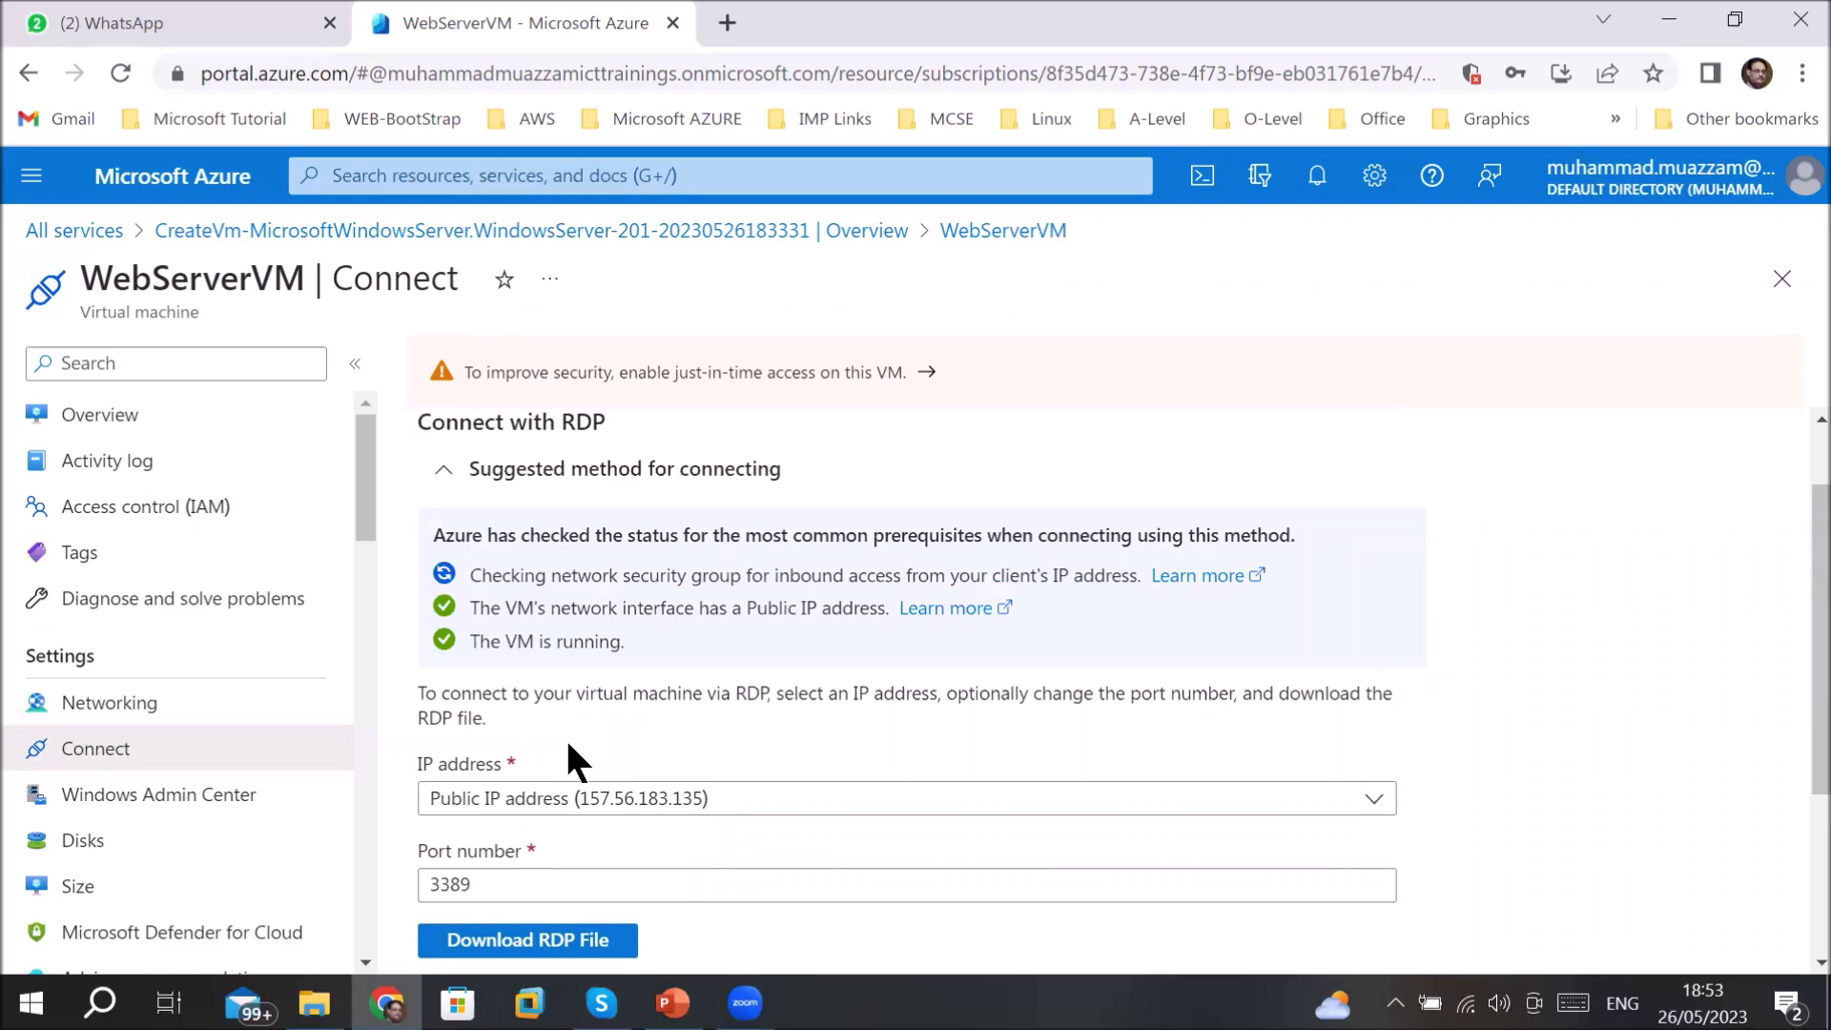
pyautogui.scroll(-3, 568, 745)
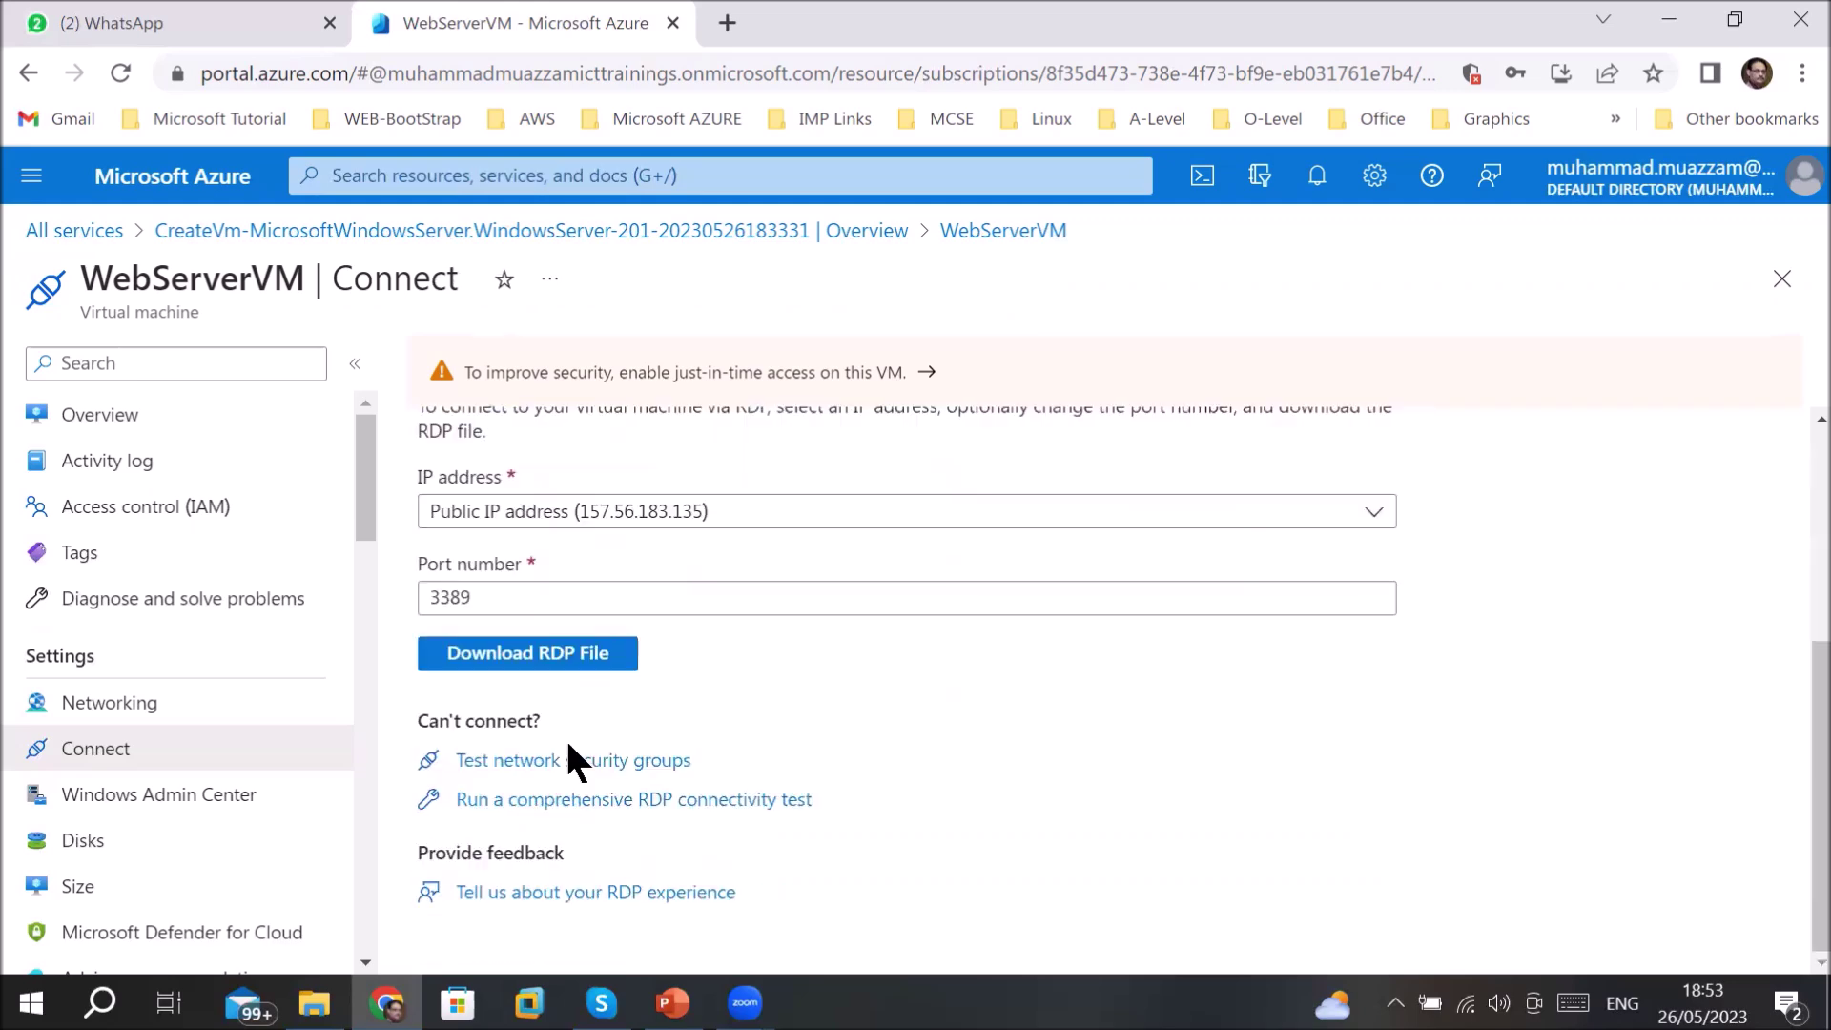
pyautogui.click(503, 658)
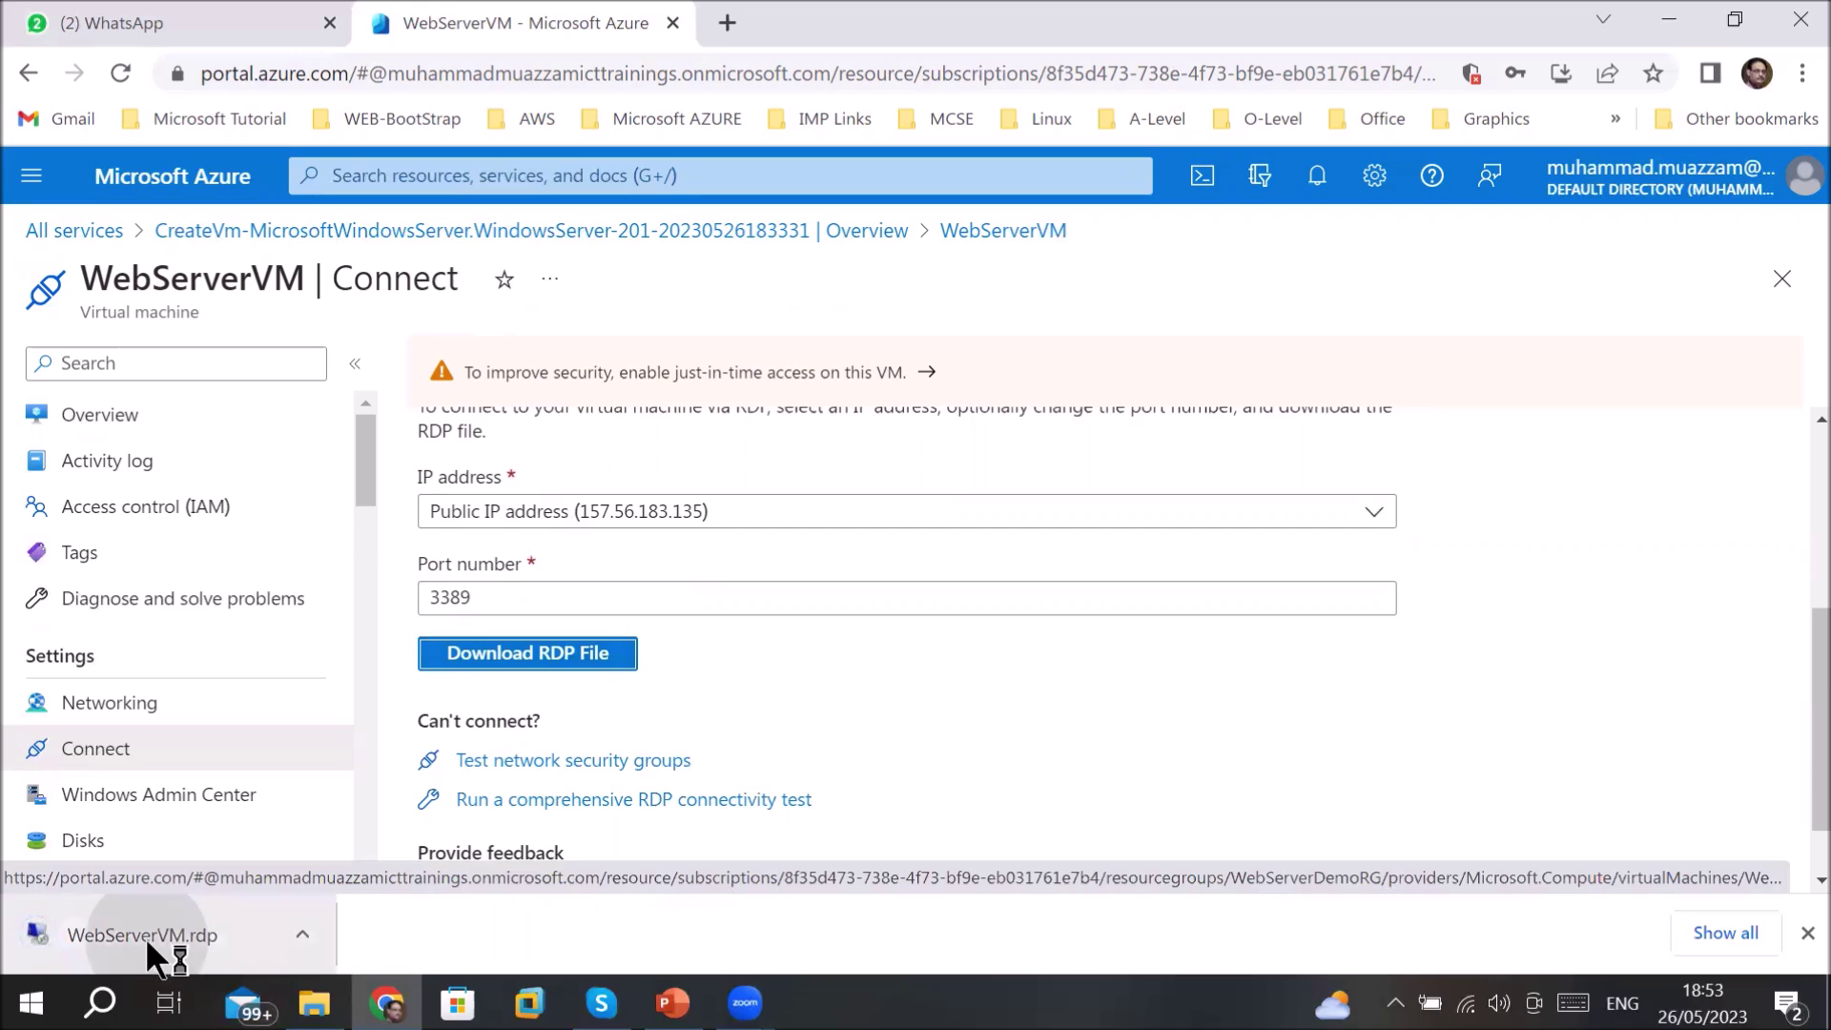
# - Launch WebServerVM.rdp past the unknown publisher warning and choose to use a different account
pyautogui.click(145, 938)
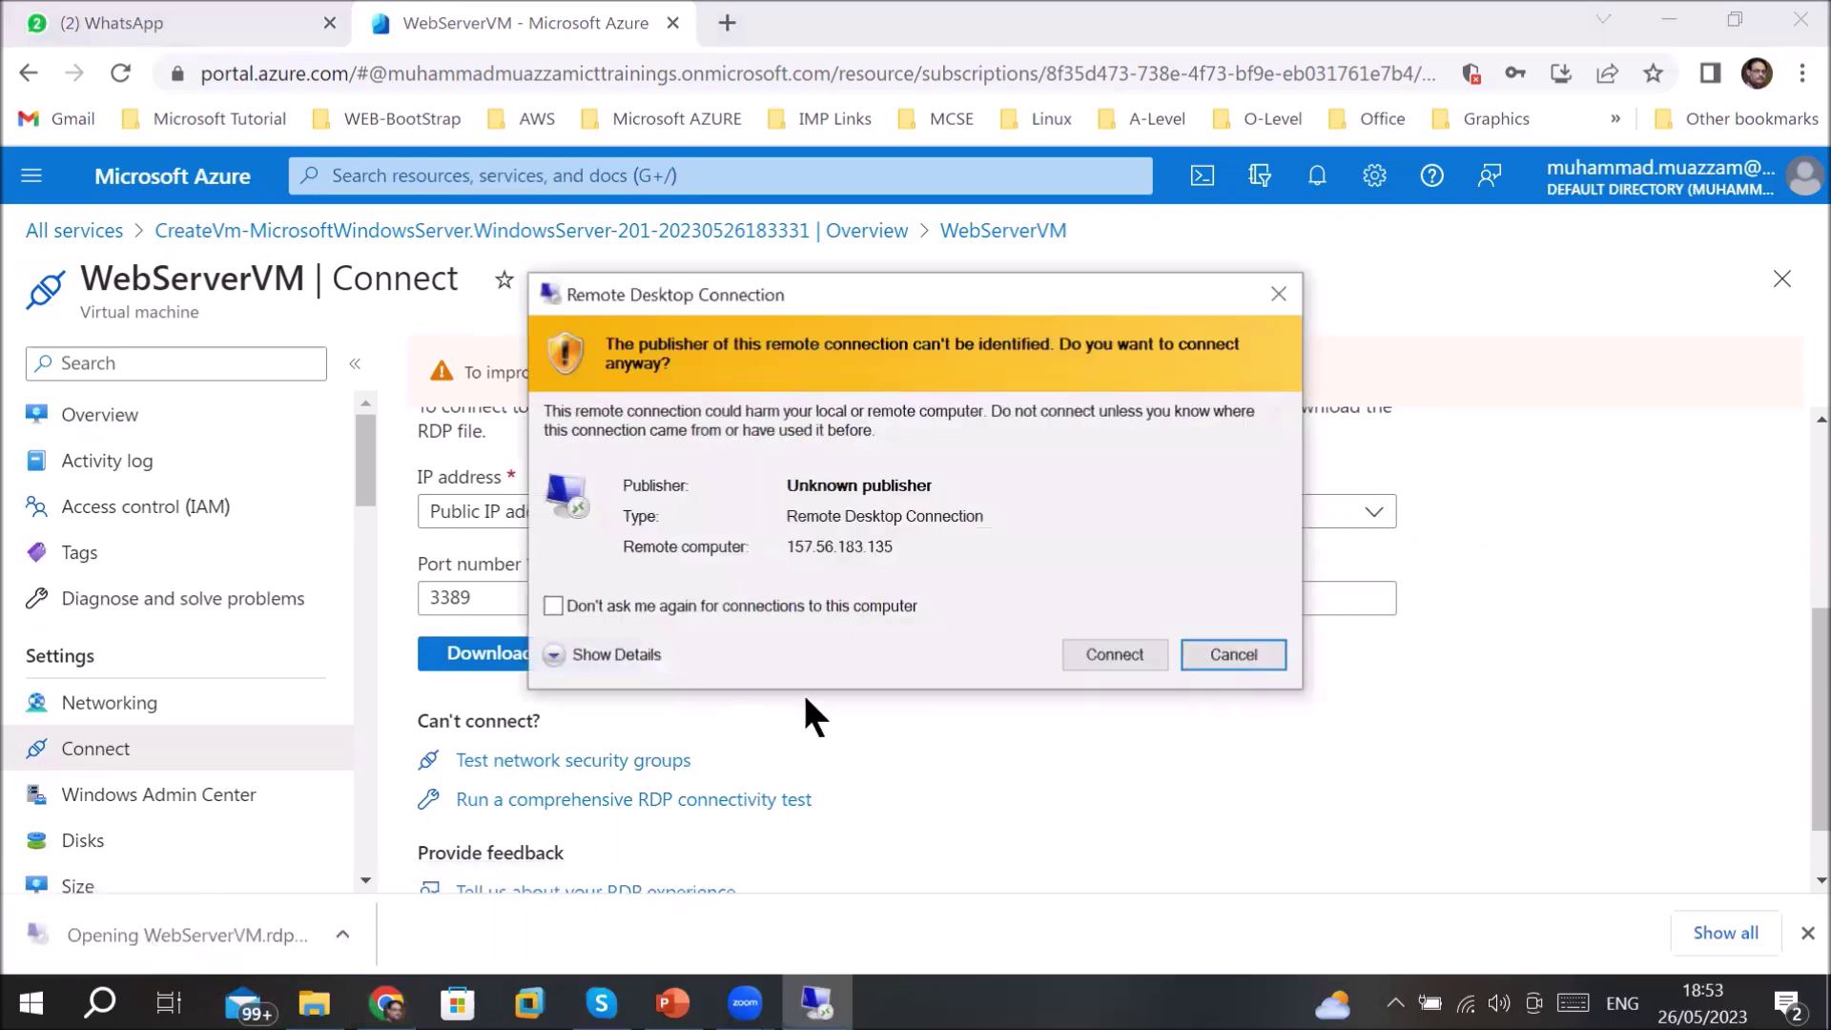
pyautogui.click(1123, 652)
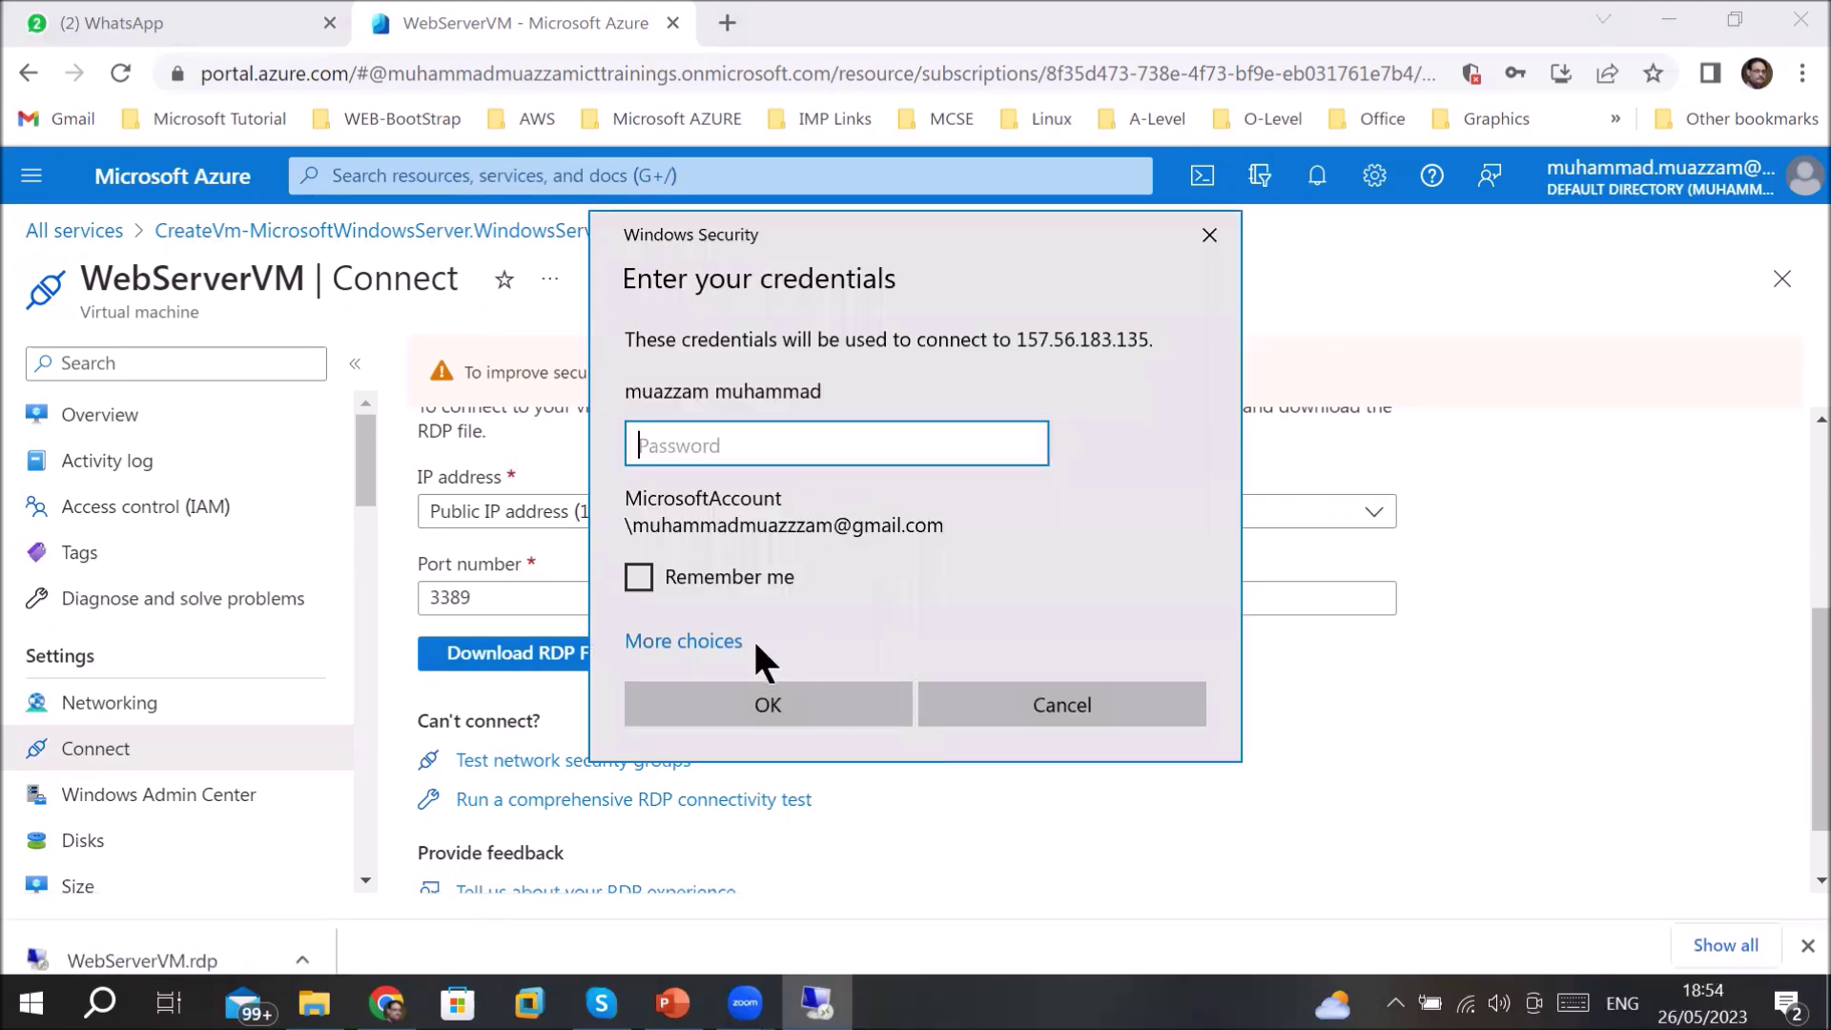
pyautogui.click(723, 648)
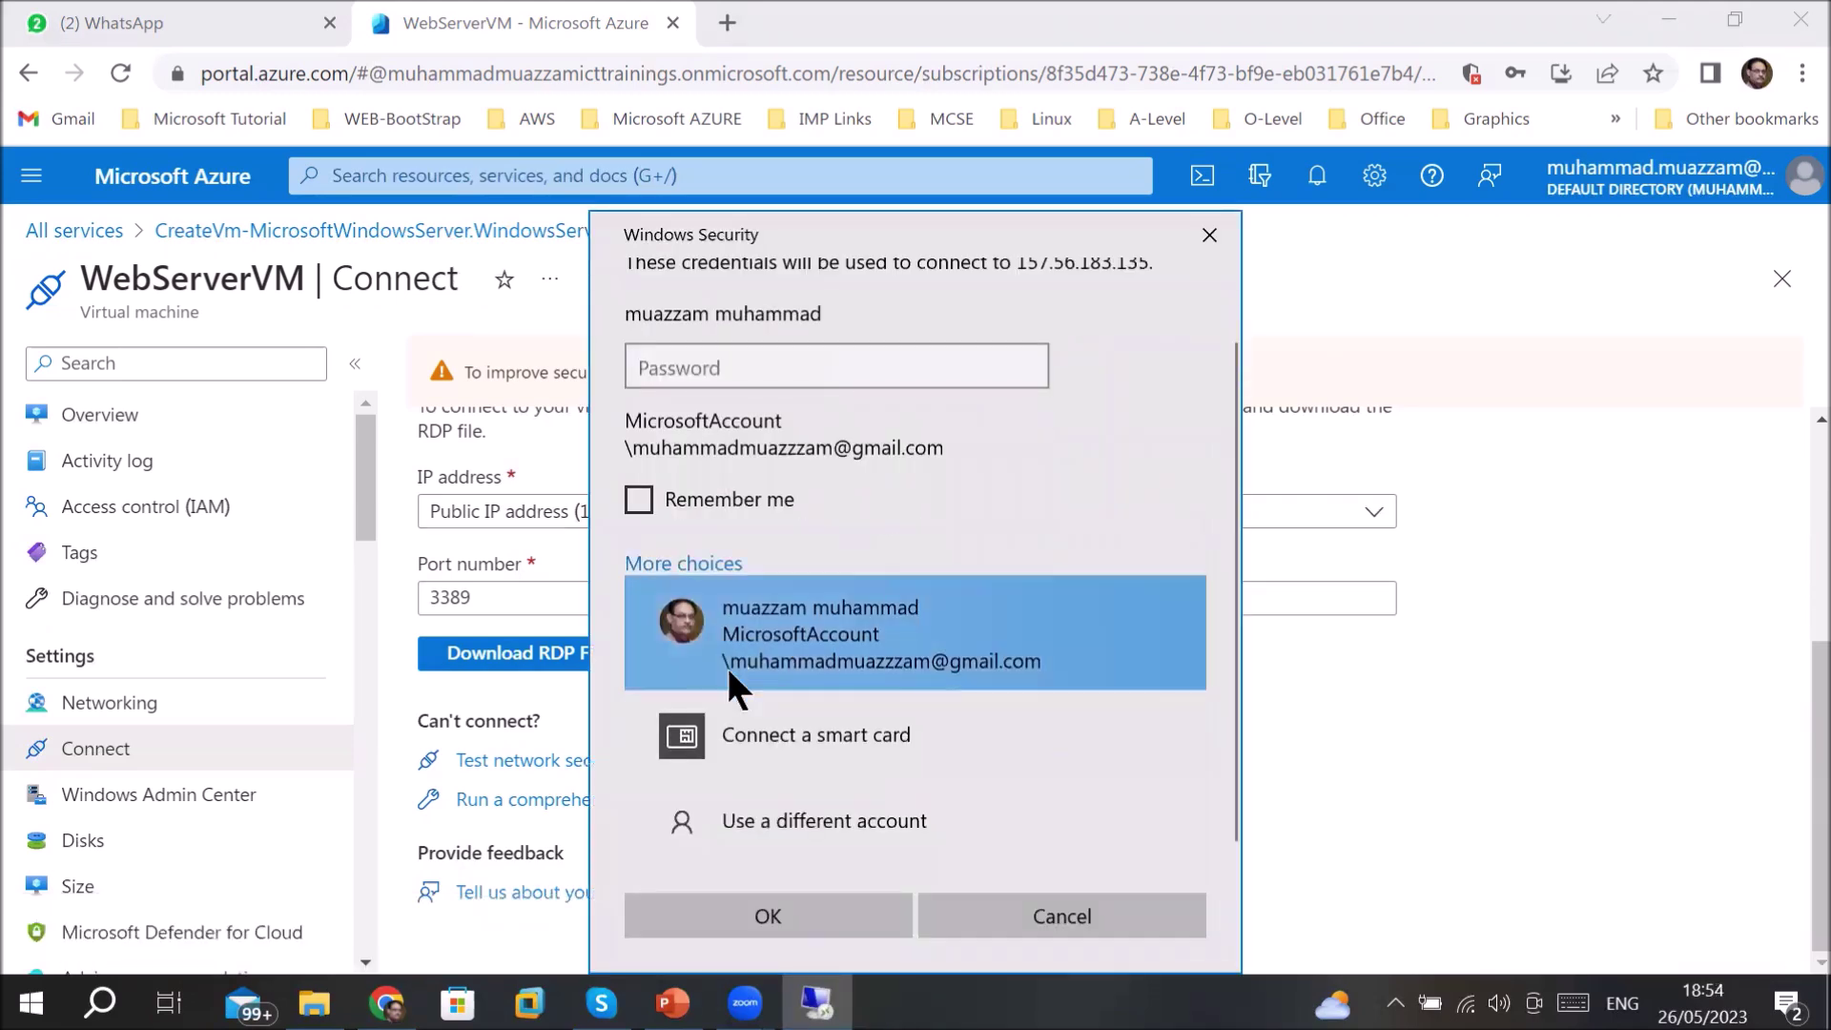
pyautogui.click(778, 827)
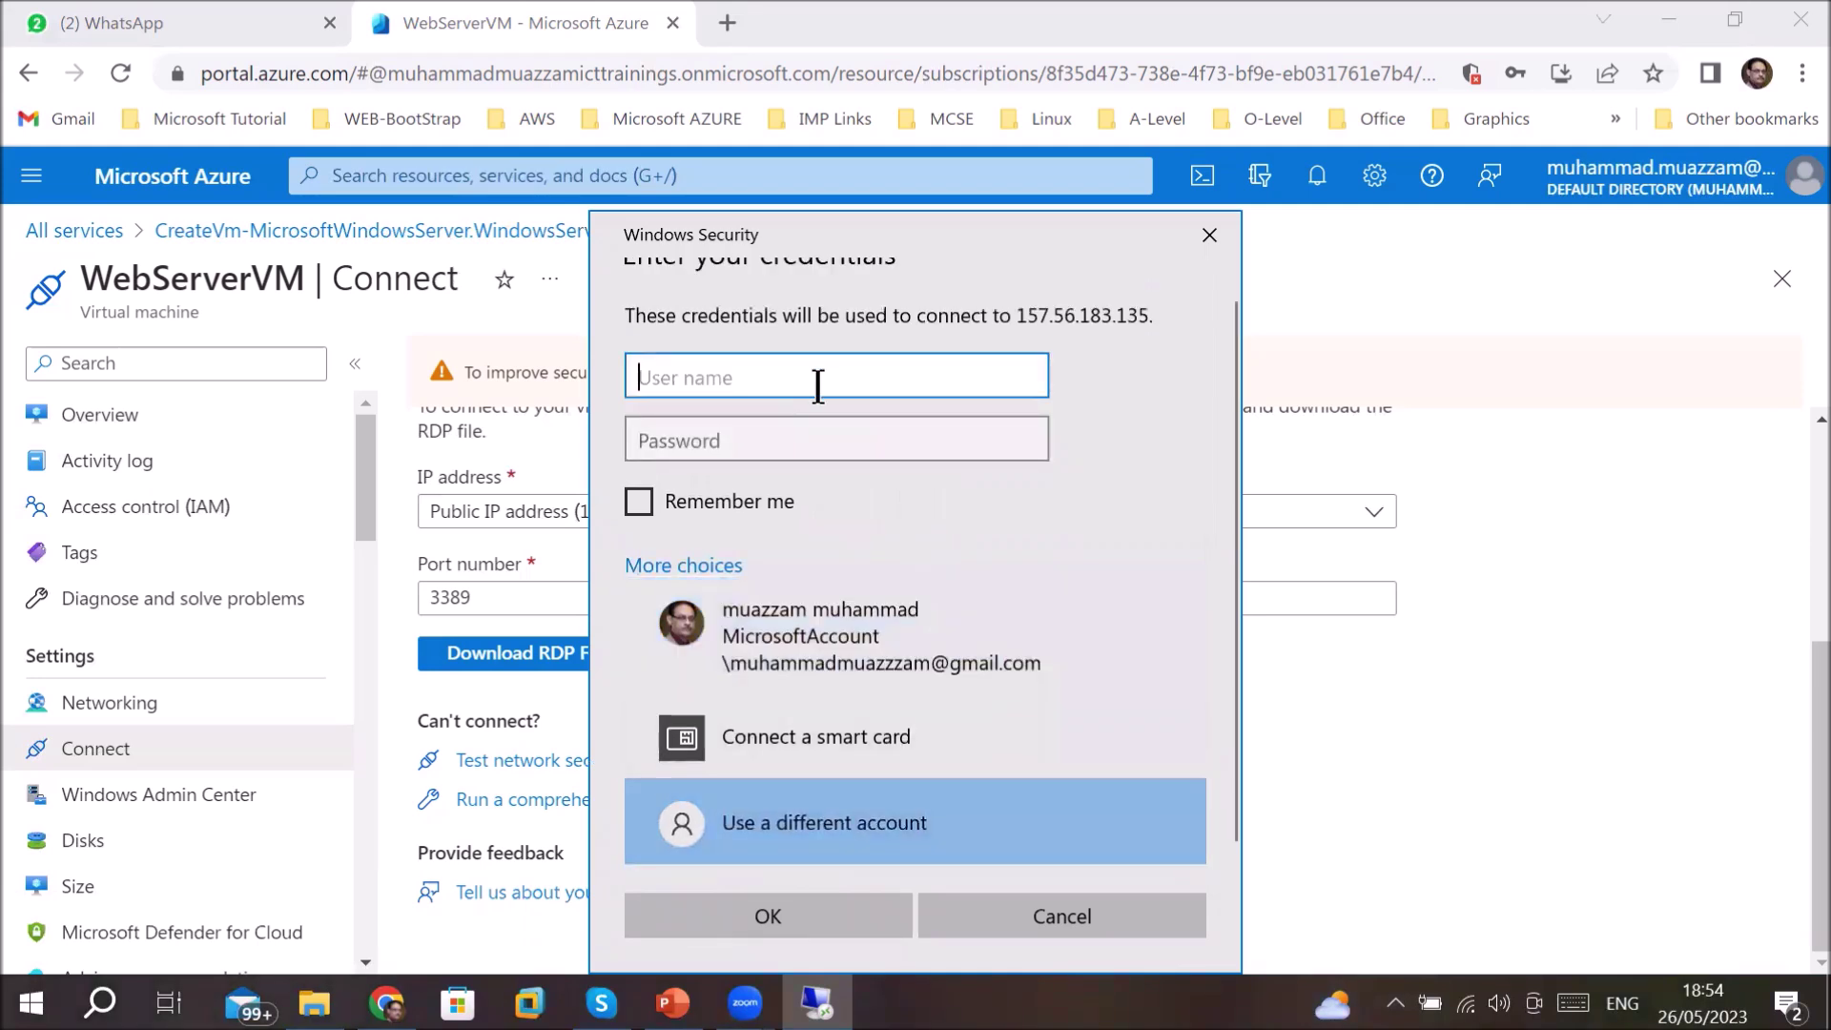
# - Sign in with the VM admin username and password and accept the certificate warning
pyautogui.write('super')
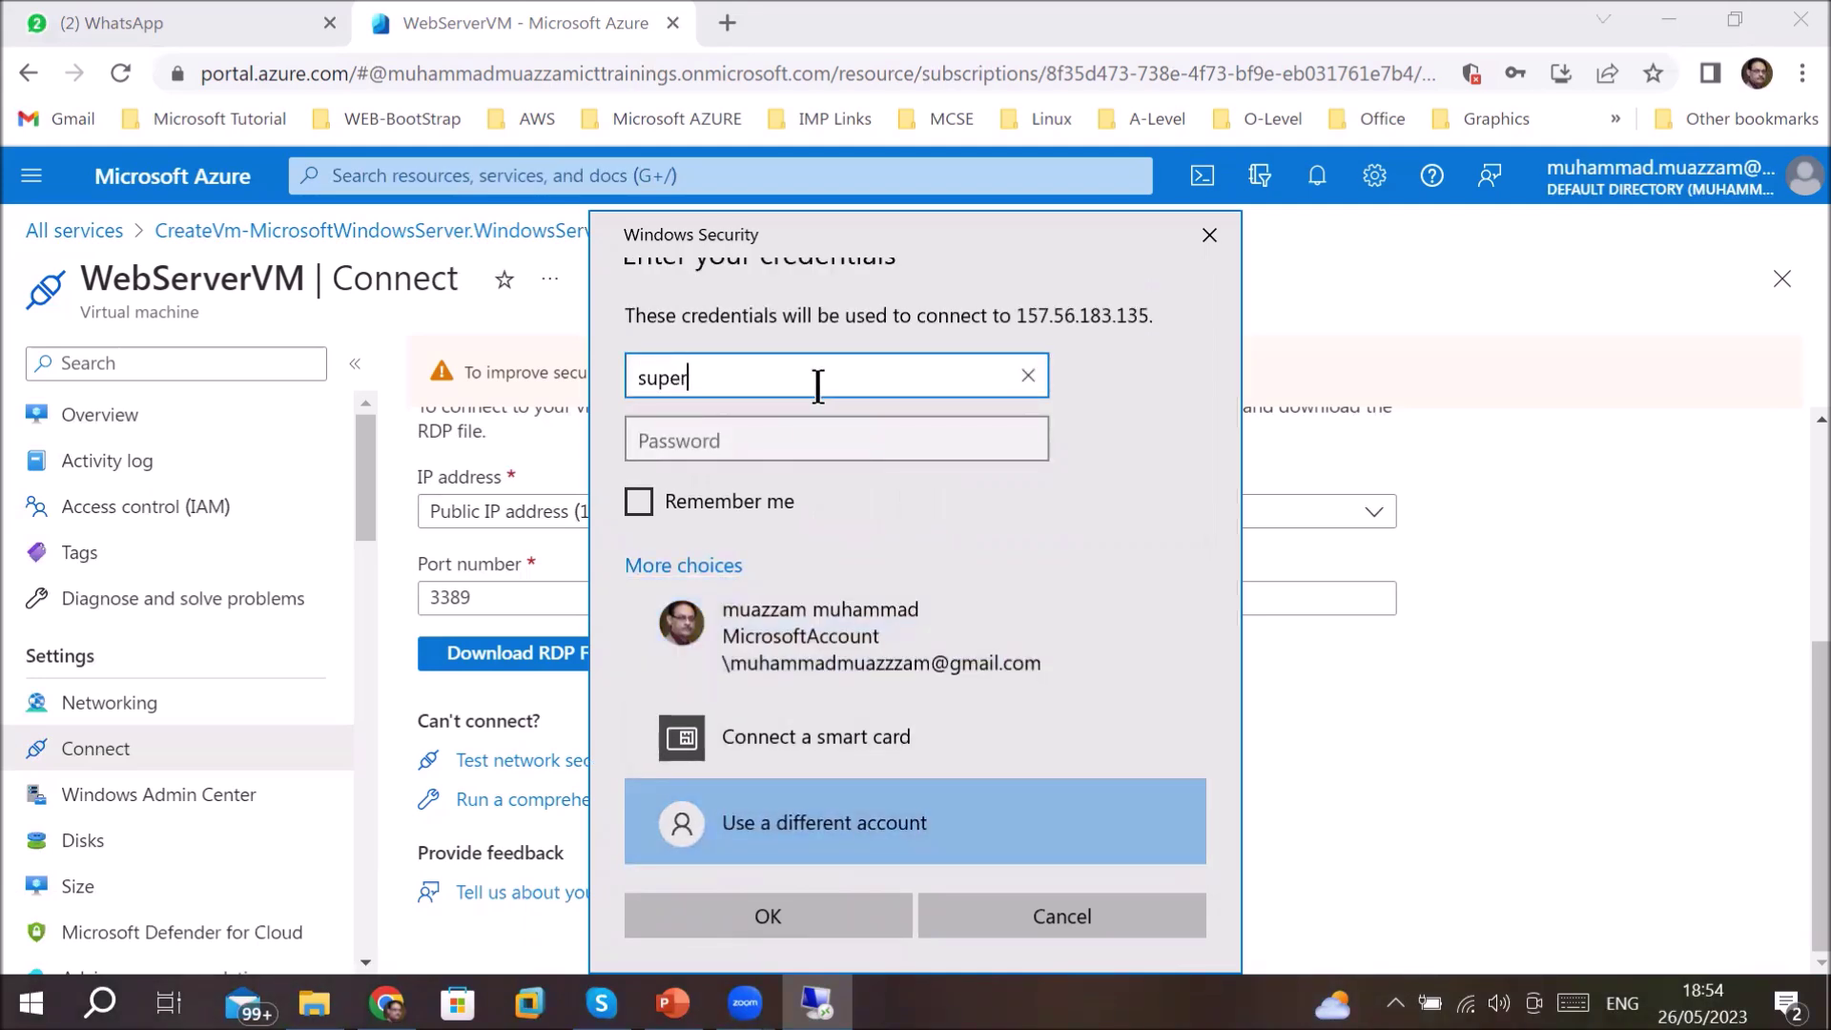
pyautogui.press('Tab')
pyautogui.write('••••••••')
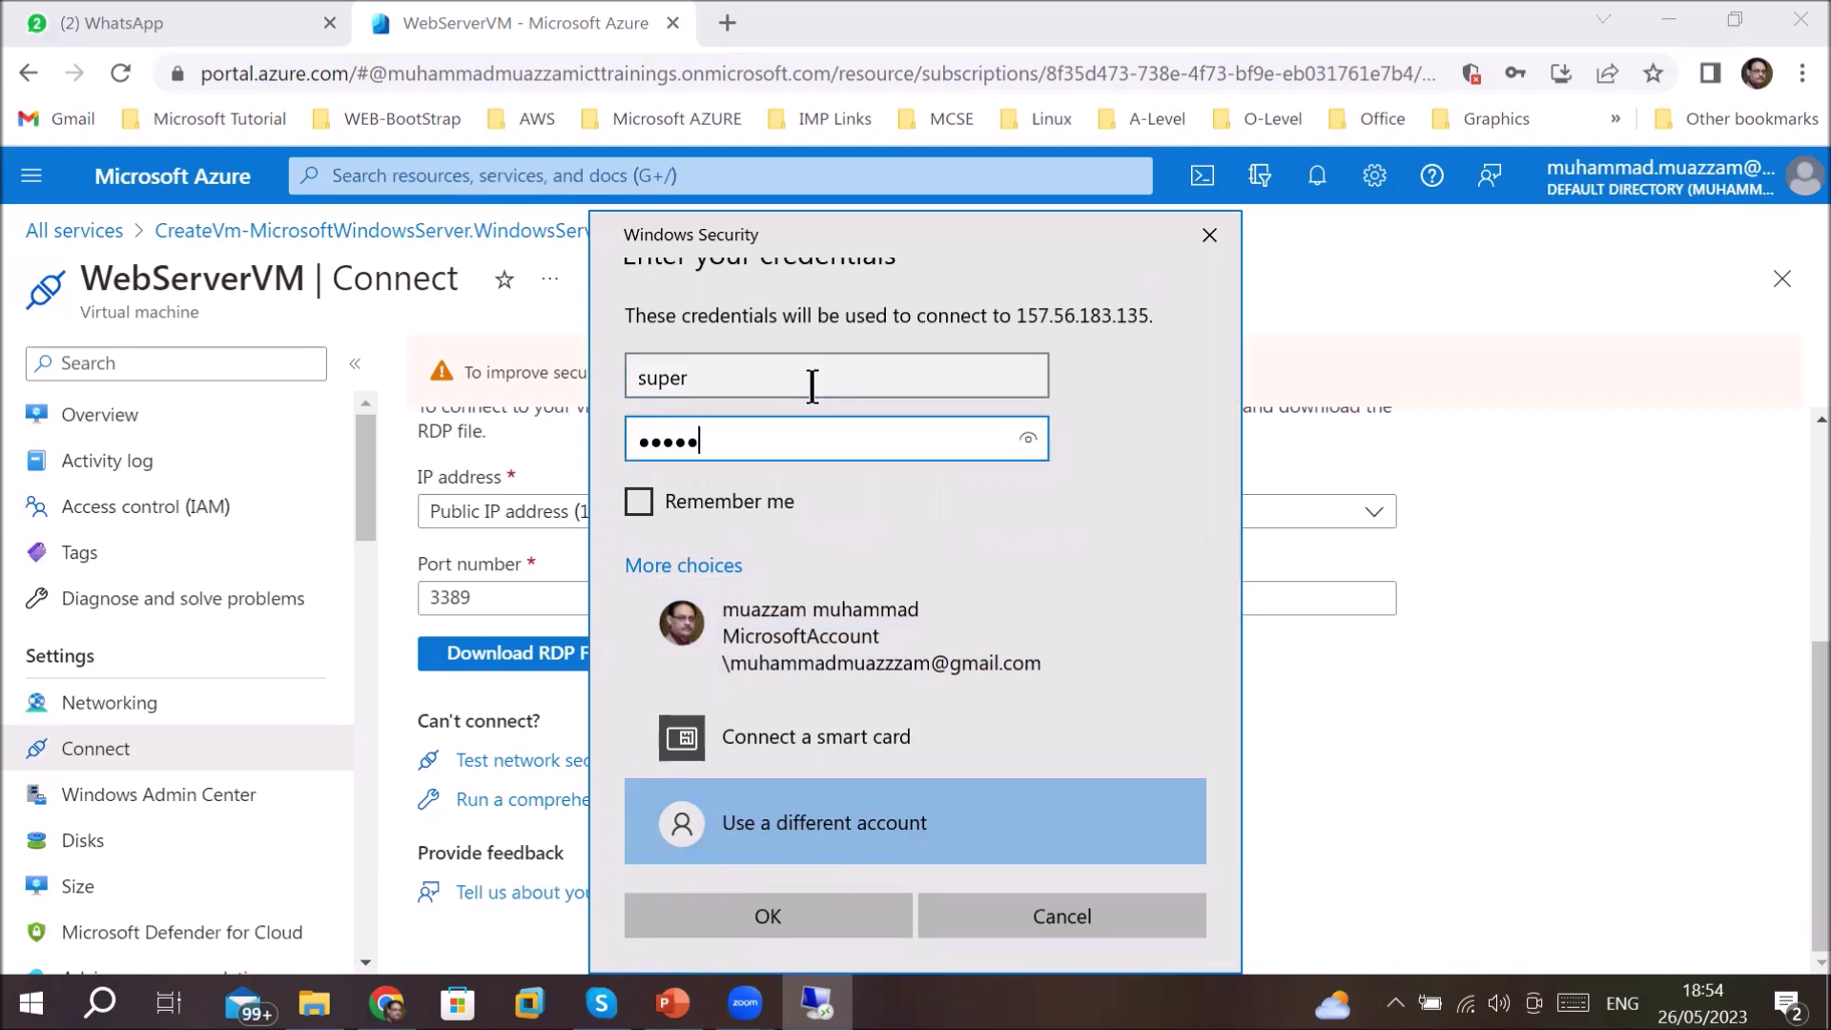
pyautogui.write('•••••')
pyautogui.press('Return')
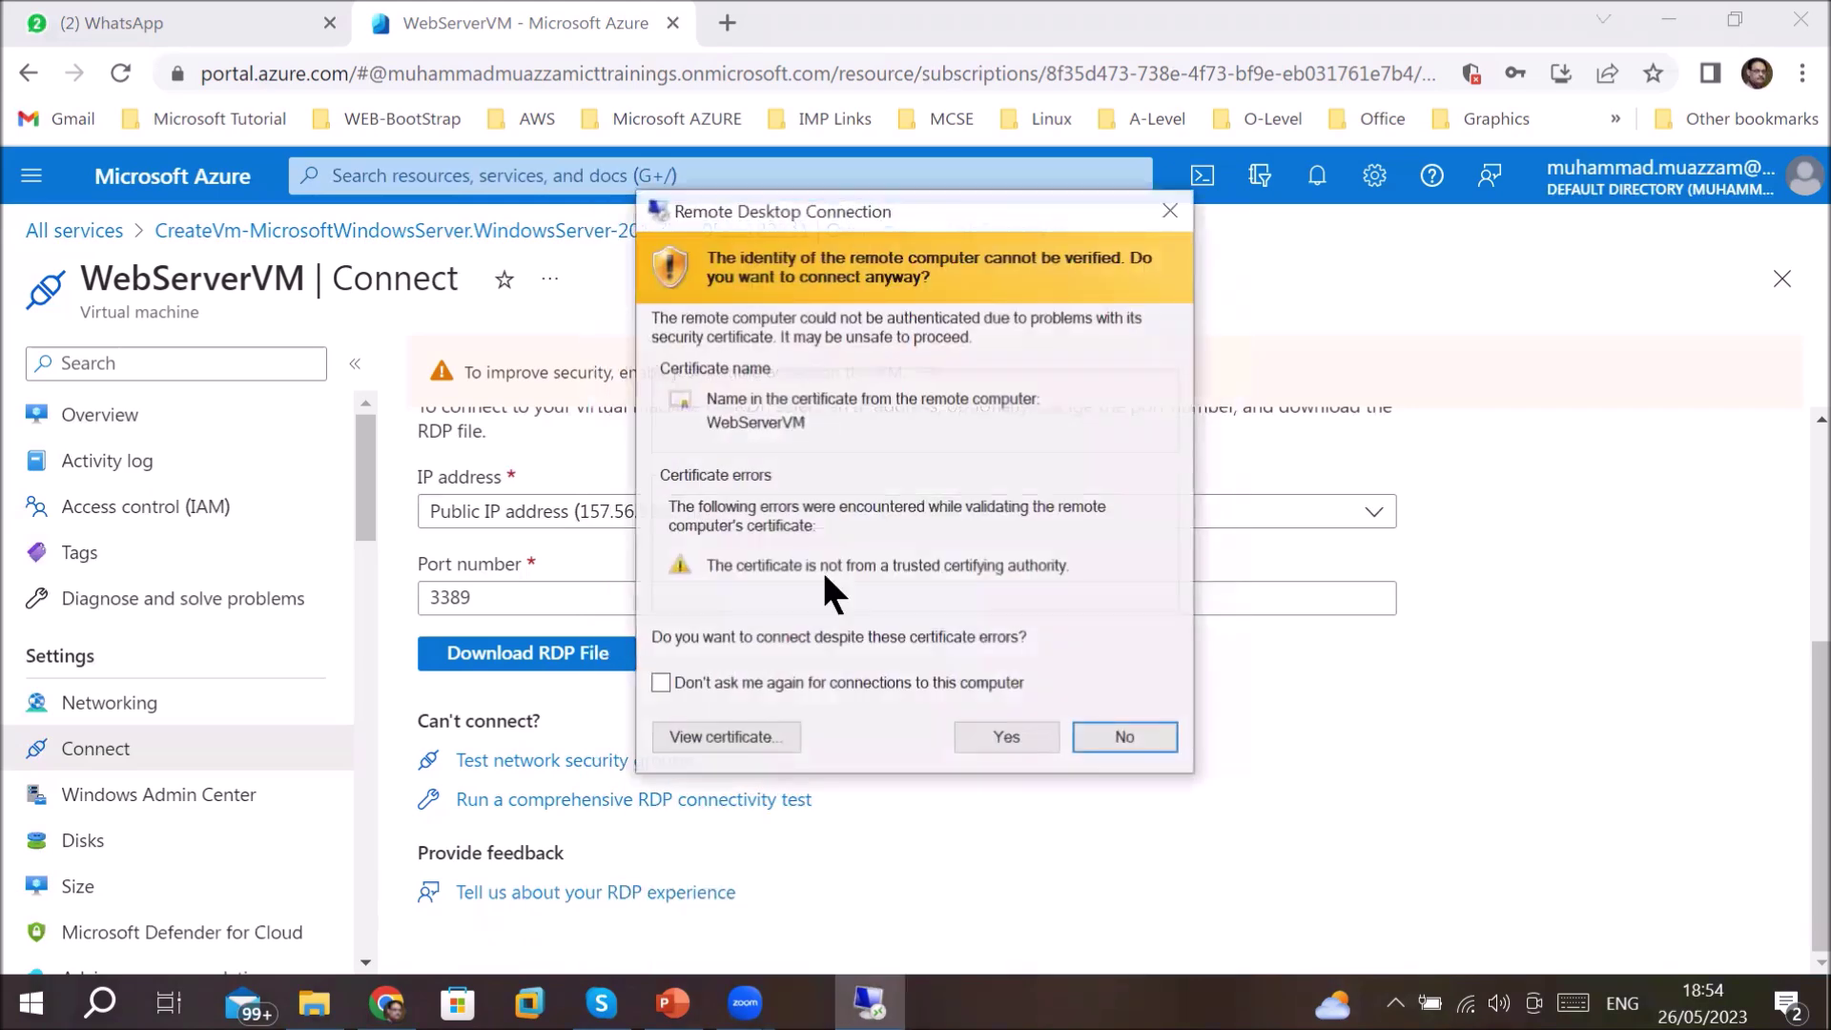
pyautogui.click(982, 749)
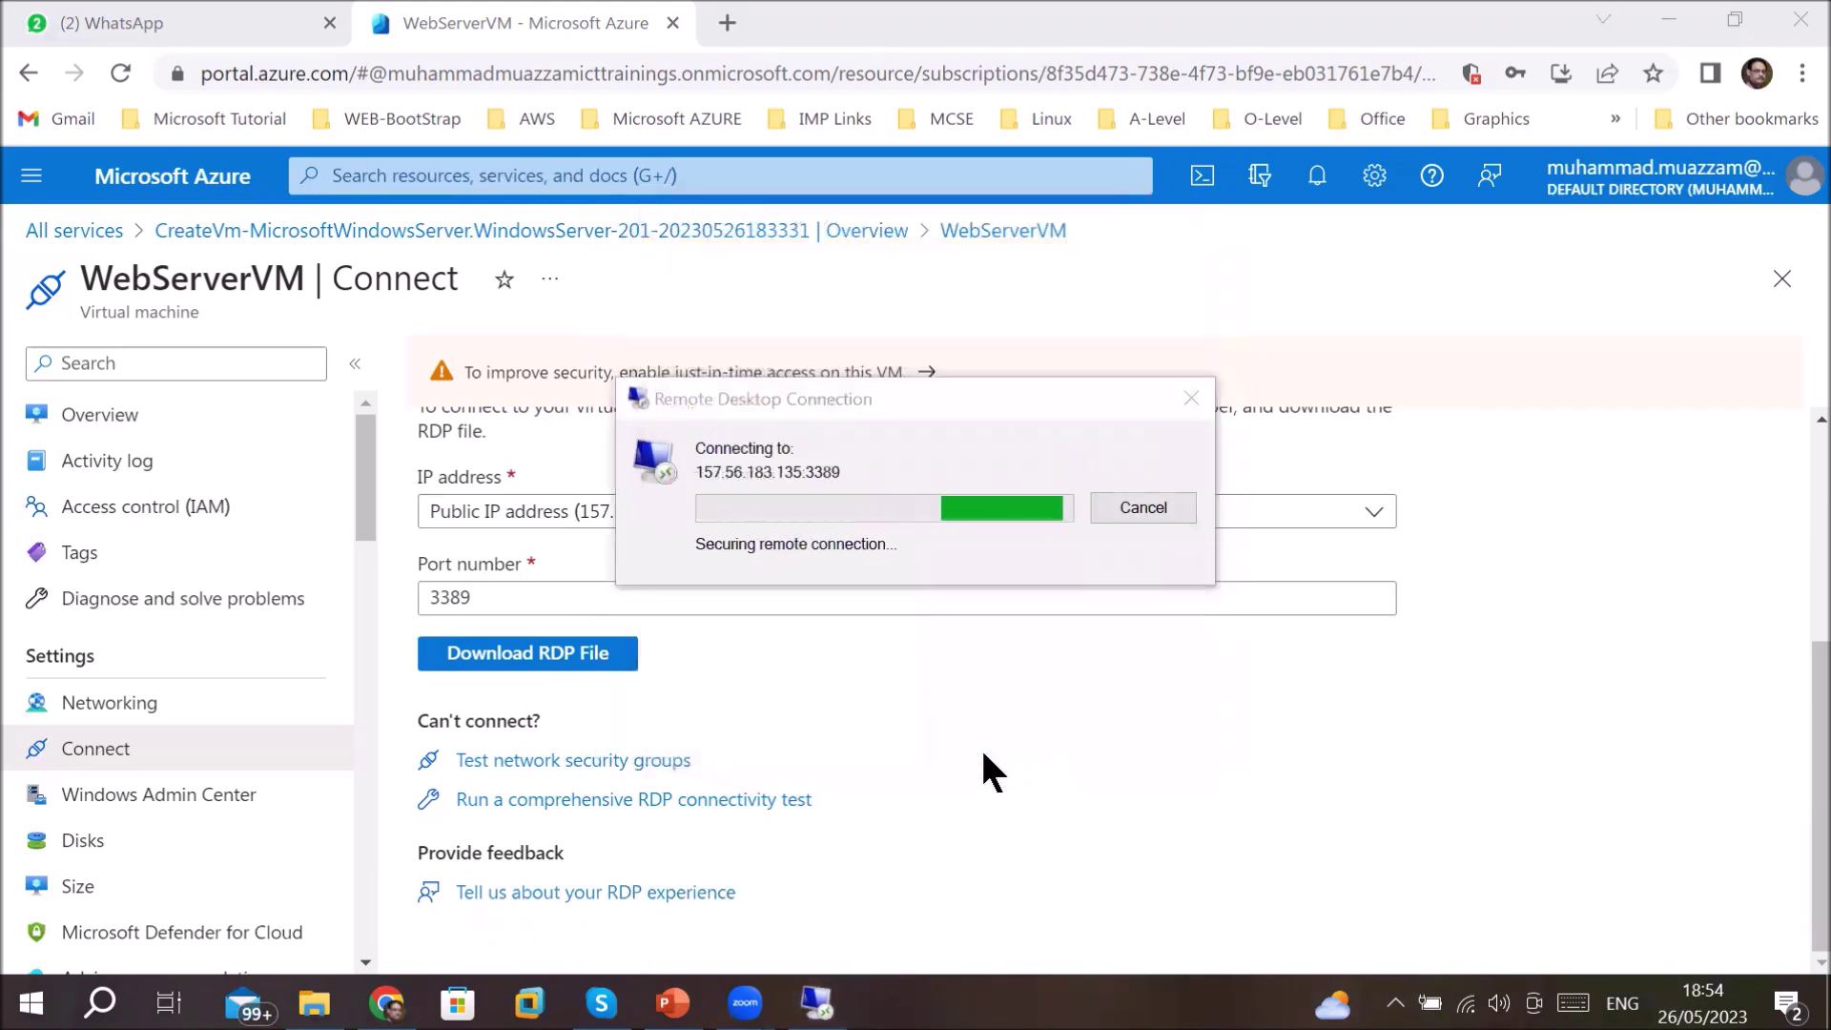
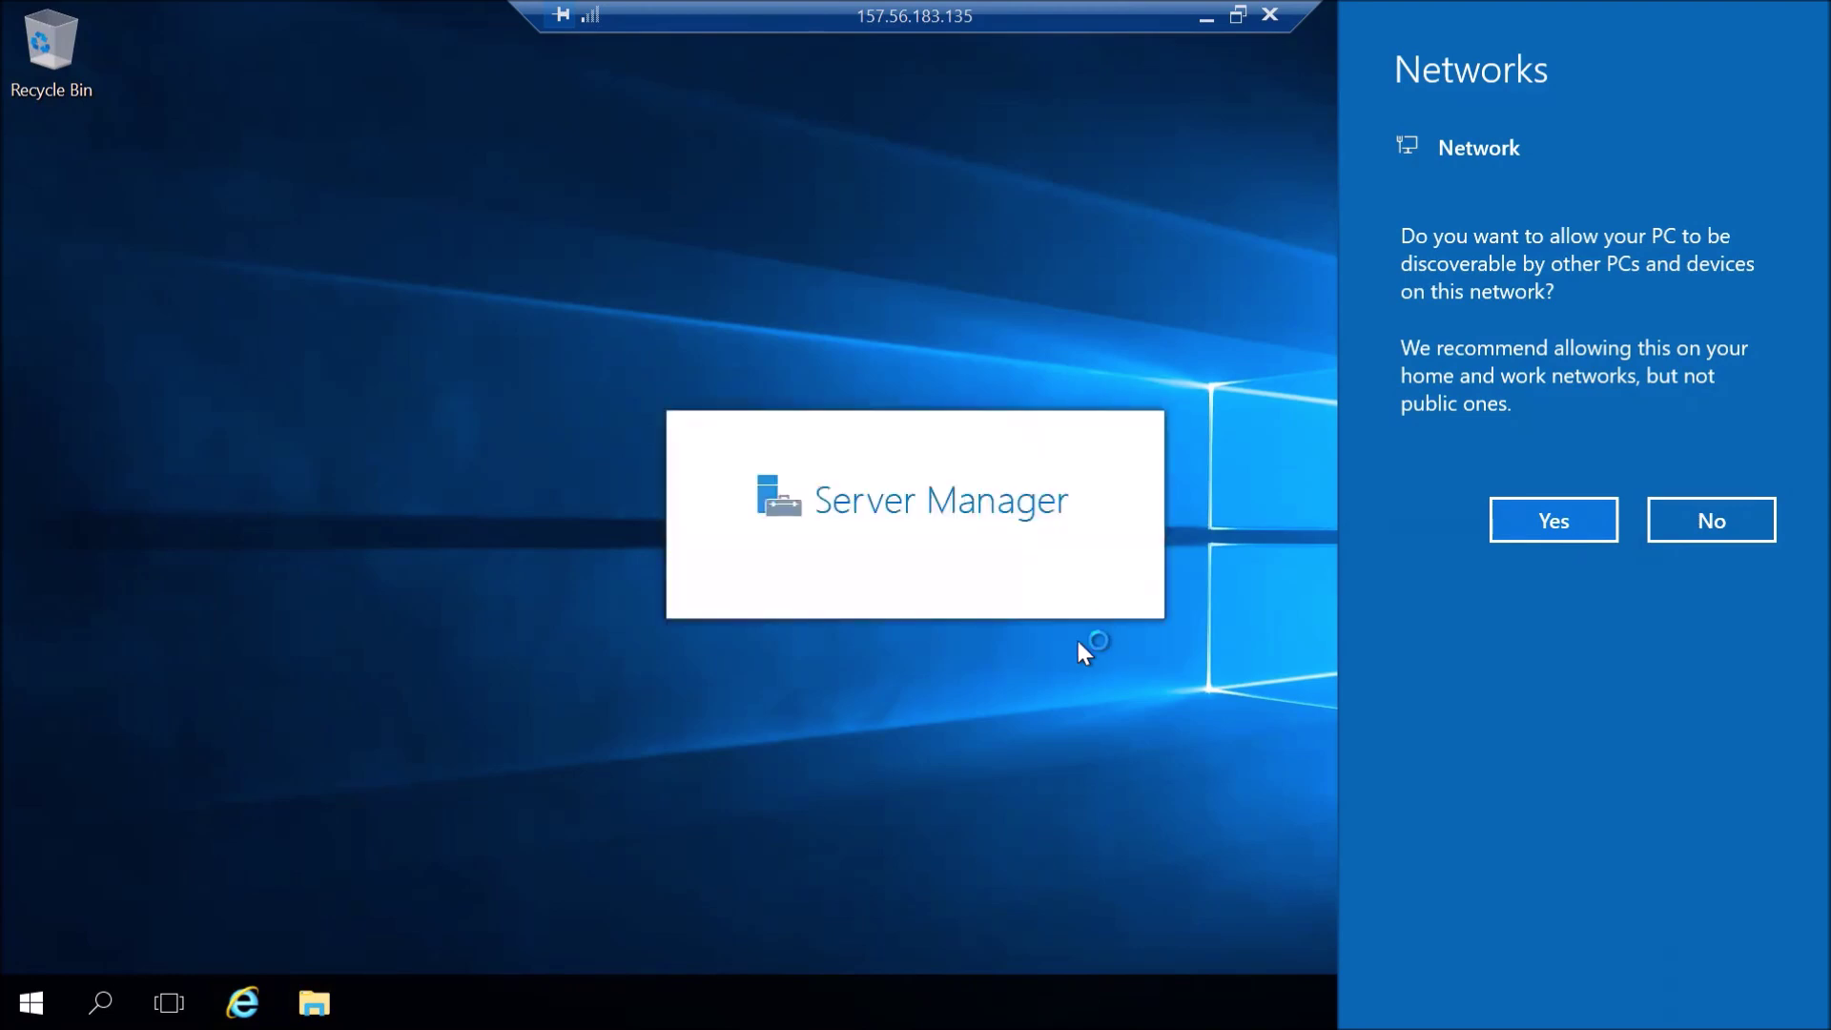
# - Make the server discoverable on the network and bring up the Start menu
pyautogui.click(1560, 524)
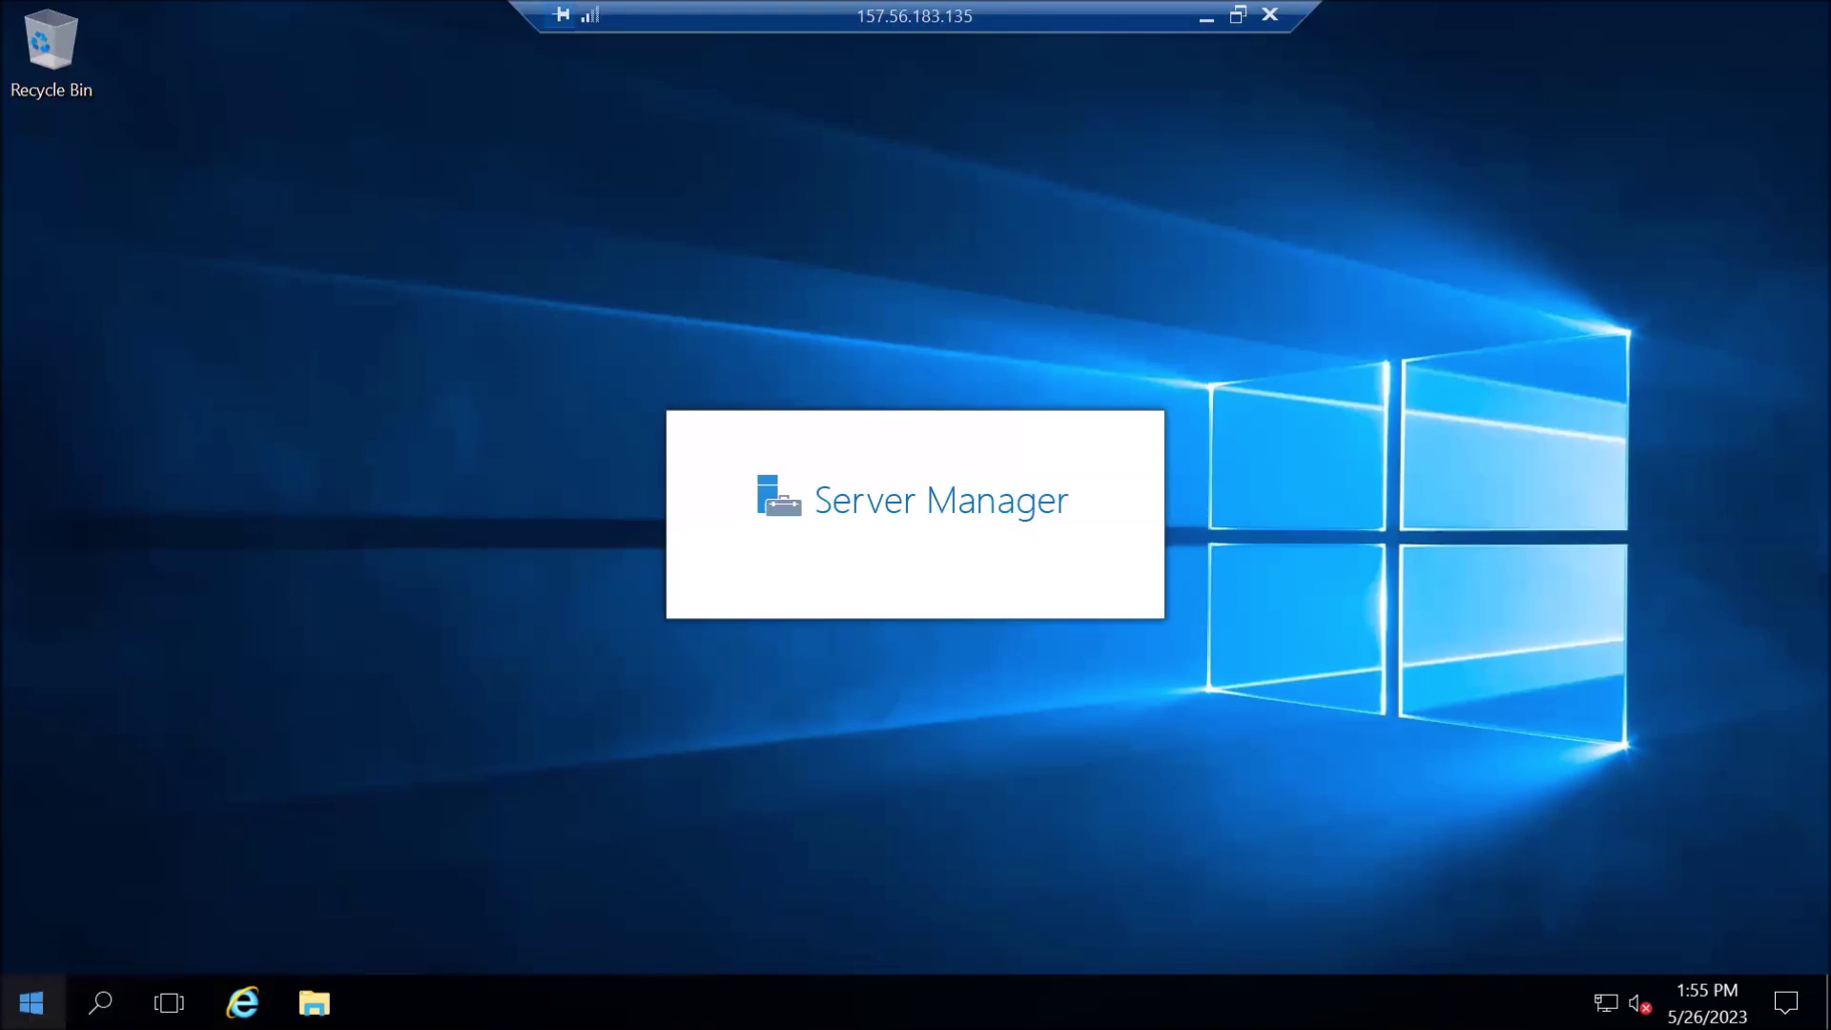
pyautogui.click(31, 1002)
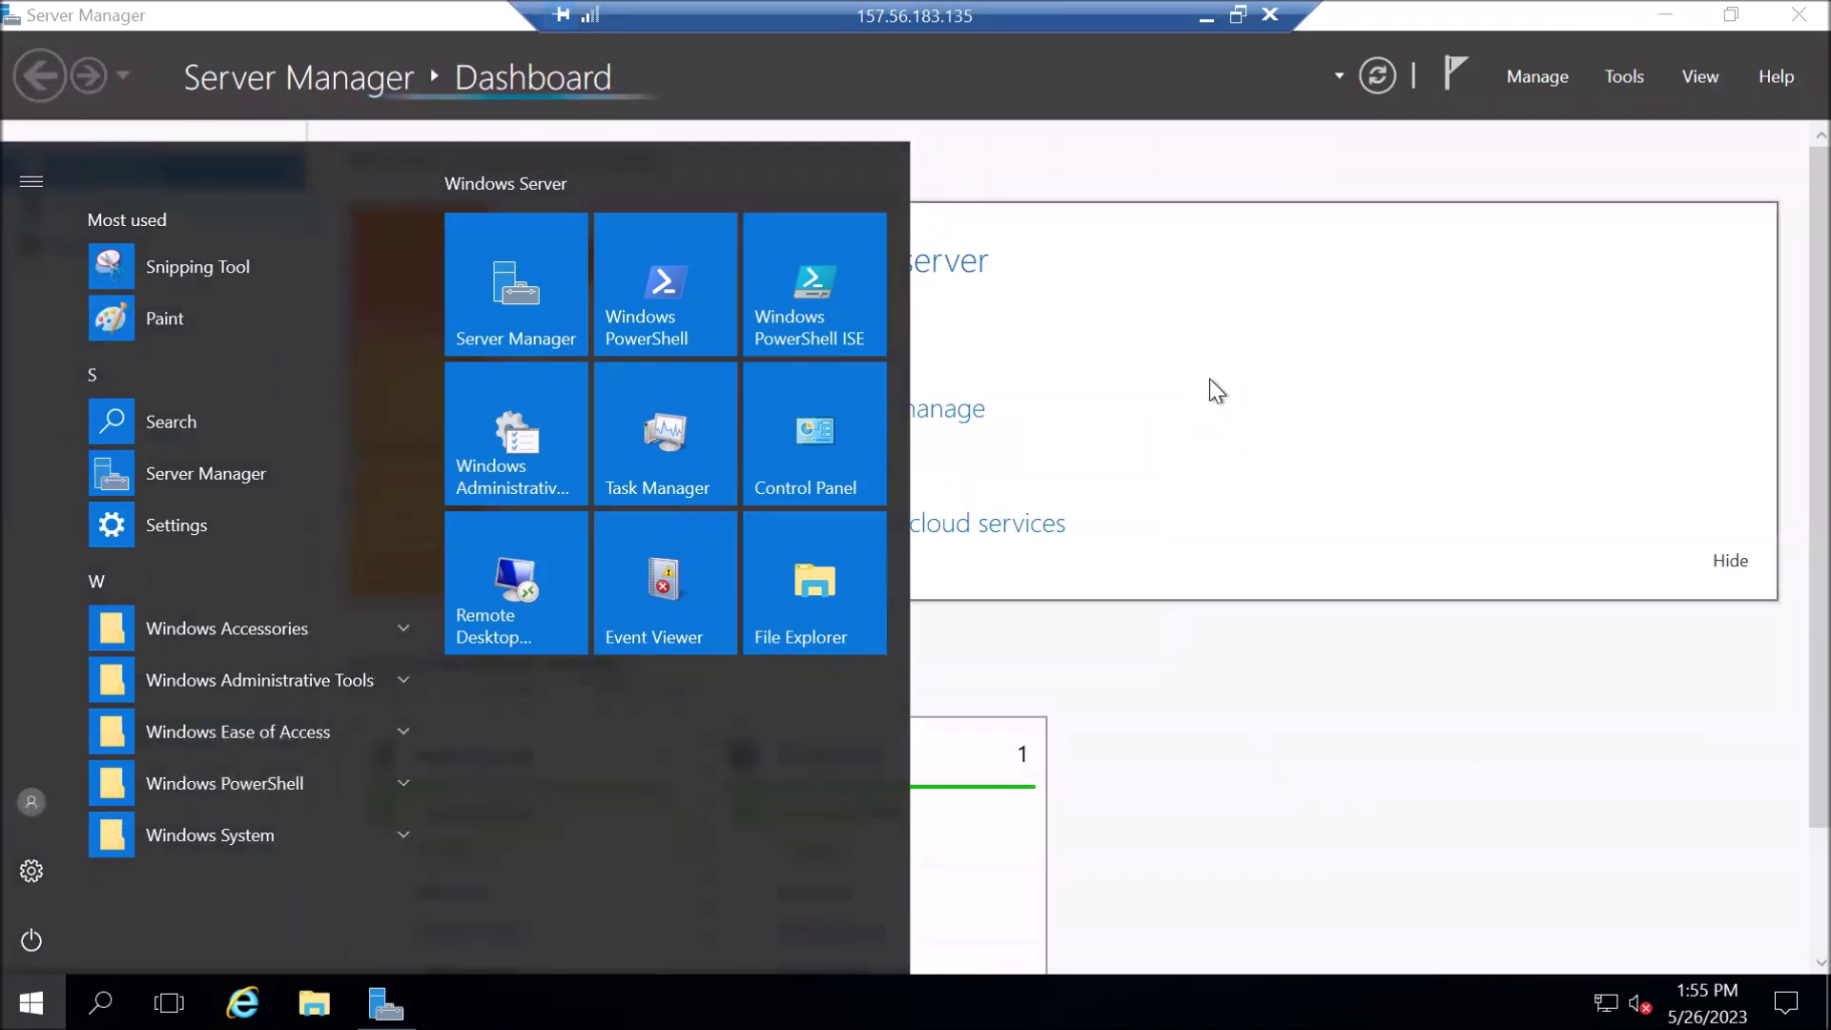
# - Dismiss the Start menu, try the Add roles and features link, then reach Server Manager's Manage menu
pyautogui.click(1351, 162)
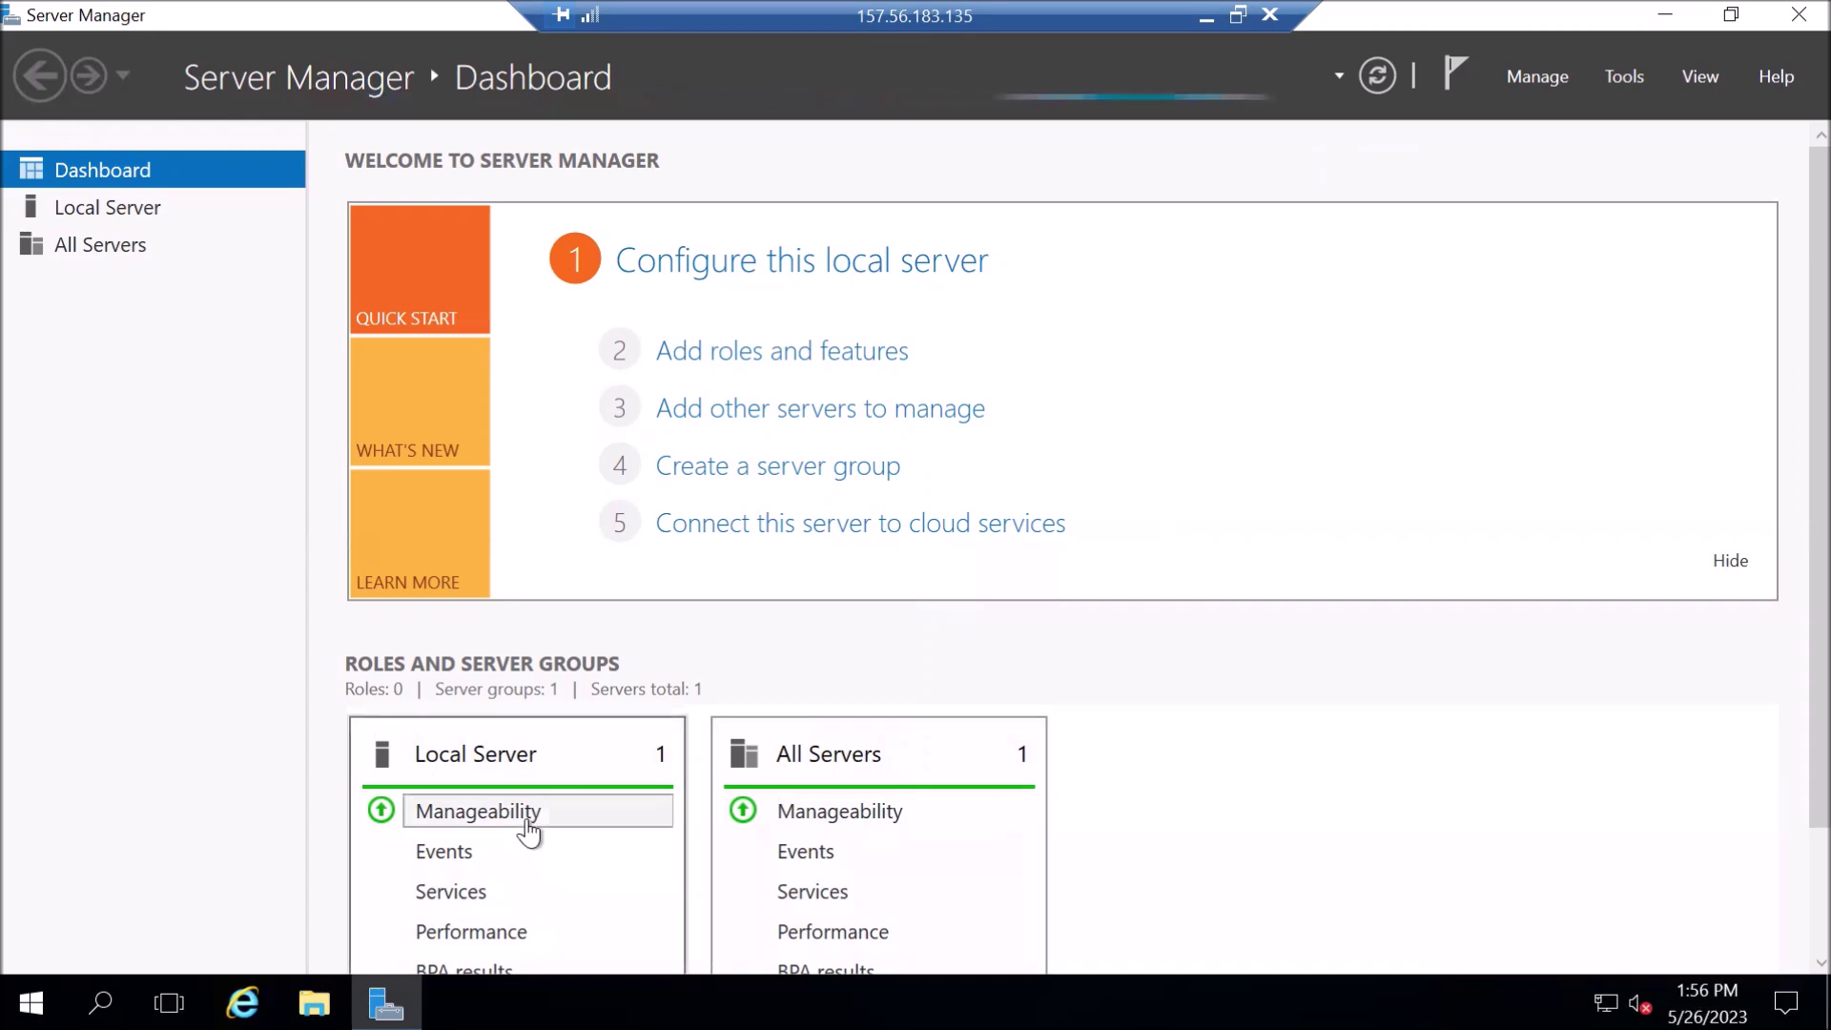
pyautogui.click(771, 368)
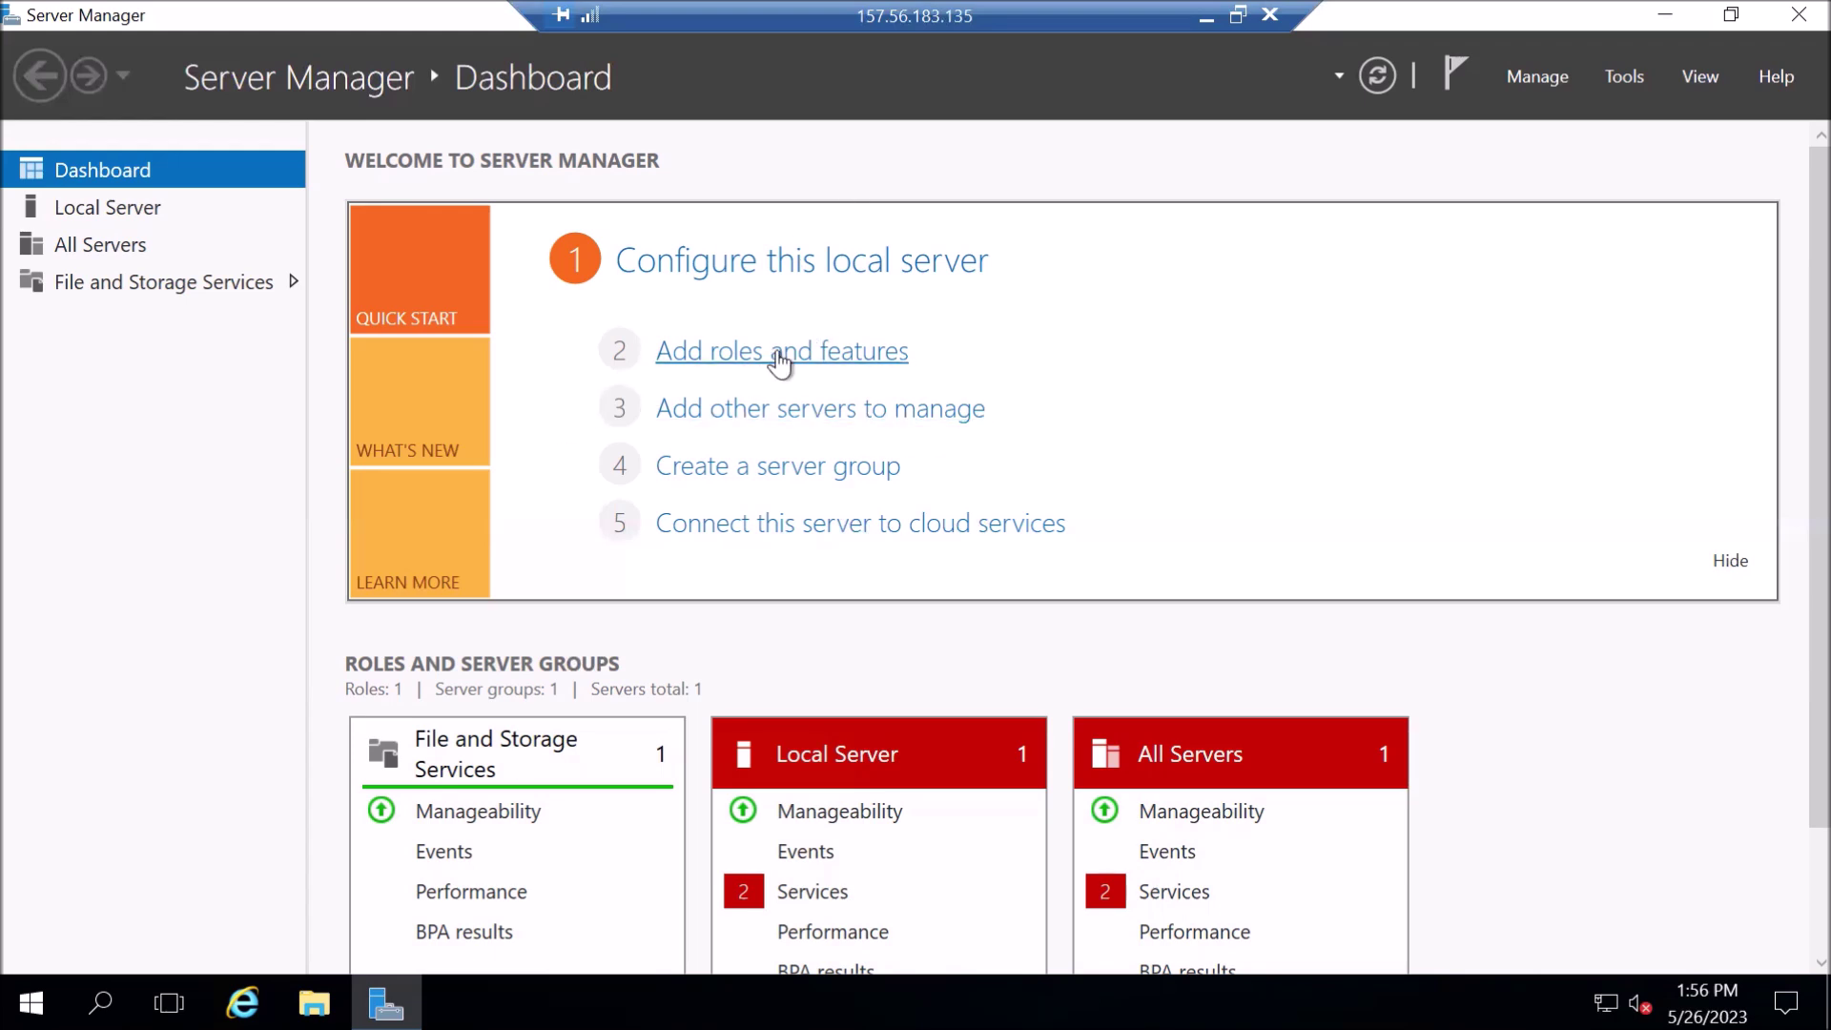
pyautogui.click(1531, 91)
pyautogui.click(1594, 109)
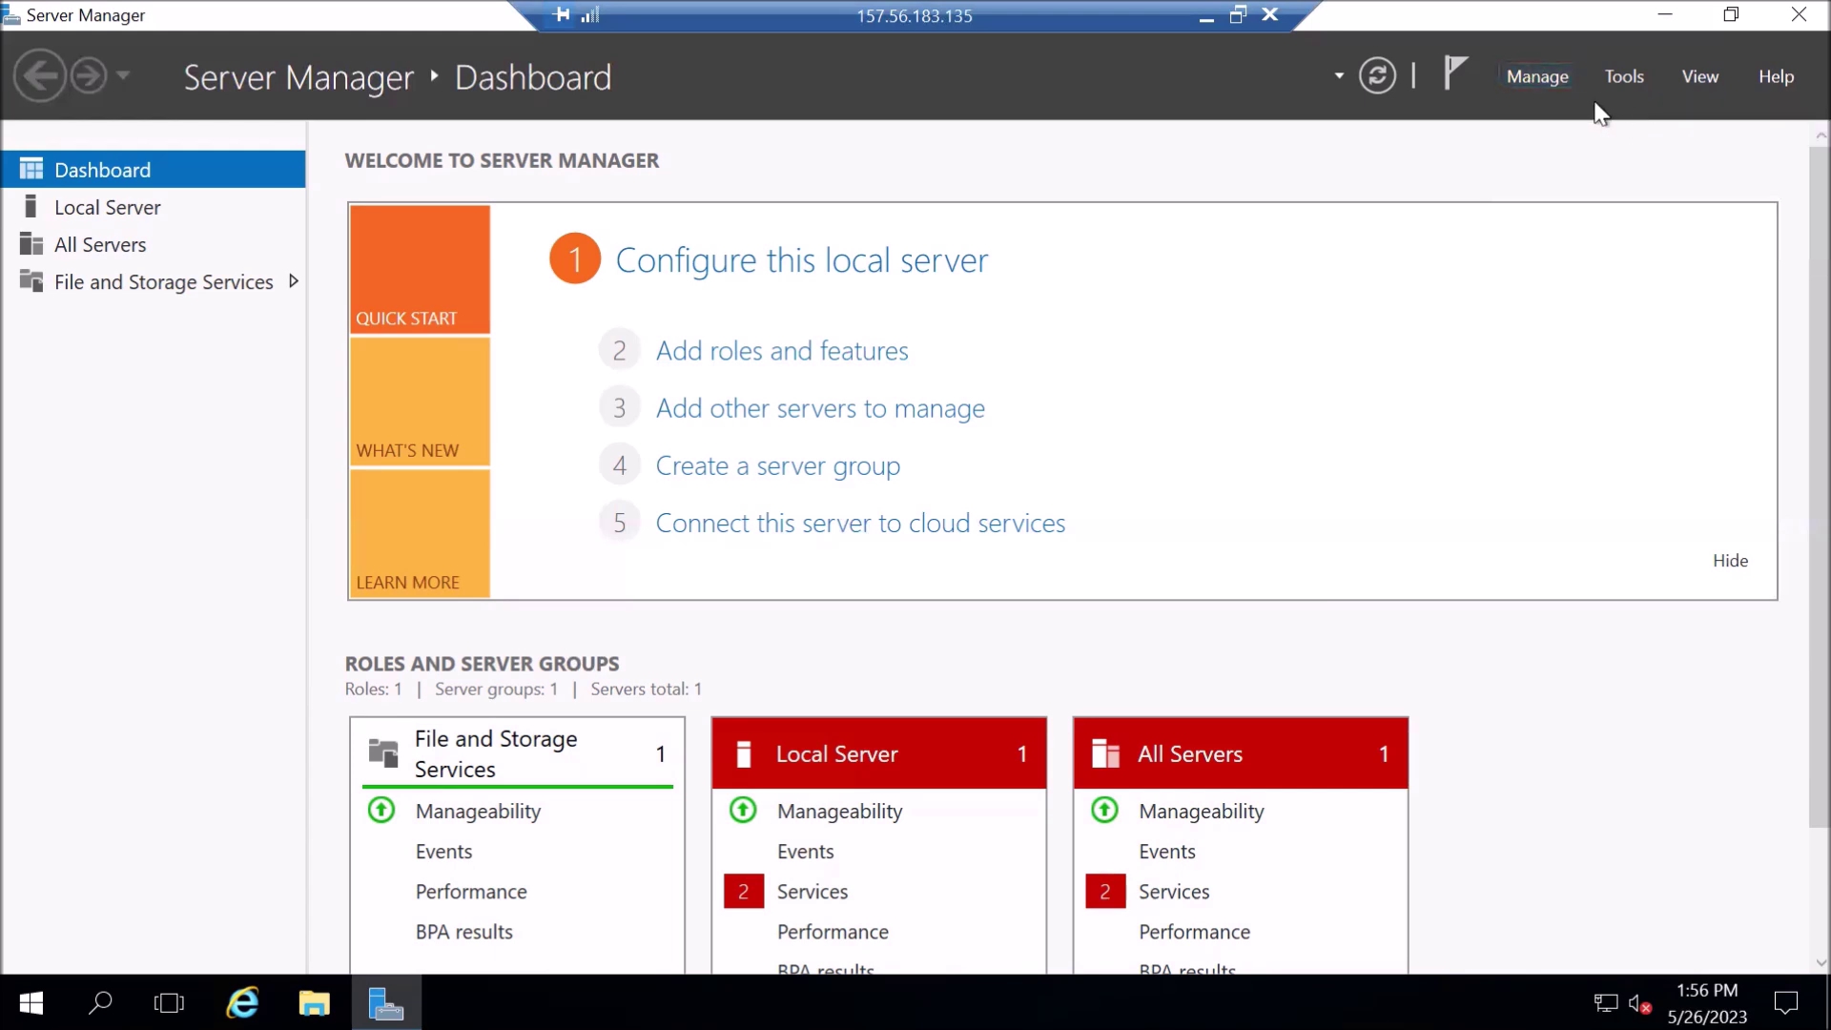
pyautogui.click(1553, 74)
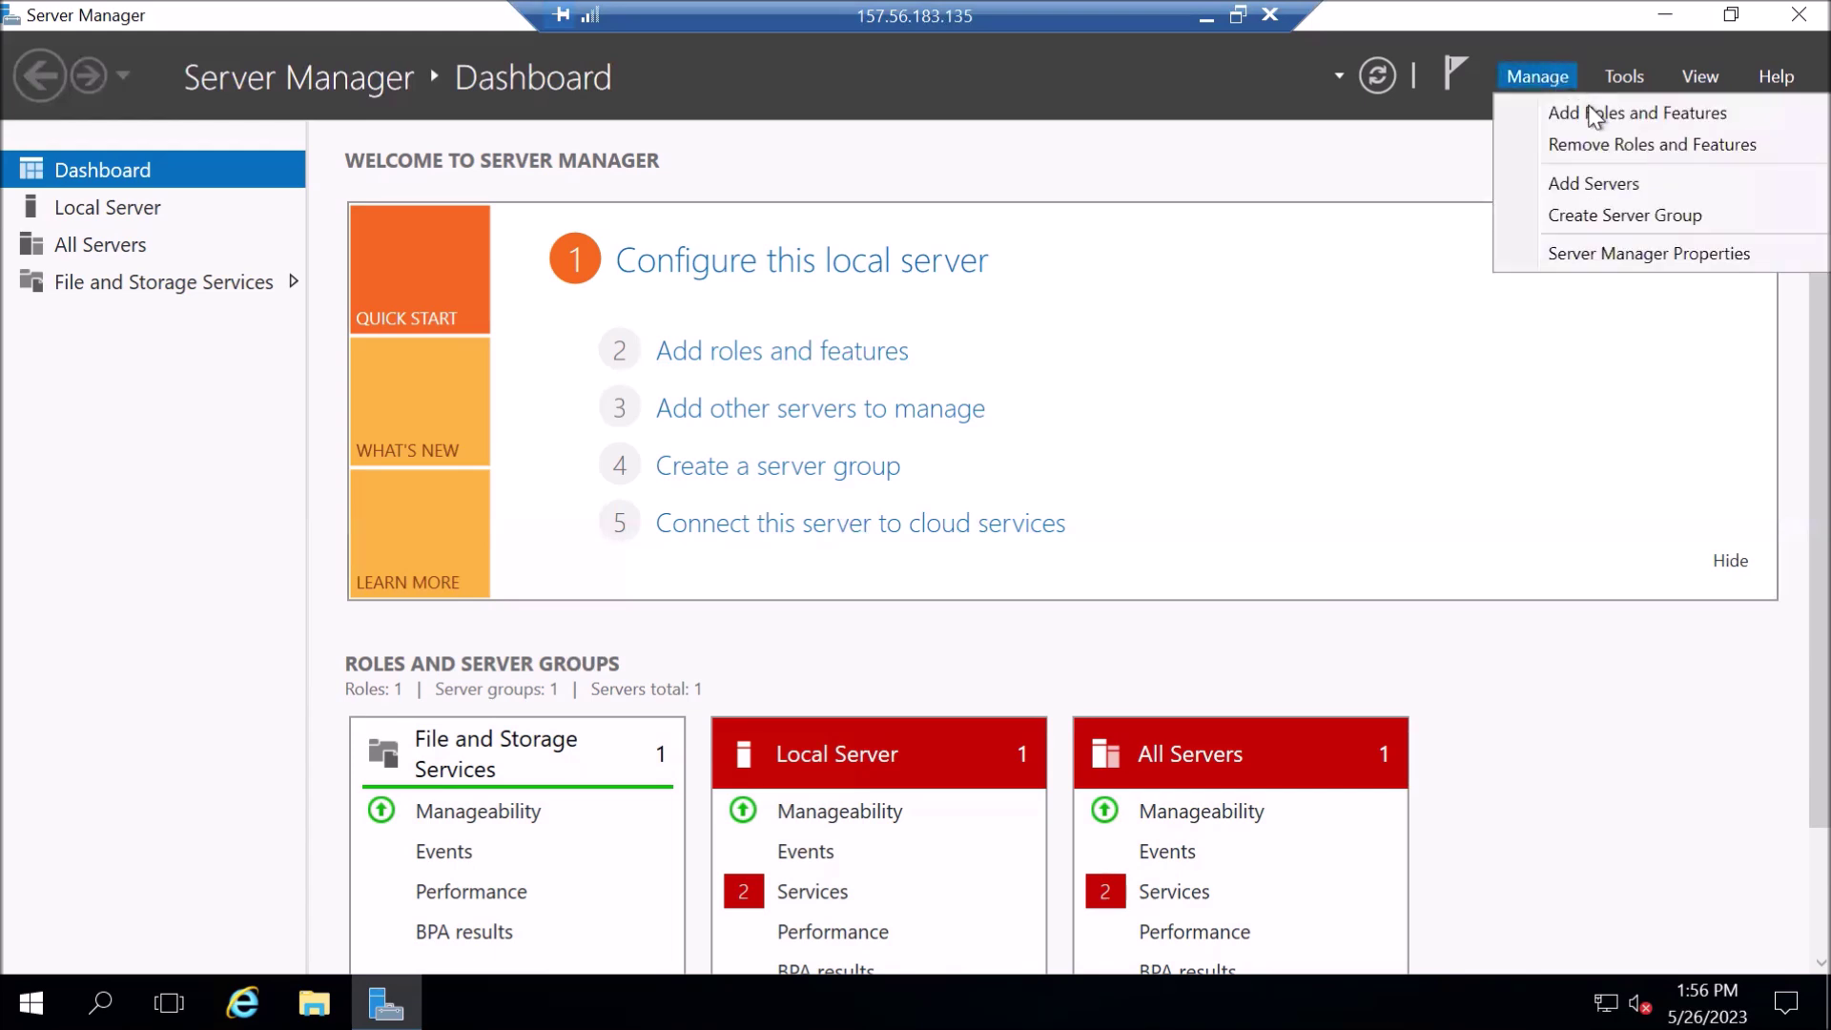
# - Launch Add Roles and Features, keep role-based installation and WebServerVM, and reach Select server roles
pyautogui.click(1594, 115)
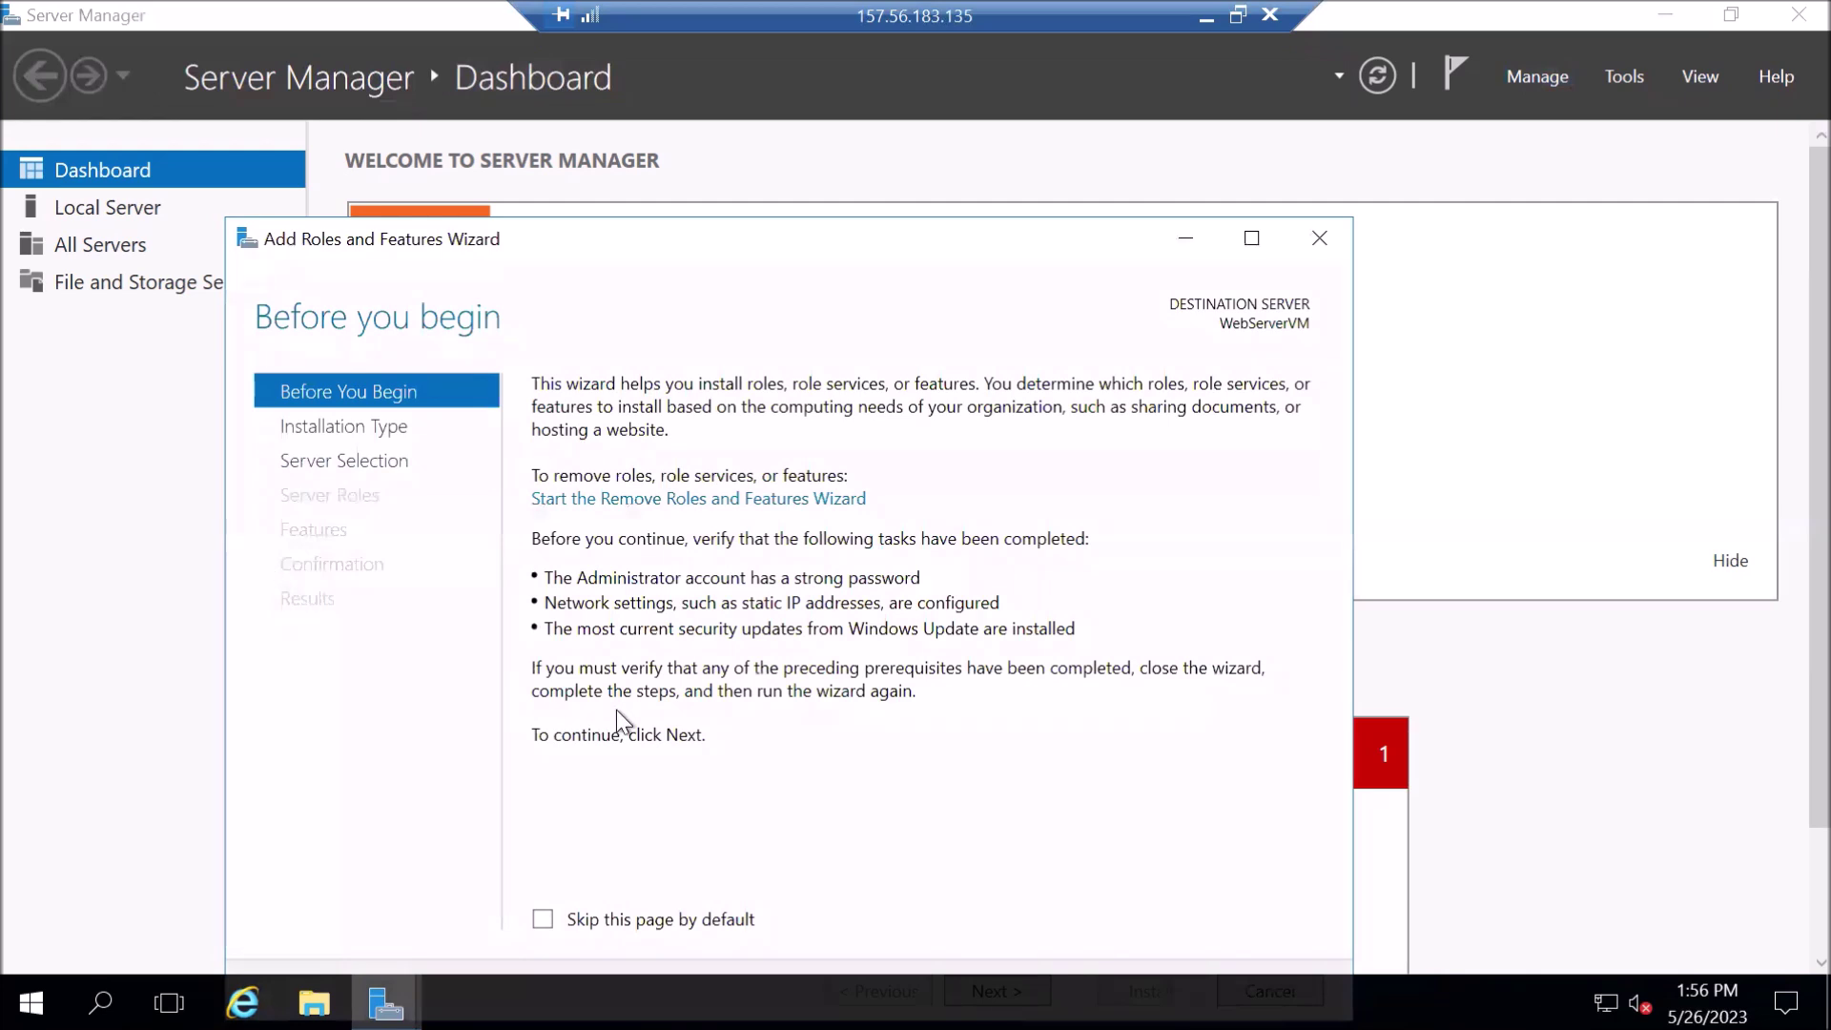
pyautogui.moveTo(827, 232); pyautogui.dragTo(895, 142)
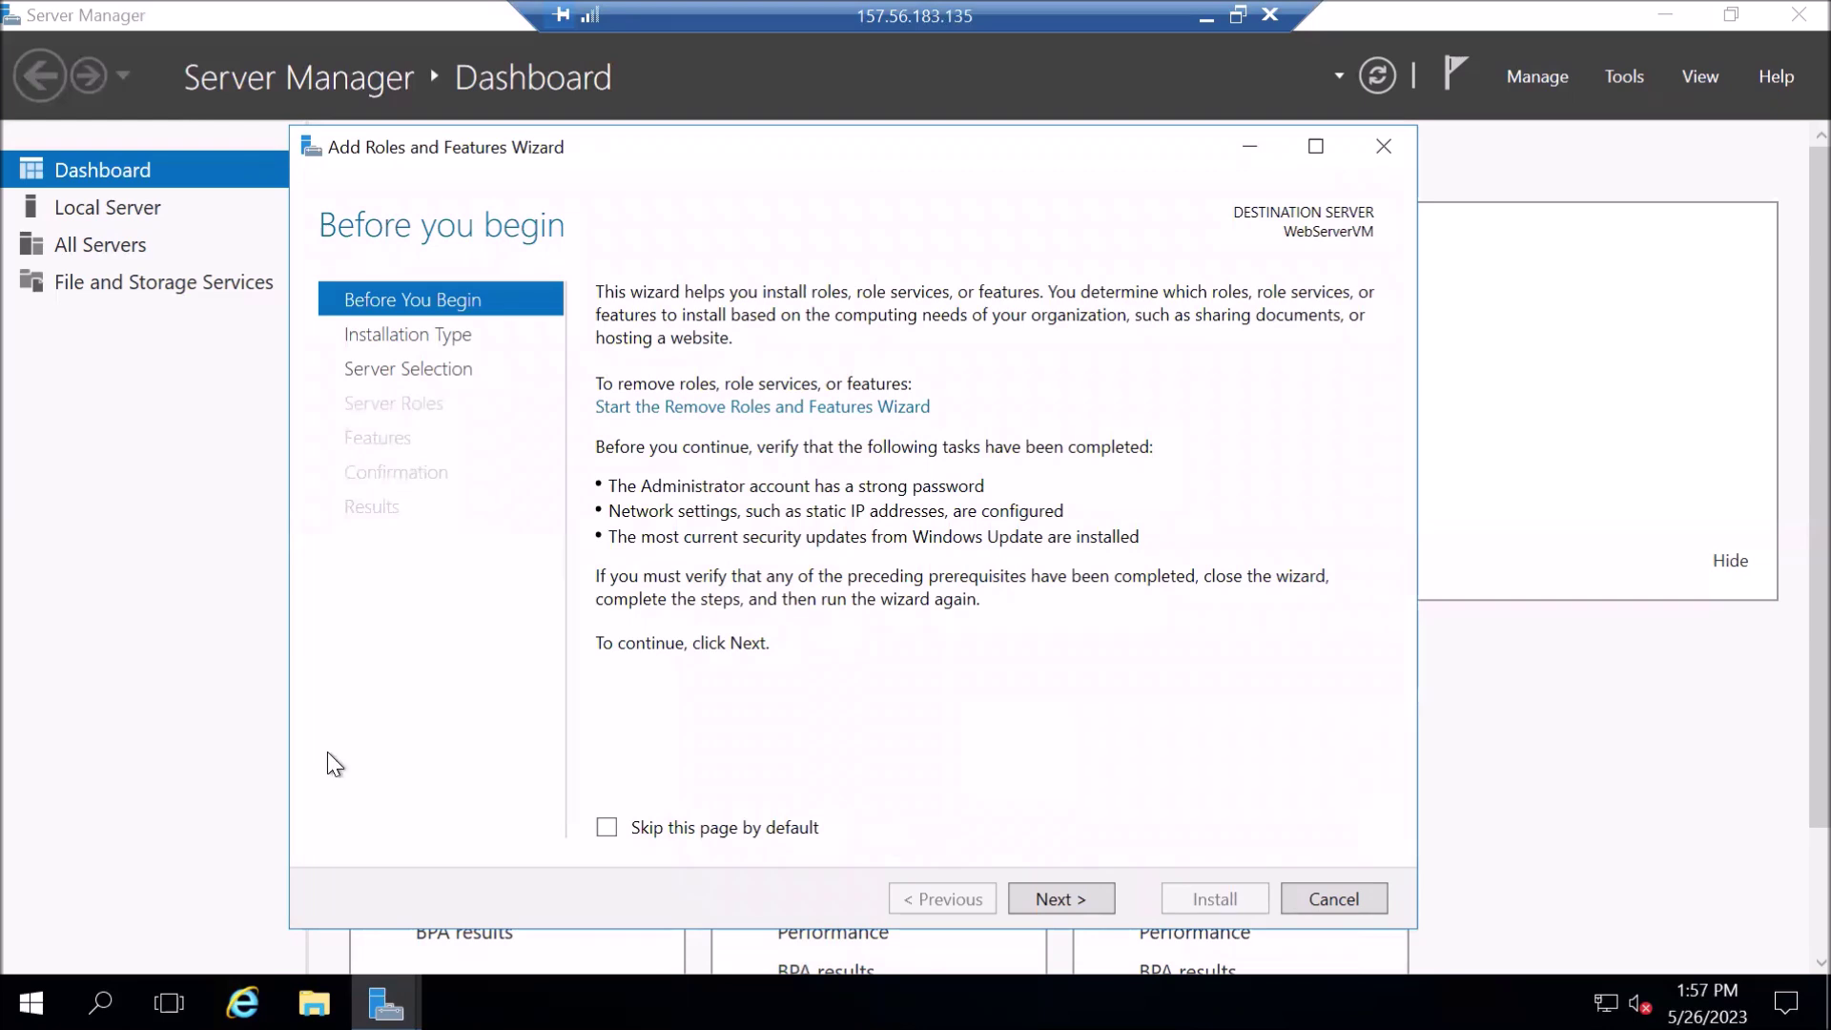
pyautogui.click(1070, 900)
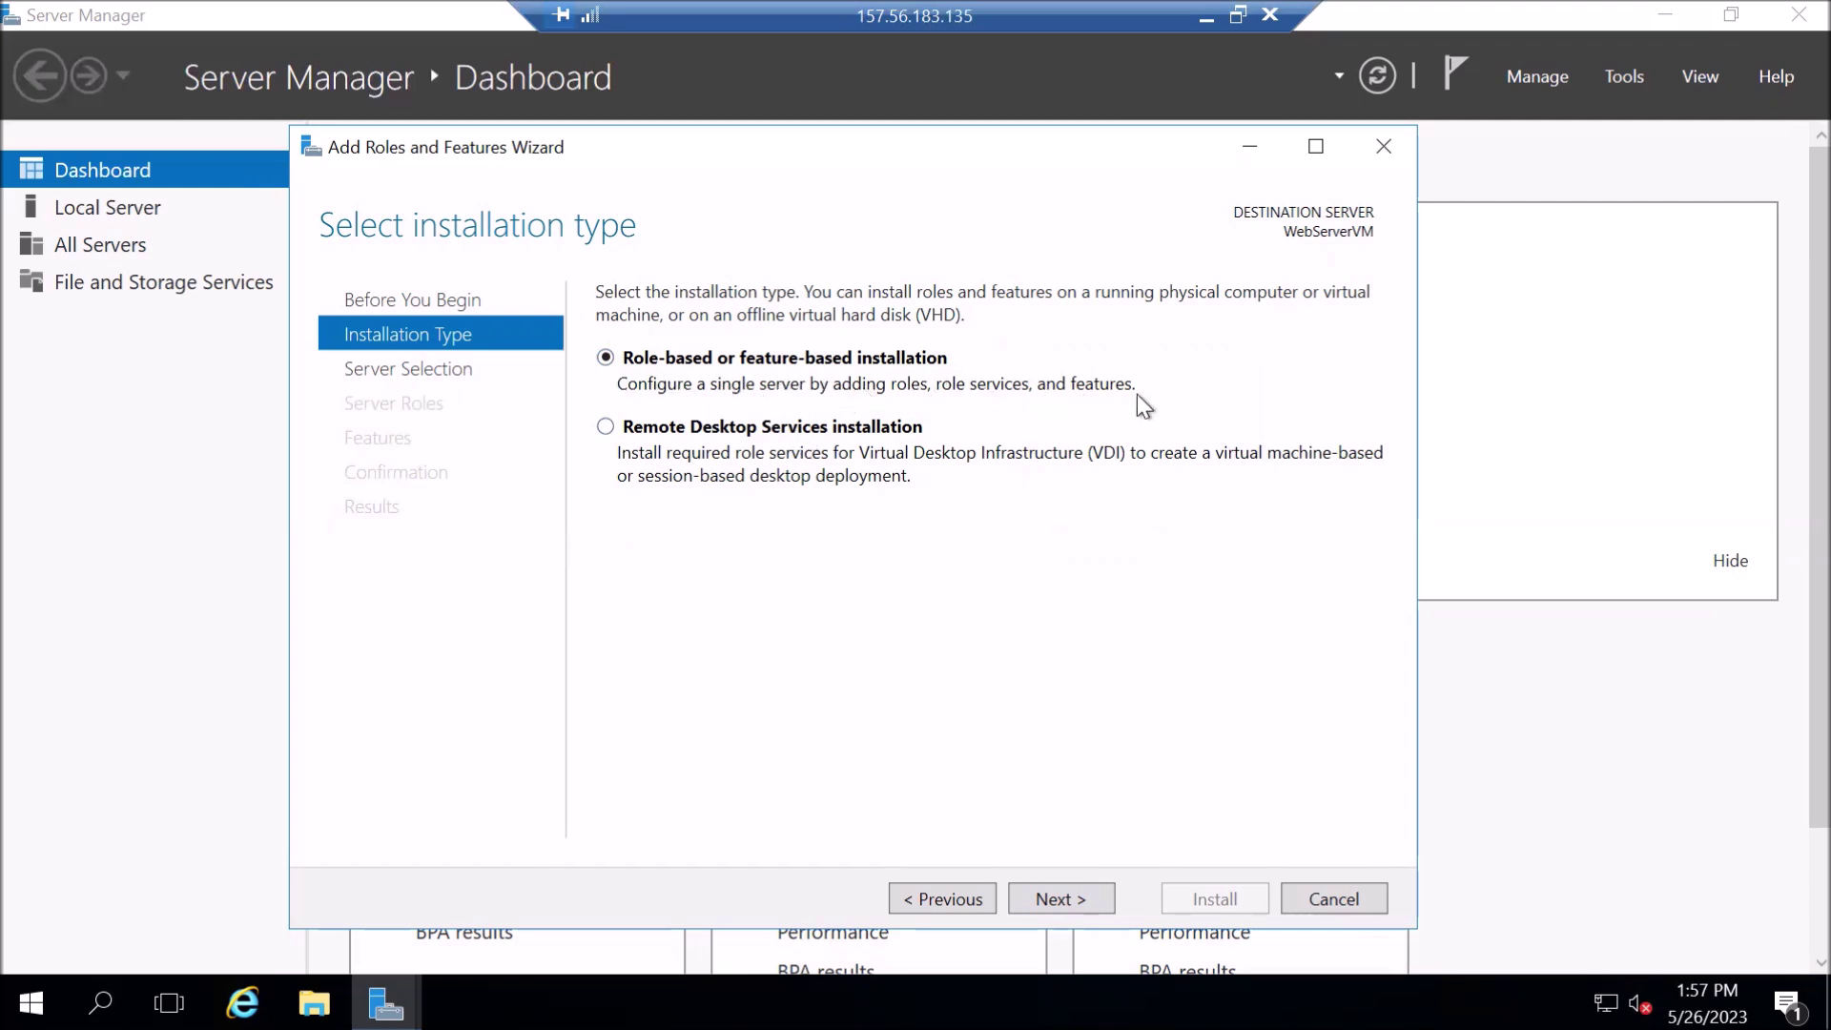
pyautogui.click(1049, 901)
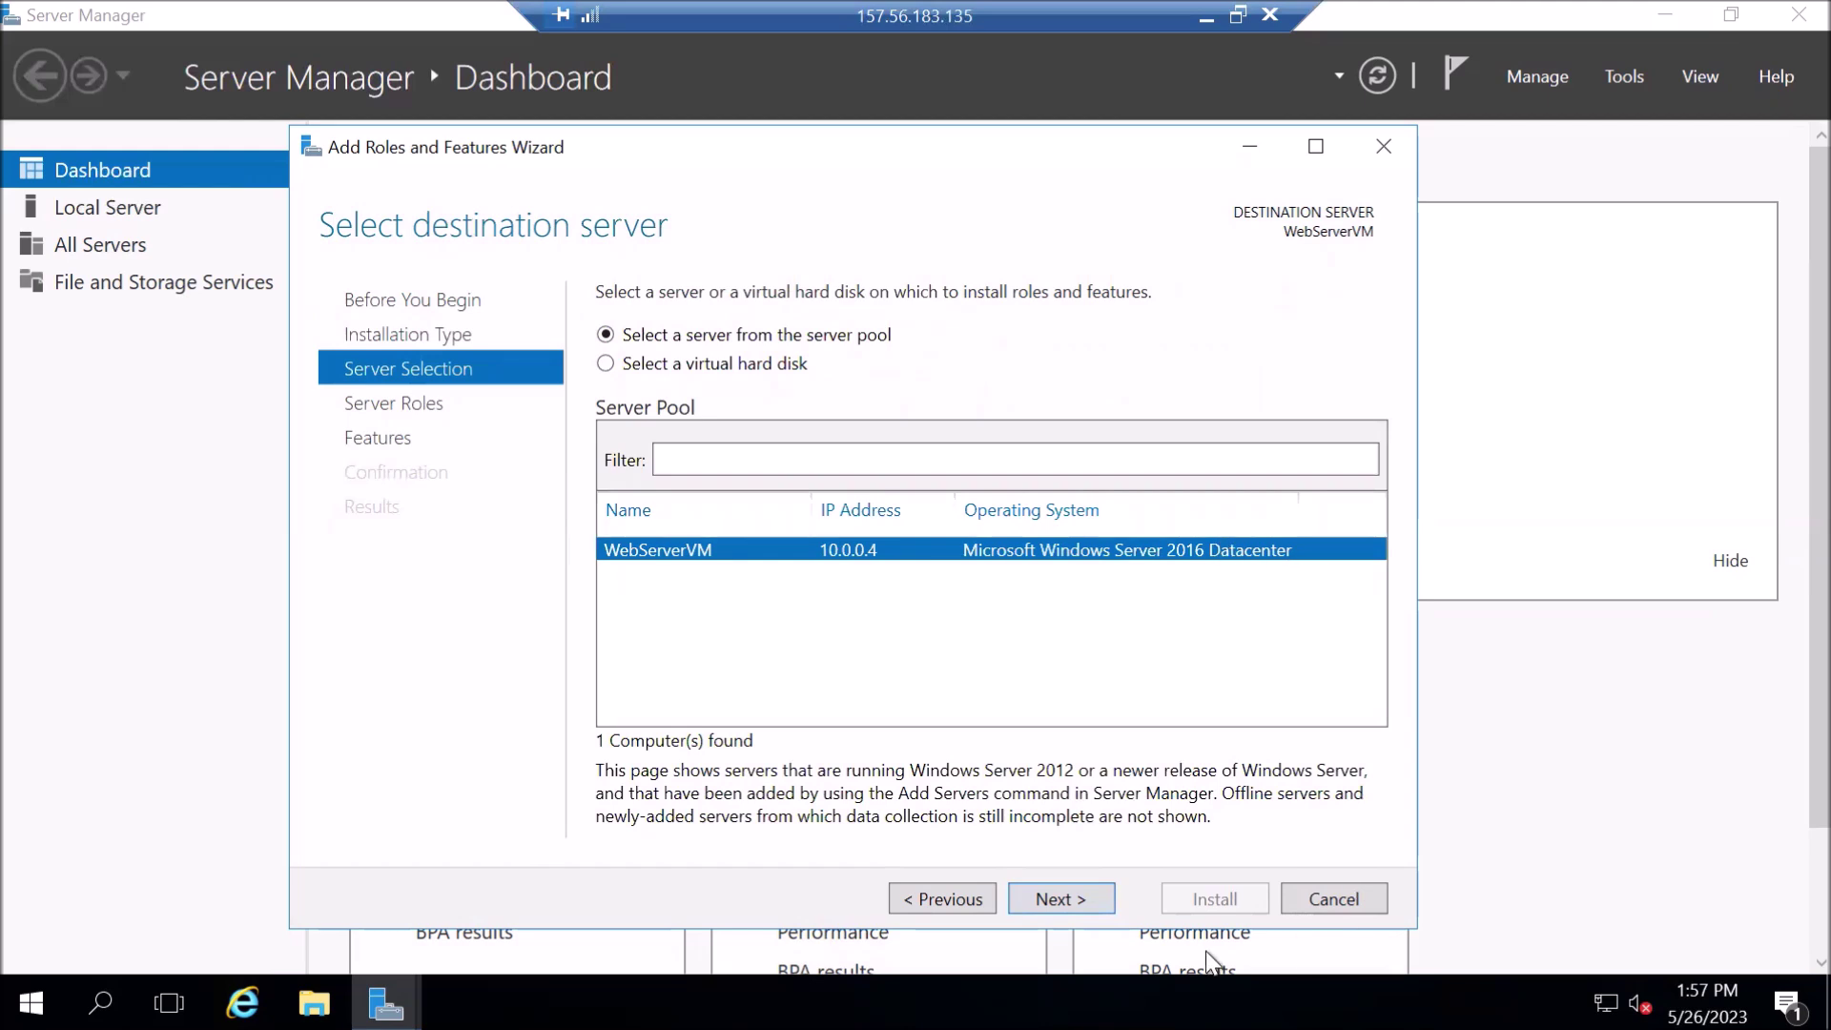
pyautogui.click(1061, 900)
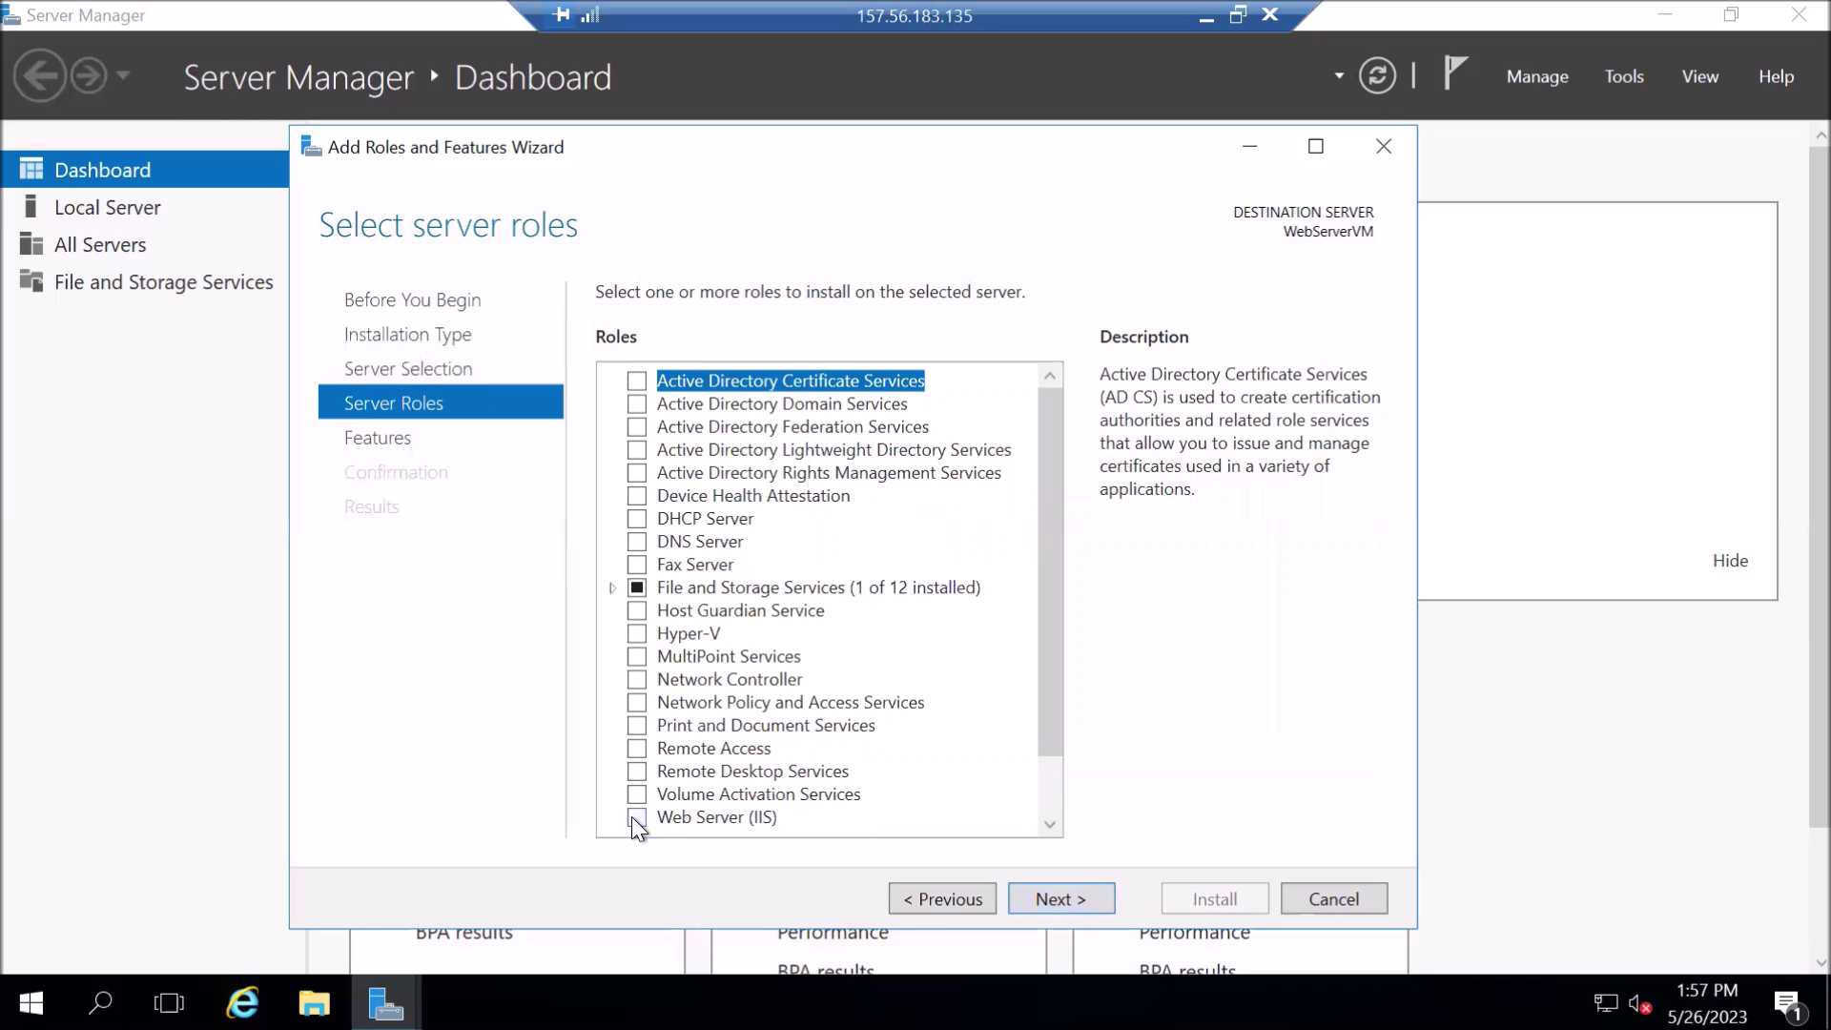
# - Tick Web Server (IIS), accept the IIS Management Console tools, and proceed to Select features
pyautogui.click(635, 818)
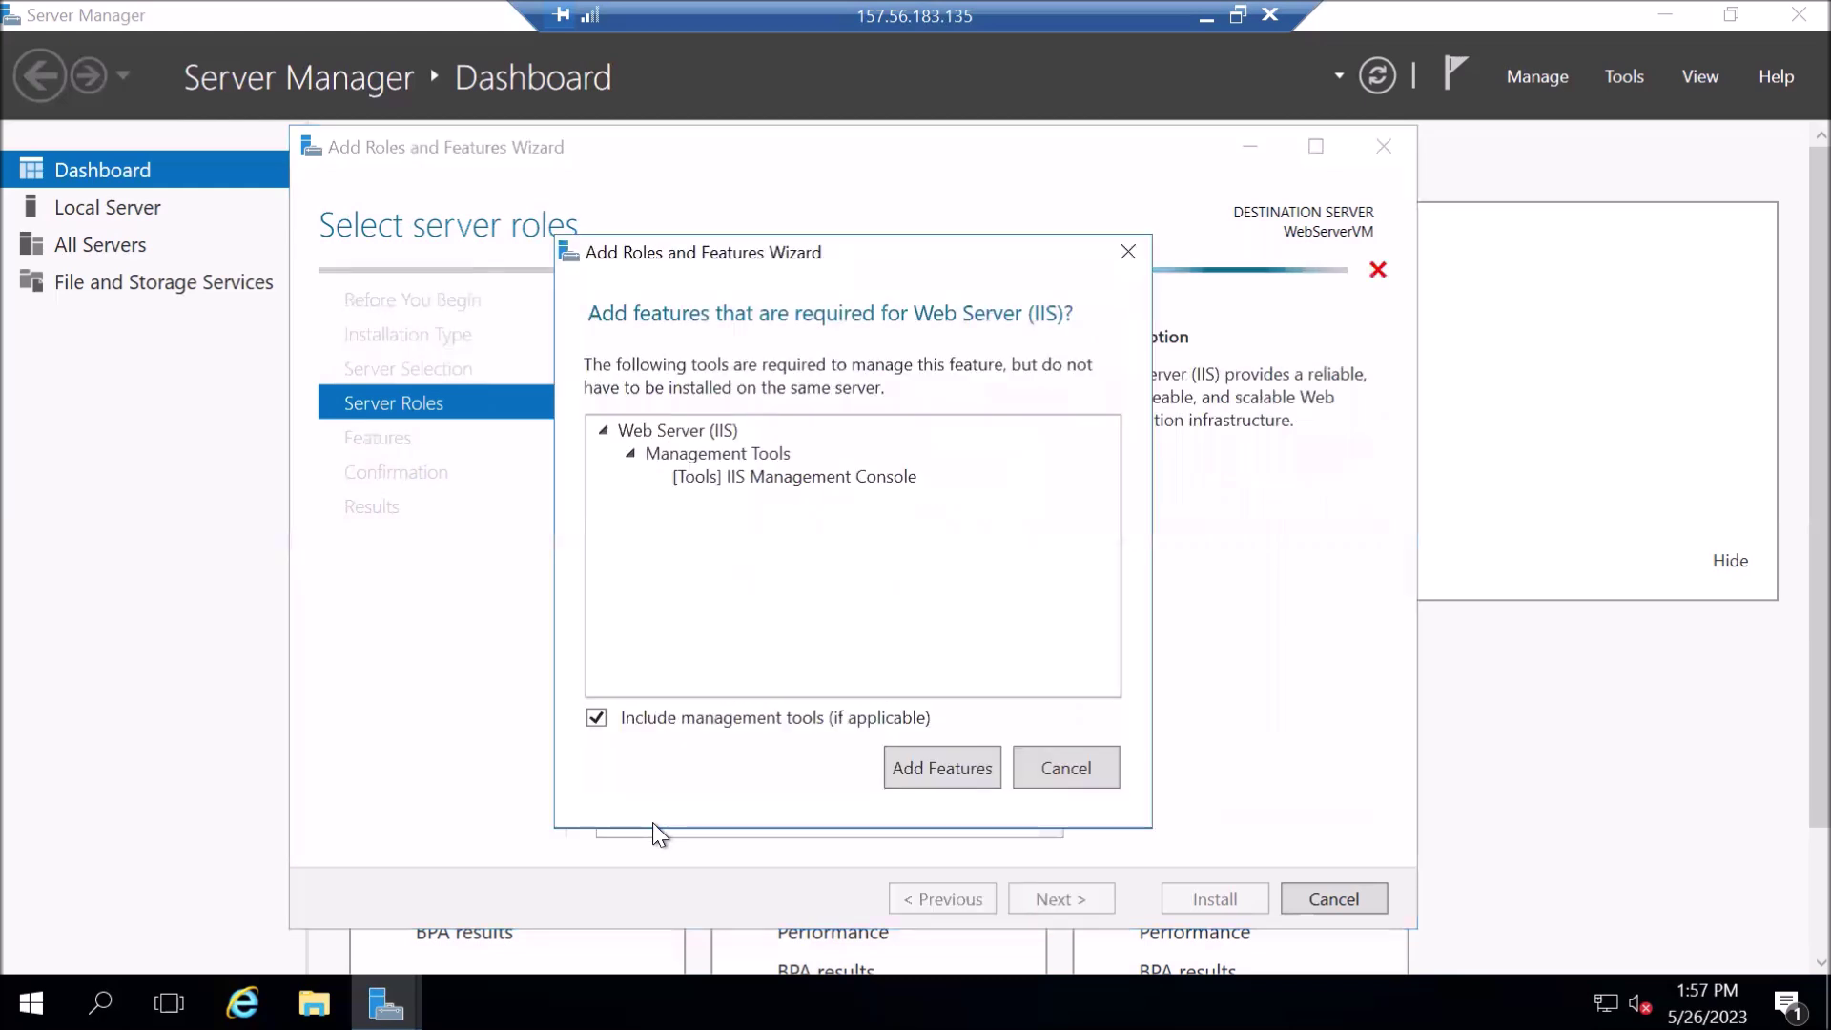
pyautogui.click(775, 481)
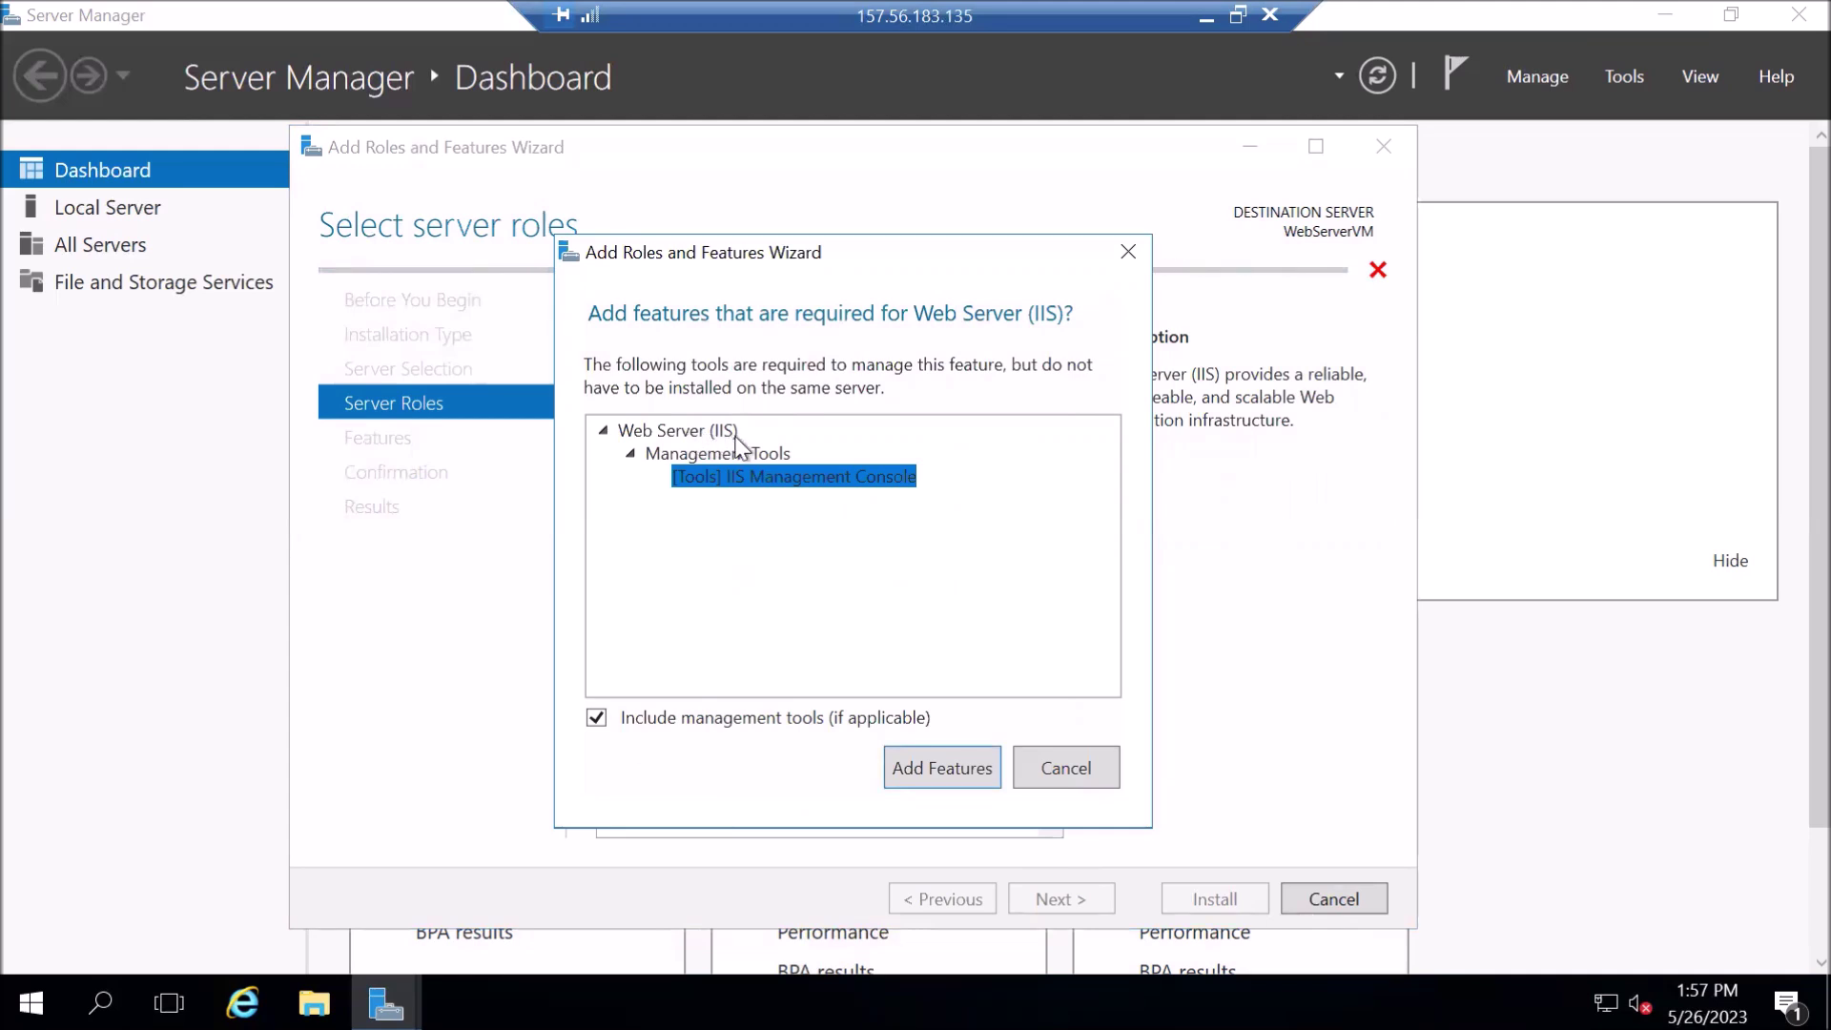
pyautogui.click(908, 768)
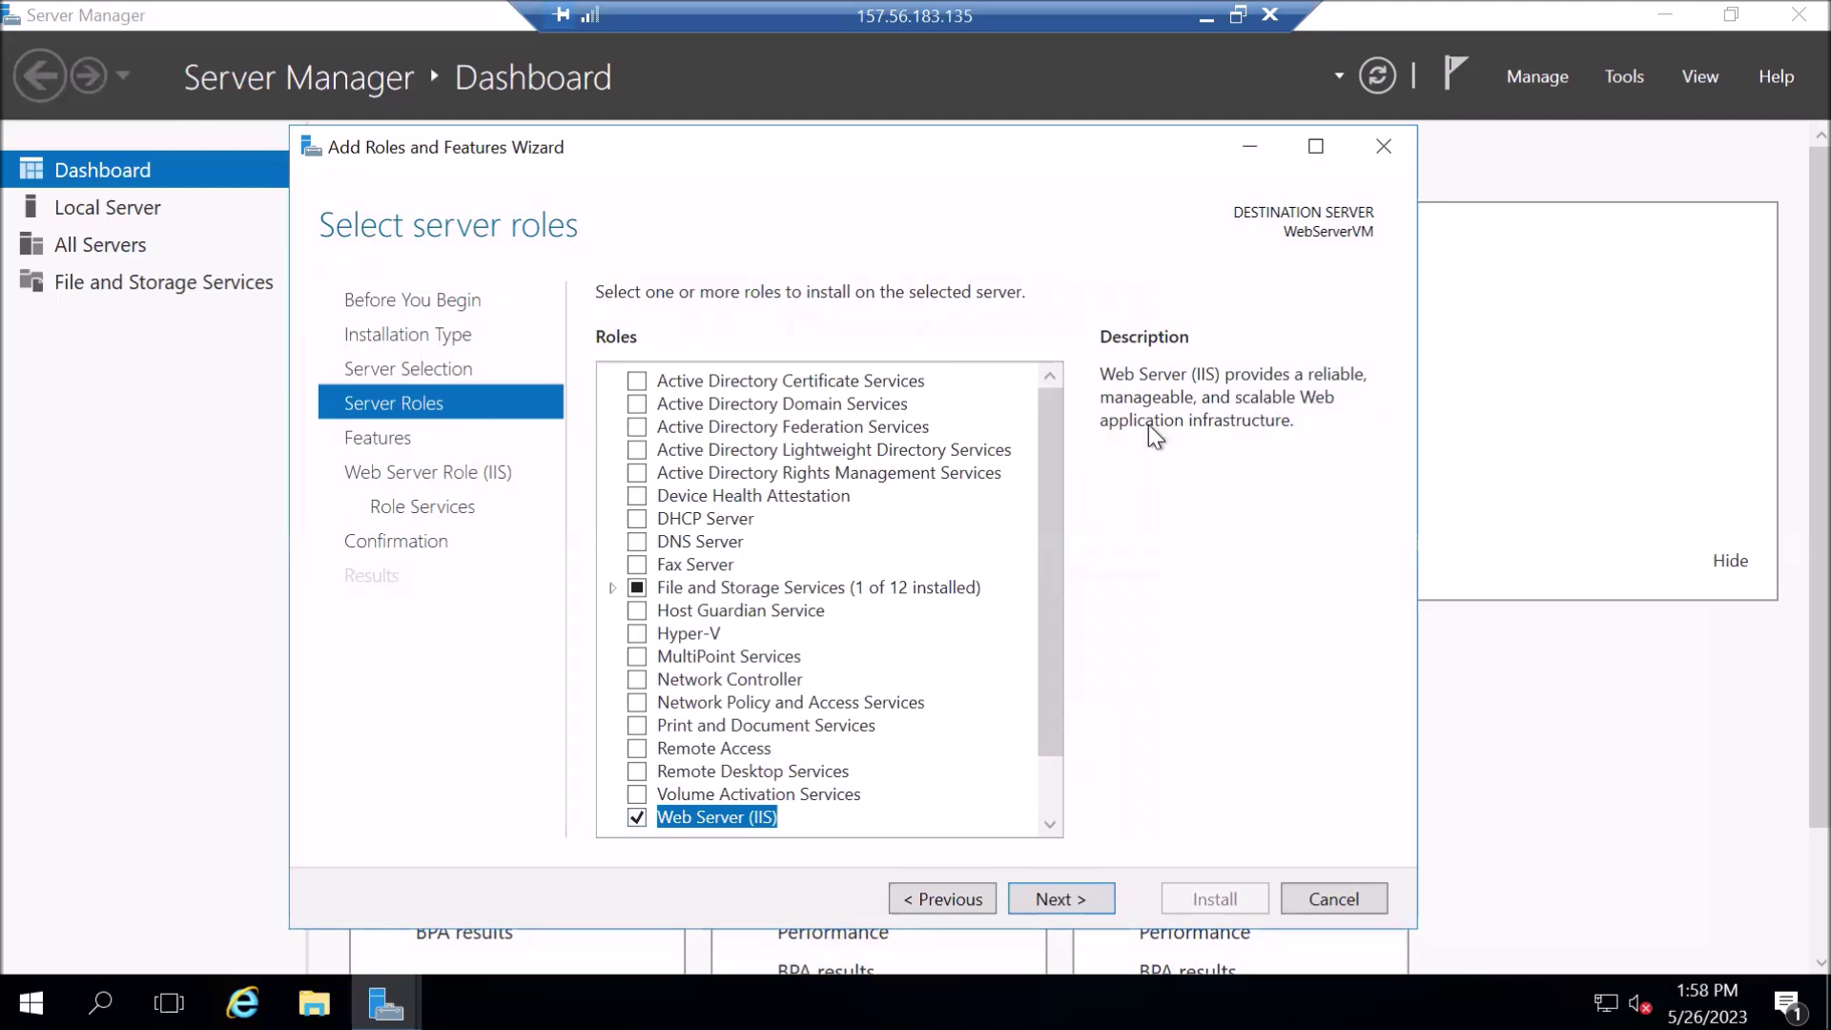
pyautogui.click(1056, 898)
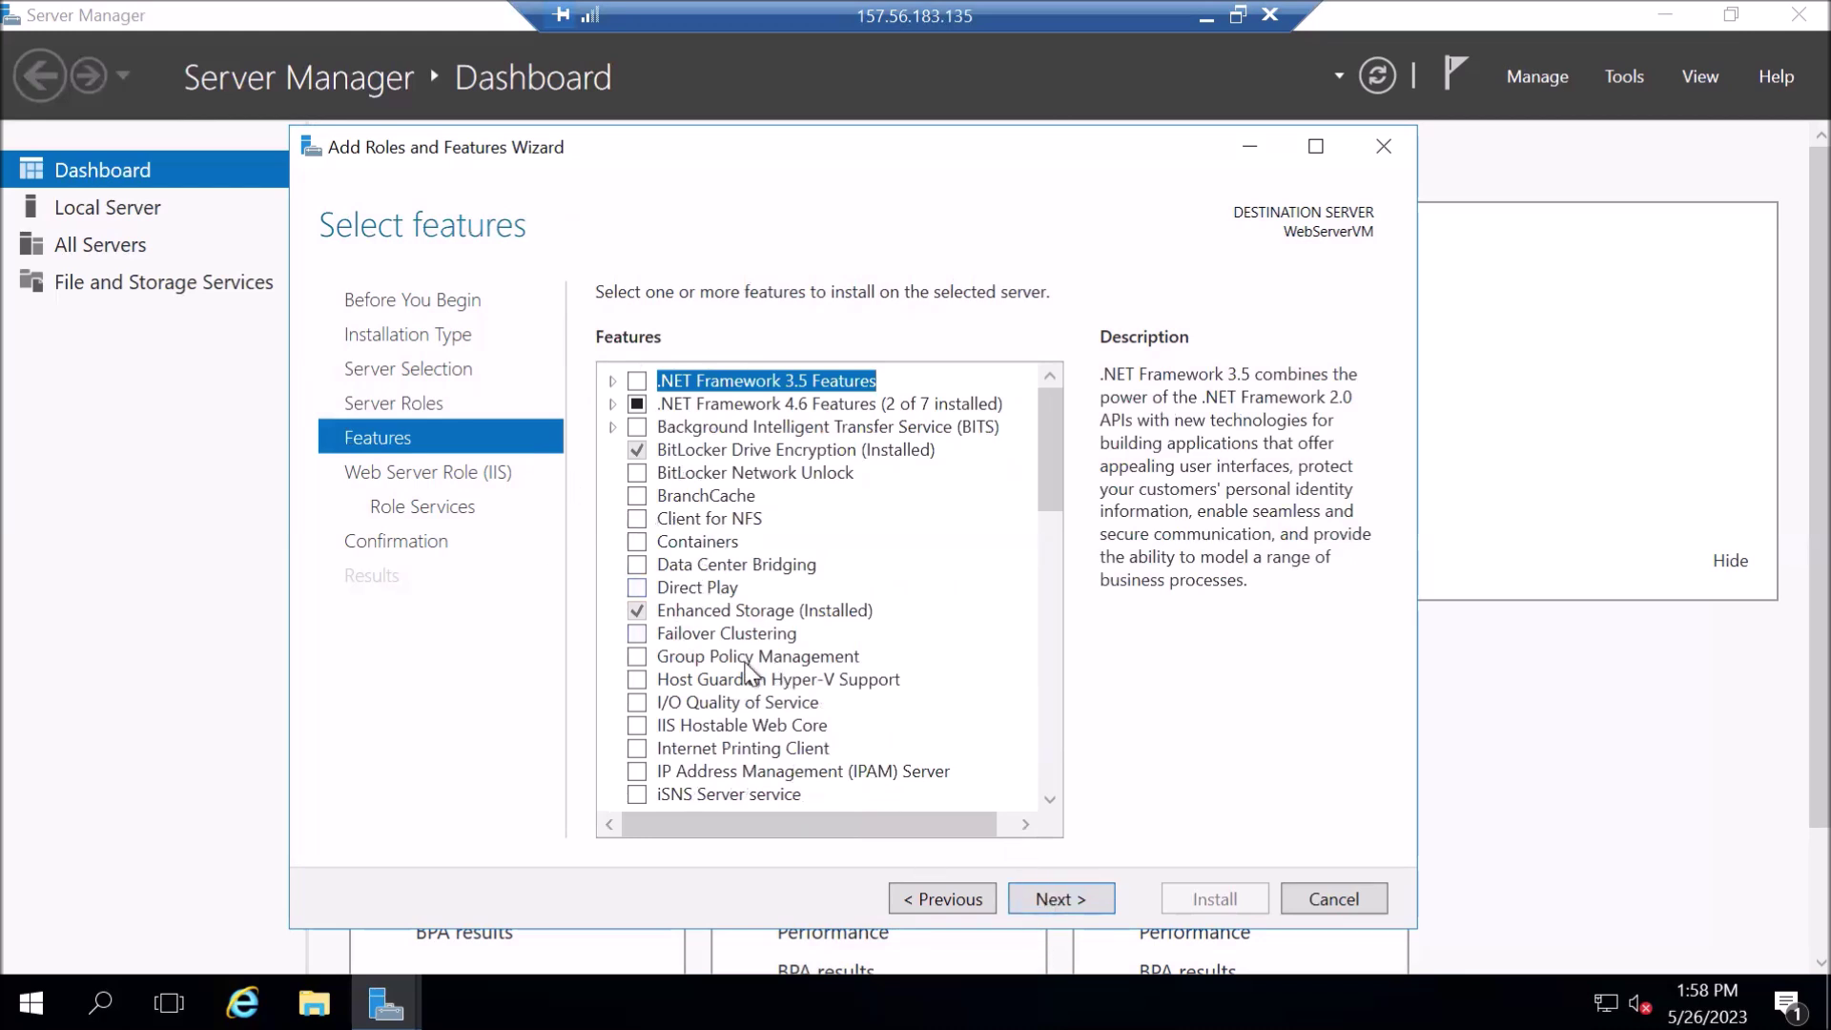
# - Review the optional features list without changes and advance to the Web Server Role (IIS) page
pyautogui.scroll(-6, 746, 670)
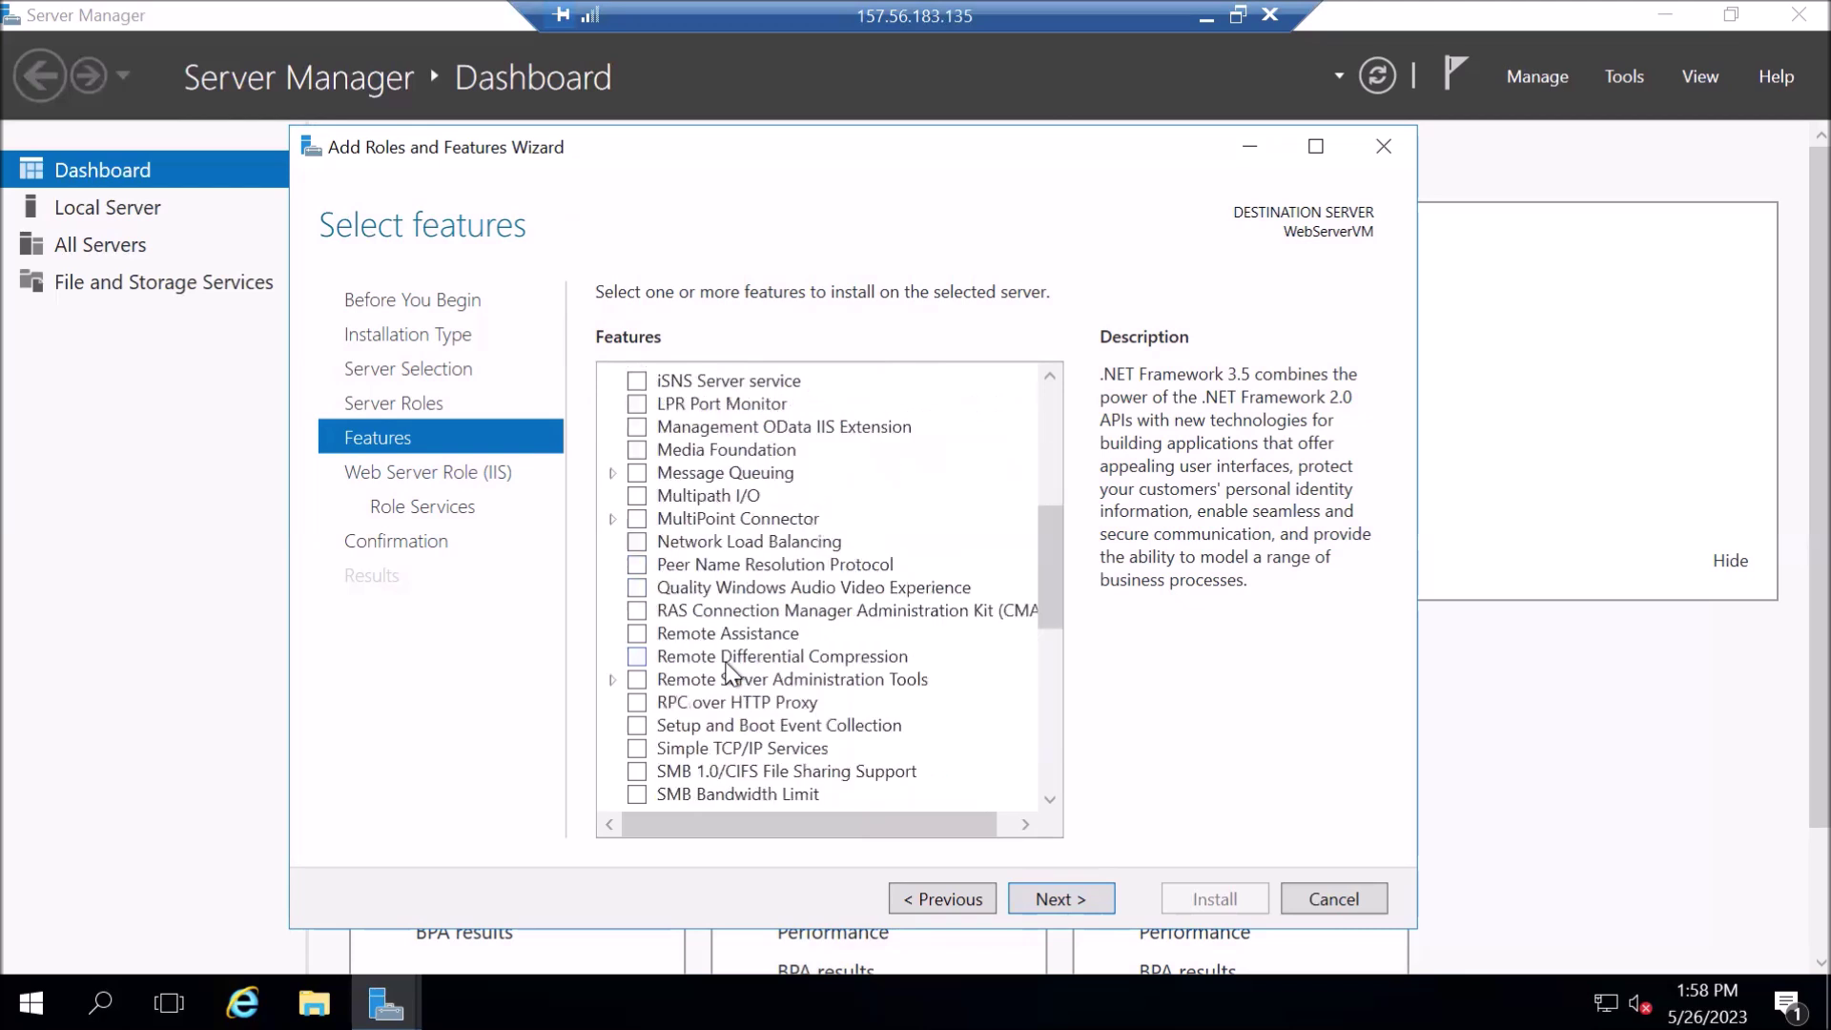
pyautogui.scroll(-3, 729, 672)
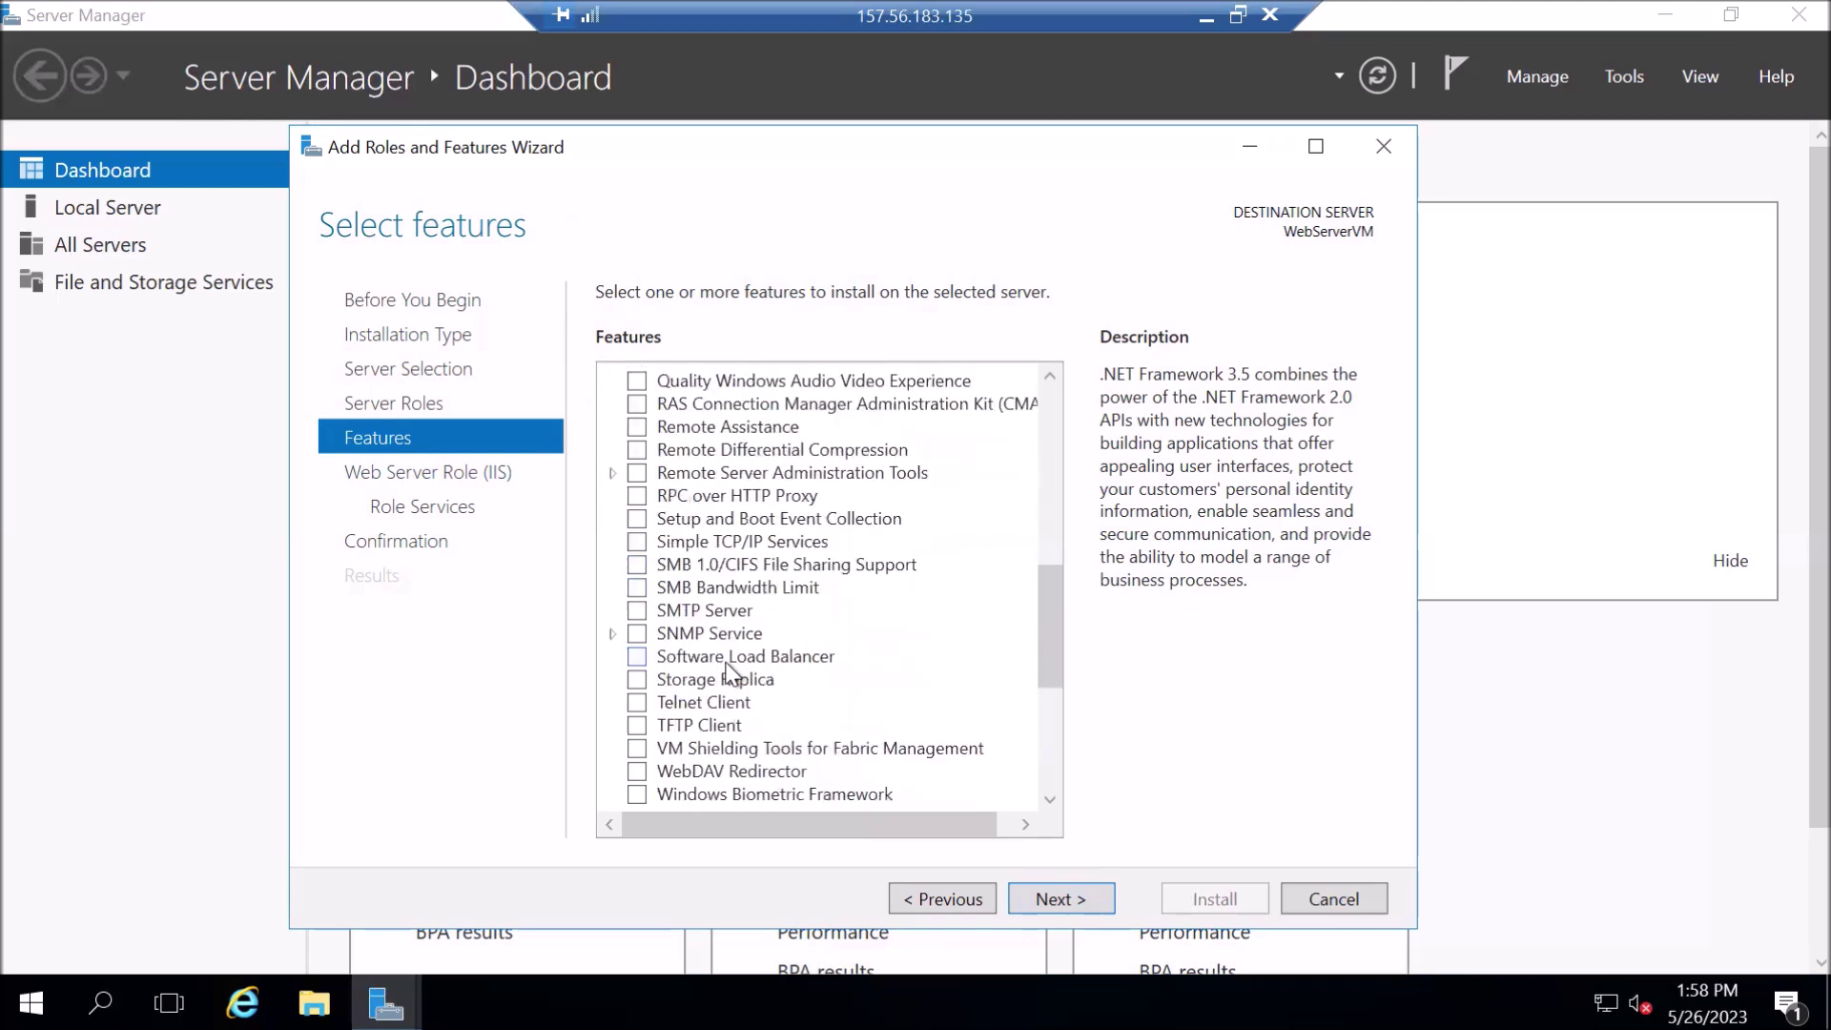
pyautogui.scroll(3, 730, 672)
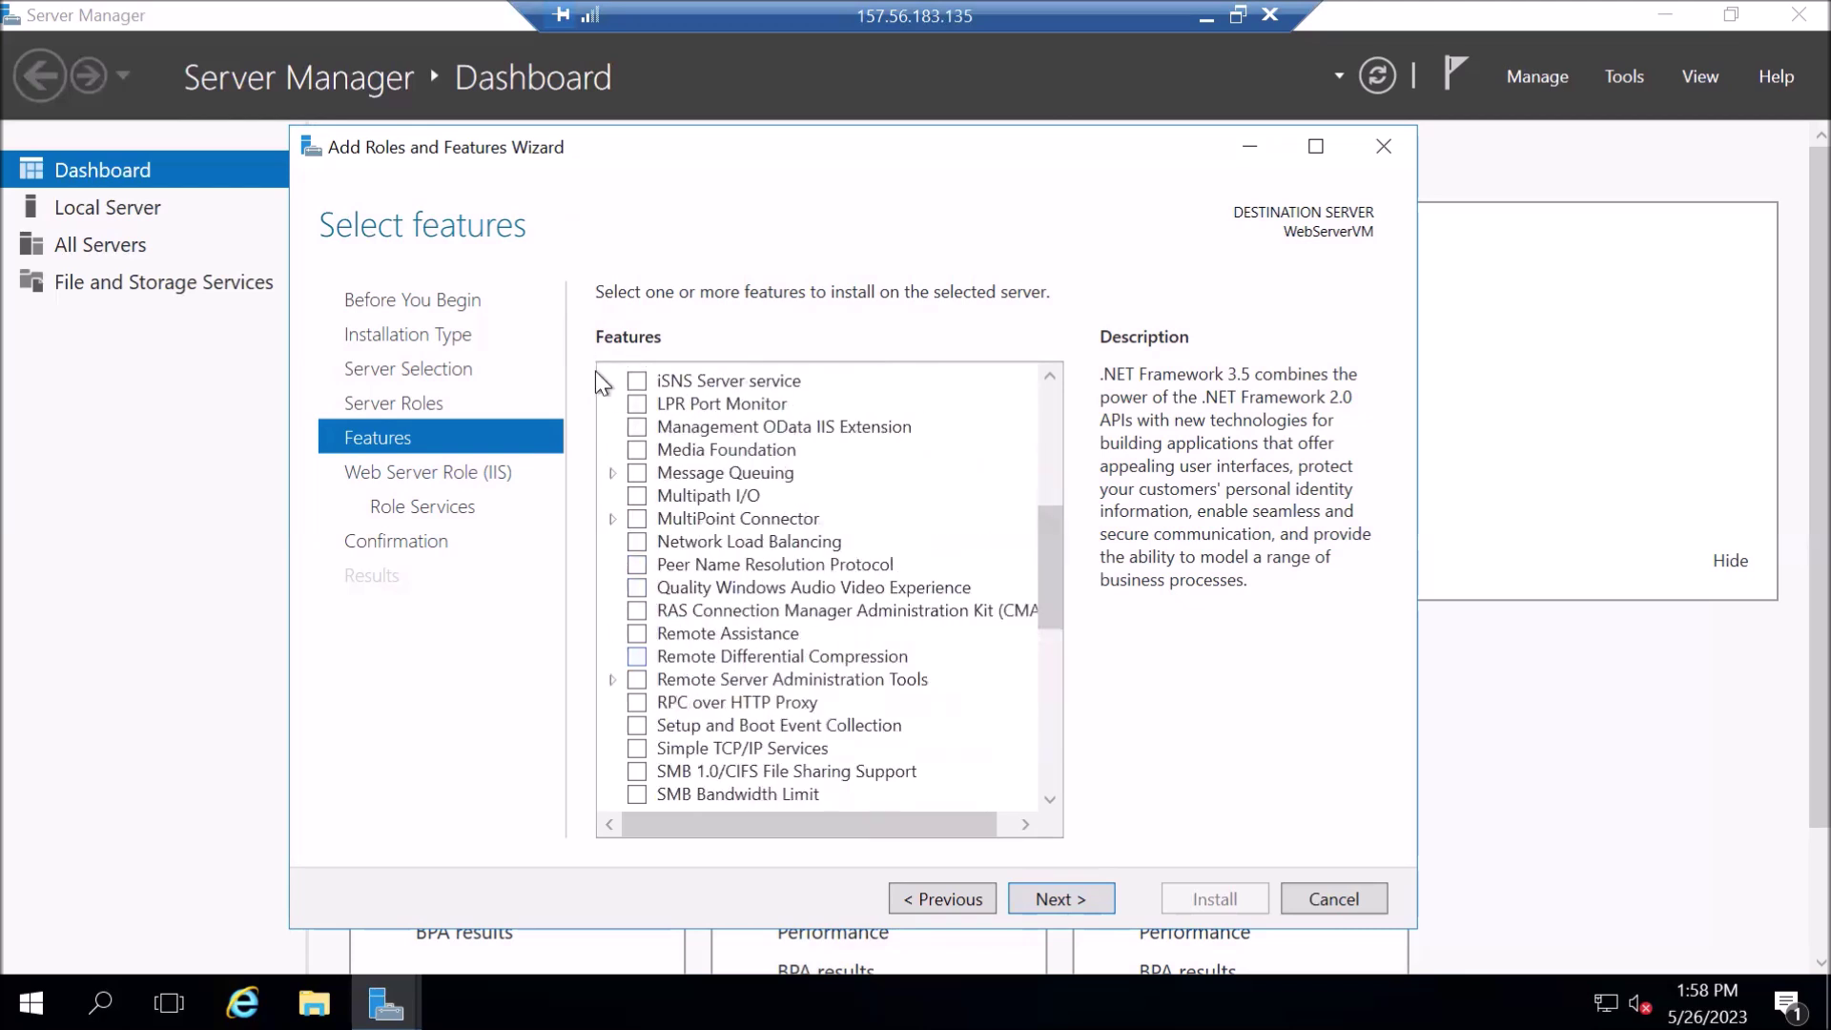
pyautogui.scroll(6, 1032, 828)
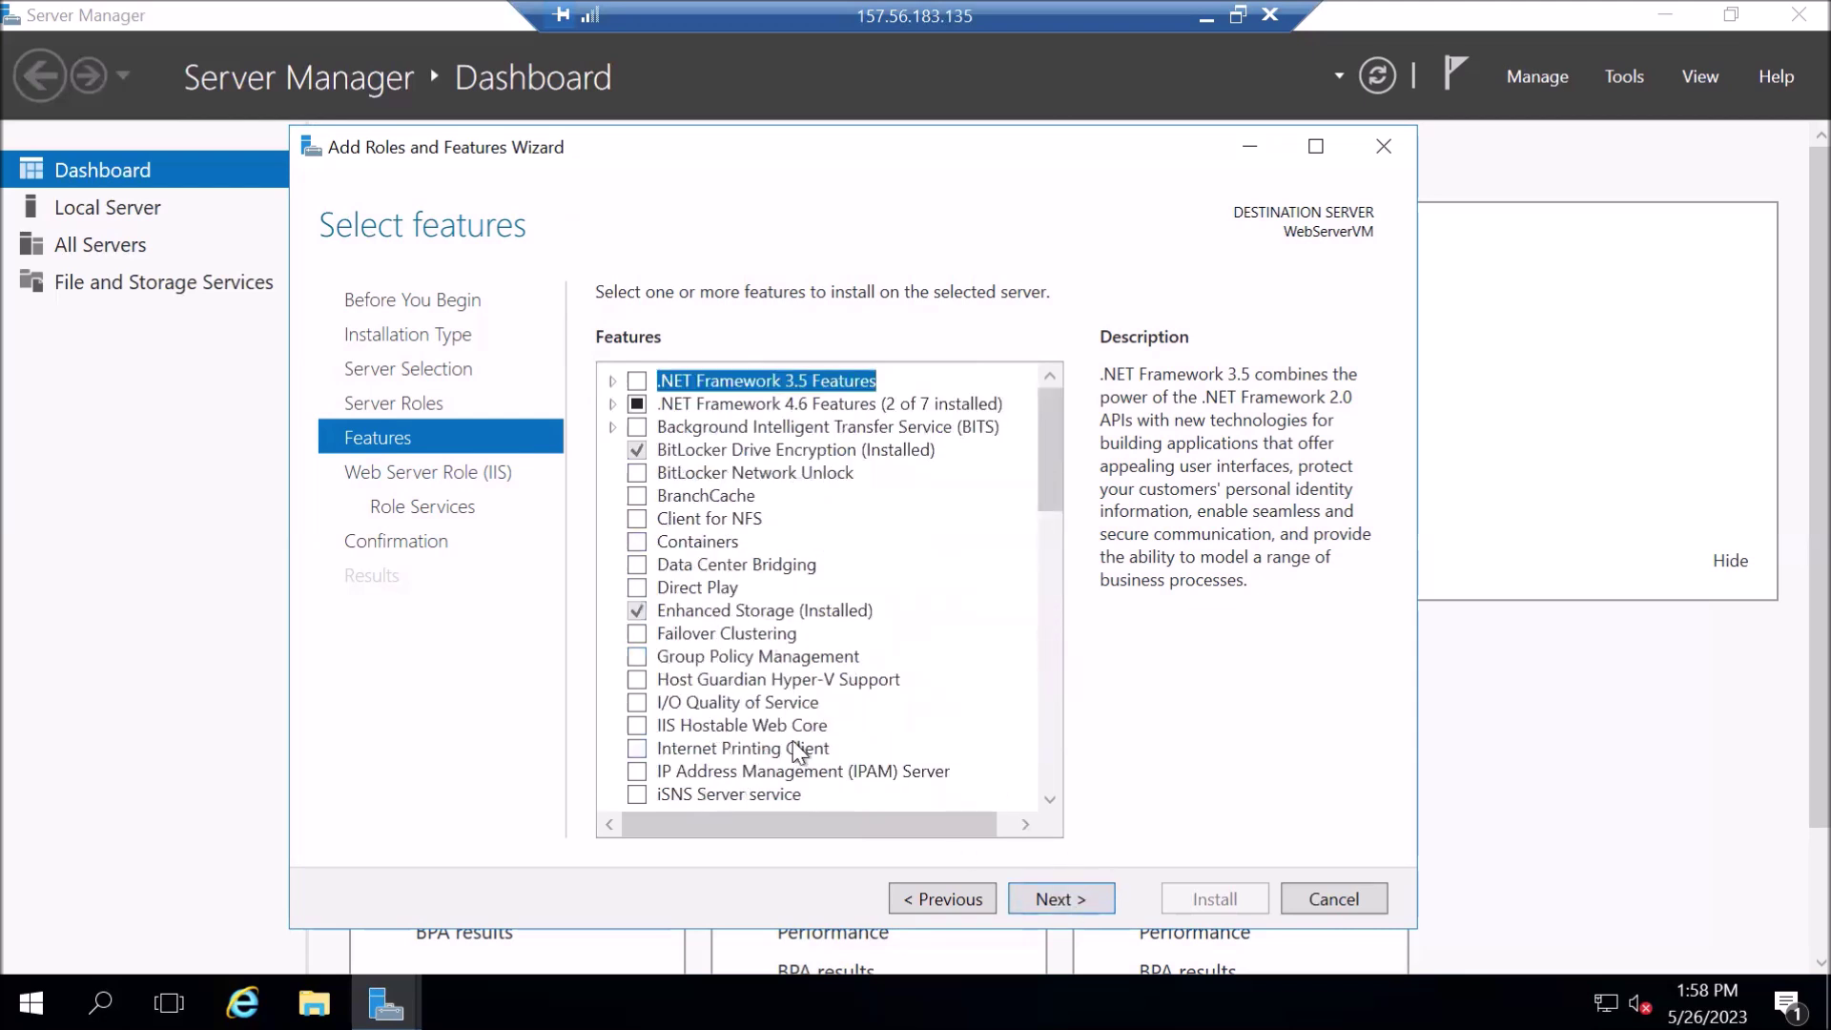
pyautogui.click(1047, 901)
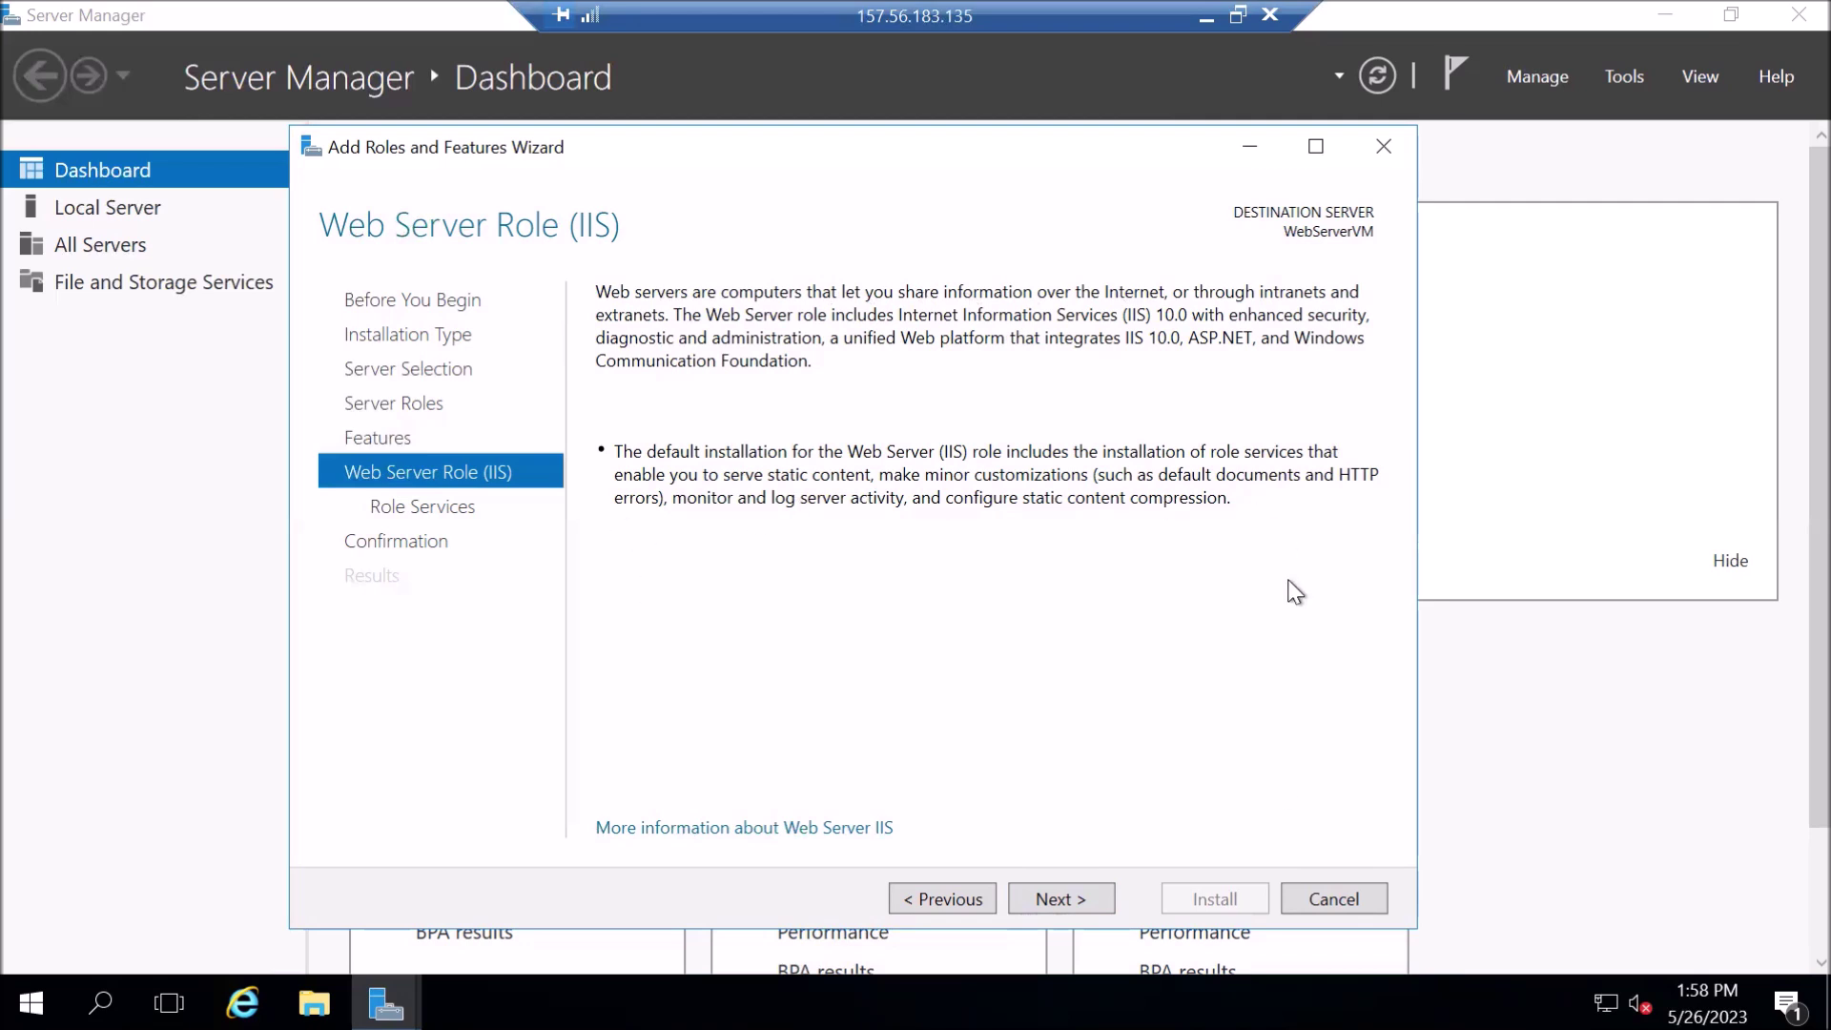
# - Pass the Web Server Role (IIS) page and keep the default IIS role services
pyautogui.click(1046, 910)
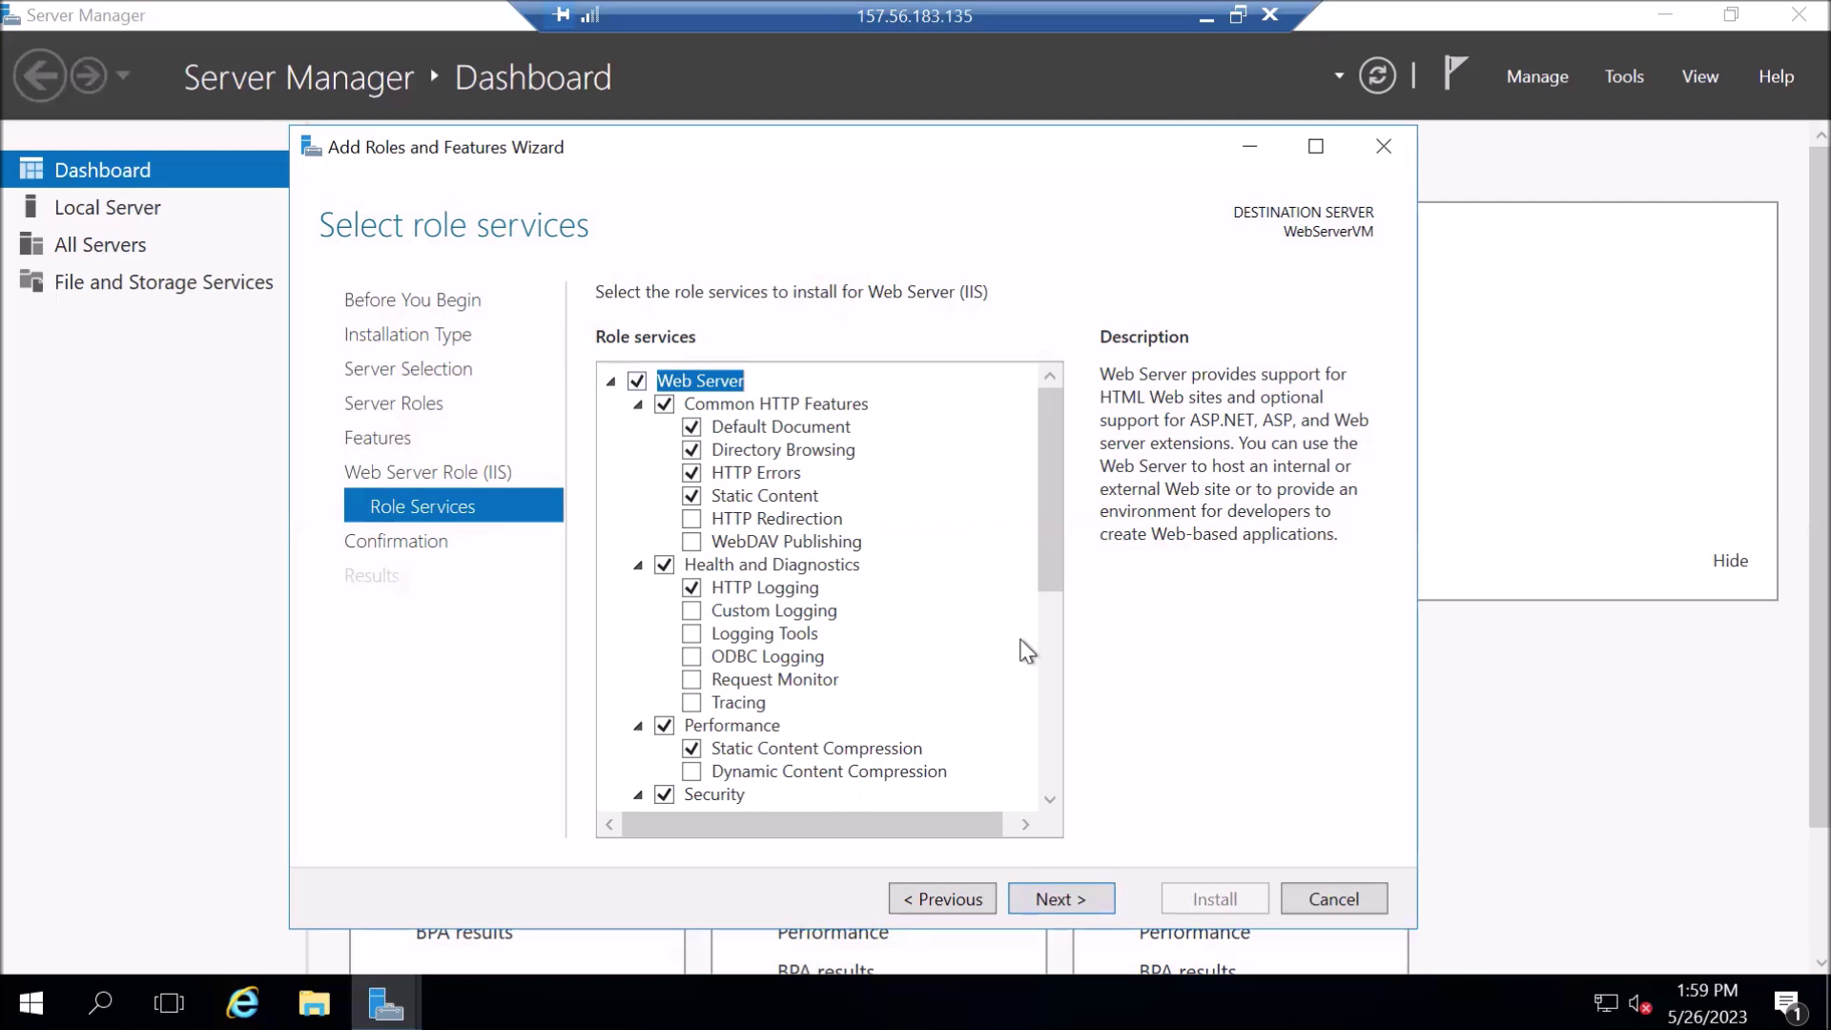
pyautogui.click(1078, 909)
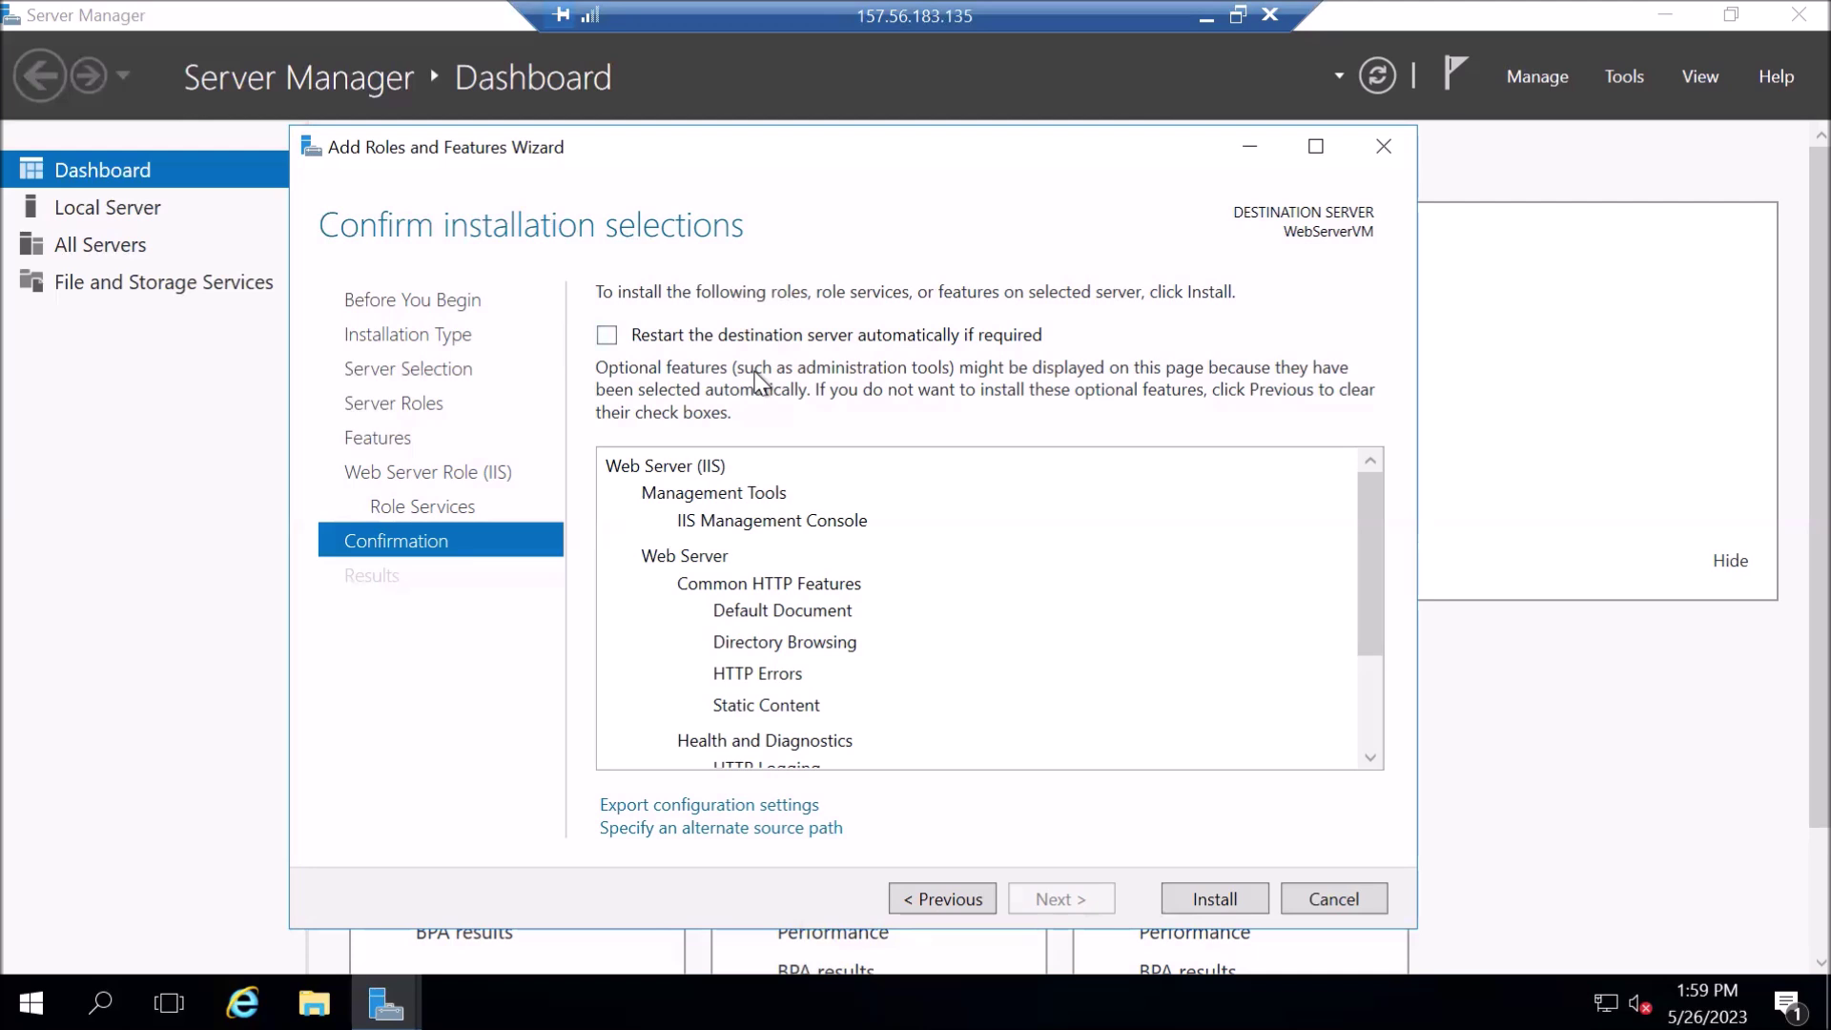
# - Enable automatic restart if required, confirm it, and install Web Server (IIS) on WebServerVM
pyautogui.click(606, 335)
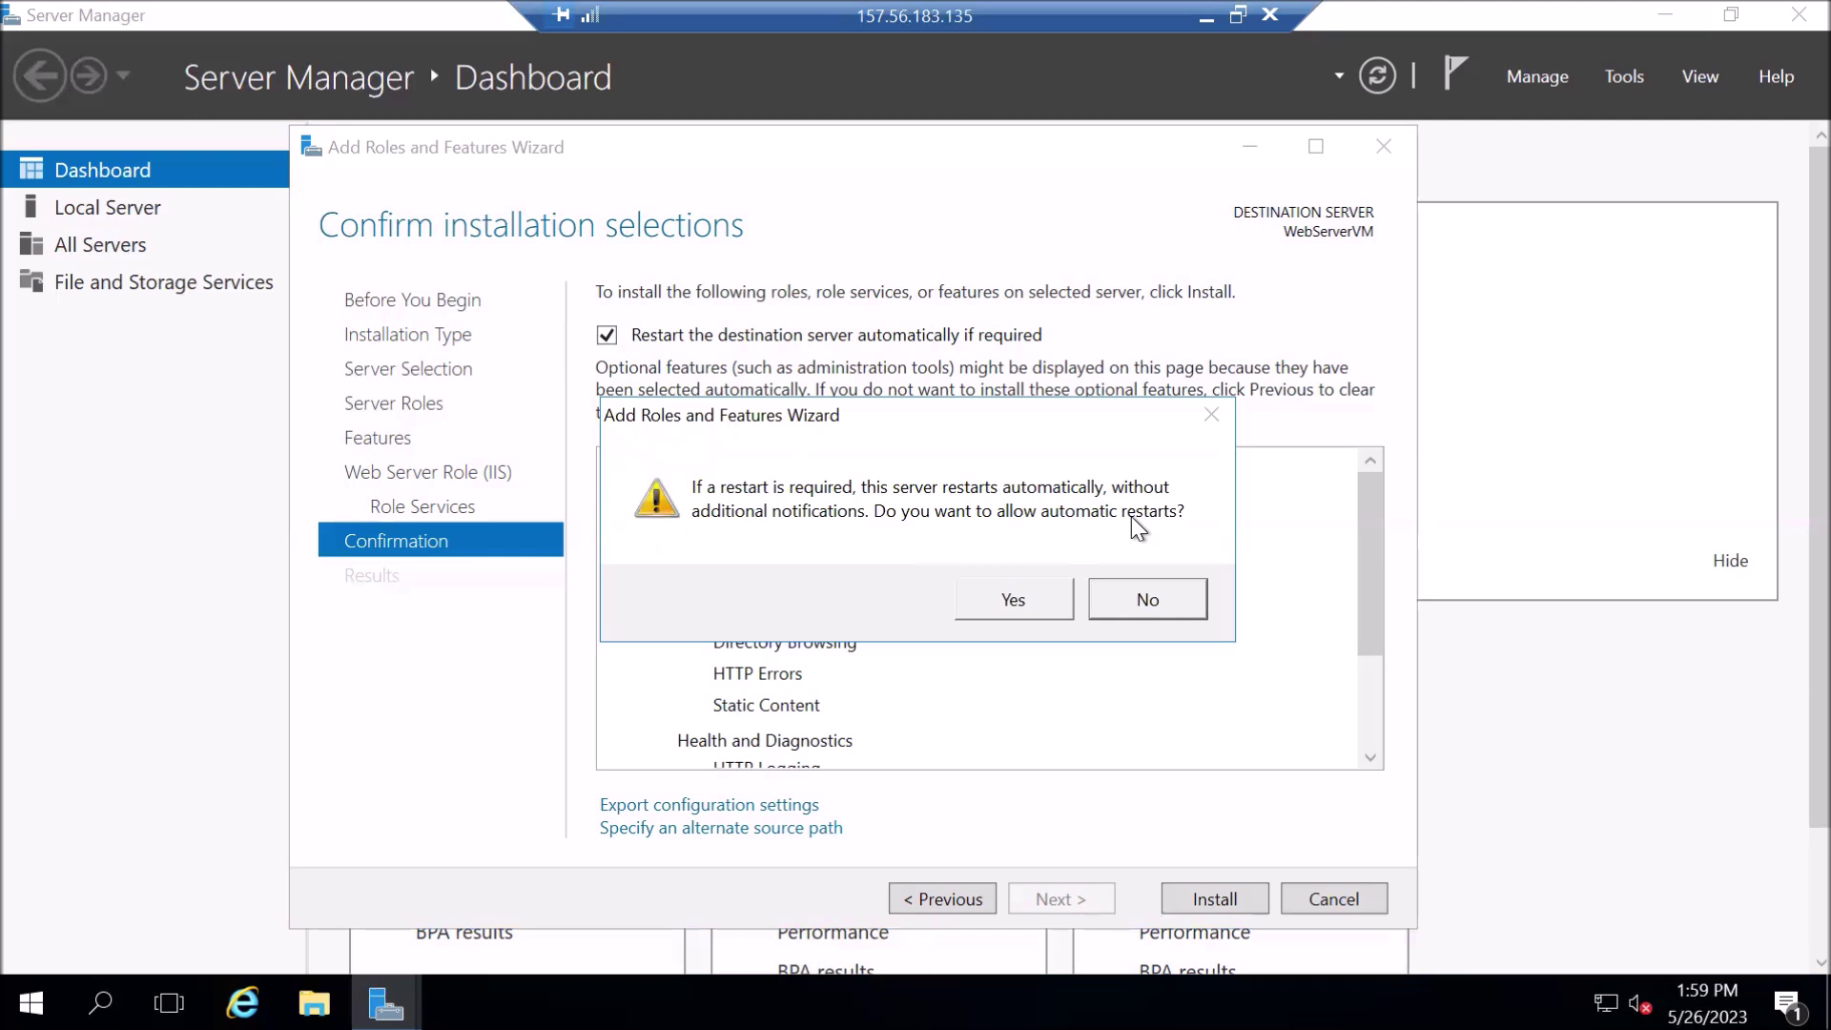
pyautogui.click(1010, 608)
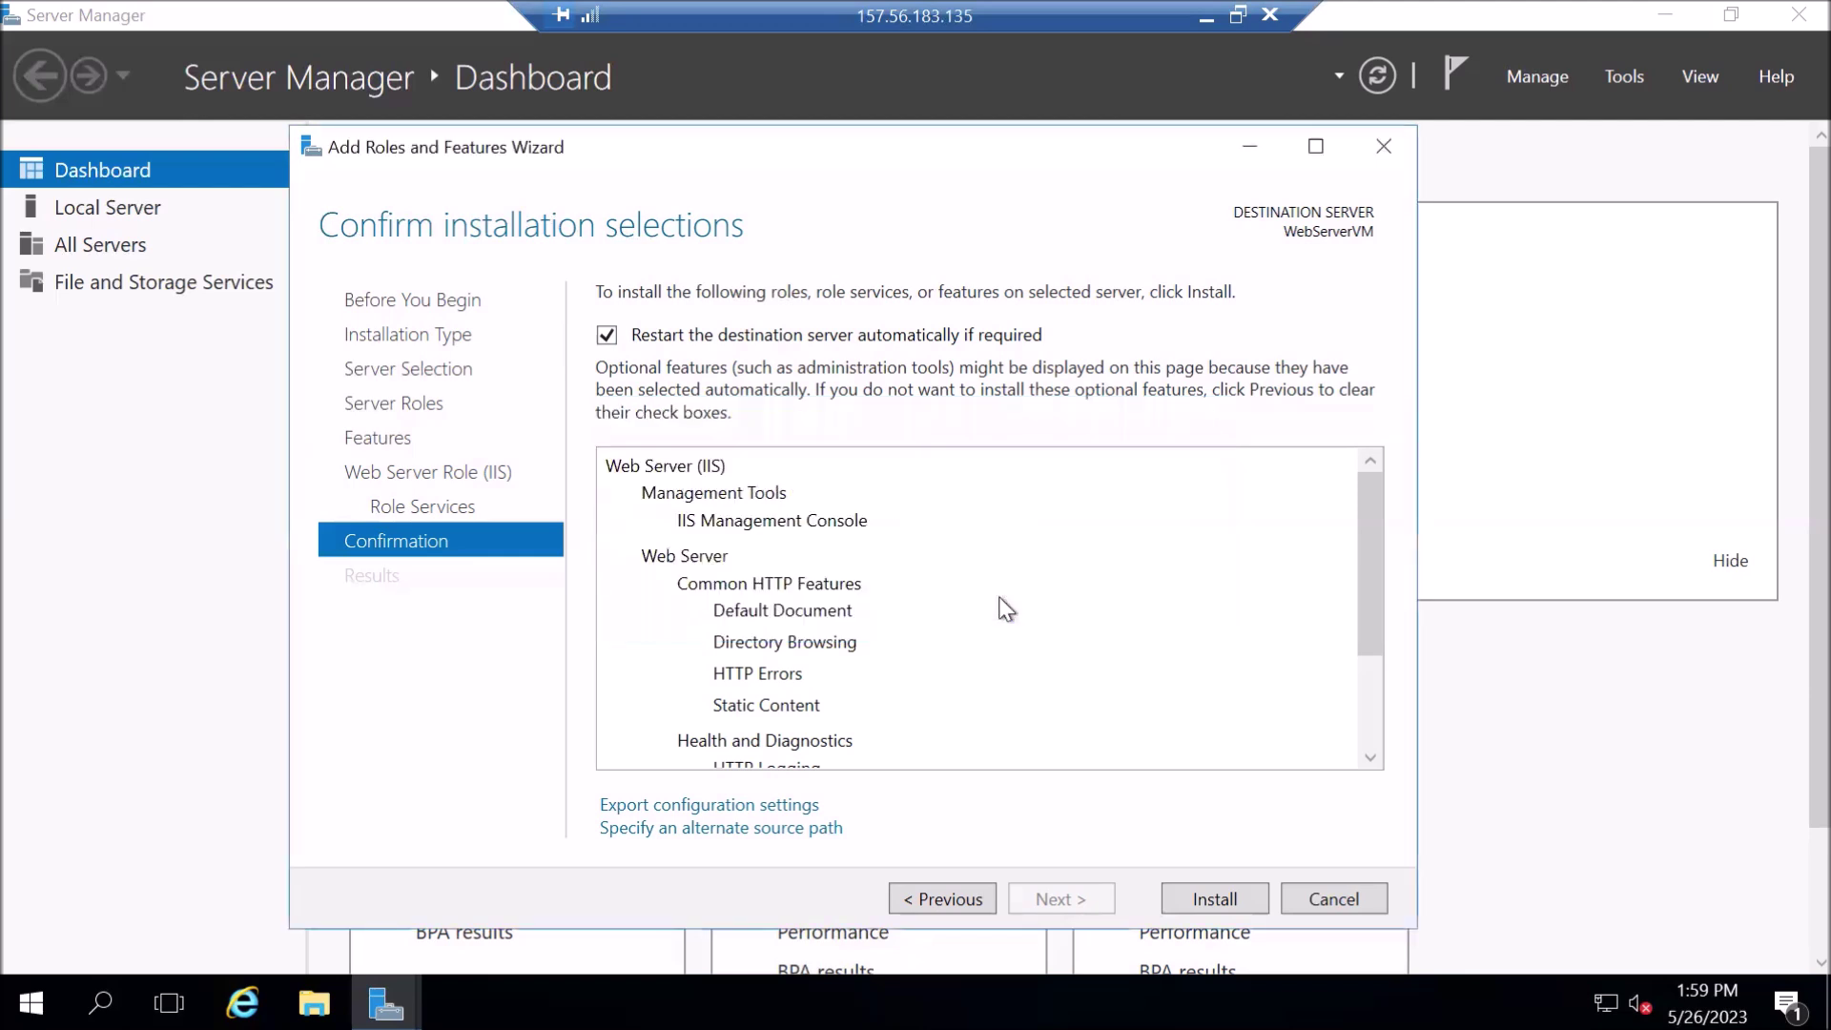
pyautogui.click(1246, 897)
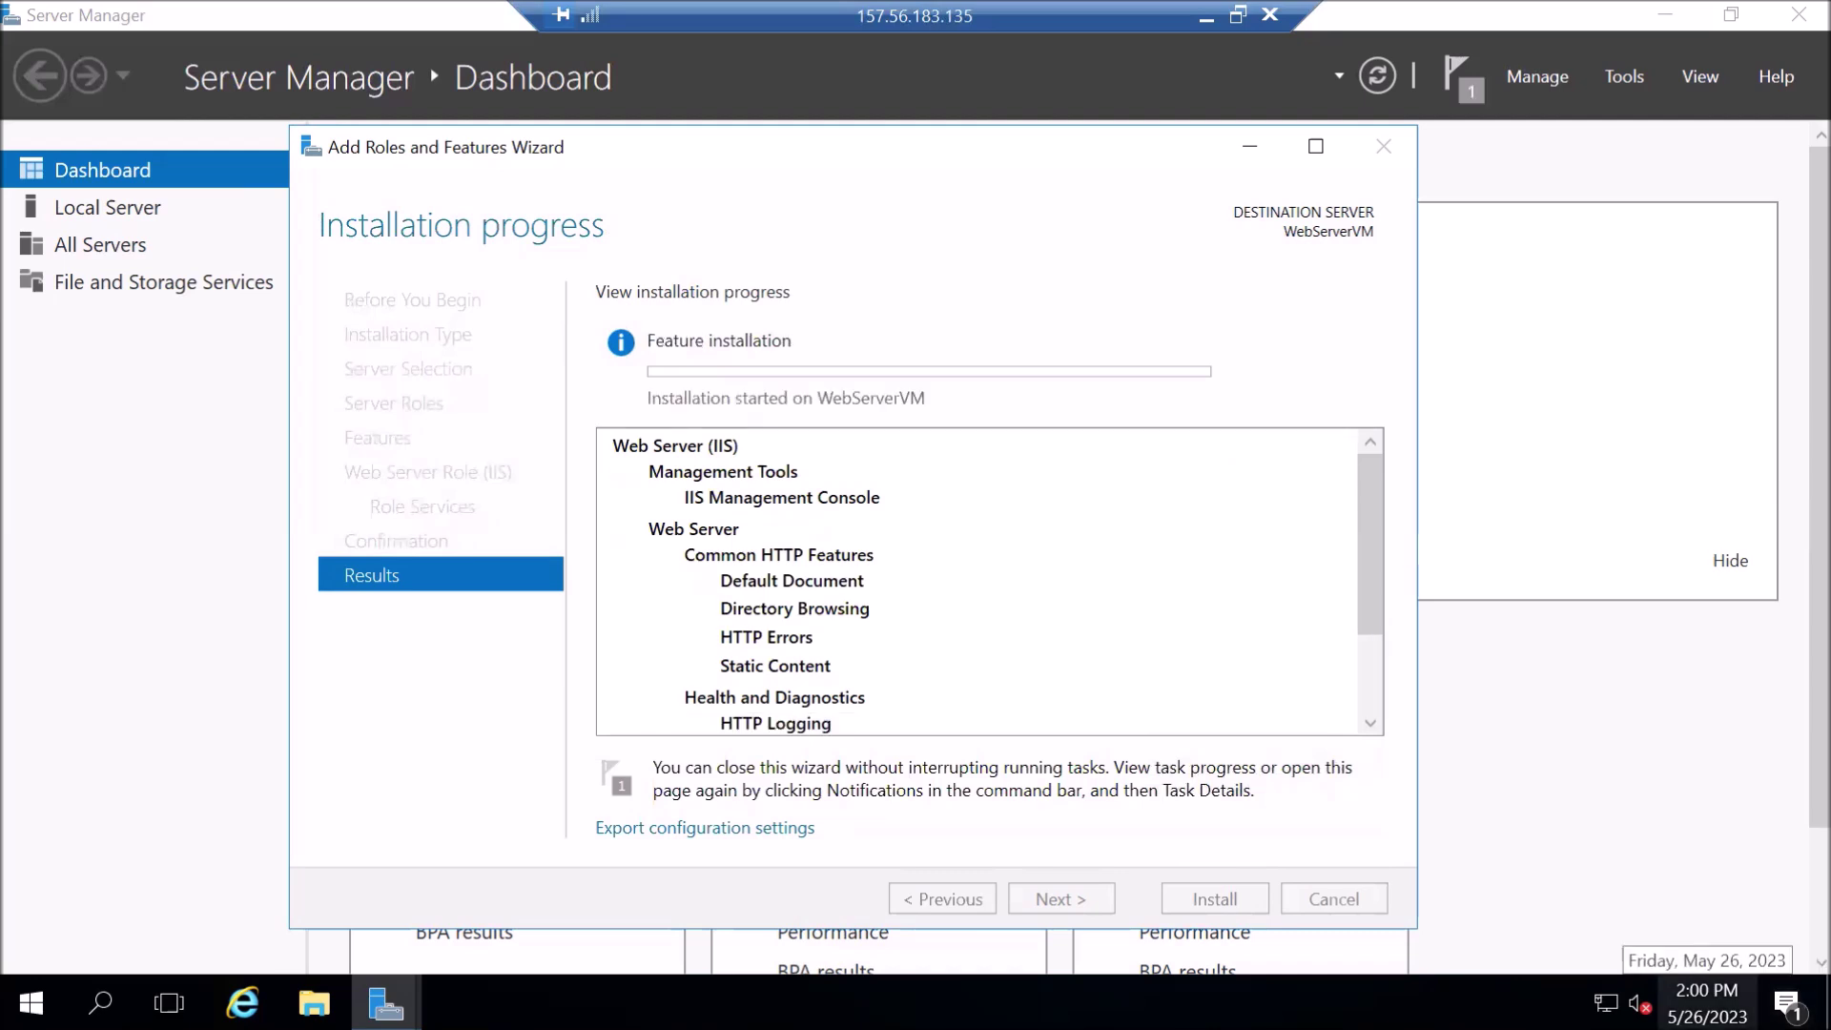
# - While IIS installs, dismiss the taskbar menu and launch File Explorer
pyautogui.rightClick(1526, 1001)
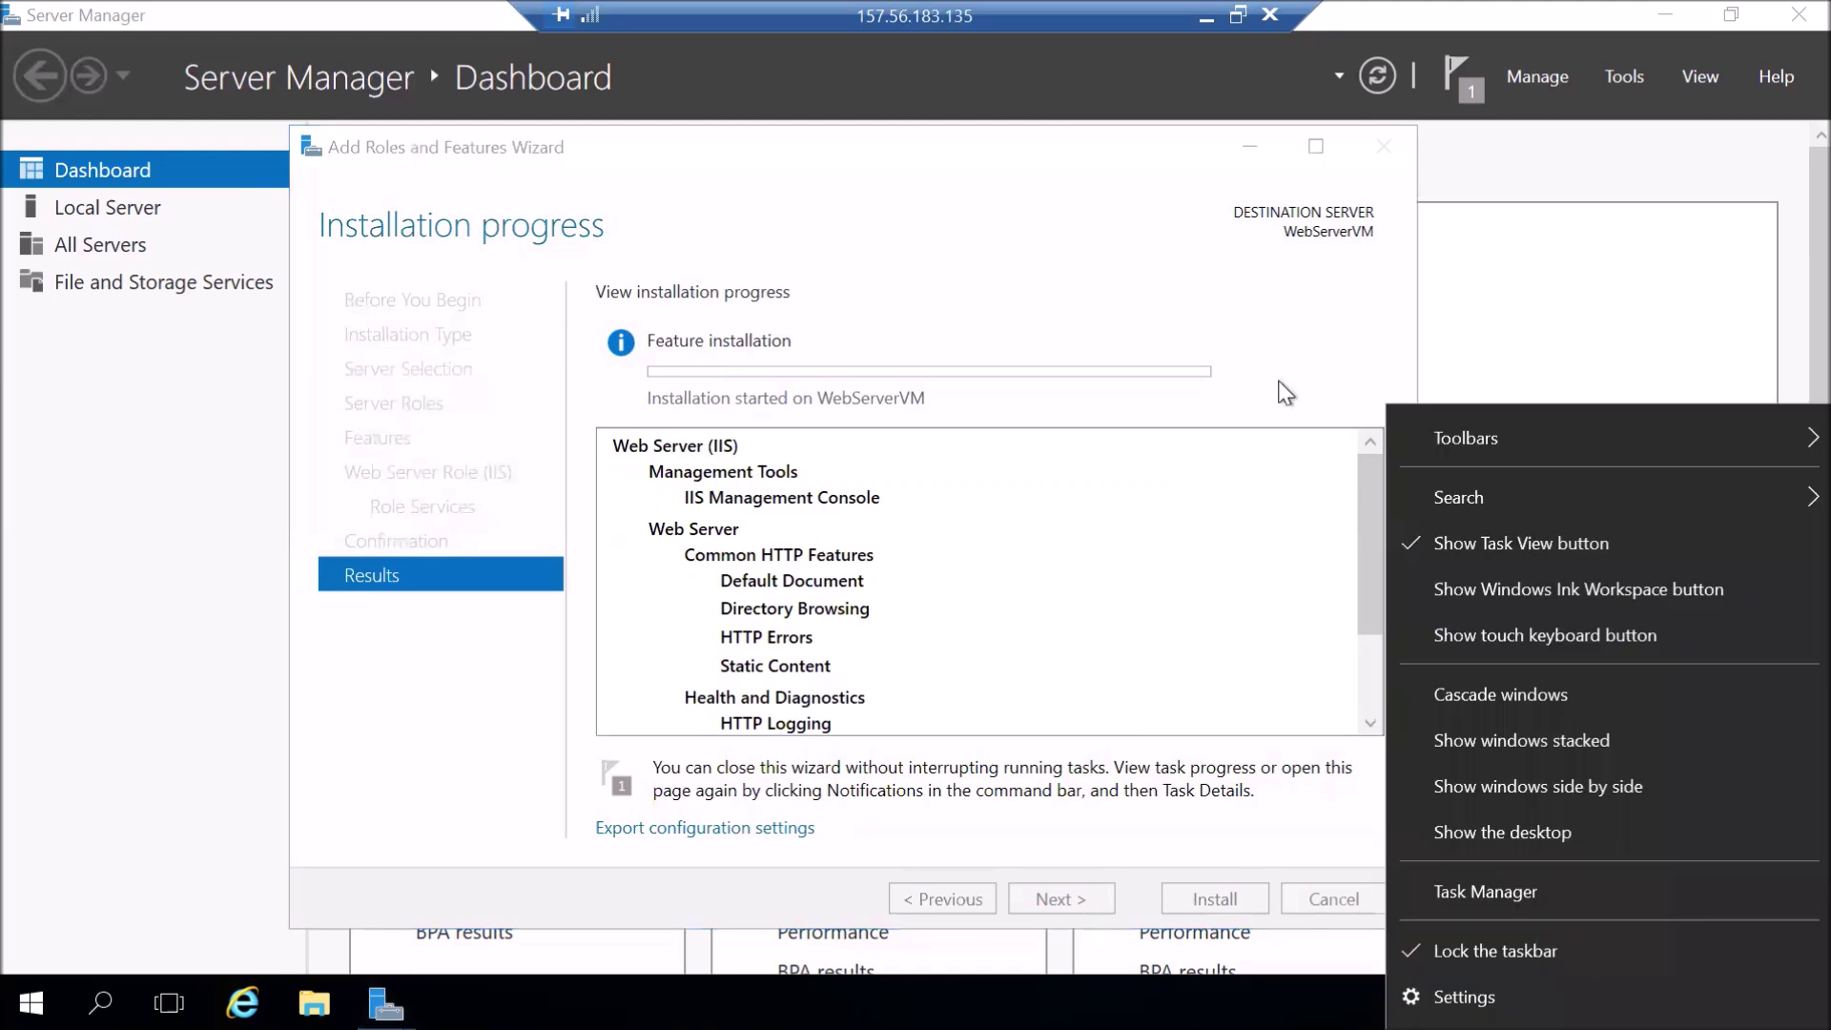
pyautogui.click(861, 306)
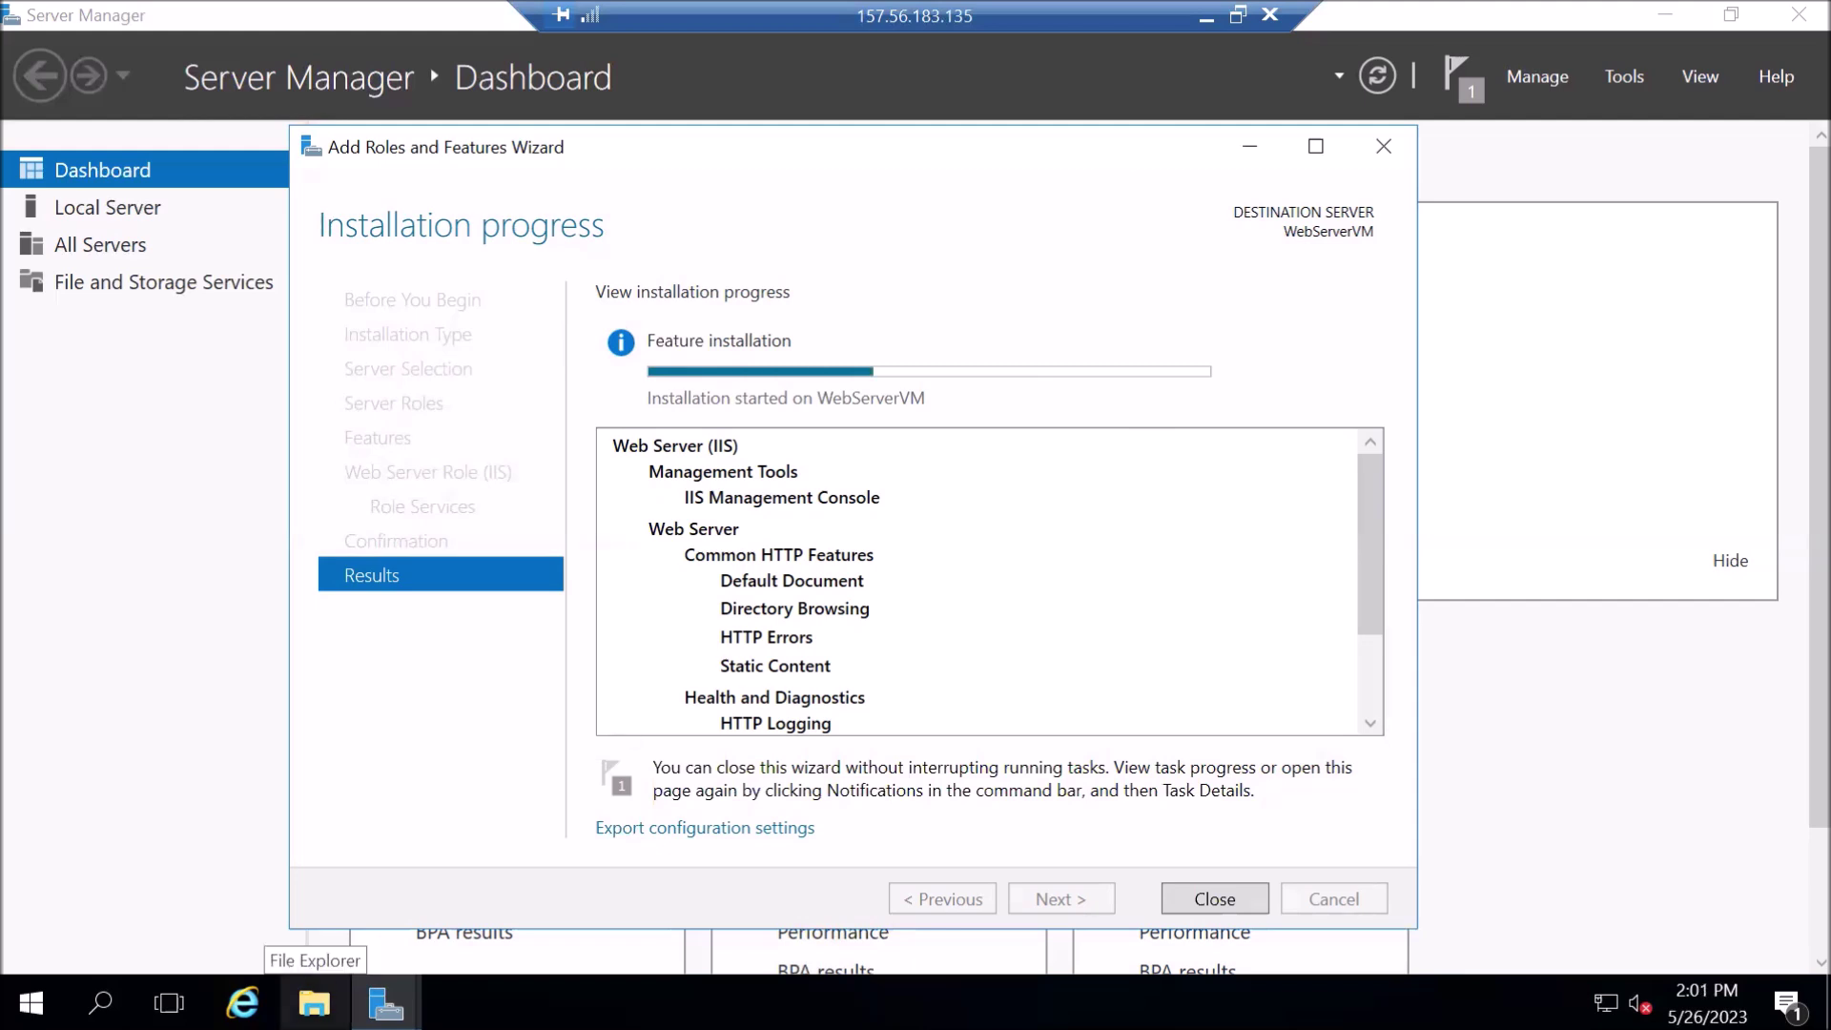
pyautogui.click(314, 1002)
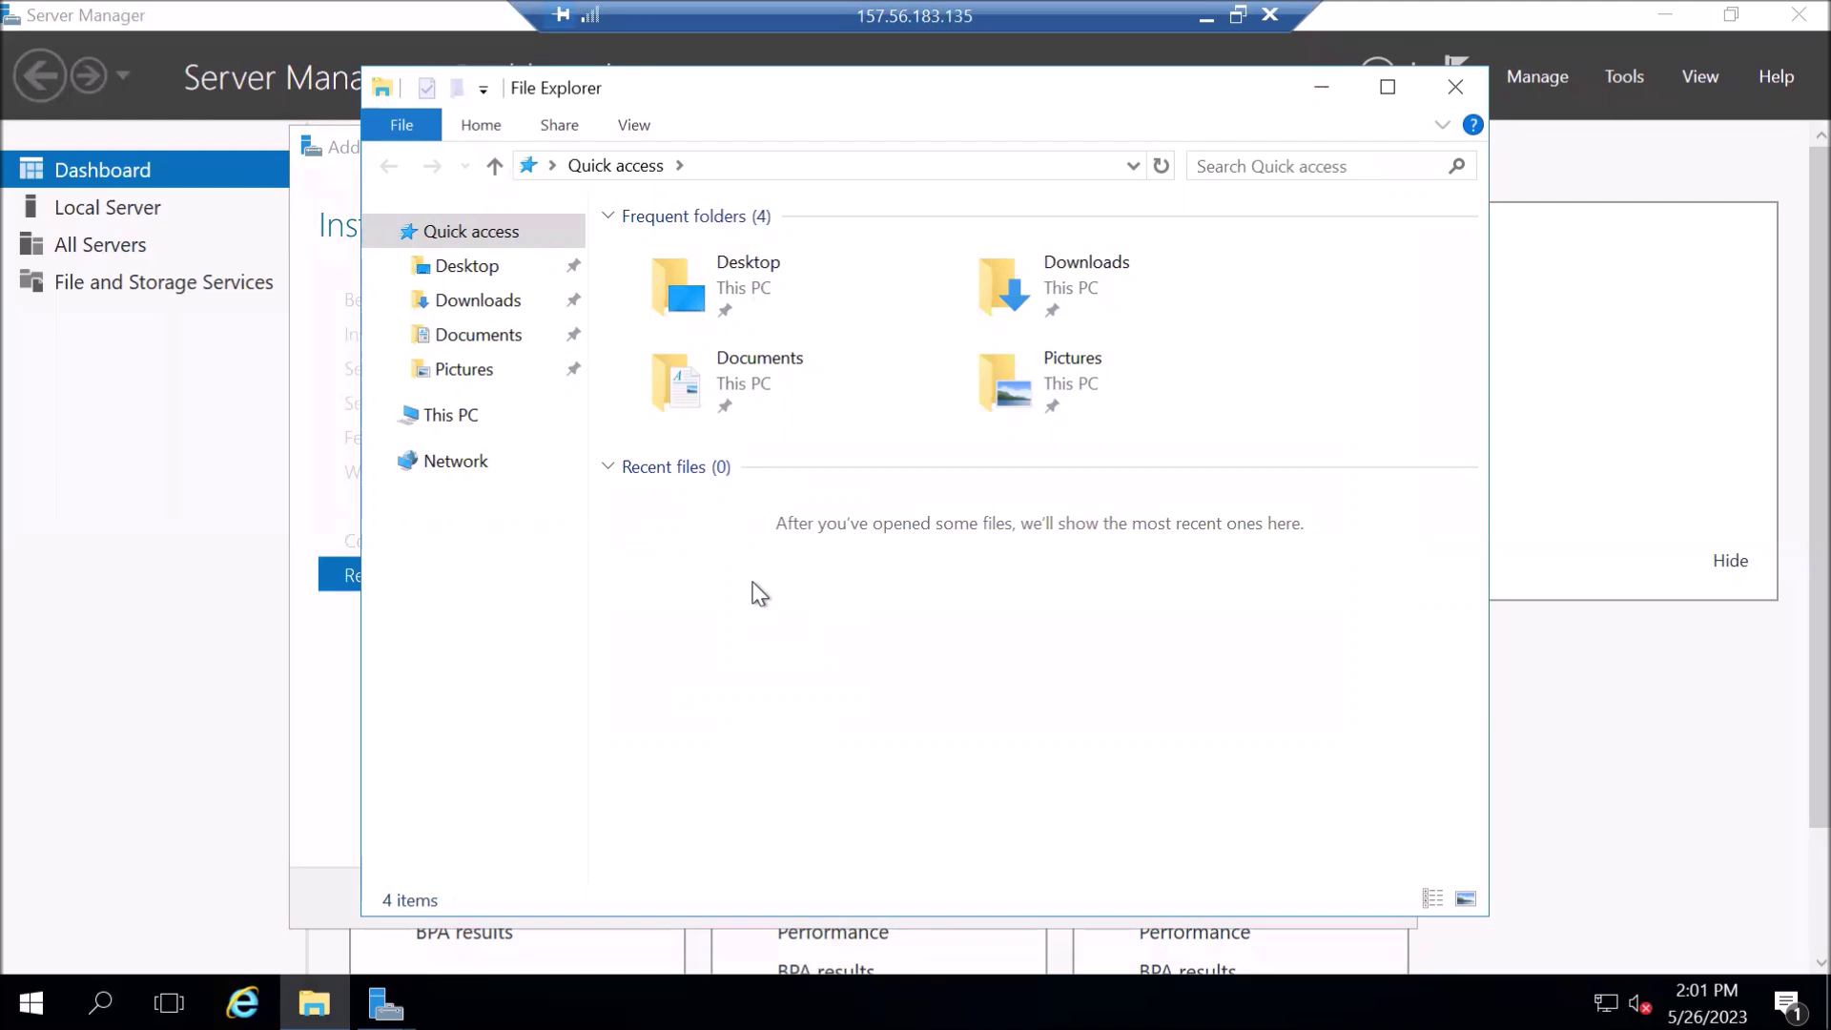
# - Browse This PC into the Windows (C:) drive and select the new inetpub folder
pyautogui.click(457, 422)
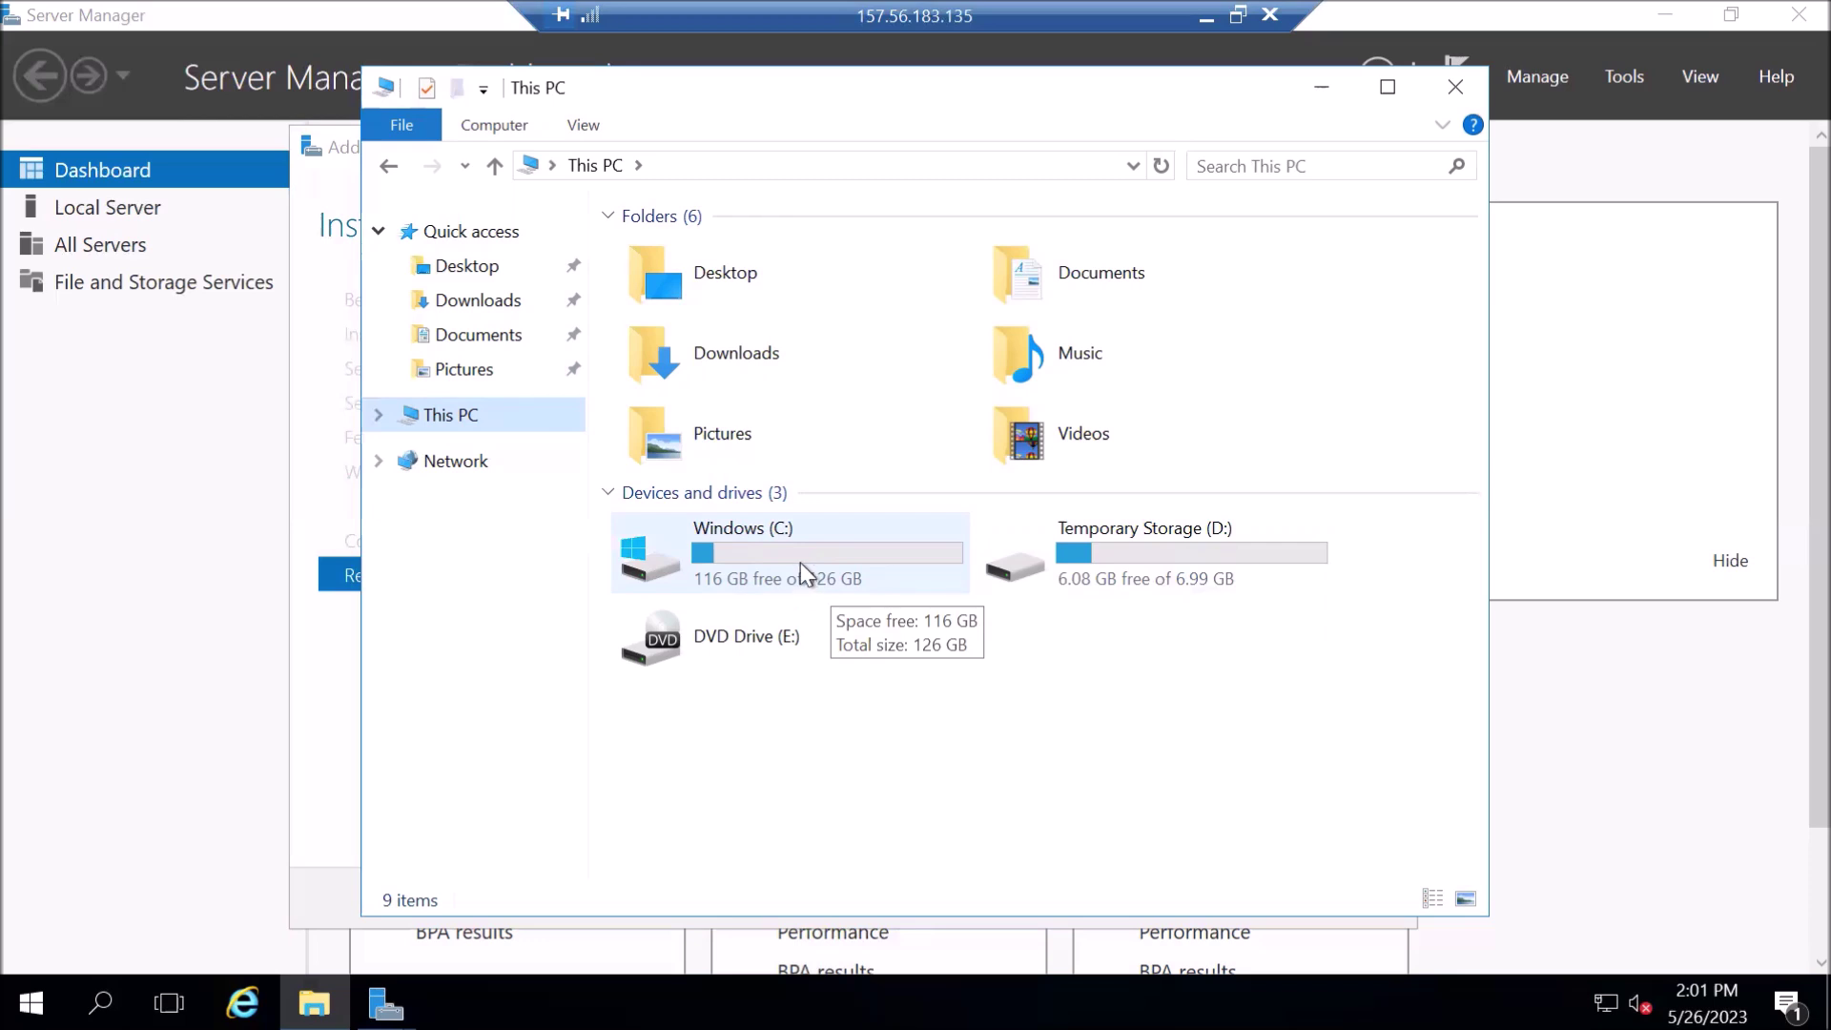
pyautogui.doubleClick(799, 563)
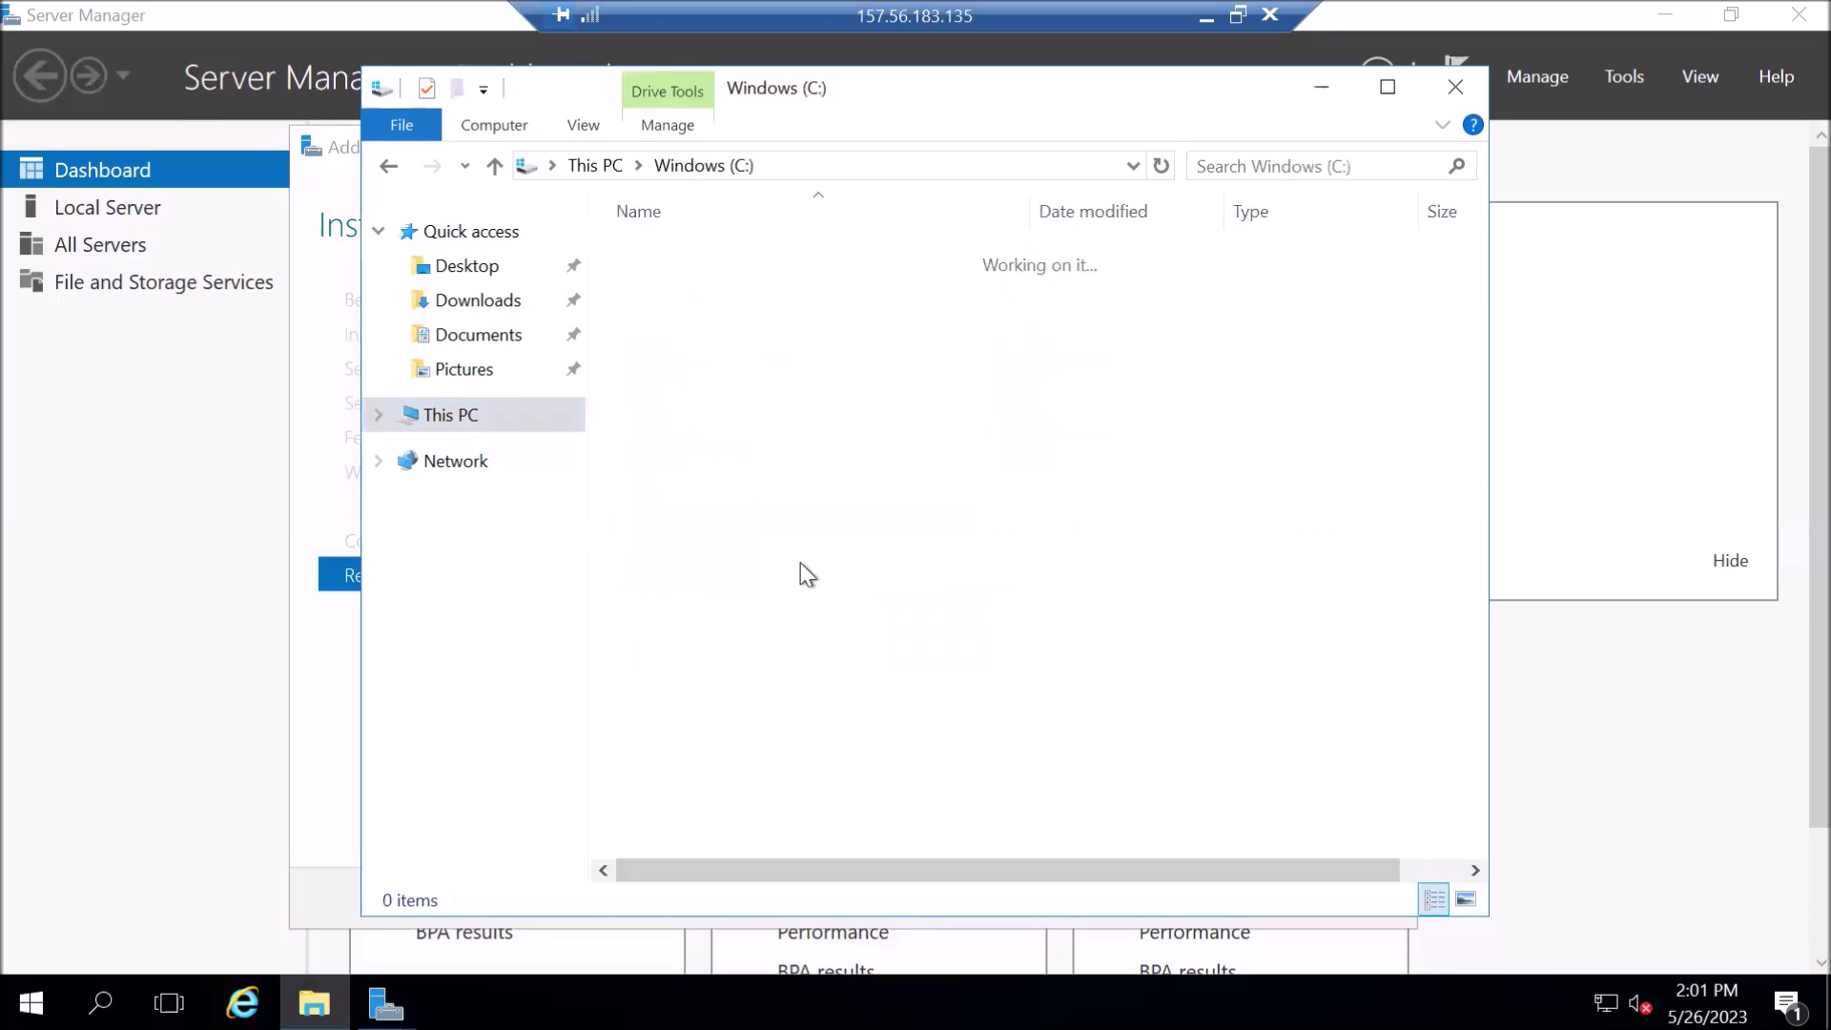
pyautogui.click(649, 254)
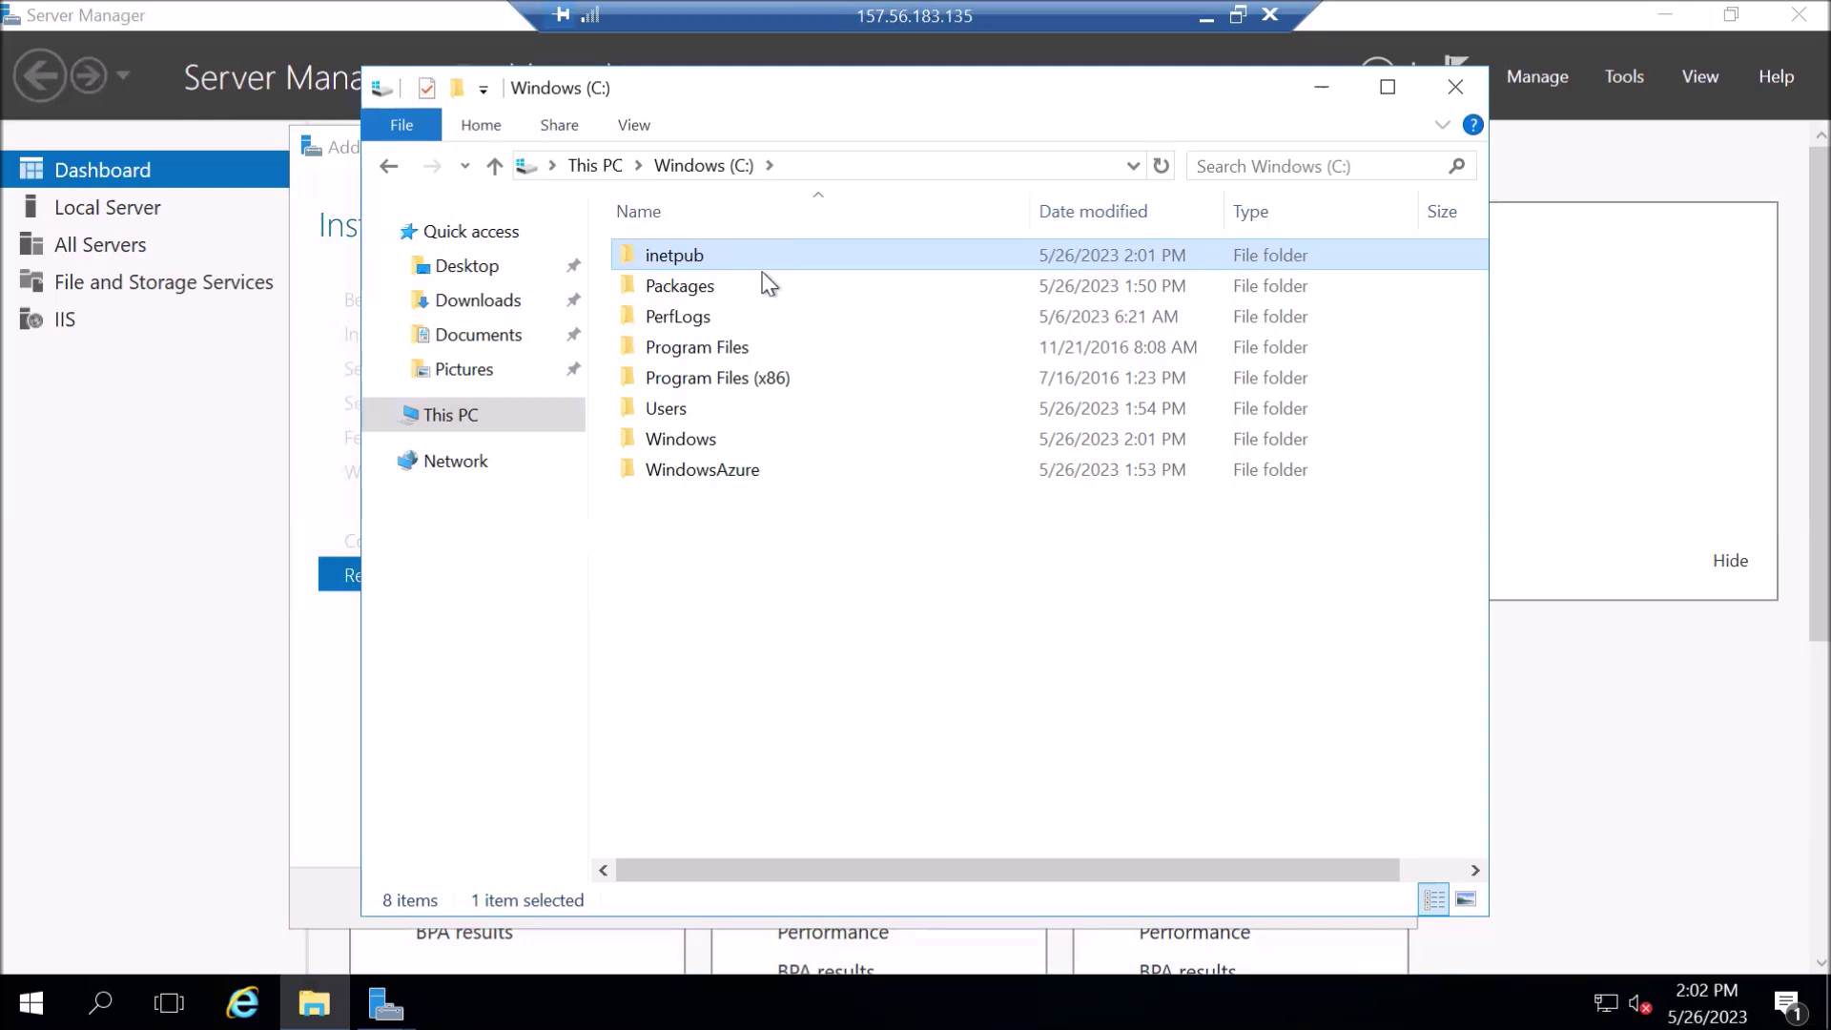
# - Close the C: drive Explorer window and the completed Add Roles and Features wizard
pyautogui.click(1456, 93)
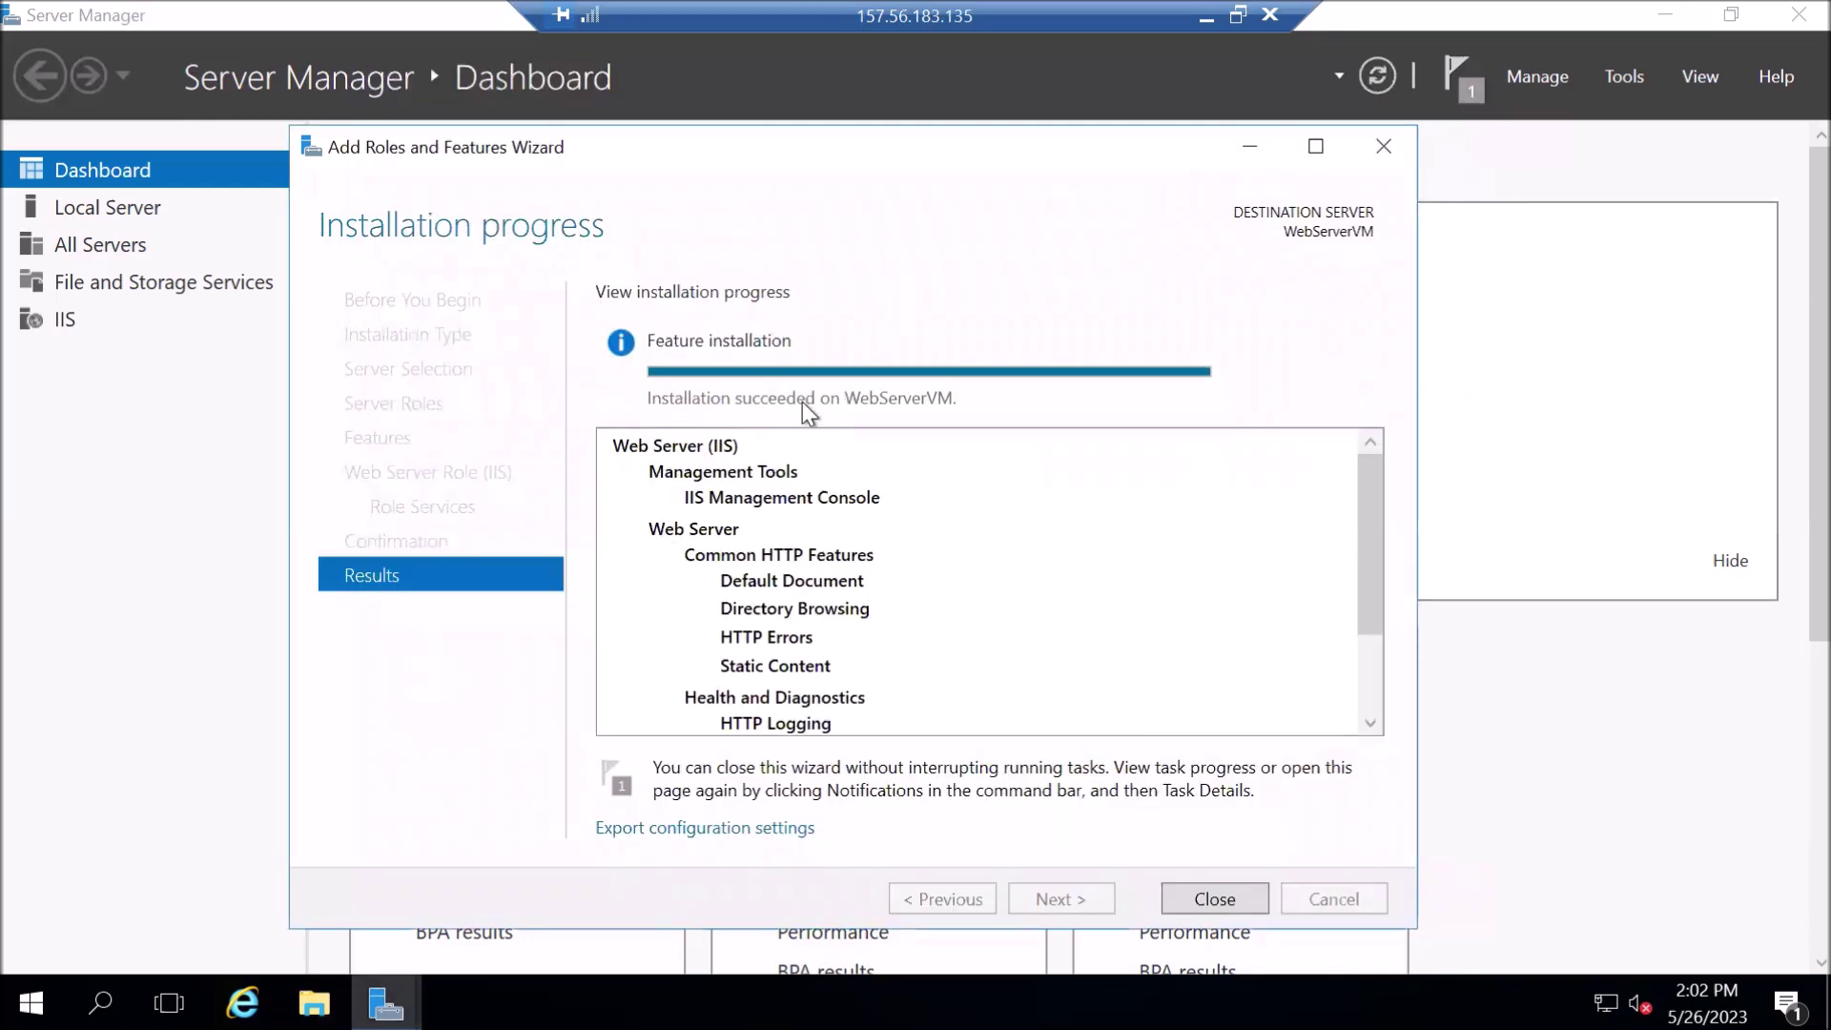
pyautogui.click(1184, 899)
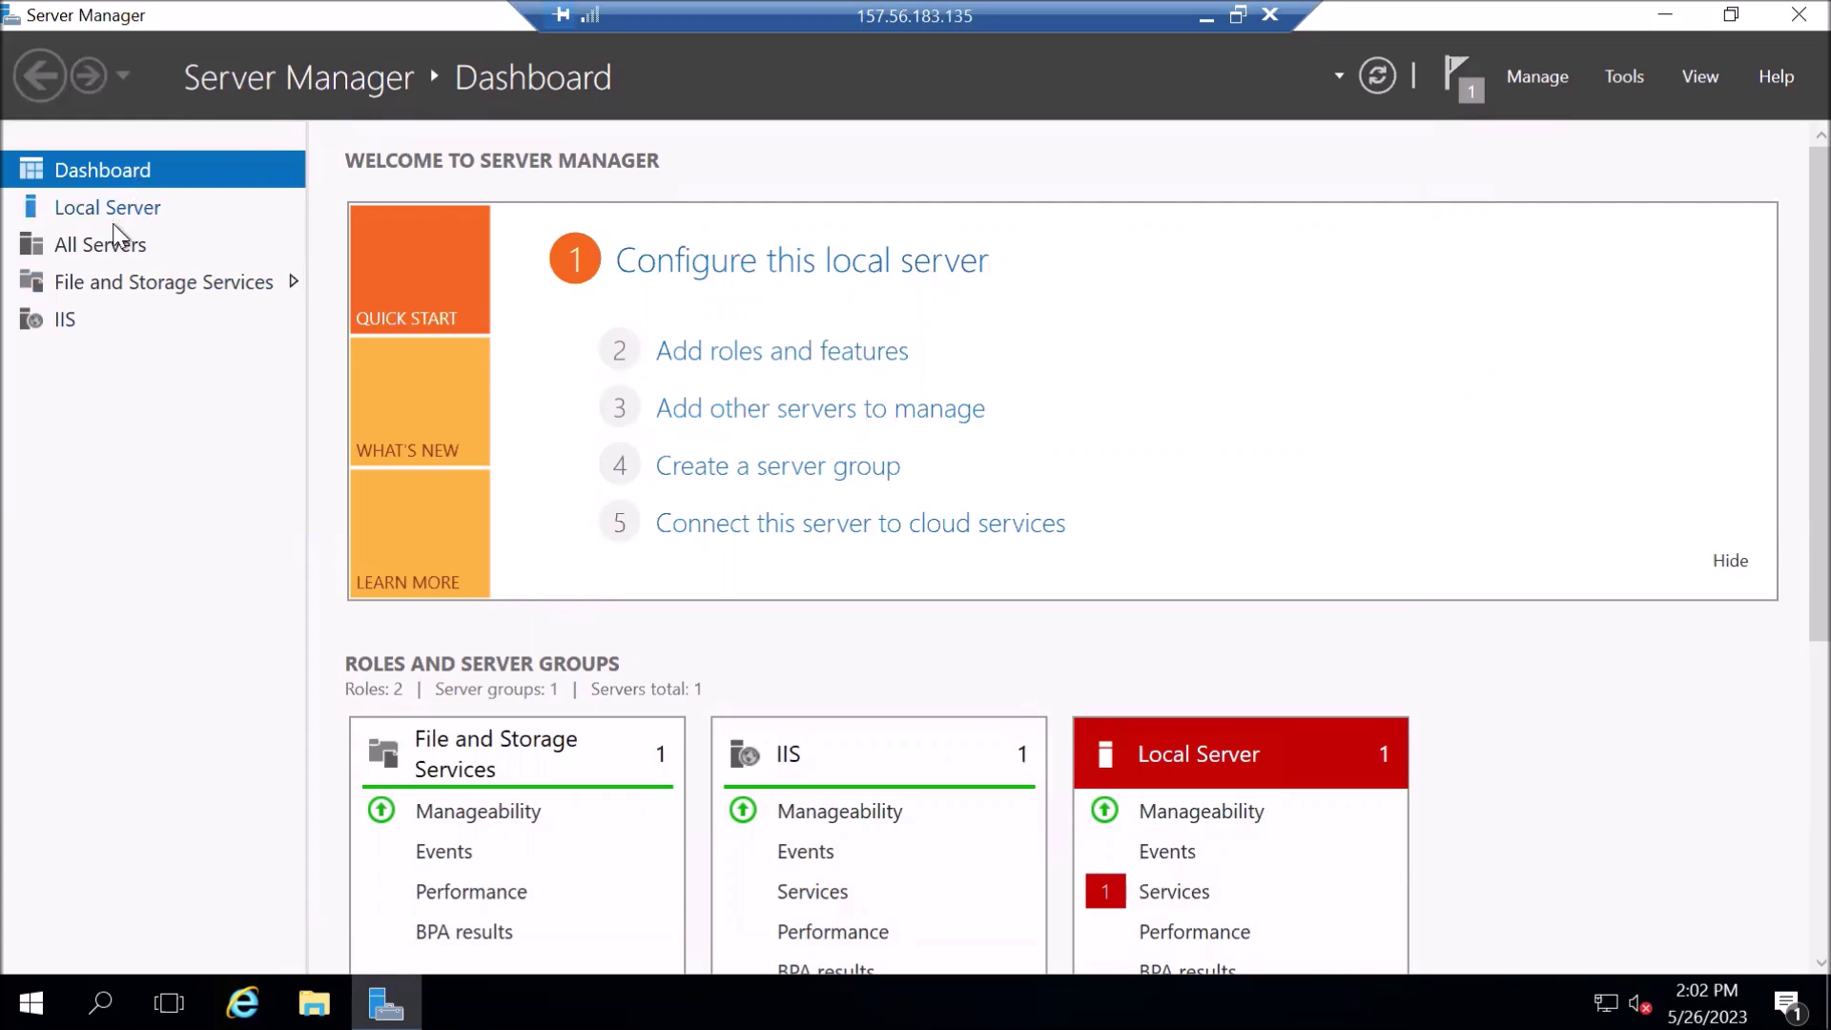
pyautogui.click(103, 282)
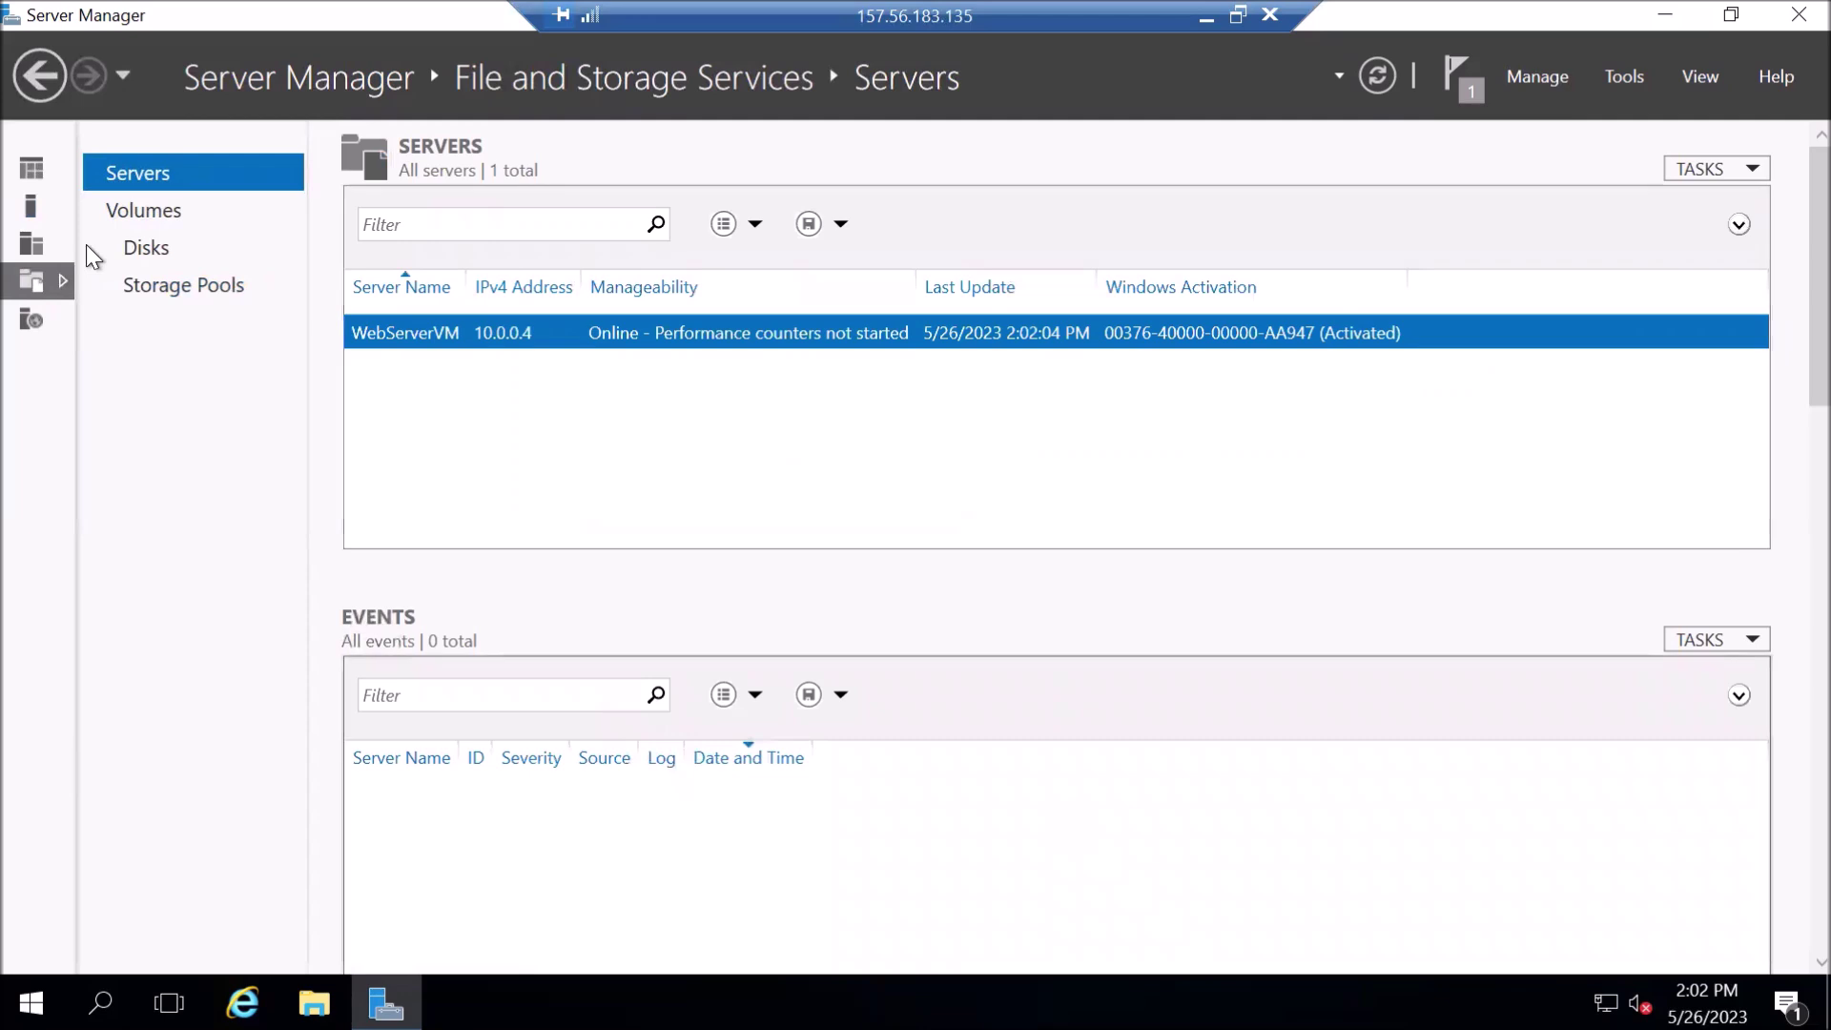
pyautogui.click(143, 215)
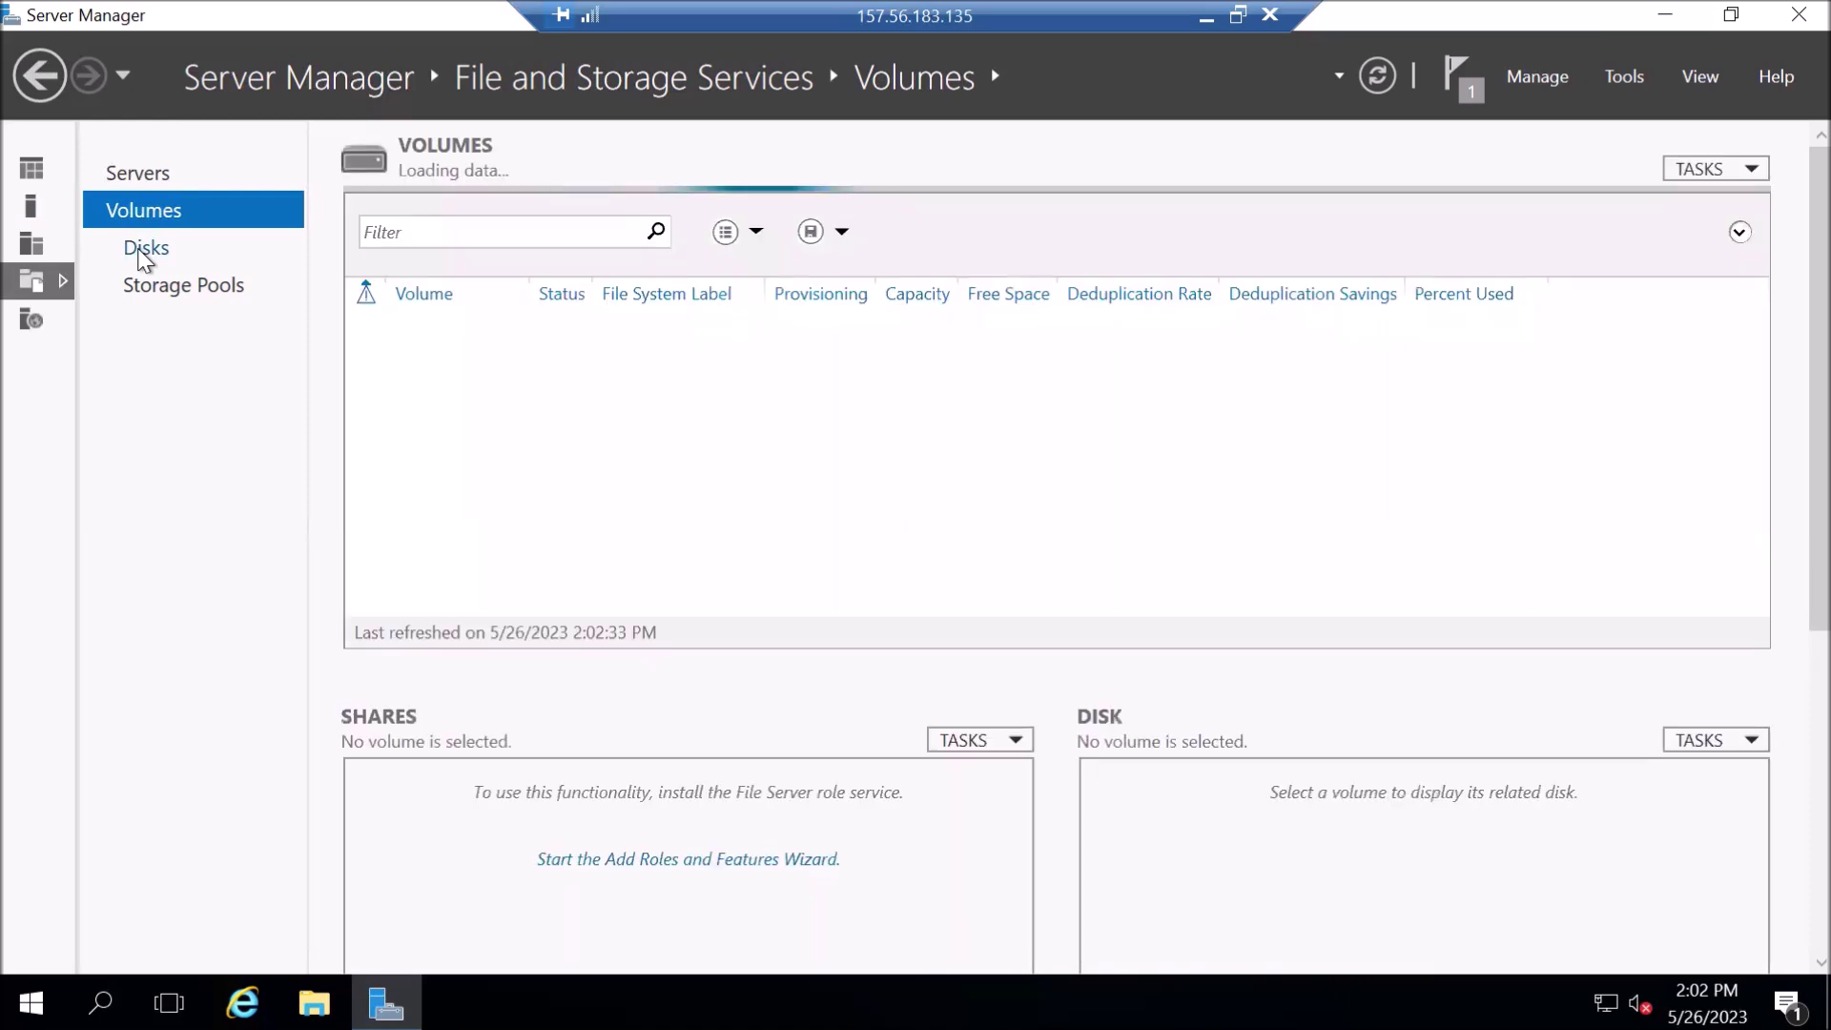
pyautogui.click(141, 252)
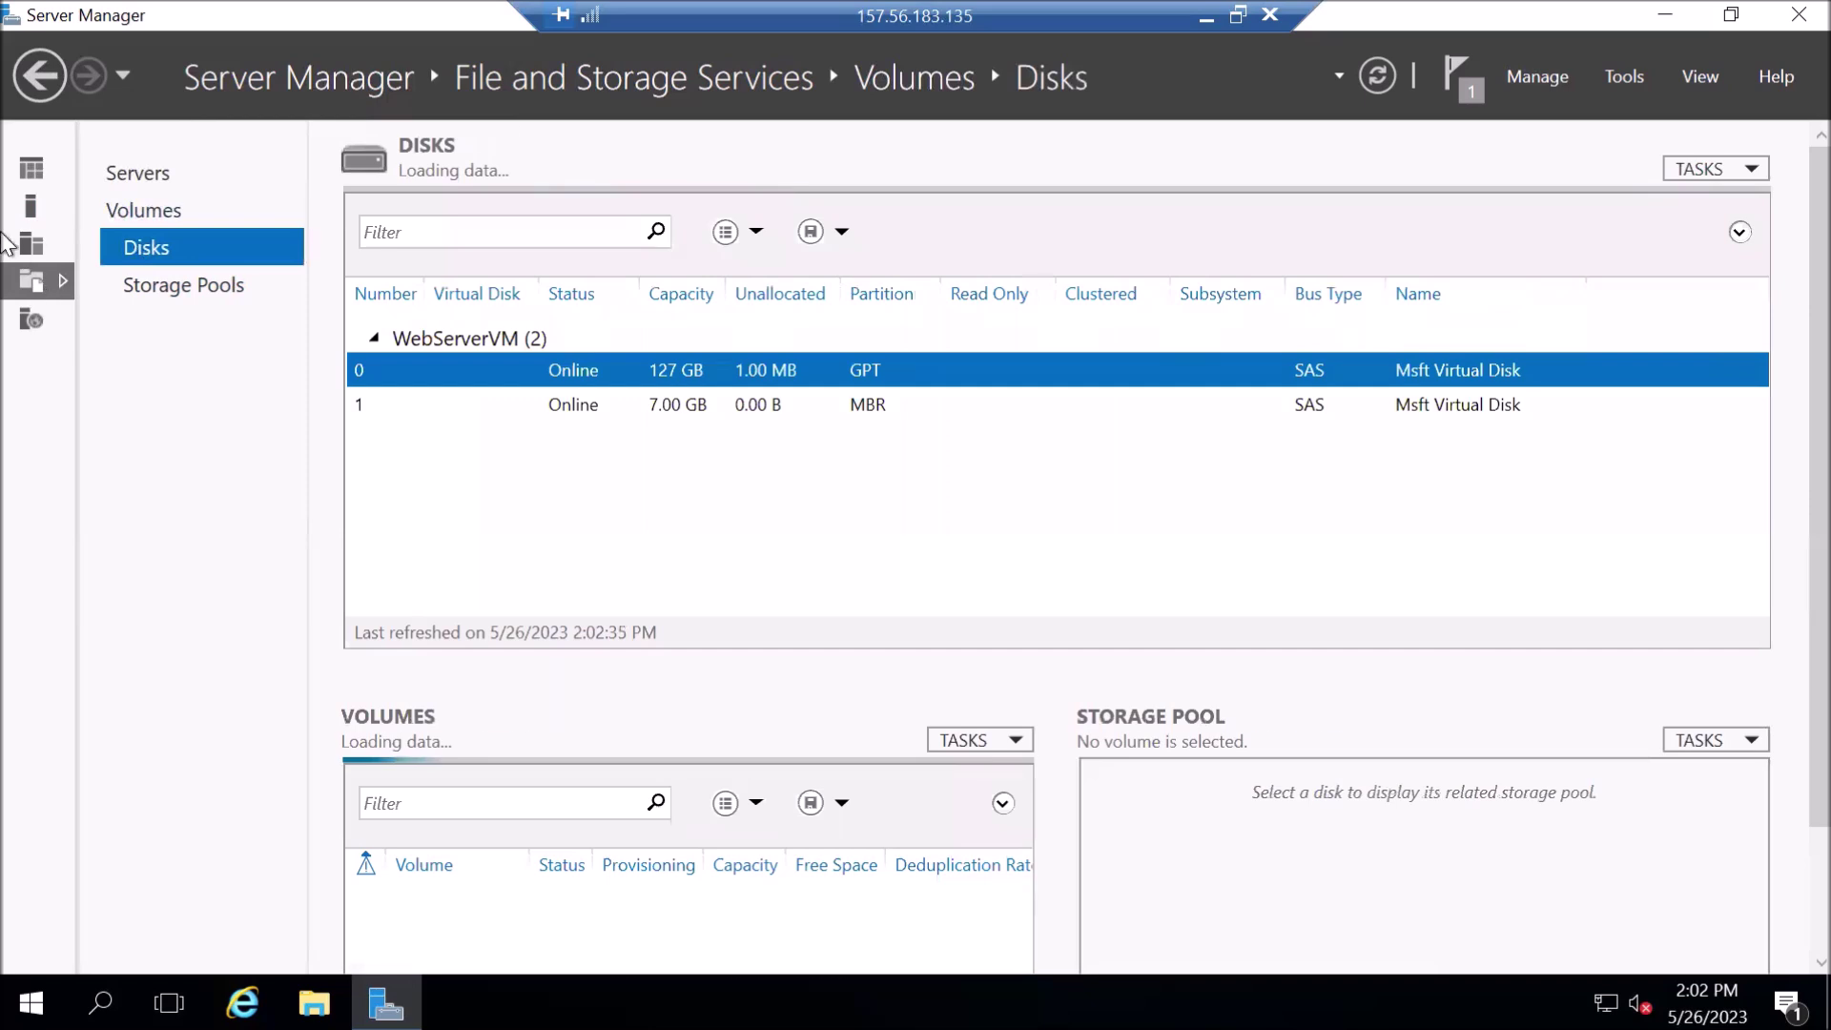
pyautogui.click(39, 76)
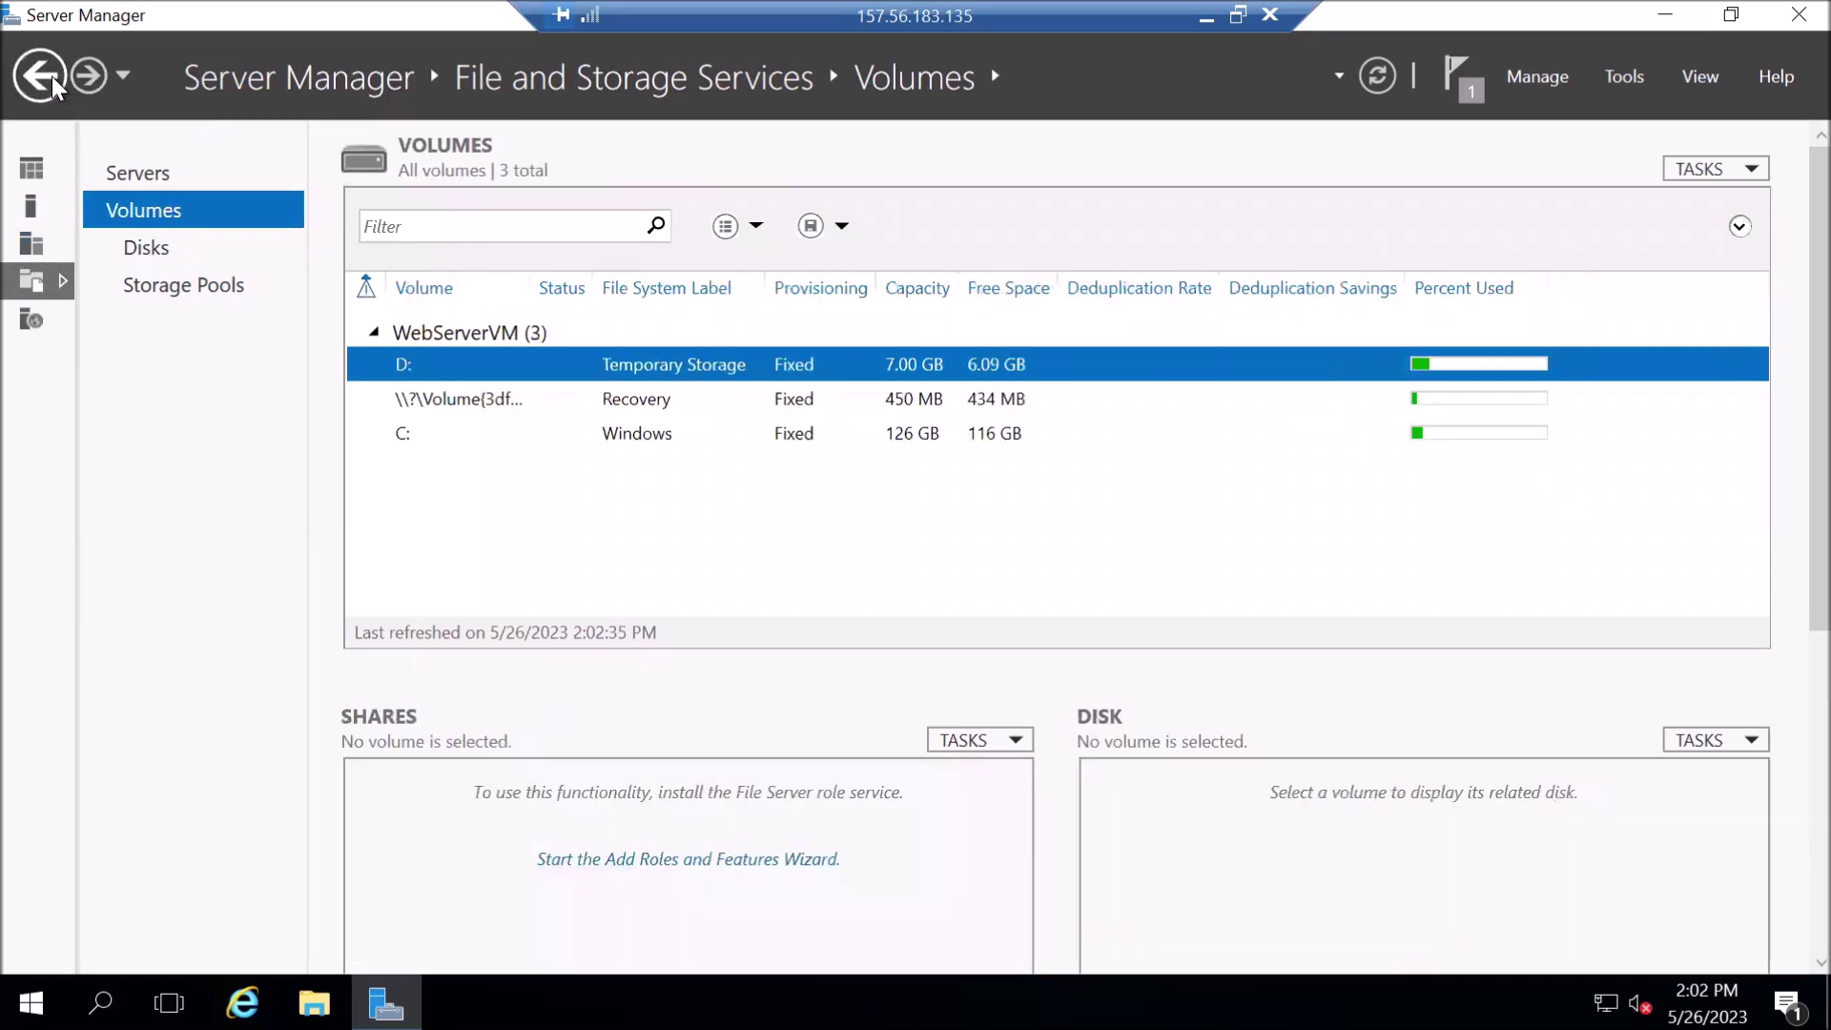
pyautogui.click(32, 100)
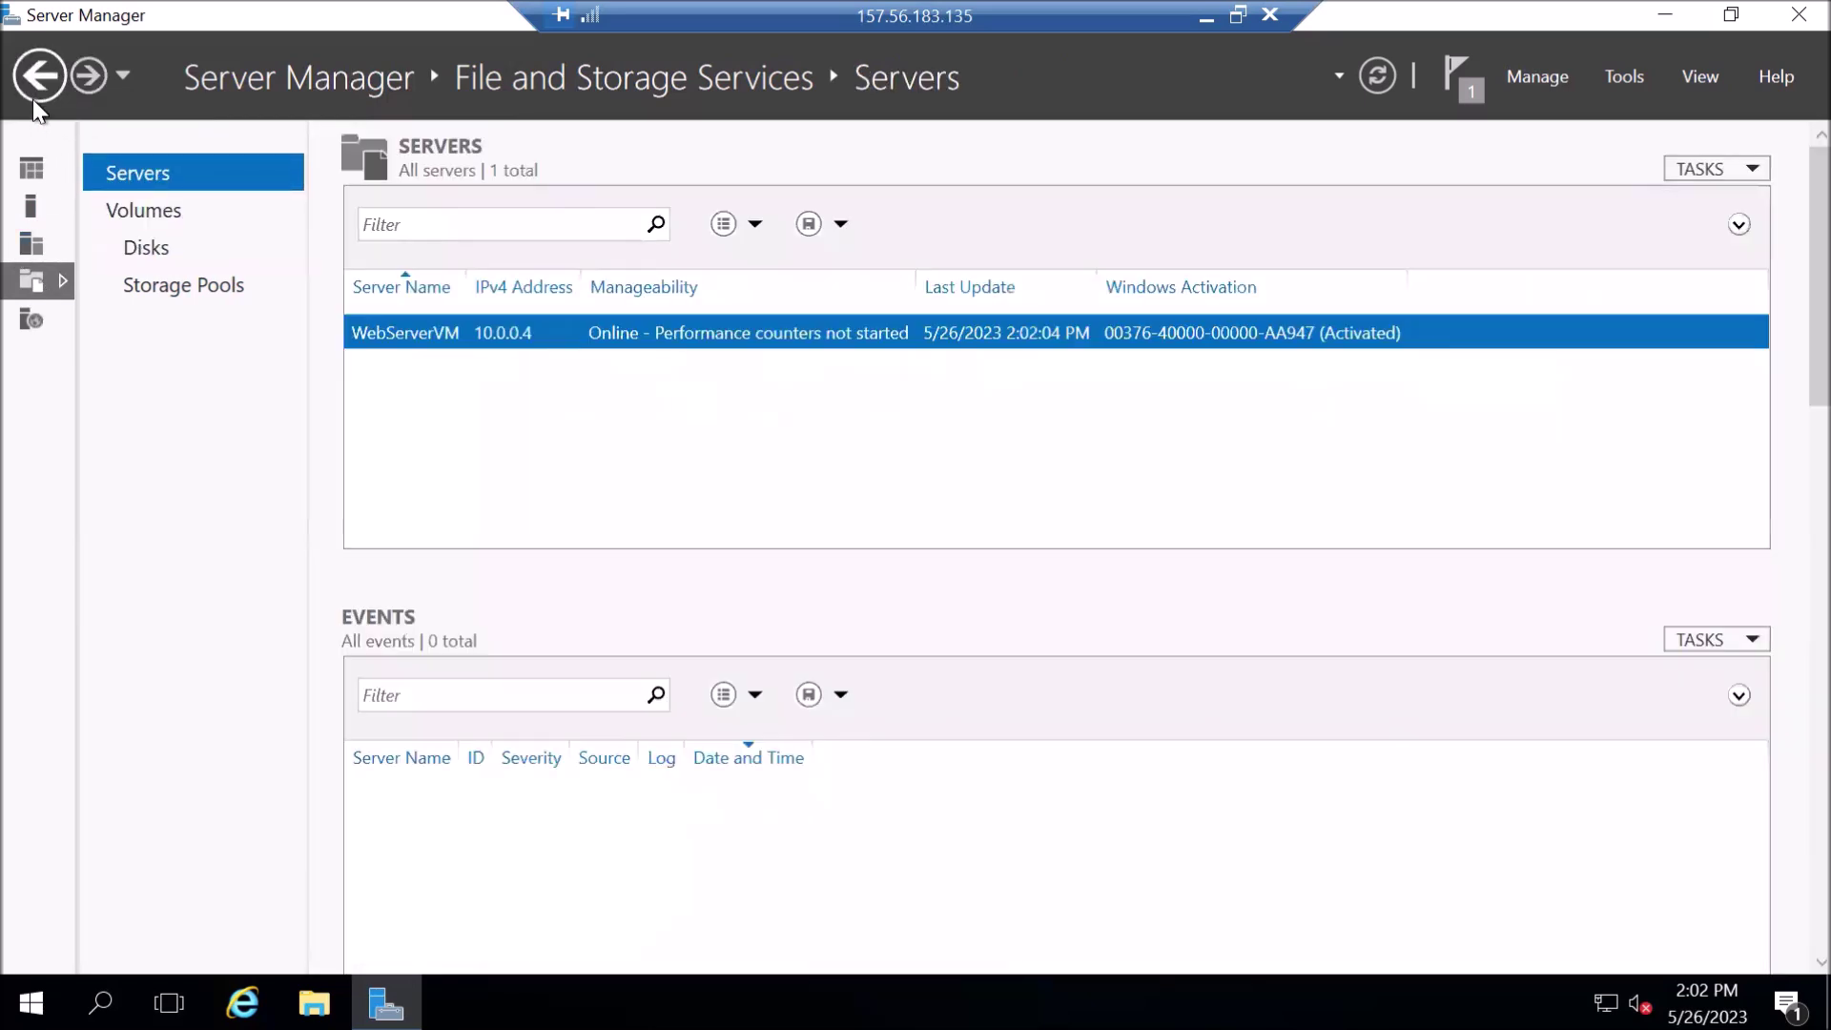
pyautogui.click(32, 99)
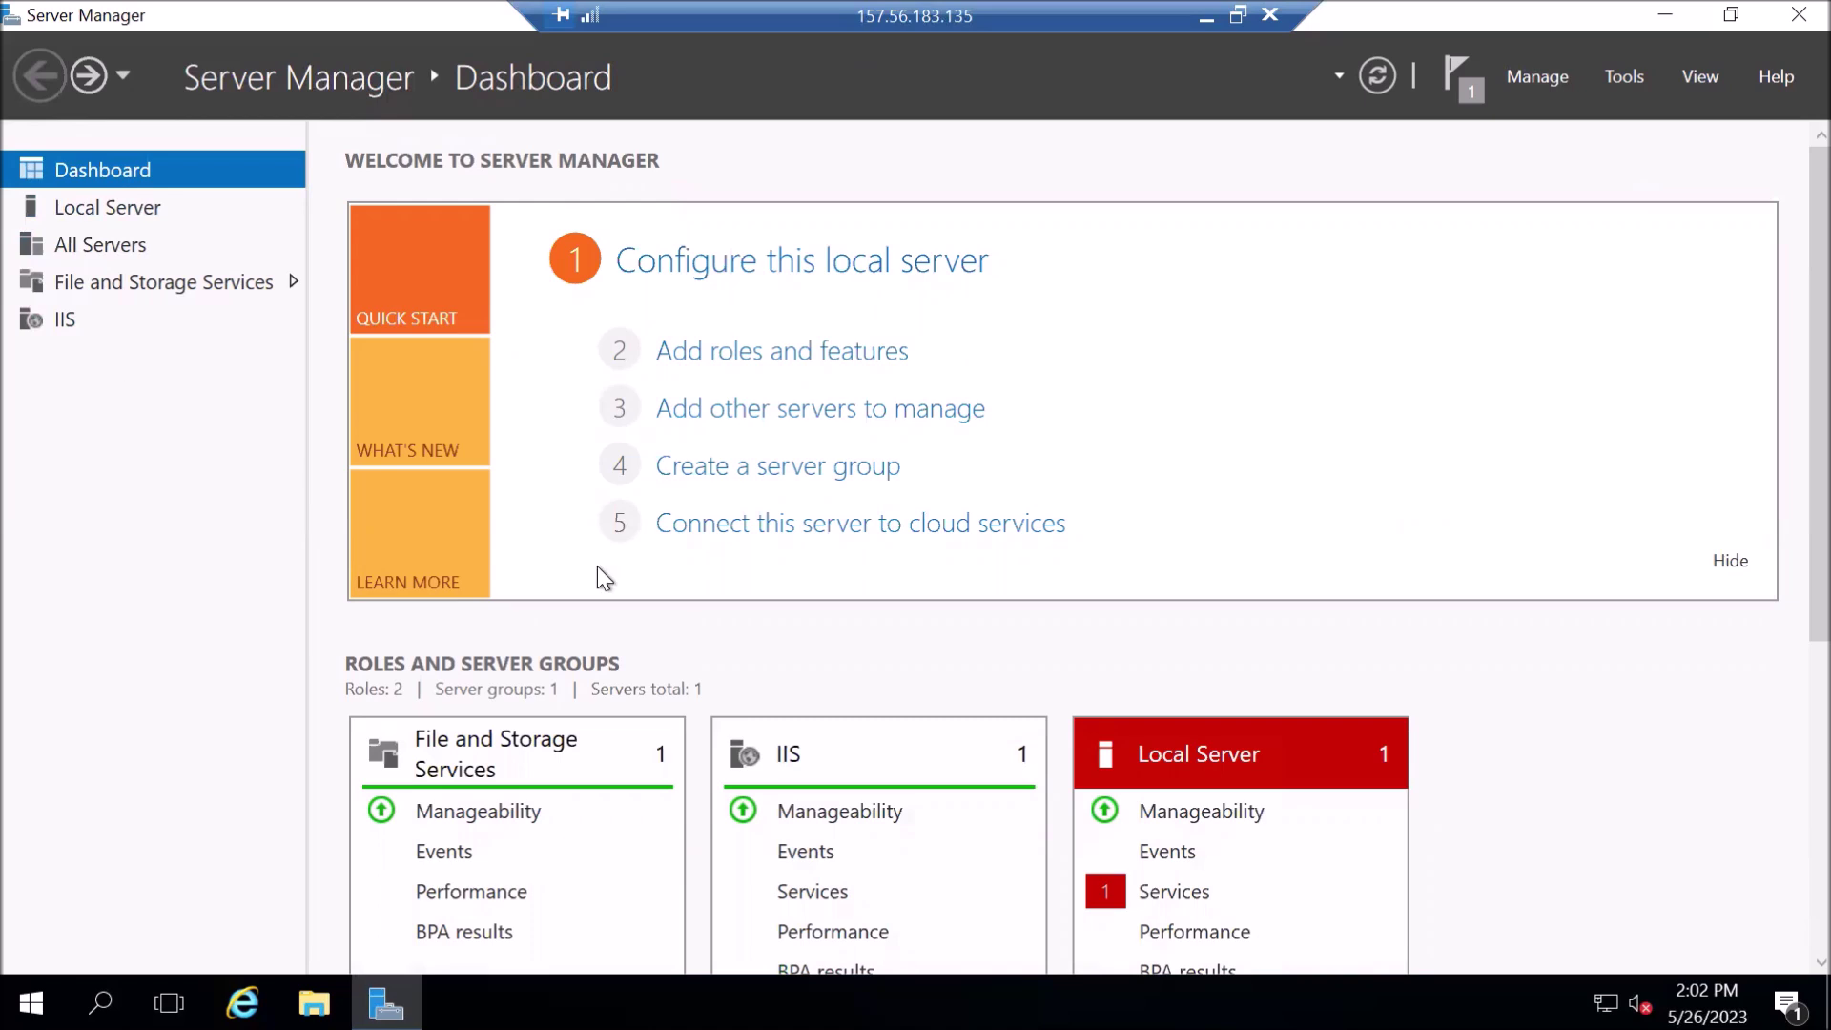
# - Show Server Manager's IIS role page listing the WebServerVM server
pyautogui.scroll(-3, 803, 913)
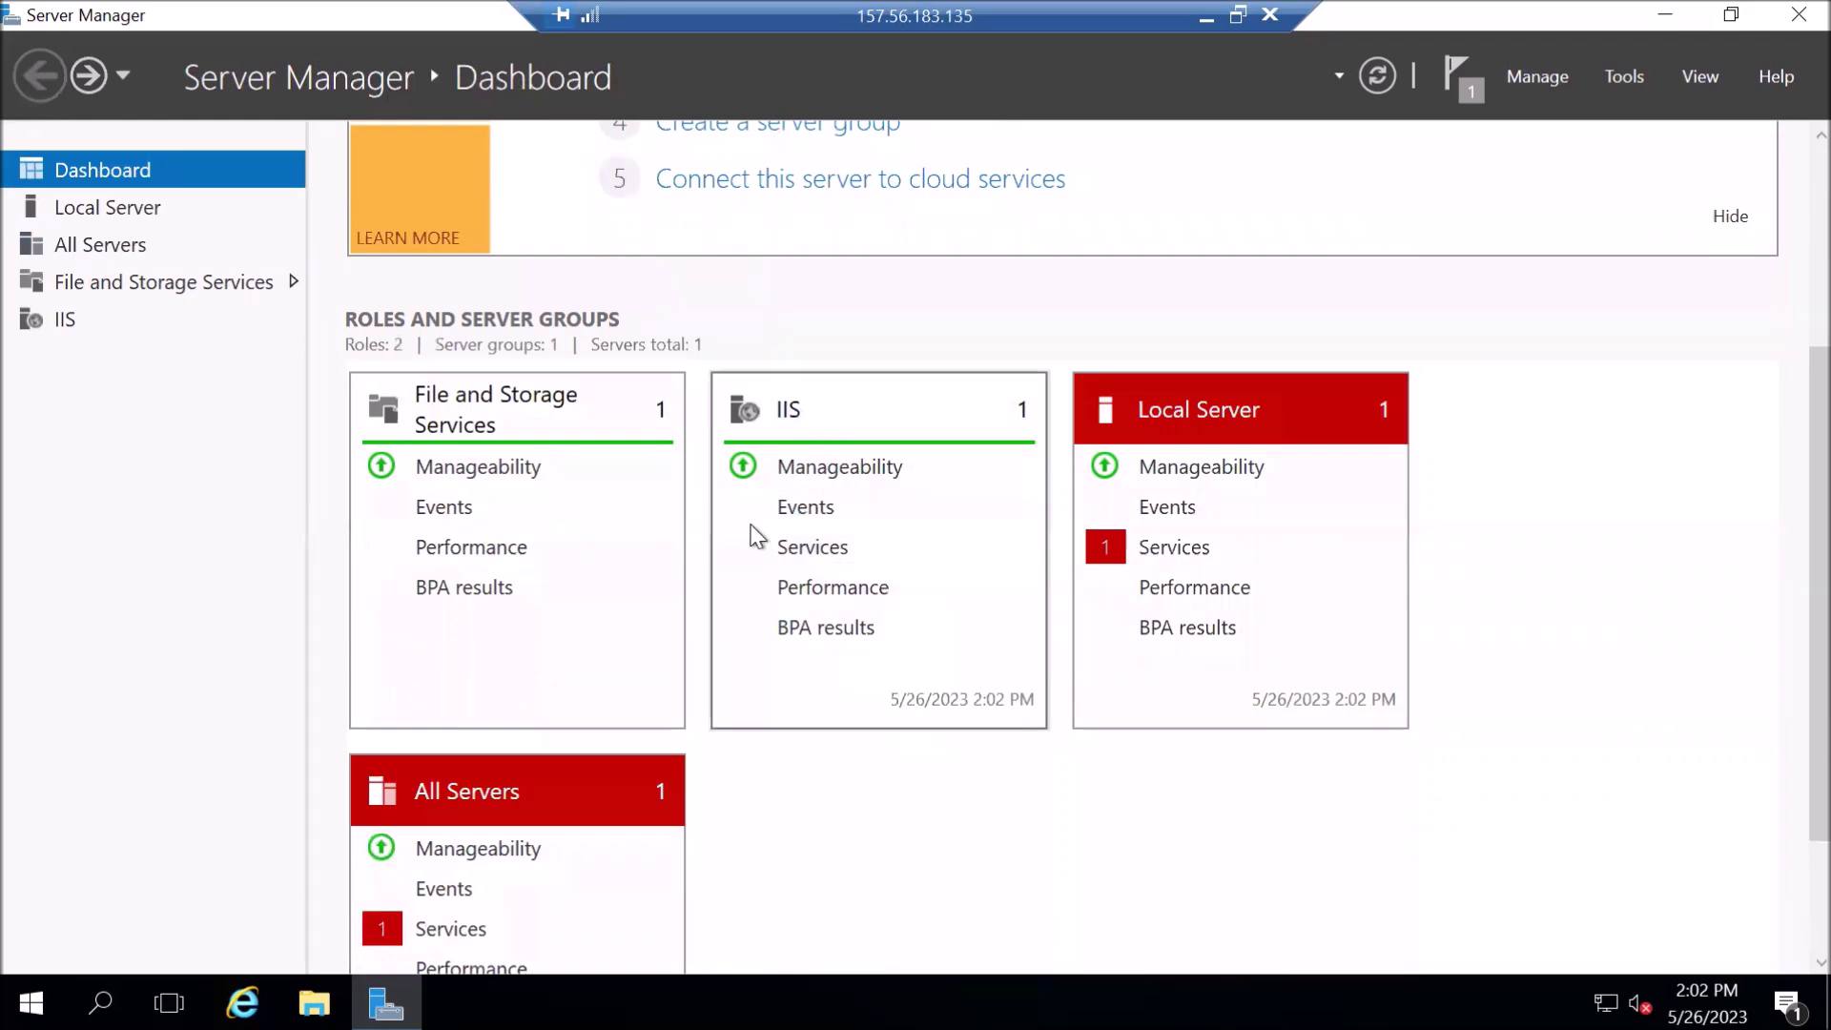
pyautogui.scroll(1, 311, 404)
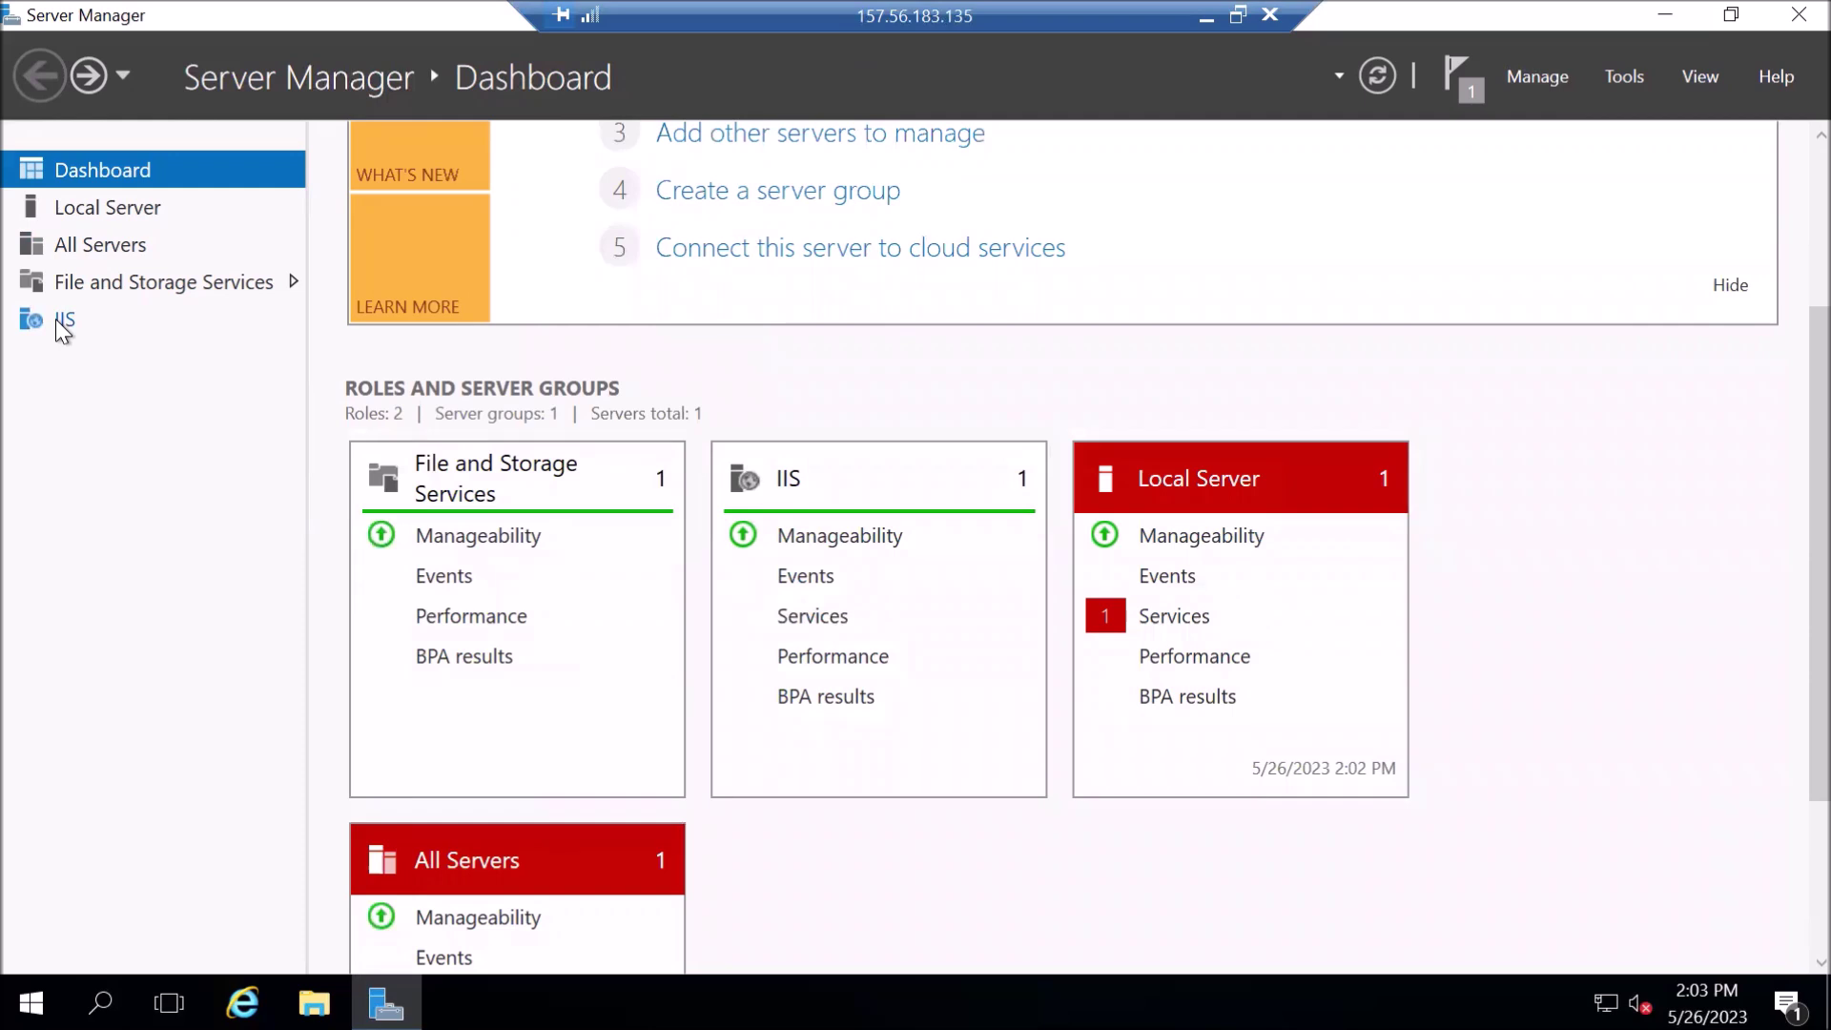
pyautogui.click(63, 322)
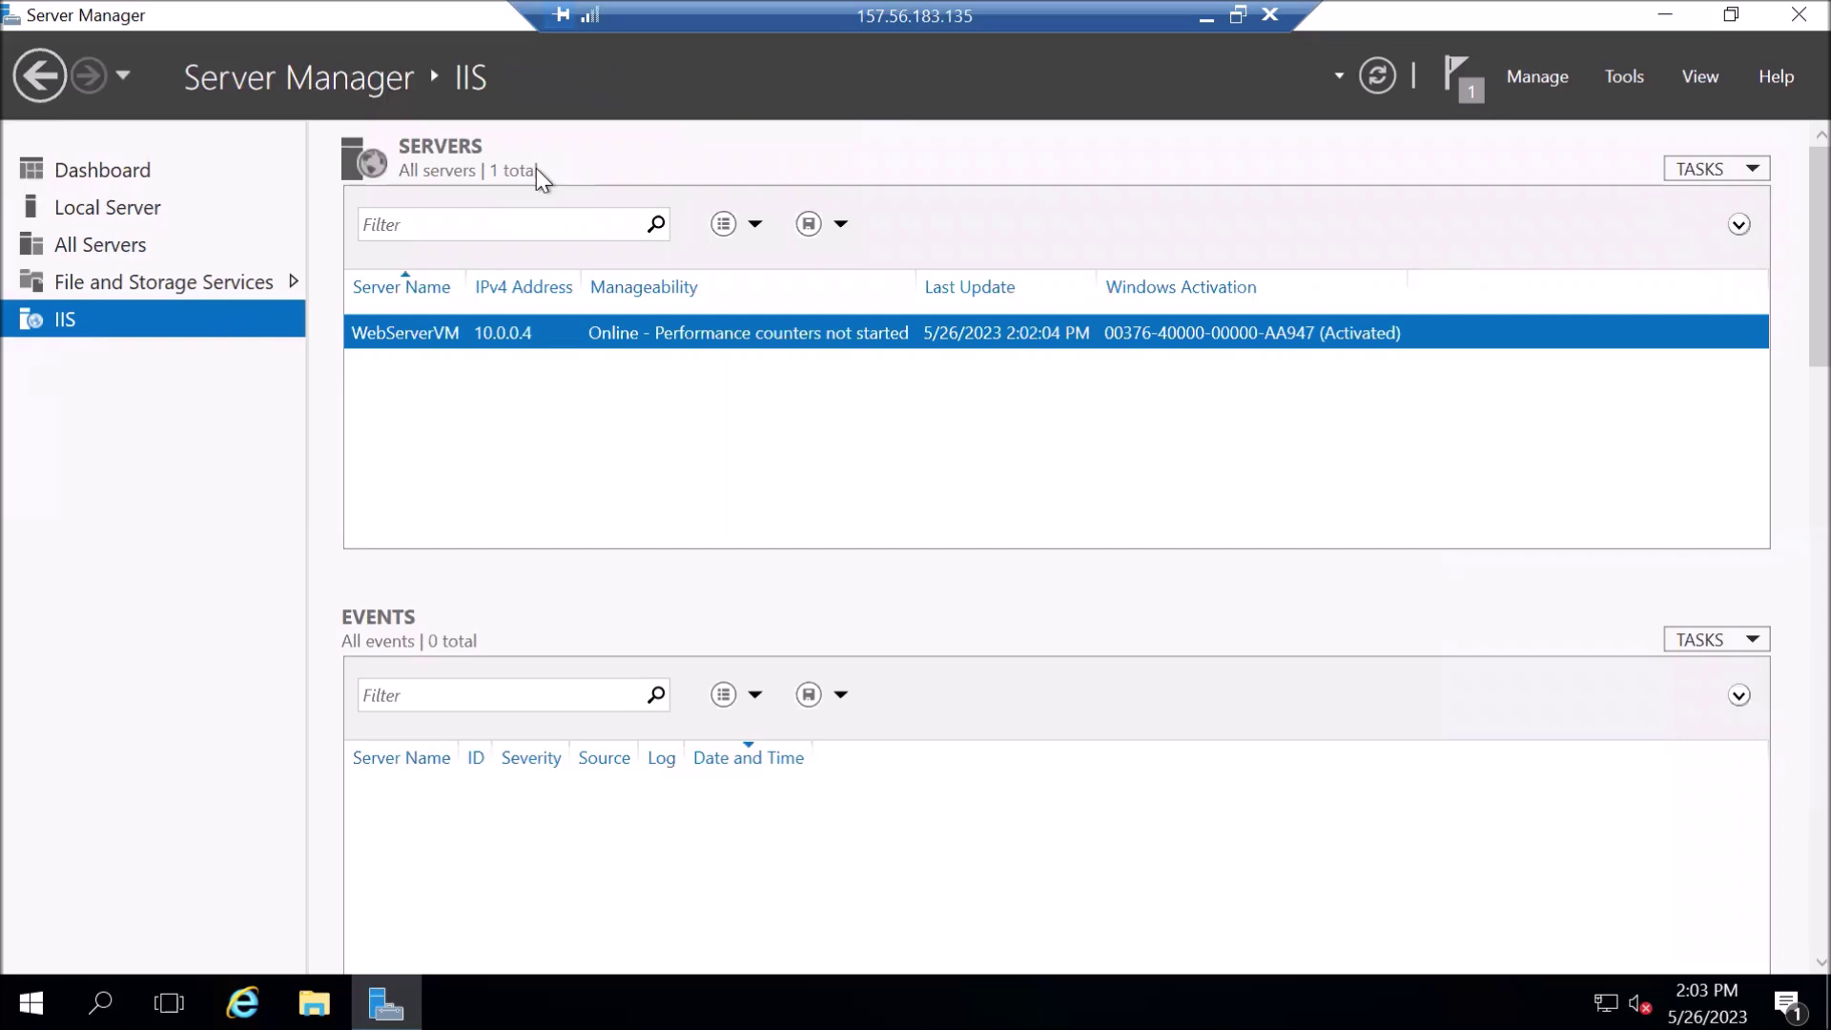
pyautogui.hotkey('alt', 't')
pyautogui.press('Return')
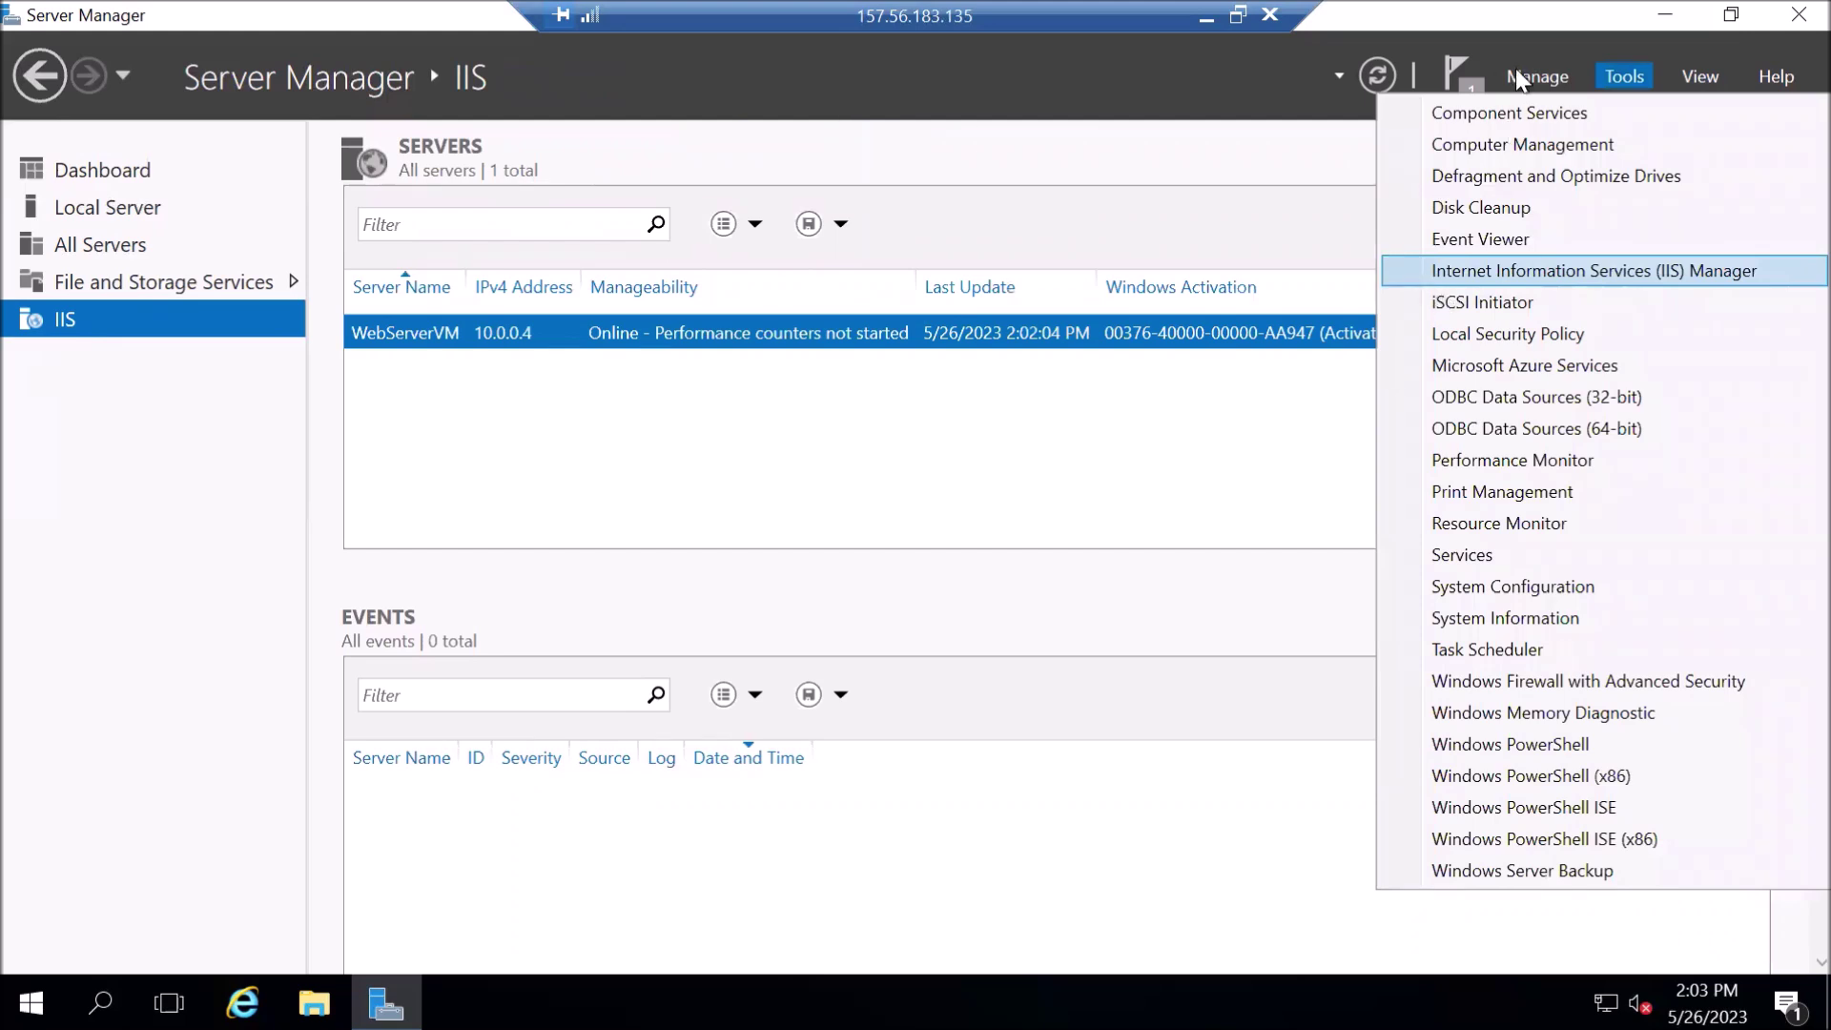
# - Launch IIS Manager from Server Manager's Tools menu and expand the WebServerVM connection
pyautogui.press('Escape')
pyautogui.click(1564, 84)
pyautogui.click(1629, 76)
pyautogui.click(1631, 80)
pyautogui.click(1553, 273)
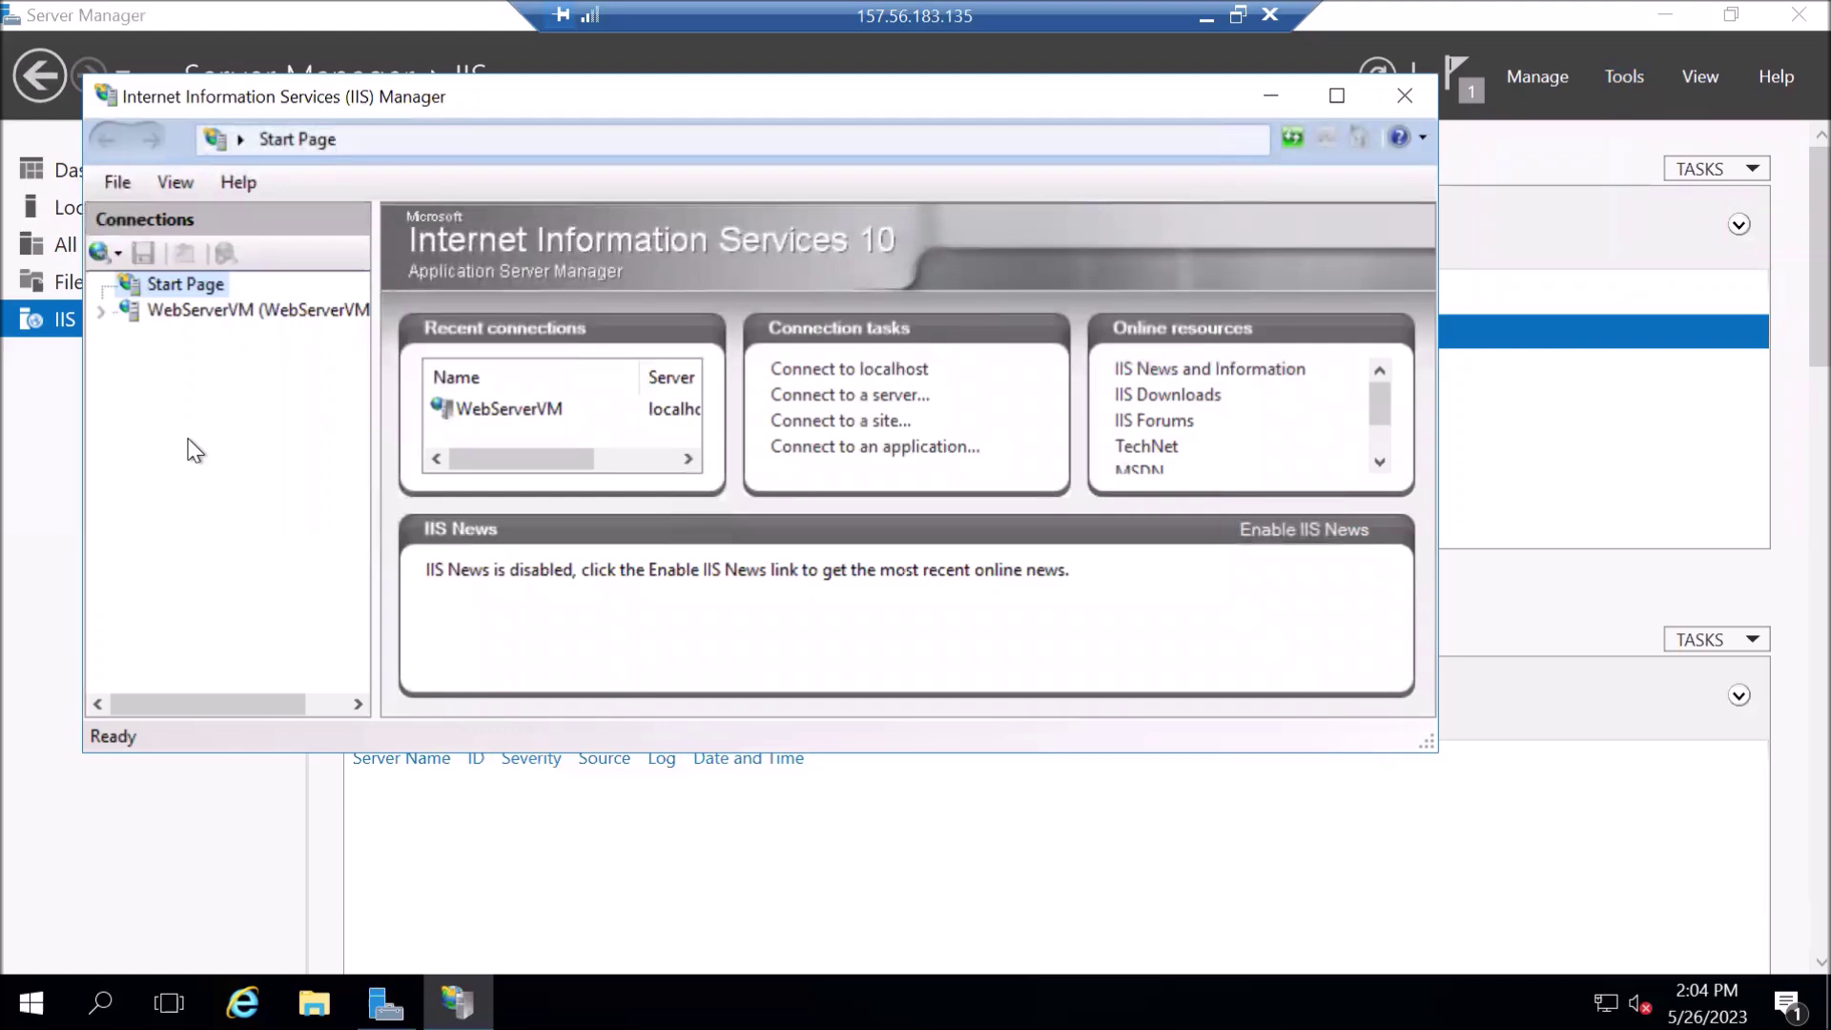
pyautogui.click(107, 311)
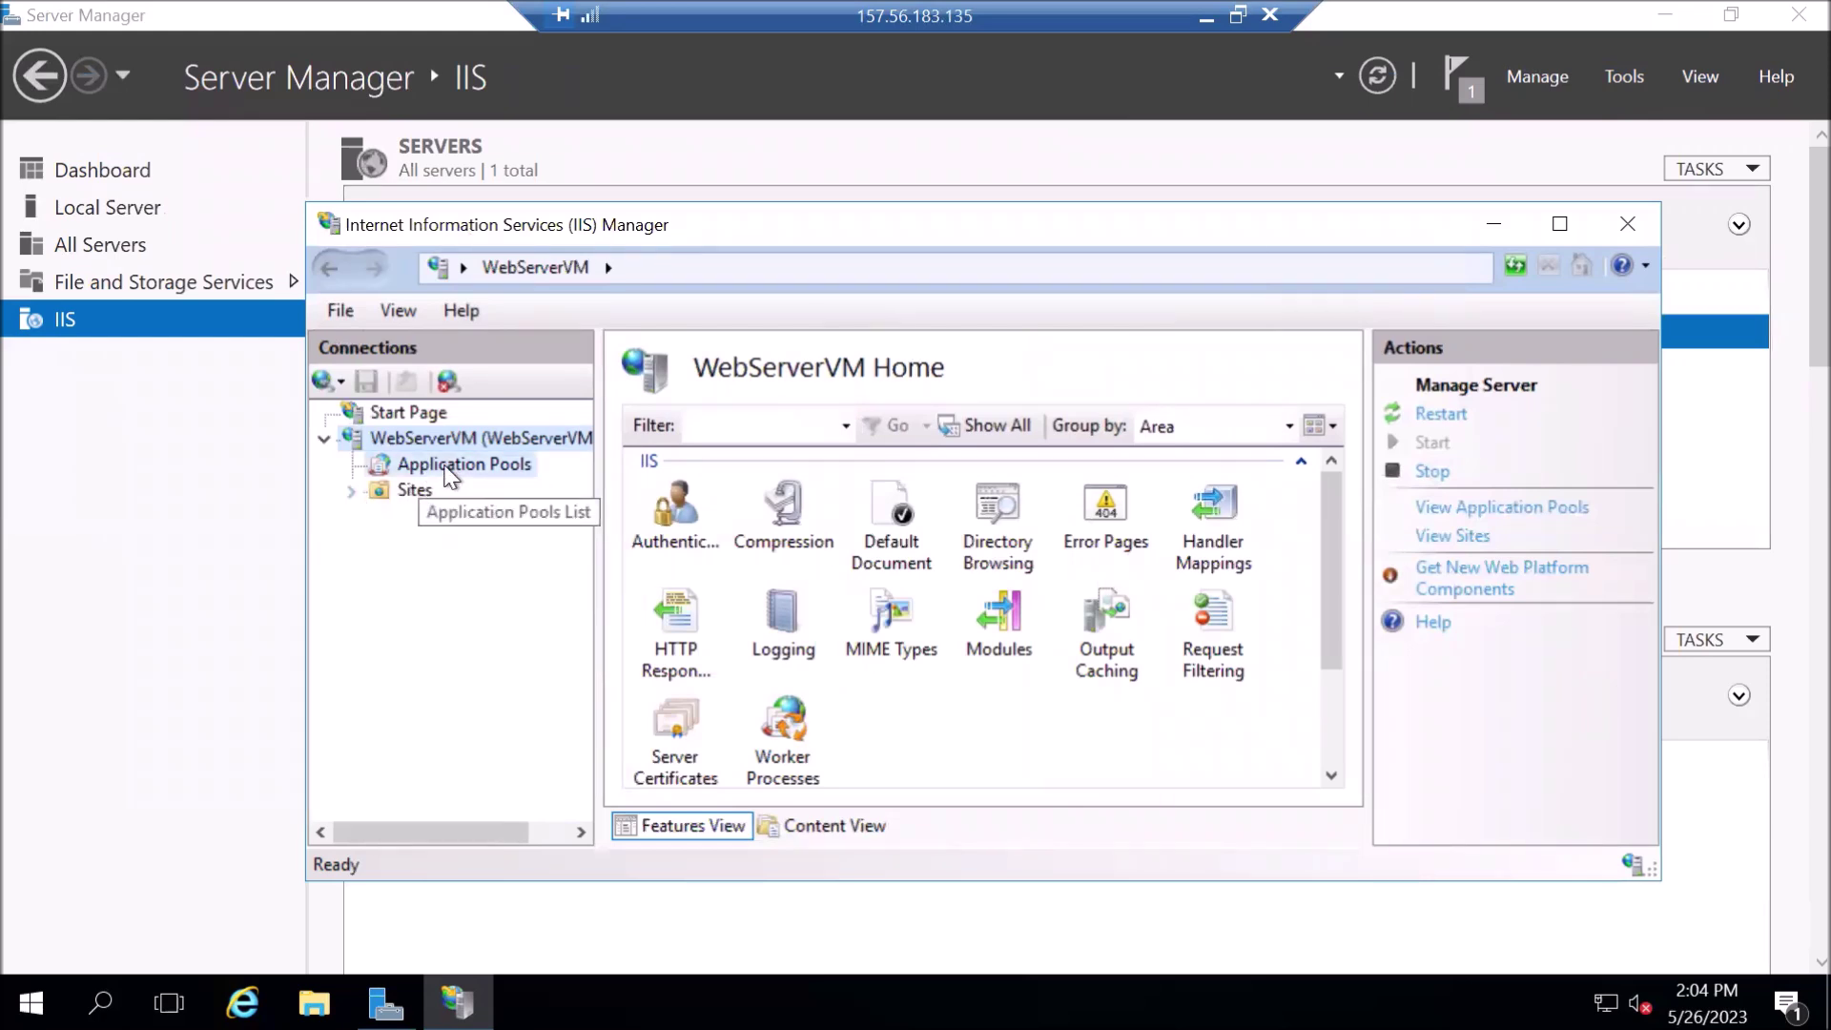
# - Check DefaultAppPool under Application Pools, then select Default Web Site under Sites
pyautogui.click(416, 462)
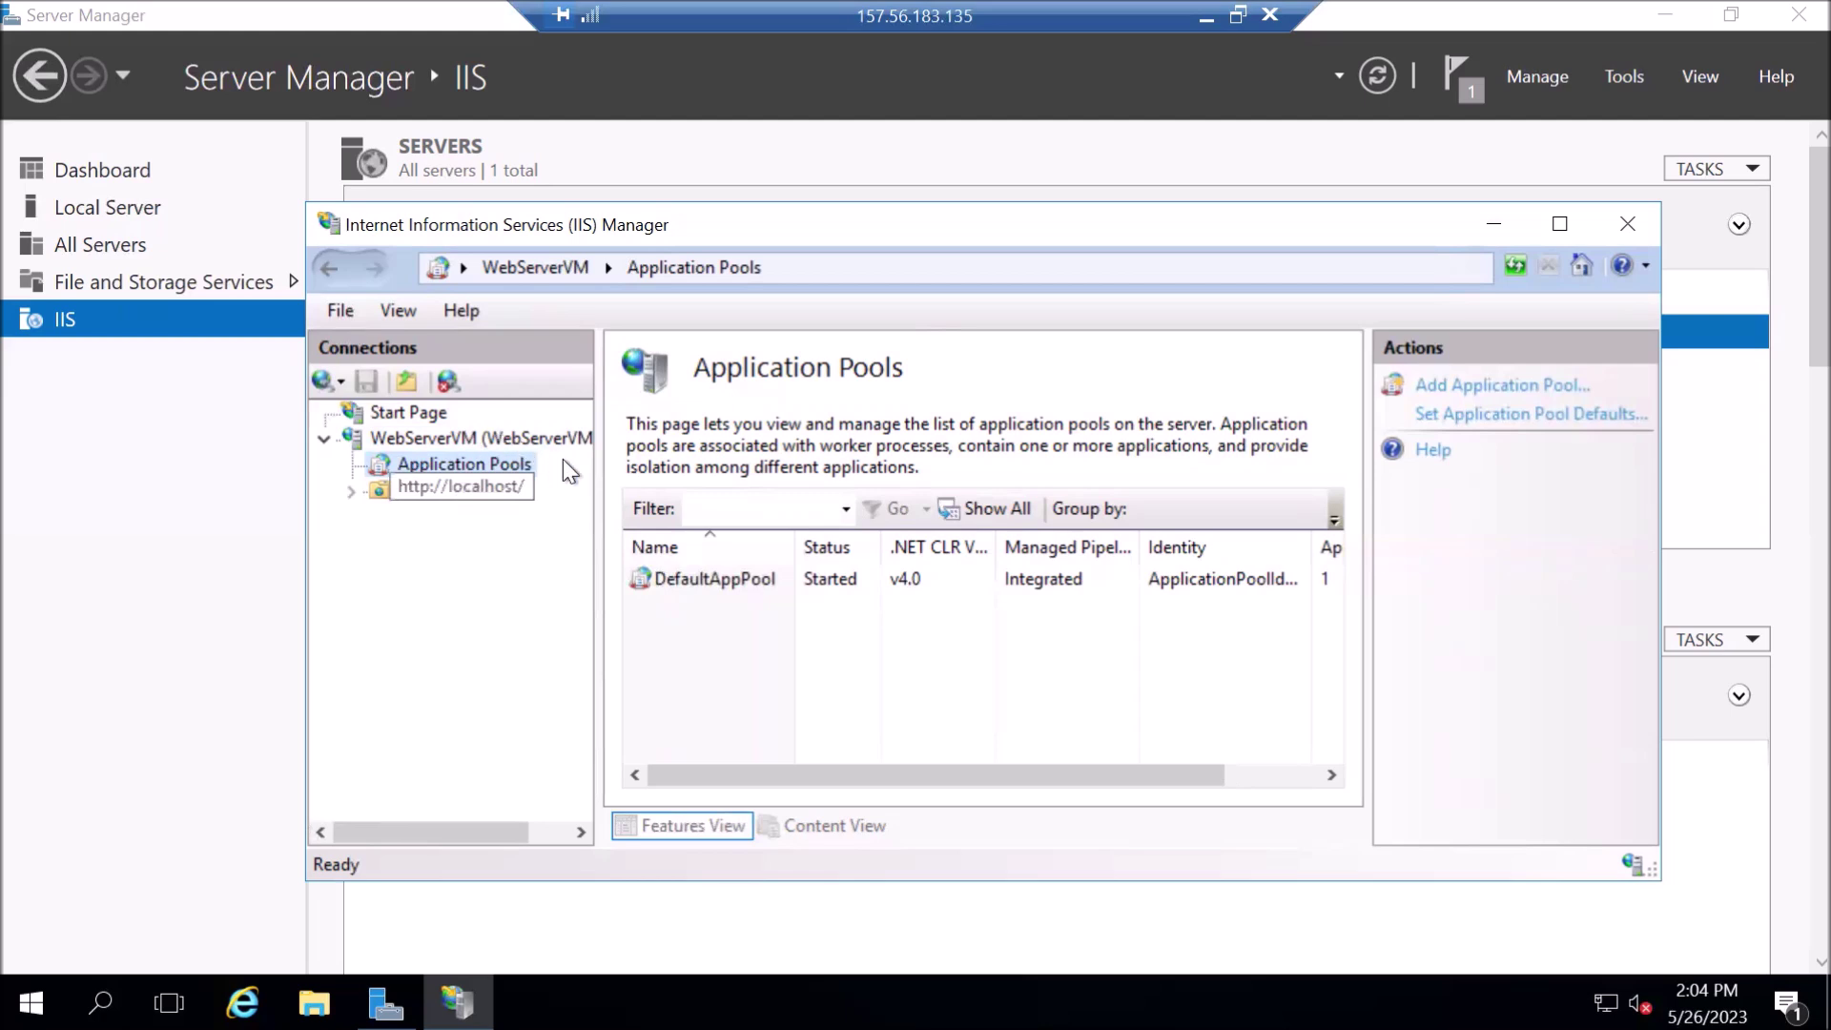
pyautogui.moveTo(599, 481); pyautogui.dragTo(568, 446)
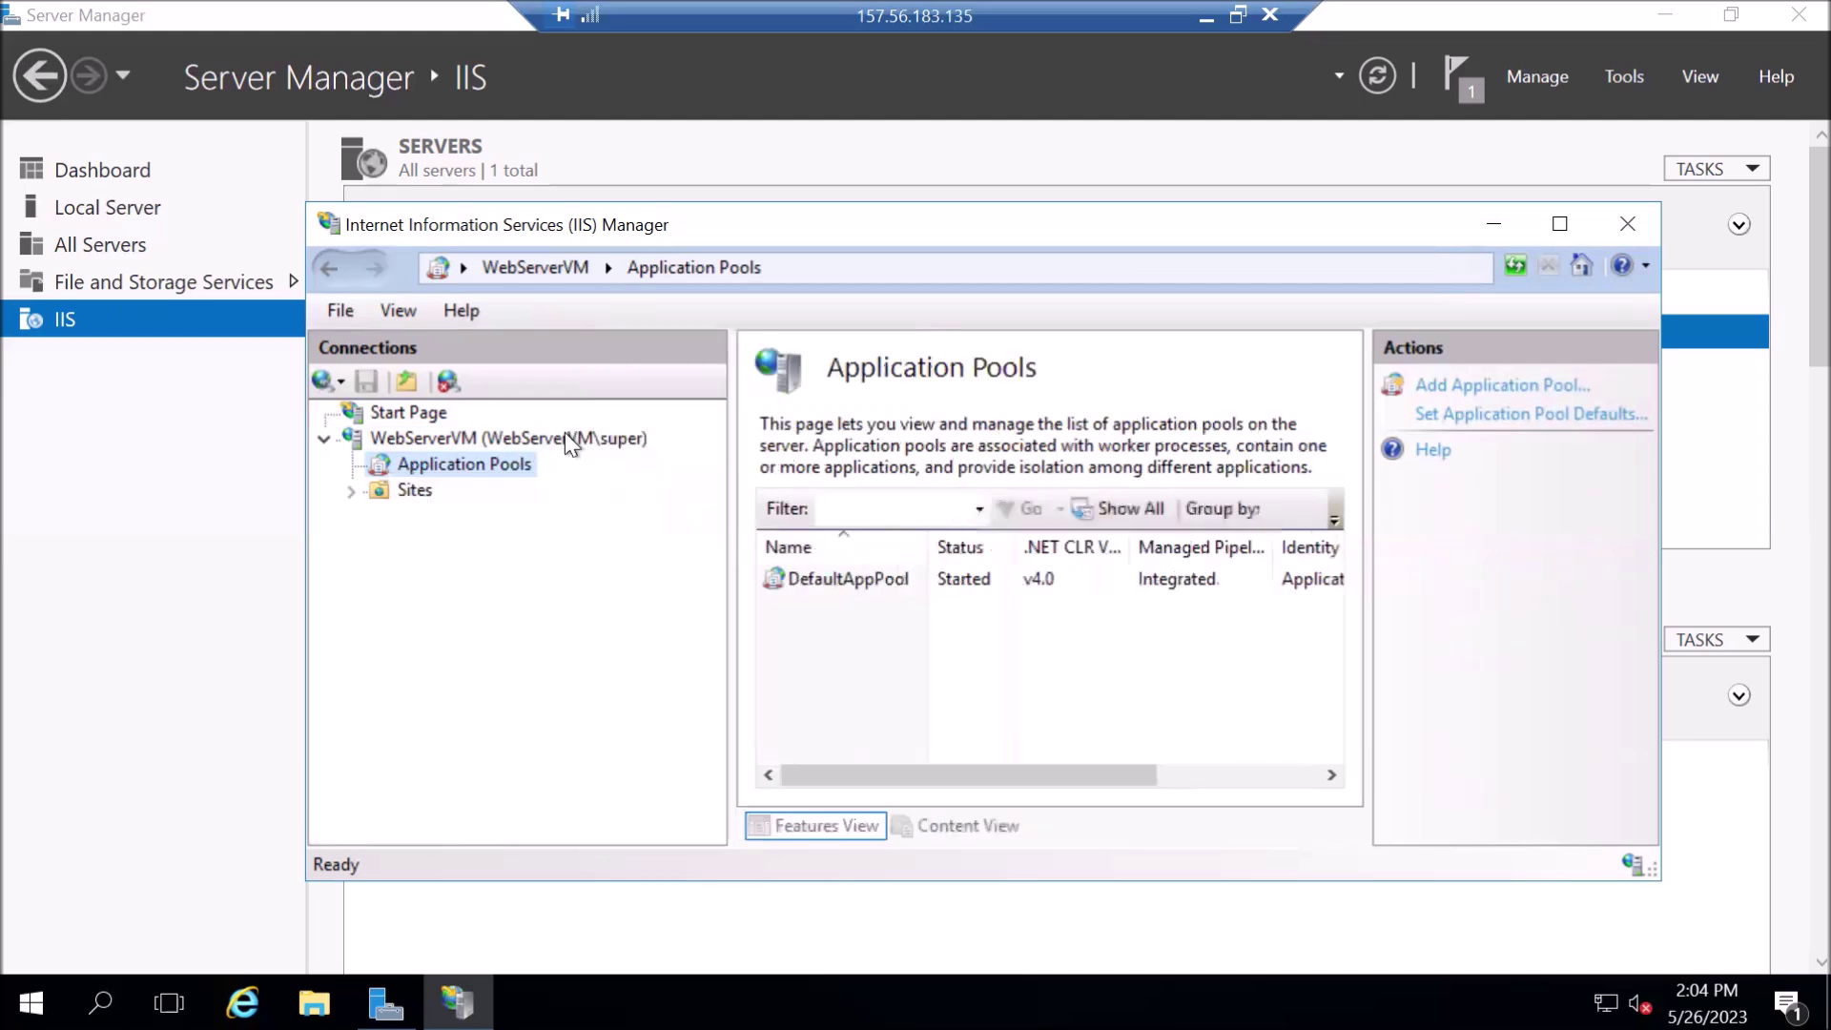
pyautogui.click(352, 490)
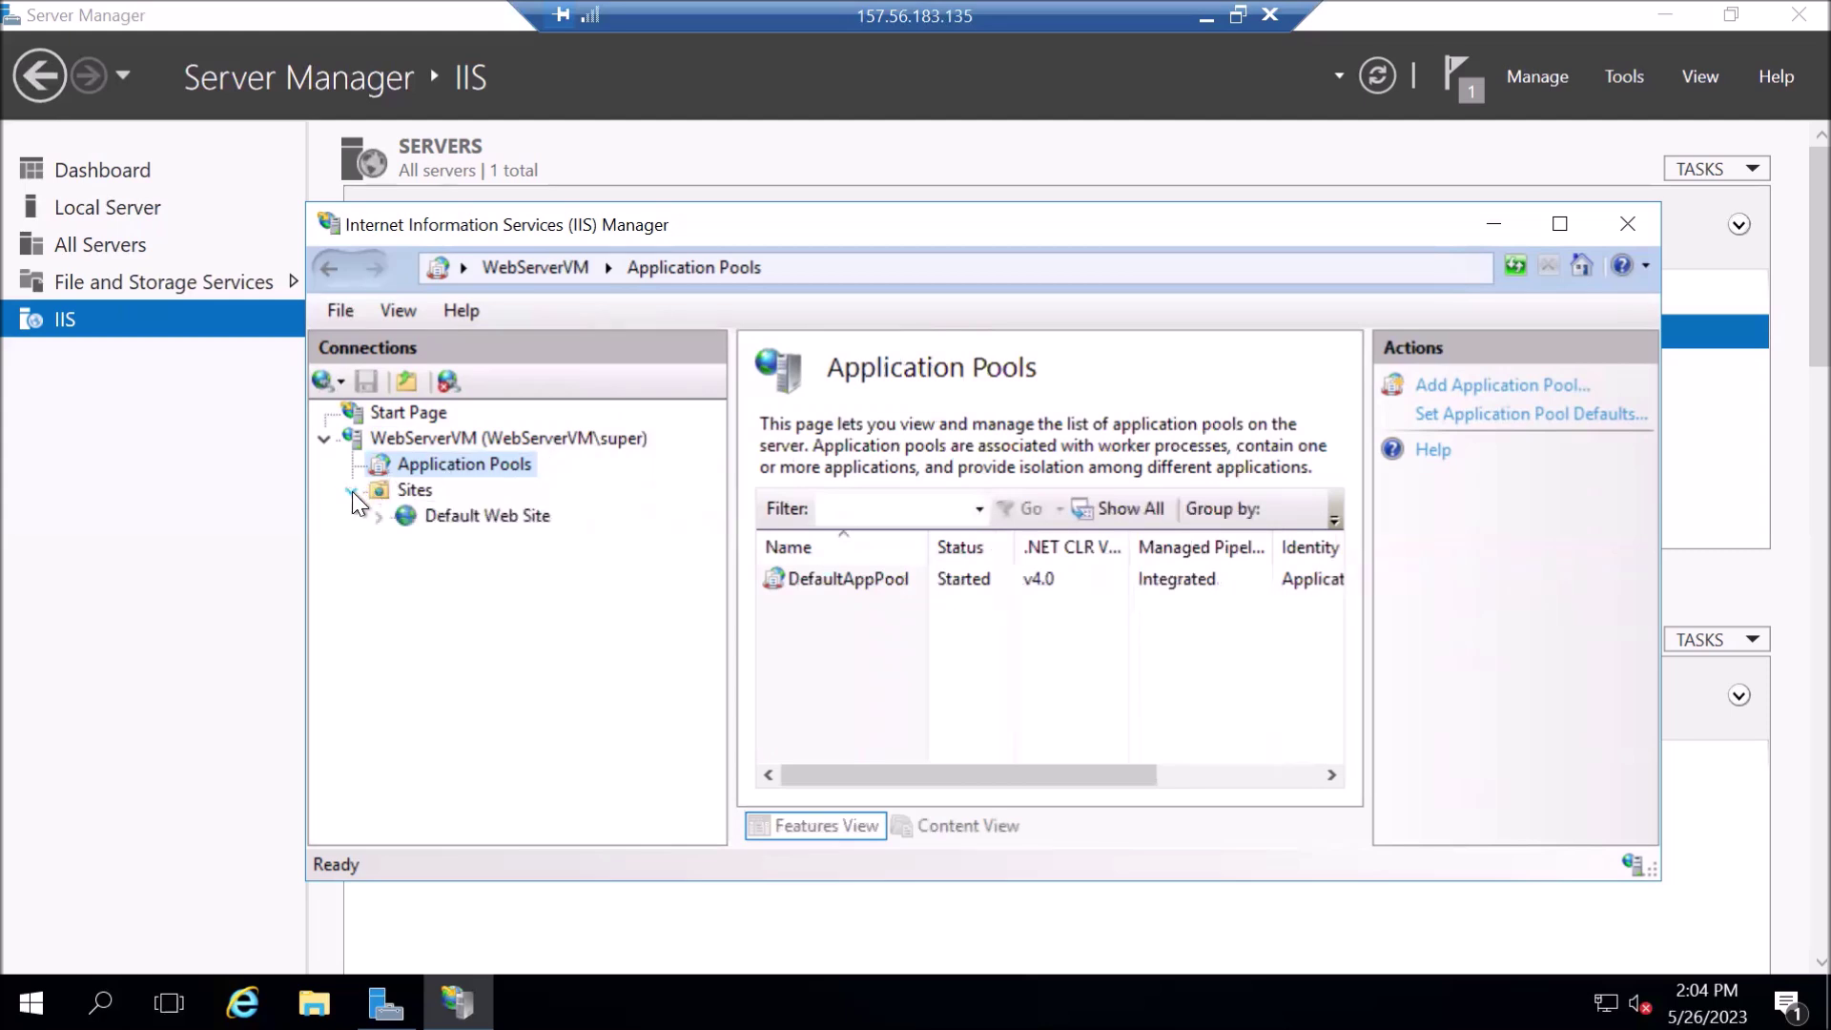
pyautogui.click(483, 521)
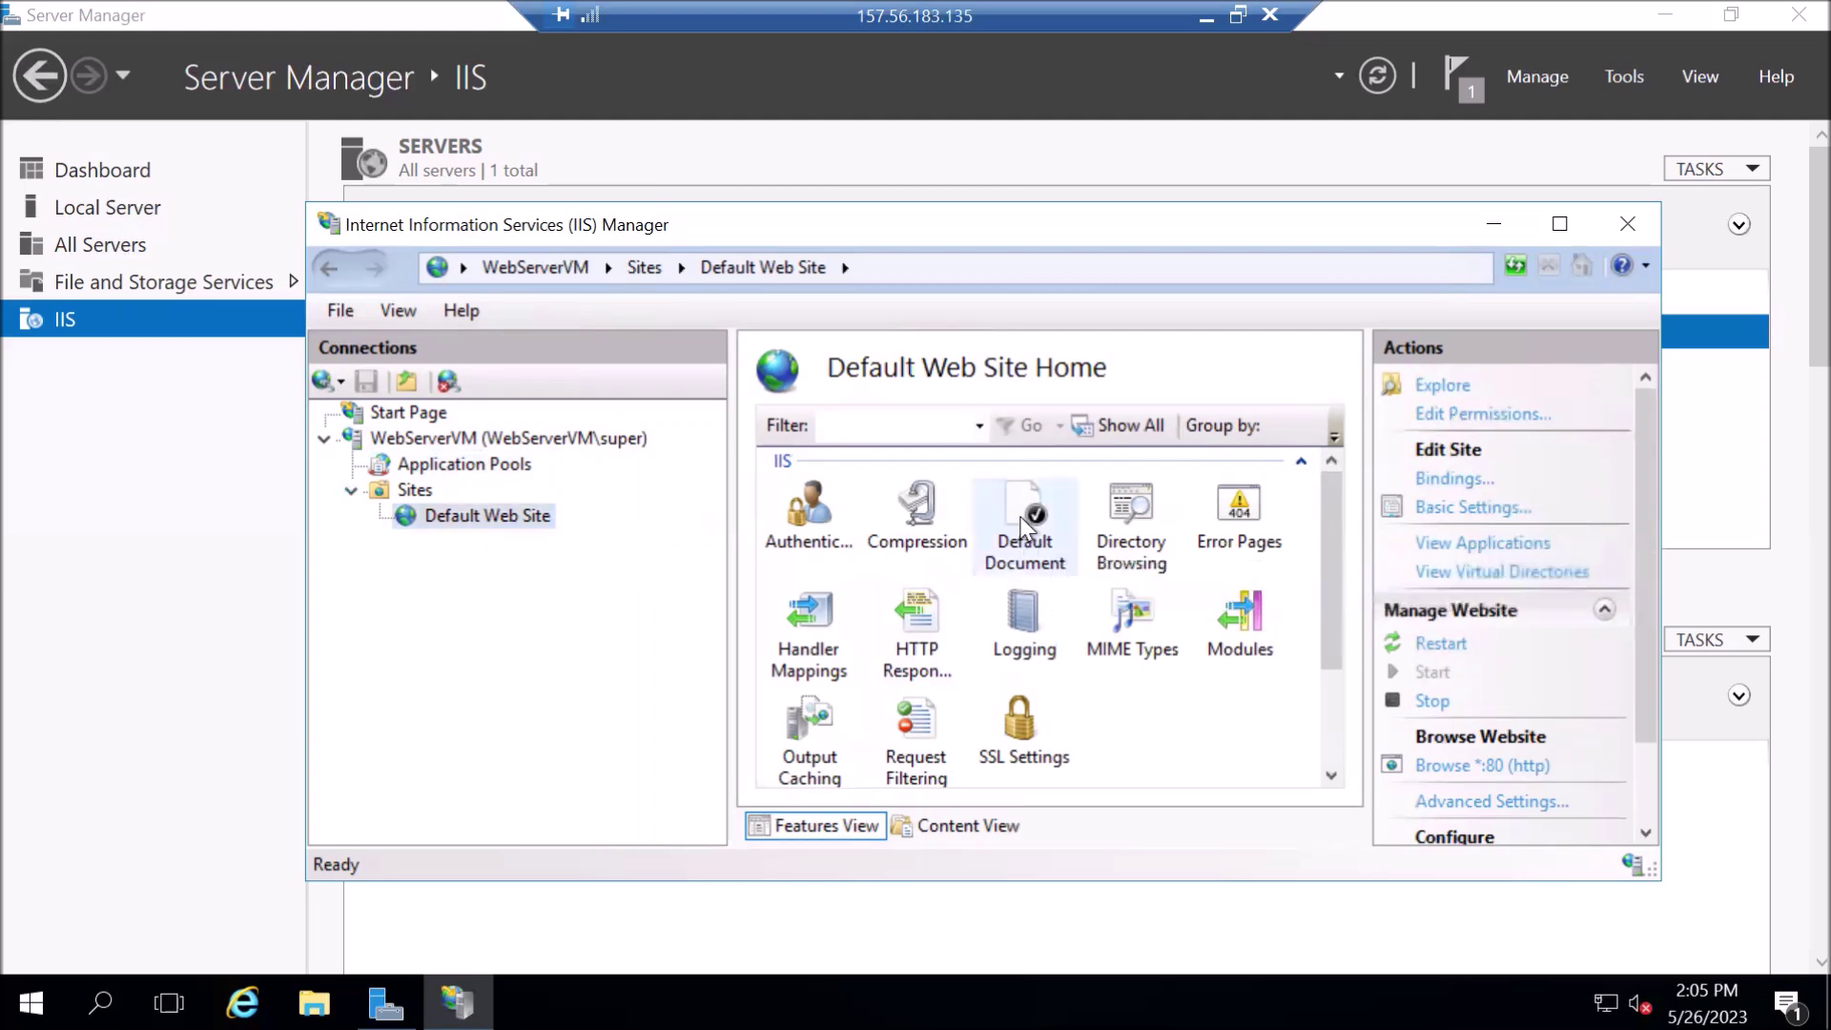
# - Open Default Web Site's Default Document list and review entries from Default.htm to iisstart.htm
pyautogui.click(1020, 517)
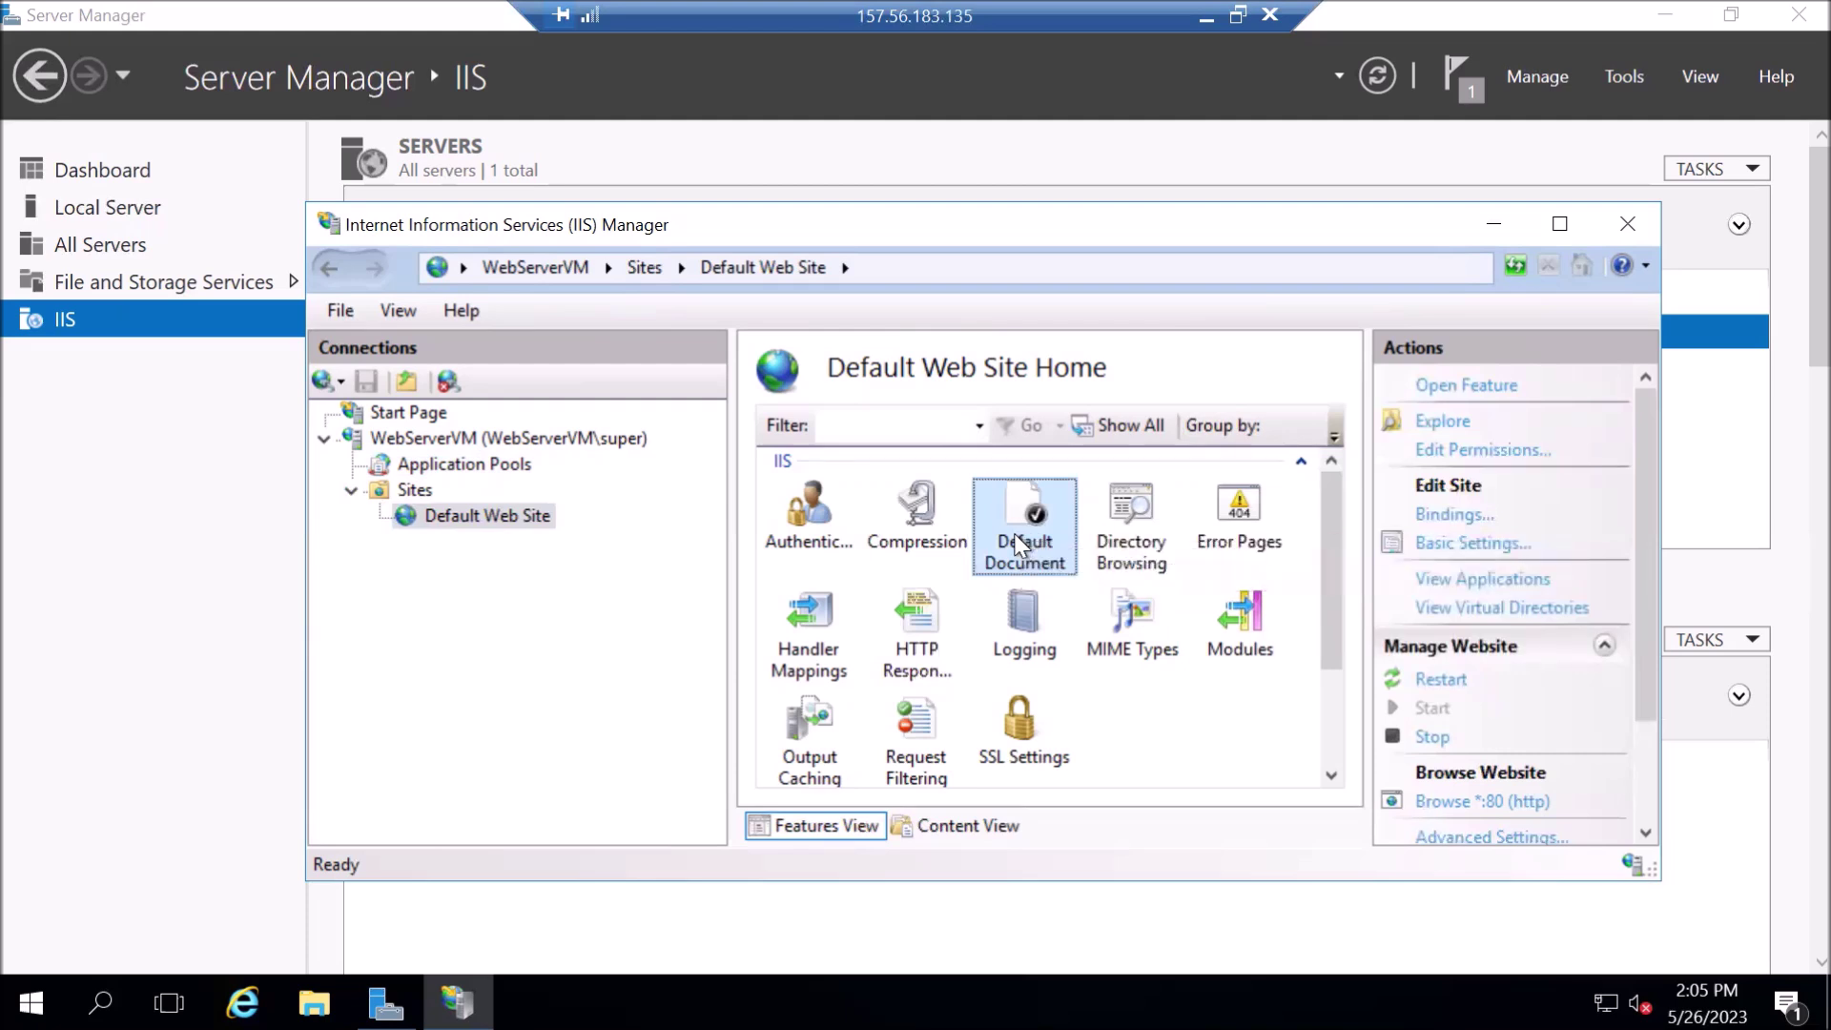
pyautogui.doubleClick(1020, 544)
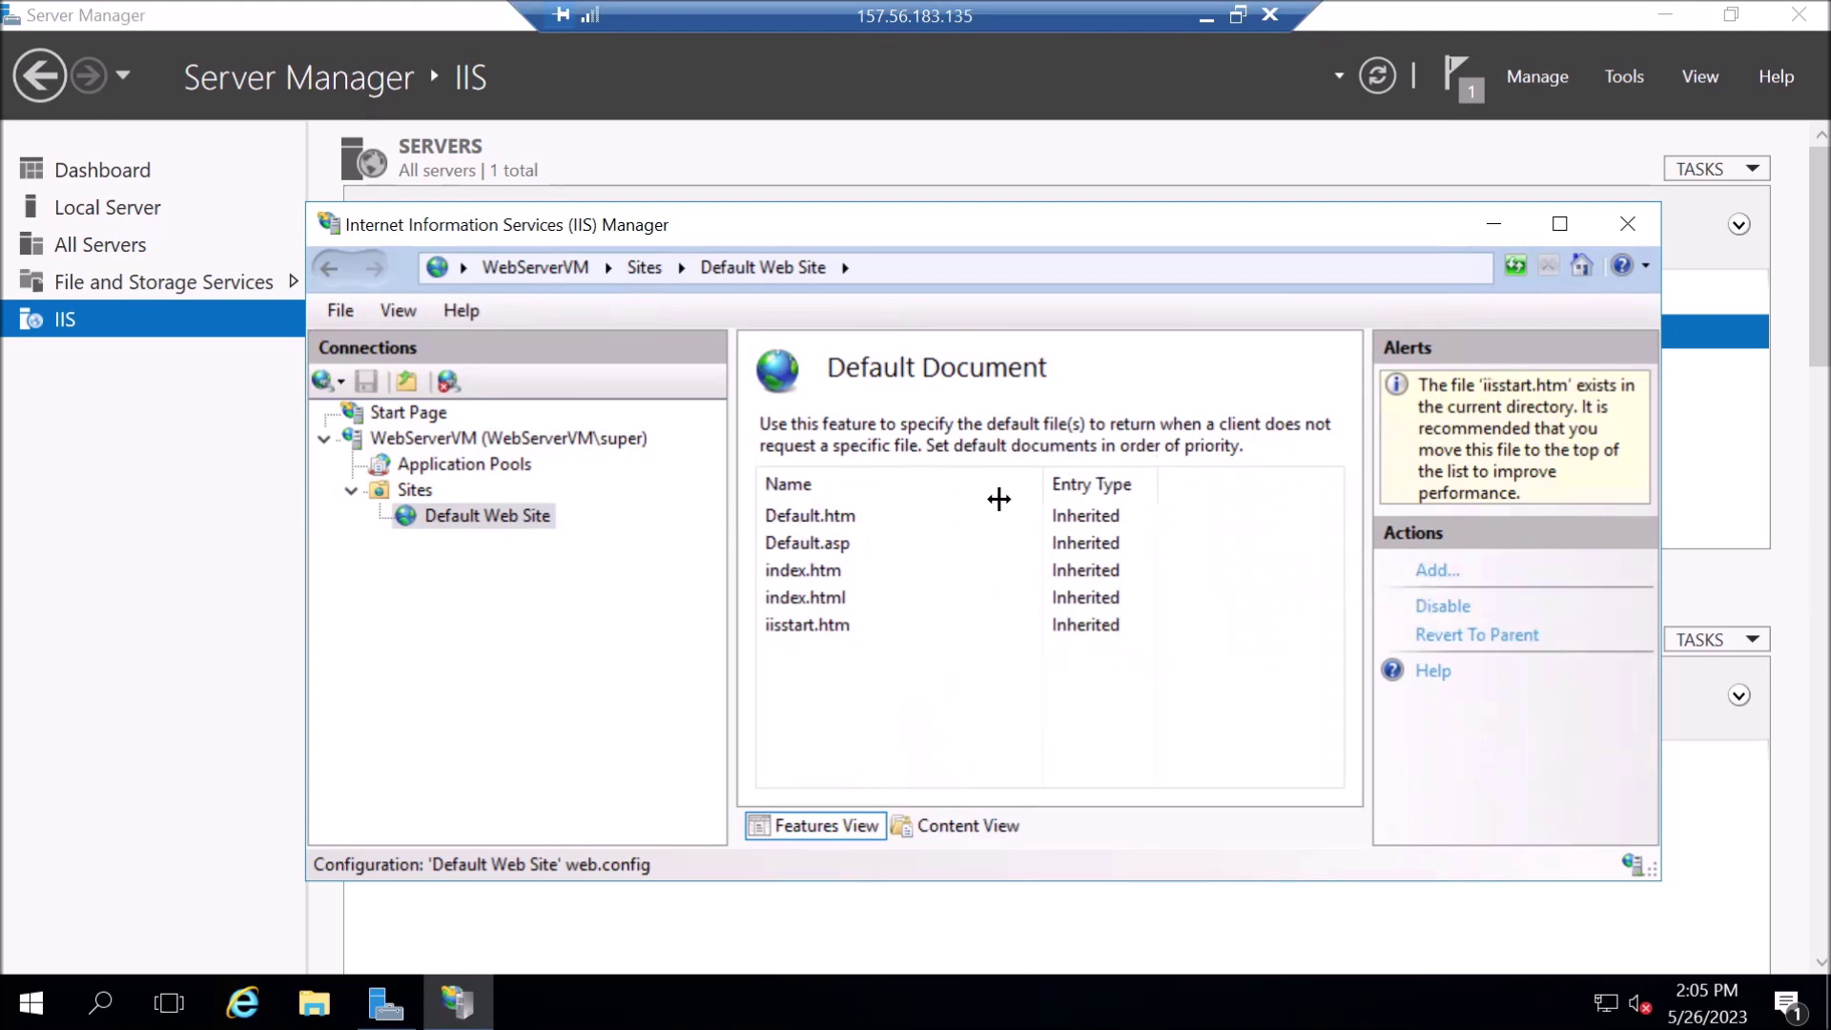
pyautogui.click(861, 527)
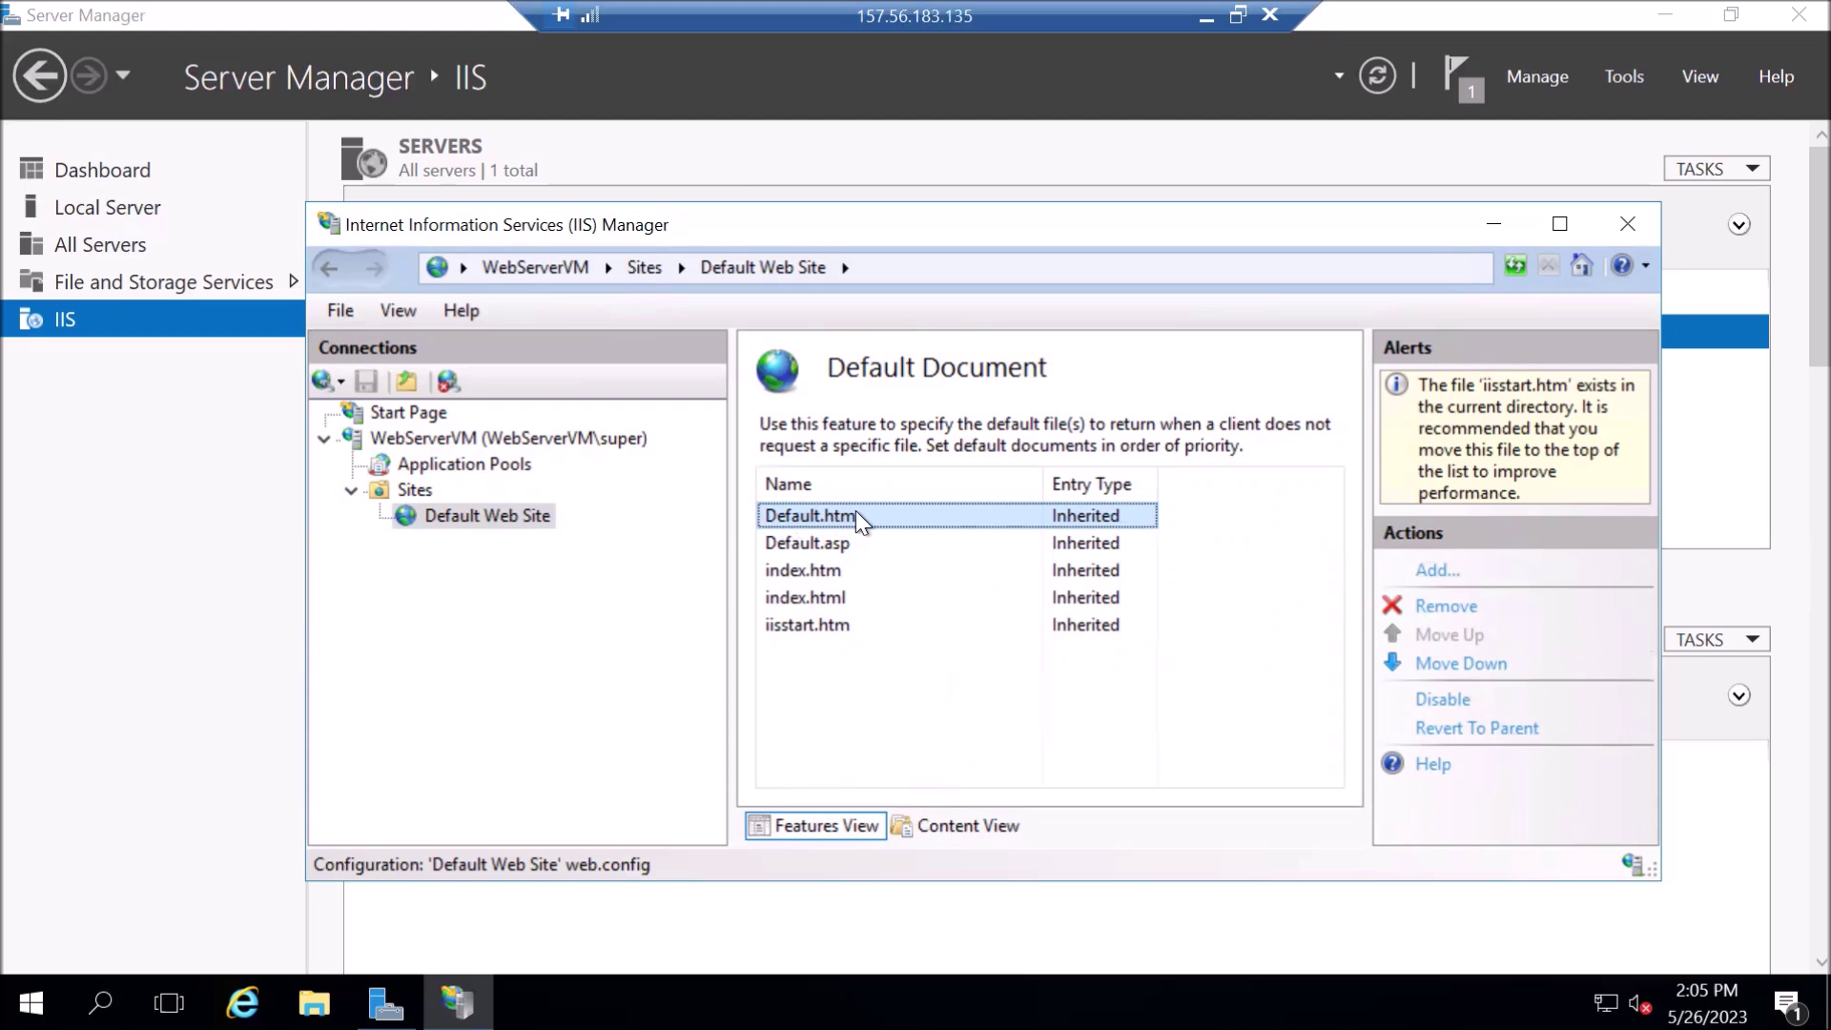
pyautogui.click(826, 545)
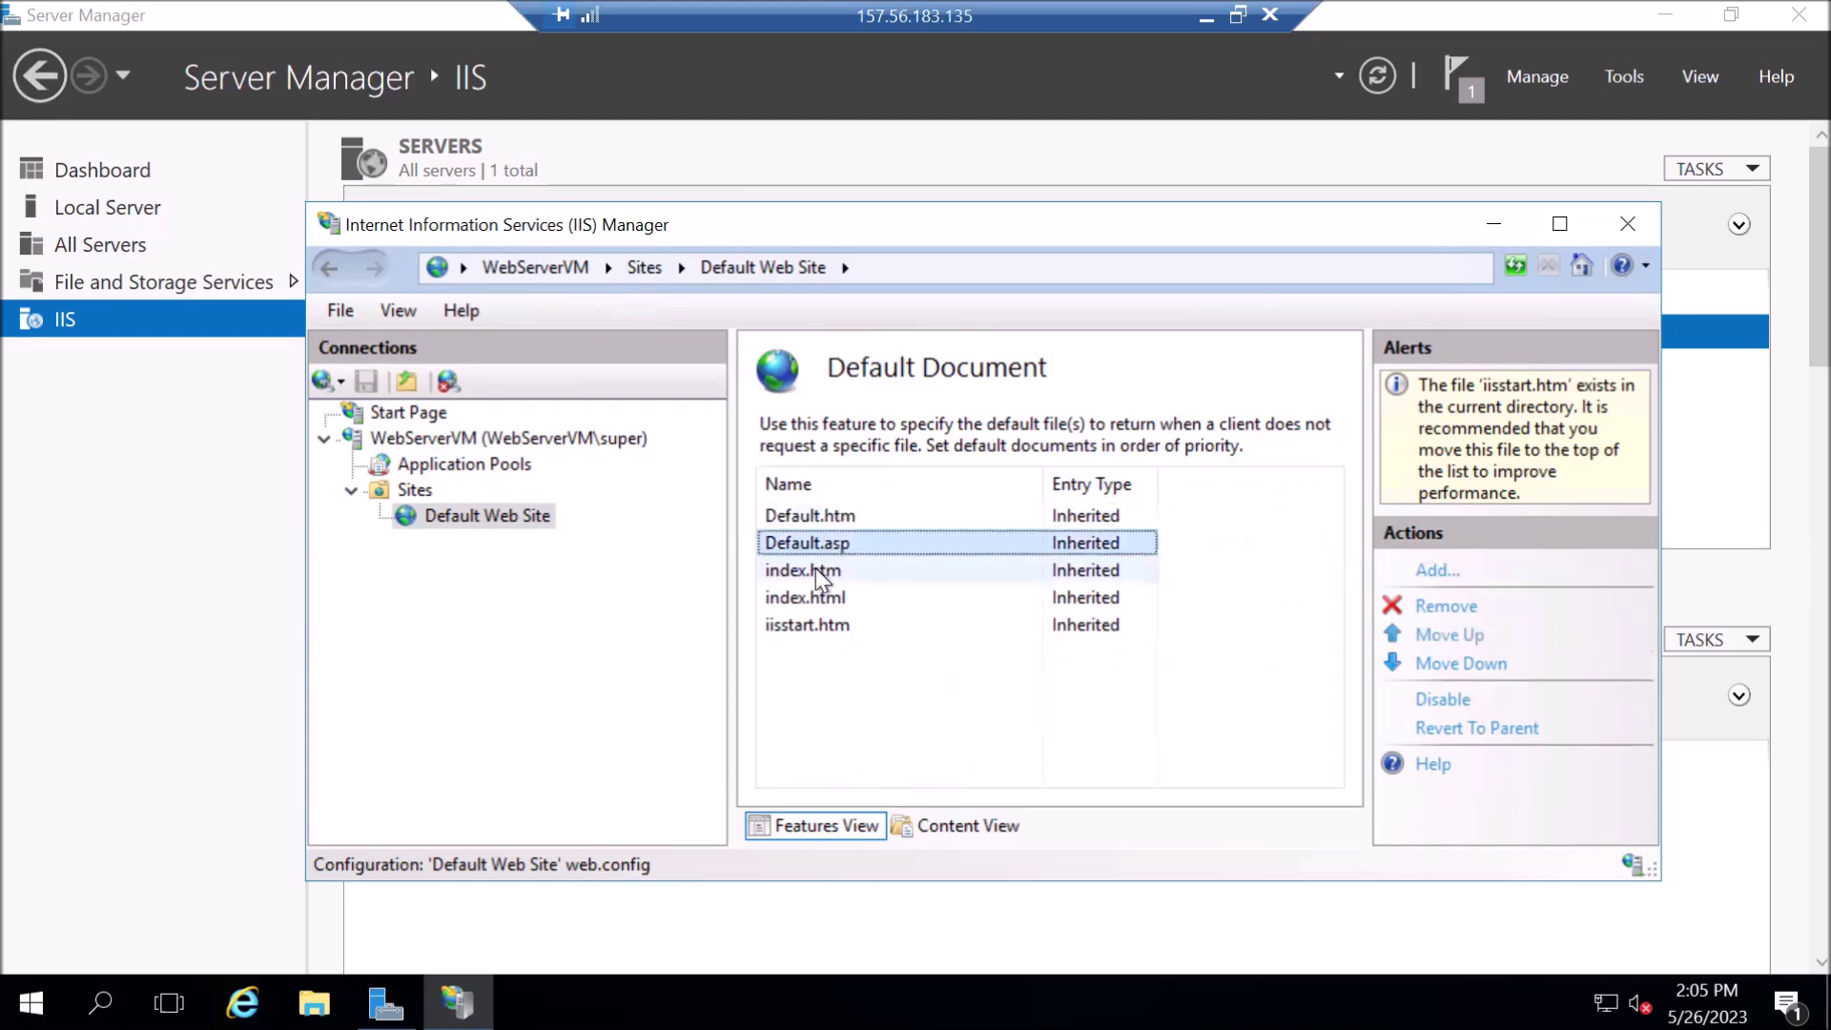
pyautogui.click(816, 568)
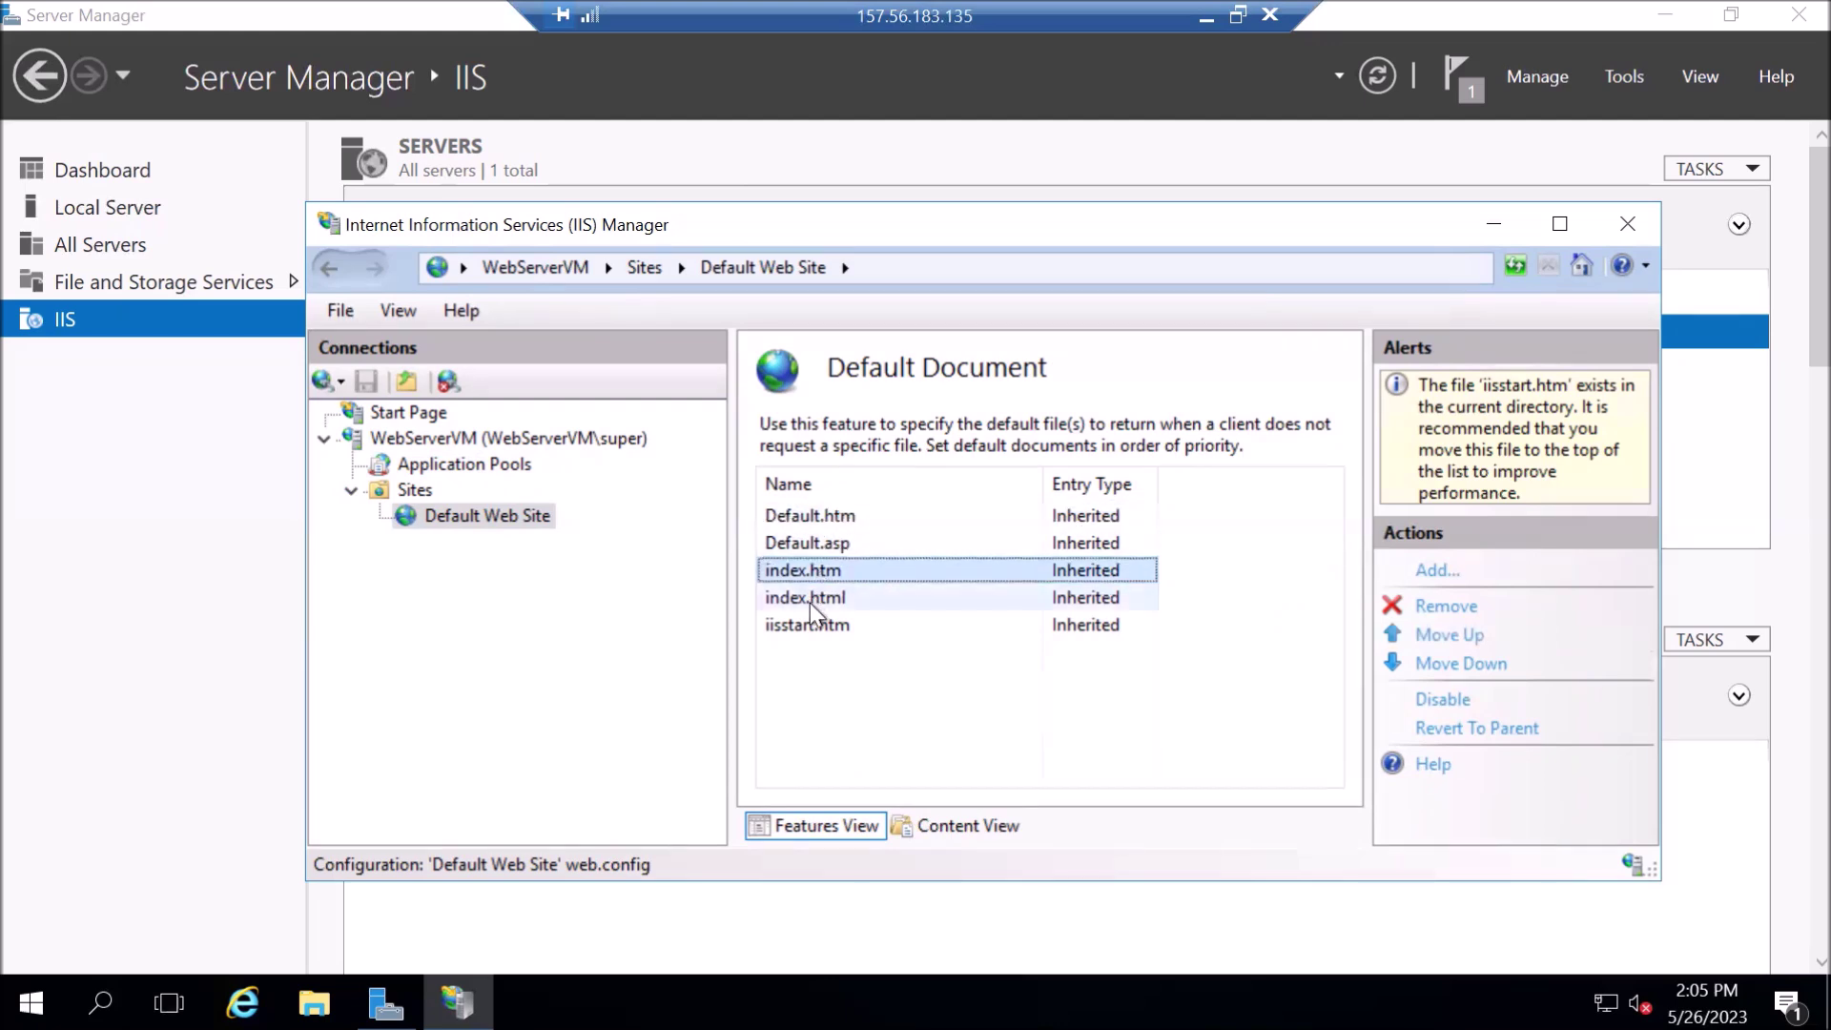
pyautogui.click(810, 602)
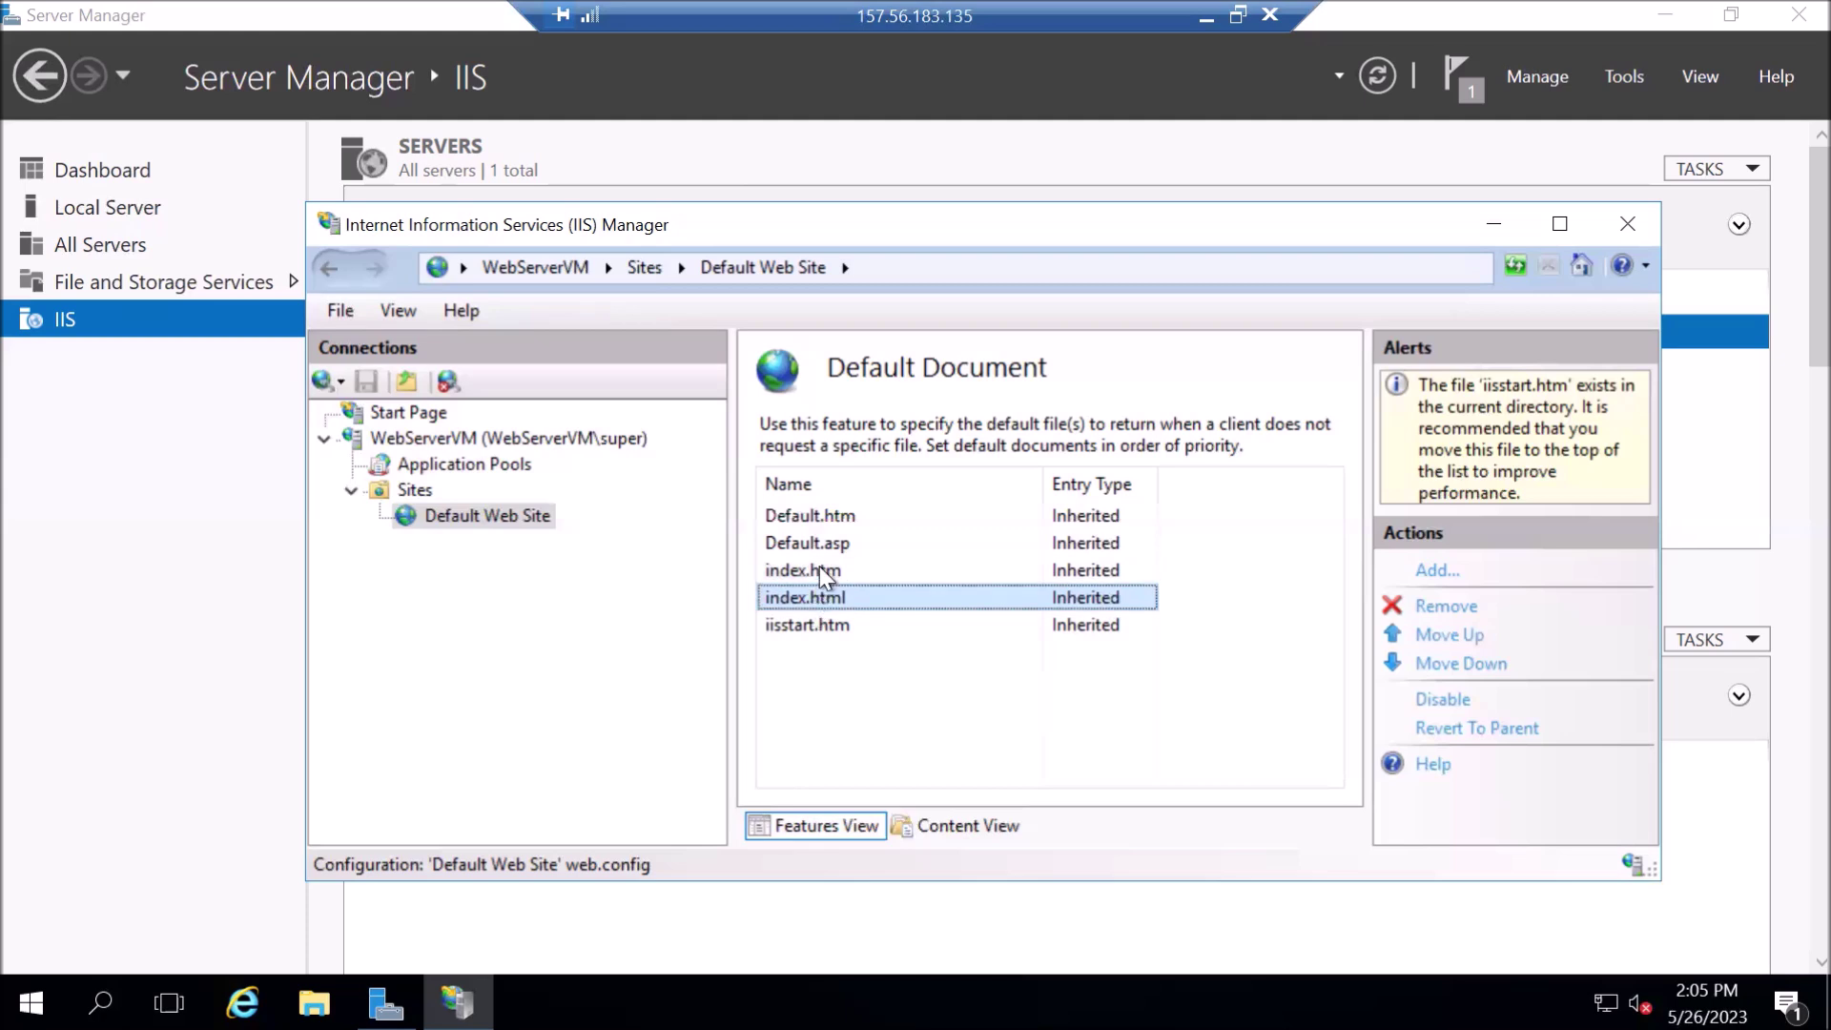
pyautogui.click(822, 570)
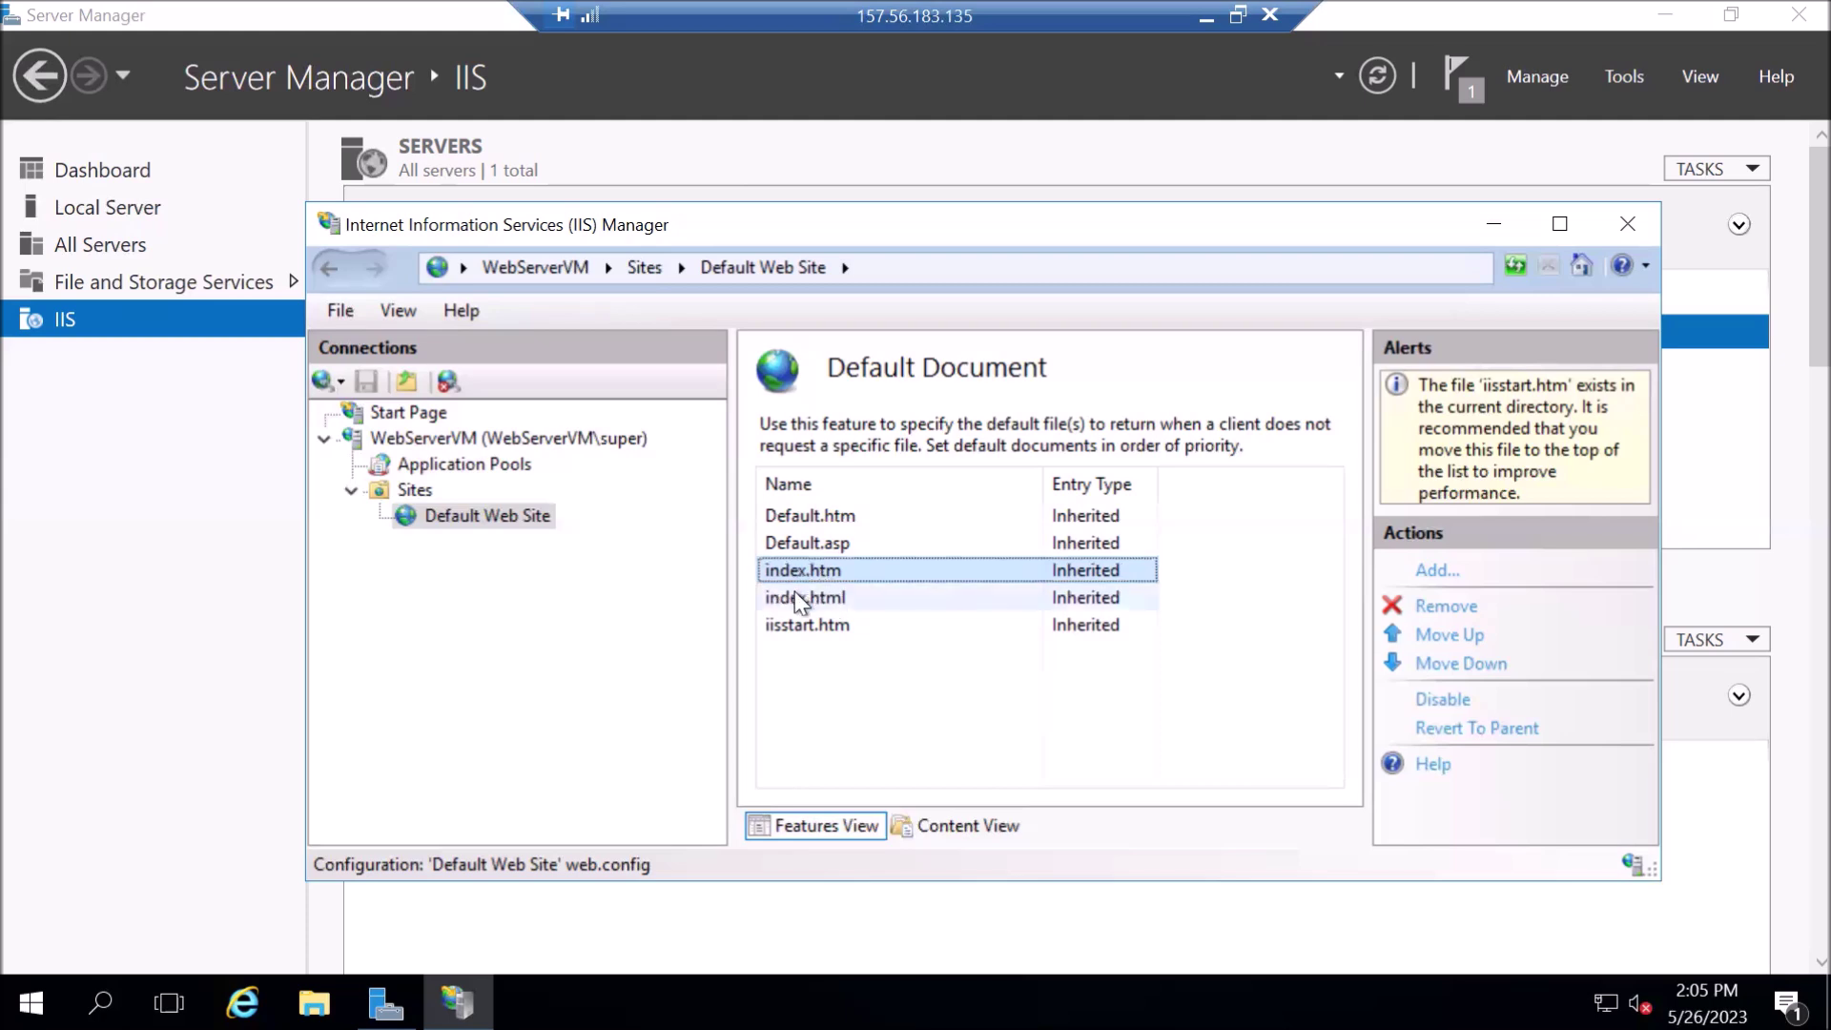
pyautogui.click(940, 601)
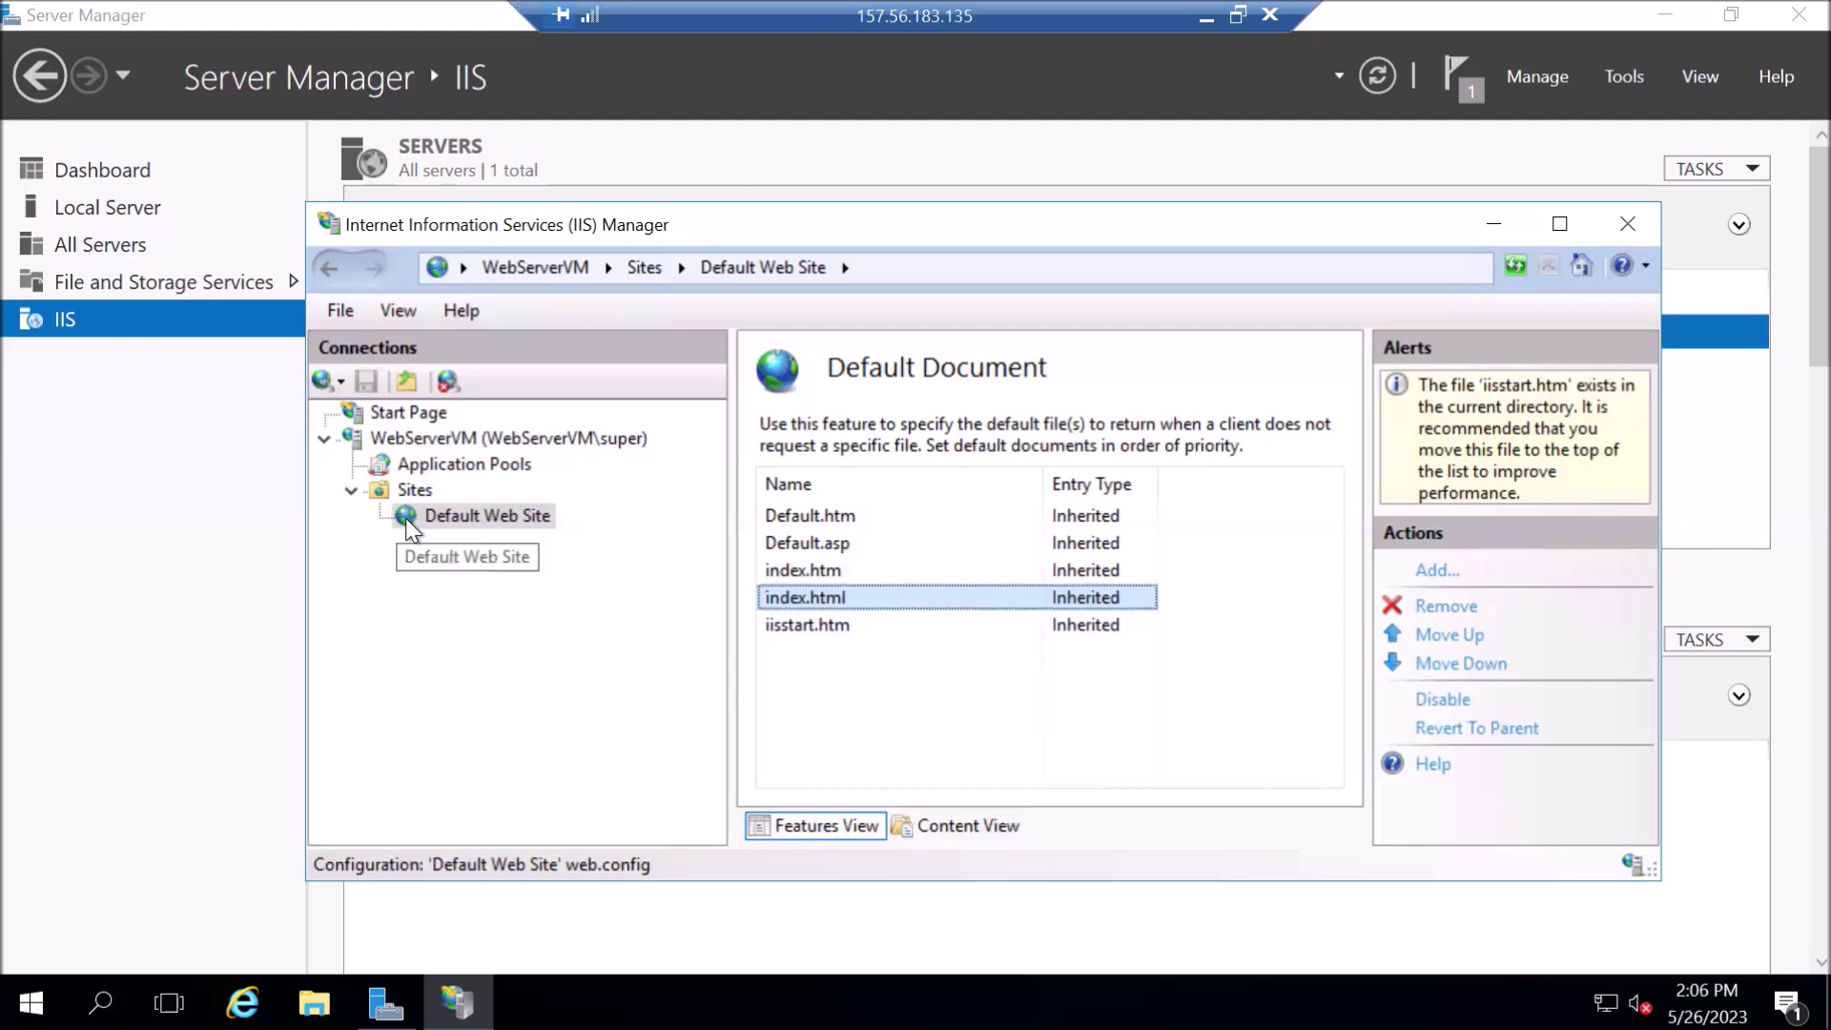
pyautogui.click(811, 629)
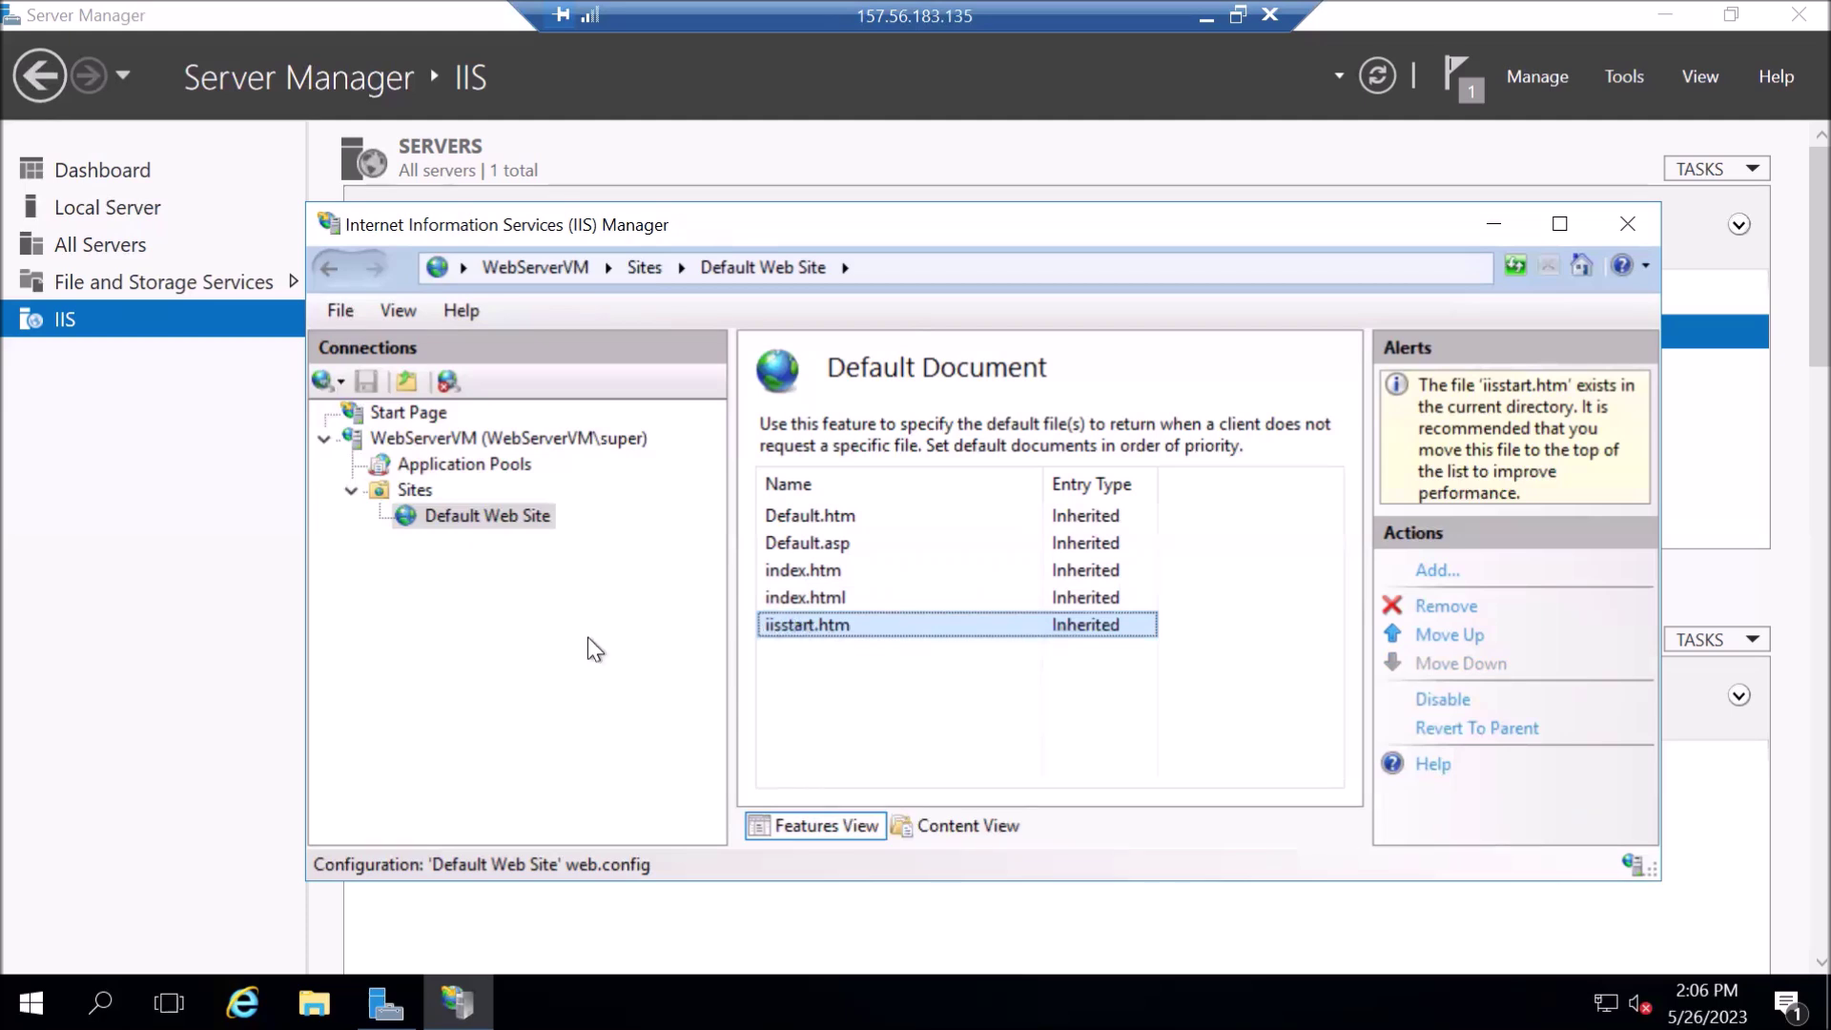
pyautogui.click(535, 520)
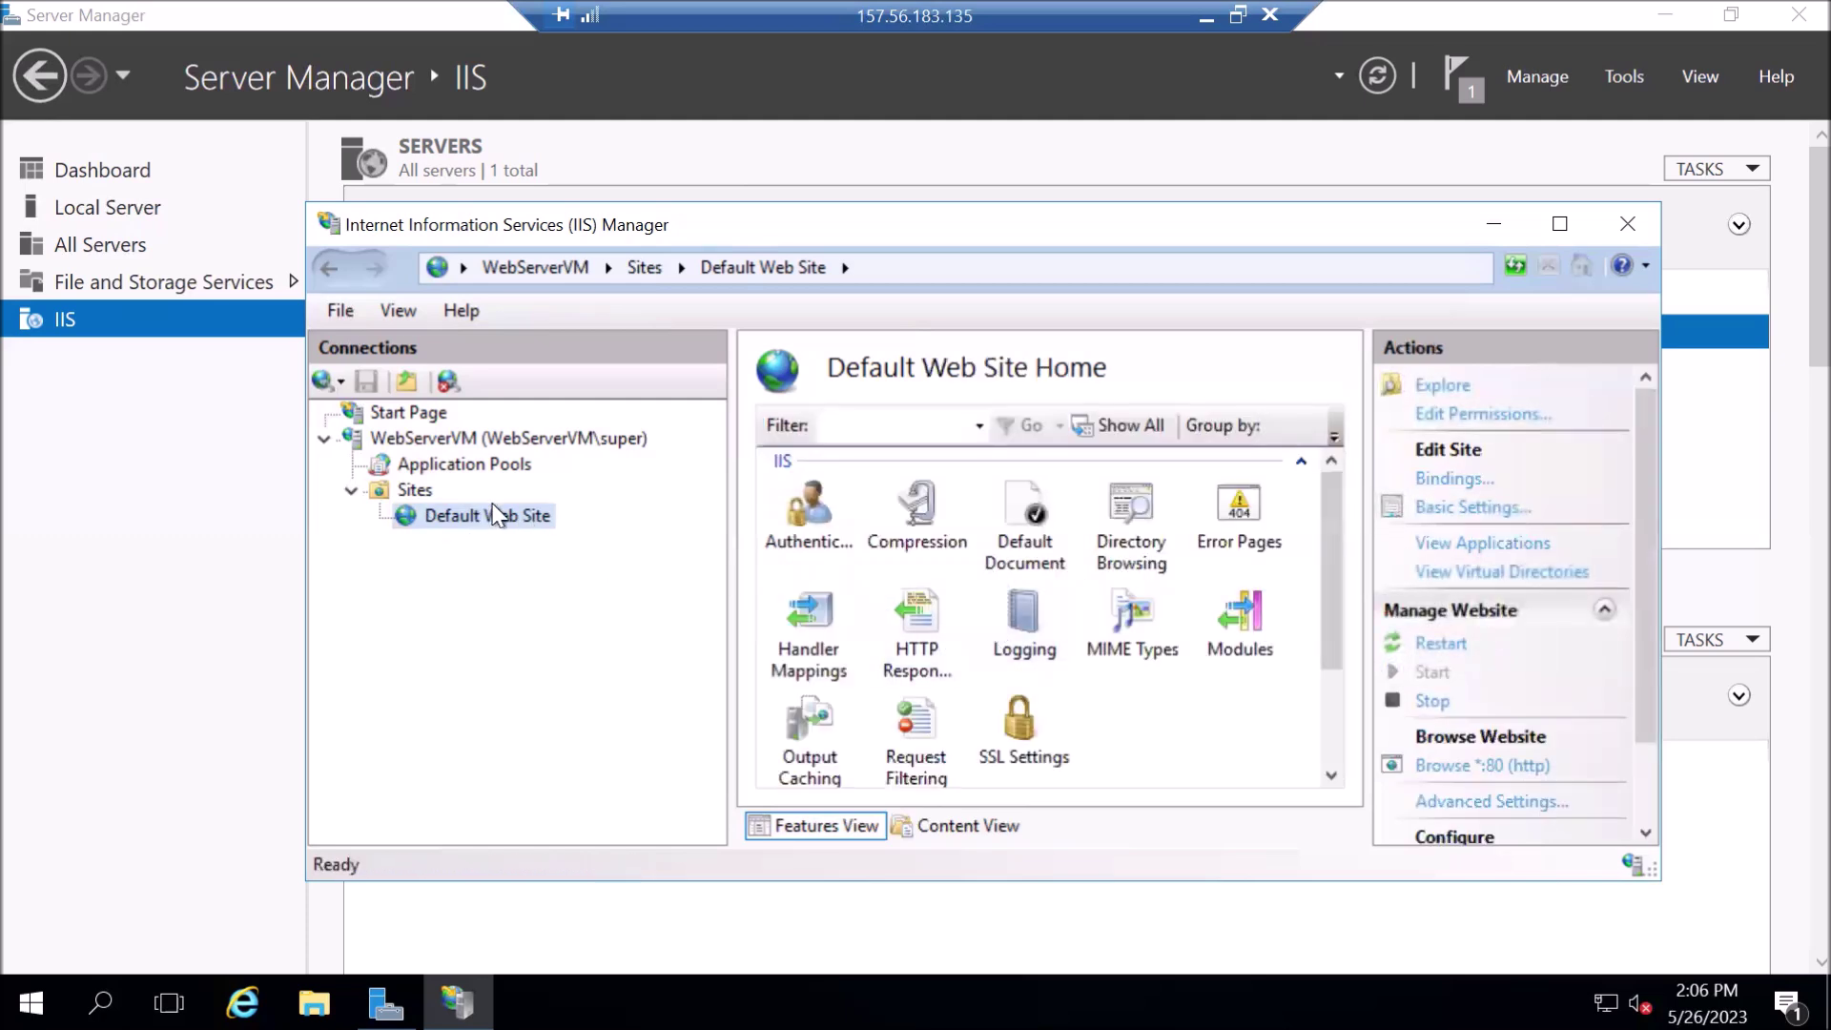
pyautogui.doubleClick(1027, 537)
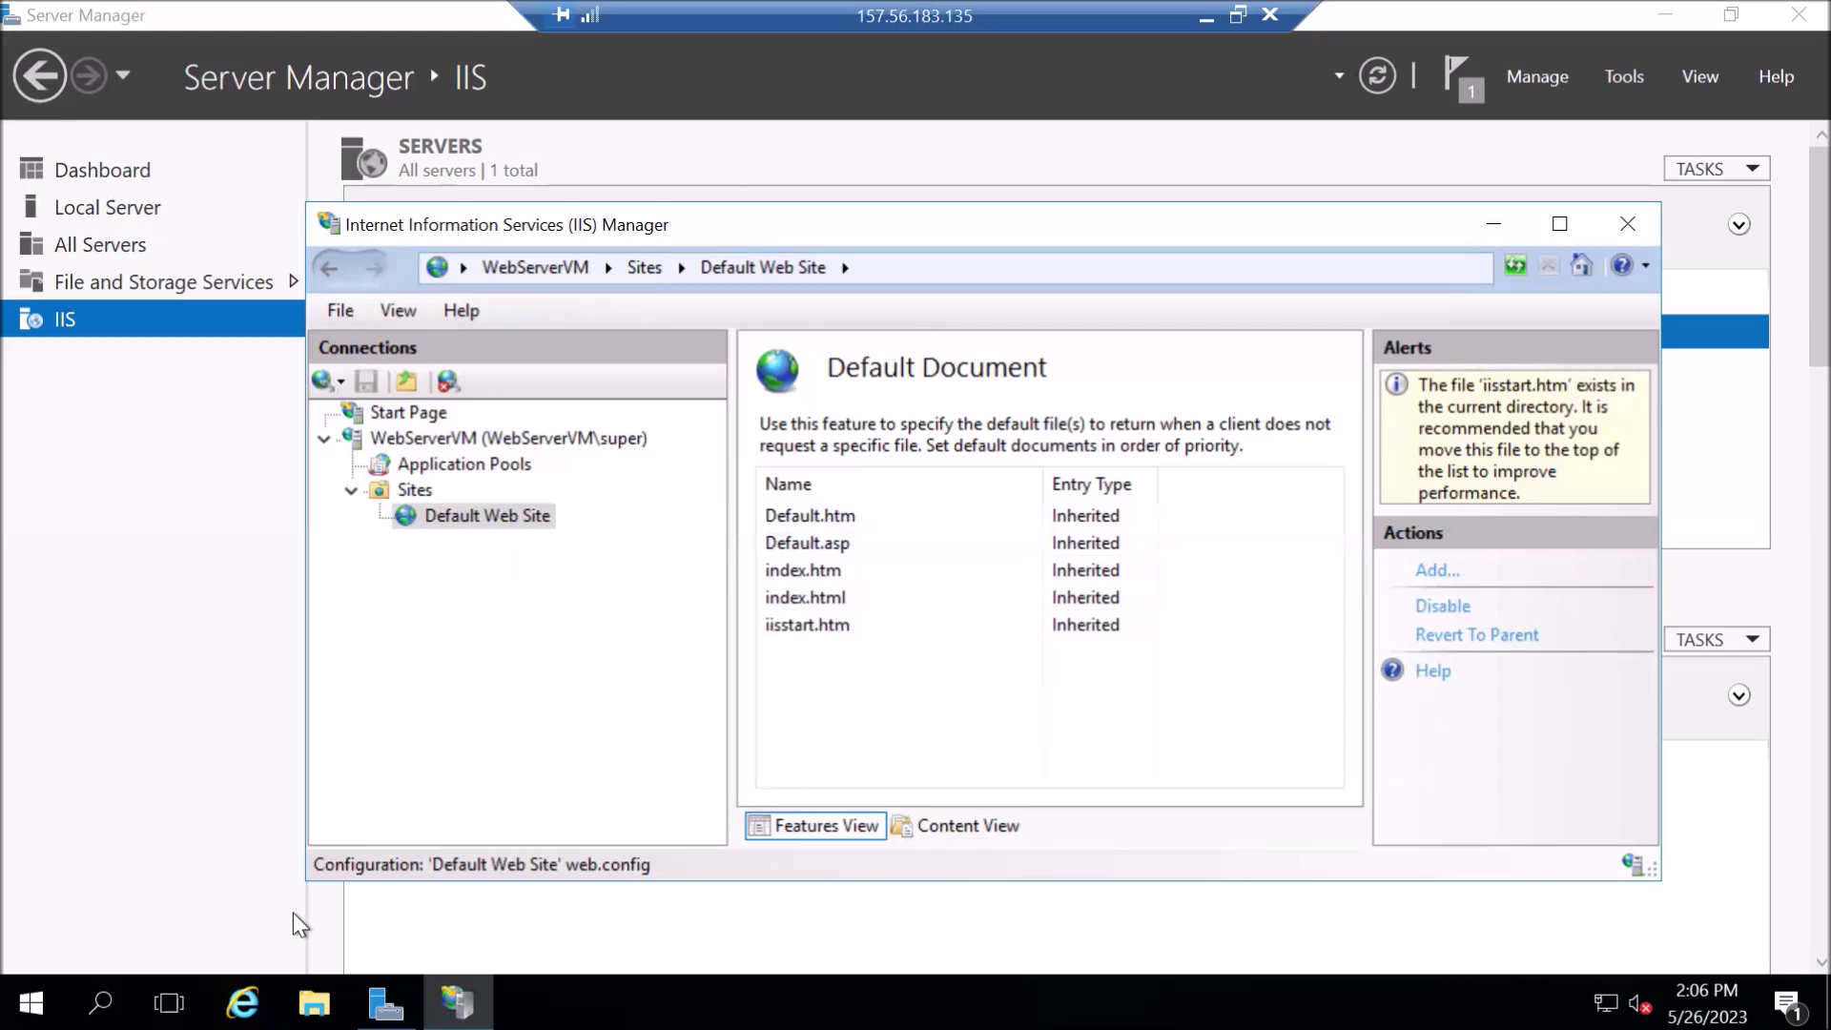
# - Browse to C:\inetpub\wwwroot and open iisstart.htm in Internet Explorer
pyautogui.click(314, 1001)
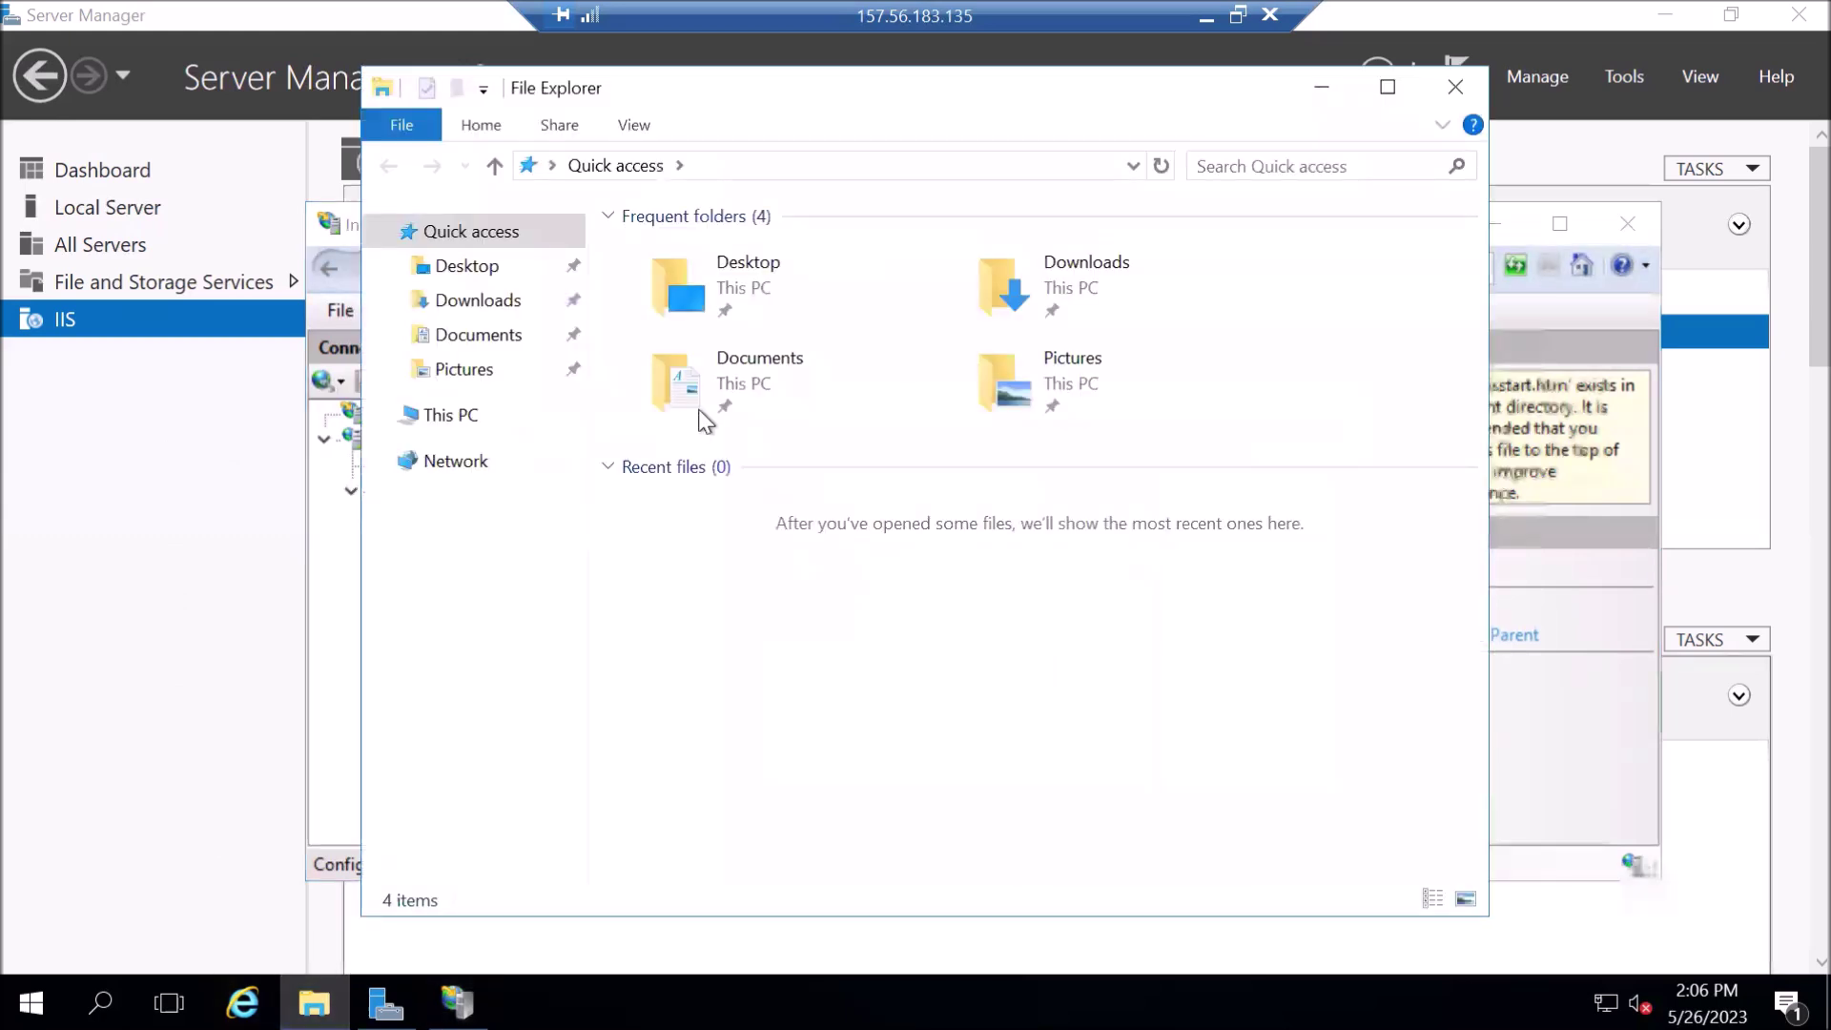
pyautogui.click(441, 416)
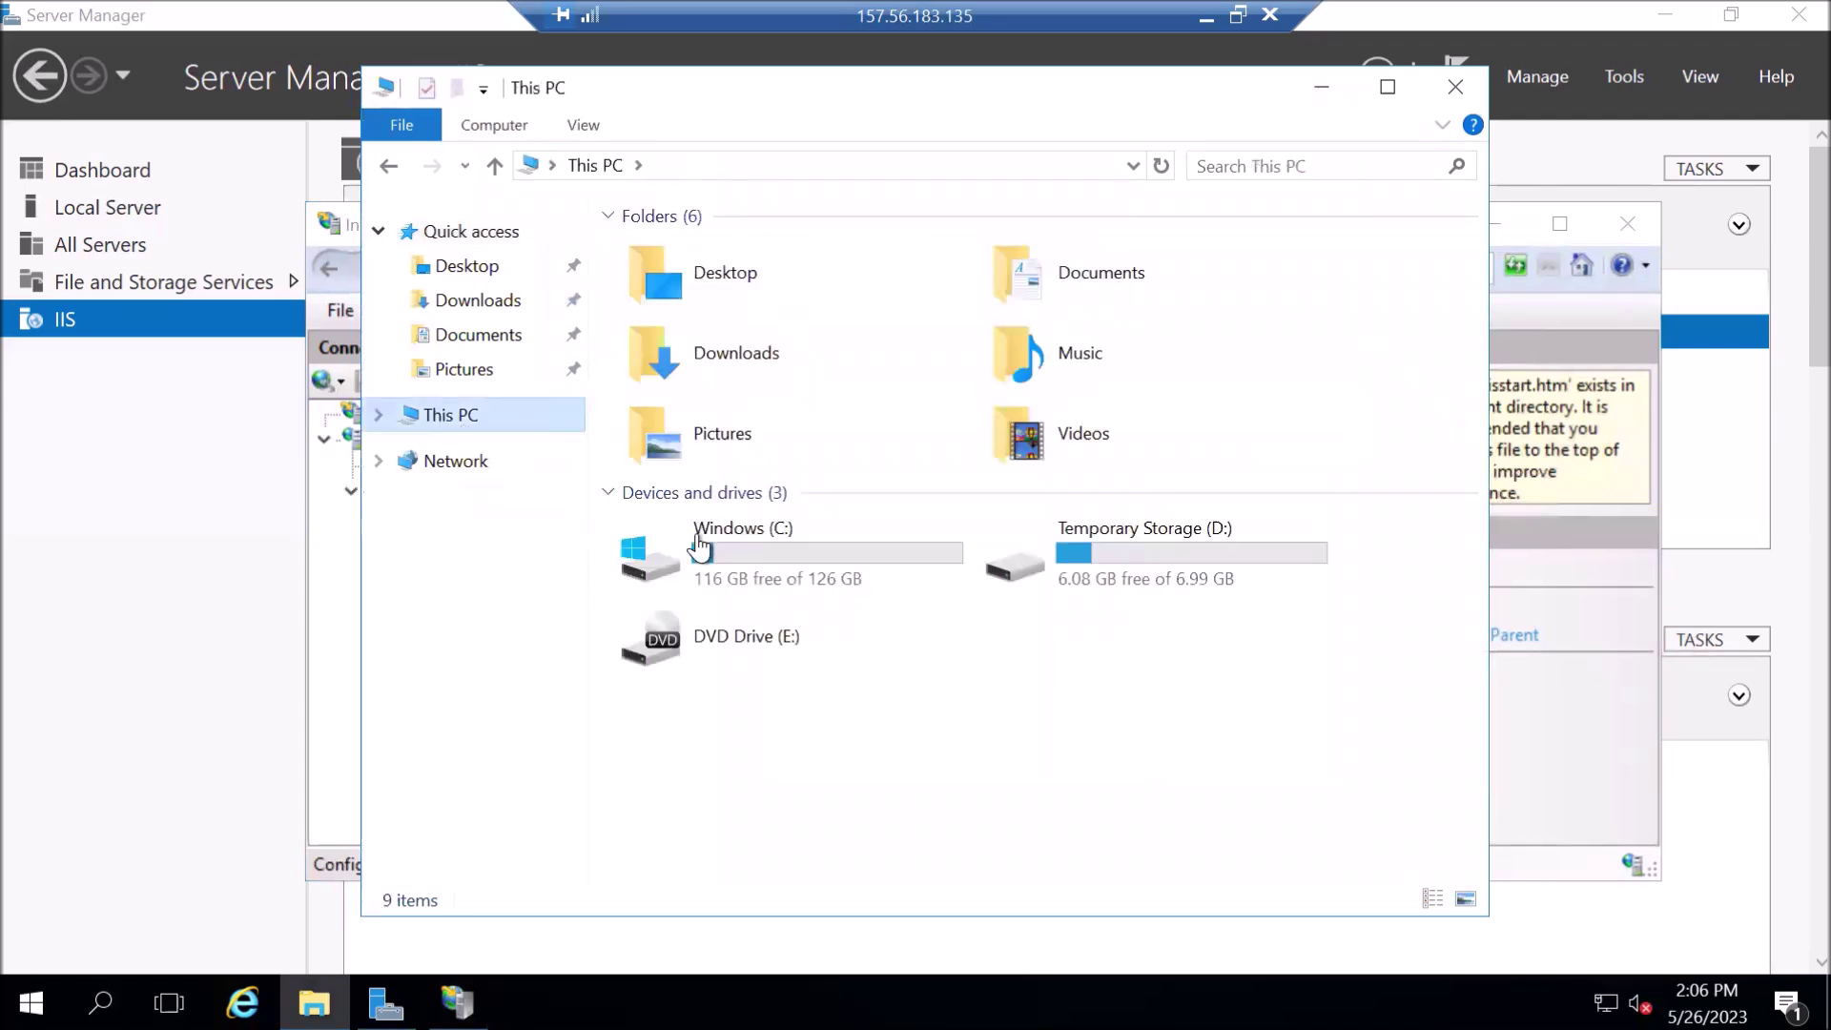
pyautogui.doubleClick(748, 553)
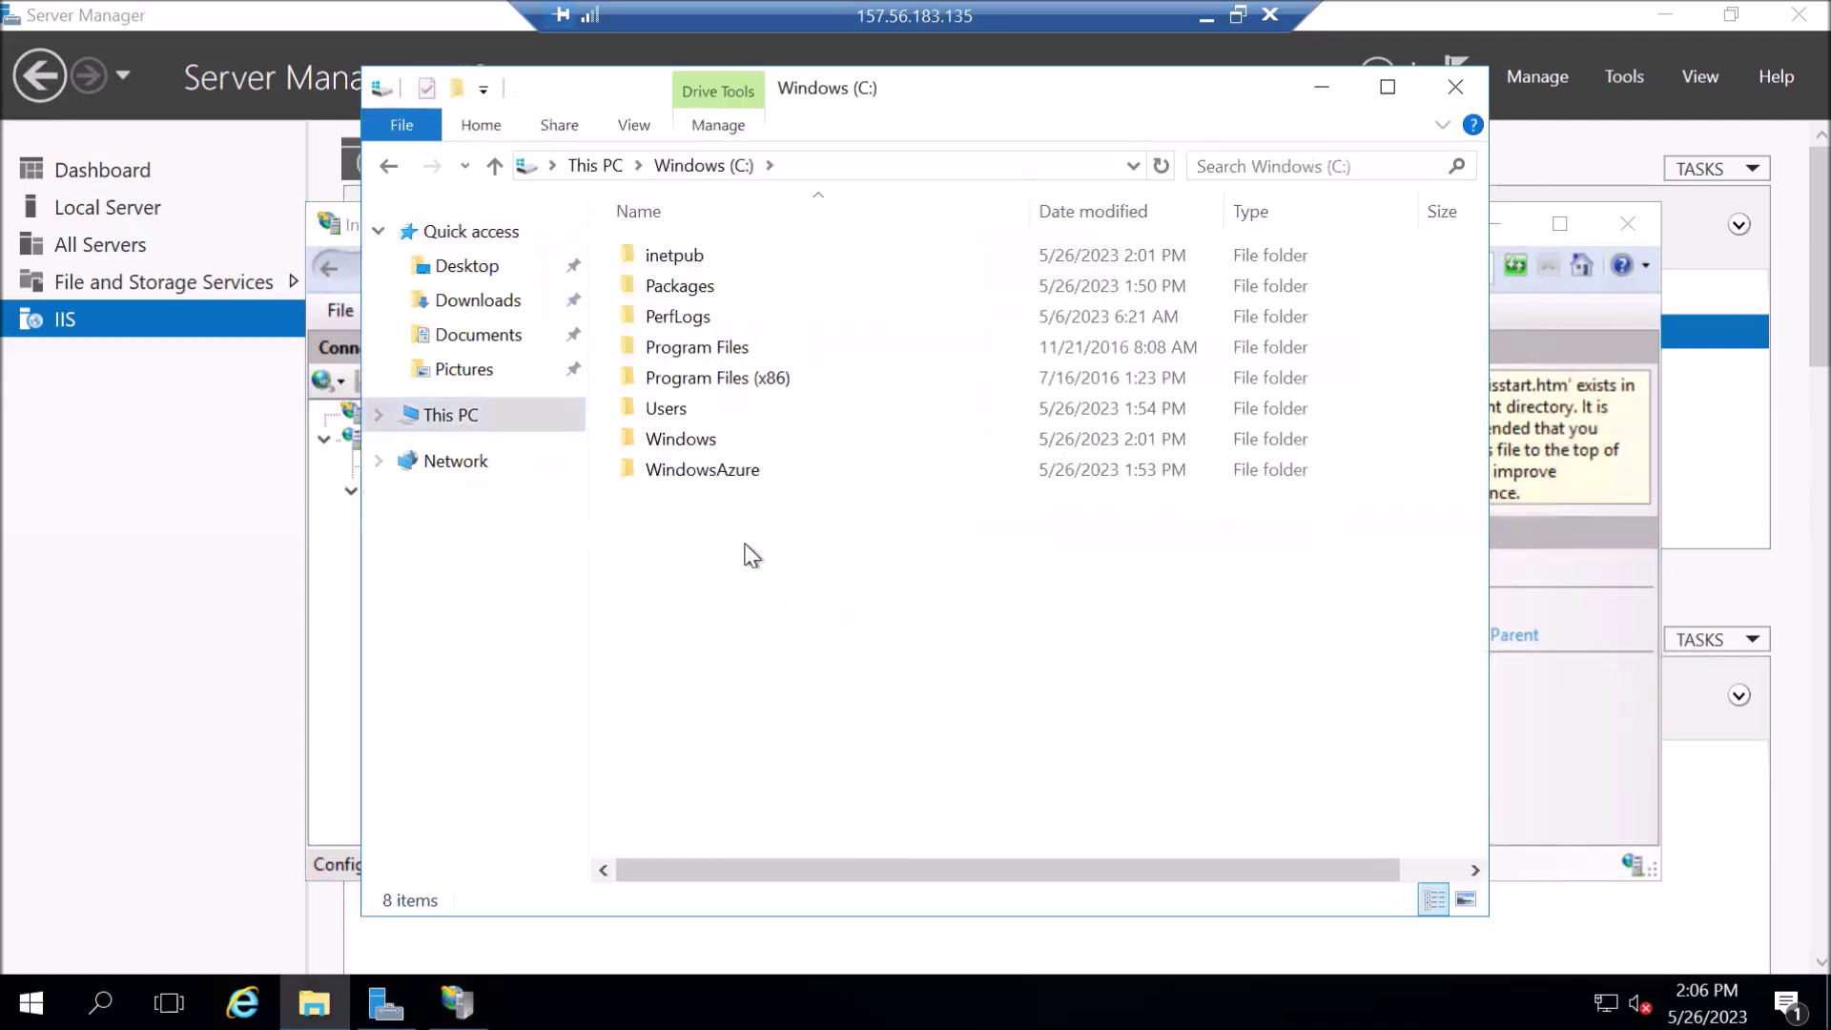
pyautogui.doubleClick(673, 256)
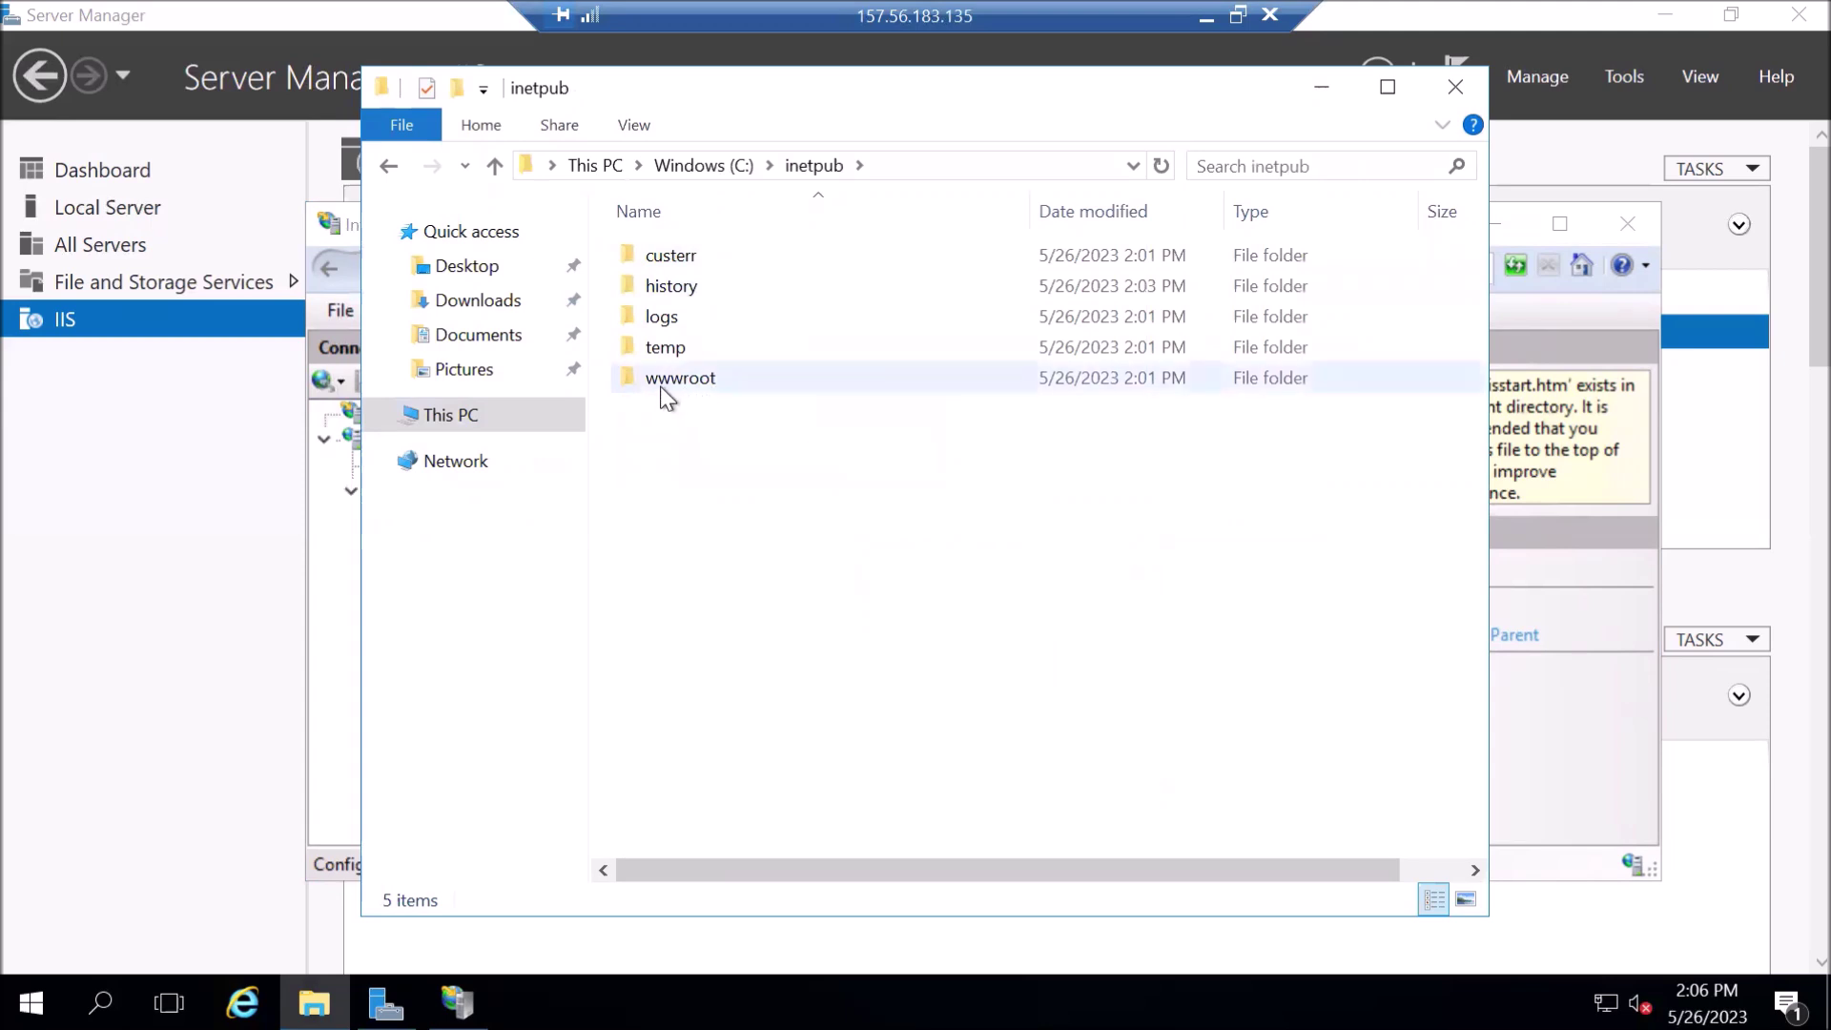
pyautogui.doubleClick(708, 380)
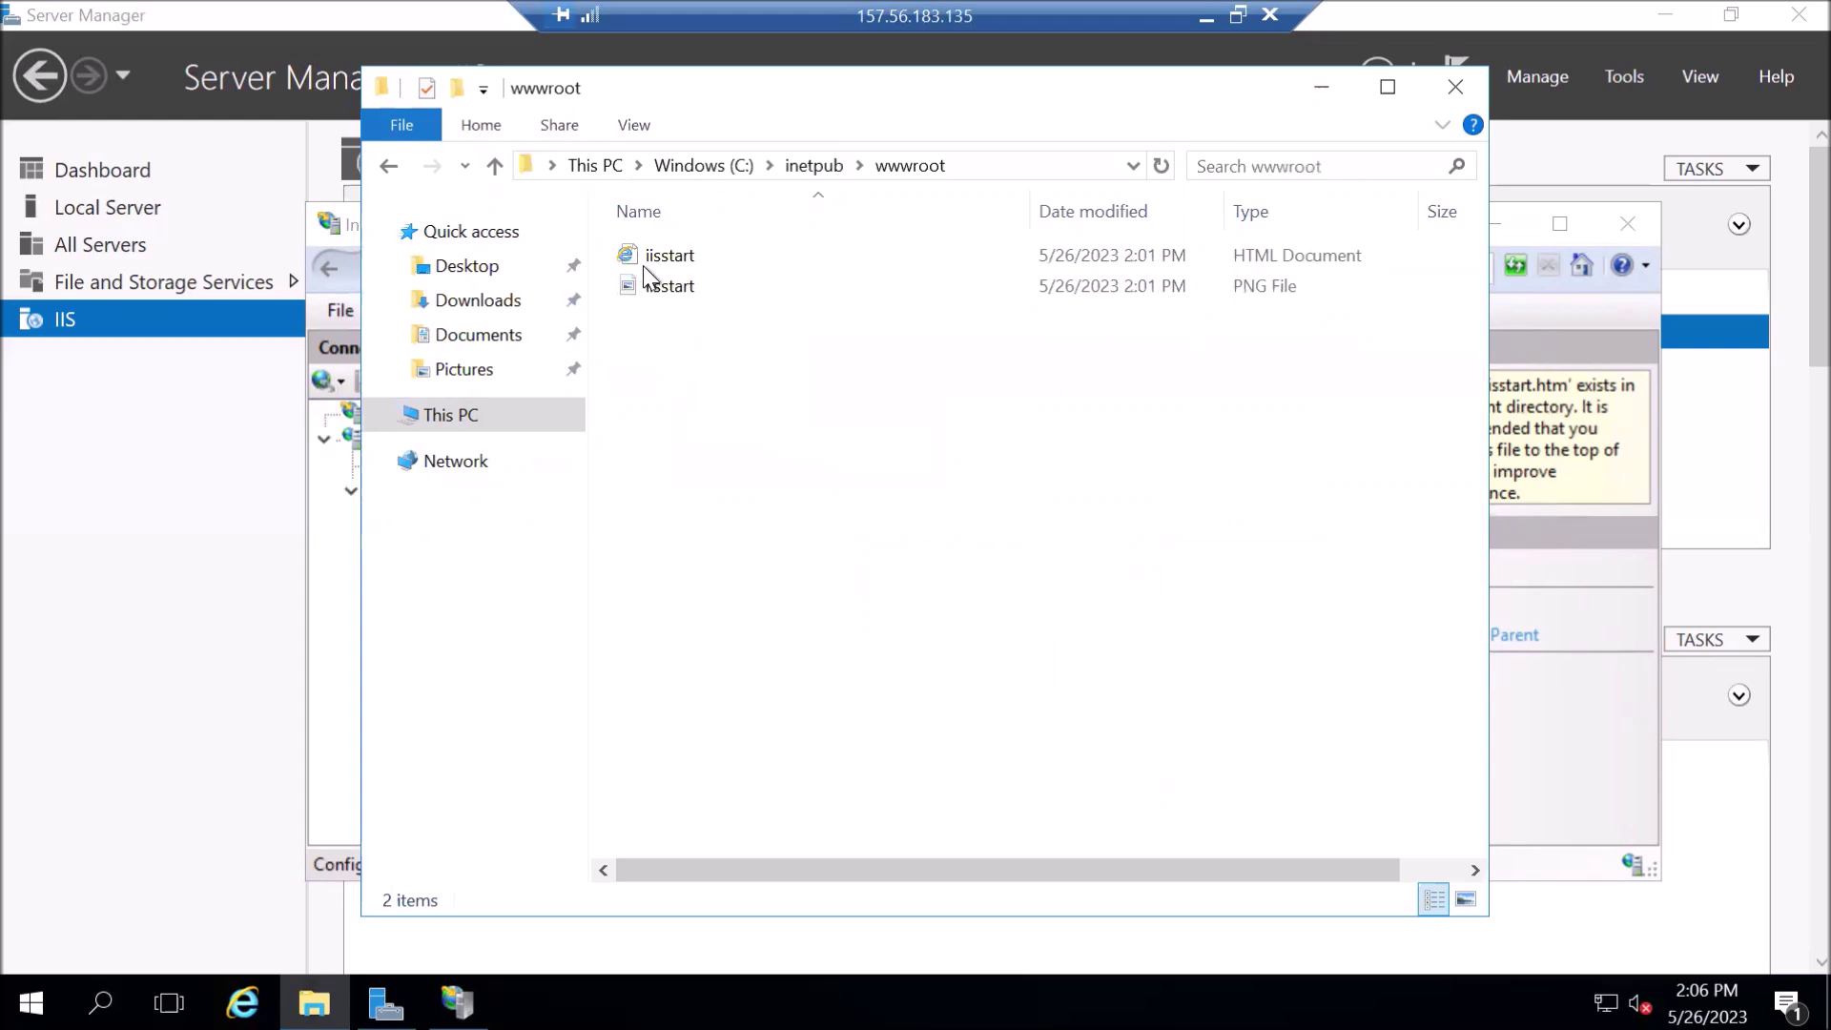
pyautogui.click(675, 255)
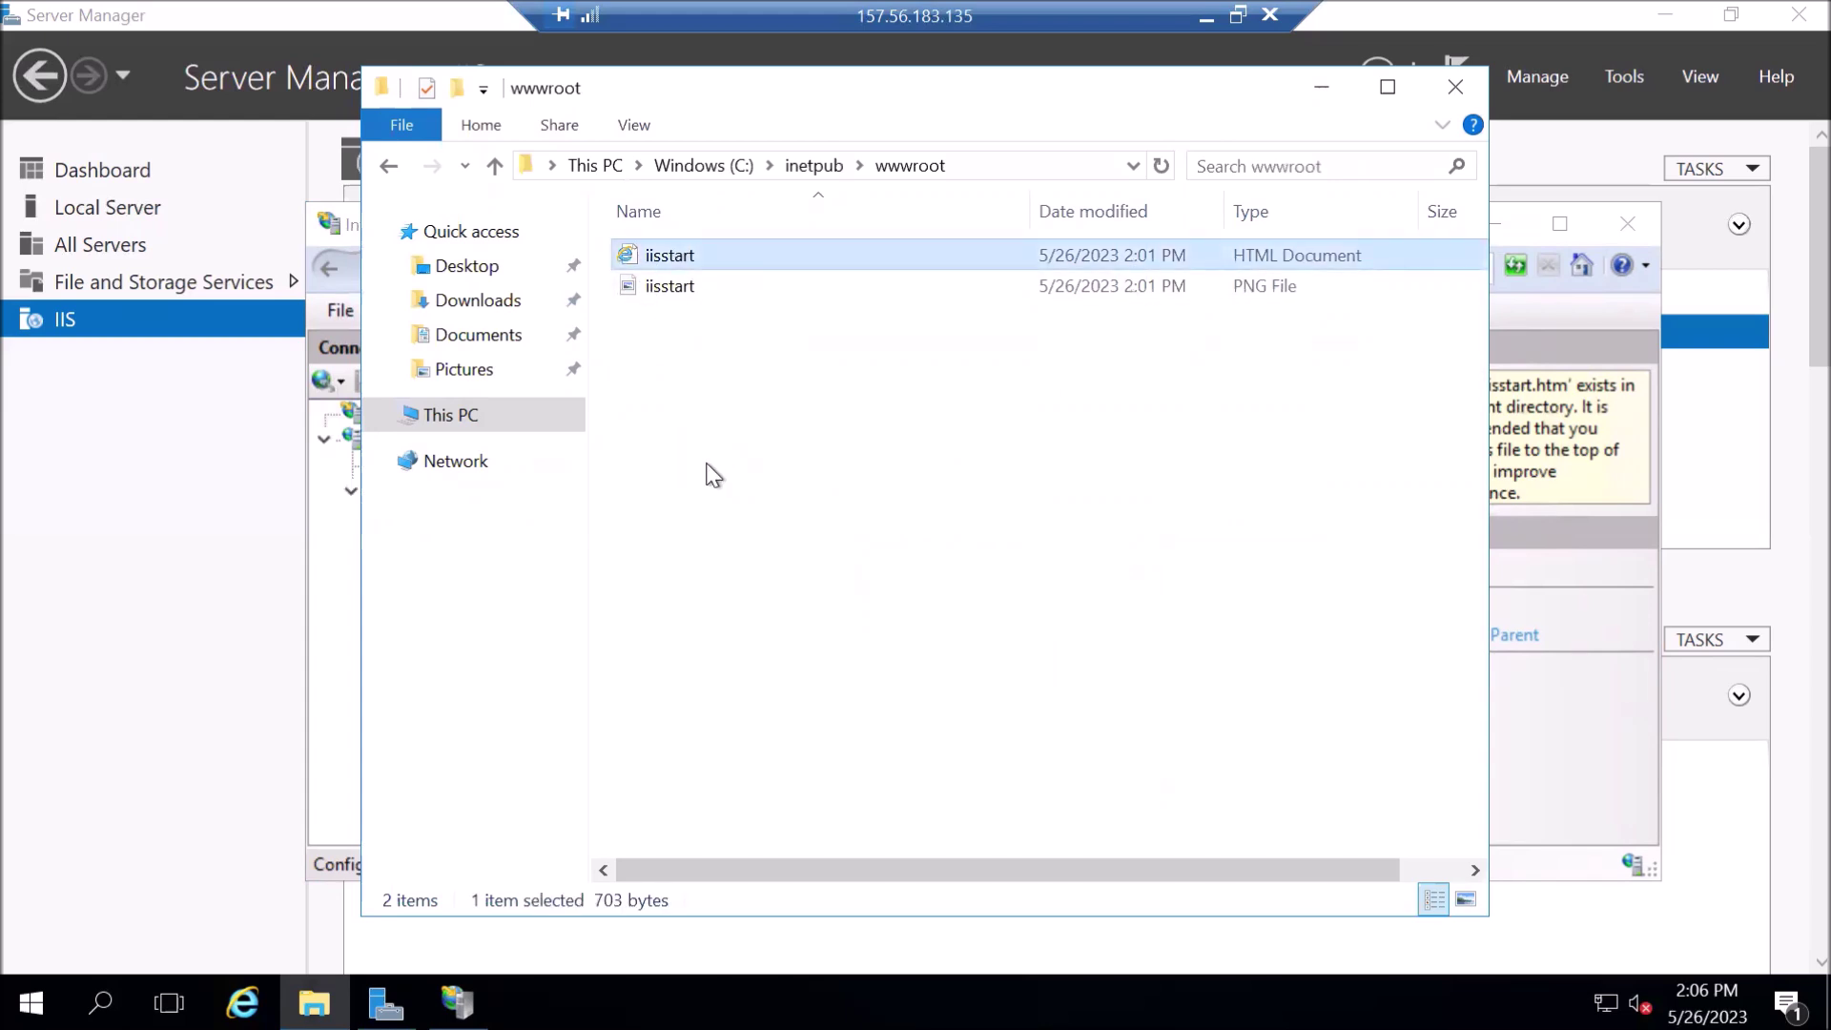
pyautogui.doubleClick(711, 257)
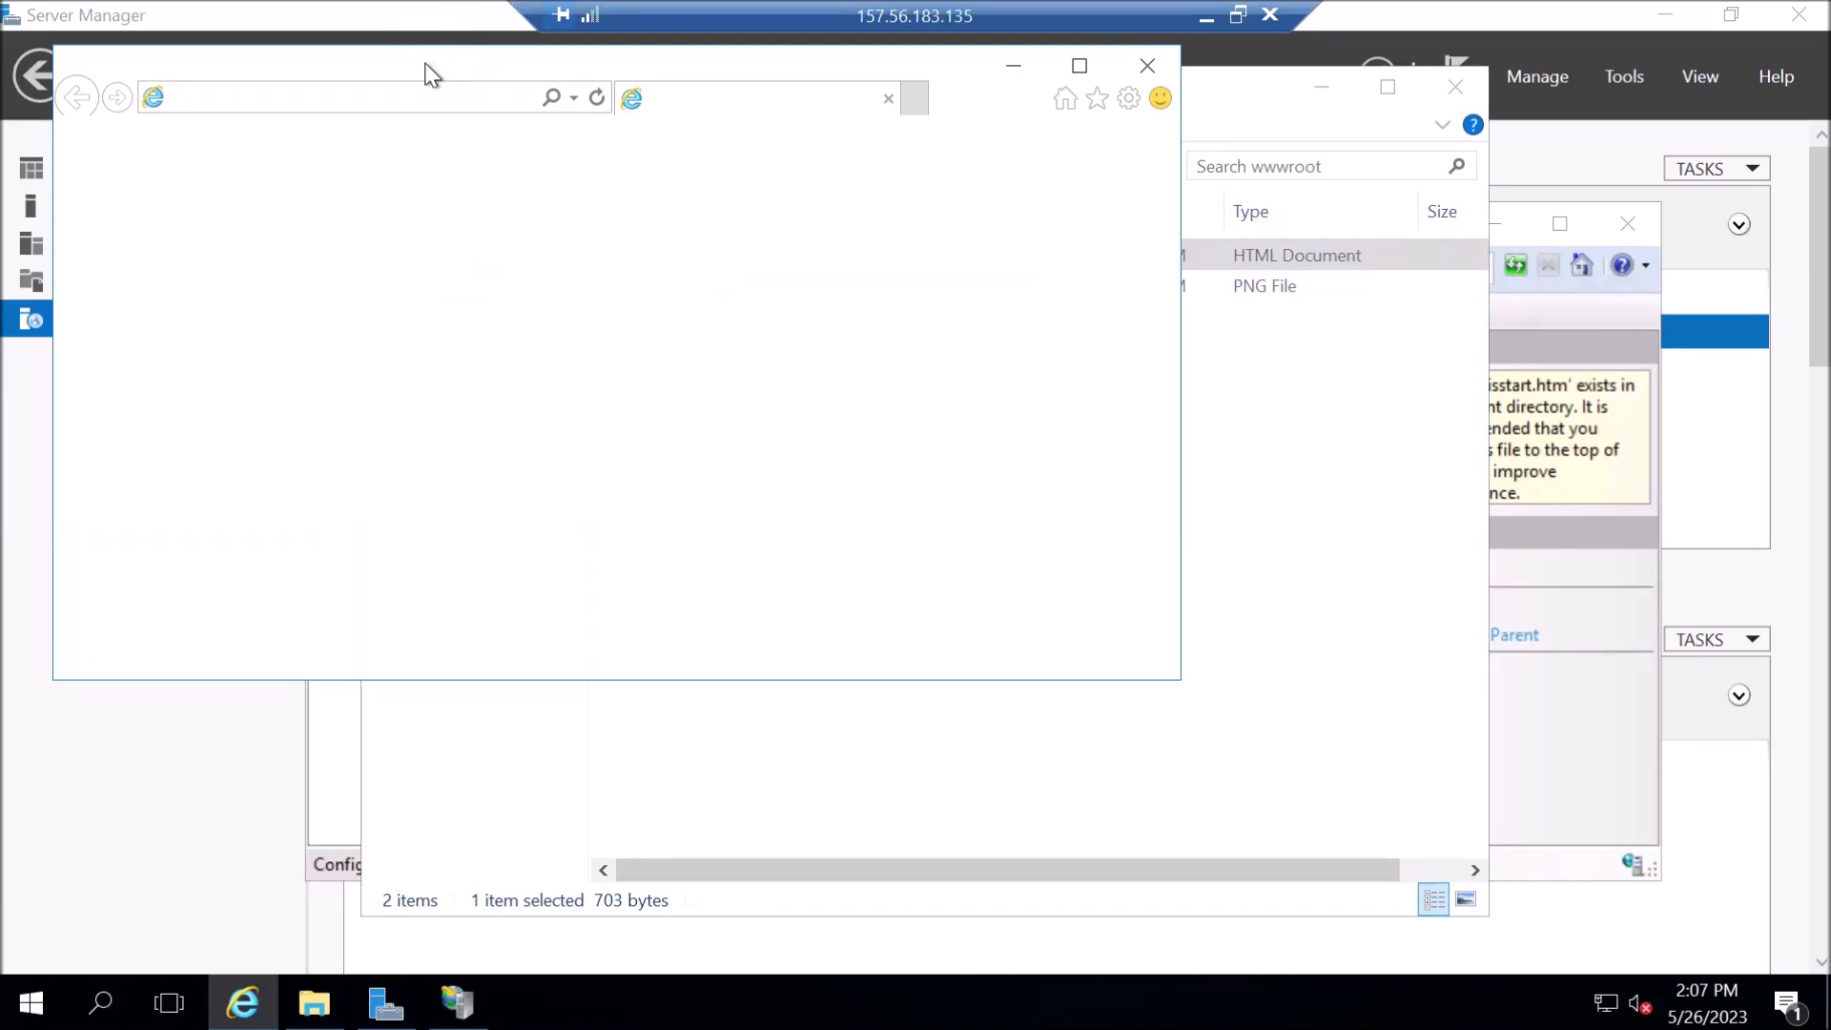
# - Dismiss Internet Explorer's prompts, view the IIS Windows Server welcome page, then close all tabs
pyautogui.moveTo(425, 75); pyautogui.dragTo(712, 271)
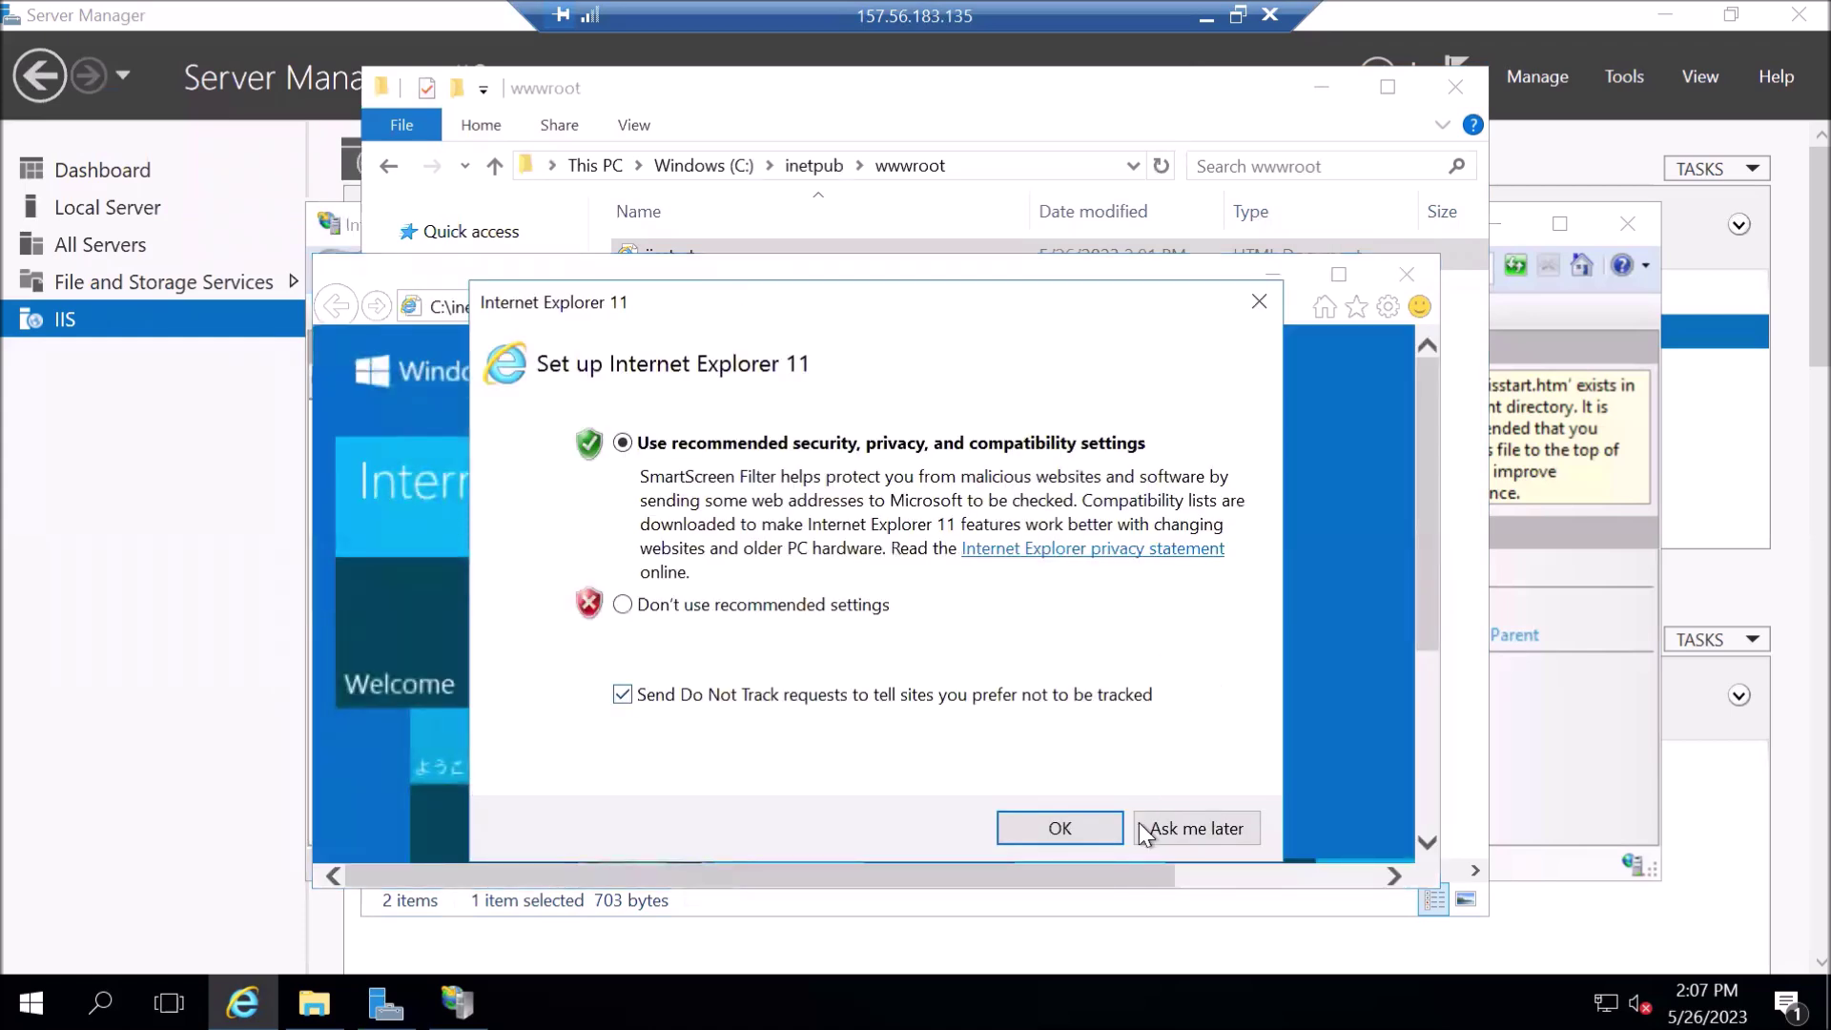
pyautogui.click(1141, 824)
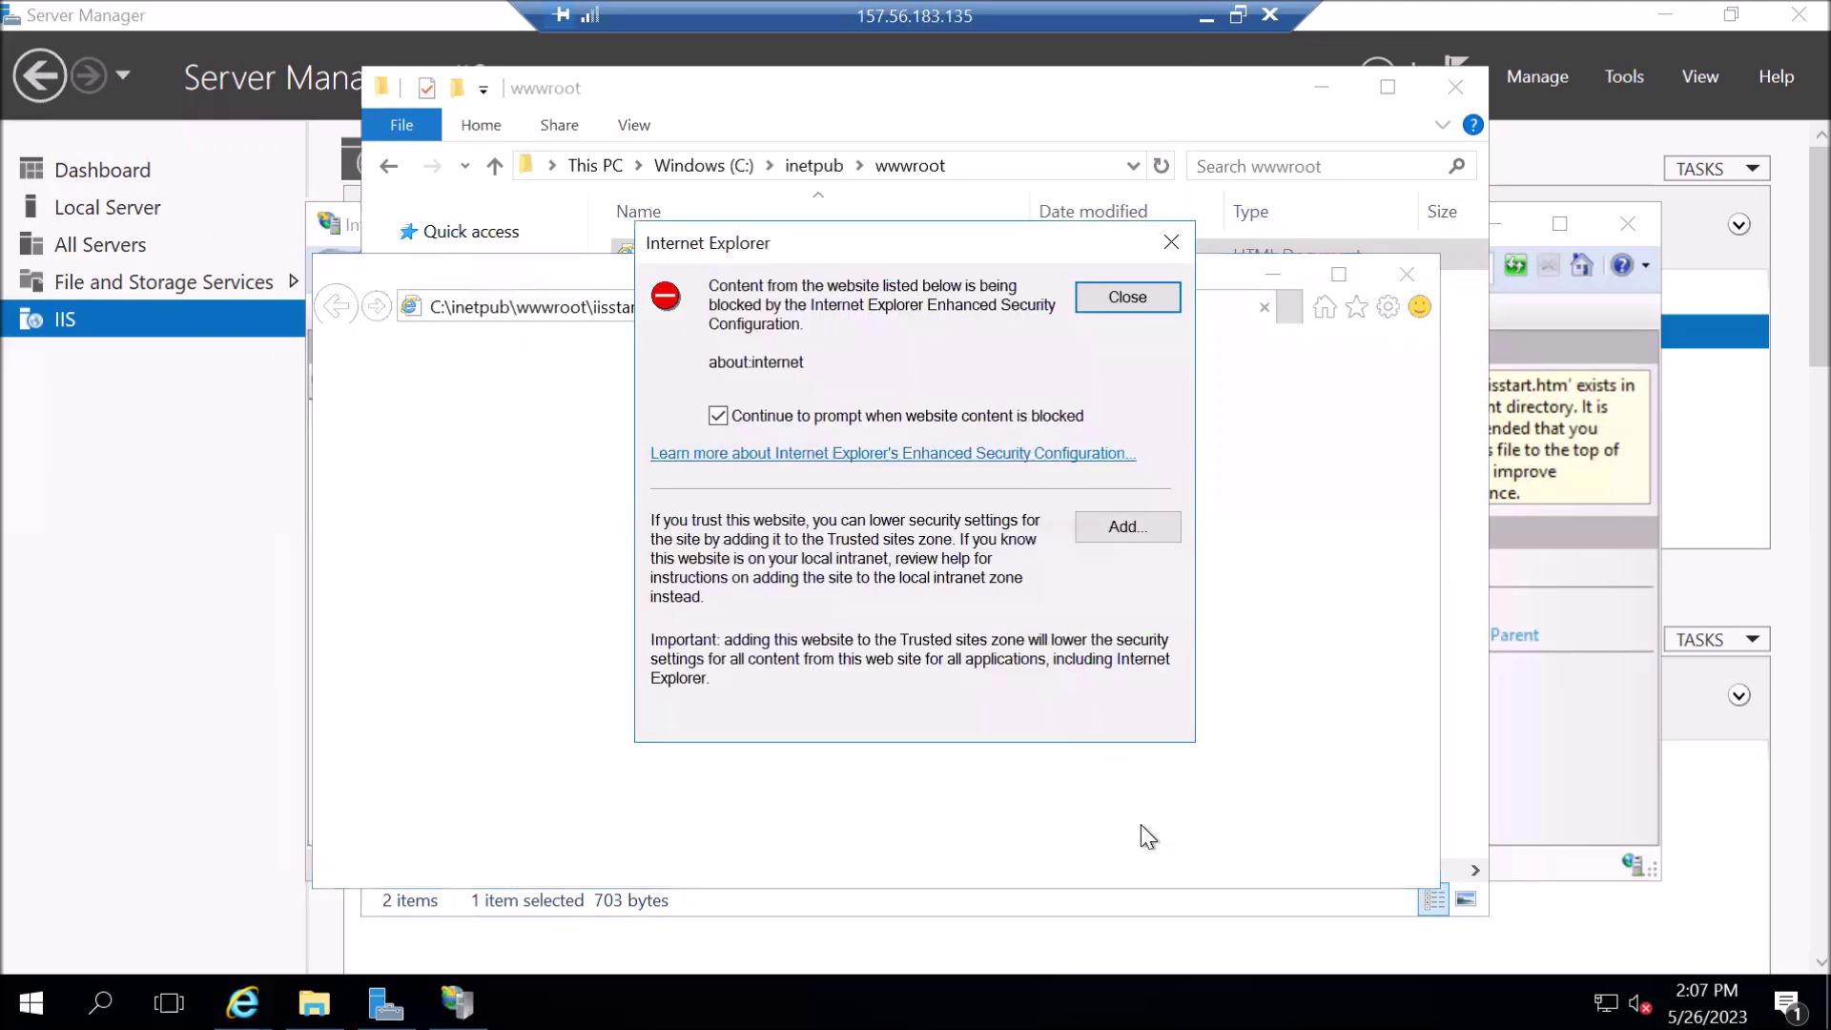
pyautogui.click(1138, 305)
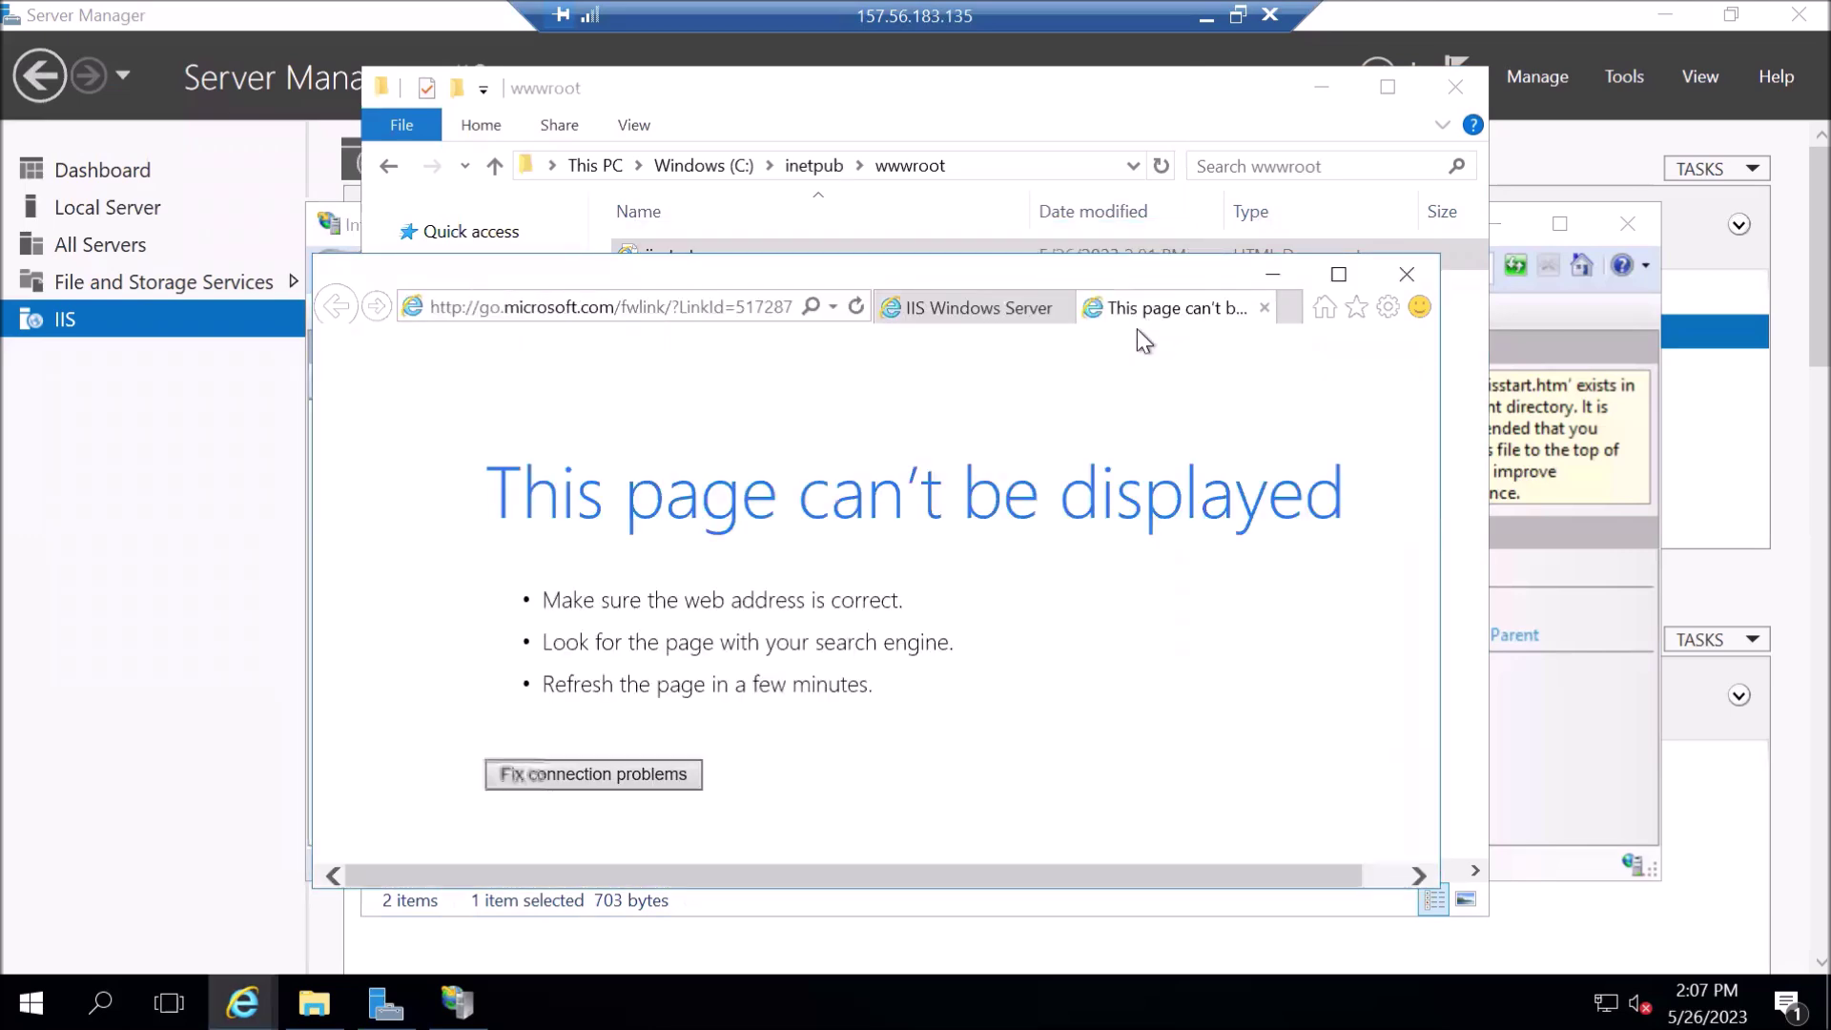
pyautogui.click(953, 305)
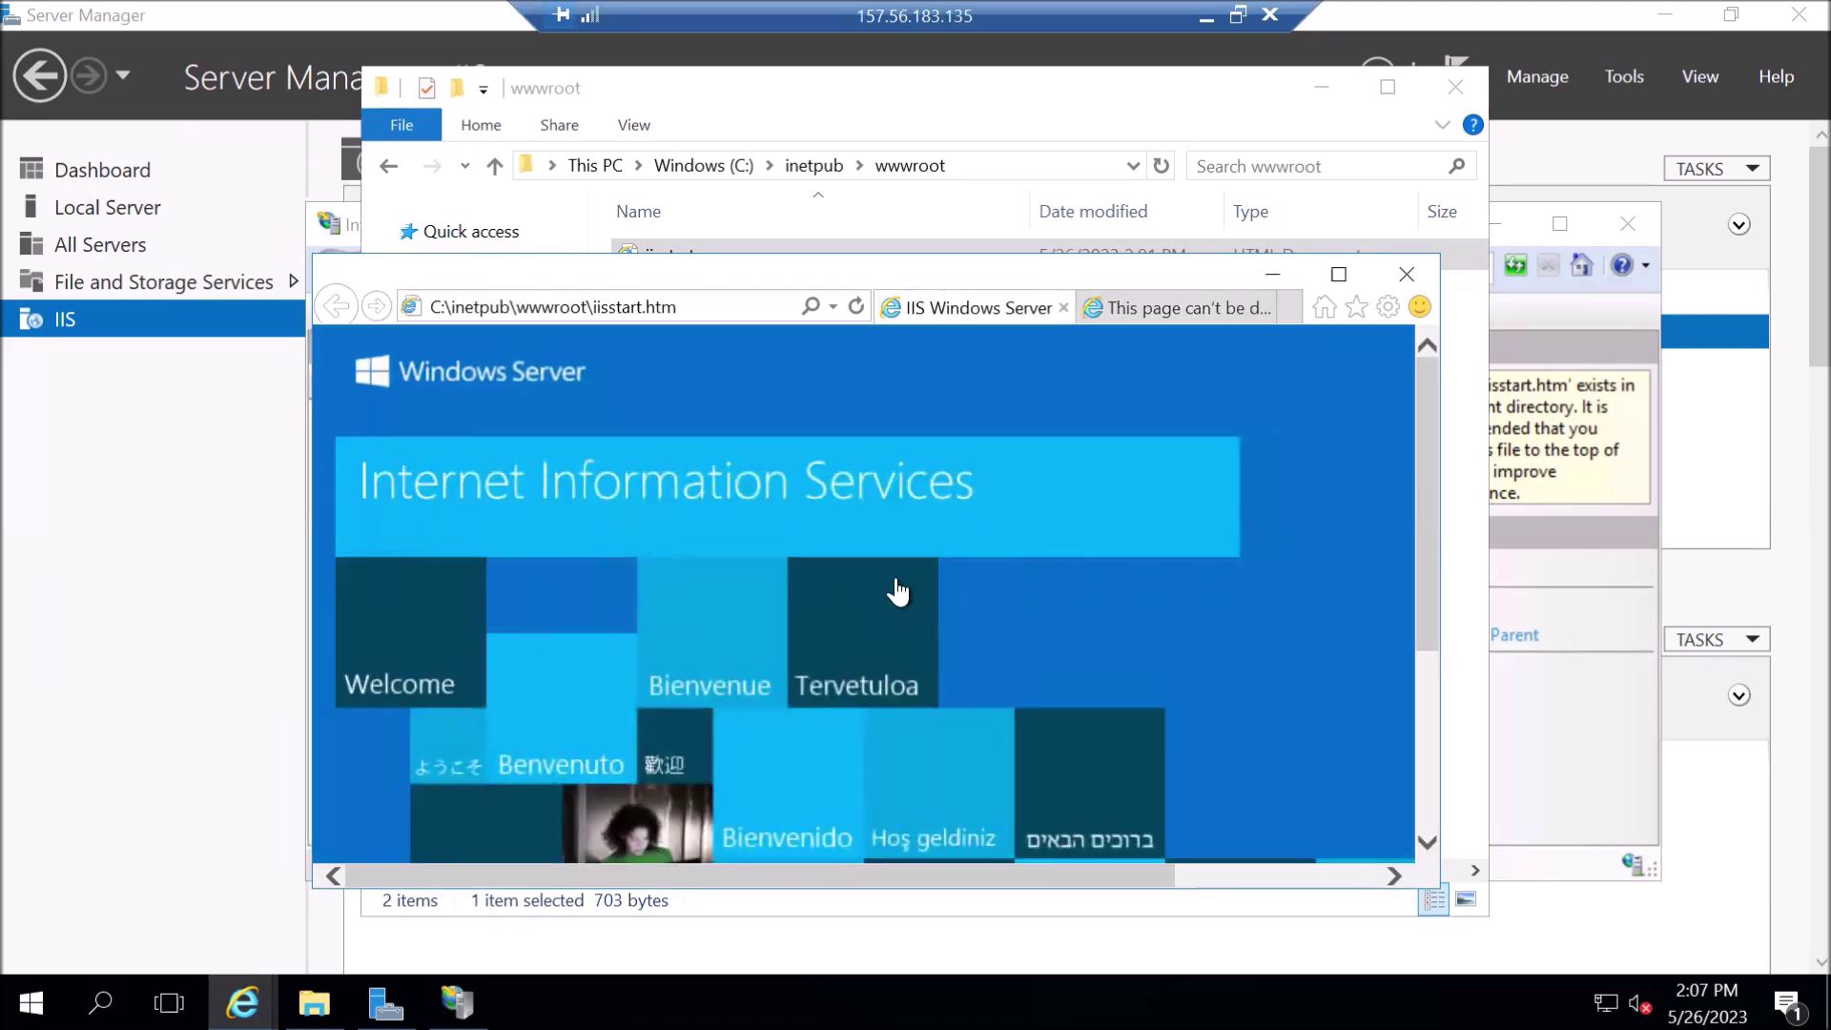
pyautogui.scroll(-2, 844, 638)
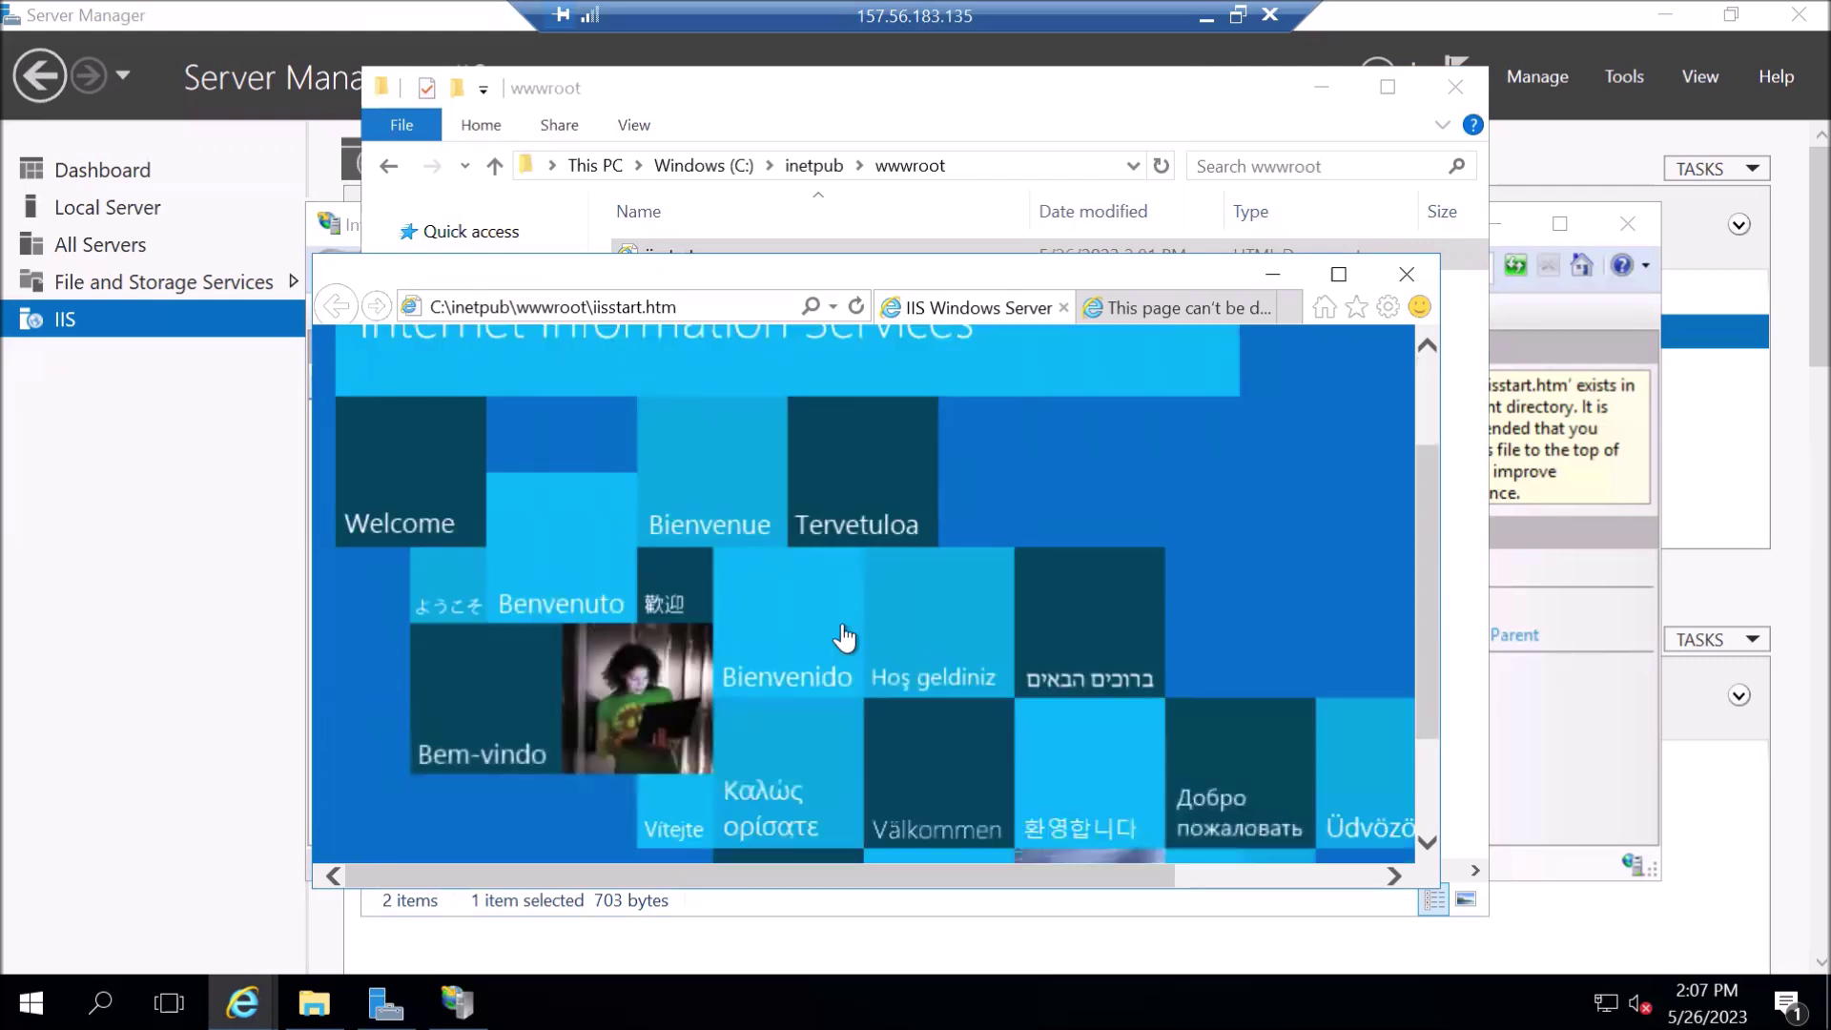
pyautogui.scroll(-1, 844, 638)
pyautogui.scroll(-1, 844, 638)
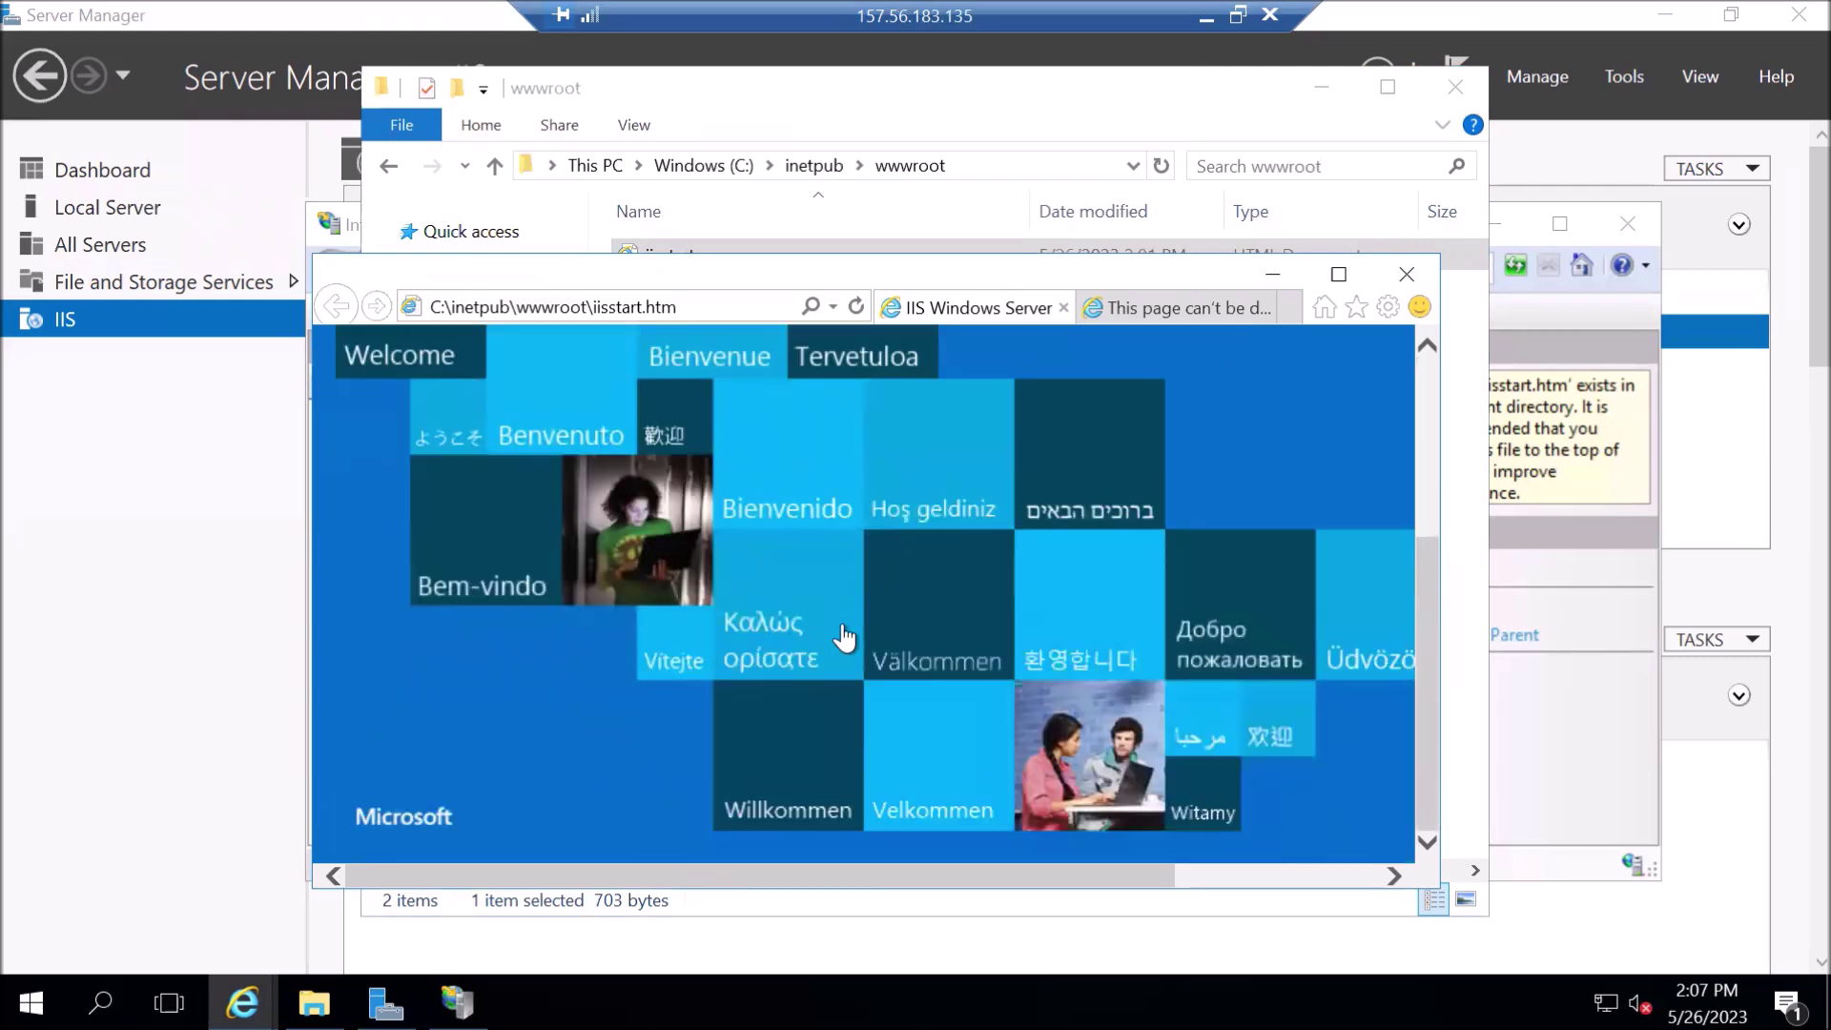
pyautogui.scroll(3, 836, 641)
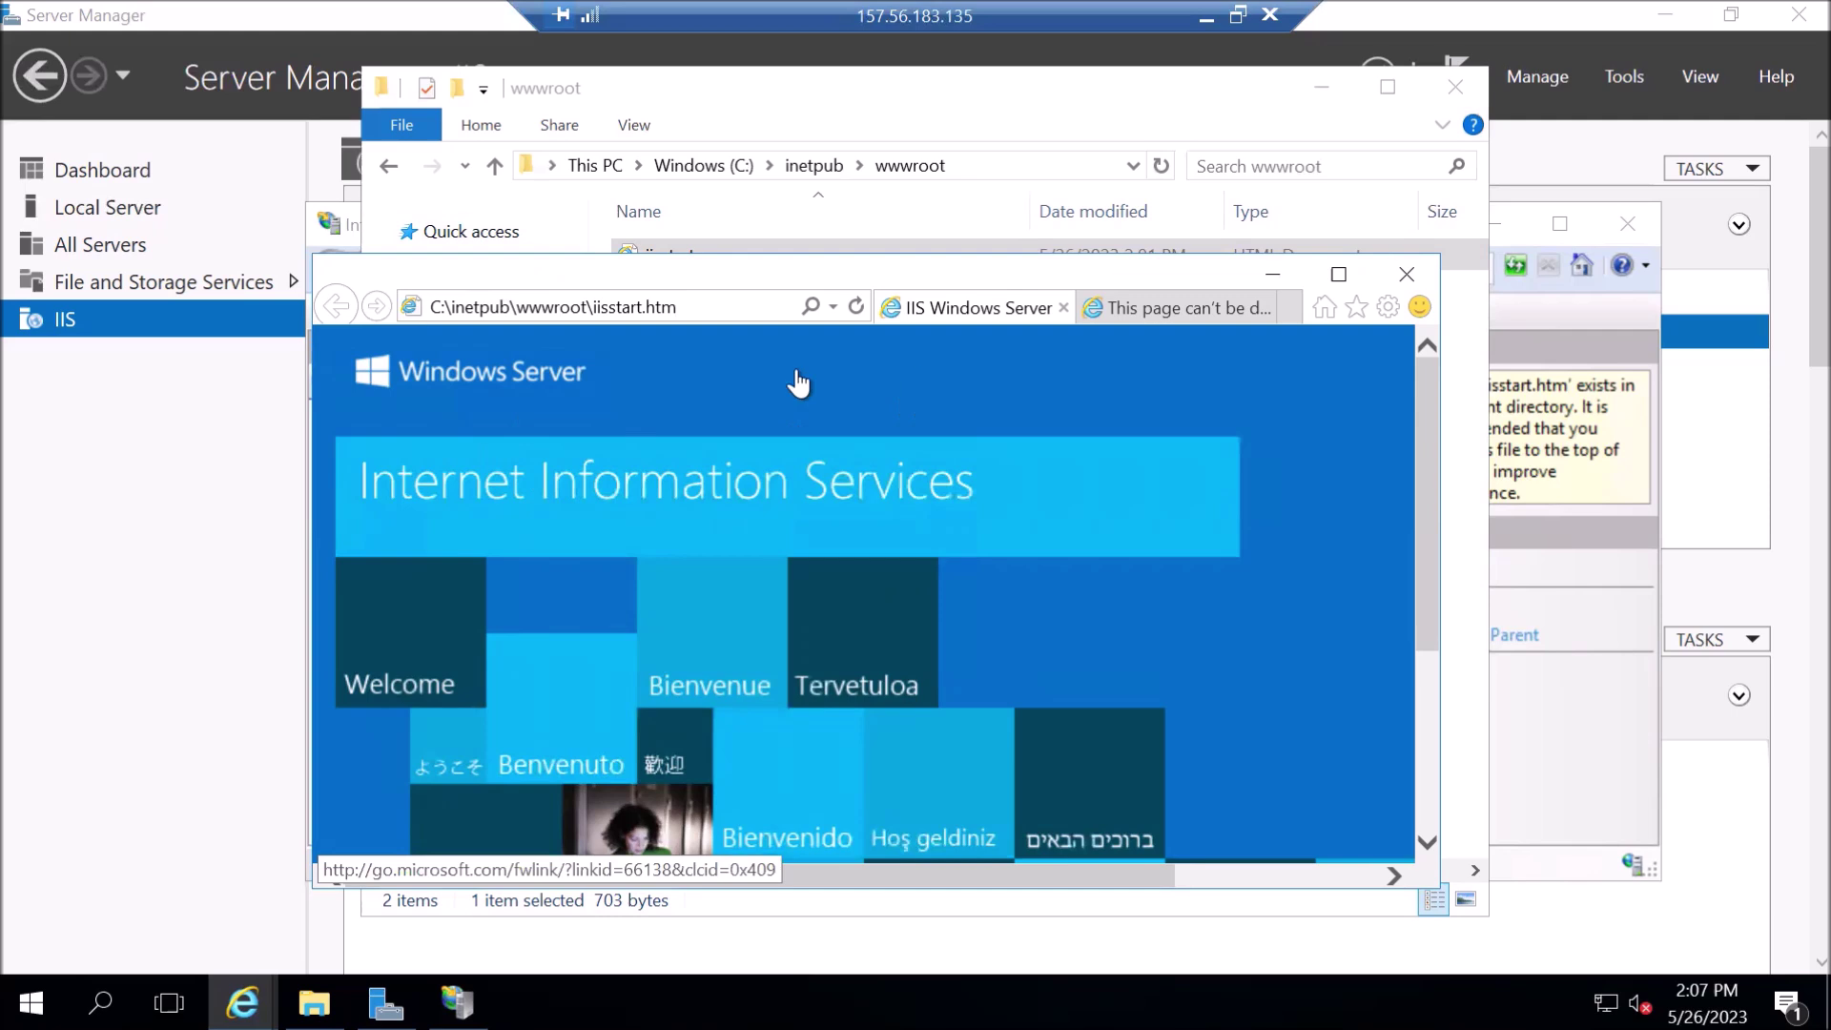
pyautogui.click(1410, 274)
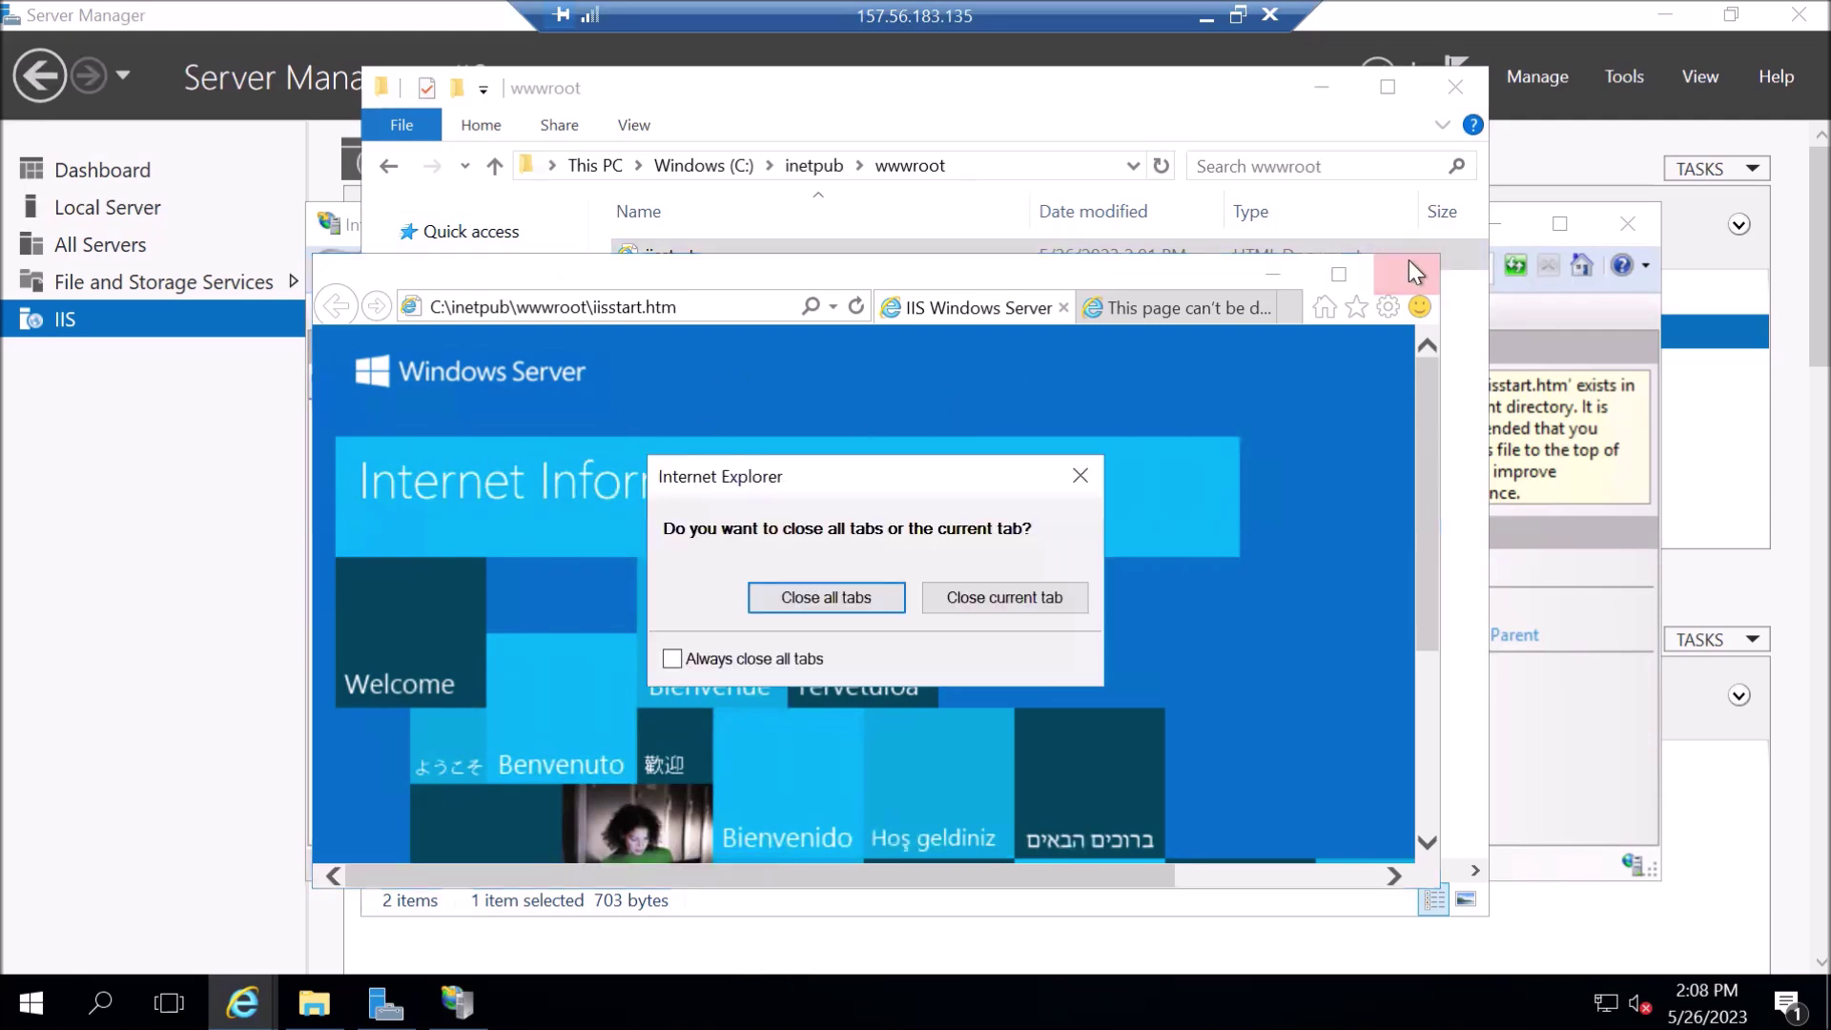
pyautogui.click(826, 597)
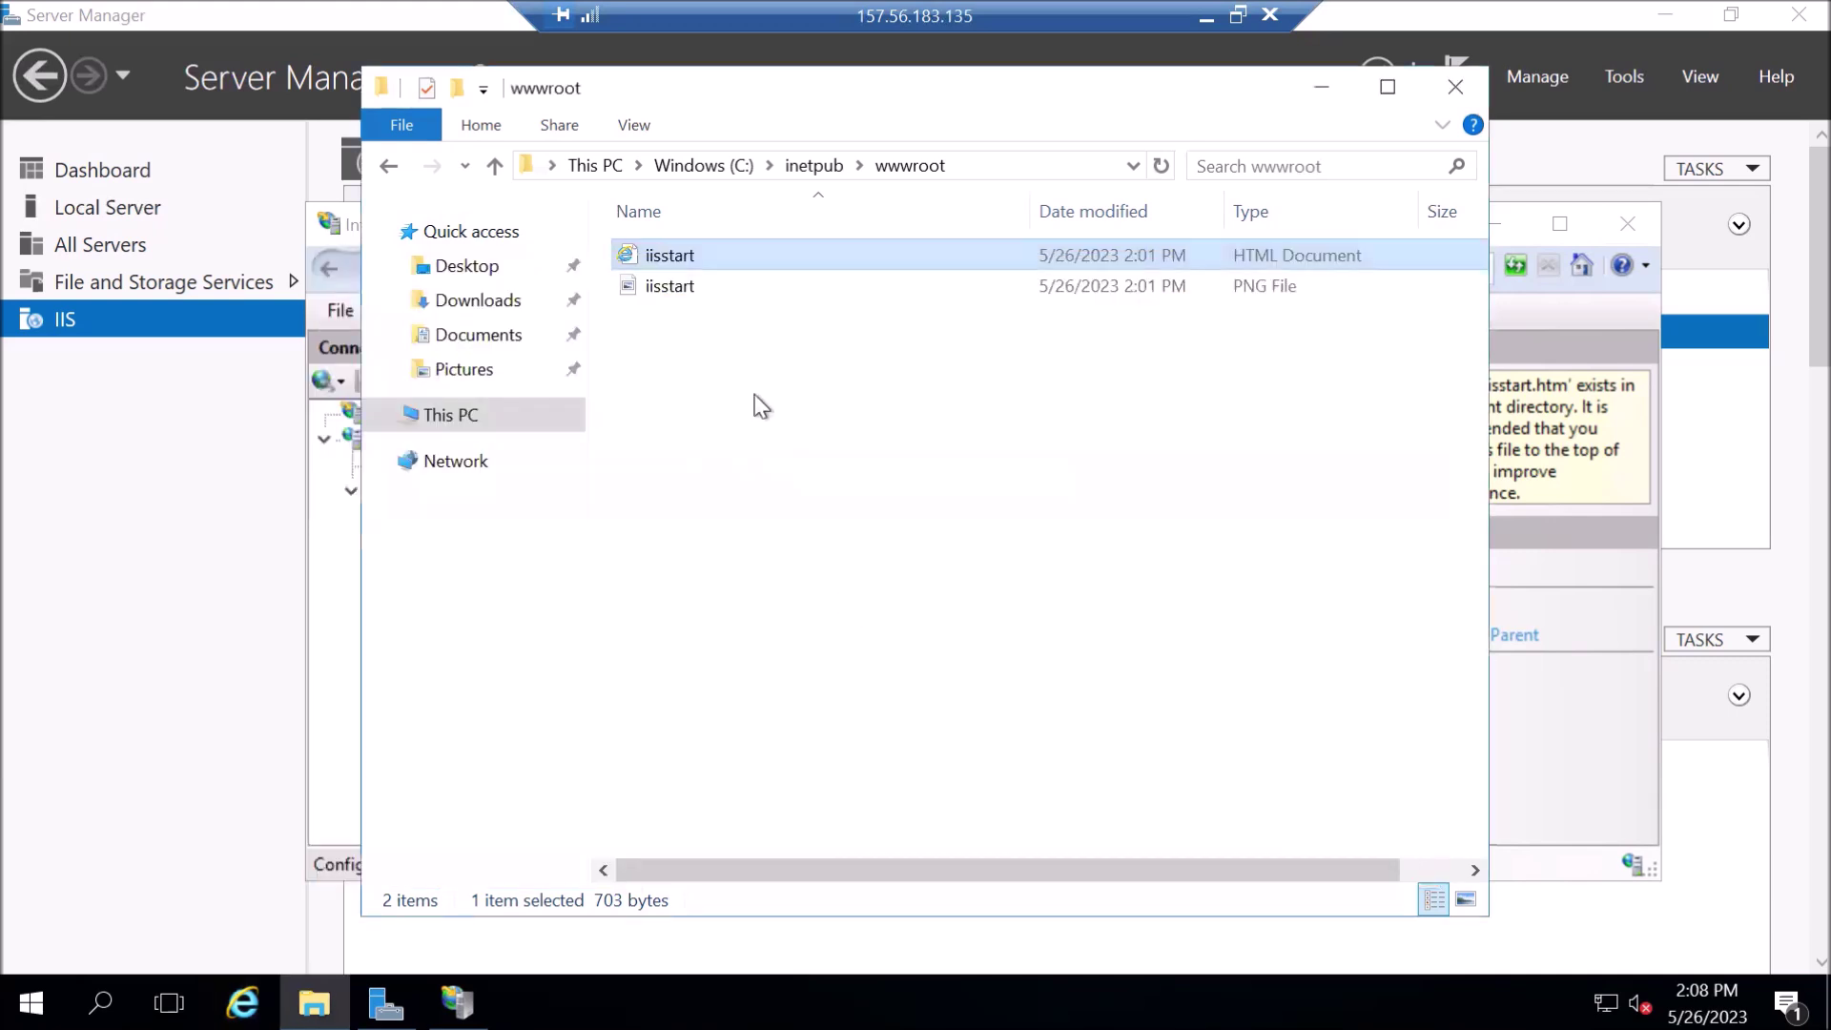
# - Open iisstart.png from wwwroot in Paint using Open with
pyautogui.click(660, 292)
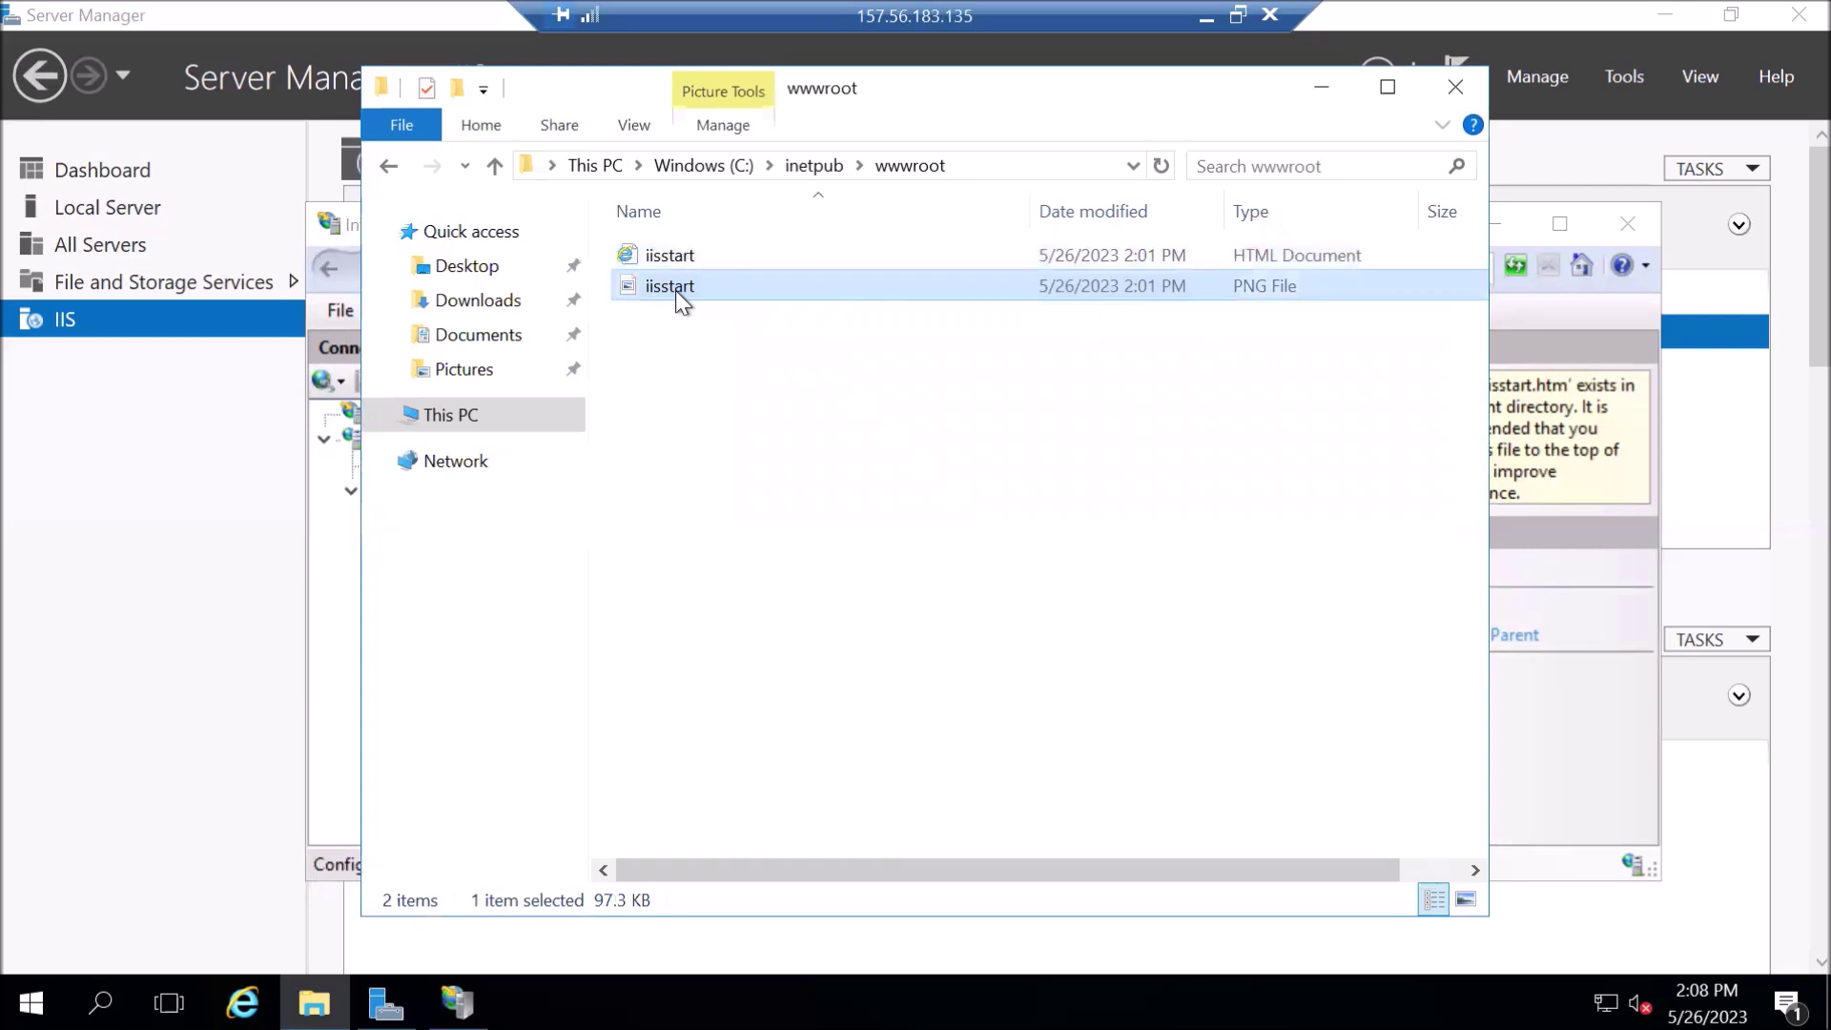
pyautogui.rightClick(675, 290)
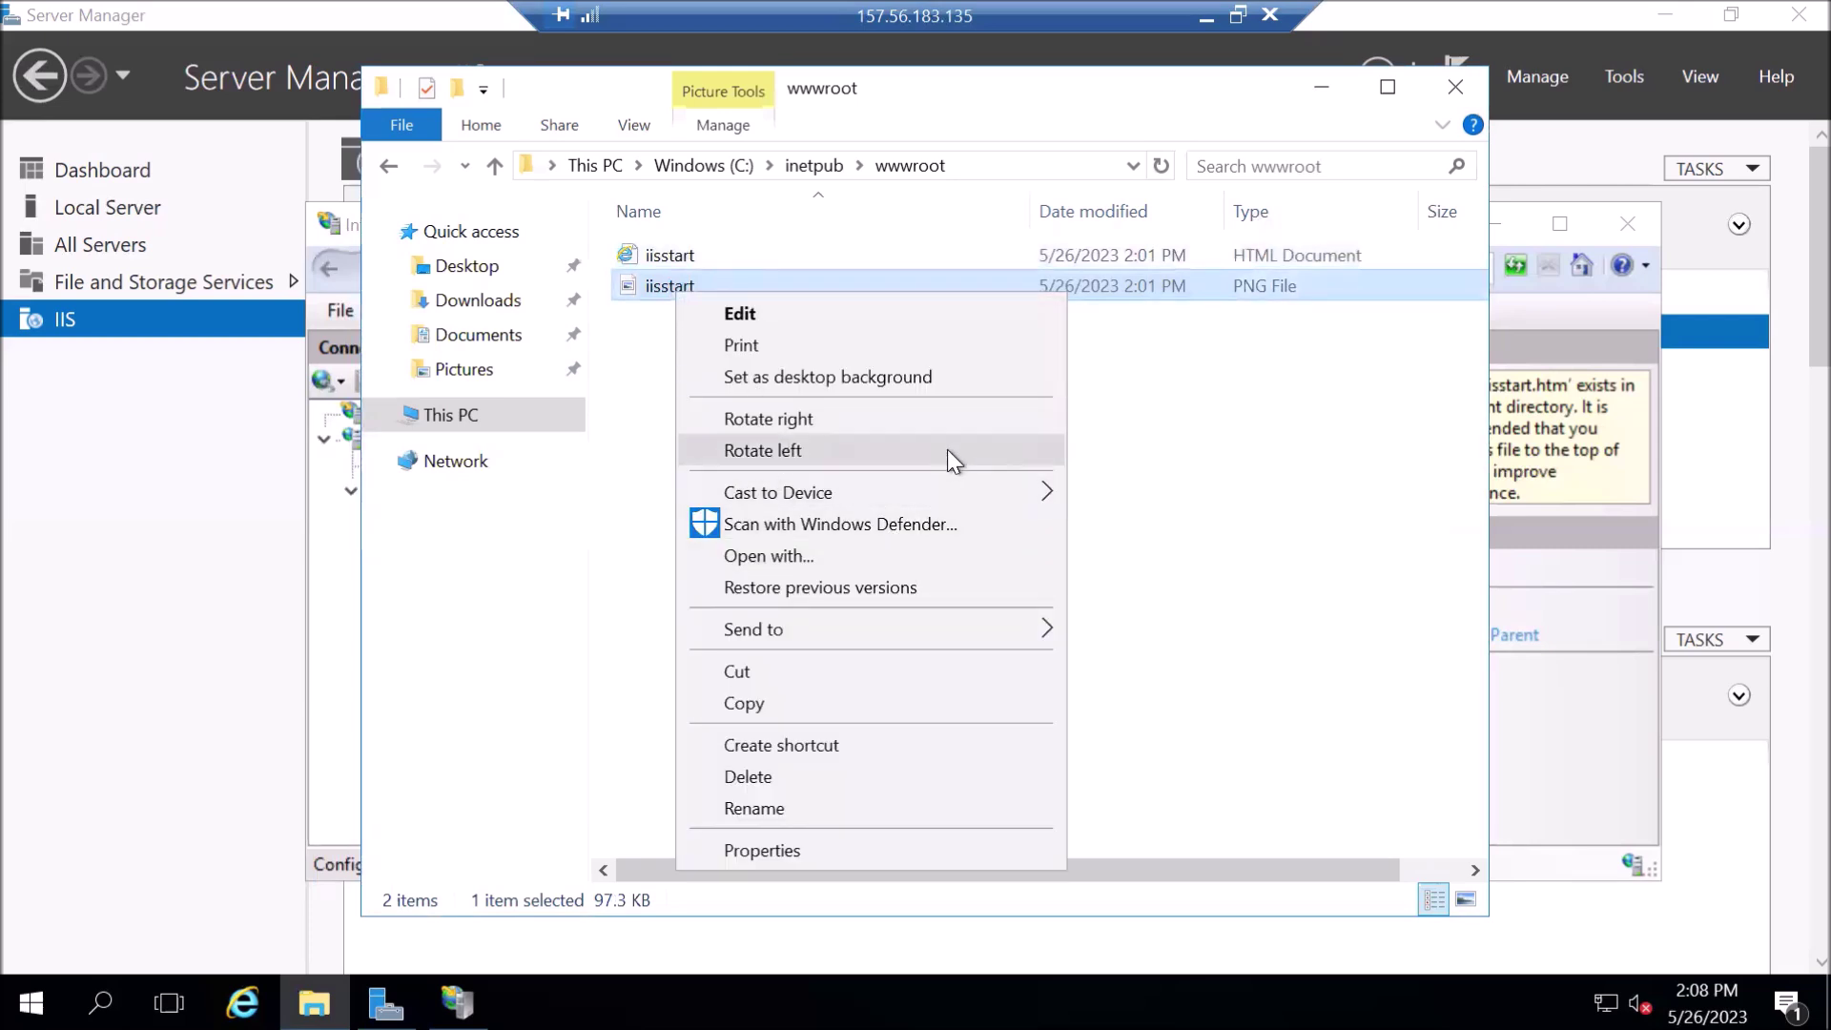
pyautogui.click(1017, 567)
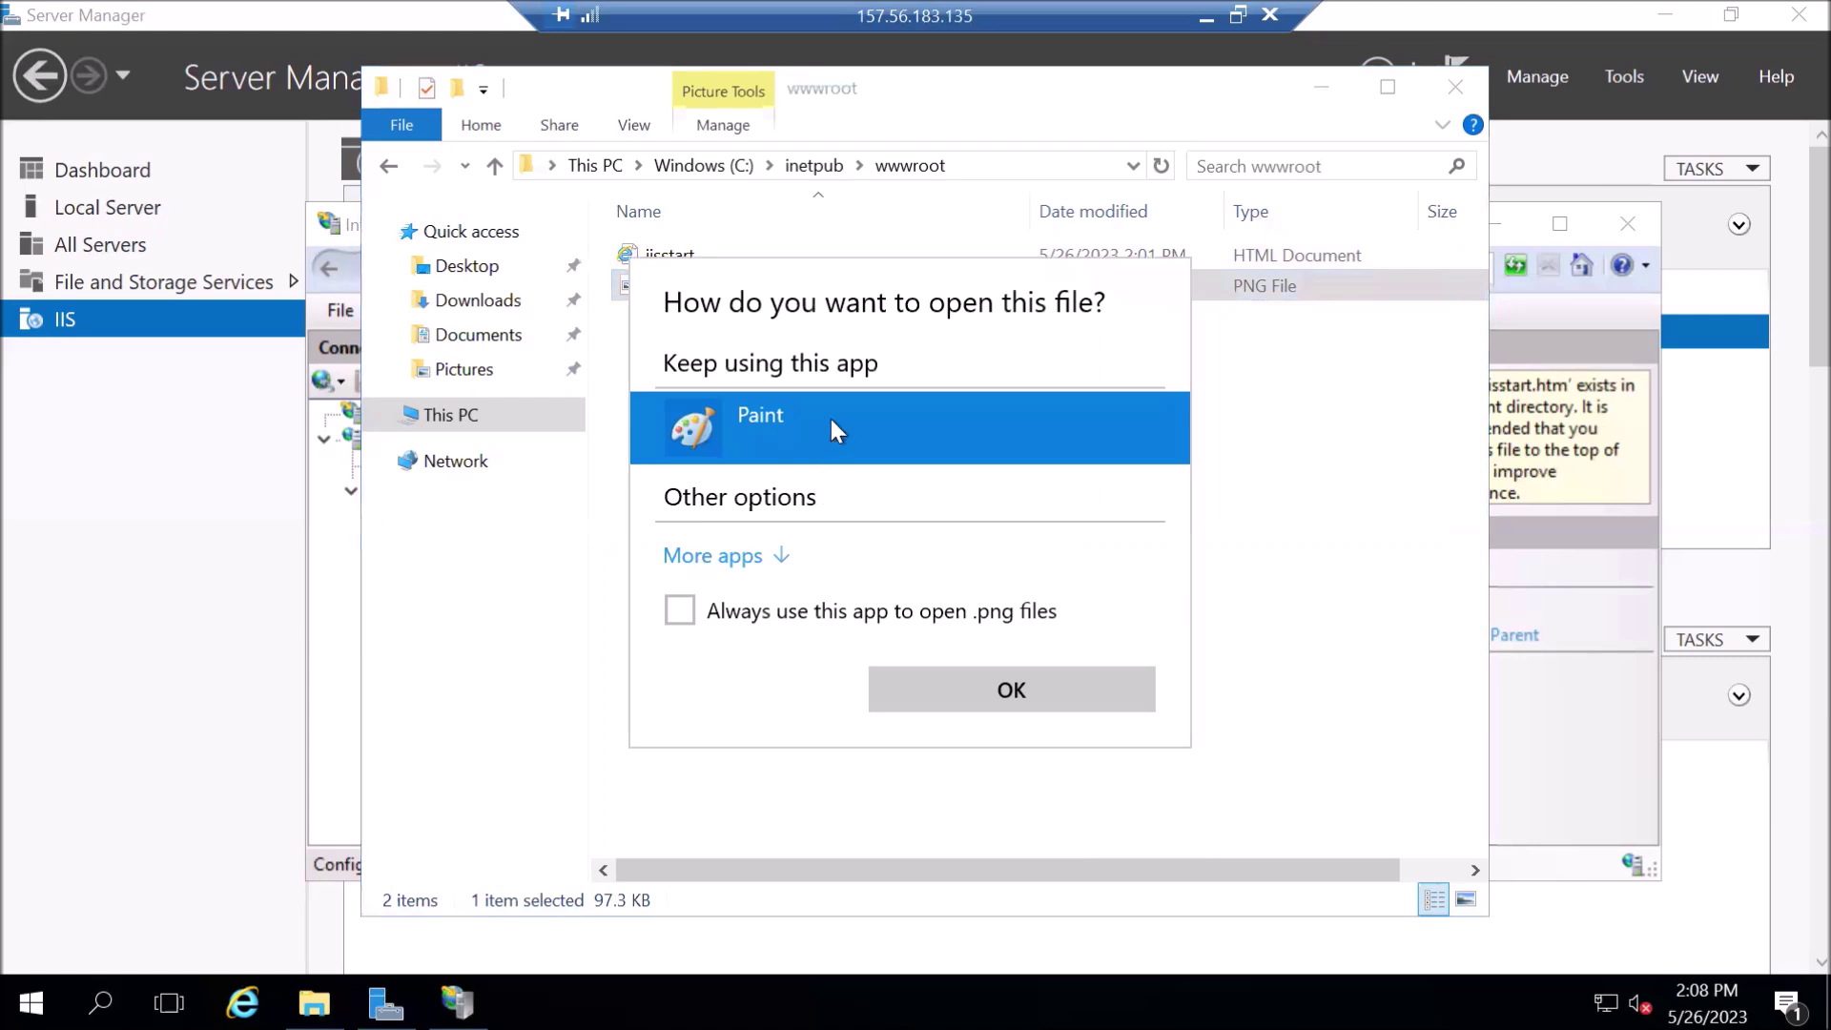
pyautogui.doubleClick(834, 417)
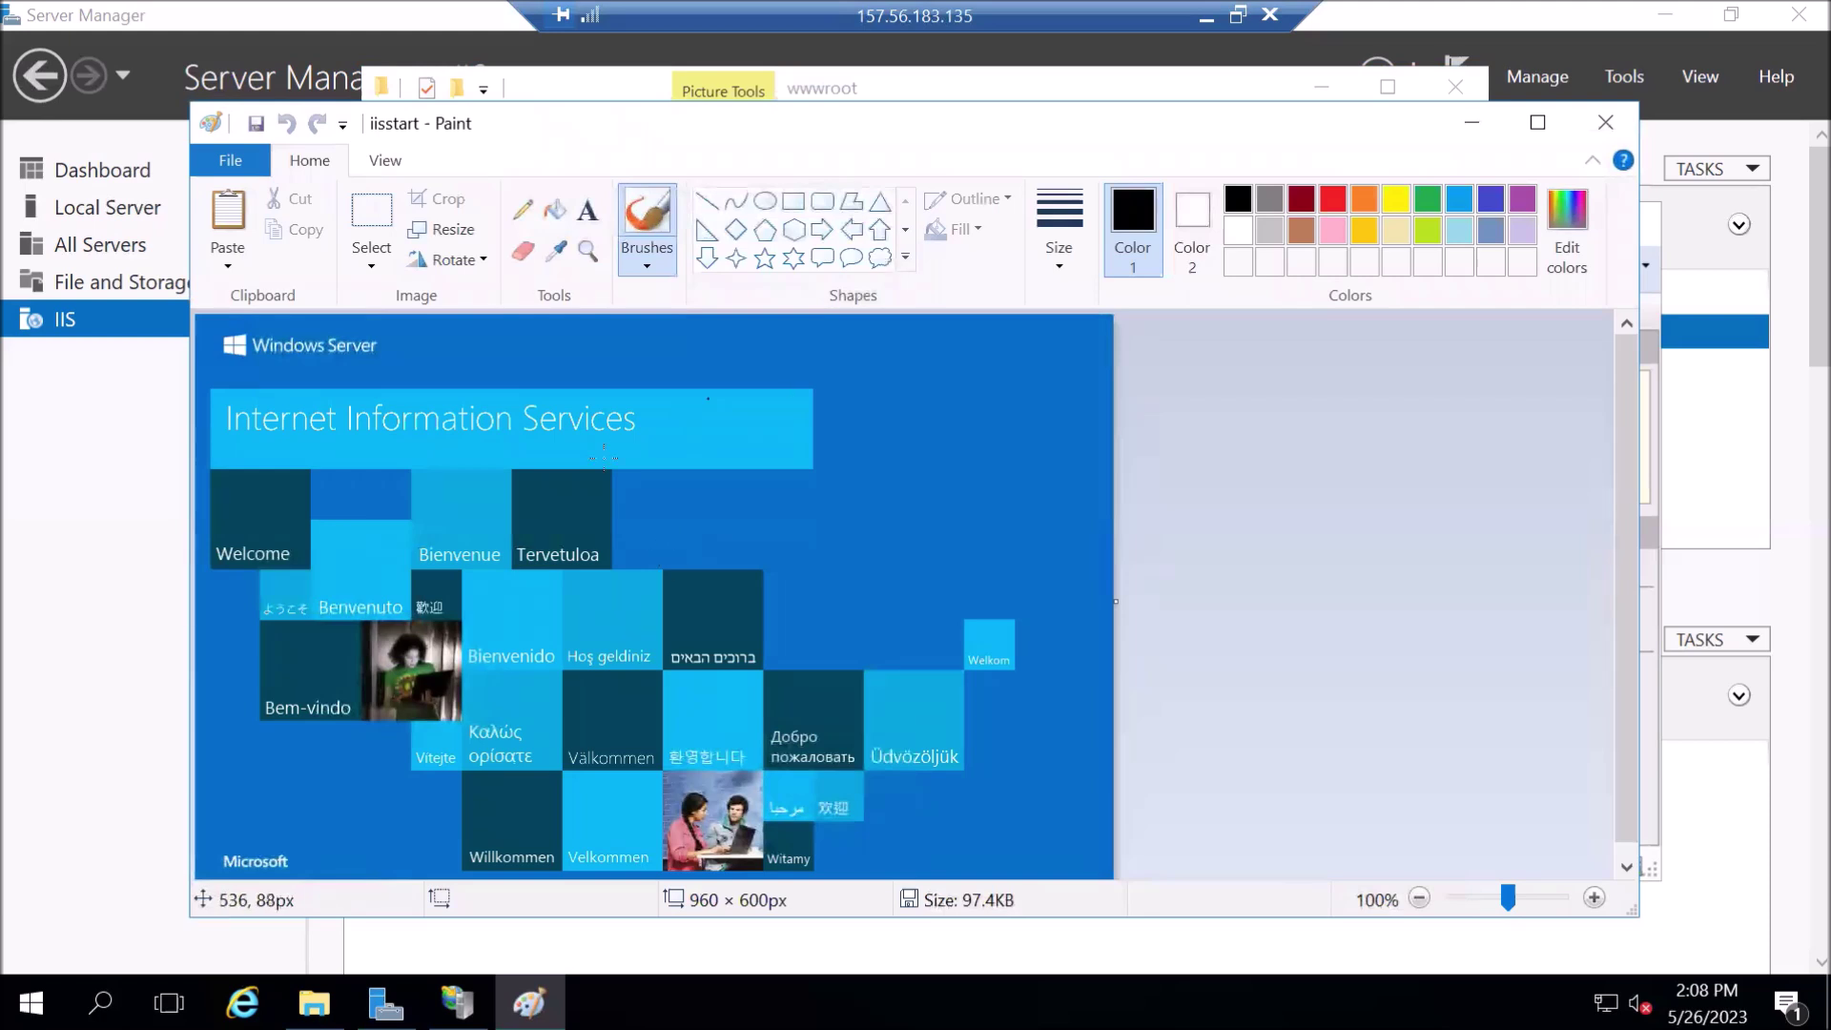
# - Add the caption 'ICT-Trainings - johar town lahore' in a text box atop the image
pyautogui.click(582, 210)
pyautogui.click(457, 352)
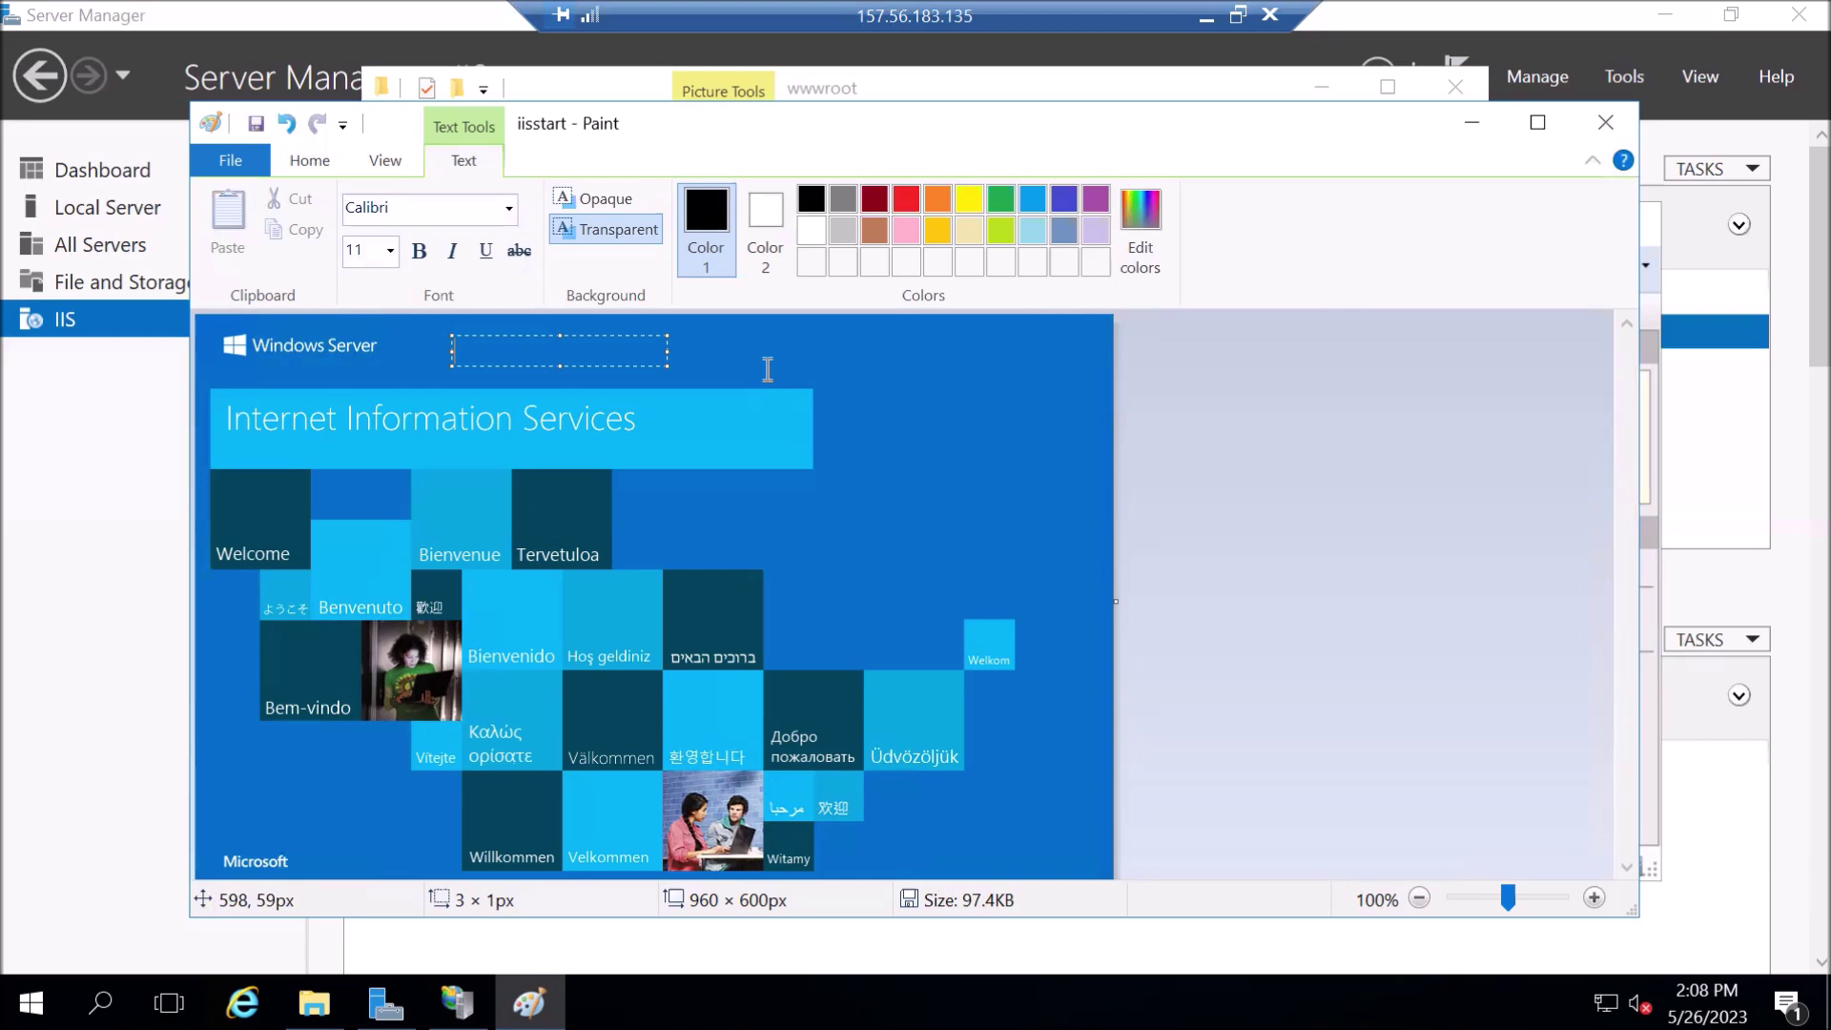
pyautogui.write('ICT-Trainings - johar tow')
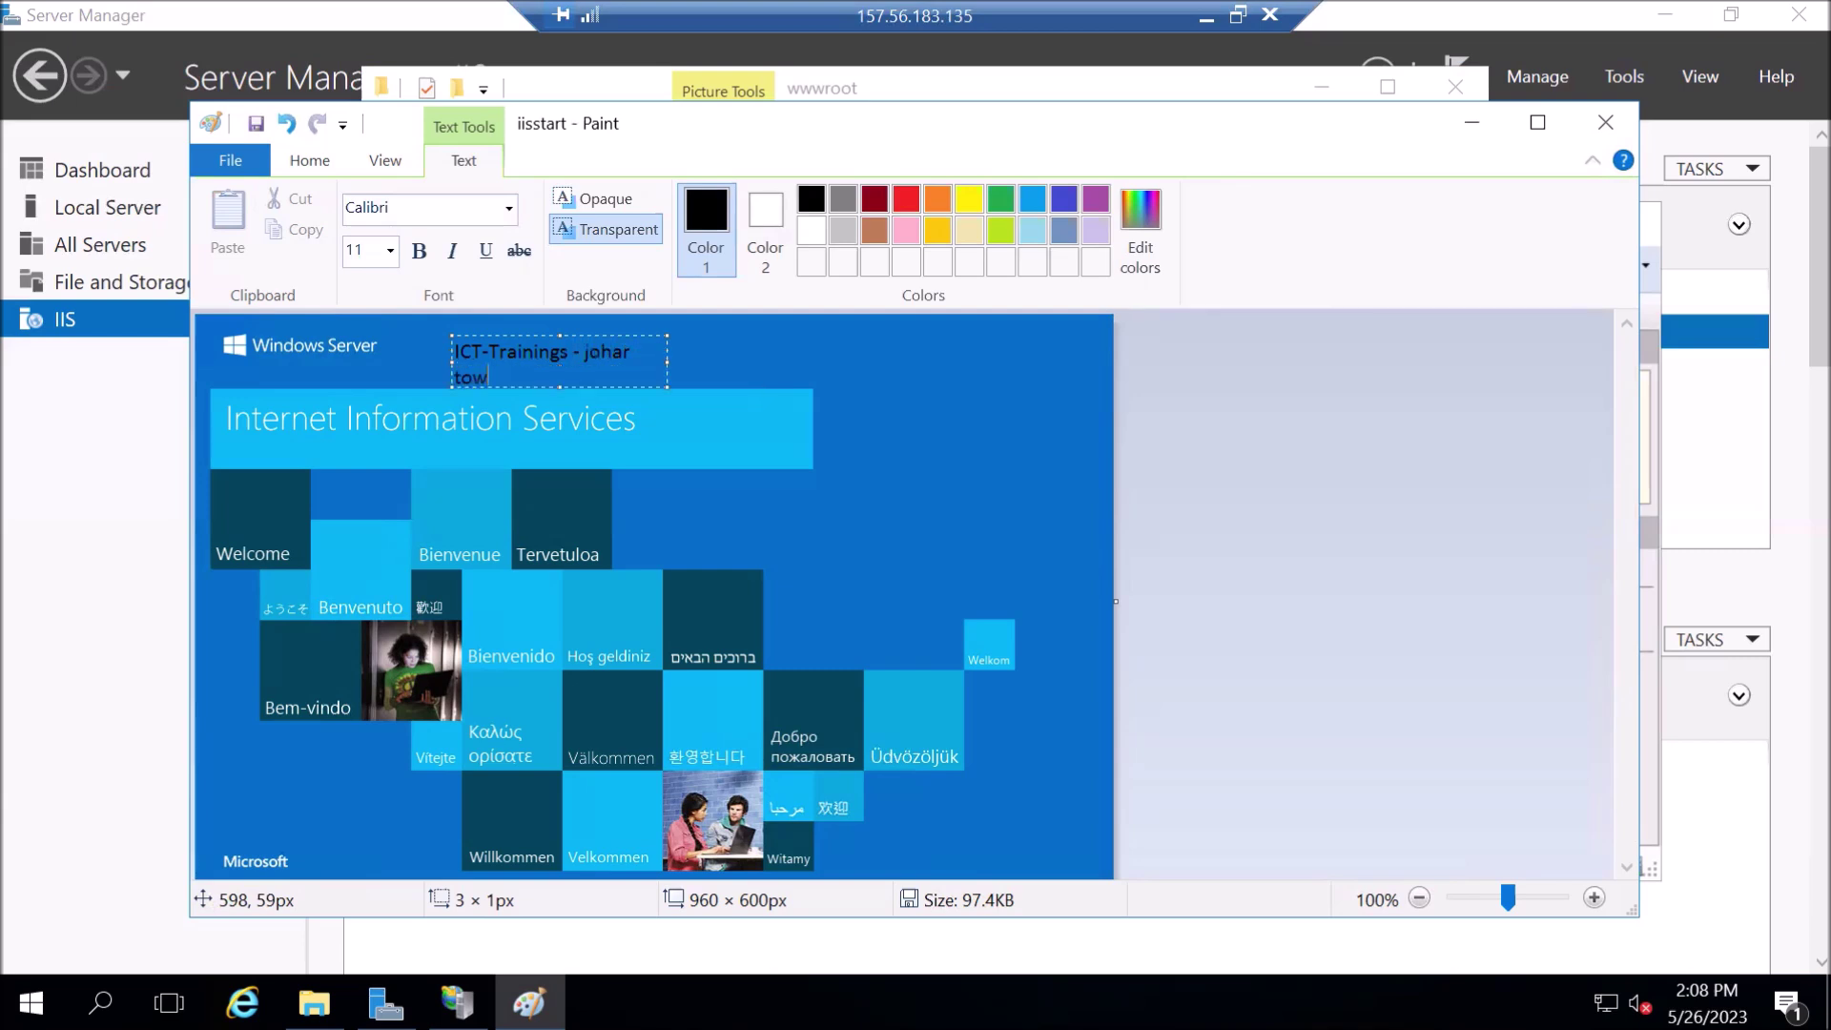
pyautogui.write('n lahore')
pyautogui.moveTo(654, 360)
pyautogui.mouseDown()
pyautogui.moveTo(809, 397)
pyautogui.moveTo(946, 377)
pyautogui.mouseUp()
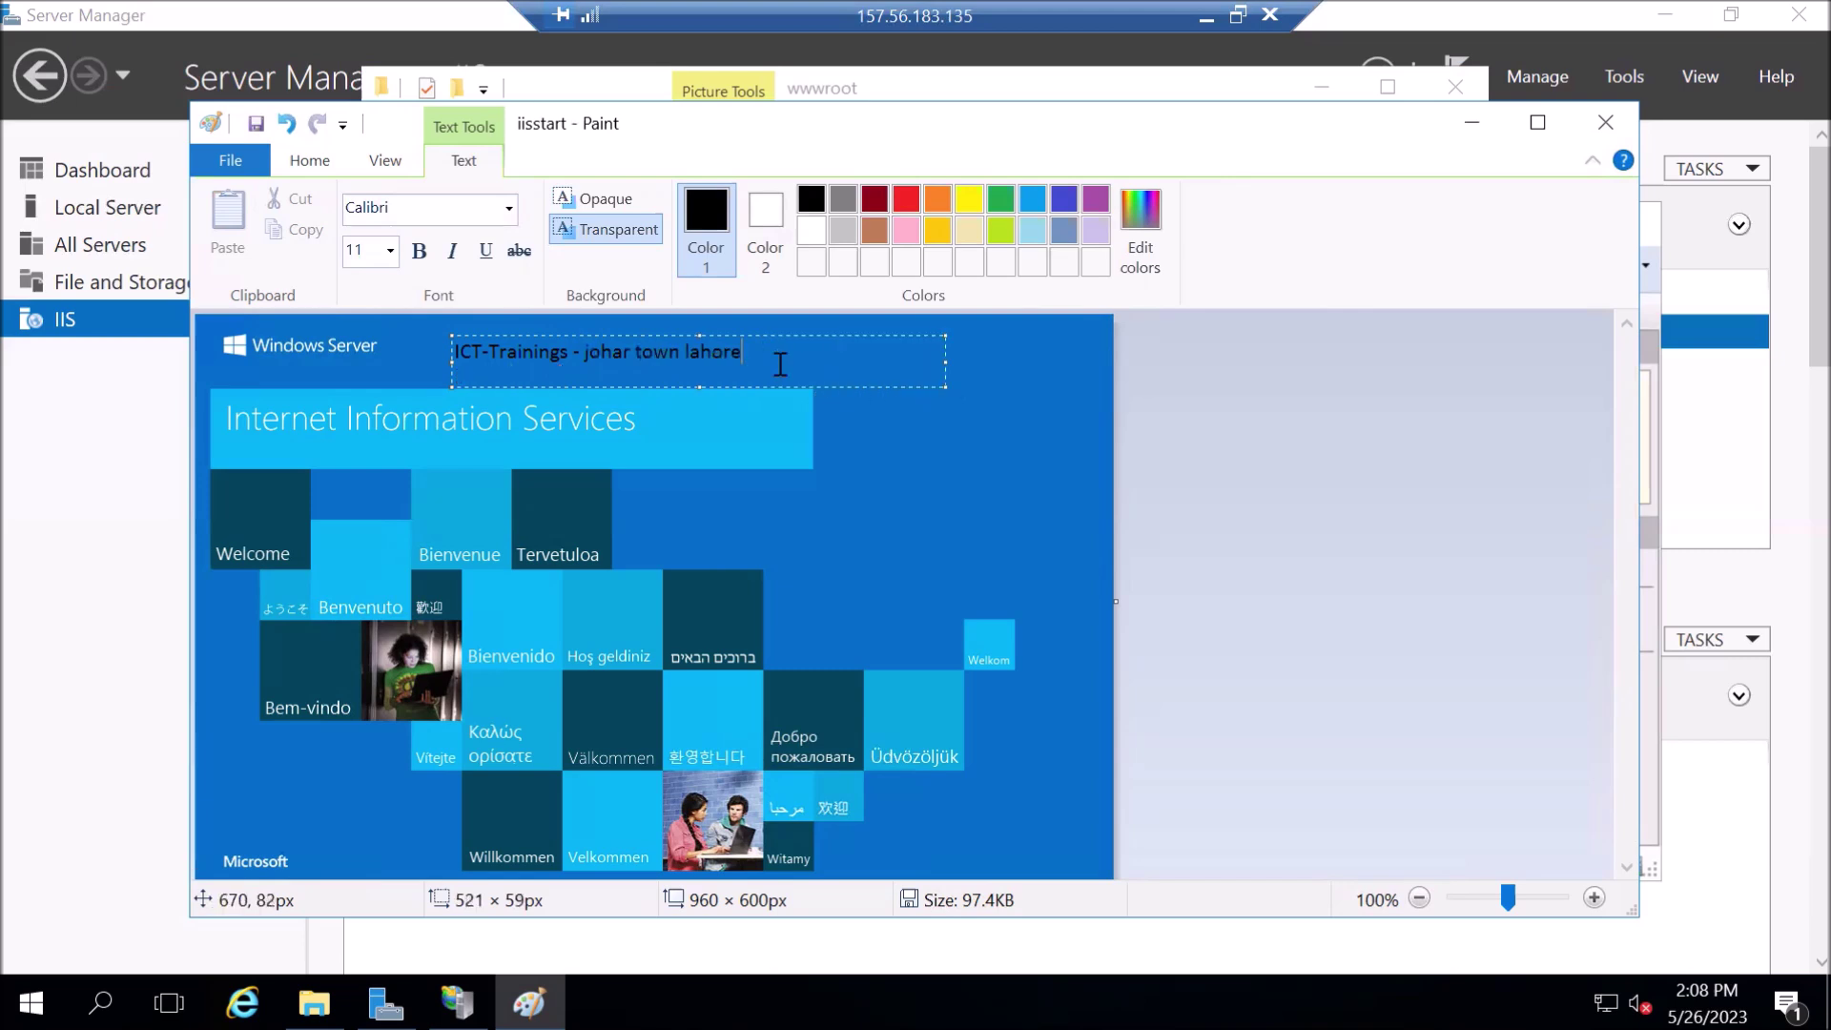
# - Make the caption bold, size 20 and red, then save iisstart.png when closing Paint
pyautogui.moveTo(776, 361); pyautogui.dragTo(419, 360)
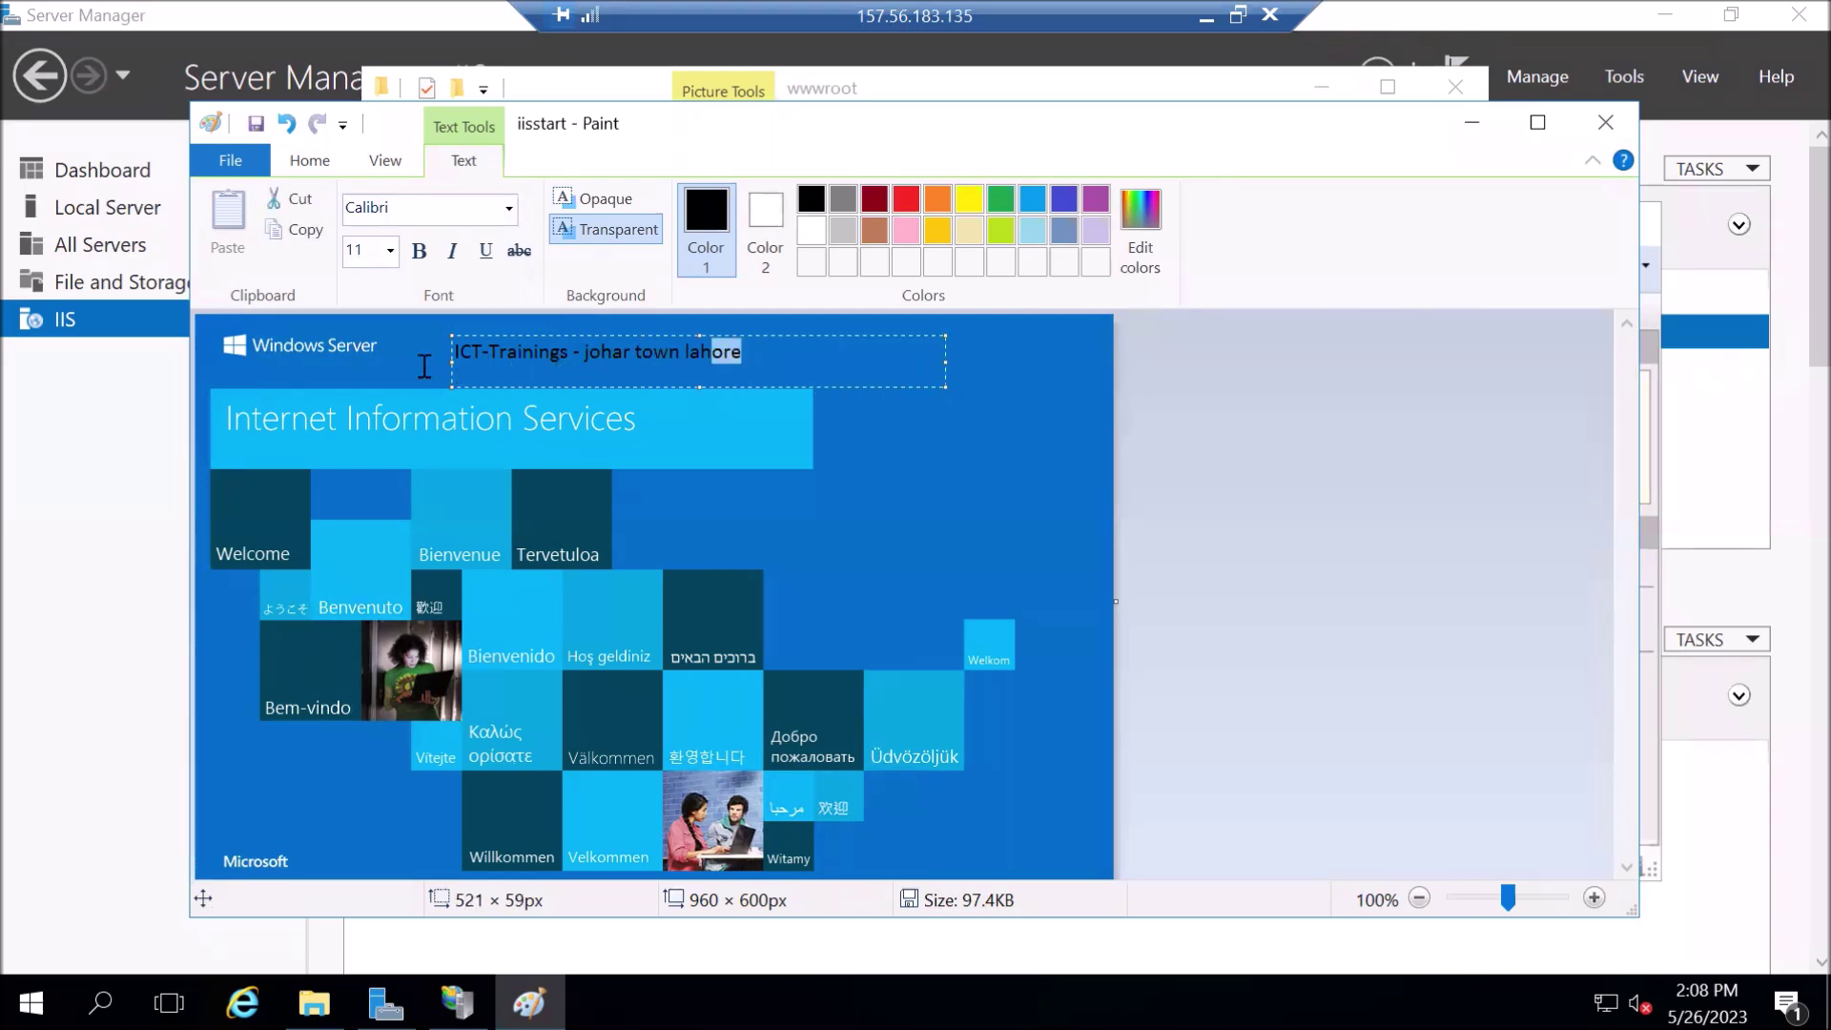
pyautogui.click(419, 251)
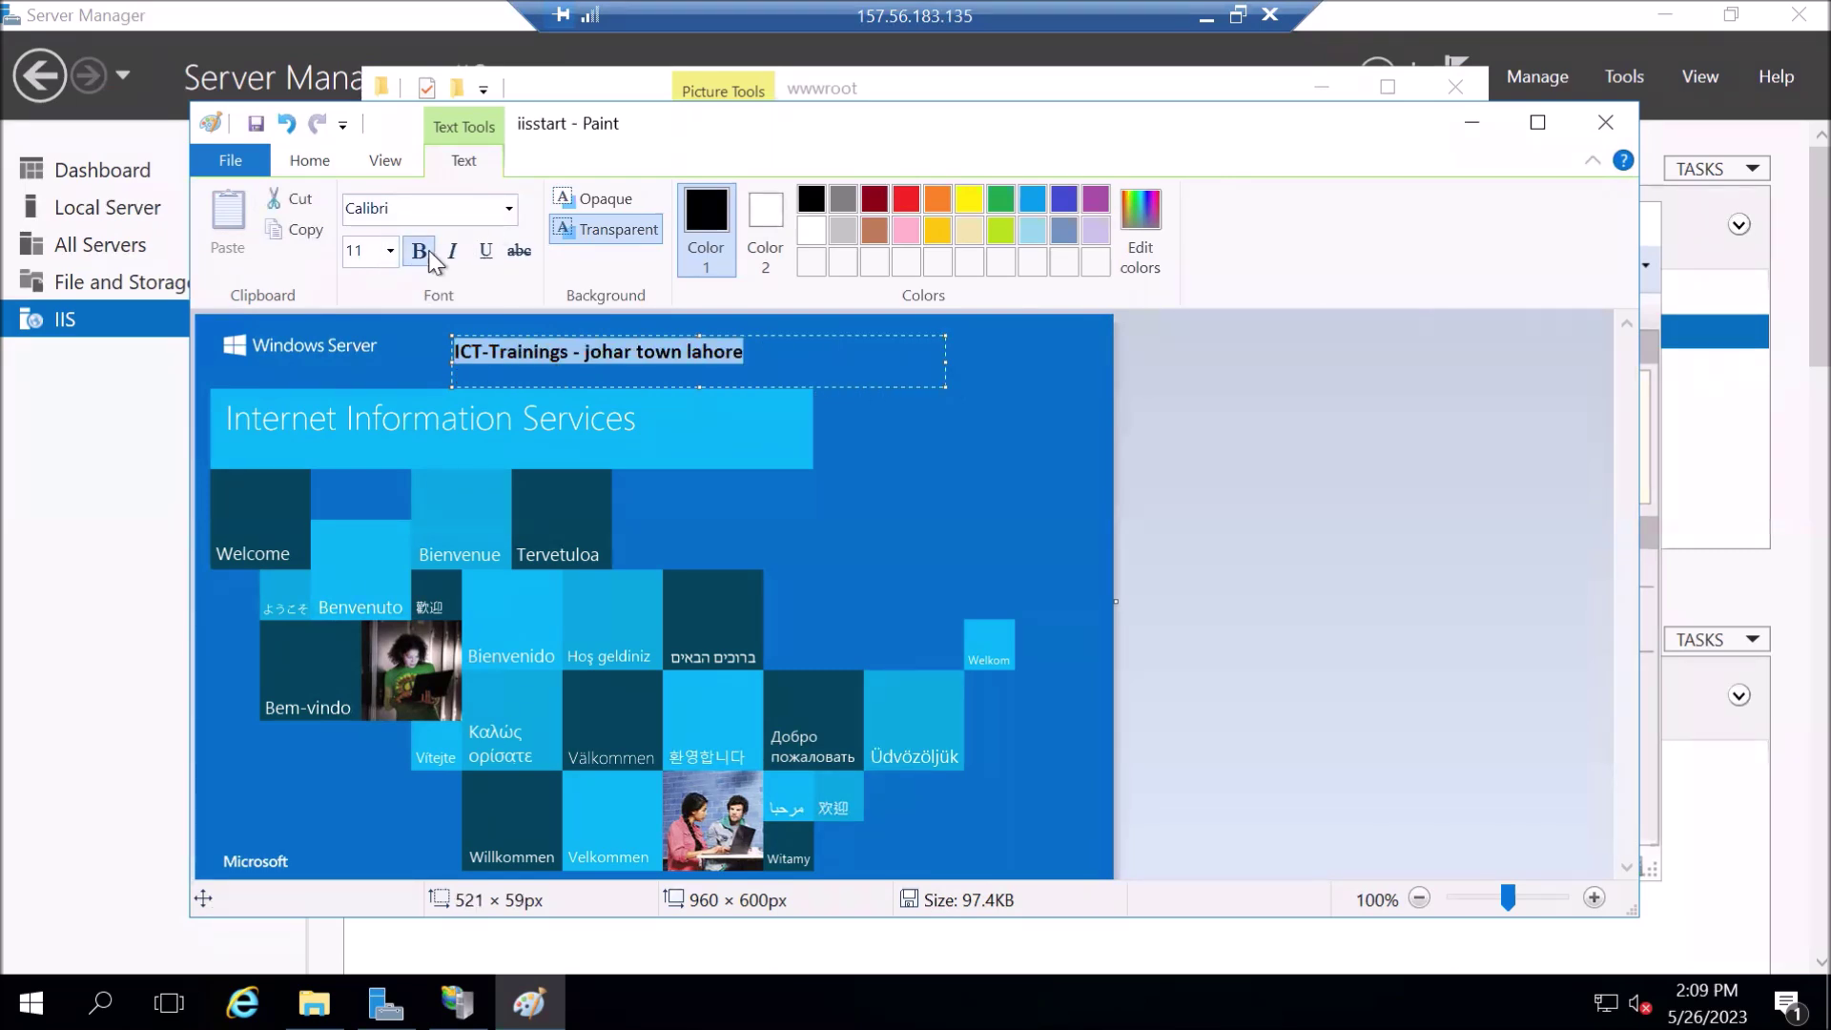
pyautogui.click(386, 258)
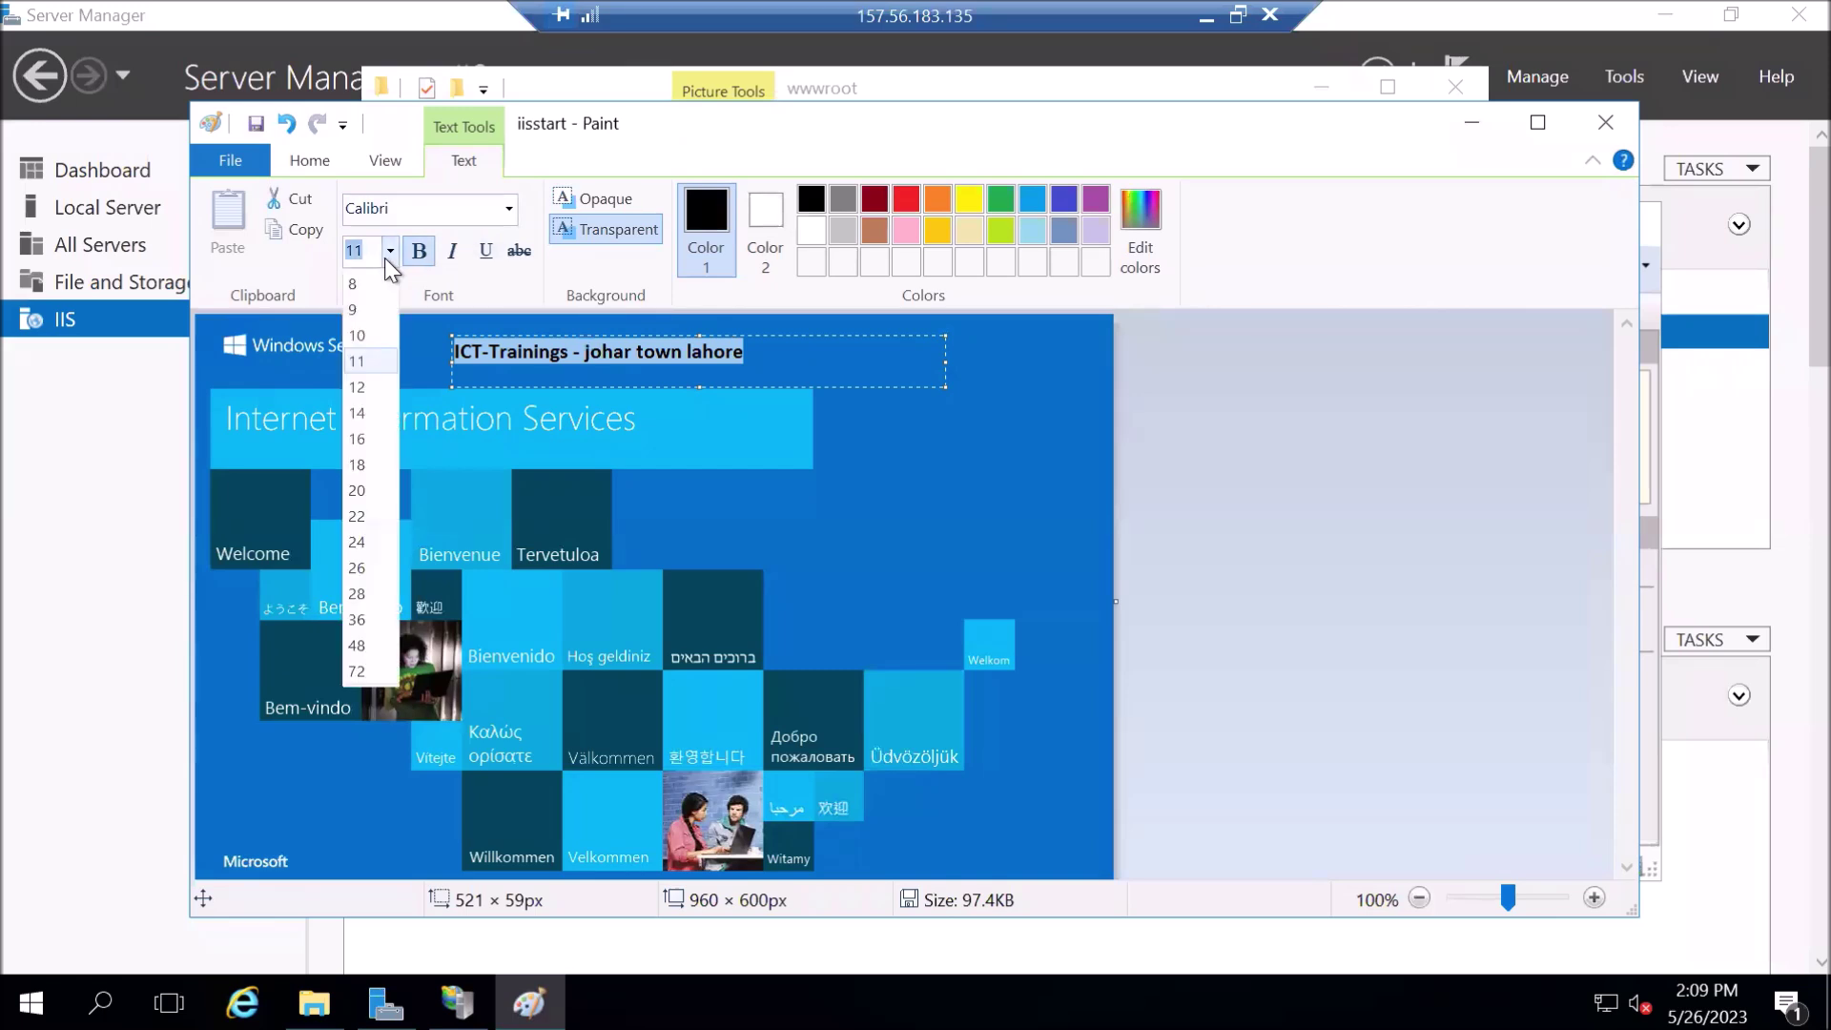
pyautogui.click(358, 490)
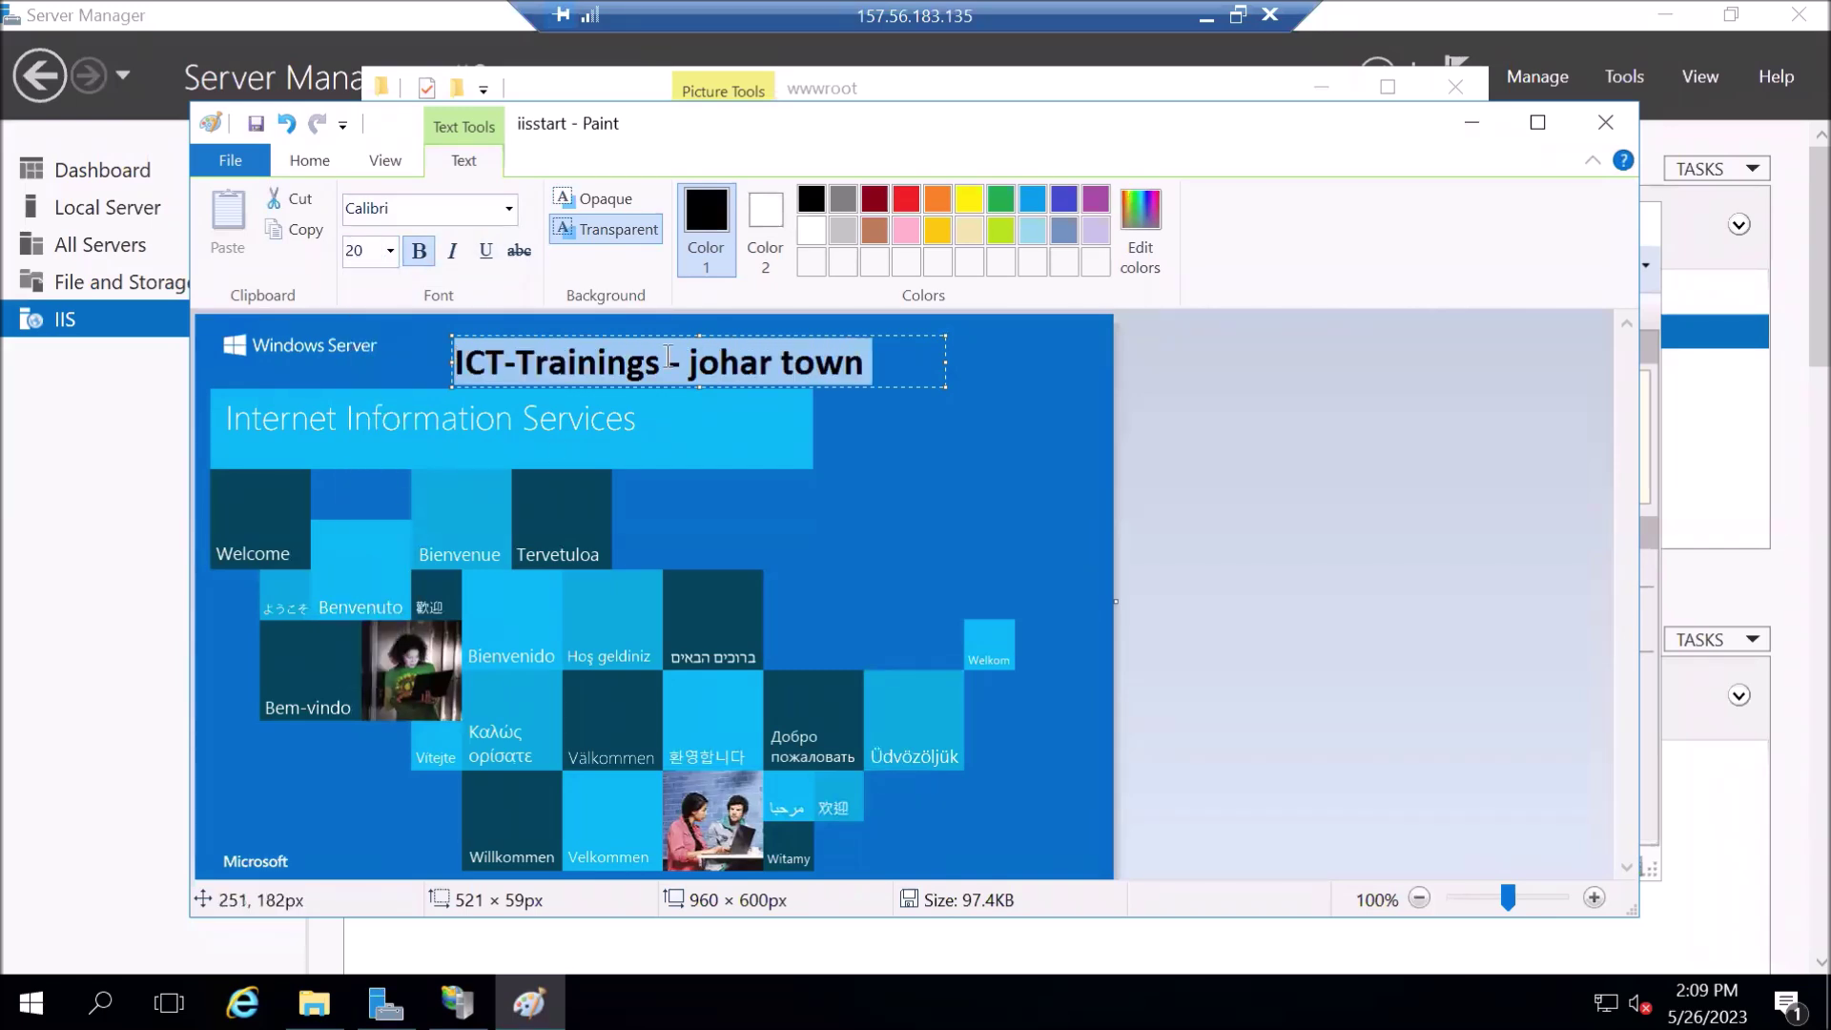
pyautogui.click(905, 200)
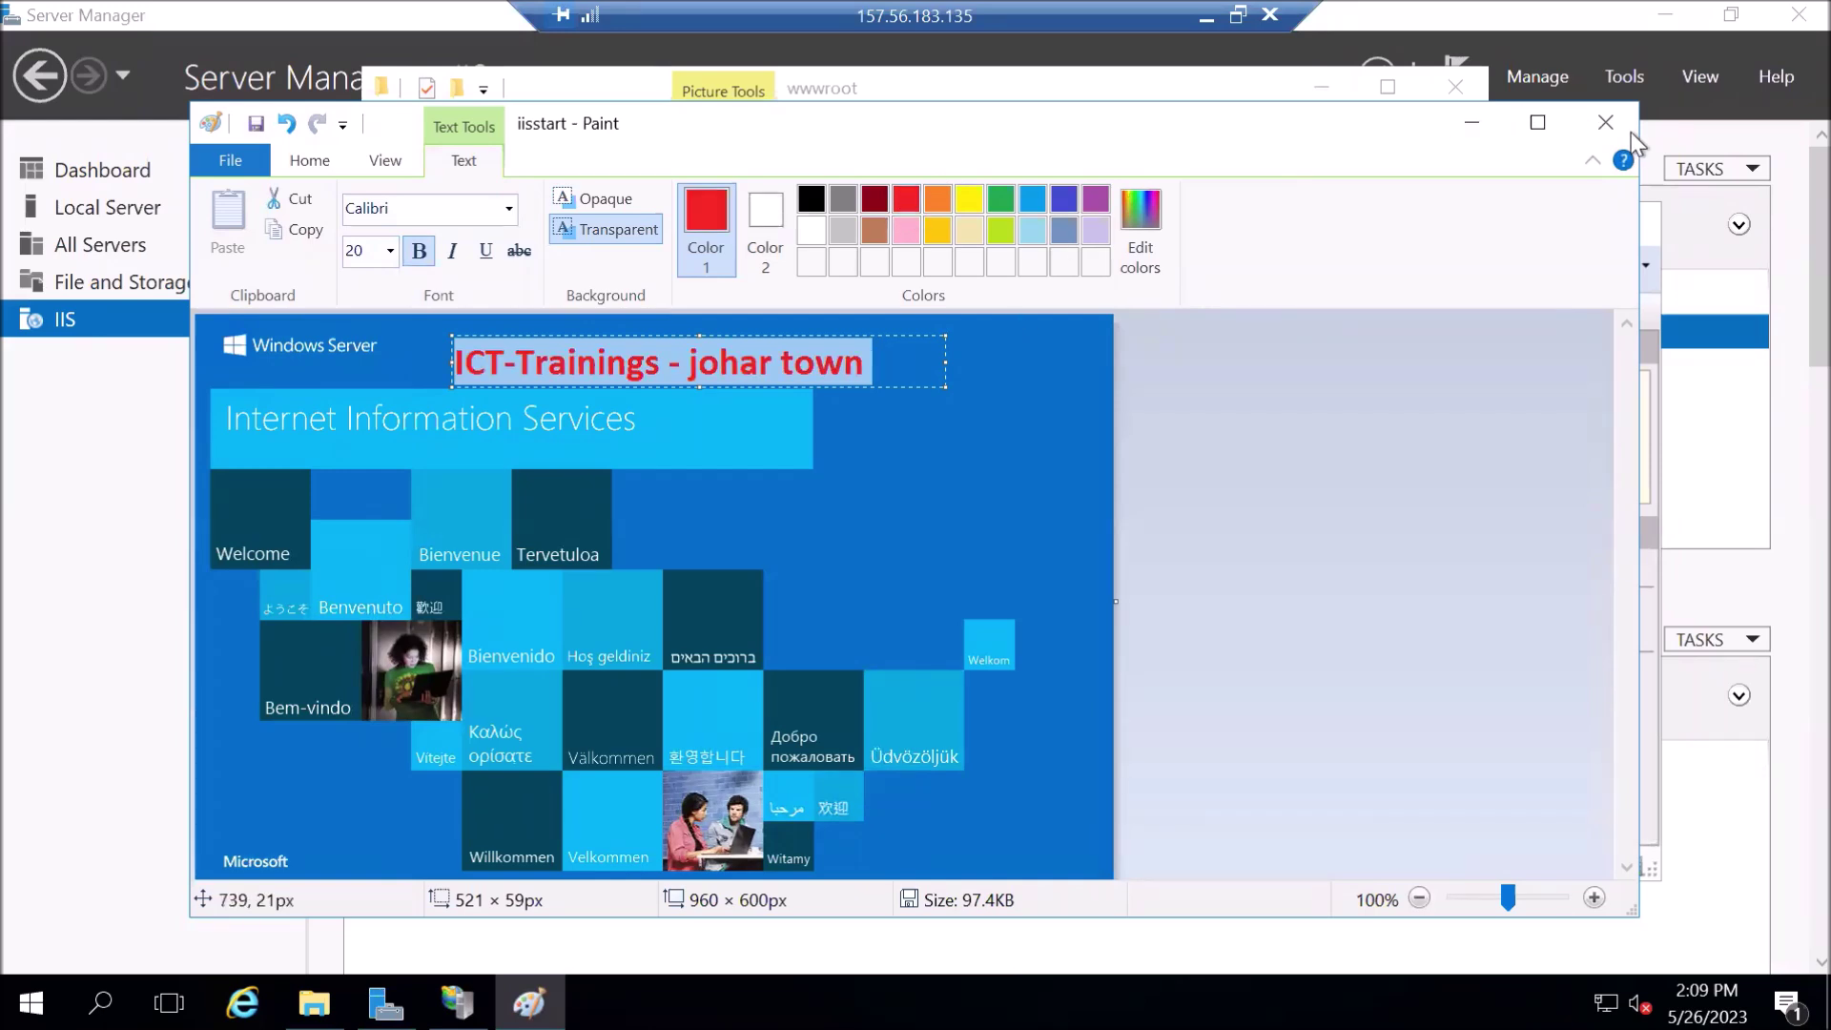
pyautogui.click(1606, 122)
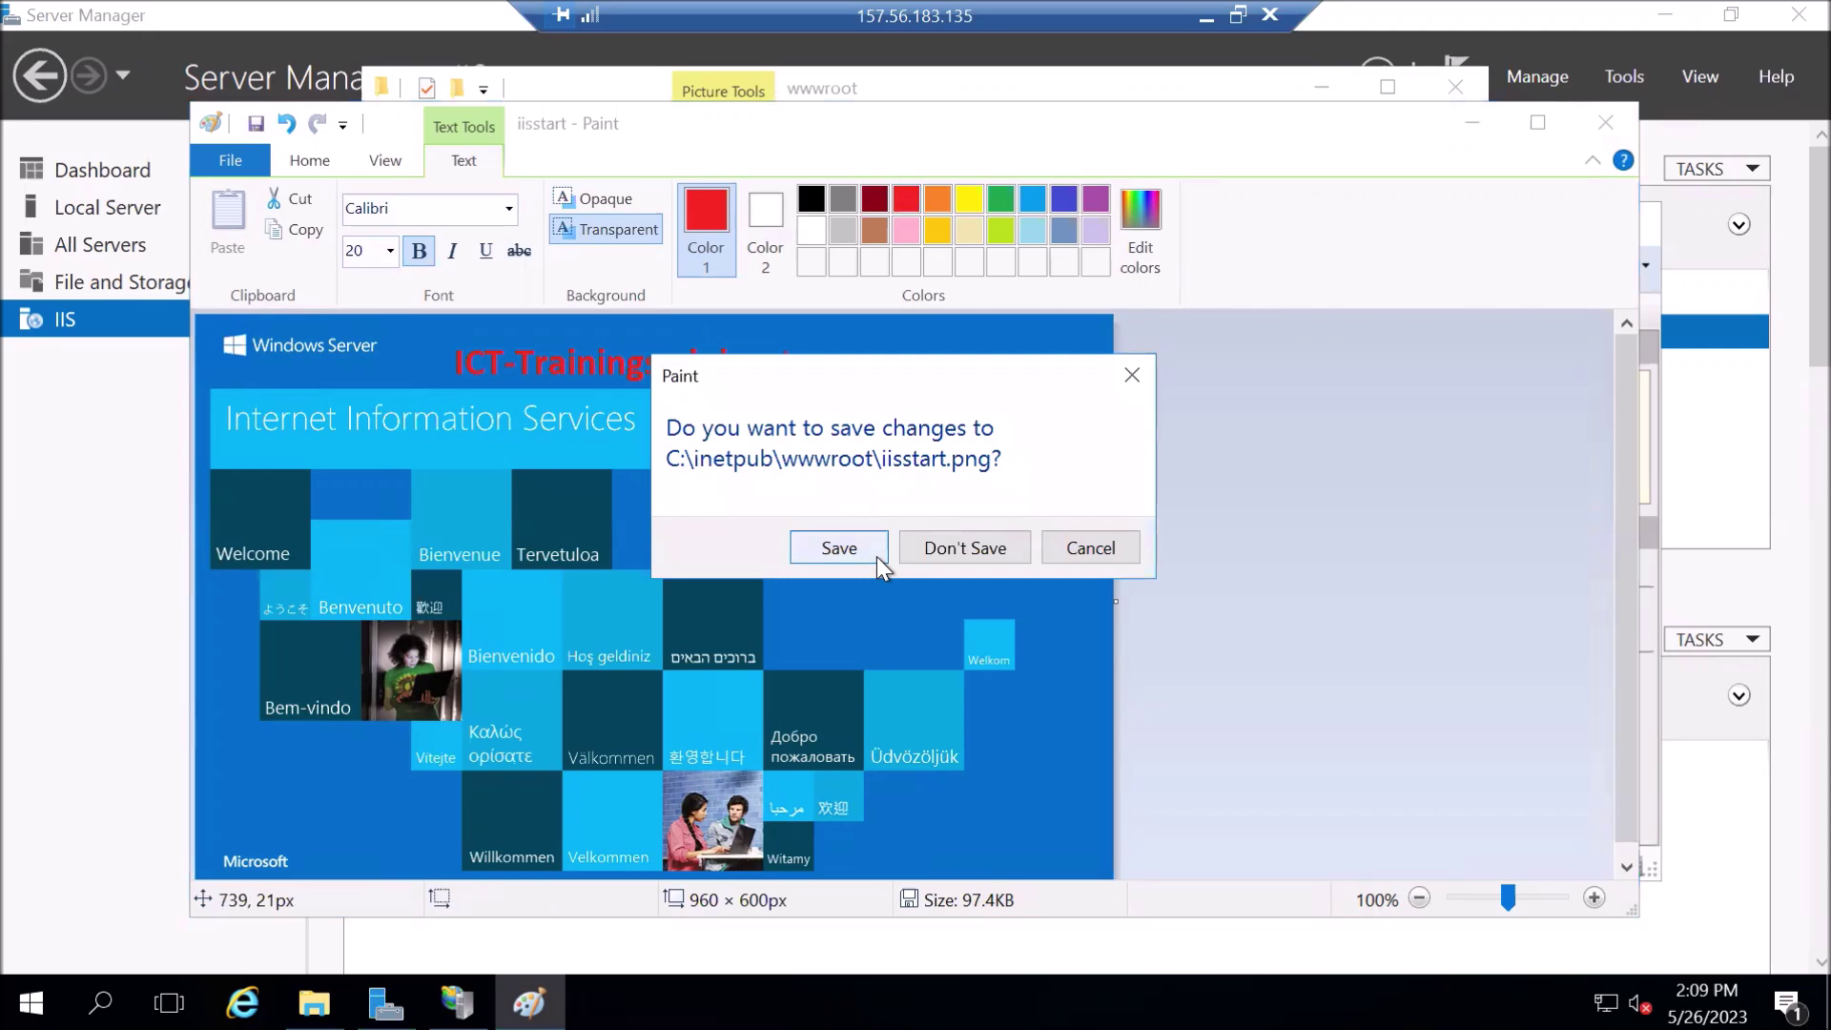
pyautogui.click(878, 557)
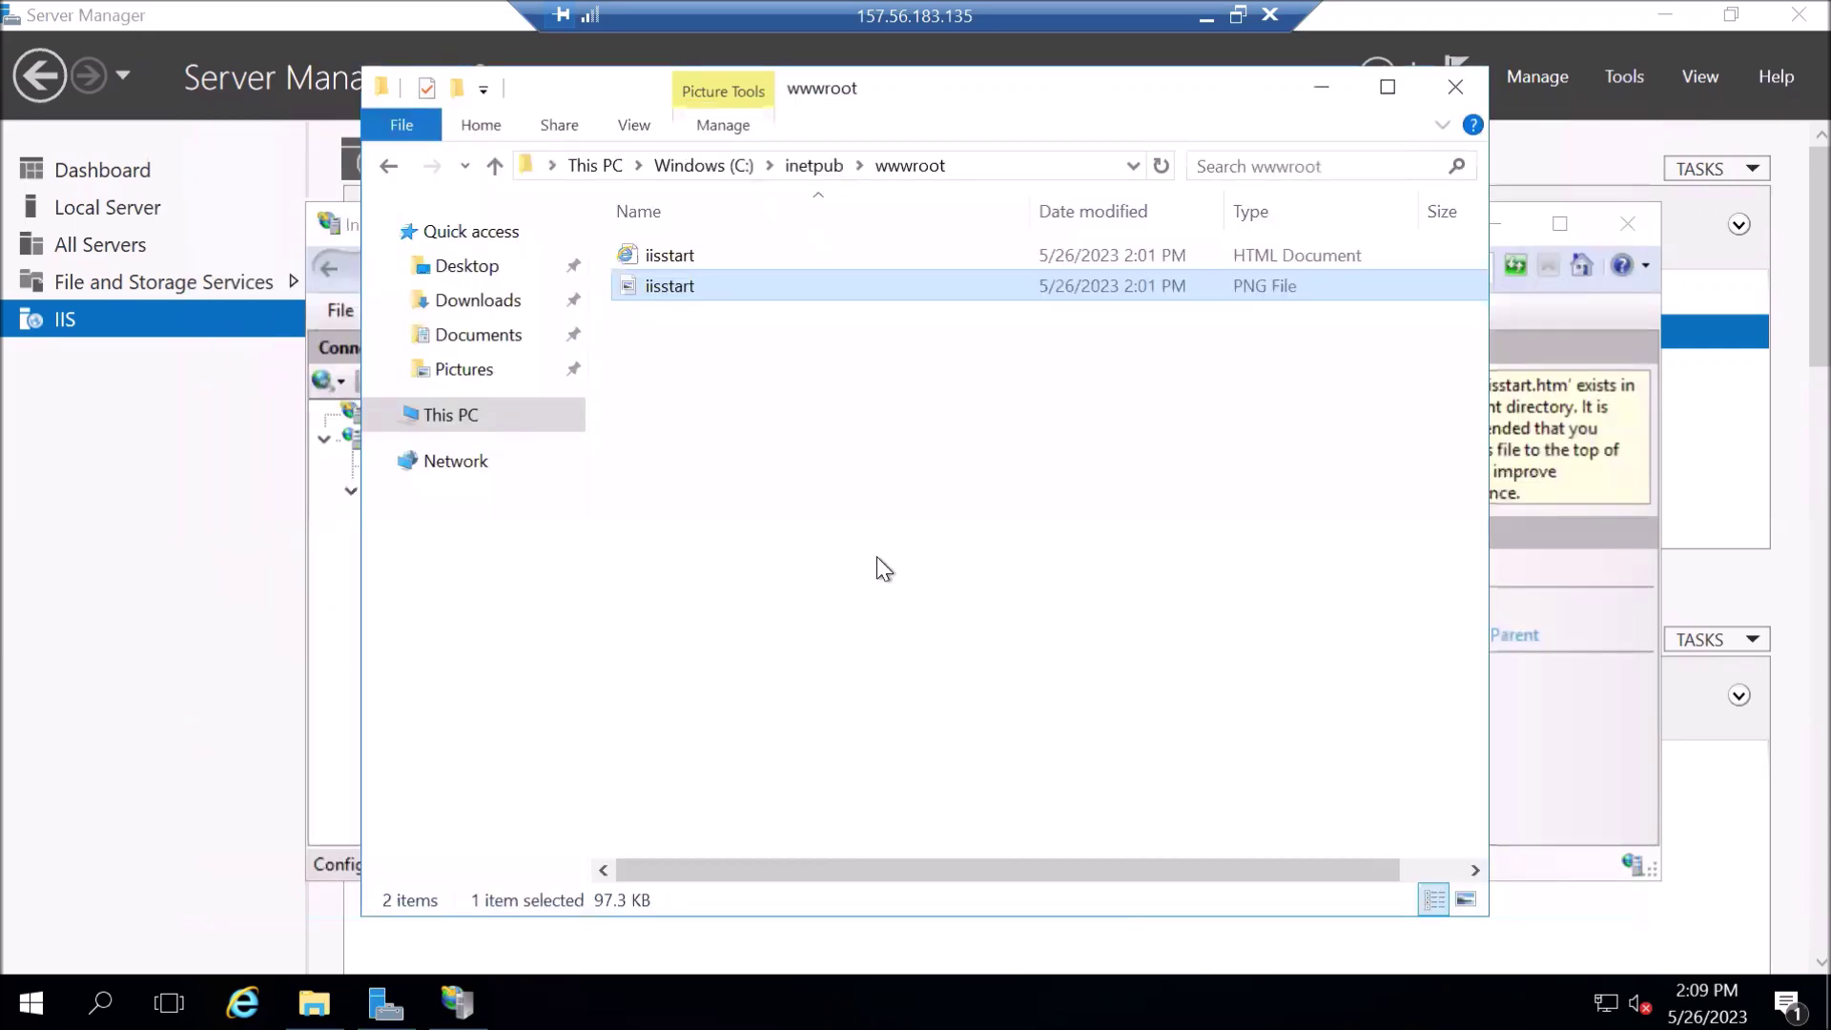
# - Confirm iisstart.htm shows the red caption, then return to Default Web Site in IIS Manager
pyautogui.doubleClick(672, 253)
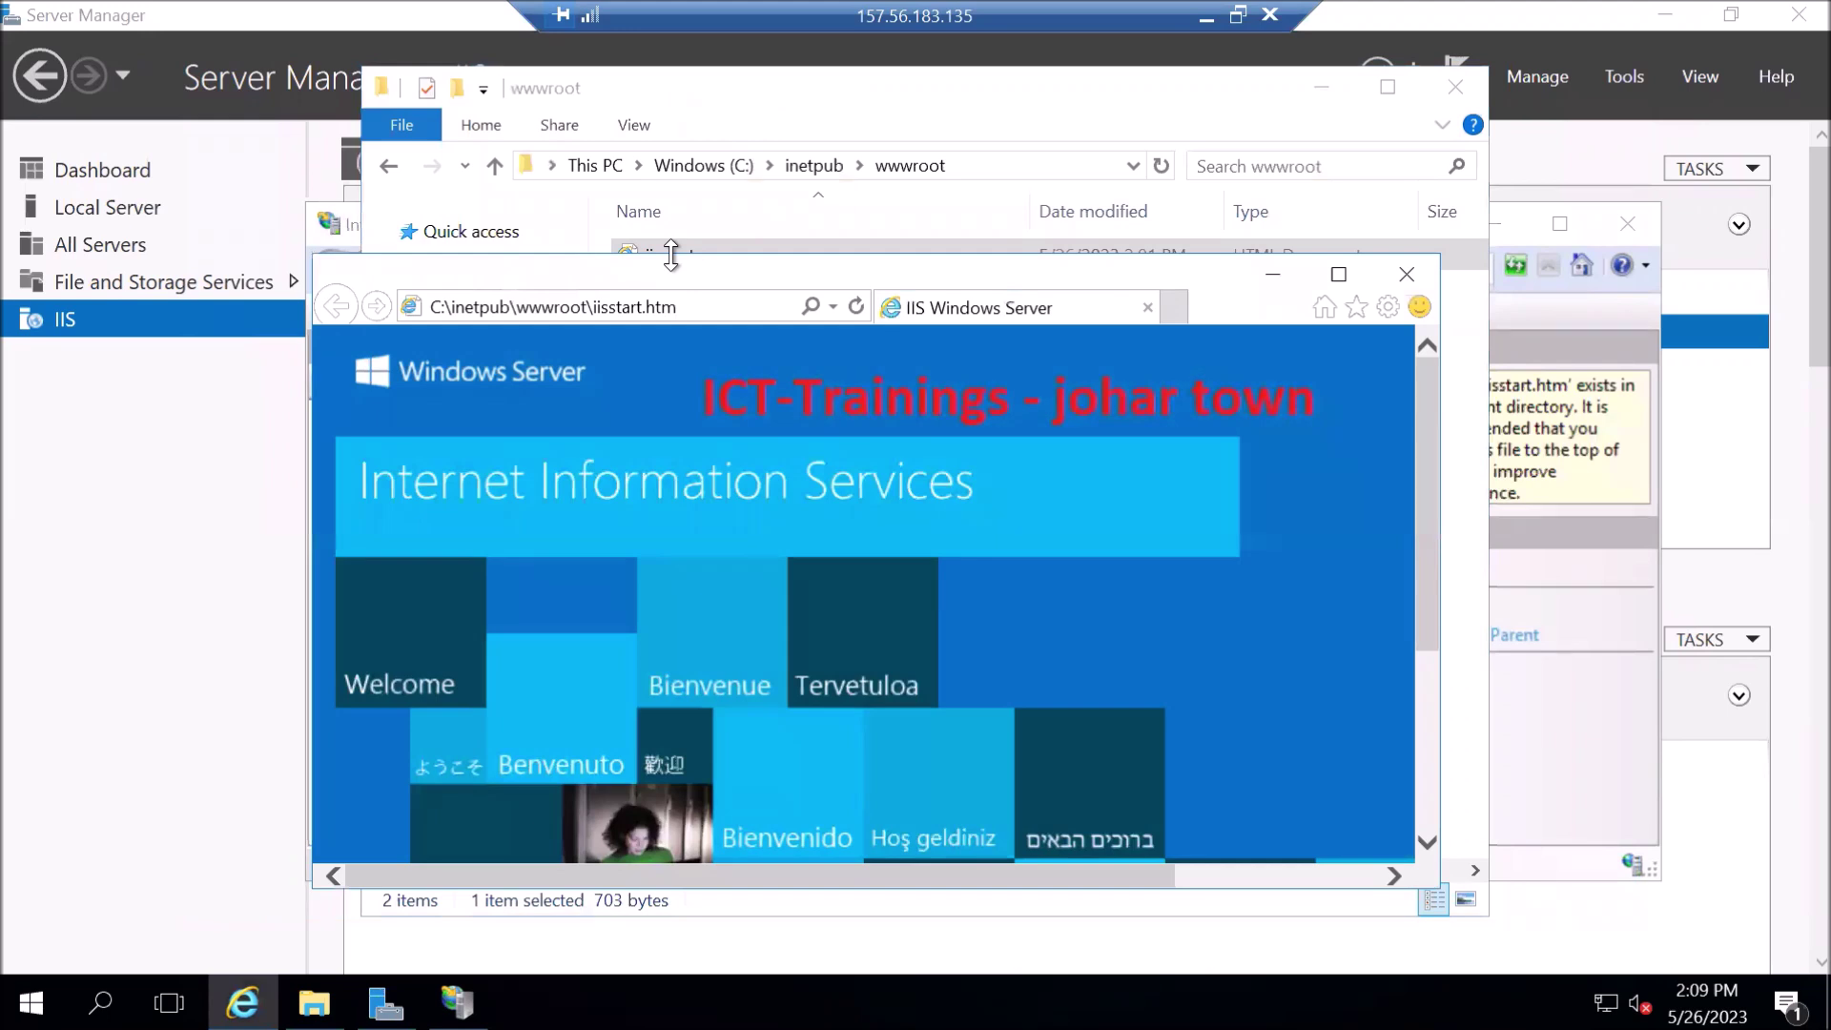
pyautogui.click(1421, 285)
pyautogui.click(1454, 90)
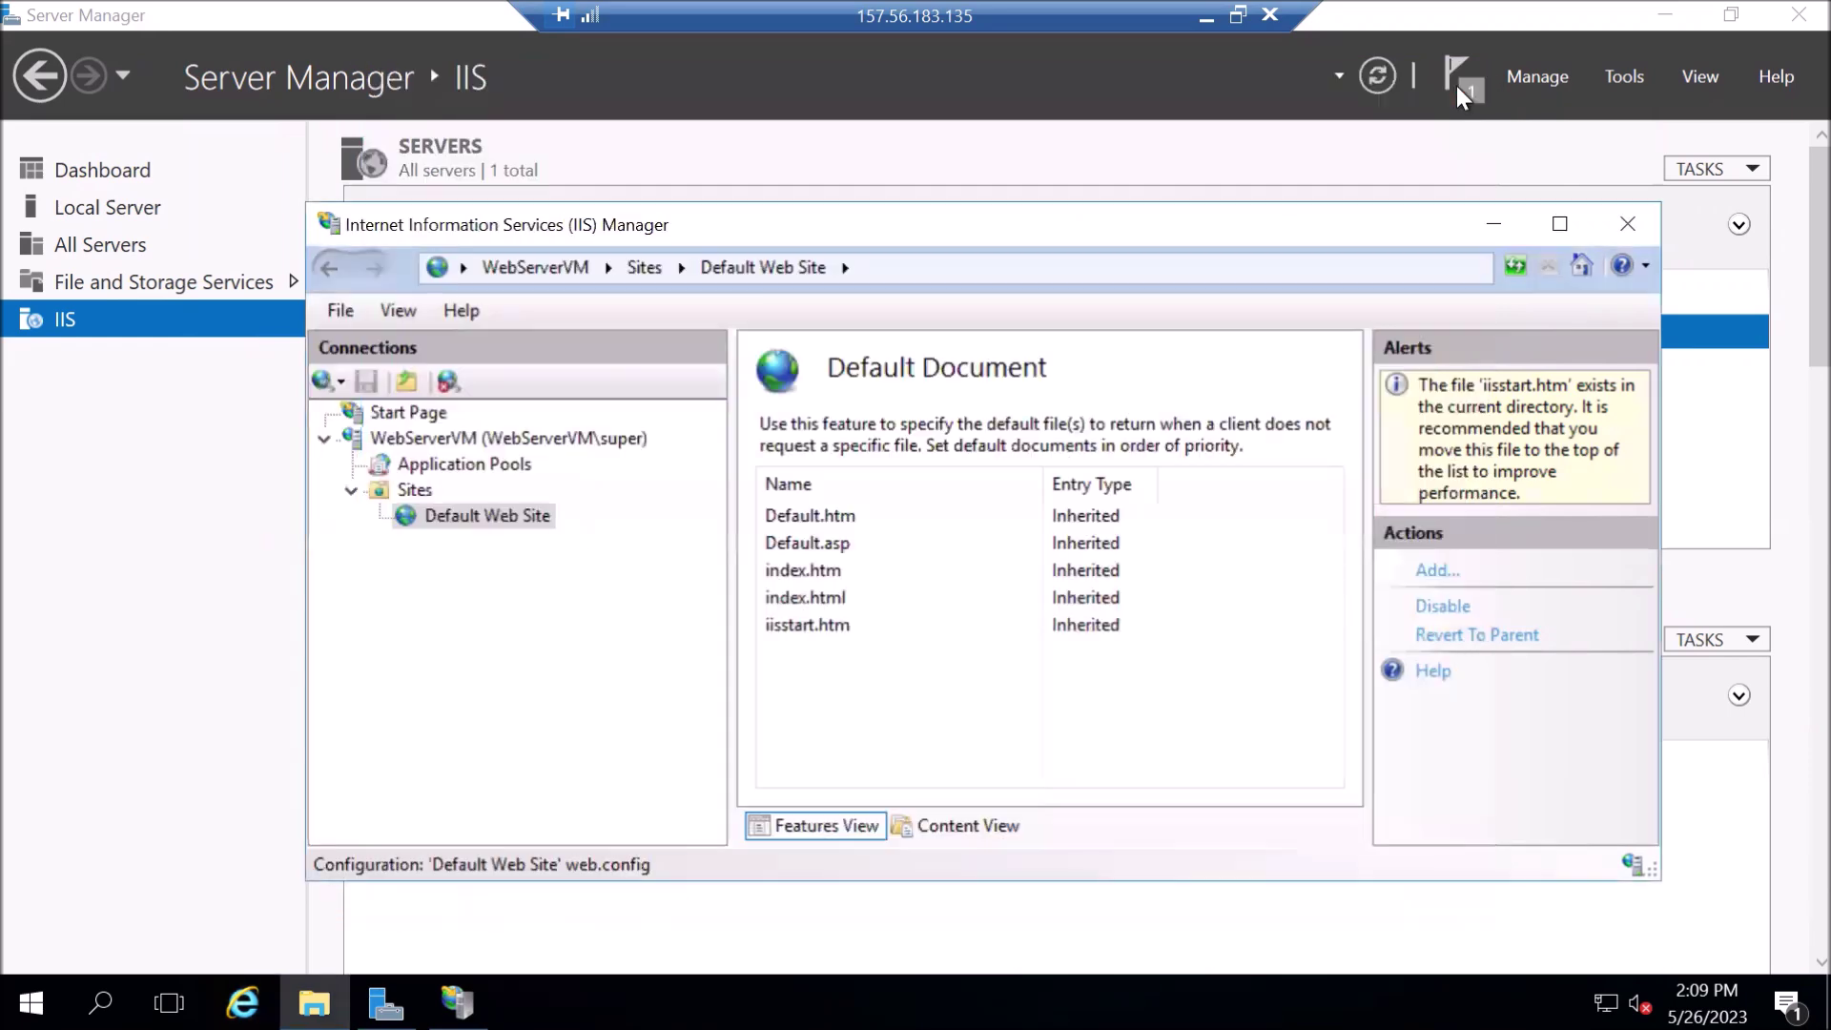
pyautogui.click(449, 524)
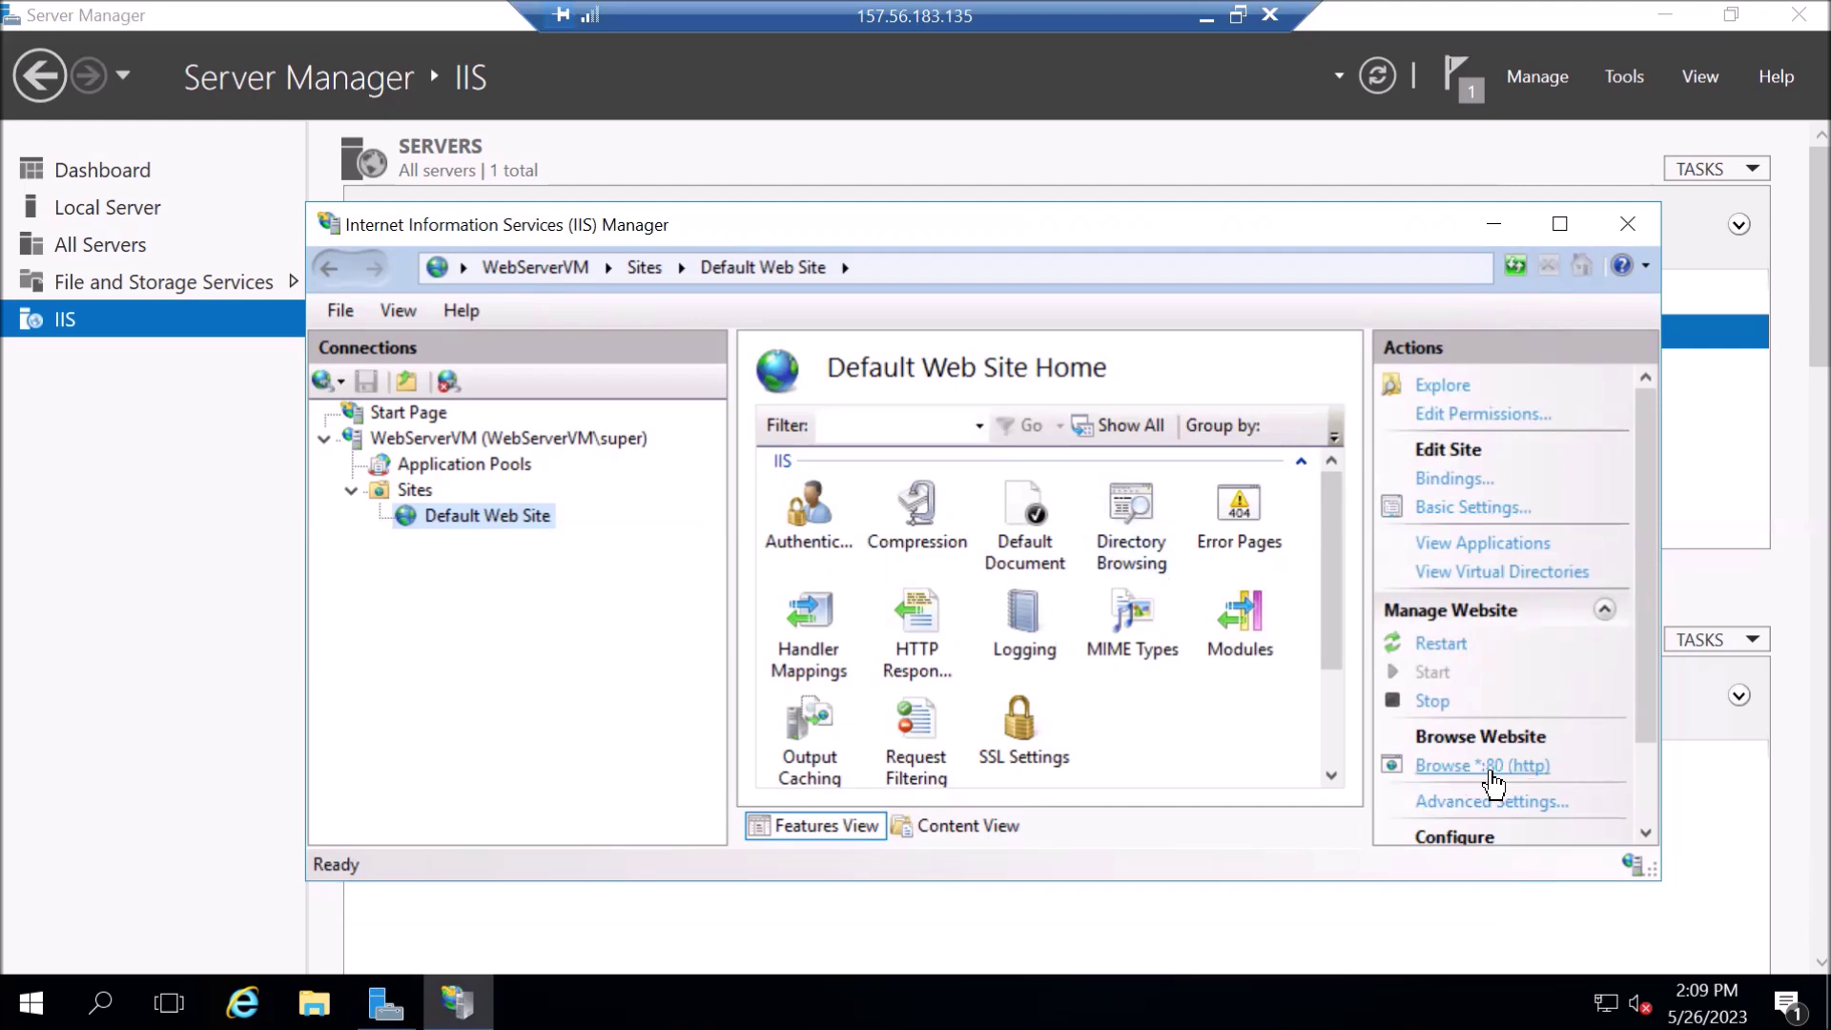
# - Browse the Default Web Site on port 80, then close the localhost page and IIS Manager
pyautogui.click(1491, 770)
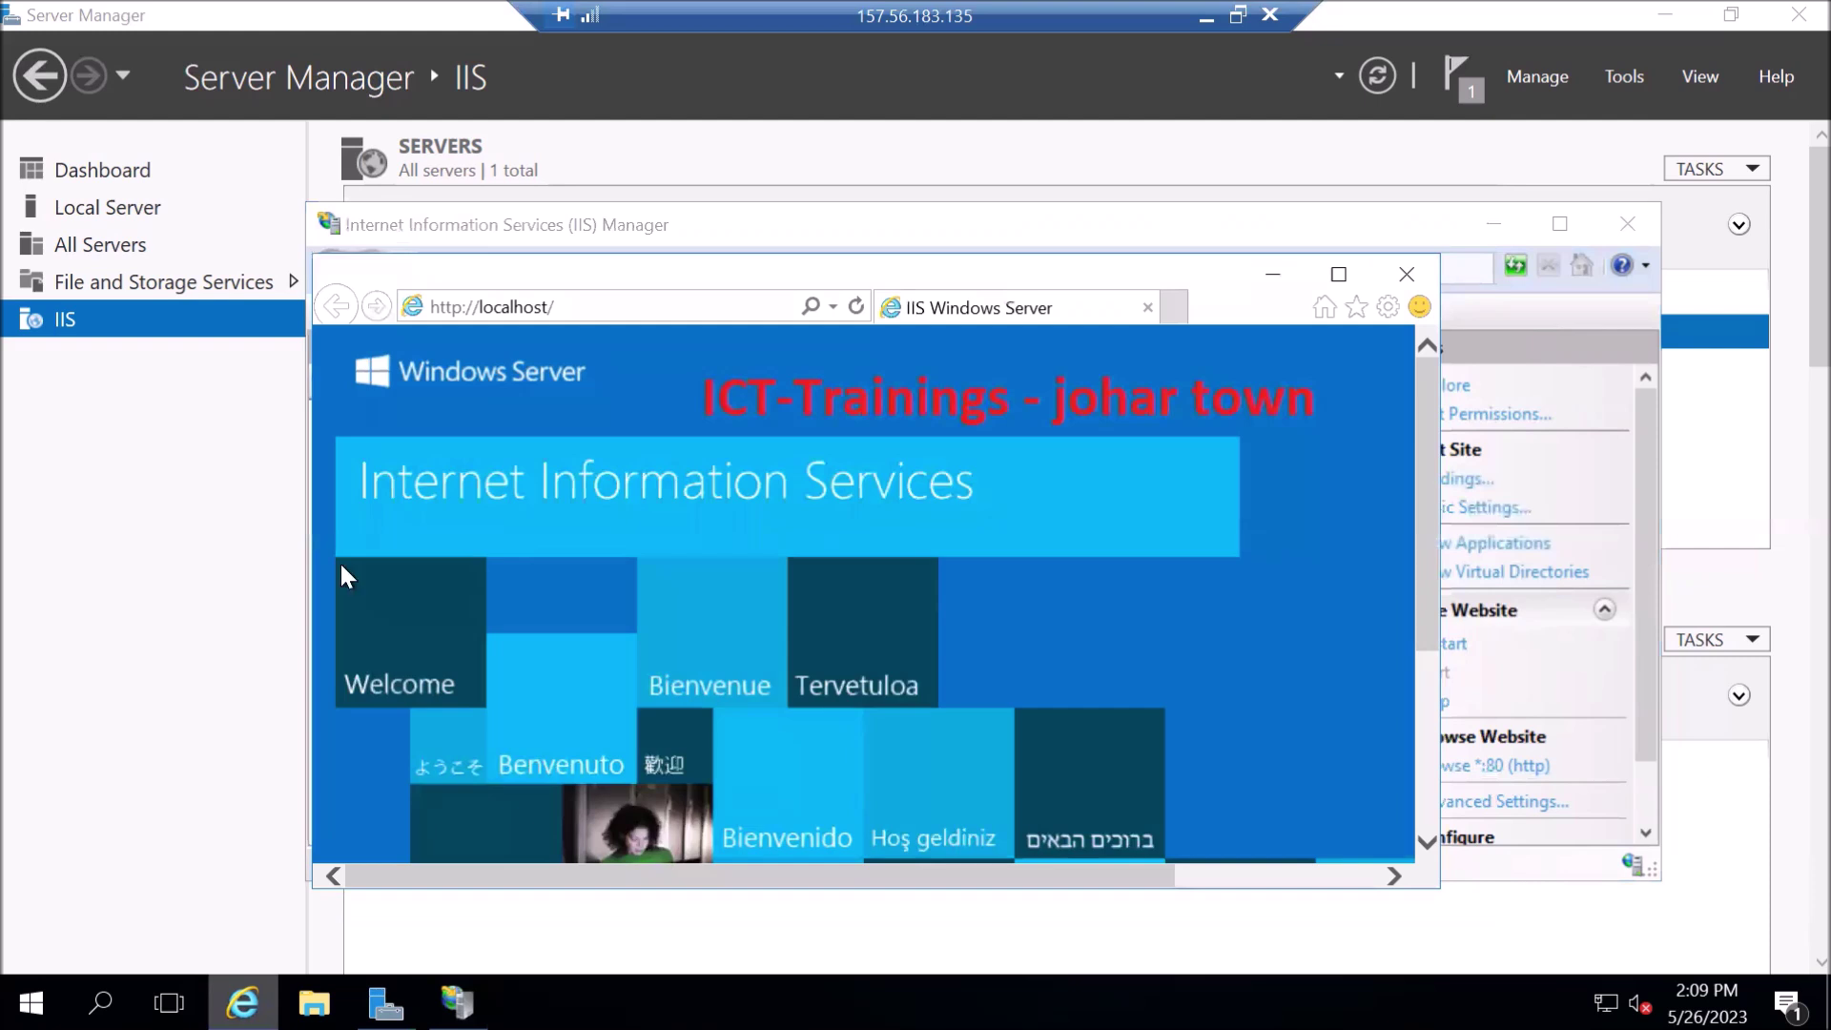
pyautogui.click(1405, 276)
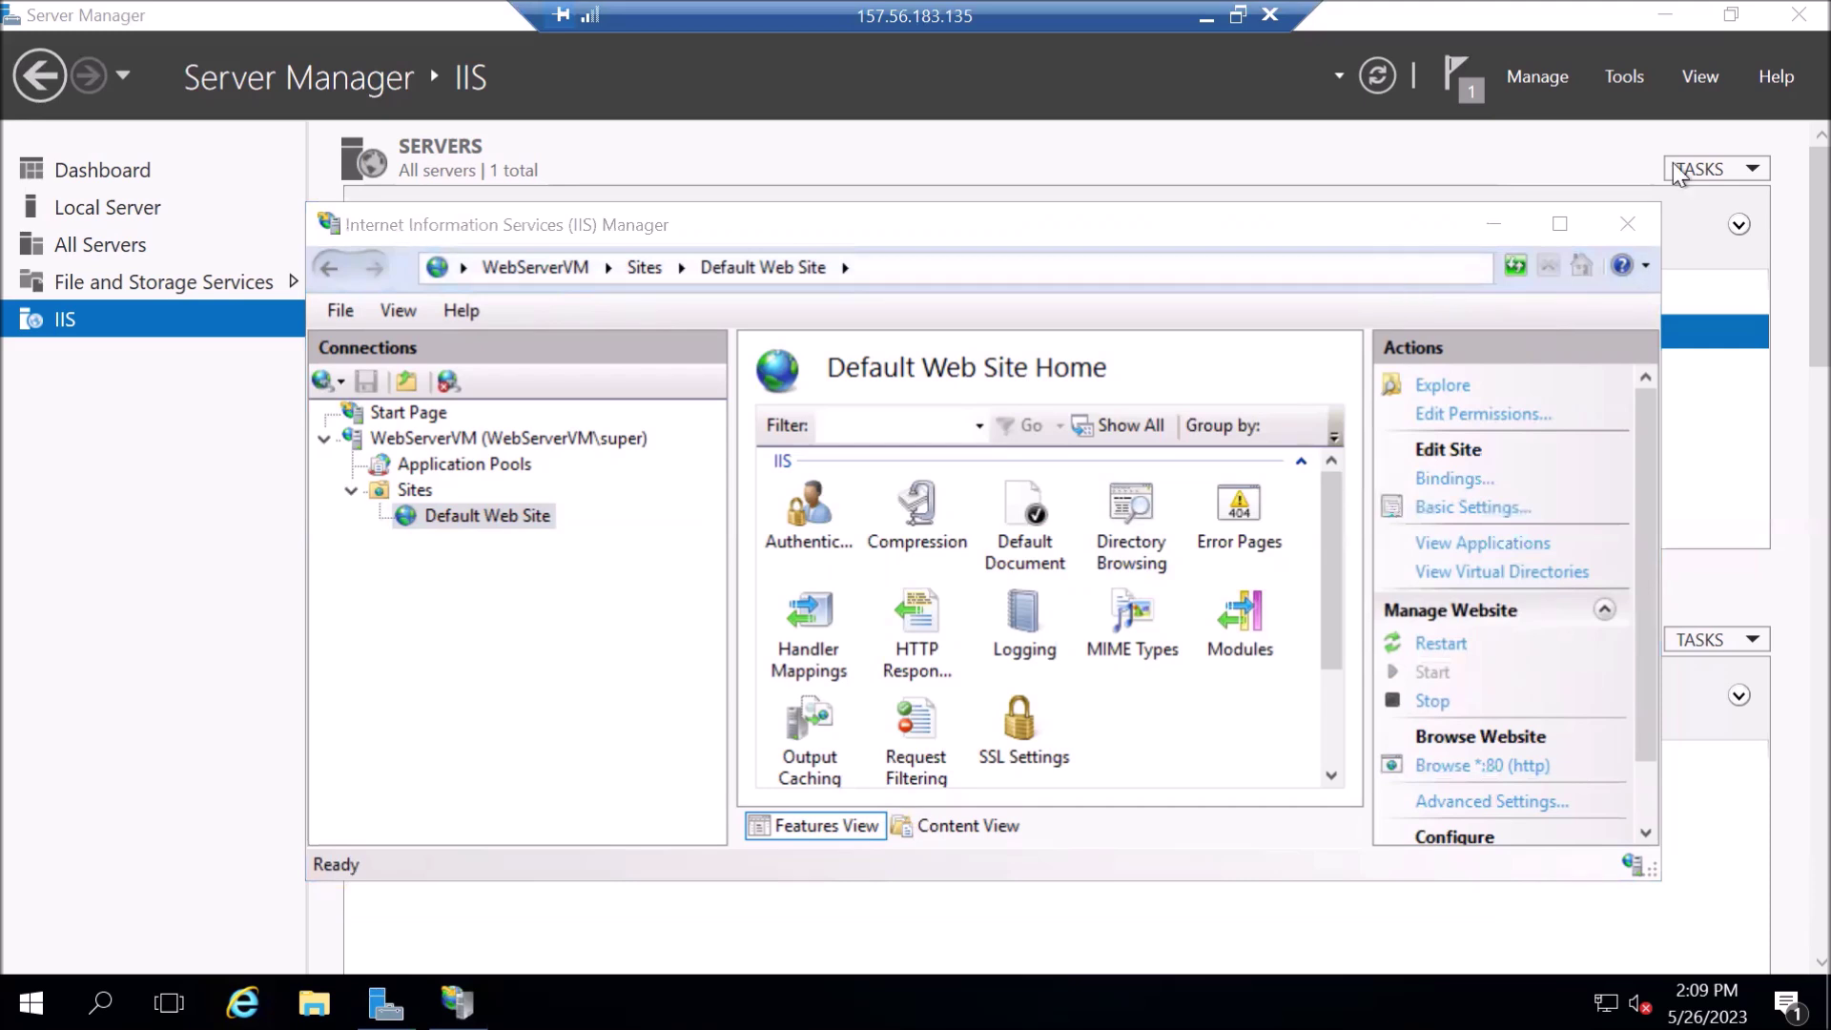
pyautogui.click(1621, 227)
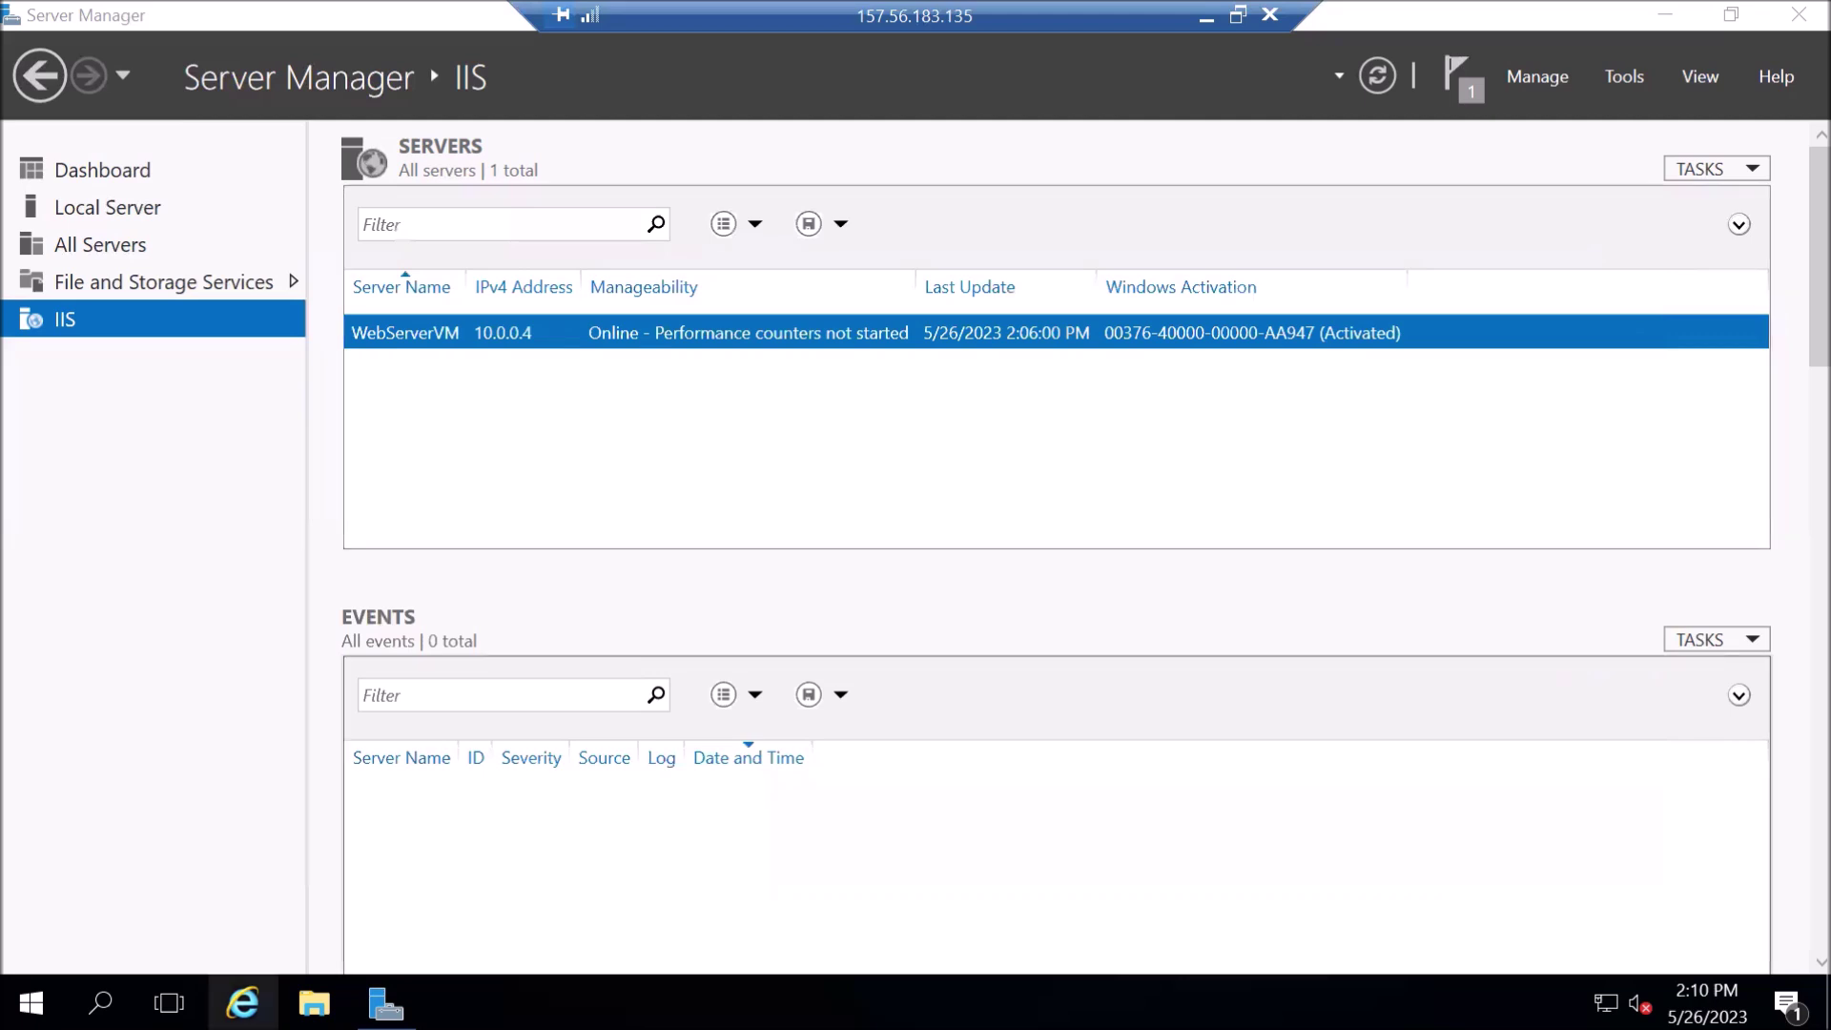
pyautogui.click(314, 1003)
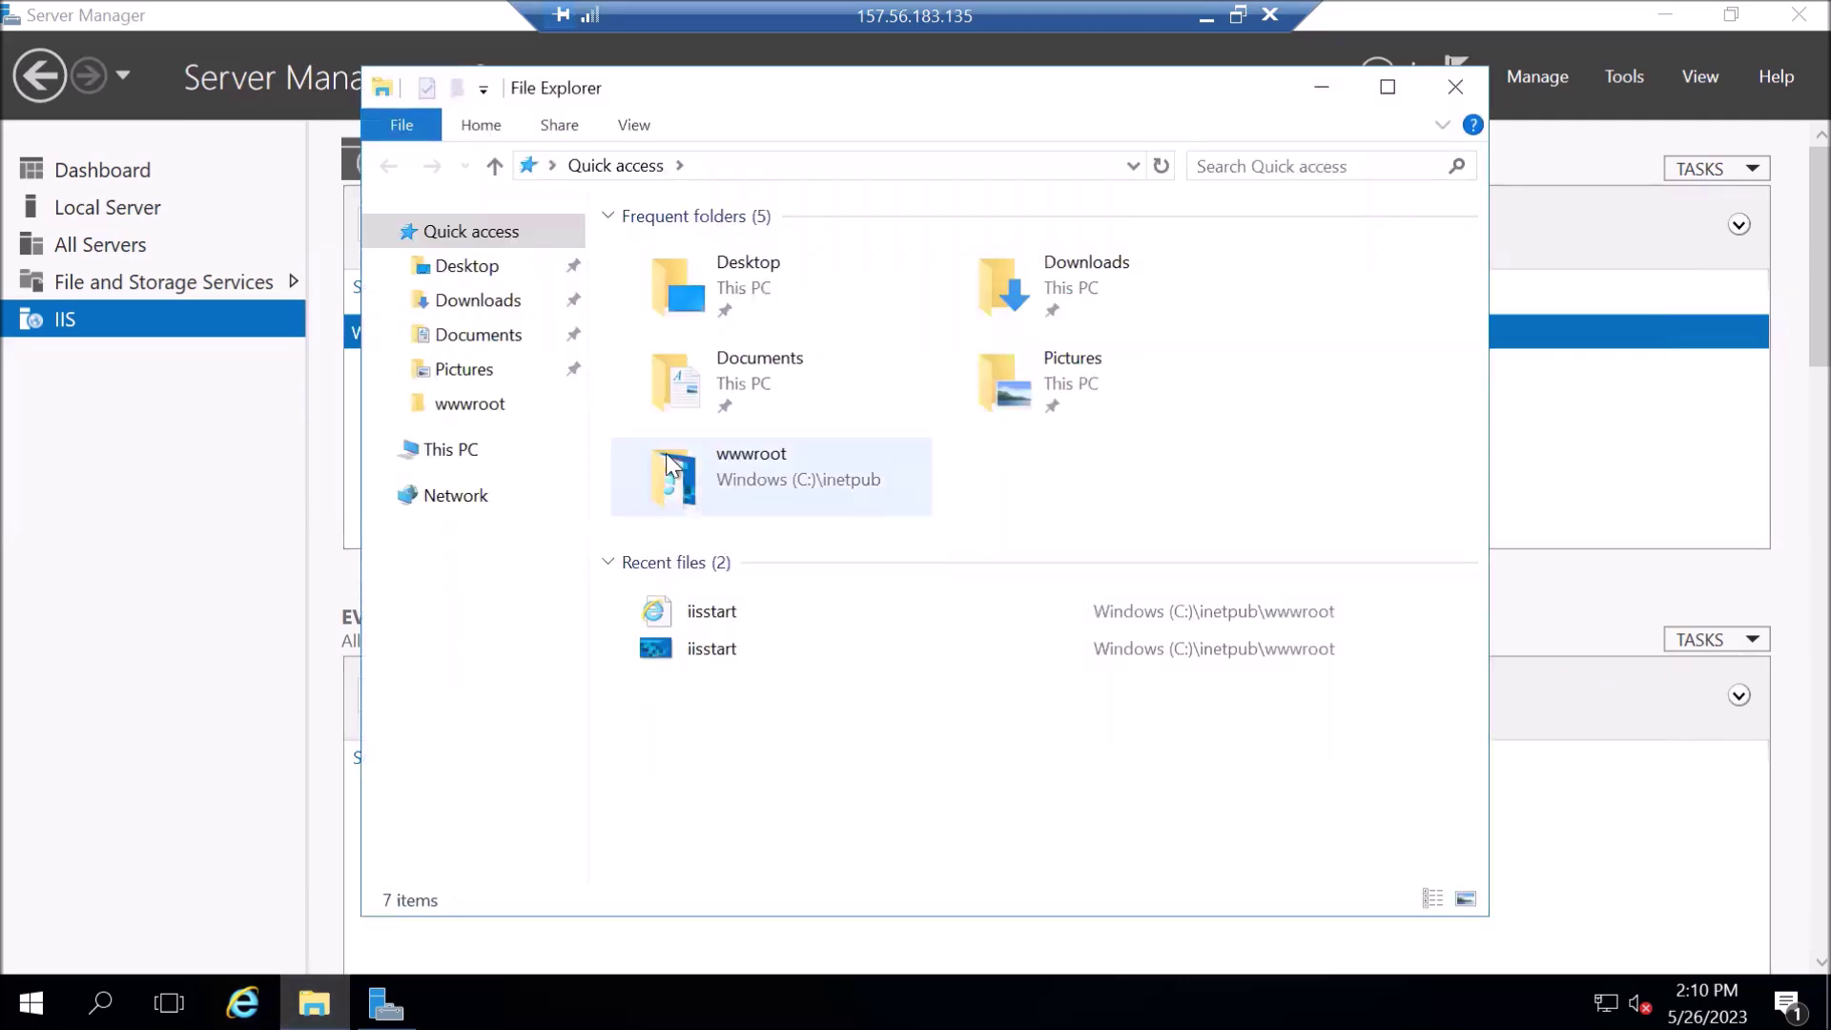
pyautogui.click(444, 456)
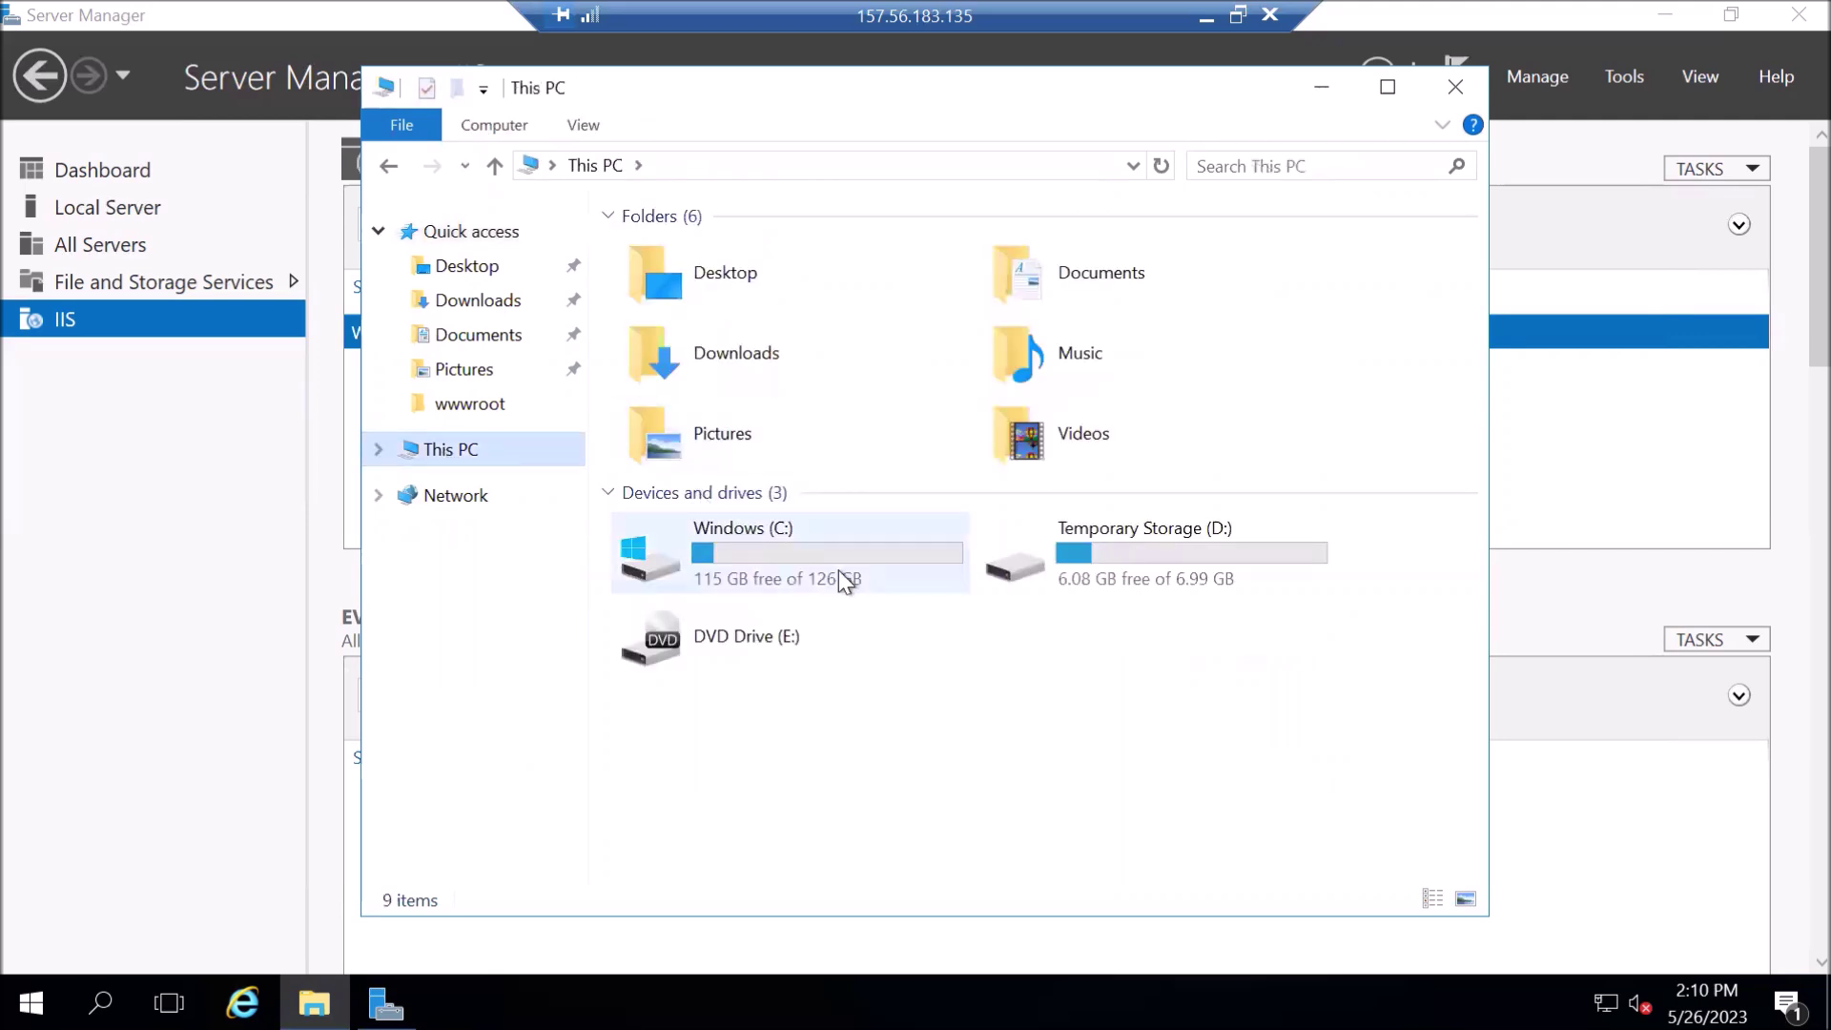
pyautogui.doubleClick(839, 542)
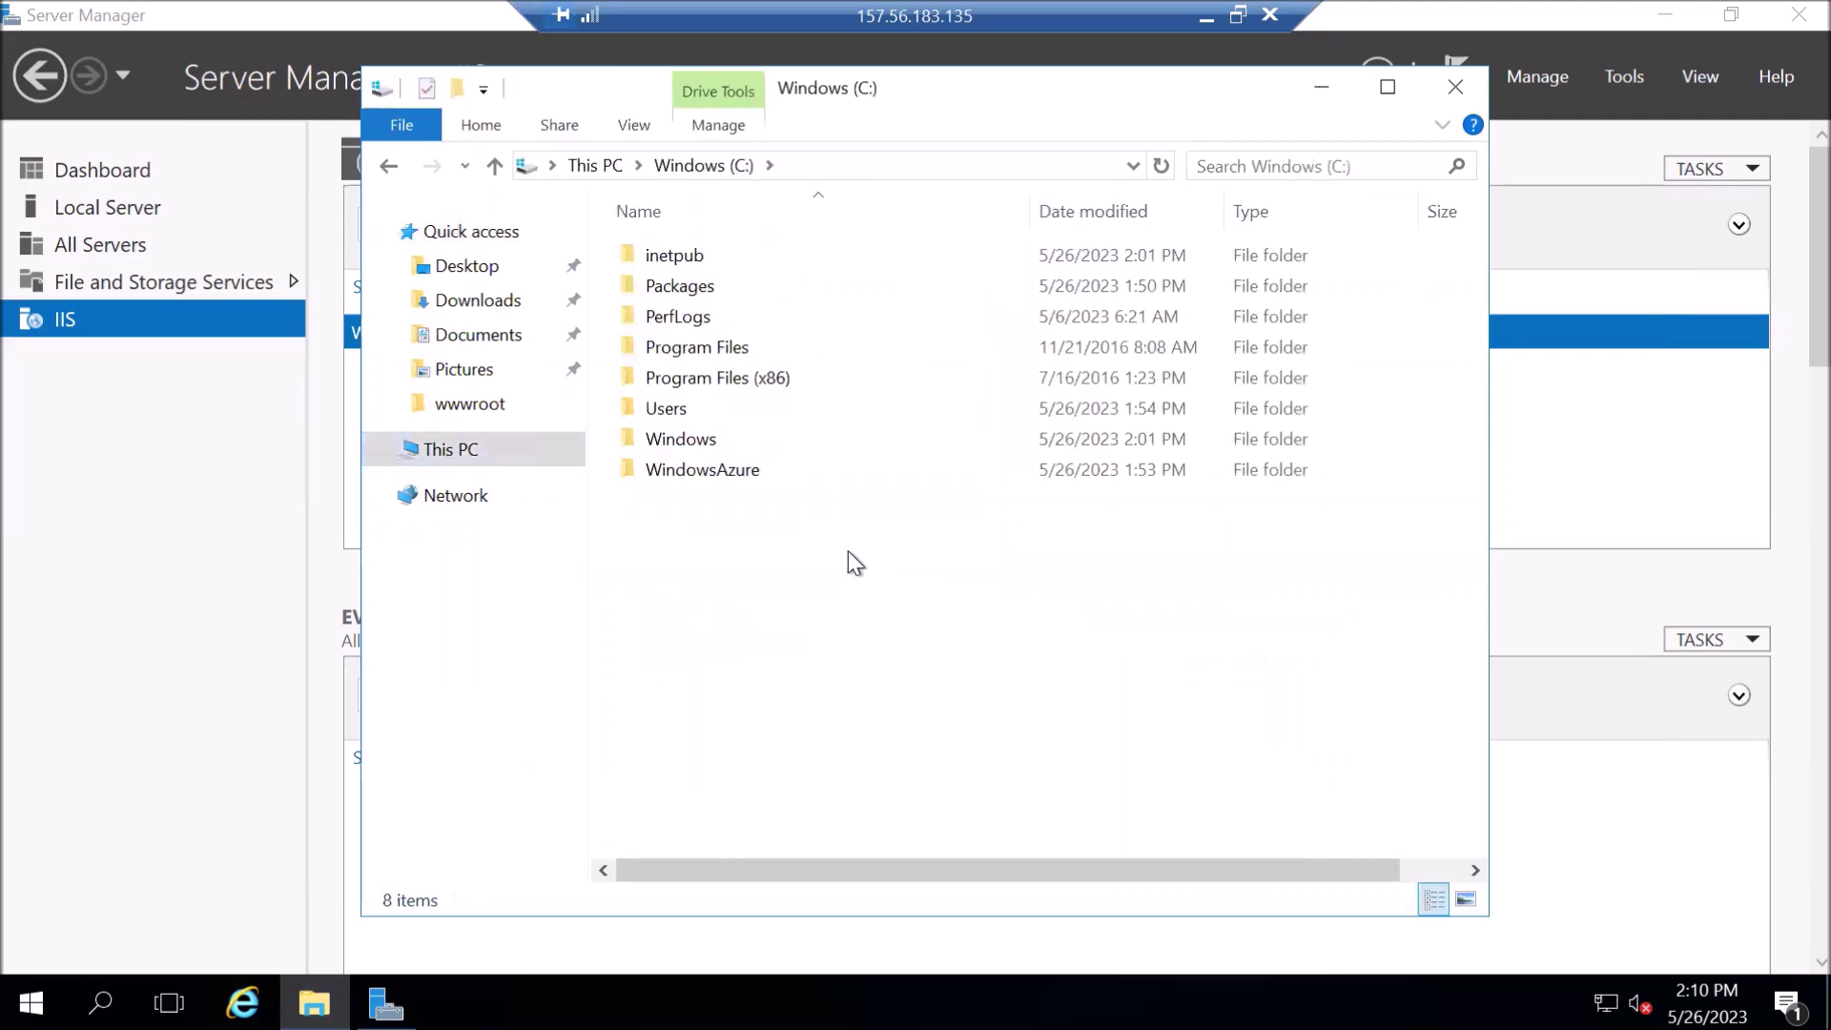
pyautogui.doubleClick(740, 257)
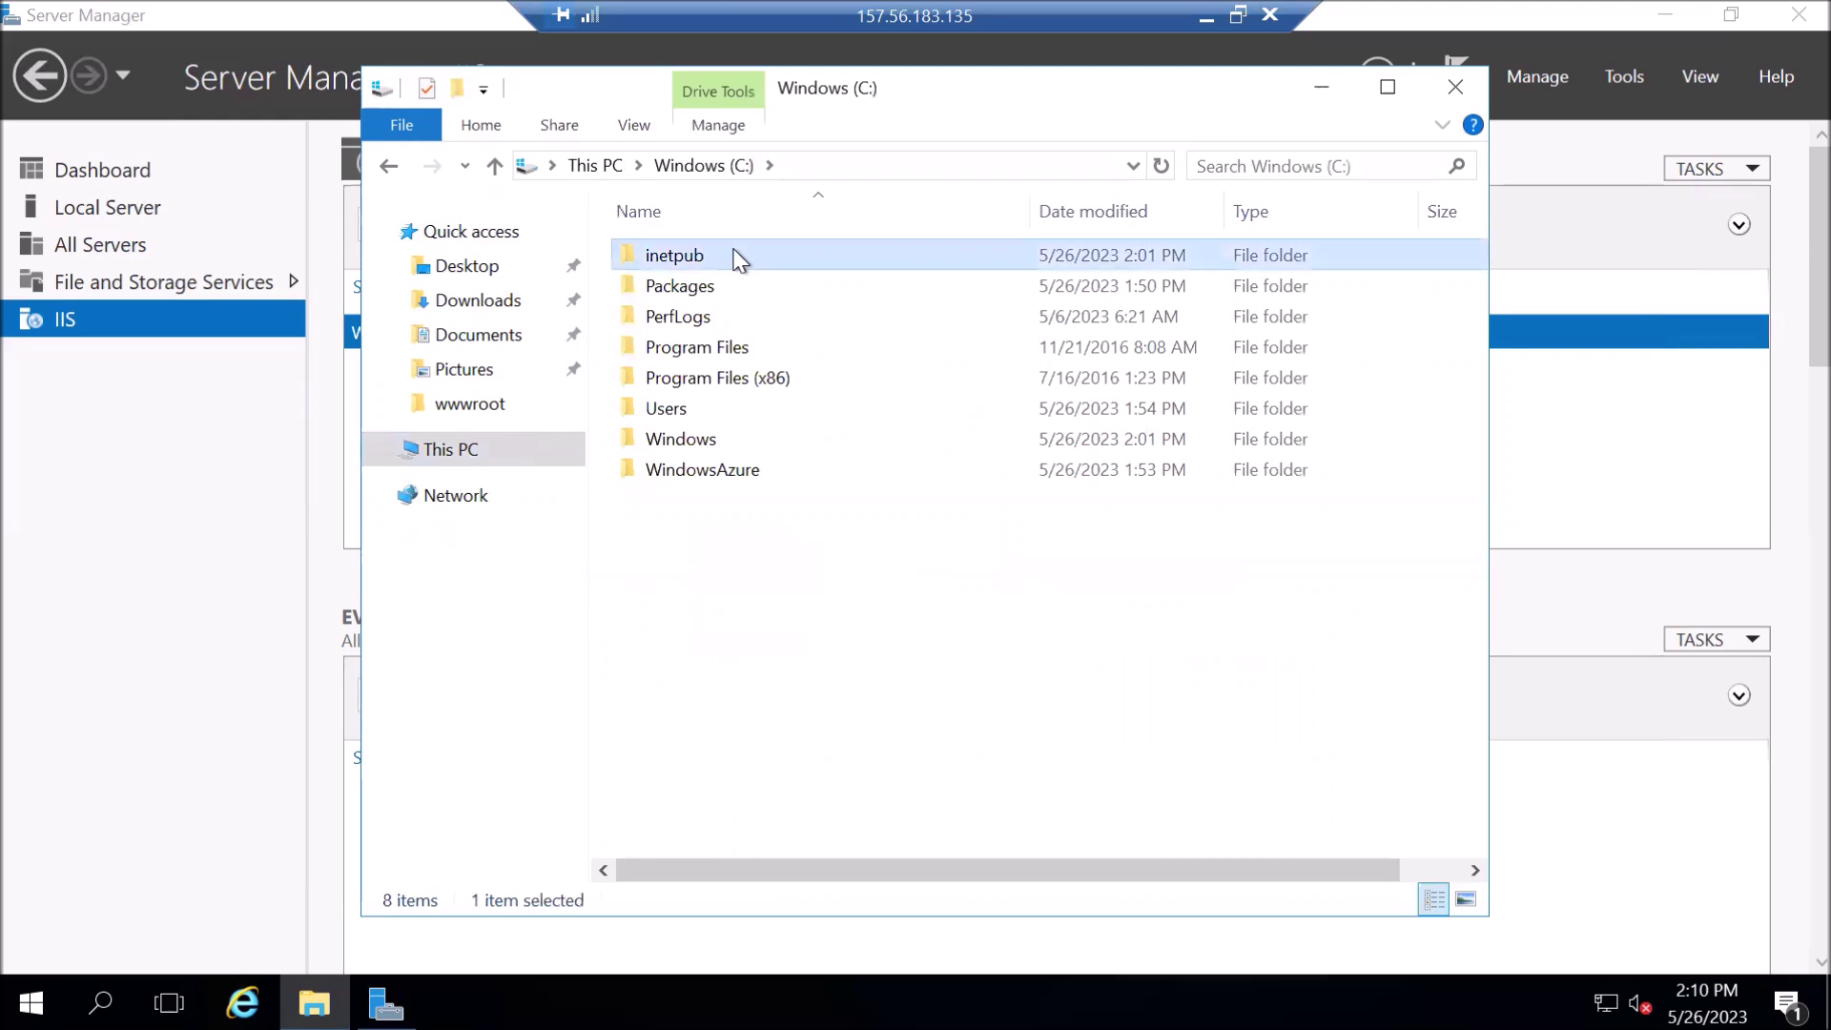
pyautogui.doubleClick(702, 385)
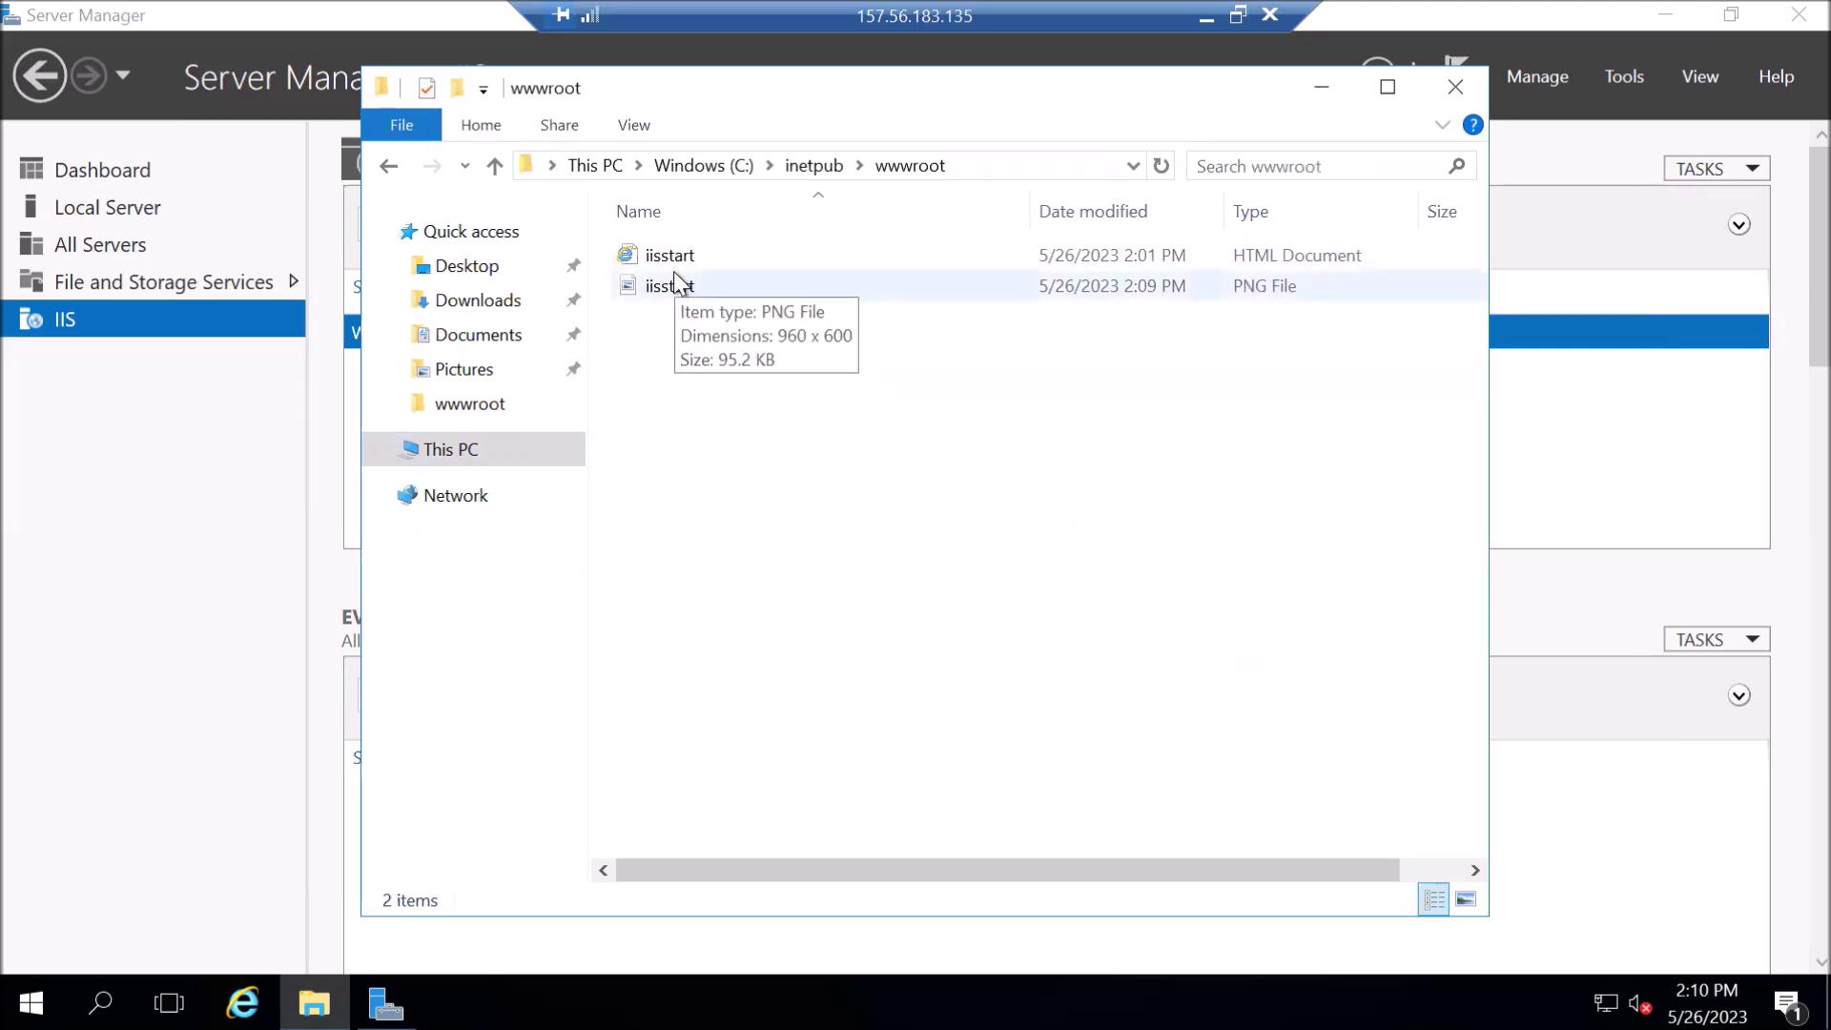
pyautogui.click(693, 253)
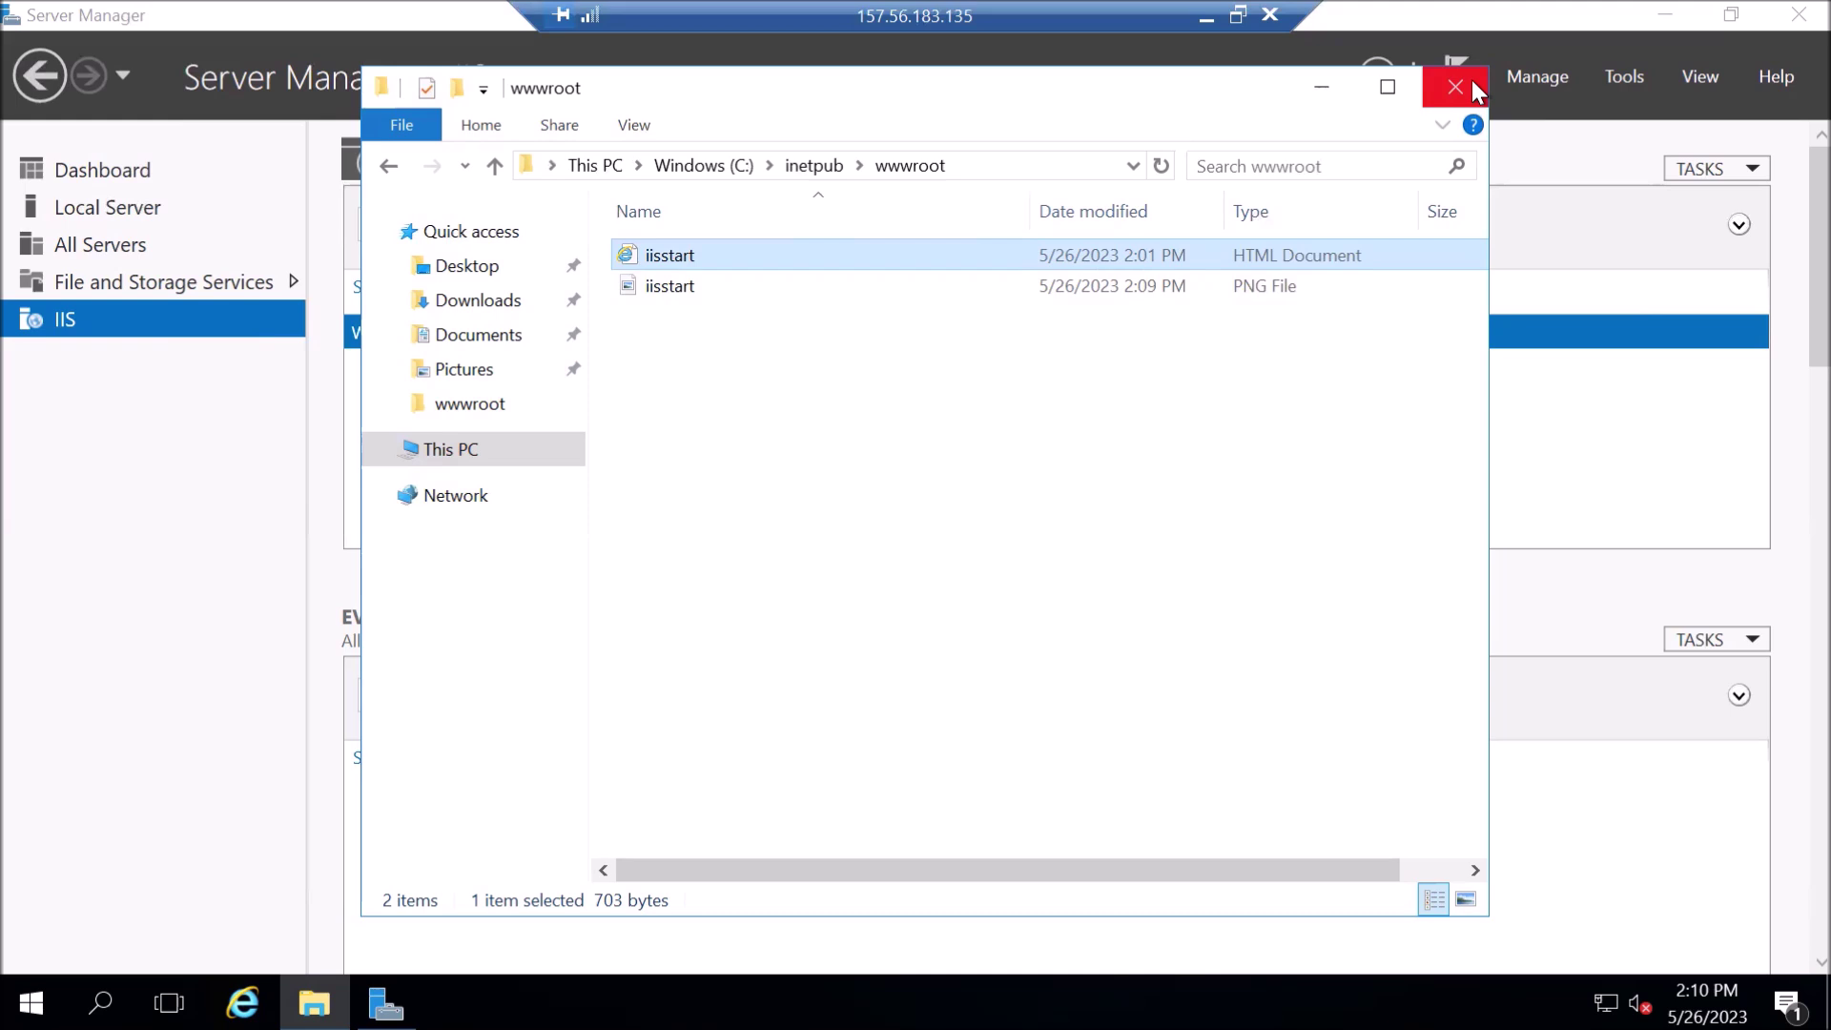
pyautogui.click(1455, 87)
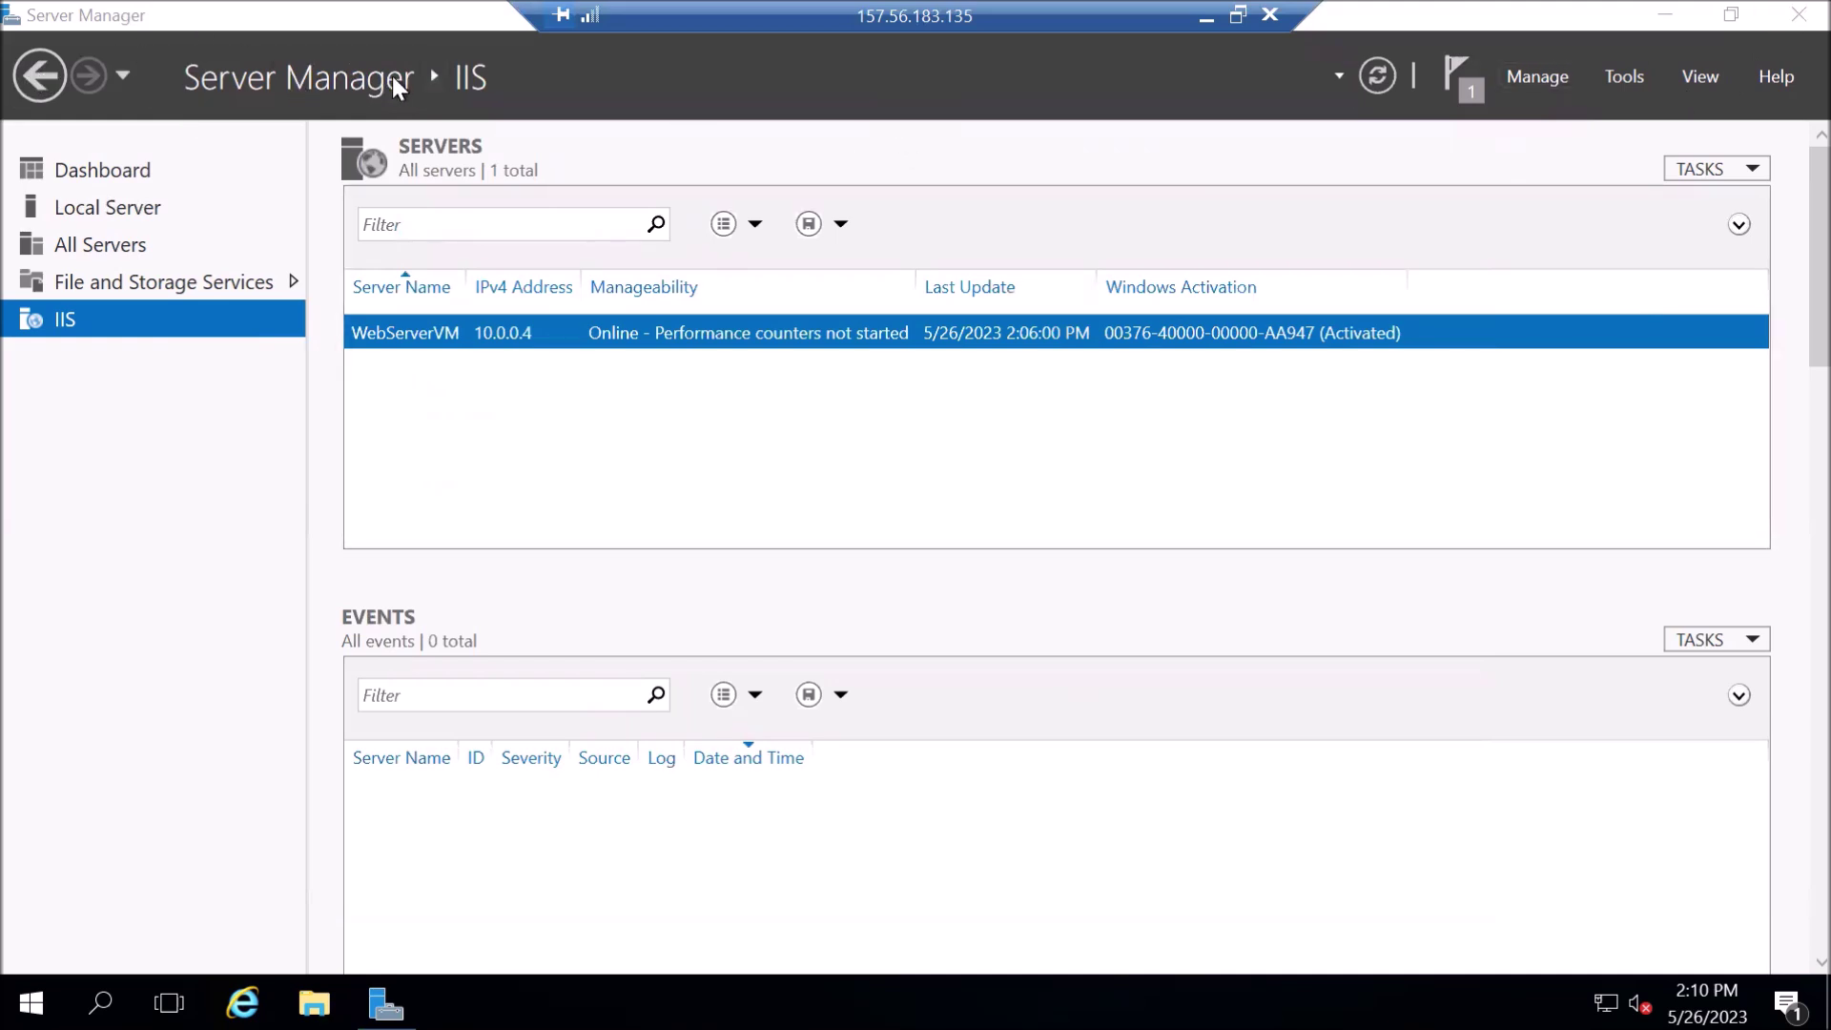
pyautogui.click(1785, 19)
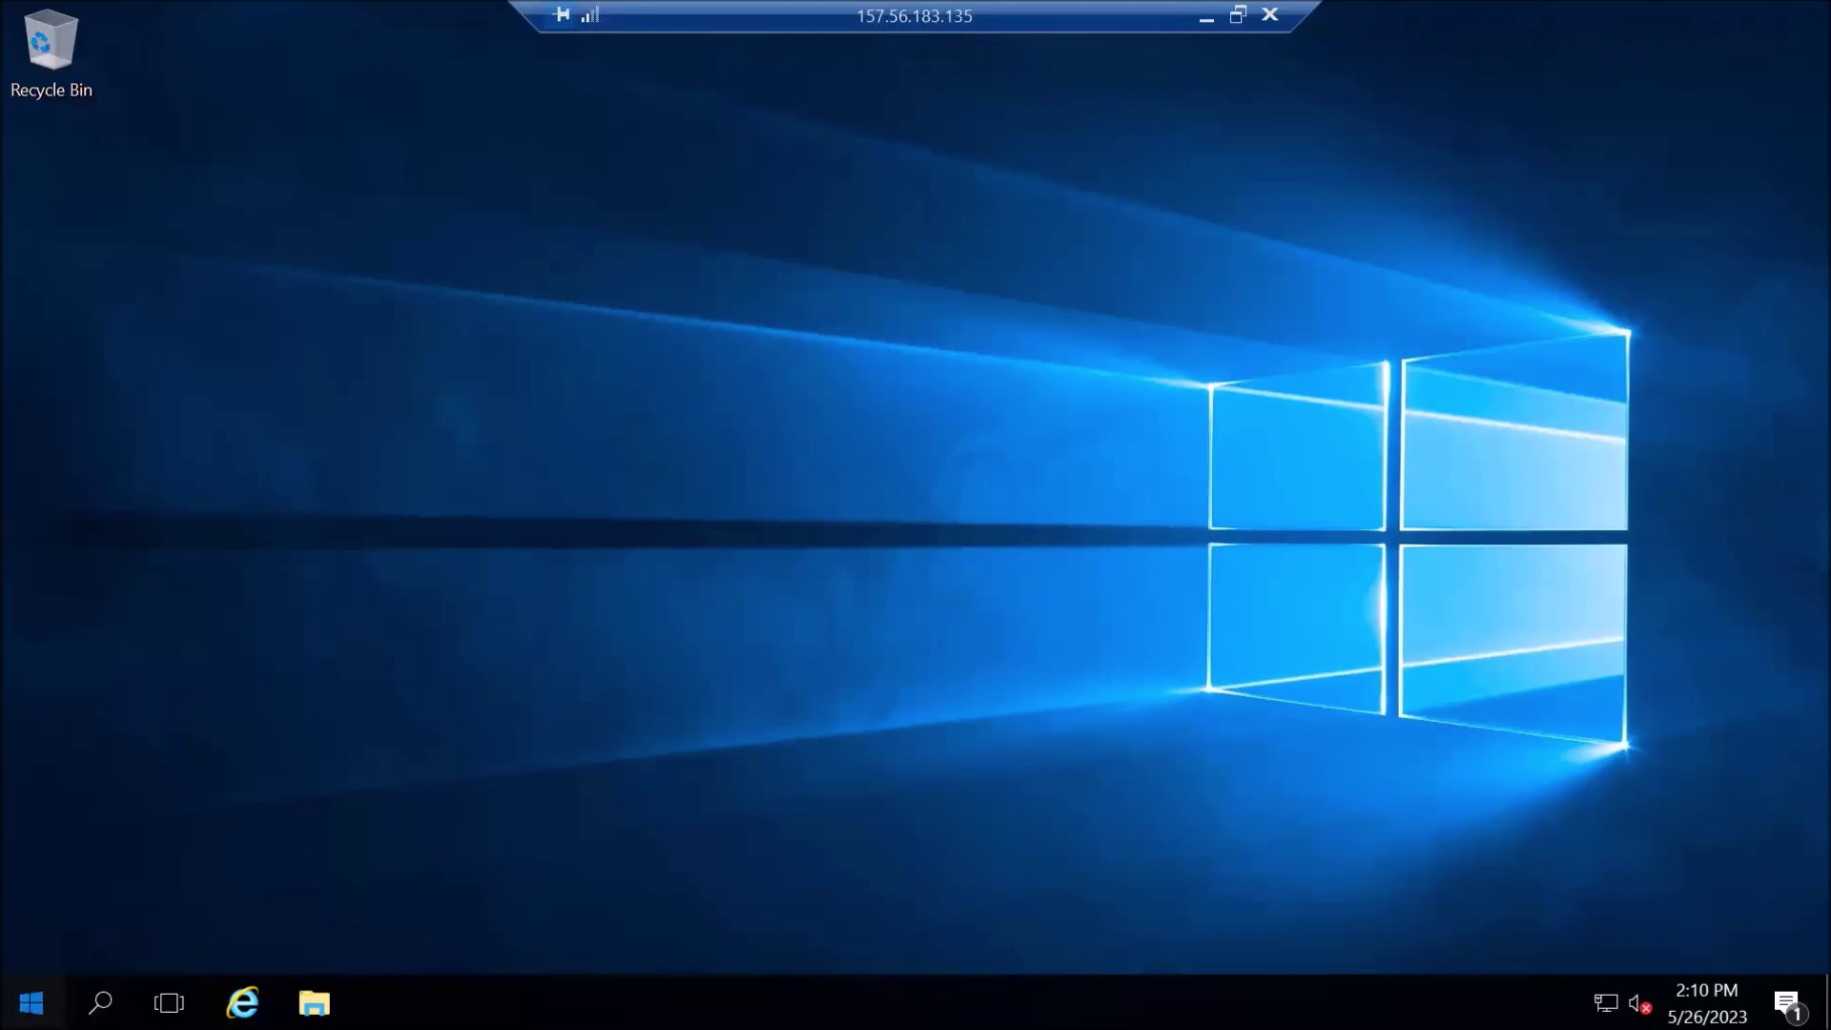
# - Open and close Server Manager and File Explorer on the VM, then minimize the Remote Desktop session
pyautogui.click(31, 1003)
pyautogui.click(551, 317)
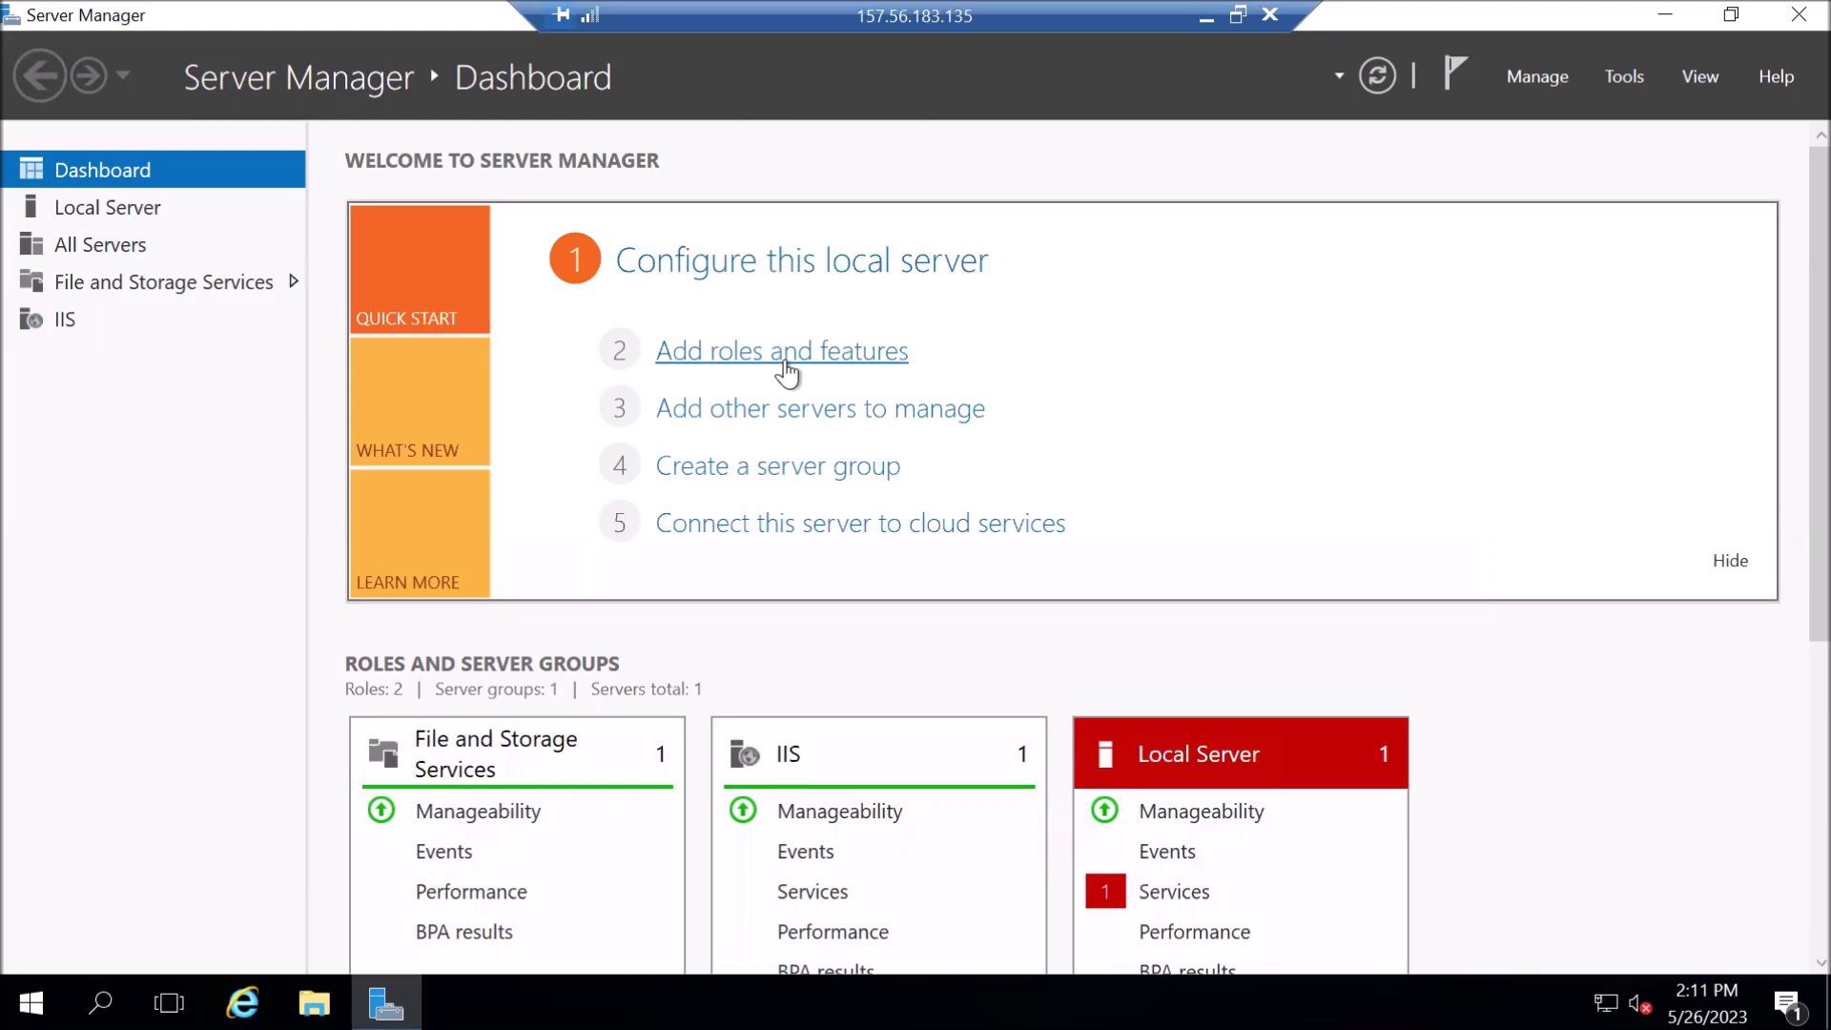
pyautogui.click(1798, 14)
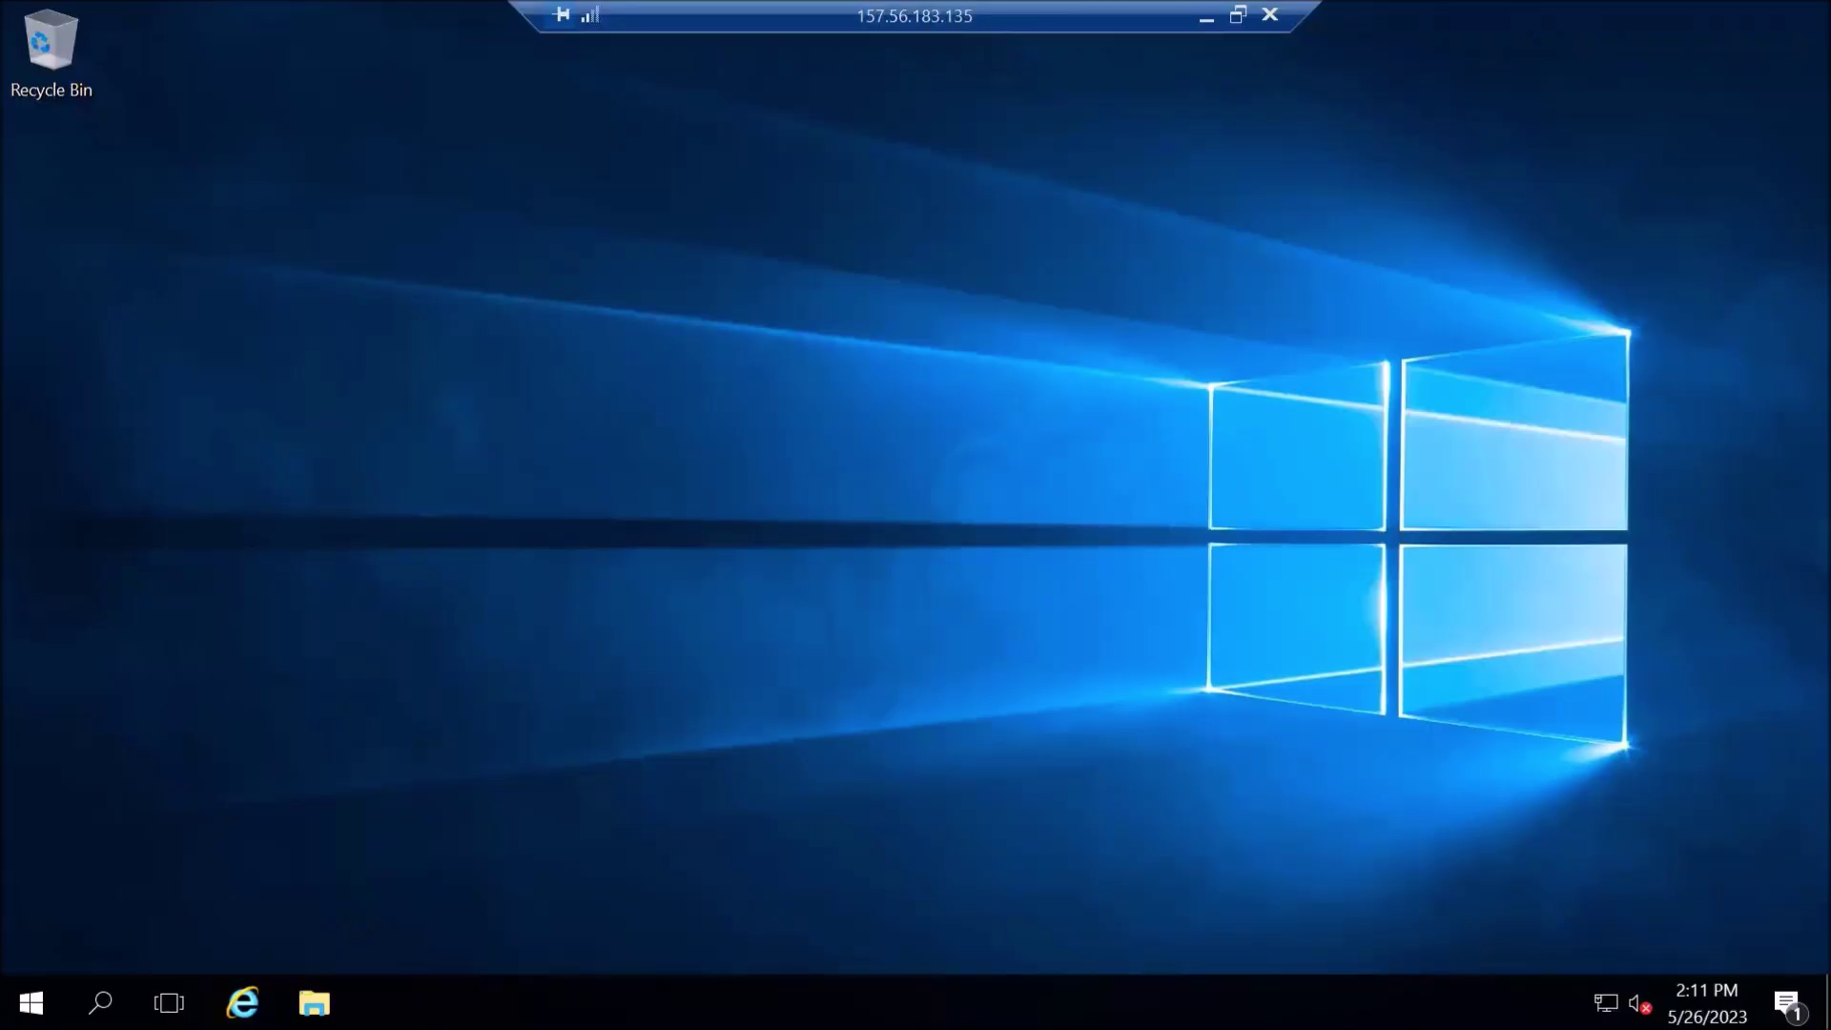
pyautogui.click(313, 1003)
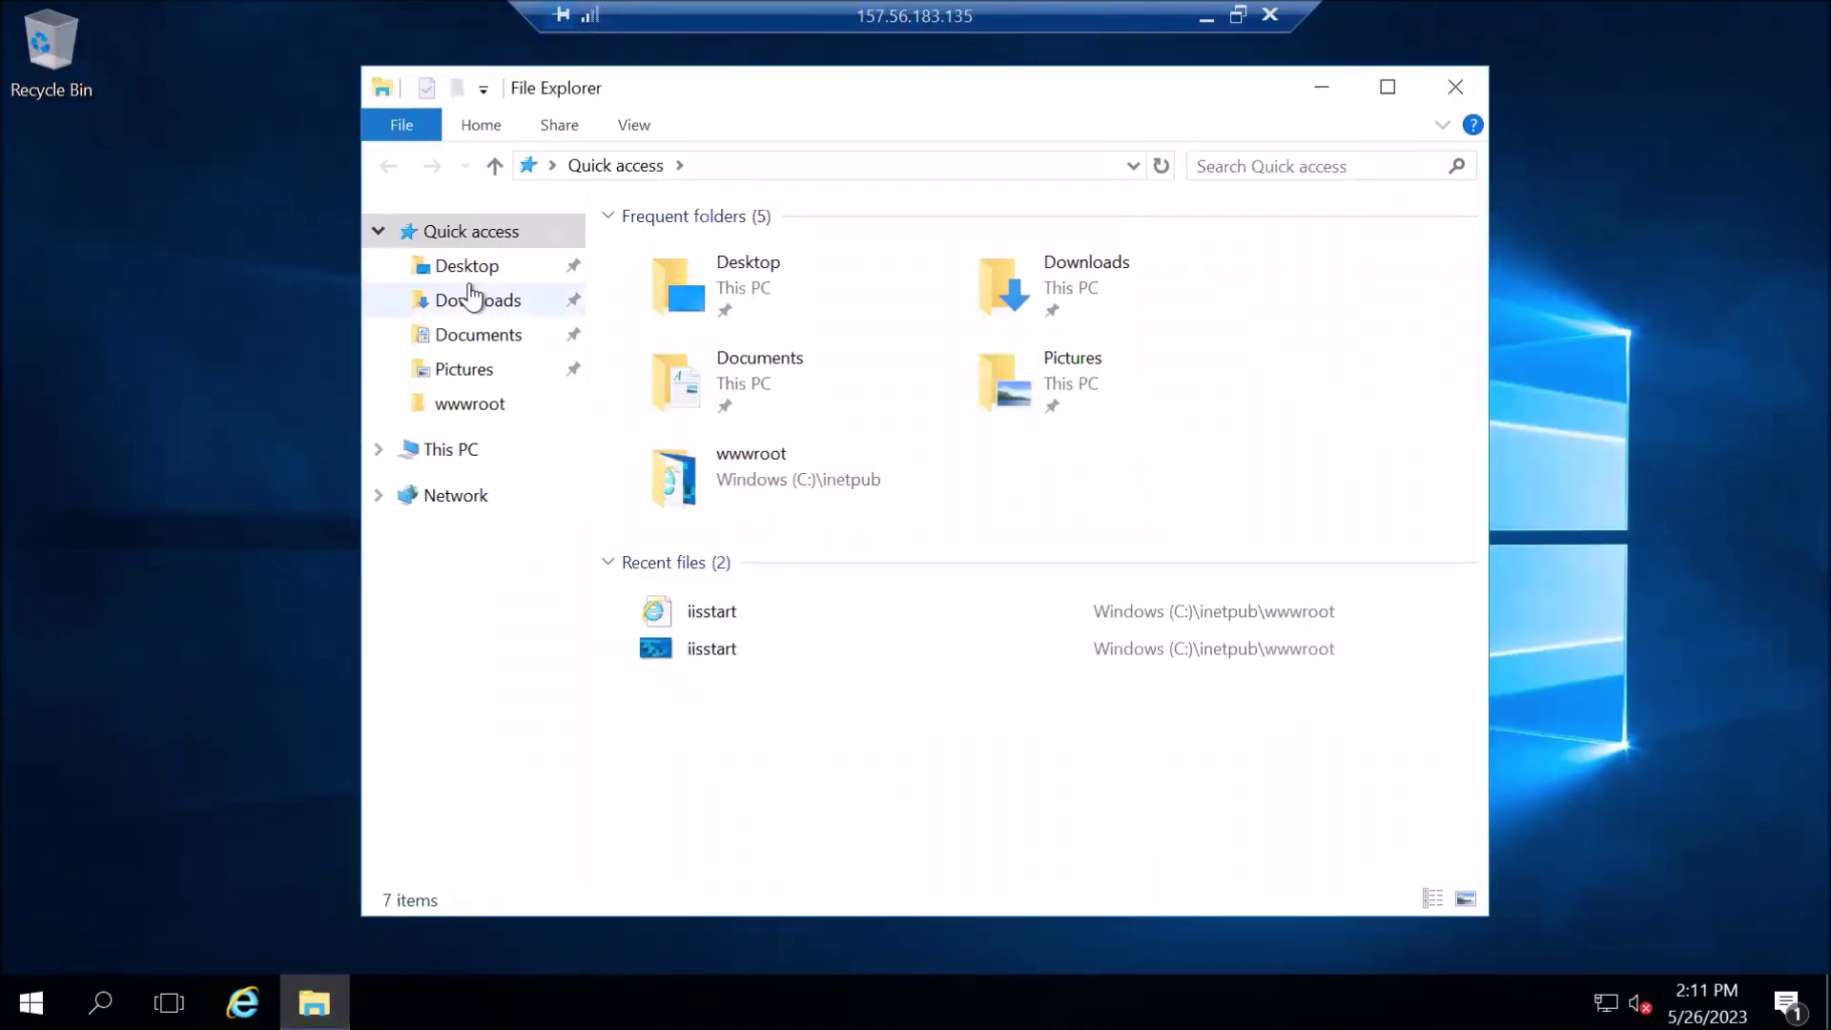
pyautogui.click(521, 447)
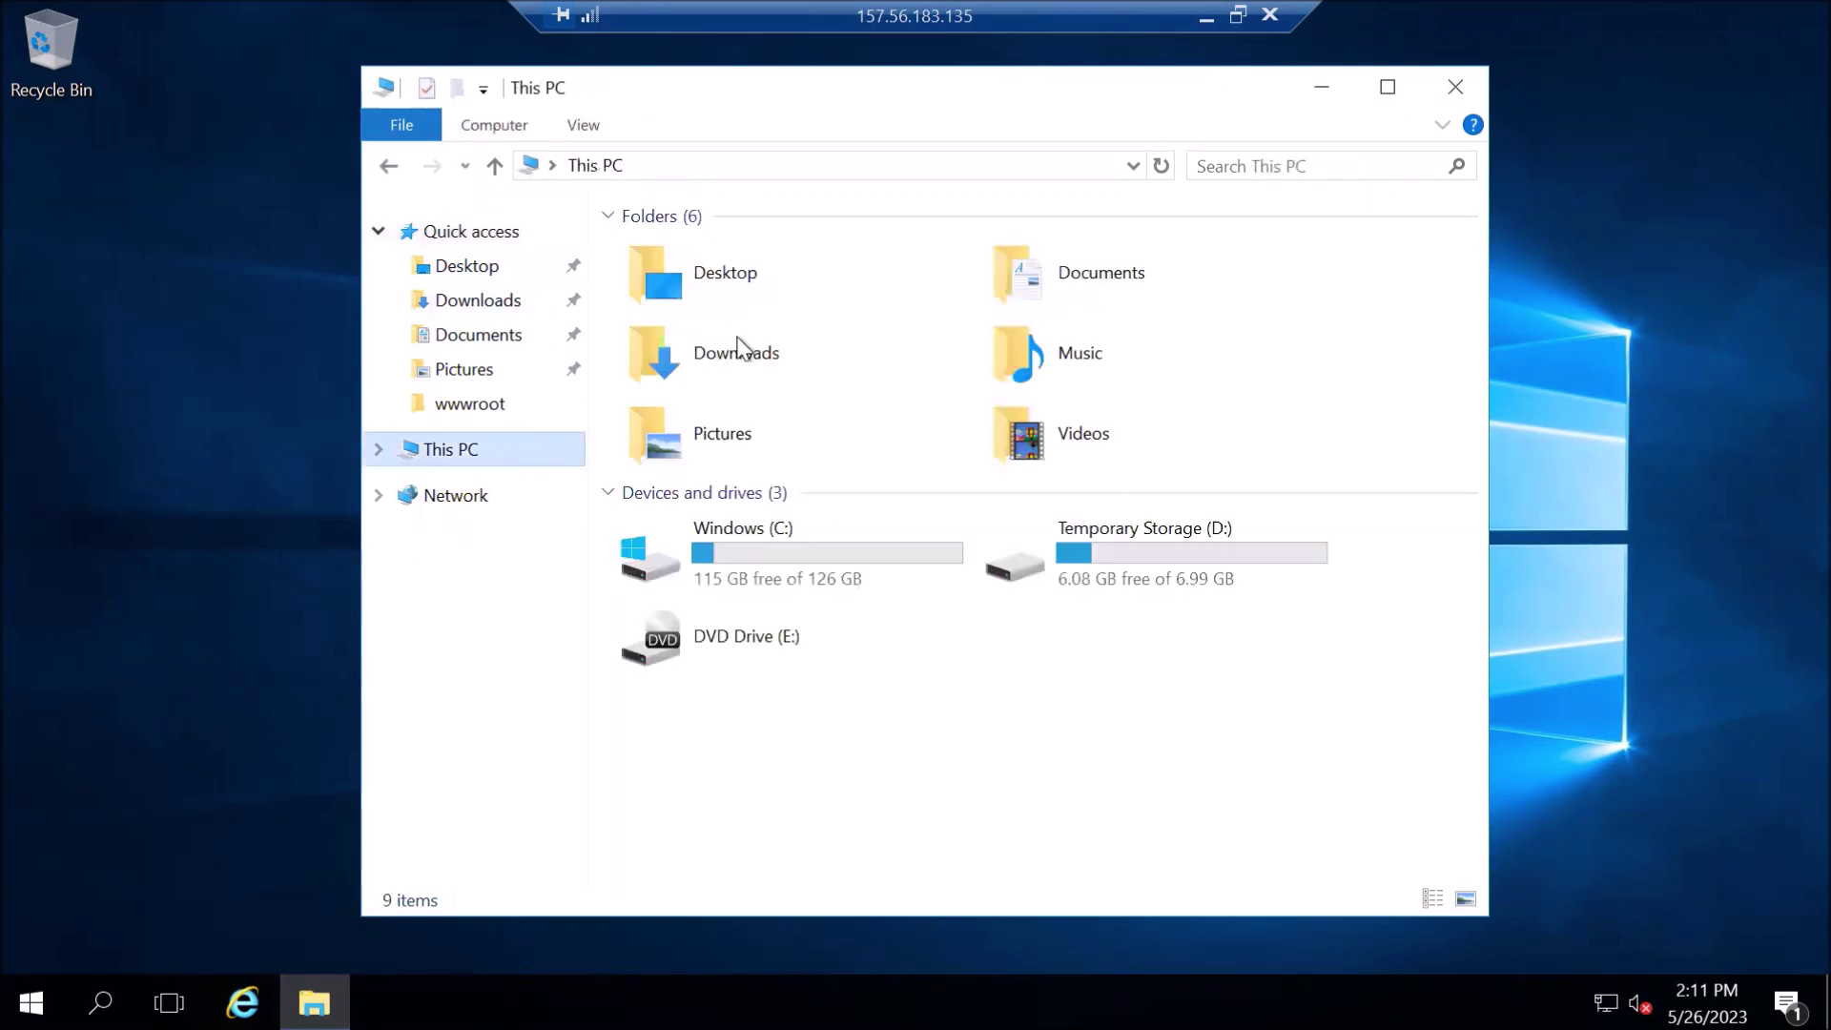
pyautogui.click(1456, 89)
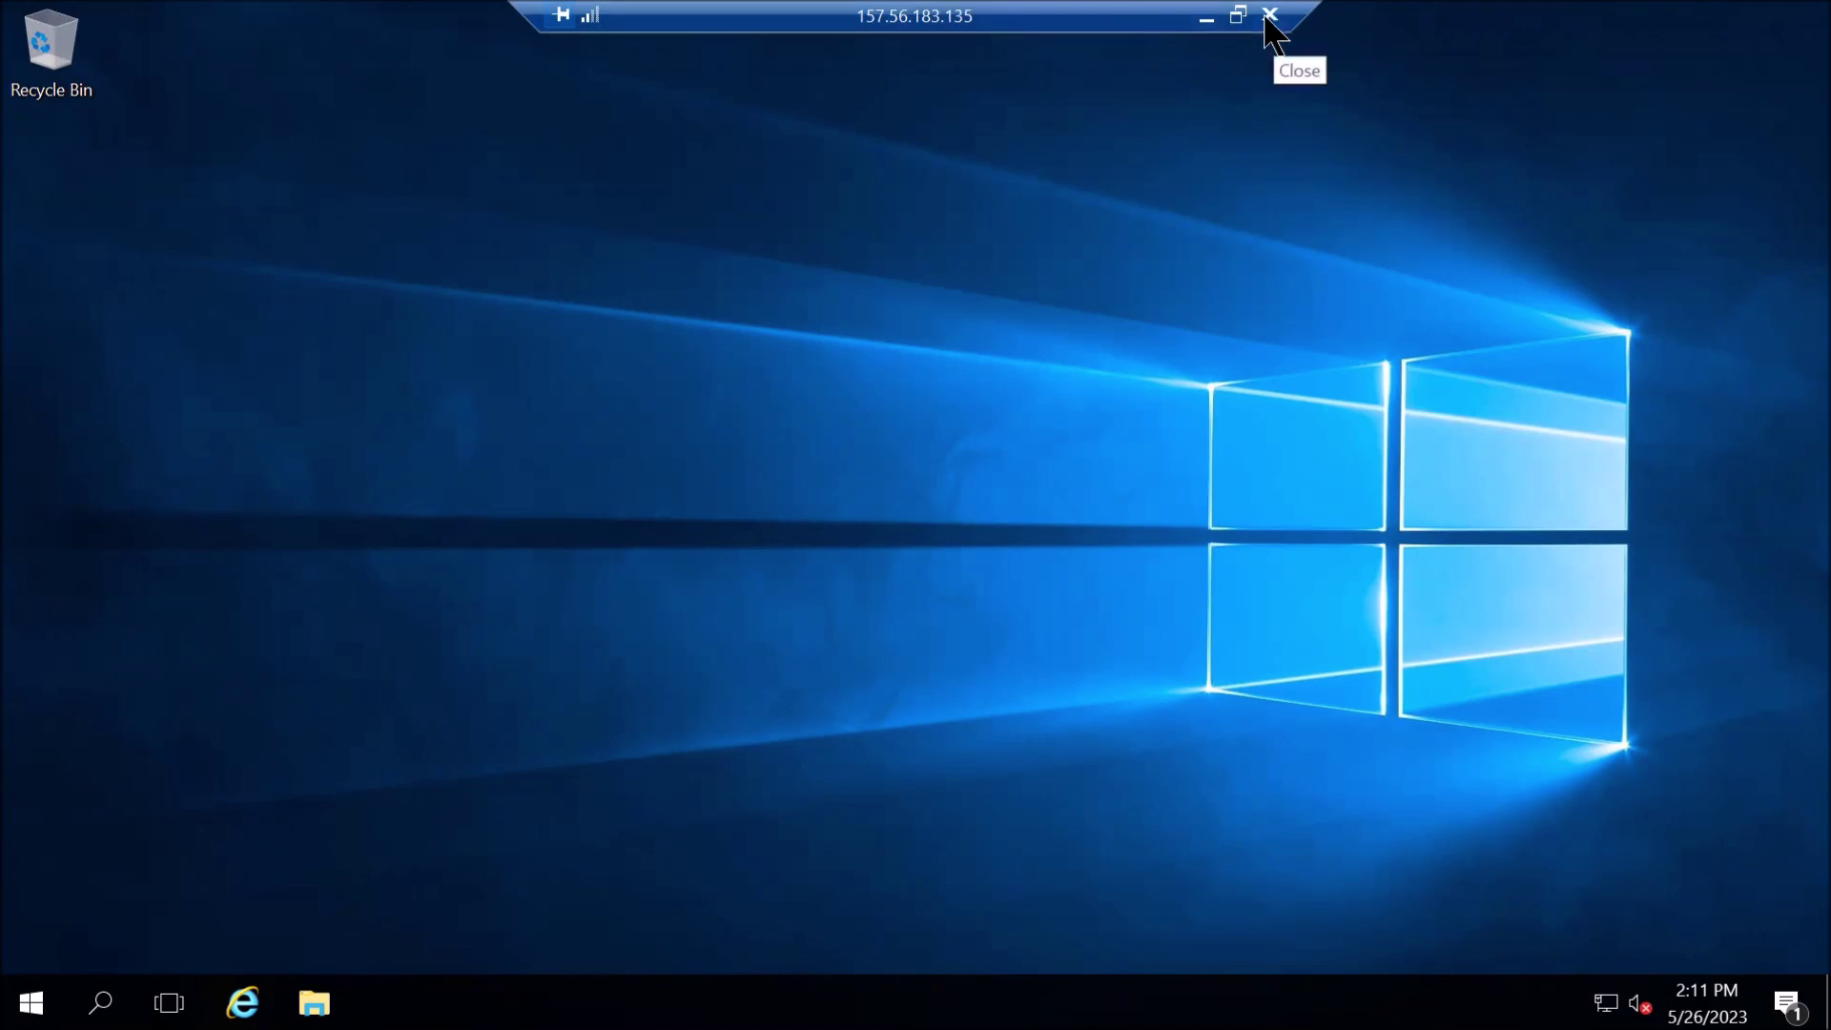
pyautogui.click(1206, 19)
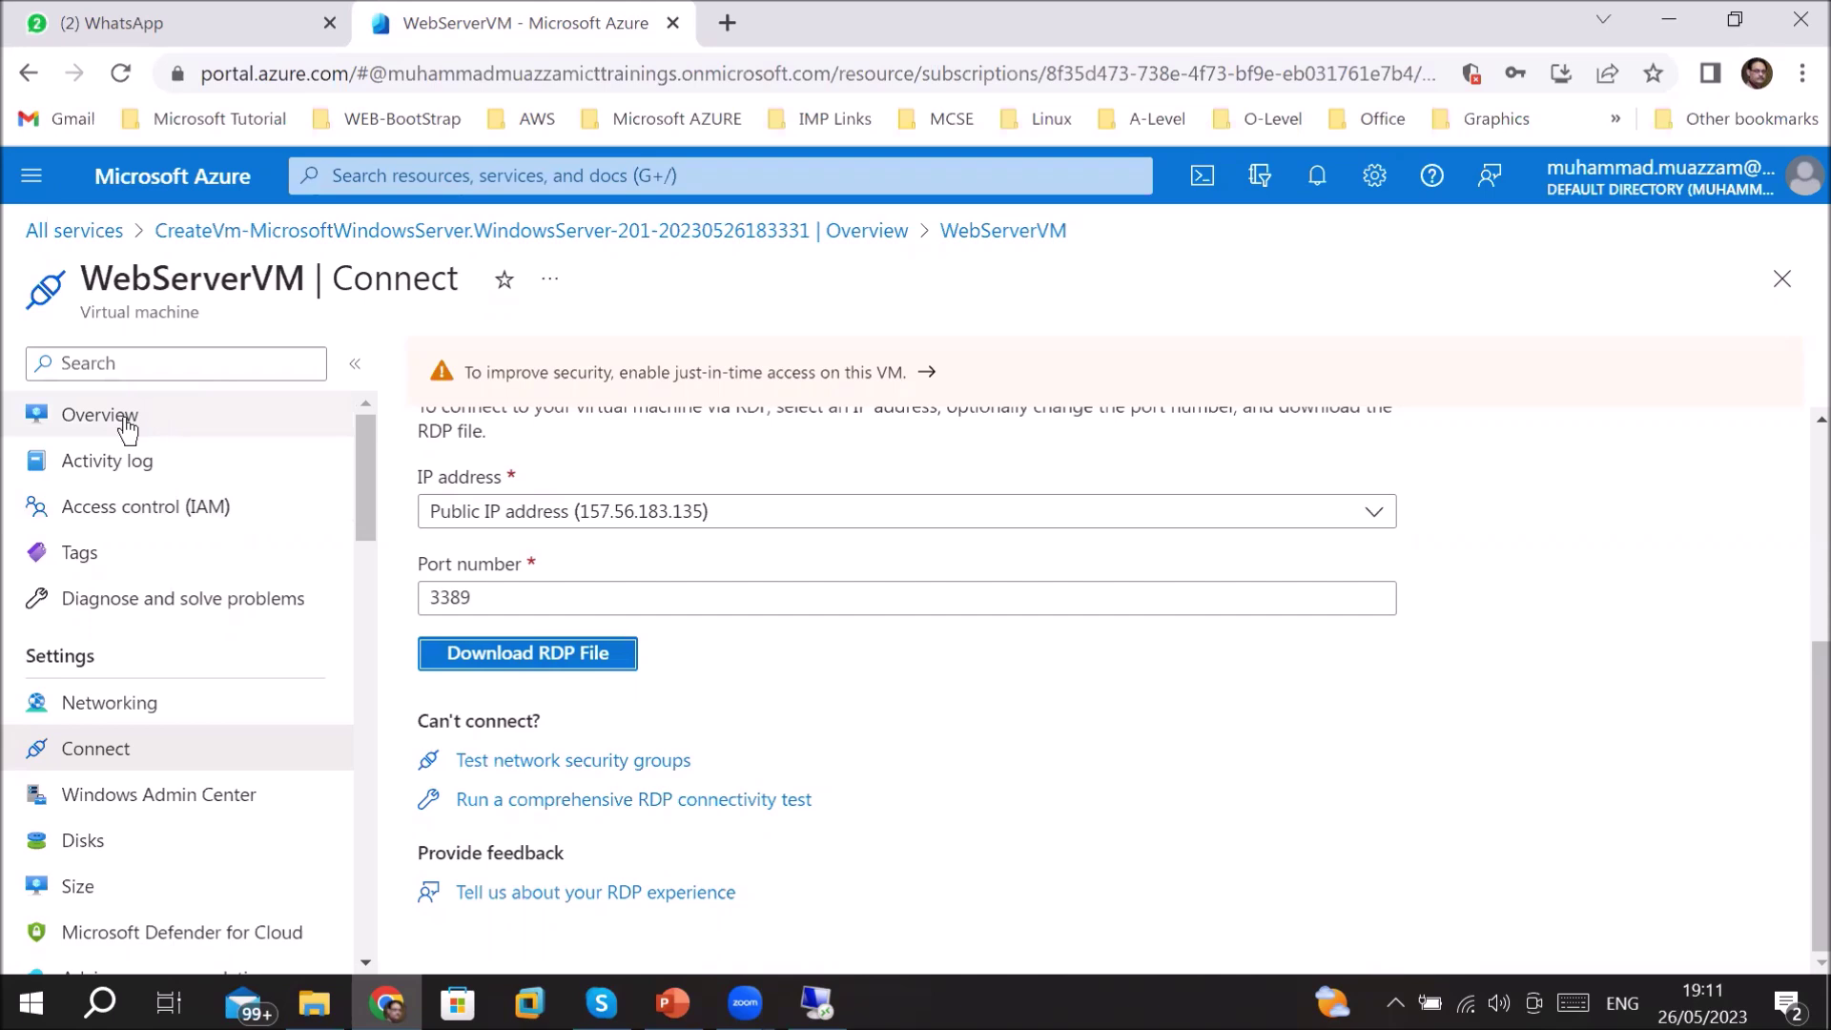
# - Copy public IP 157.56.183.135 from WebServerVM's Overview page
pyautogui.moveTo(111, 277); pyautogui.dragTo(220, 256)
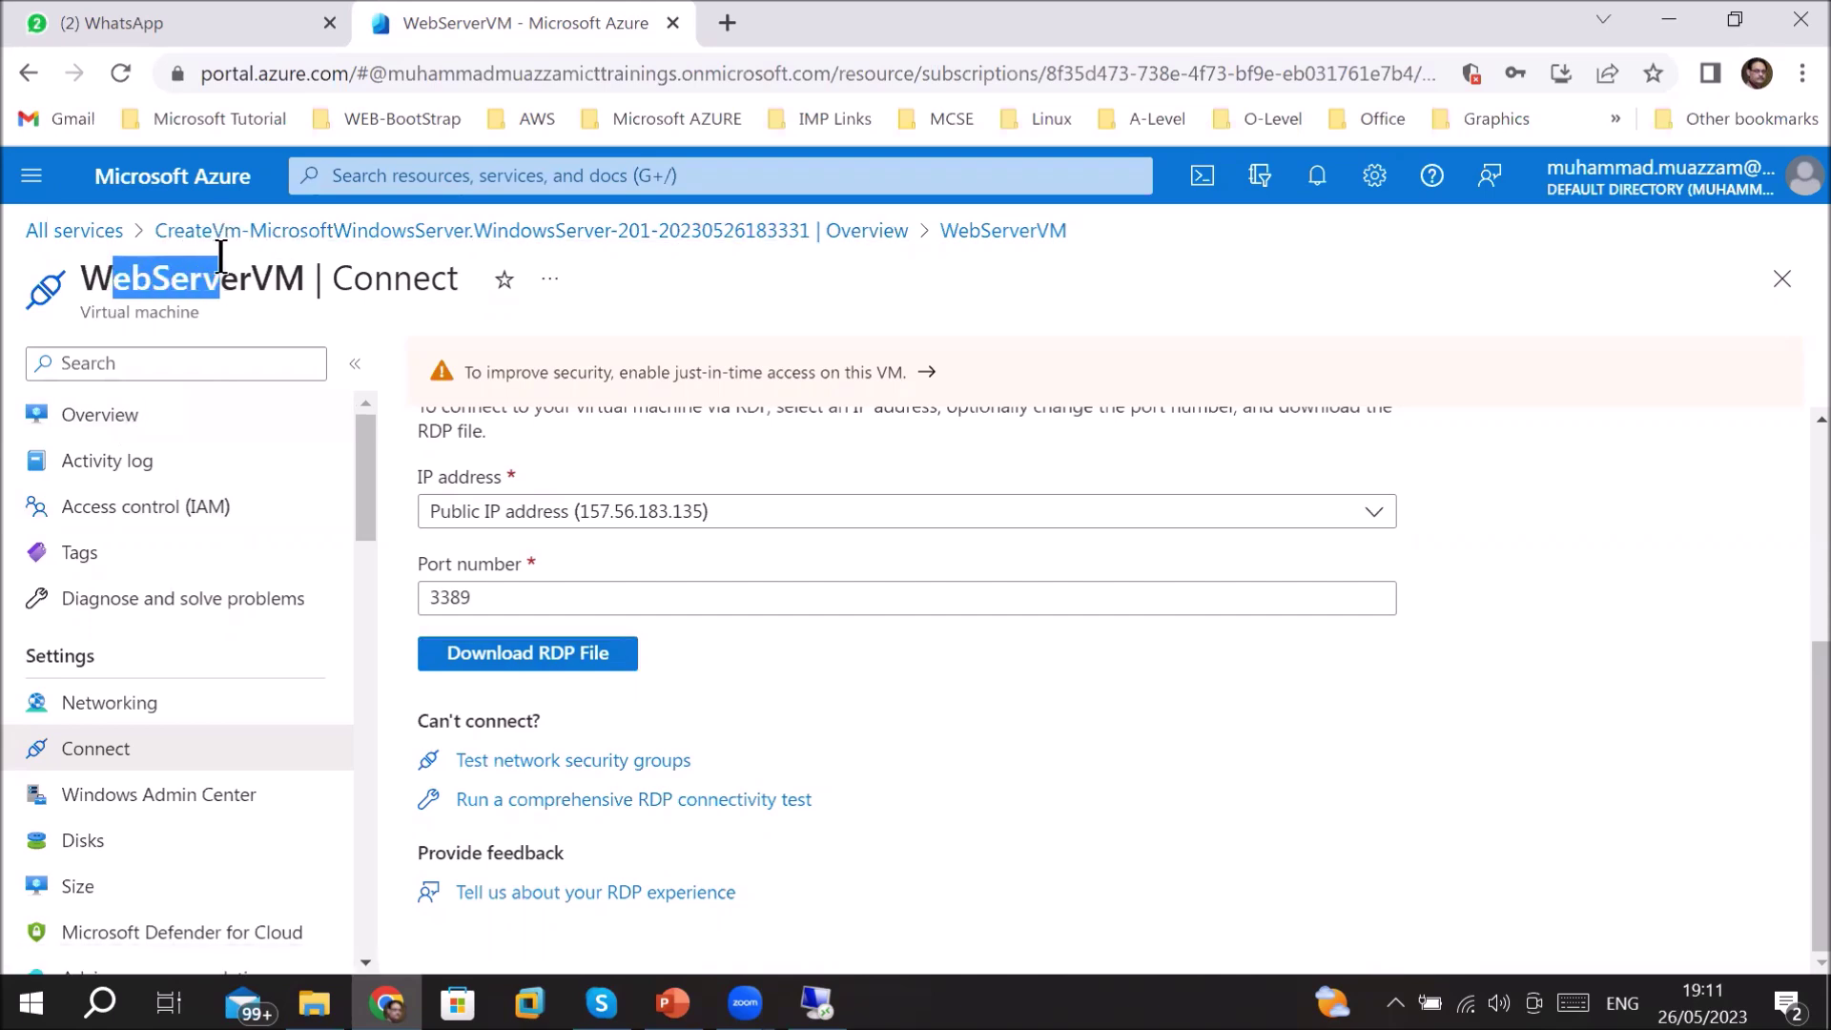
pyautogui.click(140, 420)
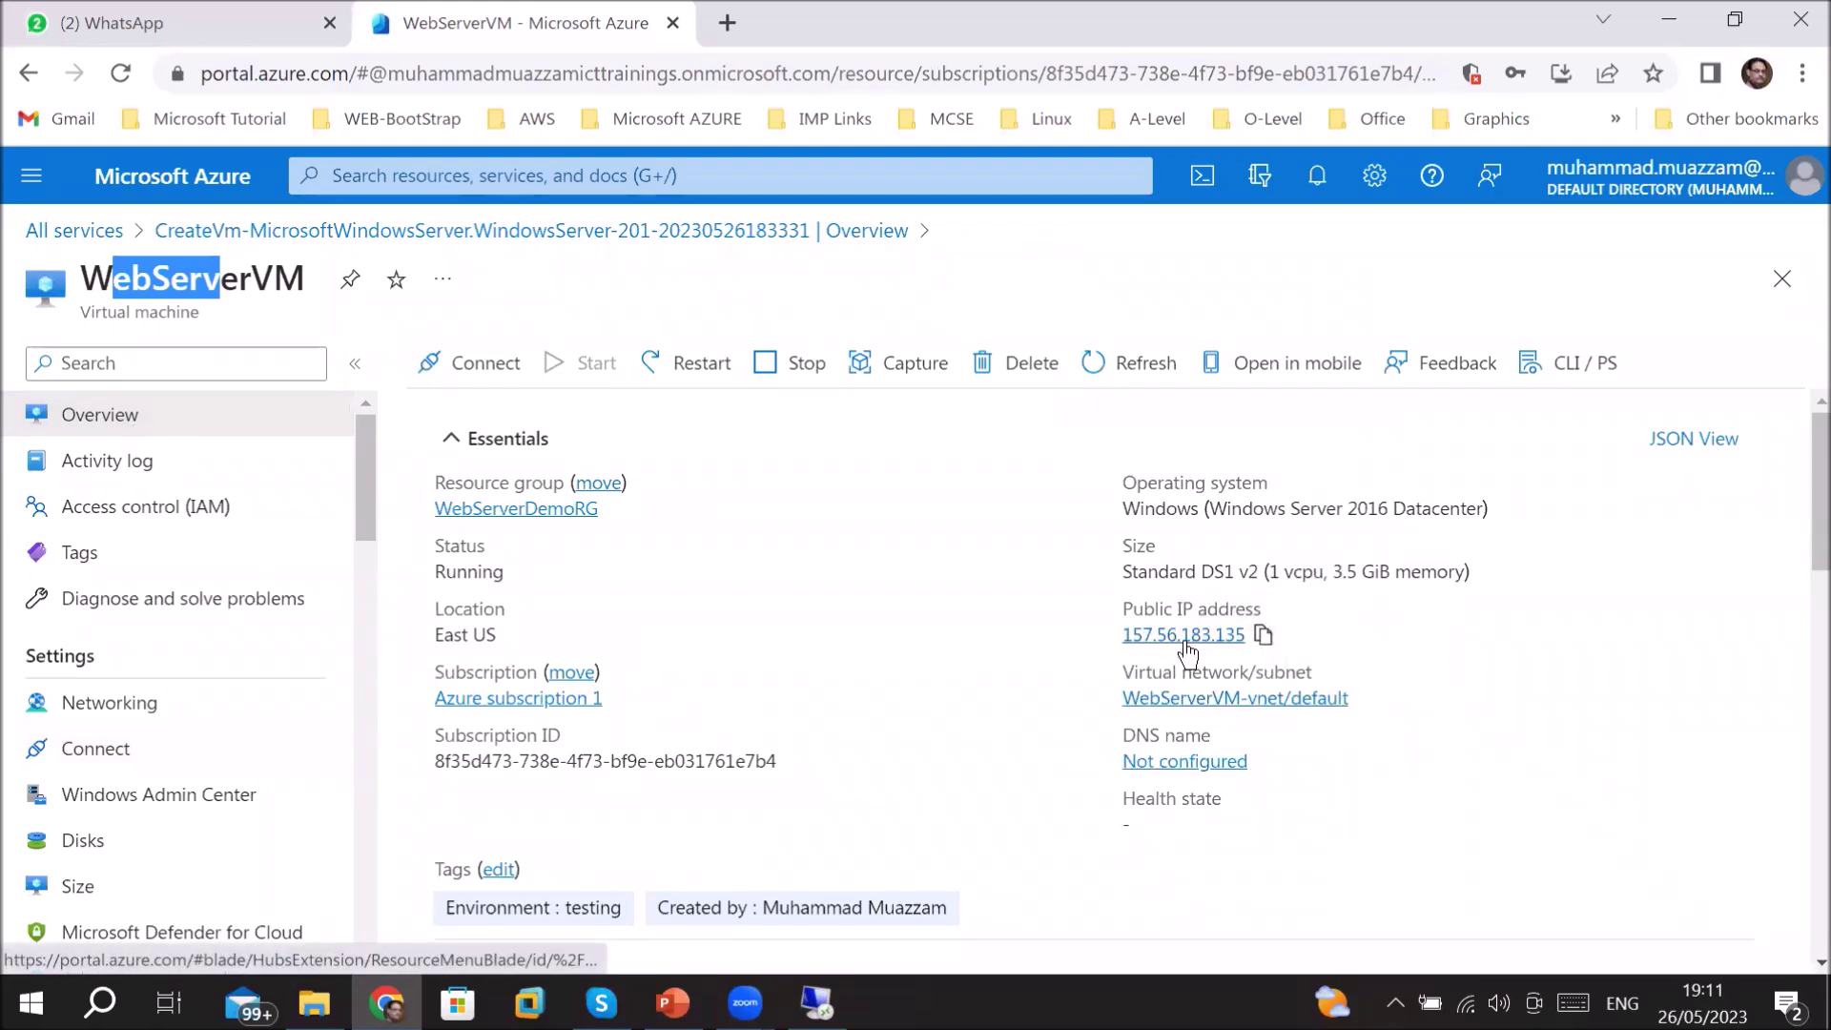
pyautogui.click(1263, 636)
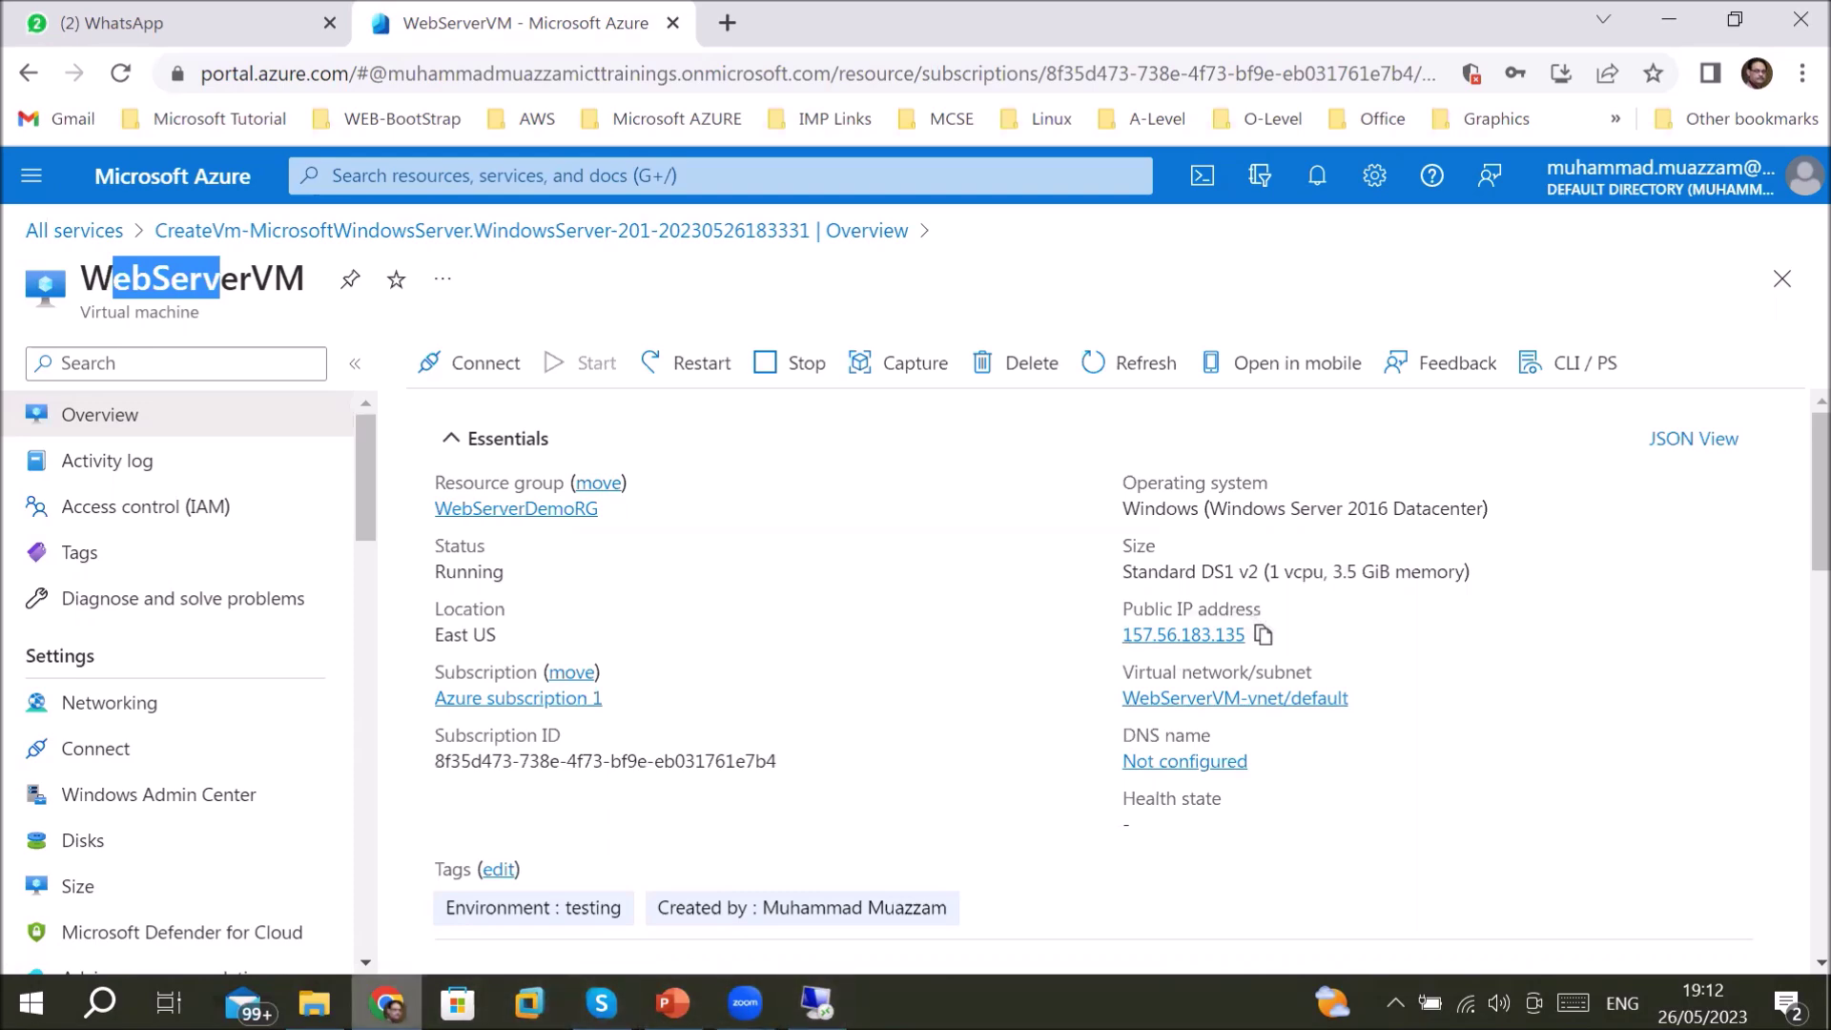
pyautogui.moveTo(387, 1001)
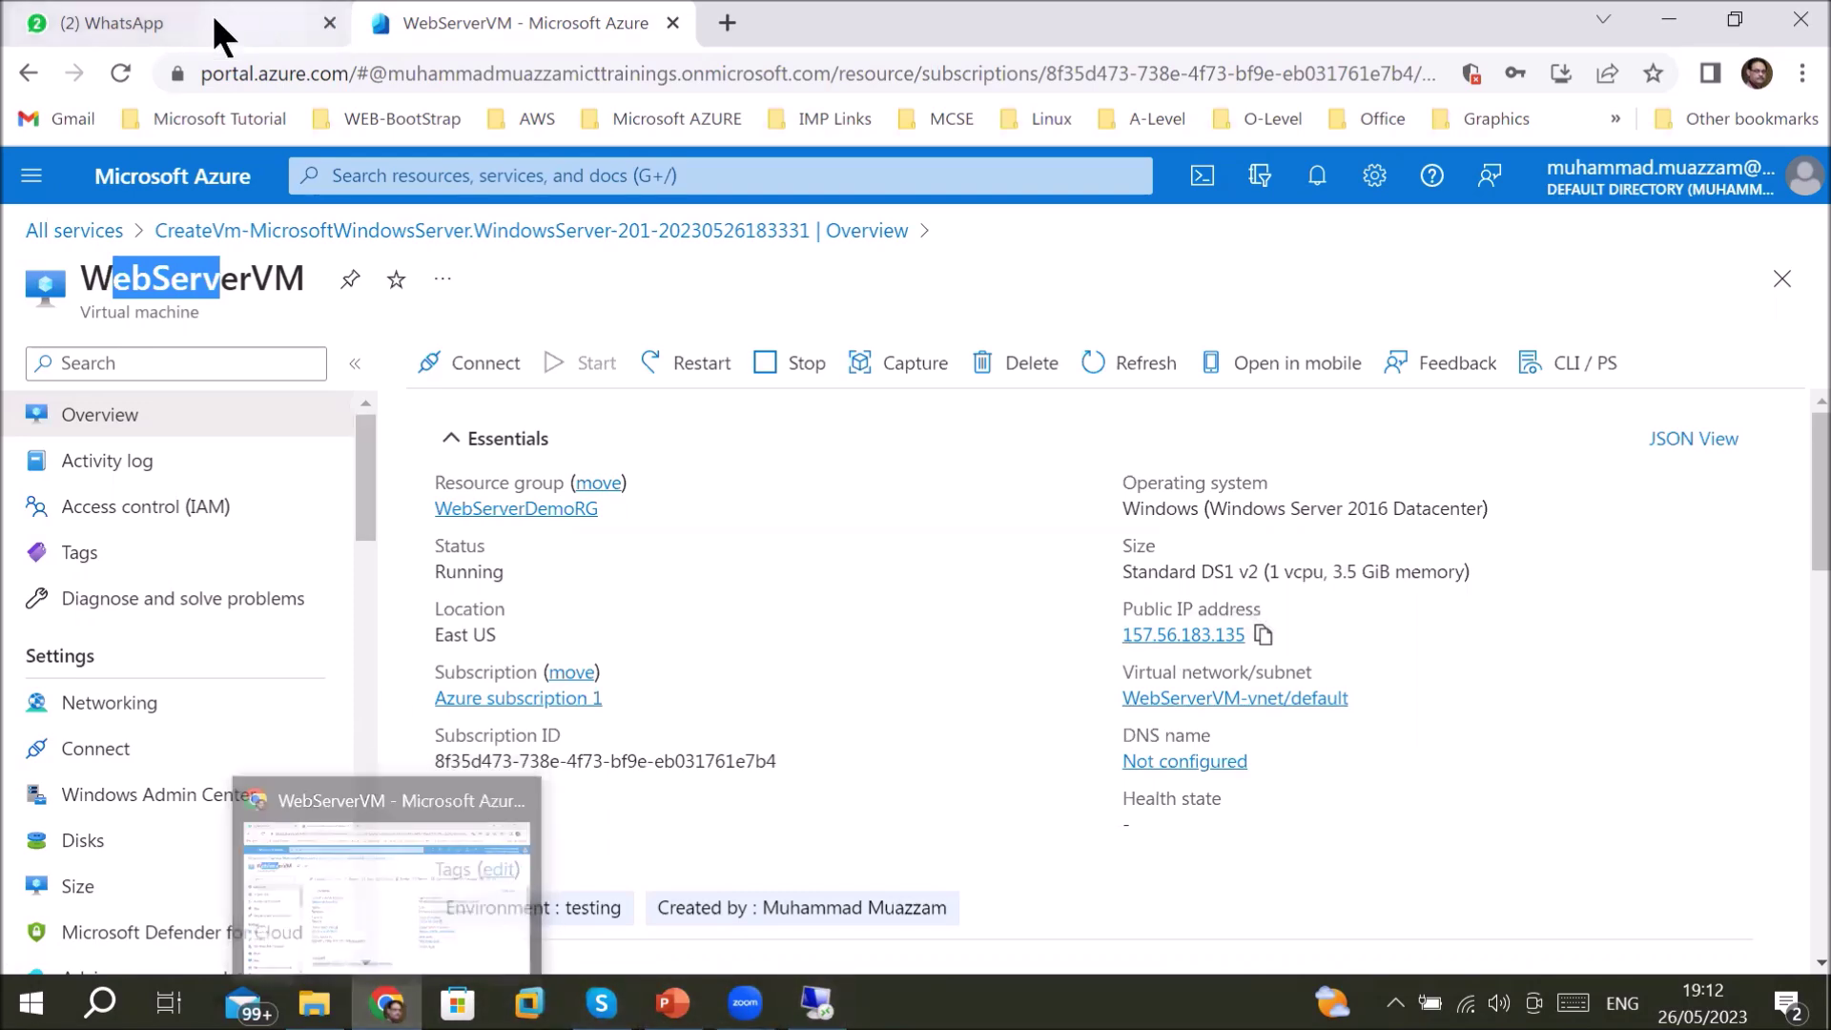
# - Paste and send 157.56.183.135 to the Azure AZ104 Batch May 2023 WhatsApp group, then return to Azure
pyautogui.click(197, 25)
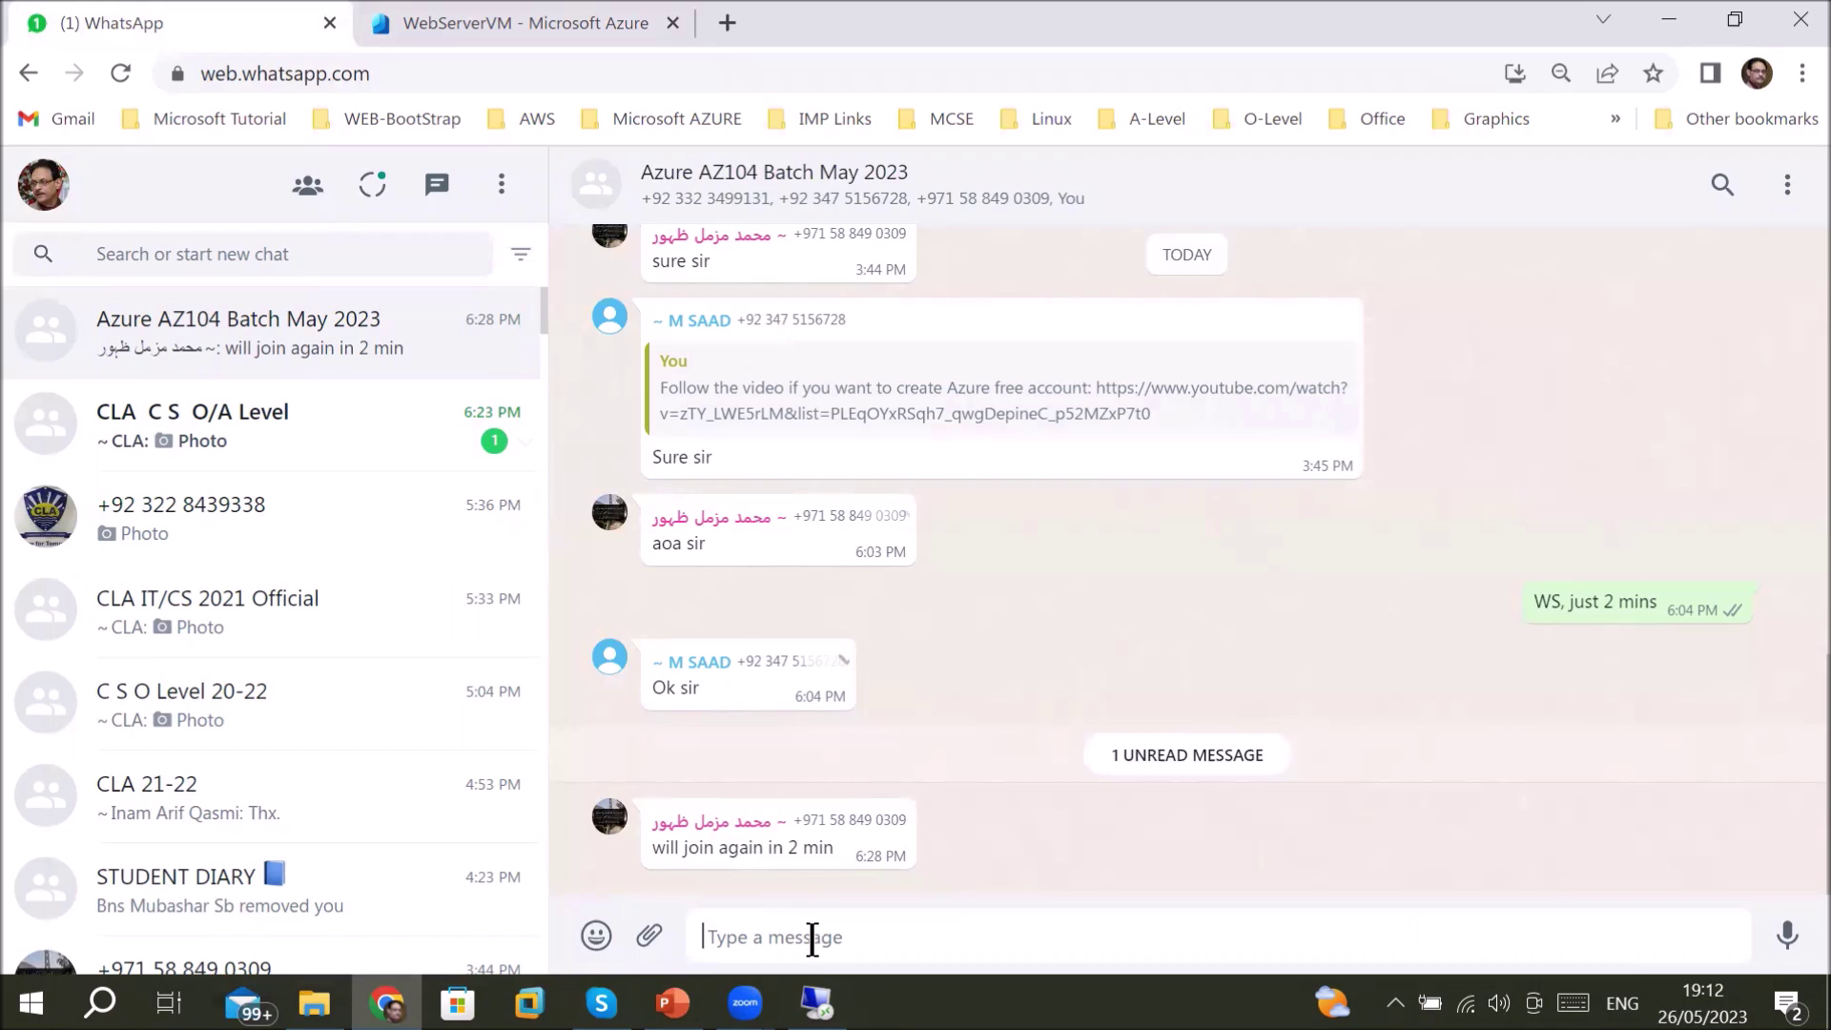
pyautogui.hotkey('ctrl', 'v')
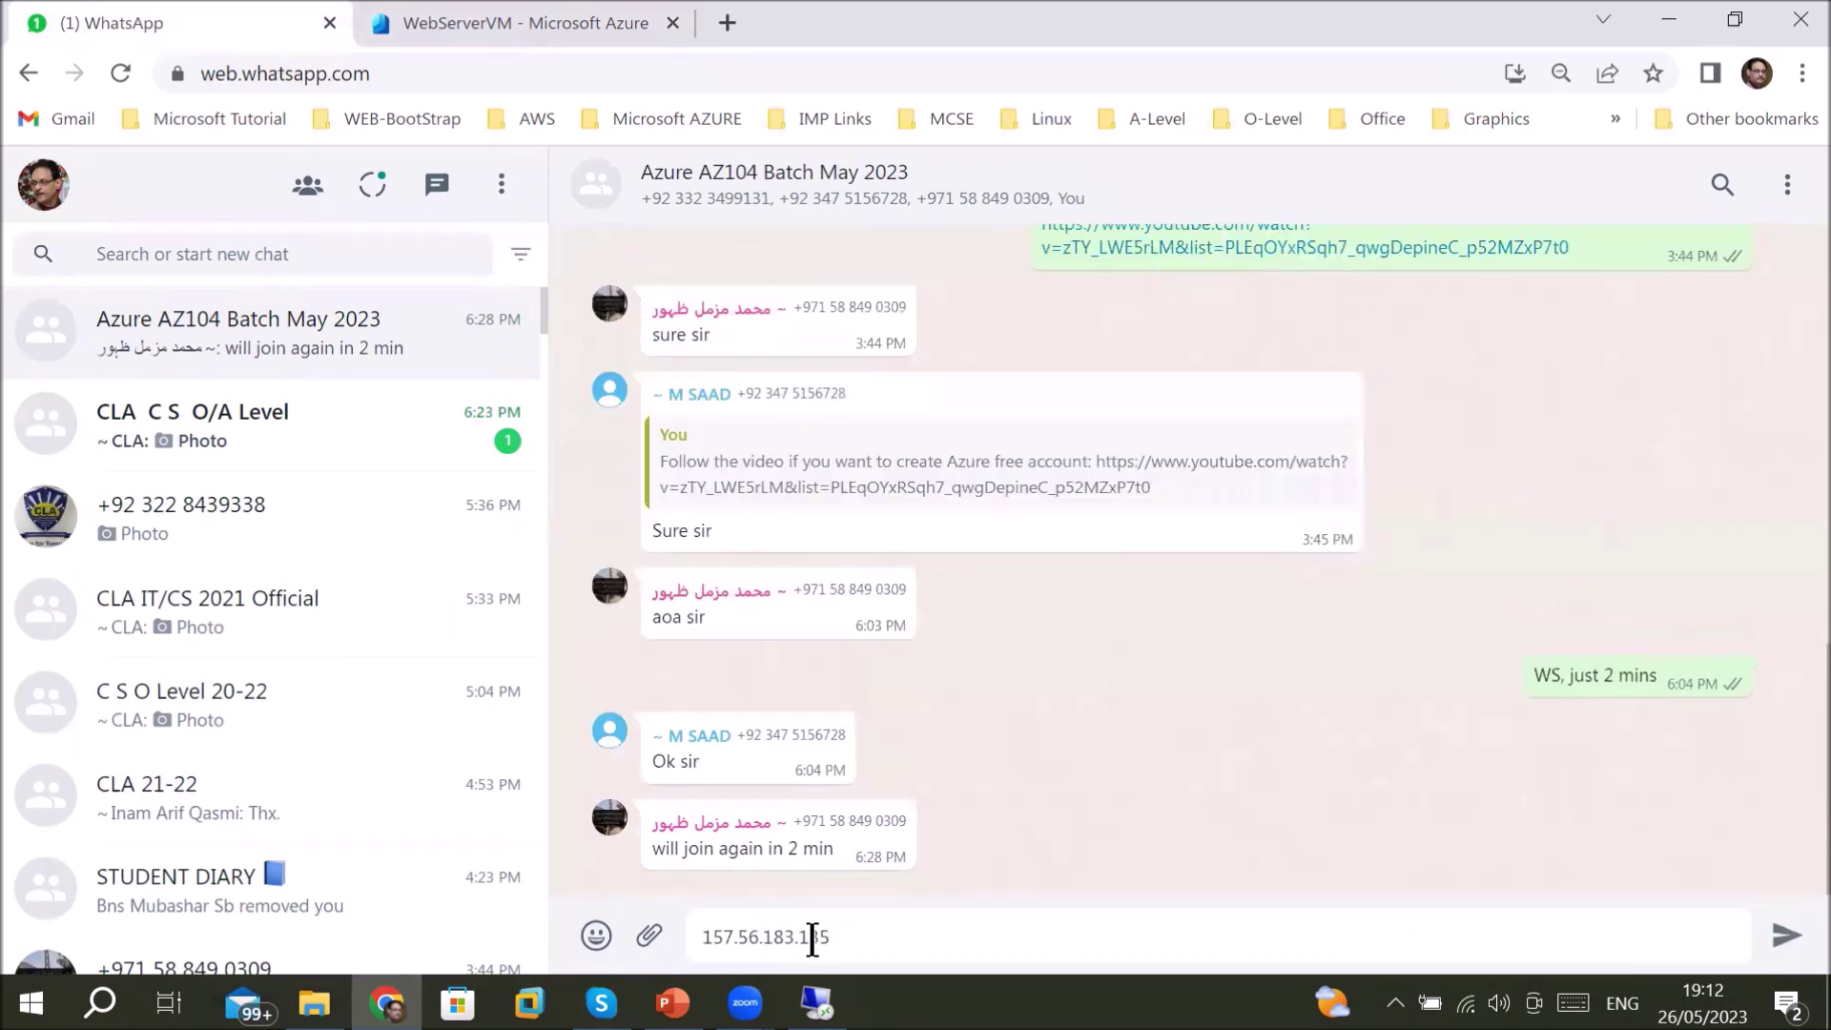
pyautogui.press('Return')
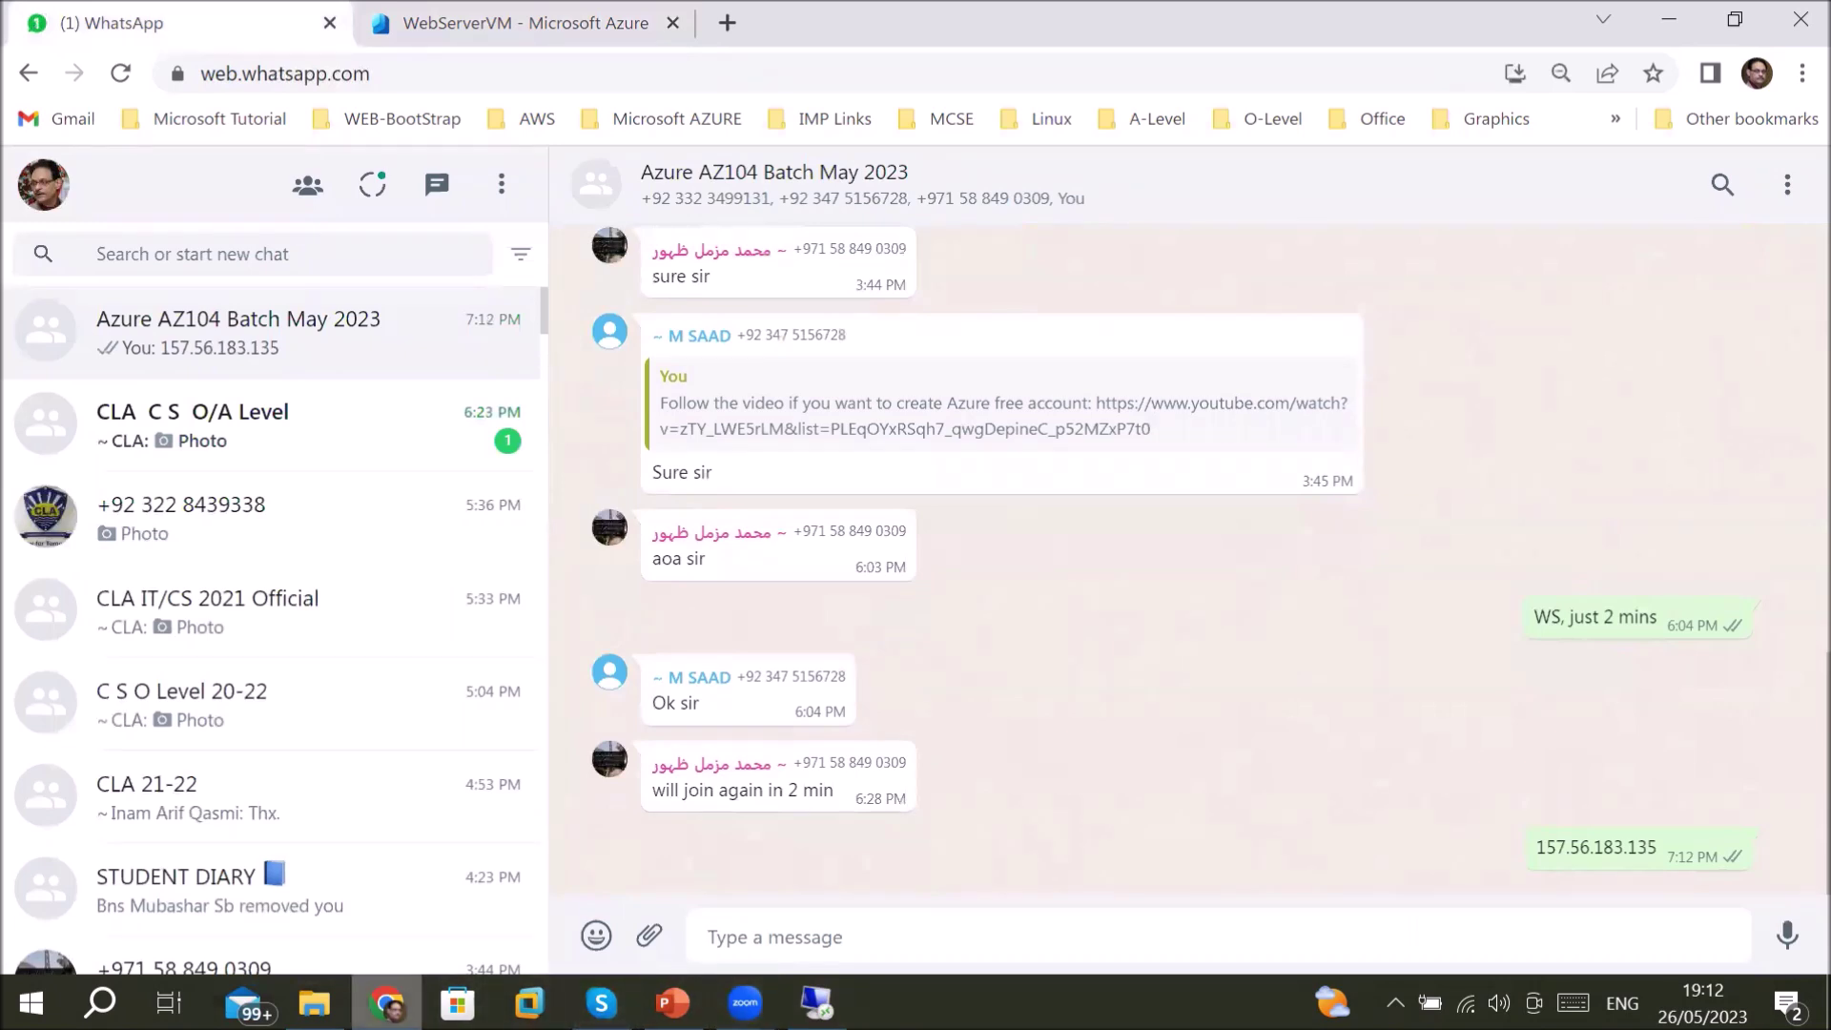
pyautogui.moveTo(386, 1001)
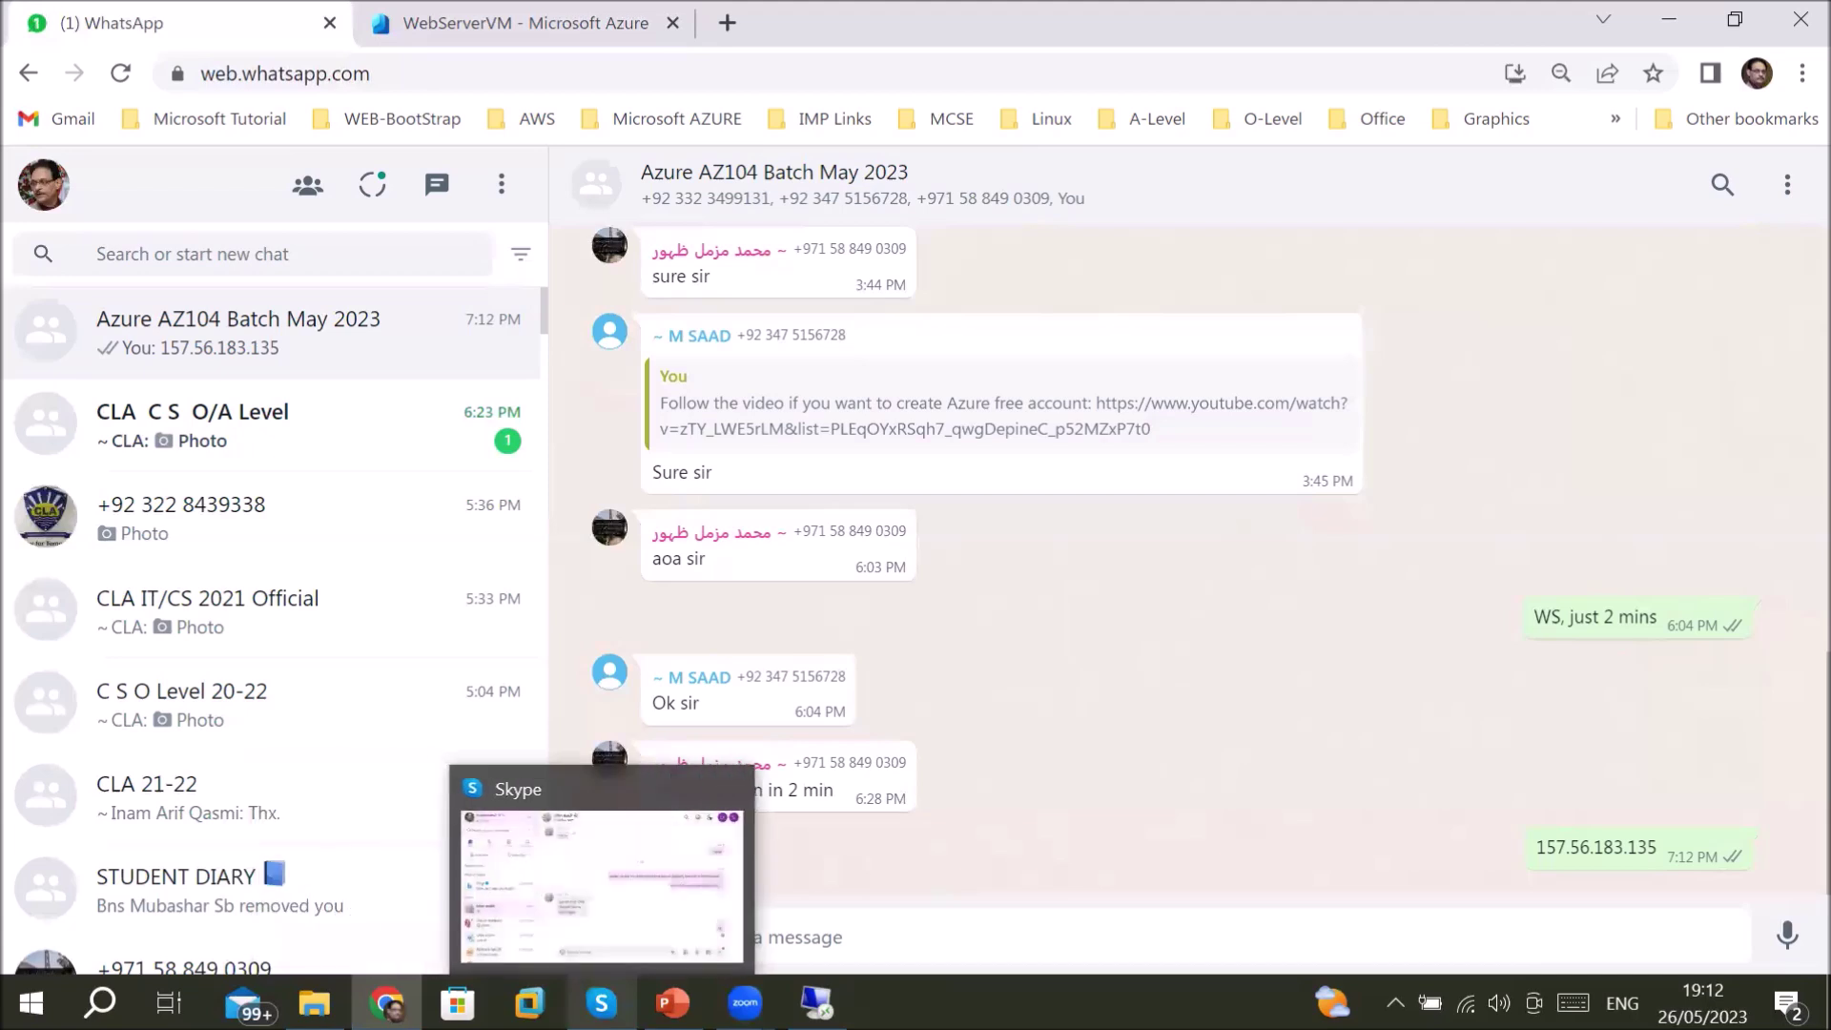
pyautogui.moveTo(672, 1001)
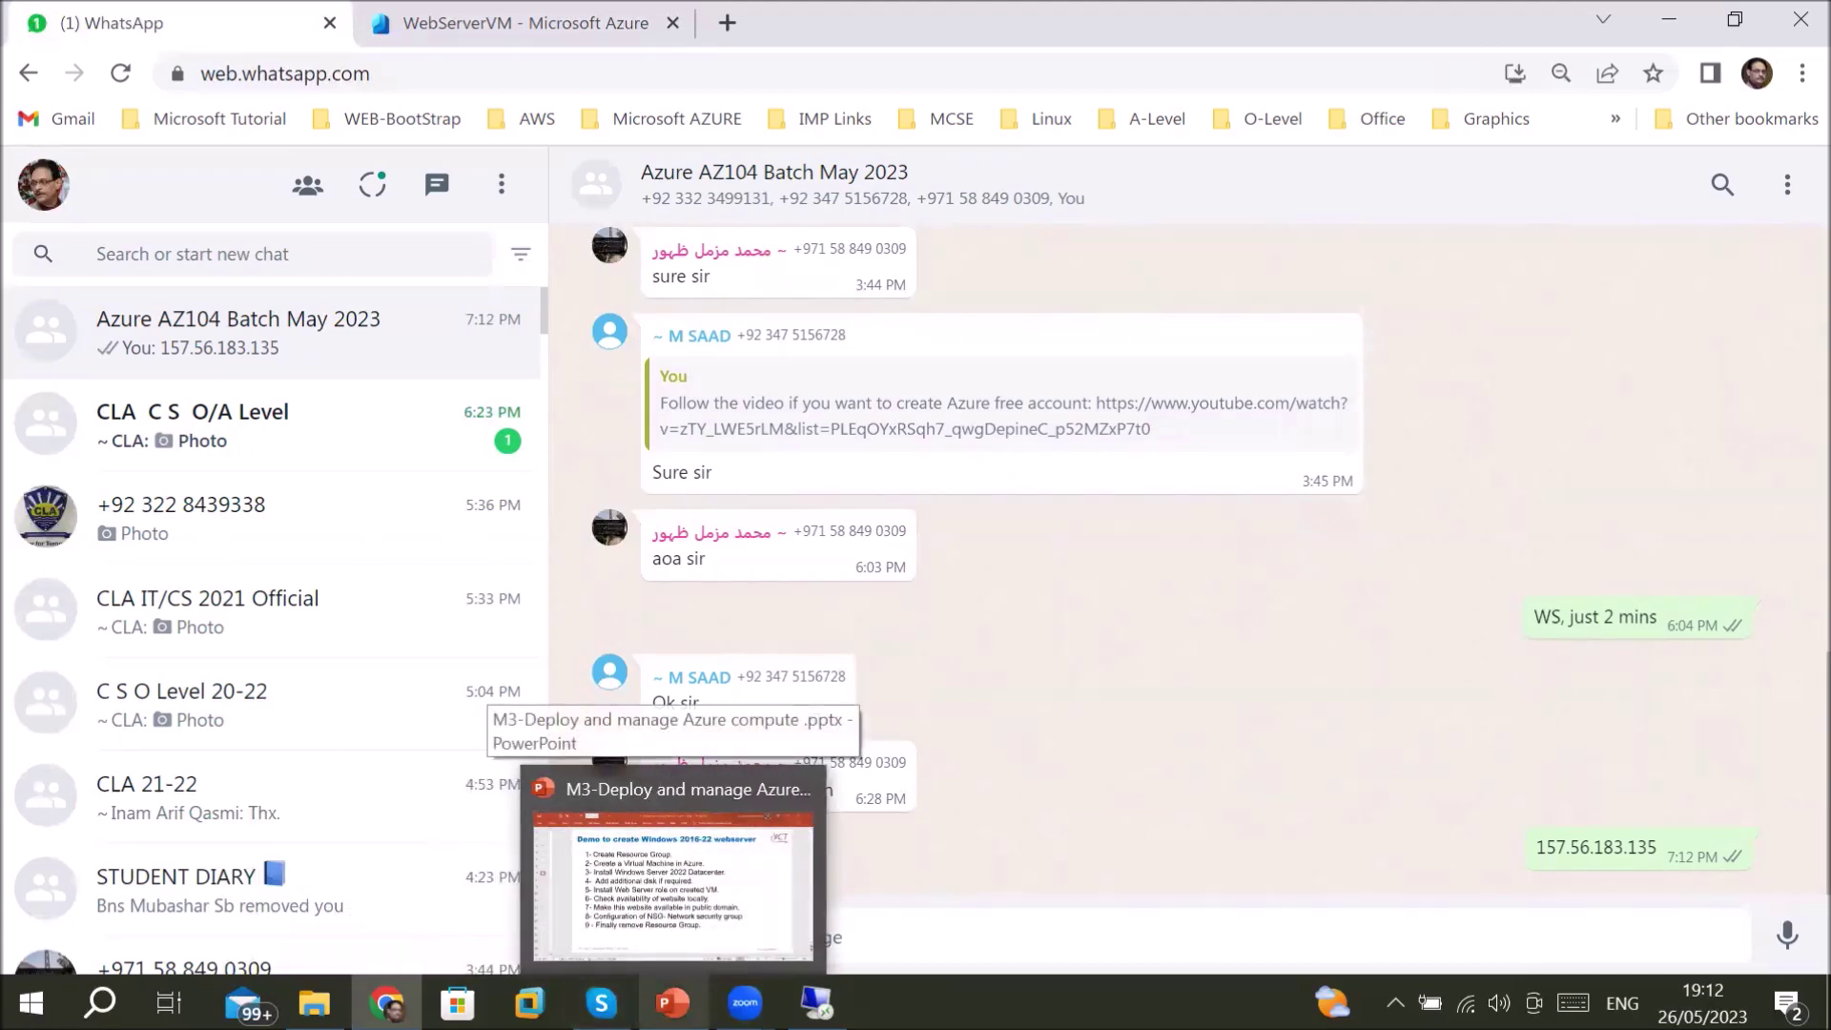
pyautogui.moveTo(815, 1001)
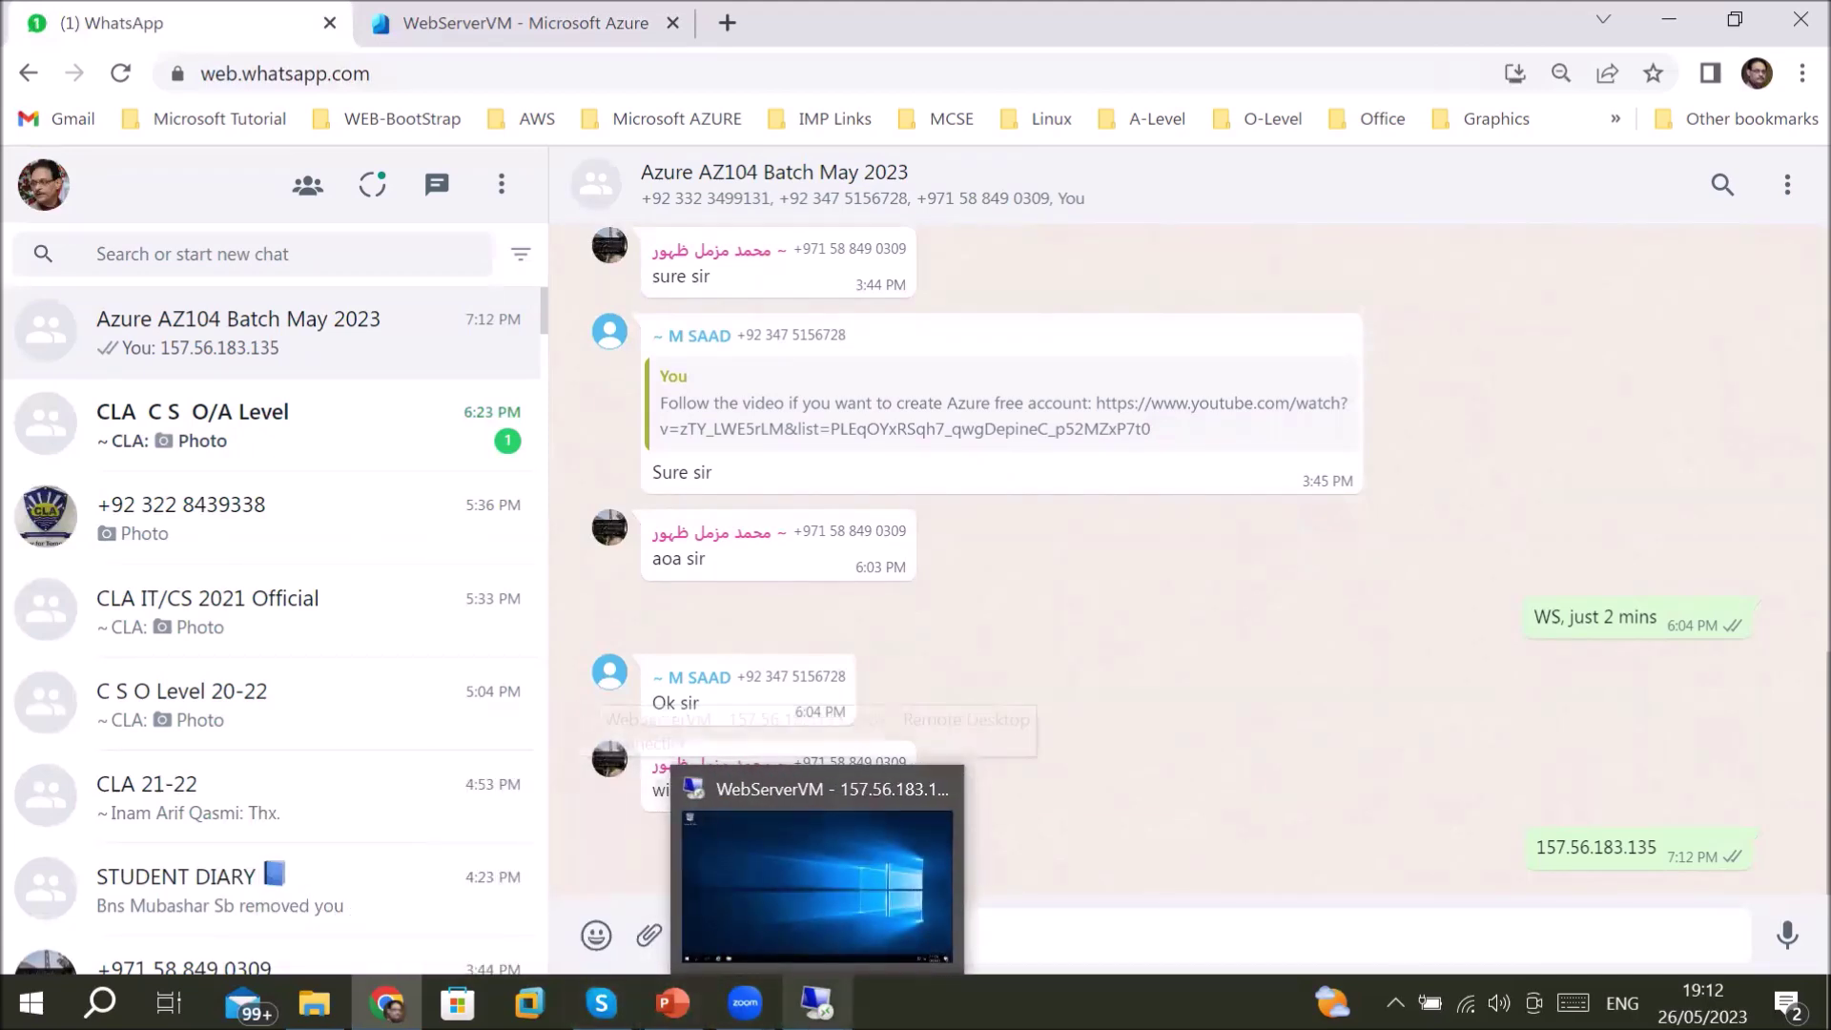
pyautogui.moveTo(386, 1001)
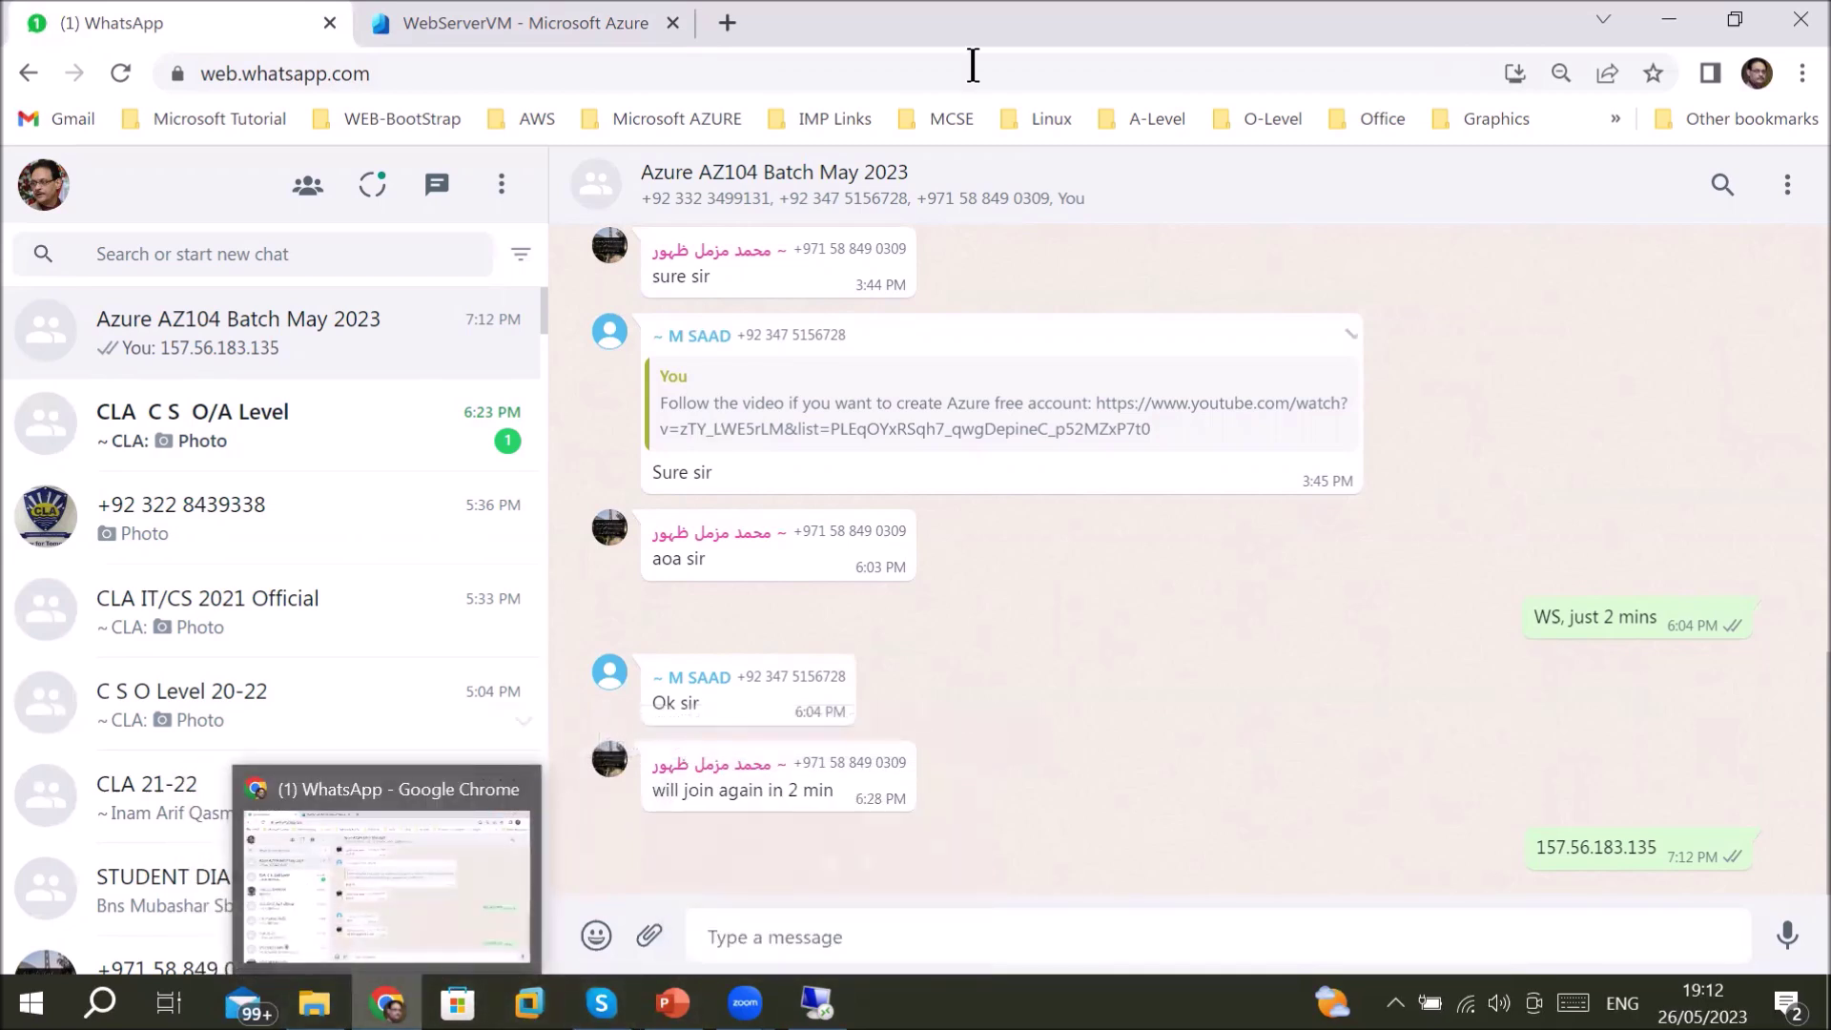
pyautogui.click(585, 21)
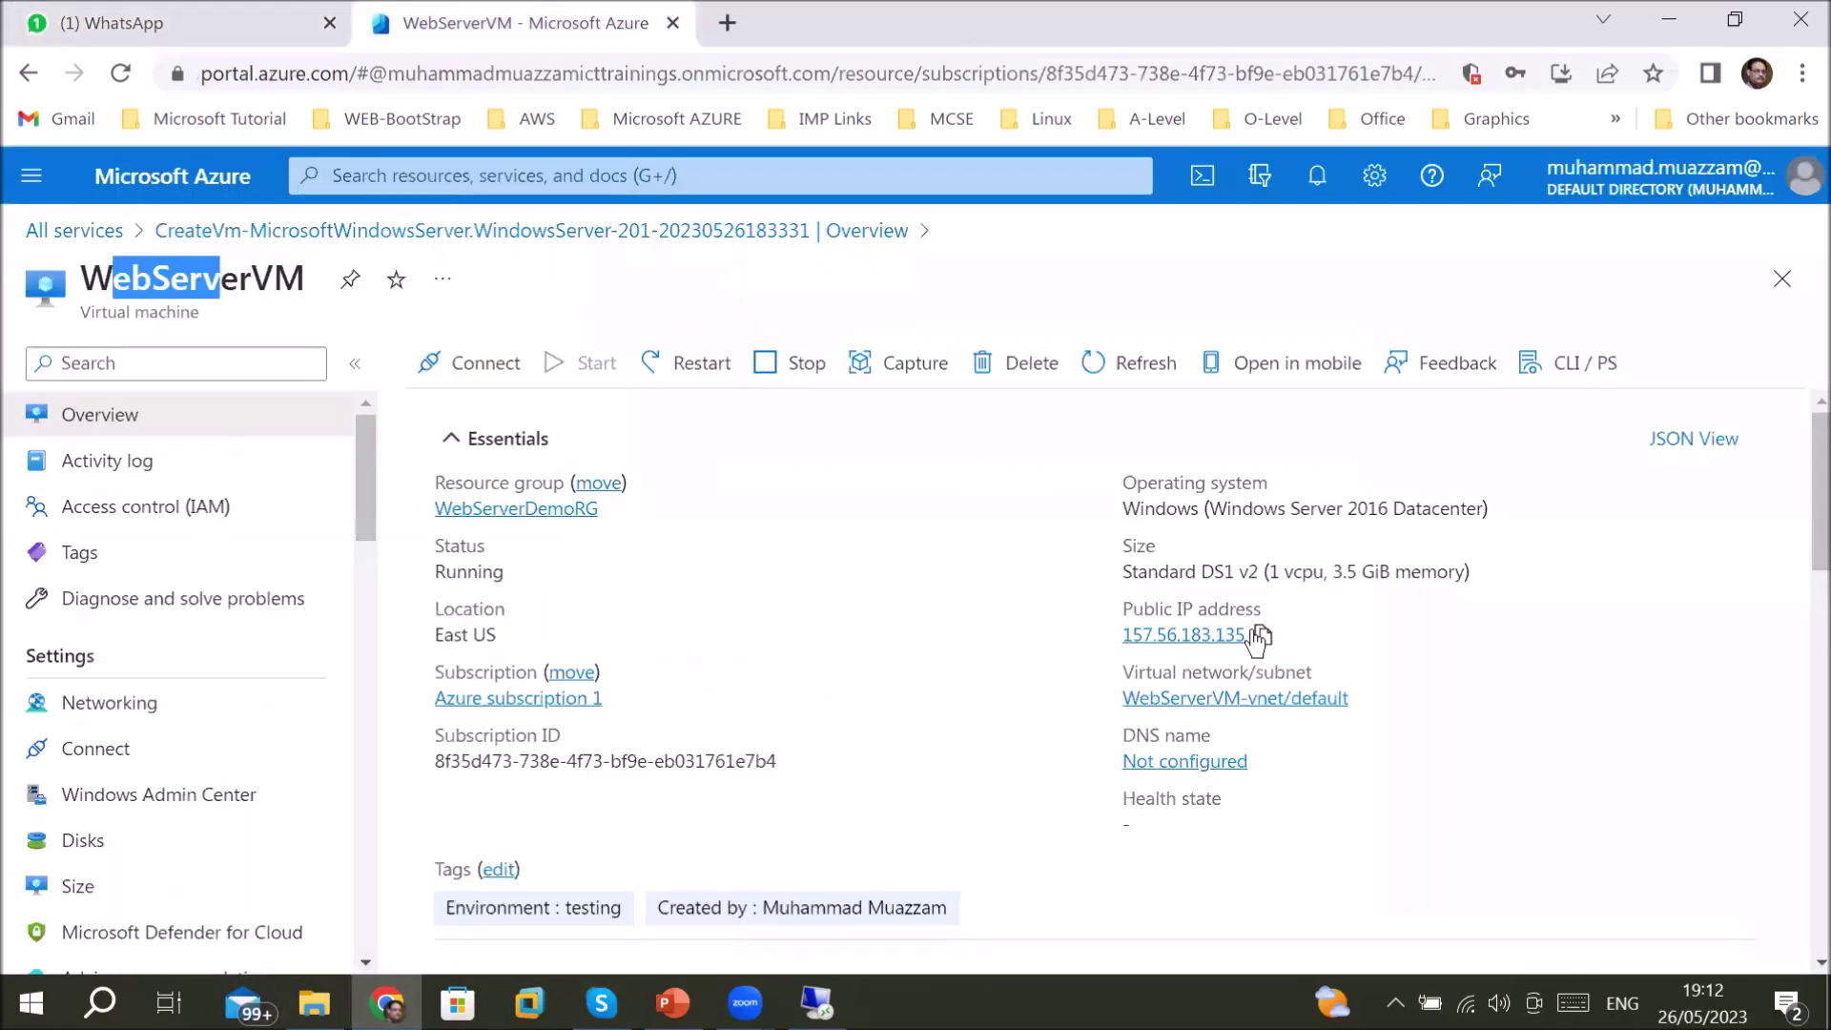
# - Browse to 157.56.183.135 in a new Chrome tab and confirm it fails with ERR_CONNECTION_TIMED_OUT
pyautogui.click(1261, 633)
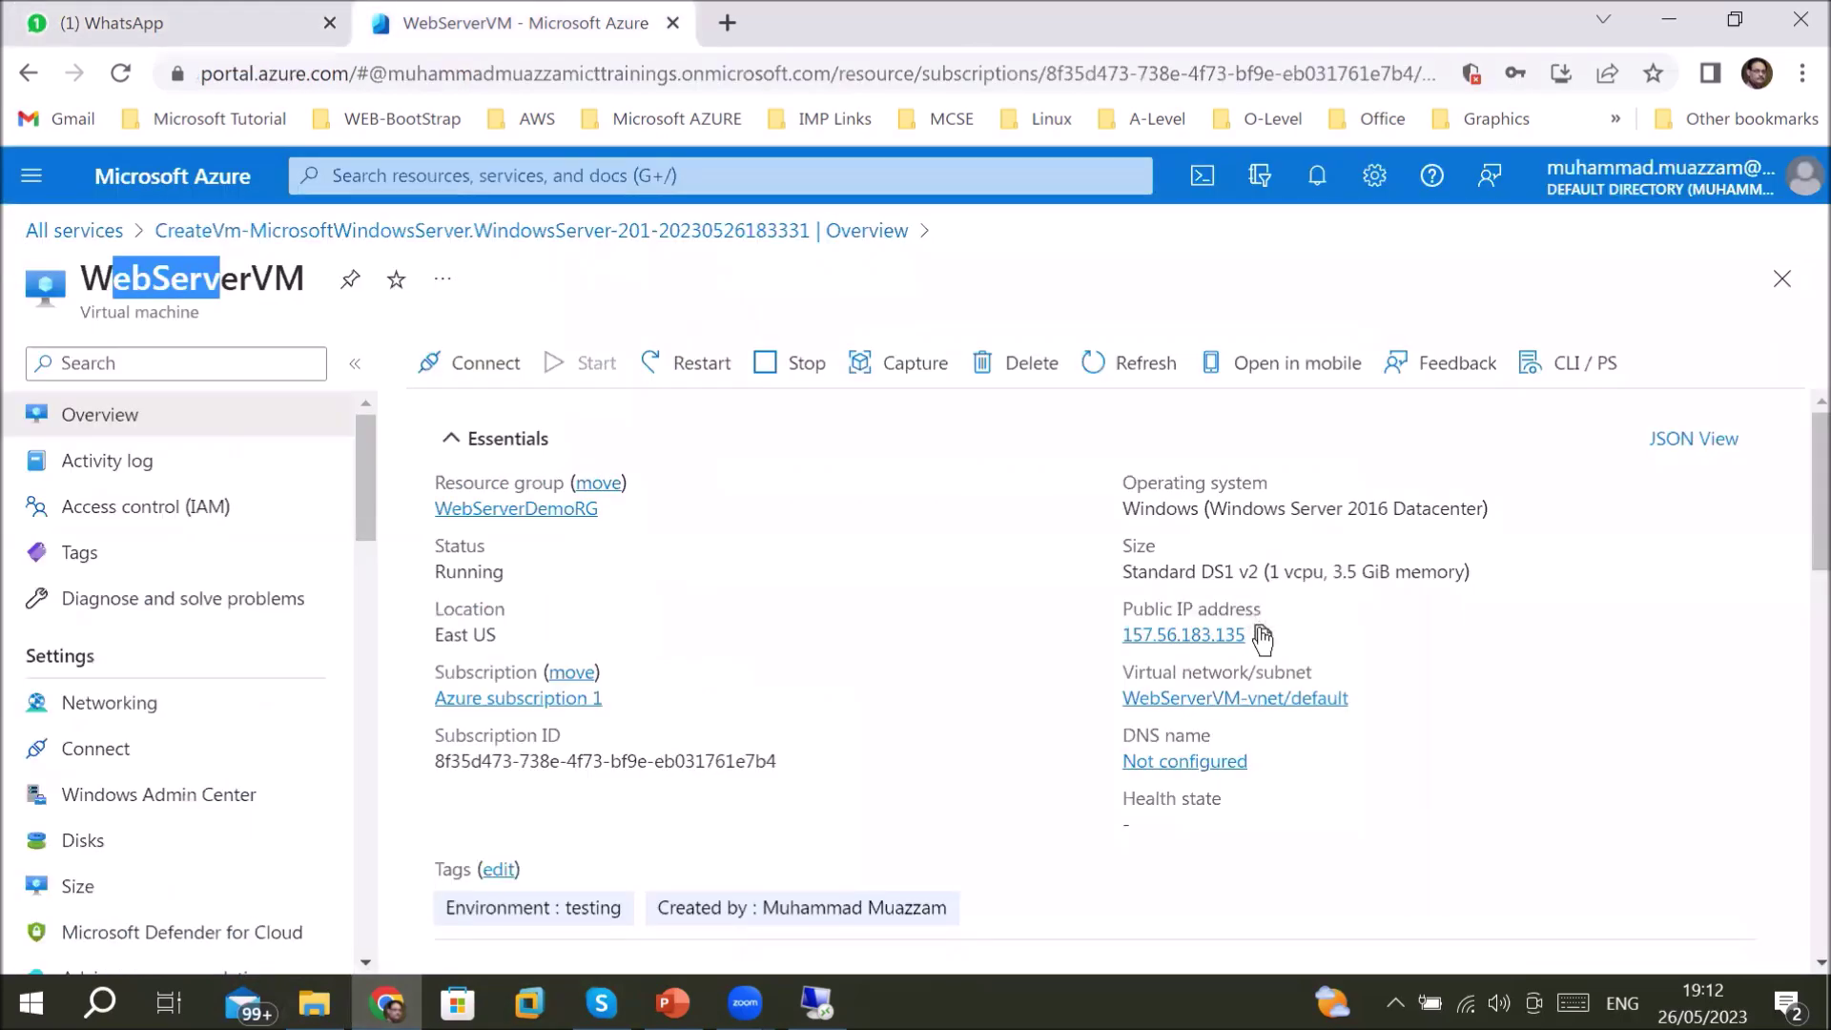
pyautogui.click(743, 27)
pyautogui.click(658, 69)
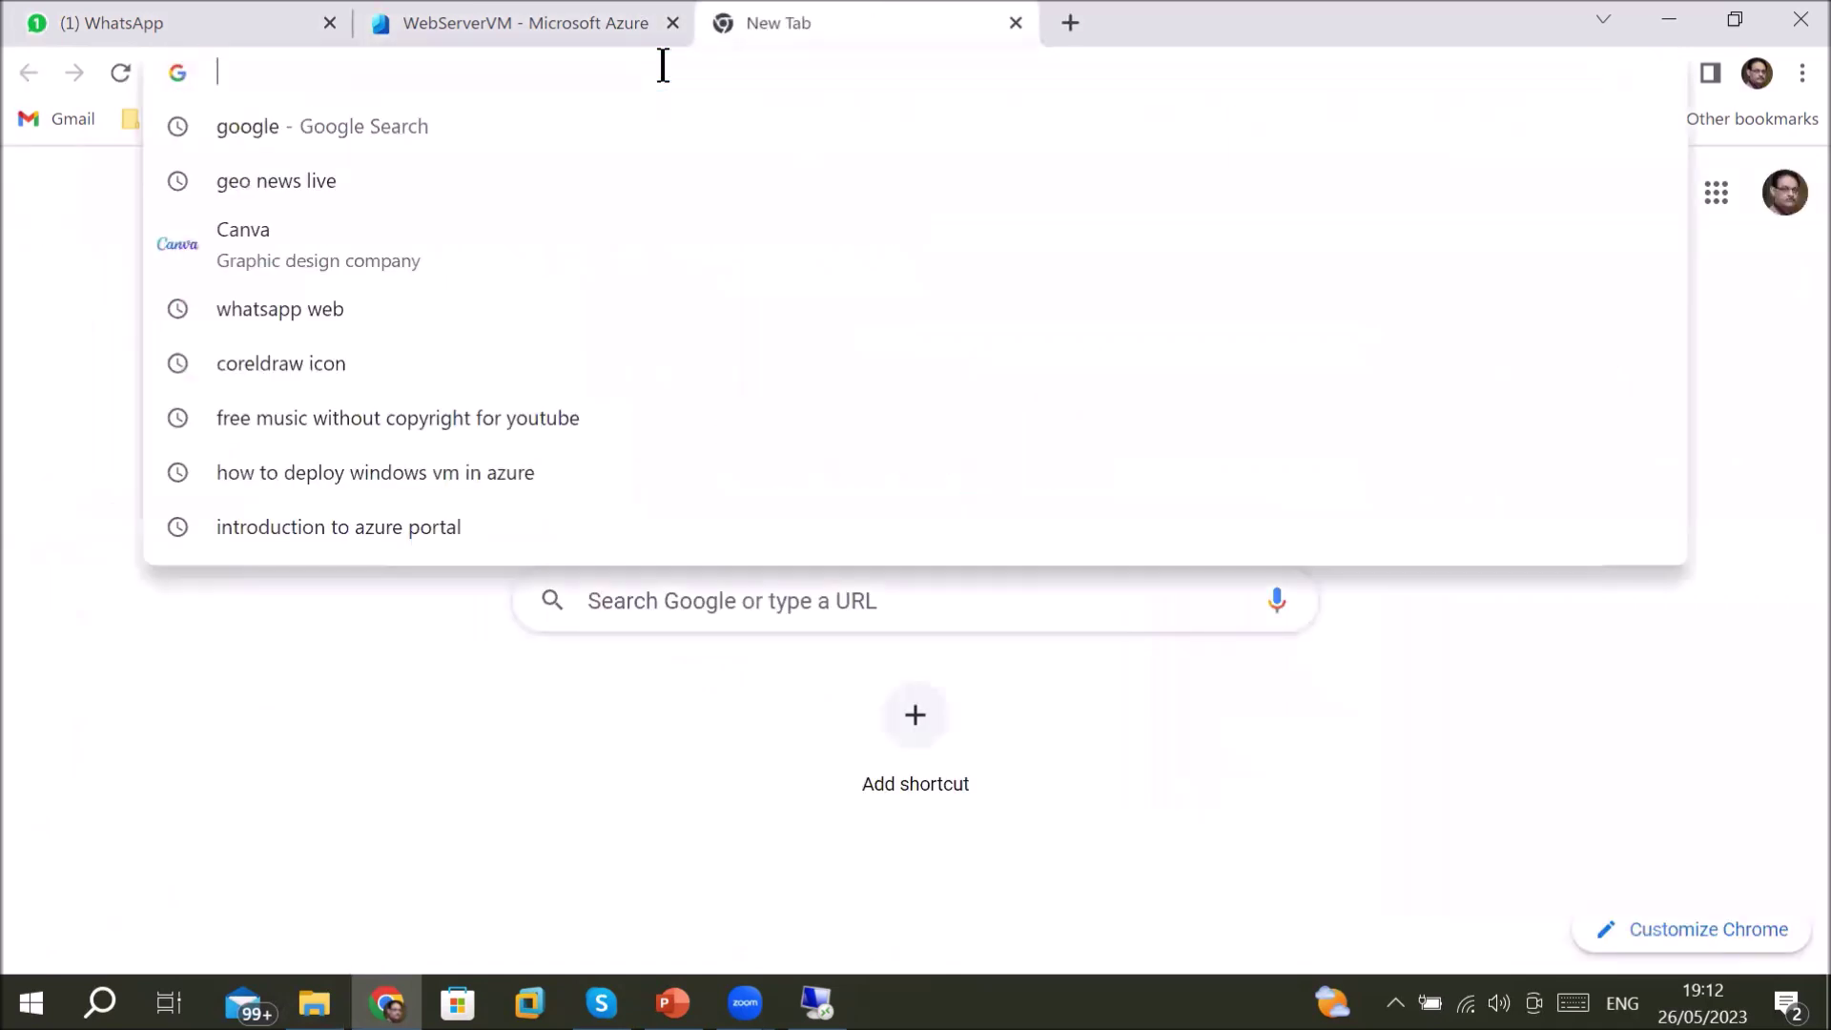
pyautogui.rightClick(664, 67)
pyautogui.click(702, 256)
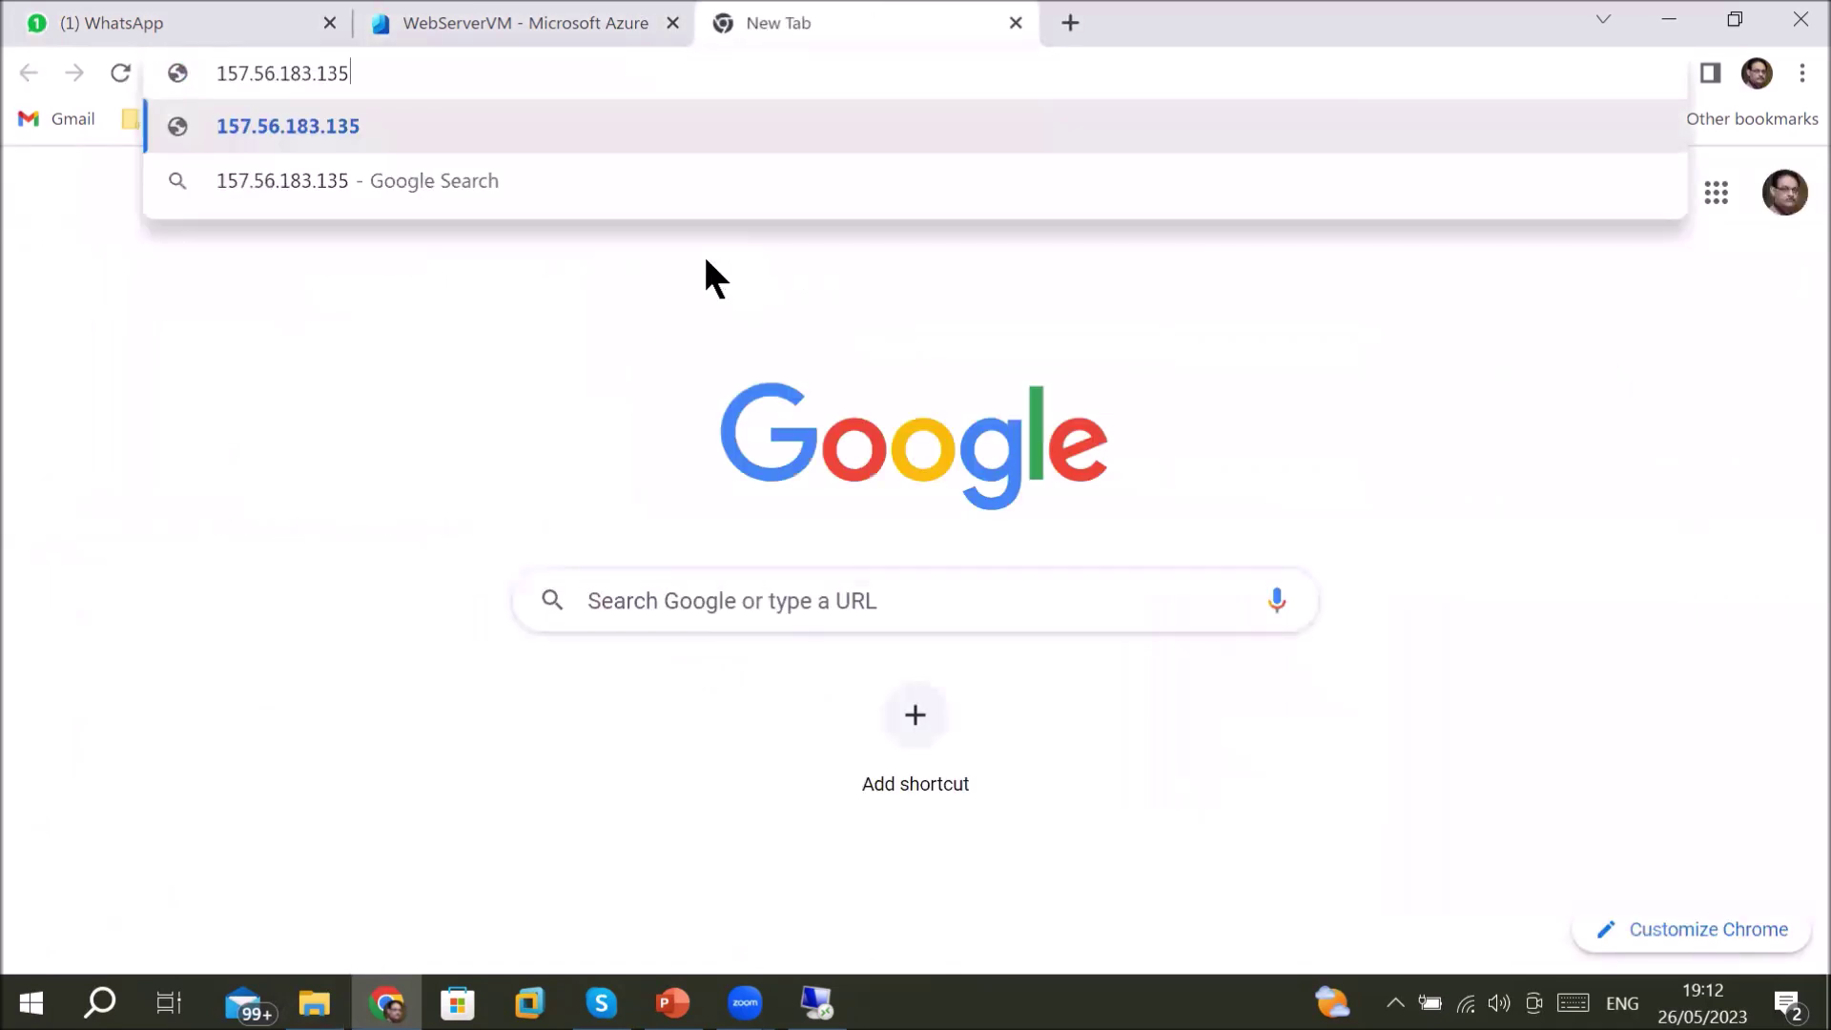
pyautogui.press('Return')
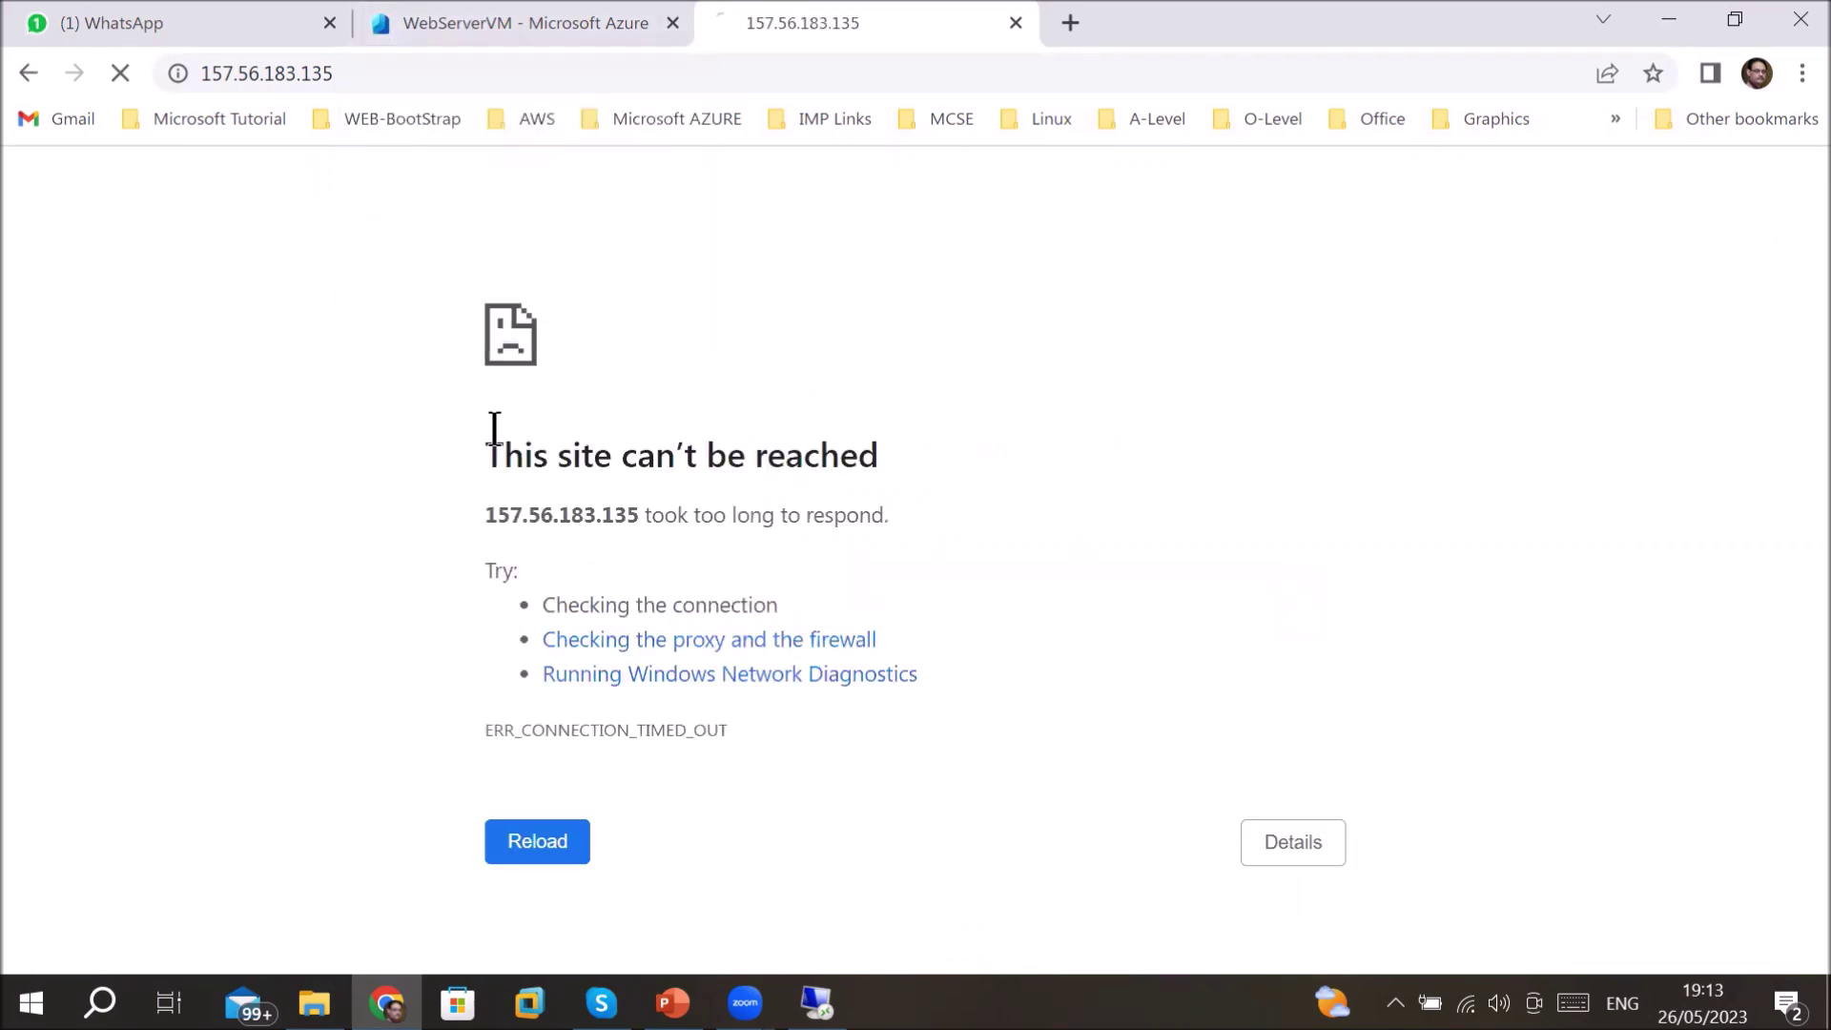
pyautogui.moveTo(497, 450); pyautogui.dragTo(901, 527)
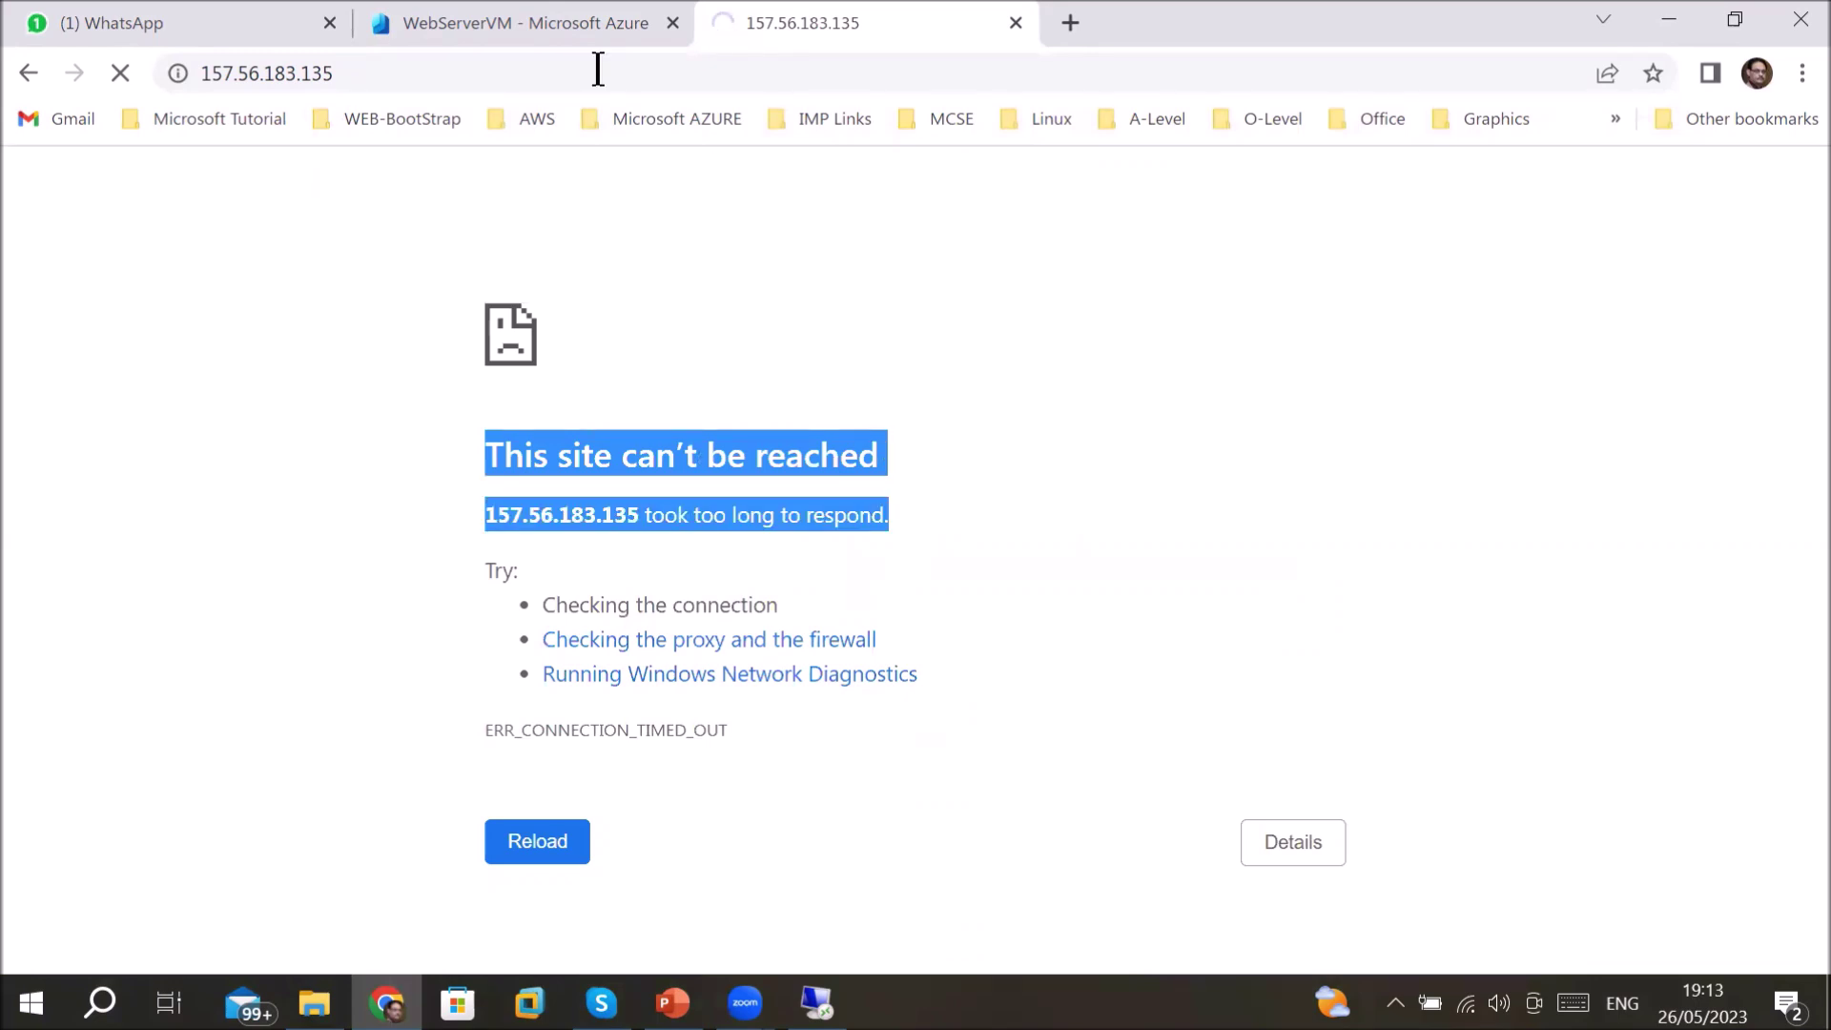
pyautogui.moveTo(452, 2)
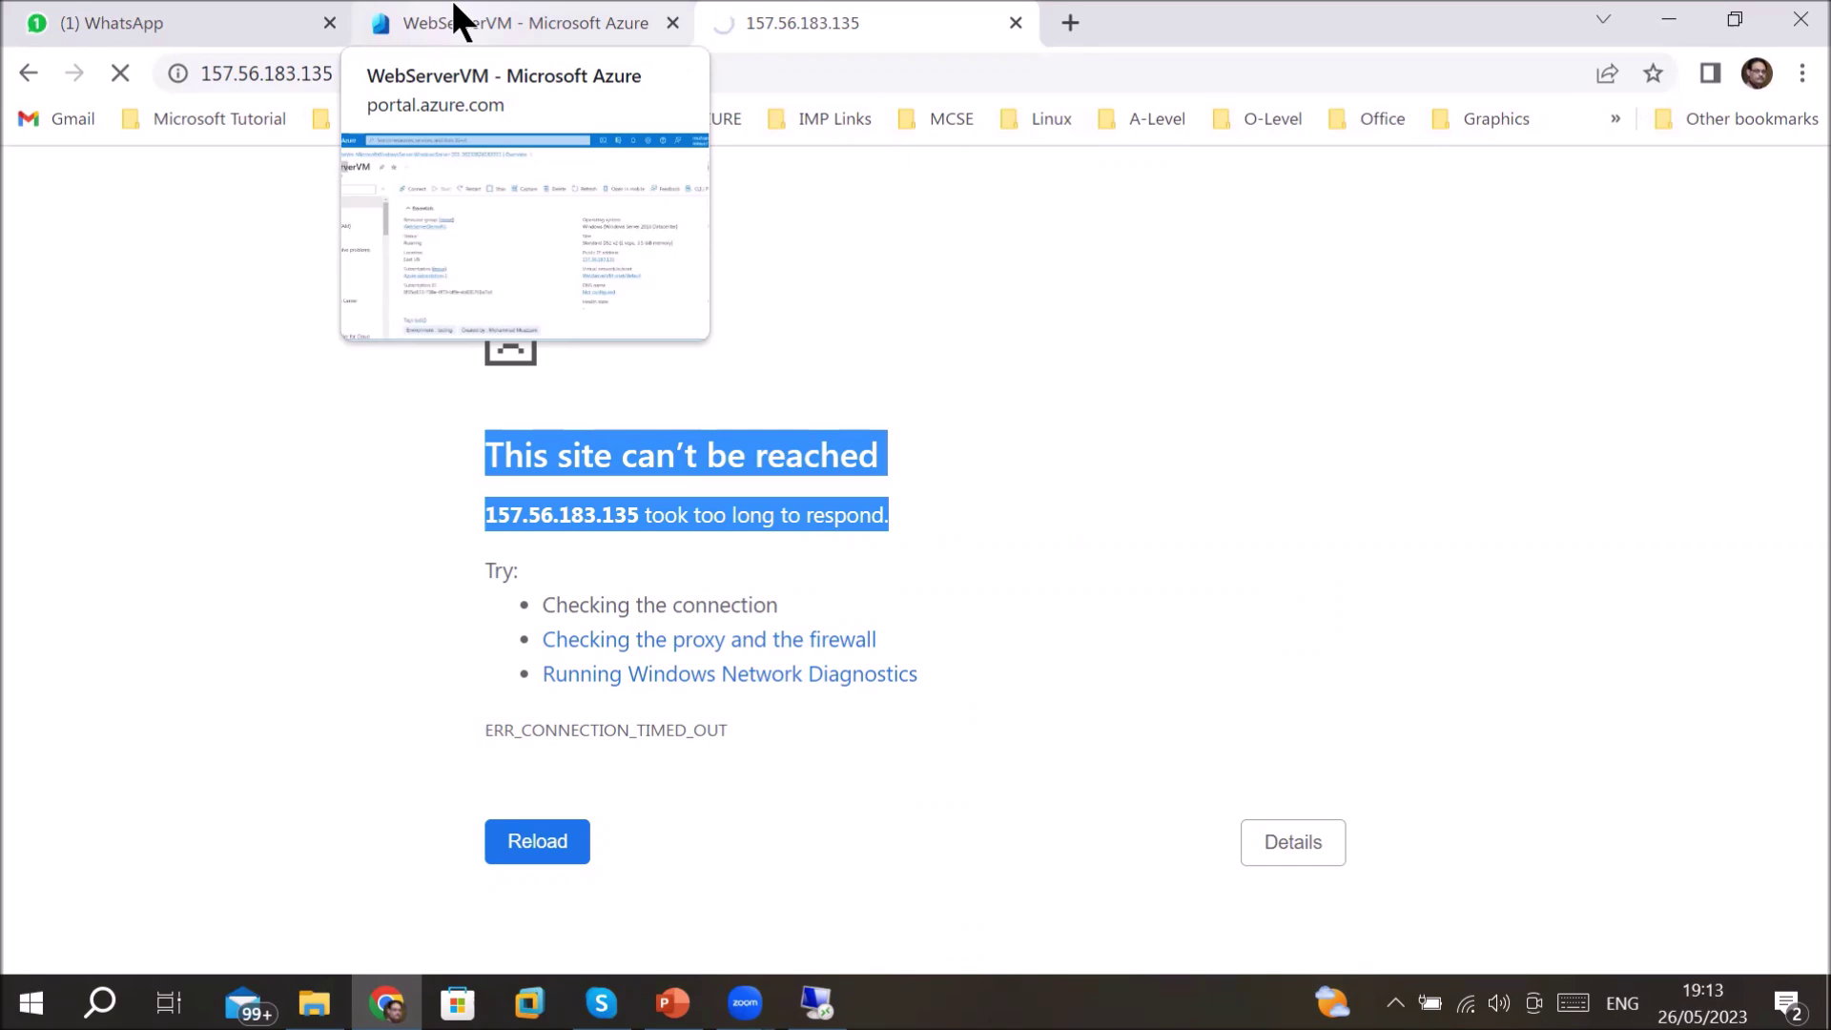
# - Return to the WebServerVM Overview tab and highlight the VM name
pyautogui.click(452, 2)
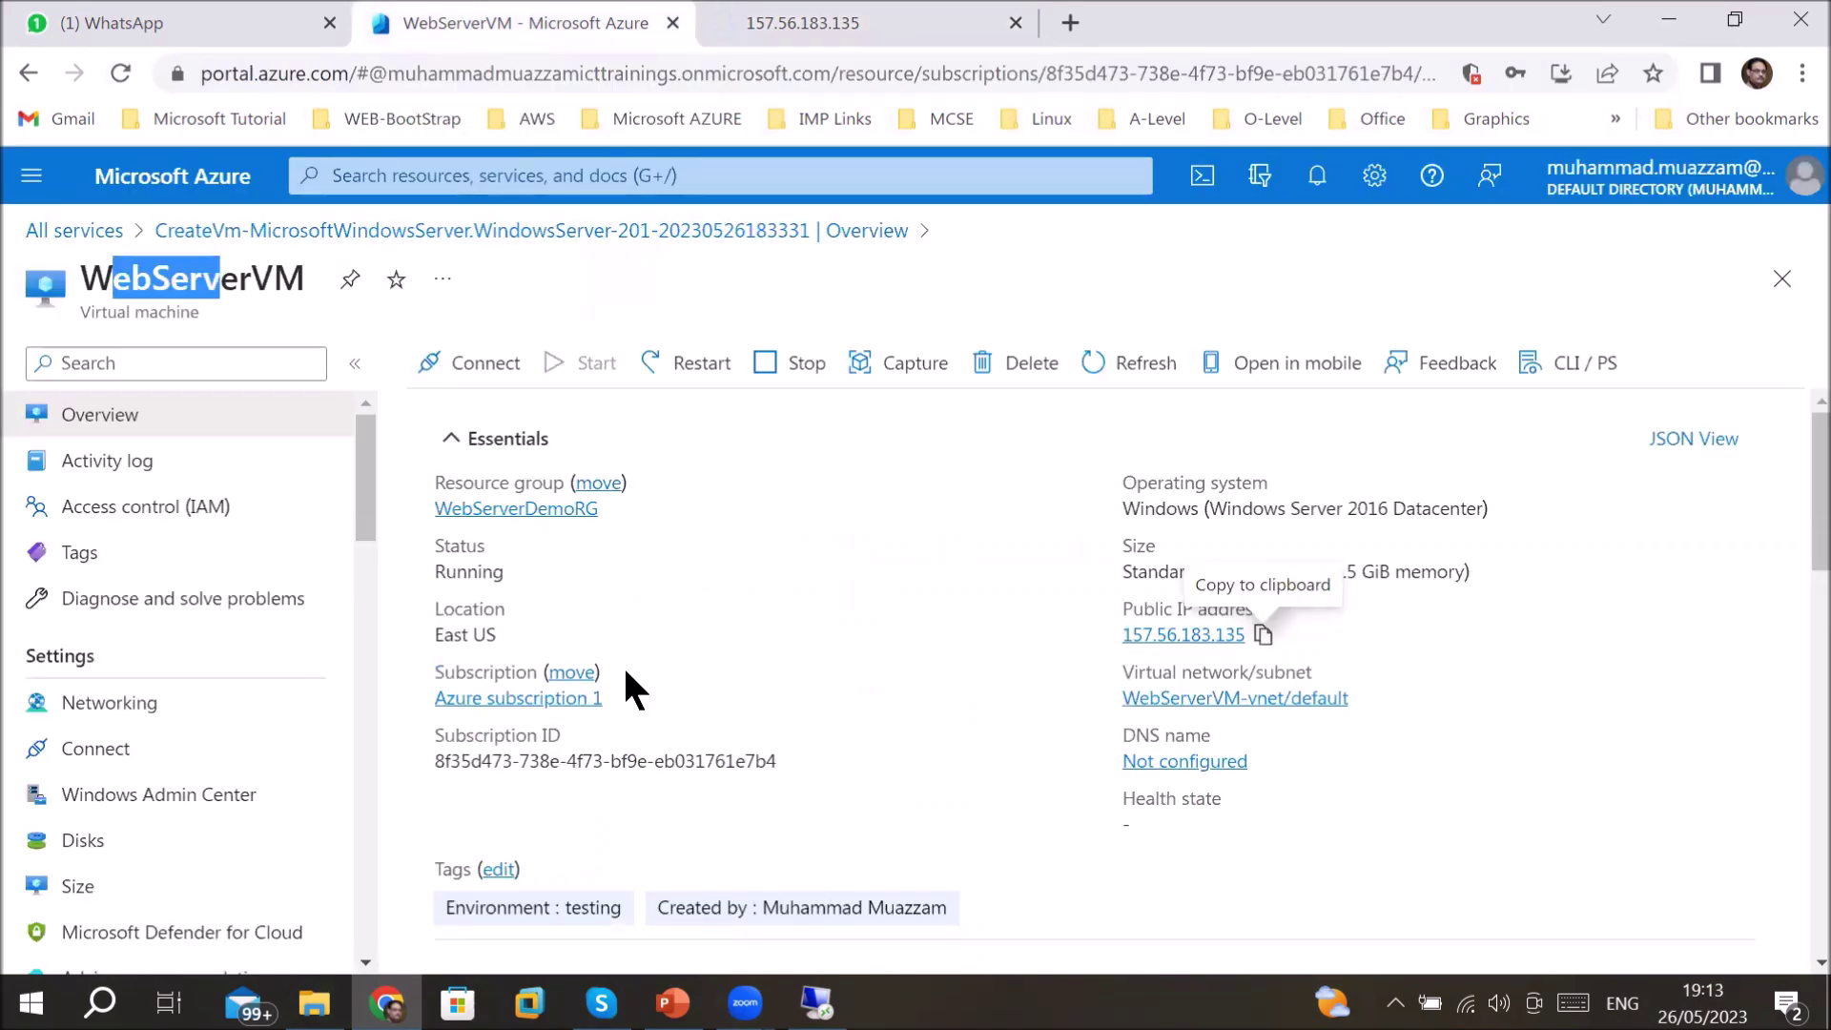
pyautogui.click(121, 277)
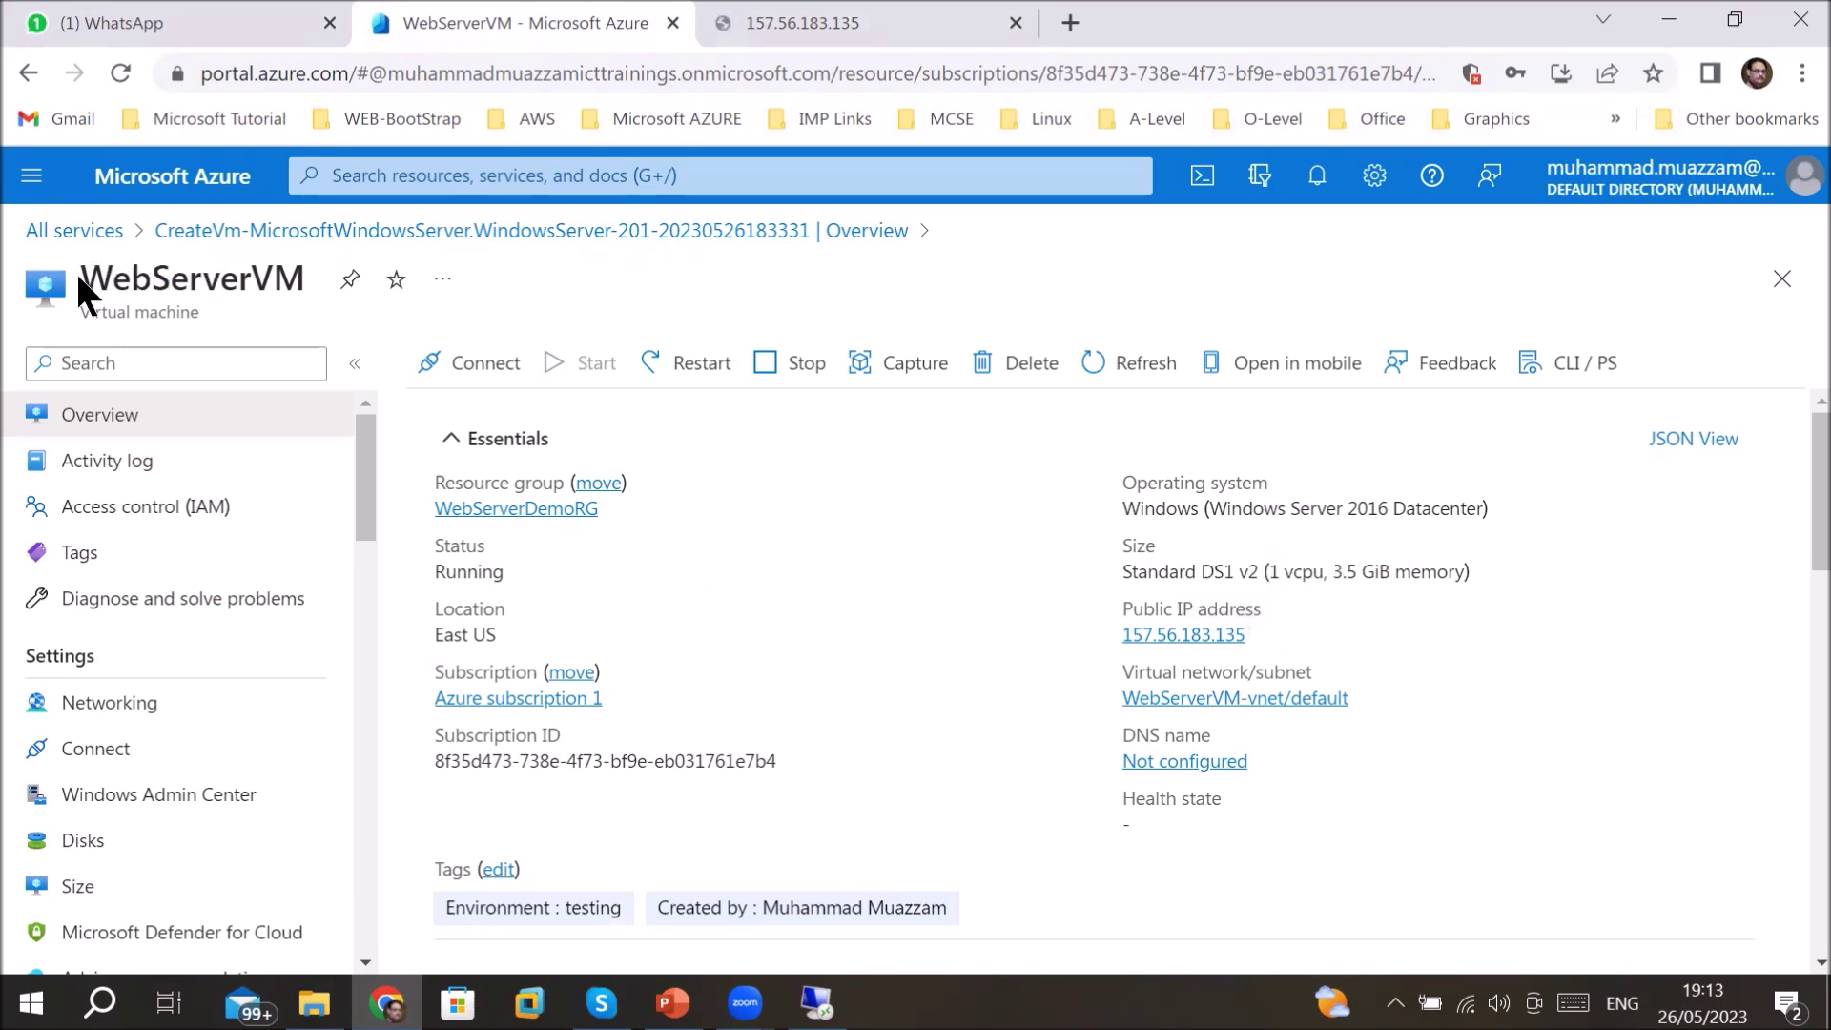
pyautogui.moveTo(72, 272); pyautogui.dragTo(290, 277)
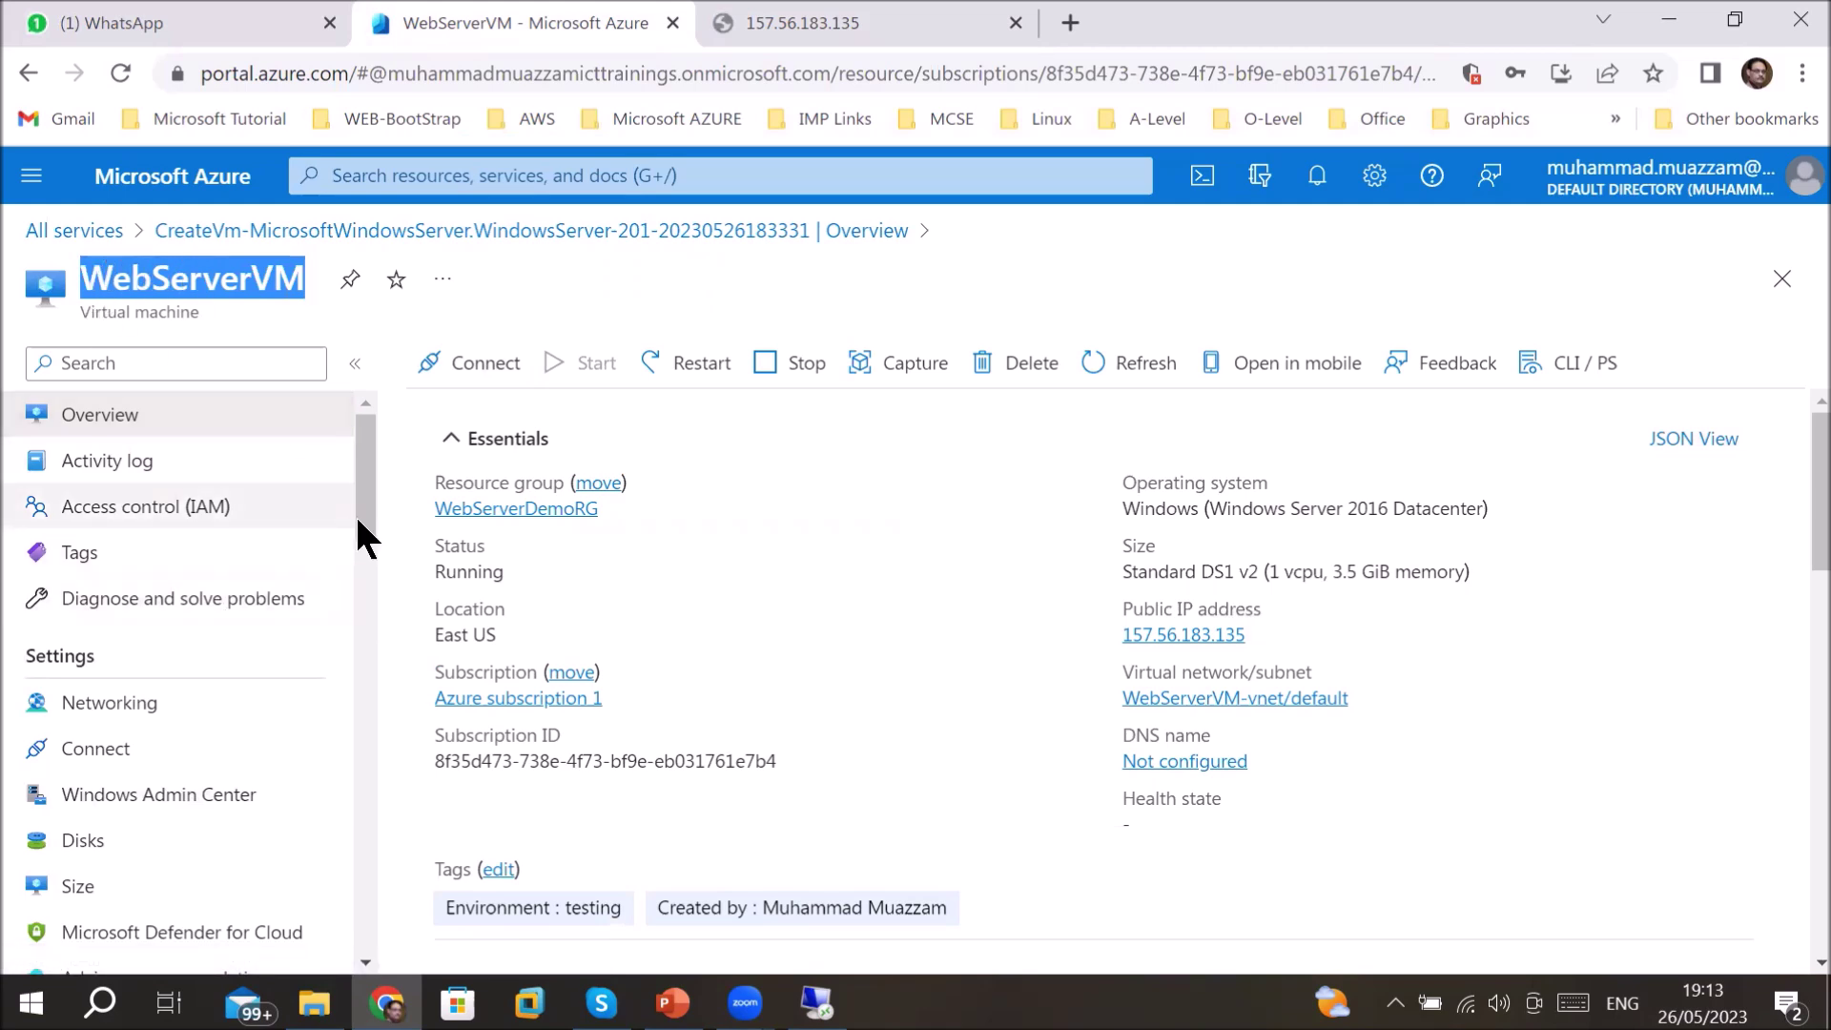
pyautogui.moveTo(364, 509); pyautogui.dragTo(450, 610)
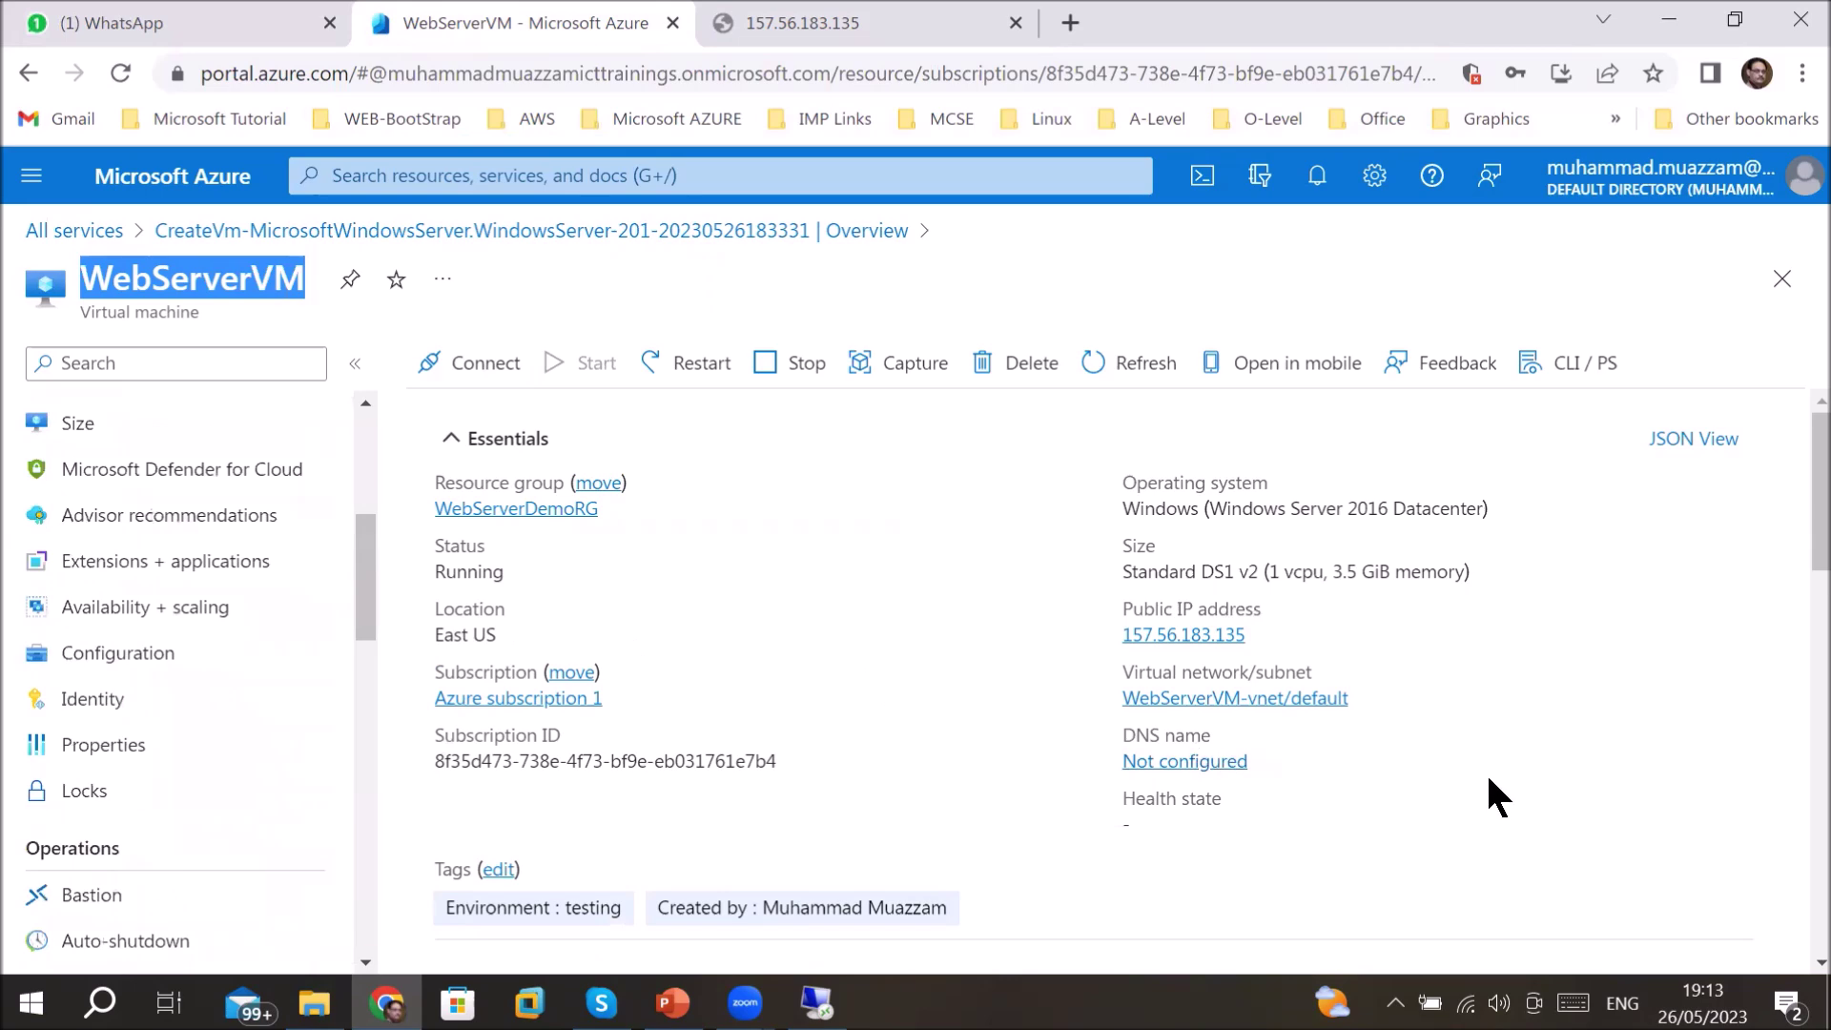
# - Review the Essentials and Properties: public IP 157.56.183.135 and a DNS name that is not configured
pyautogui.scroll(-3, 1498, 791)
pyautogui.scroll(-3, 1497, 787)
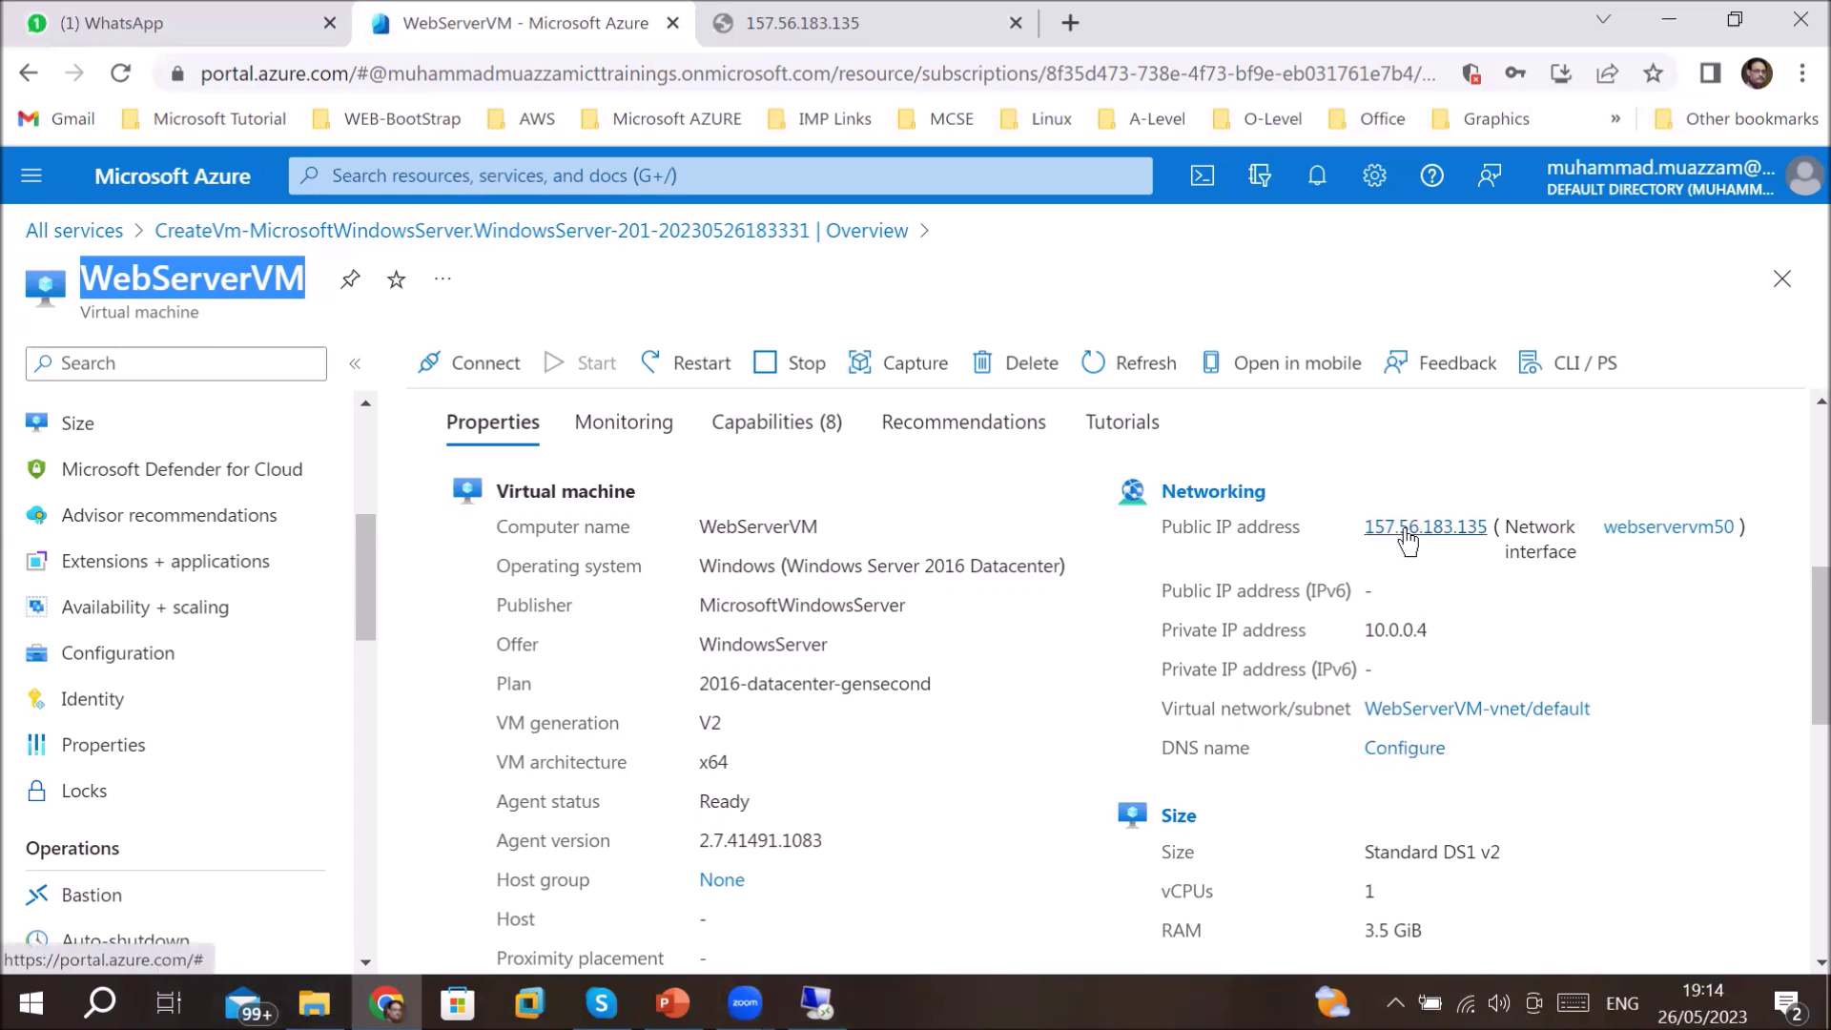
pyautogui.scroll(-3, 1526, 679)
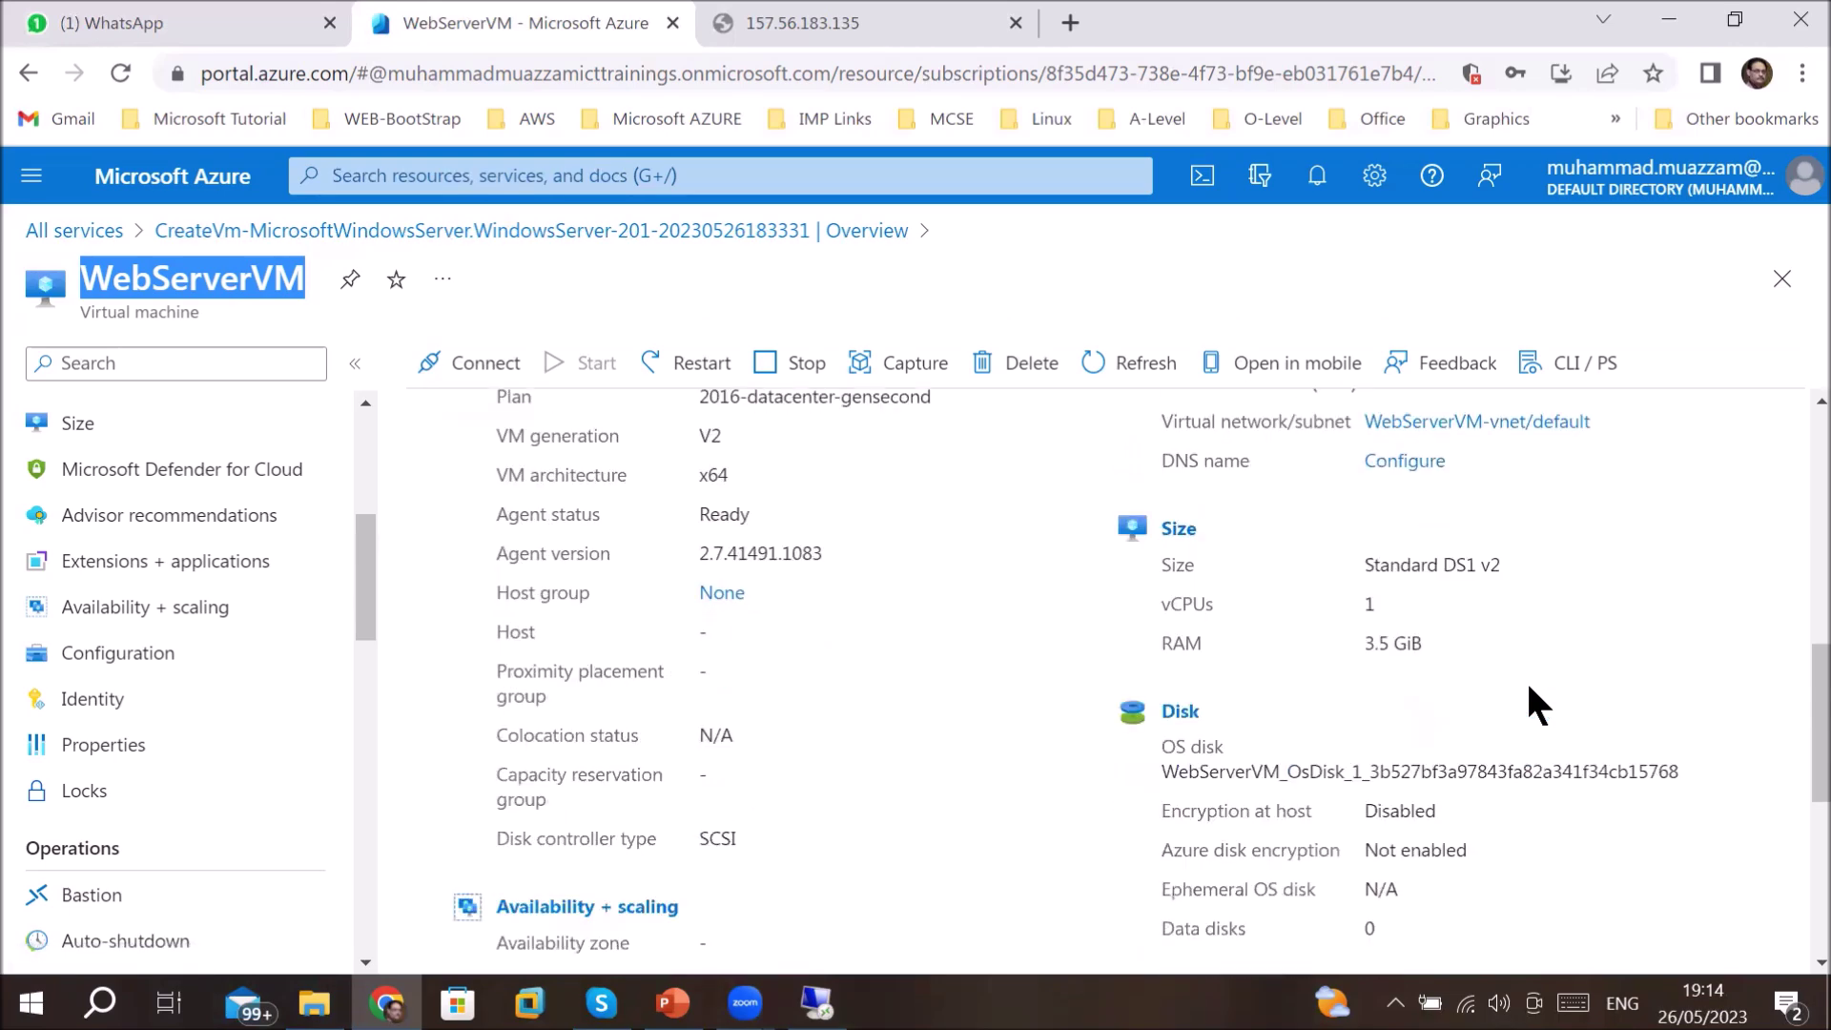
pyautogui.scroll(-4, 1528, 688)
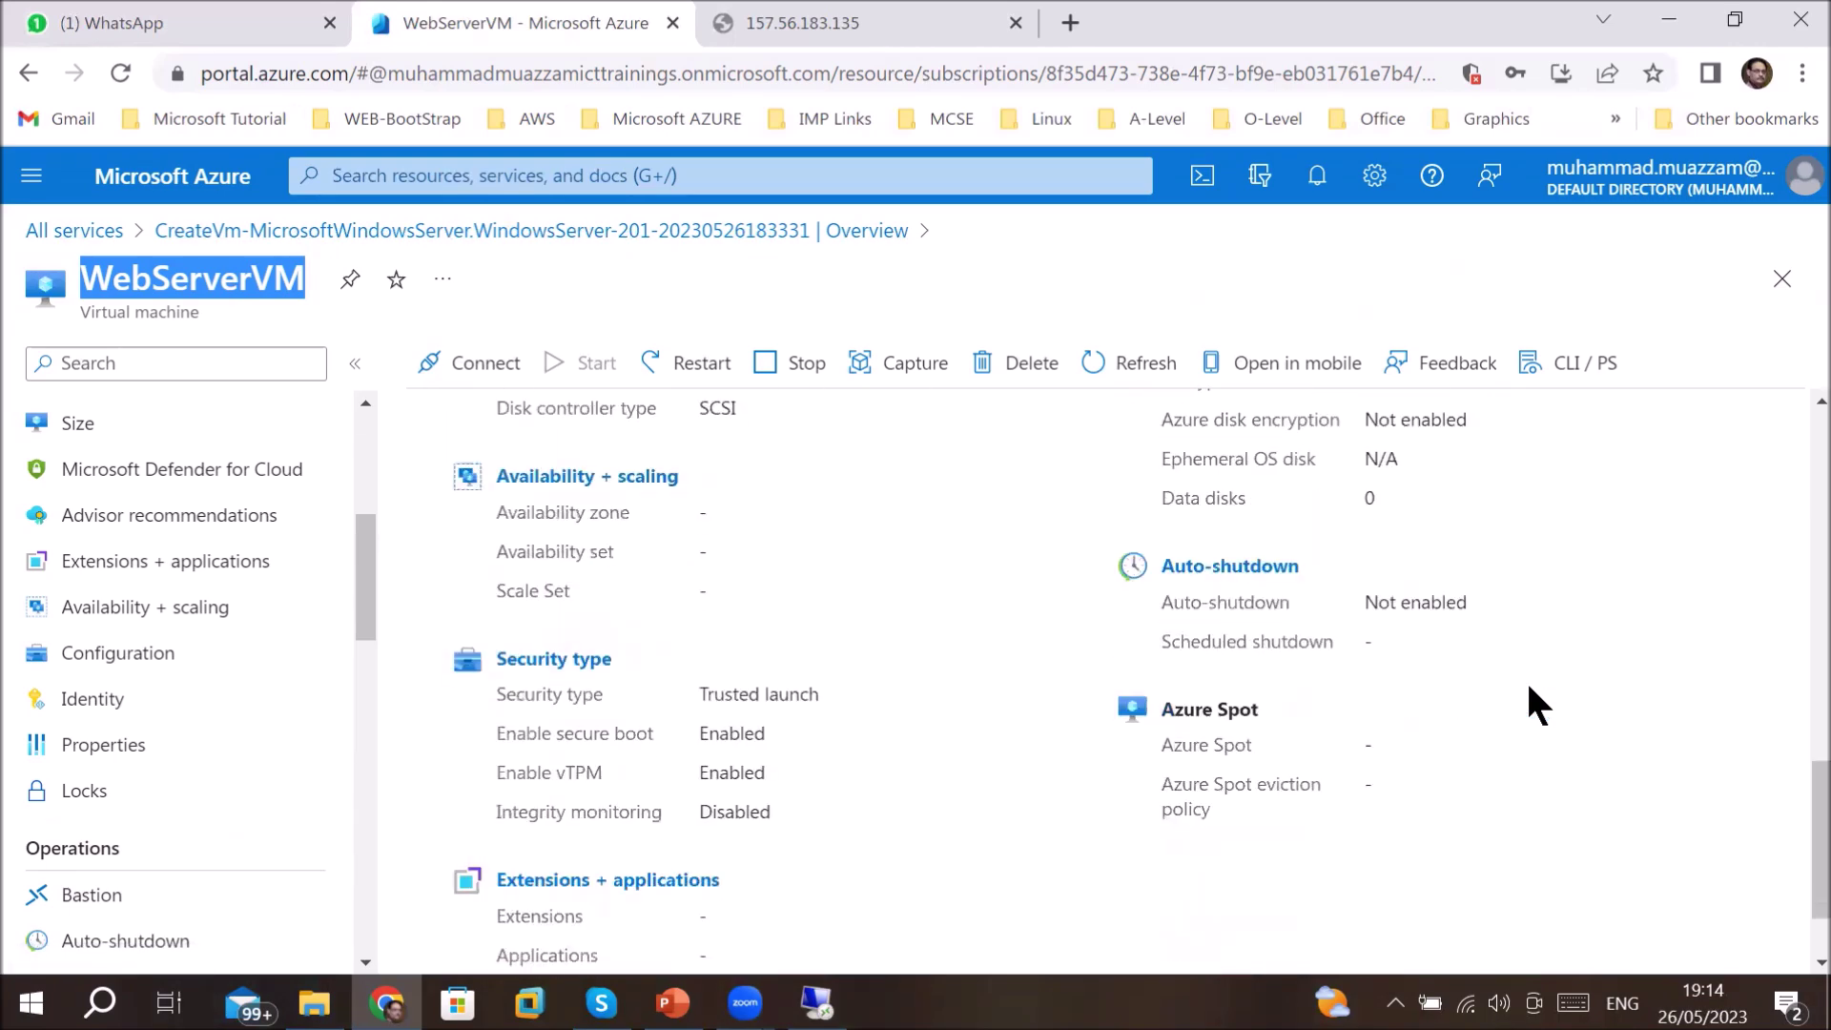
pyautogui.scroll(-2, 1528, 688)
pyautogui.scroll(4, 1529, 687)
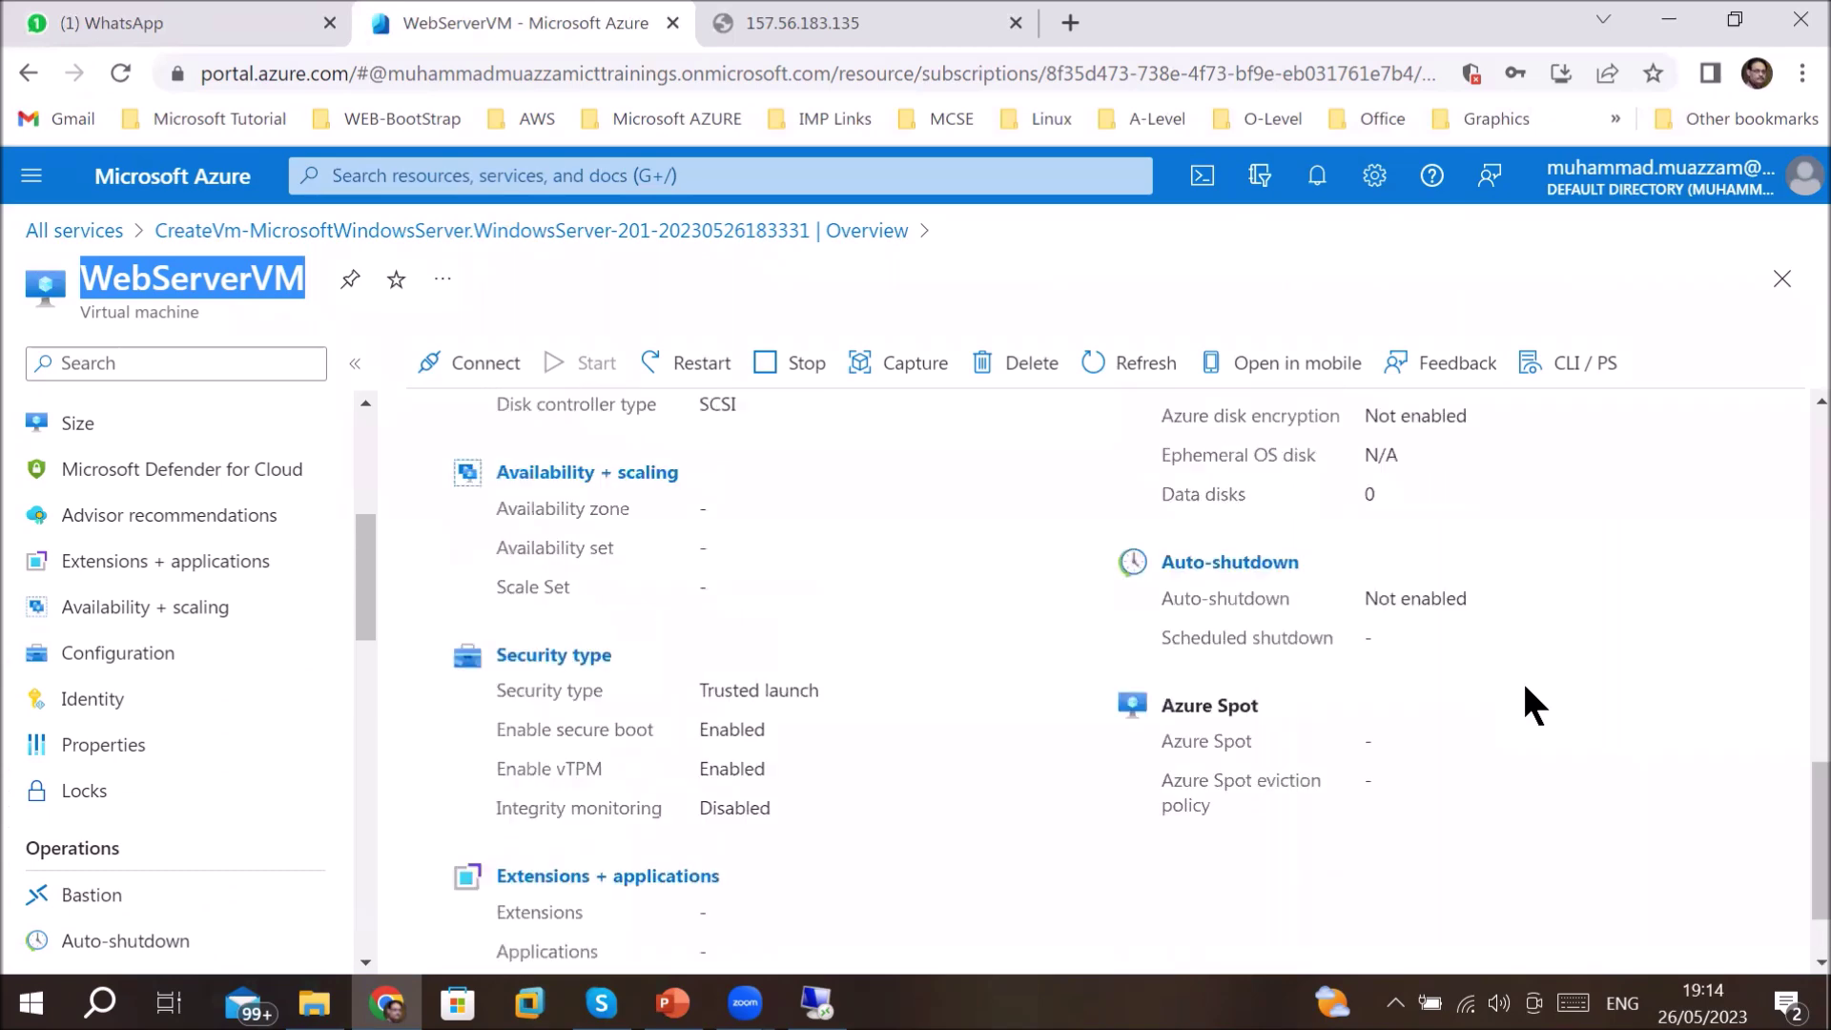
pyautogui.scroll(3, 1528, 704)
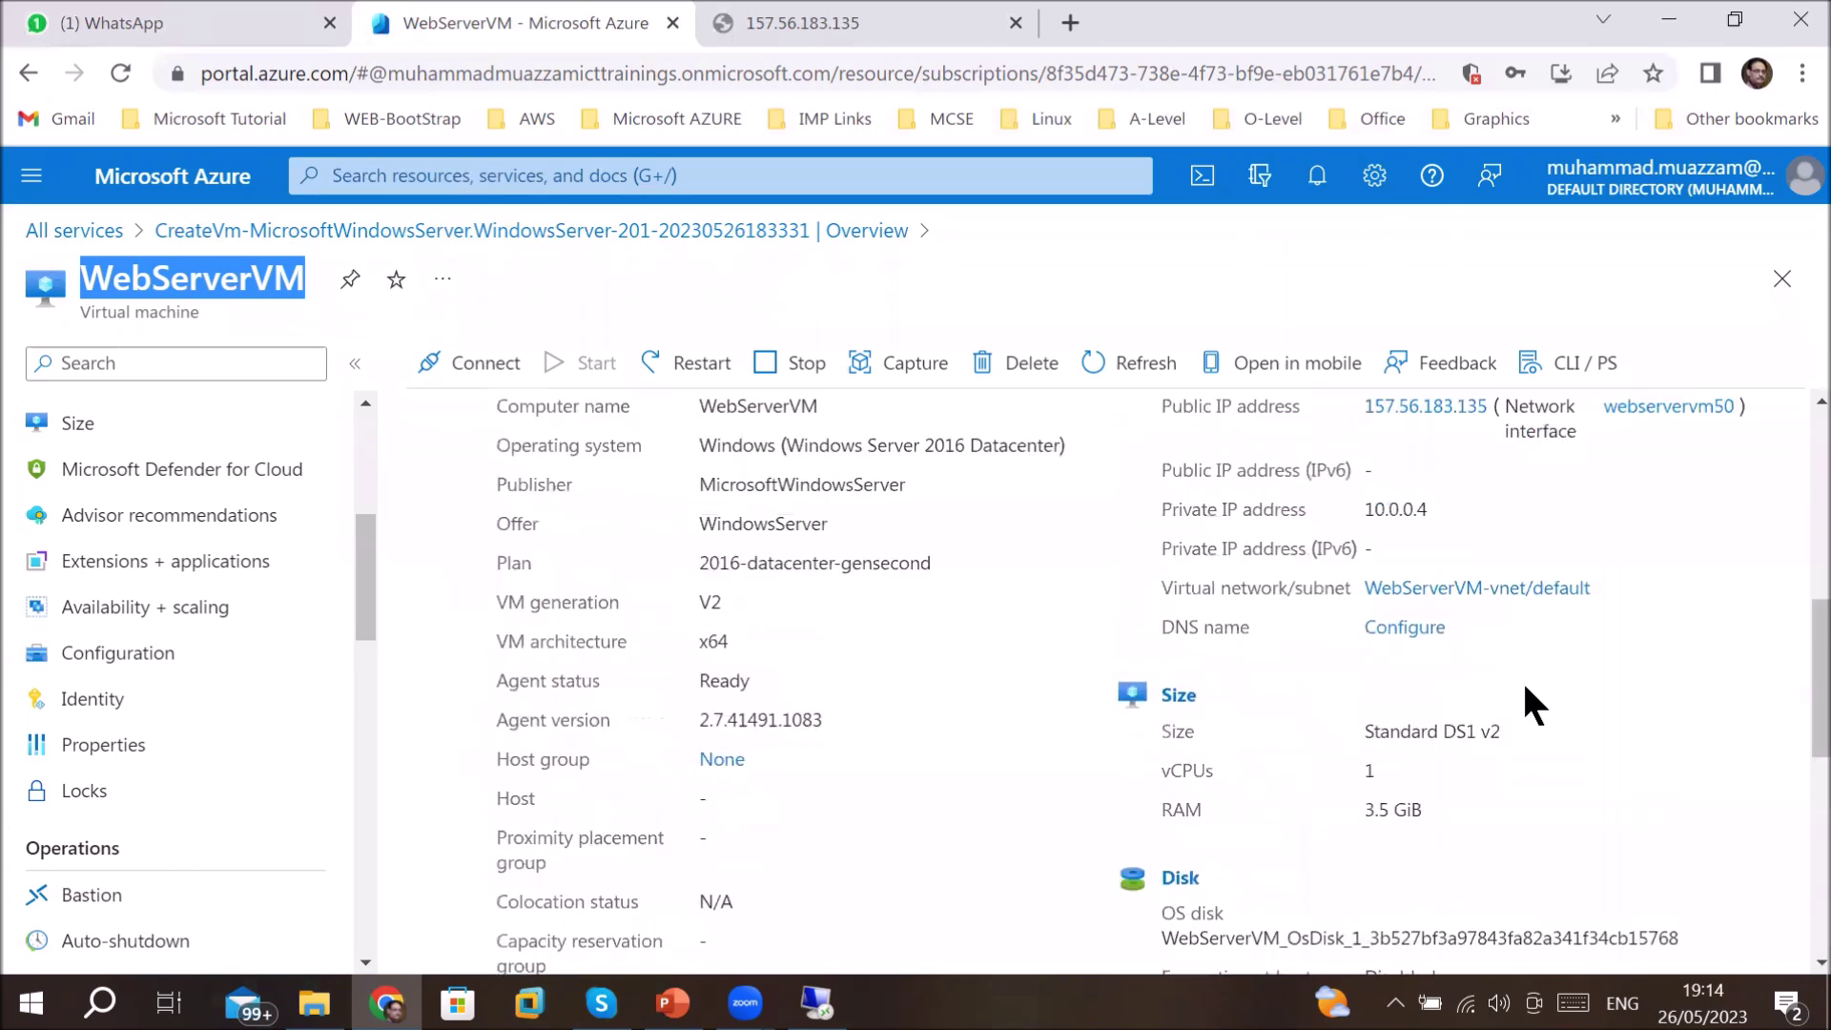
pyautogui.scroll(1, 1522, 679)
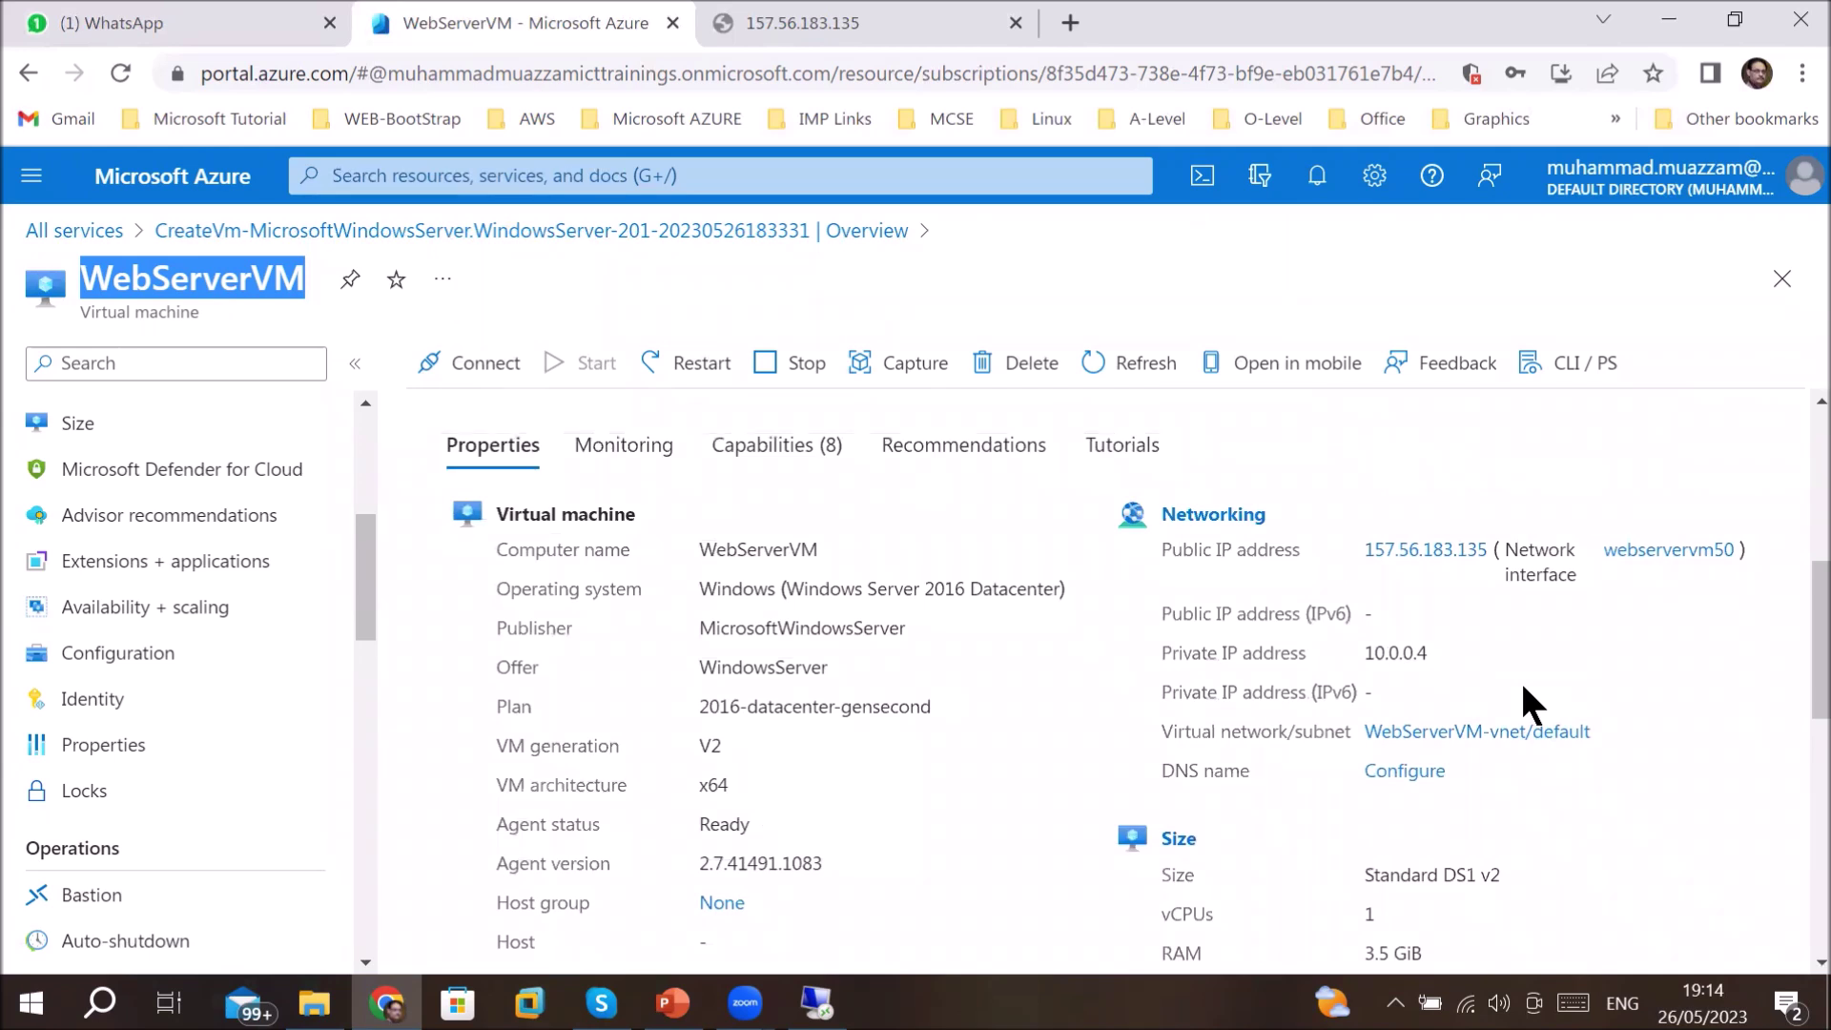
pyautogui.scroll(3, 1523, 688)
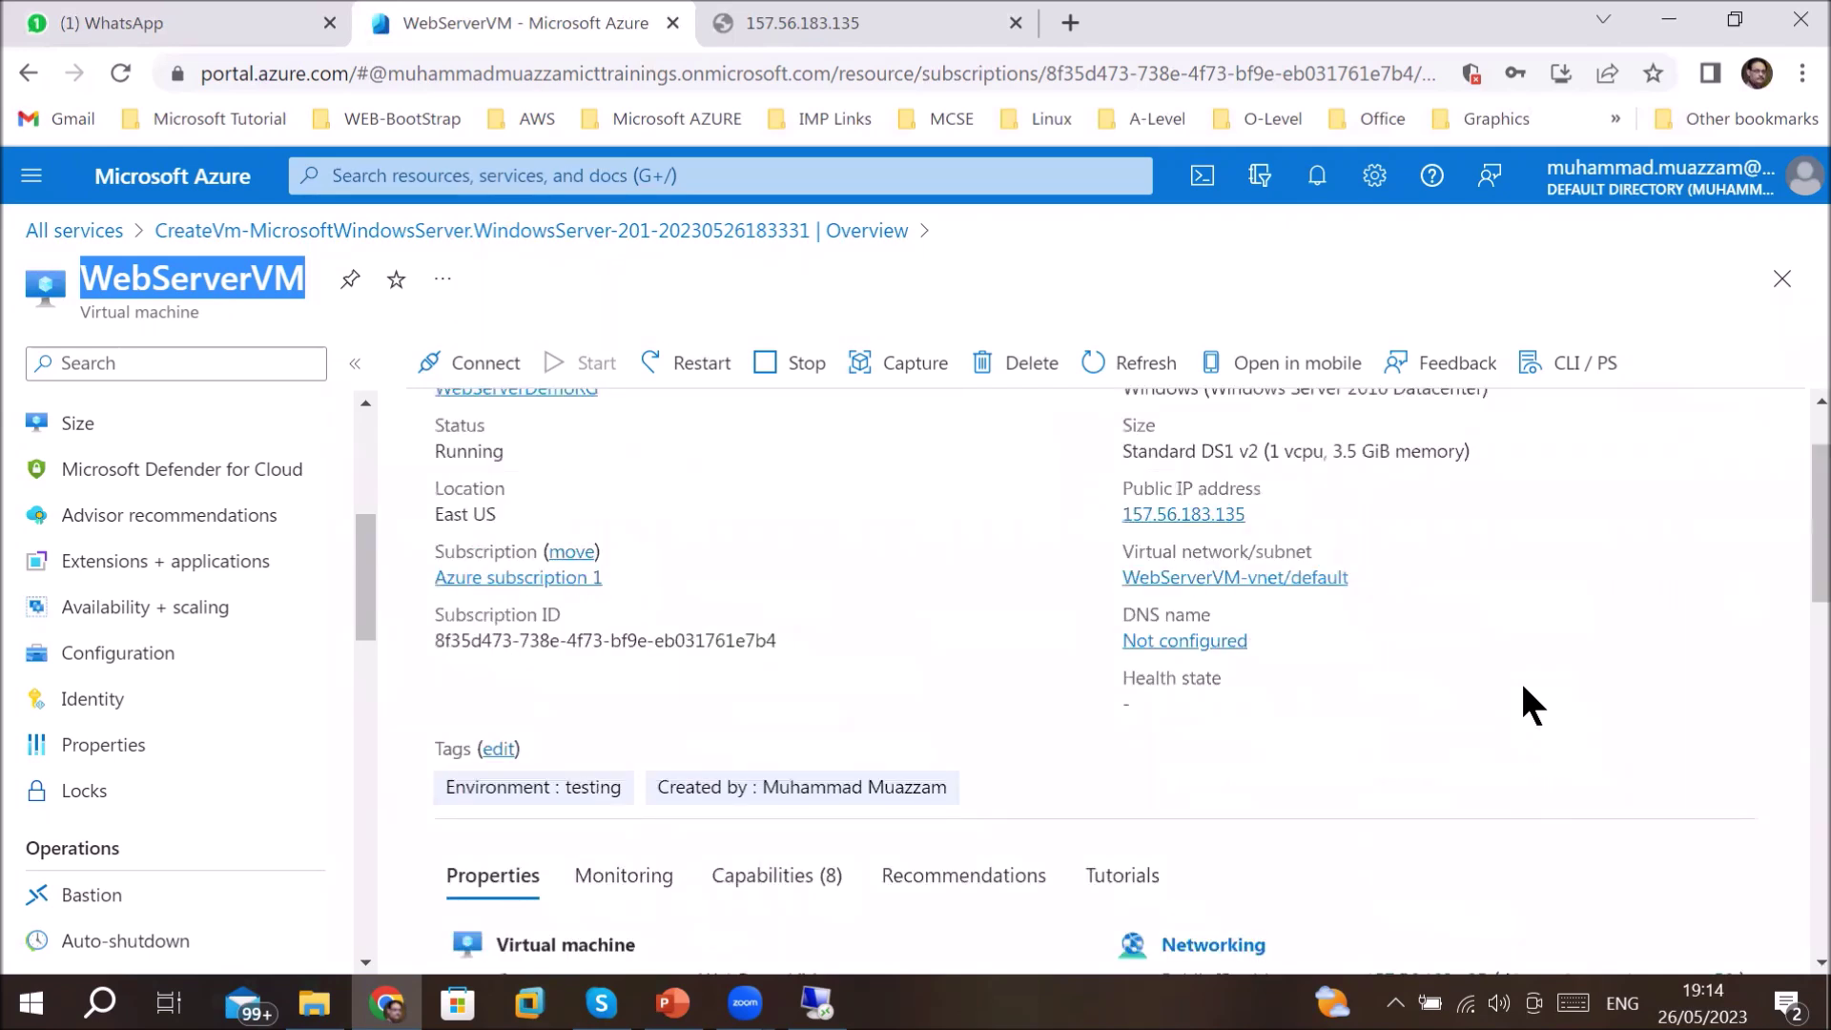
pyautogui.scroll(1, 1523, 688)
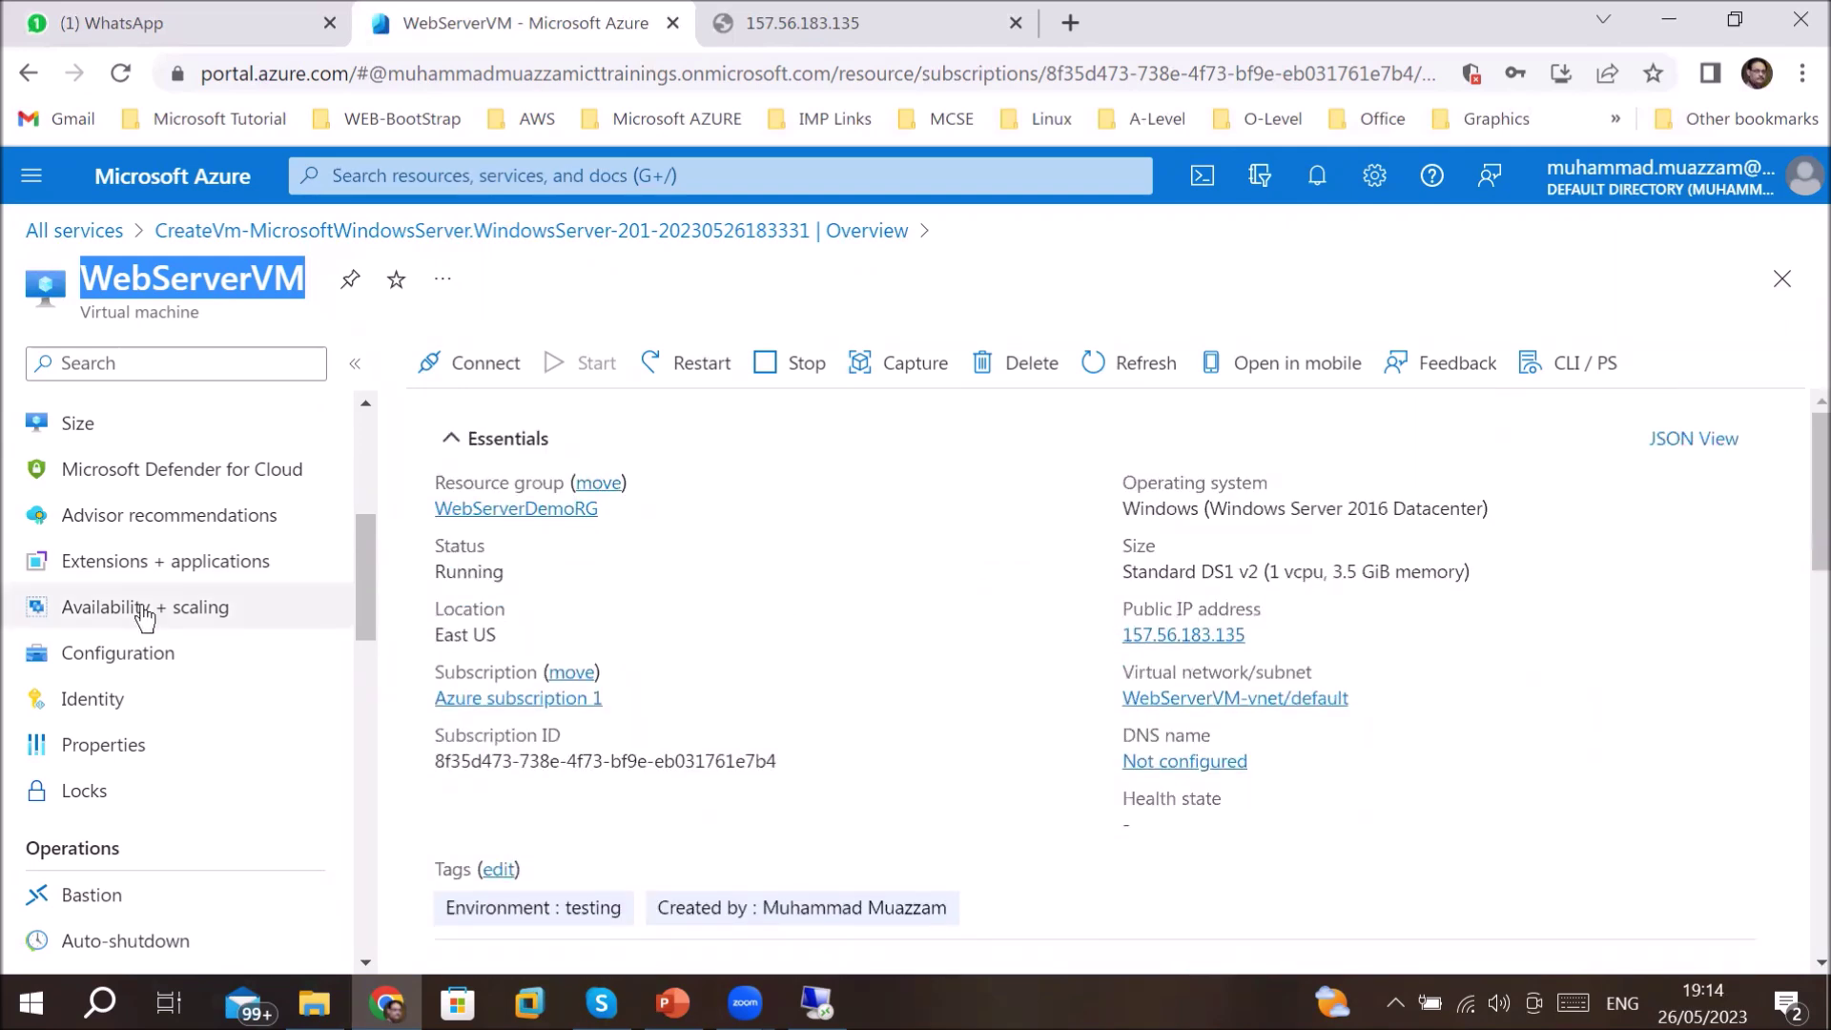
pyautogui.click(162, 658)
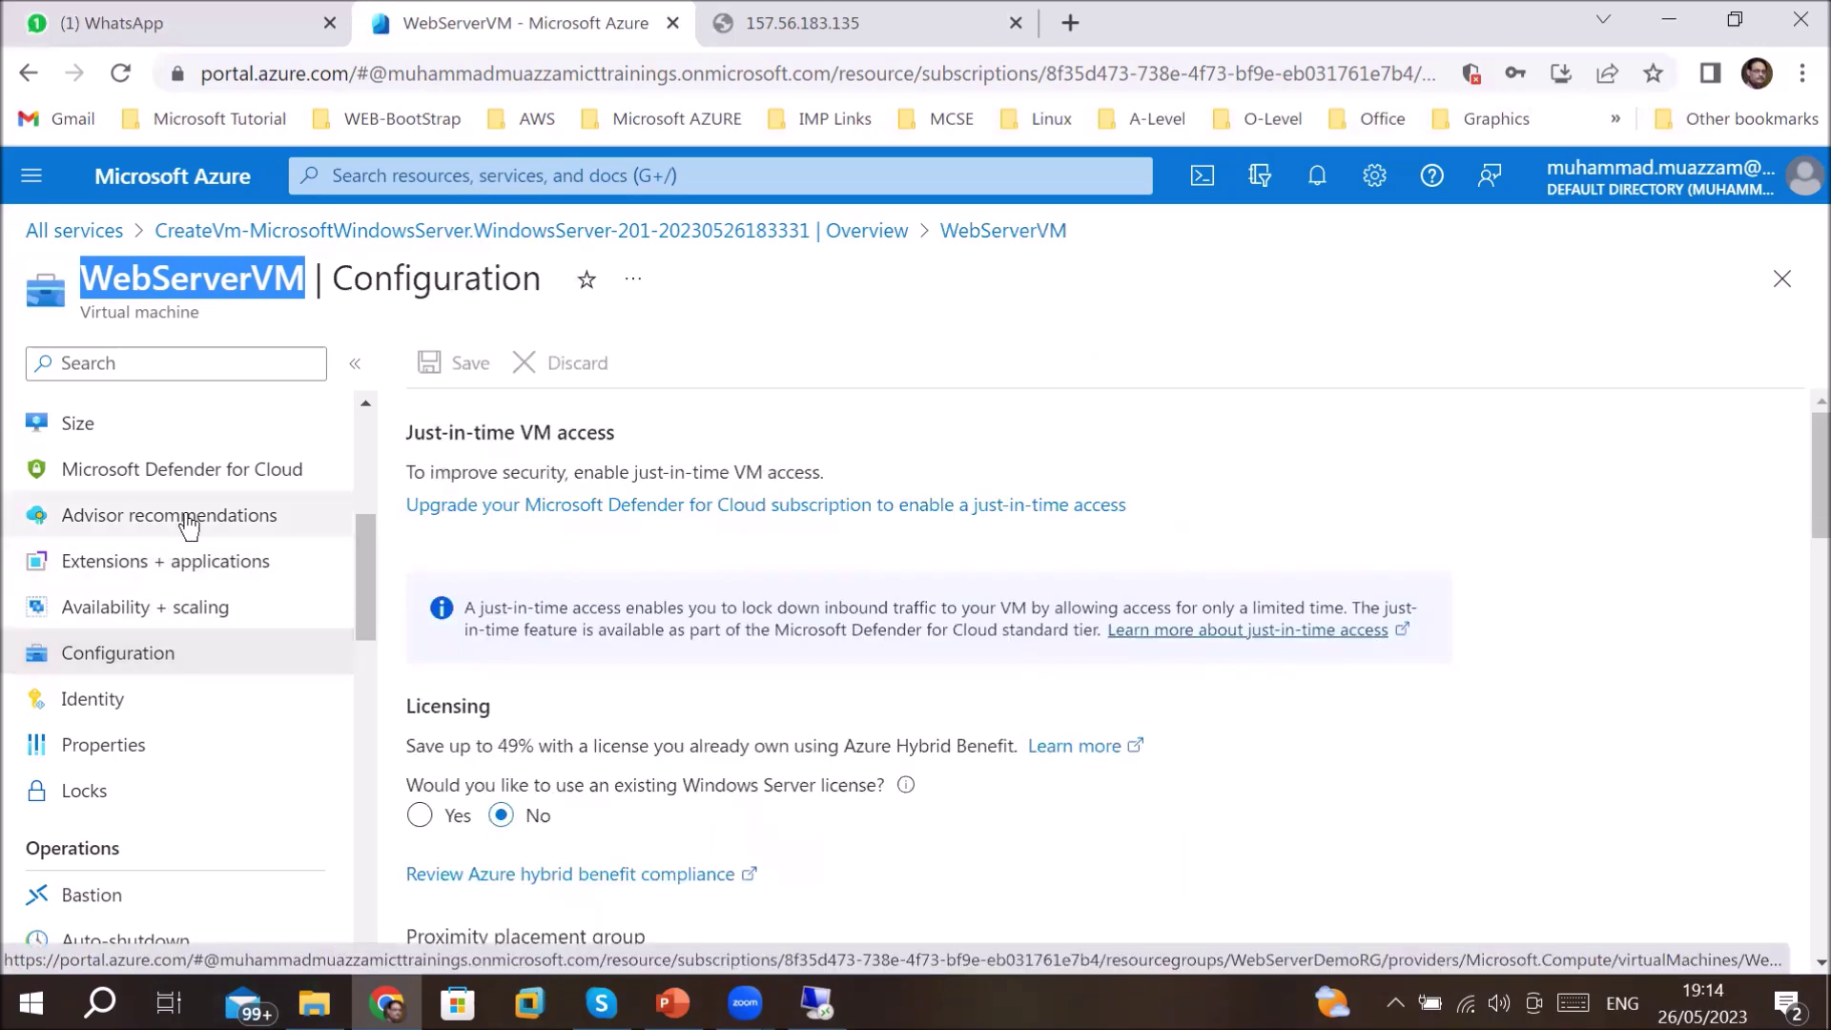
# - Visit the Networking, Overview, Activity log and Tags pages, then view the Networking inbound rules allowing only RDP 3389
pyautogui.moveTo(367, 563); pyautogui.dragTo(370, 484)
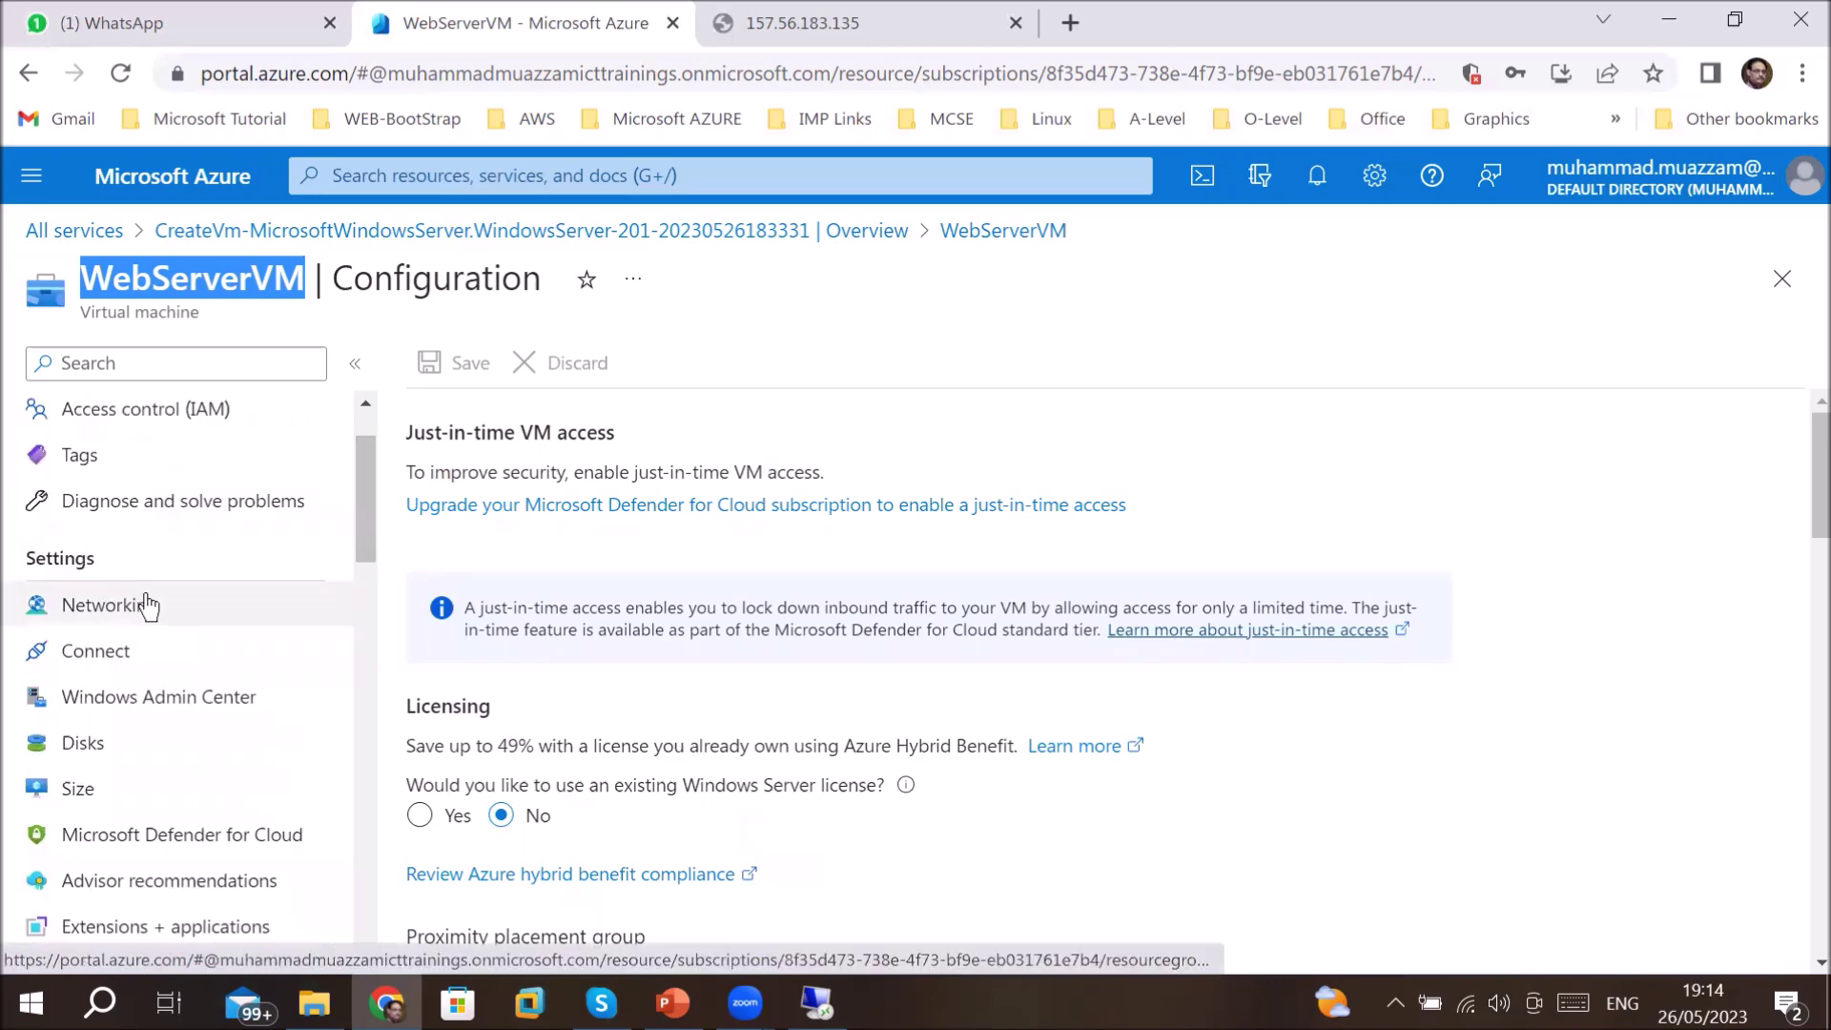
pyautogui.click(143, 606)
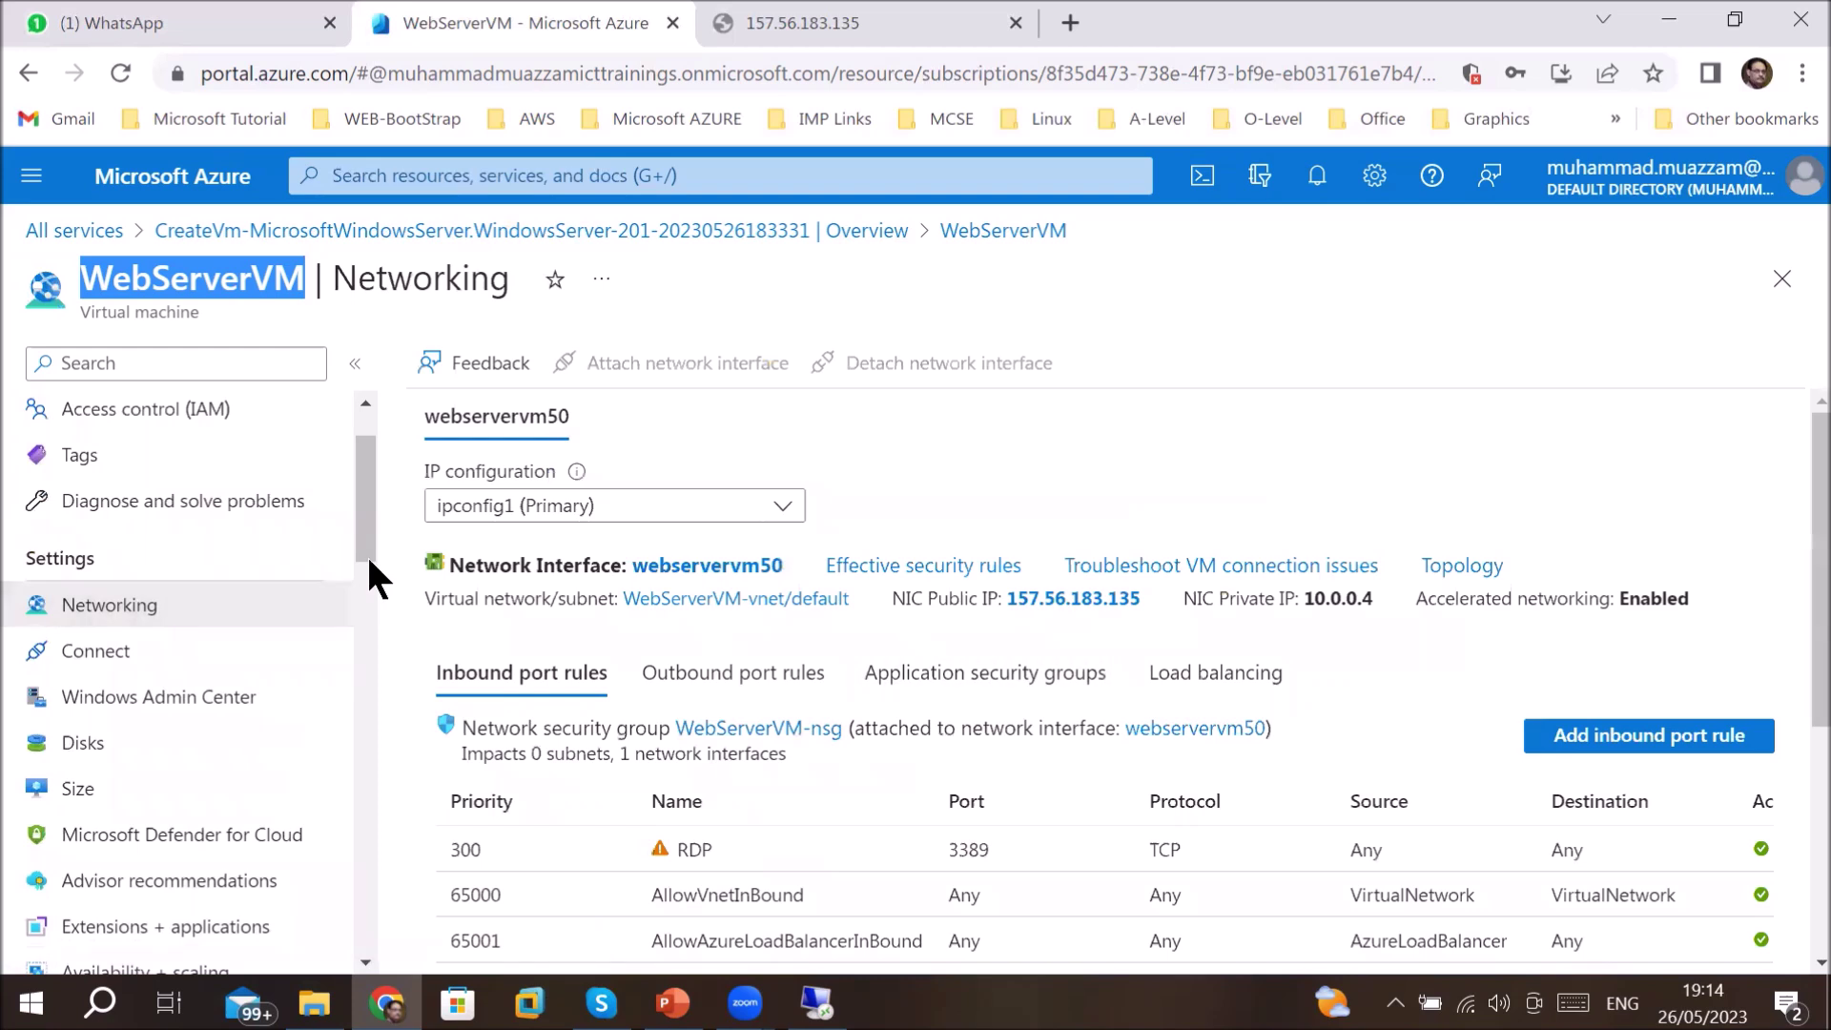
pyautogui.moveTo(366, 509); pyautogui.dragTo(376, 444)
pyautogui.moveTo(90, 274); pyautogui.dragTo(229, 283)
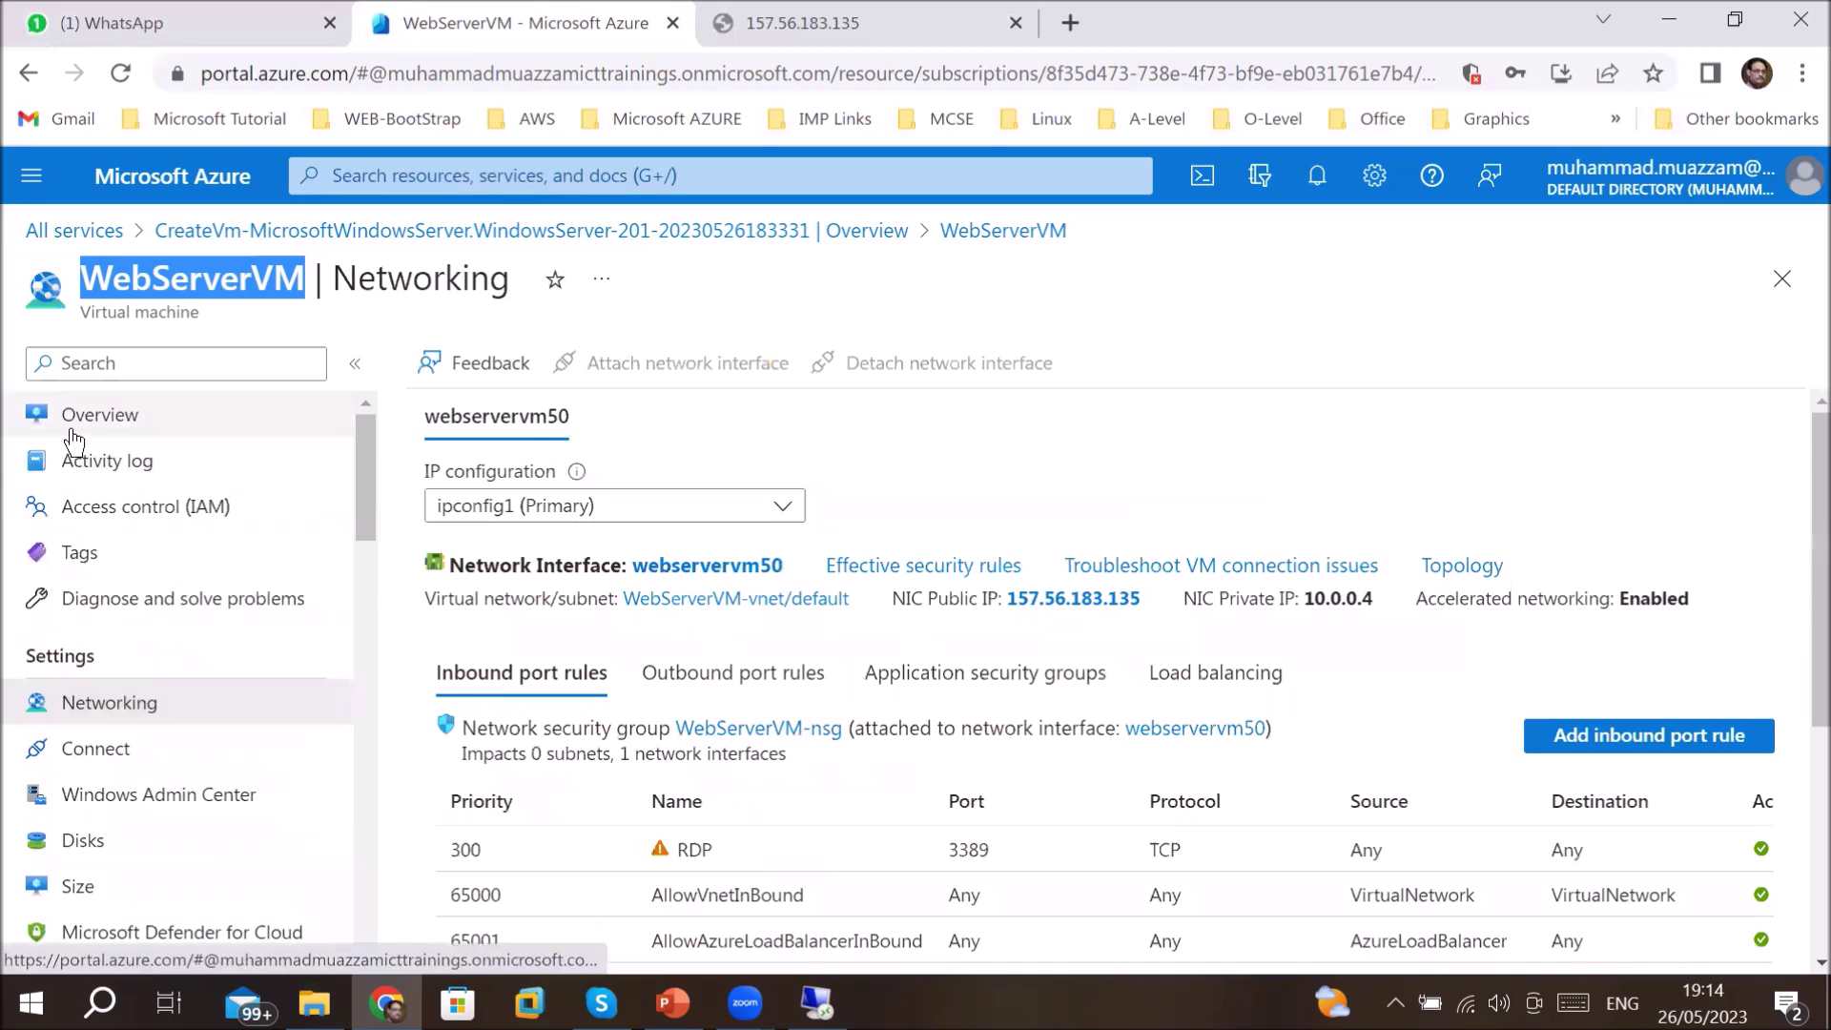
pyautogui.click(138, 417)
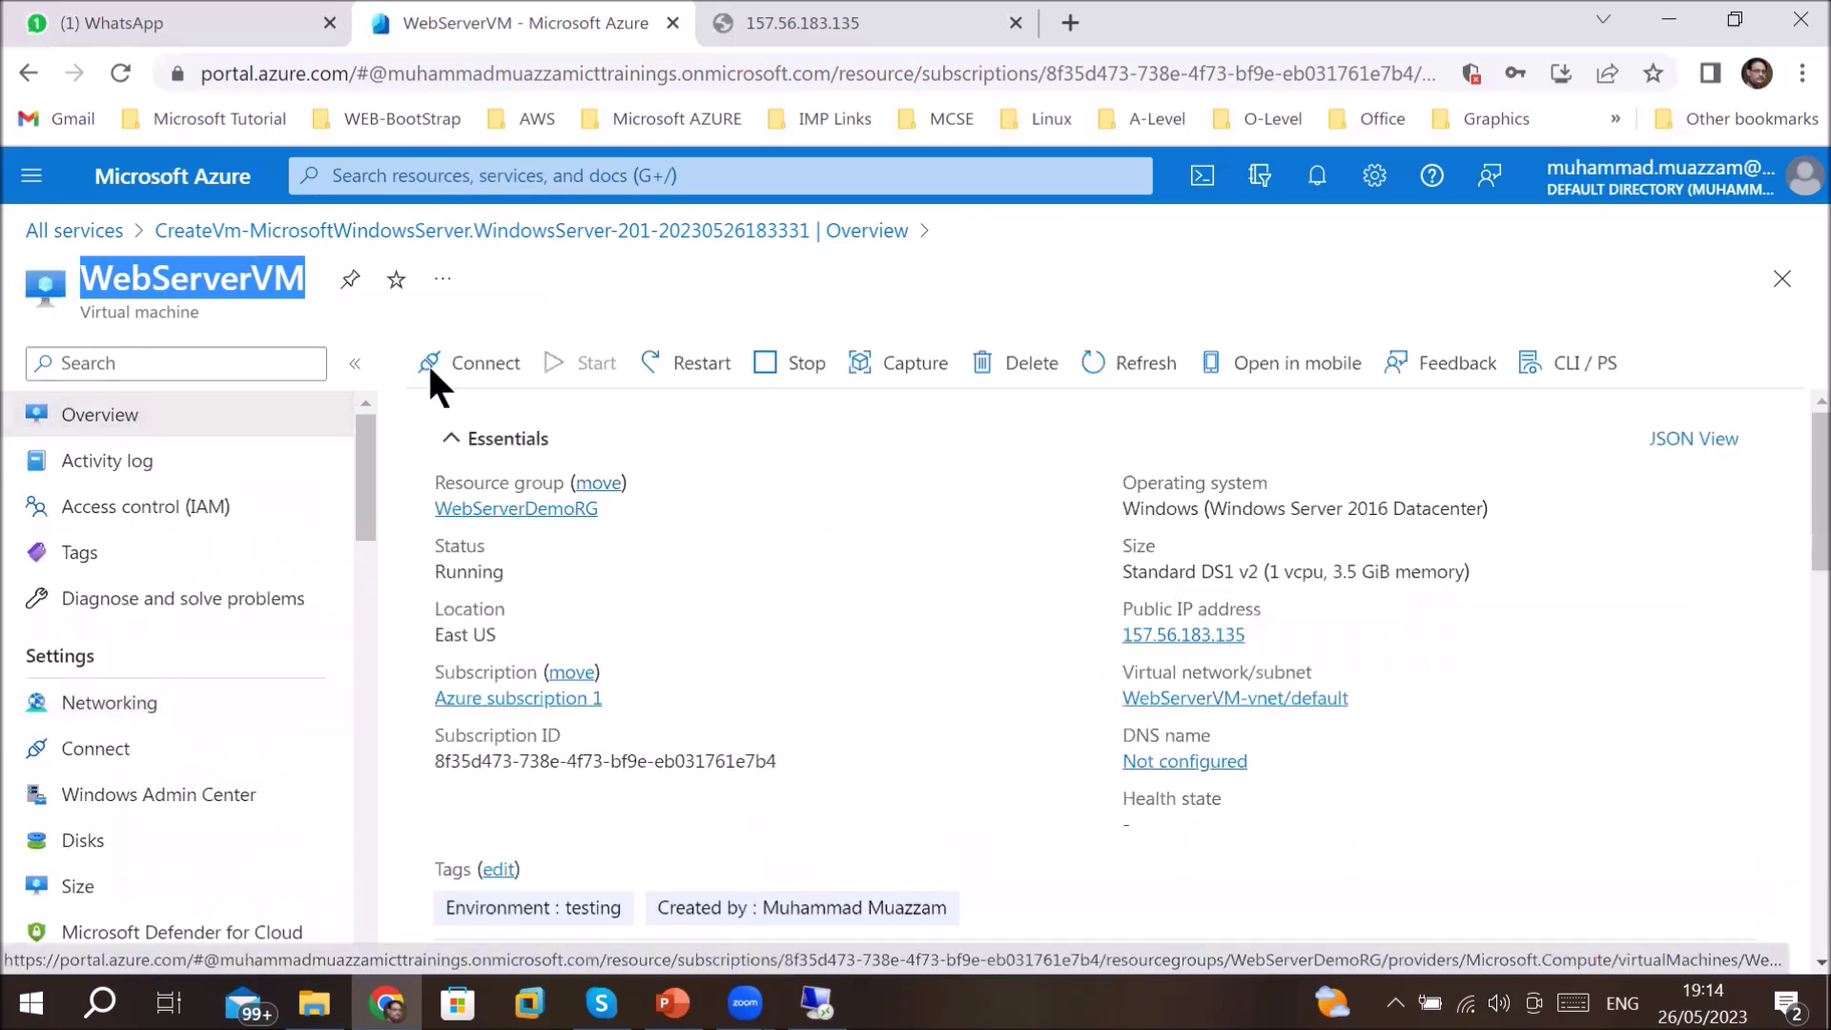
pyautogui.click(106, 468)
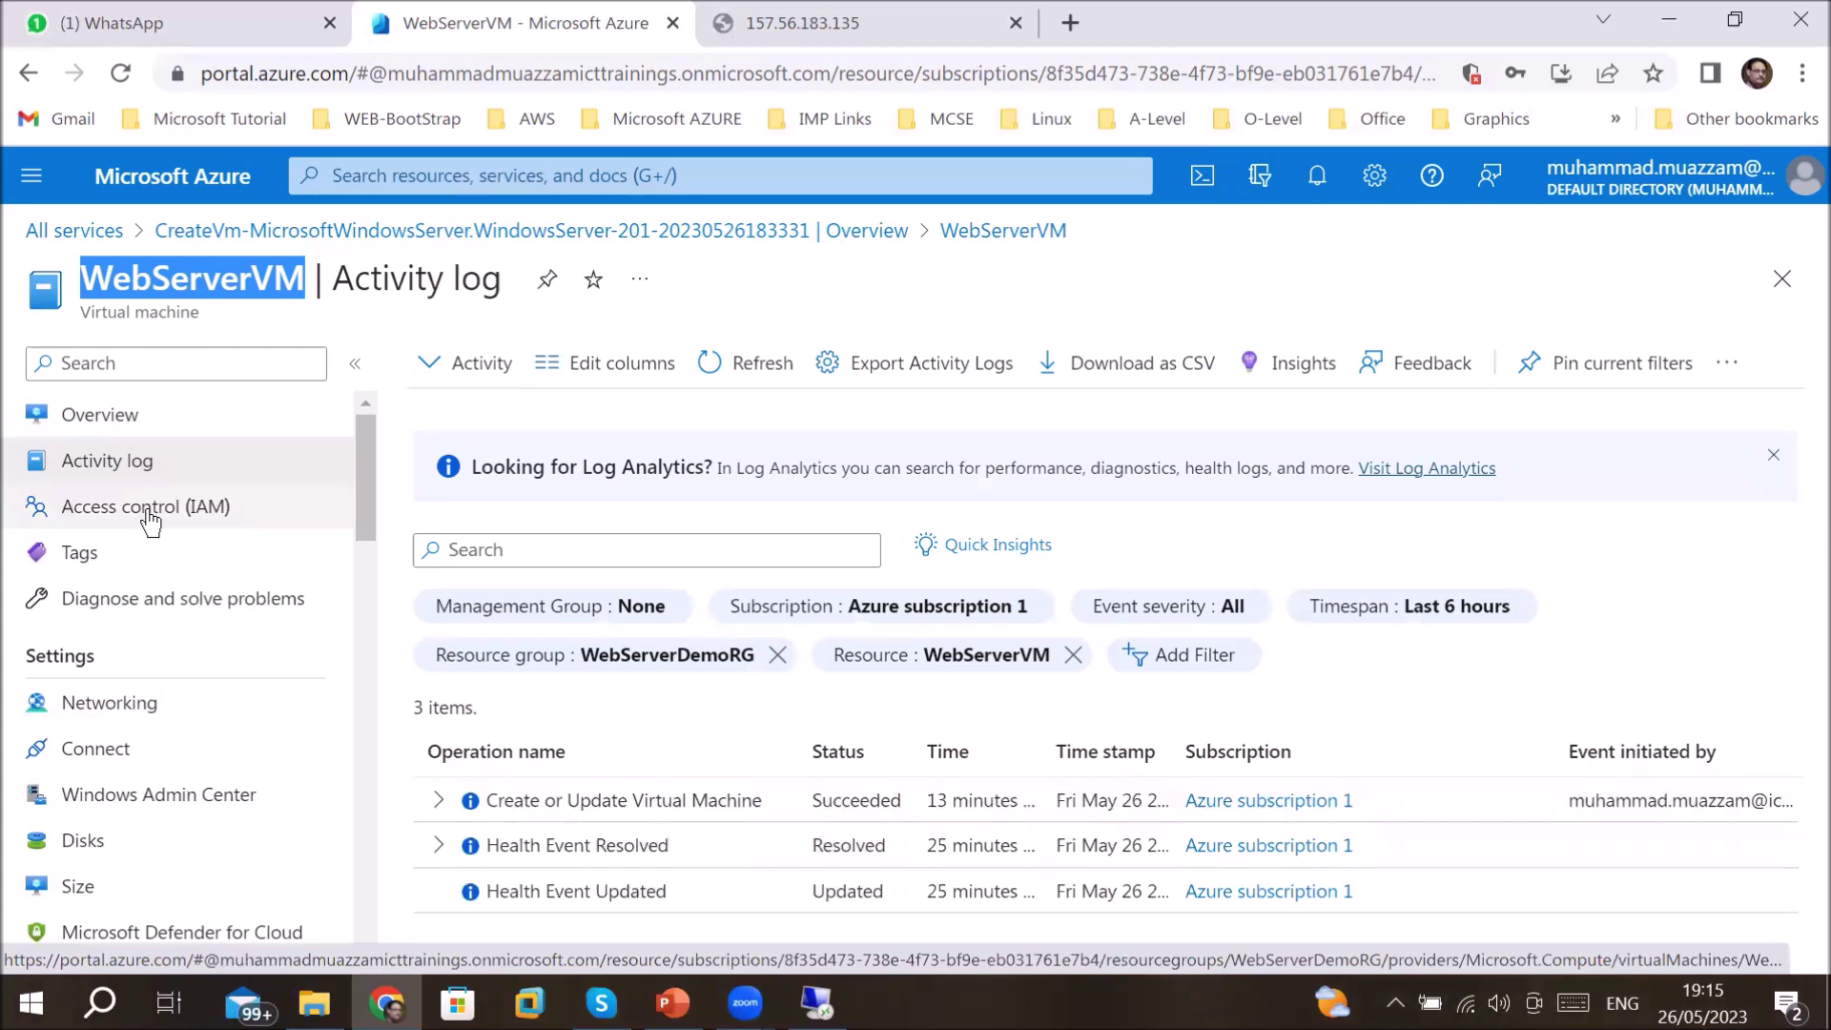
pyautogui.click(125, 569)
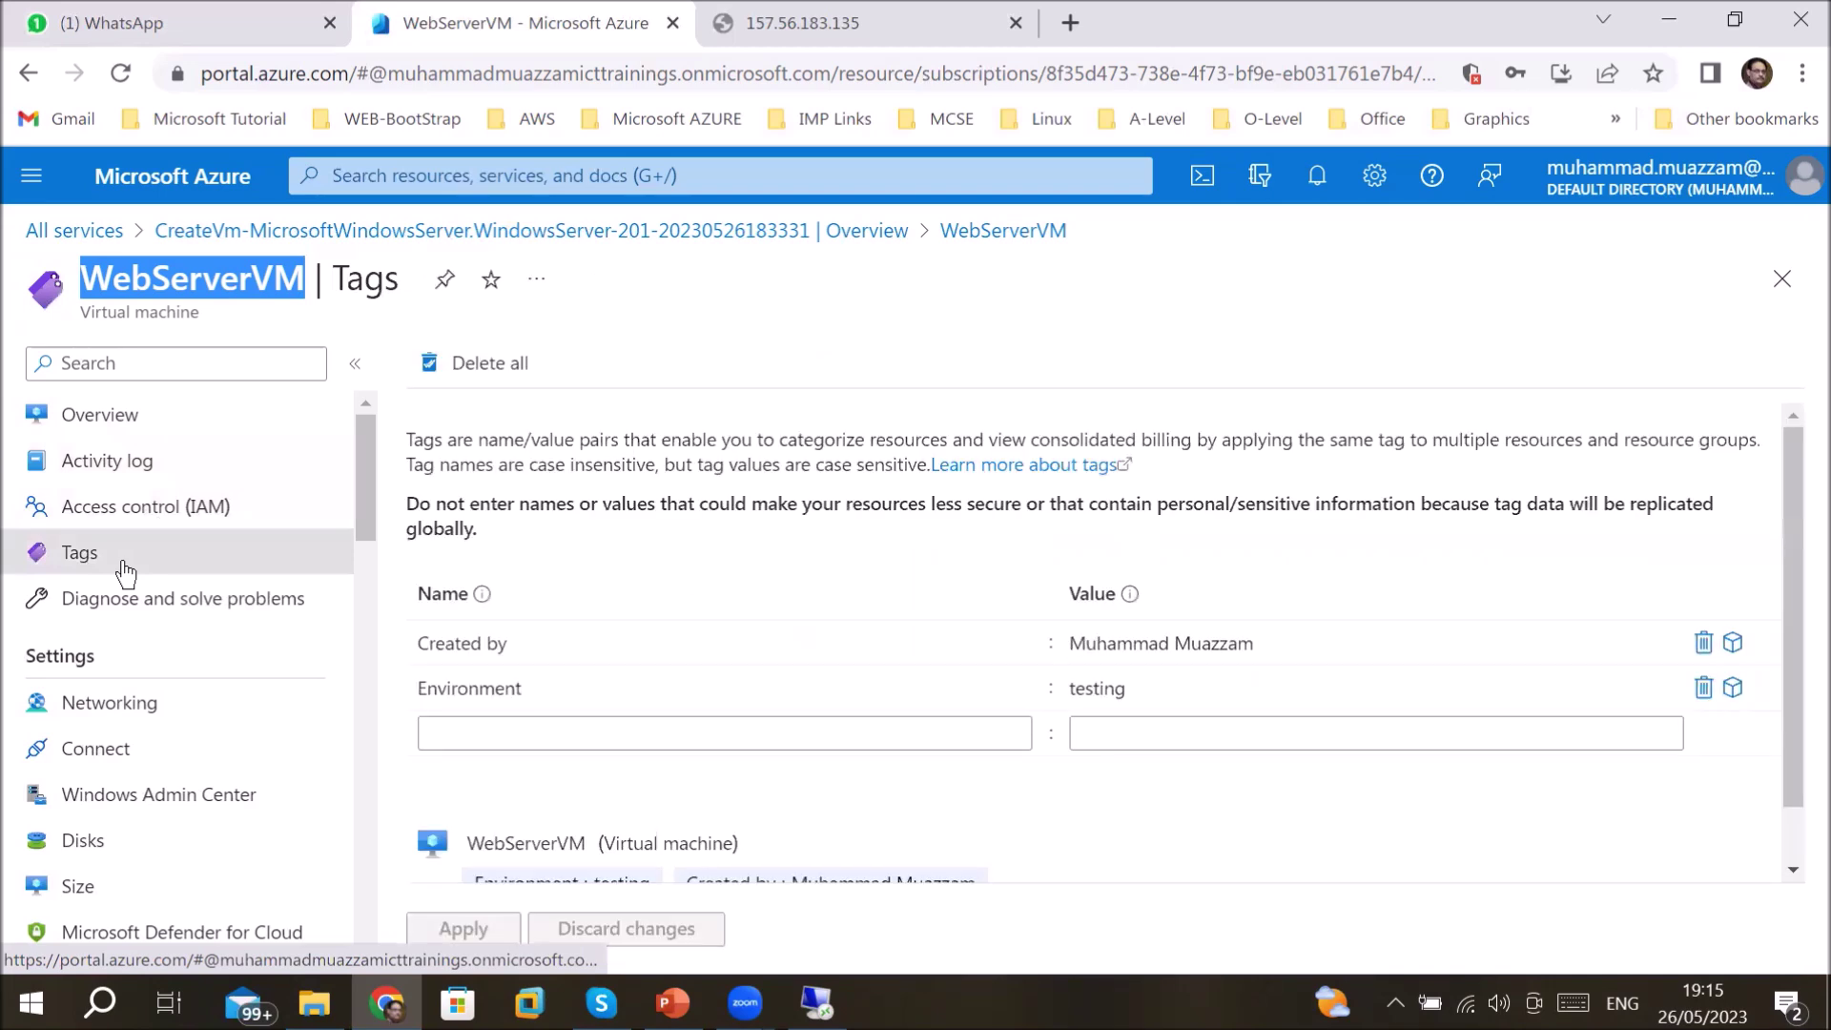
pyautogui.click(148, 725)
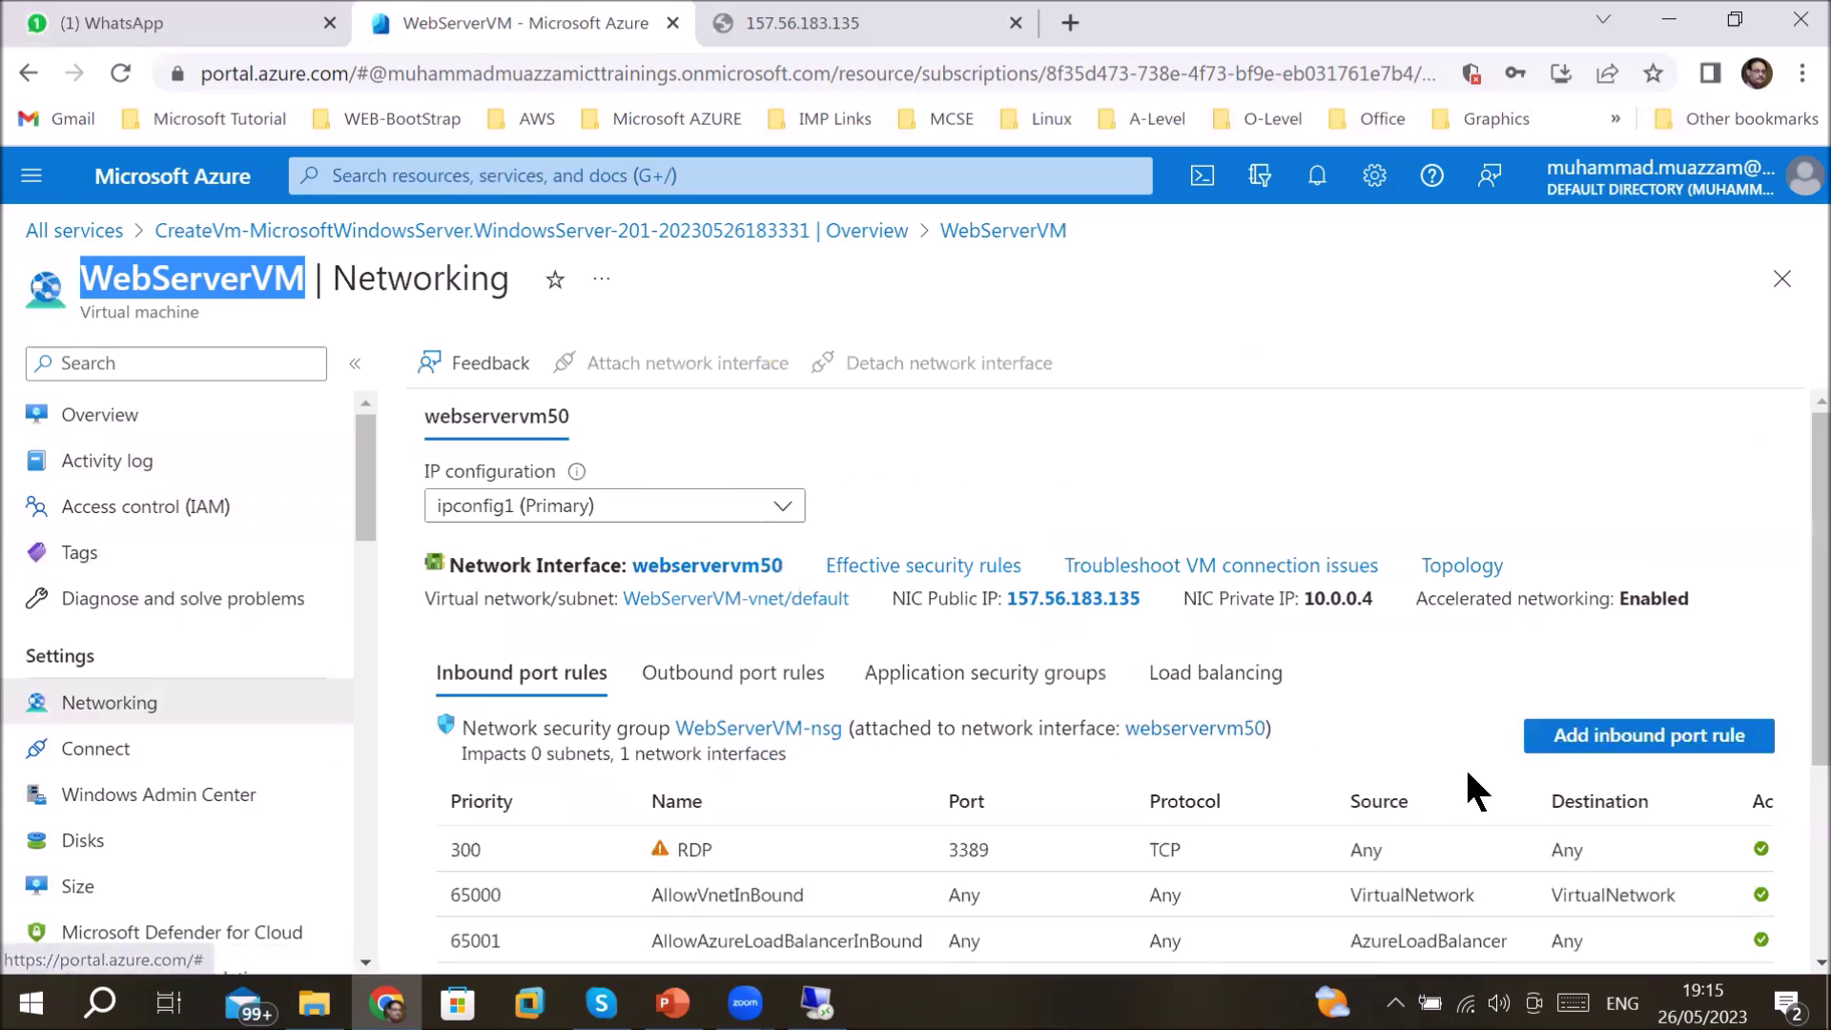
pyautogui.scroll(-2, 1218, 875)
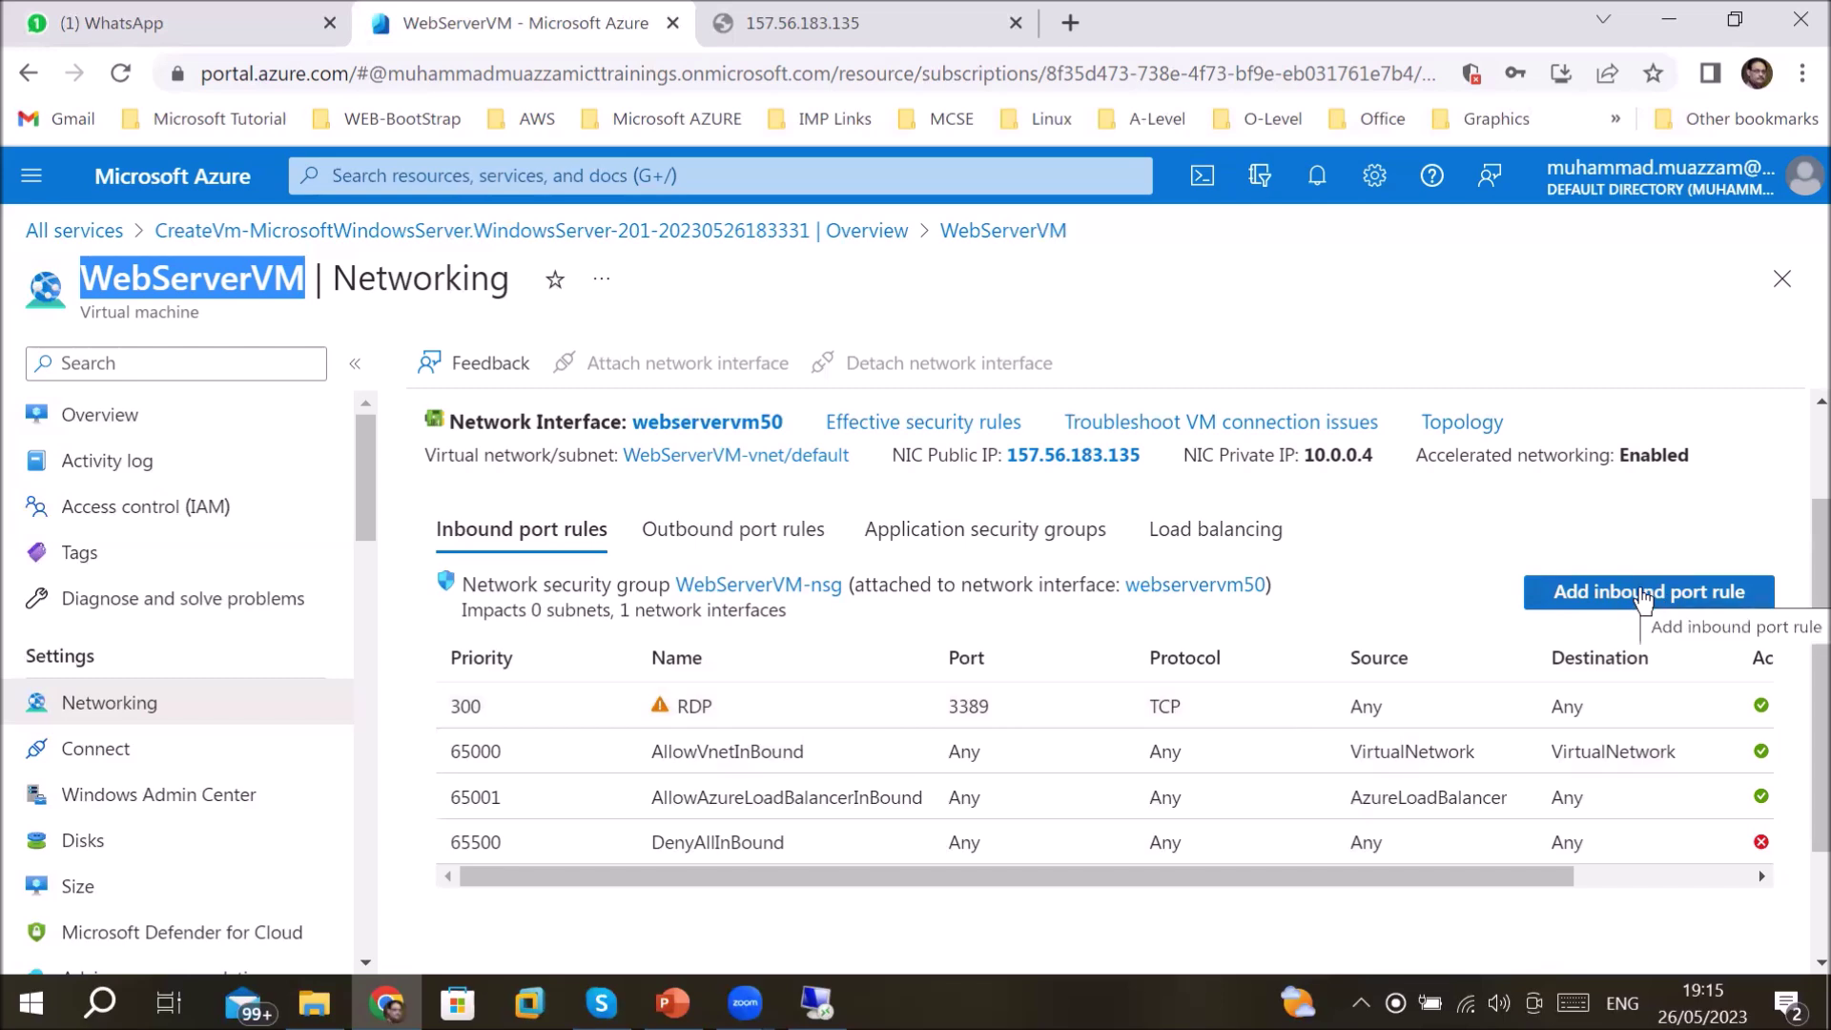
# - Start a new inbound security rule using the predefined HTTP service on port 80
pyautogui.click(1576, 597)
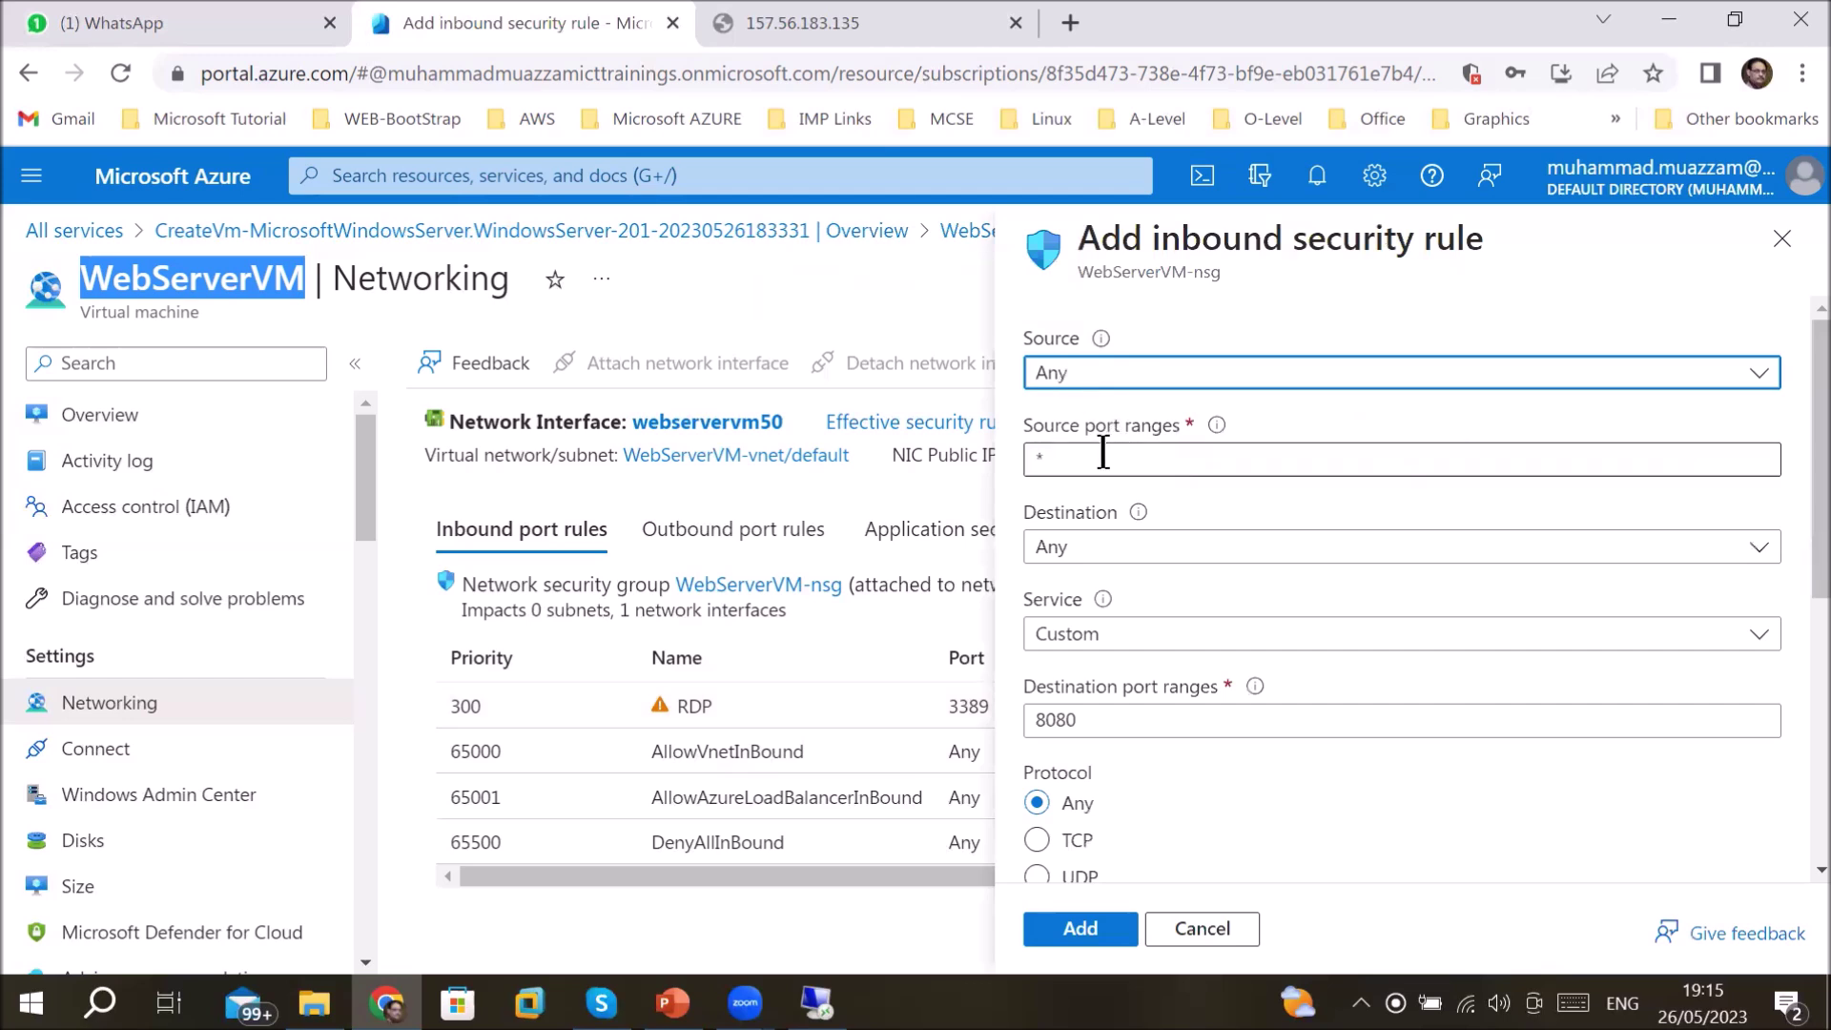
pyautogui.moveTo(1103, 455); pyautogui.dragTo(1021, 462)
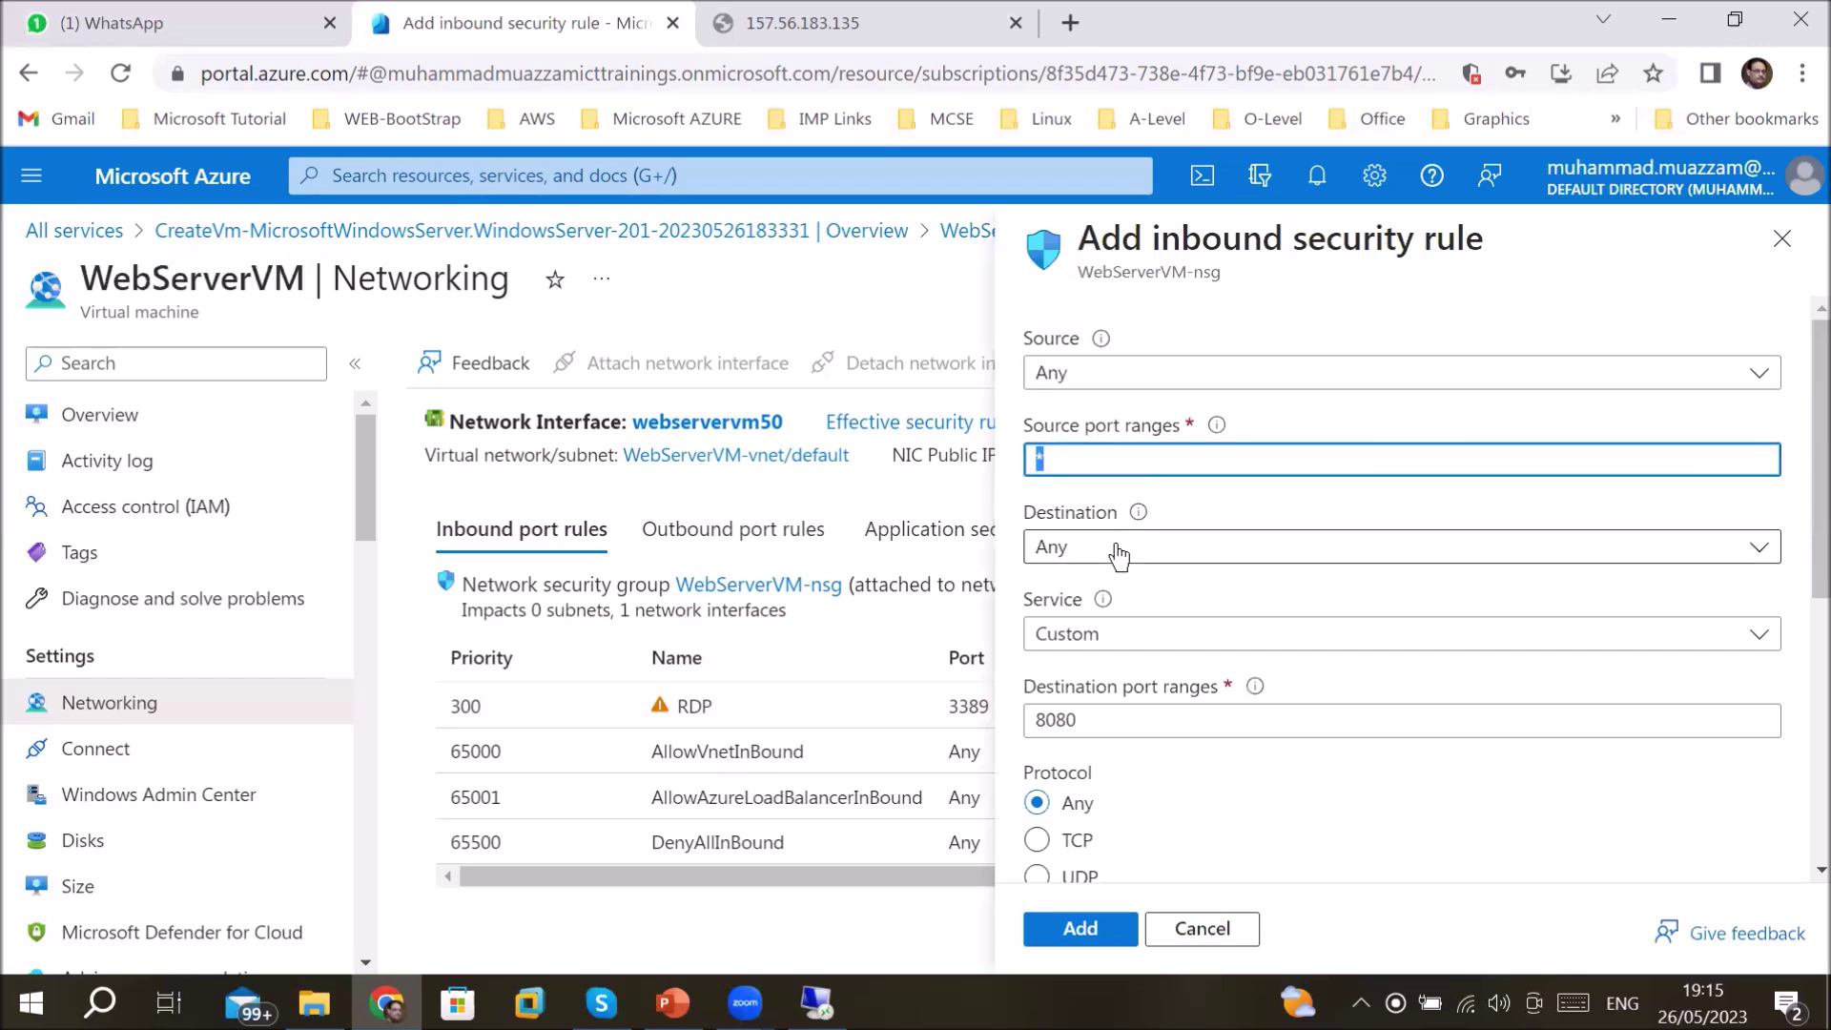
pyautogui.click(1151, 639)
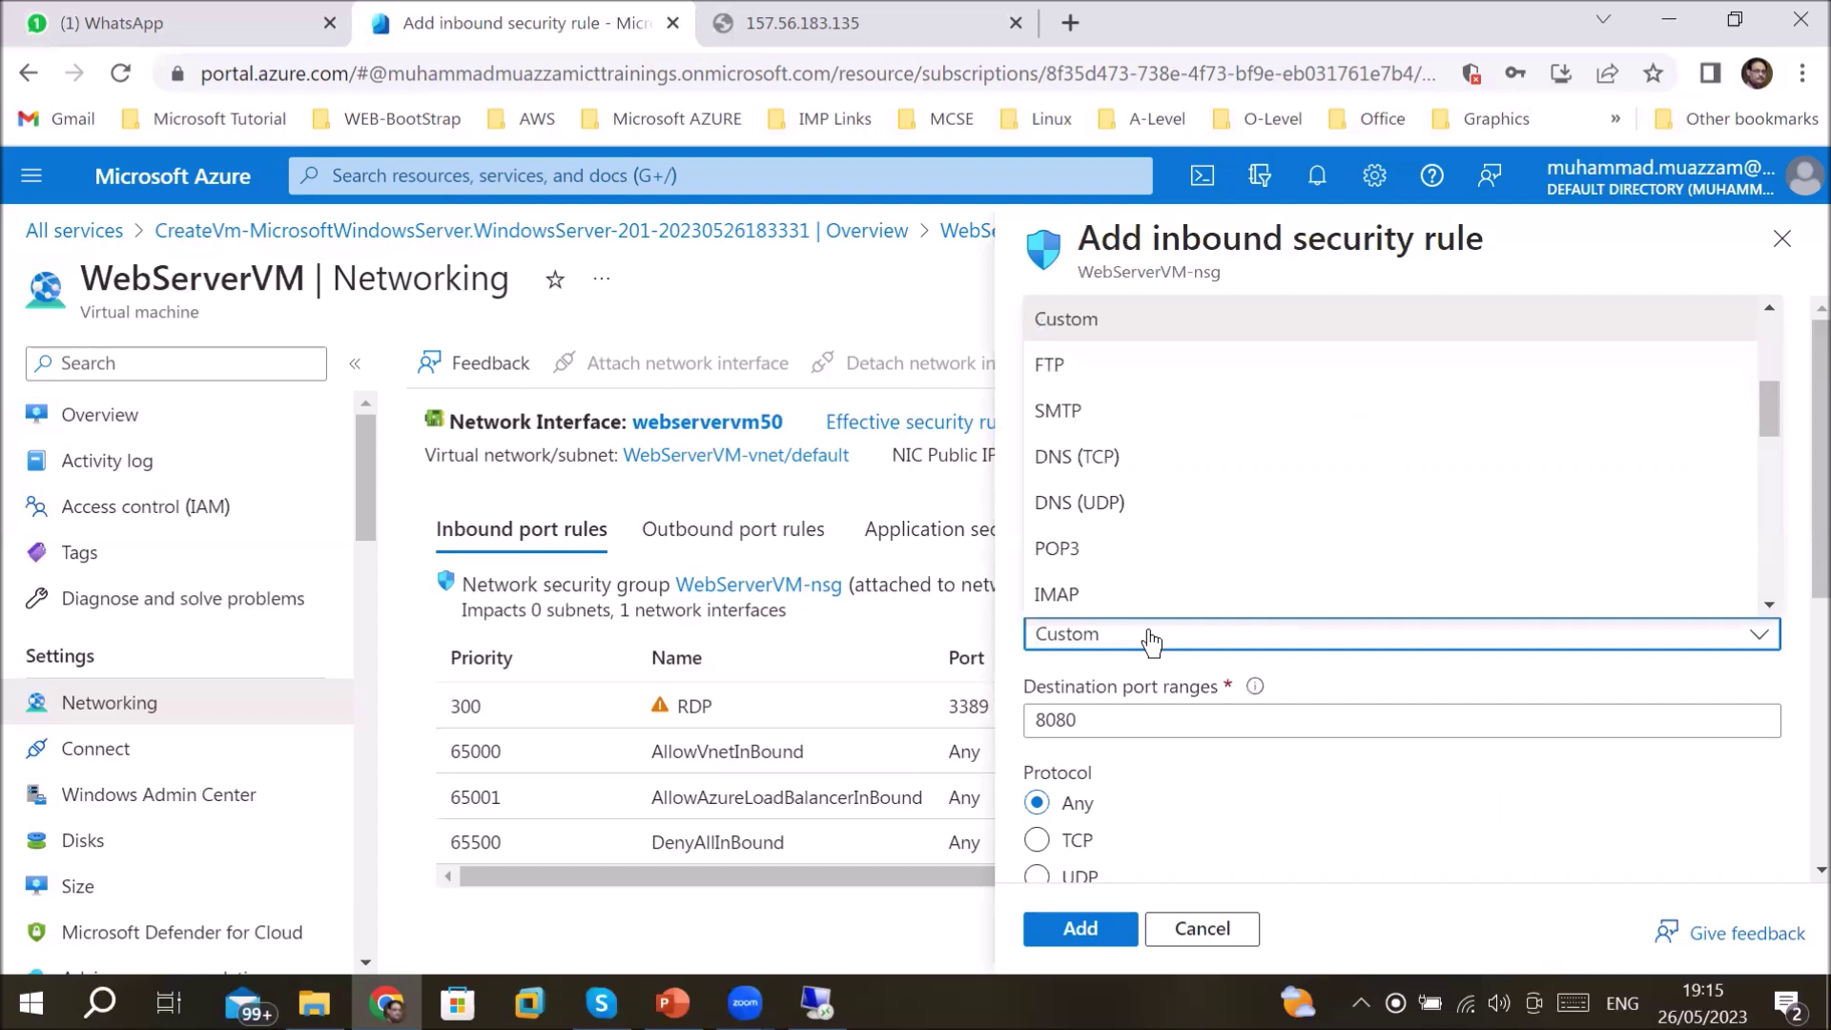
pyautogui.scroll(-3, 1198, 563)
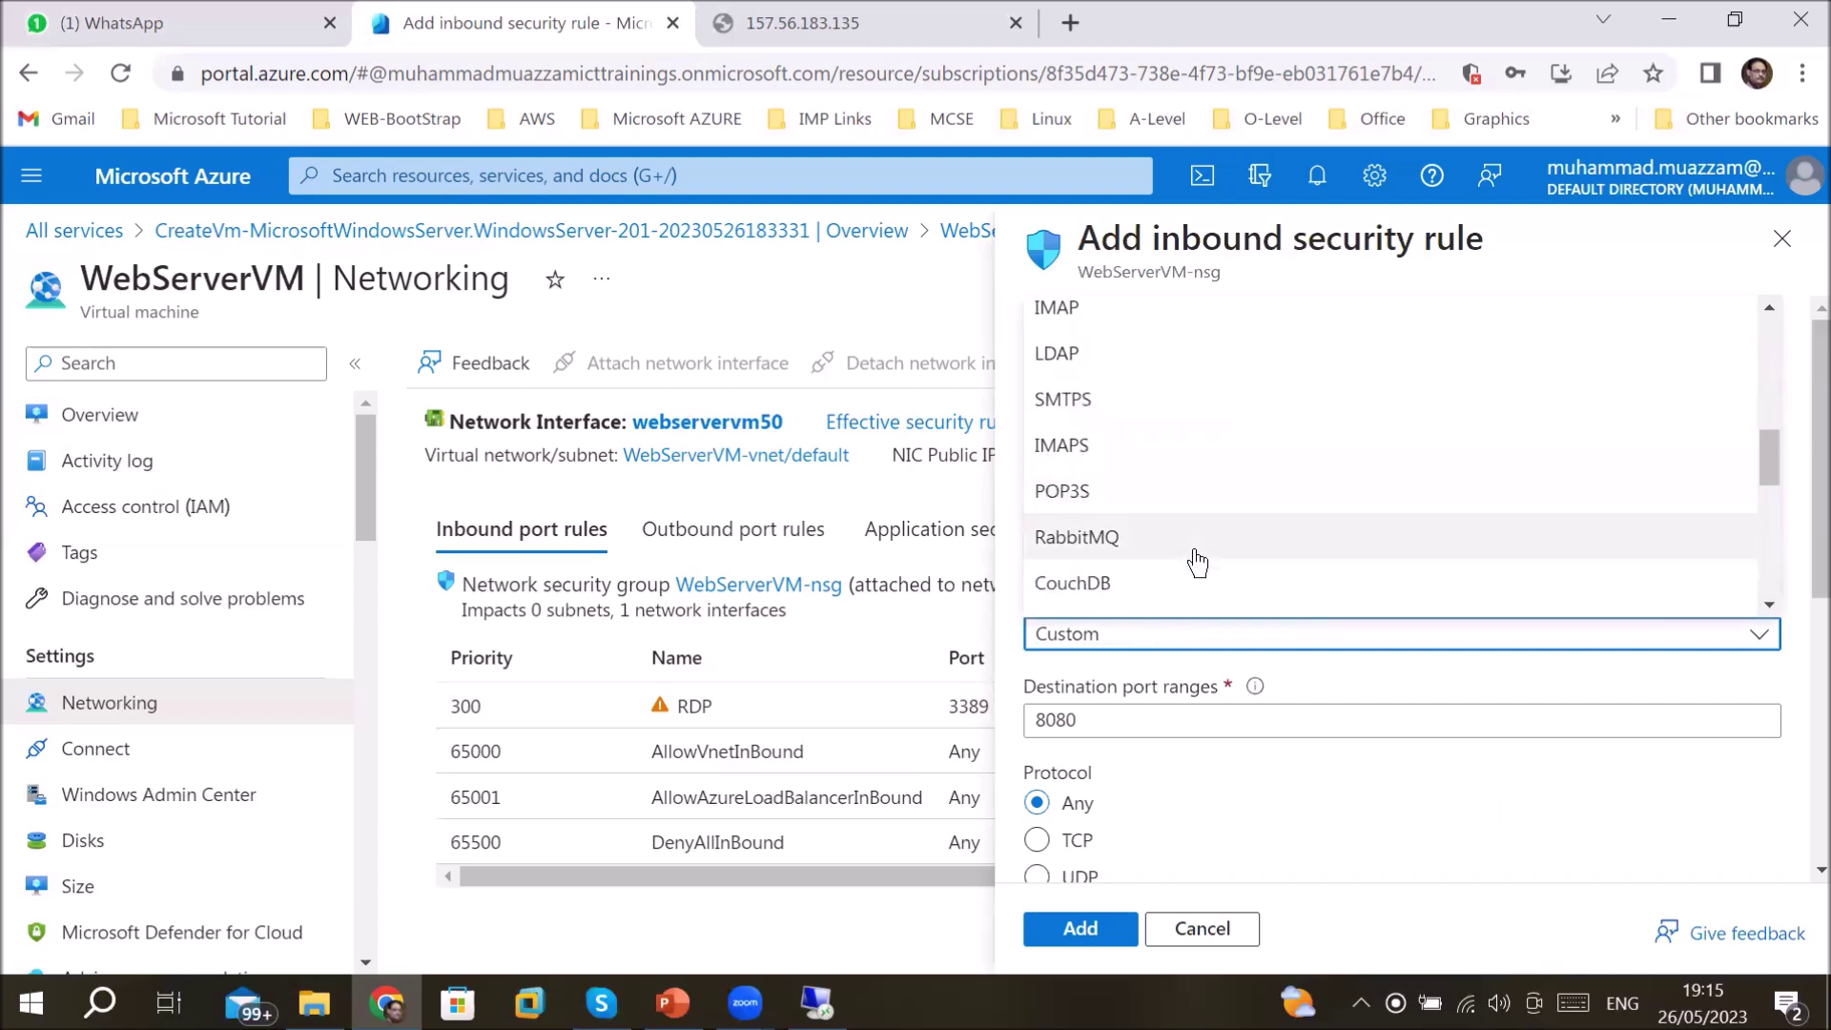
pyautogui.scroll(6, 1197, 562)
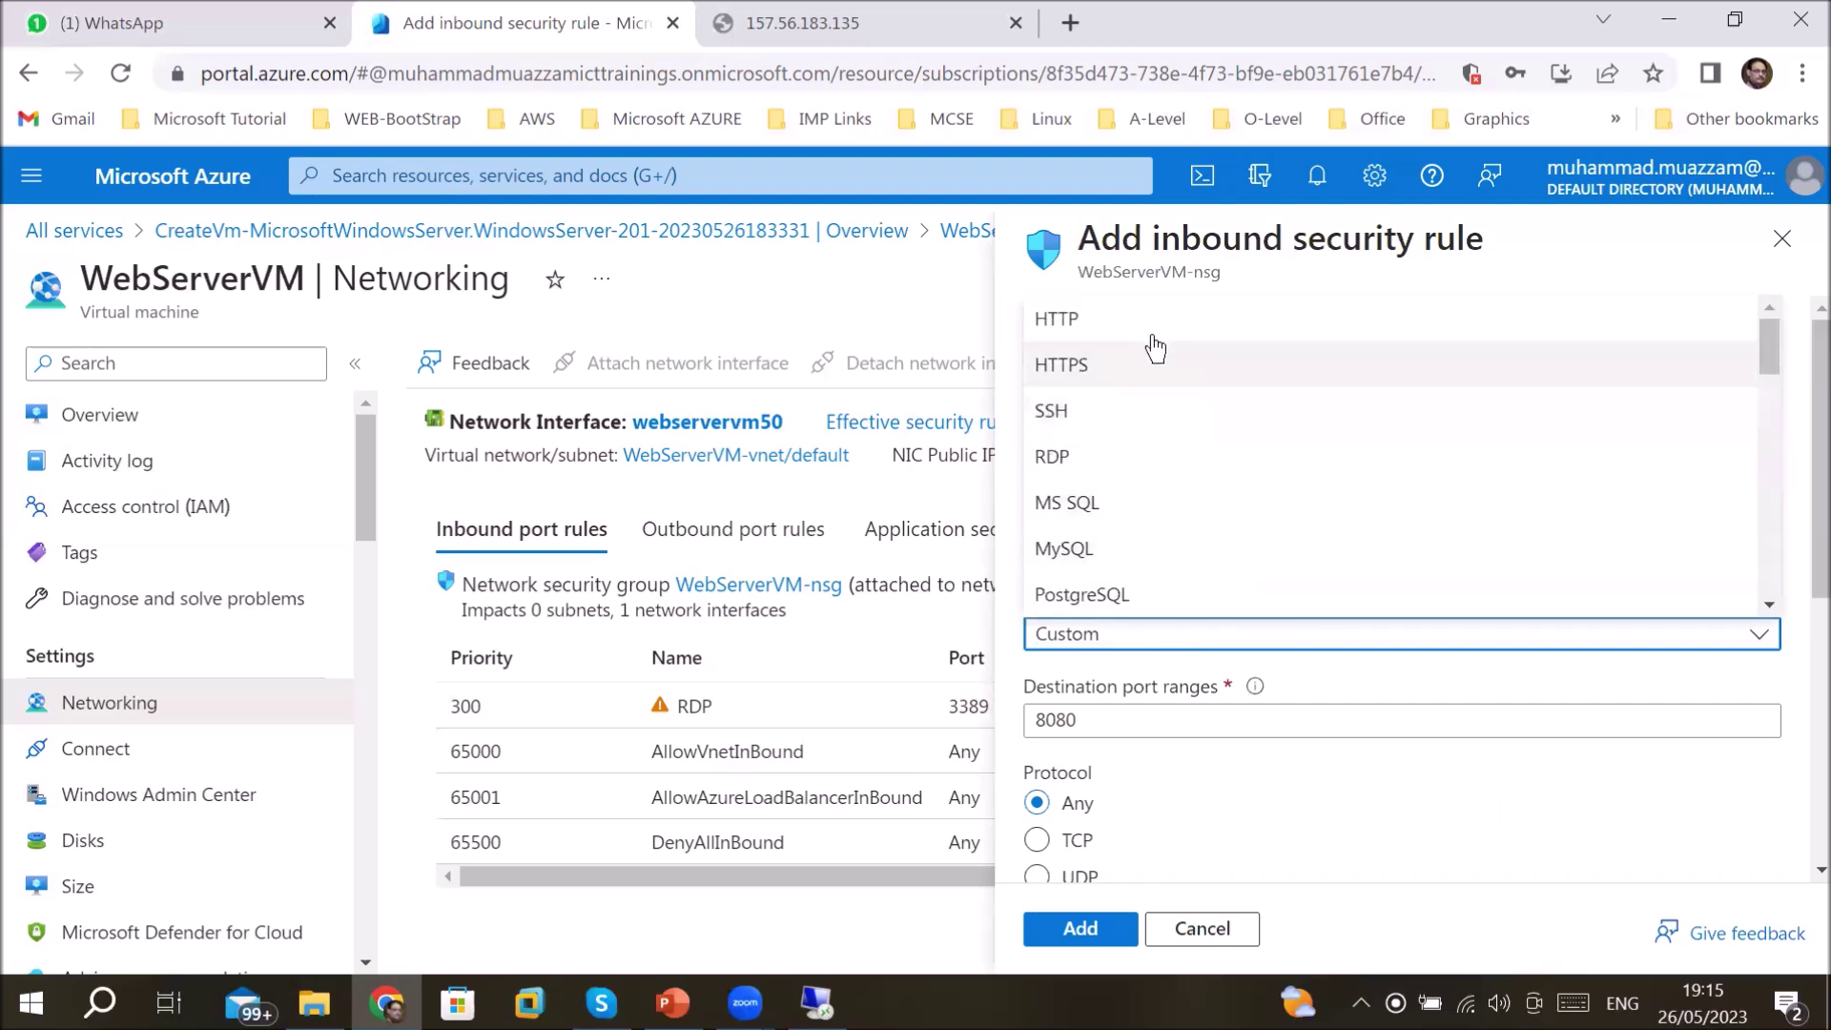
pyautogui.click(1155, 324)
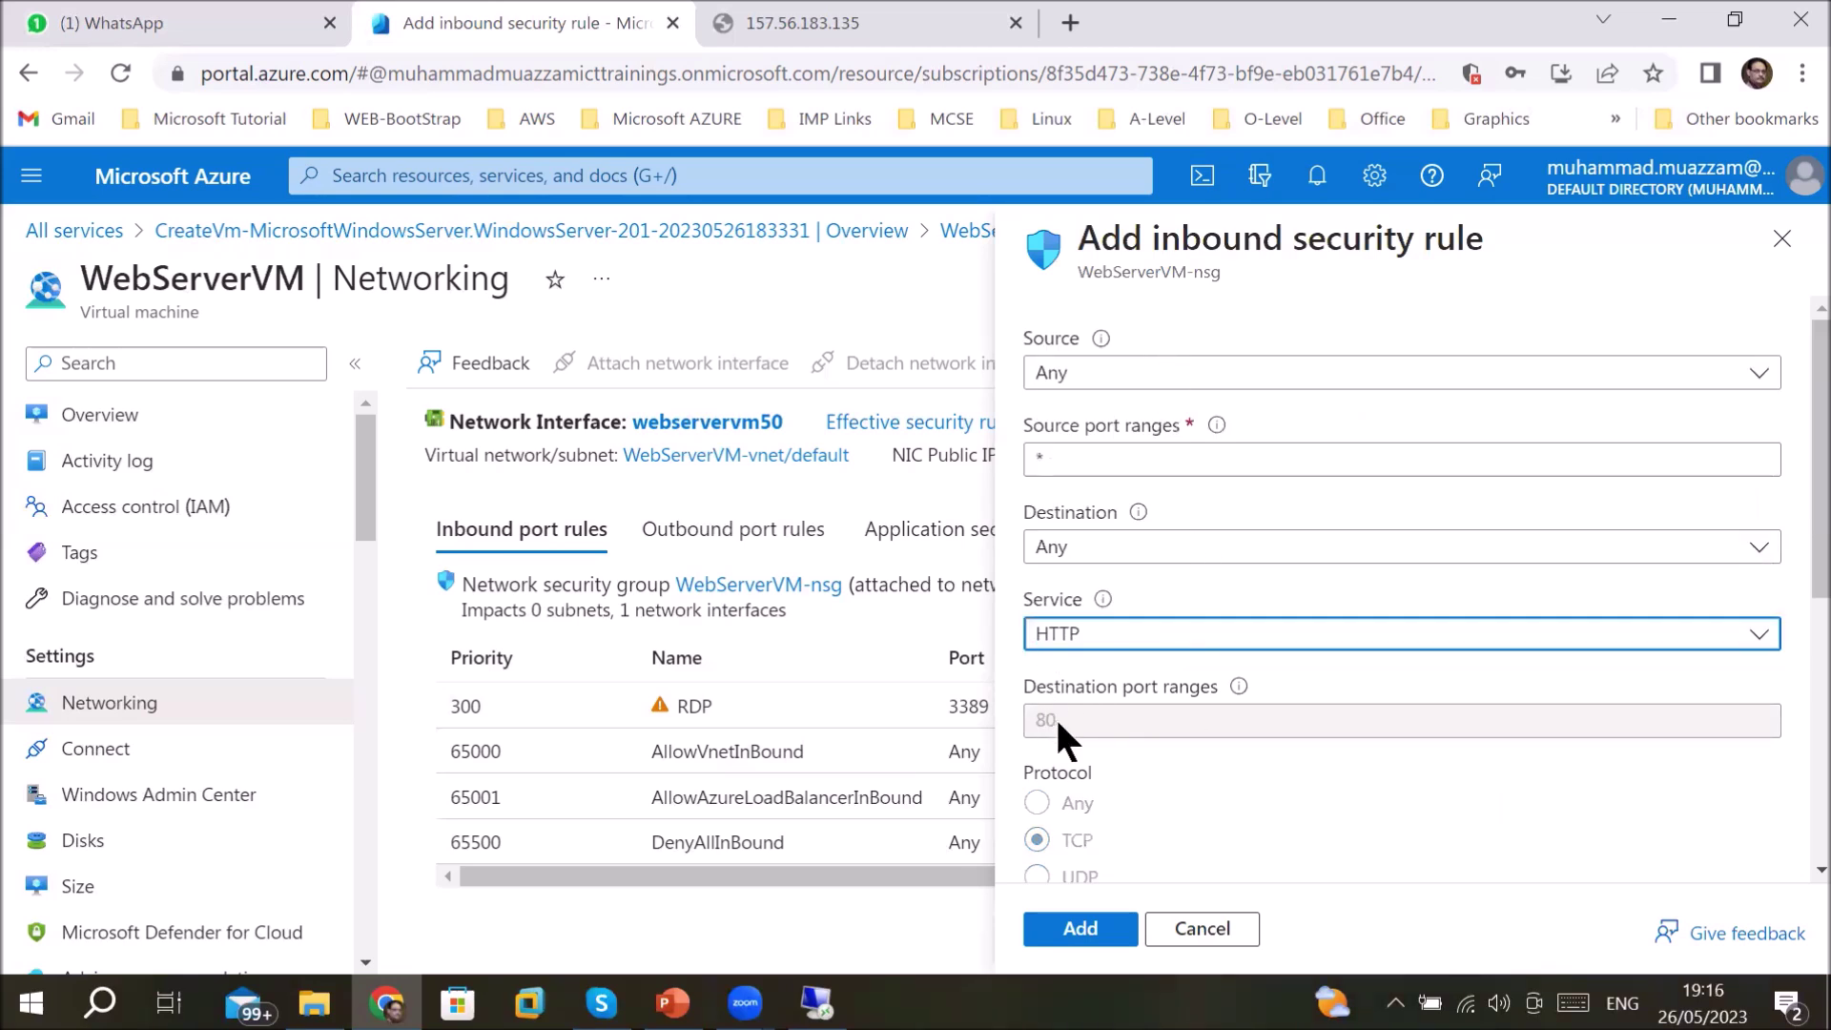
pyautogui.scroll(-3, 1054, 715)
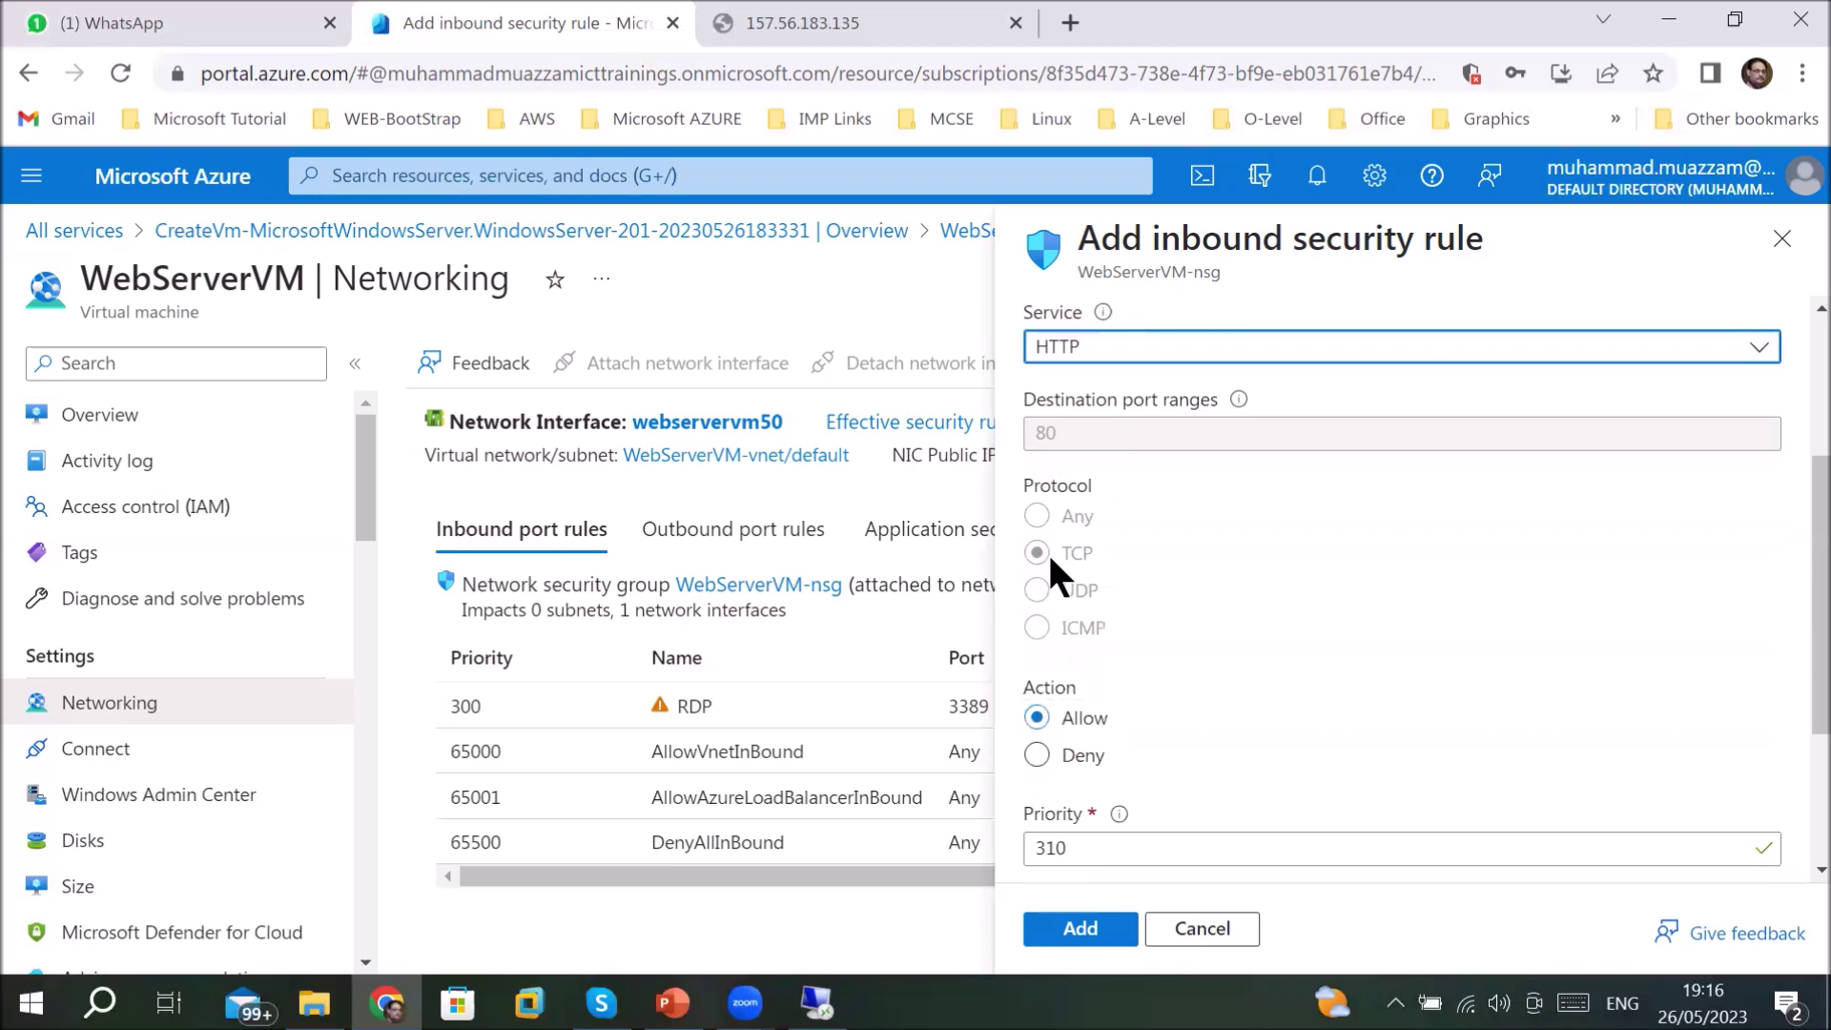
pyautogui.click(1040, 758)
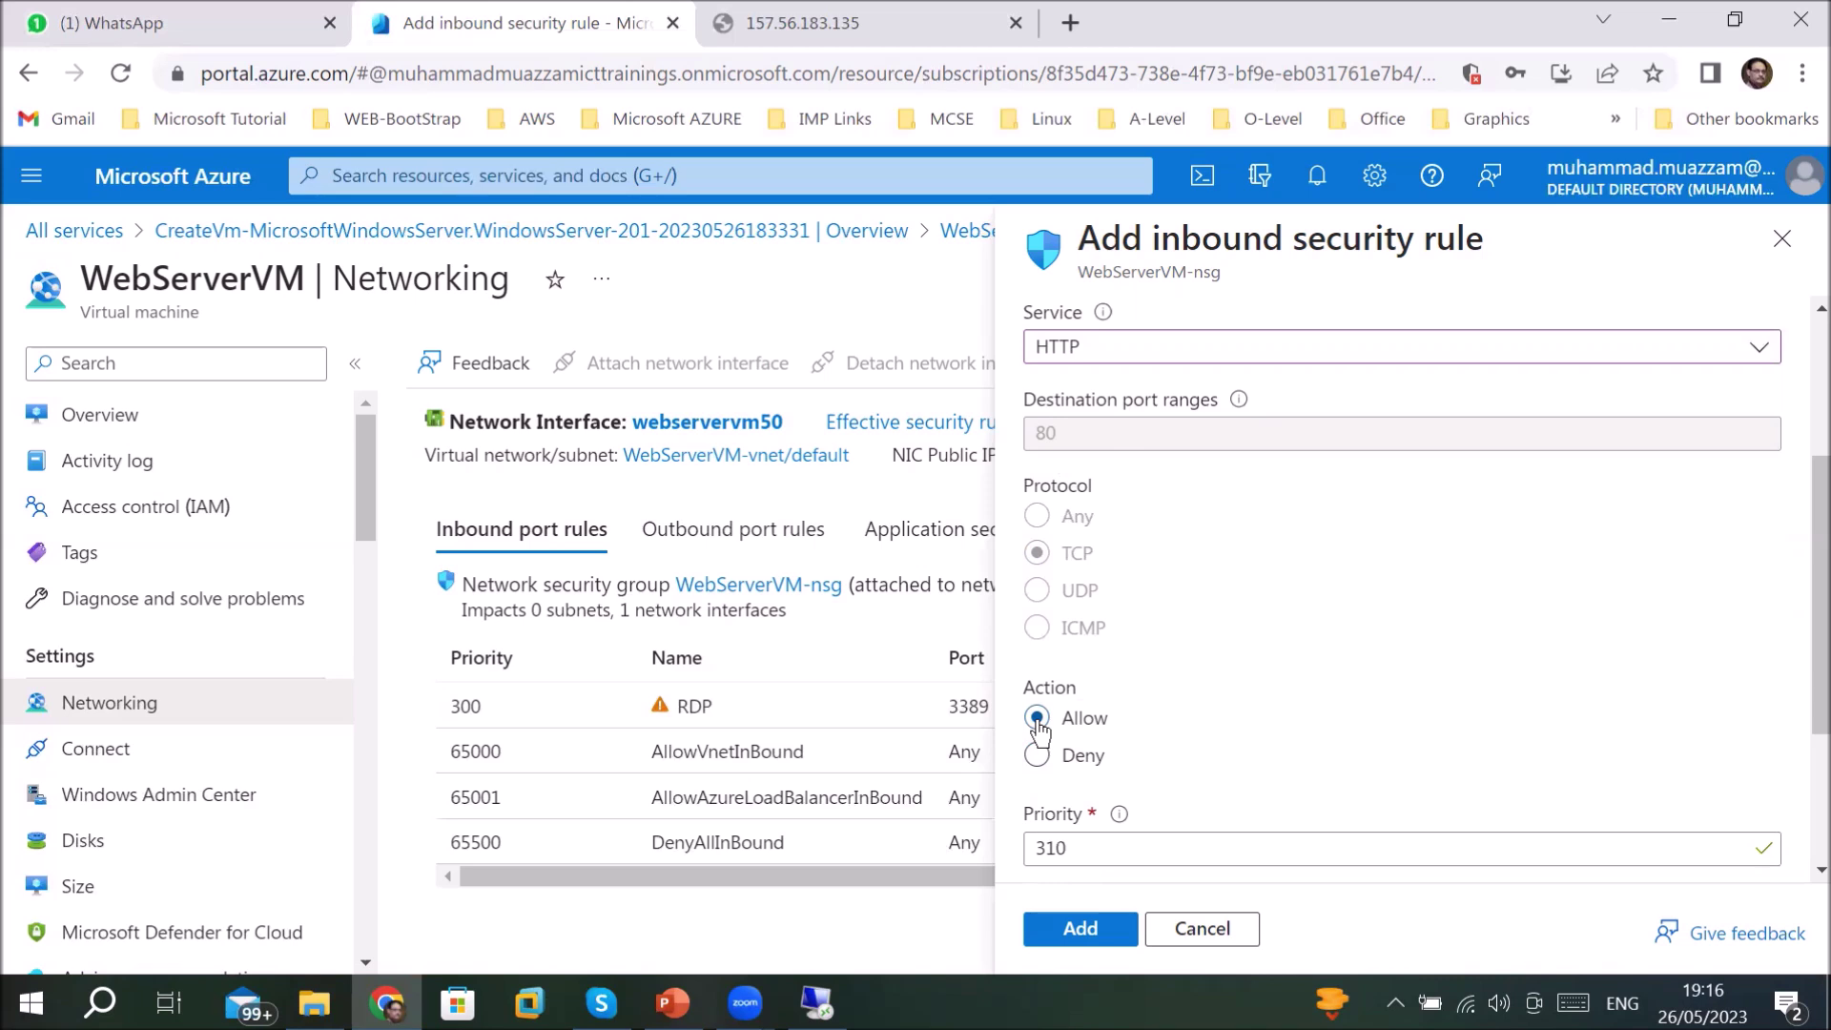
# - Give the rule priority 310 and description 'Port-80 to access website', then create AllowAnyHTTPInbound
pyautogui.scroll(-2, 1262, 745)
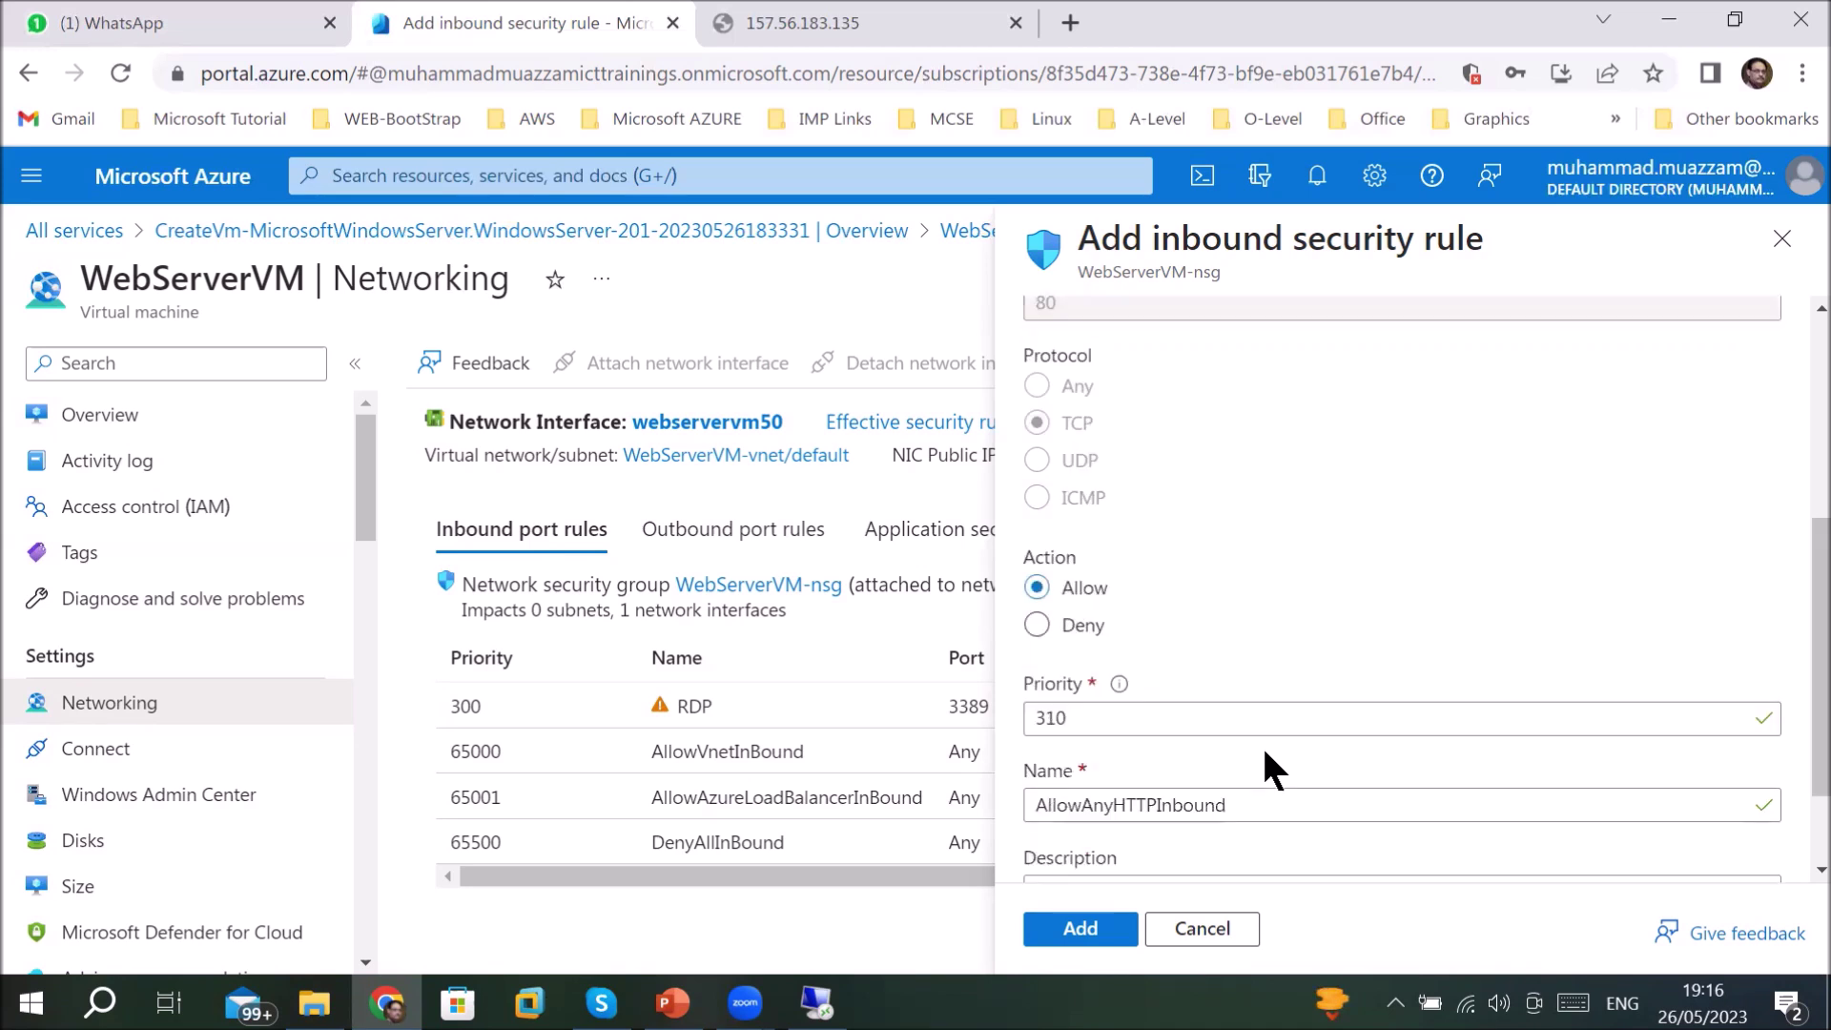
pyautogui.click(1106, 706)
pyautogui.moveTo(1106, 706); pyautogui.dragTo(1005, 701)
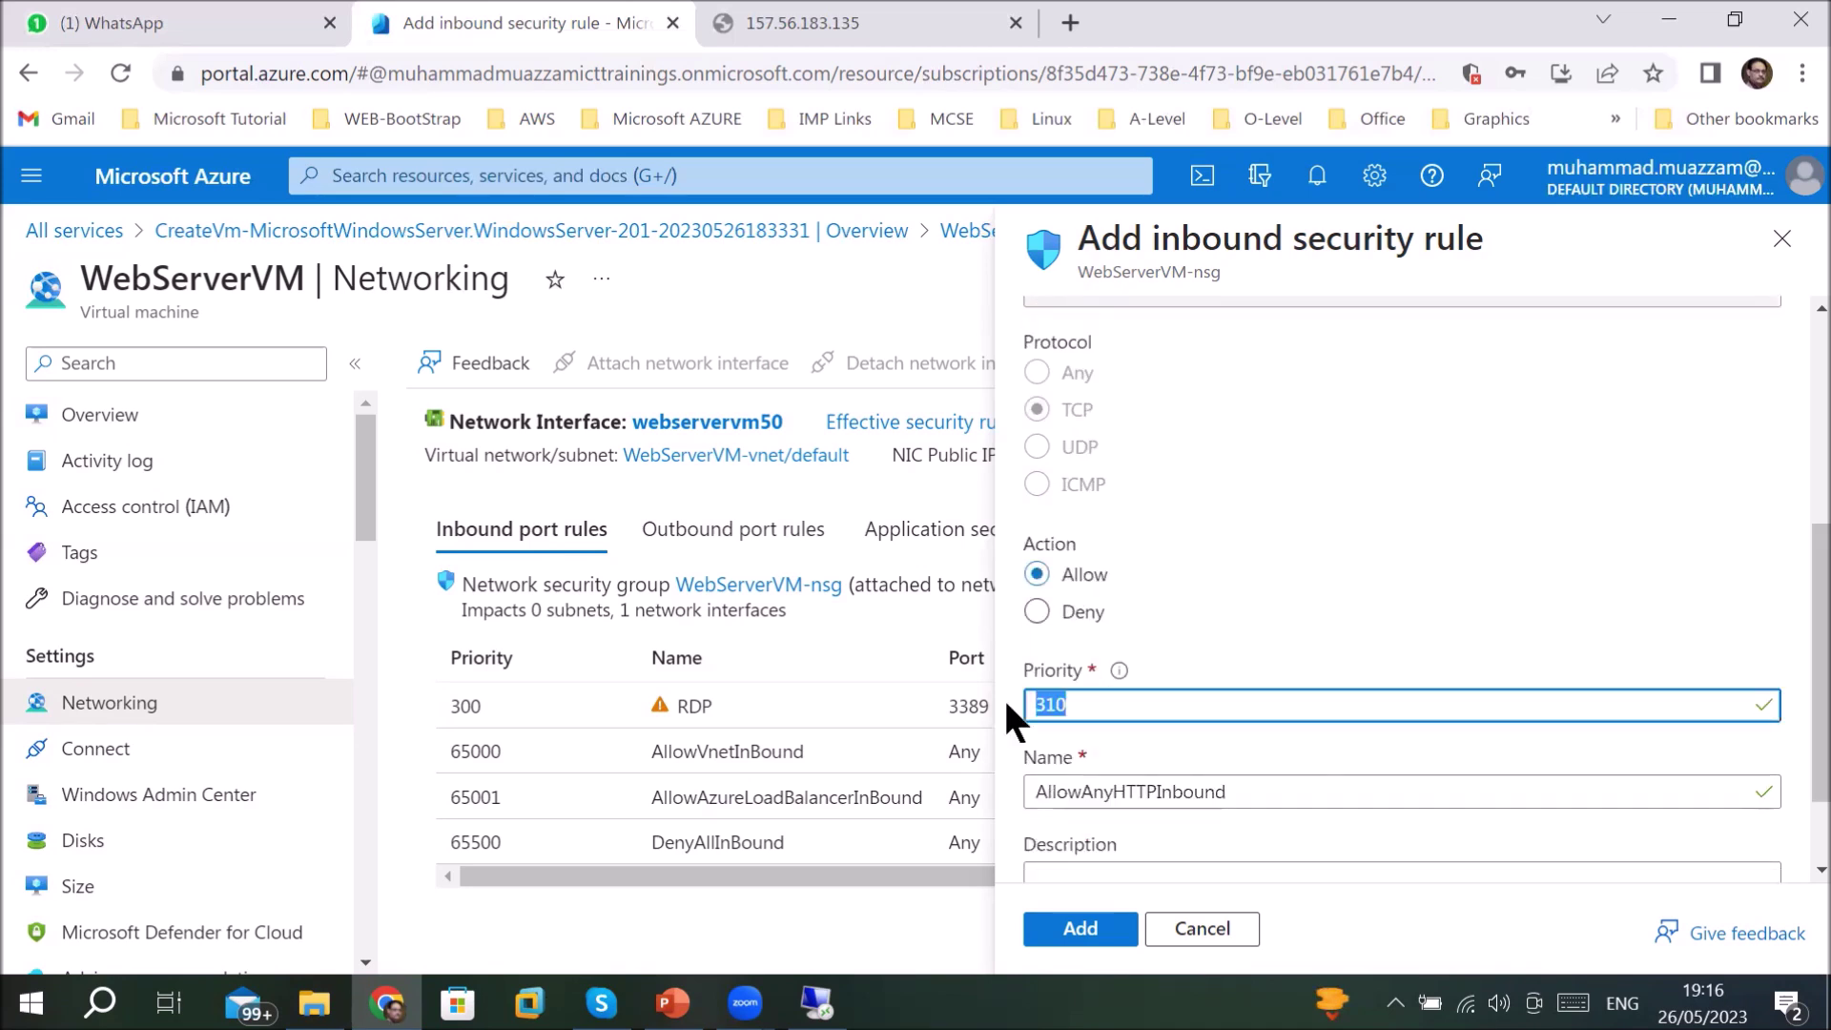
pyautogui.scroll(-2, 1237, 791)
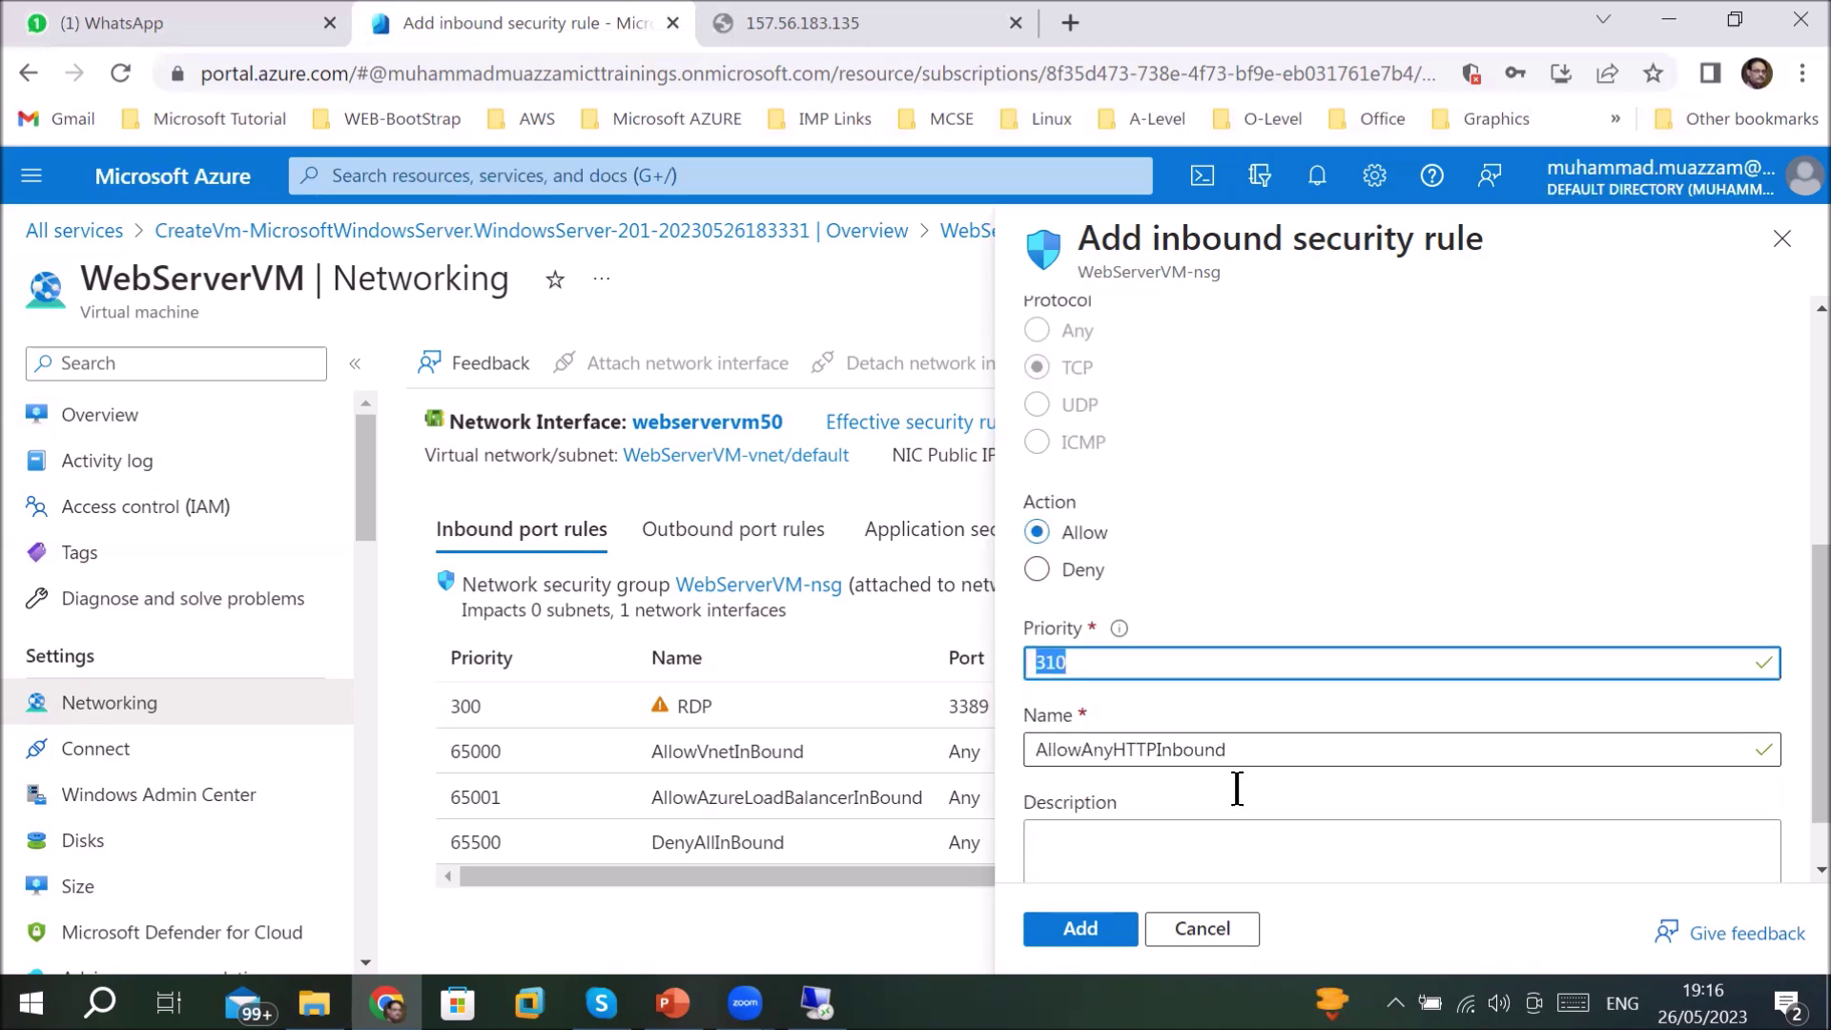
pyautogui.click(1066, 763)
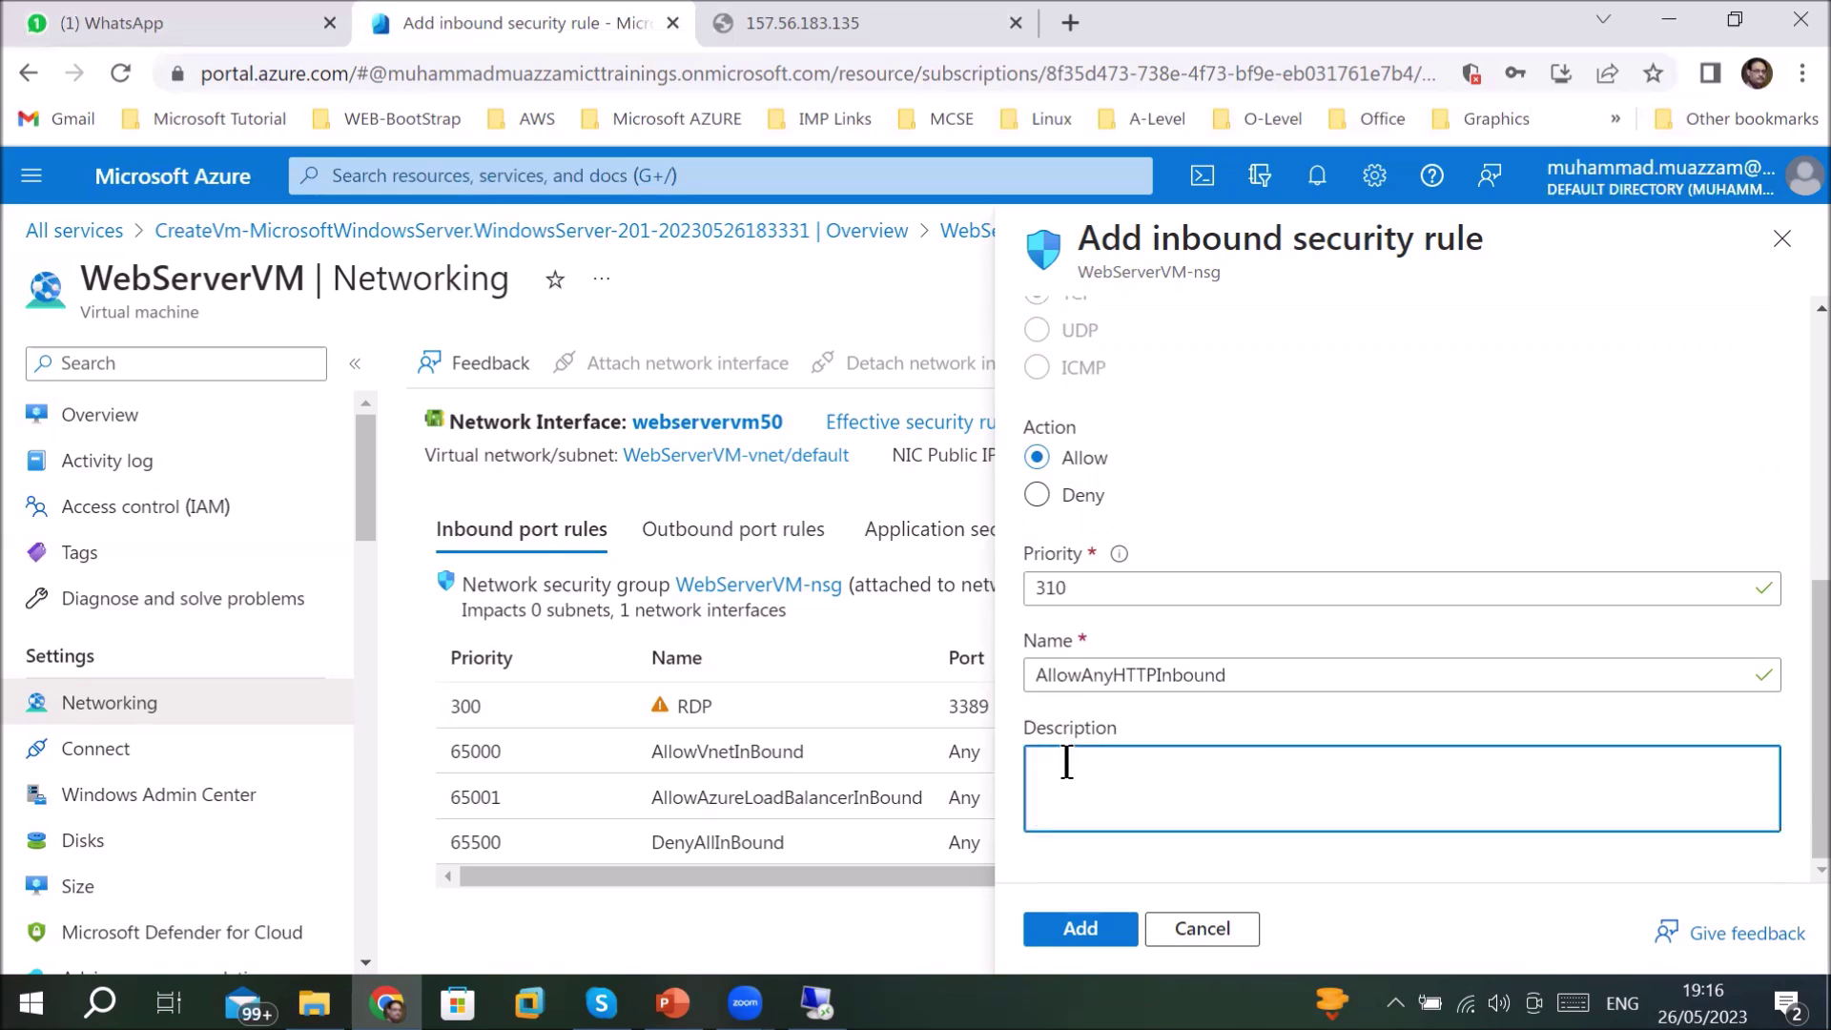
pyautogui.write('Port-80 to ac')
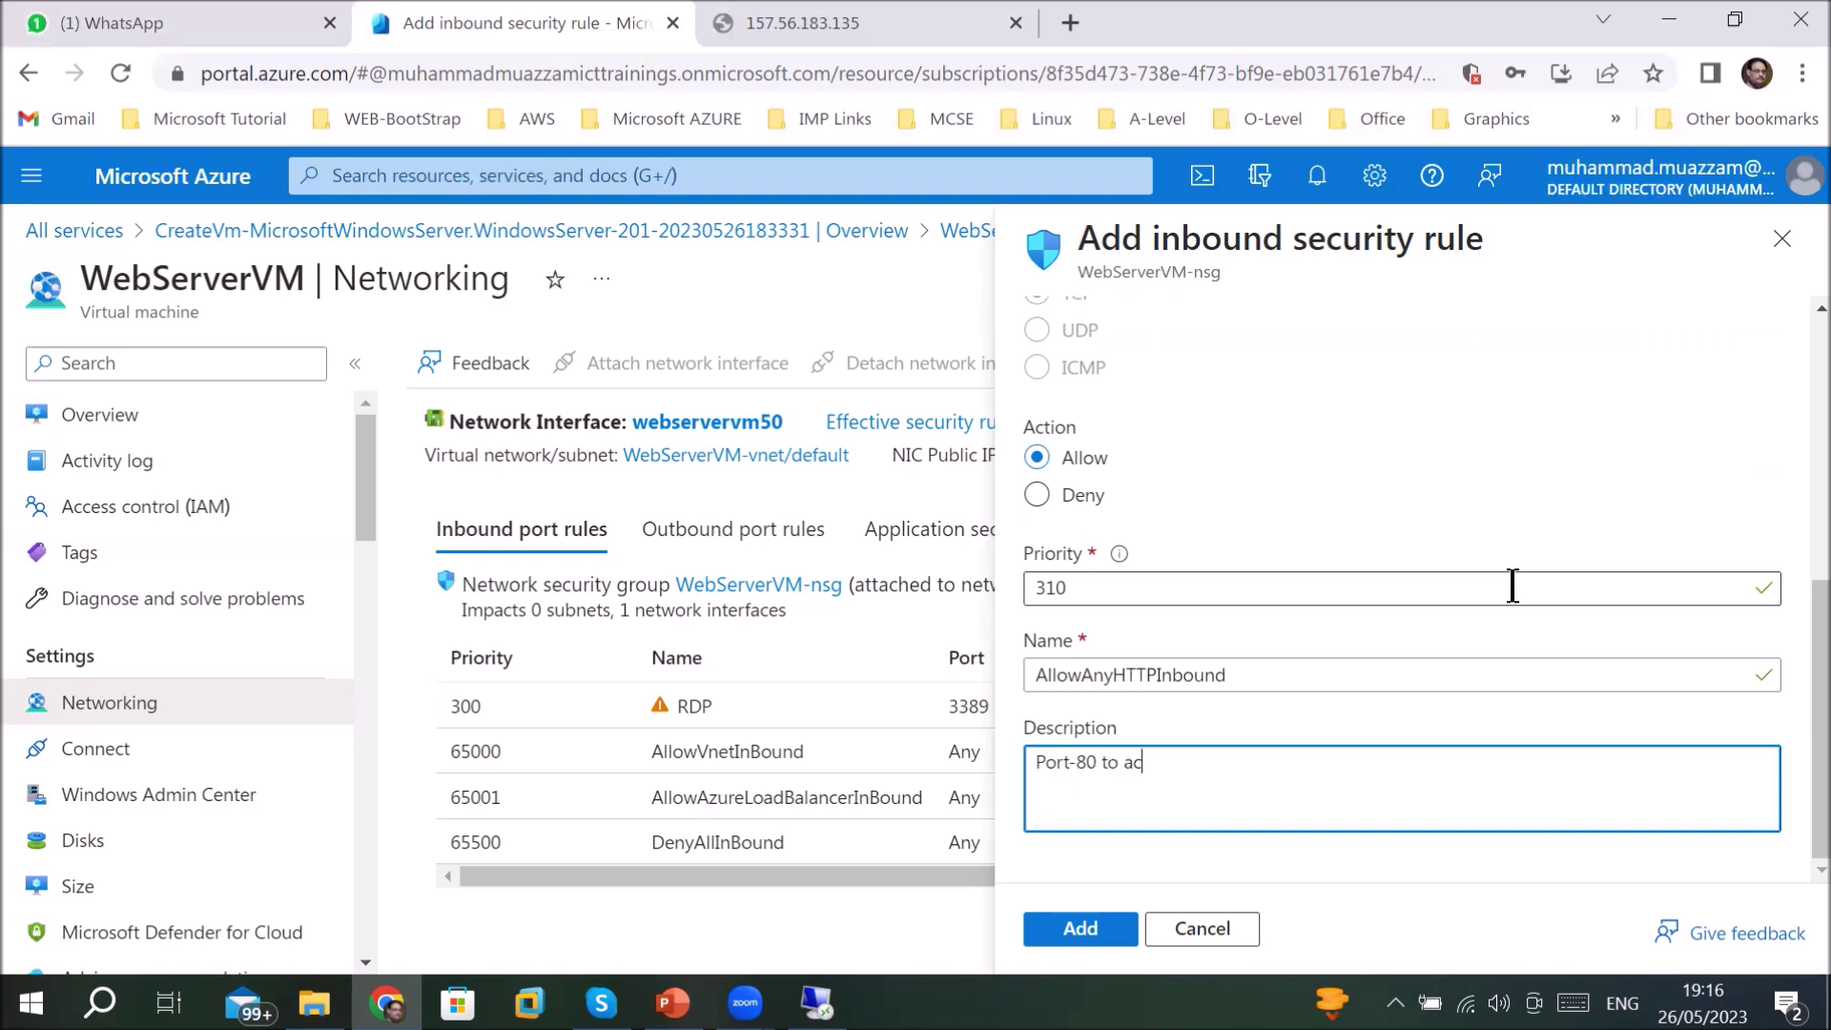
pyautogui.write('cess website')
pyautogui.click(1065, 930)
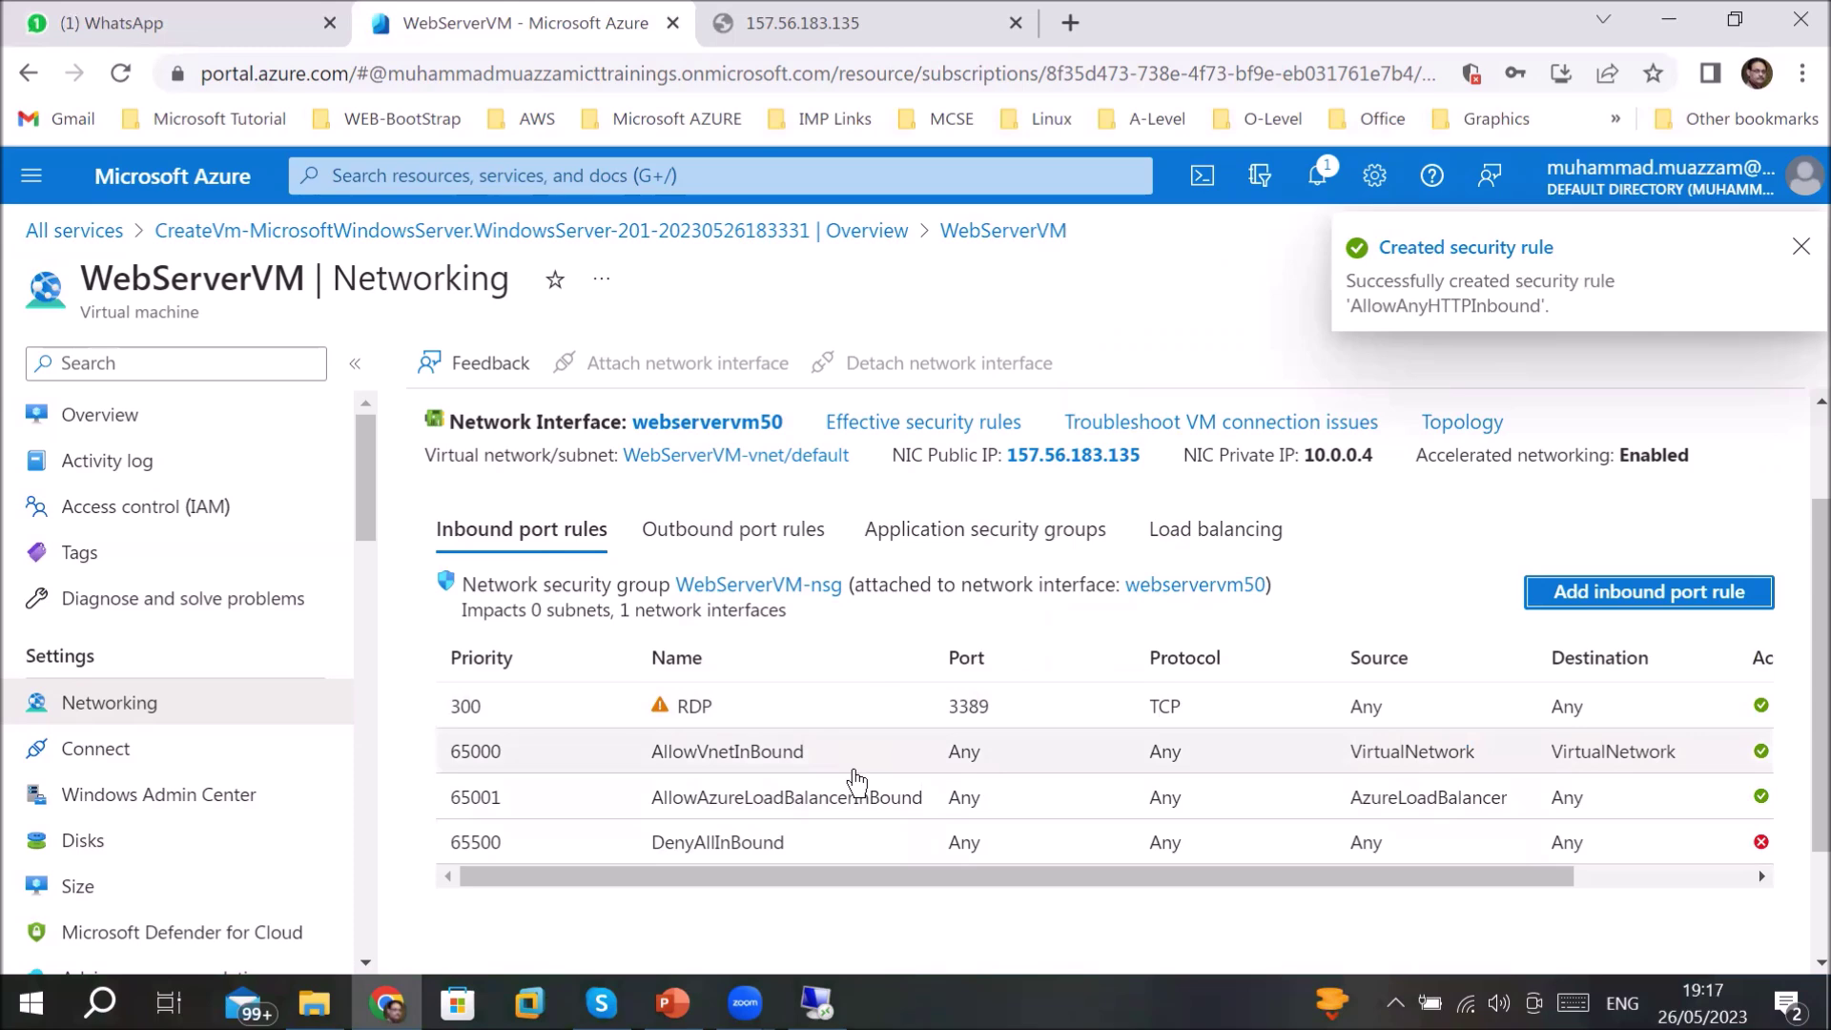
# - Glance at Outbound, Application security groups and Load balancing, then confirm AllowAnyHTTPInbound at priority 310 among inbound rules
pyautogui.scroll(3, 856, 782)
pyautogui.scroll(-3, 852, 764)
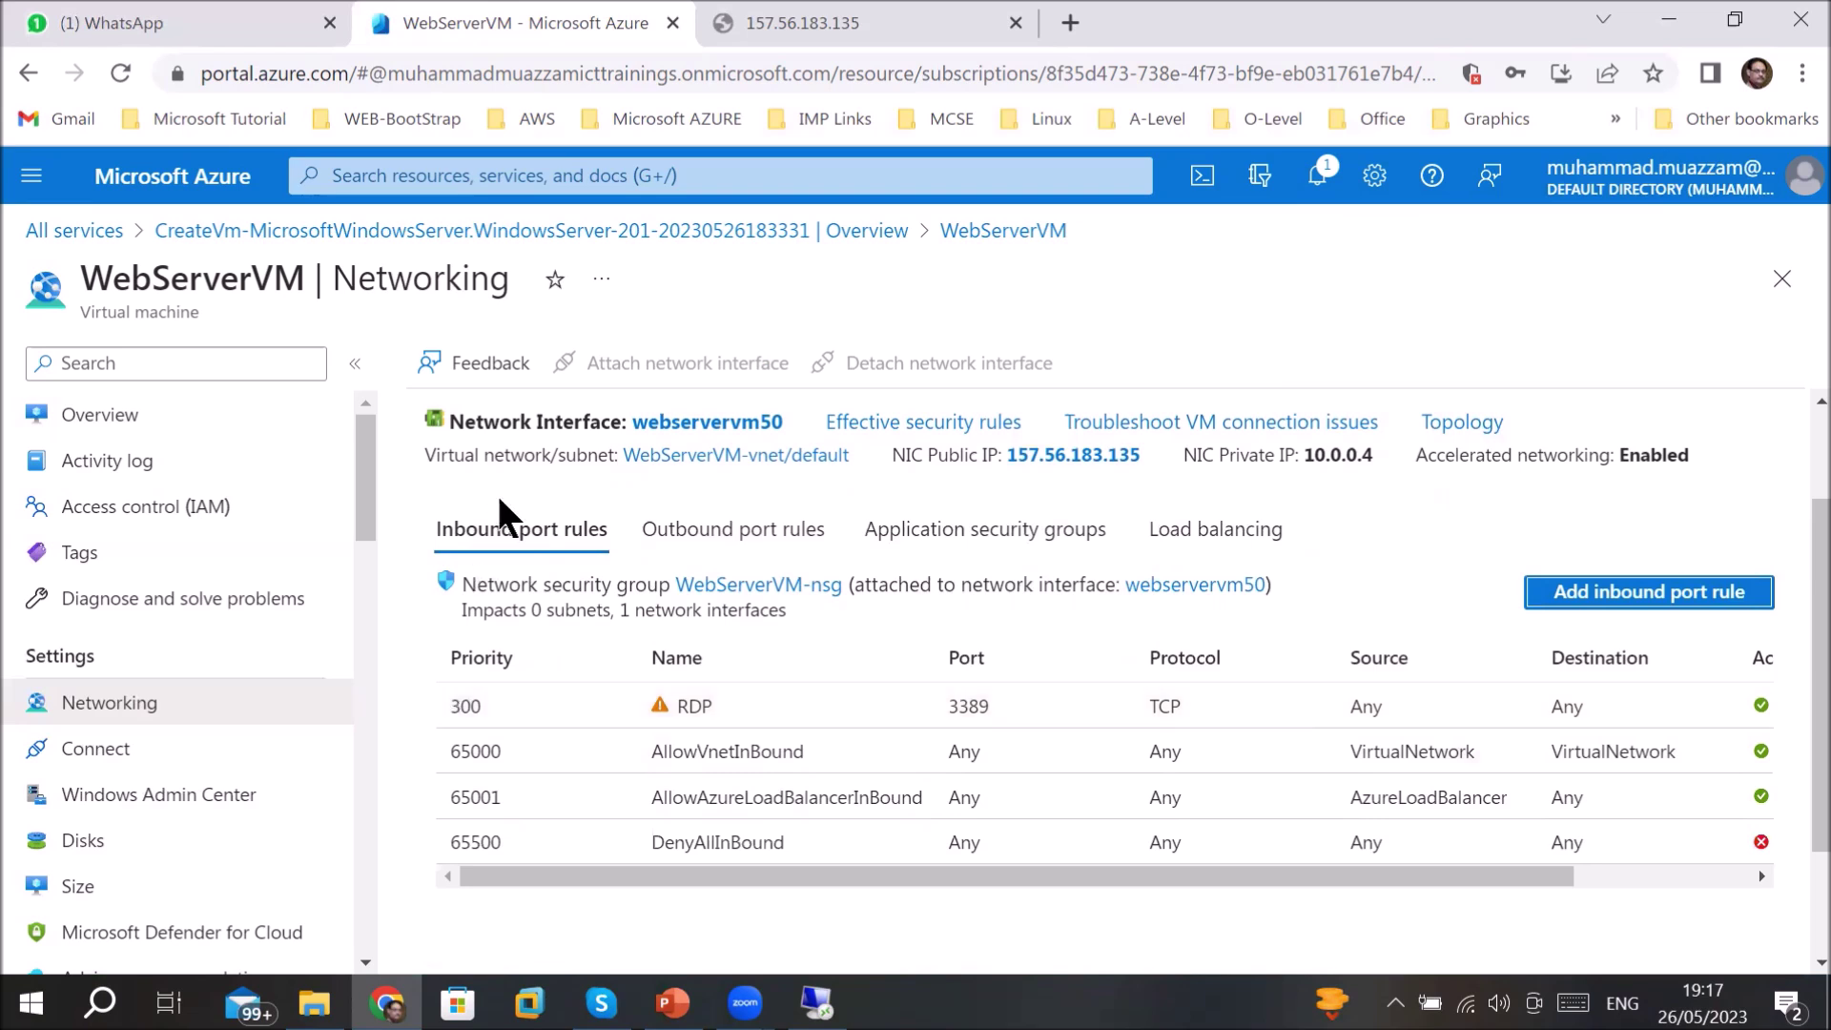
pyautogui.click(798, 540)
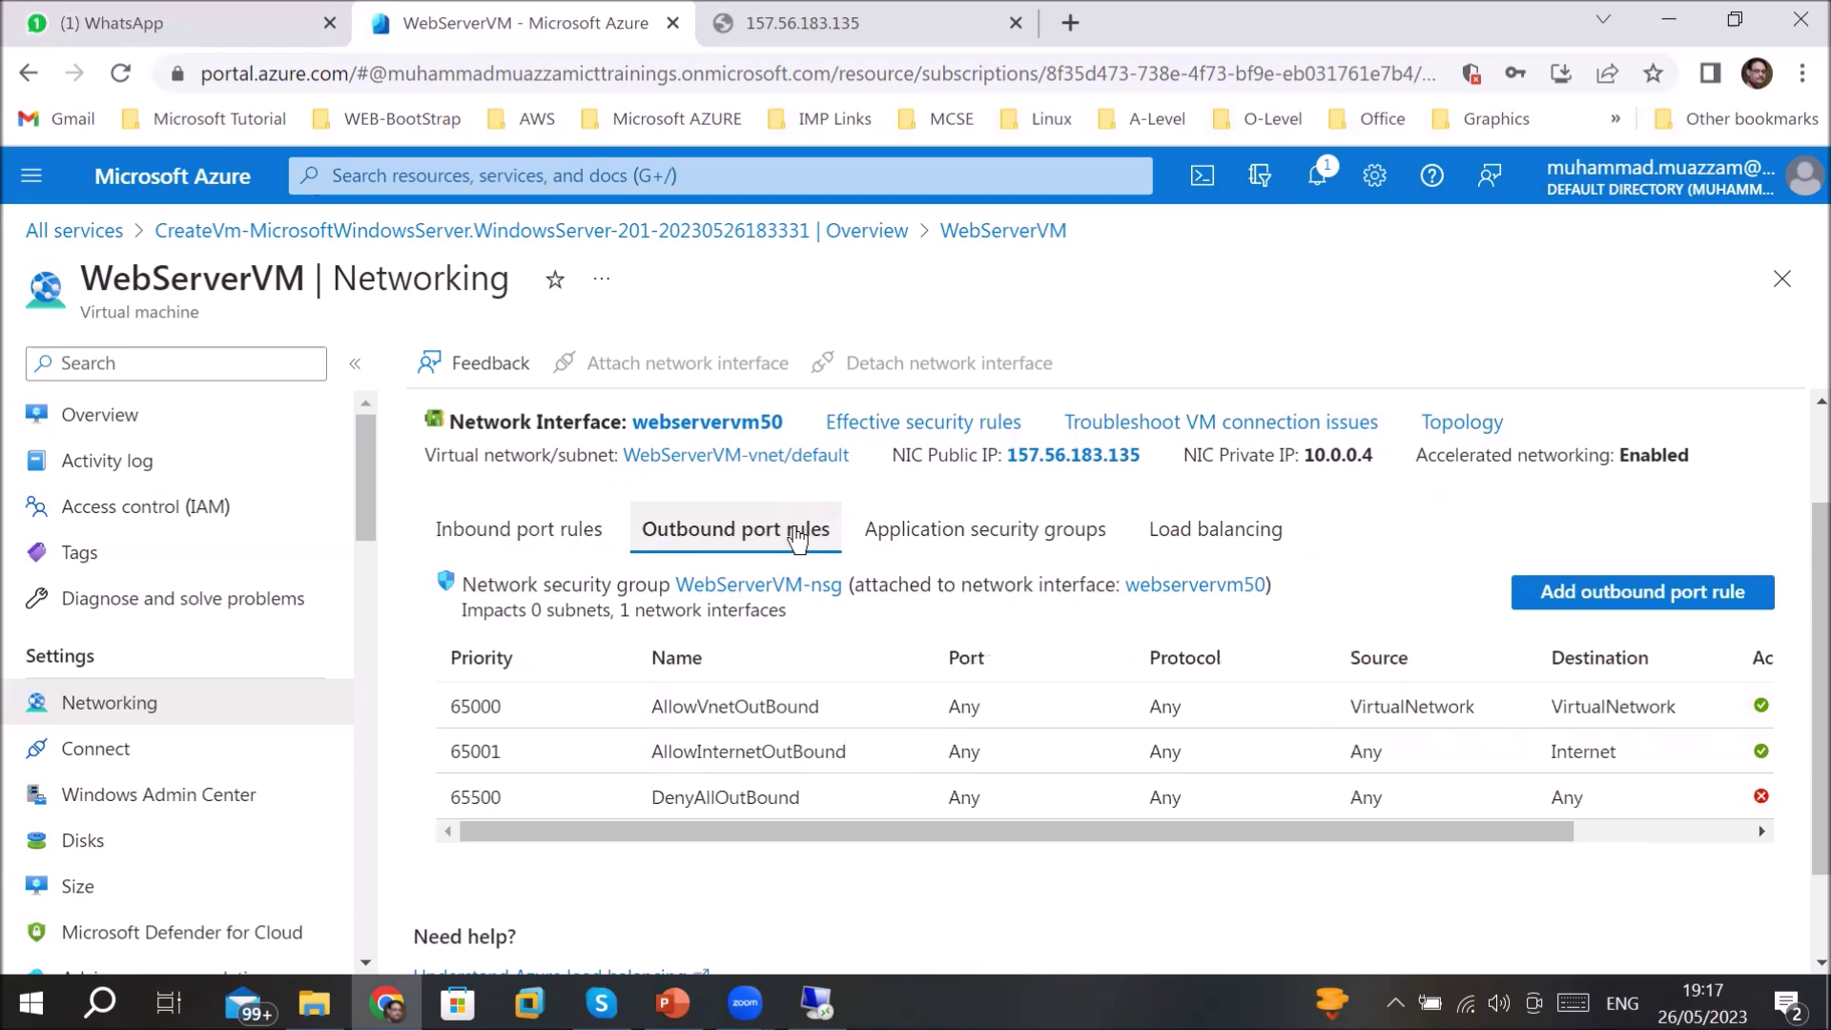
pyautogui.click(911, 540)
pyautogui.click(1199, 682)
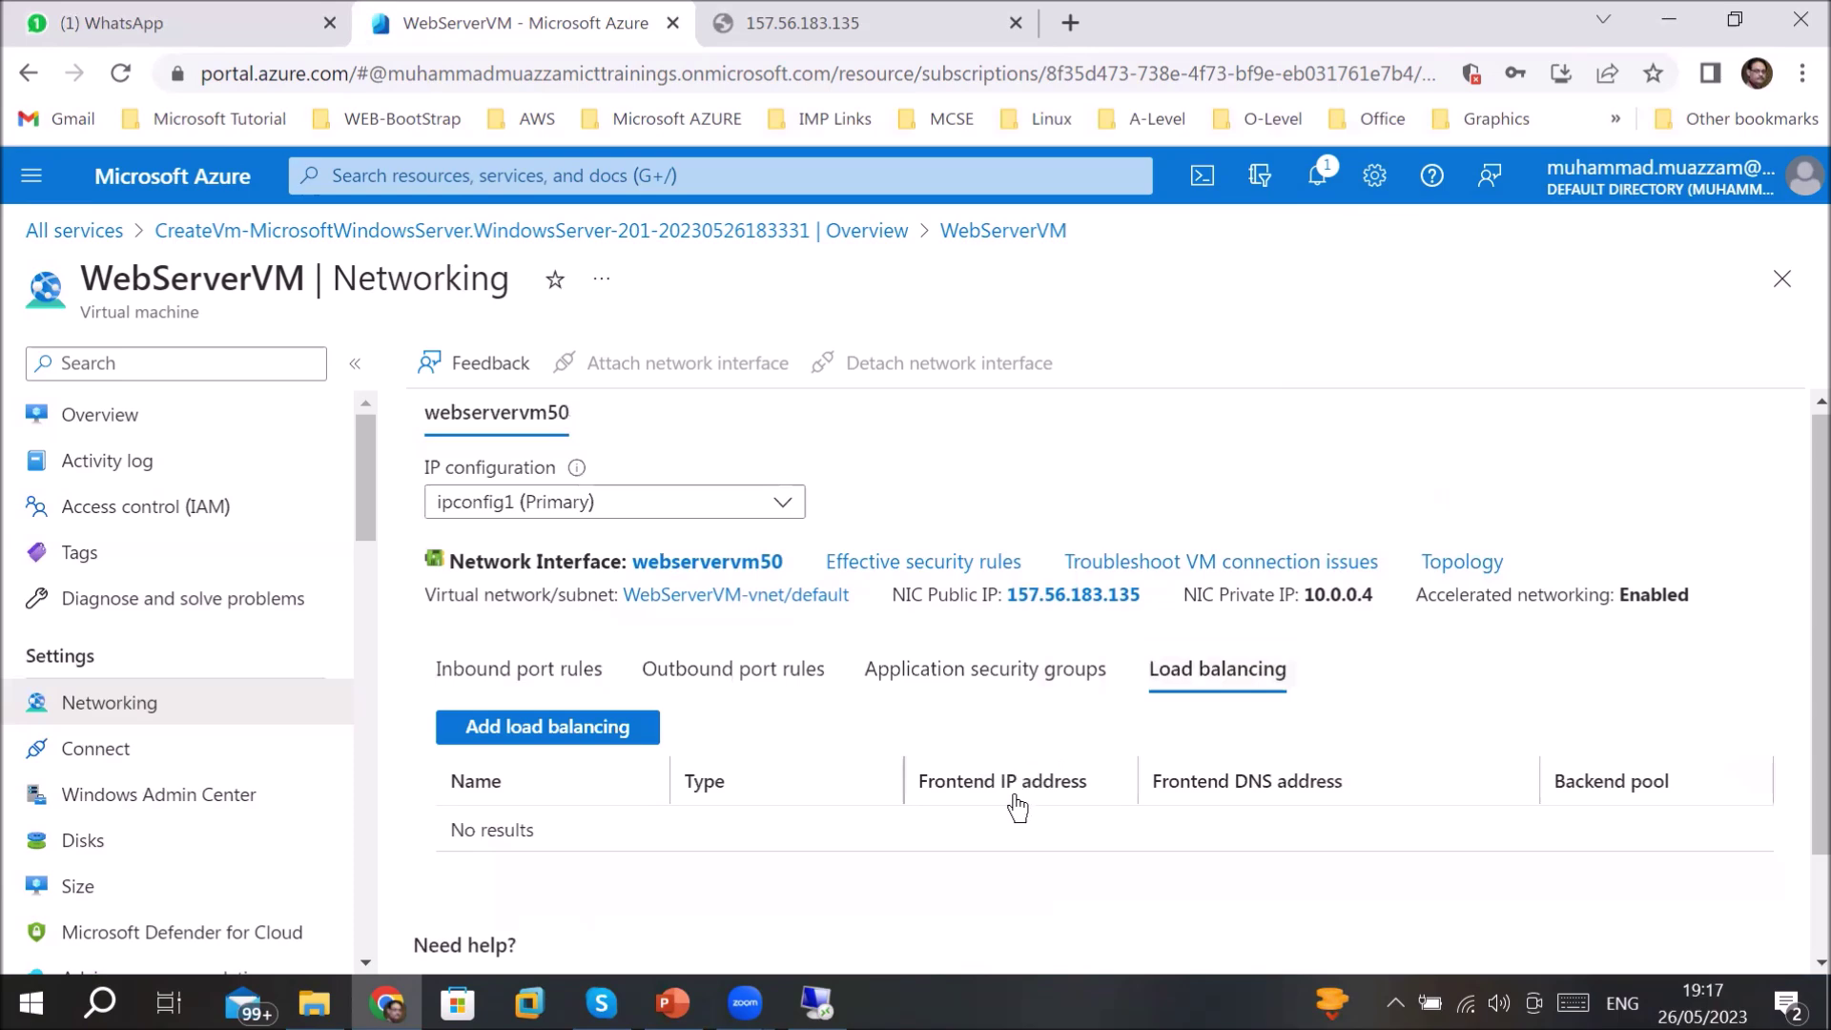
pyautogui.click(461, 677)
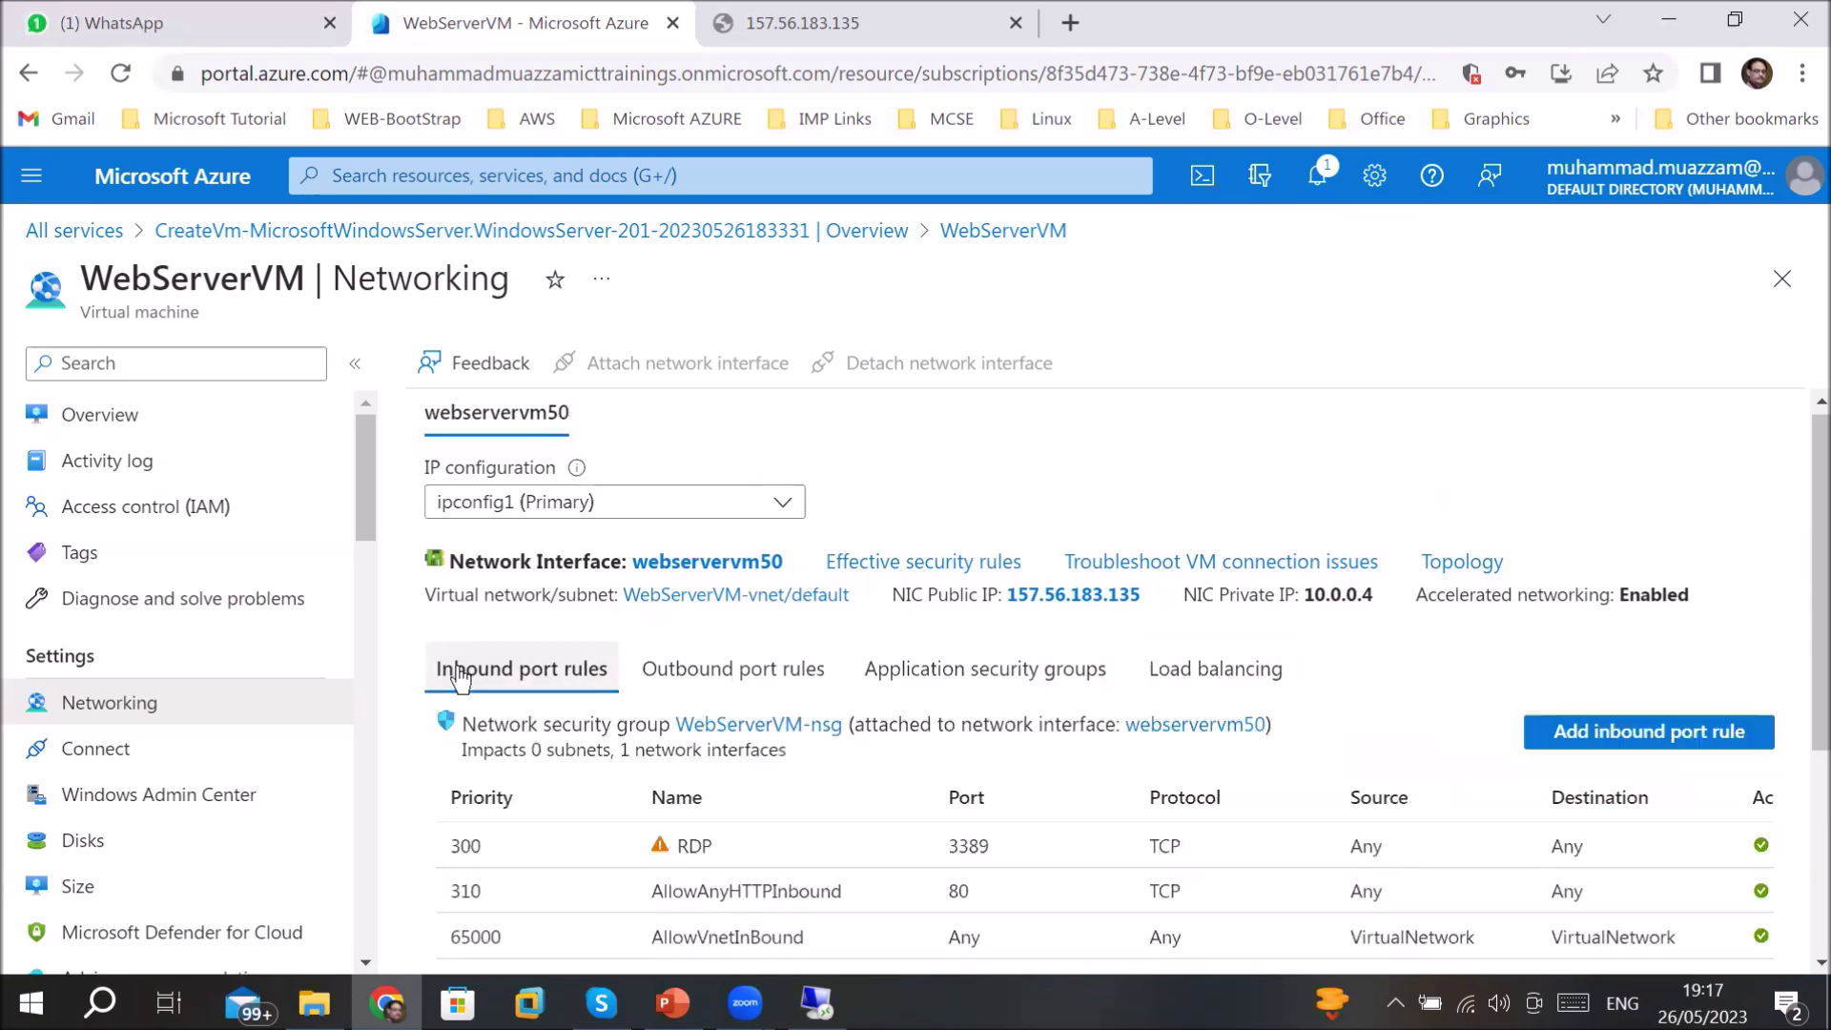
pyautogui.scroll(-3, 453, 663)
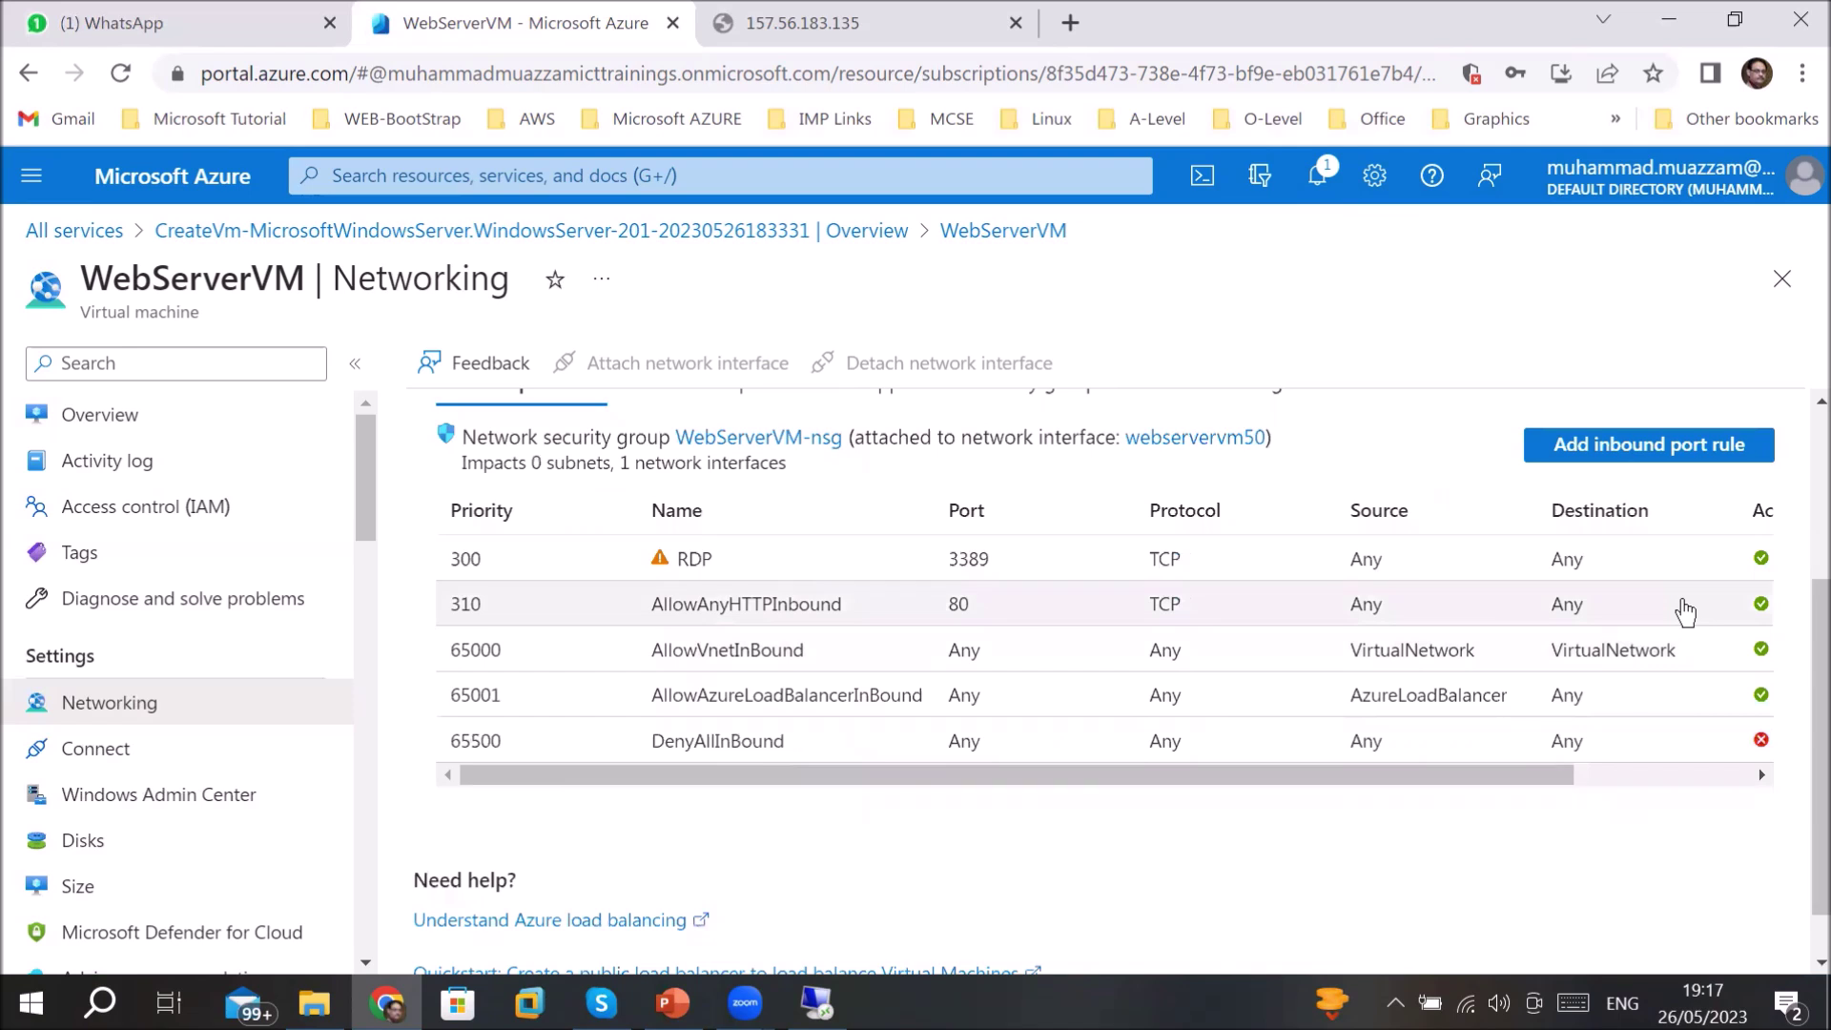
# - Reload the 157.56.183.135 tab until the IIS Windows Server page loads, then return to Azure
pyautogui.click(831, 19)
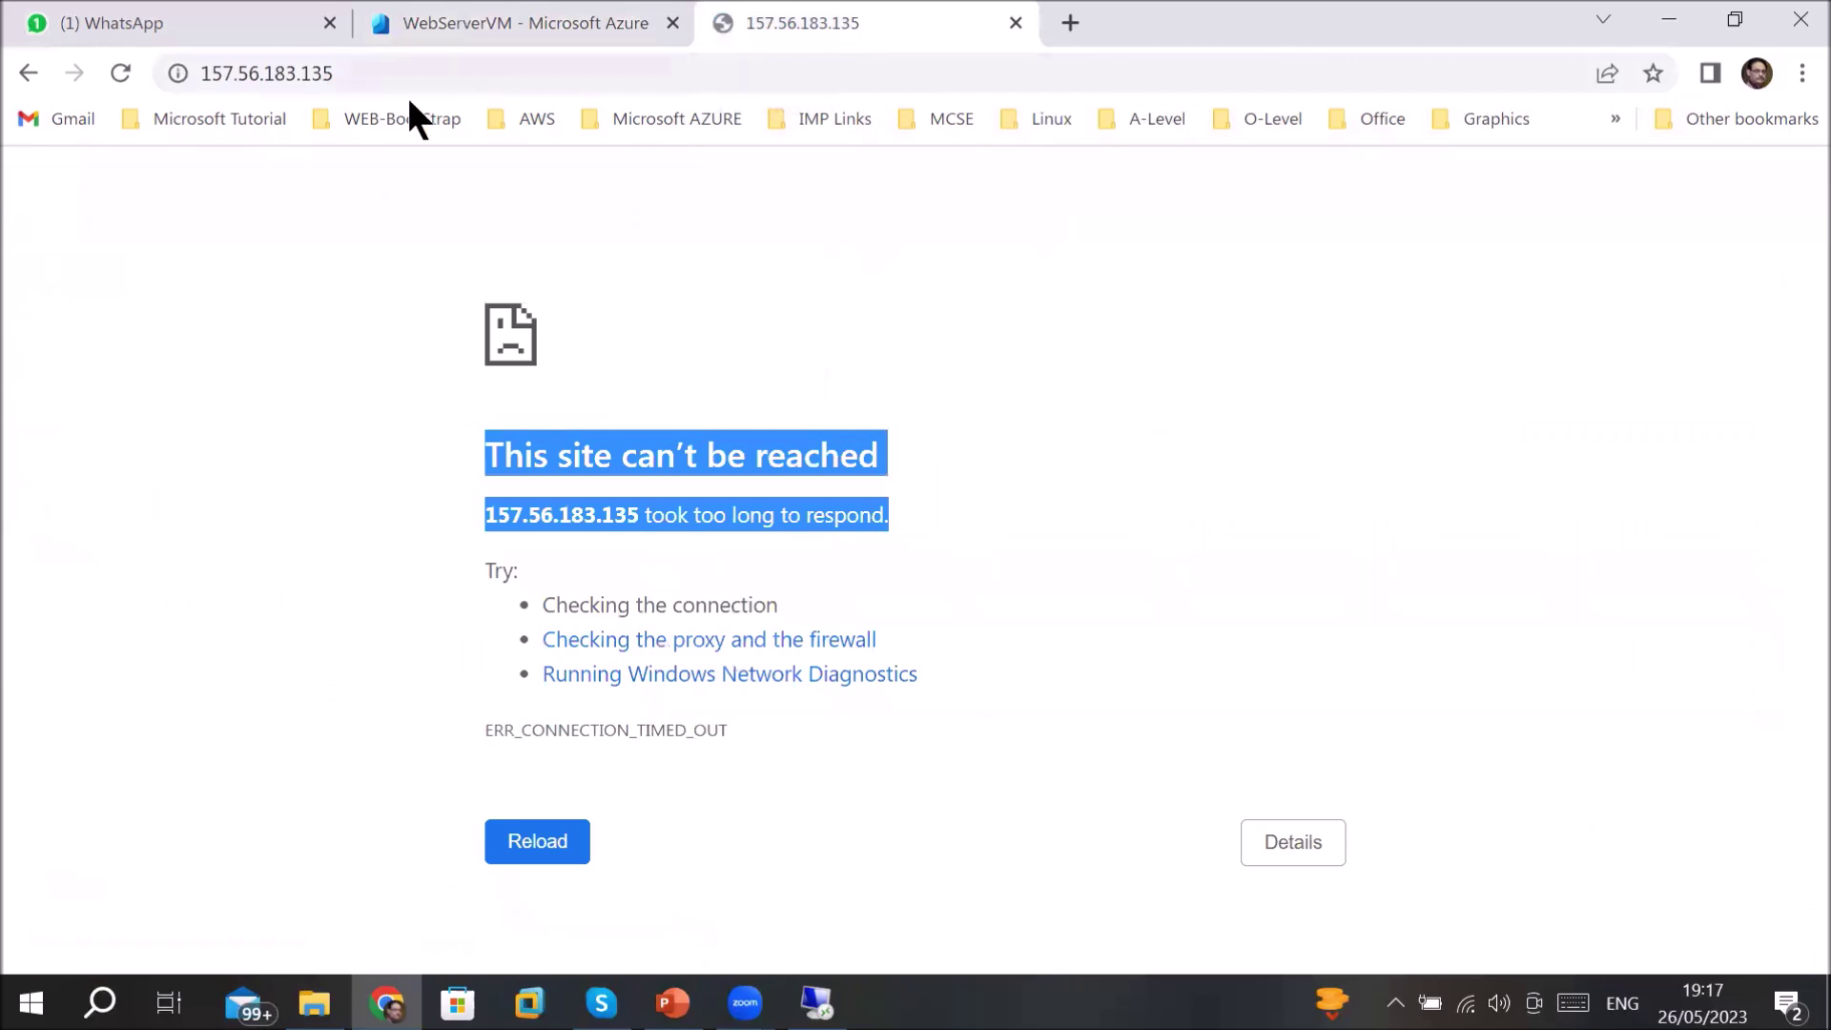
pyautogui.click(122, 76)
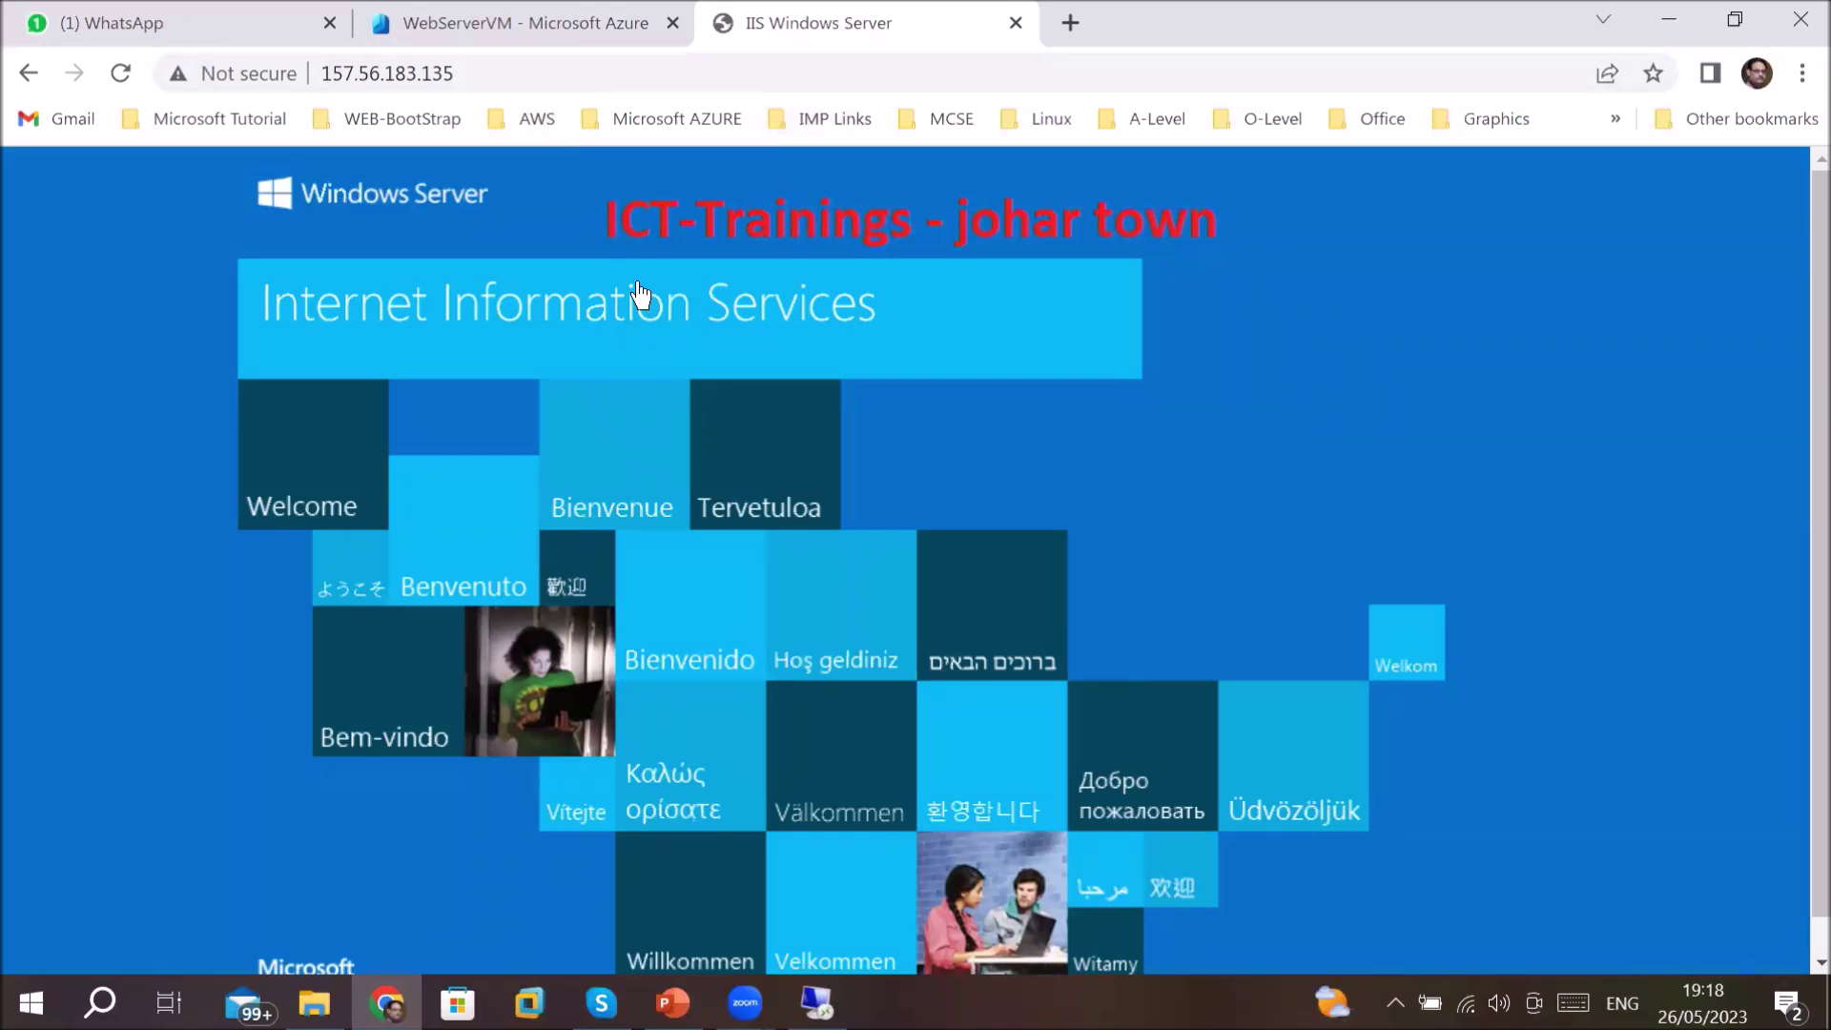
pyautogui.click(479, 15)
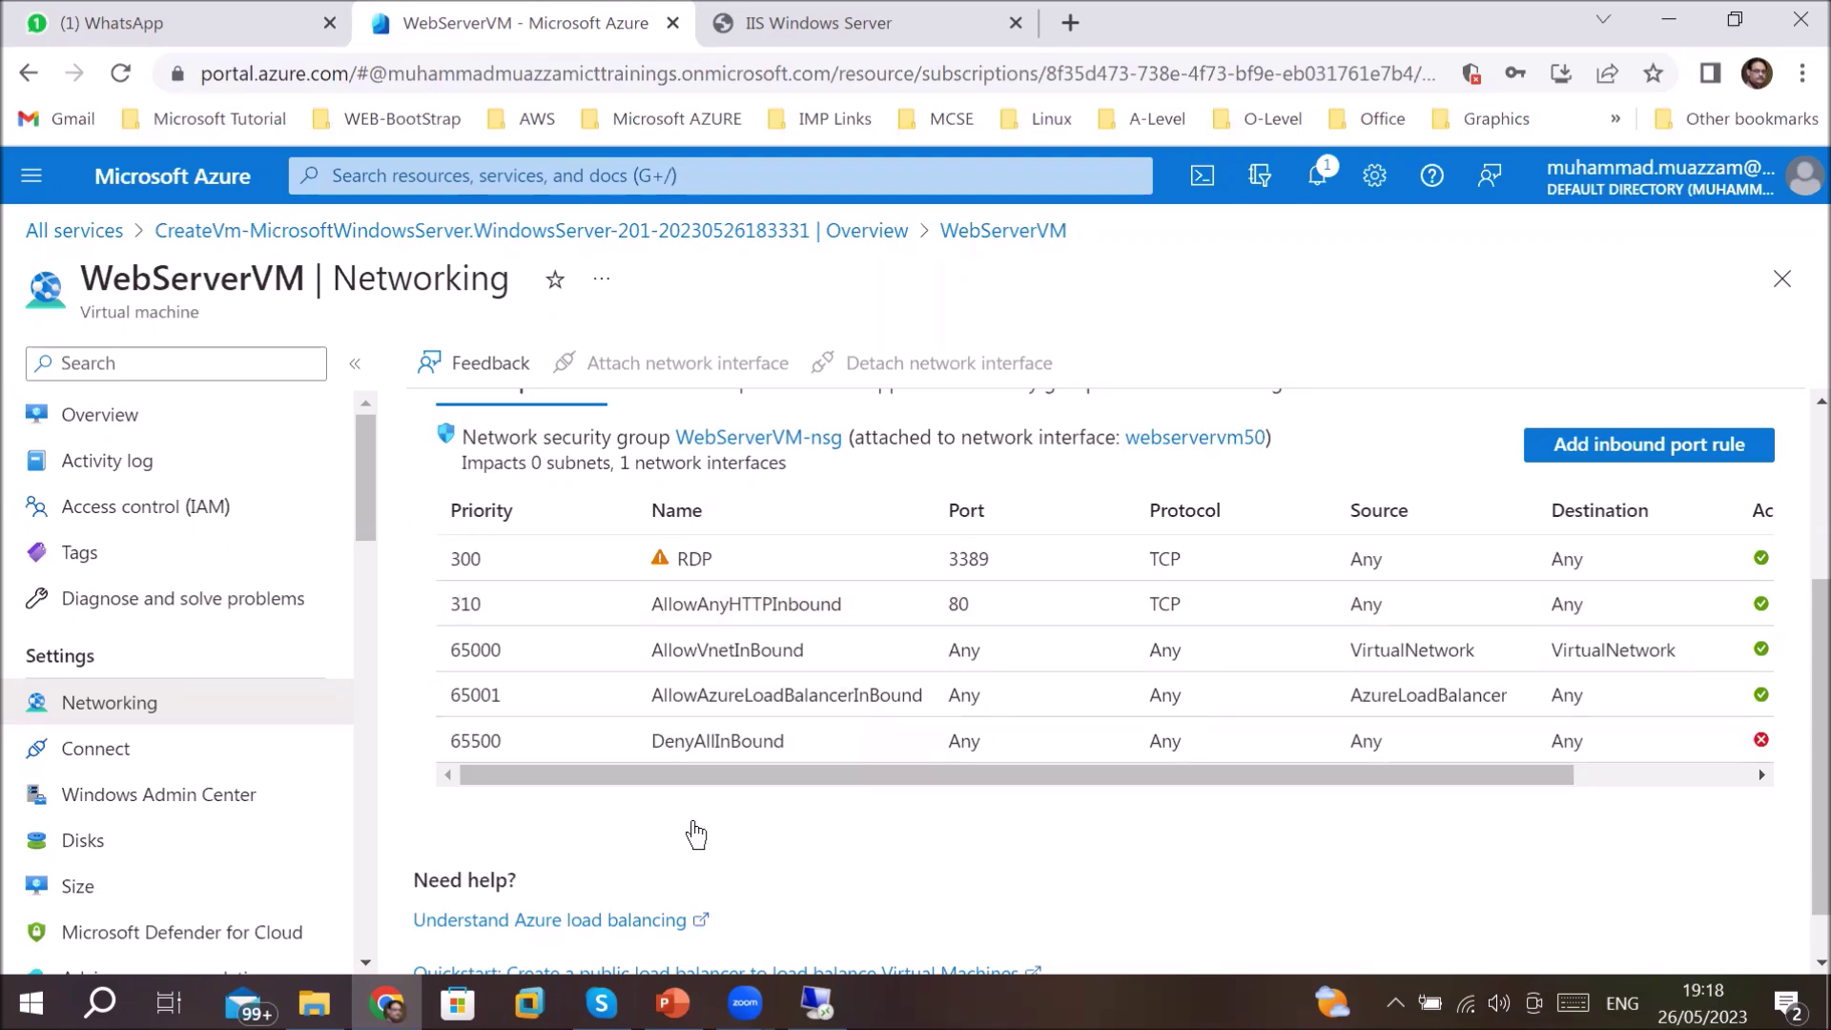
# - From WebServerVM's Overview, follow the 'Not configured' DNS name link for WebServerVM-ip
pyautogui.click(192, 428)
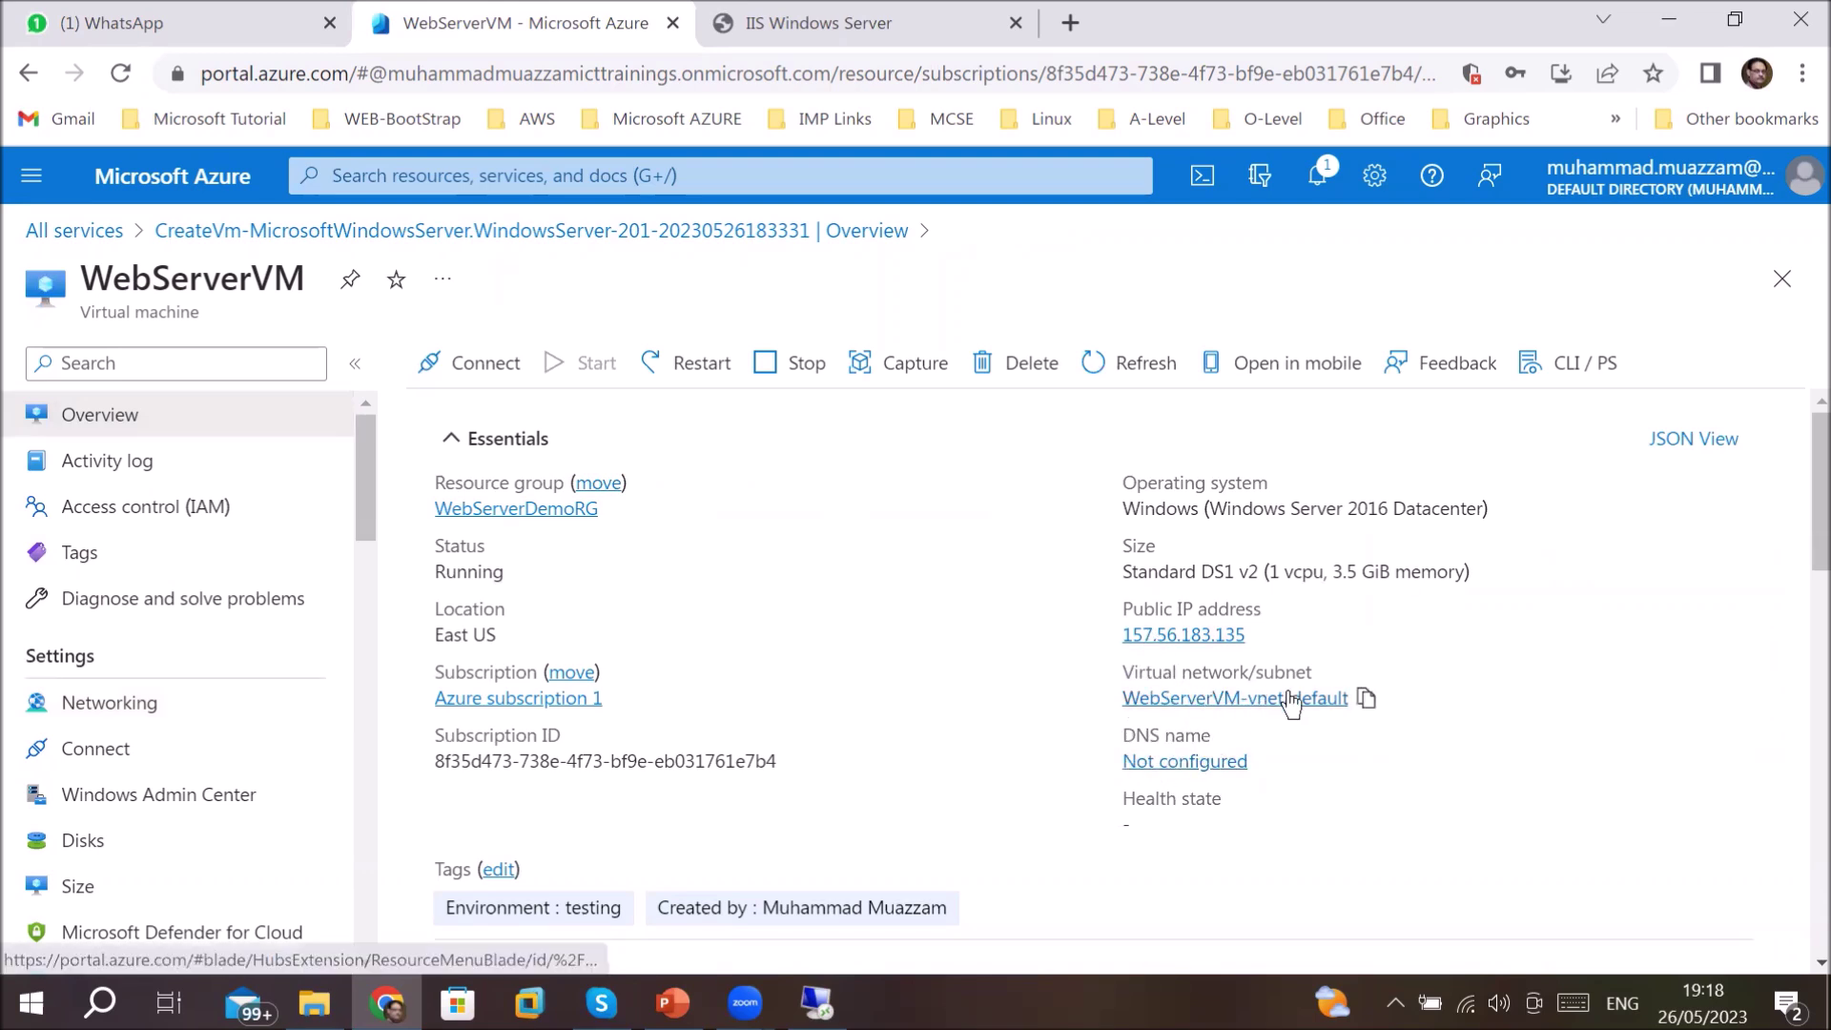
pyautogui.click(1209, 763)
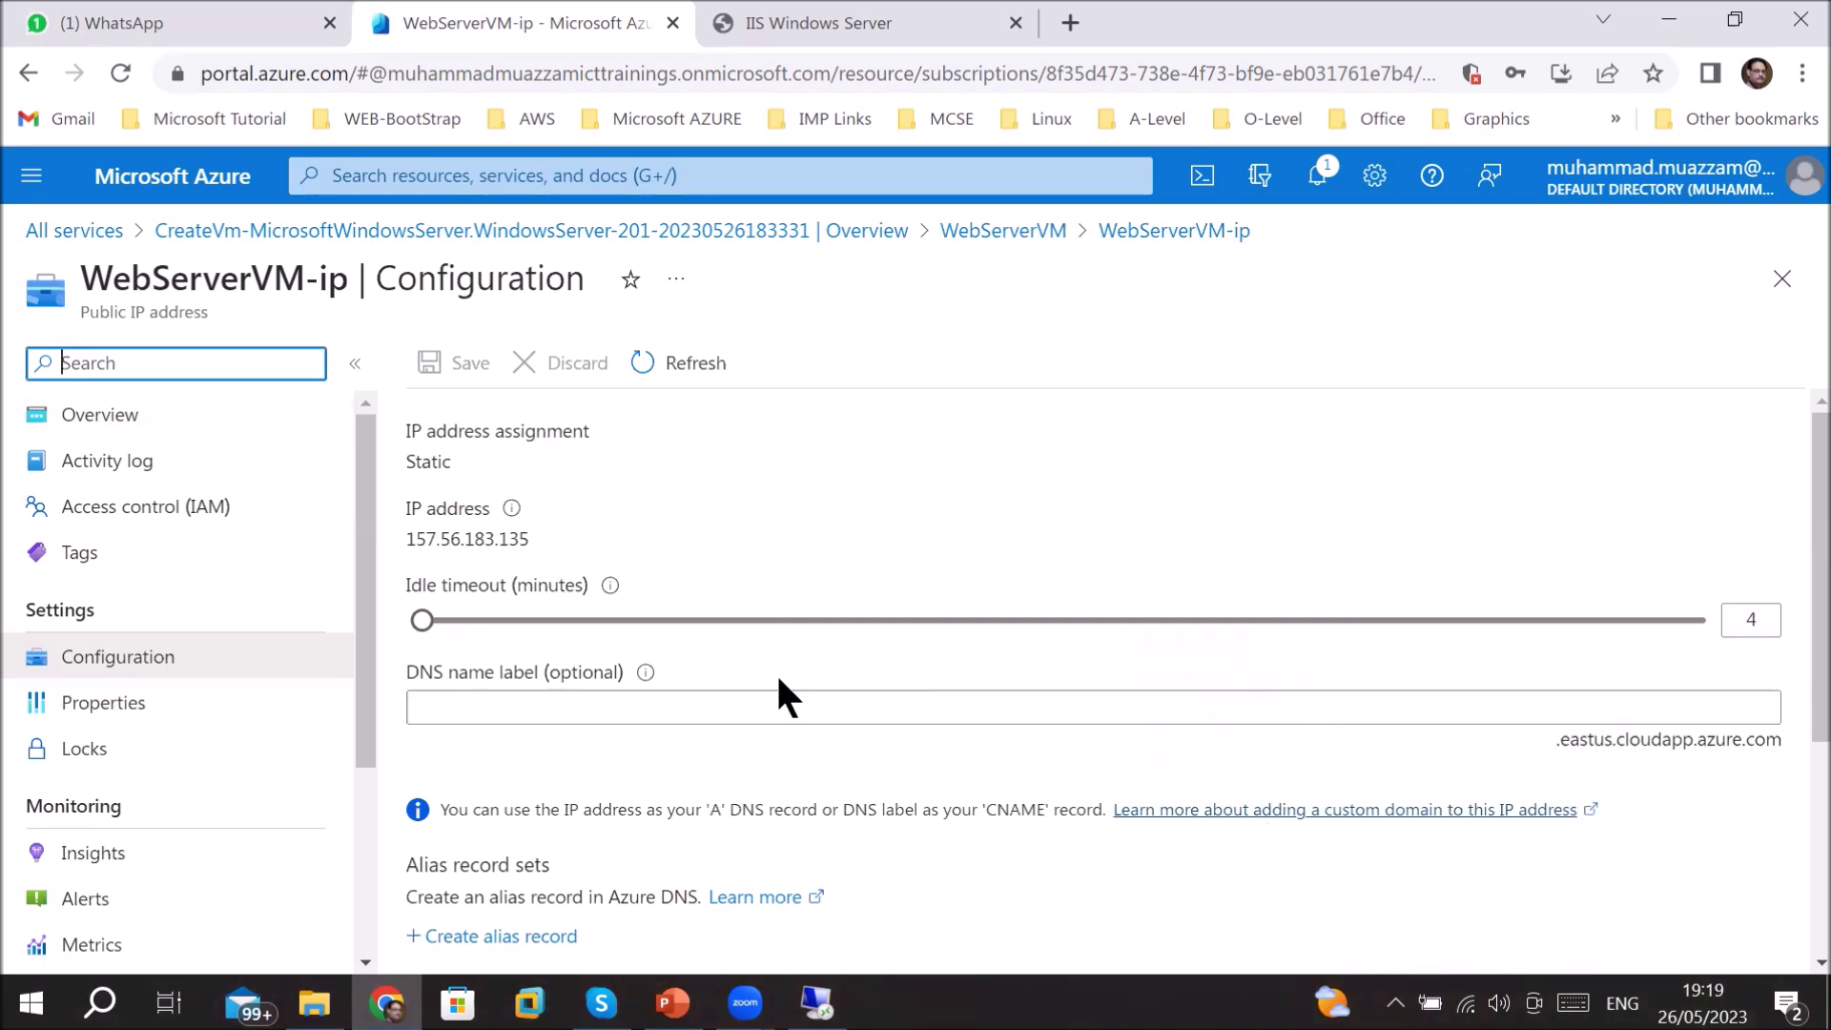
# - Set WebServerVM-ip's DNS name label to ict-trainings, save it, and view the IP's Overview
pyautogui.click(798, 702)
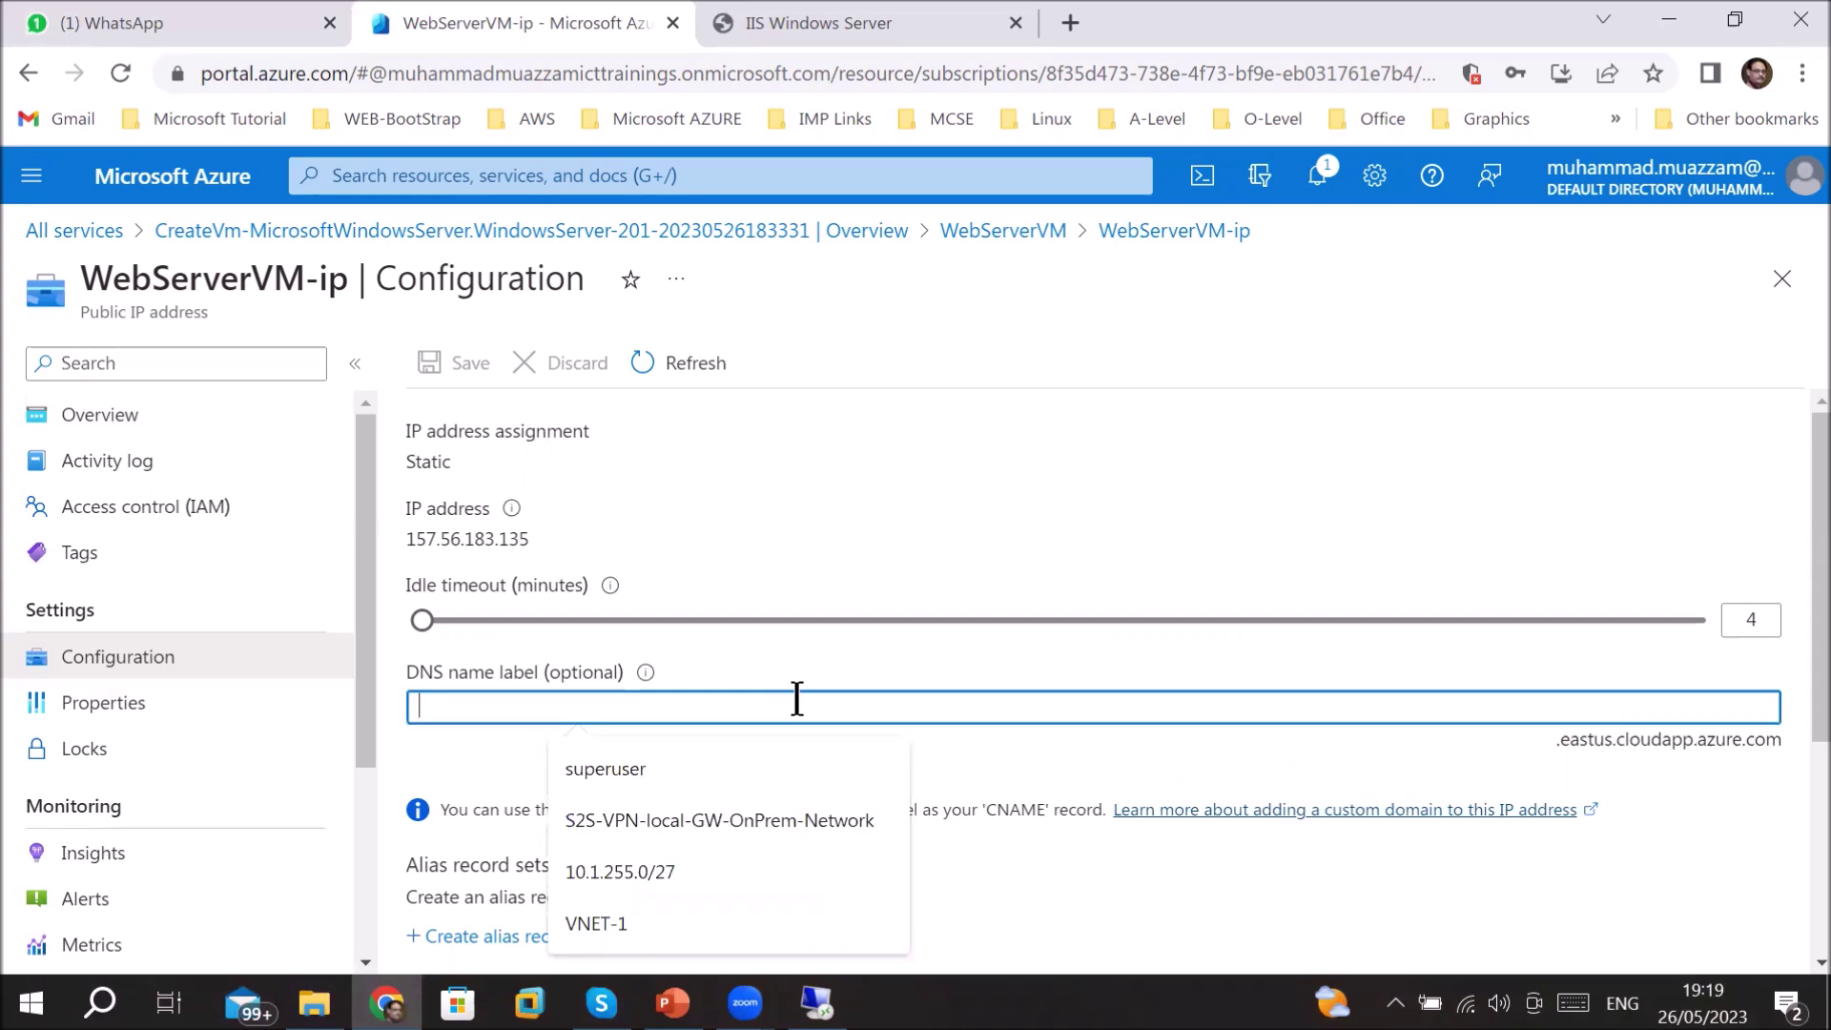
pyautogui.write('ict')
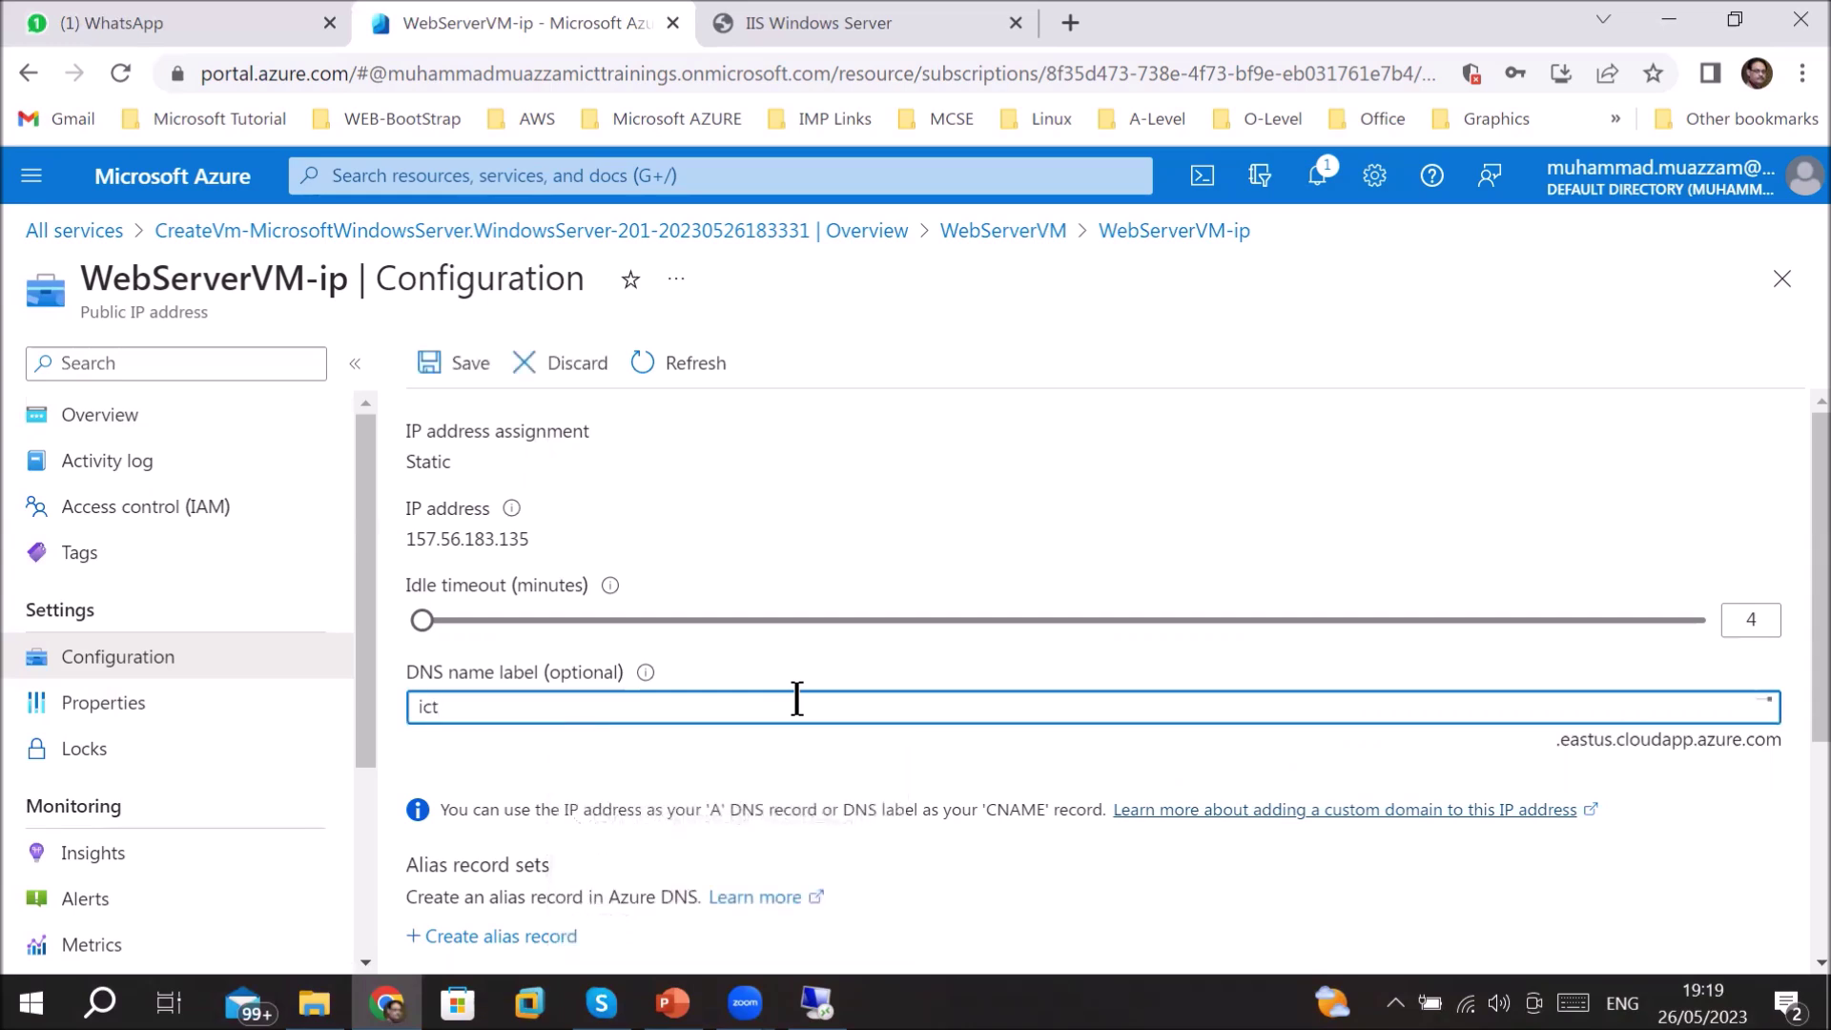
pyautogui.write('-tr')
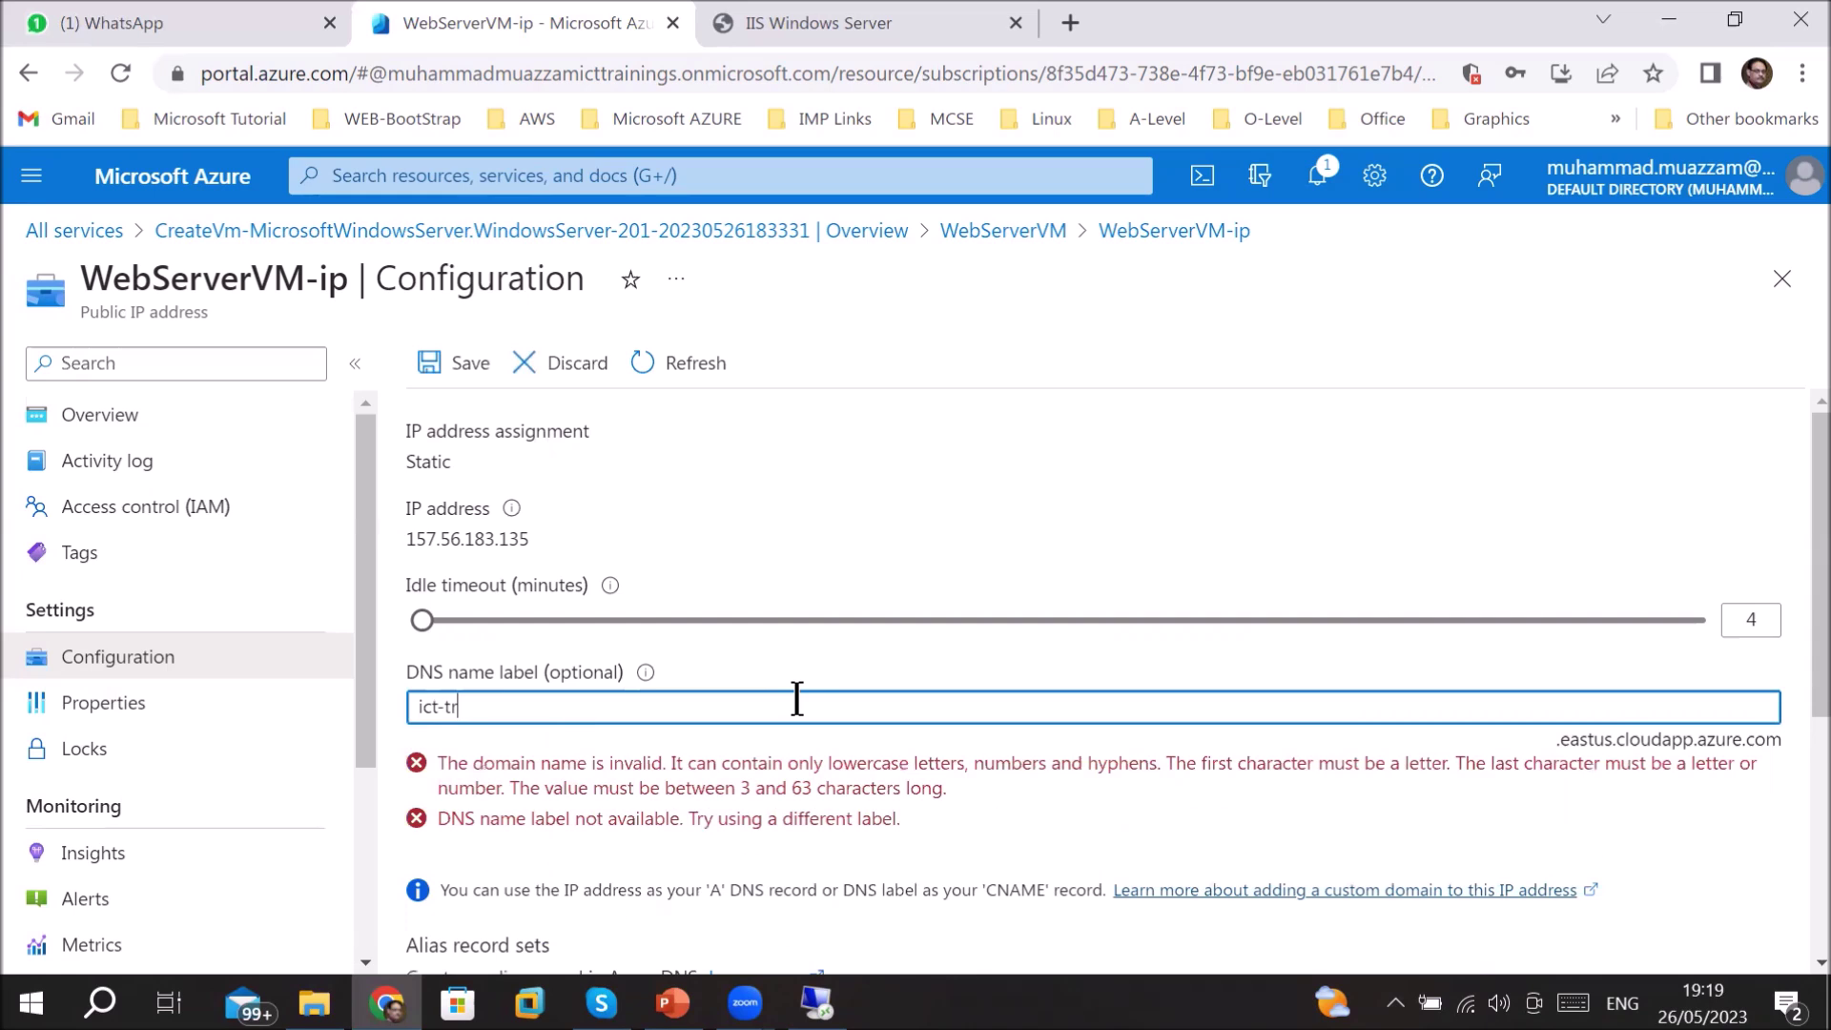
pyautogui.write('ainings')
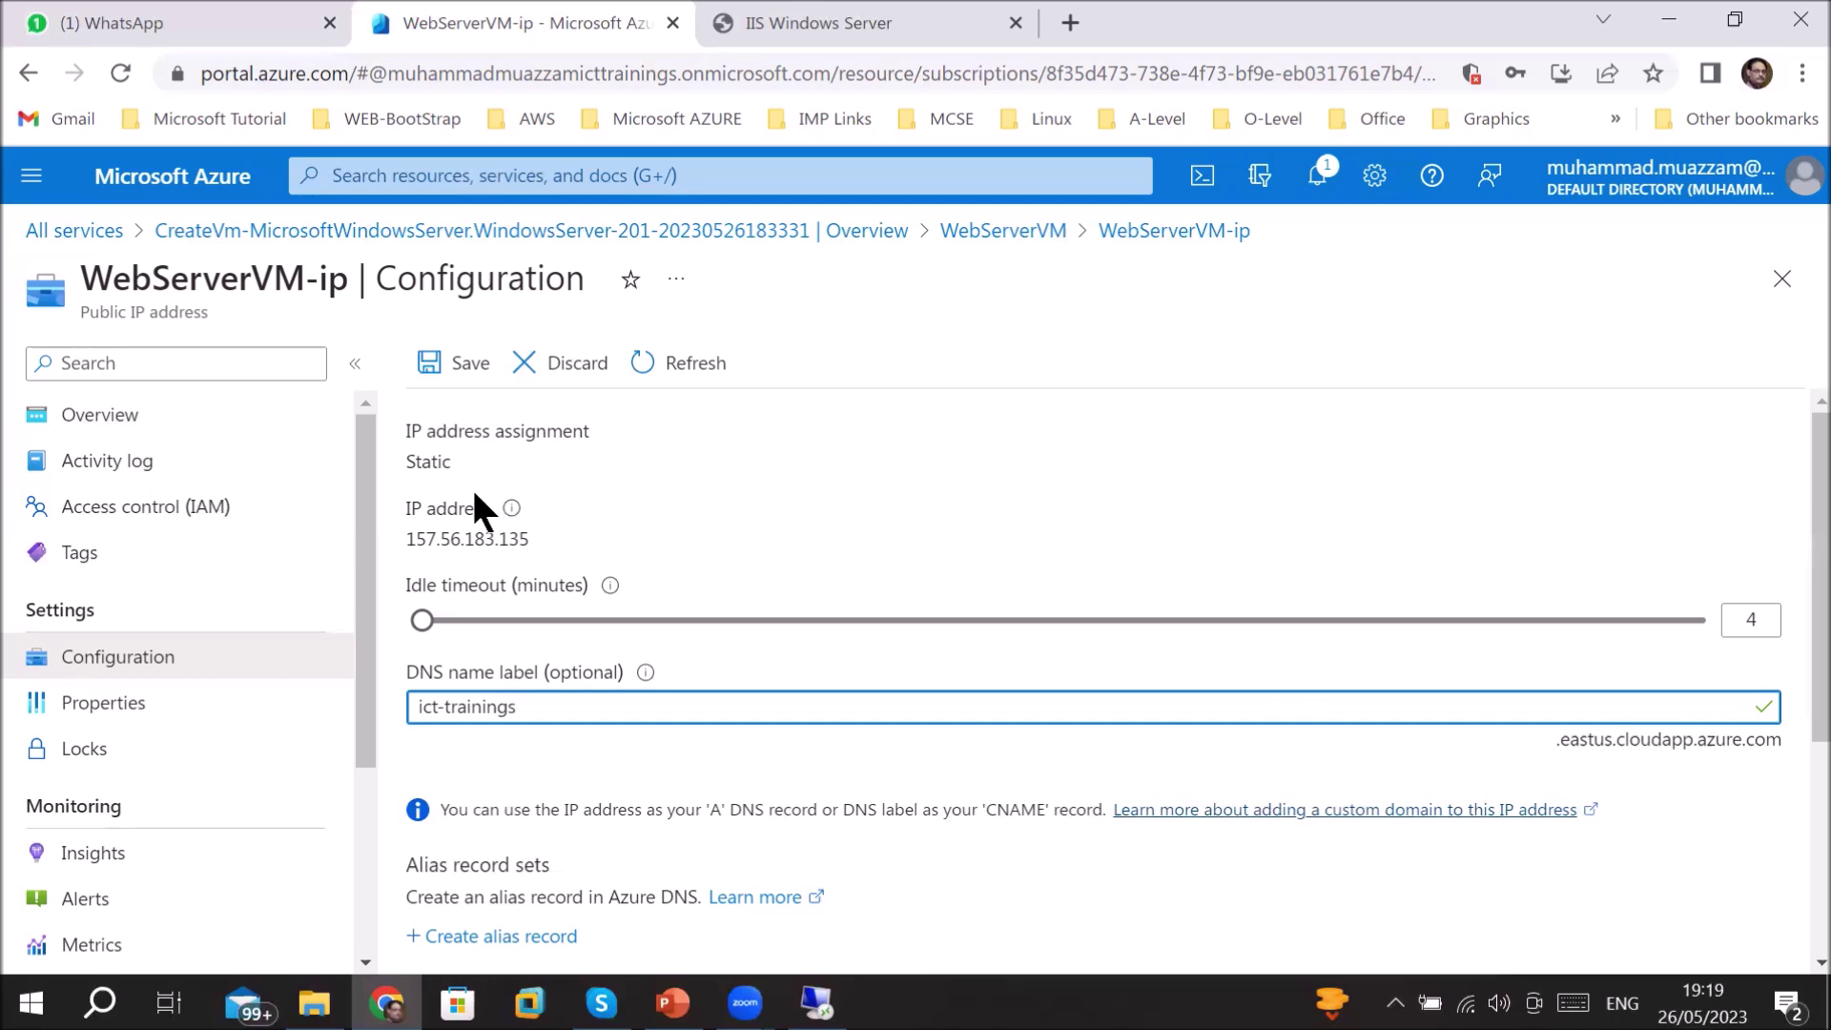
pyautogui.scroll(-3, 488, 901)
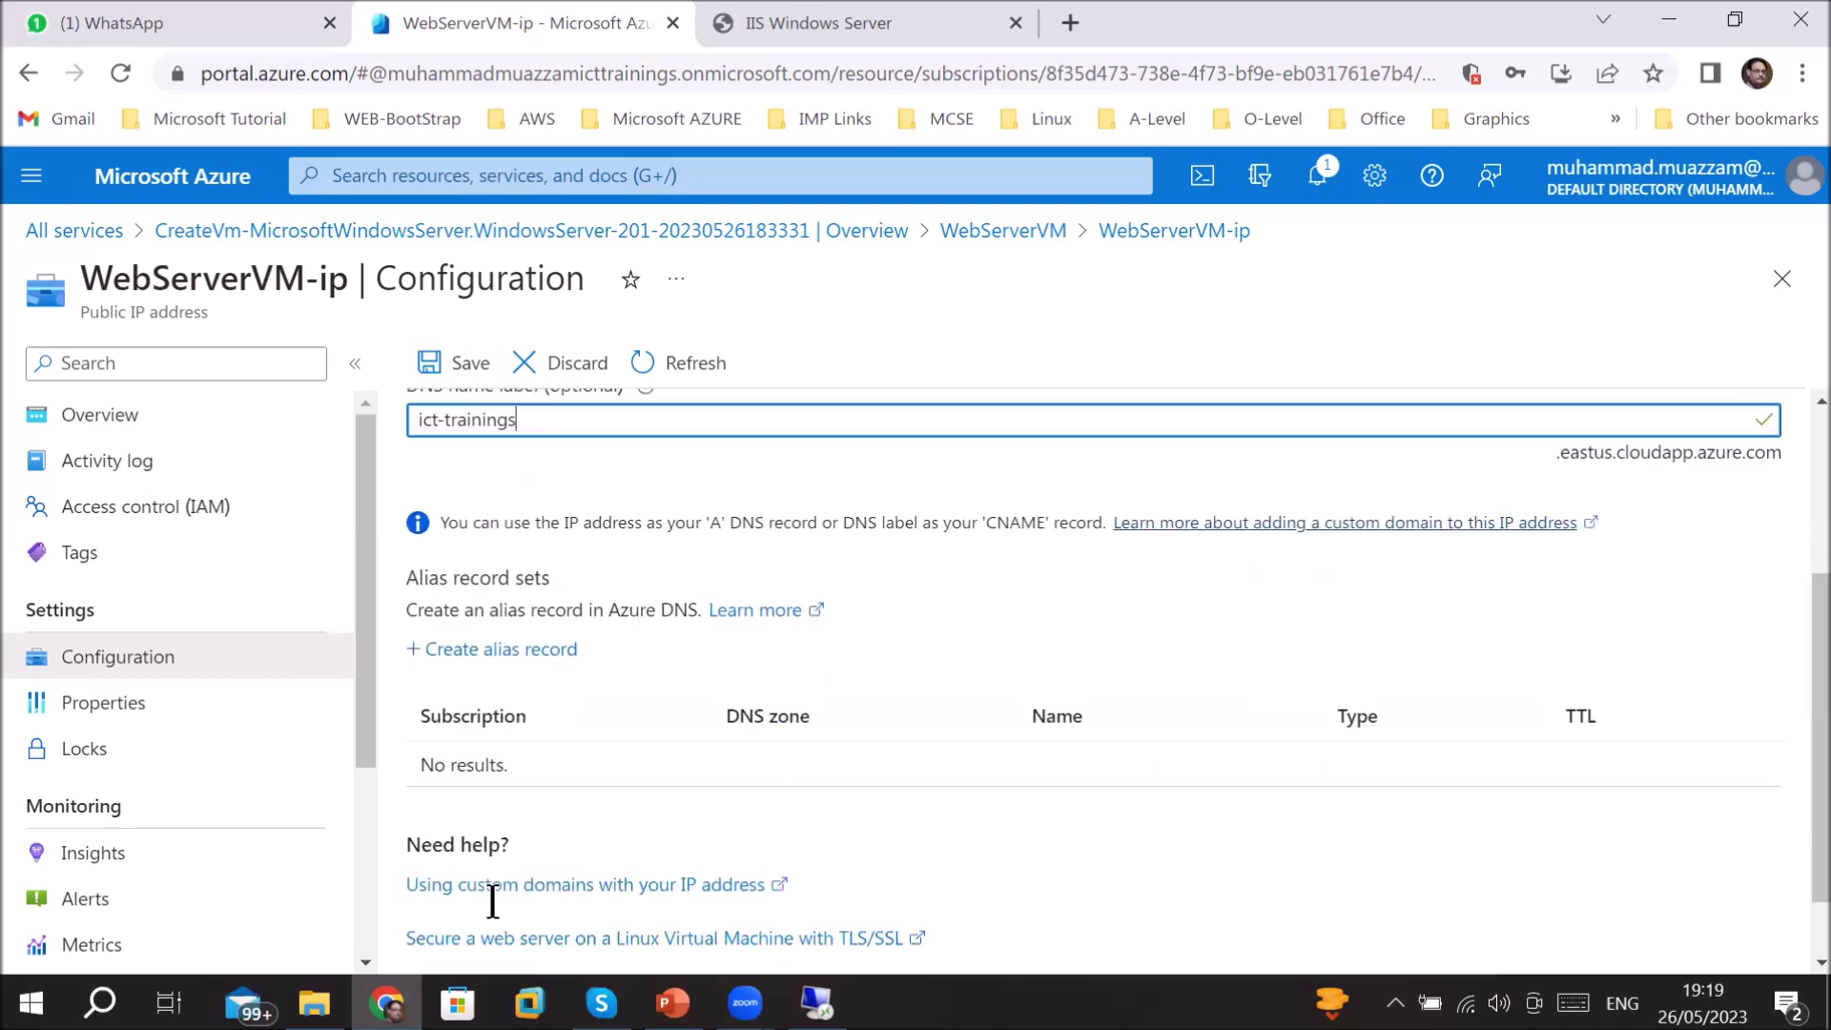
pyautogui.scroll(2, 679, 750)
pyautogui.scroll(1, 679, 747)
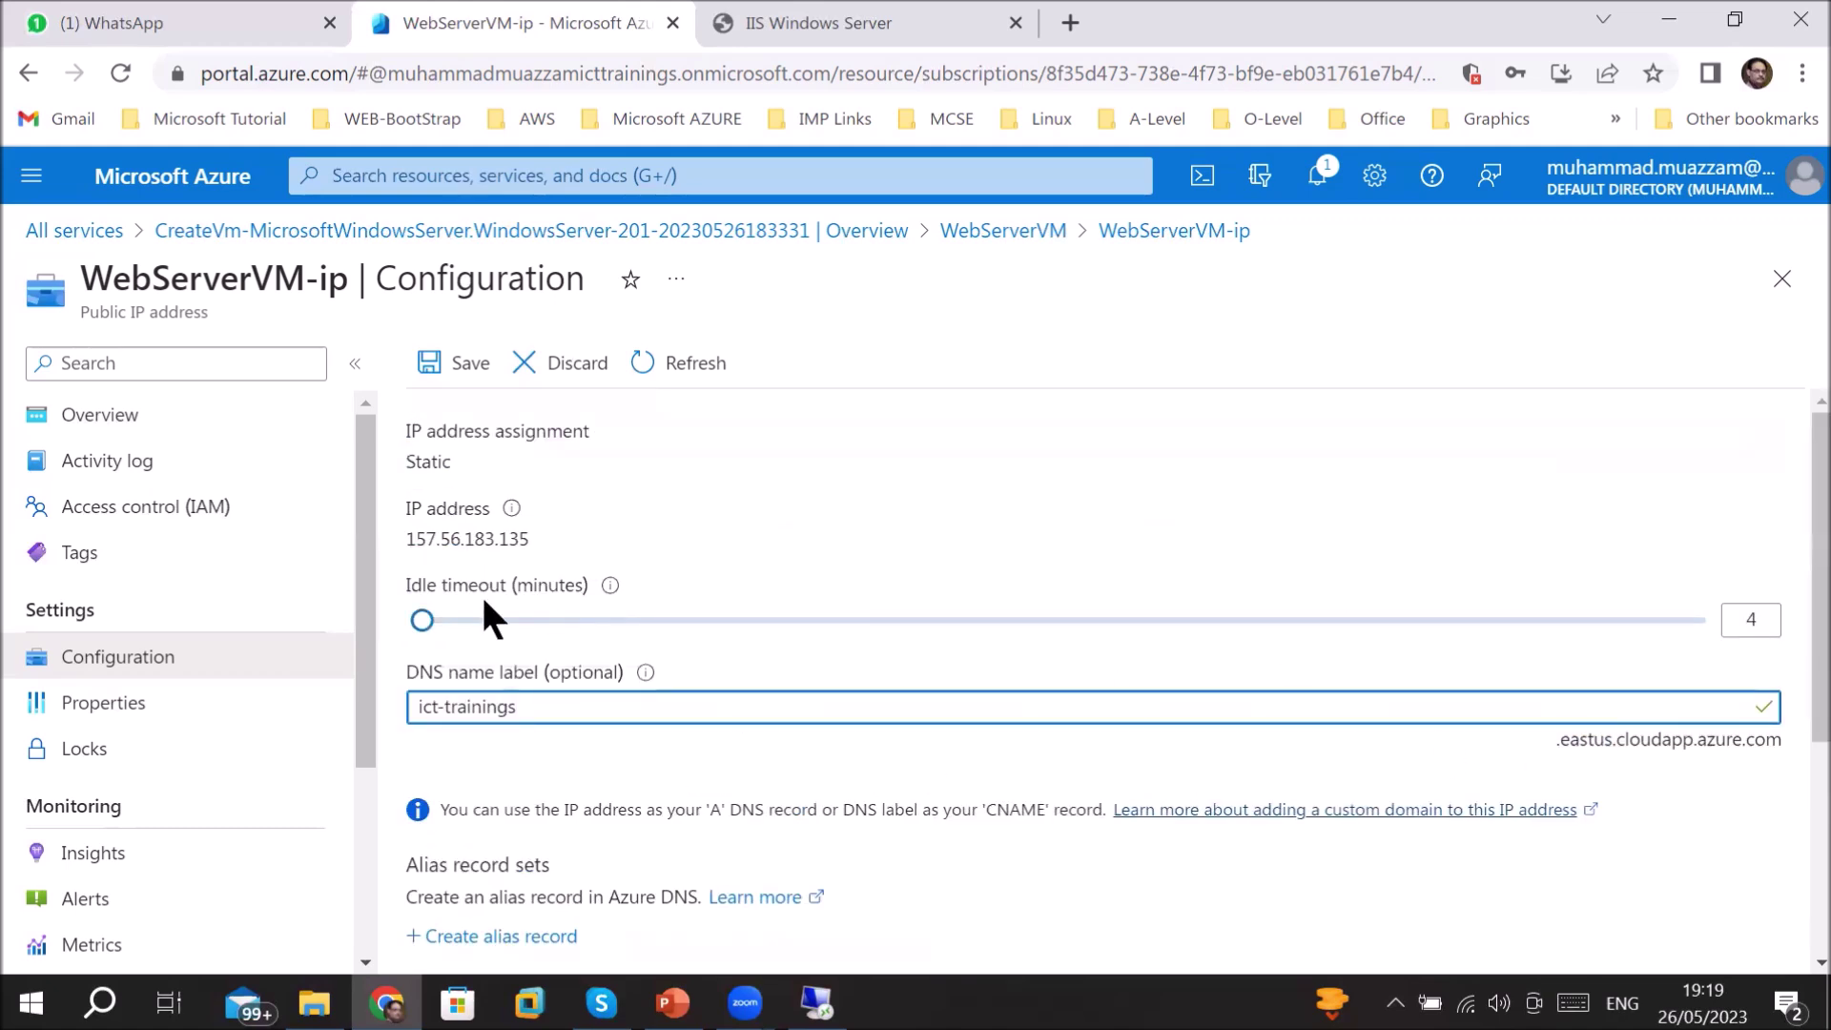
pyautogui.click(472, 367)
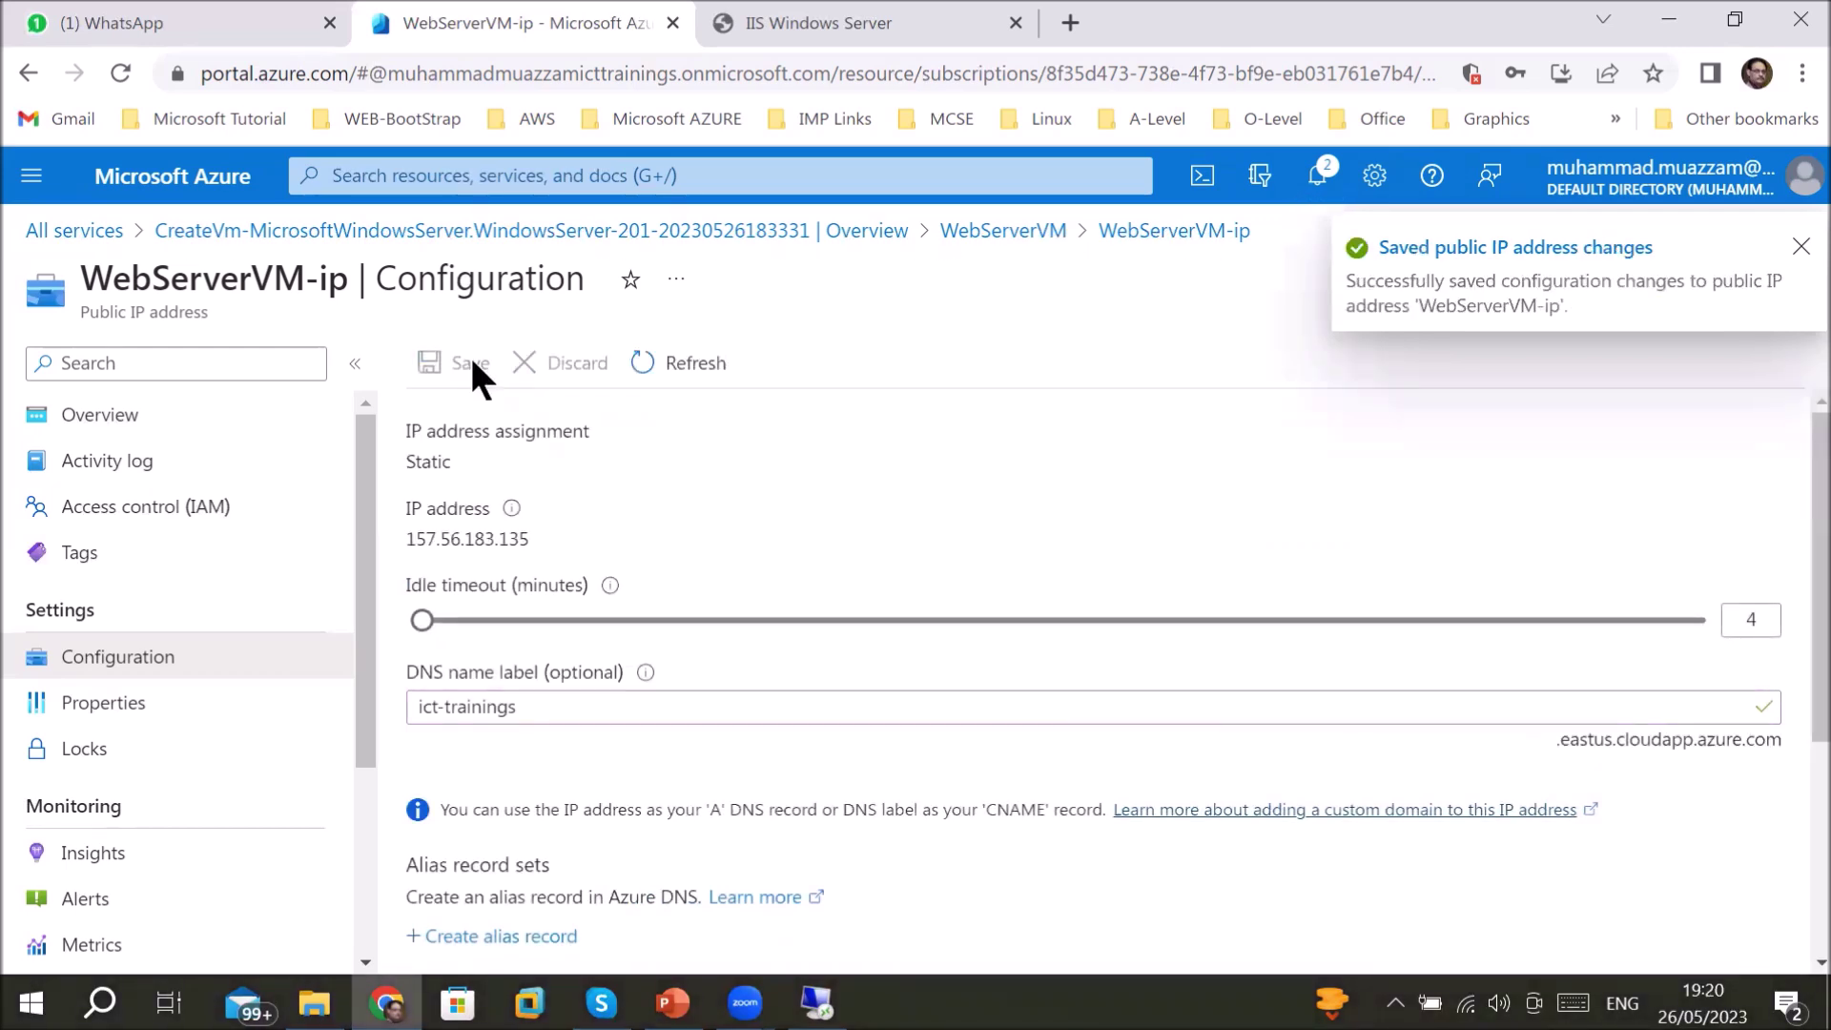
pyautogui.click(140, 417)
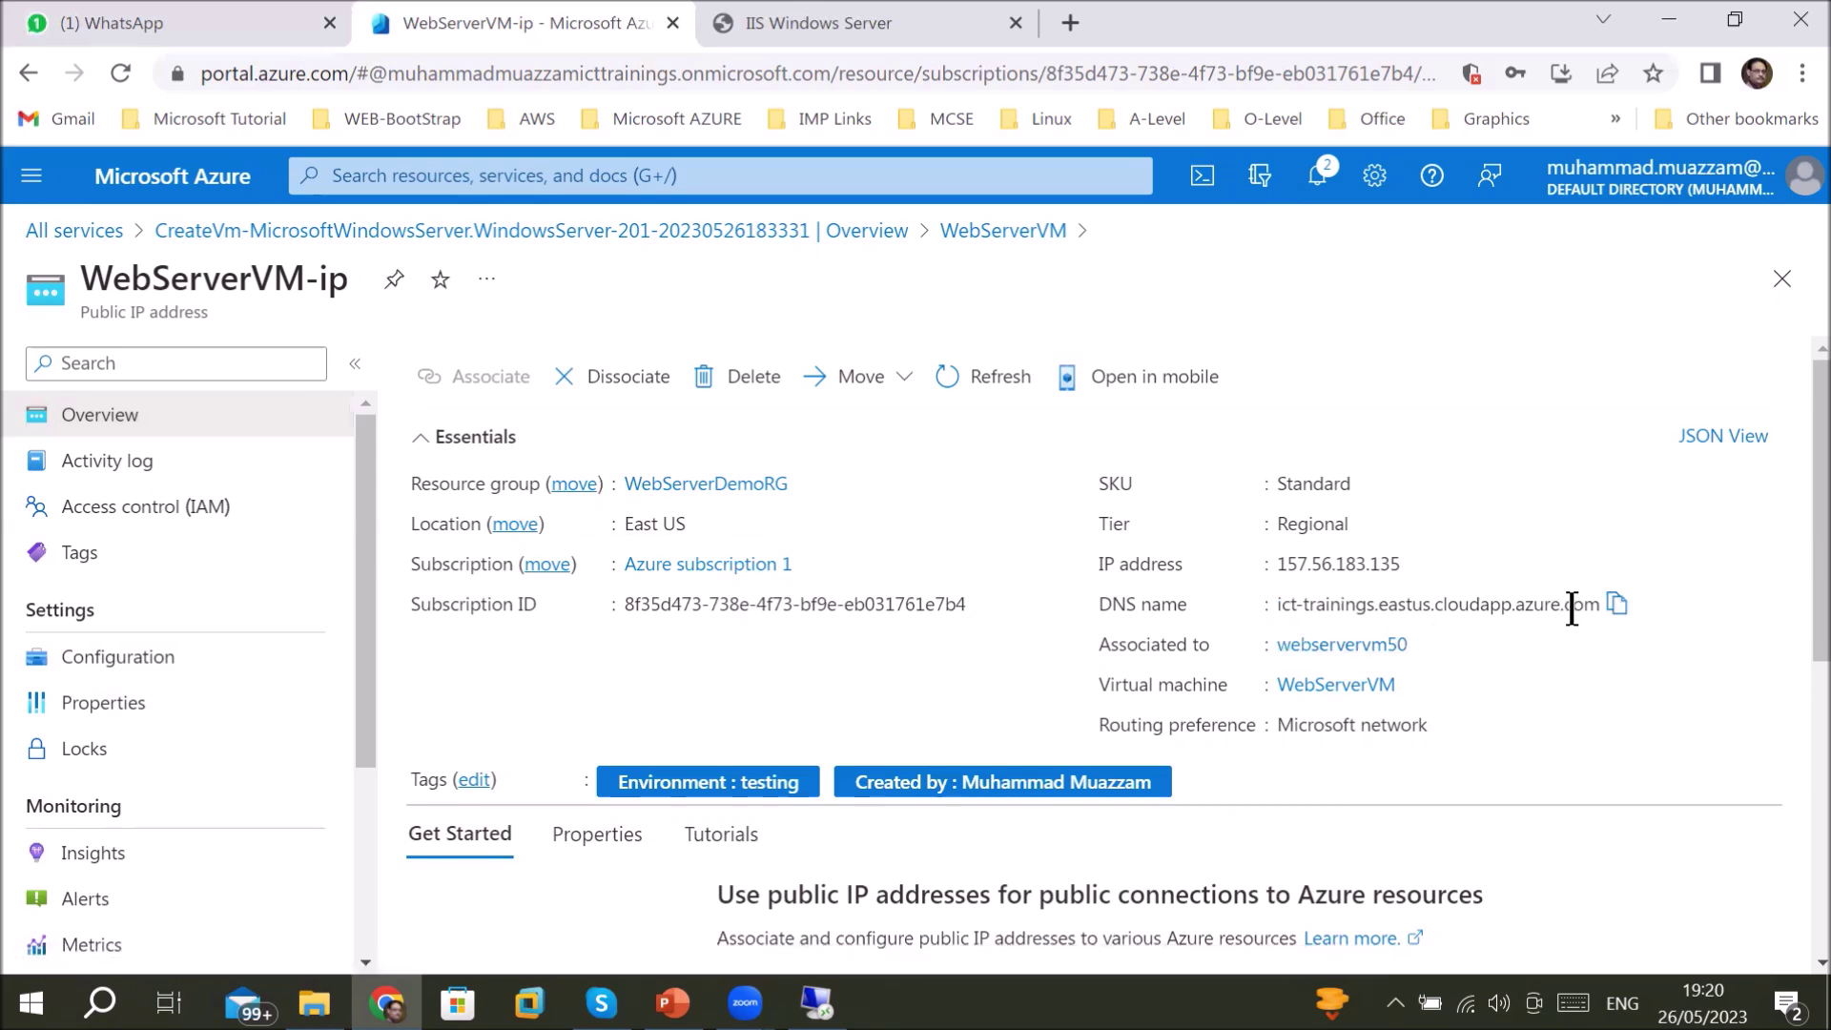
# - Copy the DNS name ict-trainings.eastus.cloudapp.azure.com and bring up the WhatsApp chat
pyautogui.click(1614, 608)
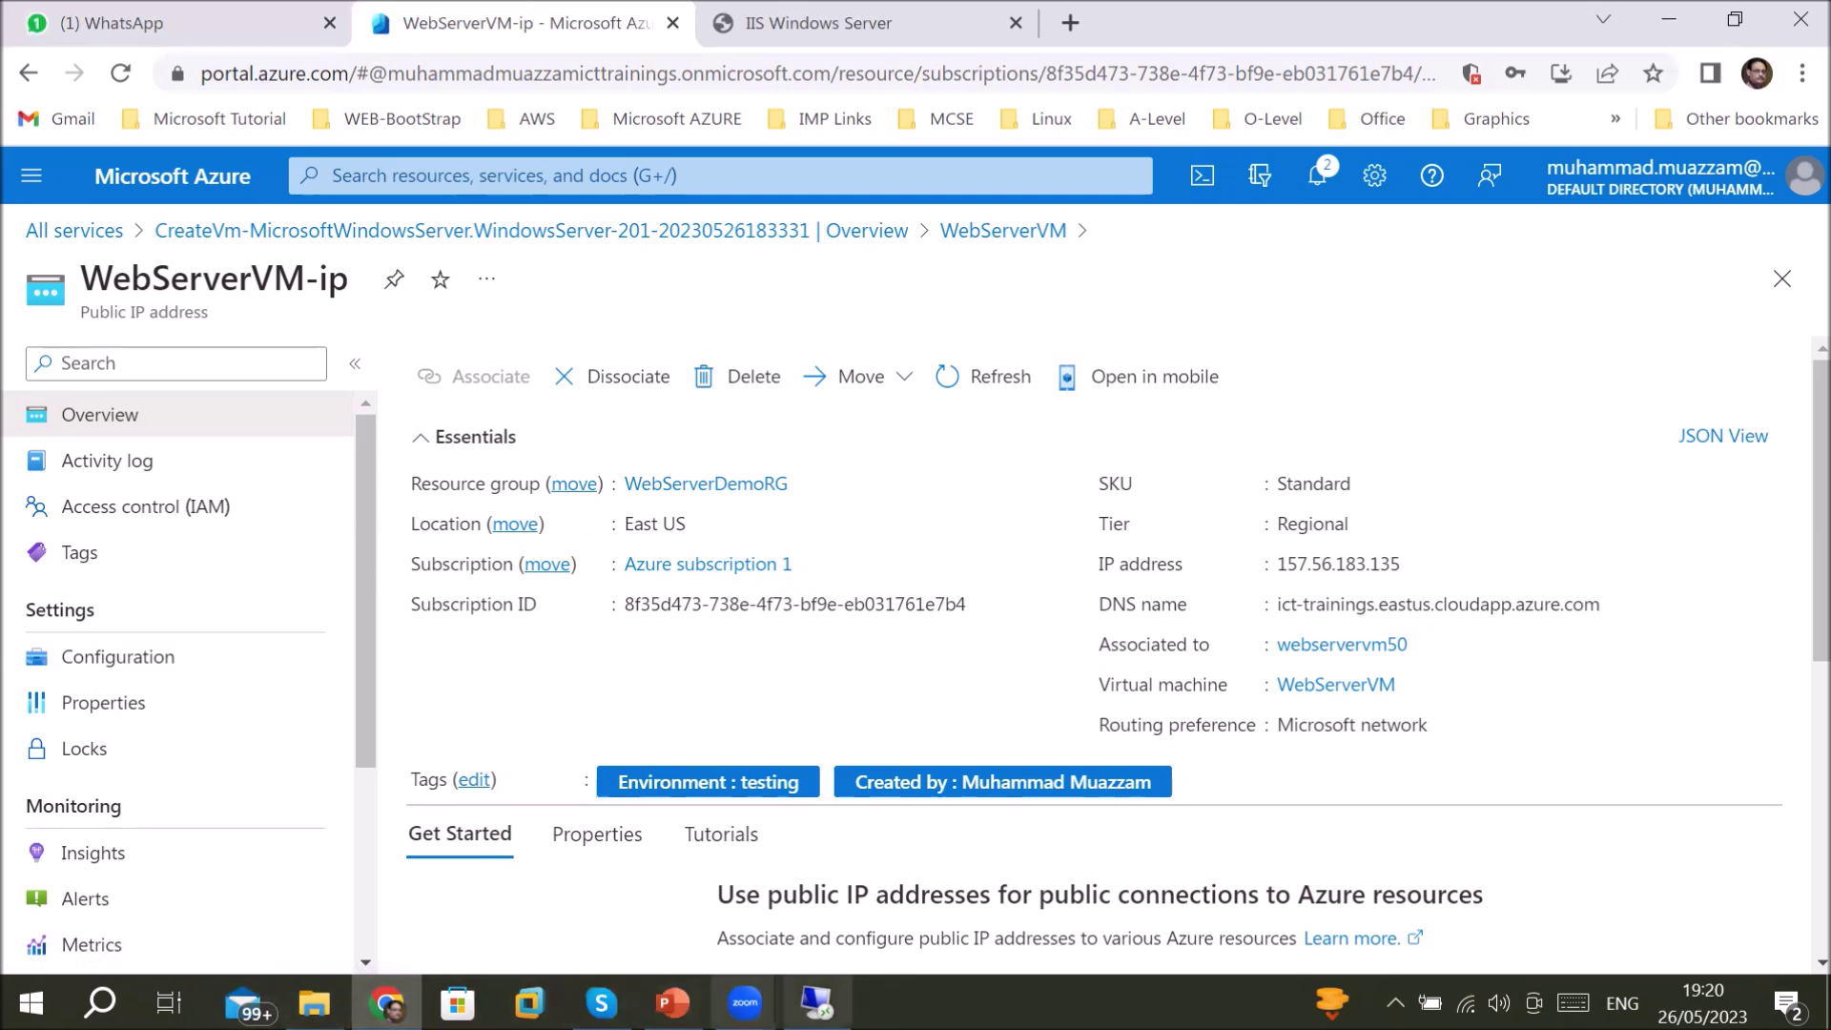
pyautogui.moveTo(600, 1001)
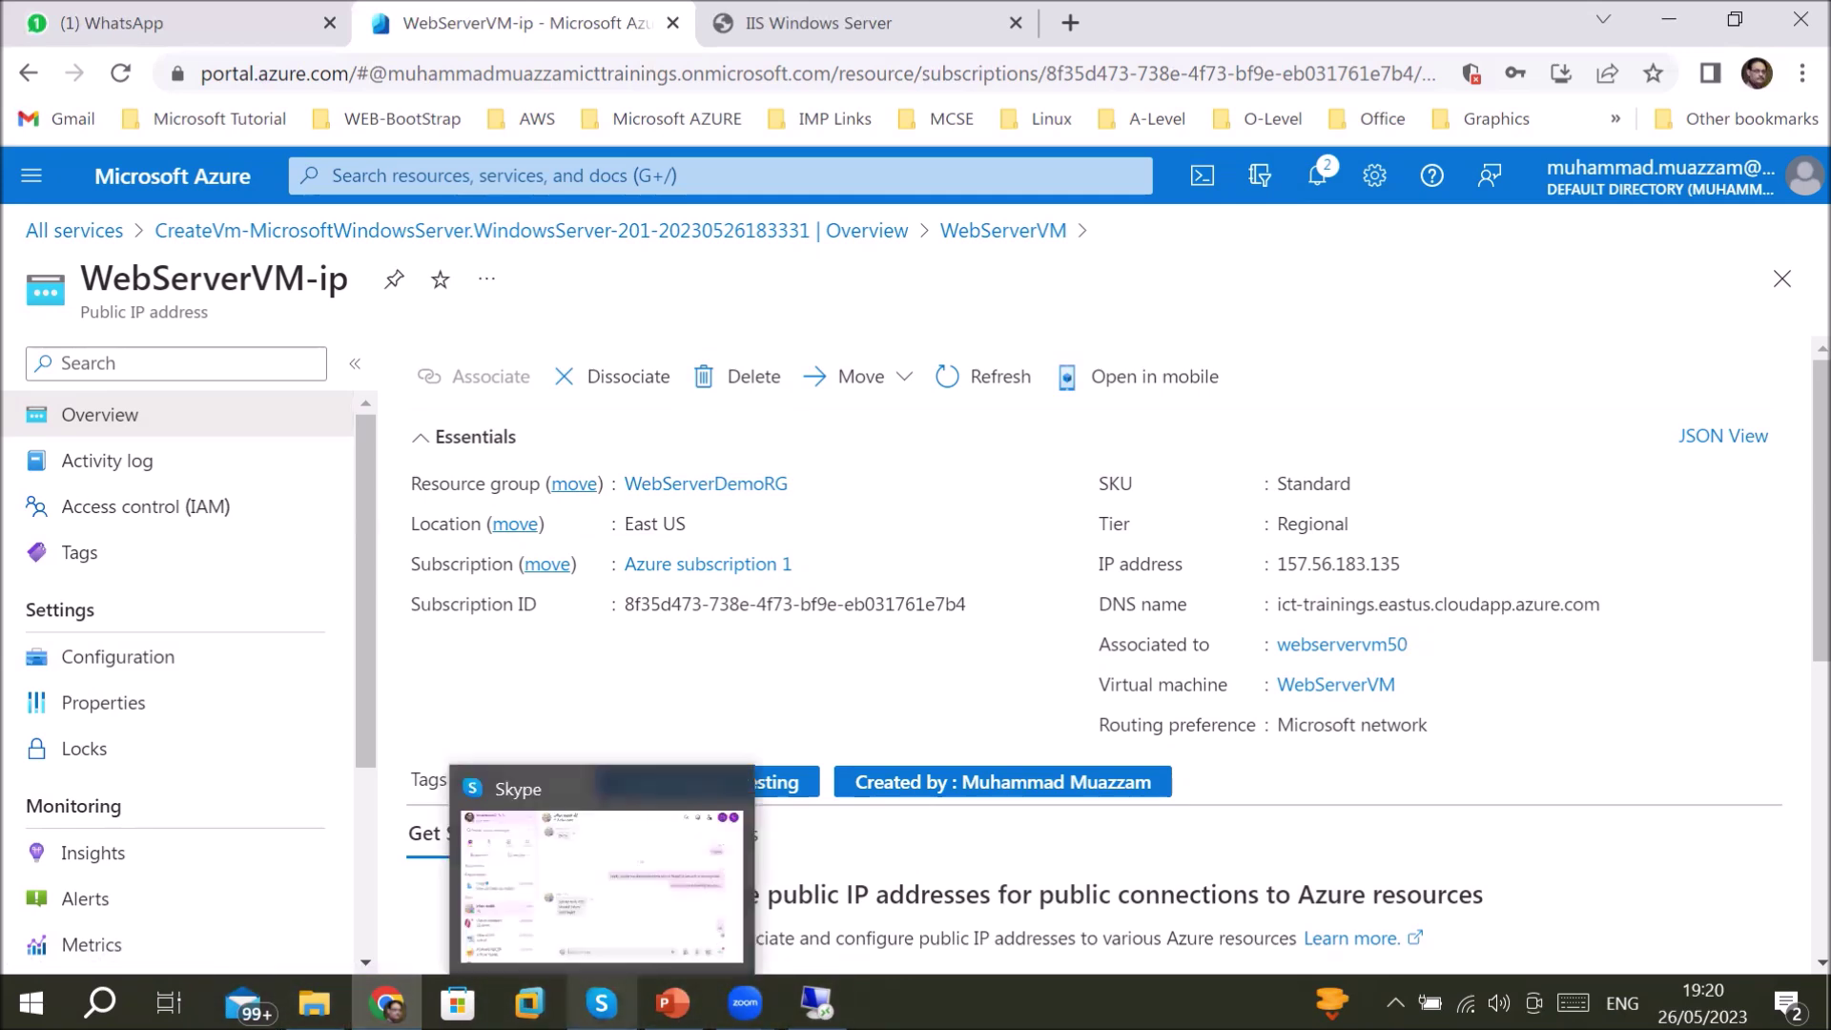
pyautogui.click(254, 20)
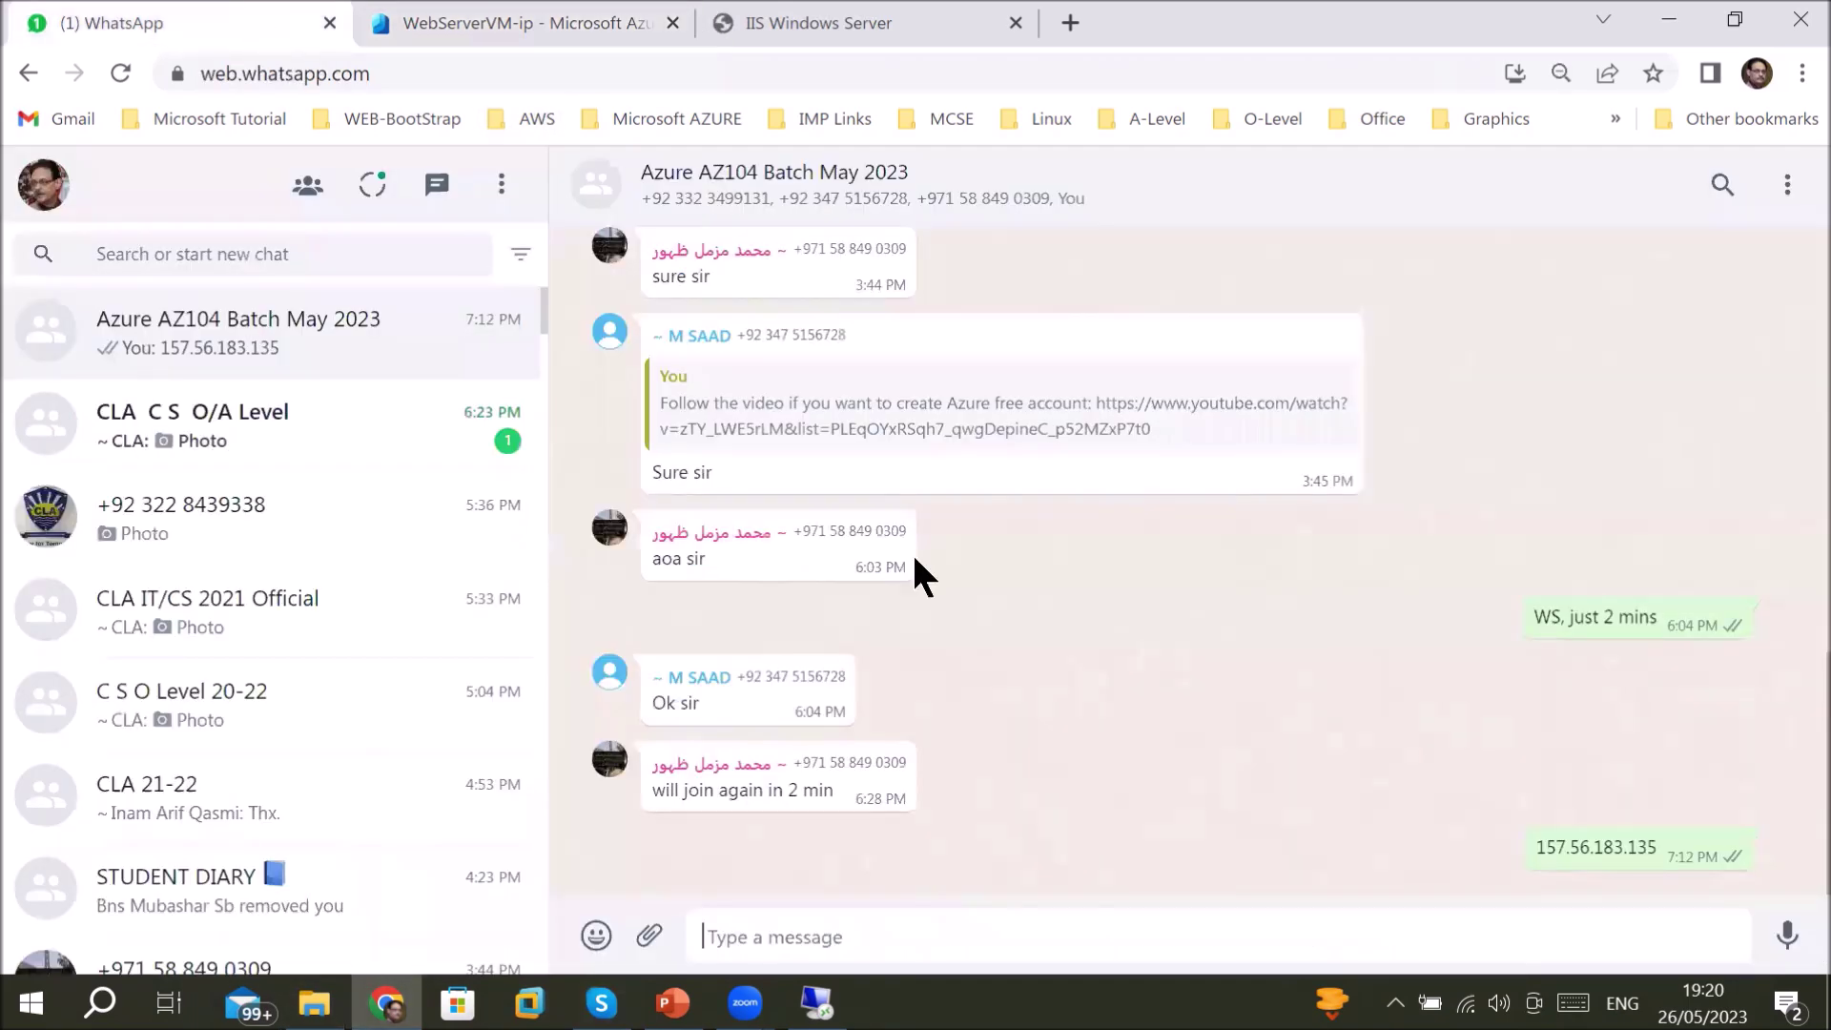
# - Paste and send ict-trainings.eastus.cloudapp.azure.com to the Azure AZ104 group, then open the sent link
pyautogui.rightClick(1602, 956)
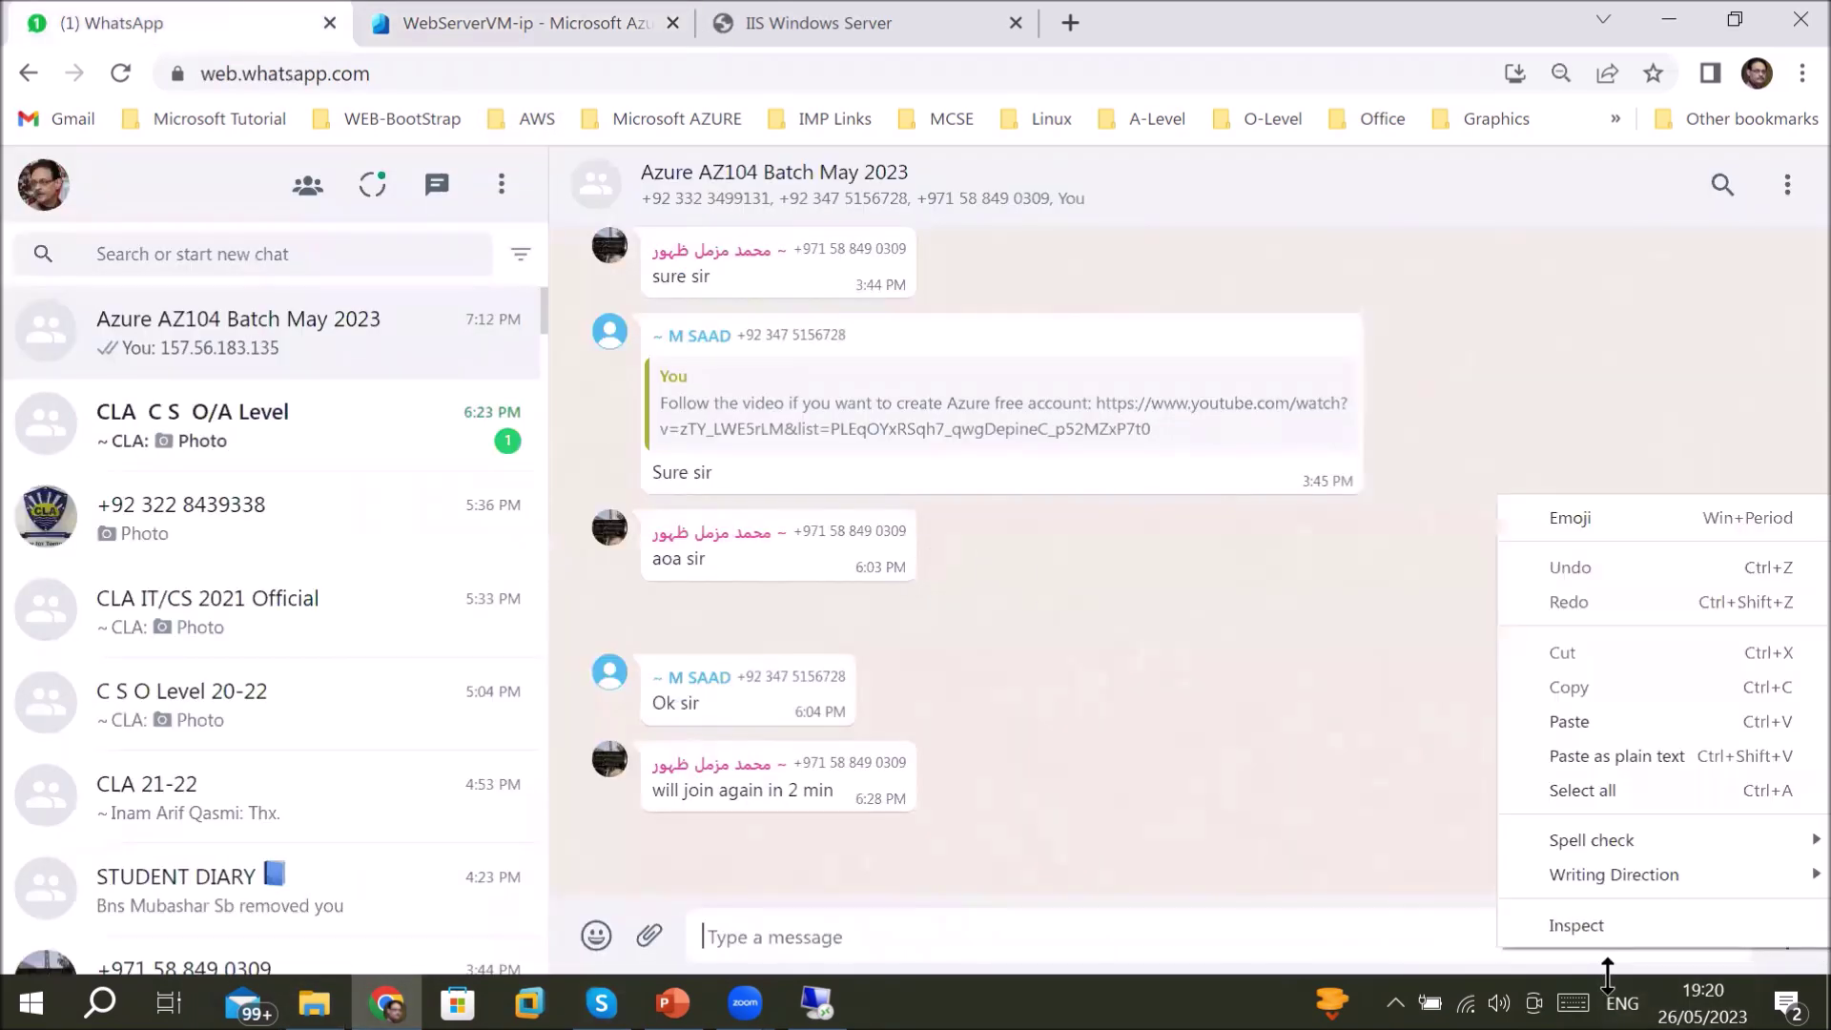
pyautogui.click(1569, 722)
pyautogui.press('Return')
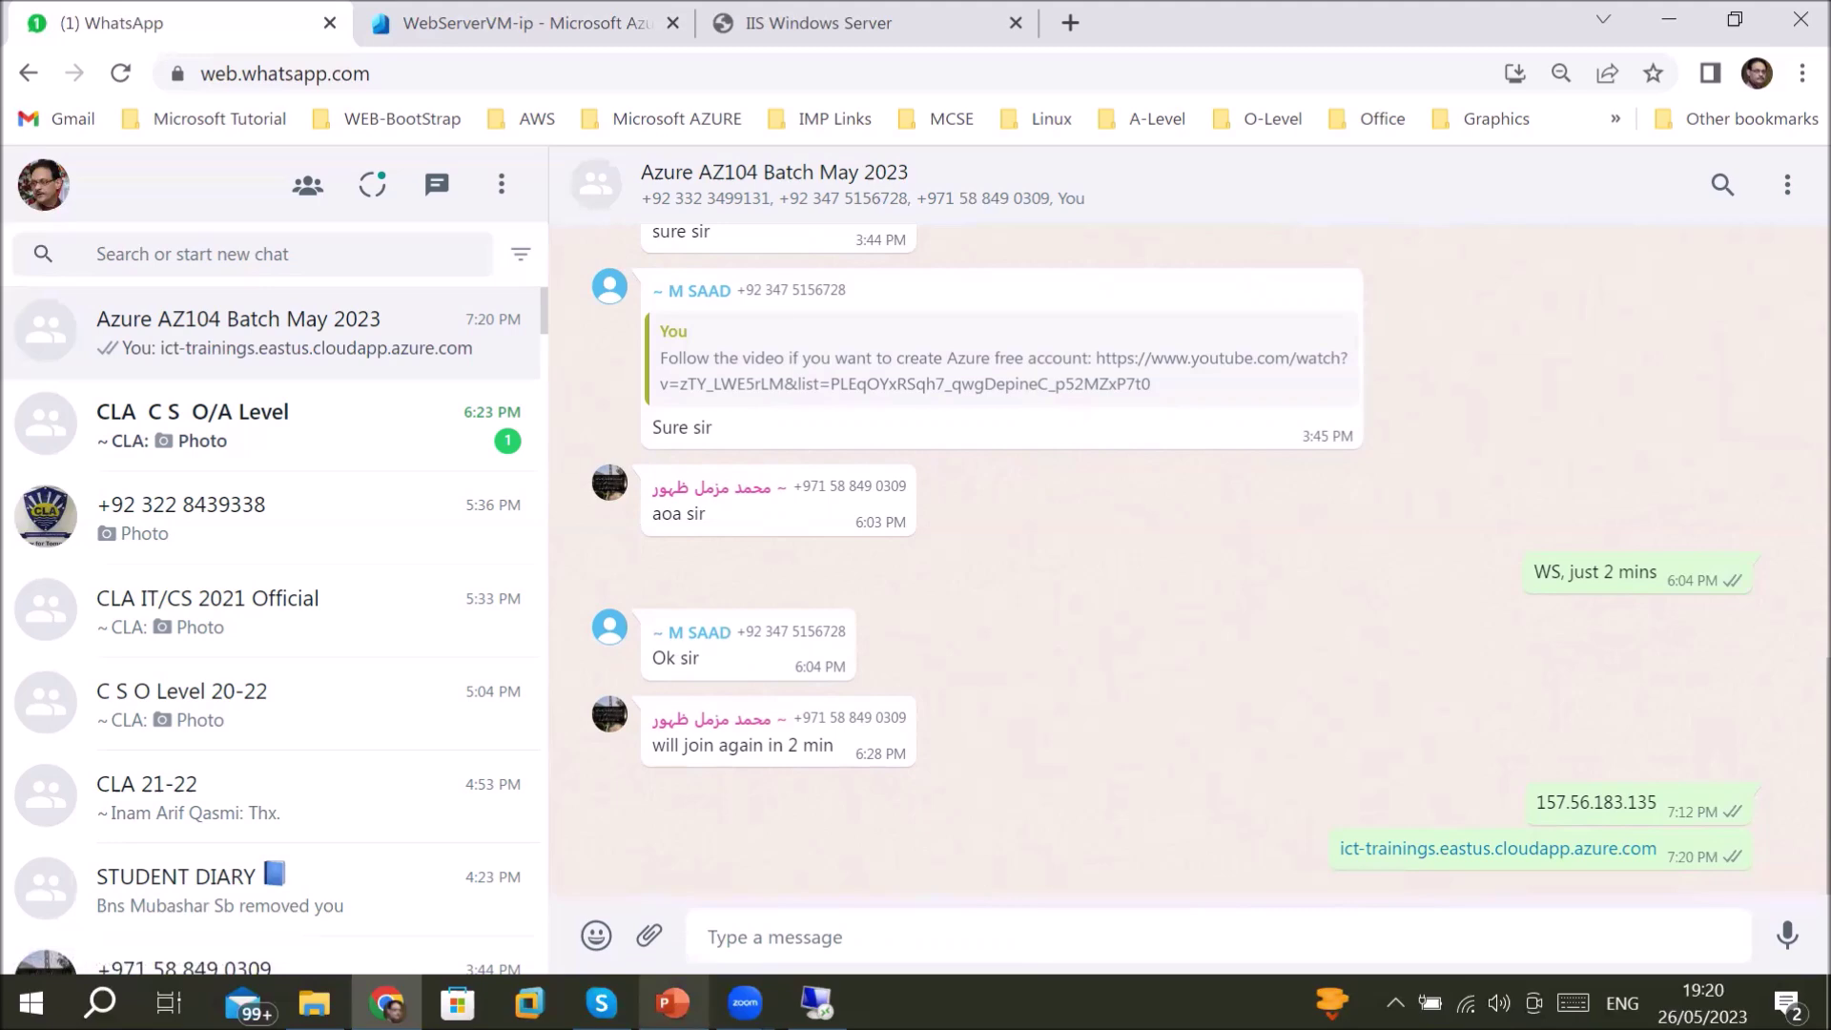
pyautogui.click(1478, 851)
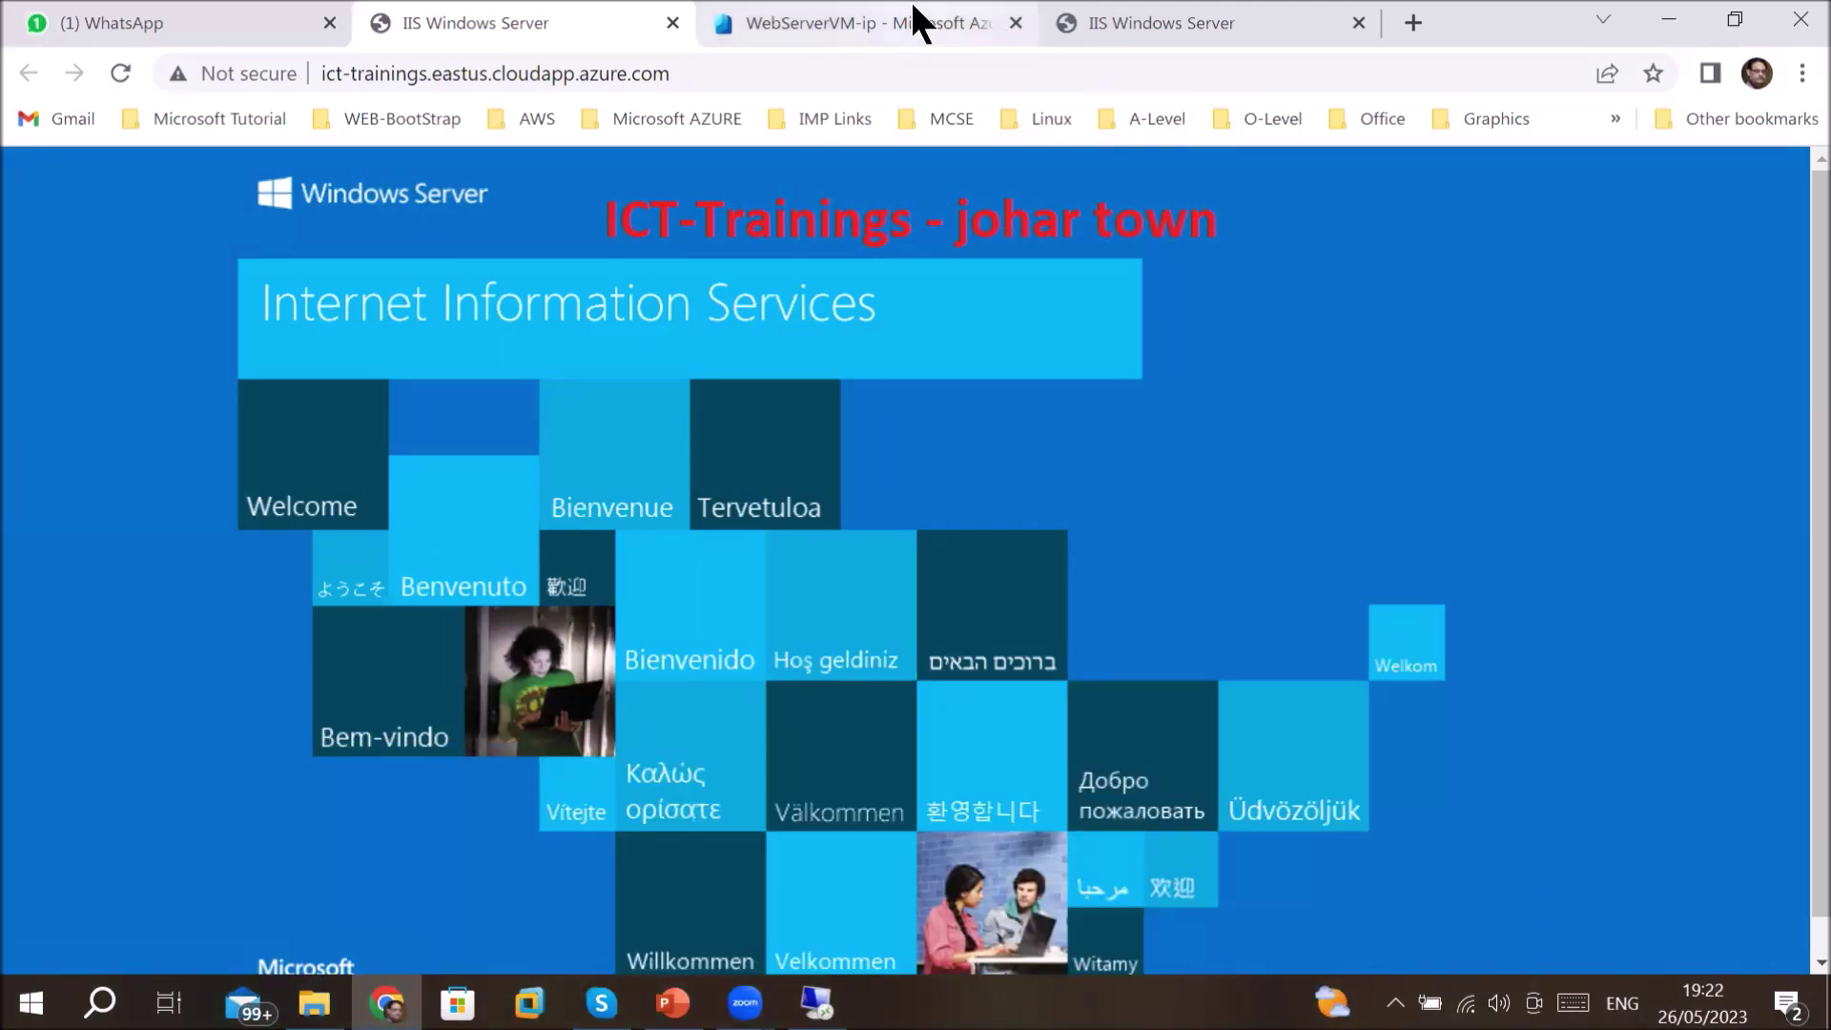
# - Return to WebServerVM-ip's Overview showing 157.56.183.135 and highlight the start of its DNS name
pyautogui.click(914, 8)
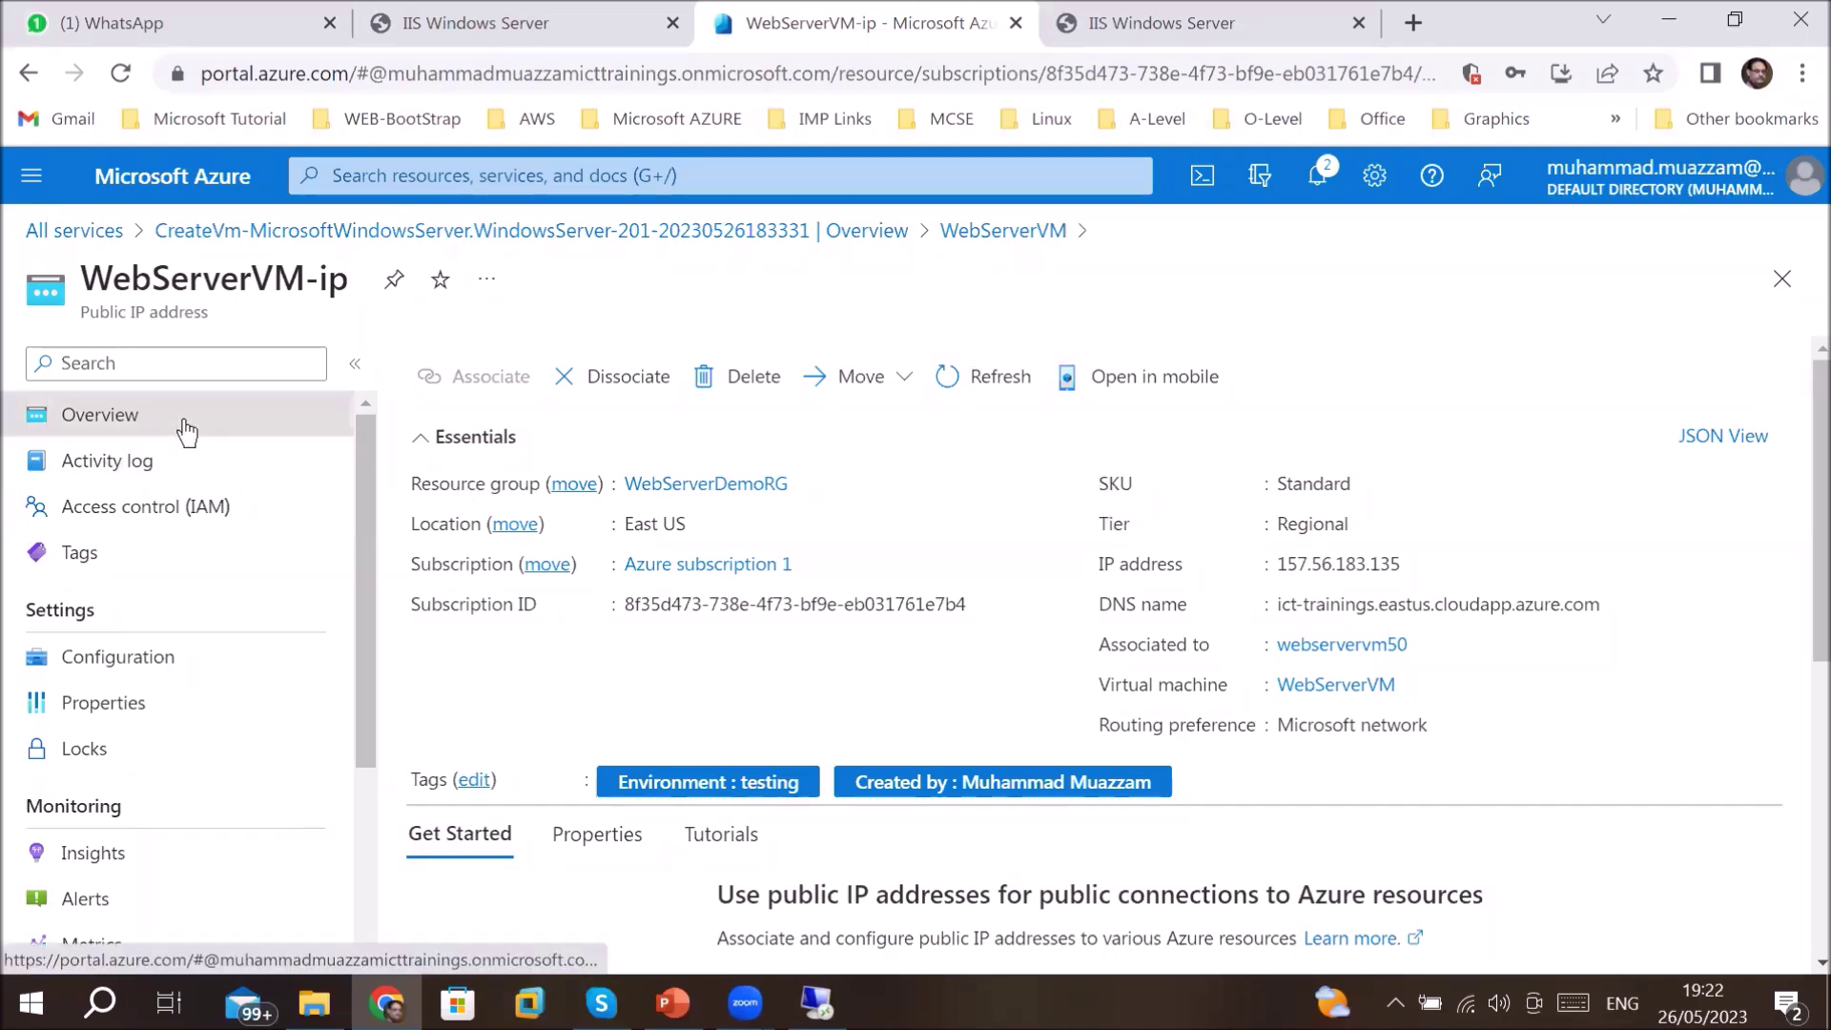
pyautogui.moveTo(1327, 558)
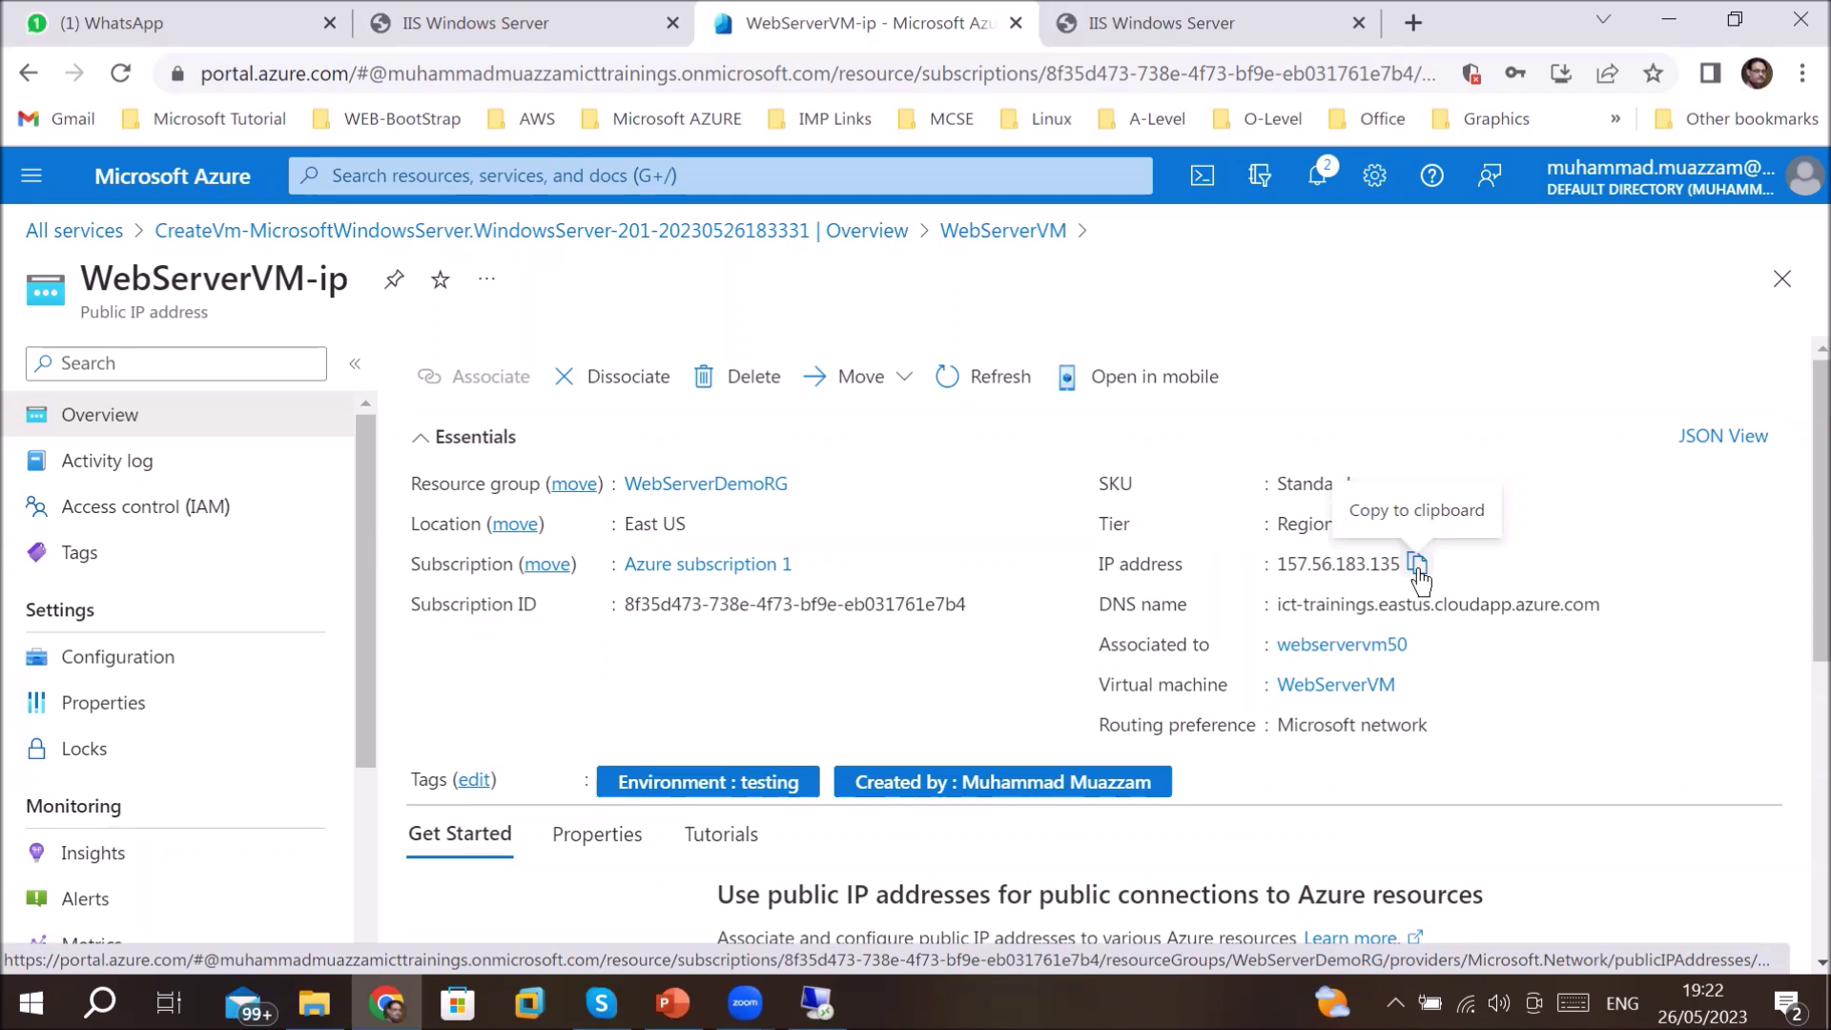
pyautogui.moveTo(1279, 612)
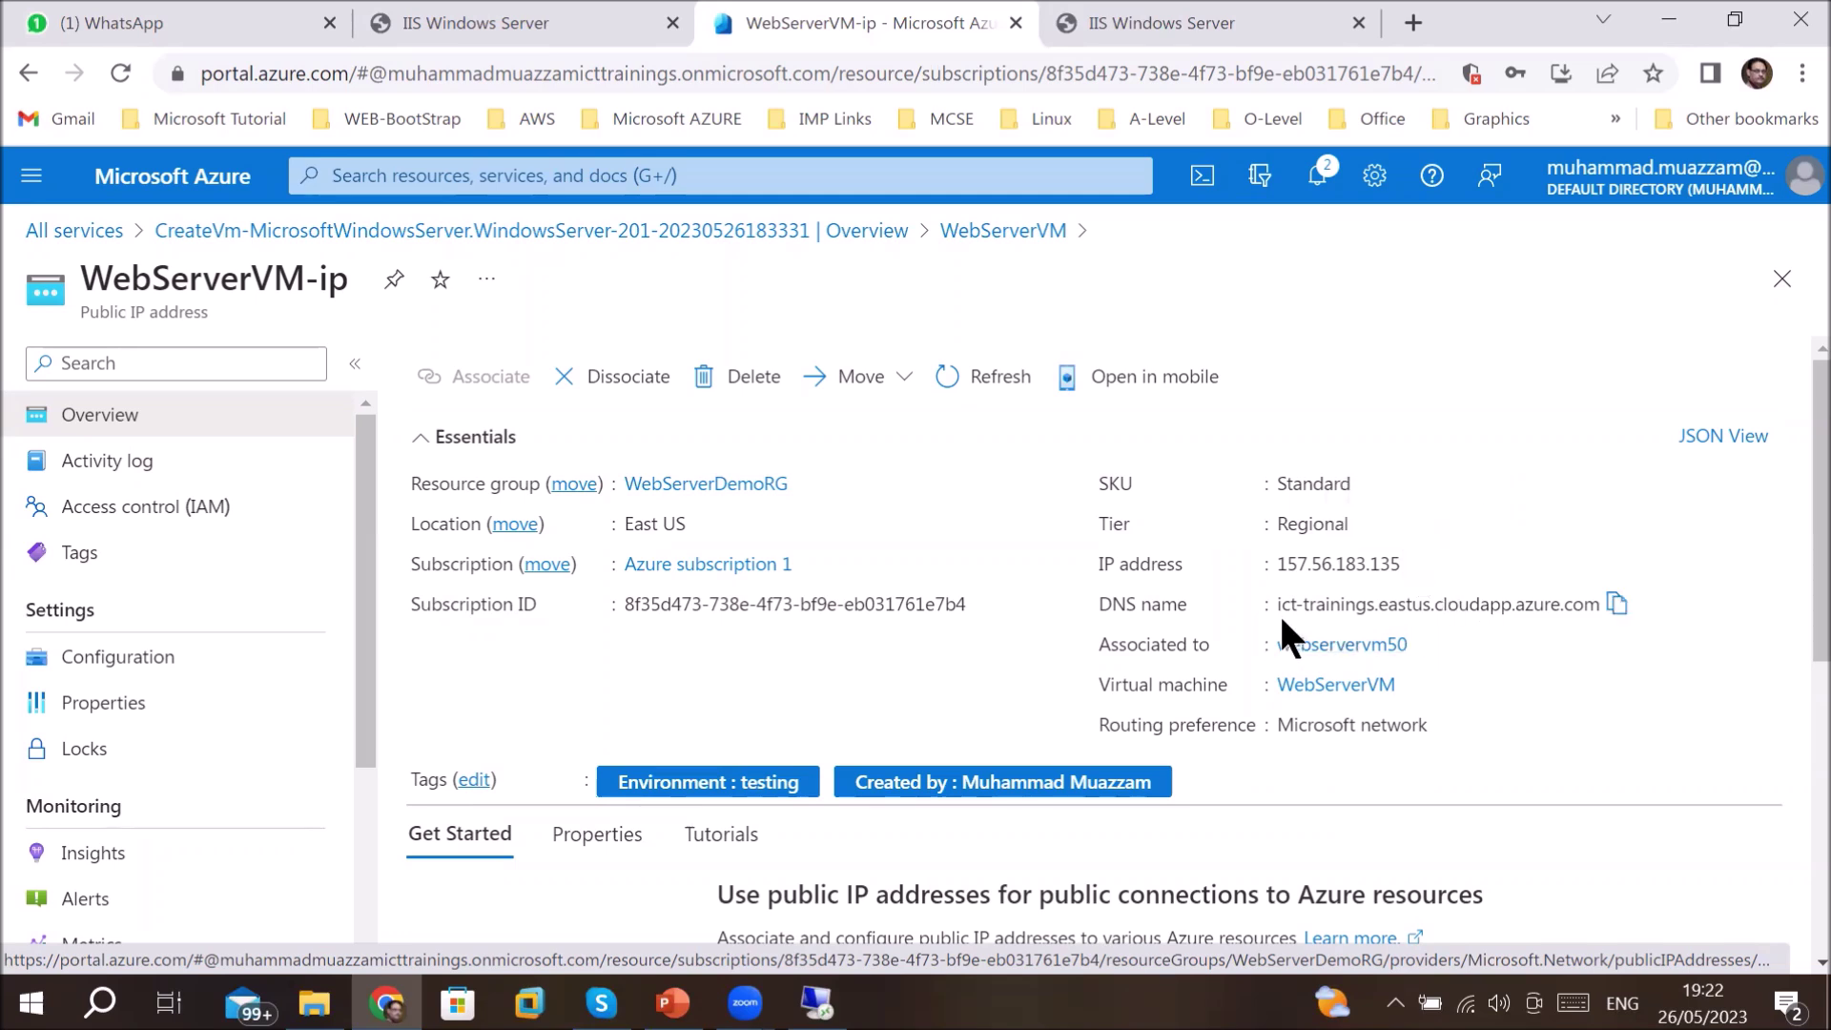
pyautogui.moveTo(1281, 607); pyautogui.dragTo(1388, 604)
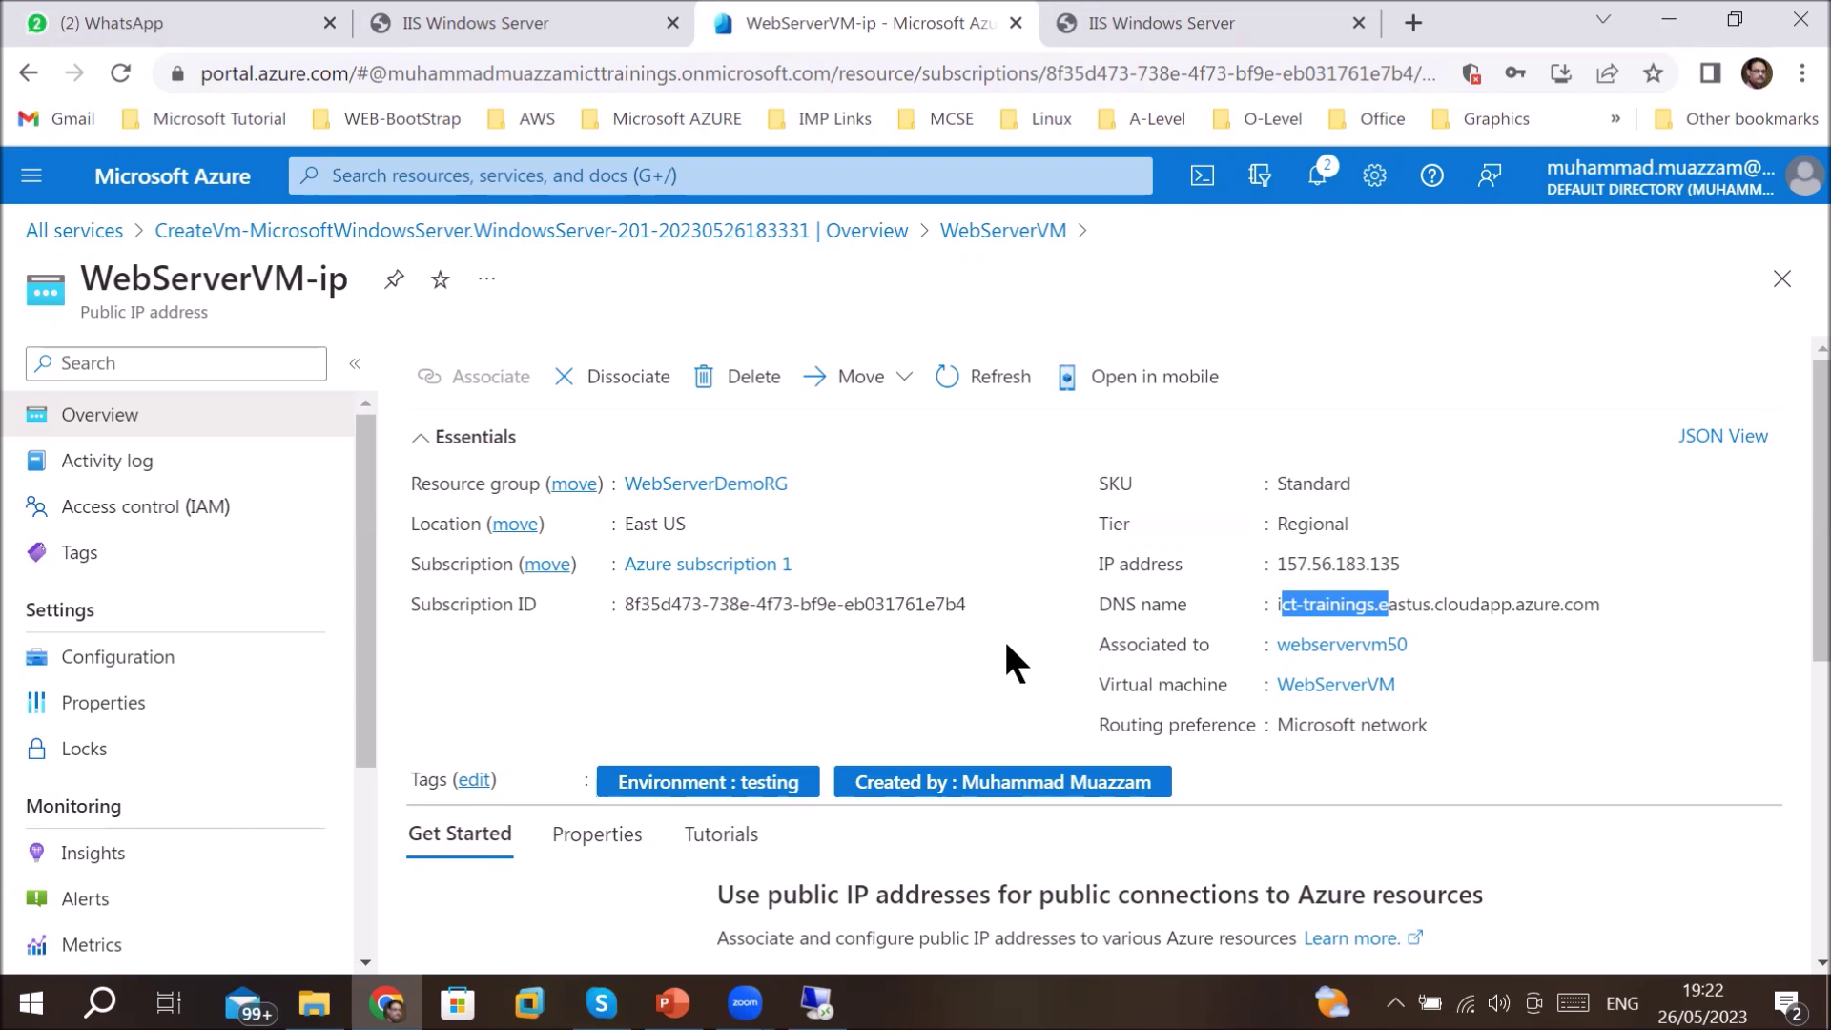
pyautogui.click(1402, 630)
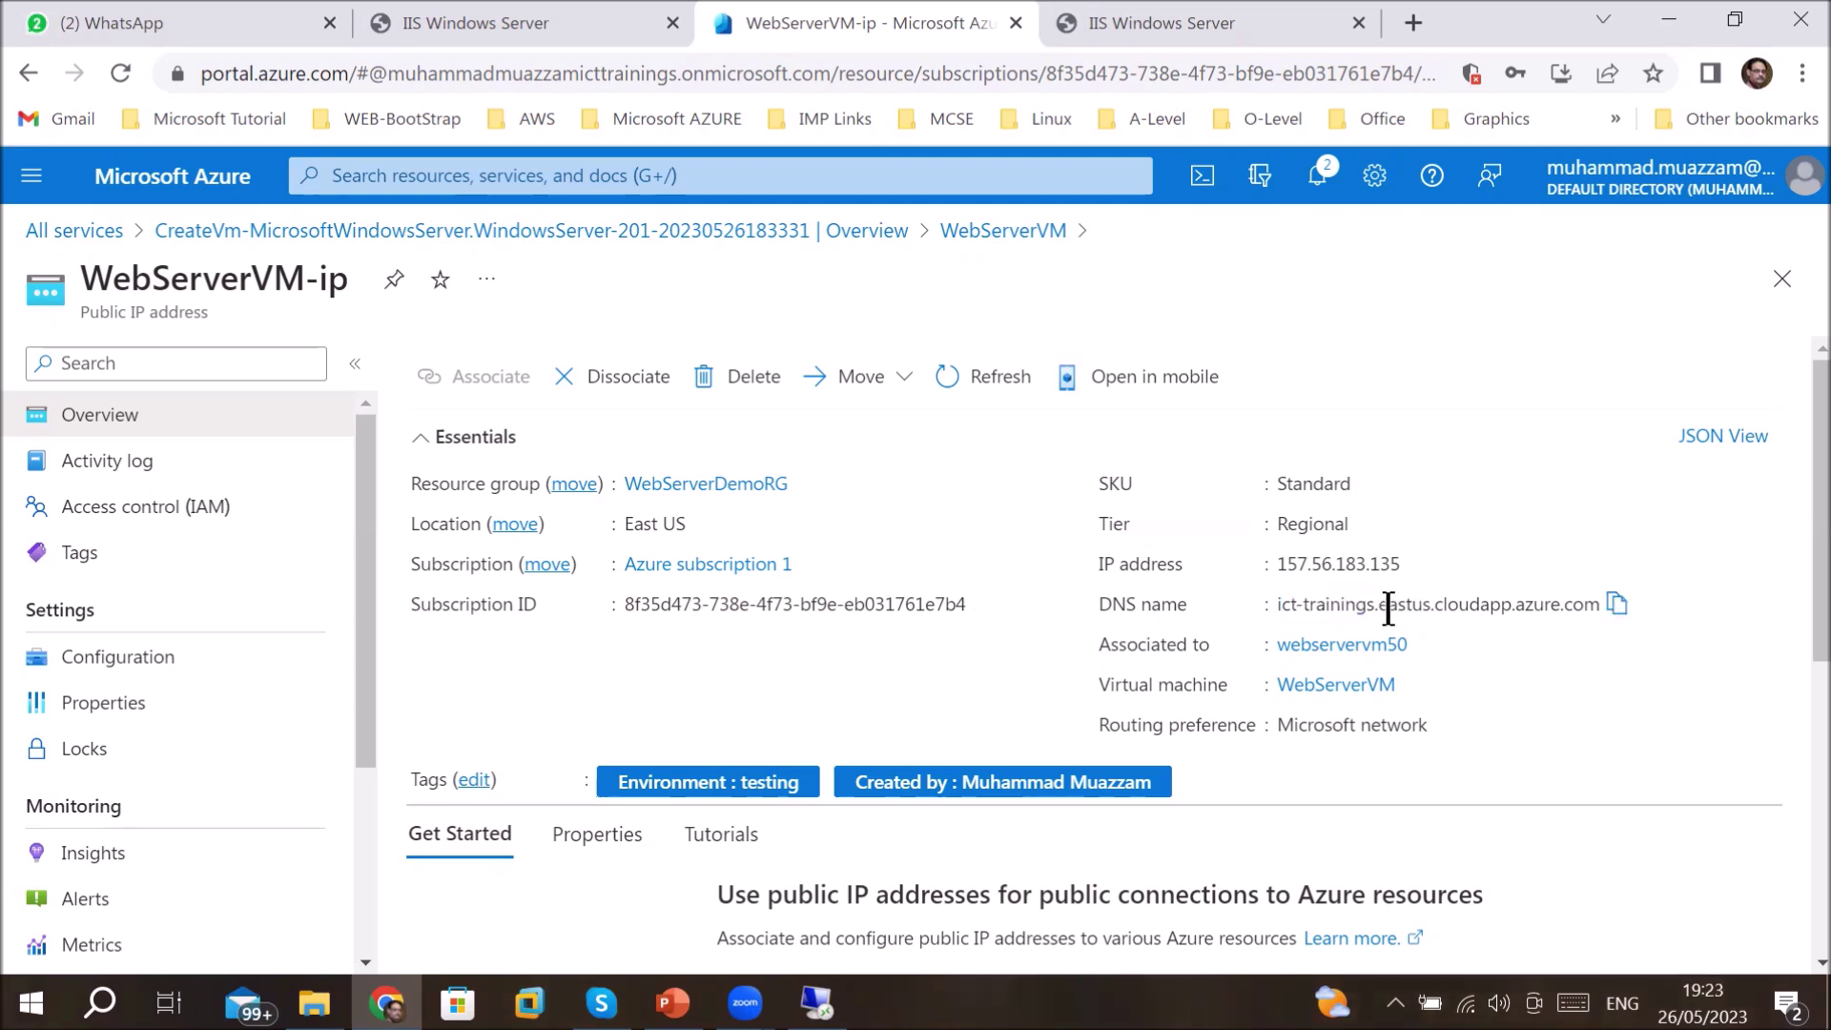
pyautogui.moveTo(1388, 603); pyautogui.dragTo(1611, 610)
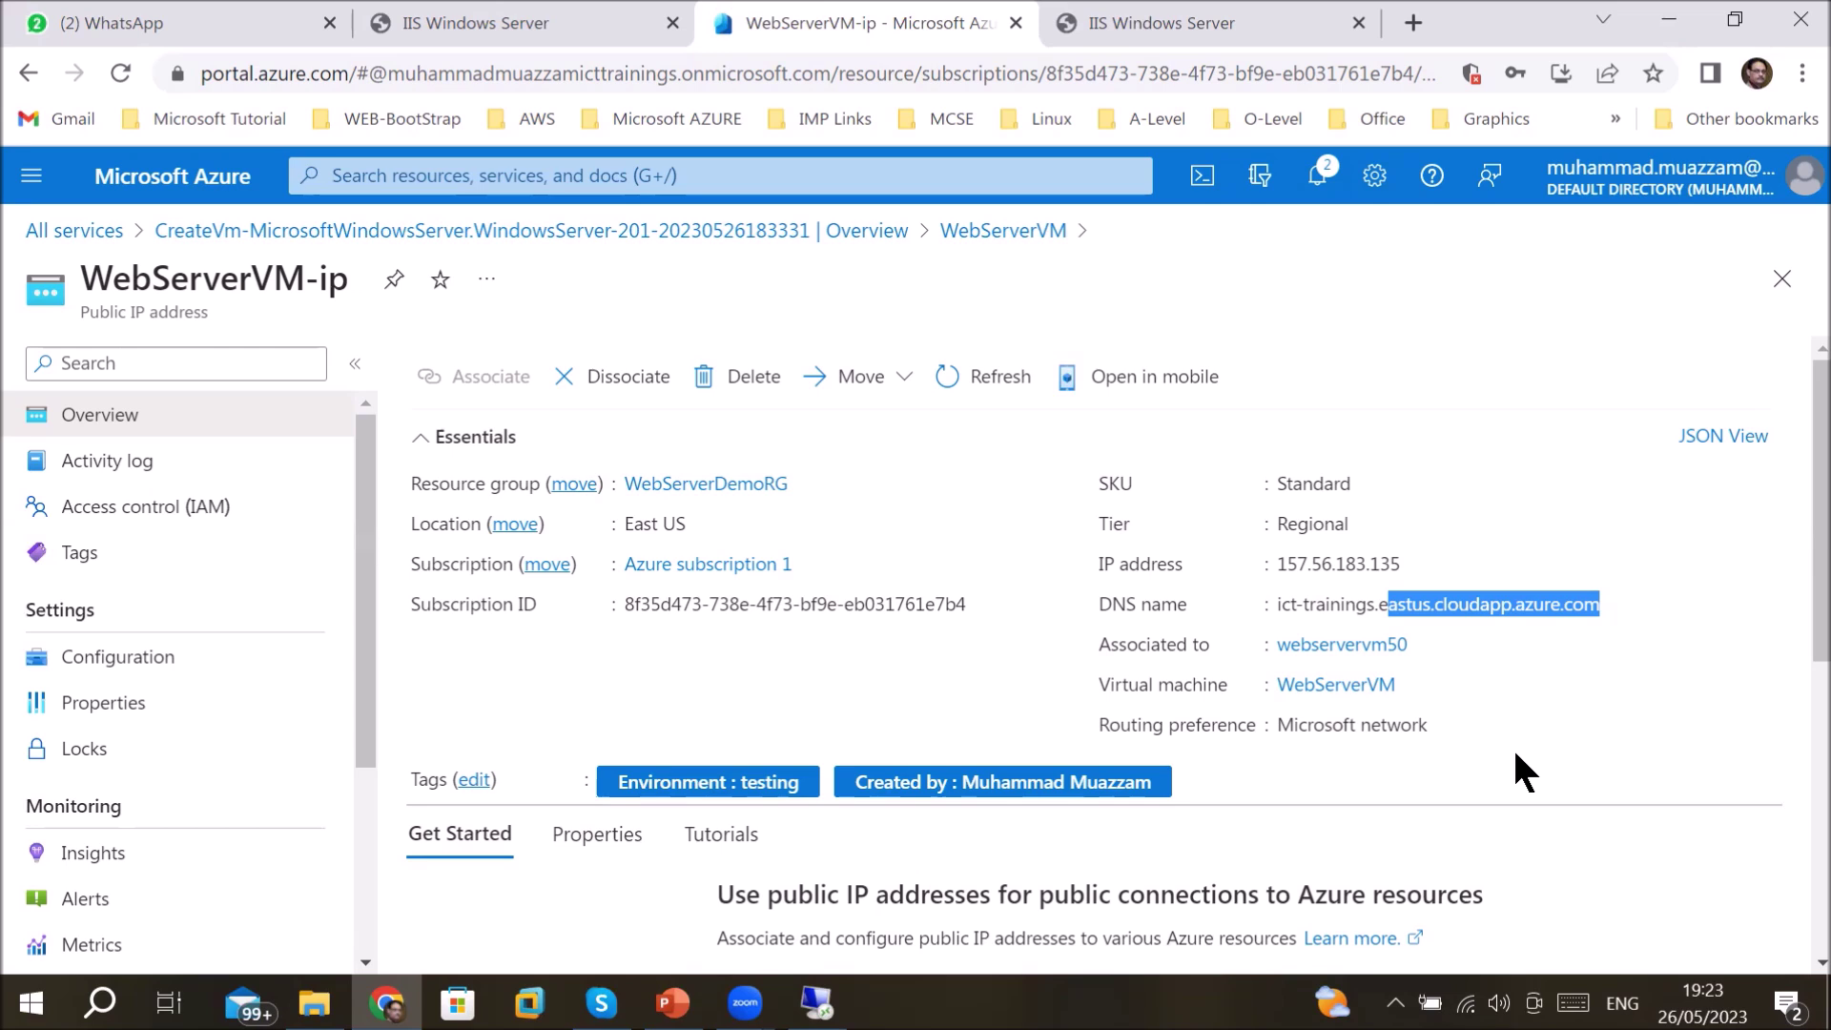
# - In a new tab, search Google for godaddy using the address bar suggestion
pyautogui.moveTo(1058, 784)
pyautogui.click(1412, 22)
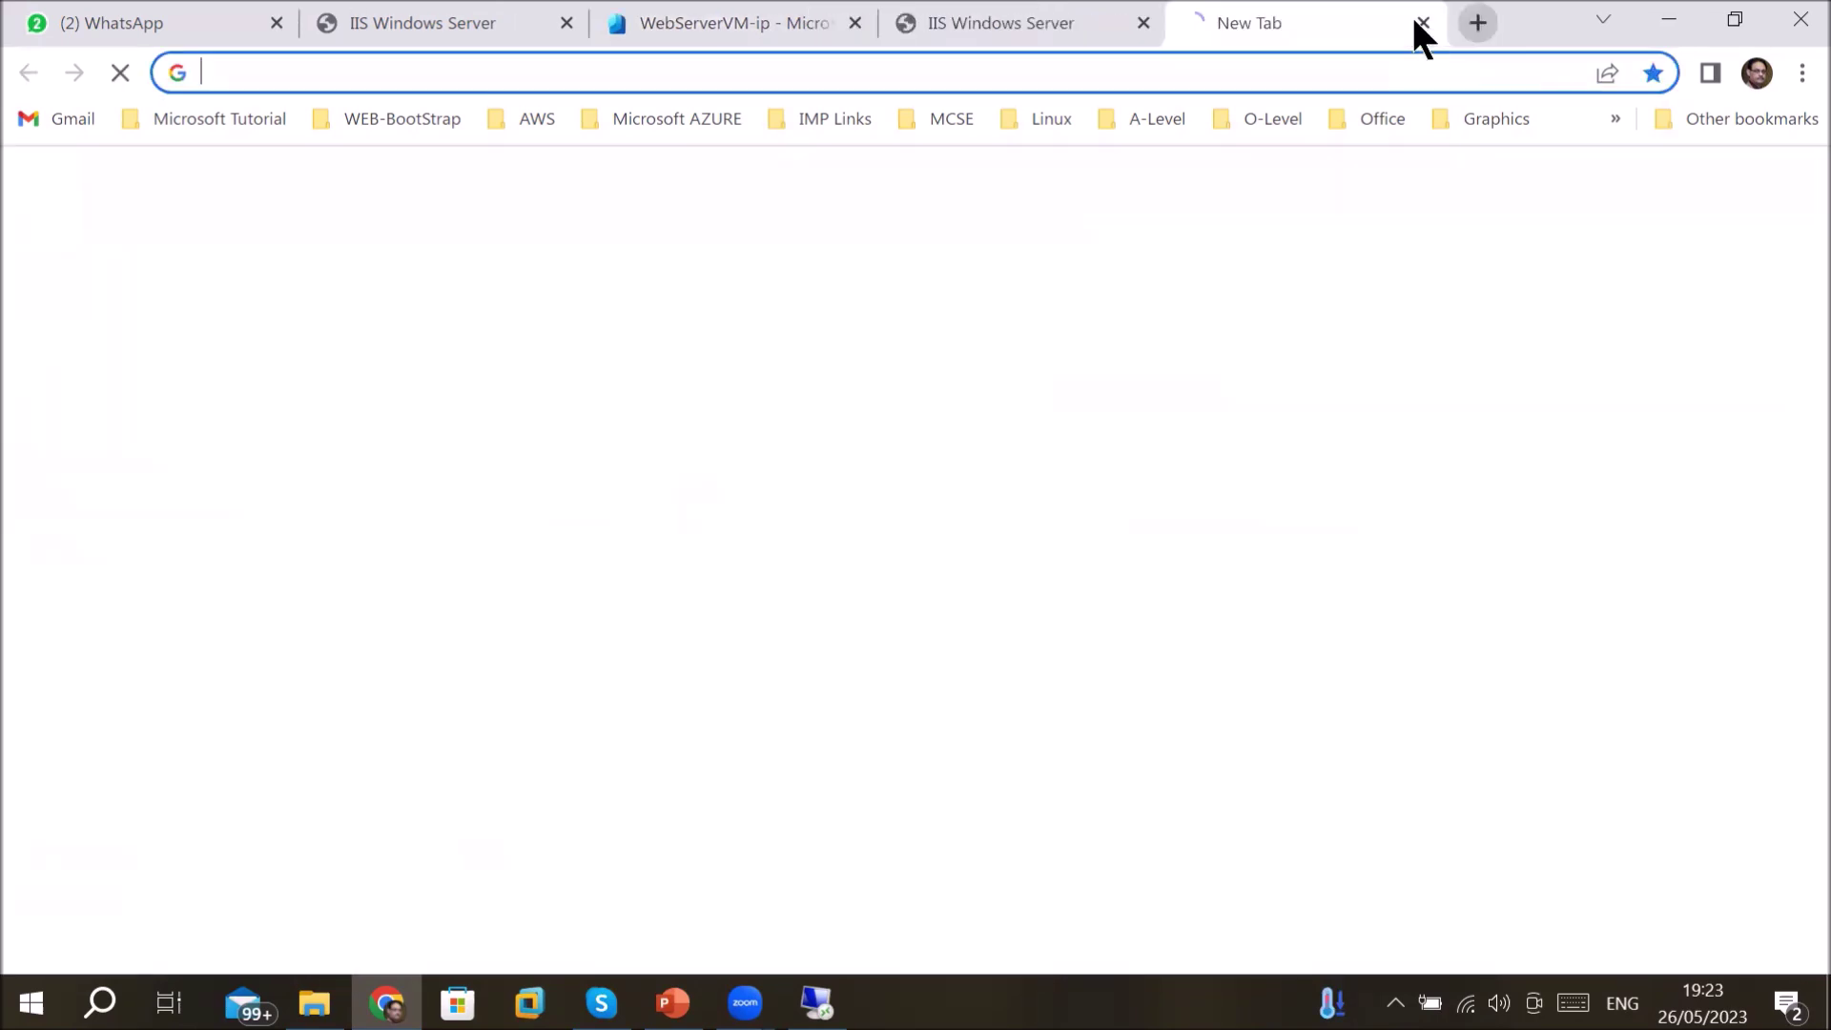
pyautogui.click(1066, 72)
pyautogui.write('g')
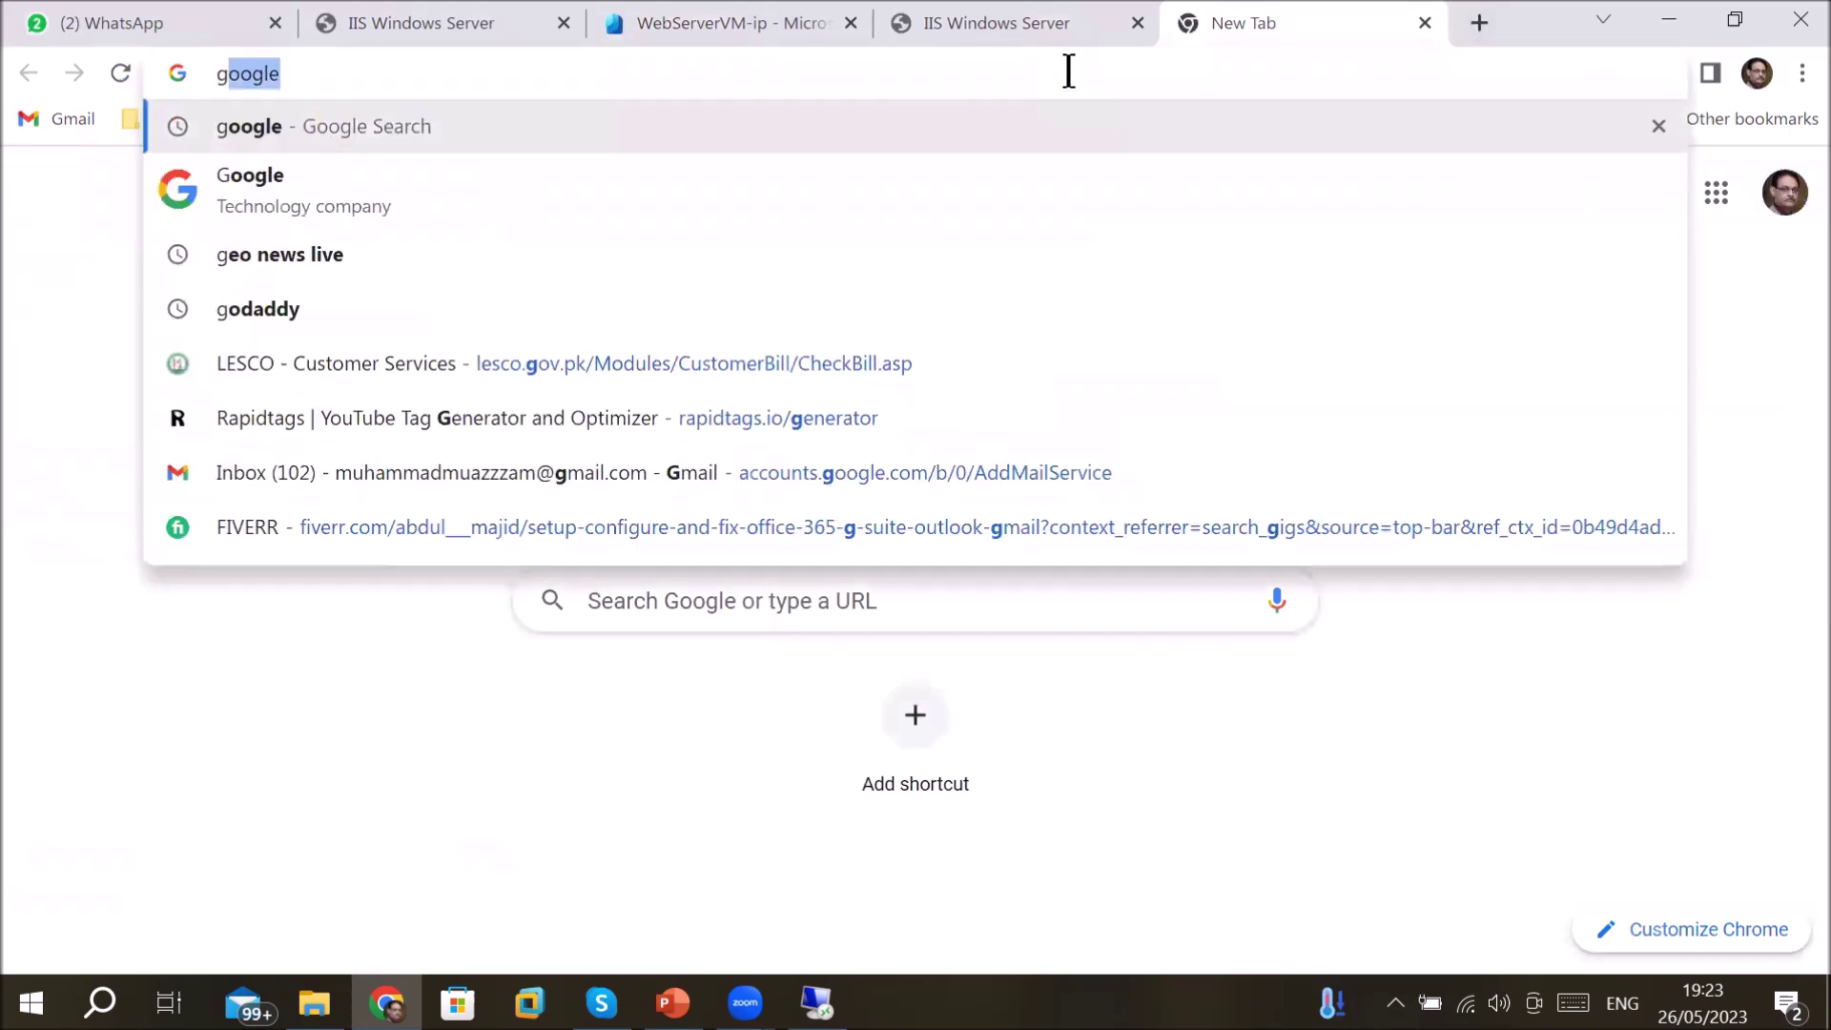
pyautogui.write('o')
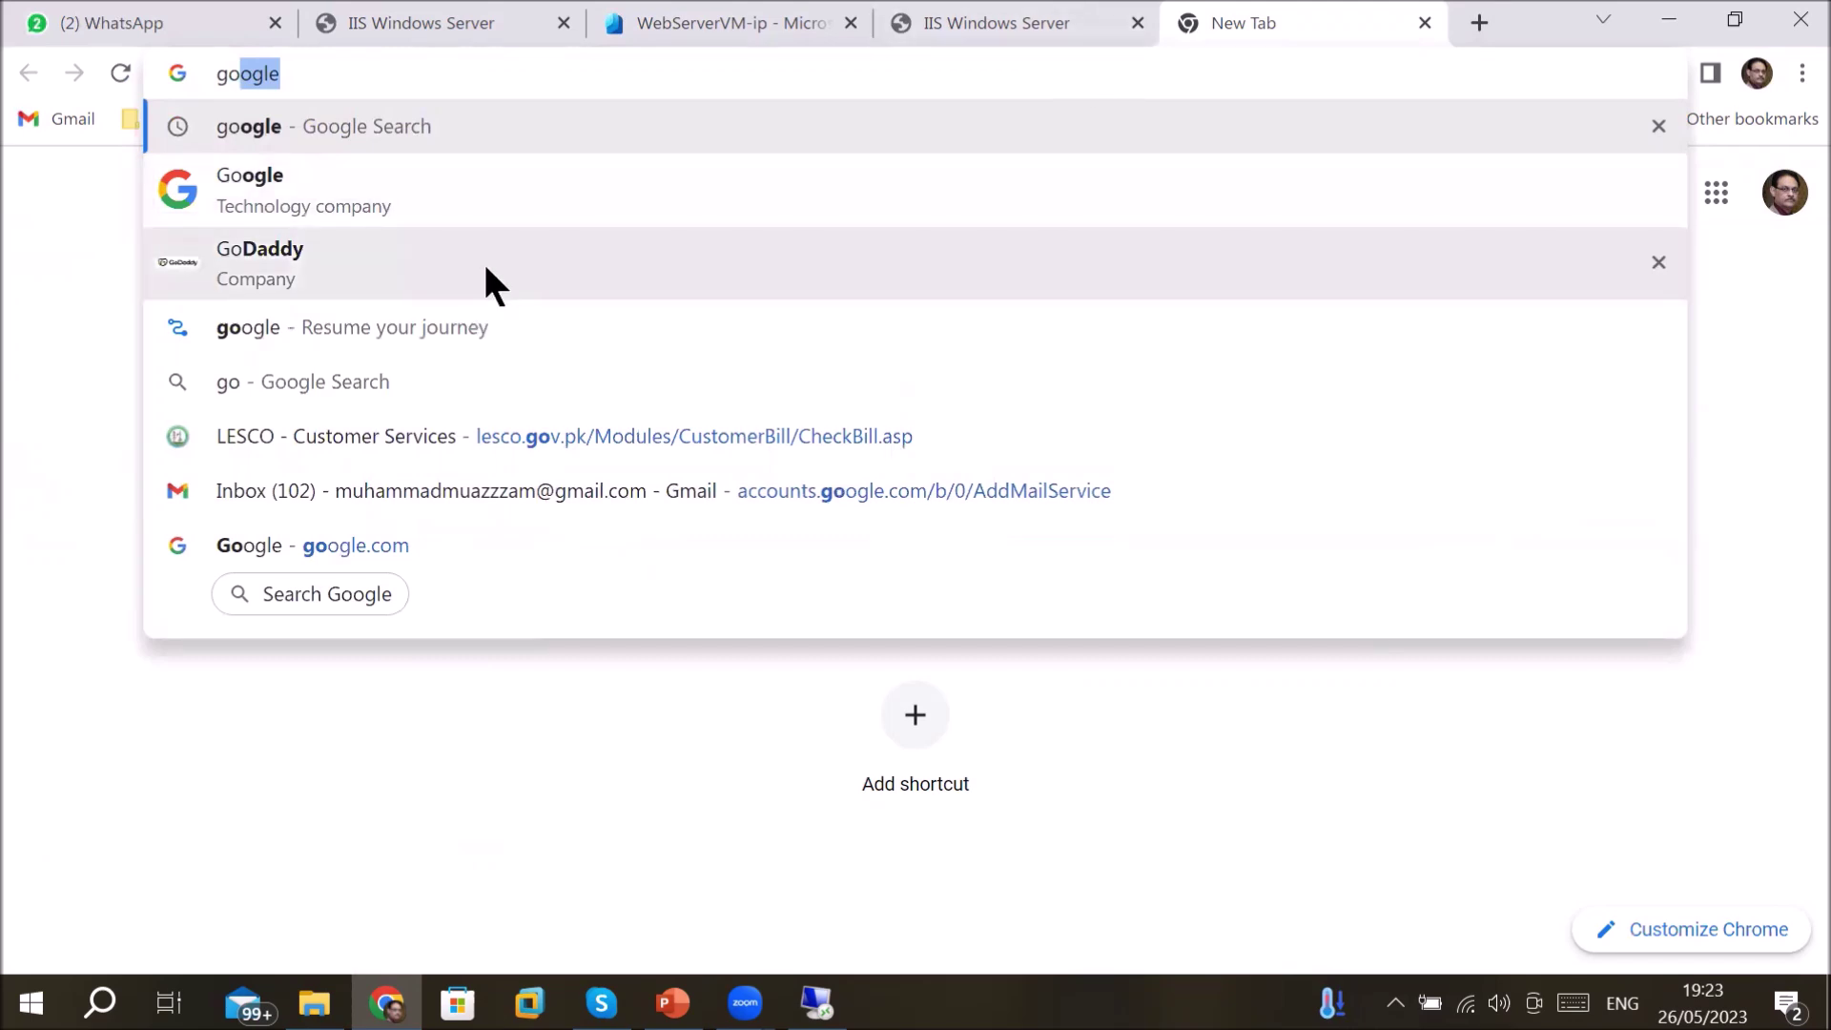
pyautogui.click(488, 272)
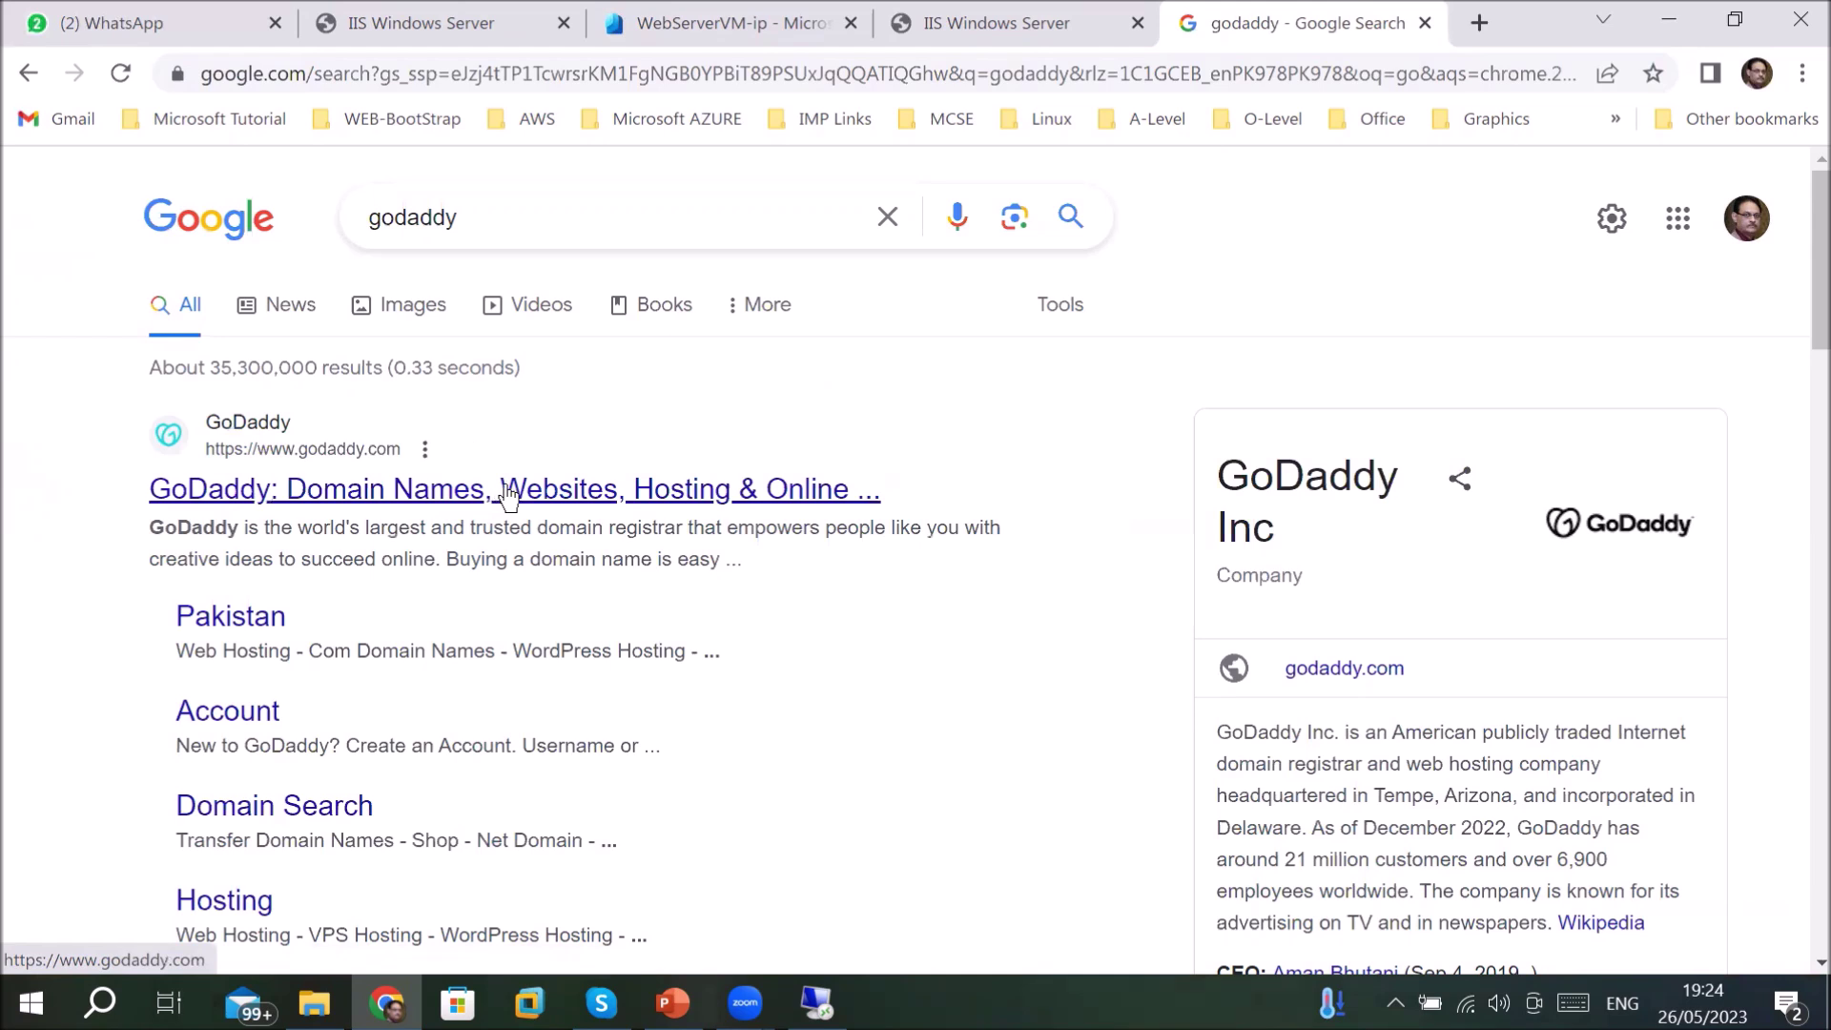
# - Open GoDaddy's website and check availability of the previously searched .xyz domain
pyautogui.click(545, 492)
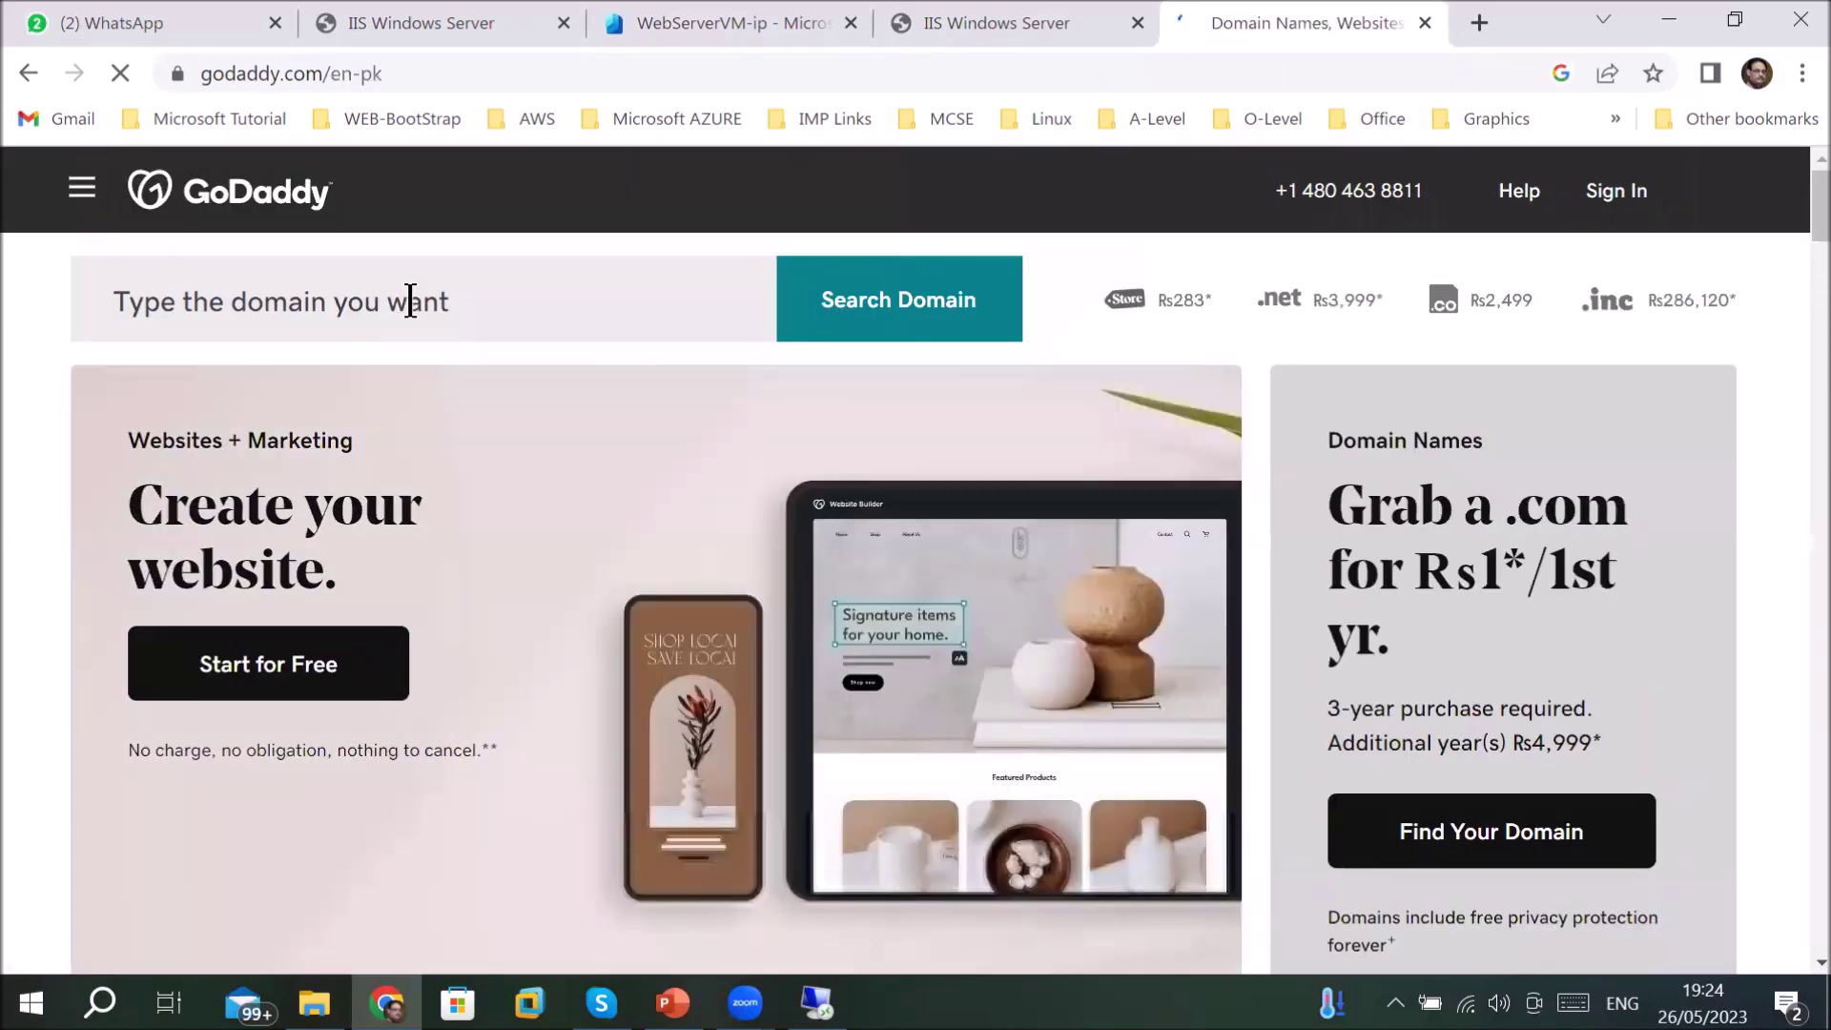
pyautogui.click(410, 302)
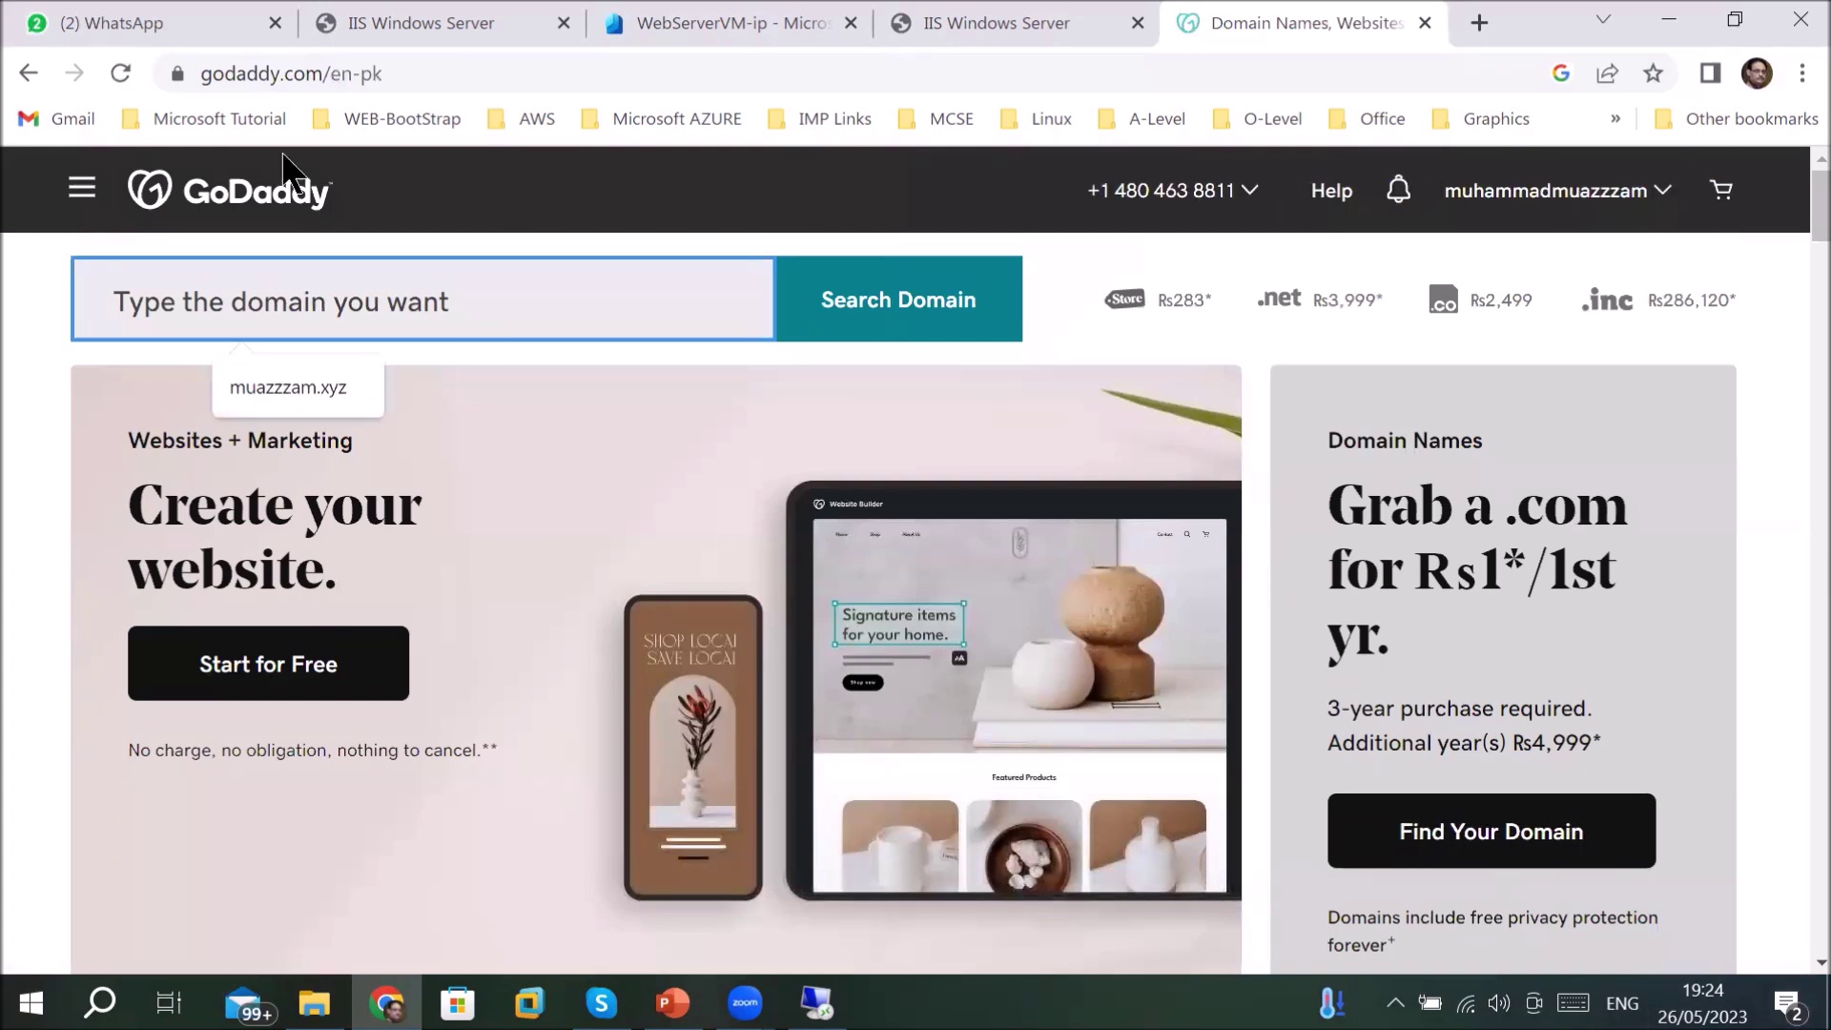
pyautogui.click(315, 387)
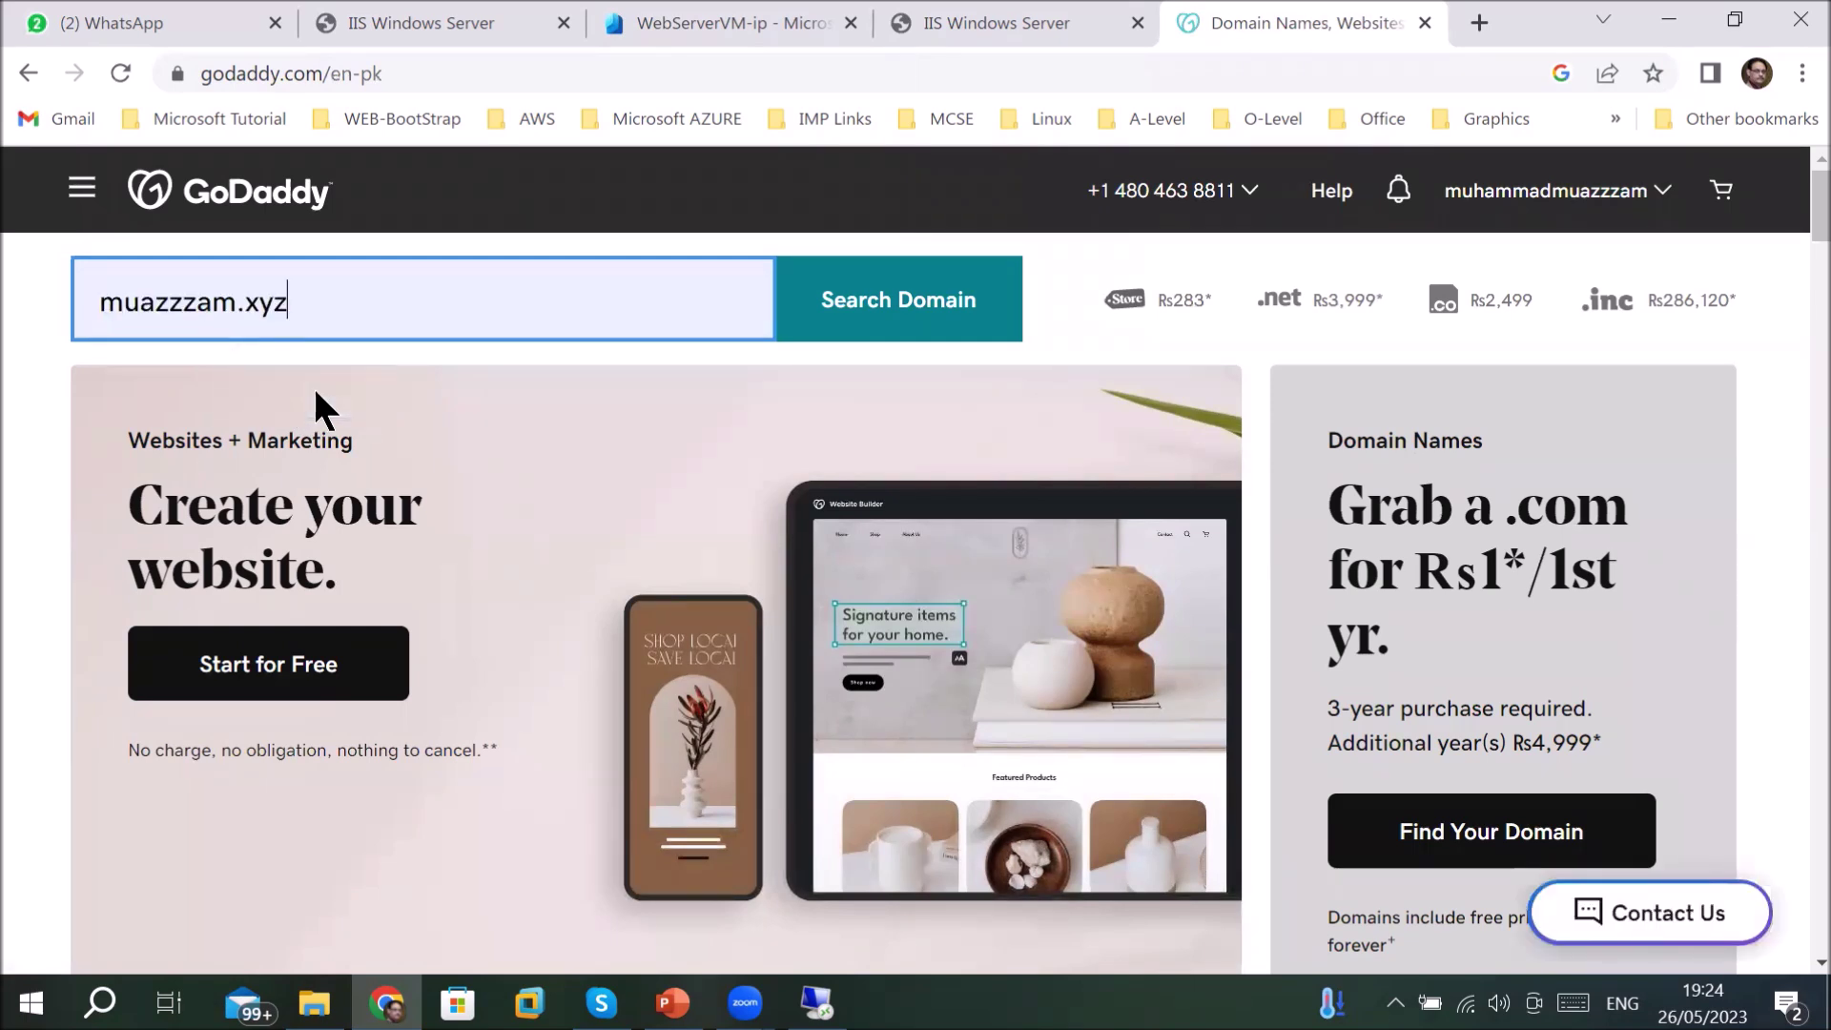
pyautogui.click(860, 300)
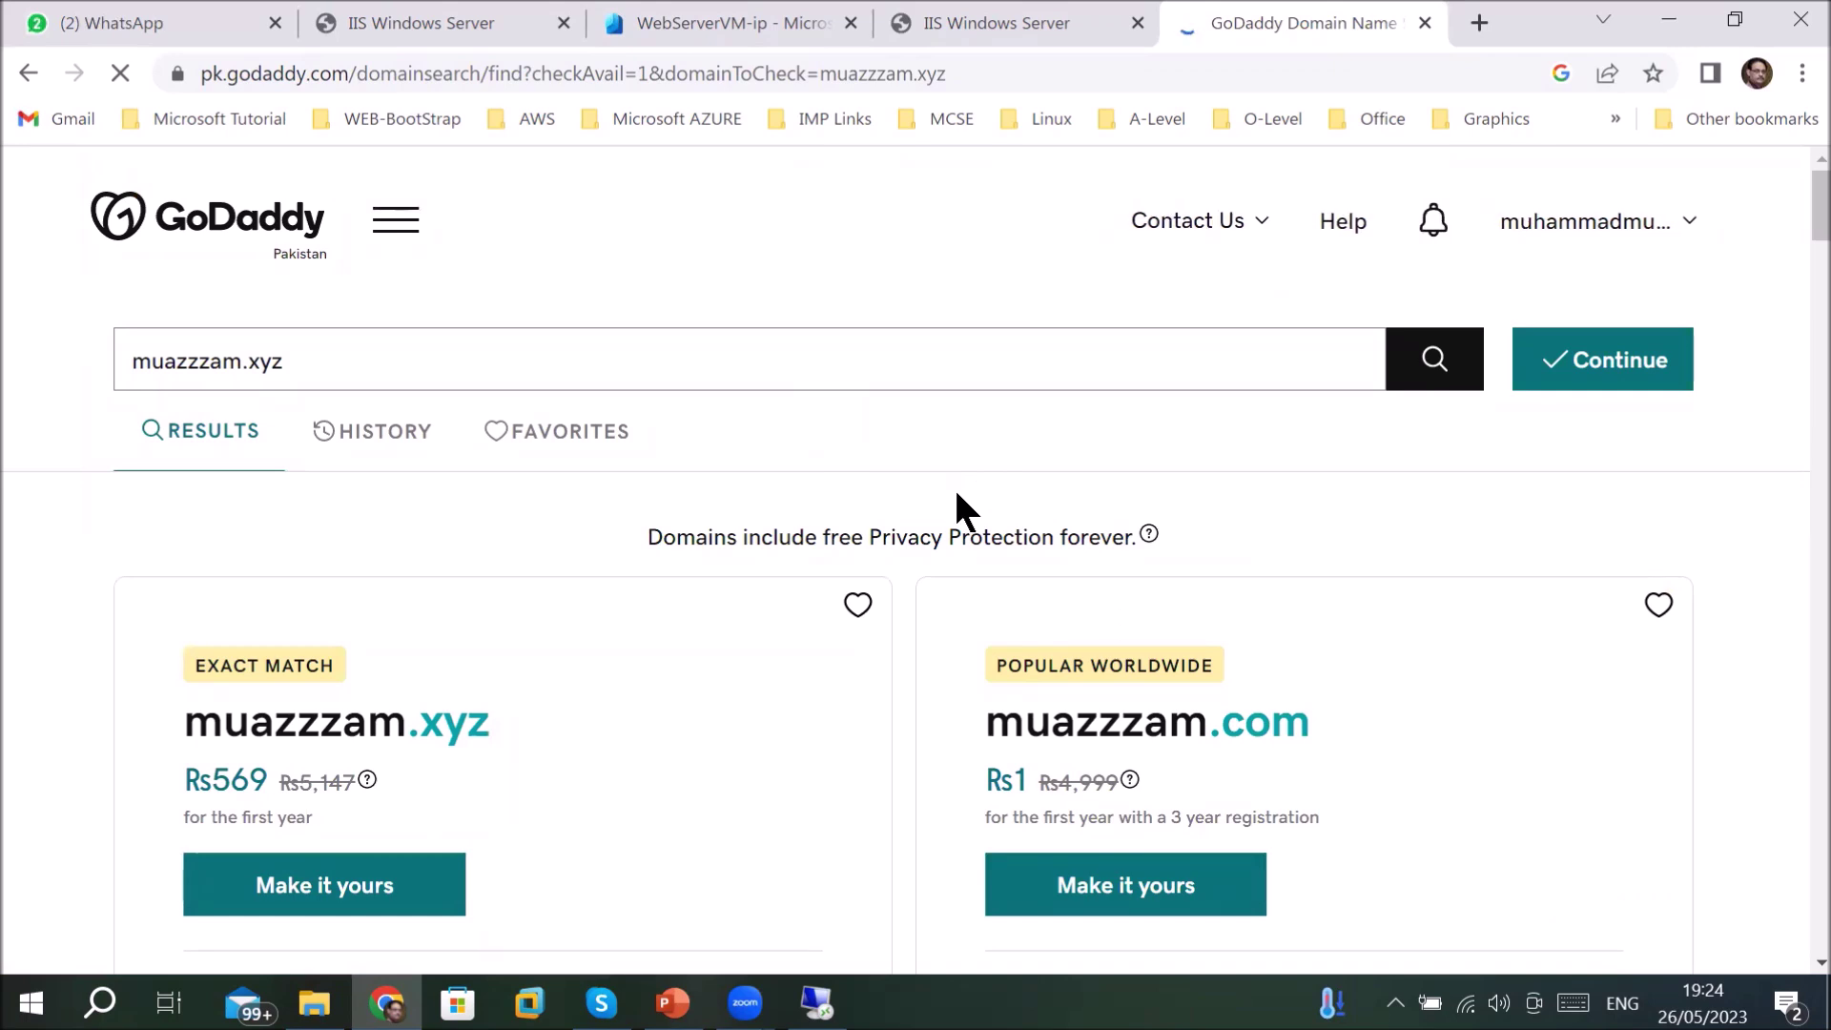
# - Highlight the .xyz Rs569 price, the .com Rs1 price and its 3-year registration condition
pyautogui.scroll(-1, 954, 488)
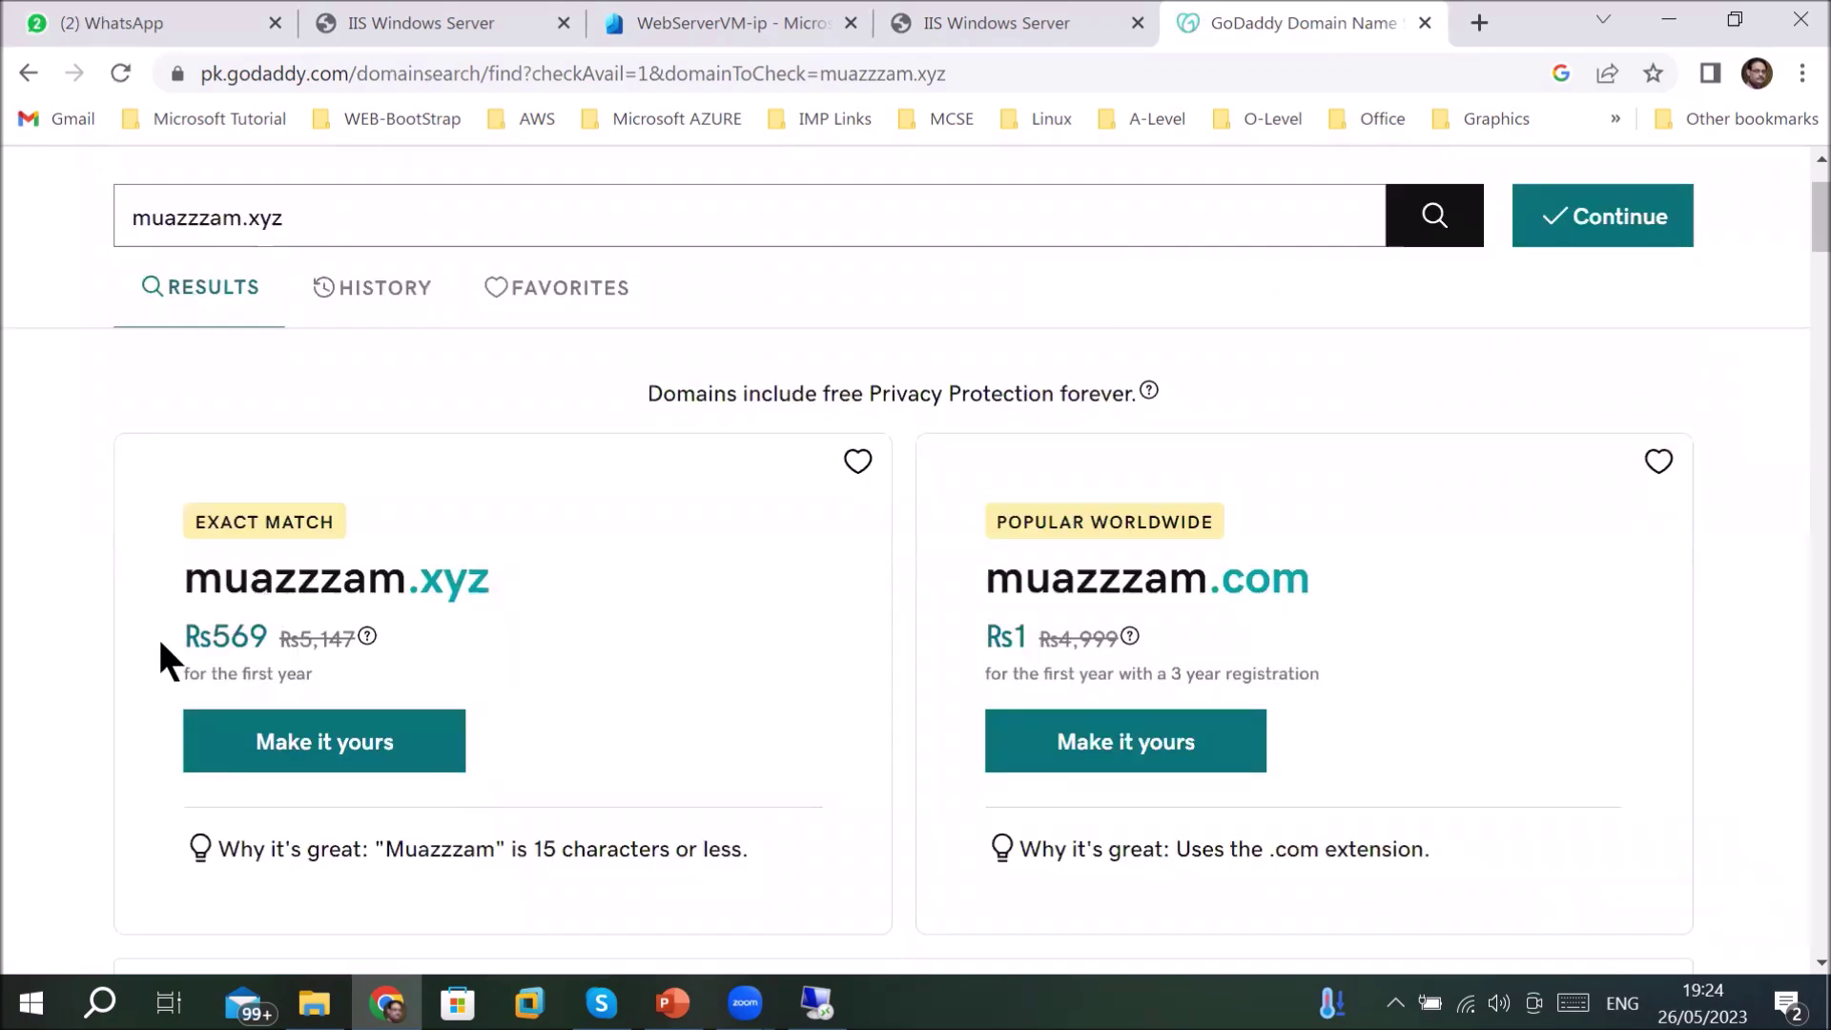
pyautogui.moveTo(191, 637); pyautogui.dragTo(276, 646)
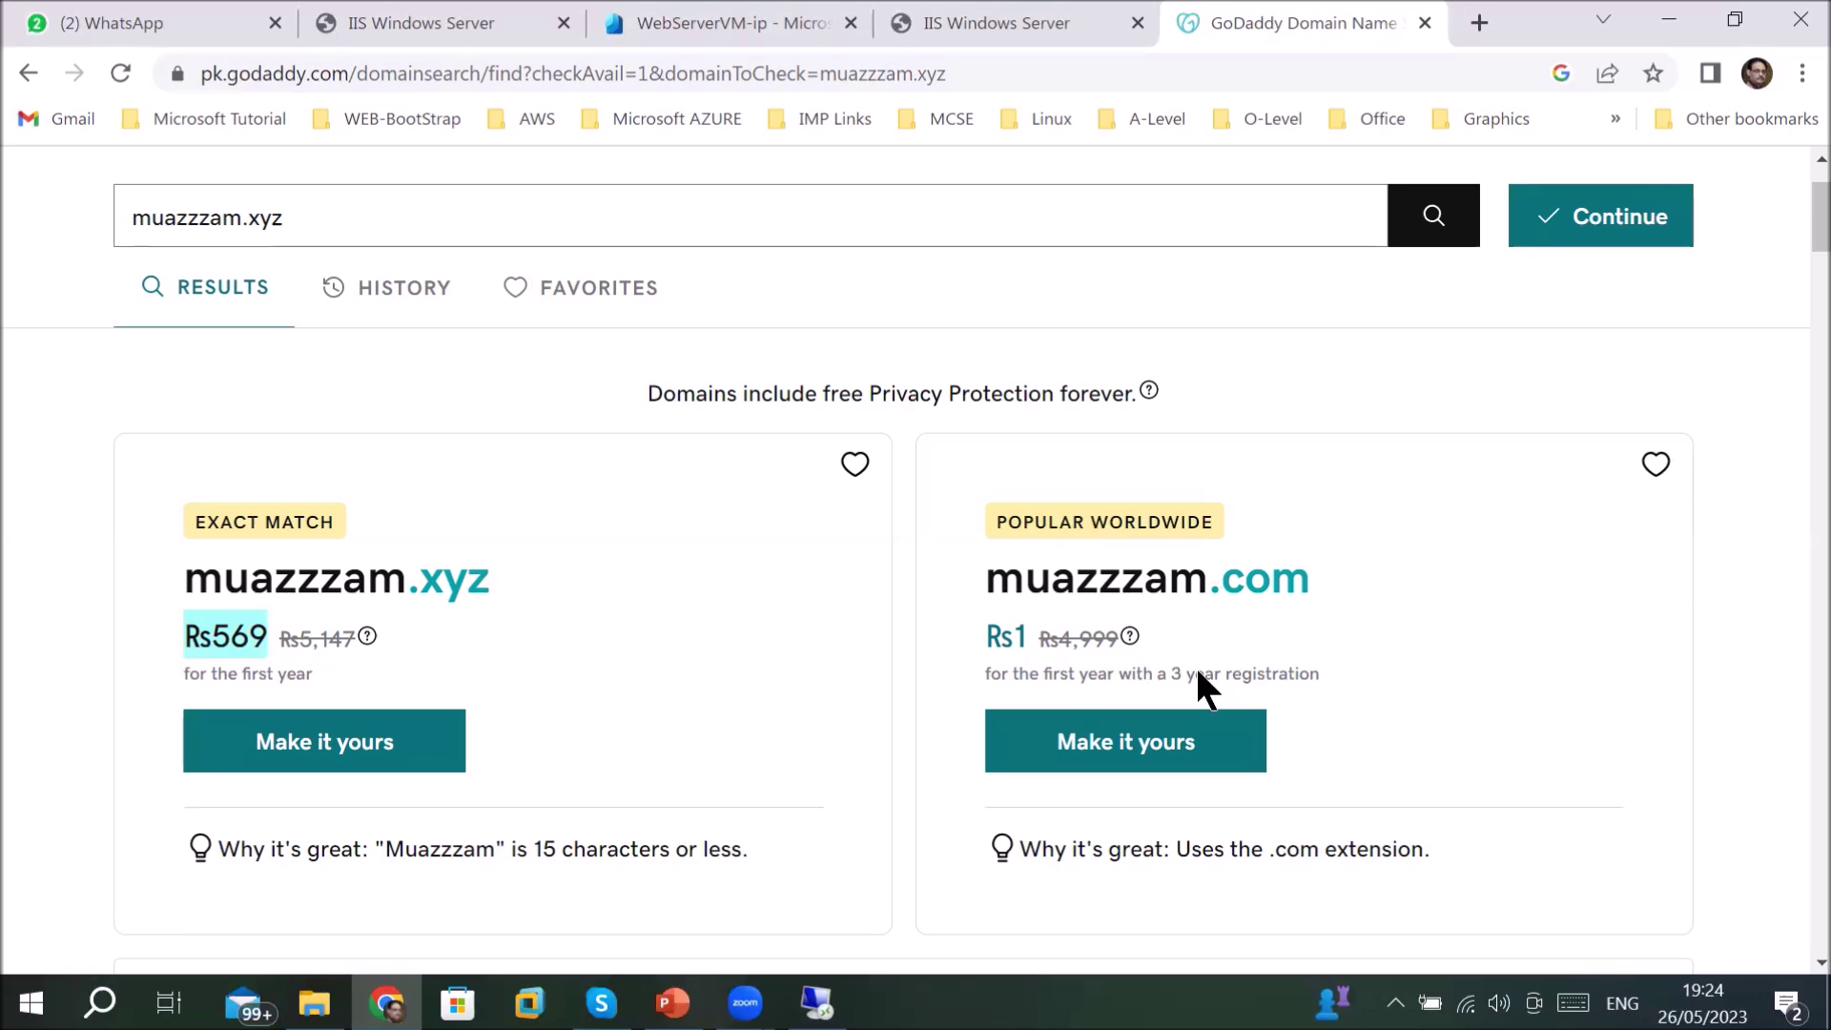
pyautogui.scroll(-1, 1197, 669)
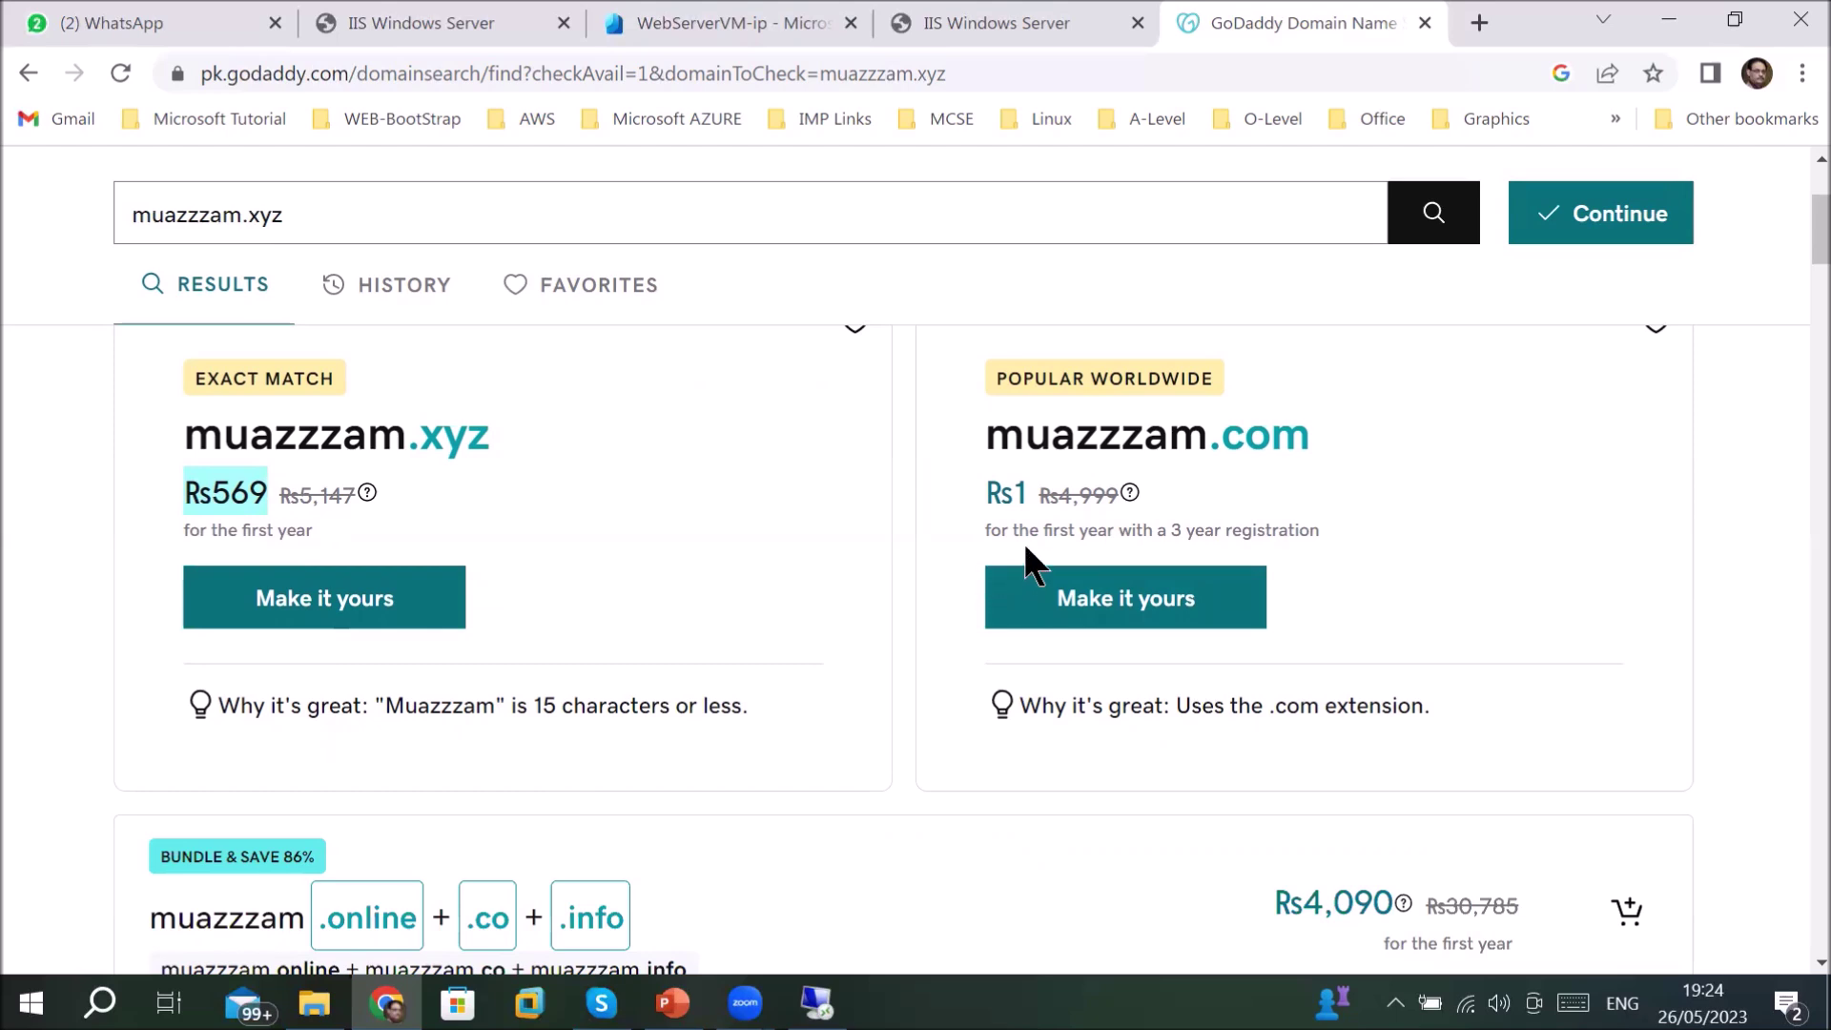
pyautogui.click(1012, 491)
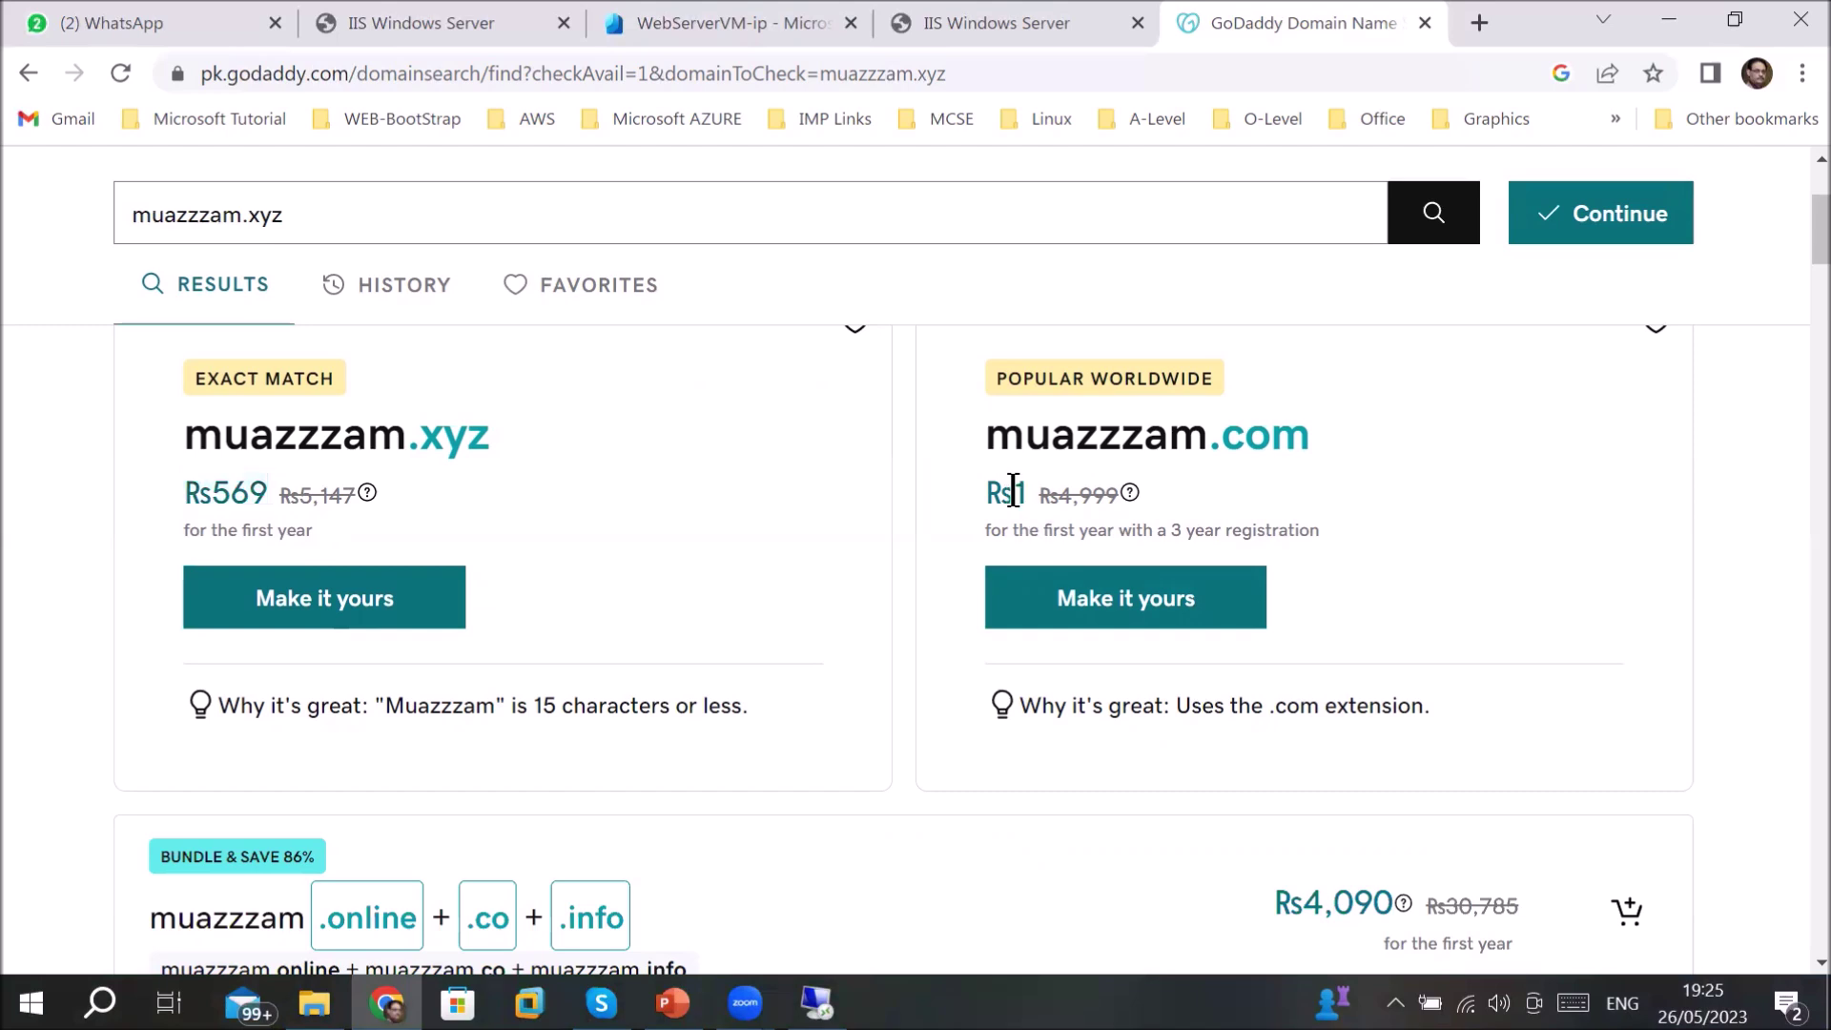
pyautogui.moveTo(1019, 491); pyautogui.dragTo(1023, 491)
pyautogui.moveTo(1068, 530); pyautogui.dragTo(1317, 531)
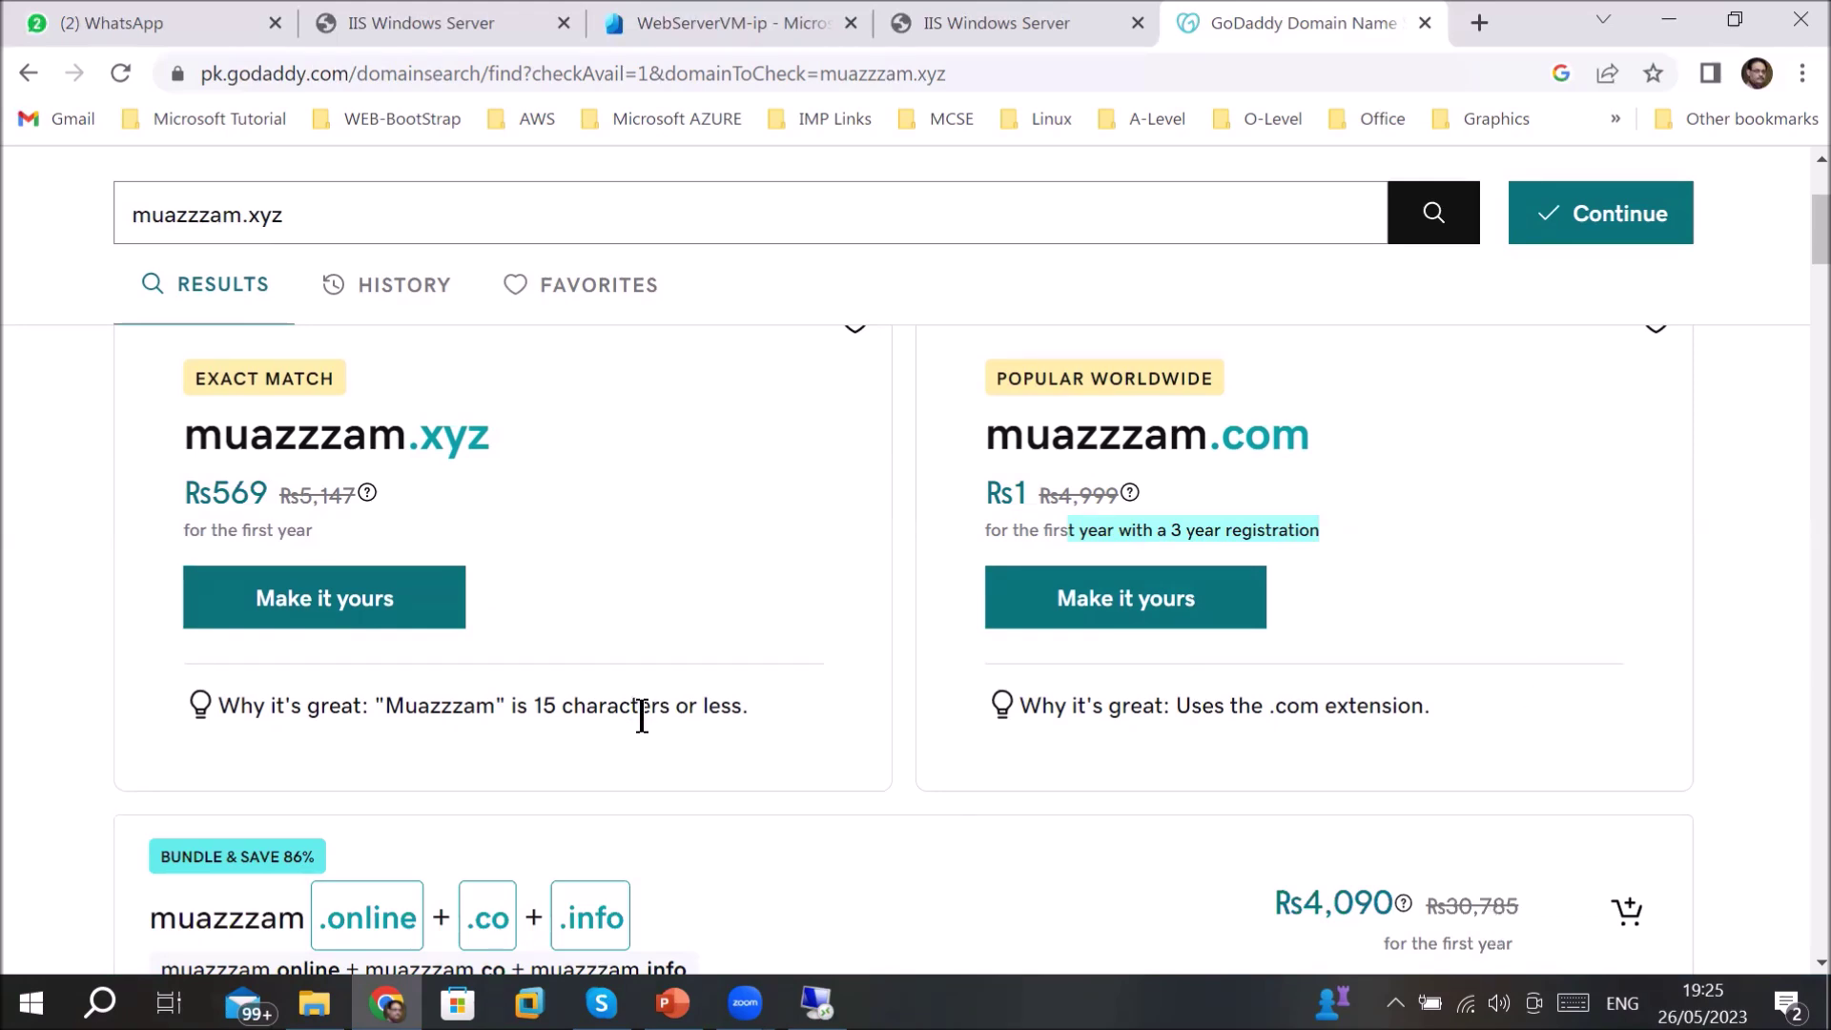
# - Add the matching .online domain priced Rs283 to the cart
pyautogui.scroll(-5, 642, 715)
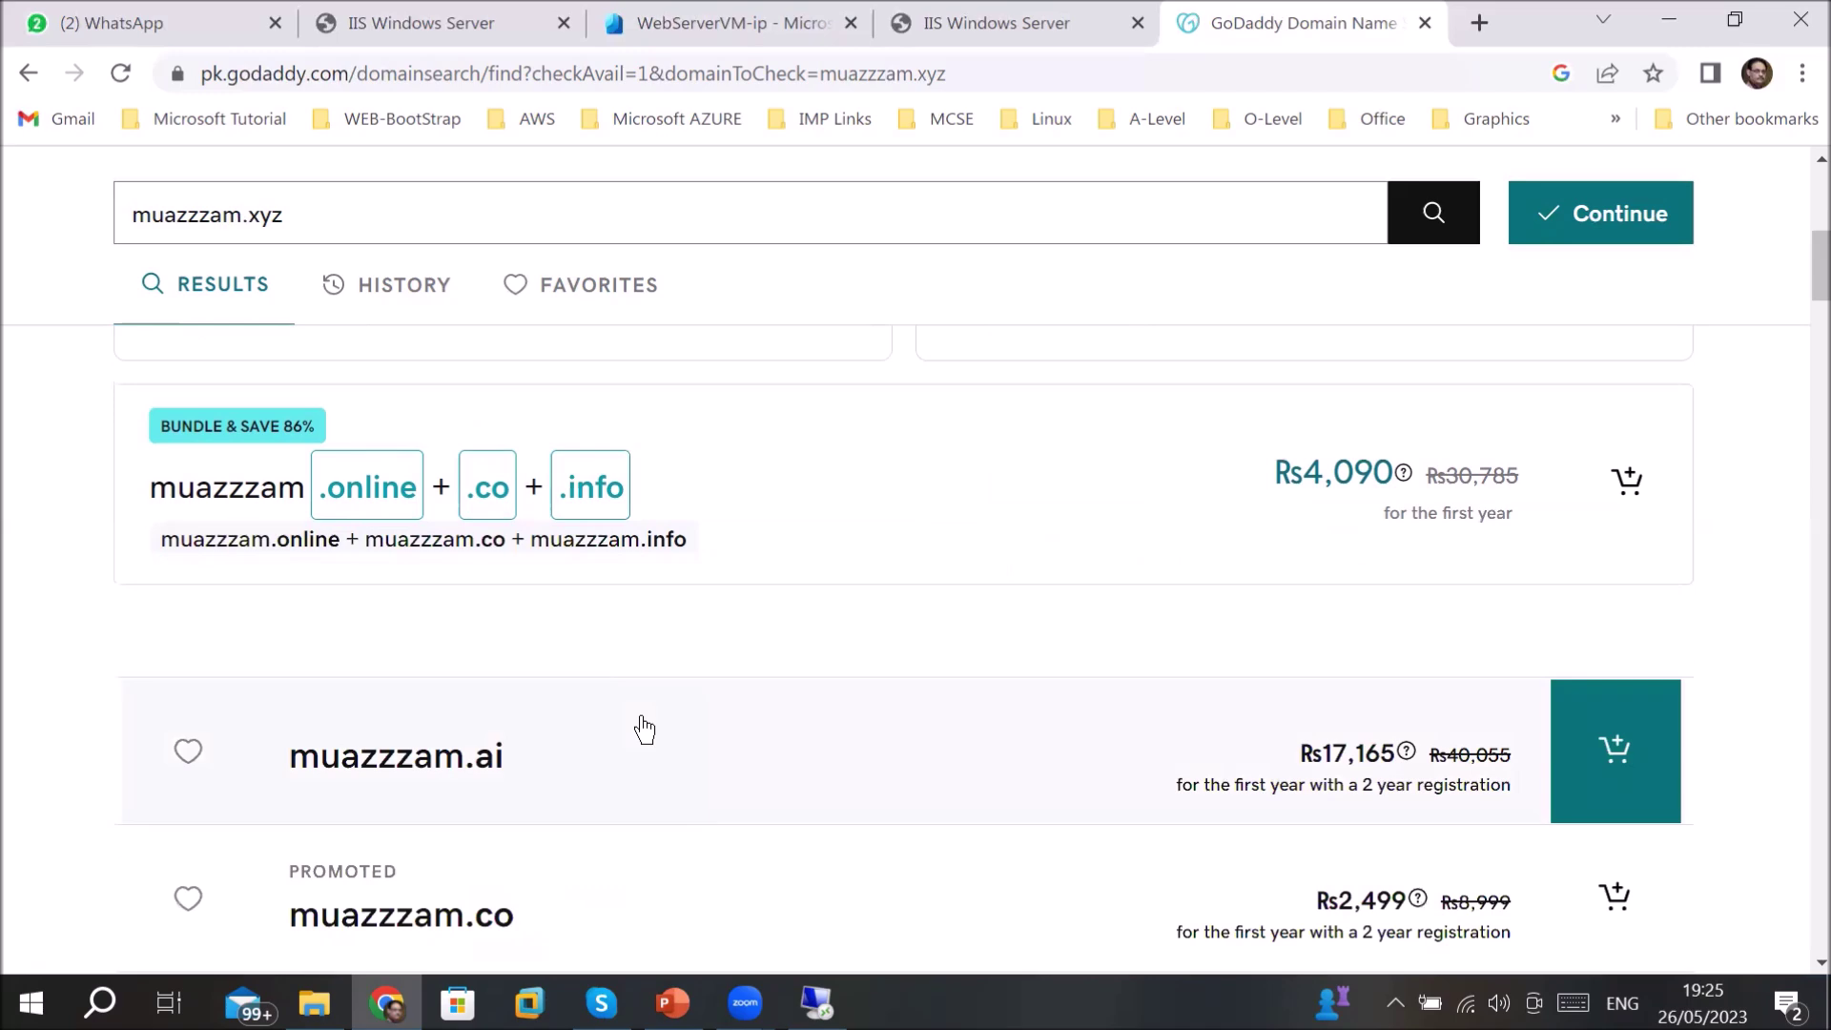
pyautogui.scroll(-6, 643, 729)
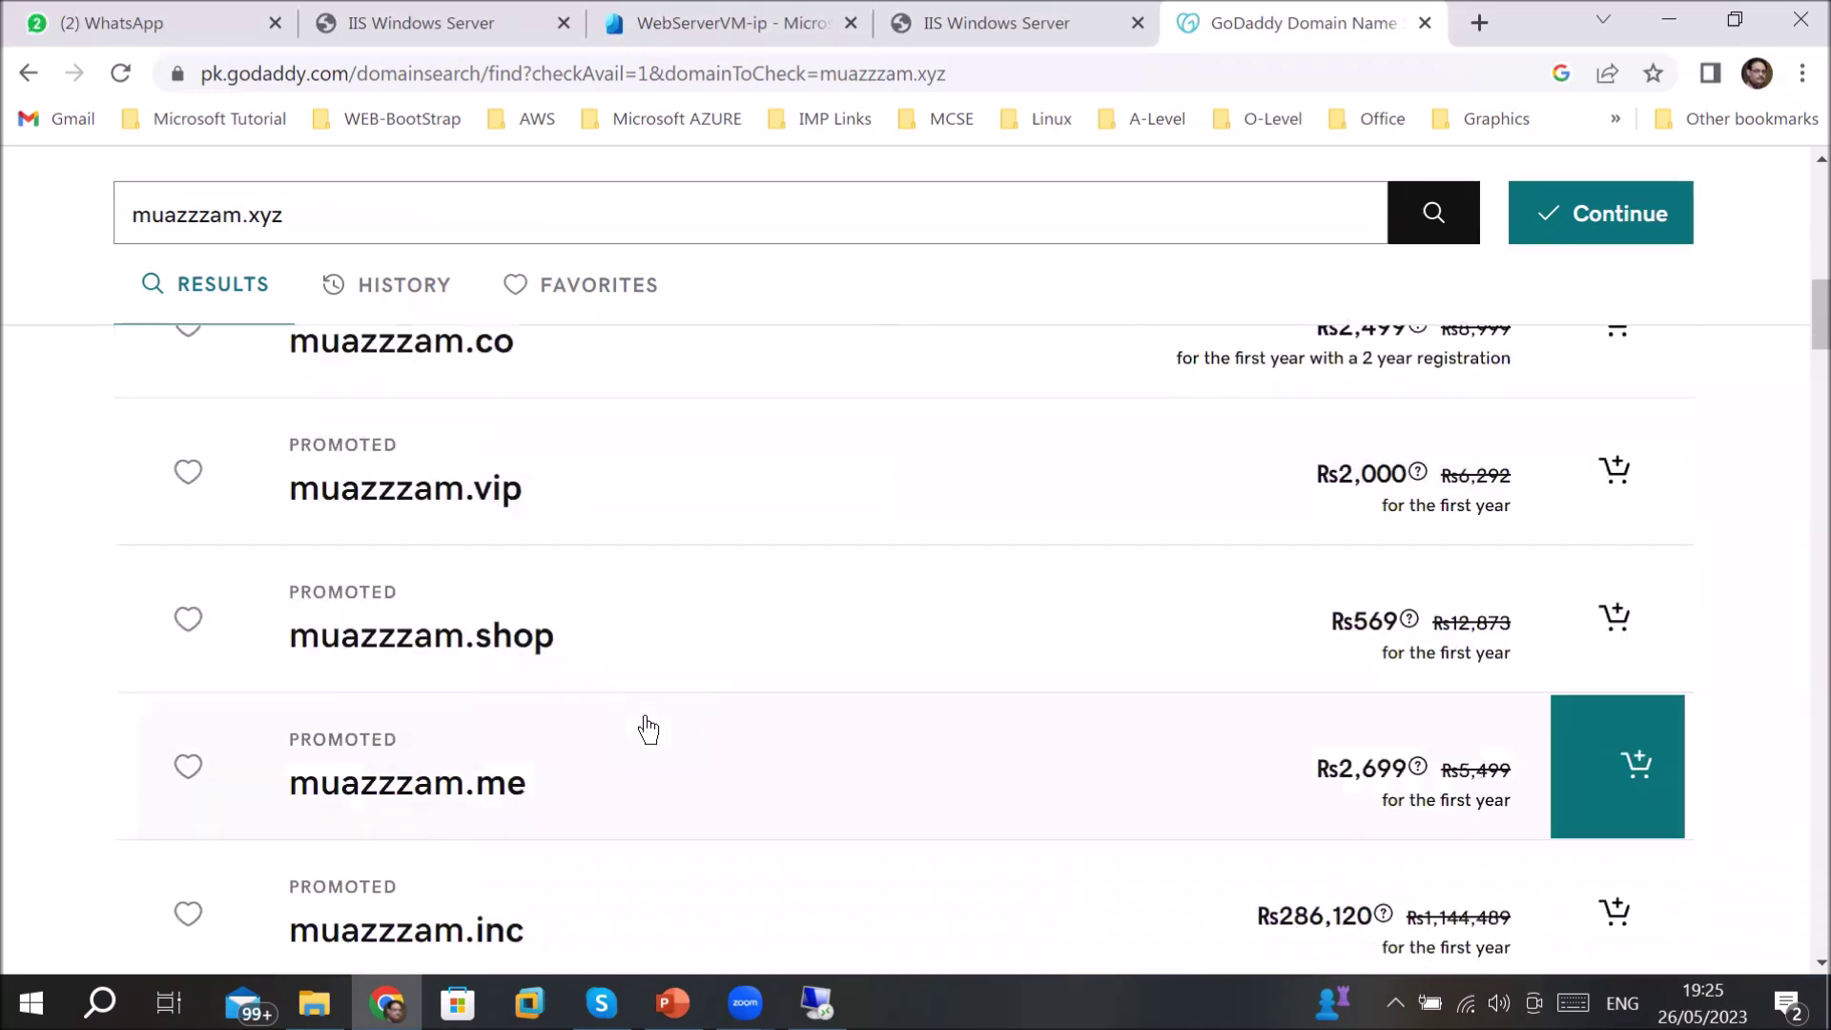
pyautogui.scroll(-9, 647, 729)
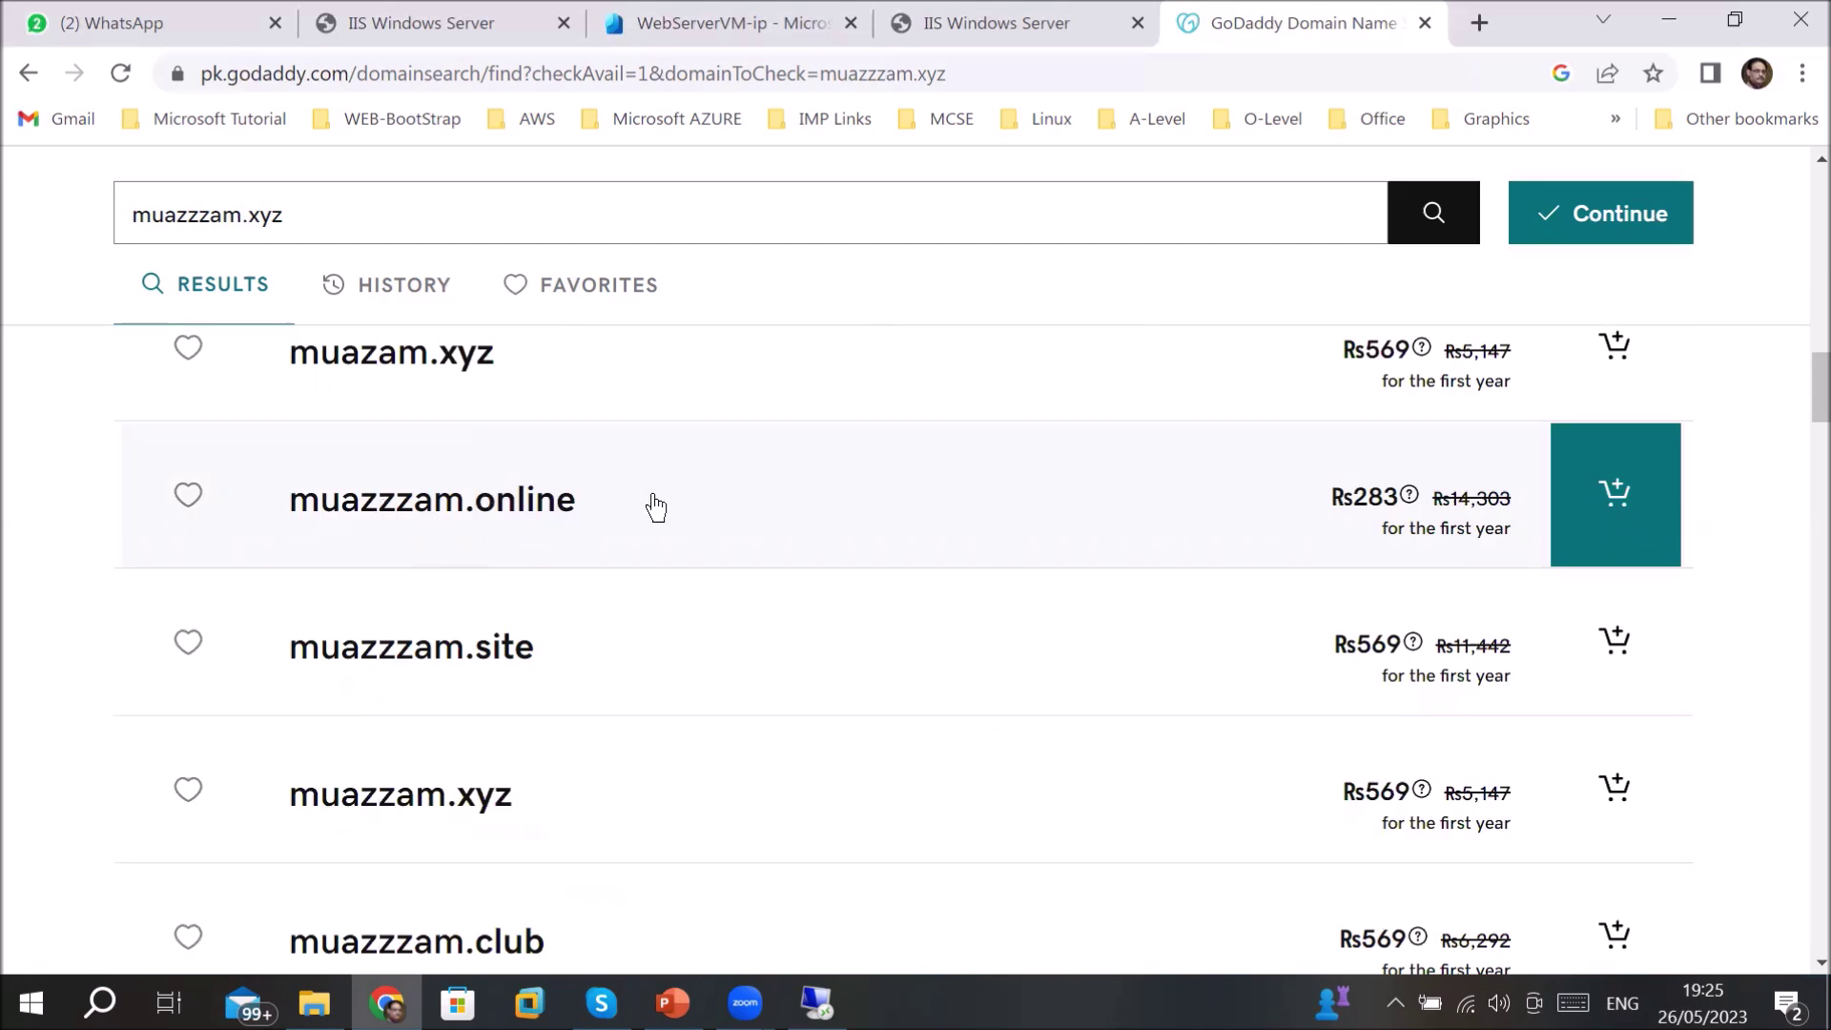
pyautogui.click(1618, 509)
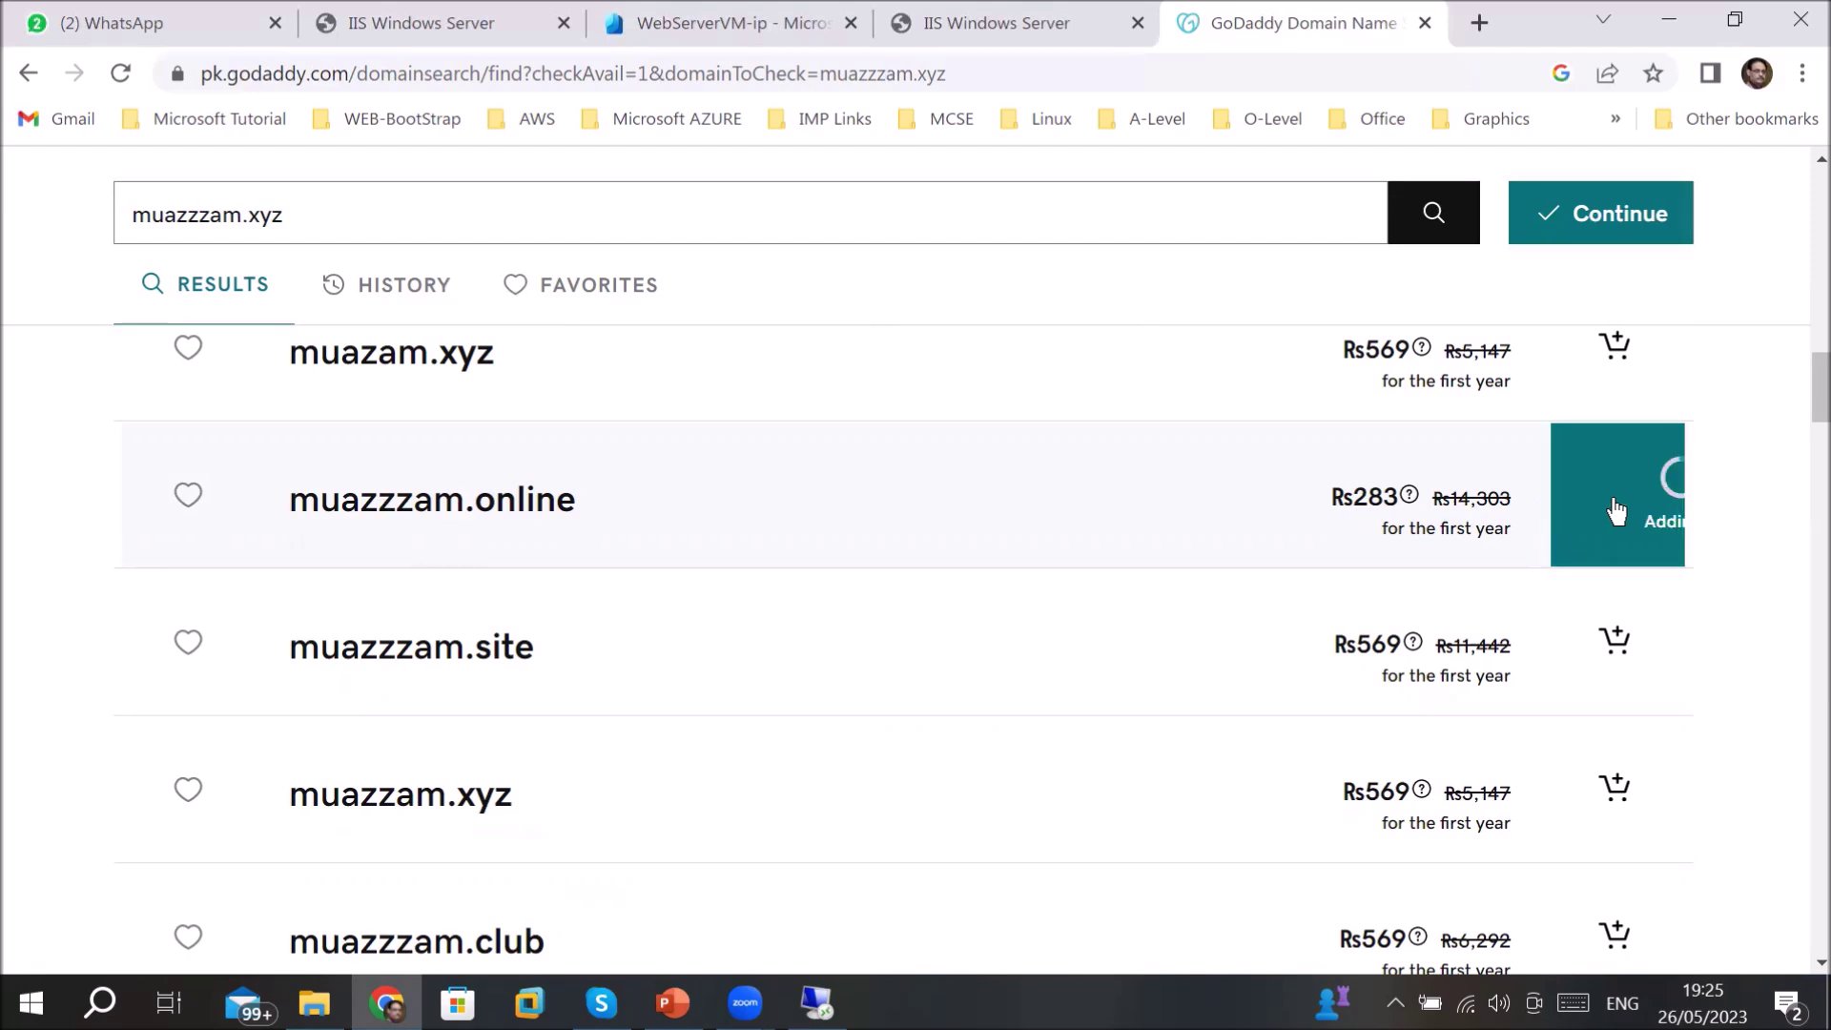
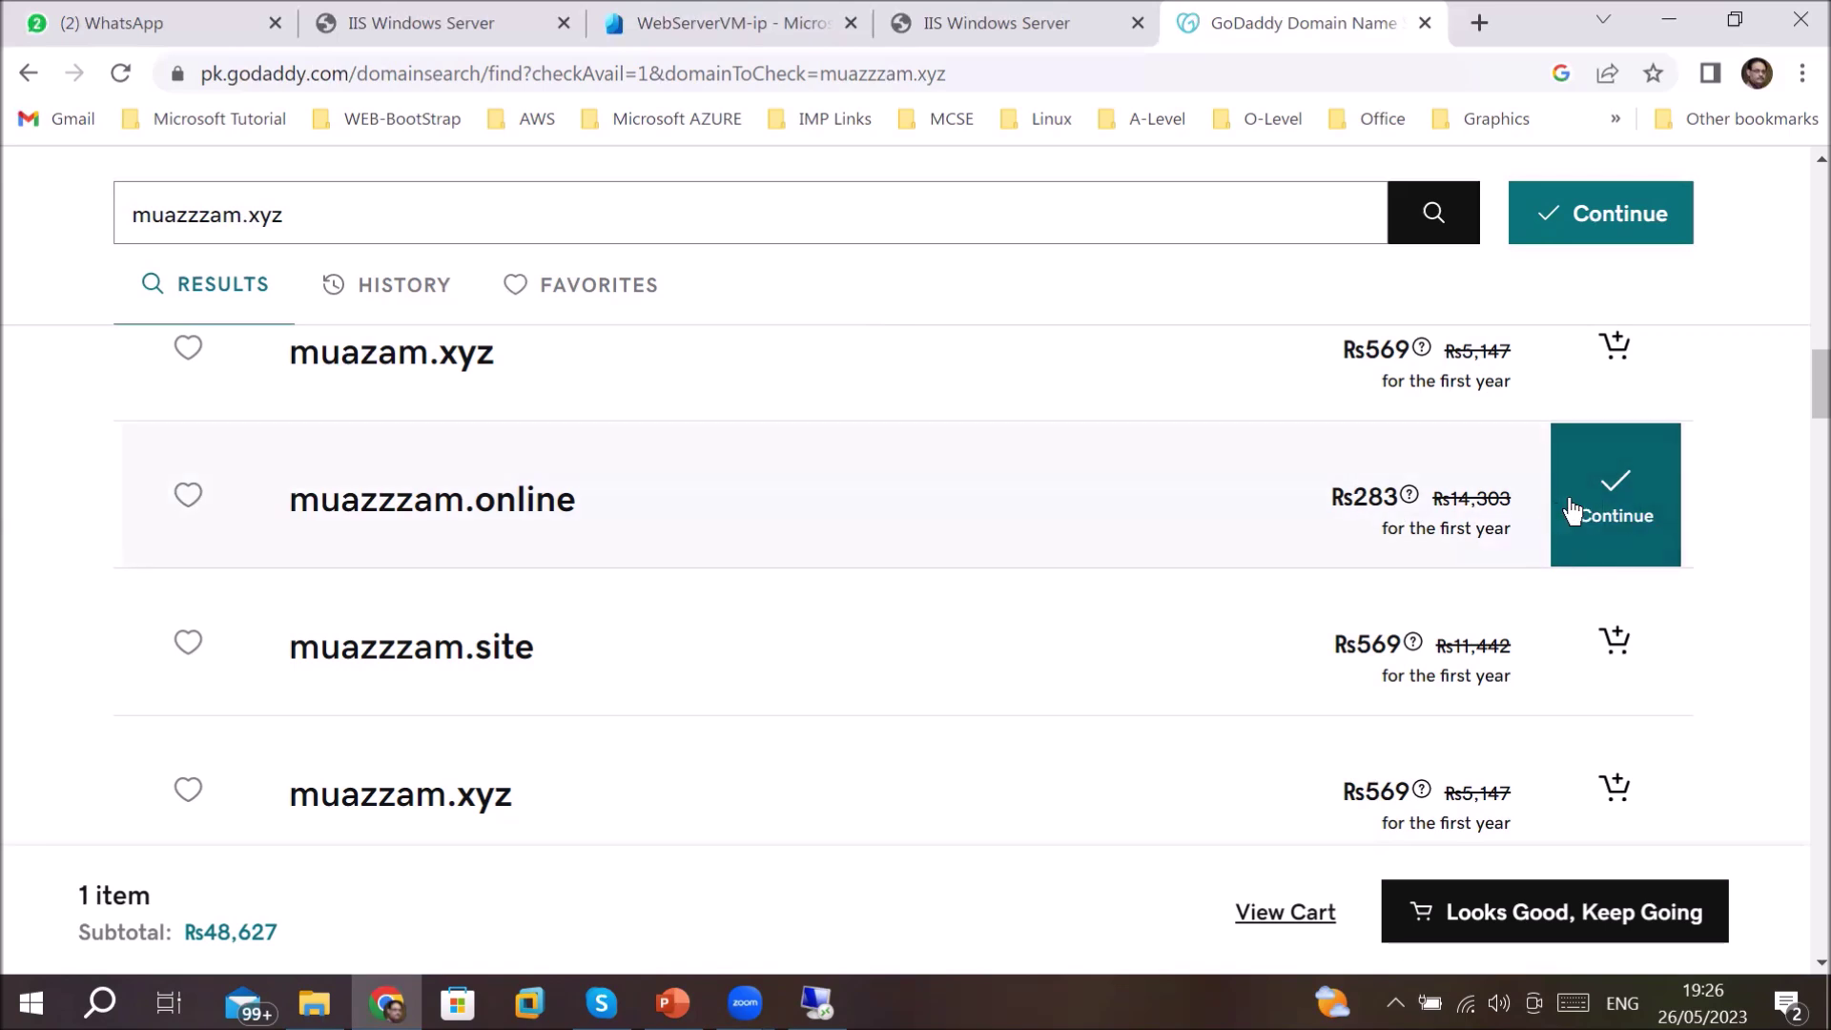
# - Continue with muazzzam.online and review the Full Domain Protection and custom email add-on offers
pyautogui.click(1621, 508)
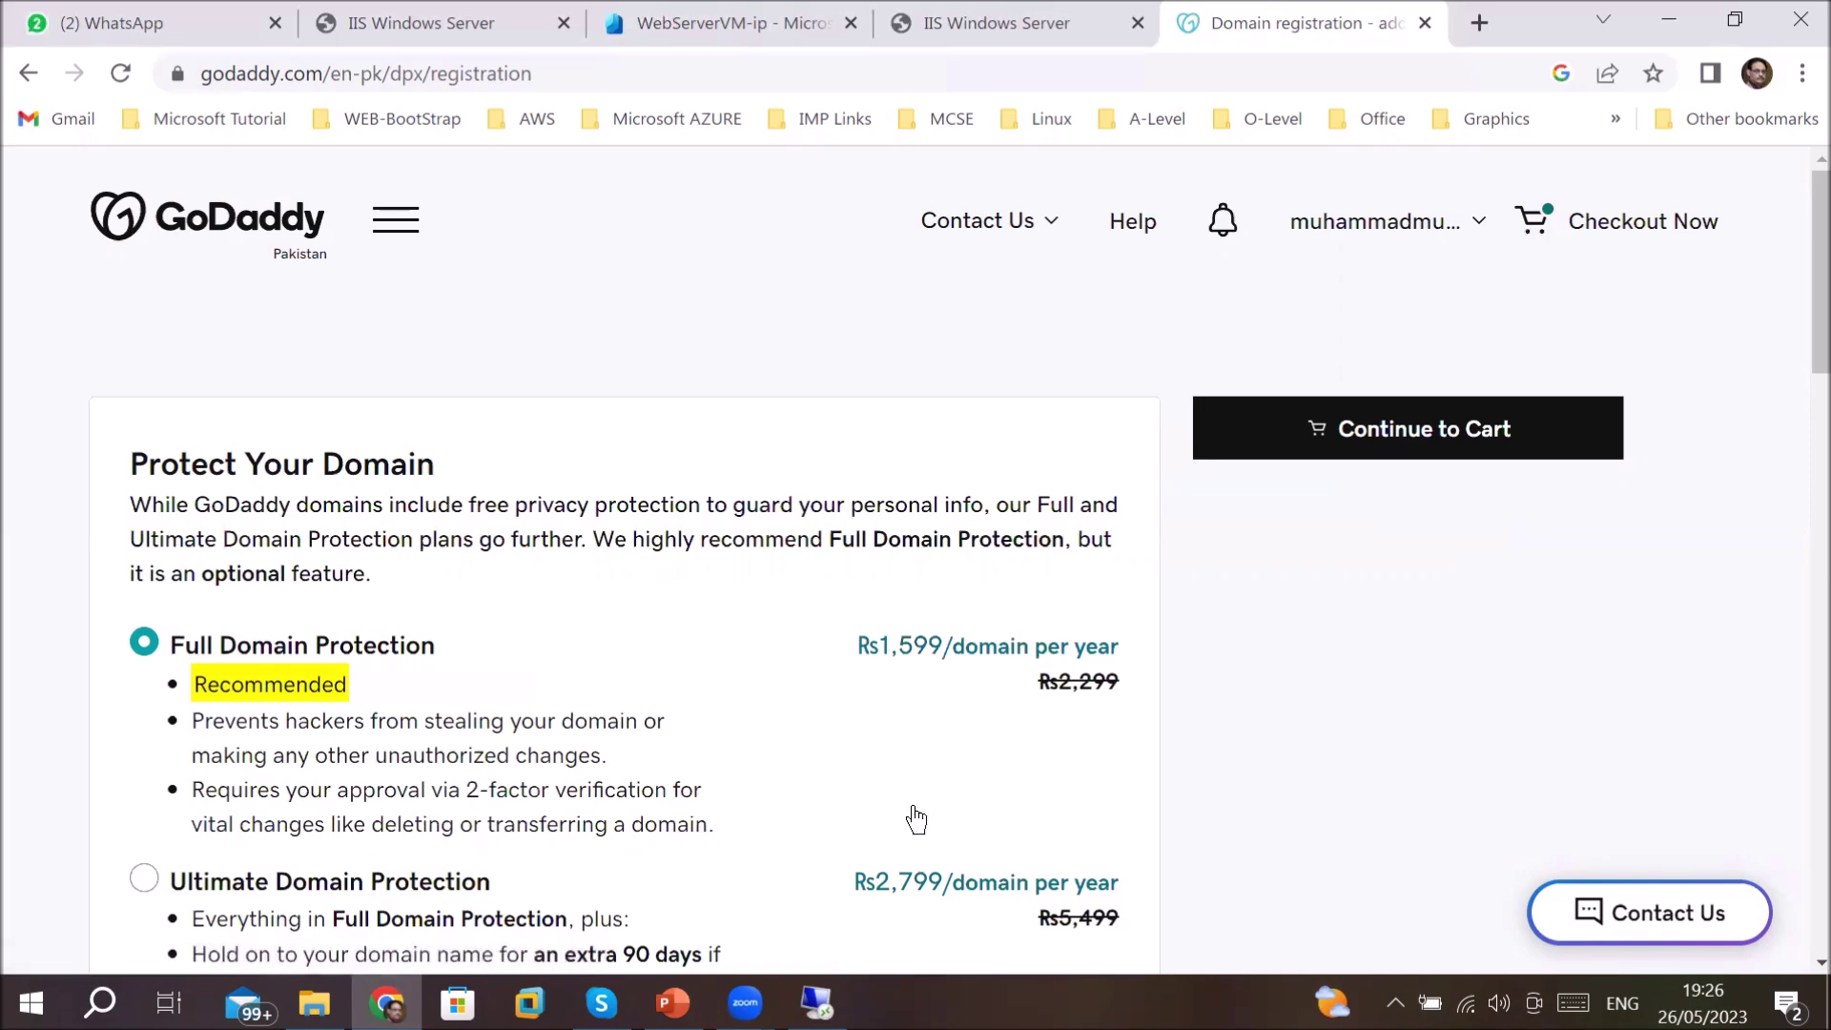
pyautogui.scroll(-3, 837, 809)
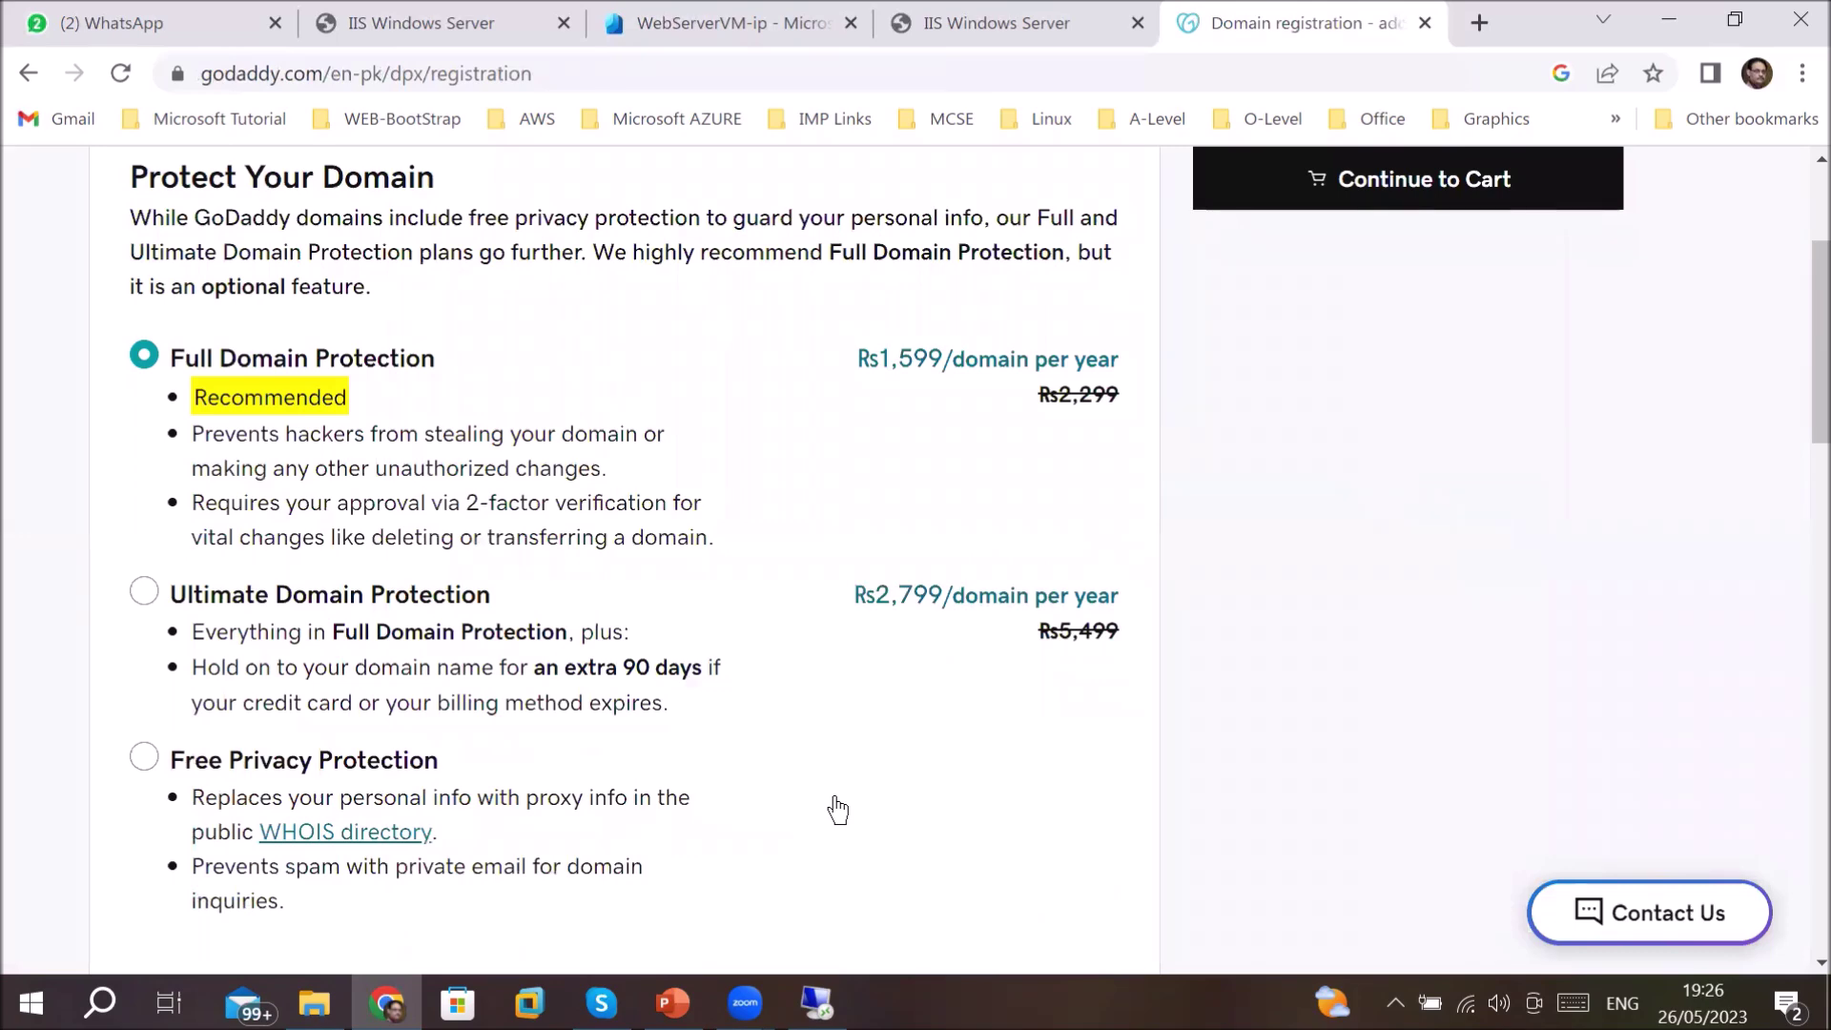
pyautogui.scroll(-4, 837, 809)
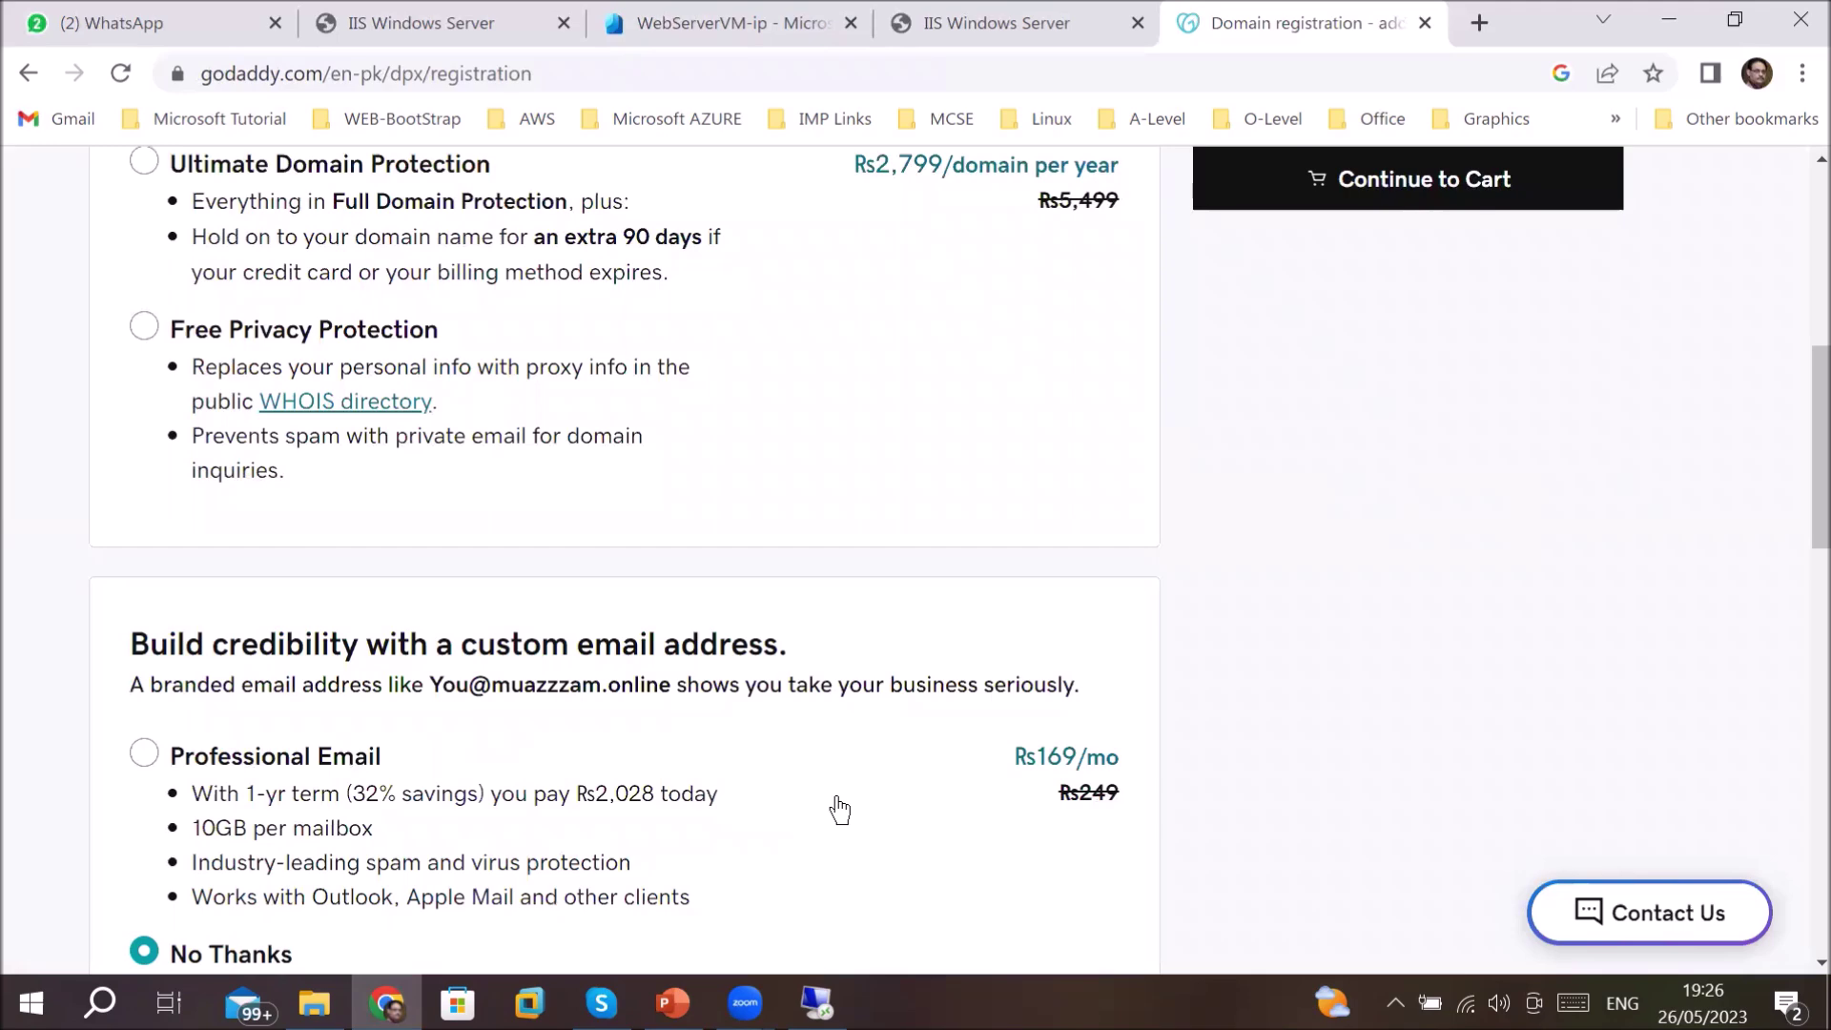
pyautogui.scroll(3, 839, 809)
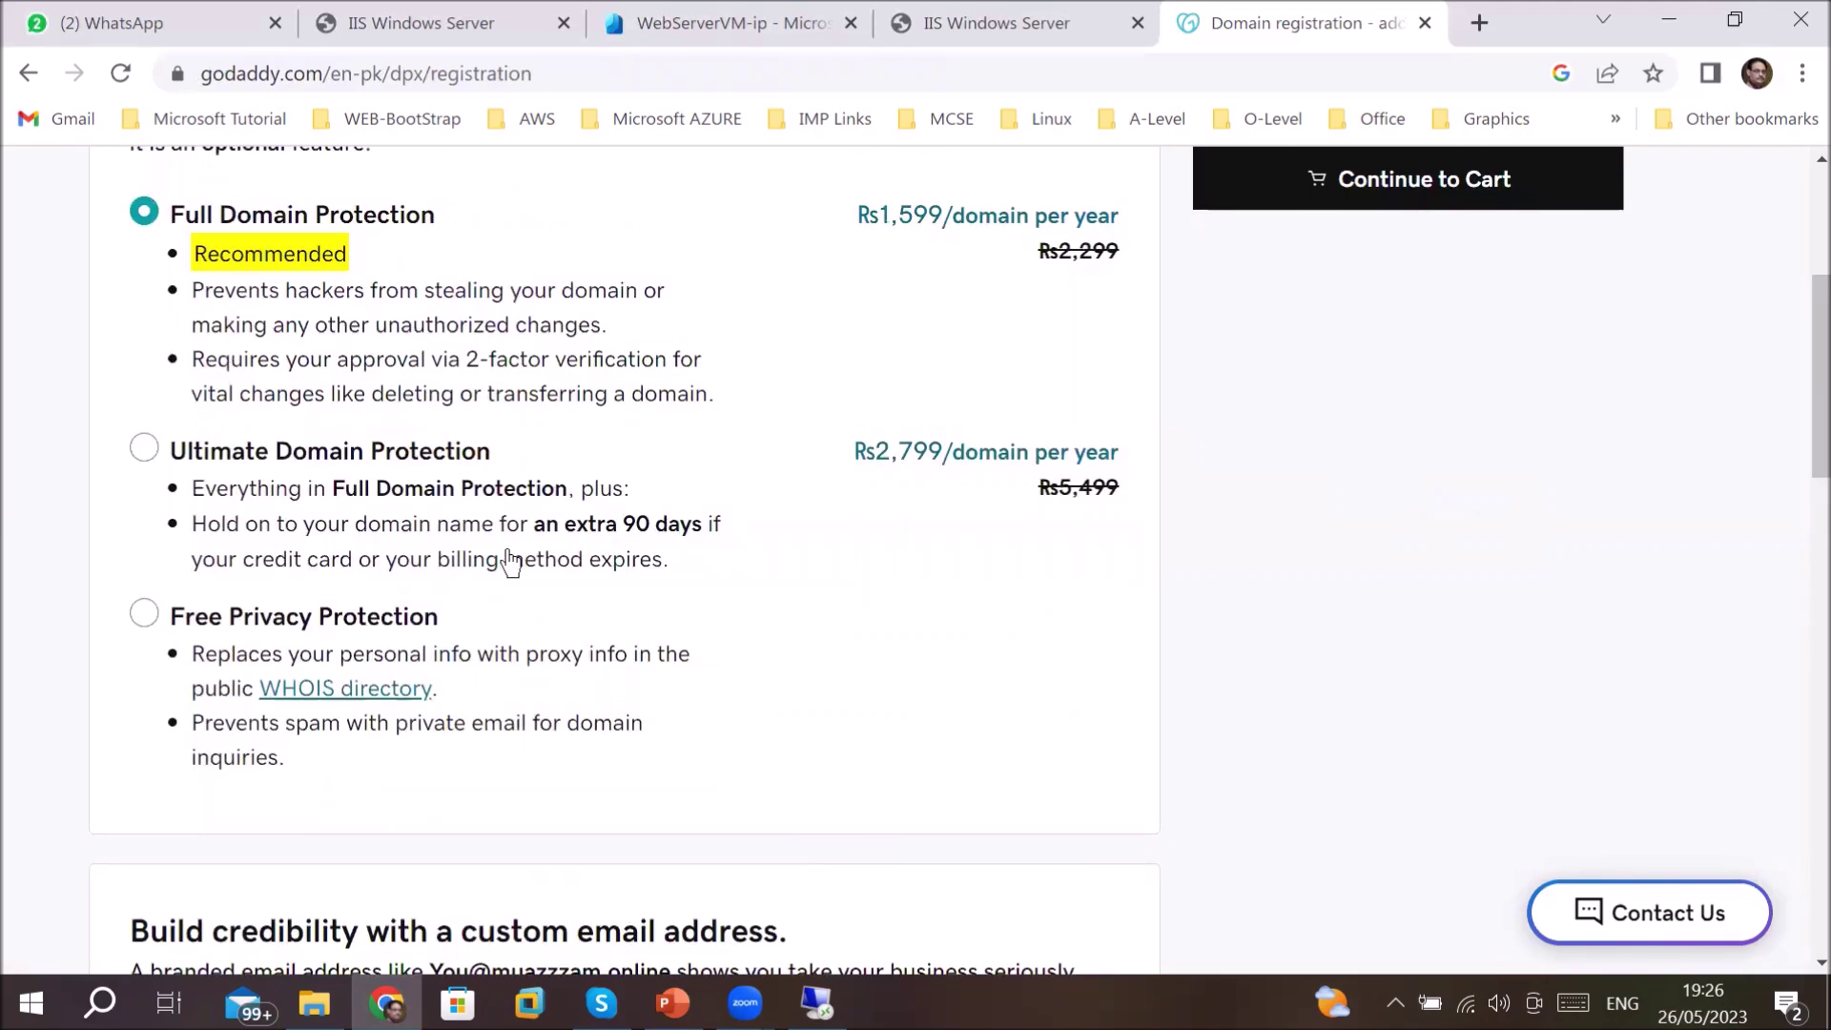
pyautogui.scroll(-4, 510, 563)
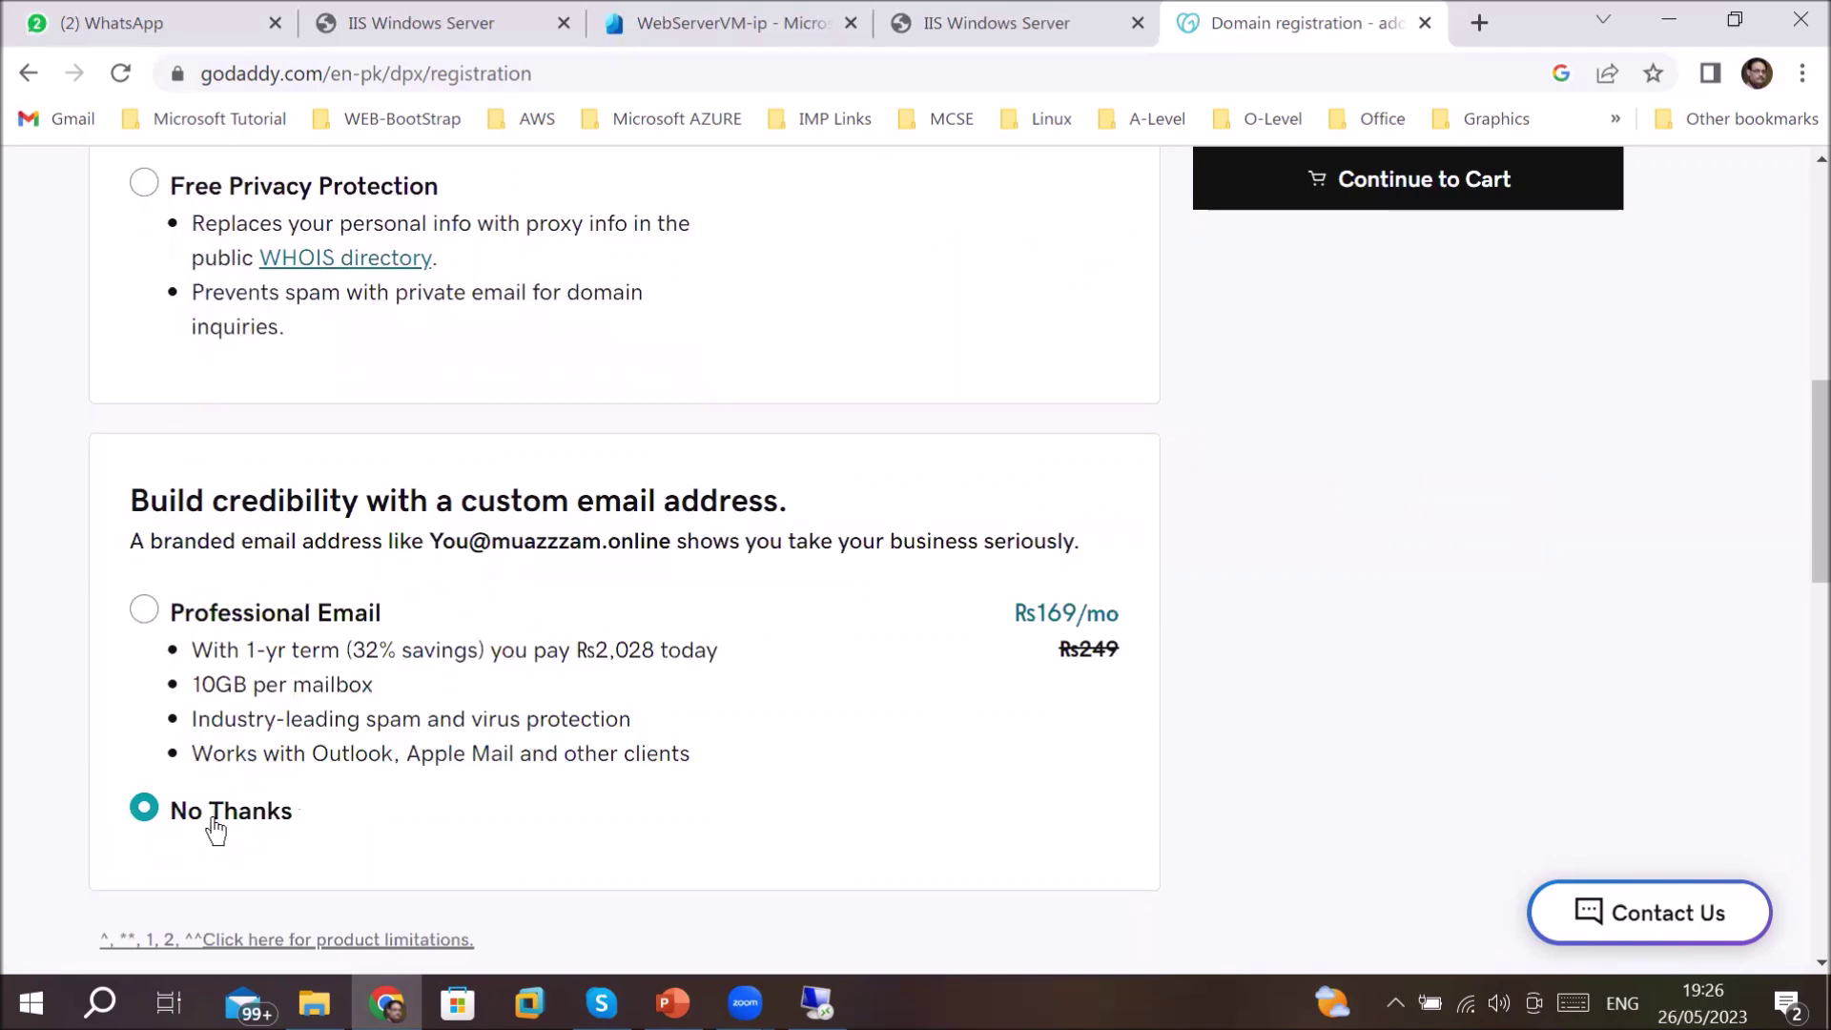
pyautogui.scroll(4, 758, 701)
pyautogui.scroll(-10, 763, 702)
pyautogui.scroll(14, 763, 703)
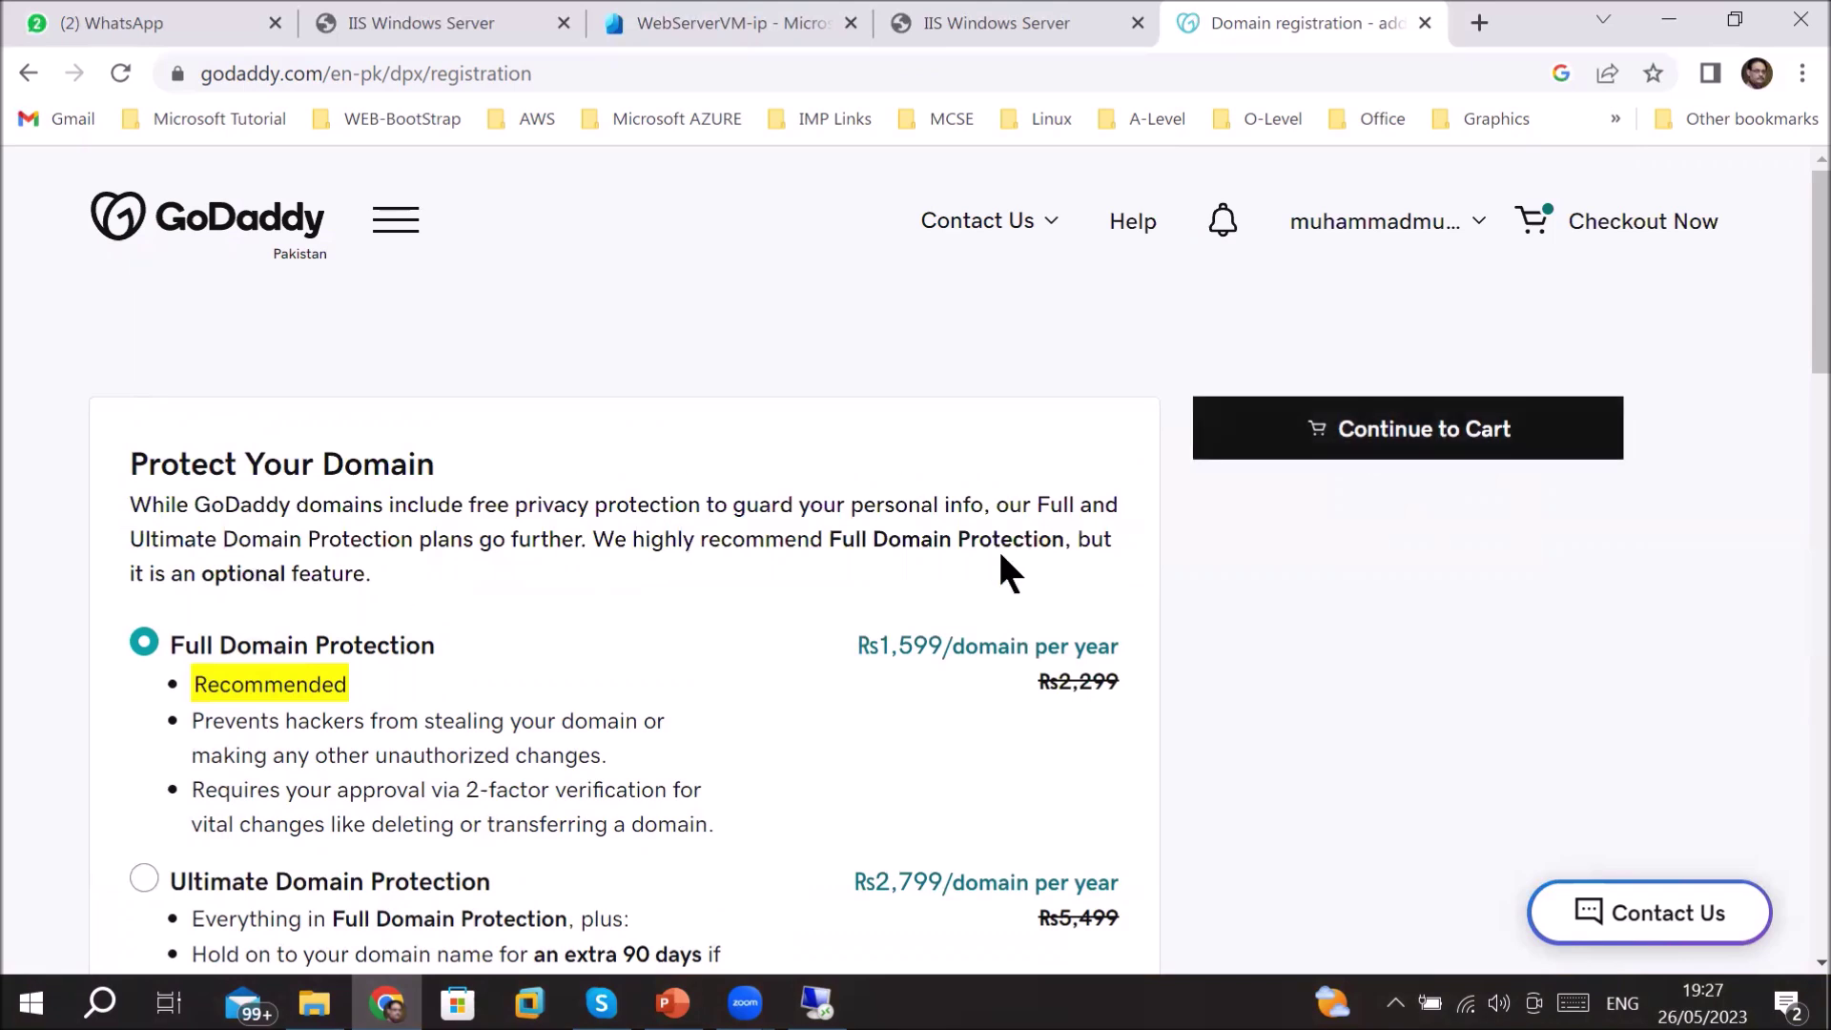
pyautogui.click(1483, 230)
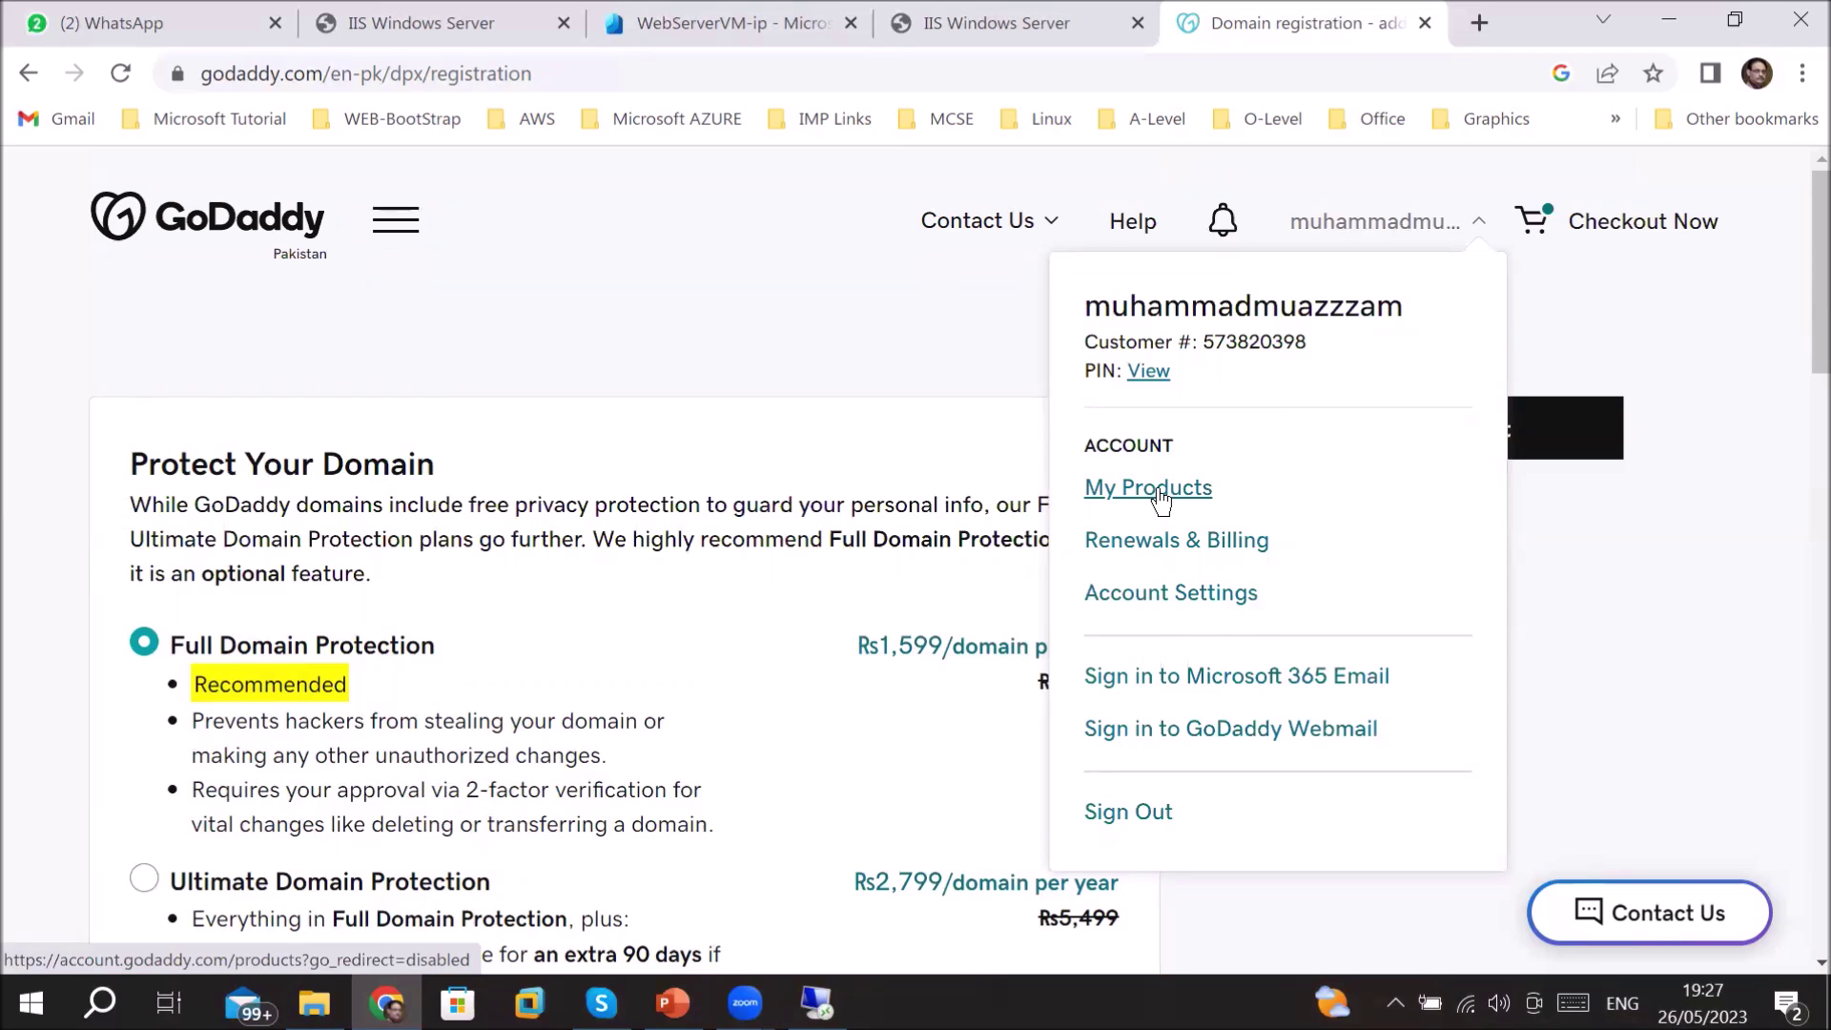
# - Go to My Products and open the icttrainings.store domain dashboard
pyautogui.click(1160, 496)
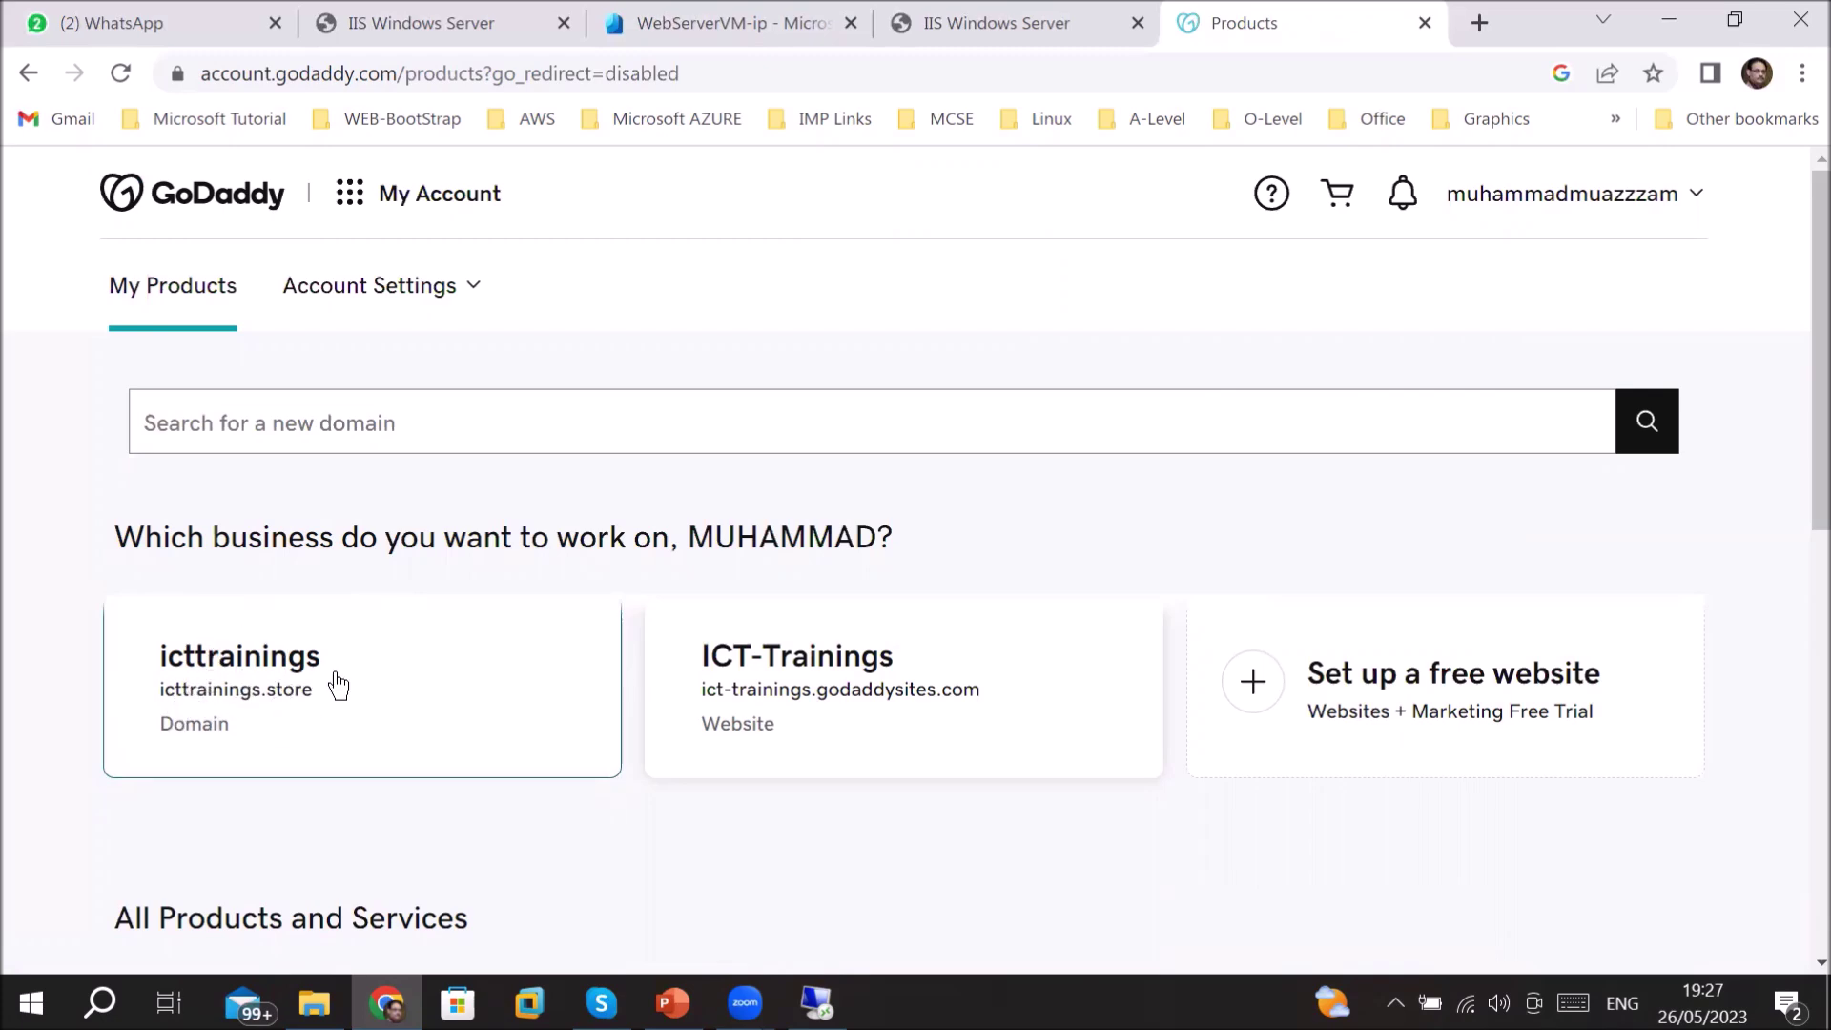
pyautogui.scroll(-6, 335, 675)
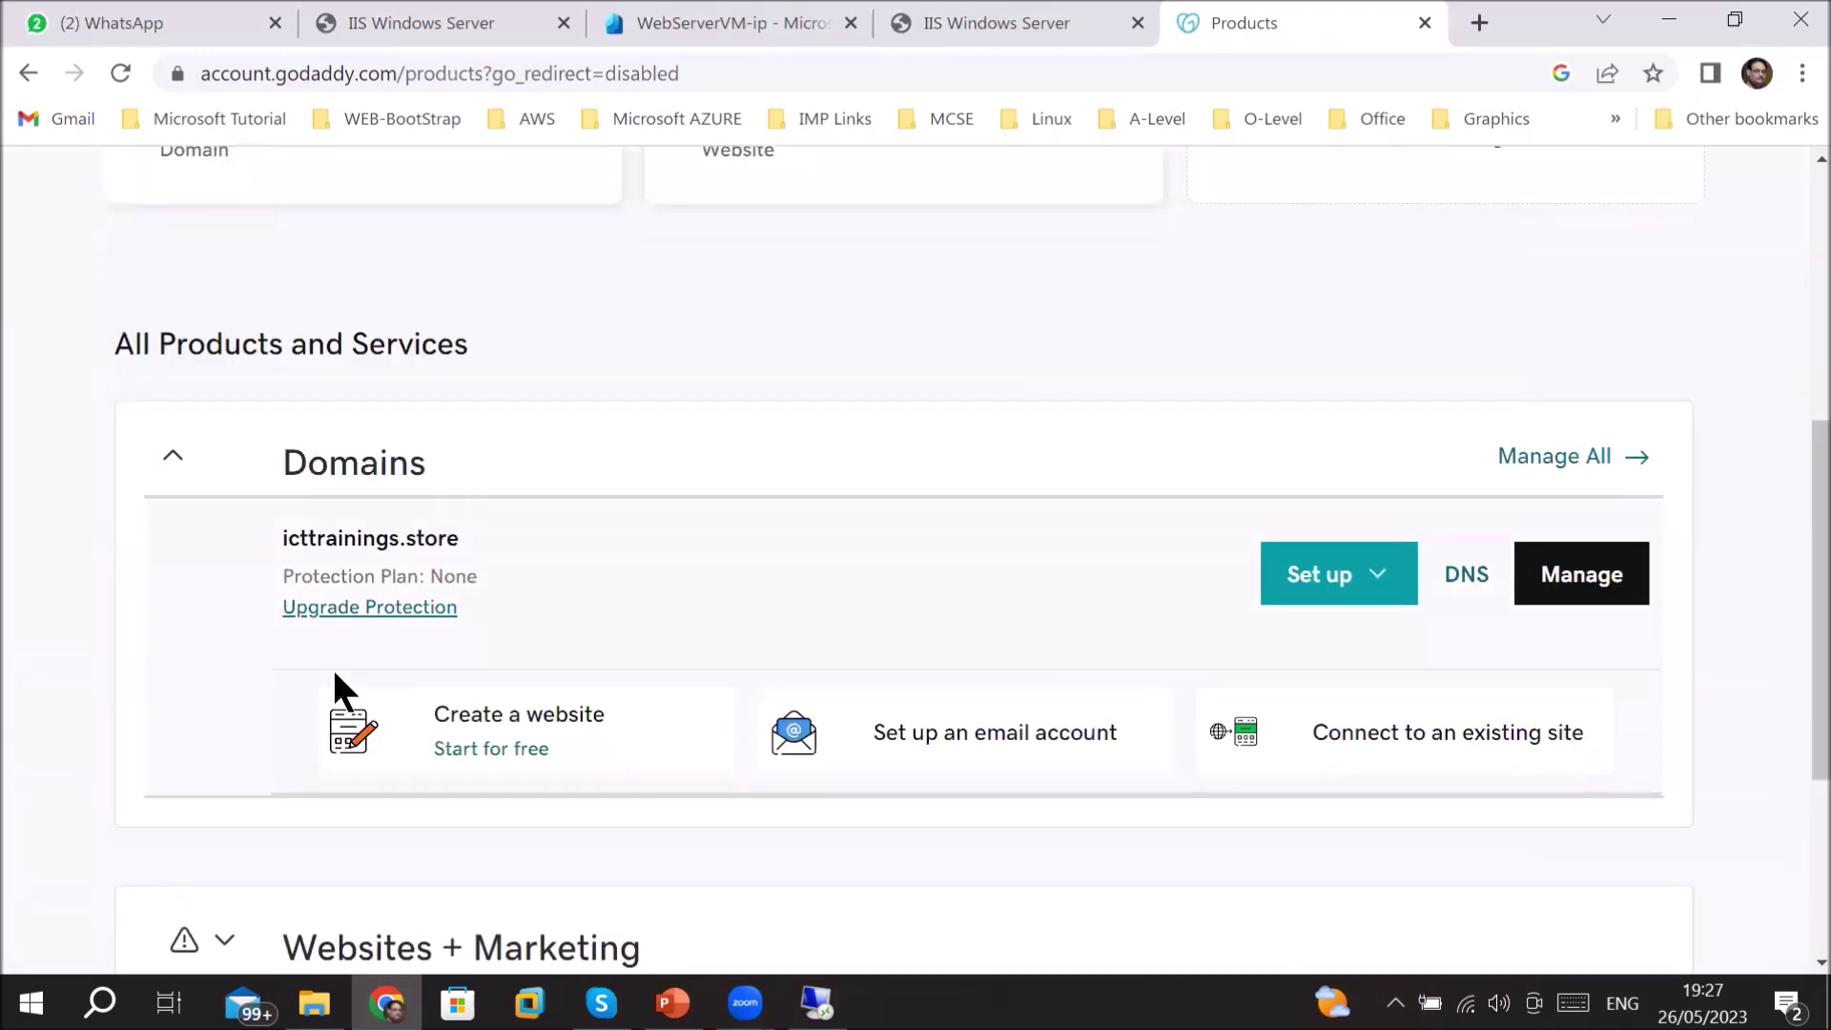
pyautogui.scroll(-4, 333, 677)
pyautogui.scroll(10, 334, 686)
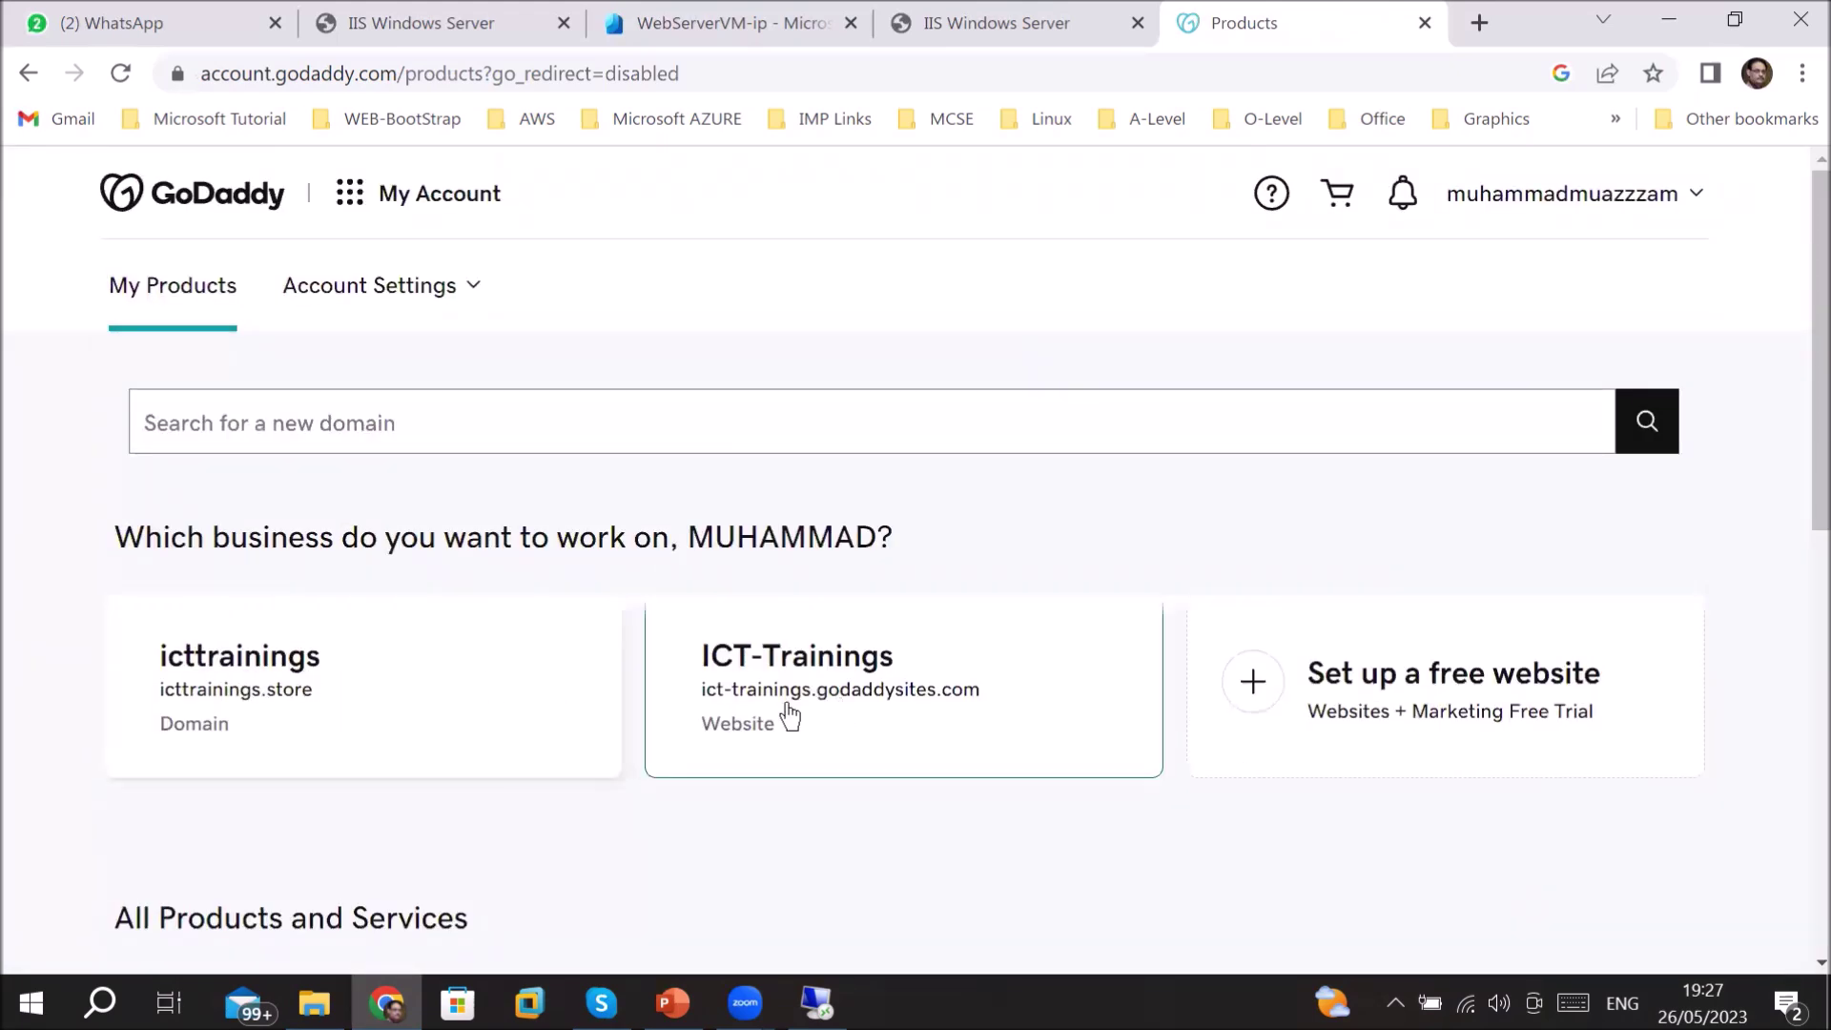
pyautogui.click(241, 664)
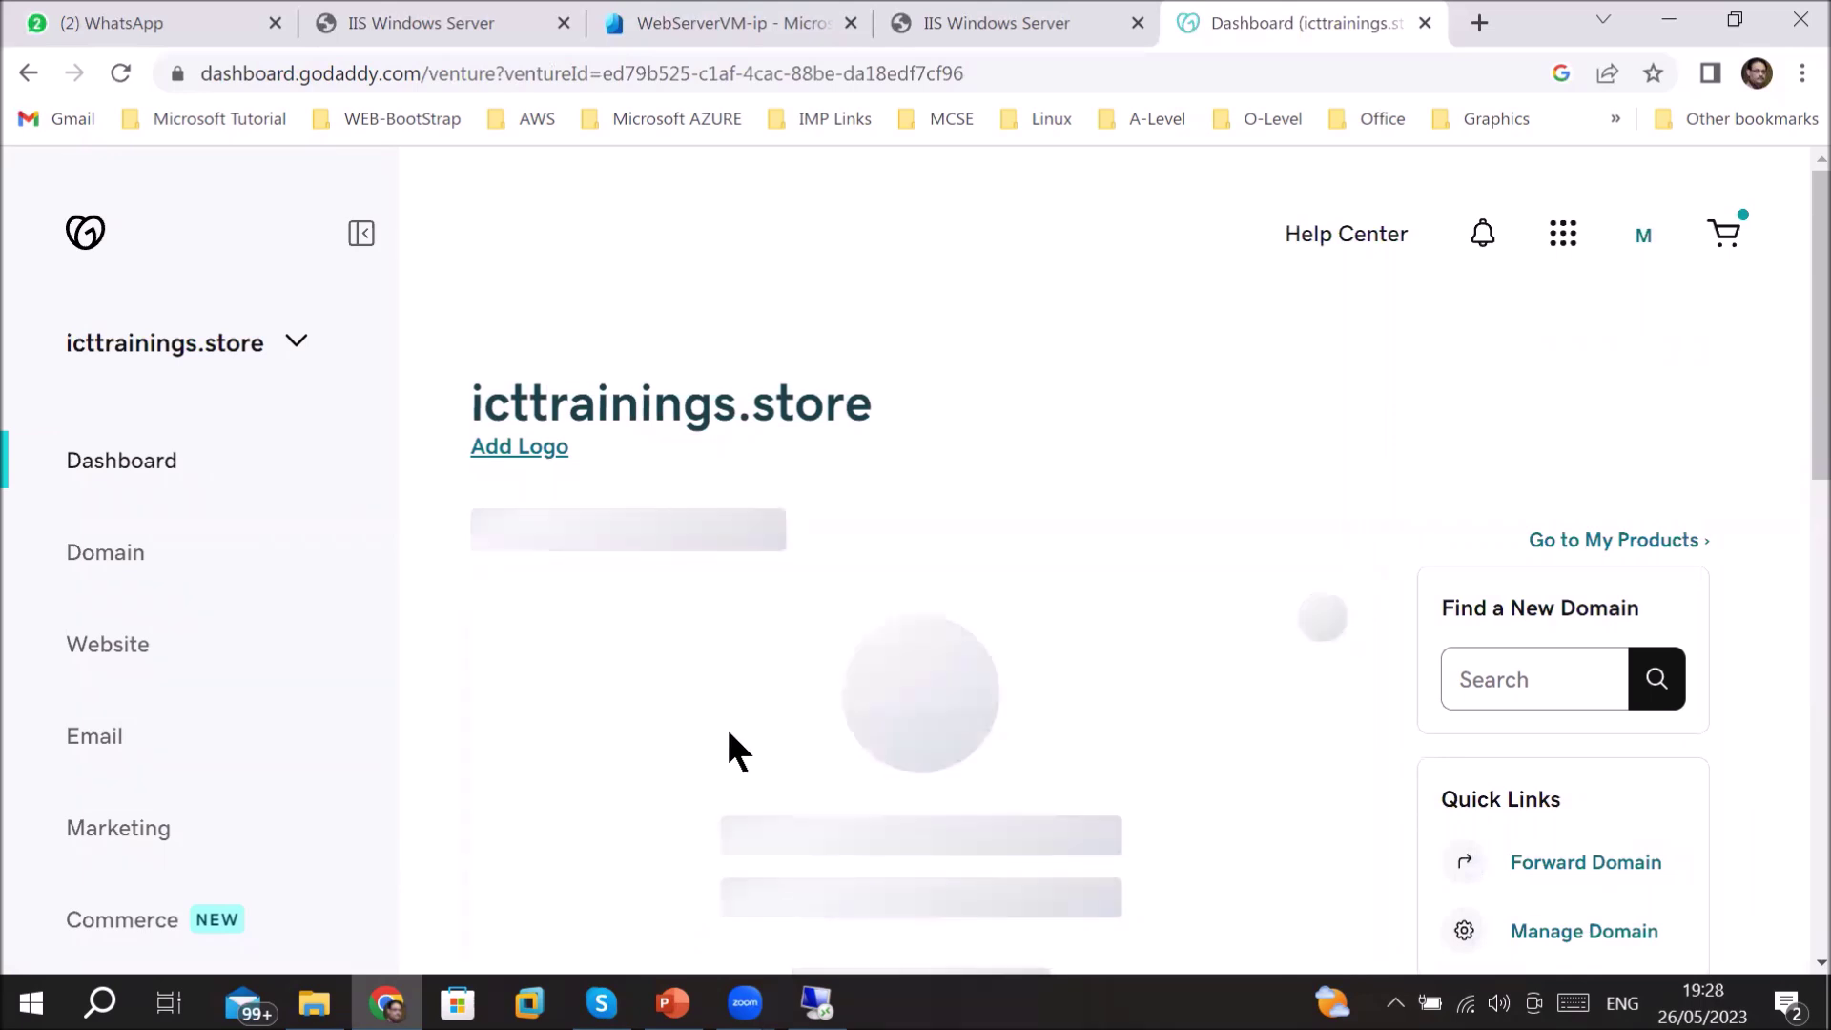
# - View the Domain Portfolio, cancel the auto-renew prompt, and return to My Products
pyautogui.scroll(-15, 1028, 720)
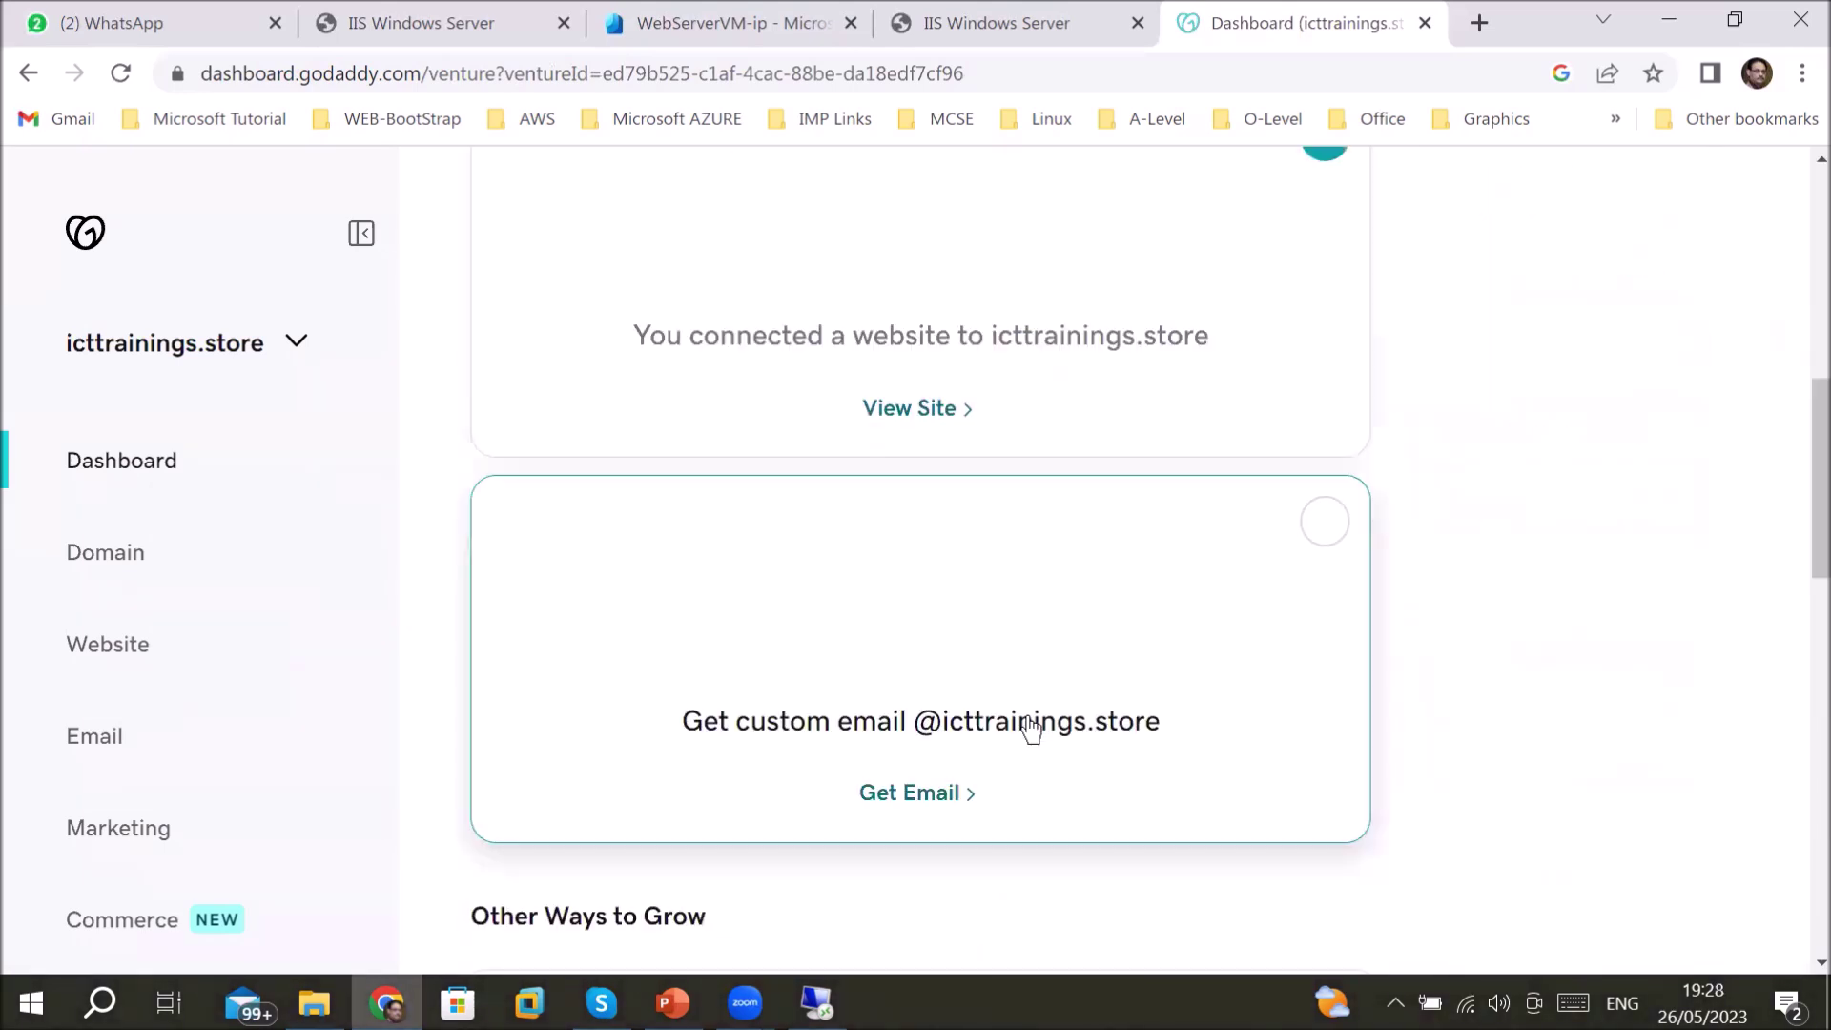
pyautogui.scroll(15, 1028, 720)
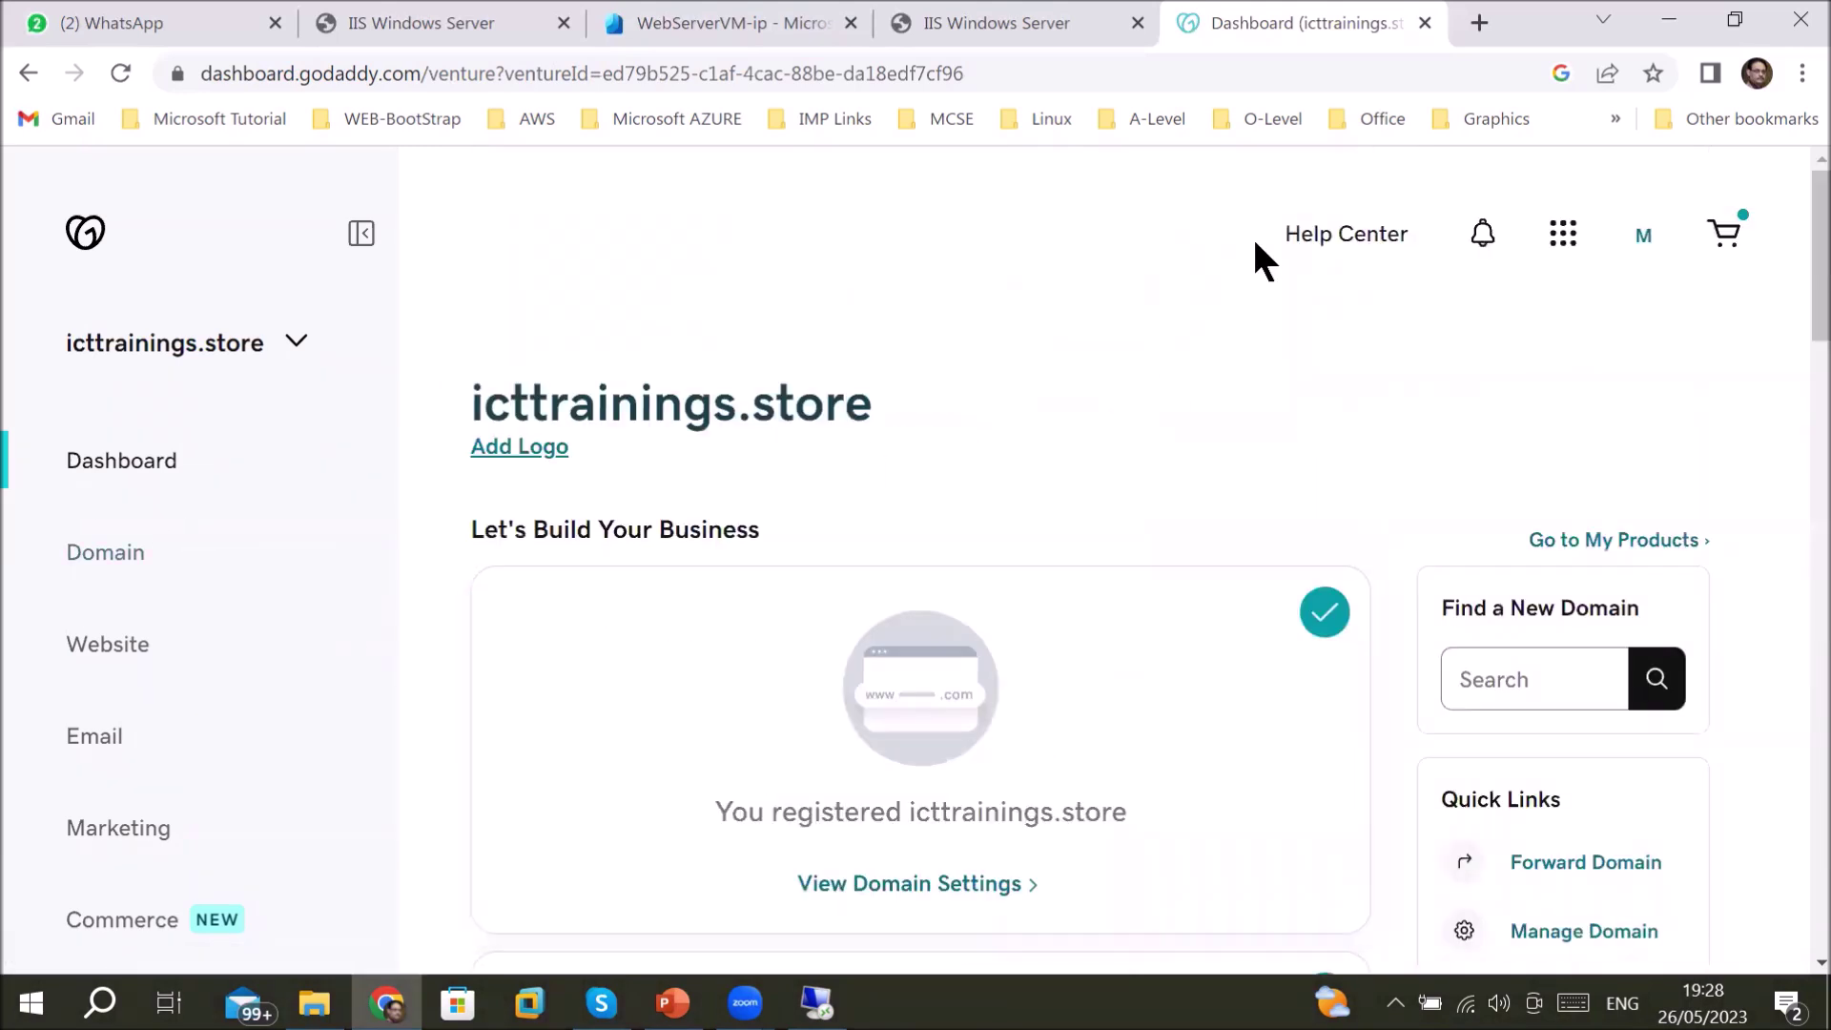
pyautogui.click(1562, 233)
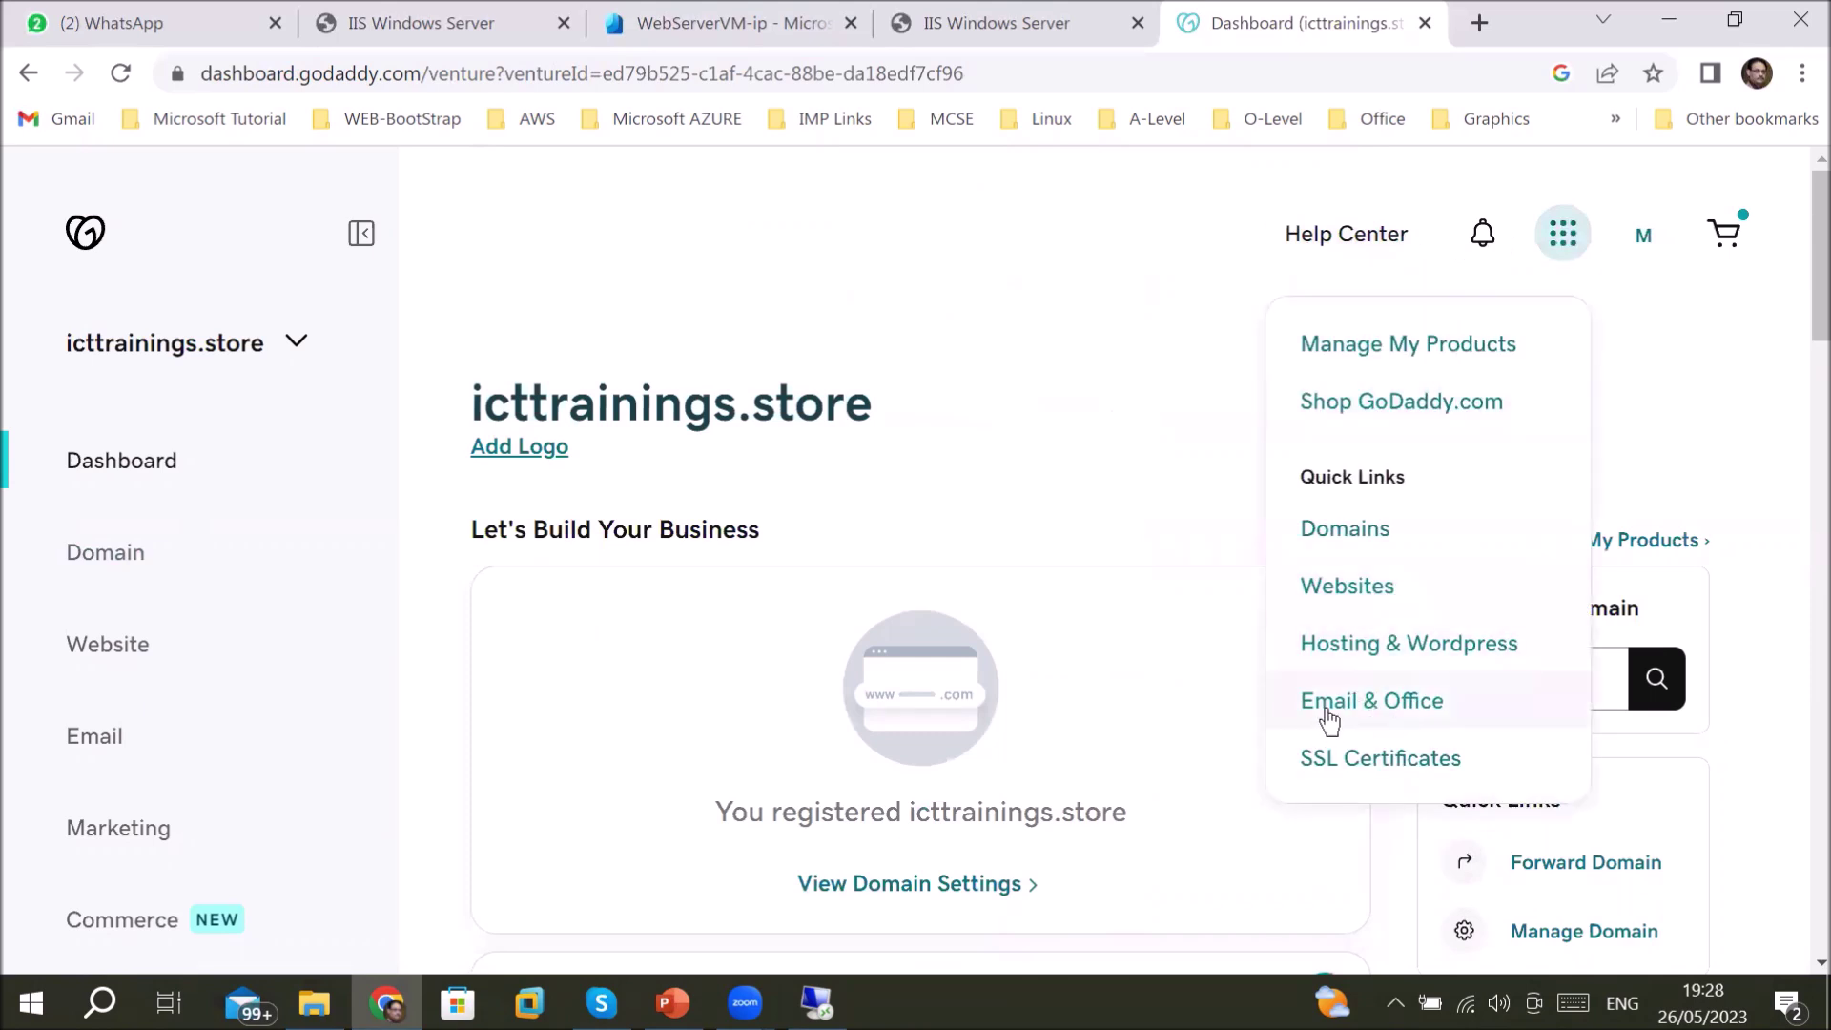
pyautogui.click(1381, 545)
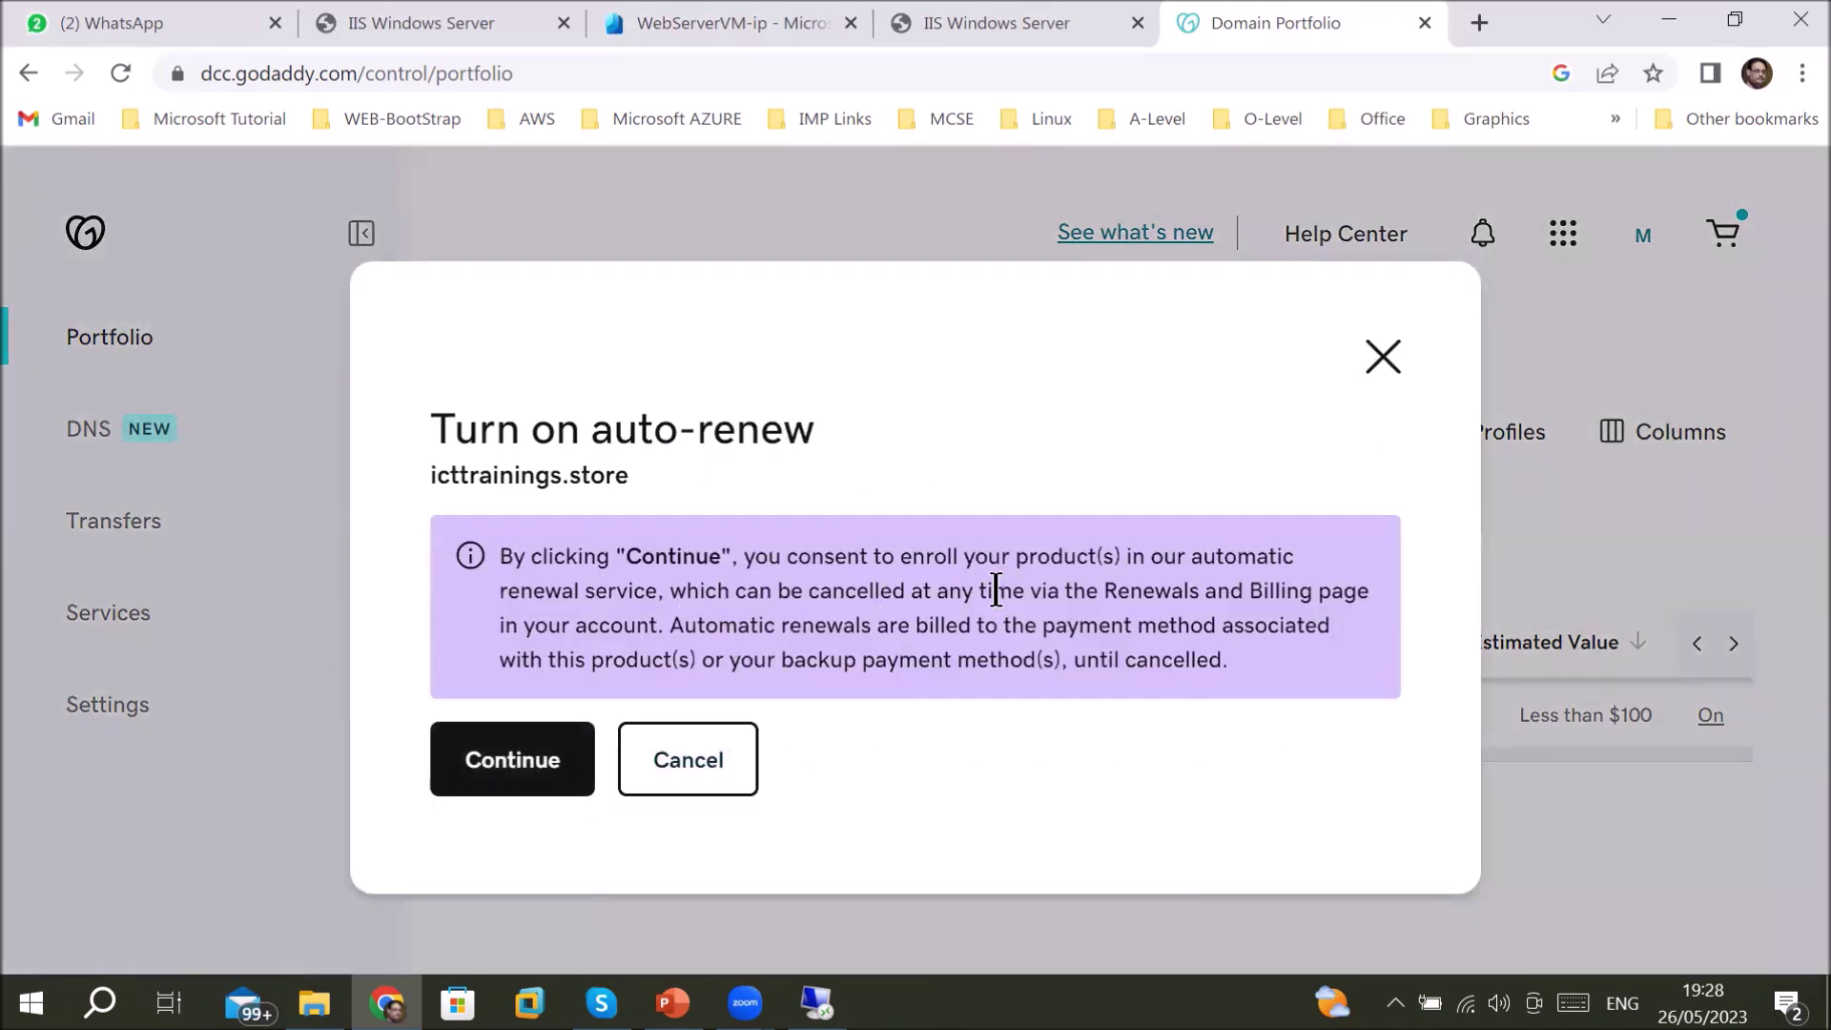
pyautogui.click(715, 775)
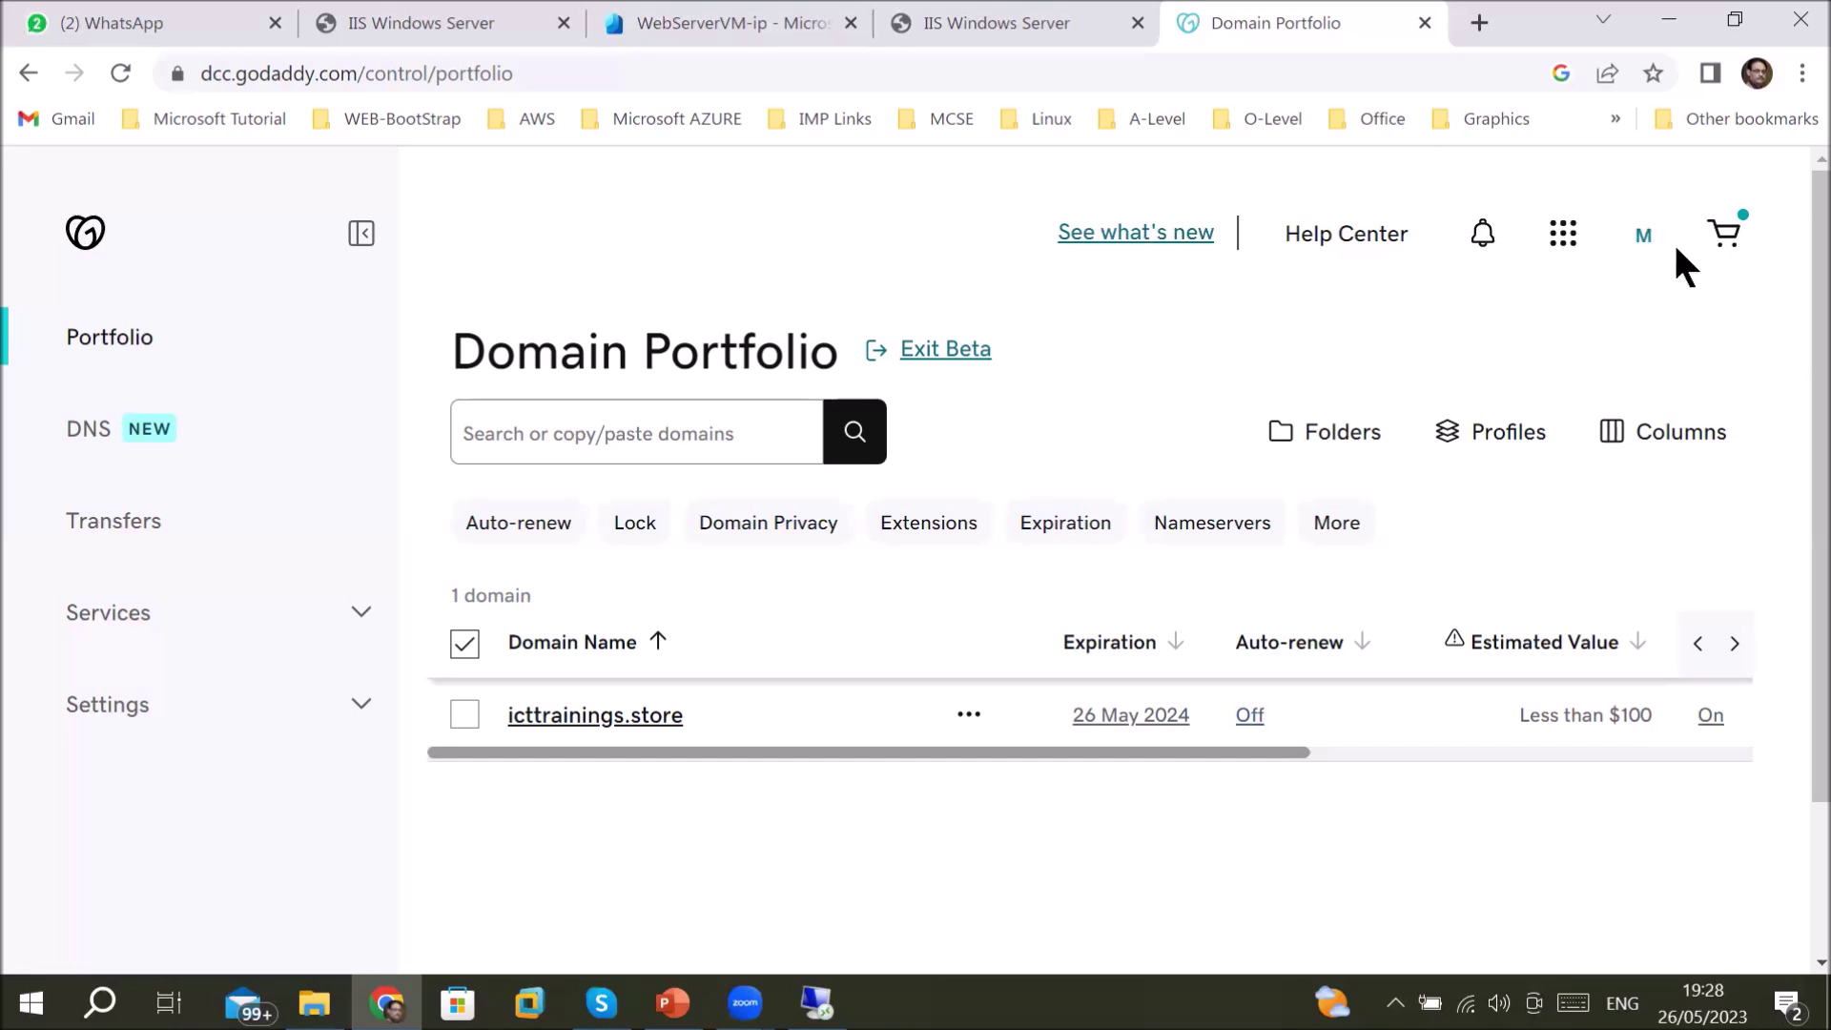
pyautogui.click(1643, 239)
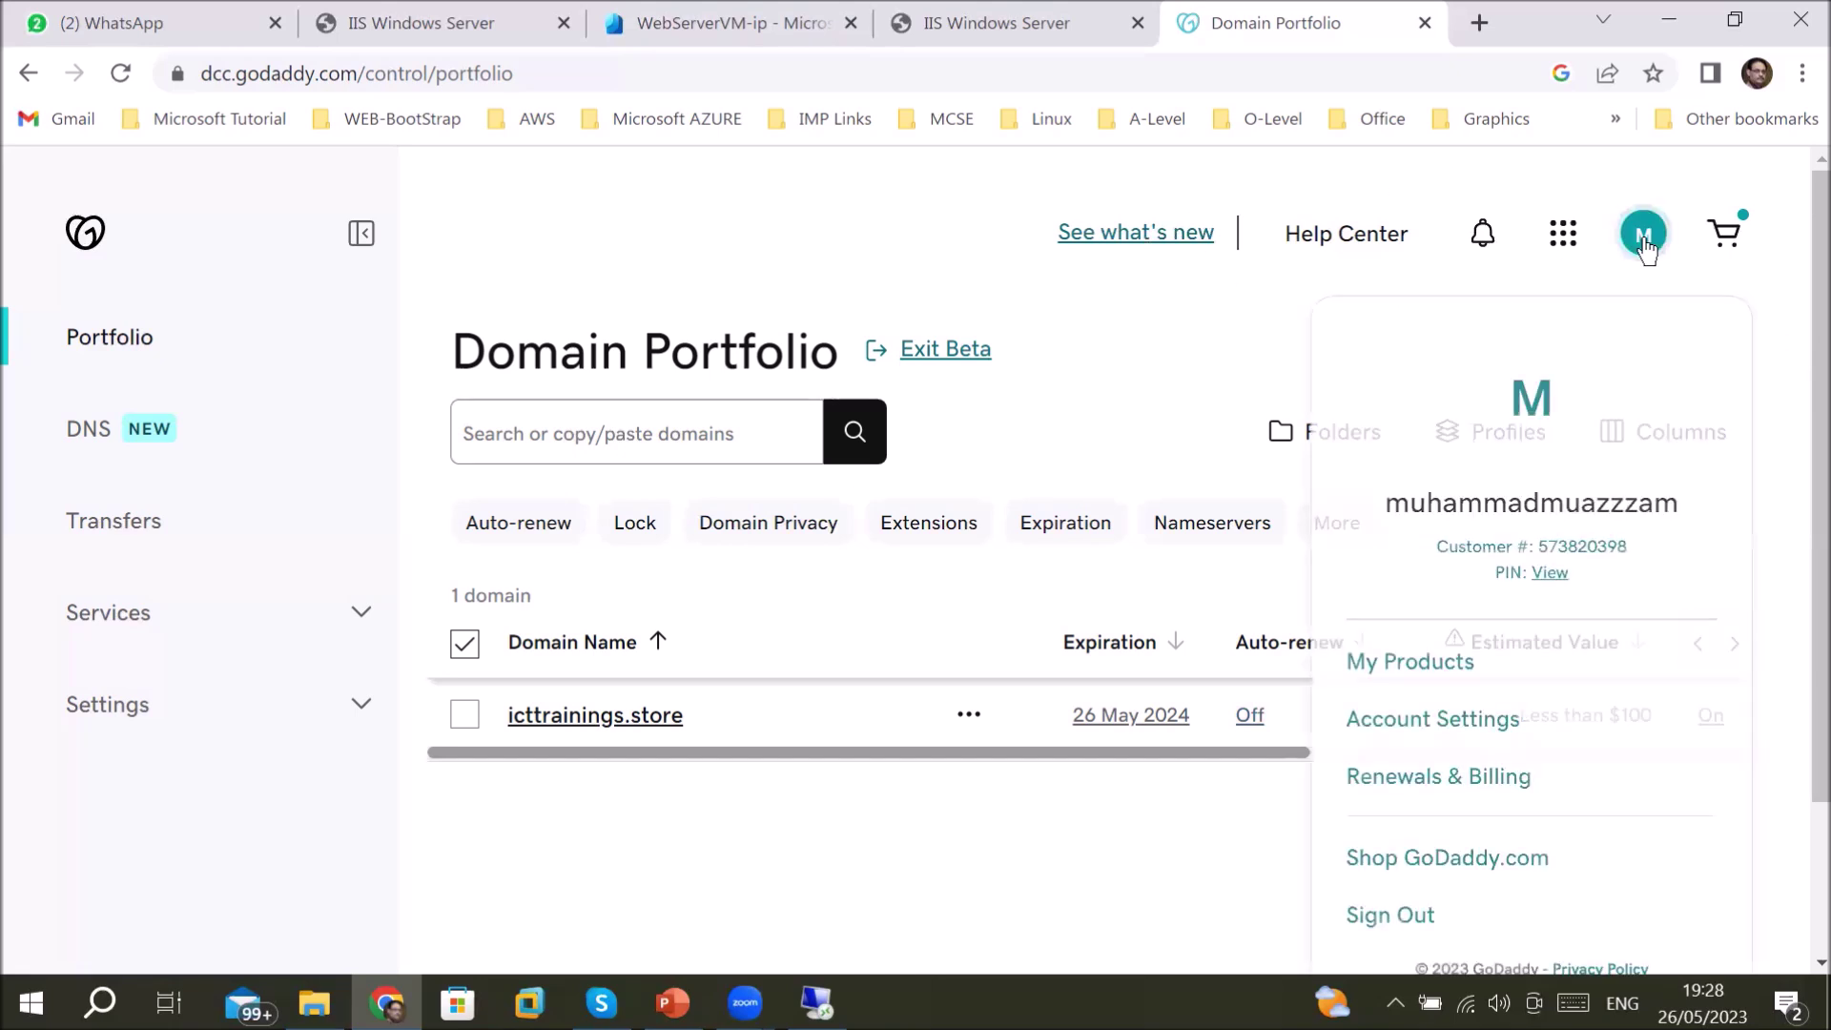
pyautogui.click(1442, 670)
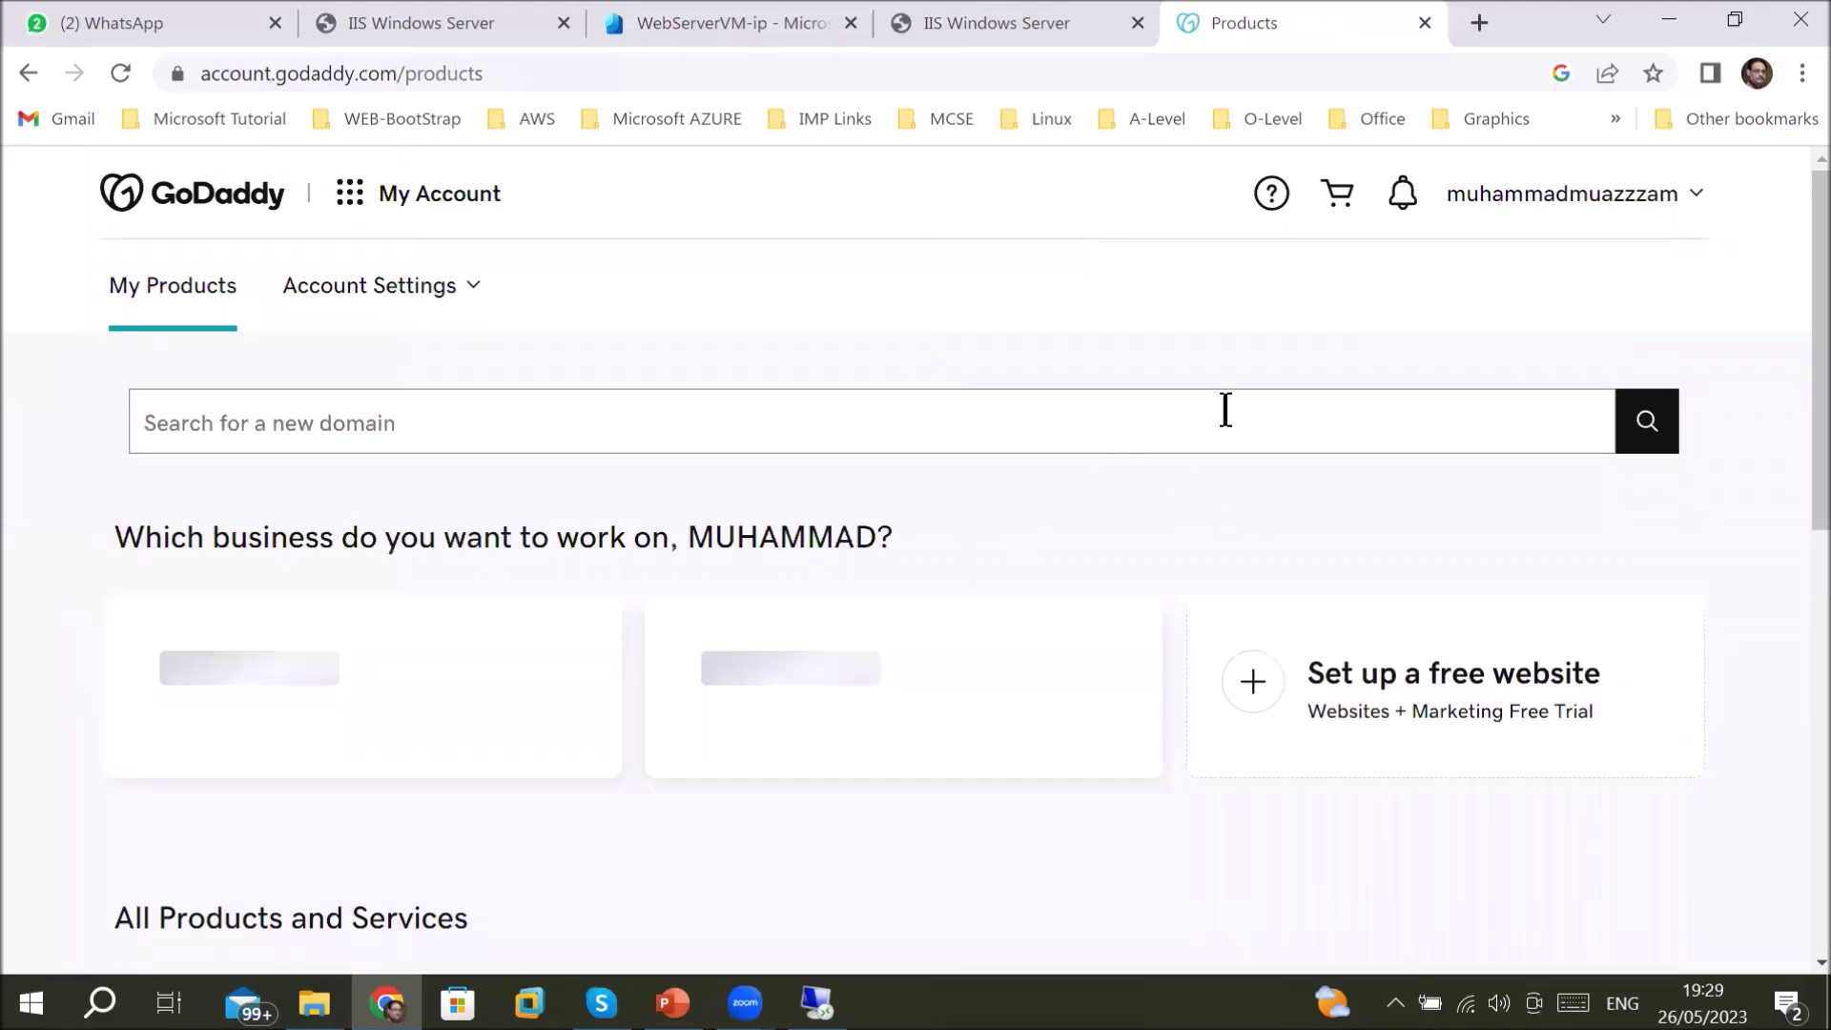
# - Copy icttrainings.store from the All Products and Services list and switch to WhatsApp
pyautogui.scroll(-3, 1427, 515)
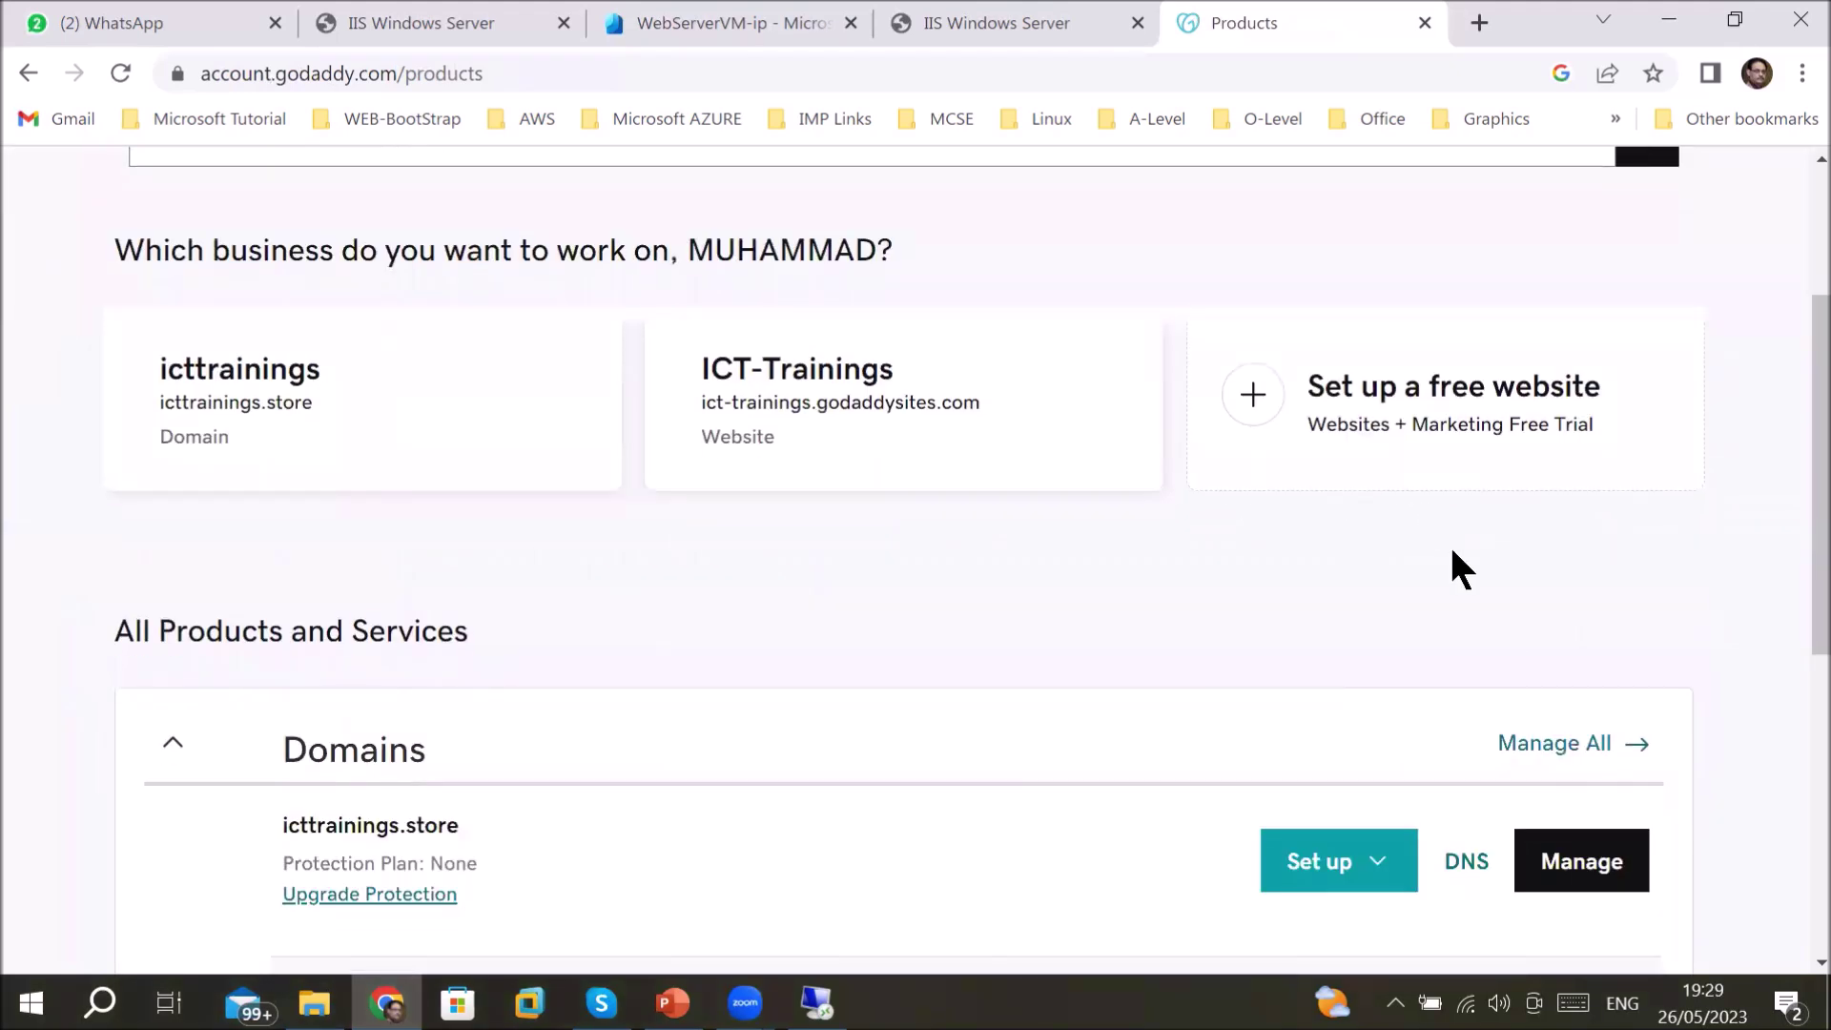
pyautogui.scroll(-3, 1570, 636)
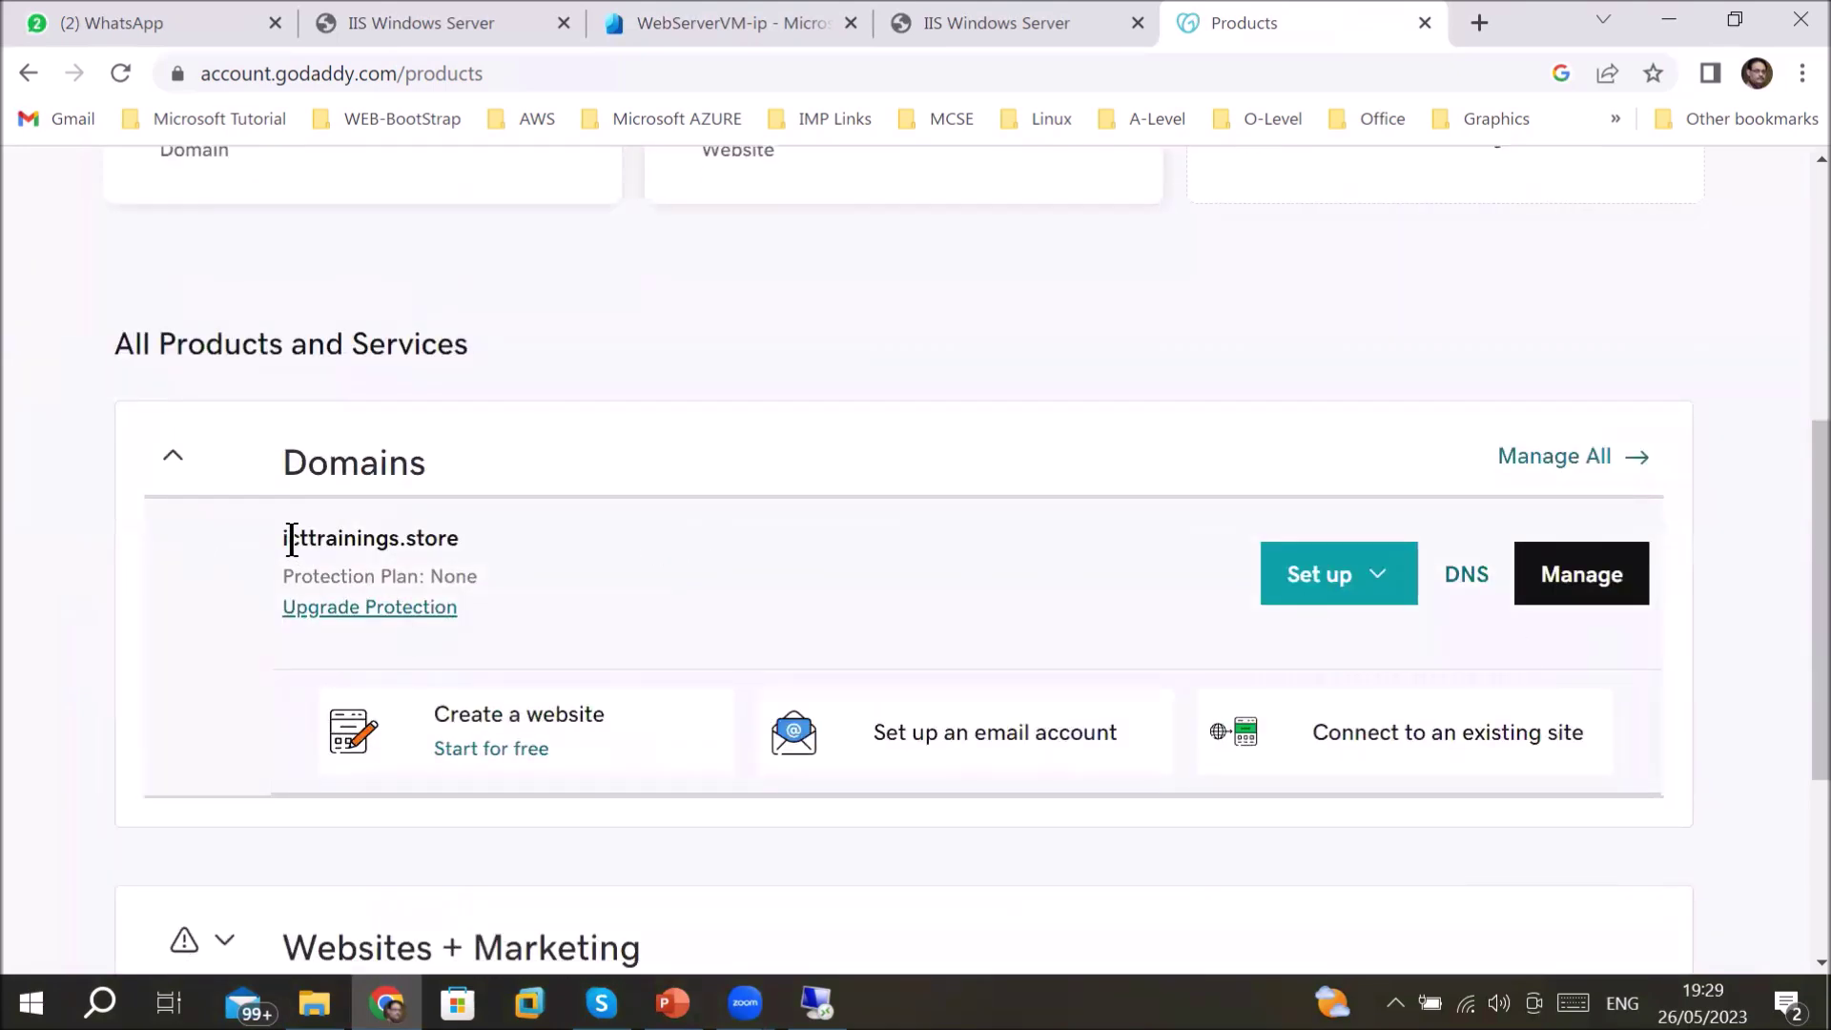
pyautogui.moveTo(283, 540); pyautogui.dragTo(460, 542)
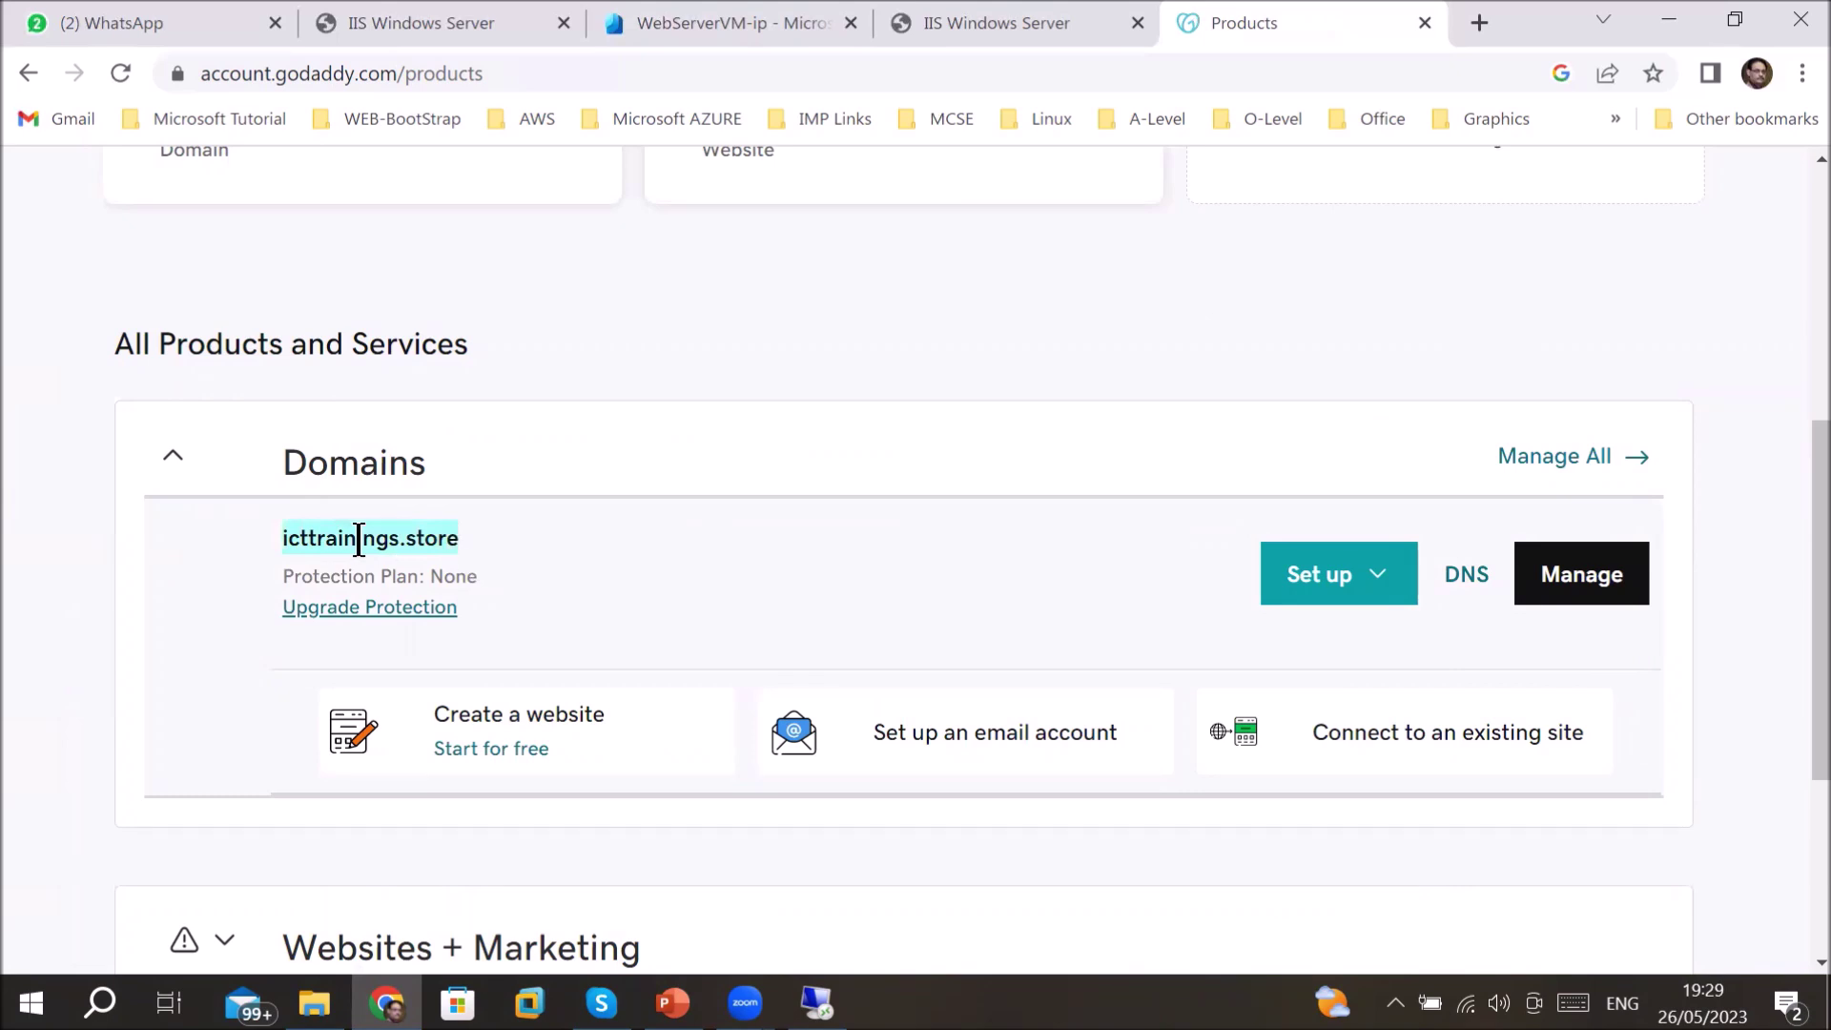
pyautogui.rightClick(360, 538)
pyautogui.click(427, 558)
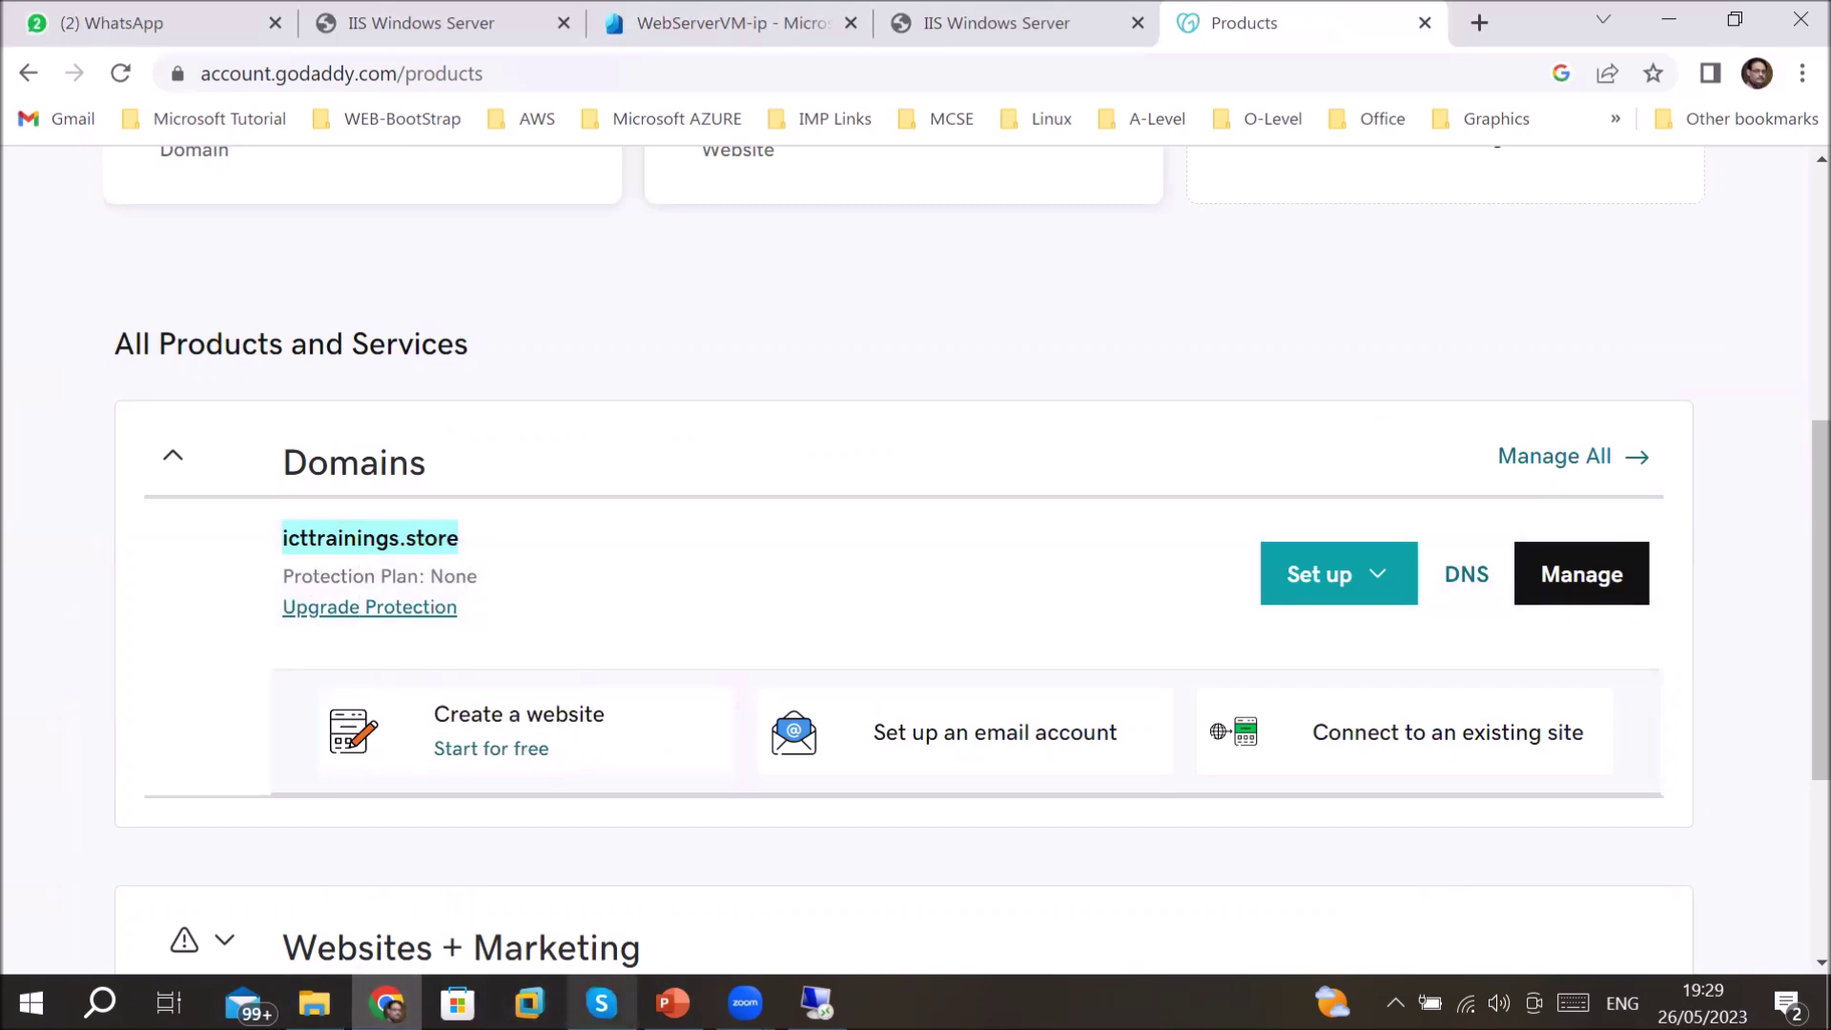
pyautogui.click(151, 8)
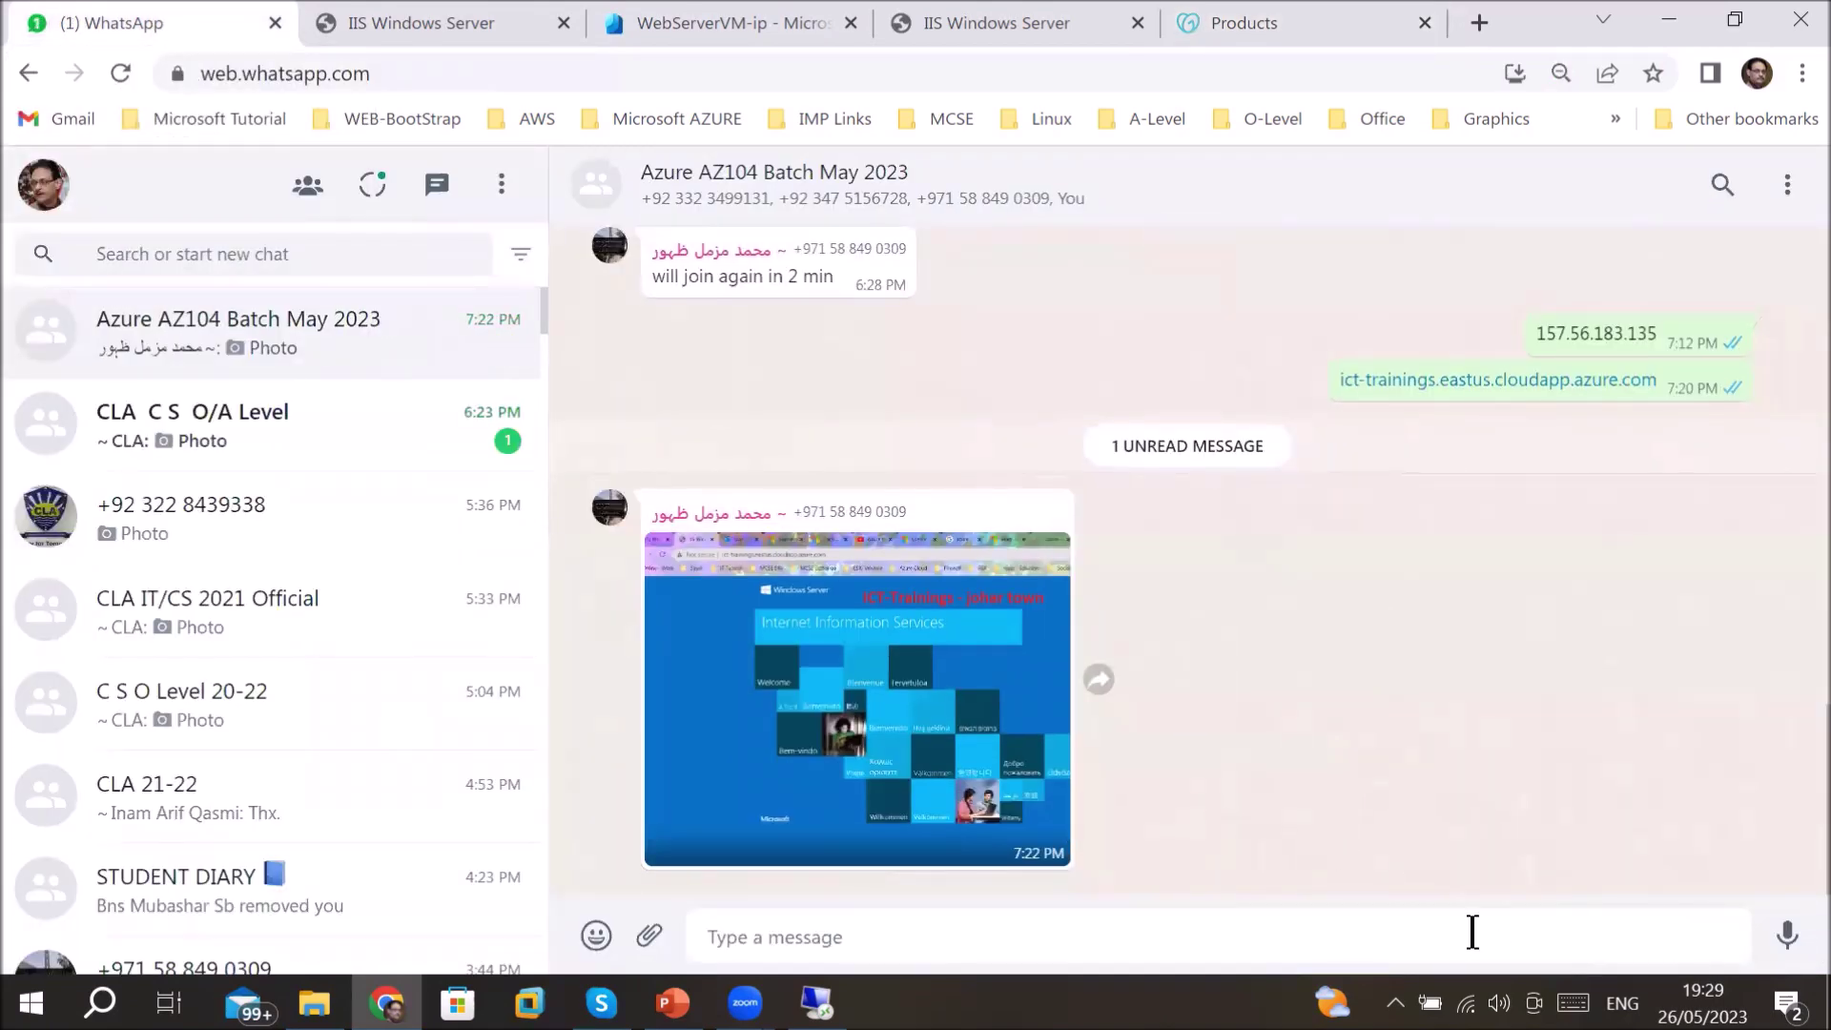
# - Send icttrainings.store to the Azure AZ104 Batch May 2023 chat, then return to GoDaddy
pyautogui.hotkey('ctrl', 'v')
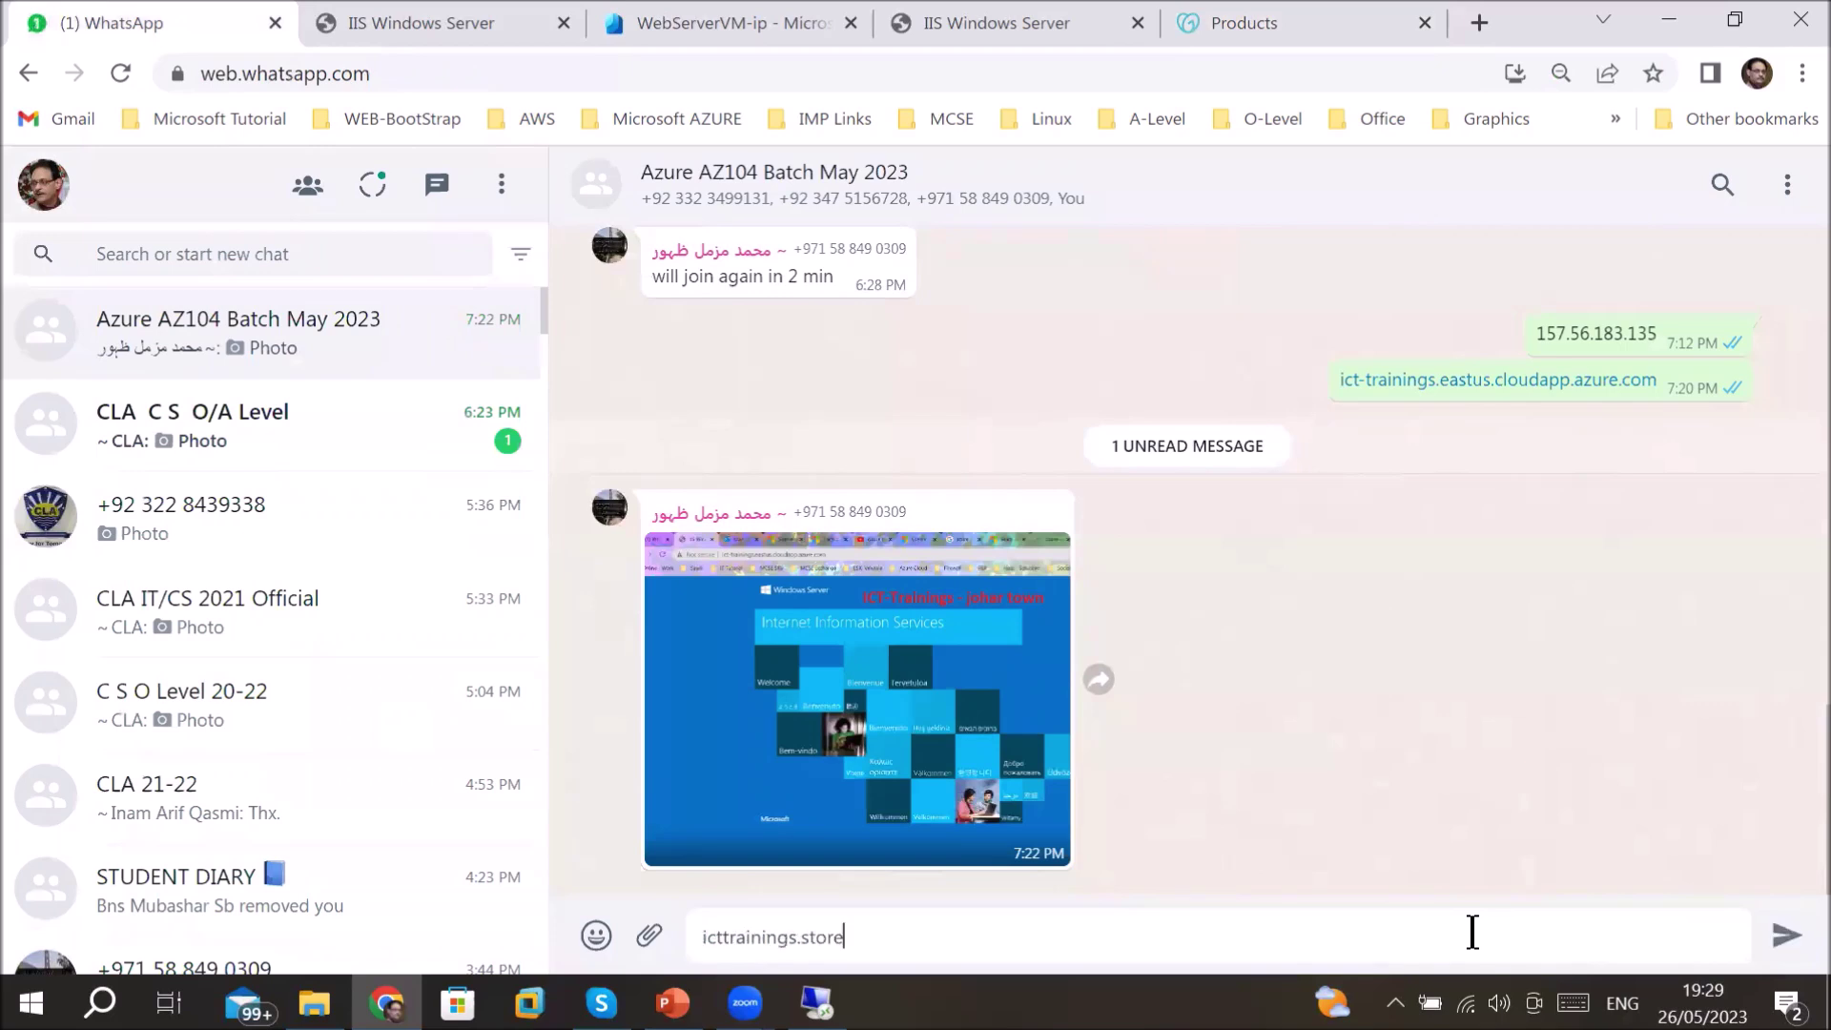
pyautogui.press('Return')
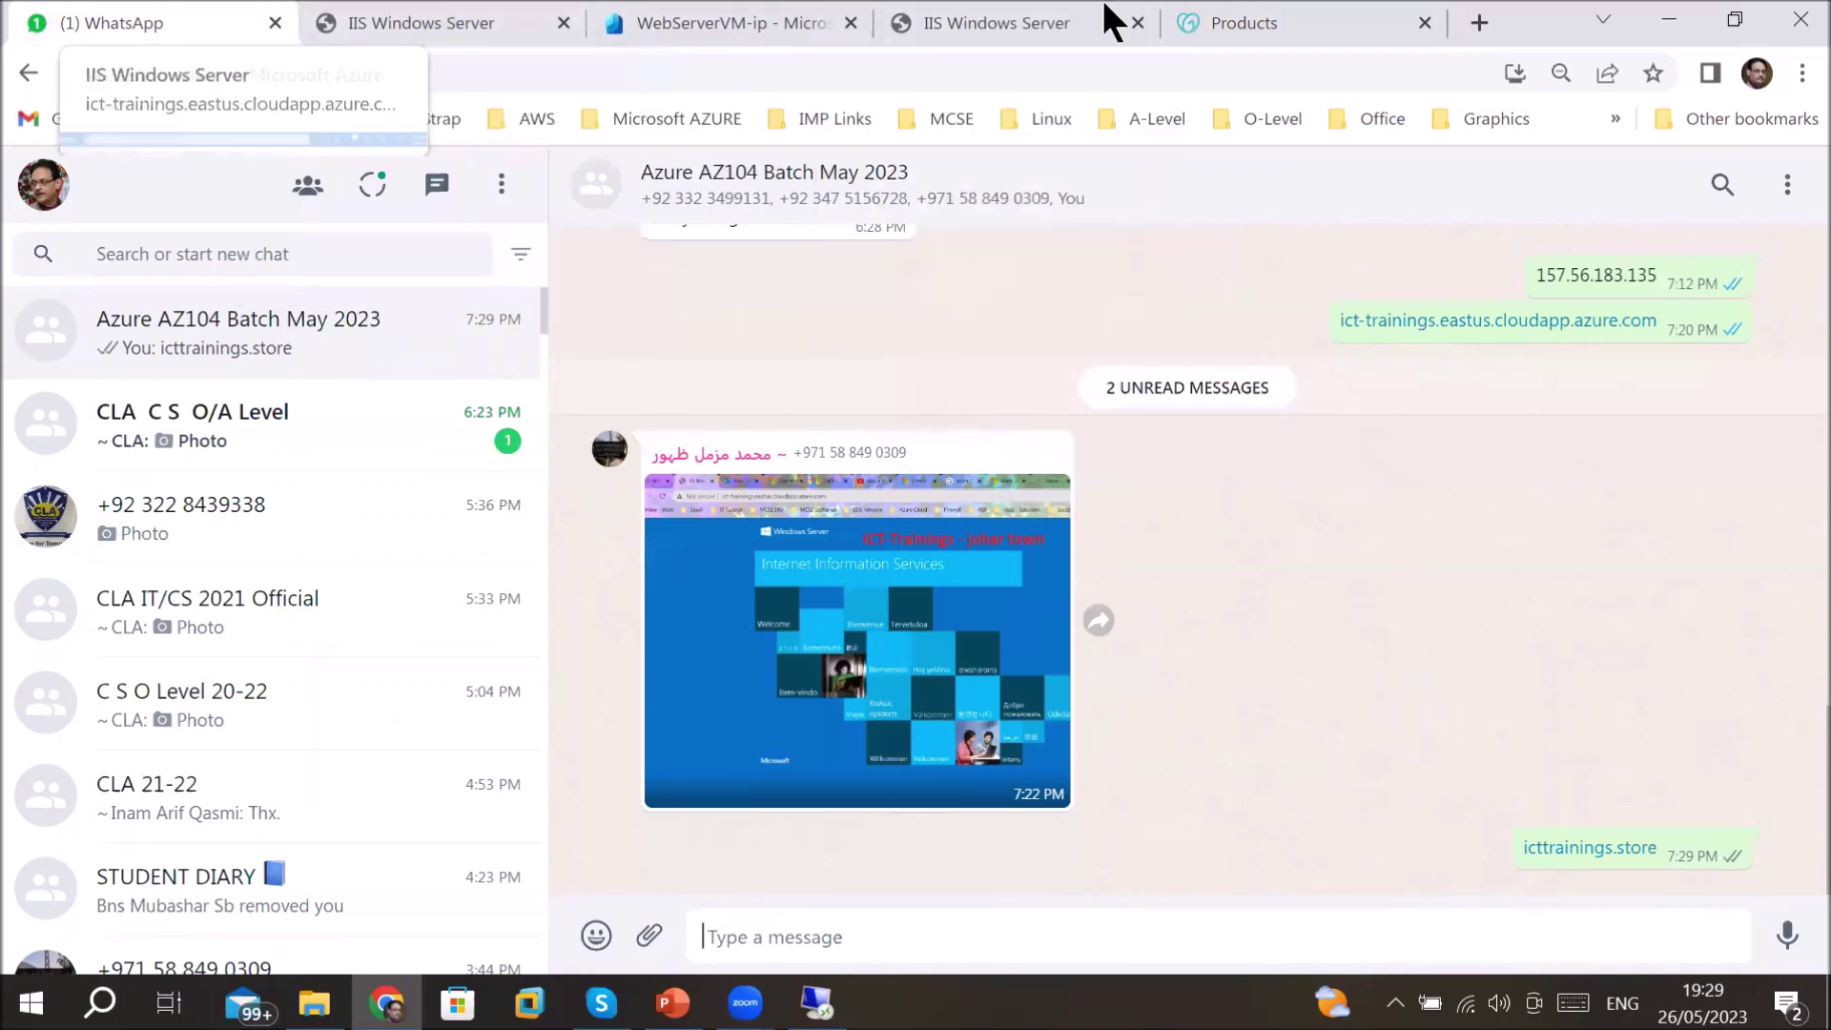
pyautogui.click(1209, 15)
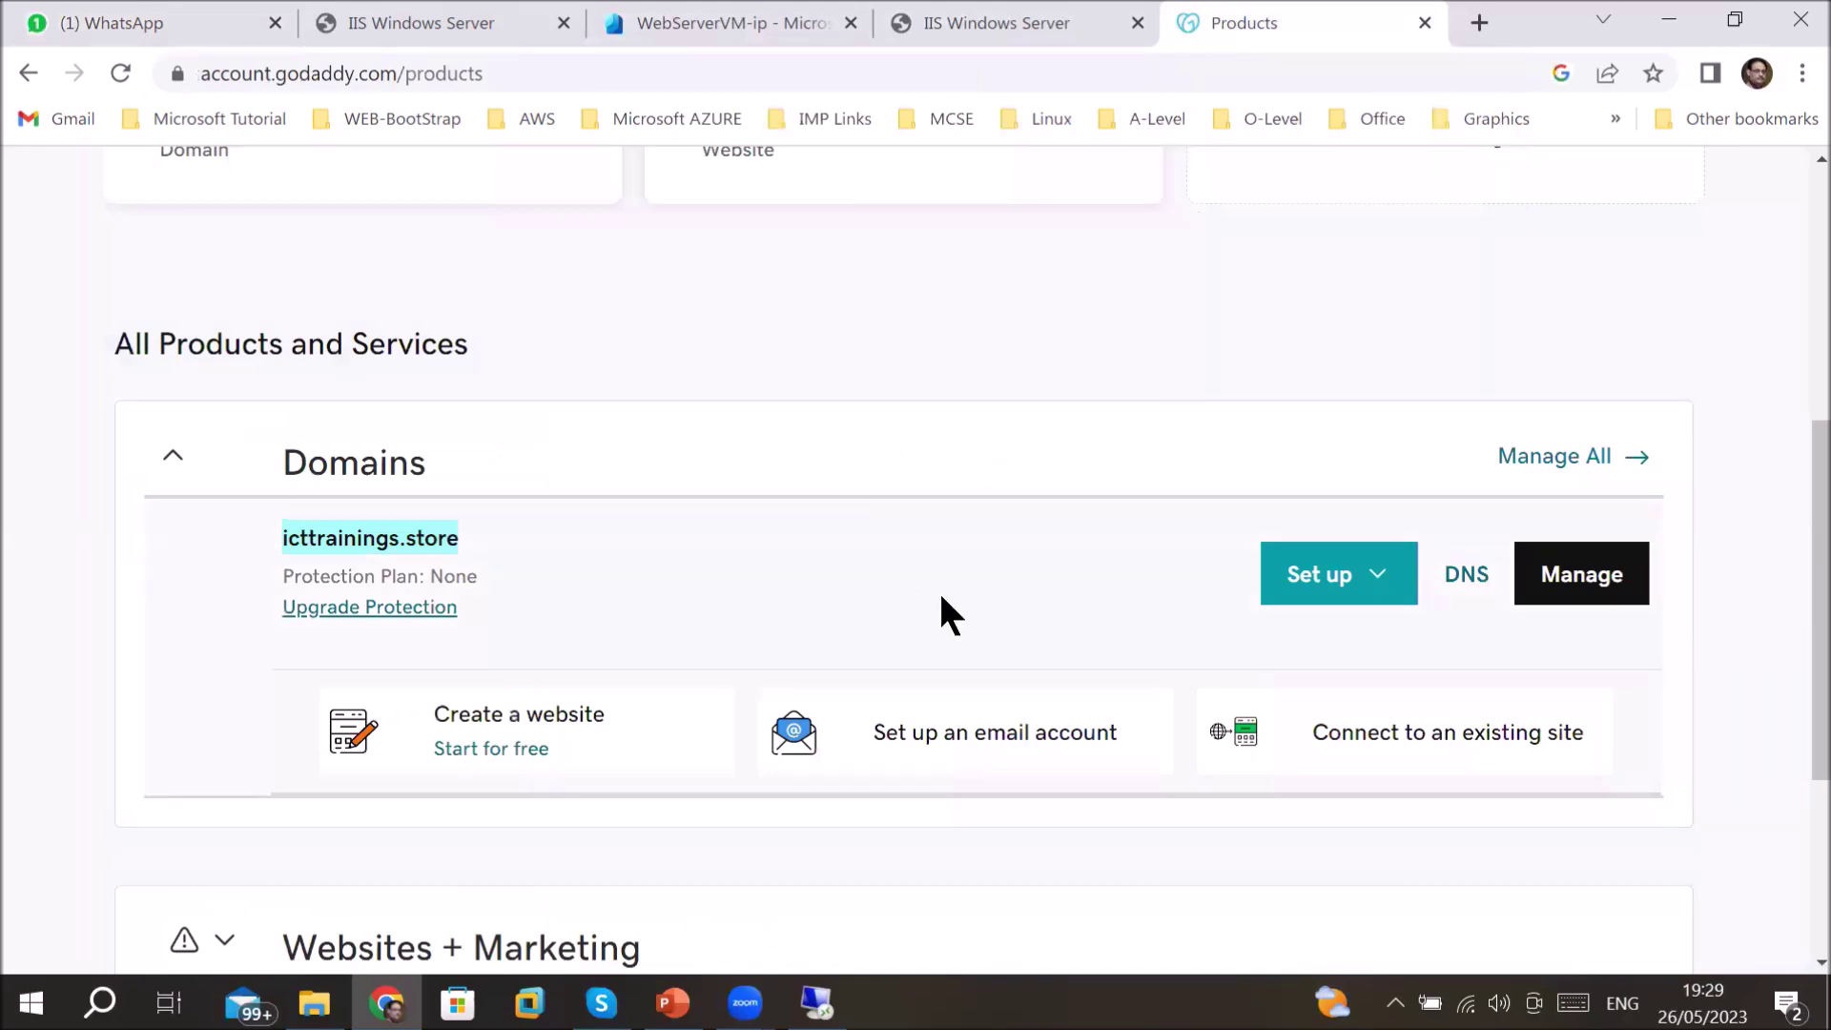
# - Open icttrainings.store's DNS records and point out the A record set to 20.163.149.161
pyautogui.click(1466, 576)
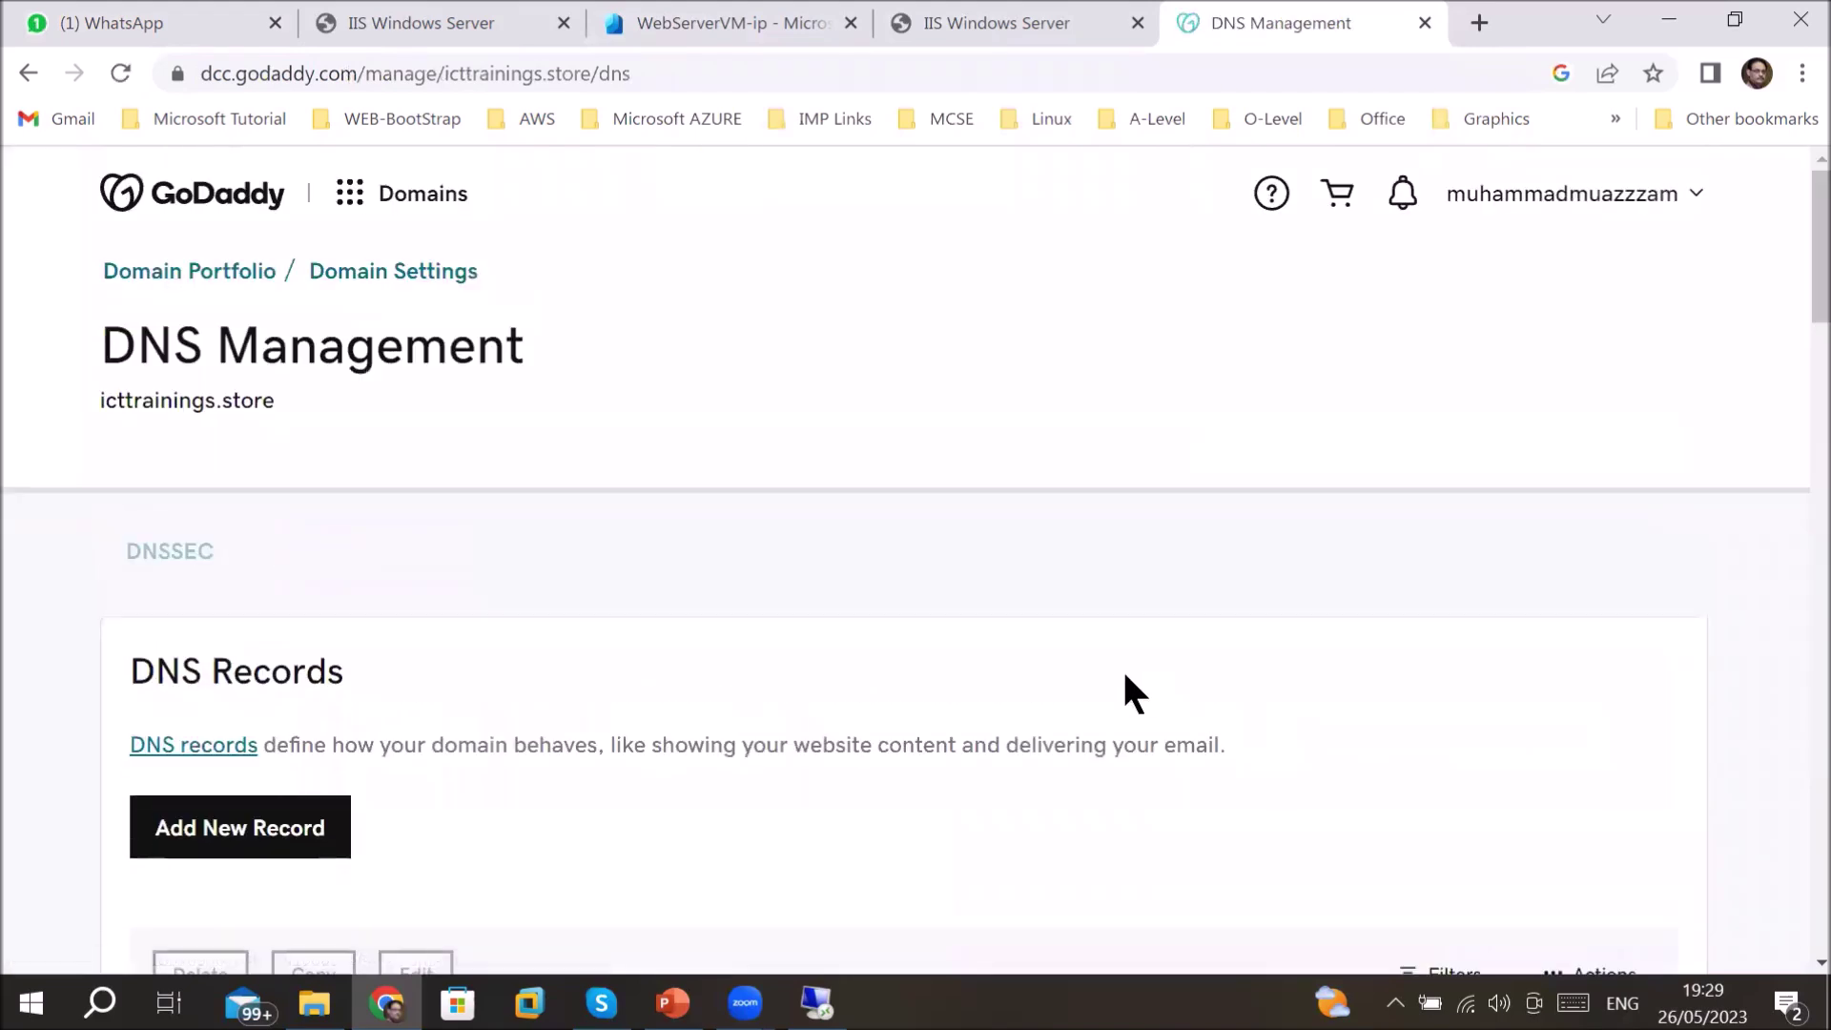
pyautogui.scroll(-5, 1125, 675)
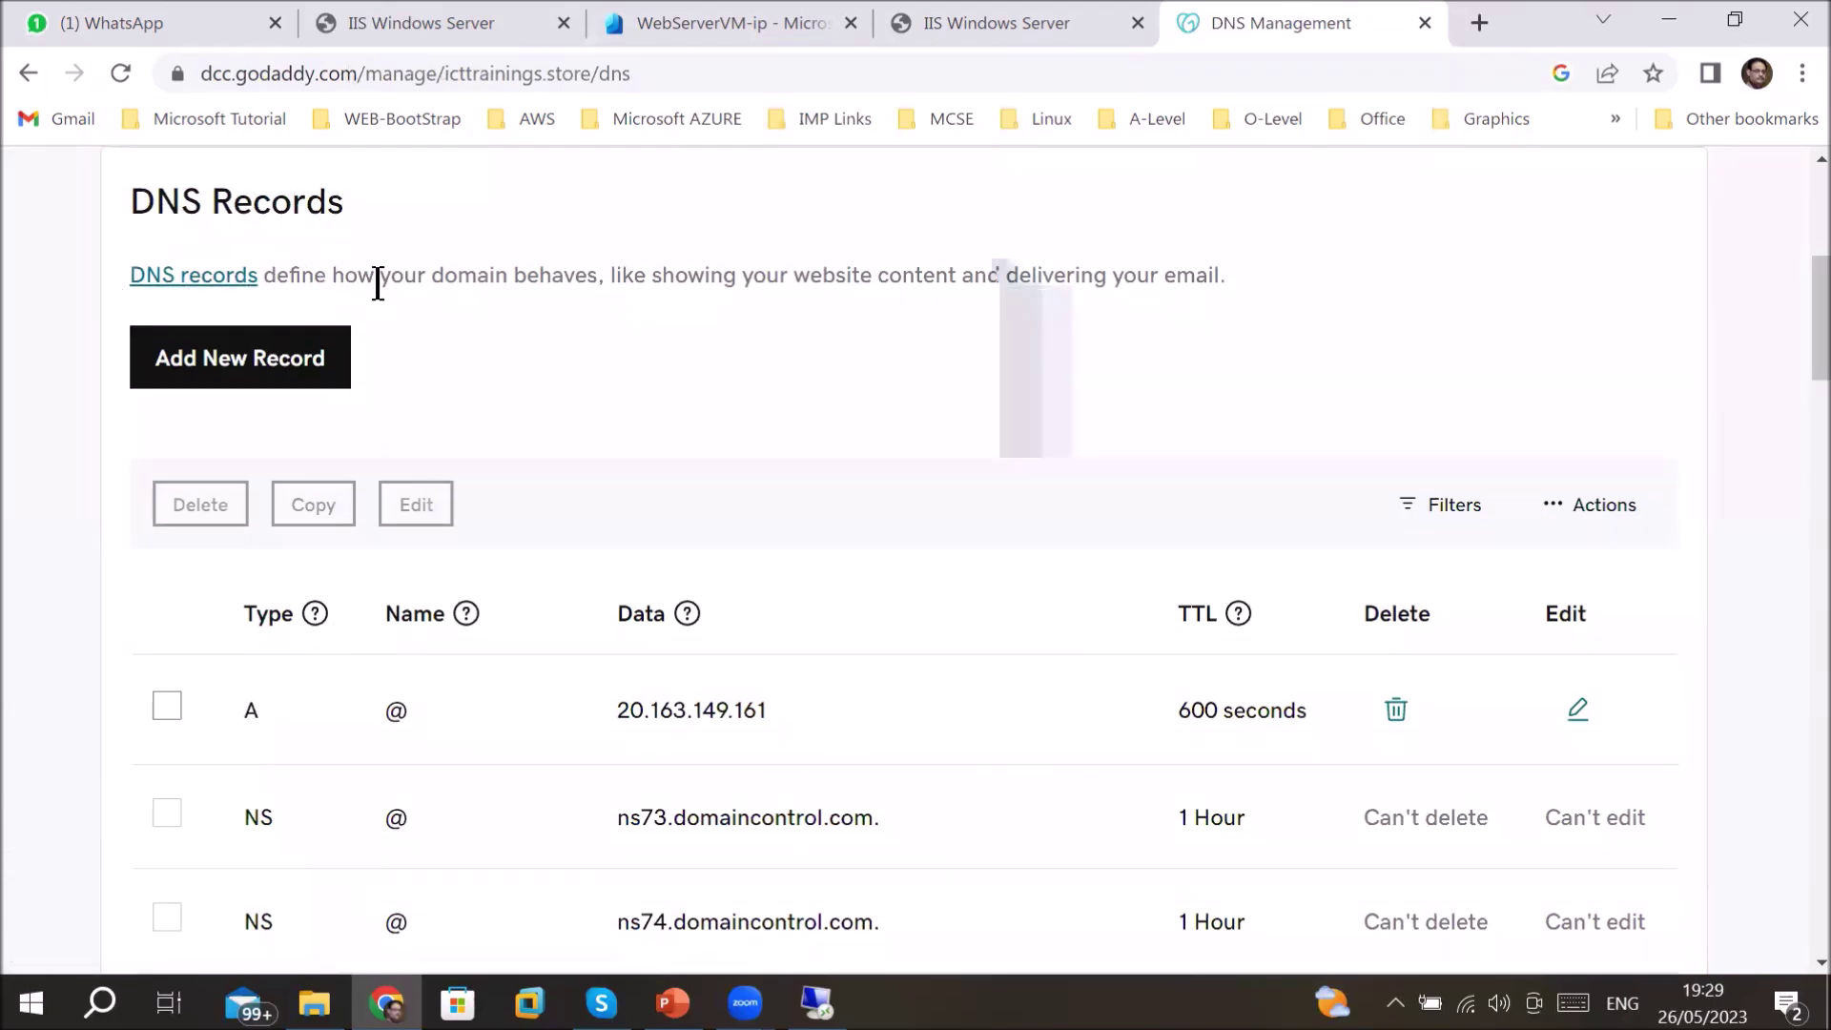
pyautogui.moveTo(381, 282); pyautogui.dragTo(1210, 262)
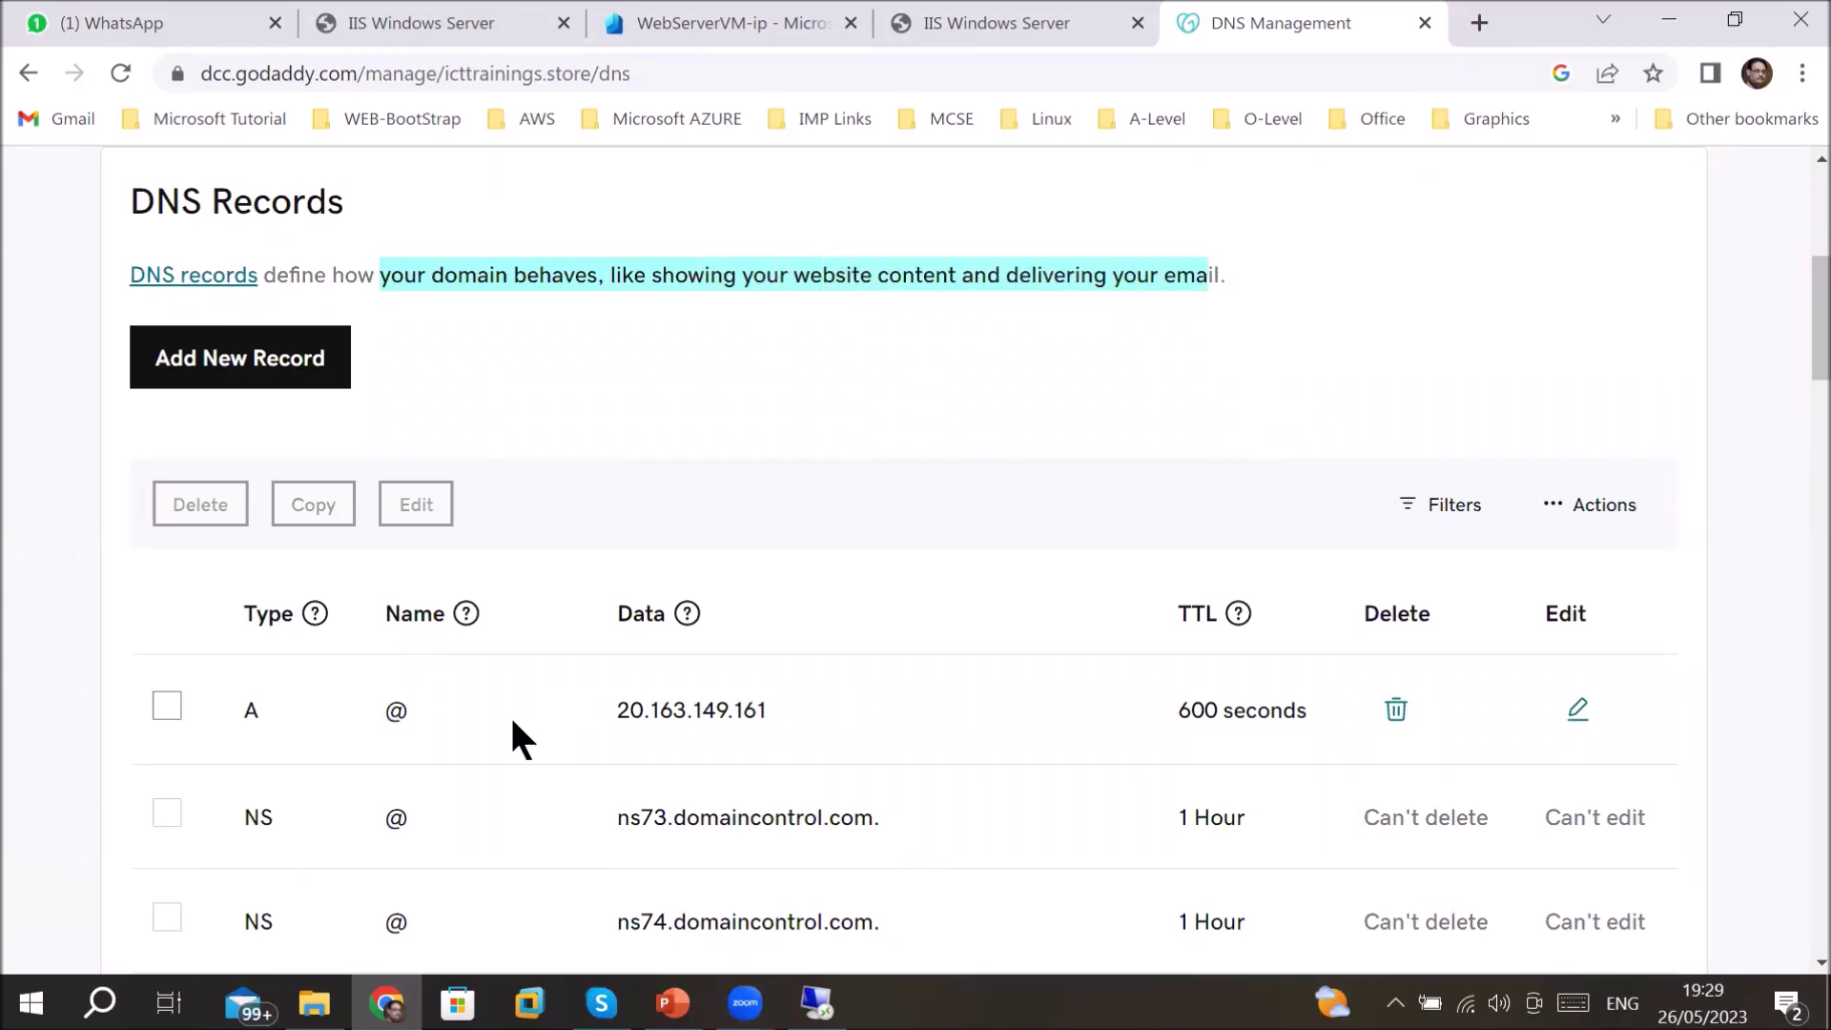
pyautogui.scroll(-3, 580, 679)
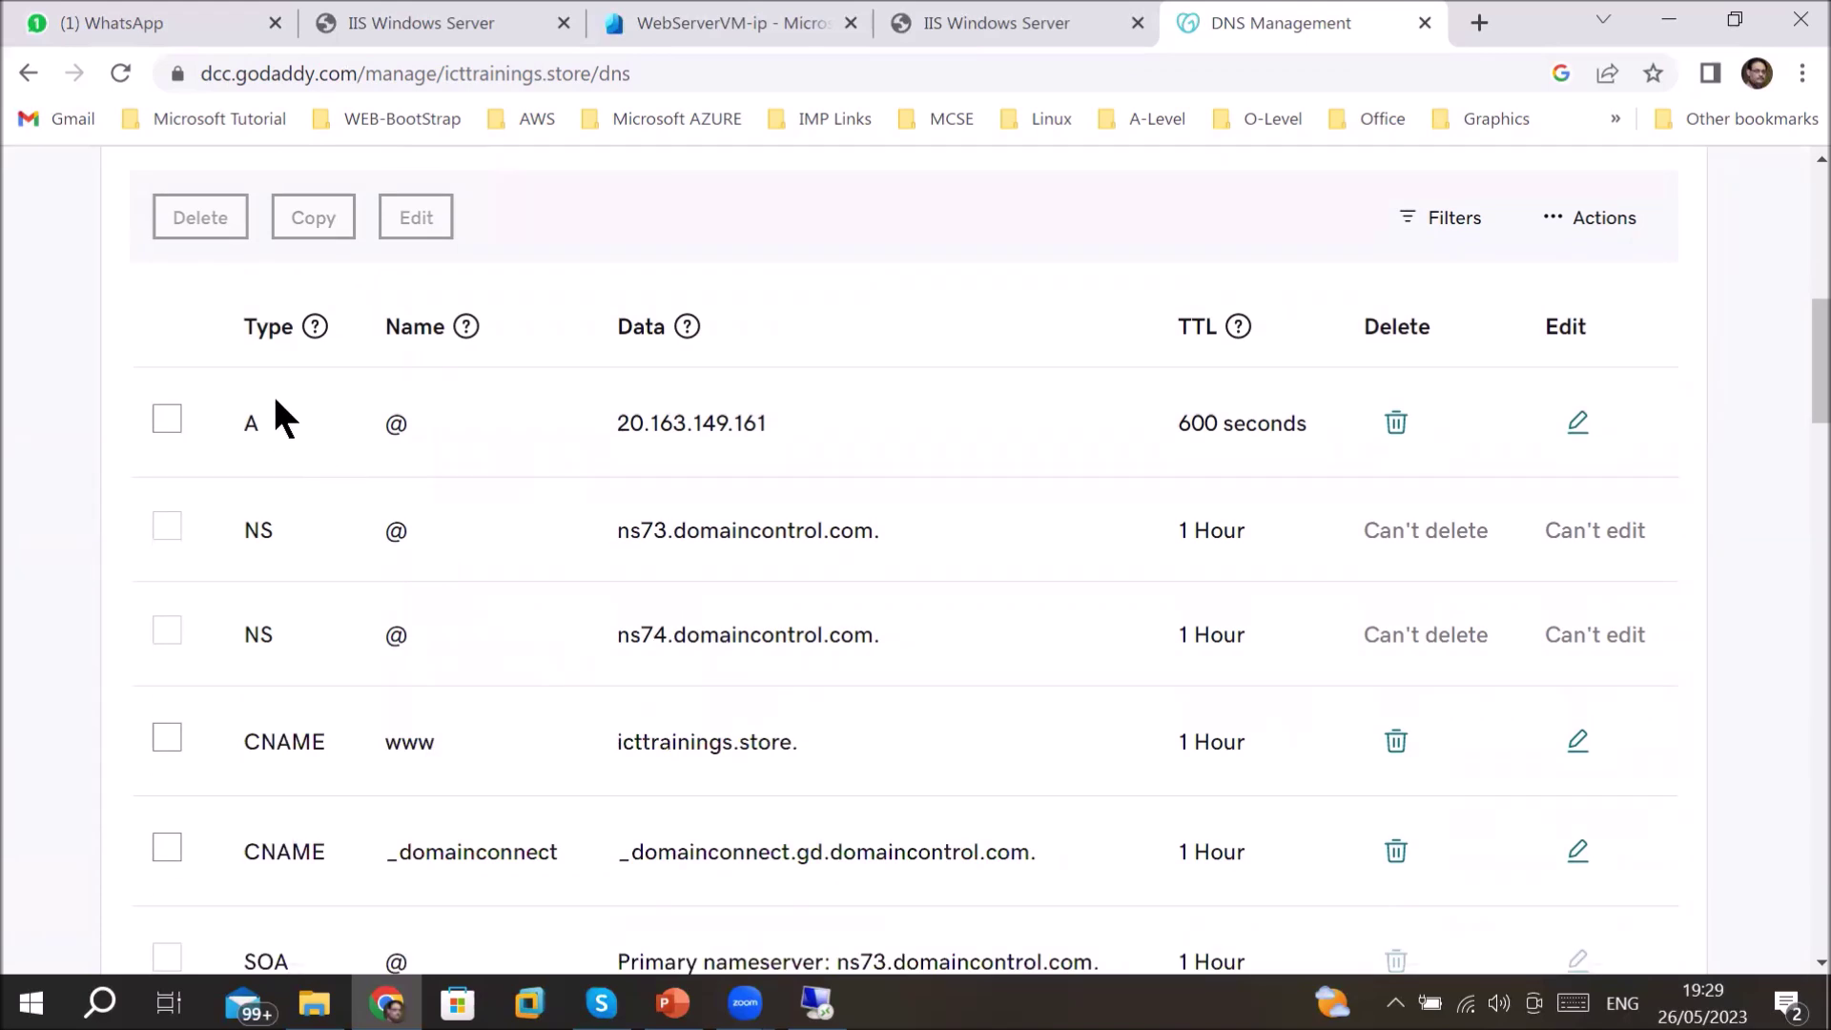
pyautogui.click(315, 327)
pyautogui.moveTo(249, 421); pyautogui.dragTo(255, 424)
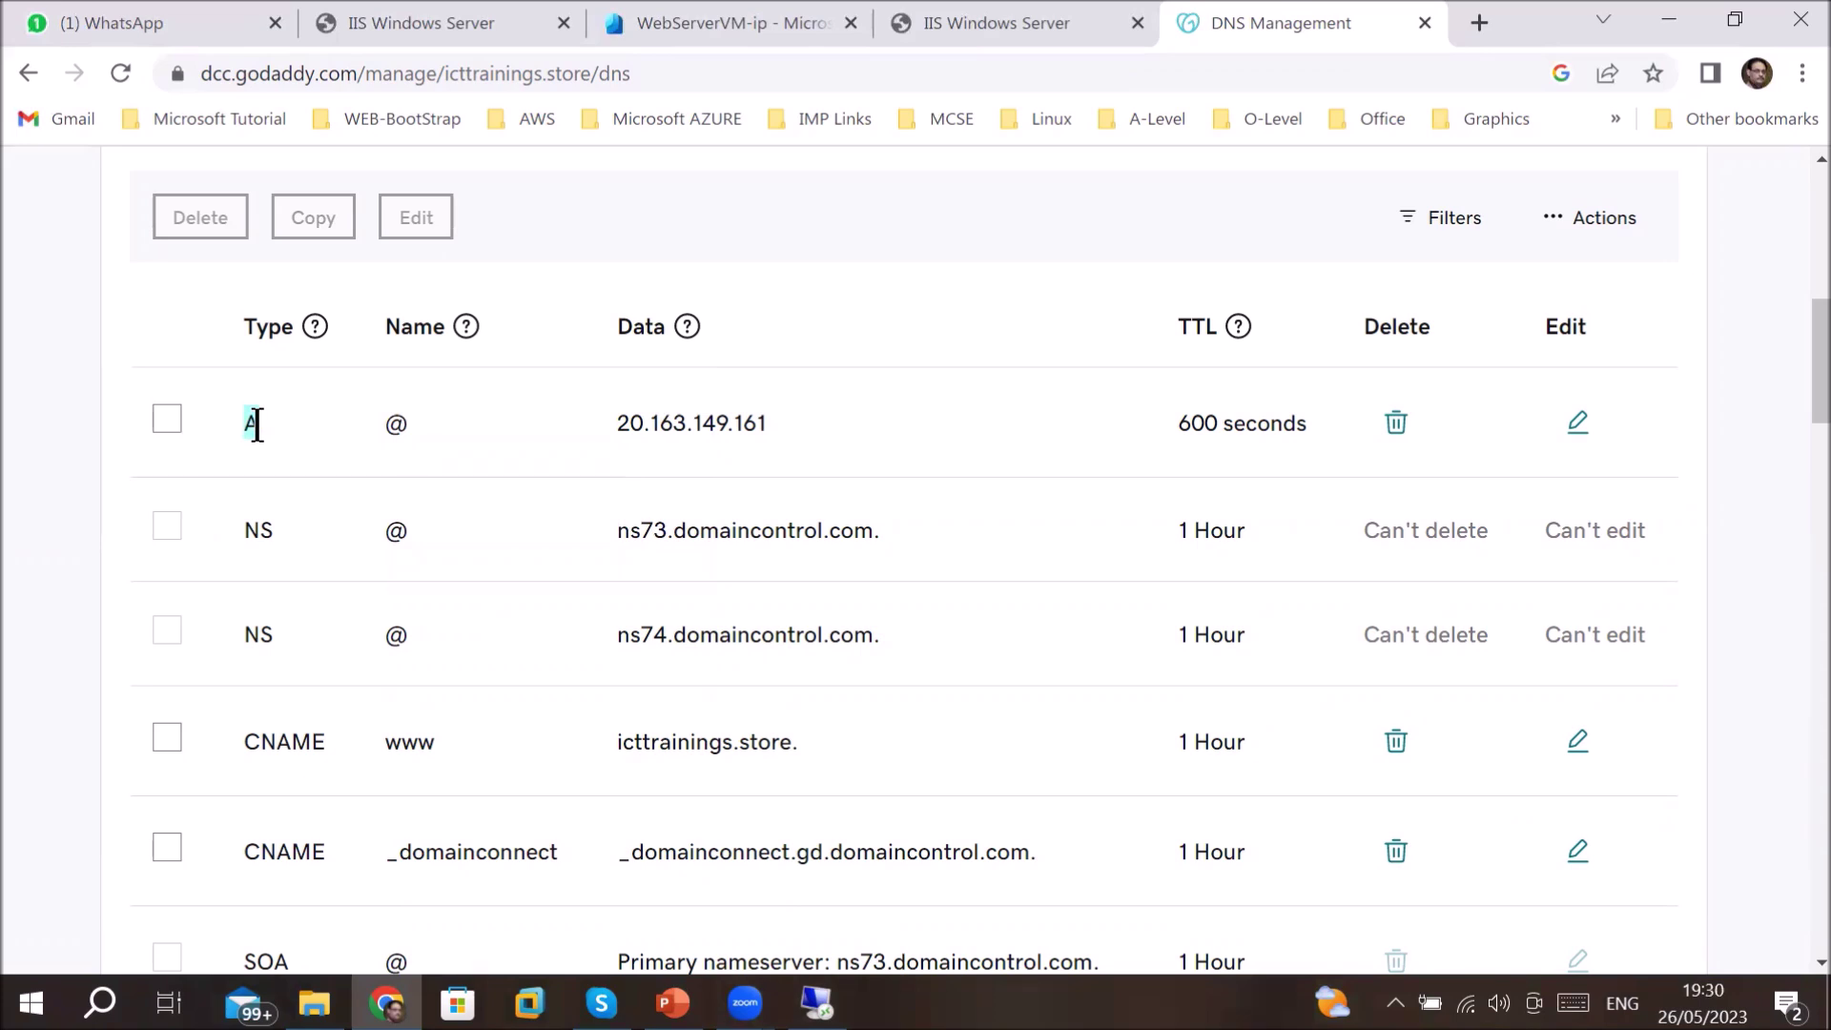
pyautogui.moveTo(616, 423); pyautogui.dragTo(779, 427)
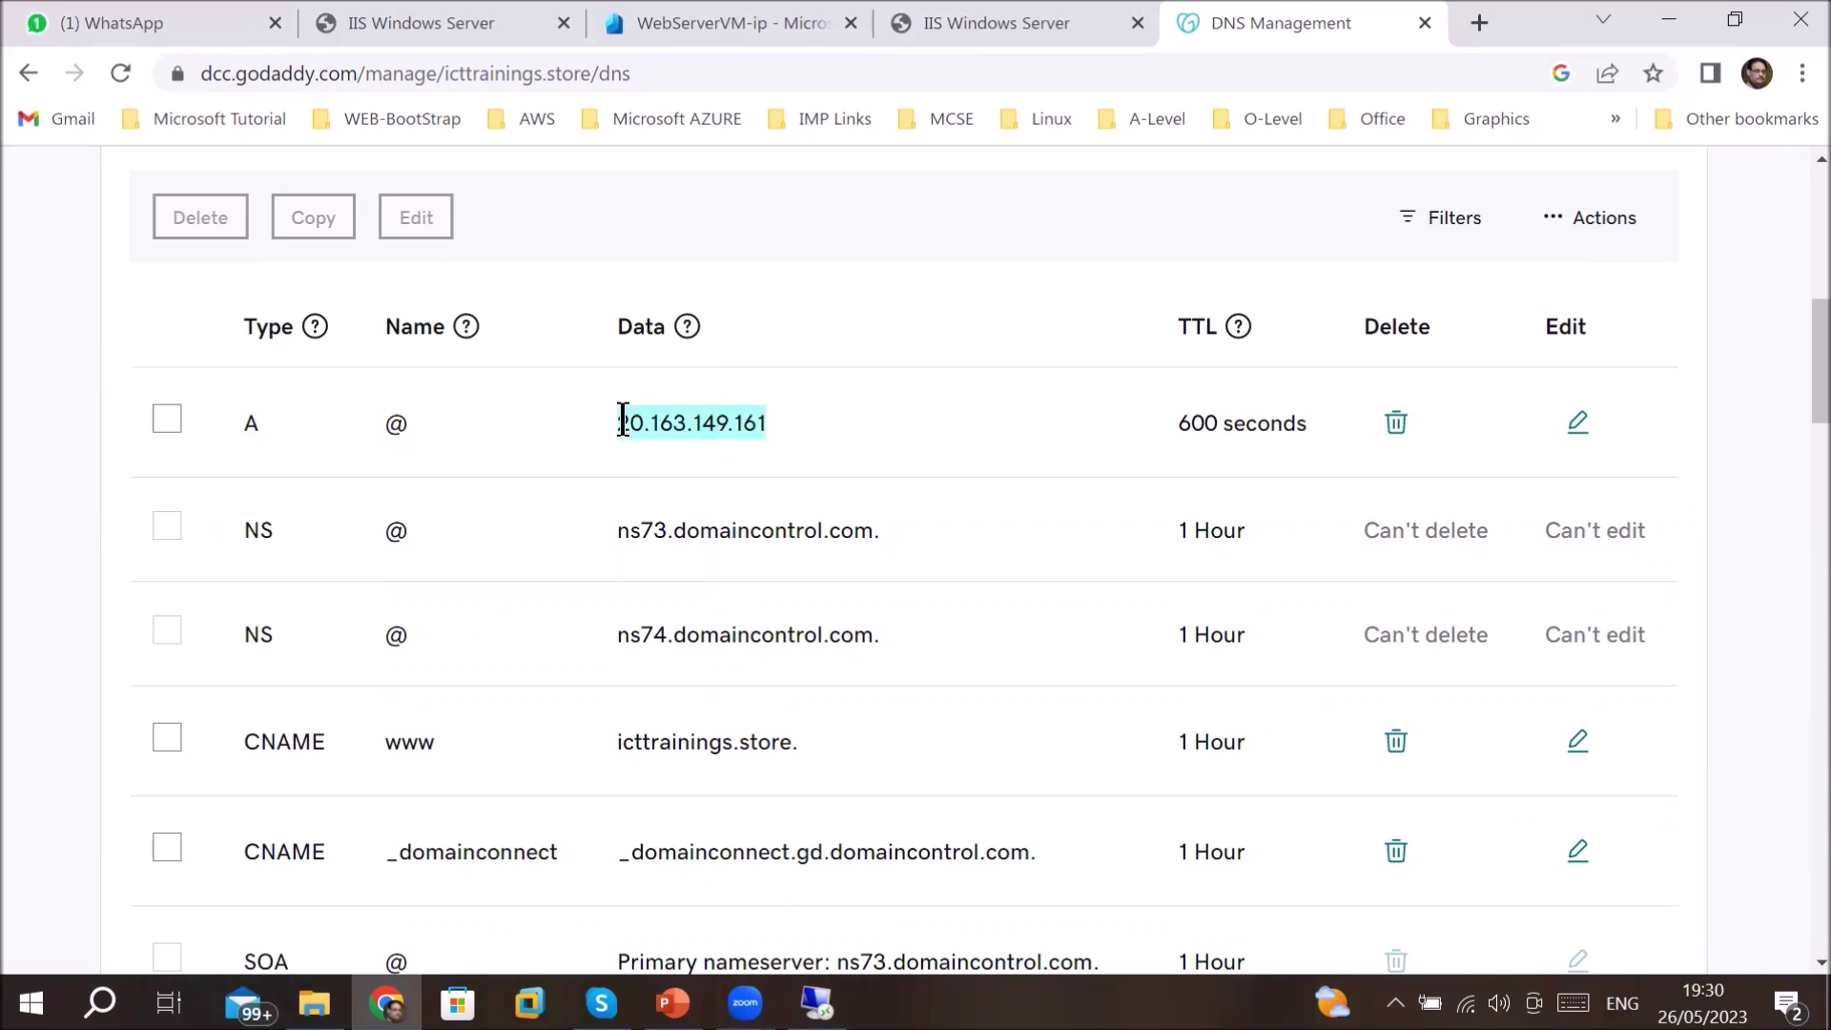
pyautogui.scroll(1, 622, 422)
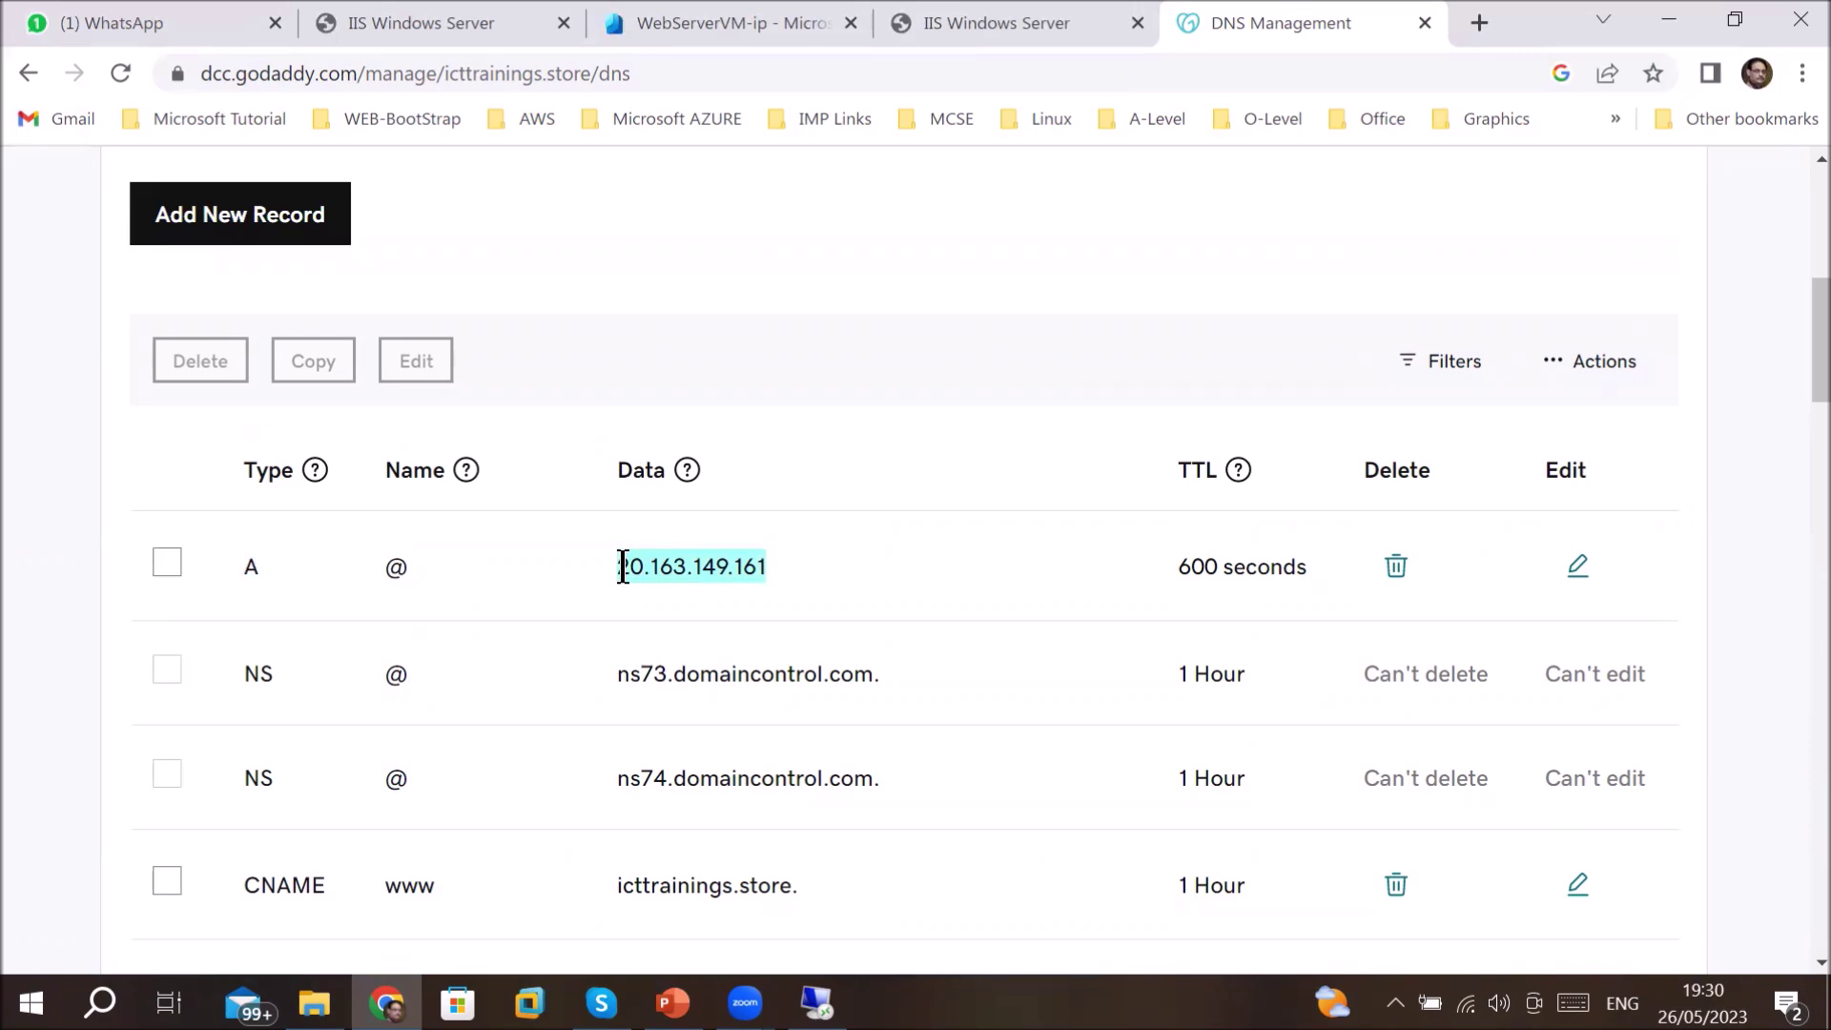
pyautogui.moveTo(622, 566)
pyautogui.mouseDown()
pyautogui.moveTo(757, 568)
pyautogui.moveTo(647, 566)
pyautogui.mouseUp()
pyautogui.click(747, 2)
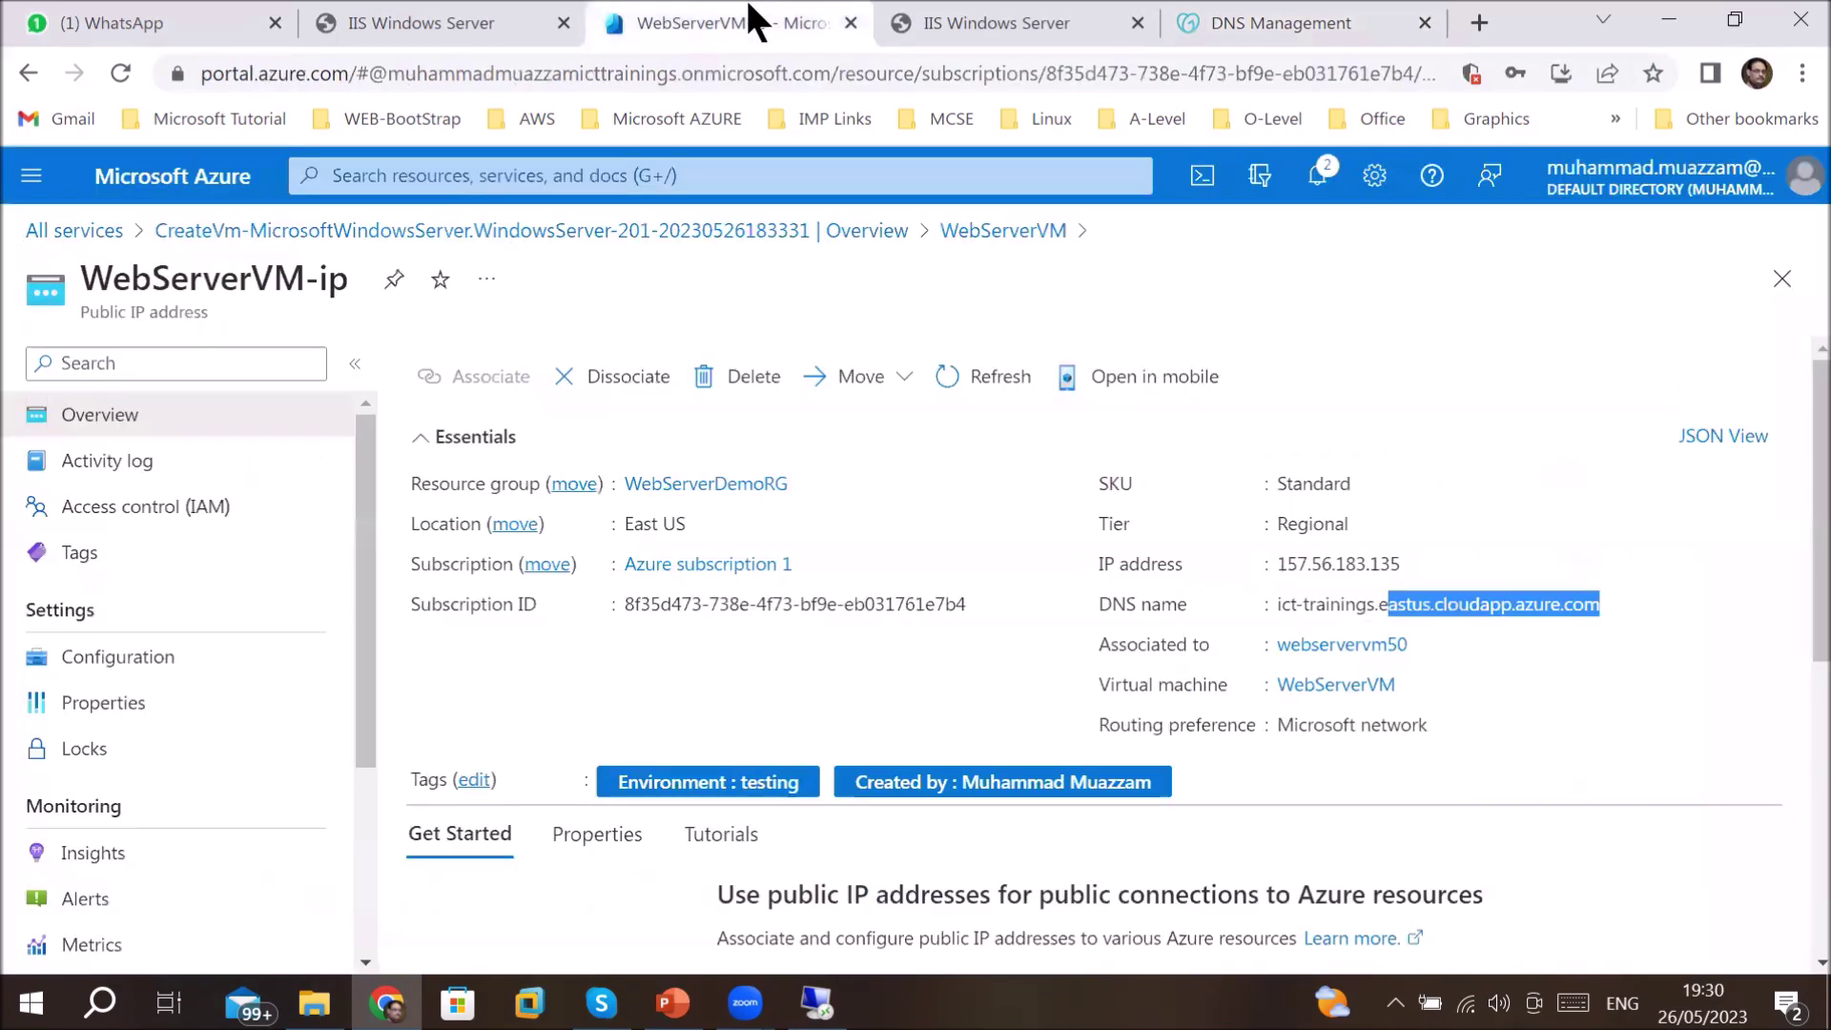
# - Copy WebServerVM's public IP 157.56.183.135 from Azure and return to GoDaddy's DNS records
pyautogui.click(1541, 788)
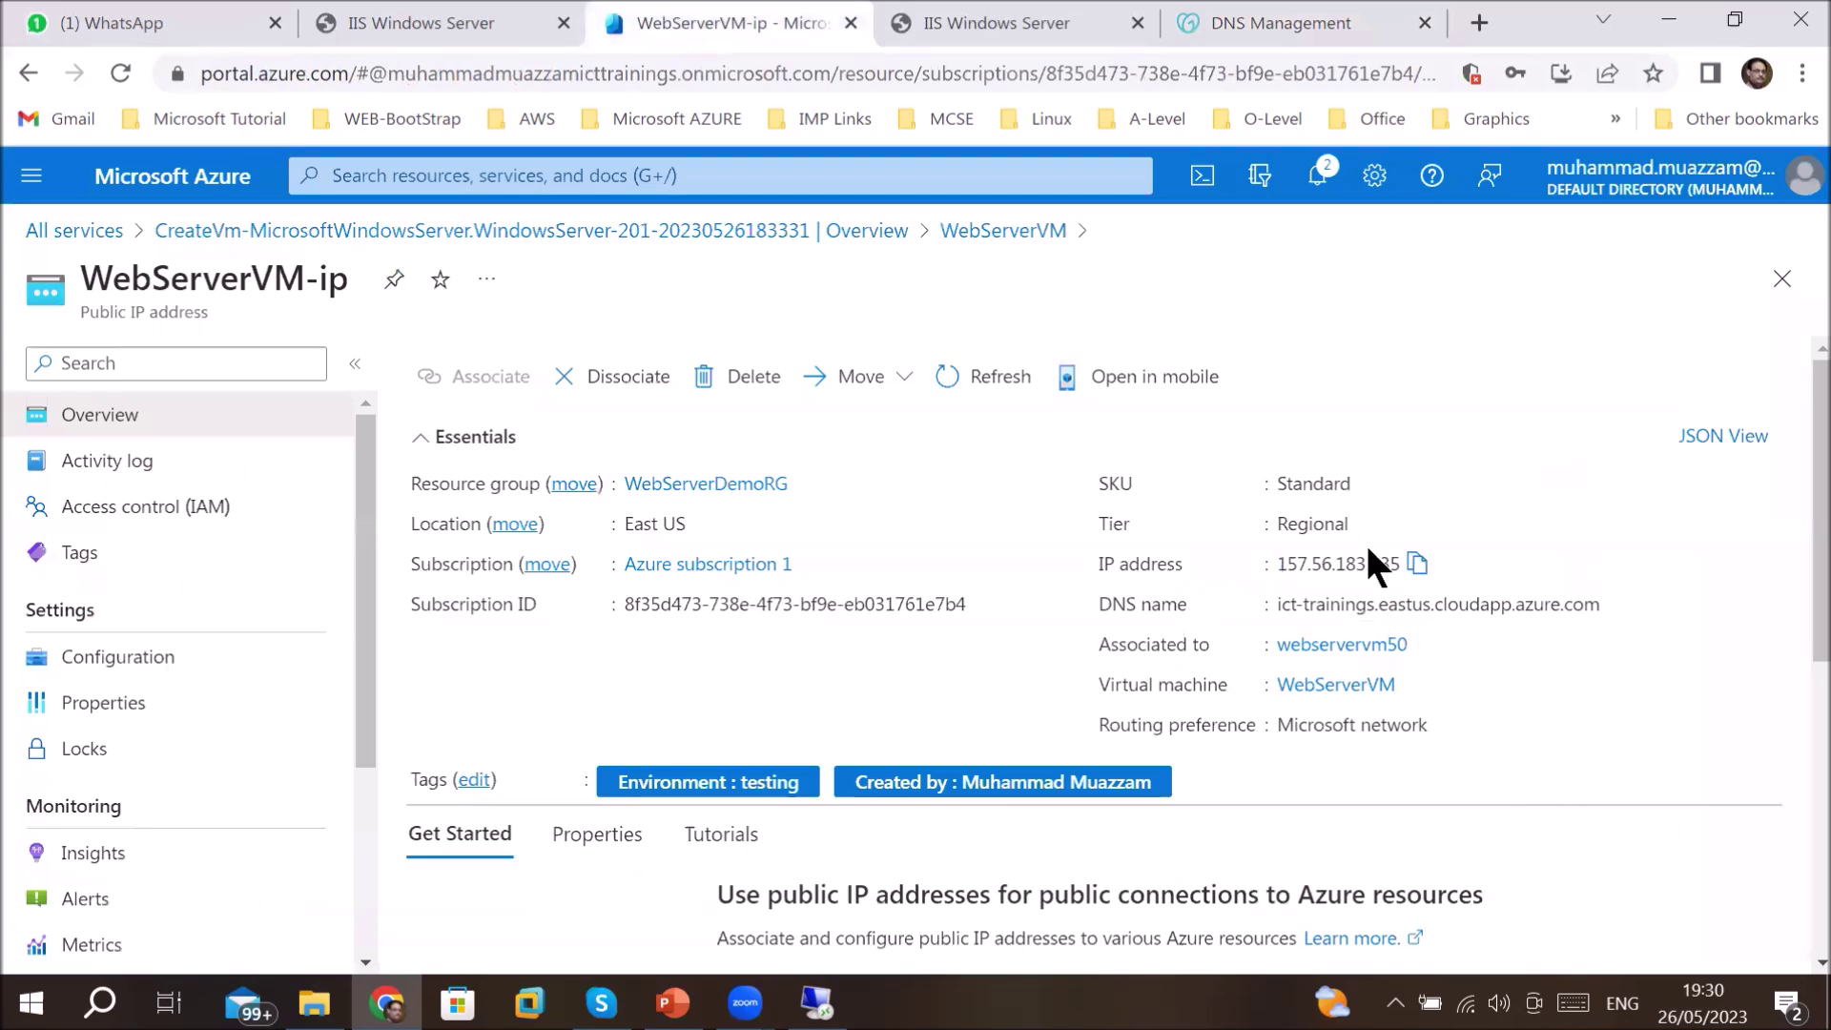
pyautogui.click(1417, 564)
pyautogui.moveTo(1277, 29)
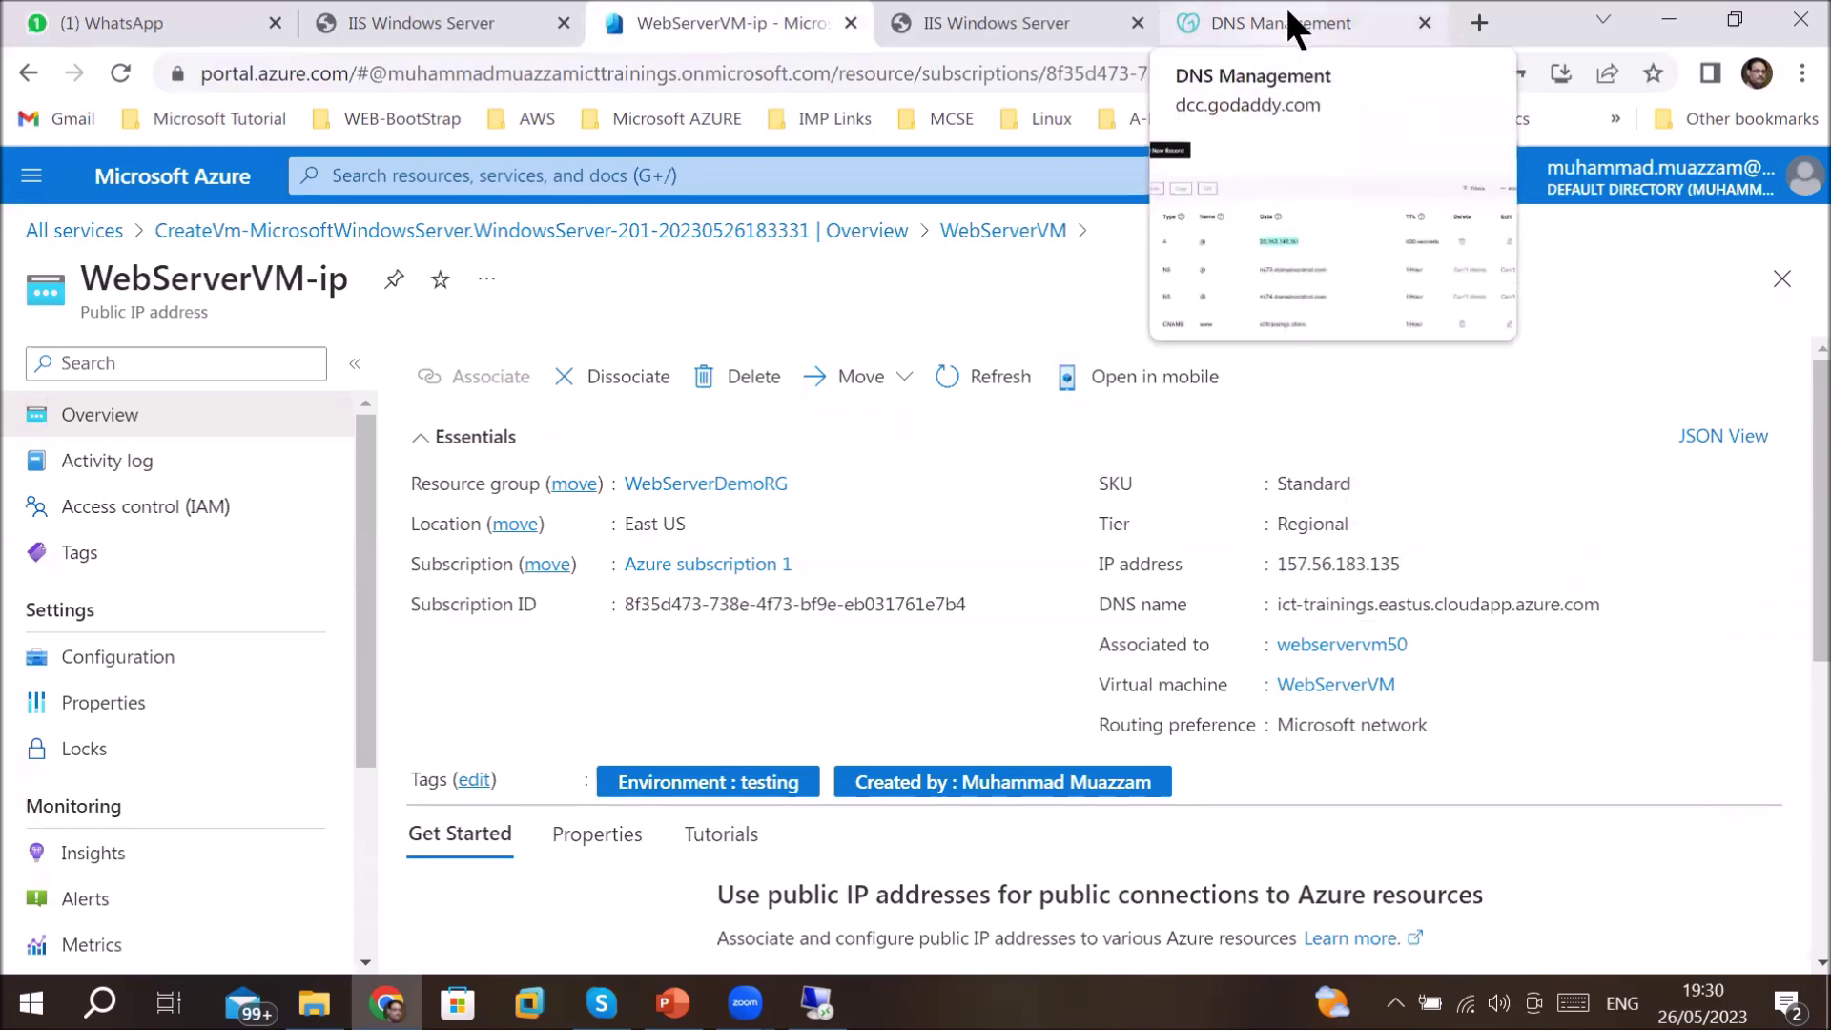
pyautogui.click(1287, 13)
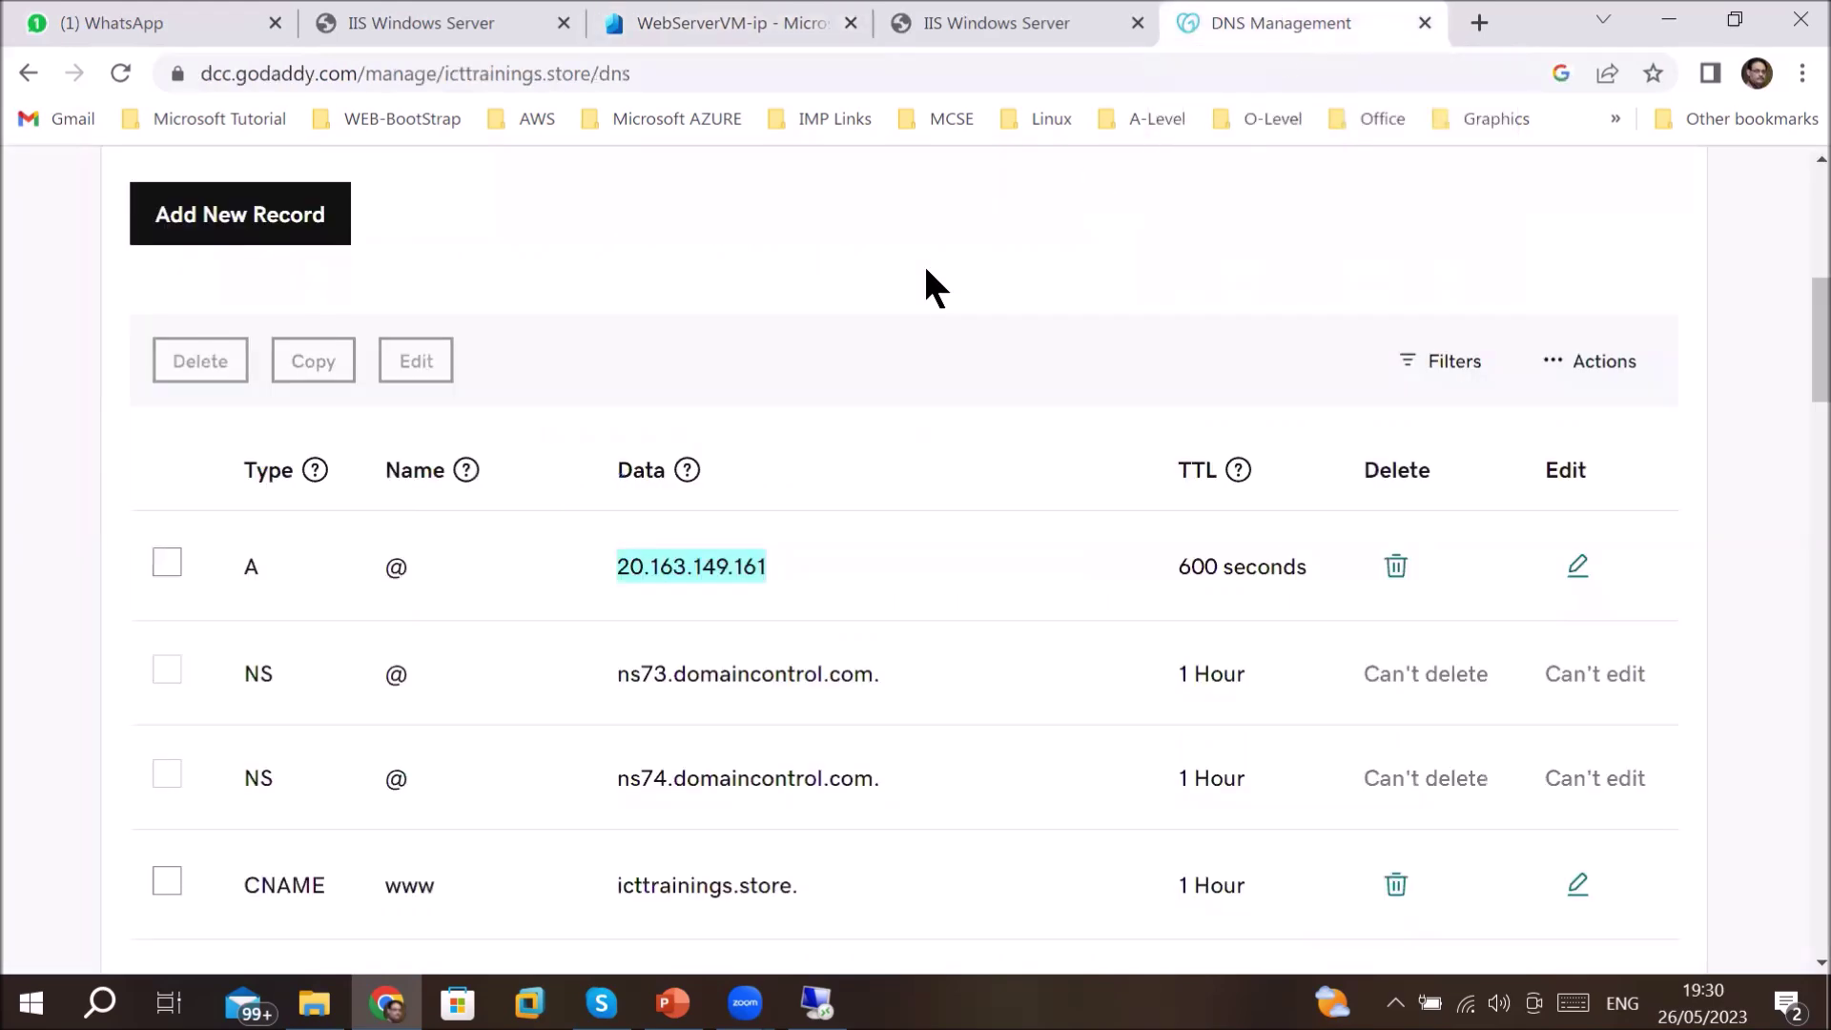
# - Open the icttrainings.store A record for editing, keeping its type as A
pyautogui.scroll(5, 925, 277)
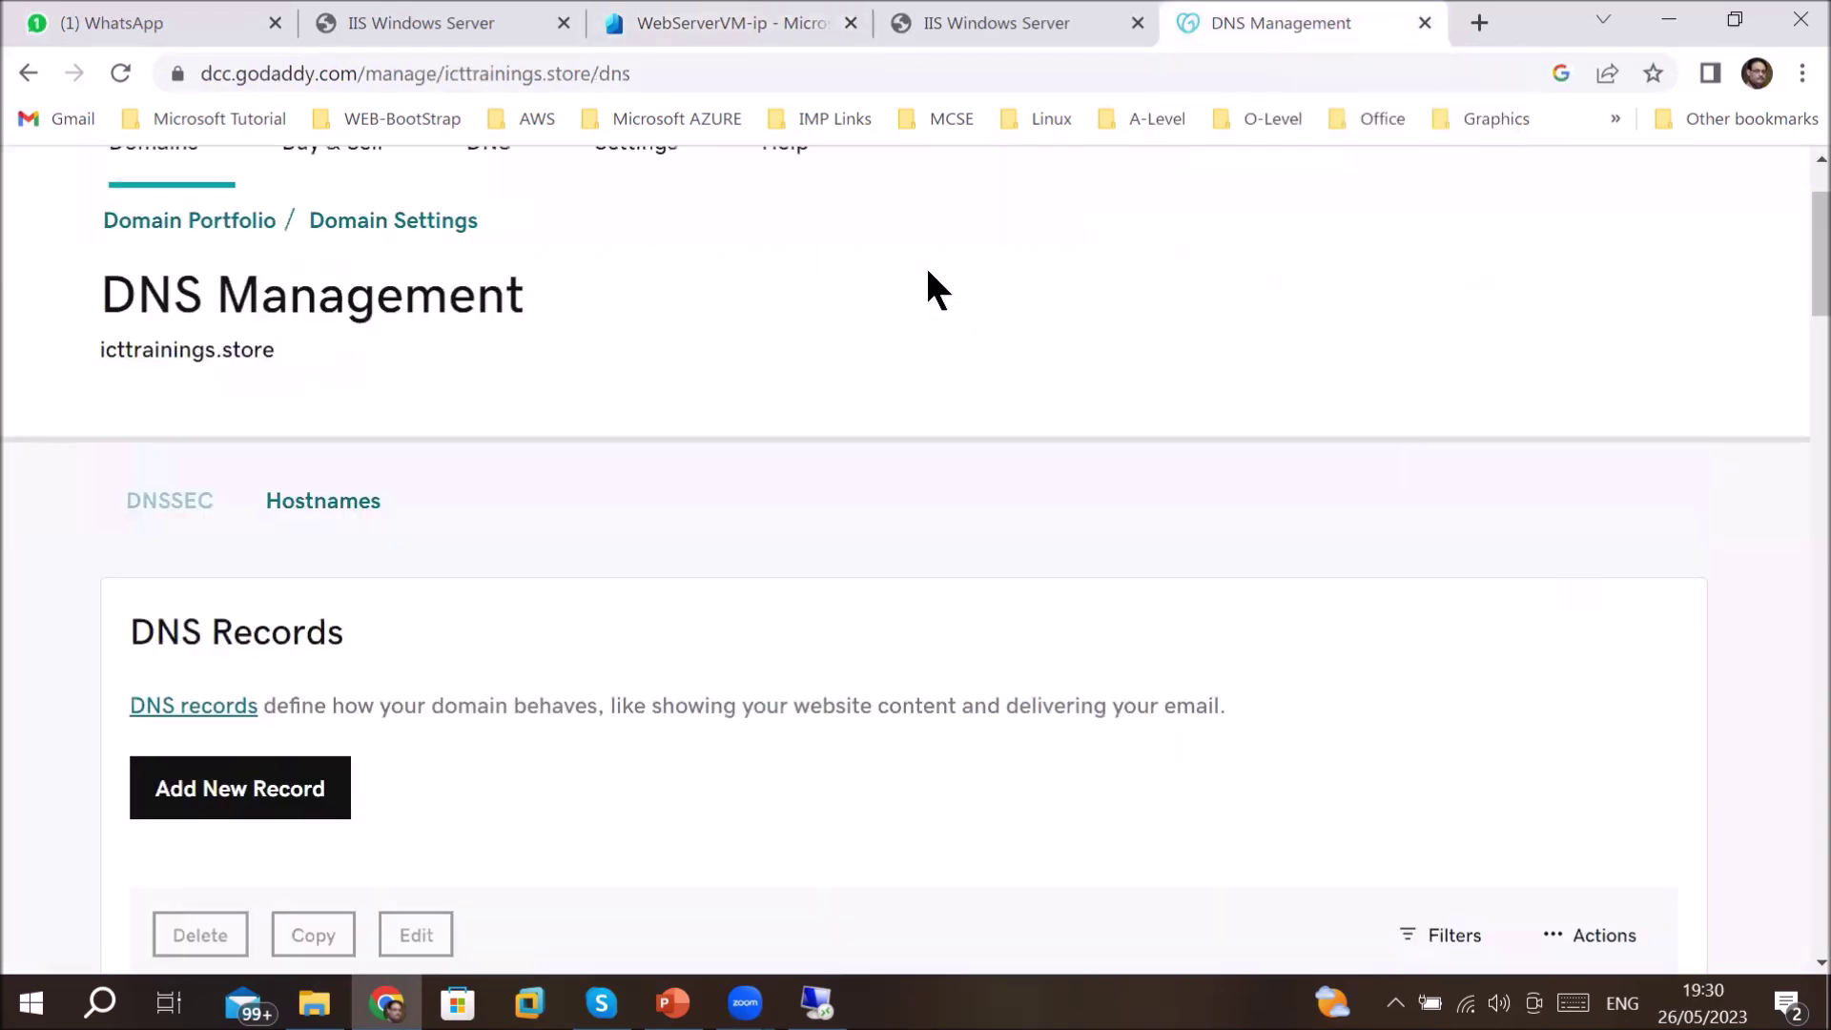
pyautogui.scroll(-6, 930, 475)
pyautogui.click(466, 471)
pyautogui.click(414, 565)
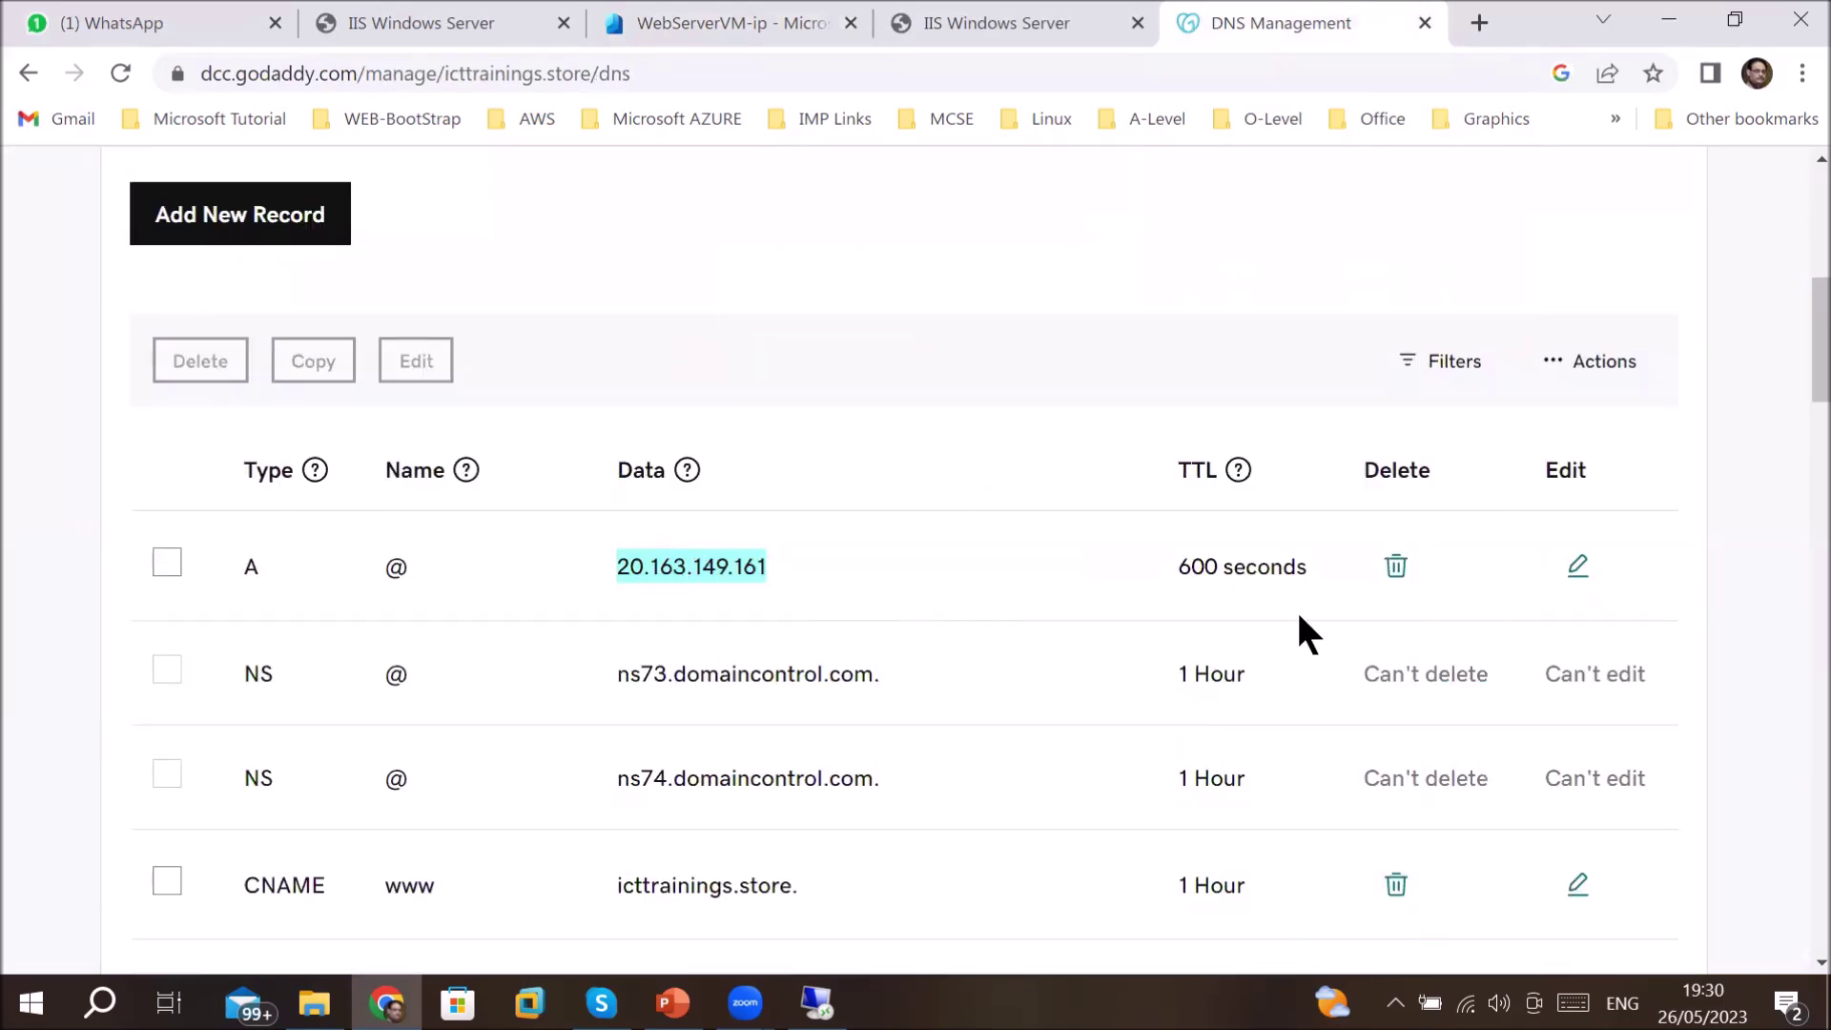
pyautogui.click(1570, 575)
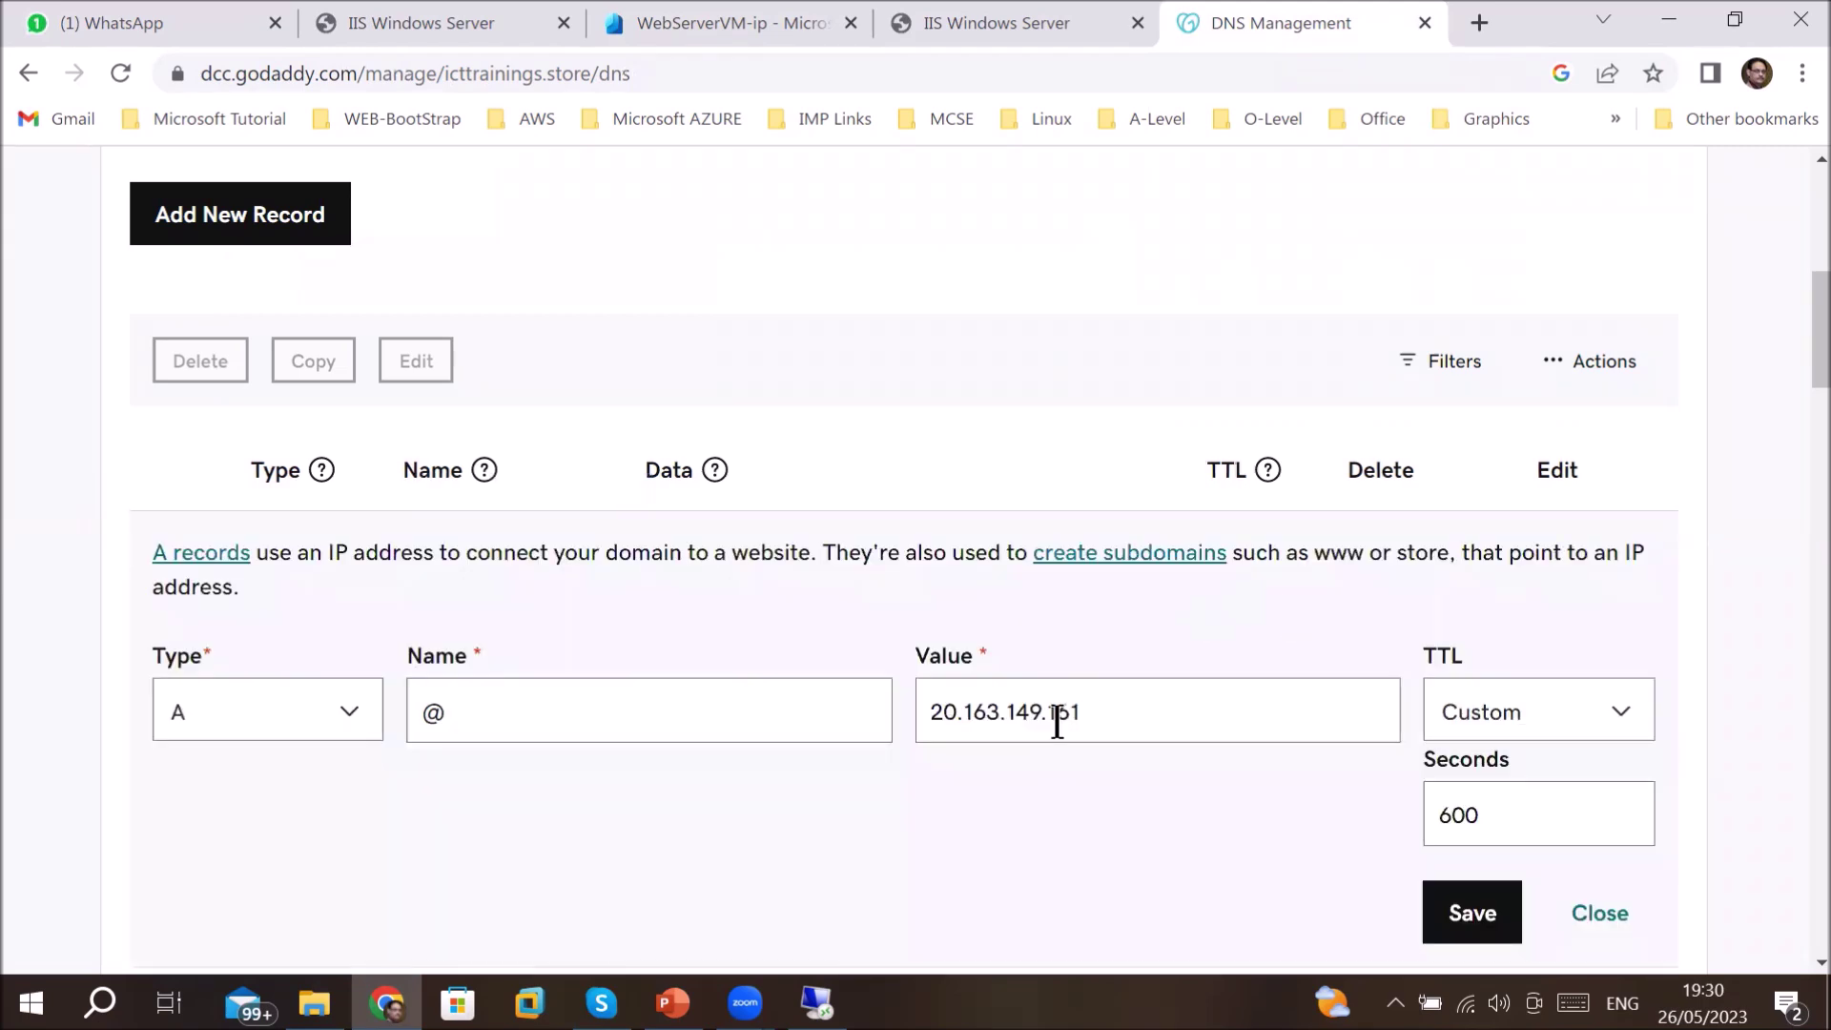
pyautogui.click(260, 730)
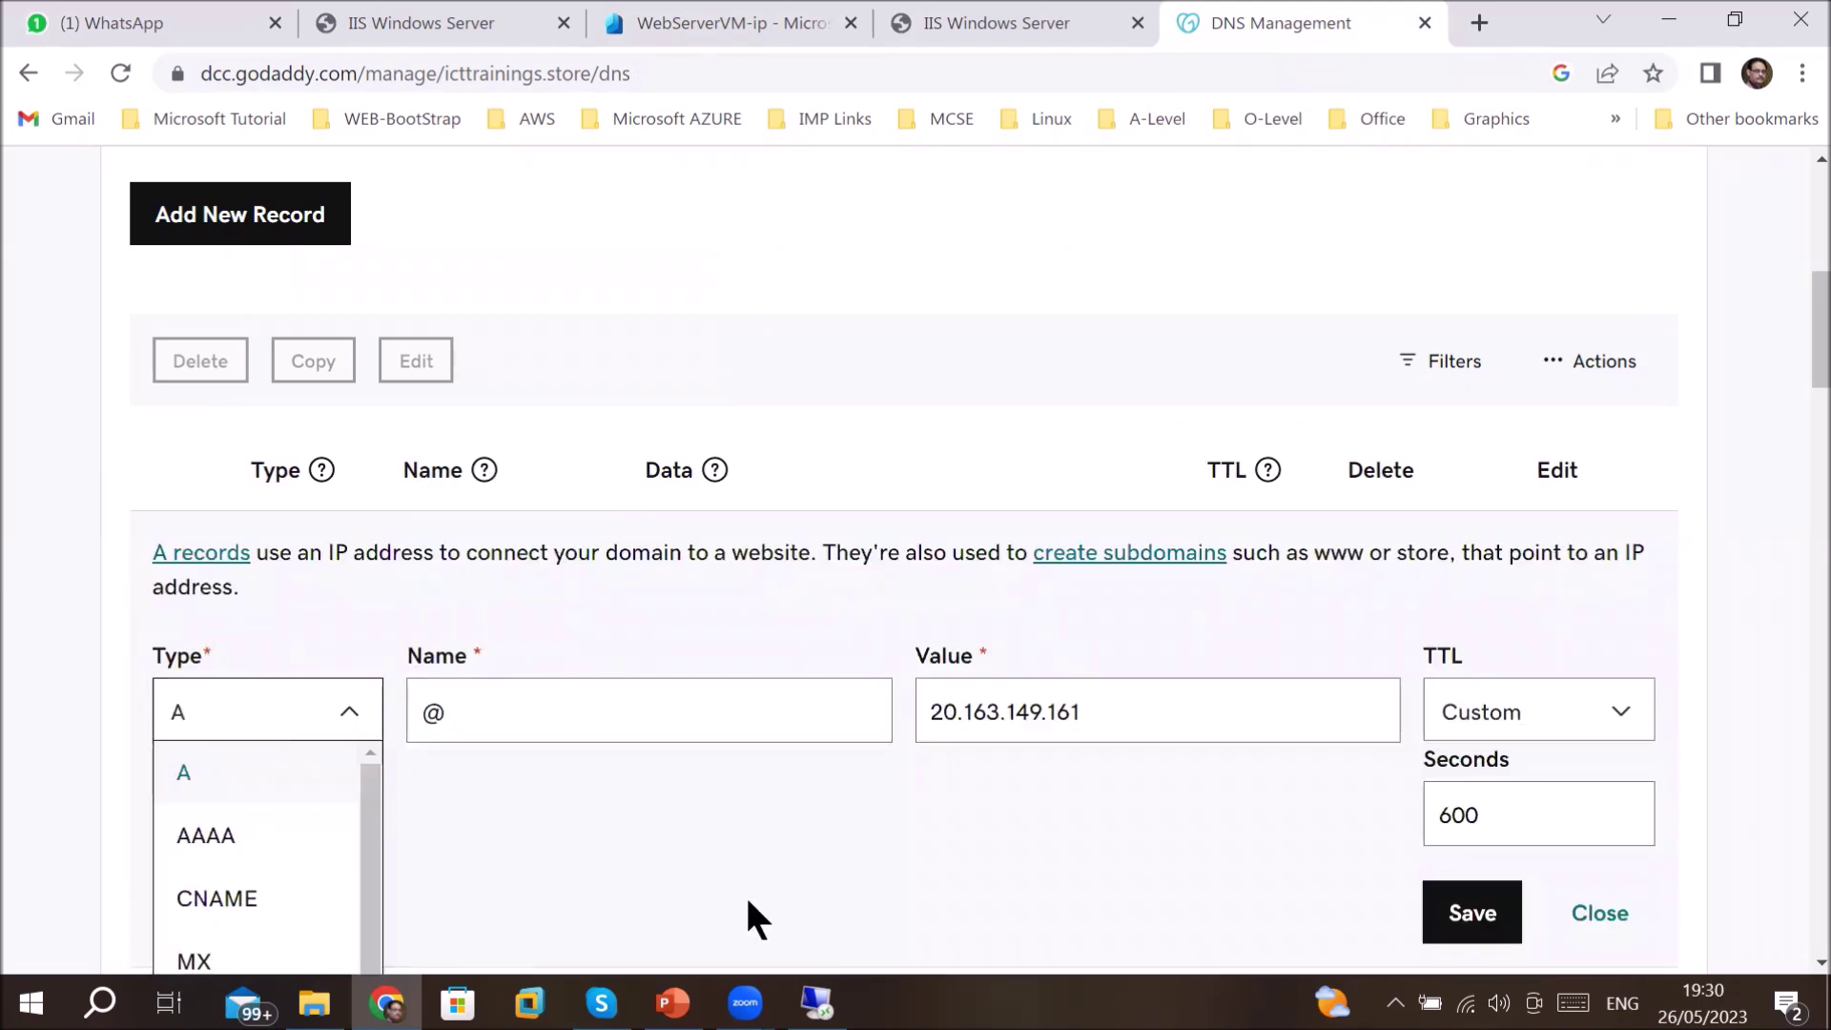
pyautogui.scroll(-3, 760, 911)
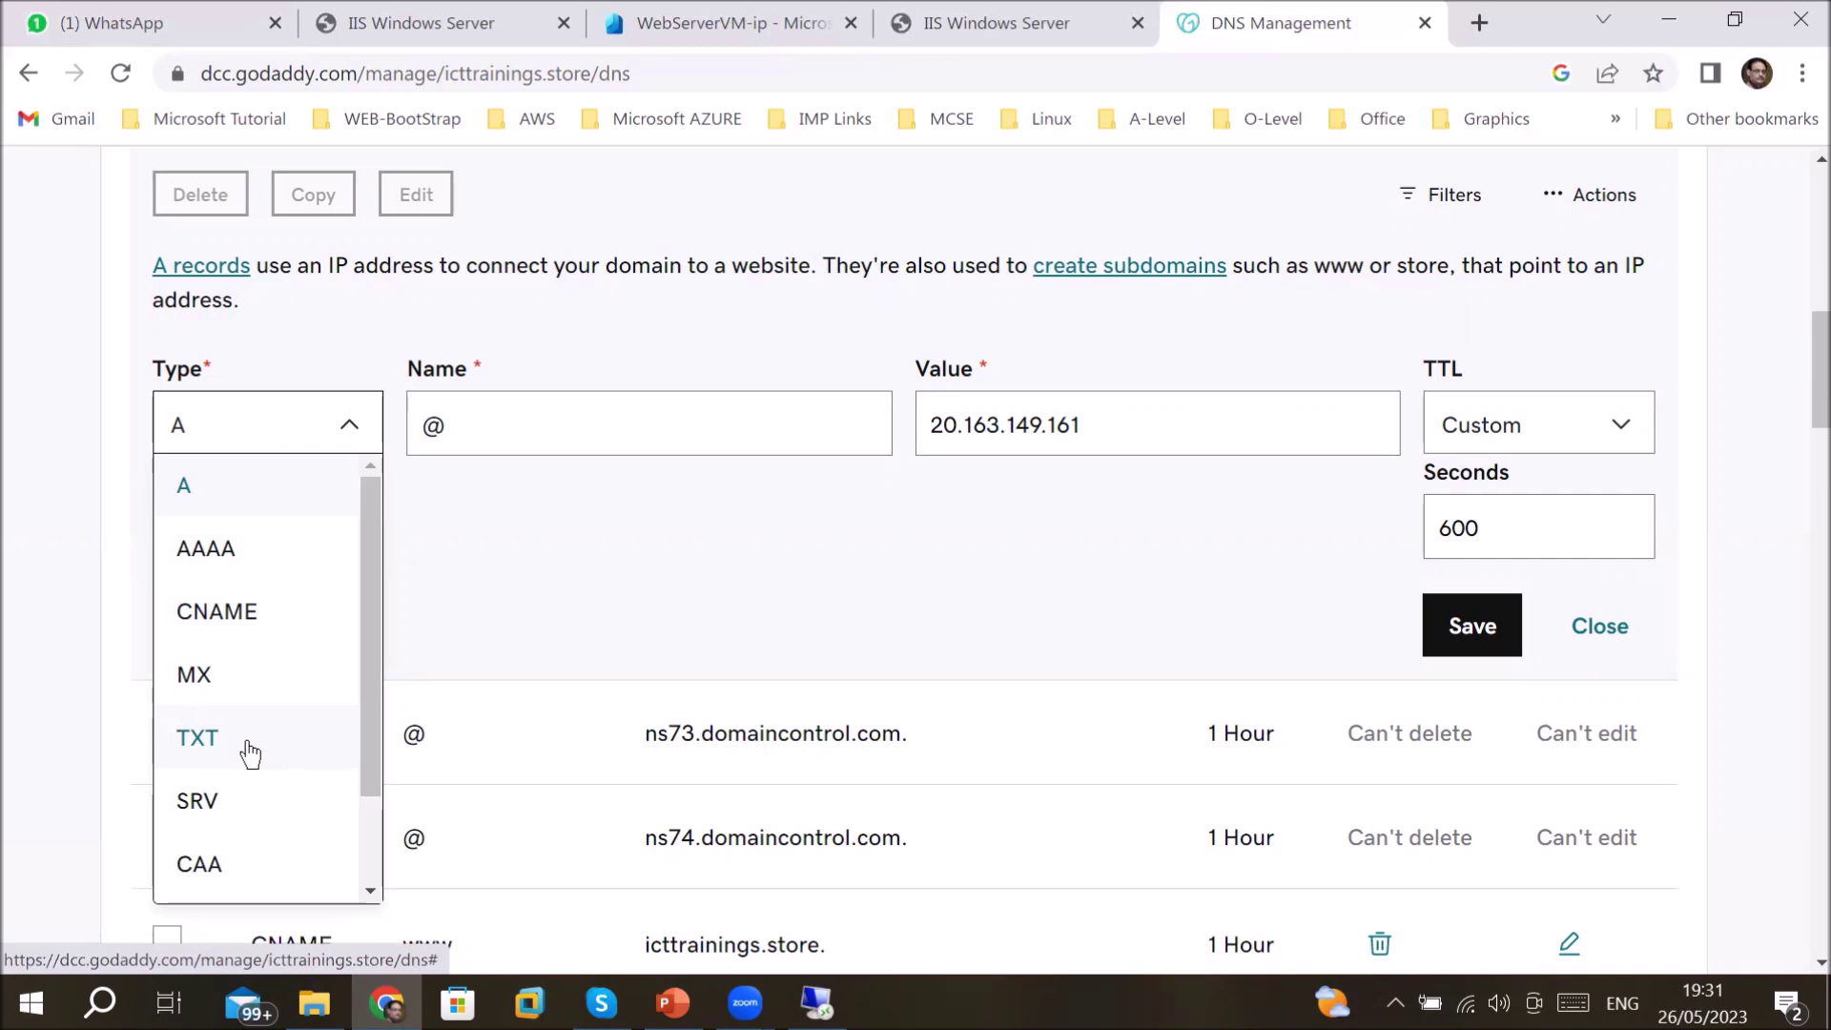
pyautogui.click(230, 491)
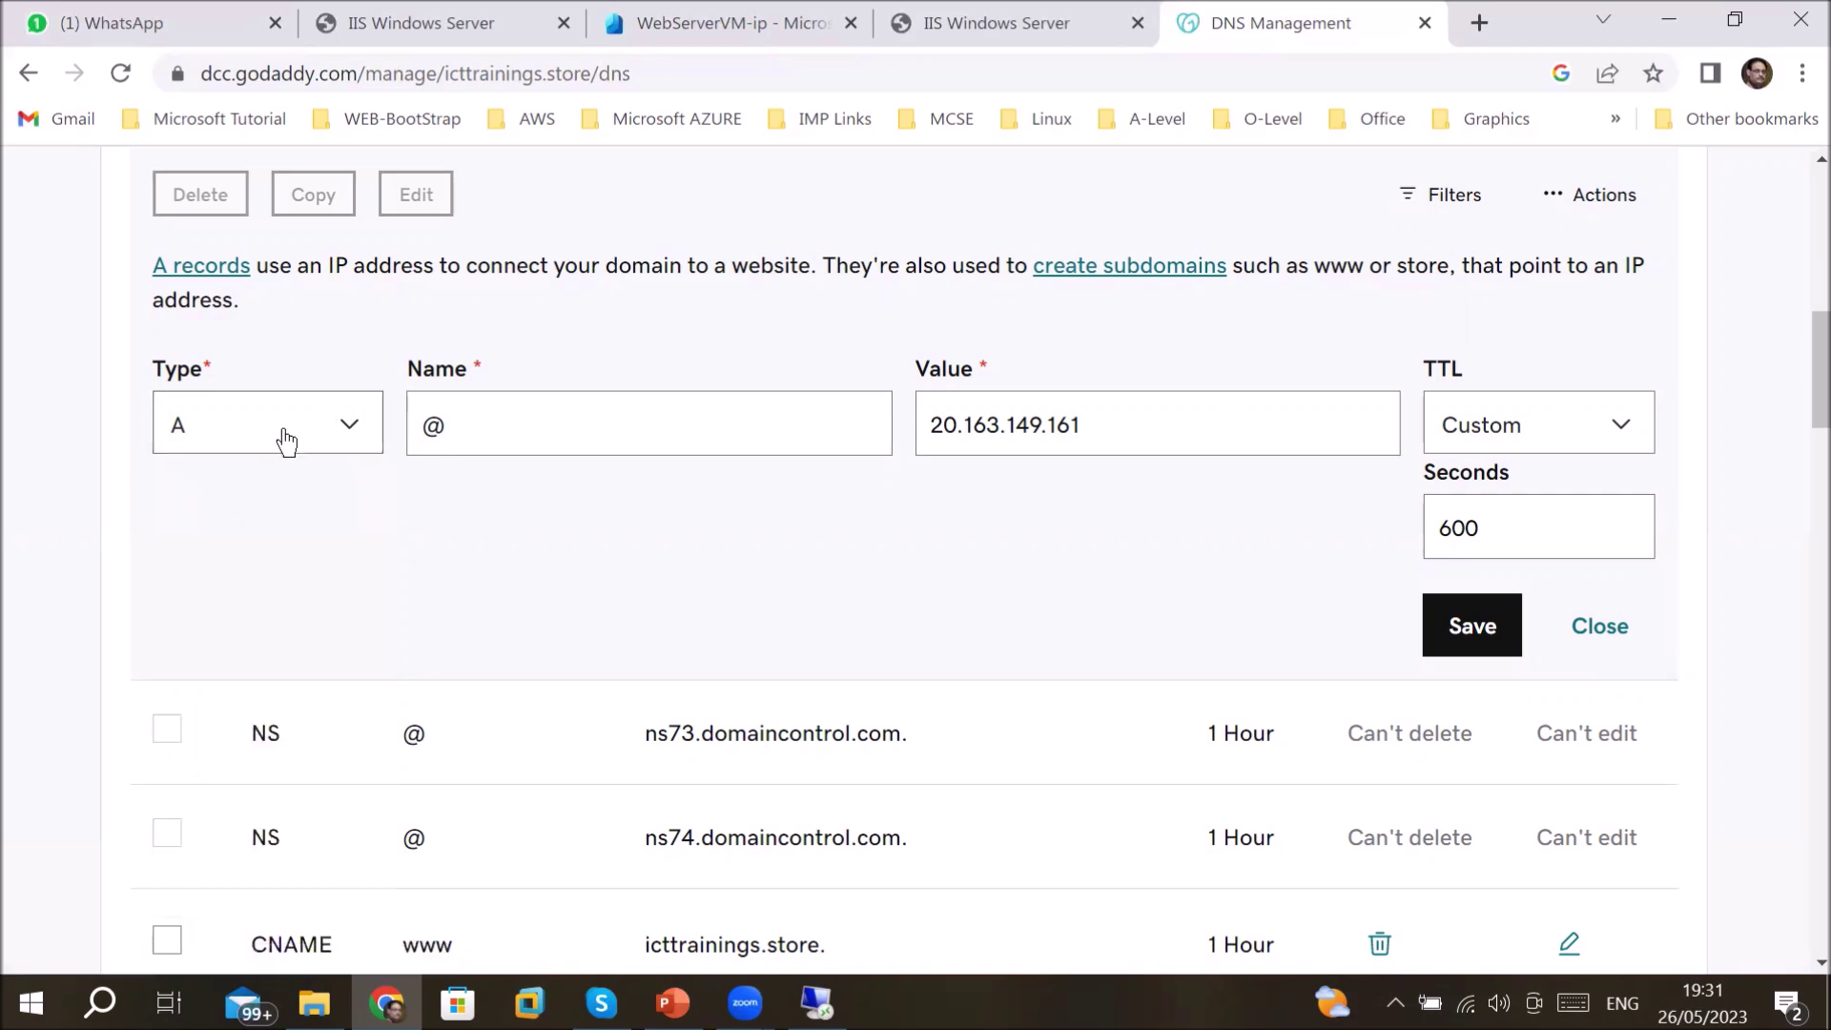
pyautogui.click(452, 430)
# - Replace the A record value with 157.56.183.135, keep Custom 600 TTL, and save
pyautogui.moveTo(1085, 424); pyautogui.dragTo(927, 426)
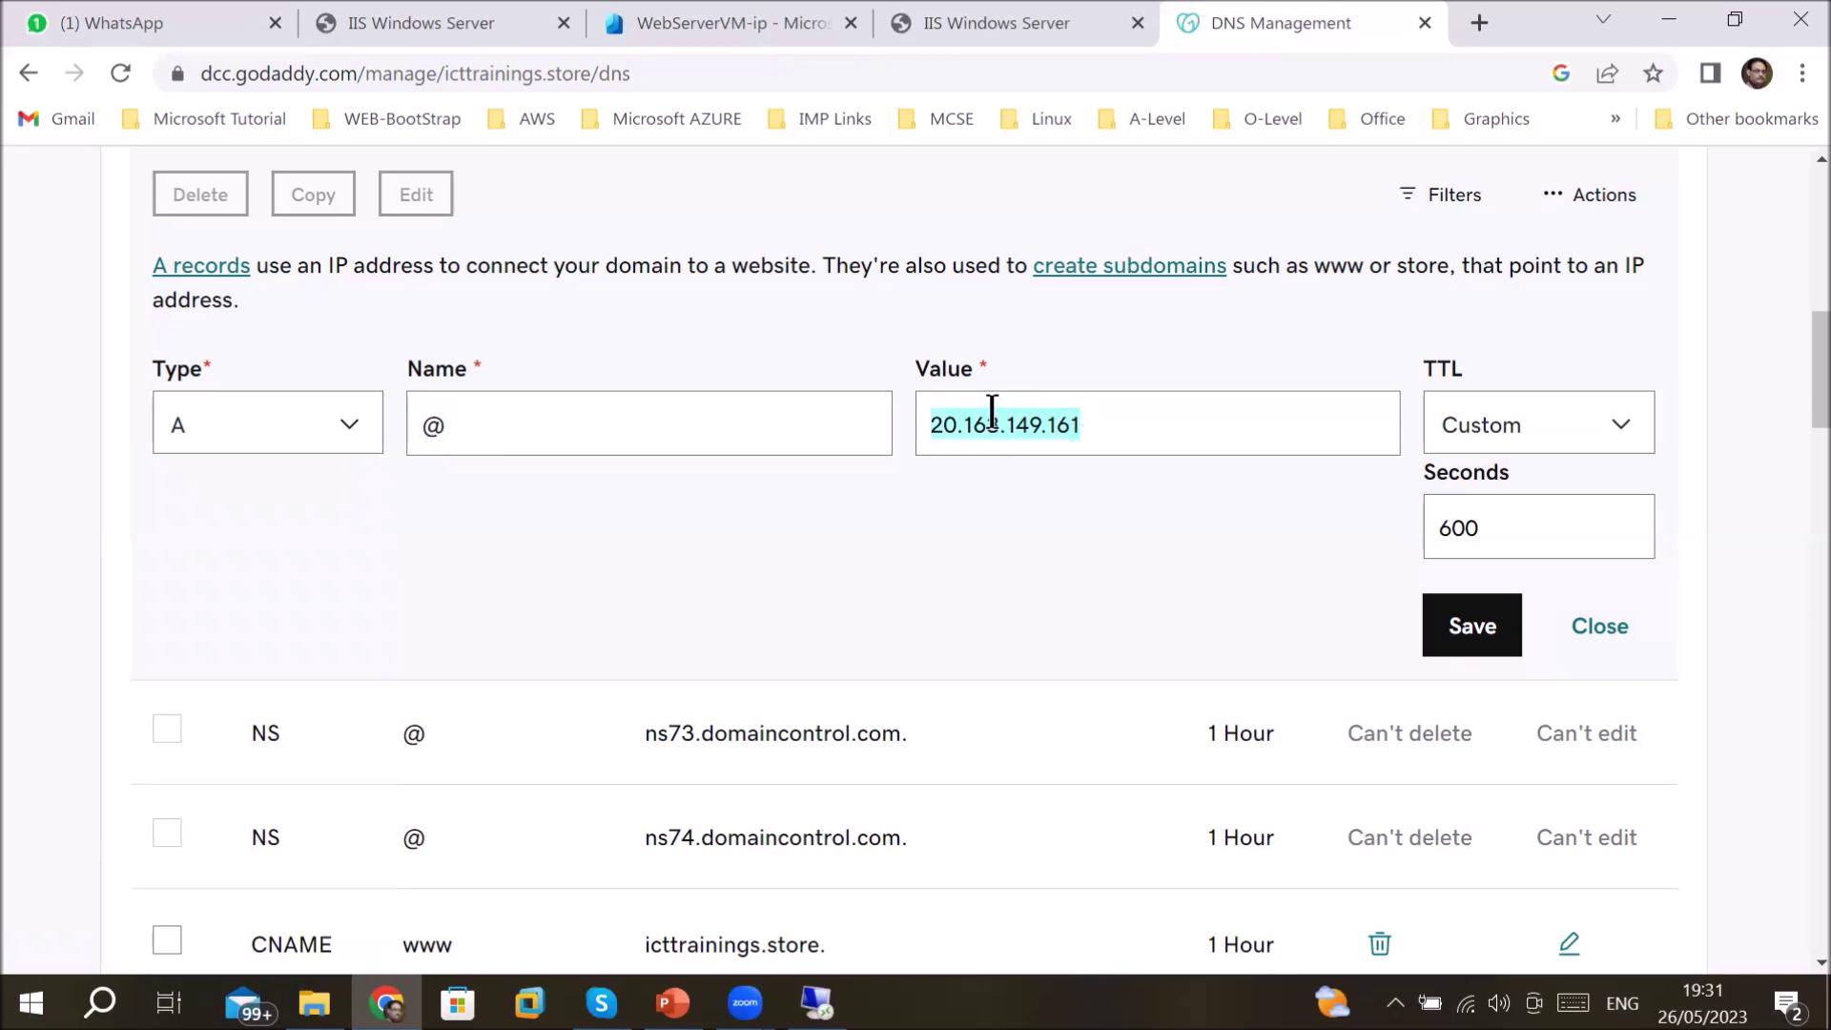
pyautogui.rightClick(992, 414)
pyautogui.click(1085, 564)
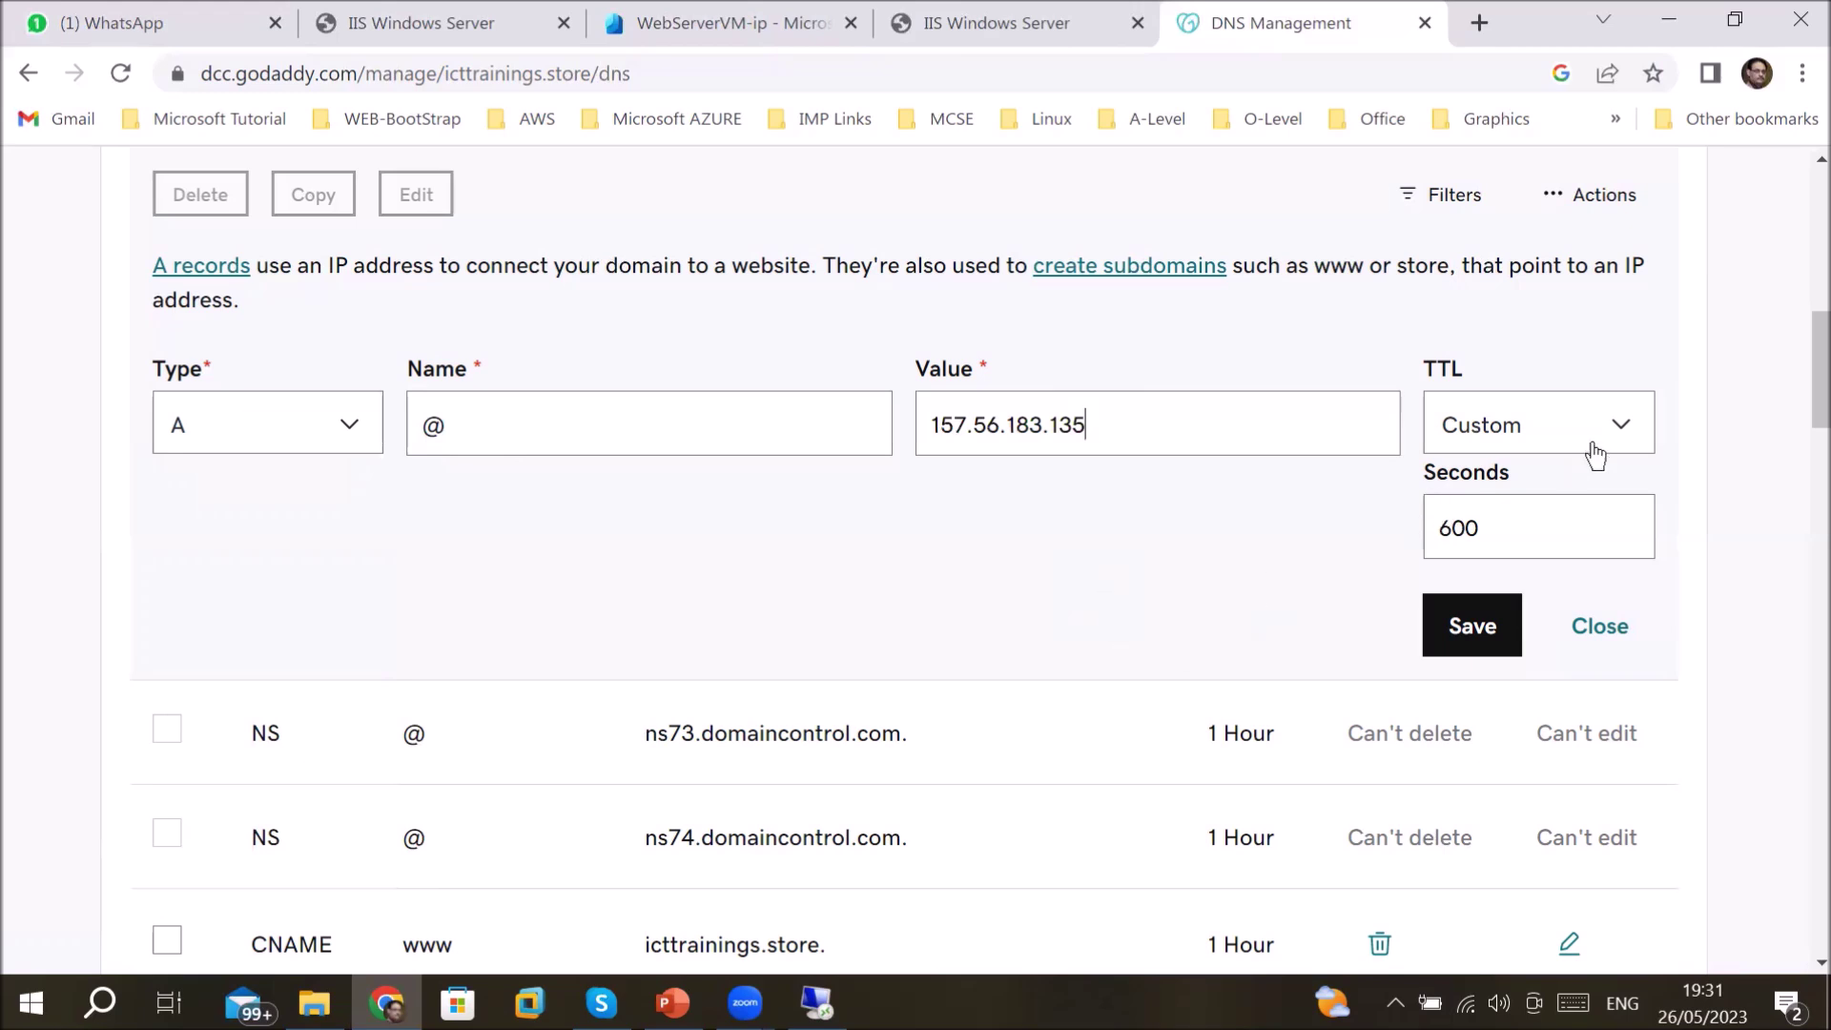
pyautogui.click(1638, 429)
pyautogui.click(1639, 429)
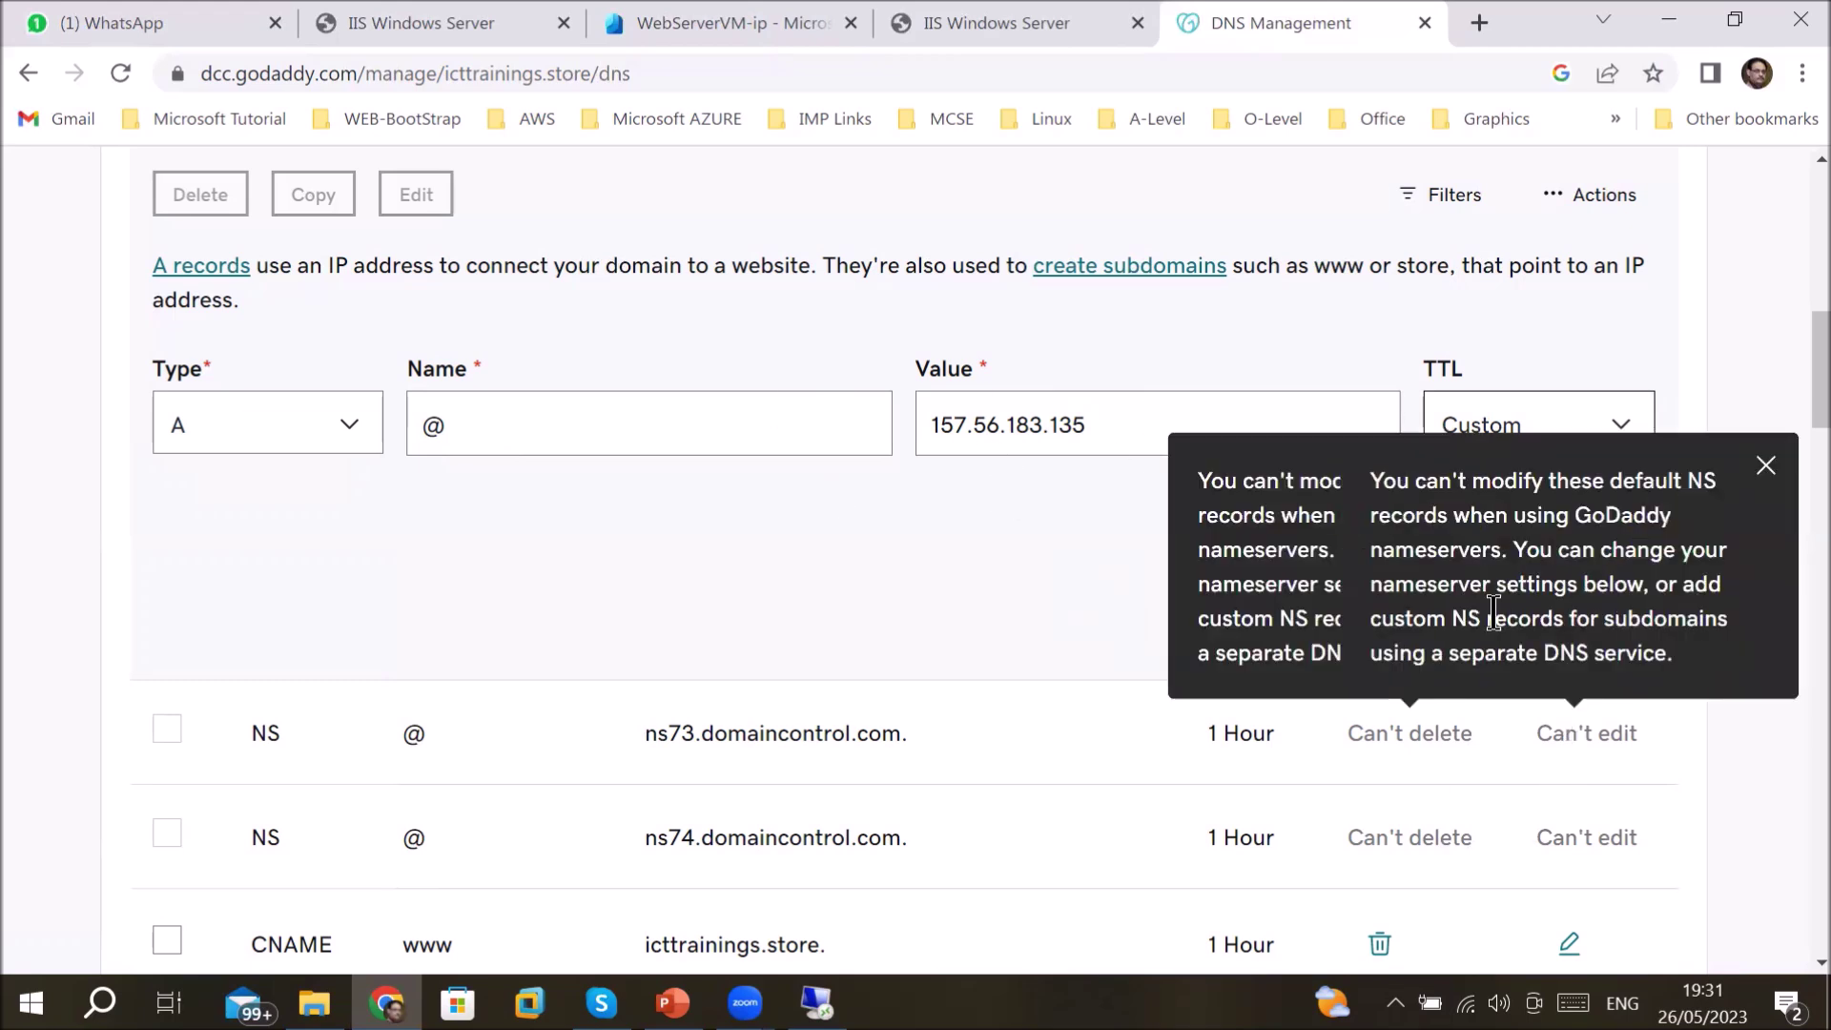
pyautogui.doubleClick(935, 426)
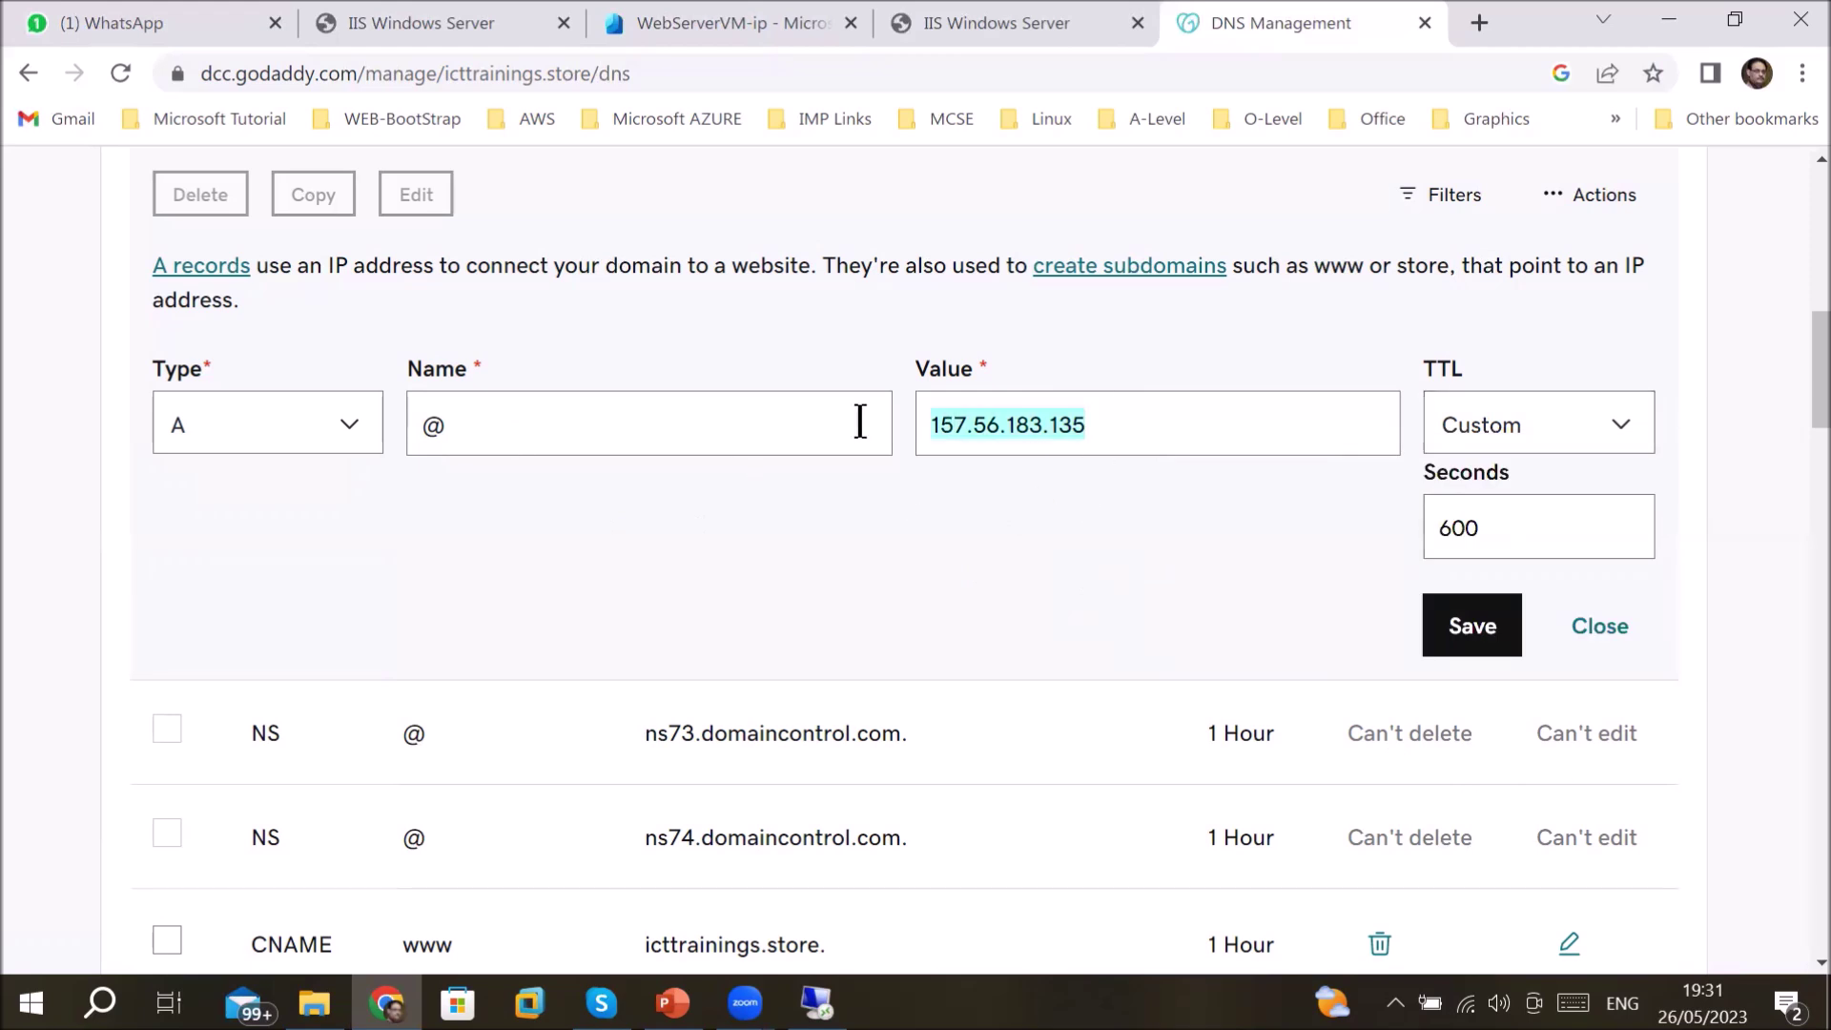
pyautogui.click(1479, 627)
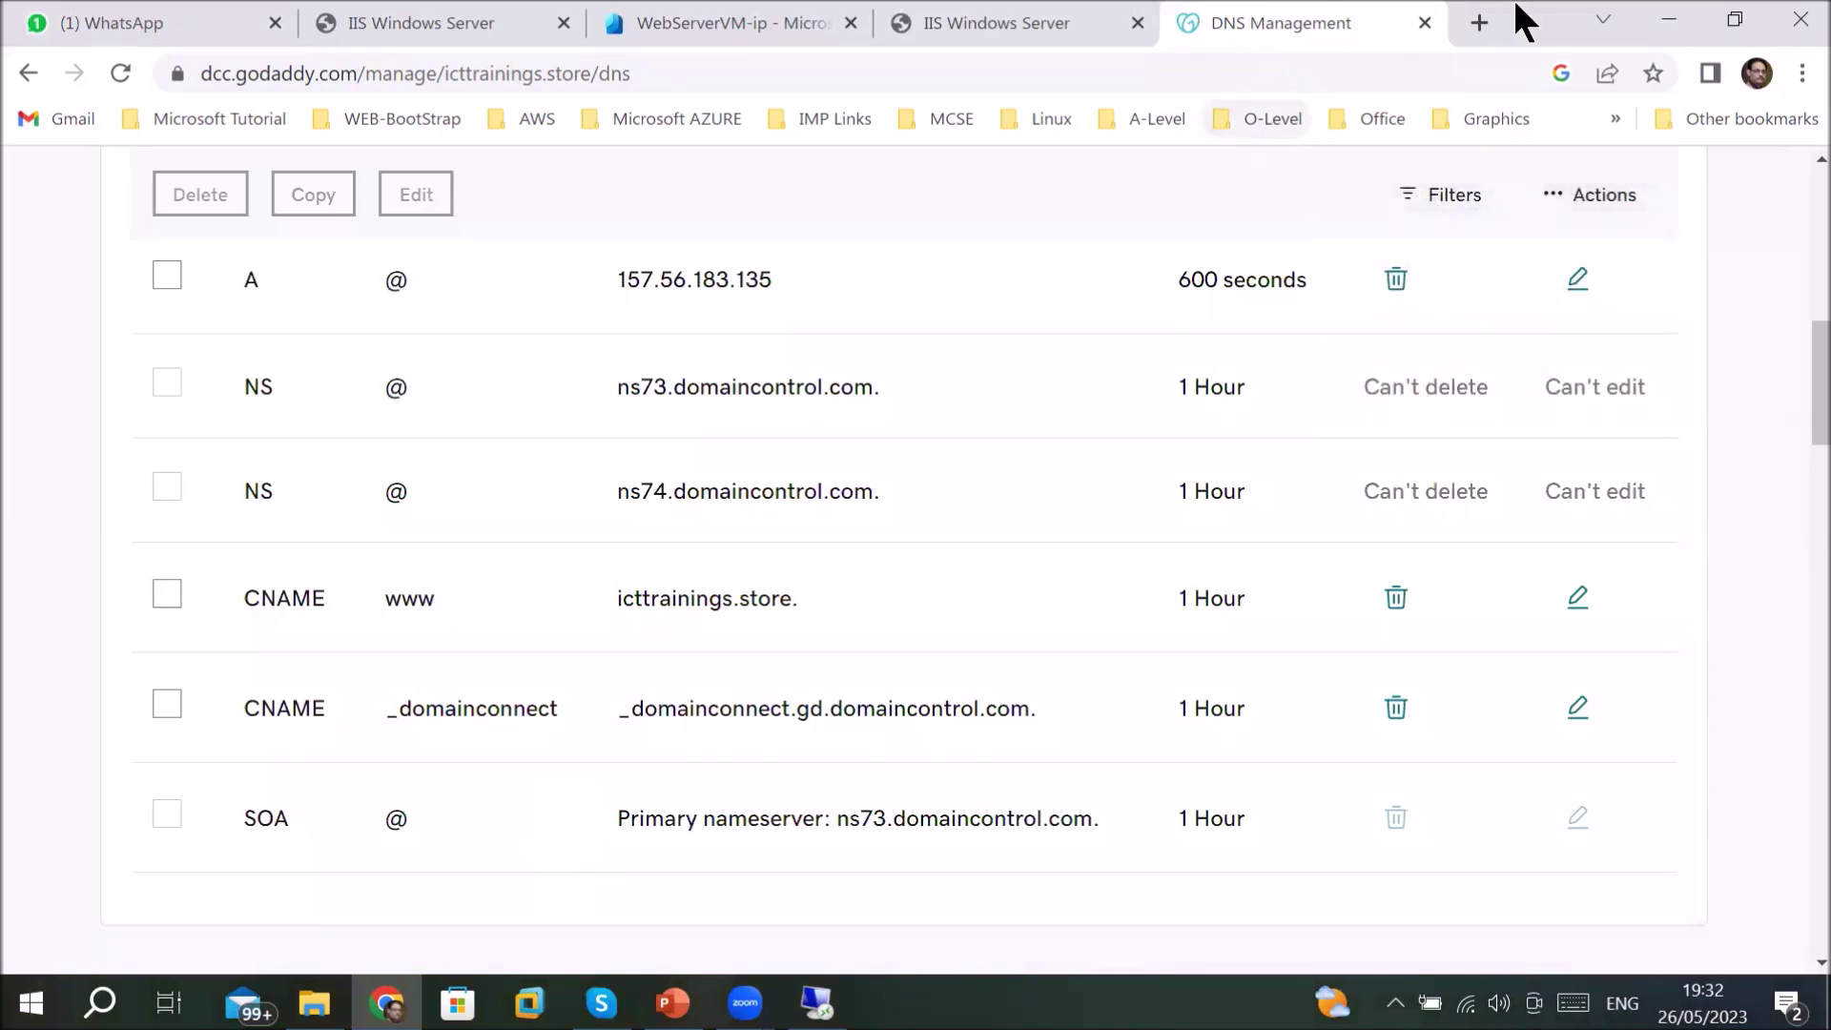
# - Paste the server IP 157.56.183.135 into a new browser tab's address bar
pyautogui.click(1475, 21)
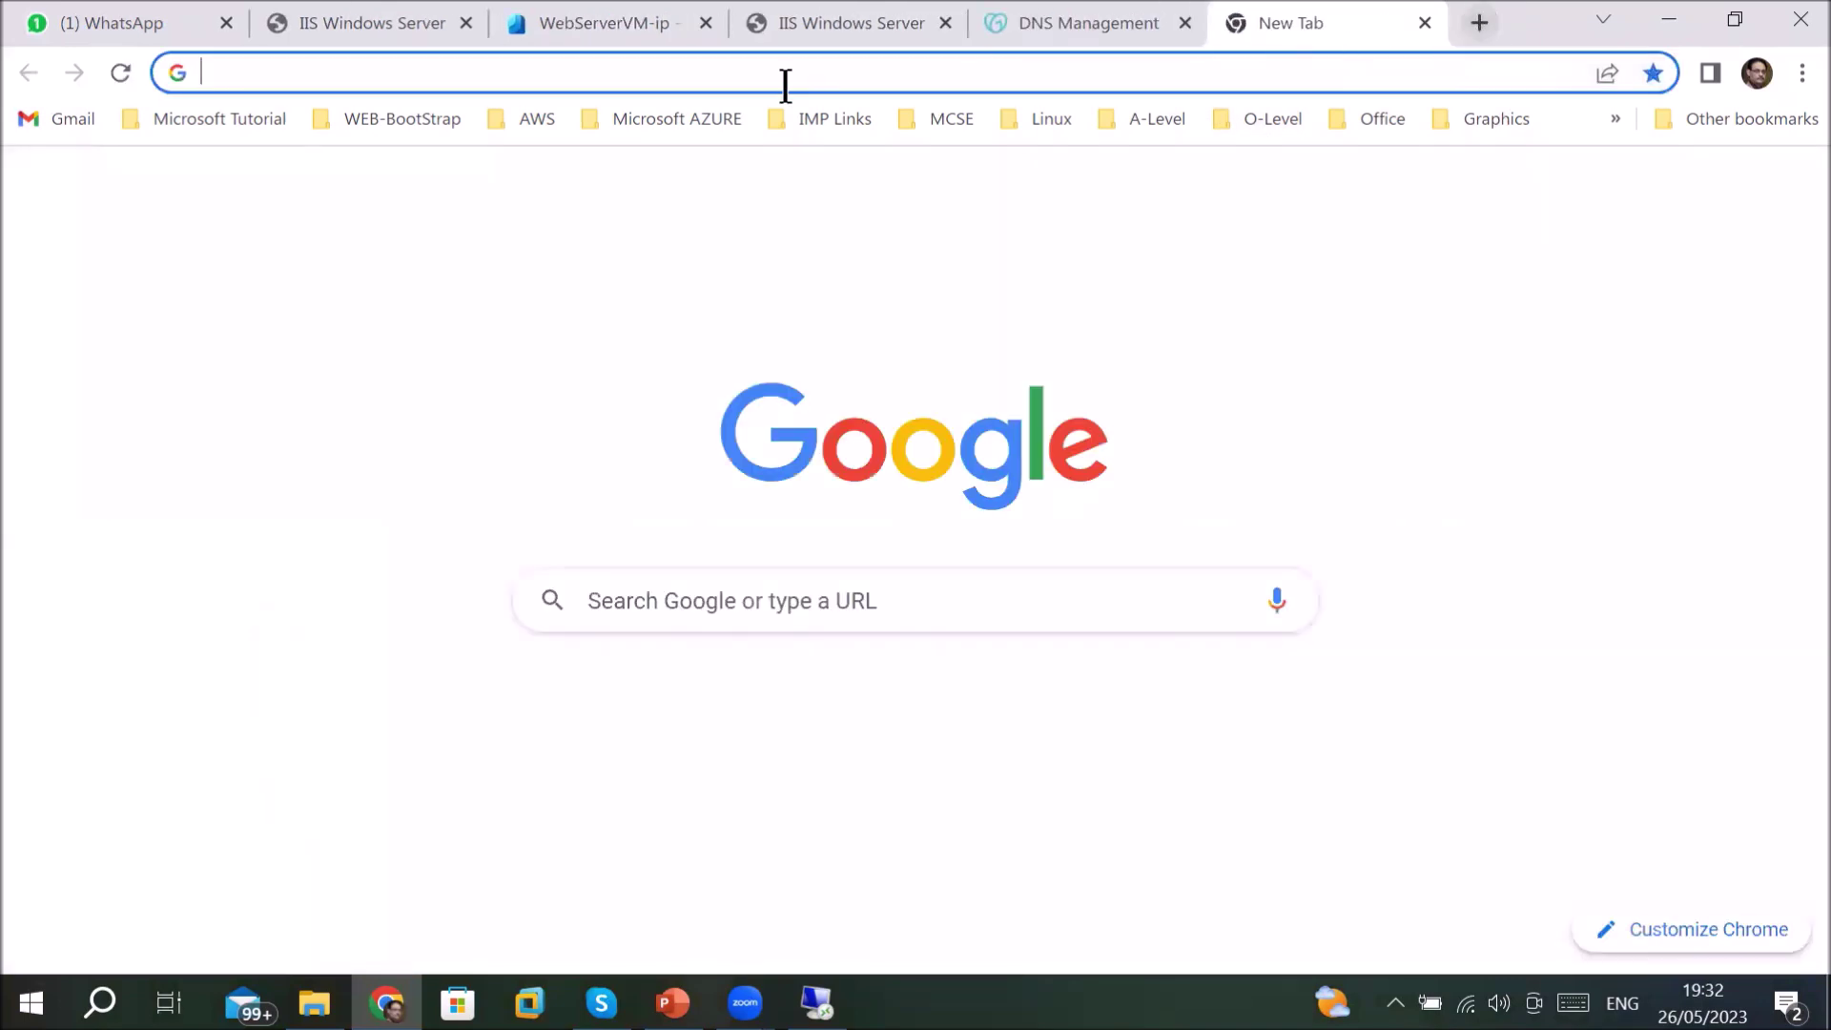
pyautogui.click(801, 70)
pyautogui.rightClick(801, 69)
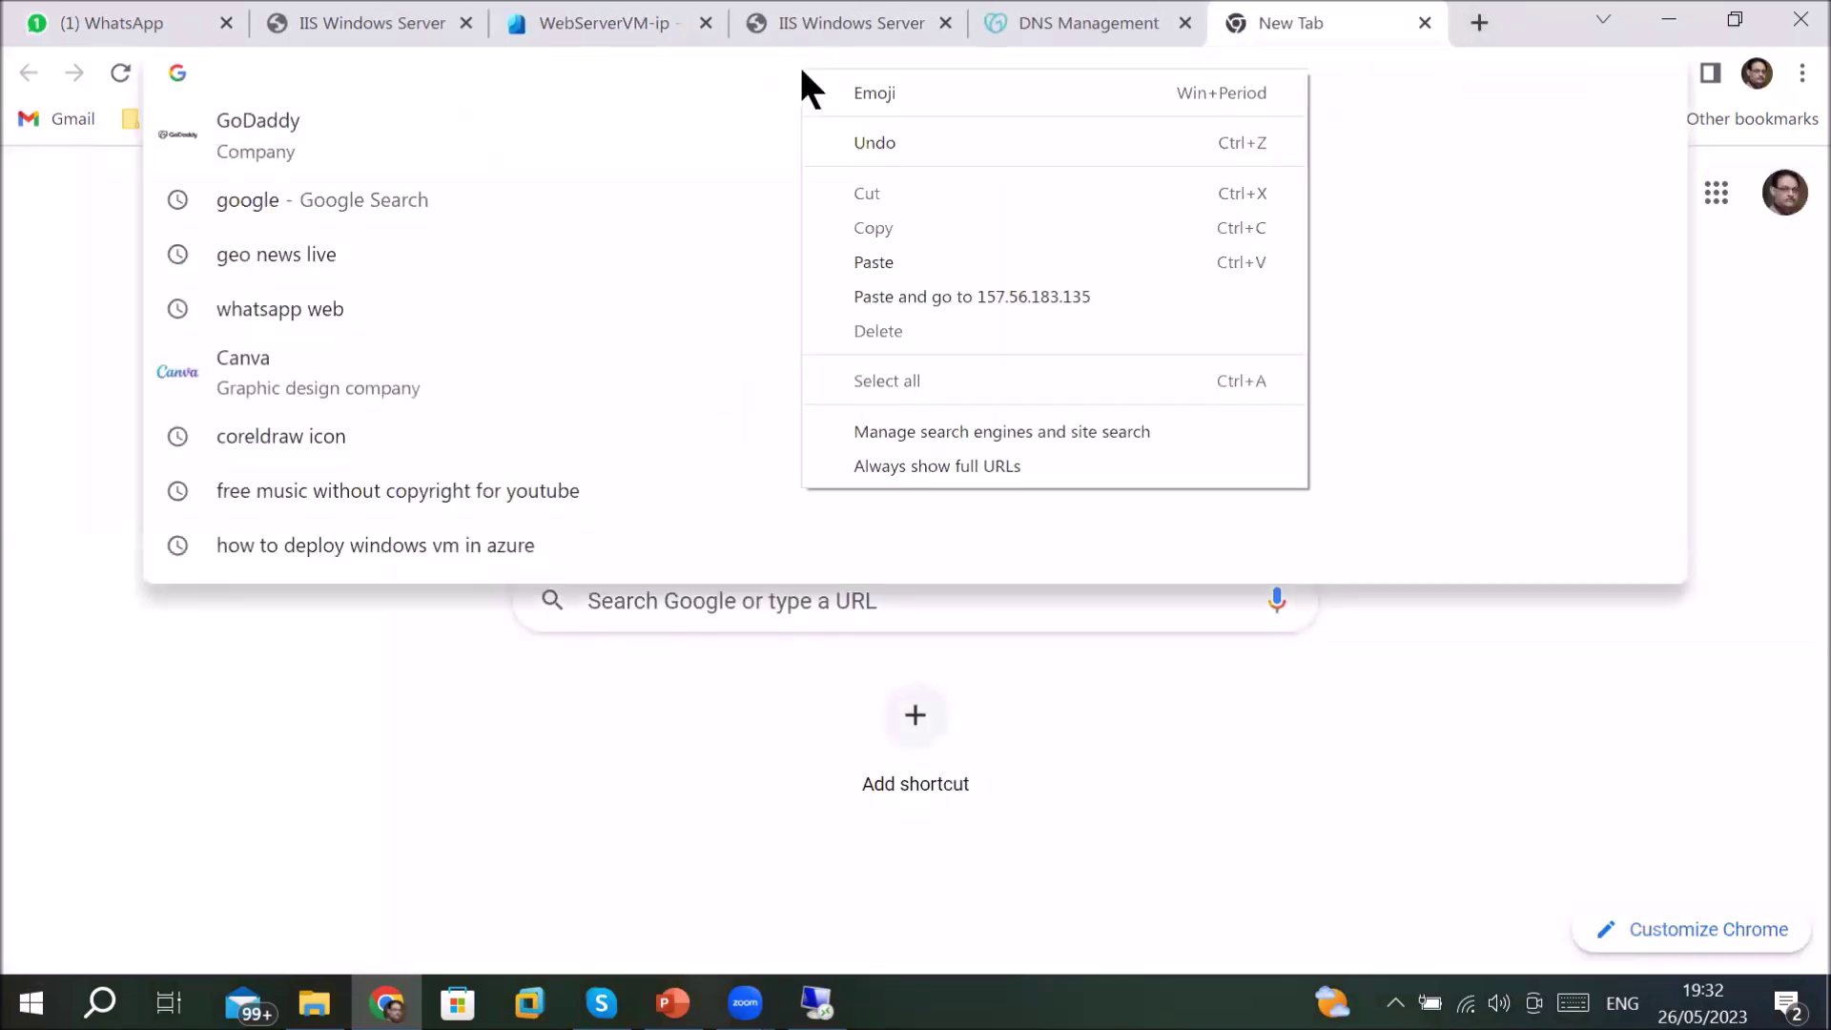
pyautogui.click(883, 261)
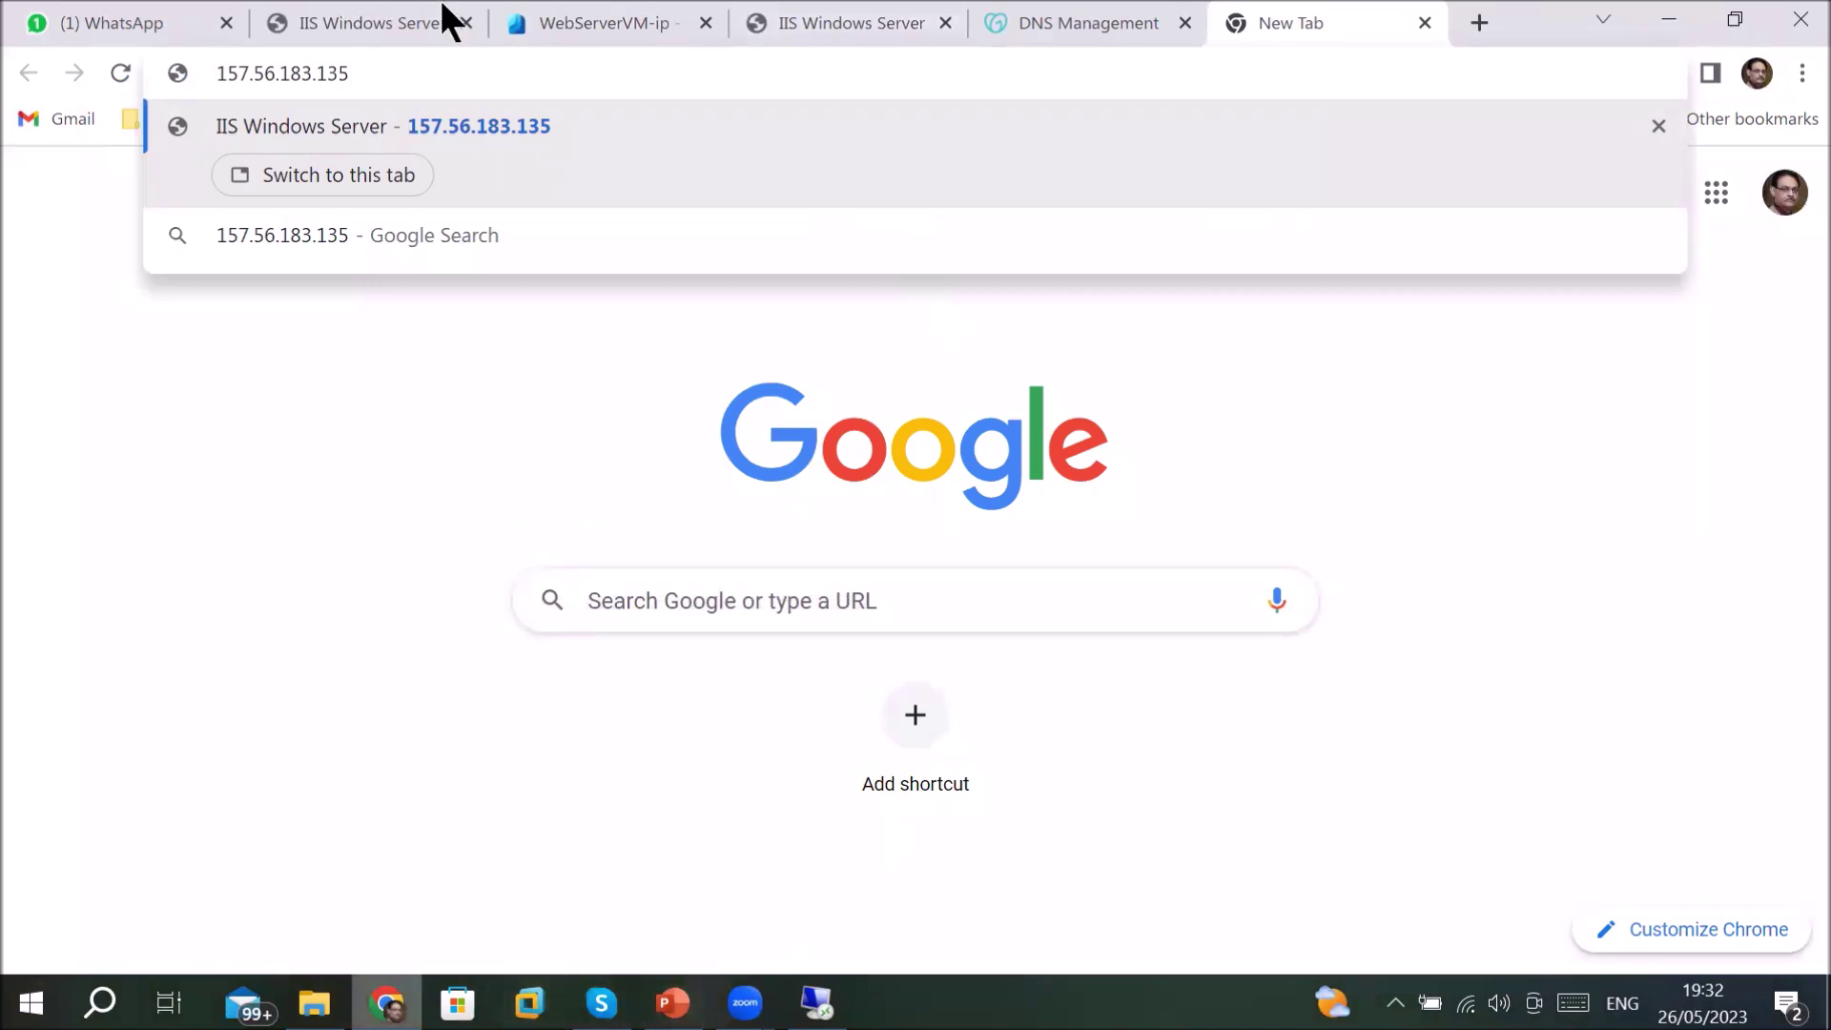
# - Open icttrainings.store from the WhatsApp link and confirm the ICT-Trainings - johar town IIS page loads
pyautogui.click(127, 26)
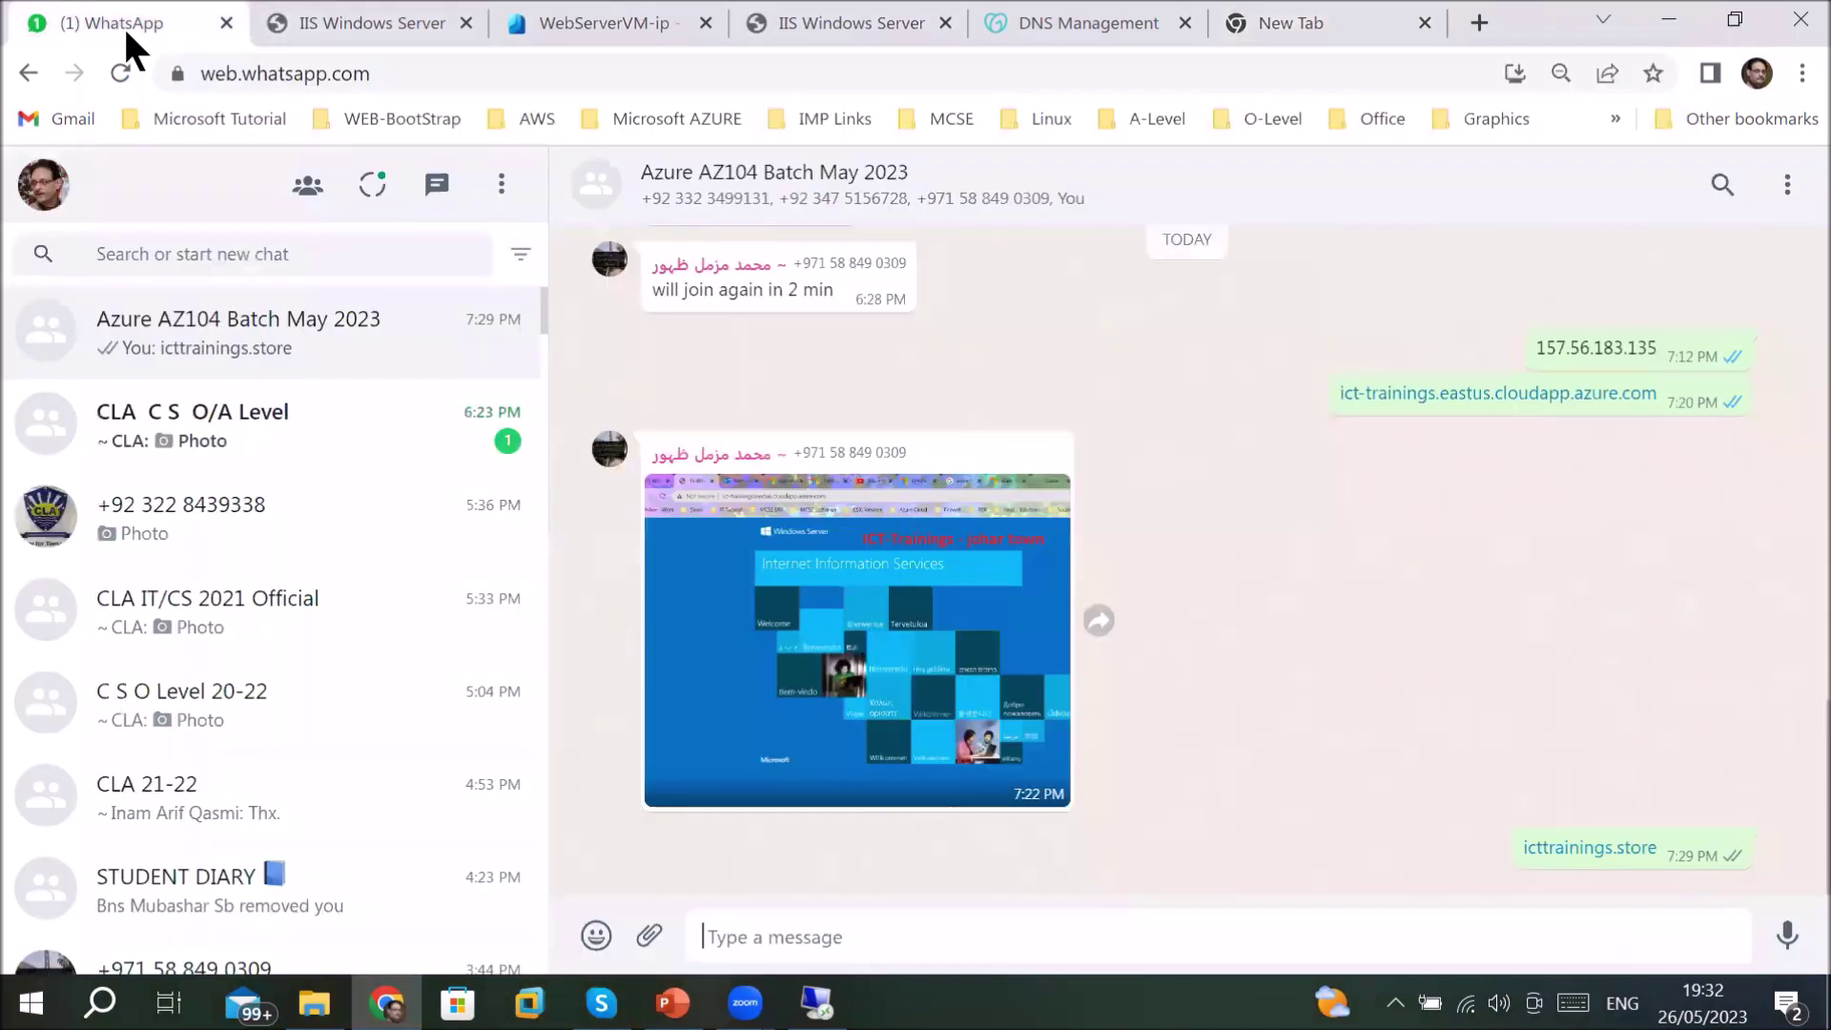
pyautogui.click(1575, 852)
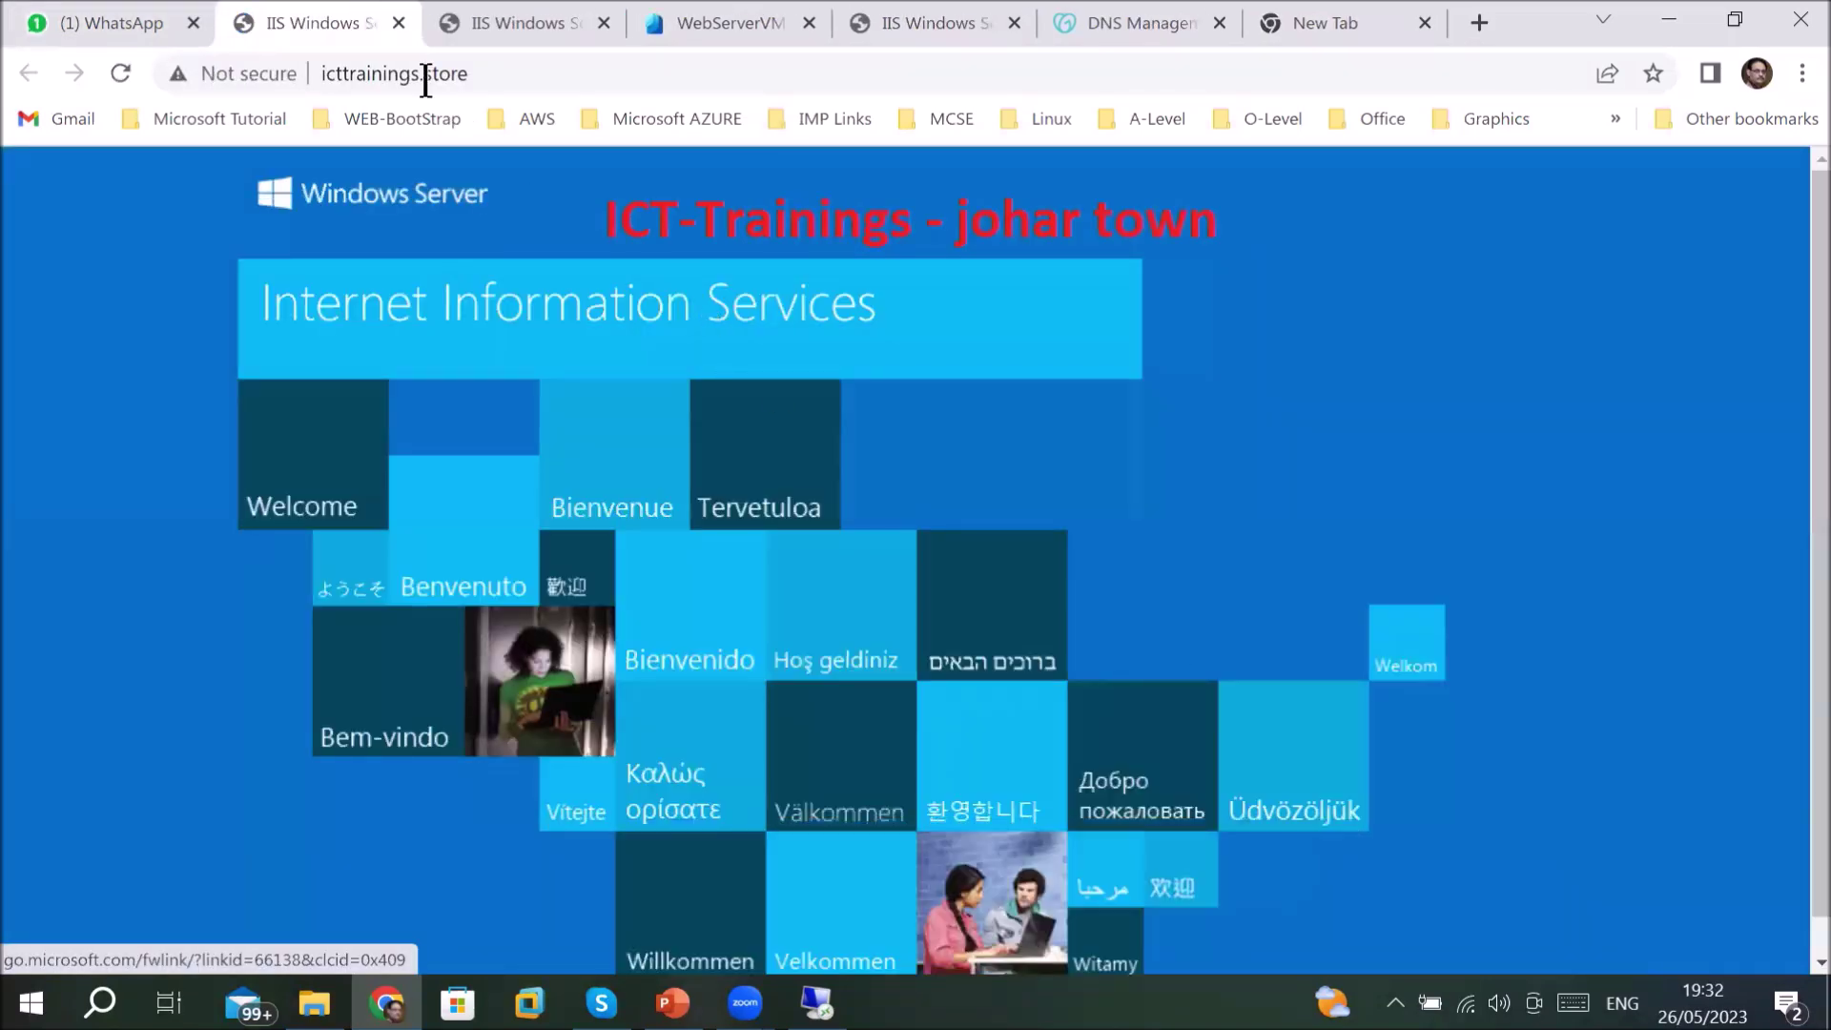
pyautogui.click(482, 76)
pyautogui.click(498, 77)
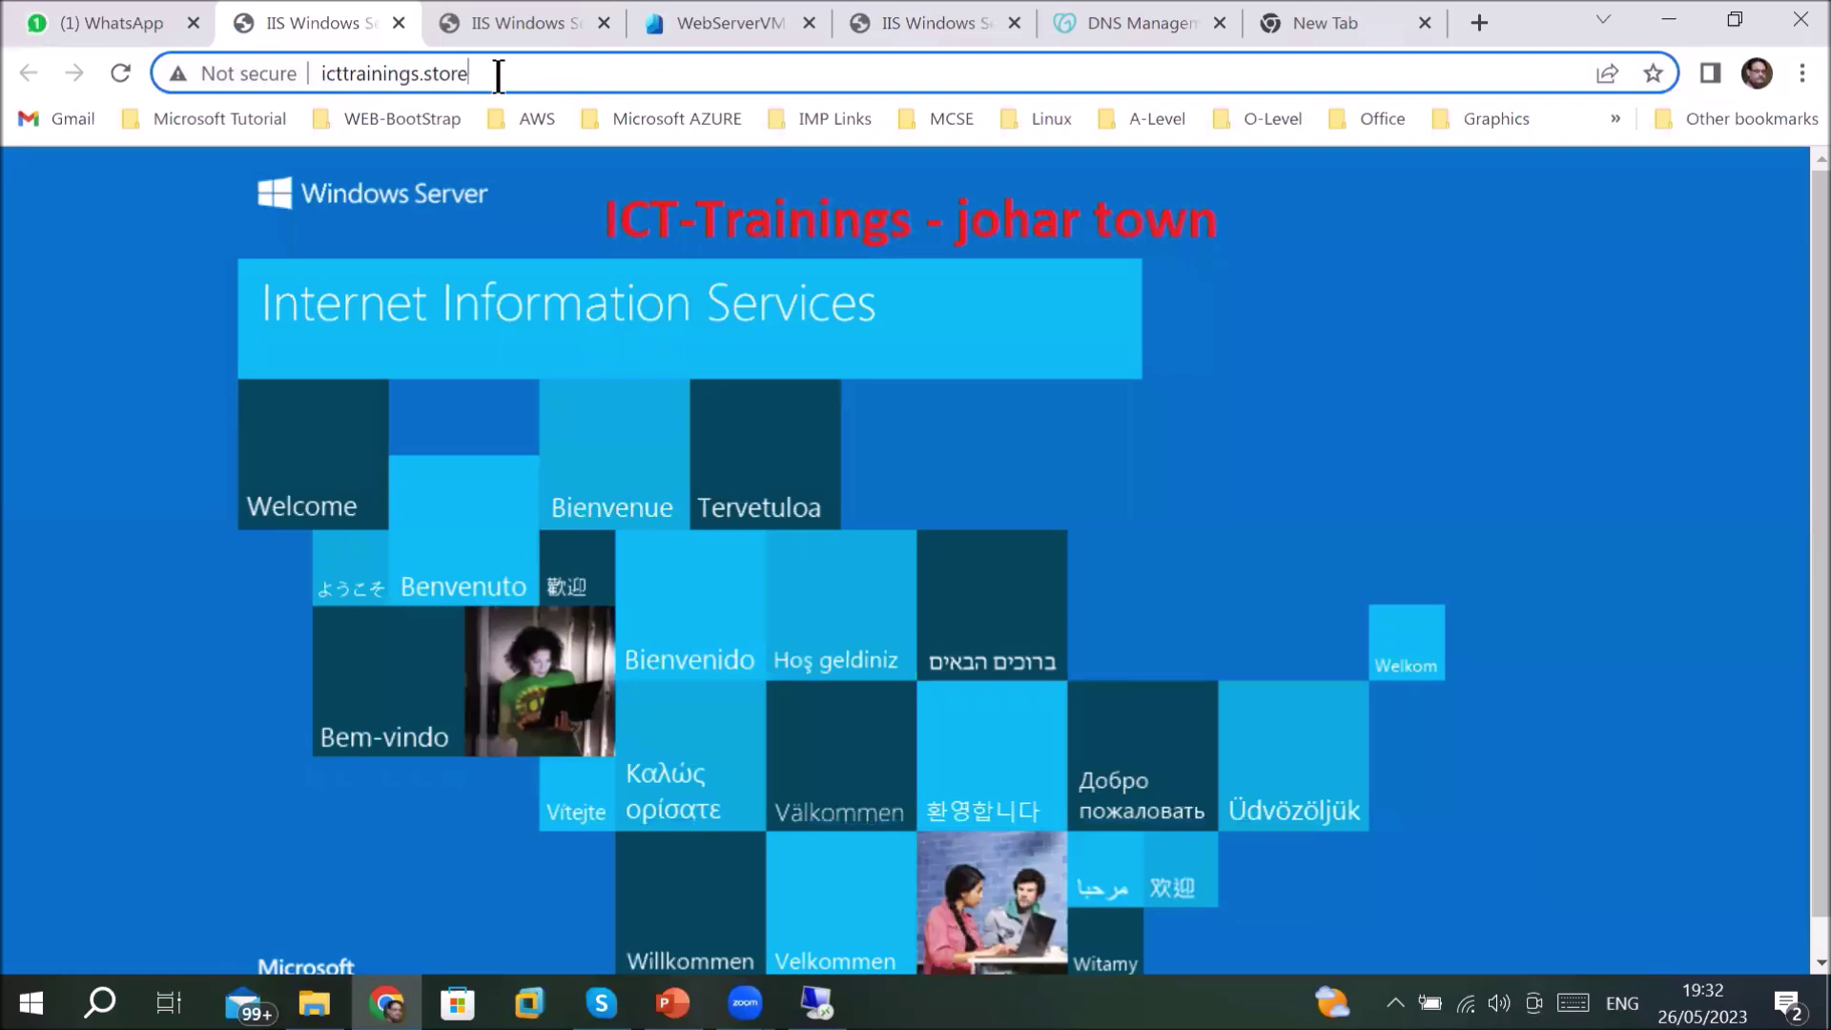
pyautogui.hotkey('ctrl', 'a')
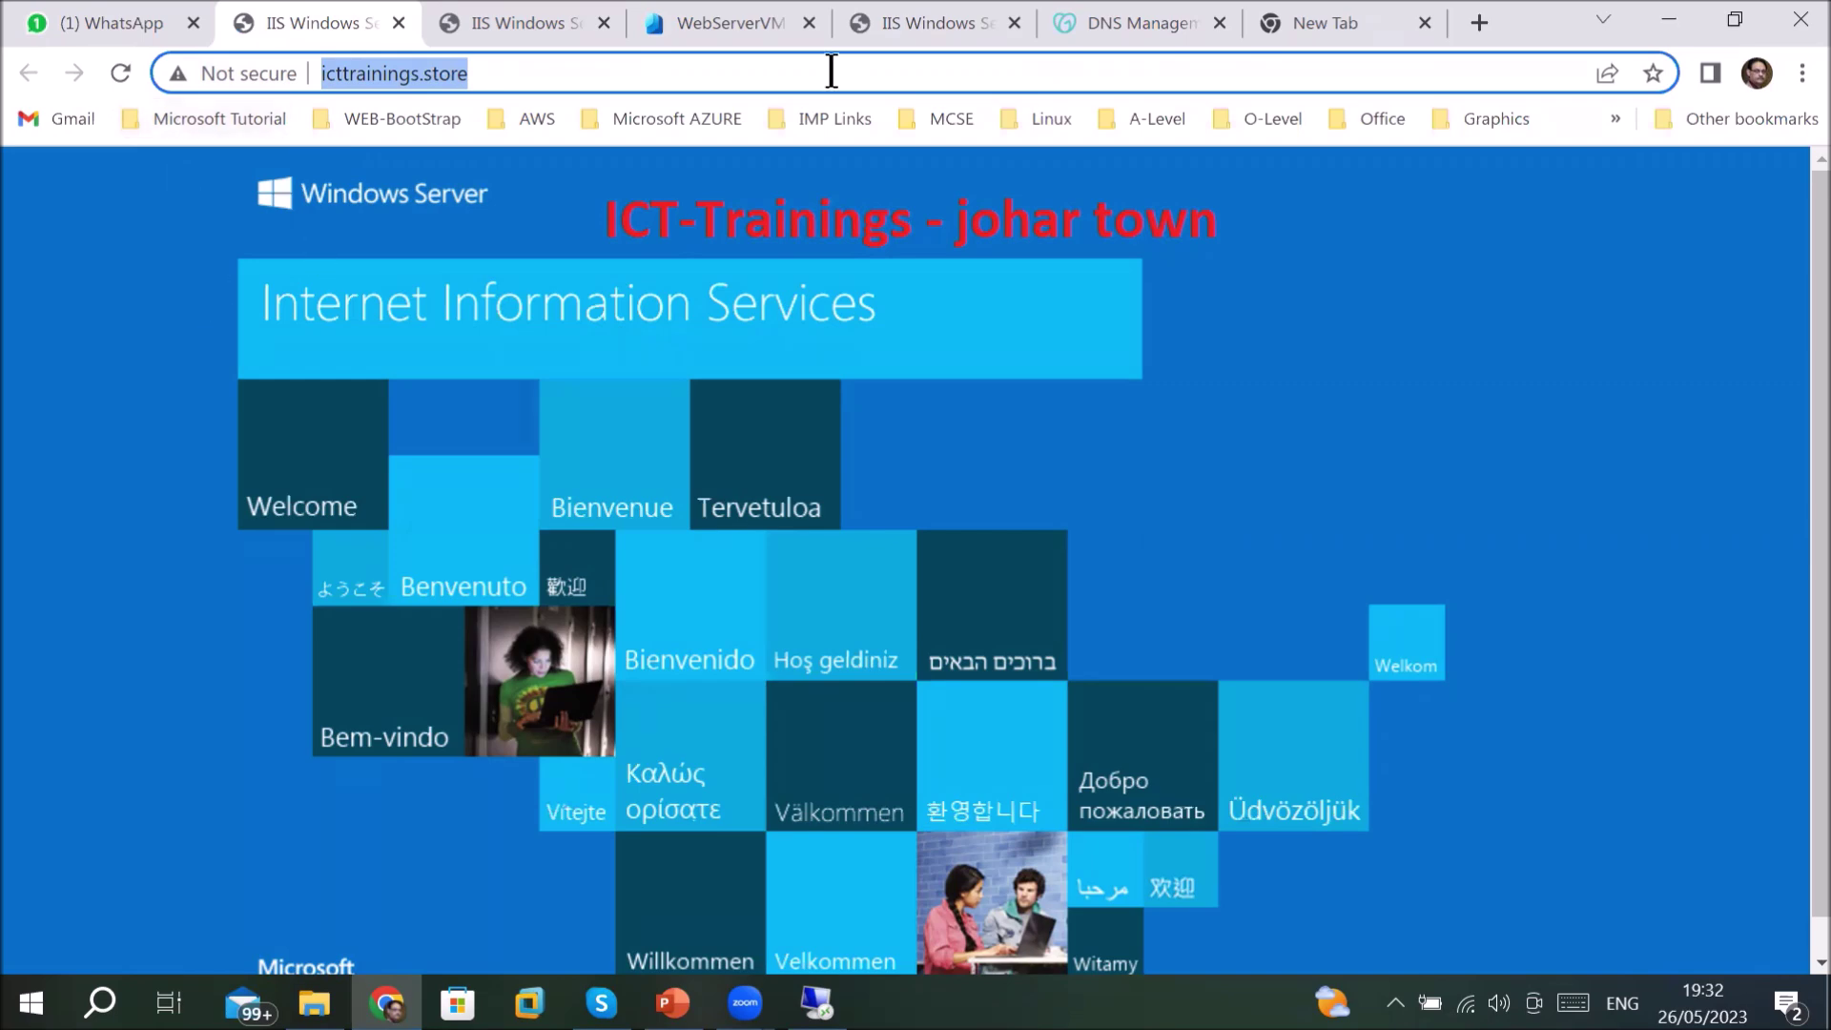
pyautogui.click(1136, 19)
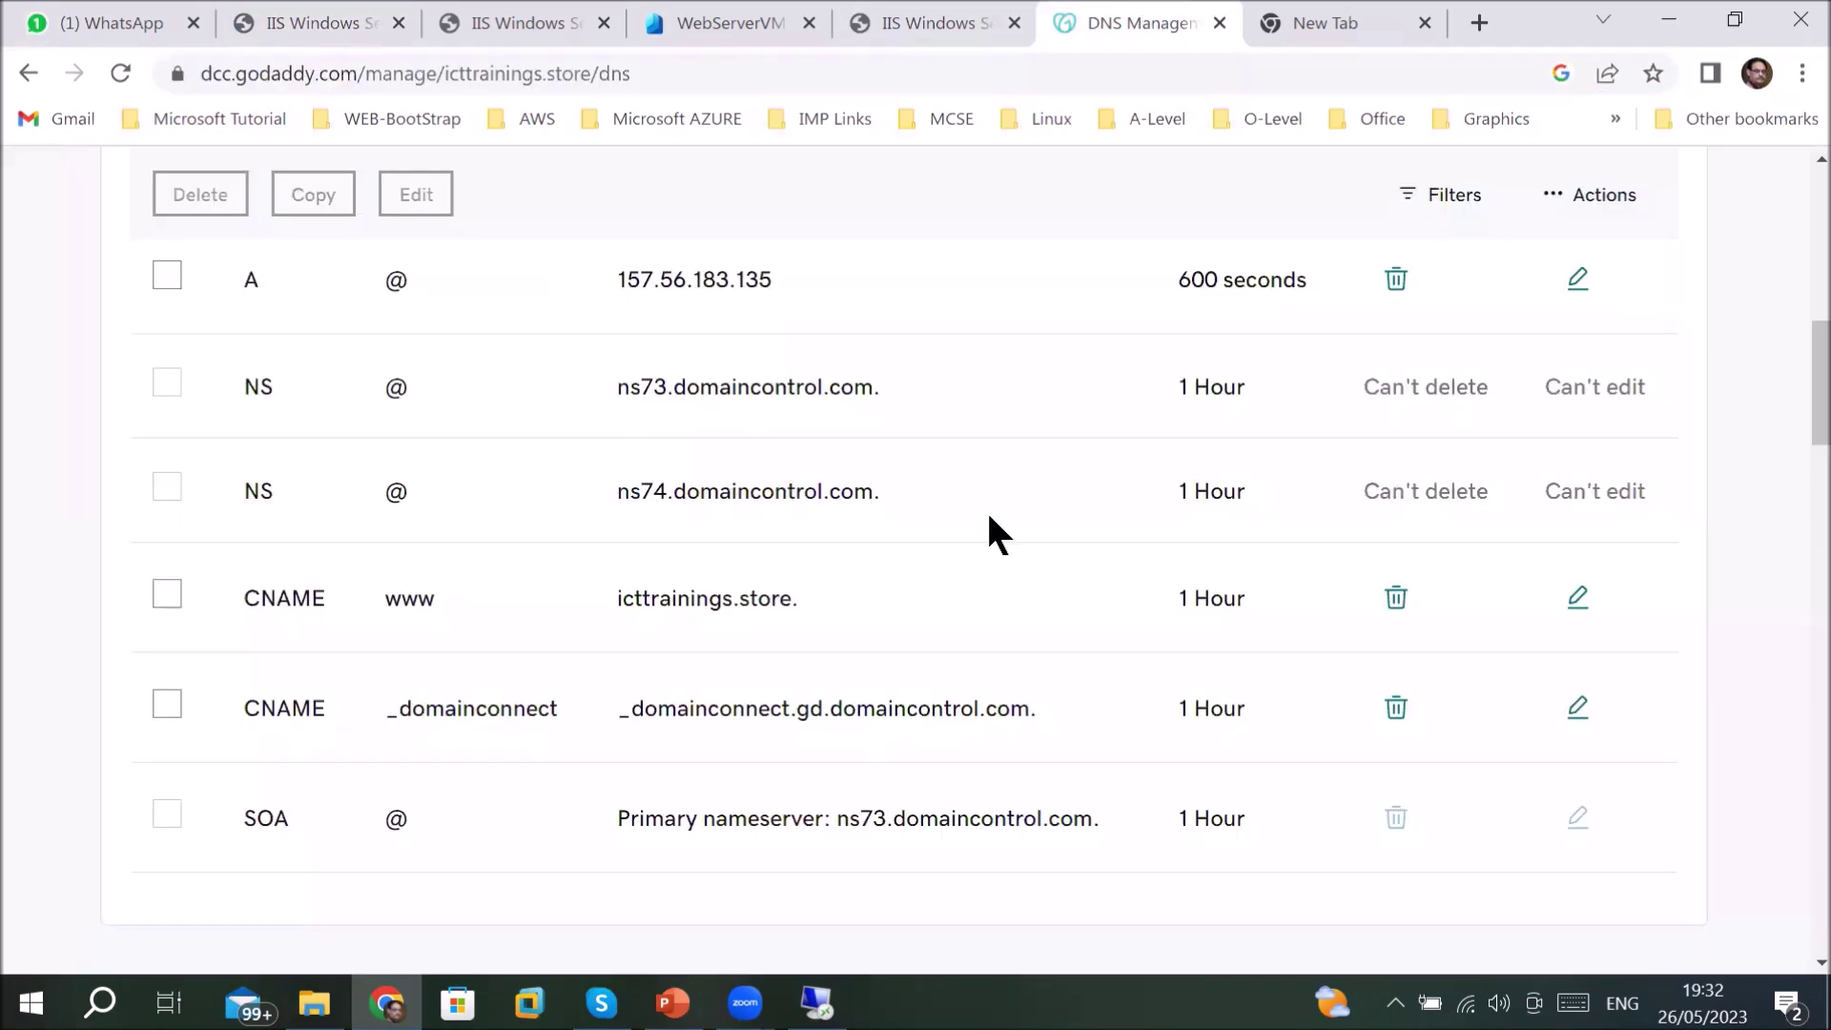
# - Locate the www CNAME entry in the icttrainings.store DNS records list
pyautogui.scroll(-4, 989, 516)
pyautogui.scroll(3, 989, 516)
pyautogui.scroll(4, 989, 516)
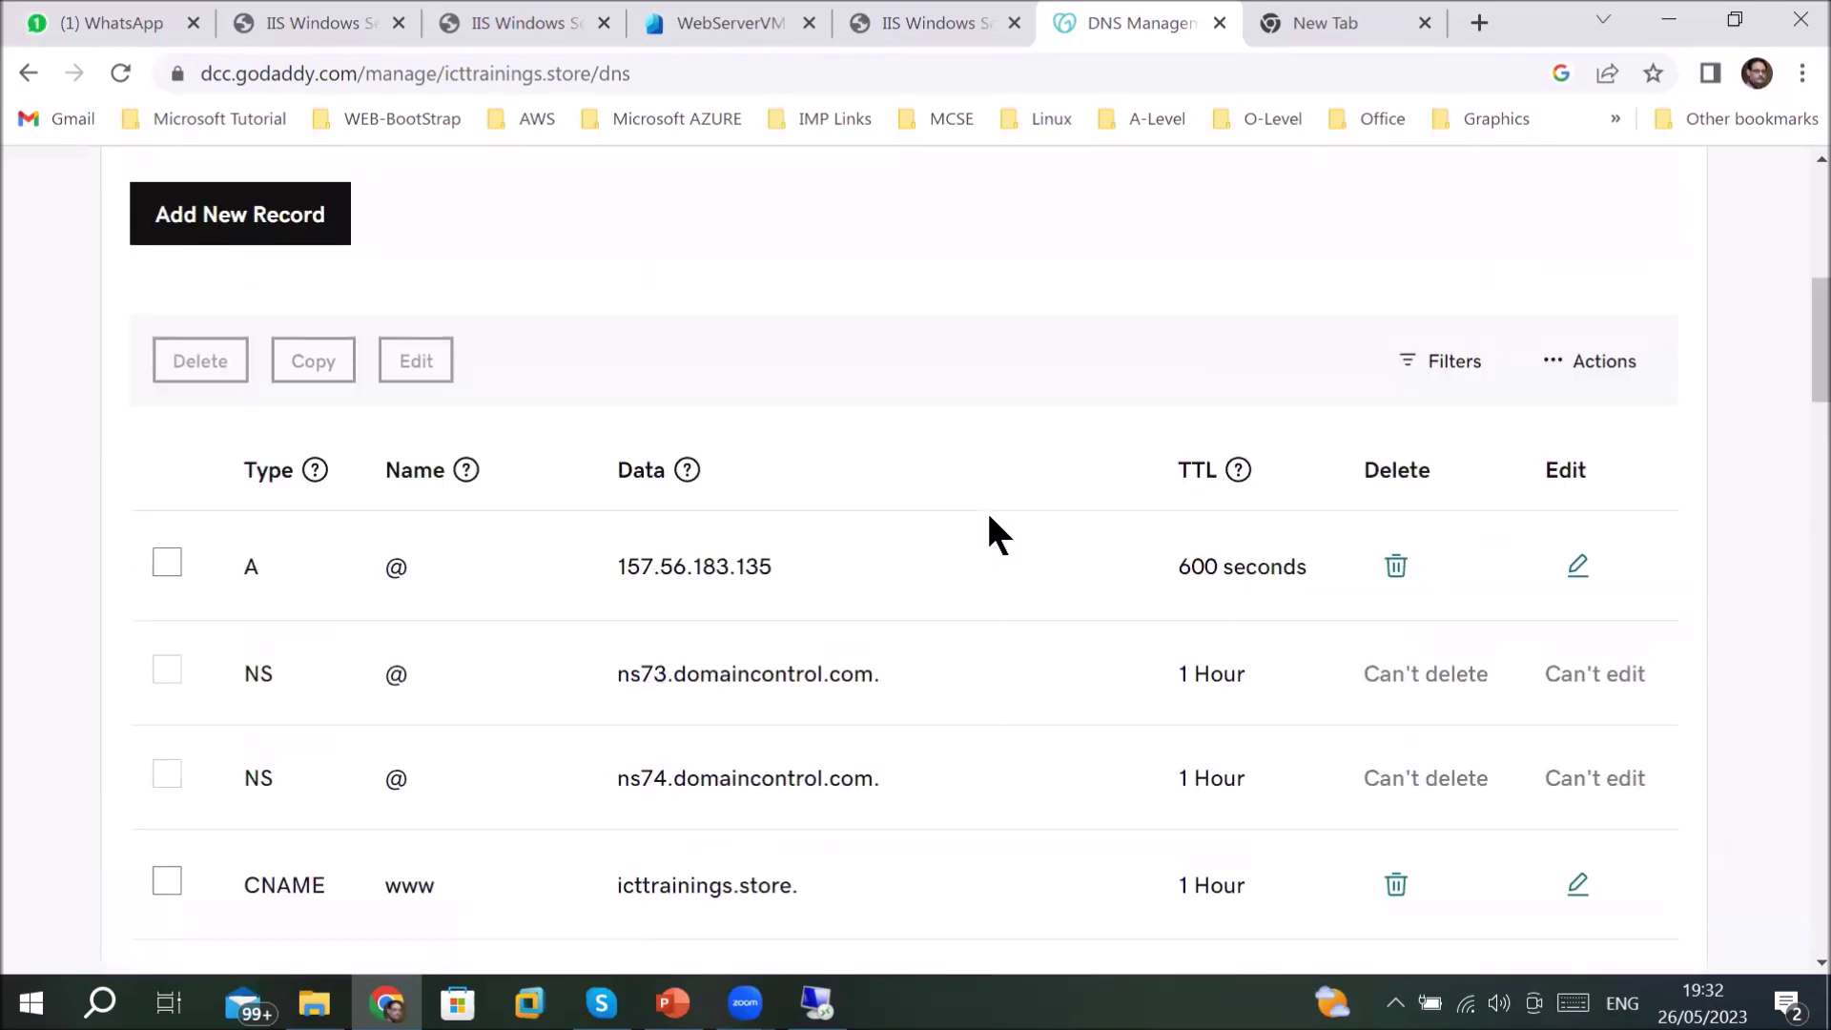
pyautogui.scroll(-4, 989, 516)
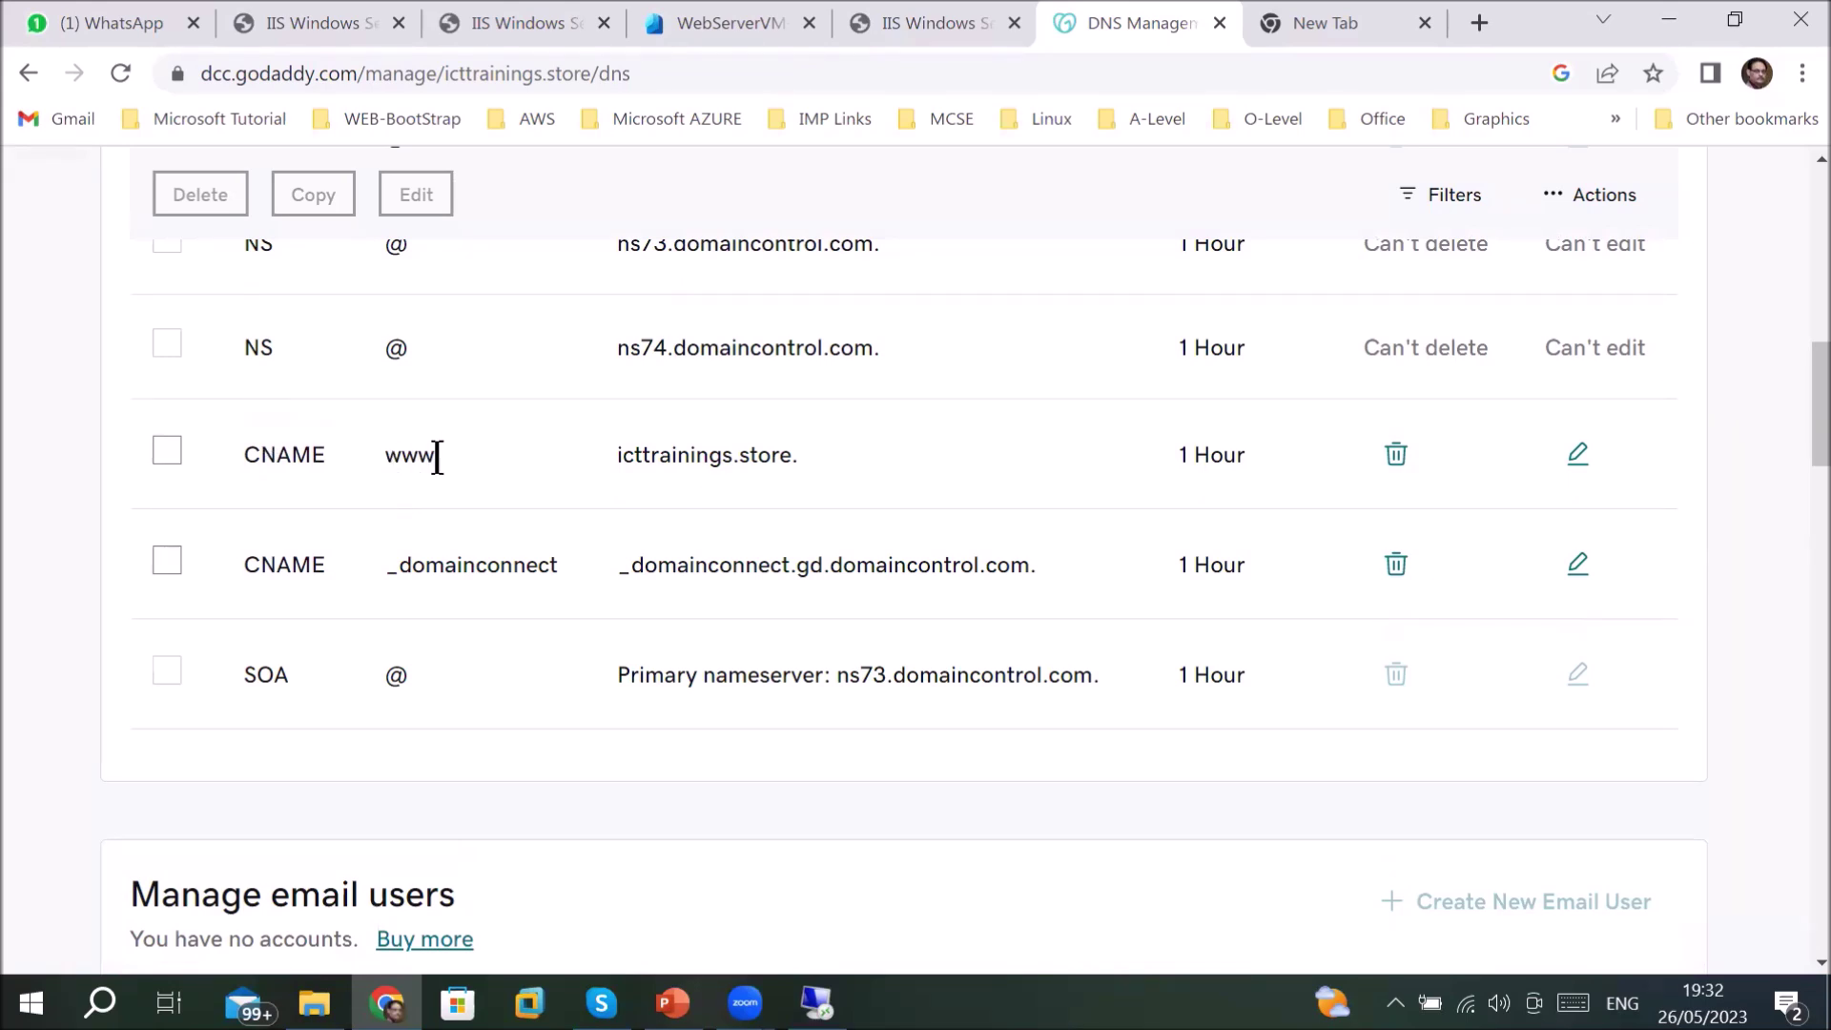
pyautogui.scroll(3, 450, 468)
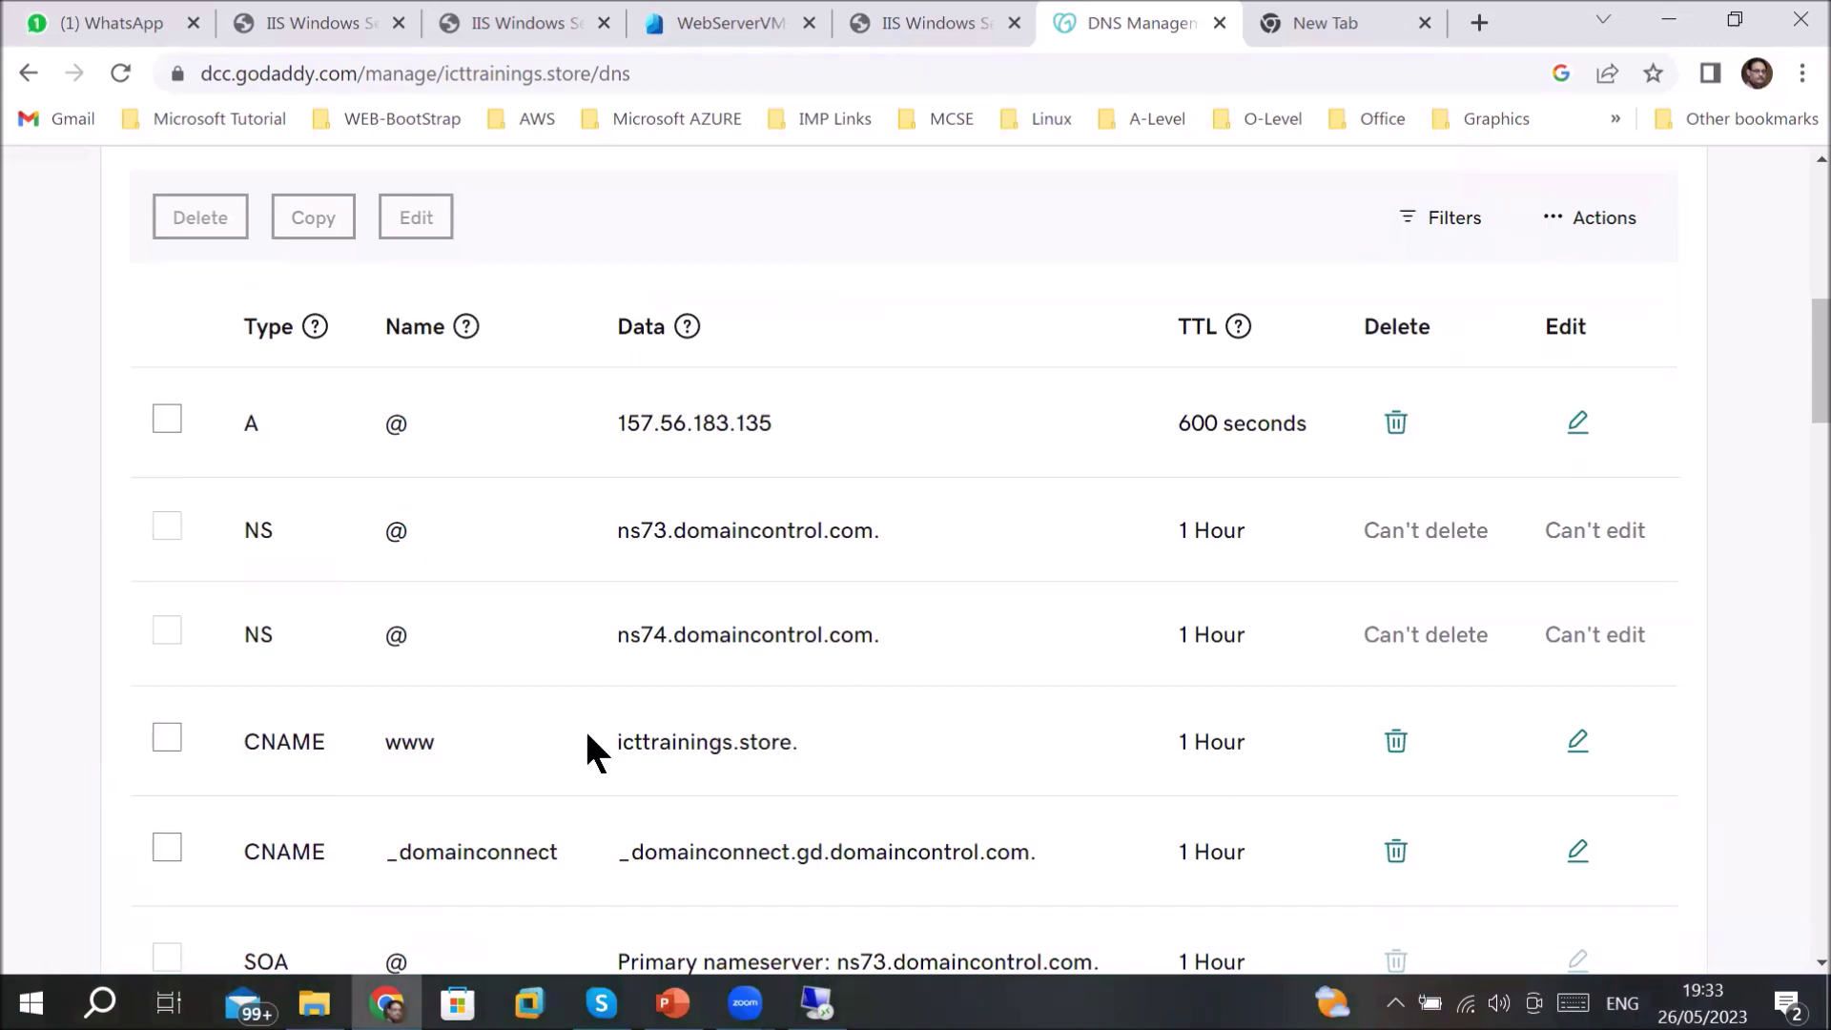
pyautogui.doubleClick(423, 743)
# - Set the CNAME record to Name www and Value icttrainings.store., then close the form
pyautogui.click(1577, 741)
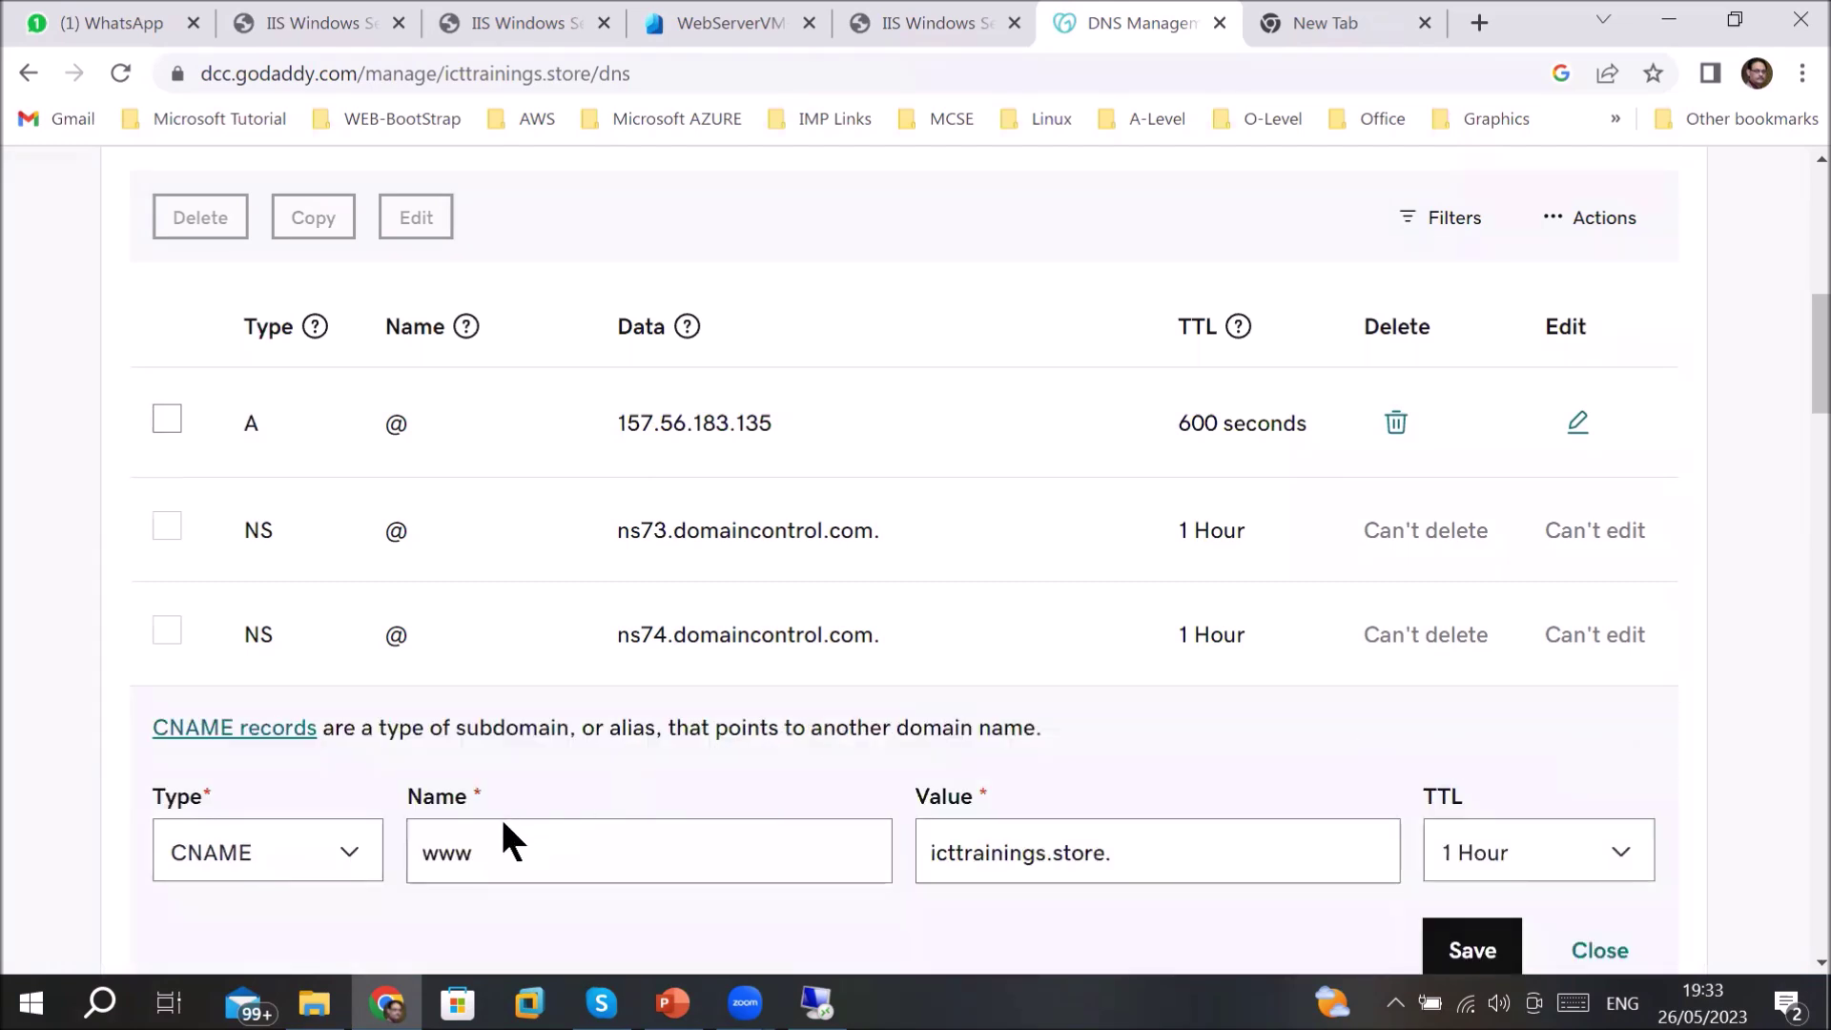
pyautogui.click(489, 850)
pyautogui.hotkey('ctrl', 'a')
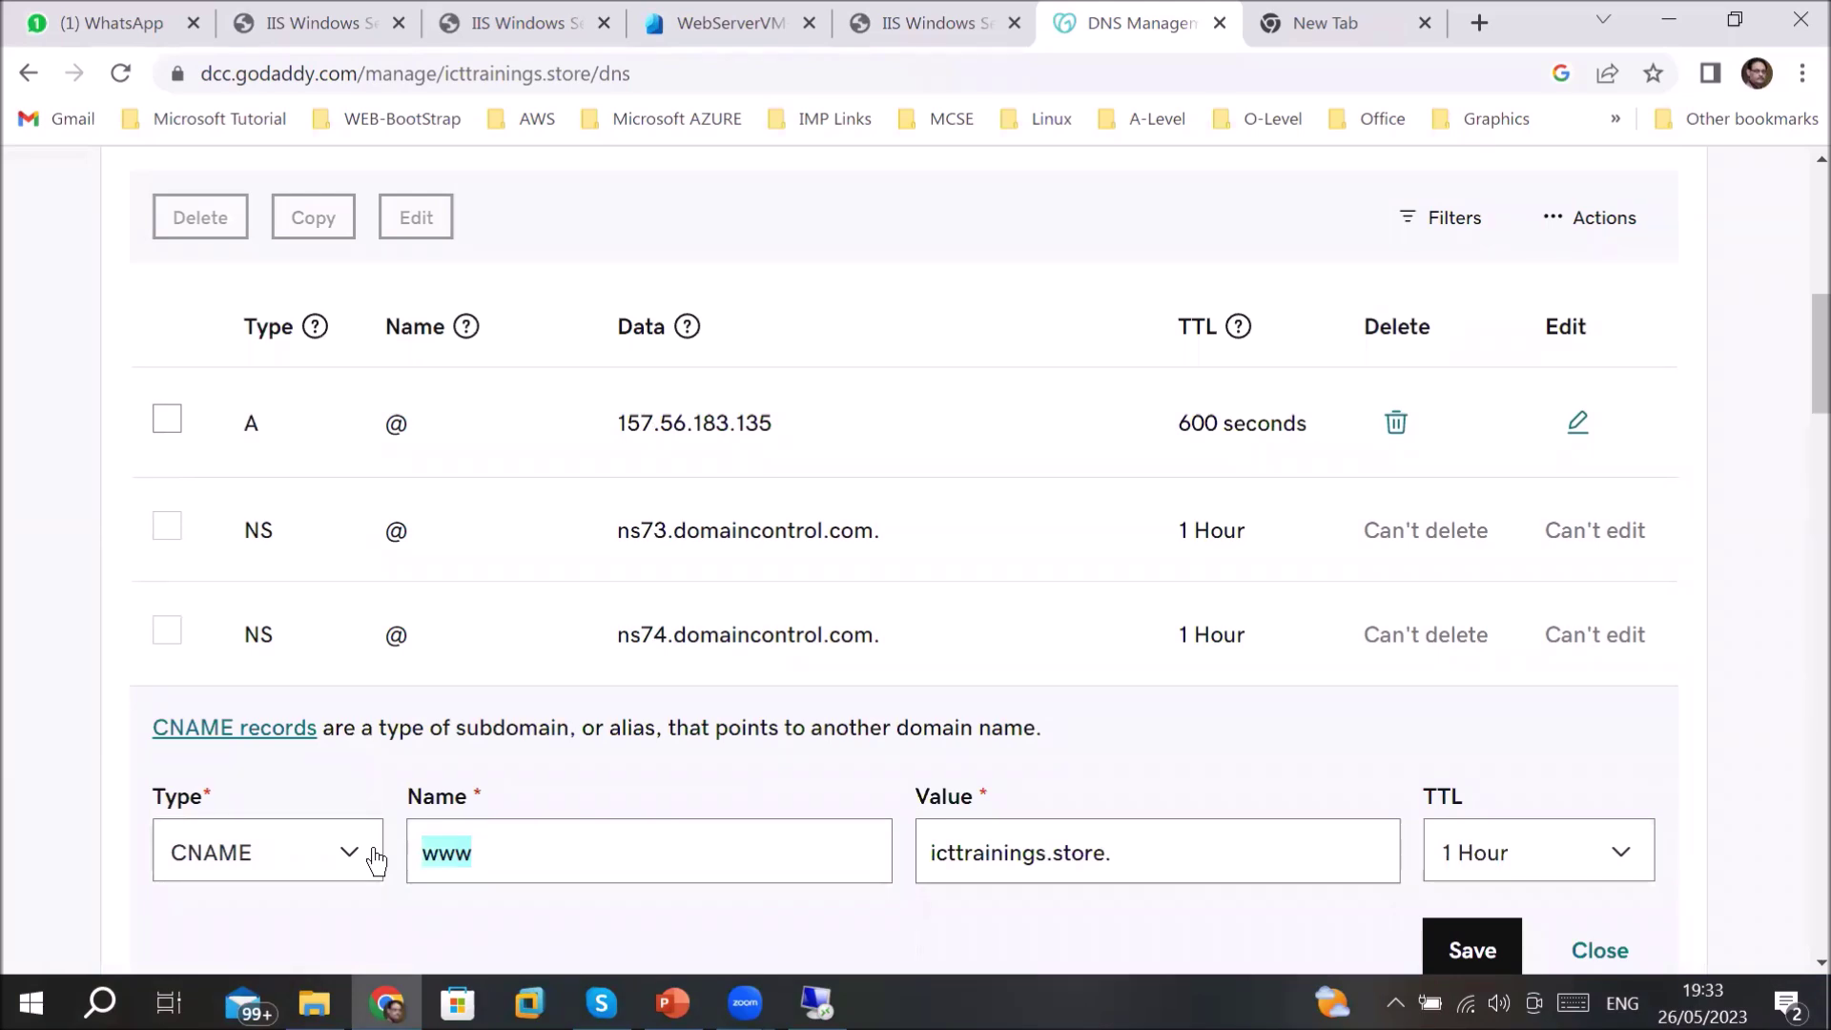
pyautogui.click(1121, 862)
pyautogui.hotkey('ctrl', 'a')
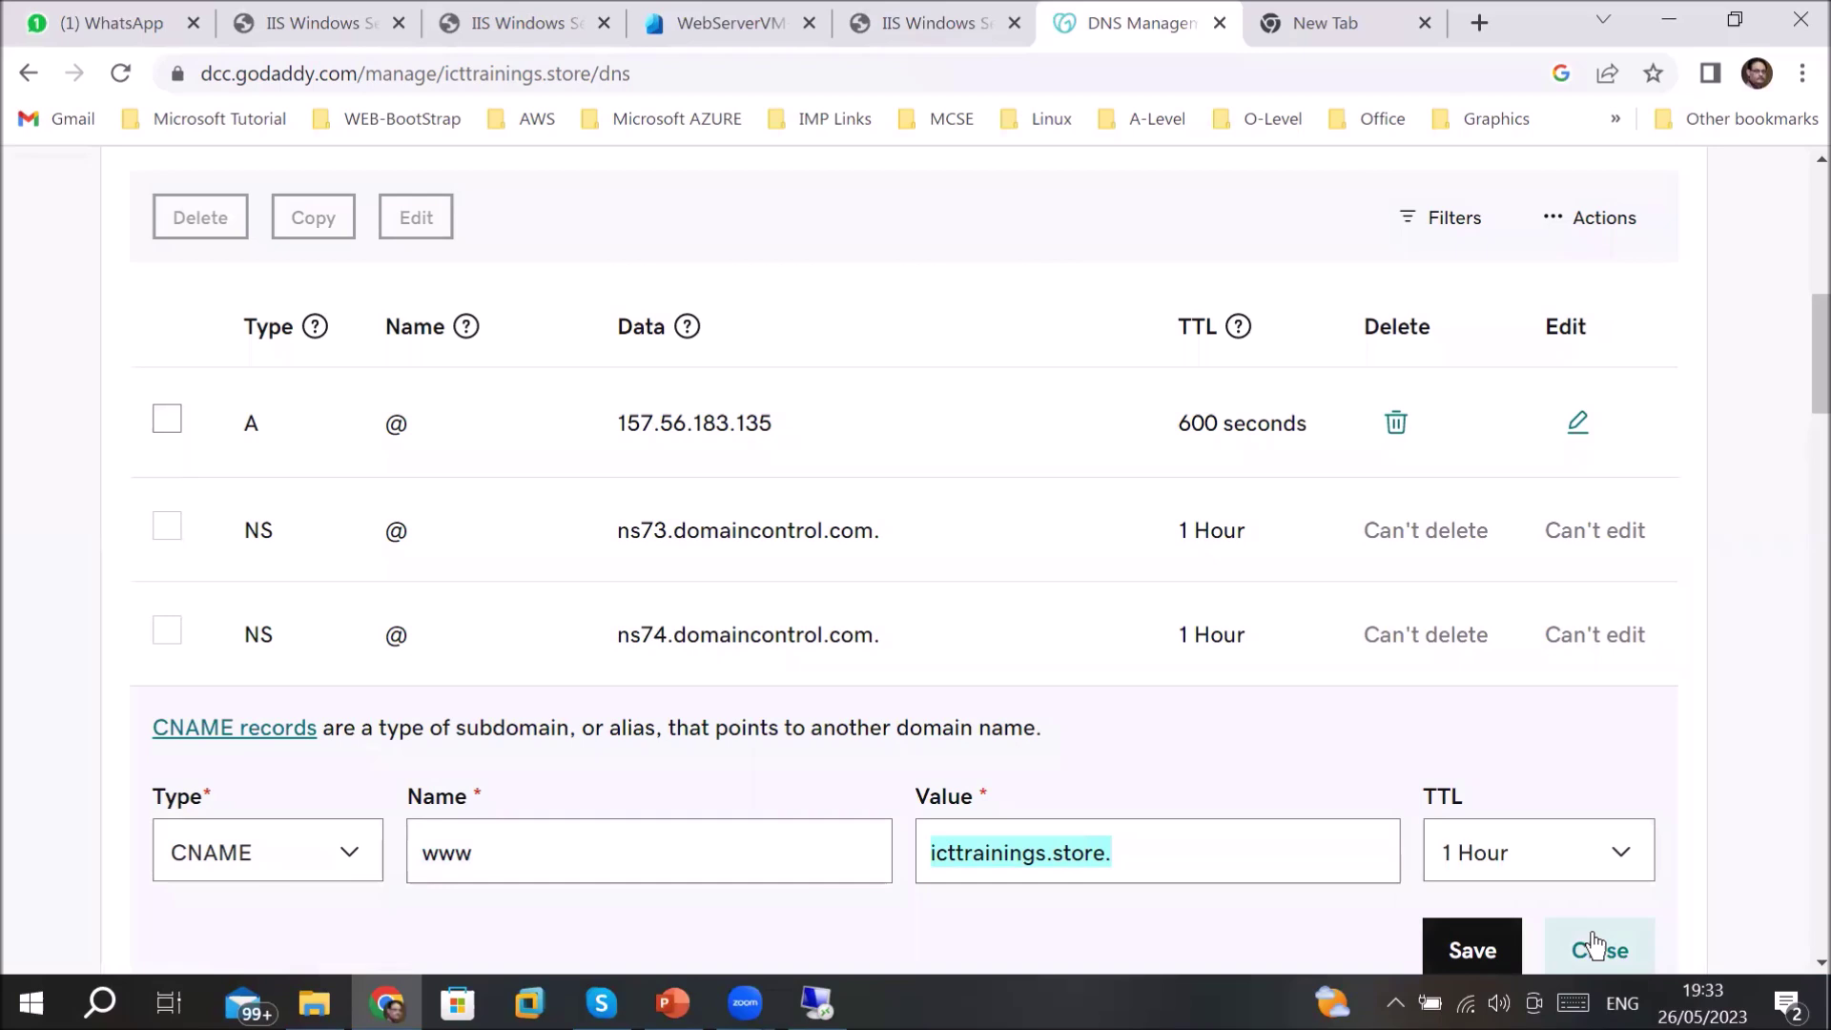
pyautogui.click(1598, 948)
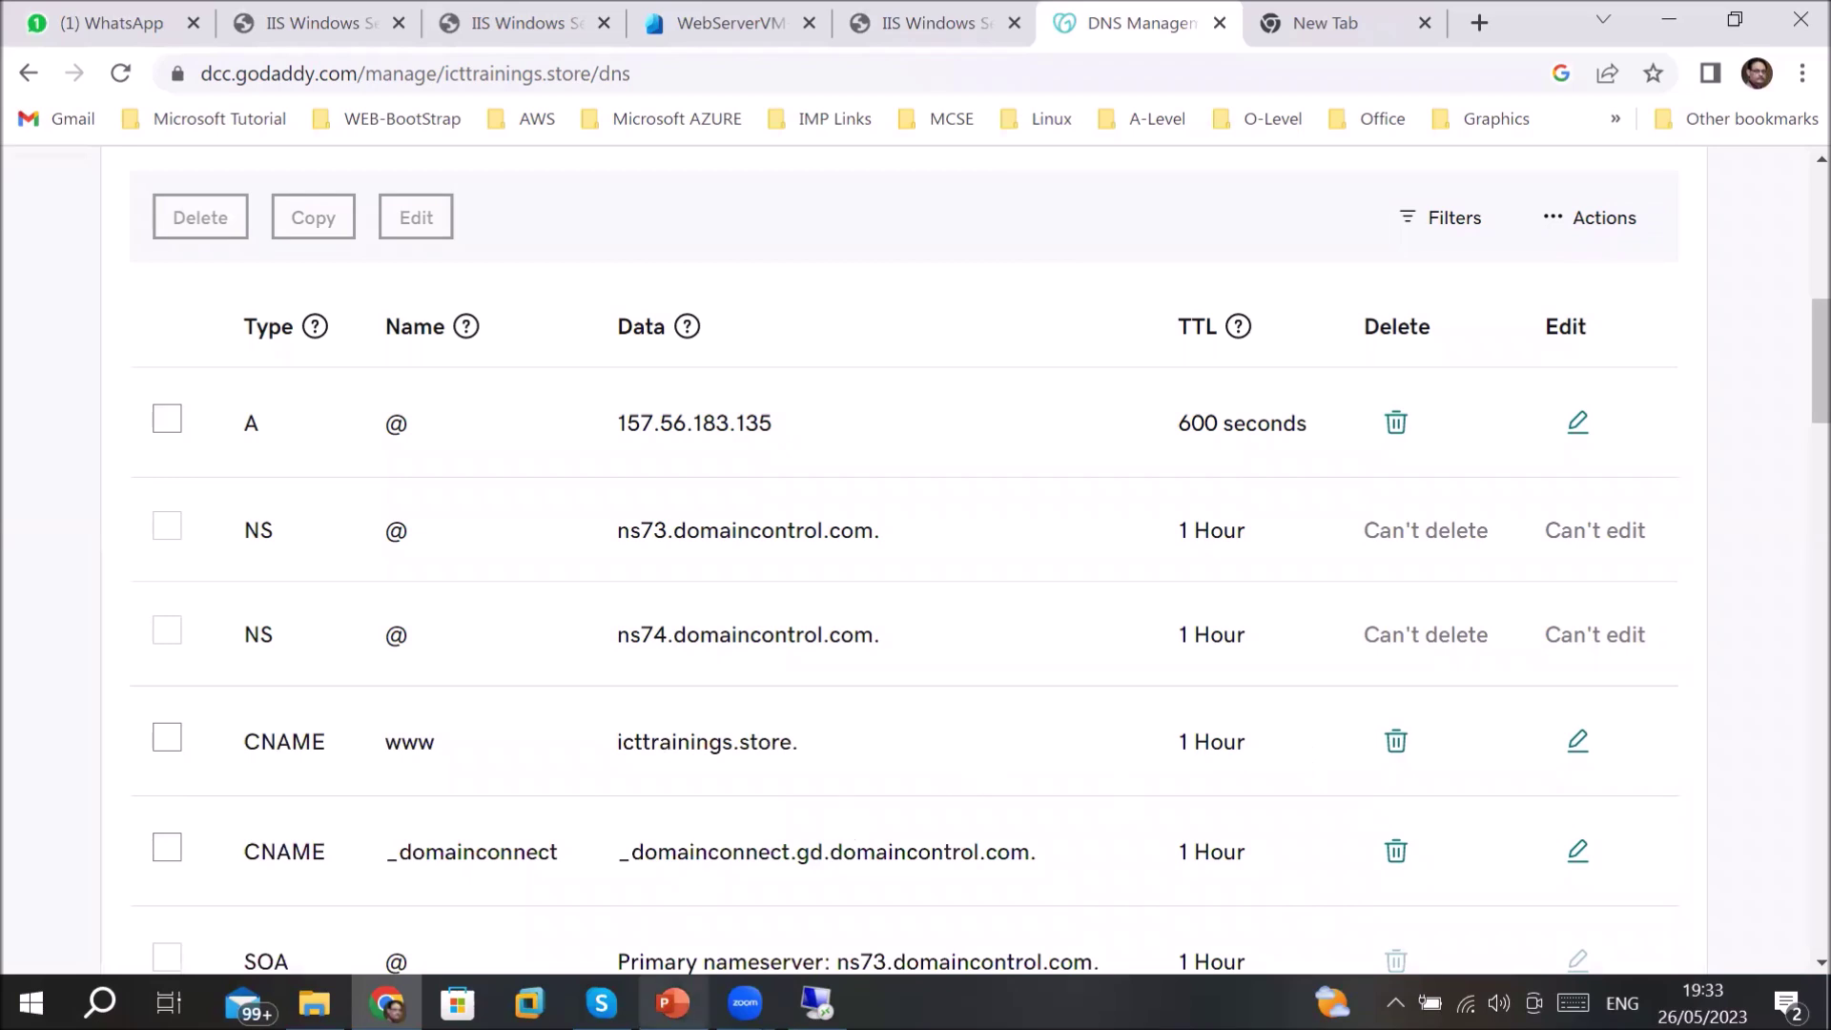
pyautogui.moveTo(817, 1001)
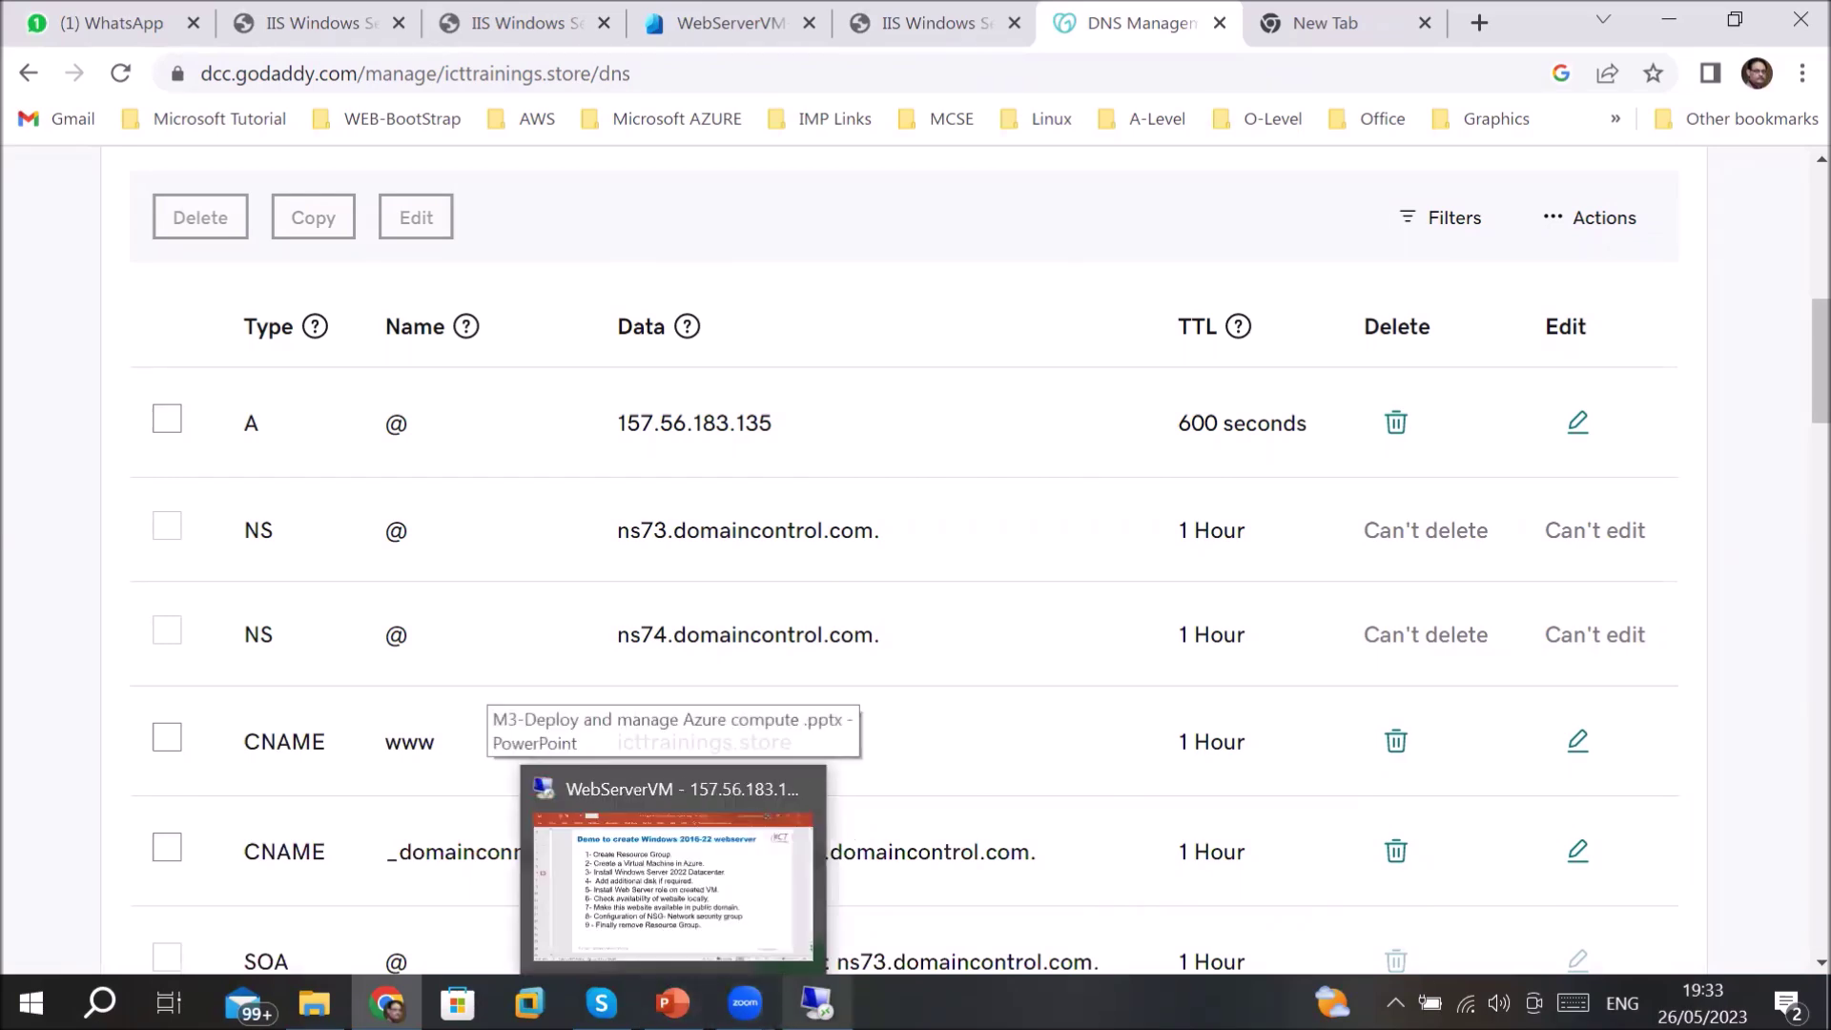
pyautogui.moveTo(386, 1001)
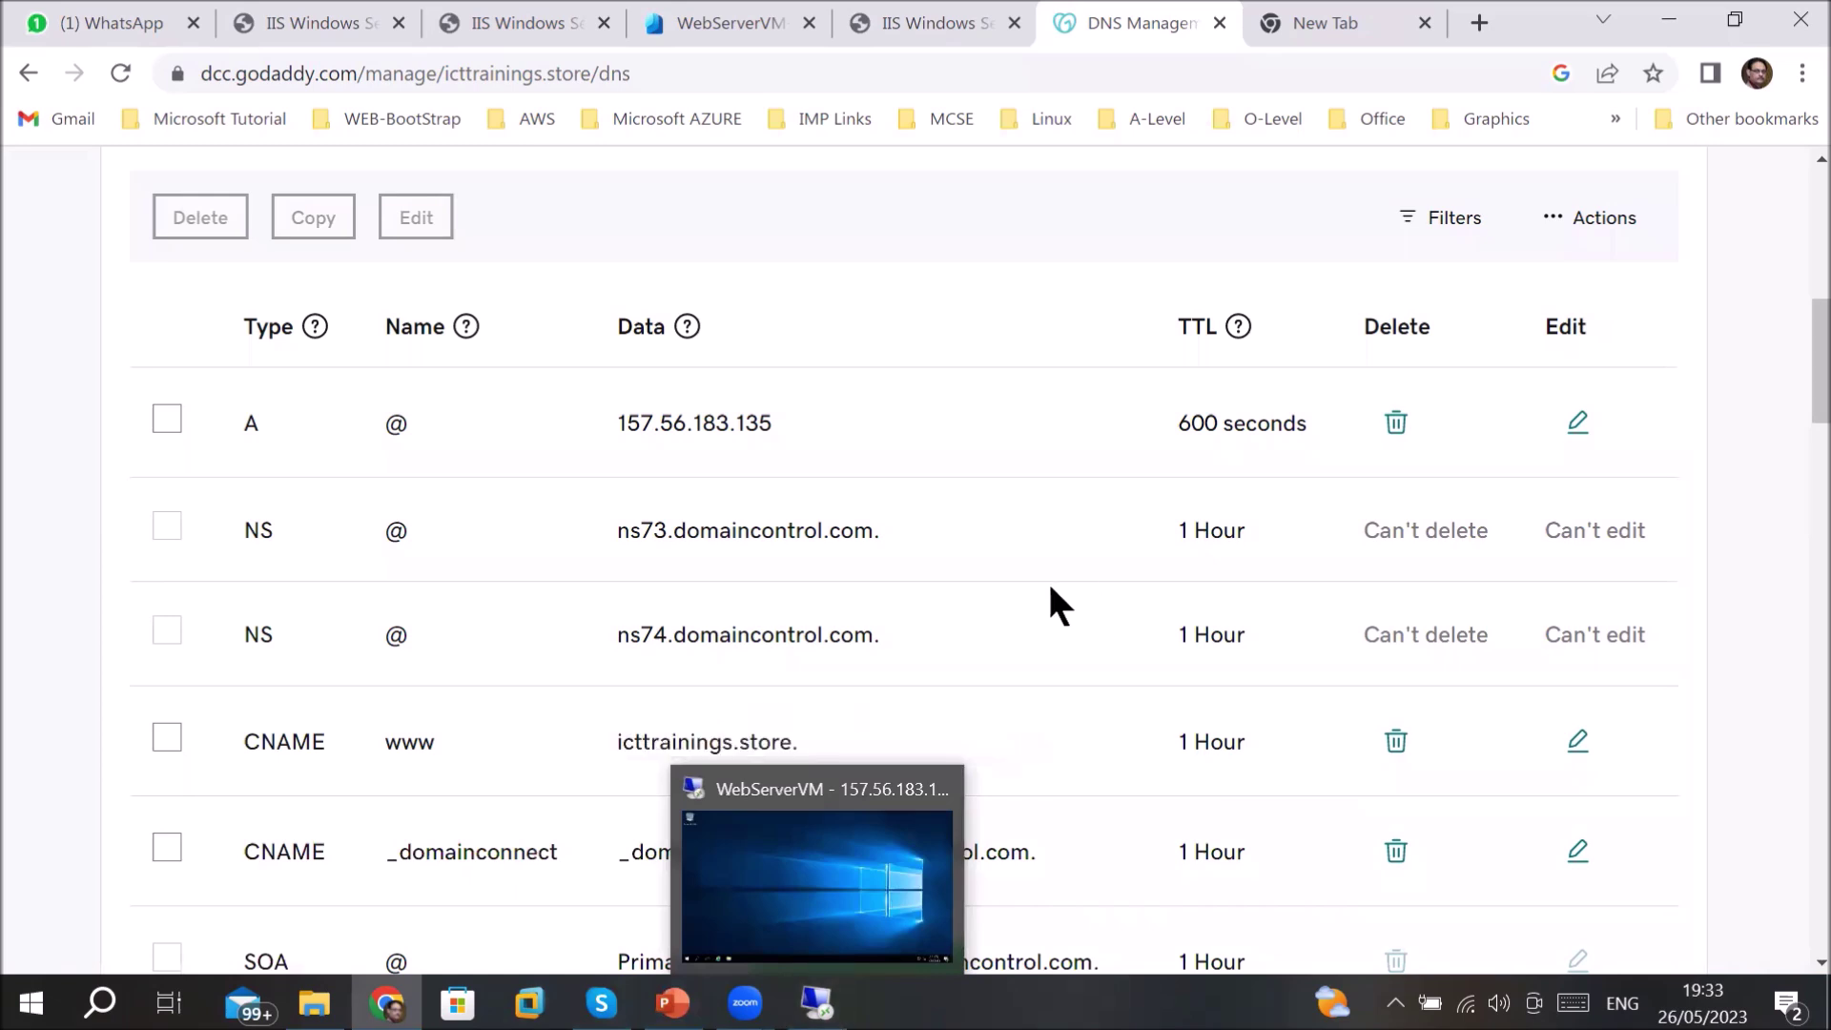
# - Copy the icttrainings.store link from WhatsApp and load it in a new Chrome tab instead of the IP address
pyautogui.click(1303, 19)
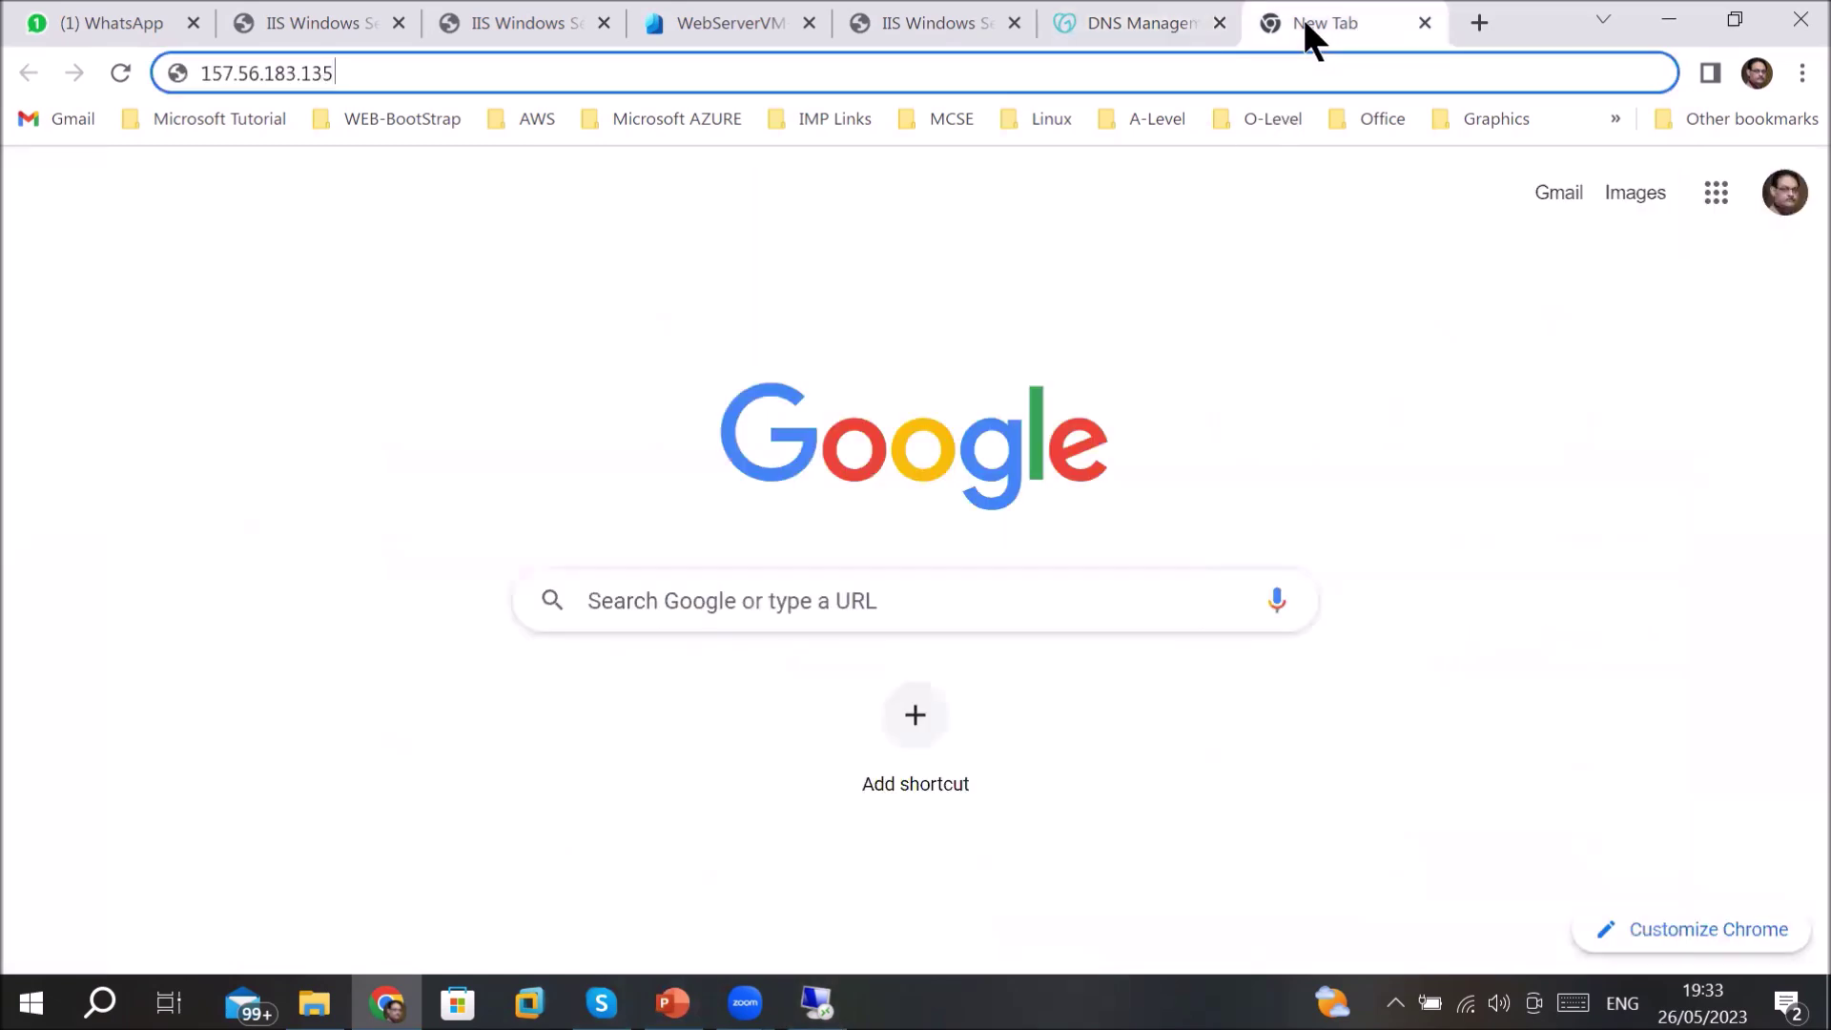
pyautogui.click(281, 73)
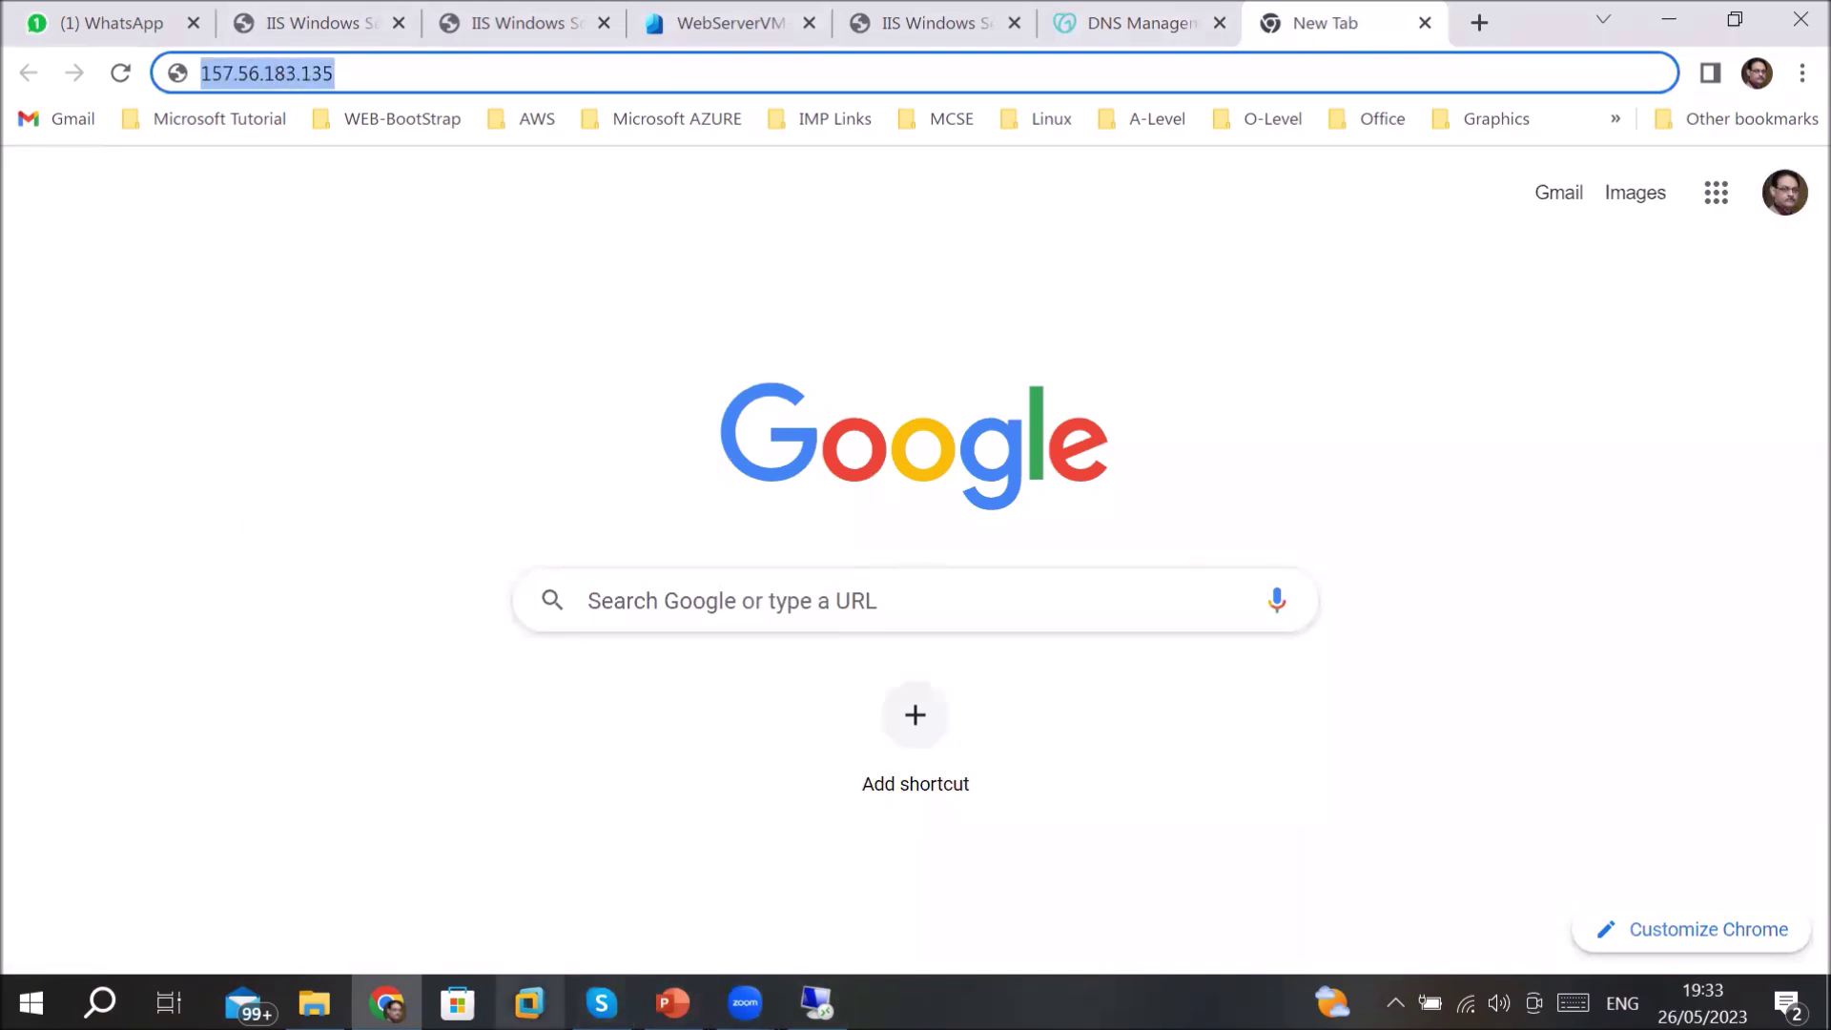
pyautogui.click(386, 1003)
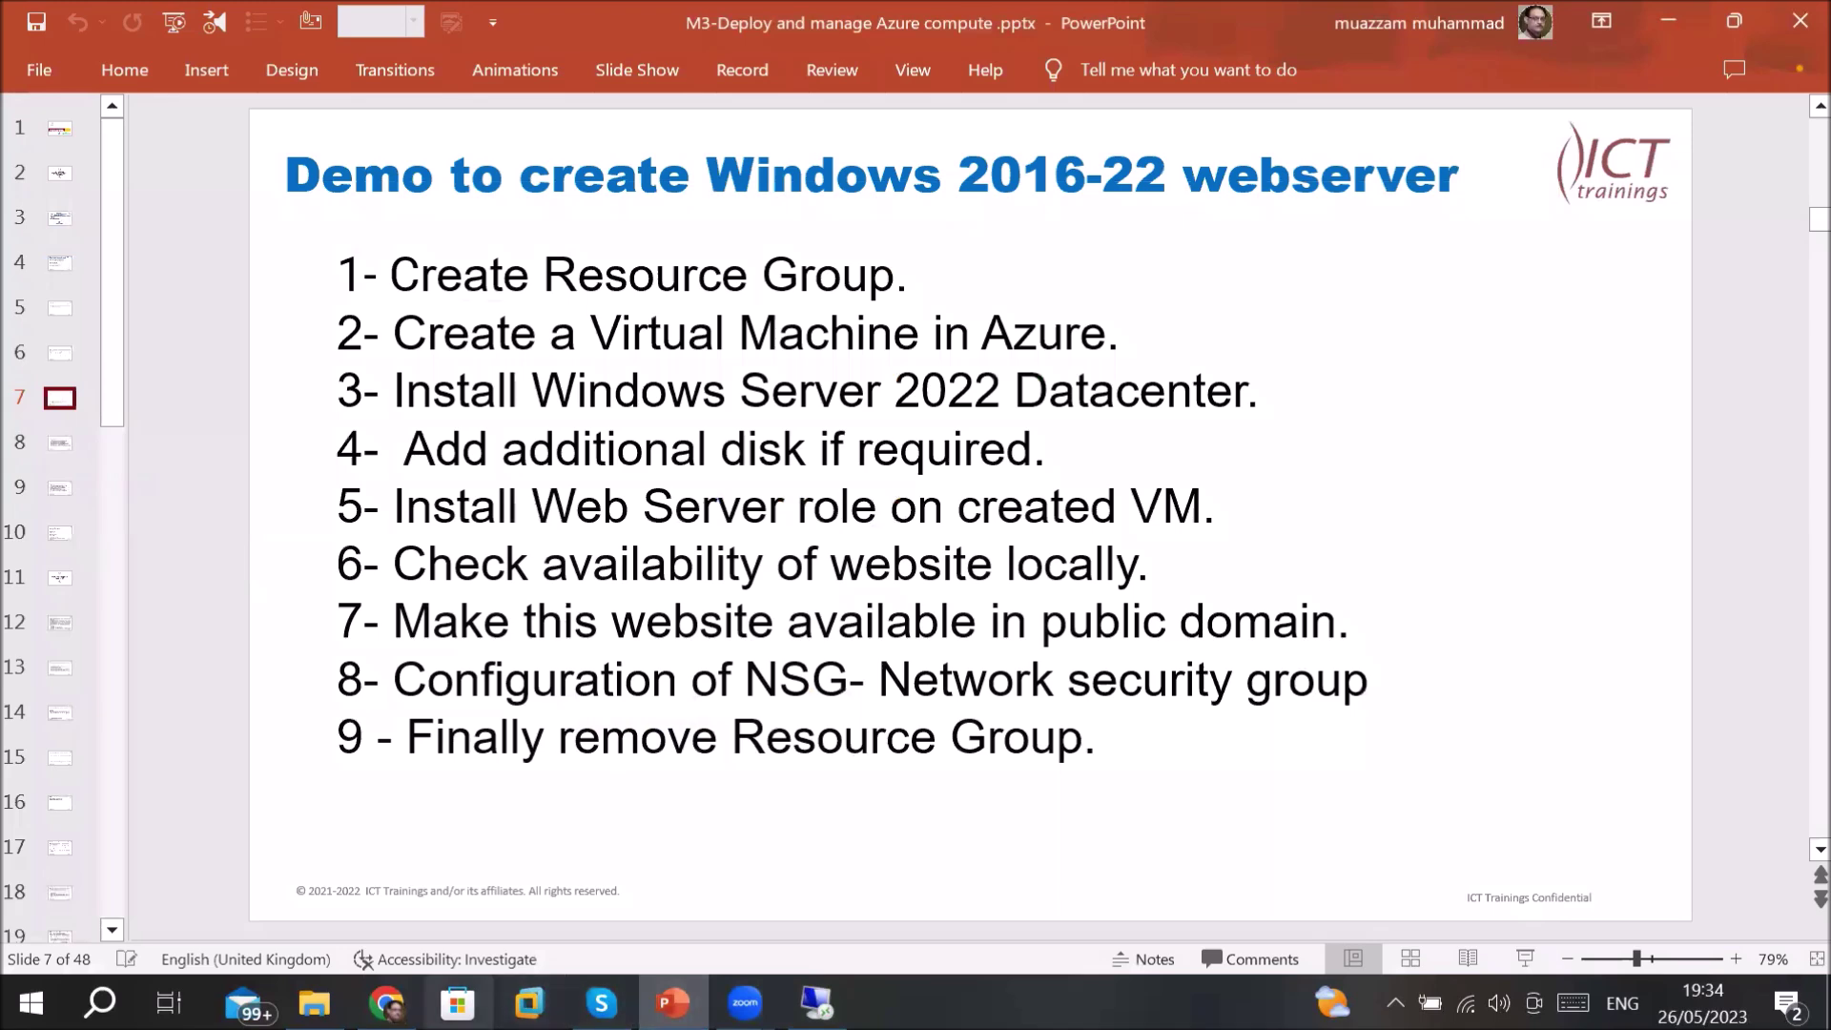
pyautogui.click(386, 1002)
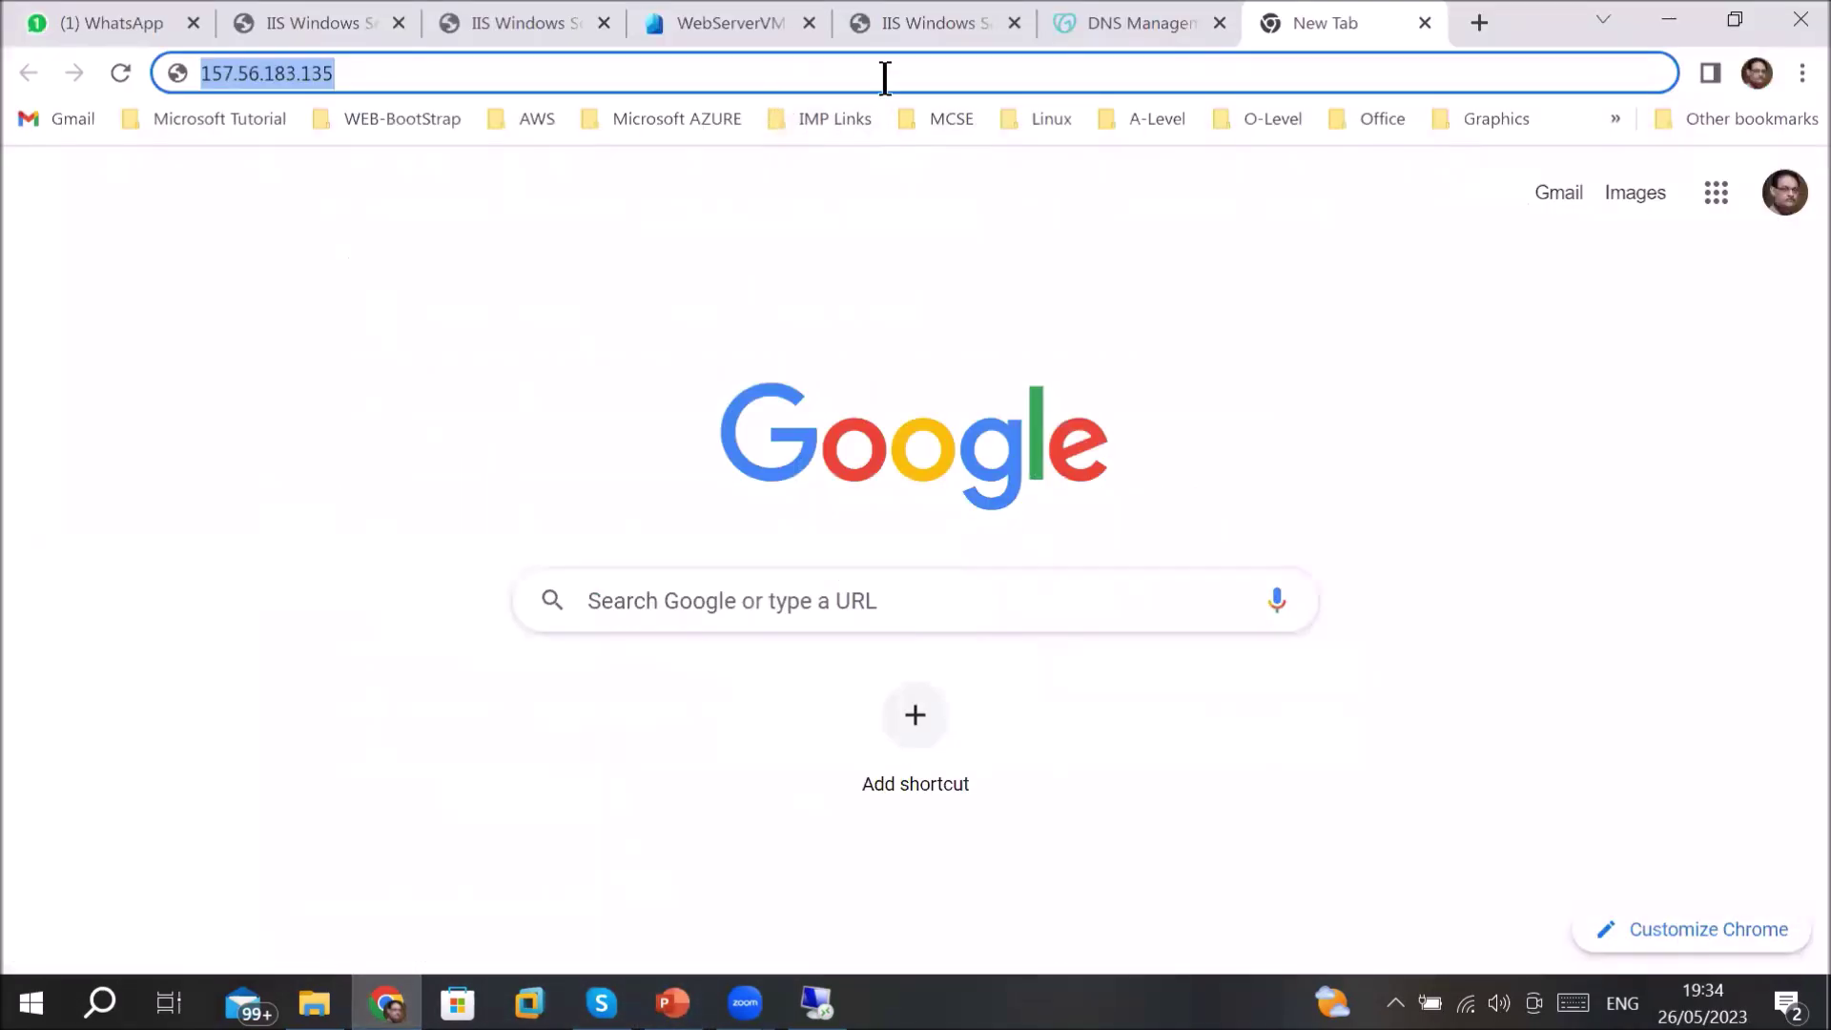
pyautogui.click(102, 23)
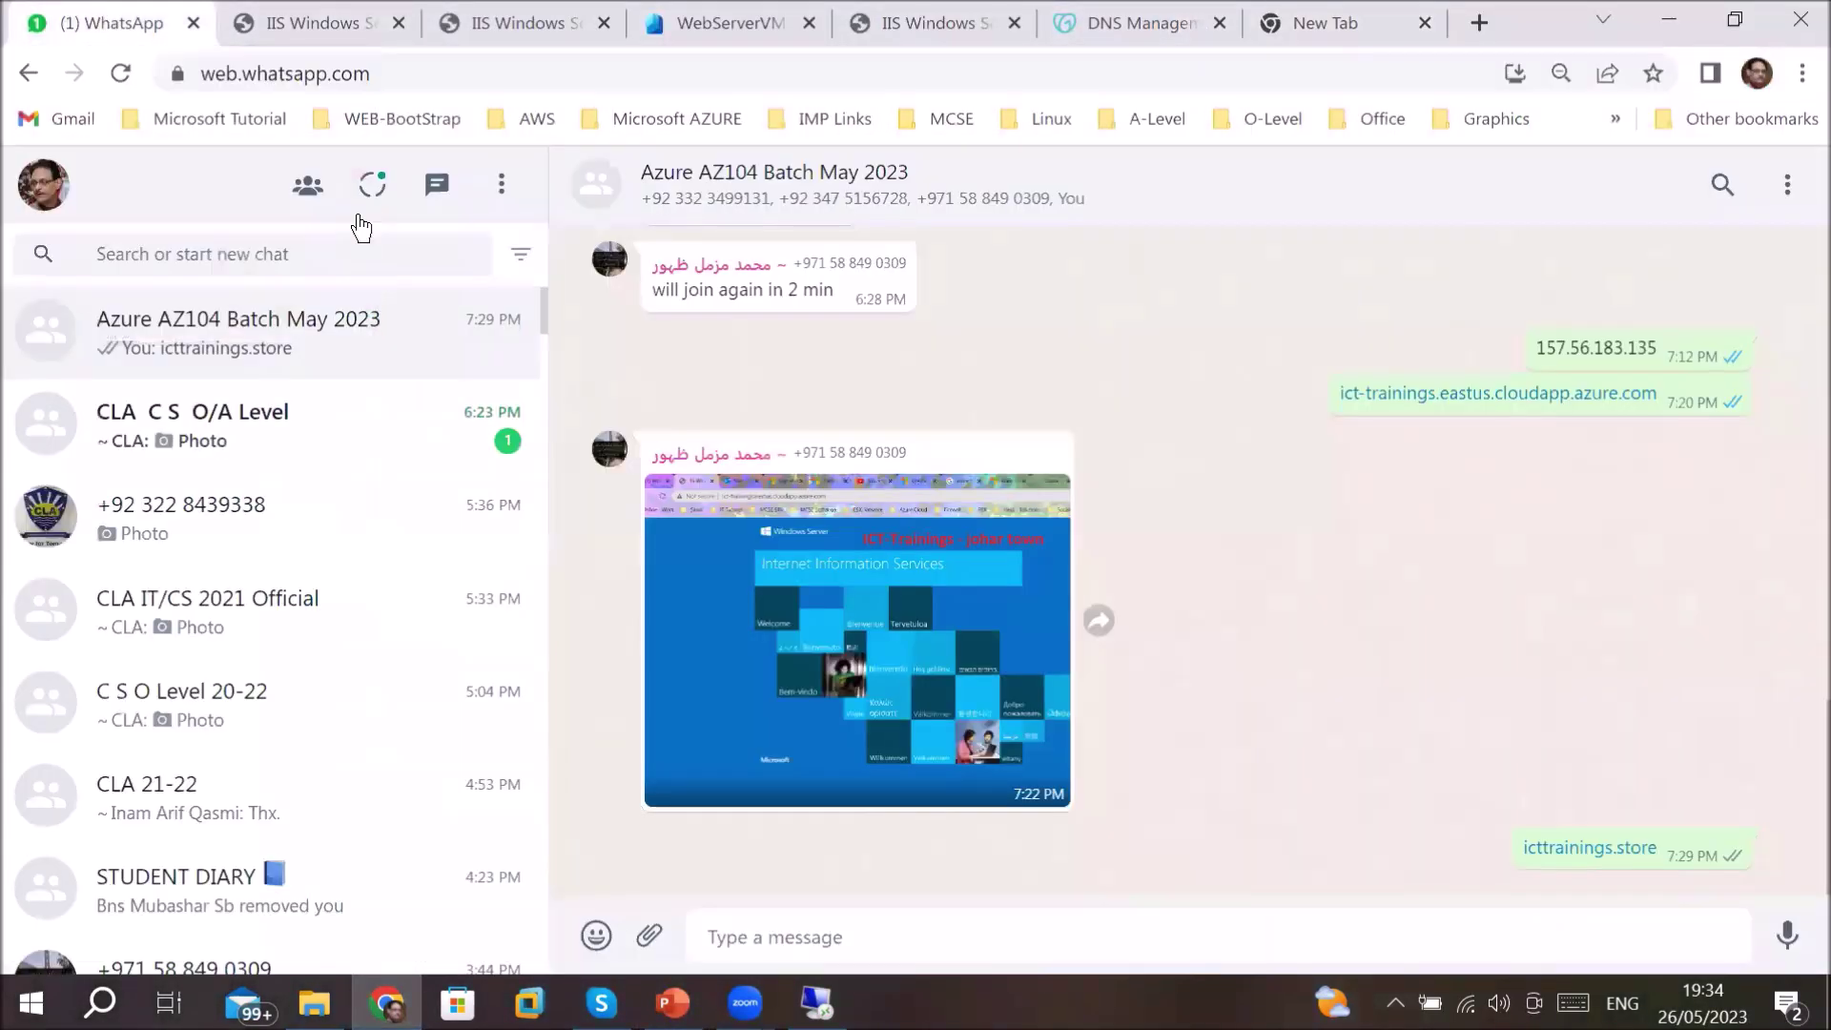
pyautogui.rightClick(1557, 851)
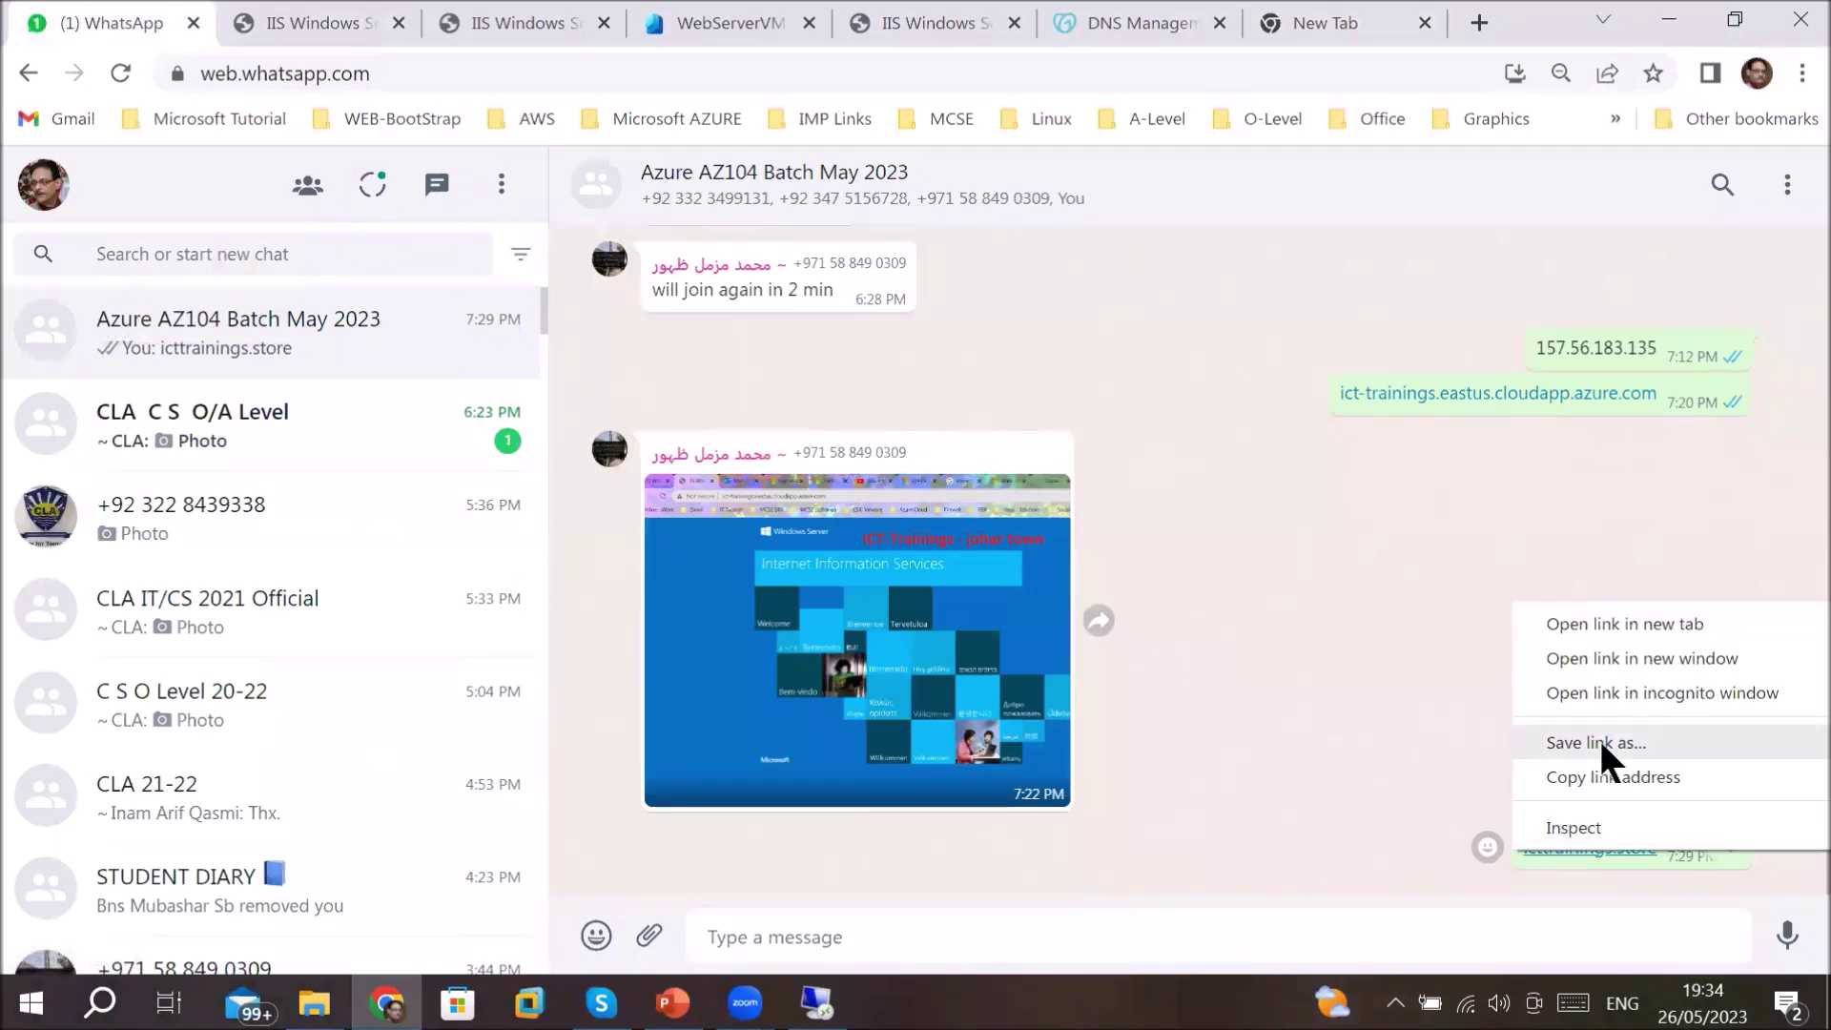
pyautogui.click(1339, 18)
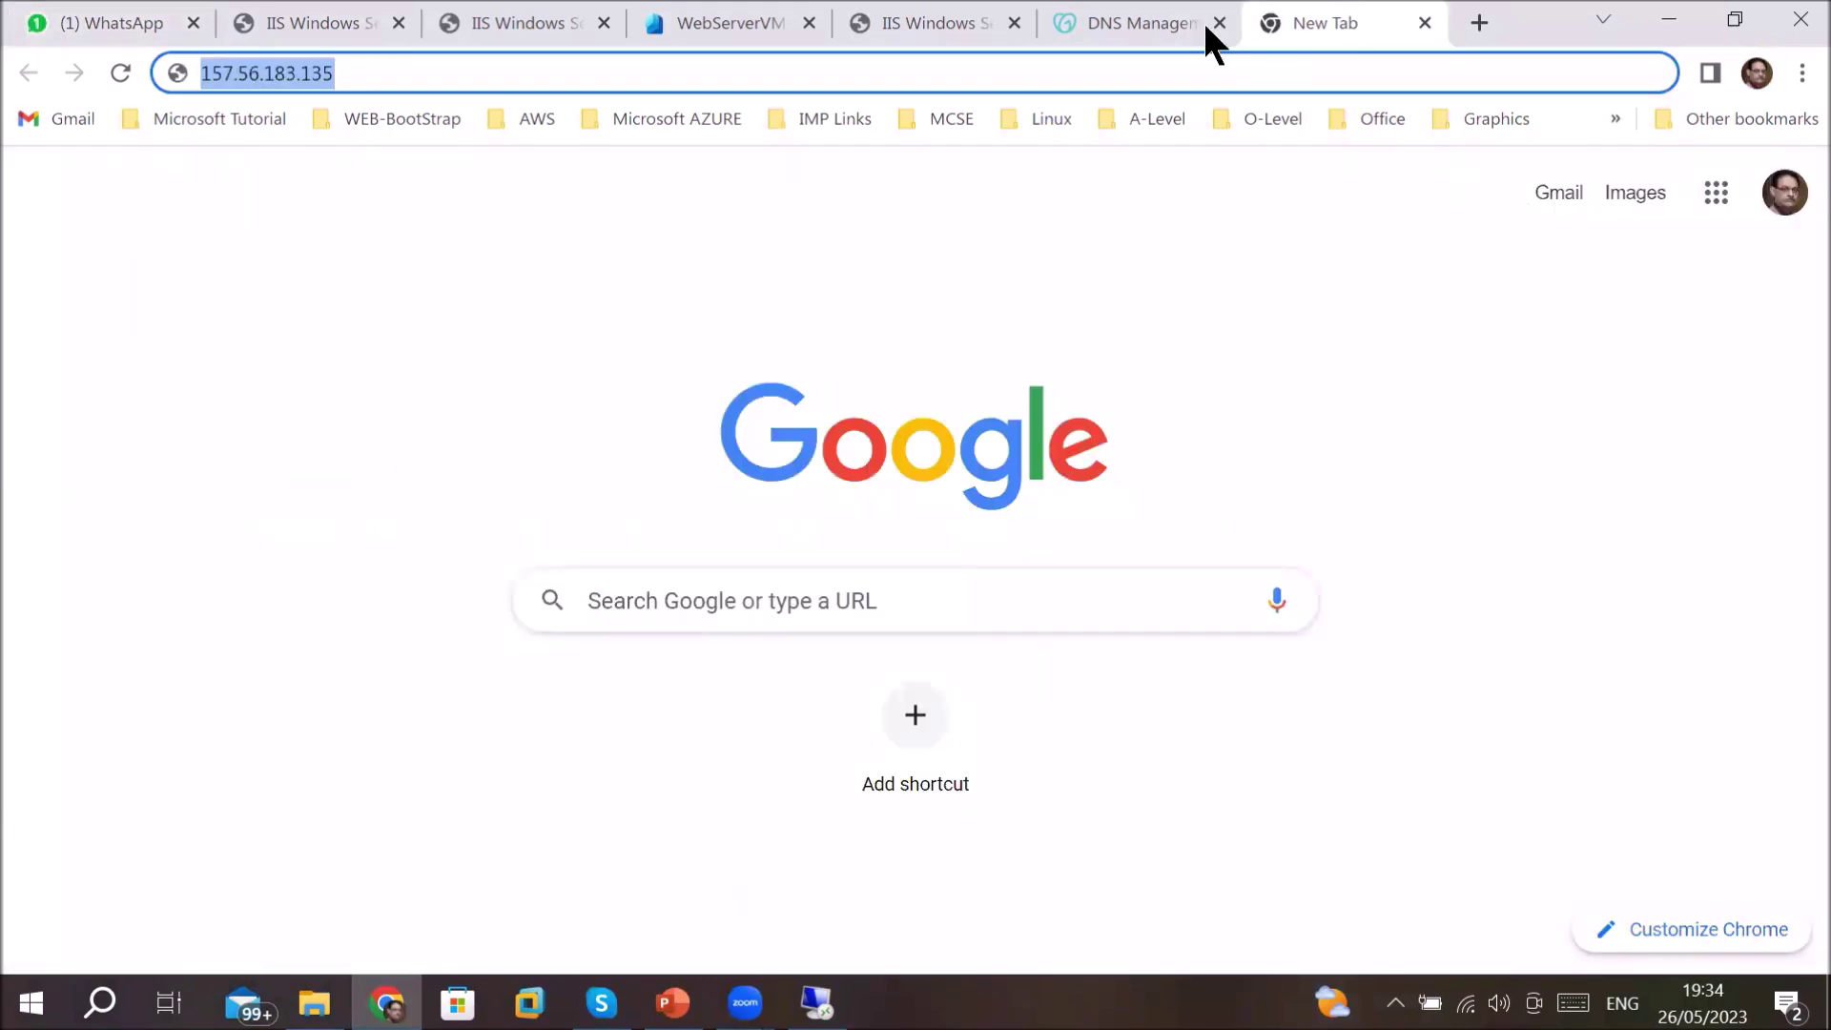
pyautogui.rightClick(253, 73)
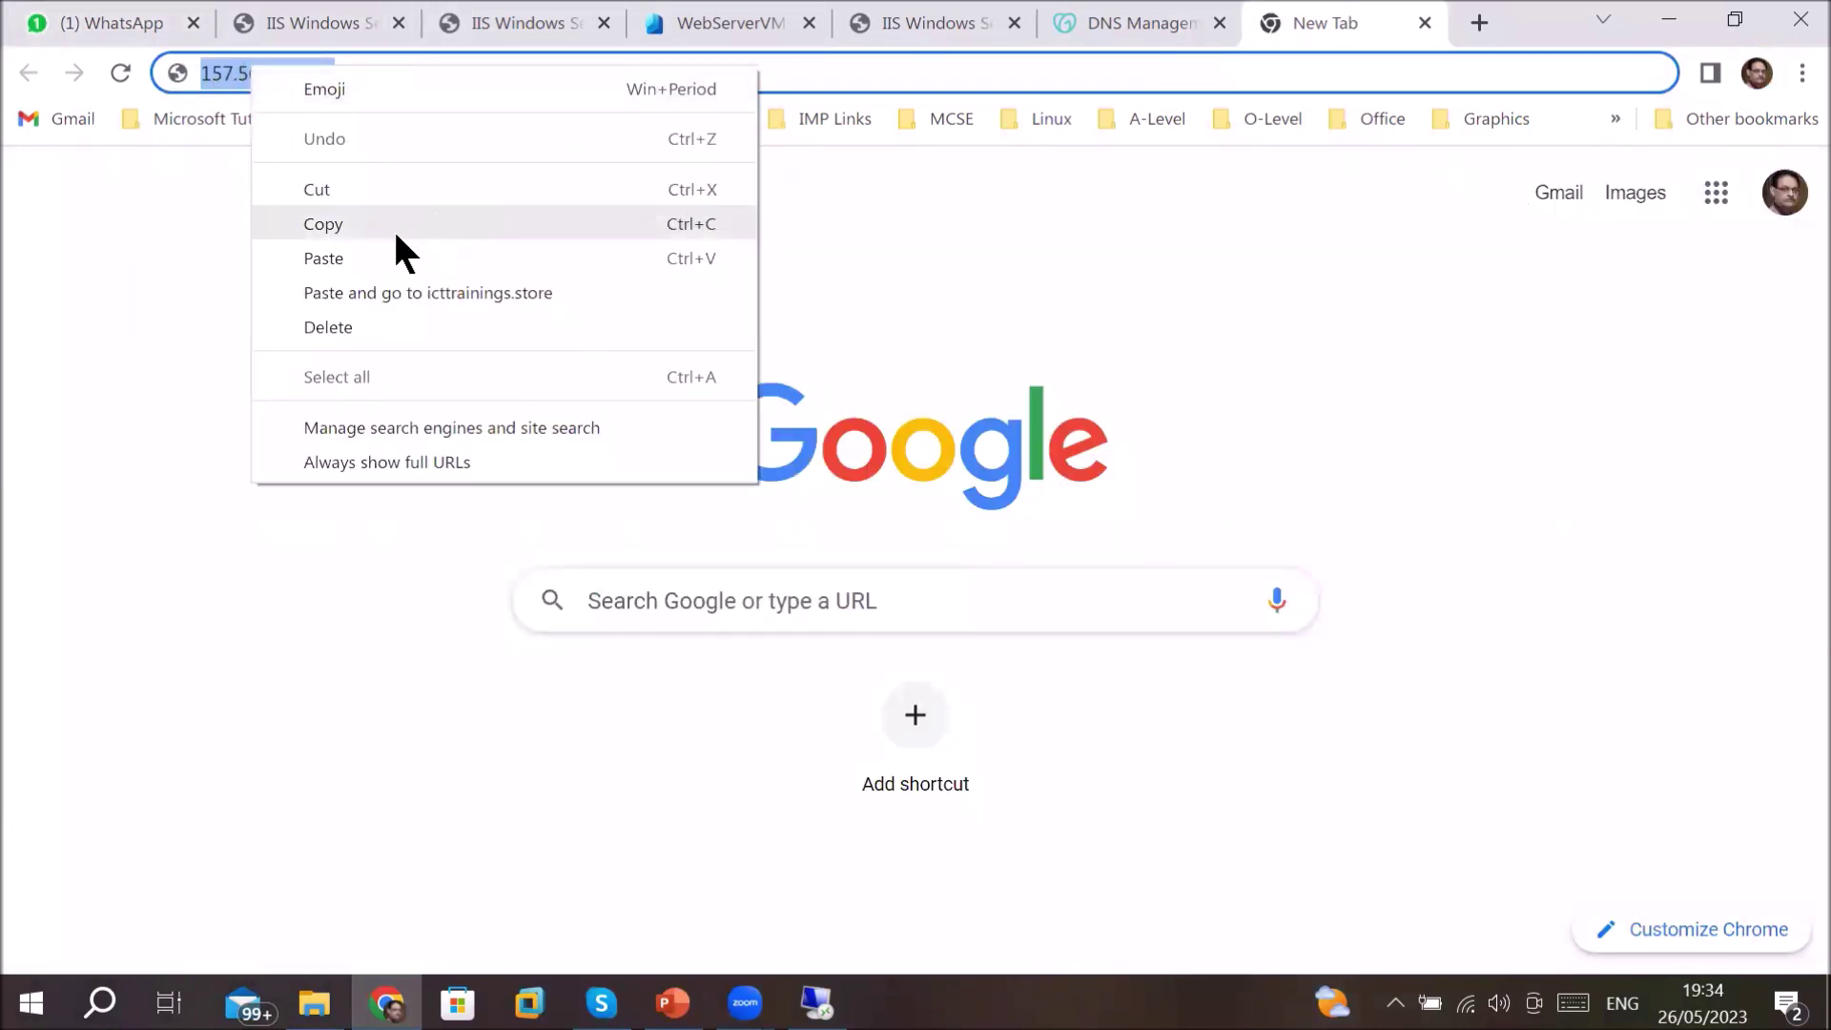
pyautogui.click(380, 255)
pyautogui.press('Return')
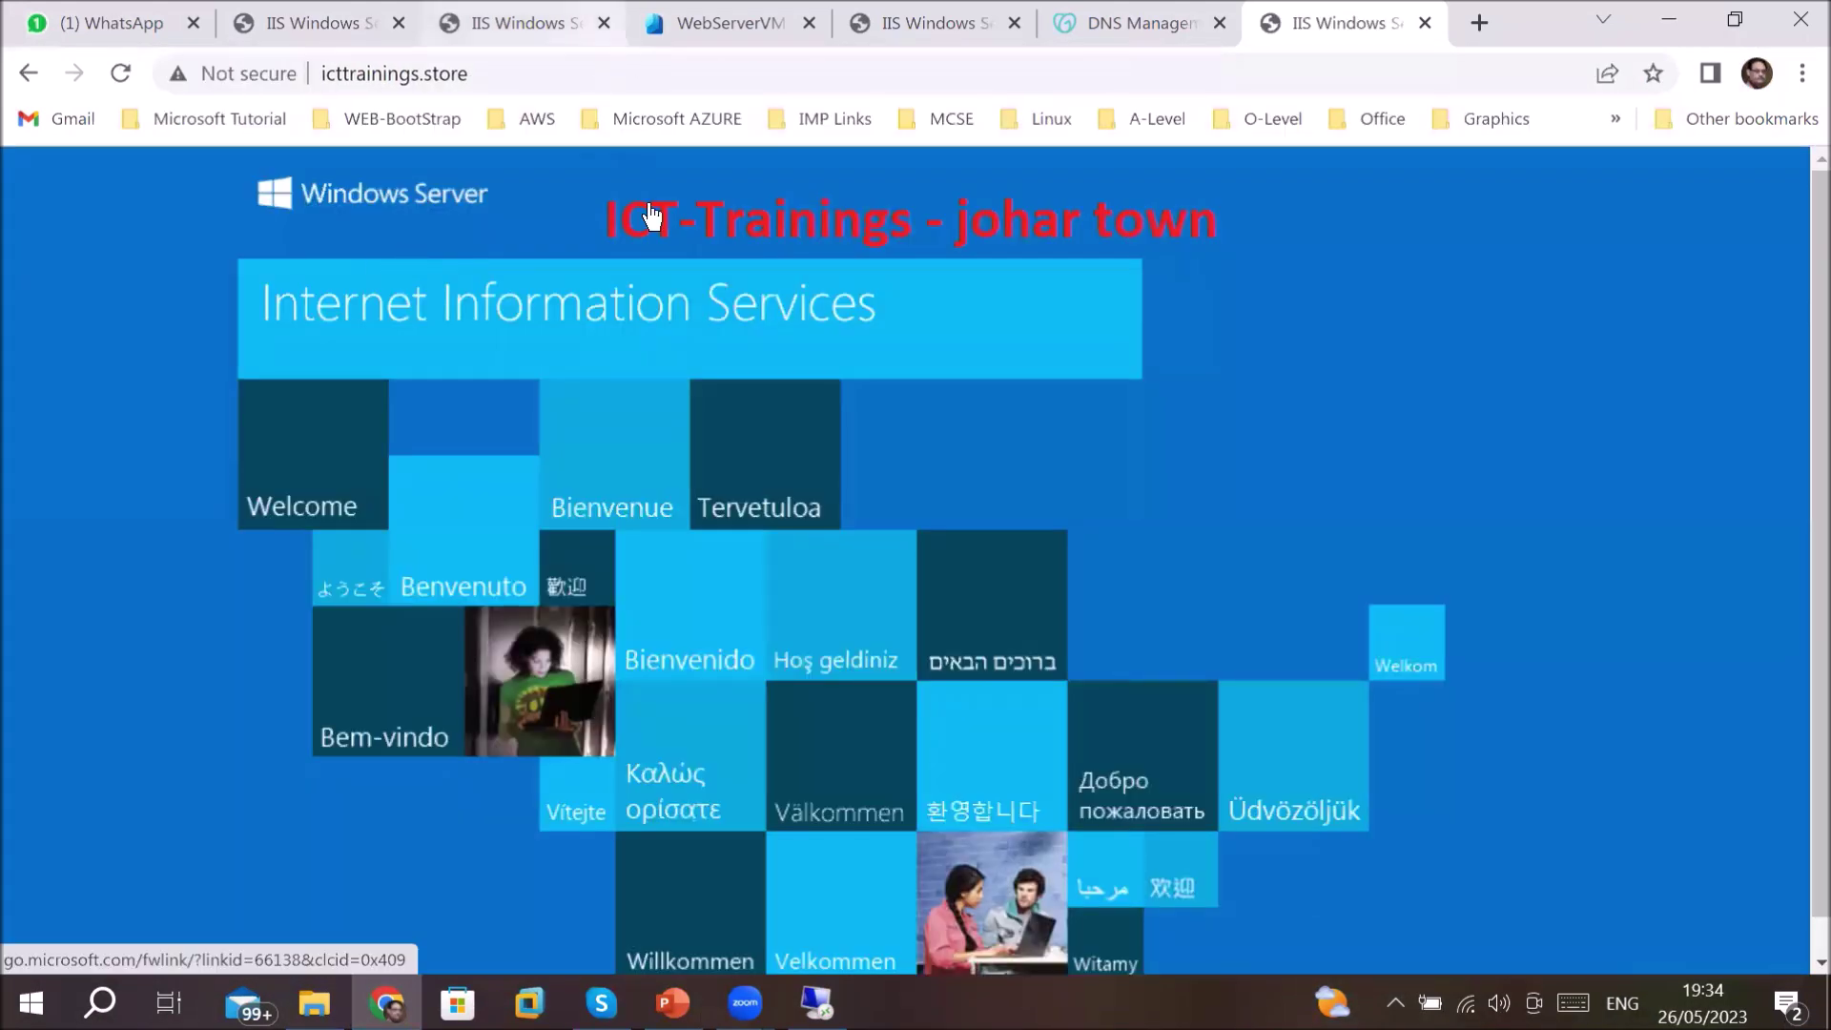
# - Load icttrainings.store in a new incognito window to confirm the ICT-Trainings IIS page appears
pyautogui.click(1801, 73)
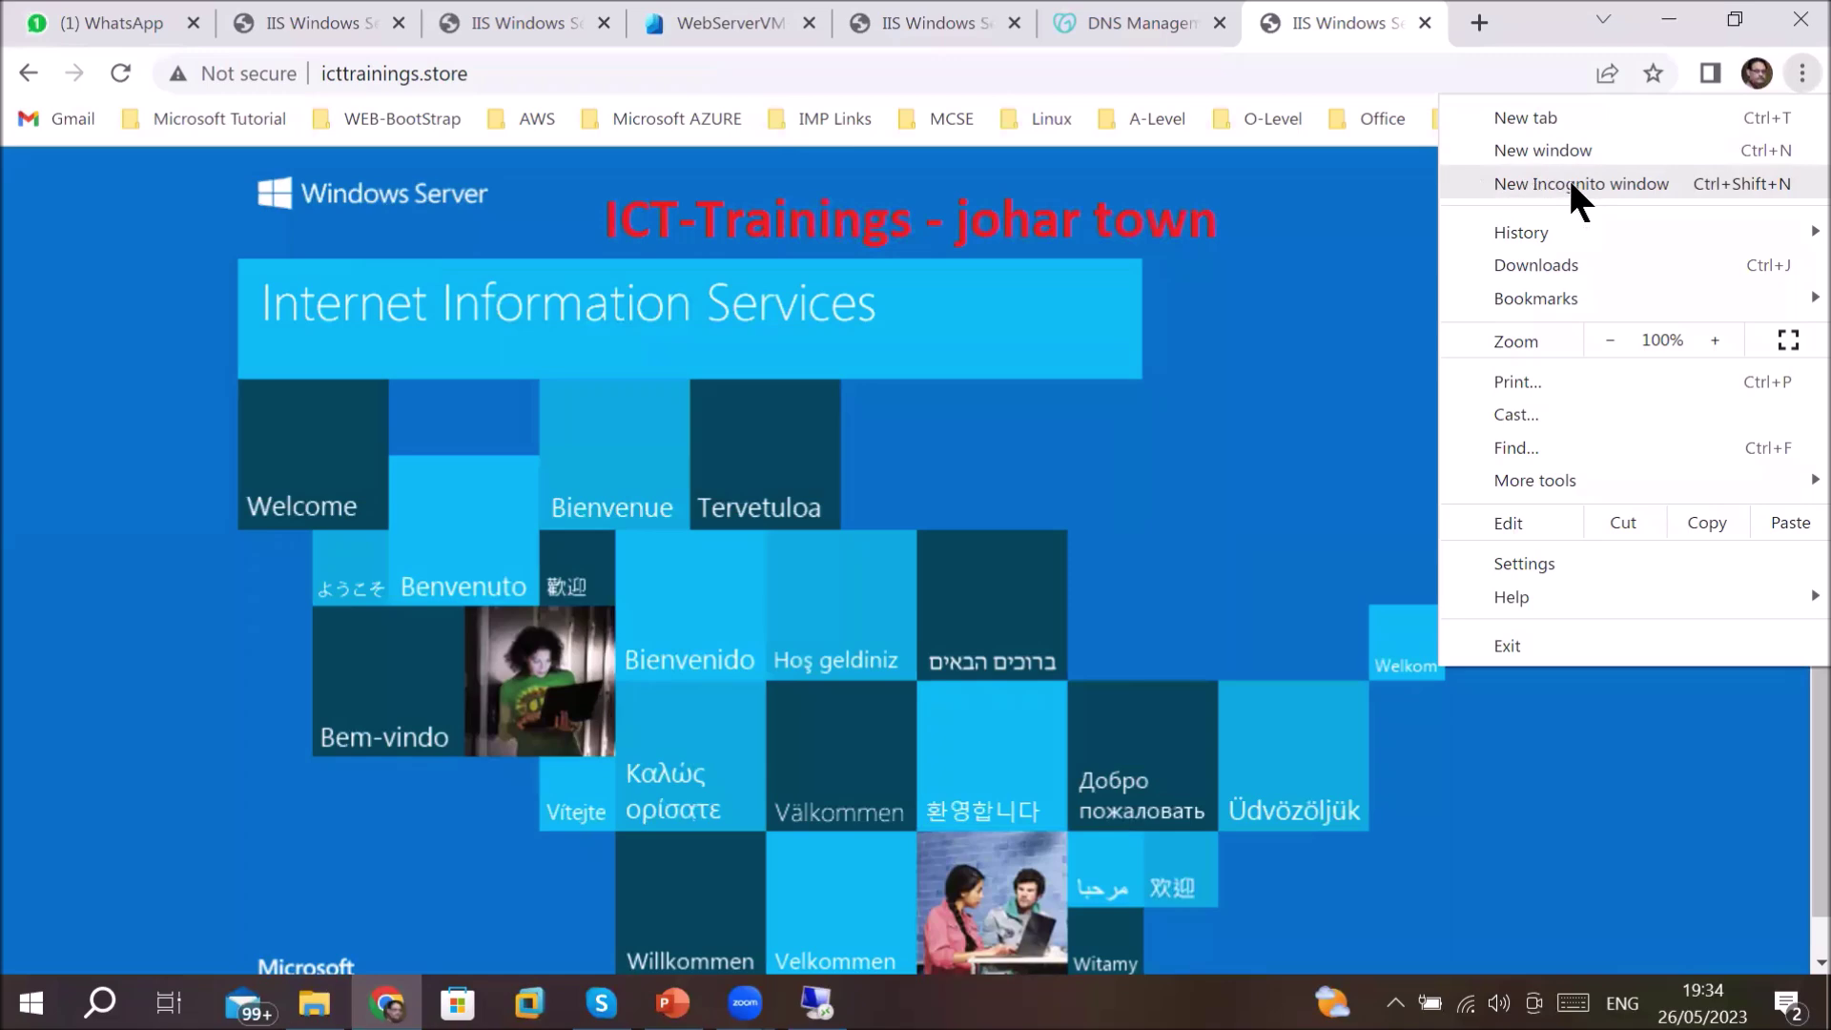
pyautogui.click(1572, 184)
pyautogui.rightClick(584, 74)
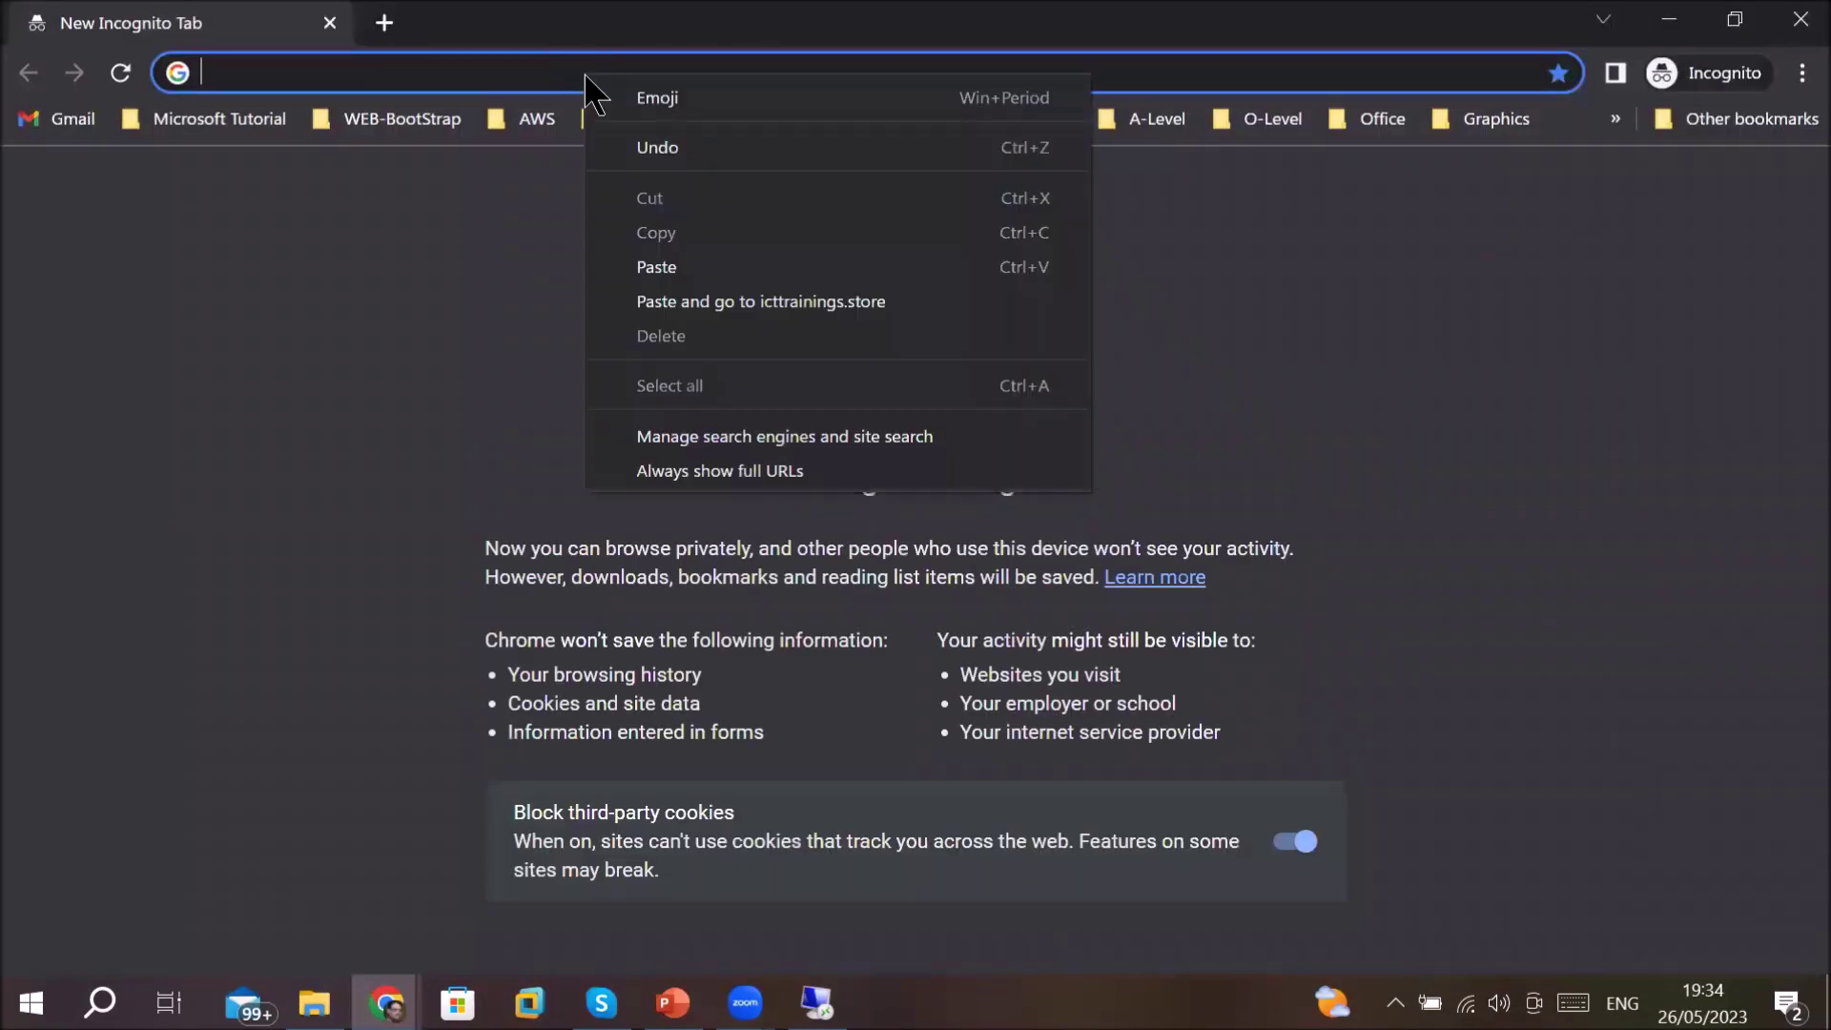
pyautogui.click(667, 255)
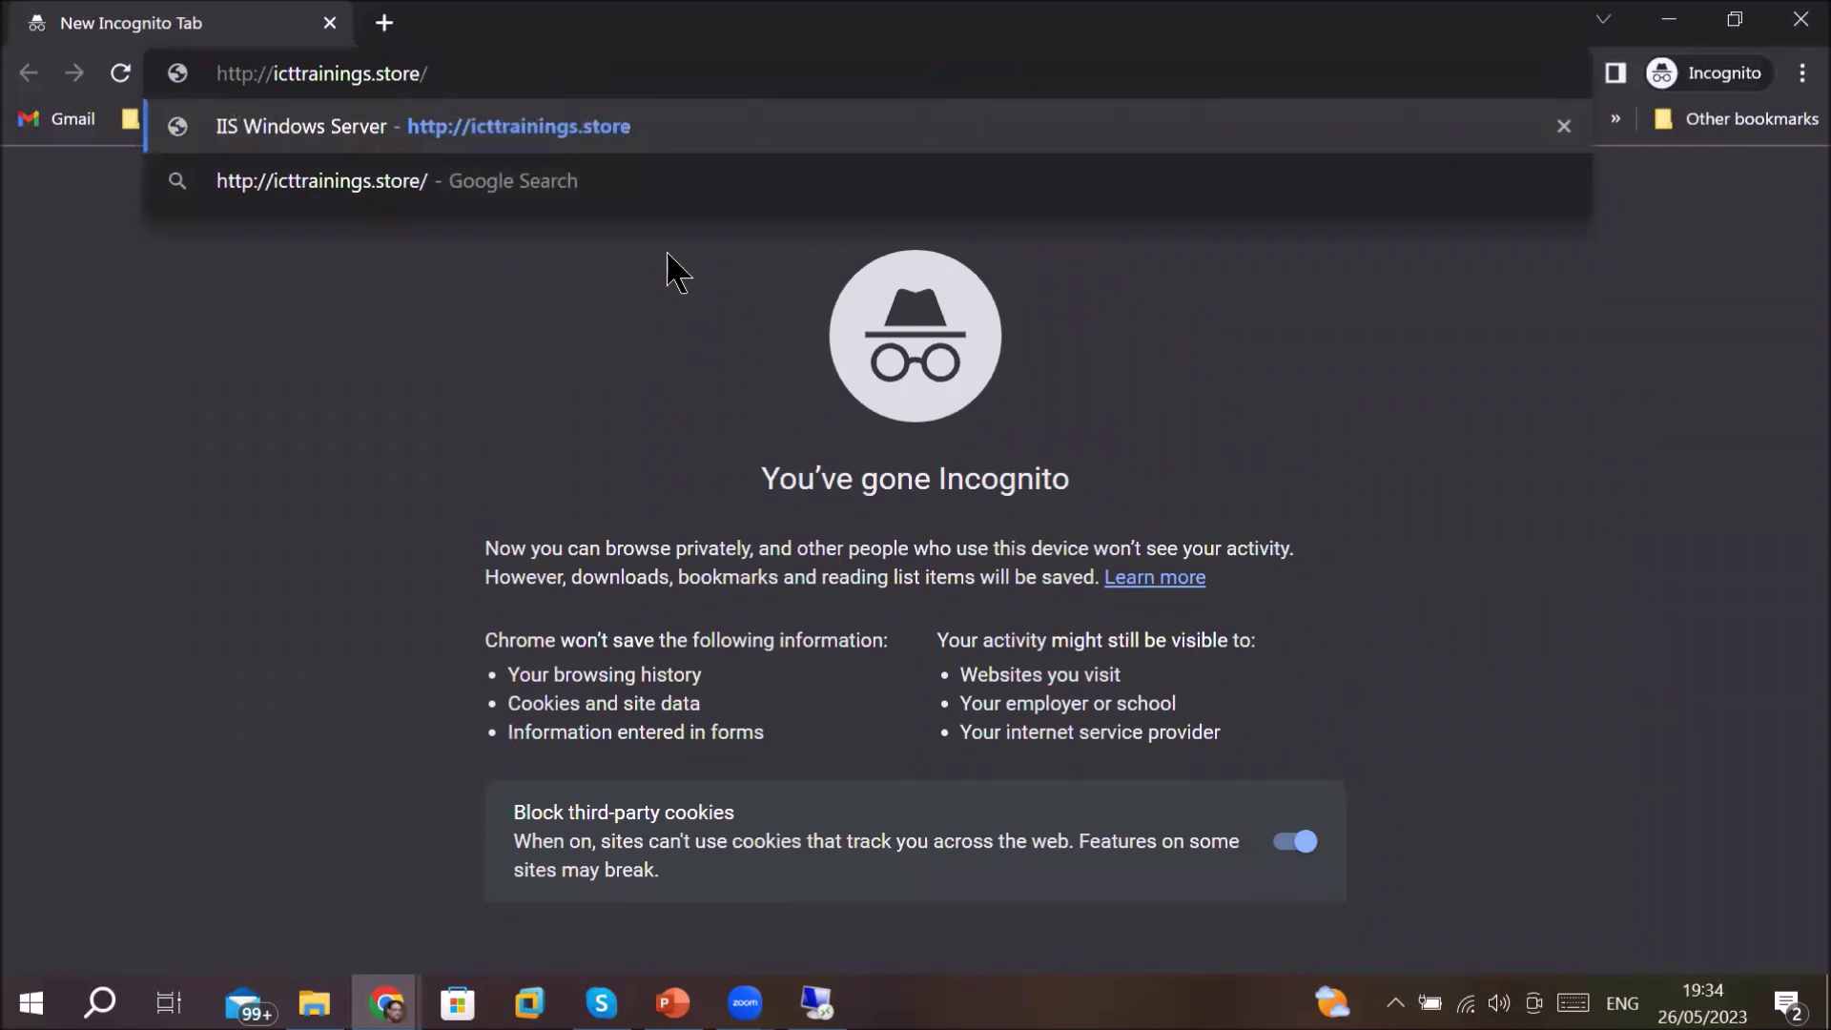
pyautogui.press('Return')
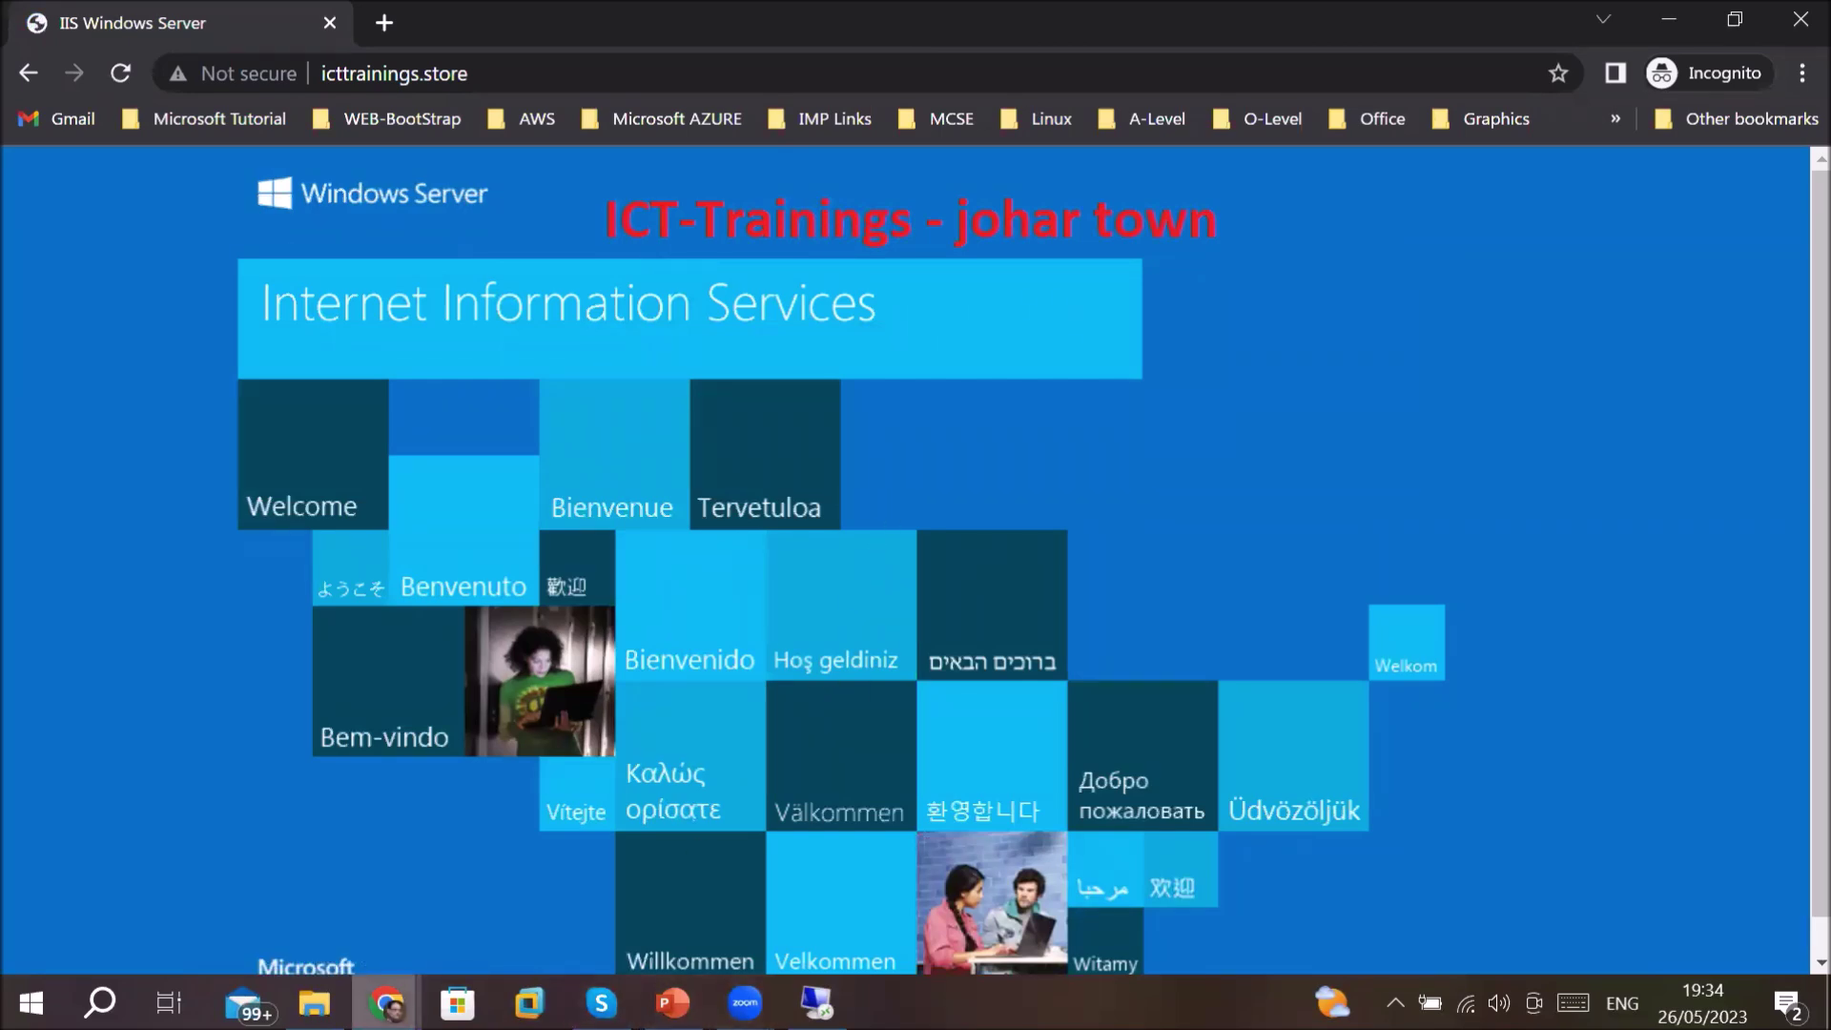
pyautogui.moveTo(387, 1002)
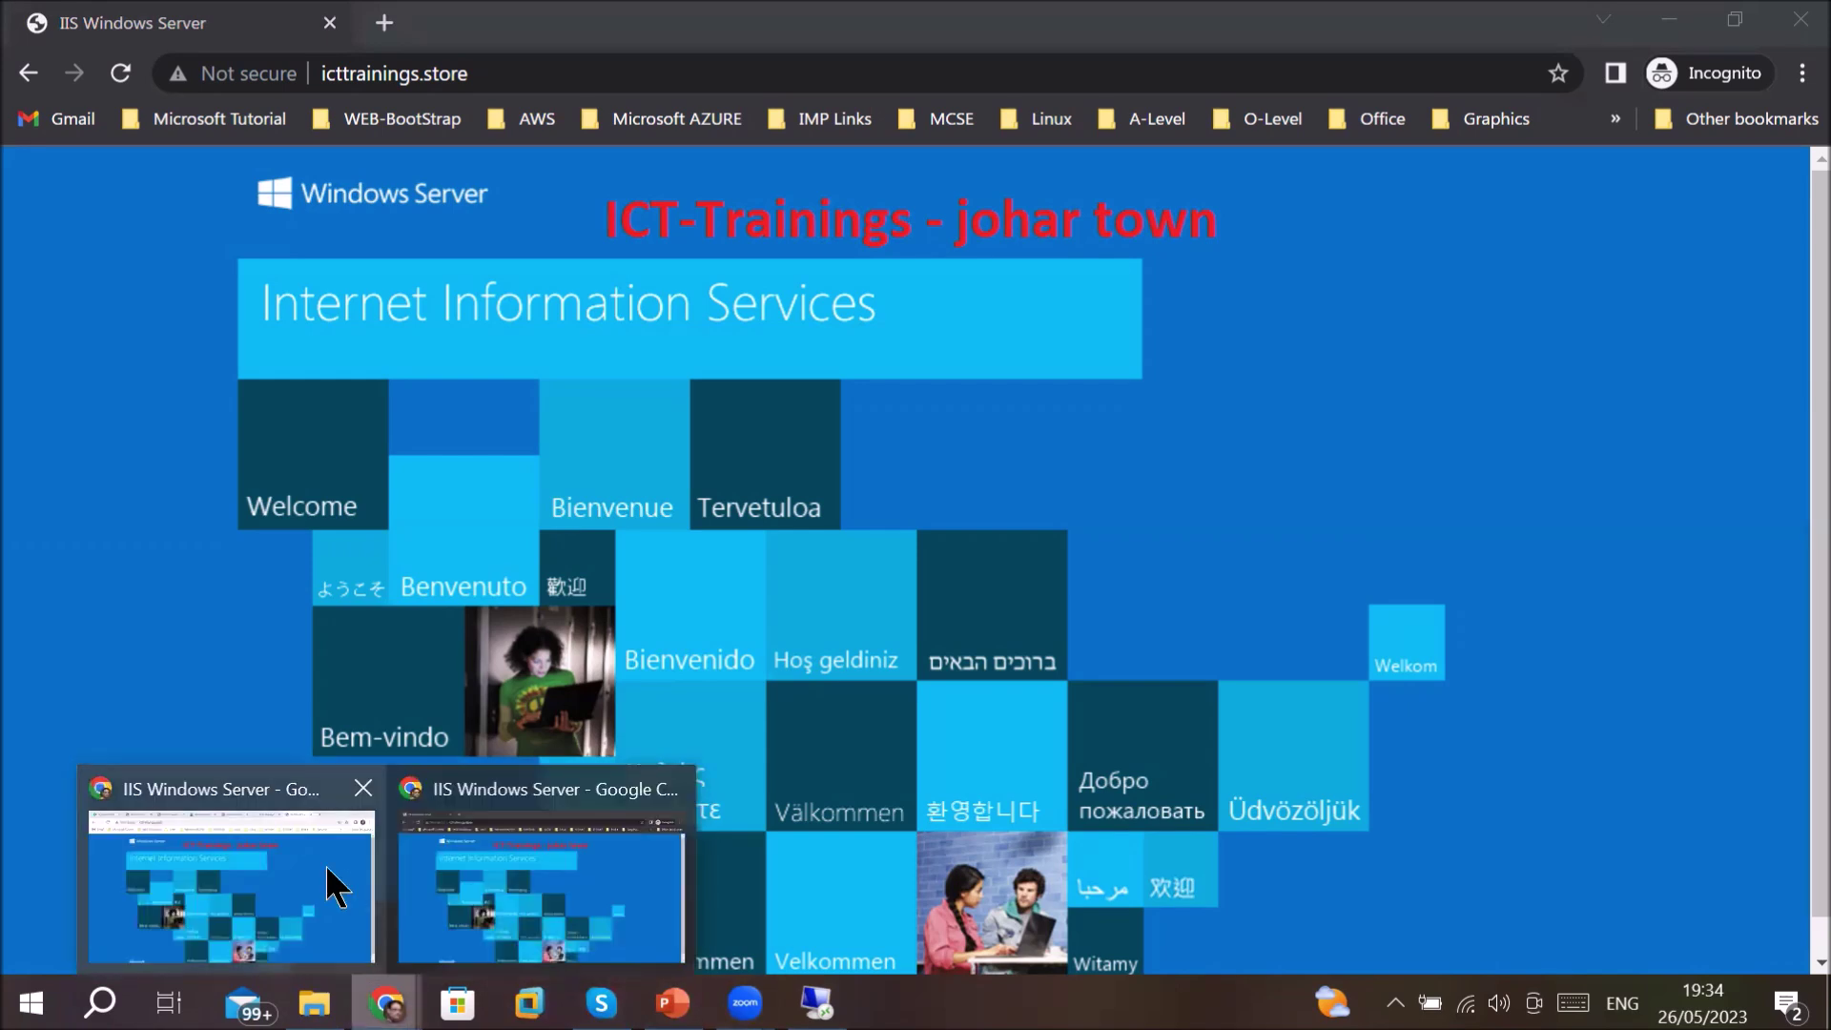
pyautogui.click(279, 890)
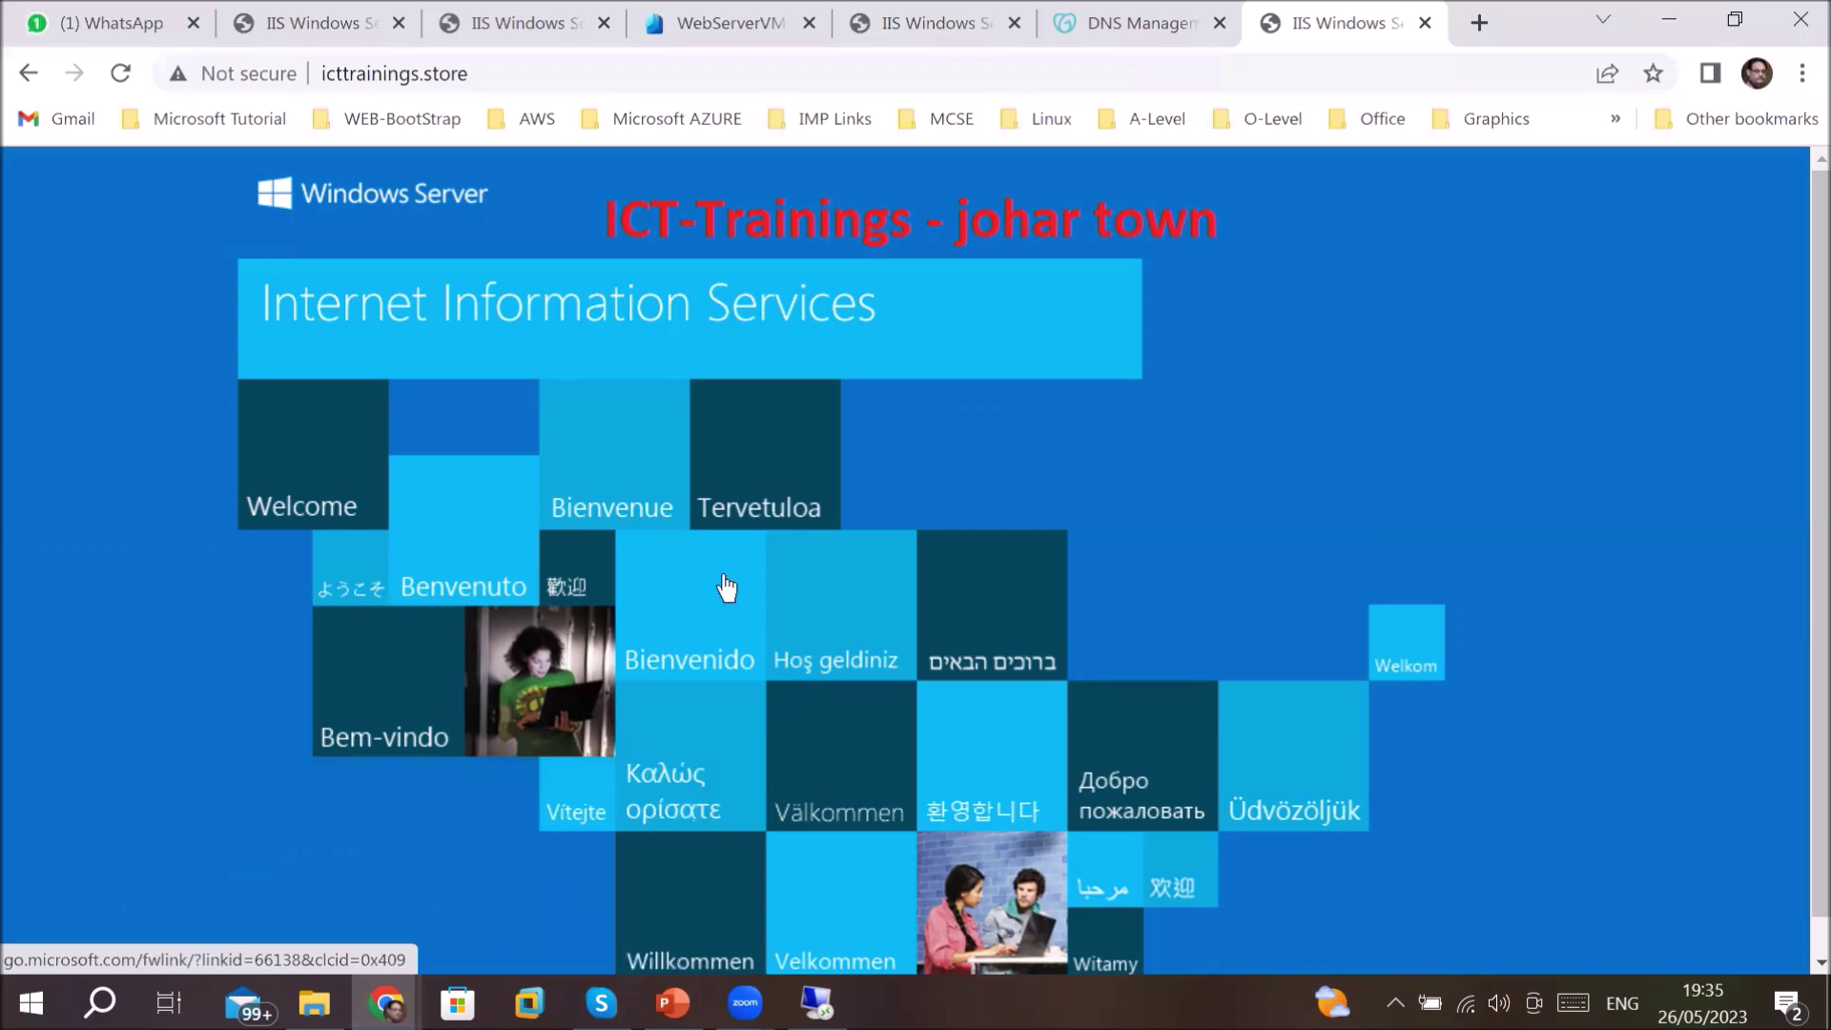
# - From the WebServerVM page, check Virtual machines under All services, then open the Resource groups list
pyautogui.click(730, 19)
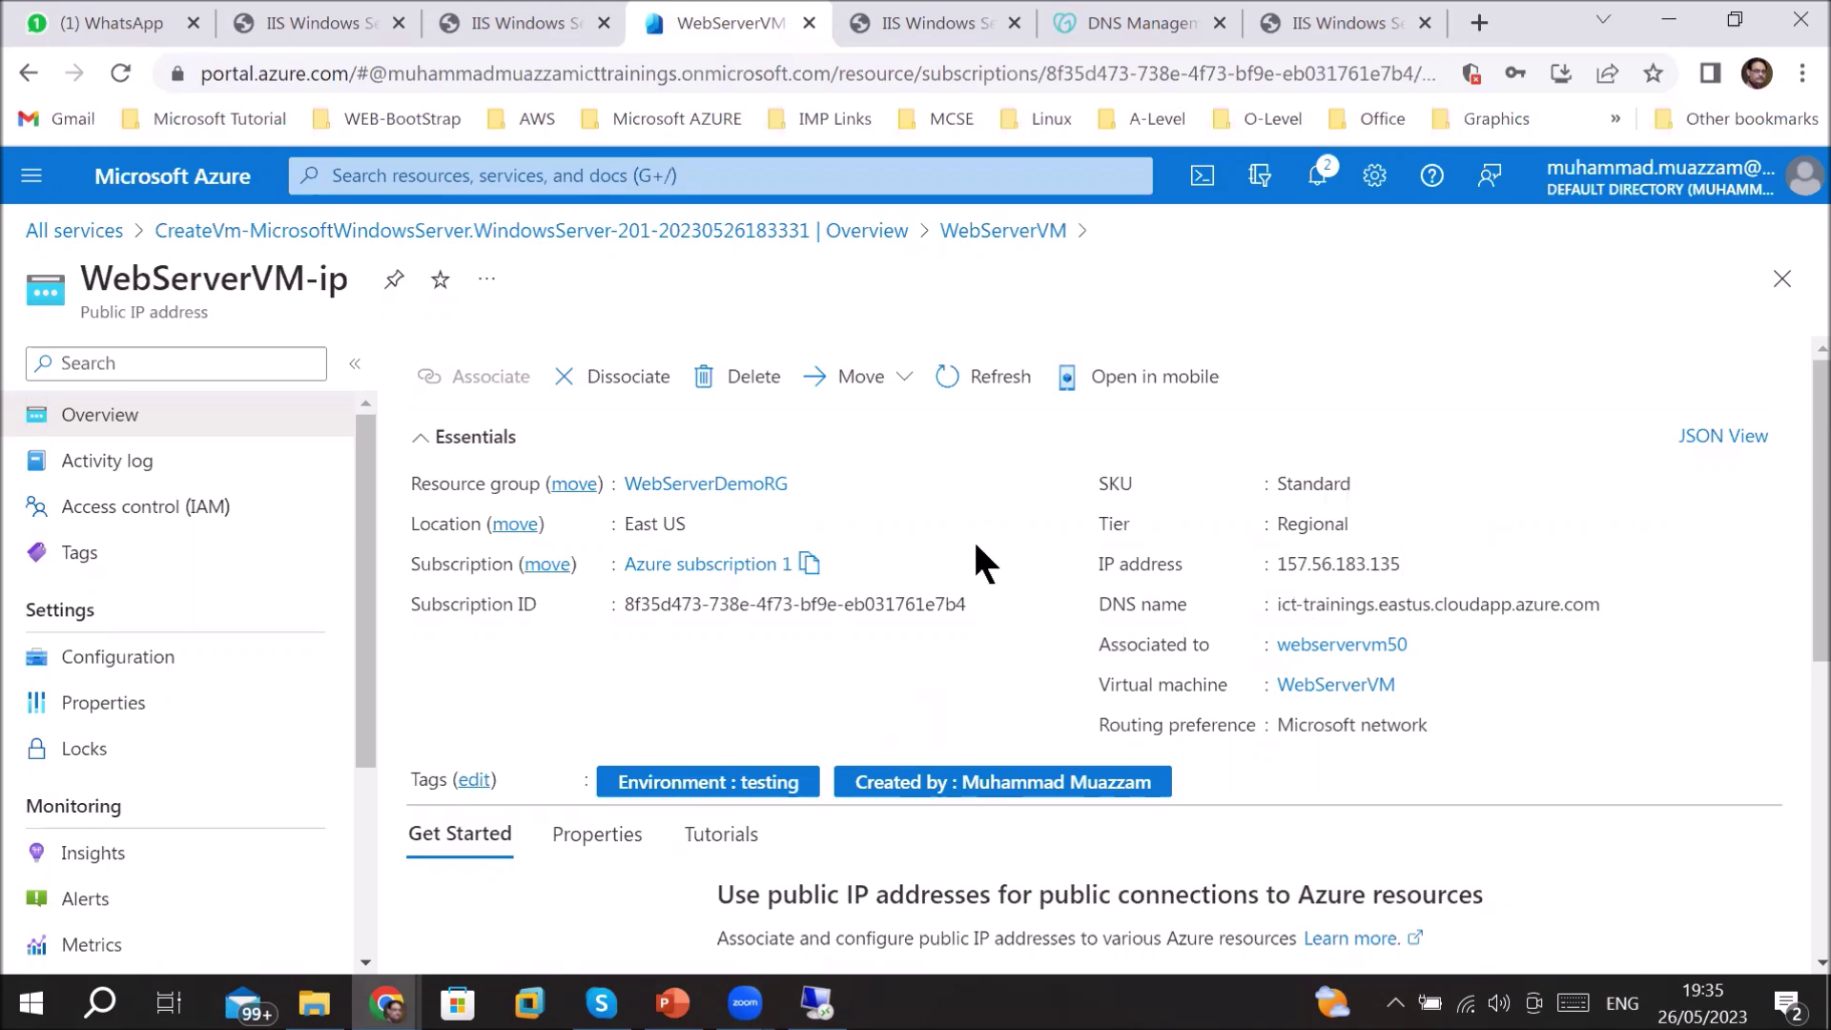
pyautogui.scroll(-3, 973, 544)
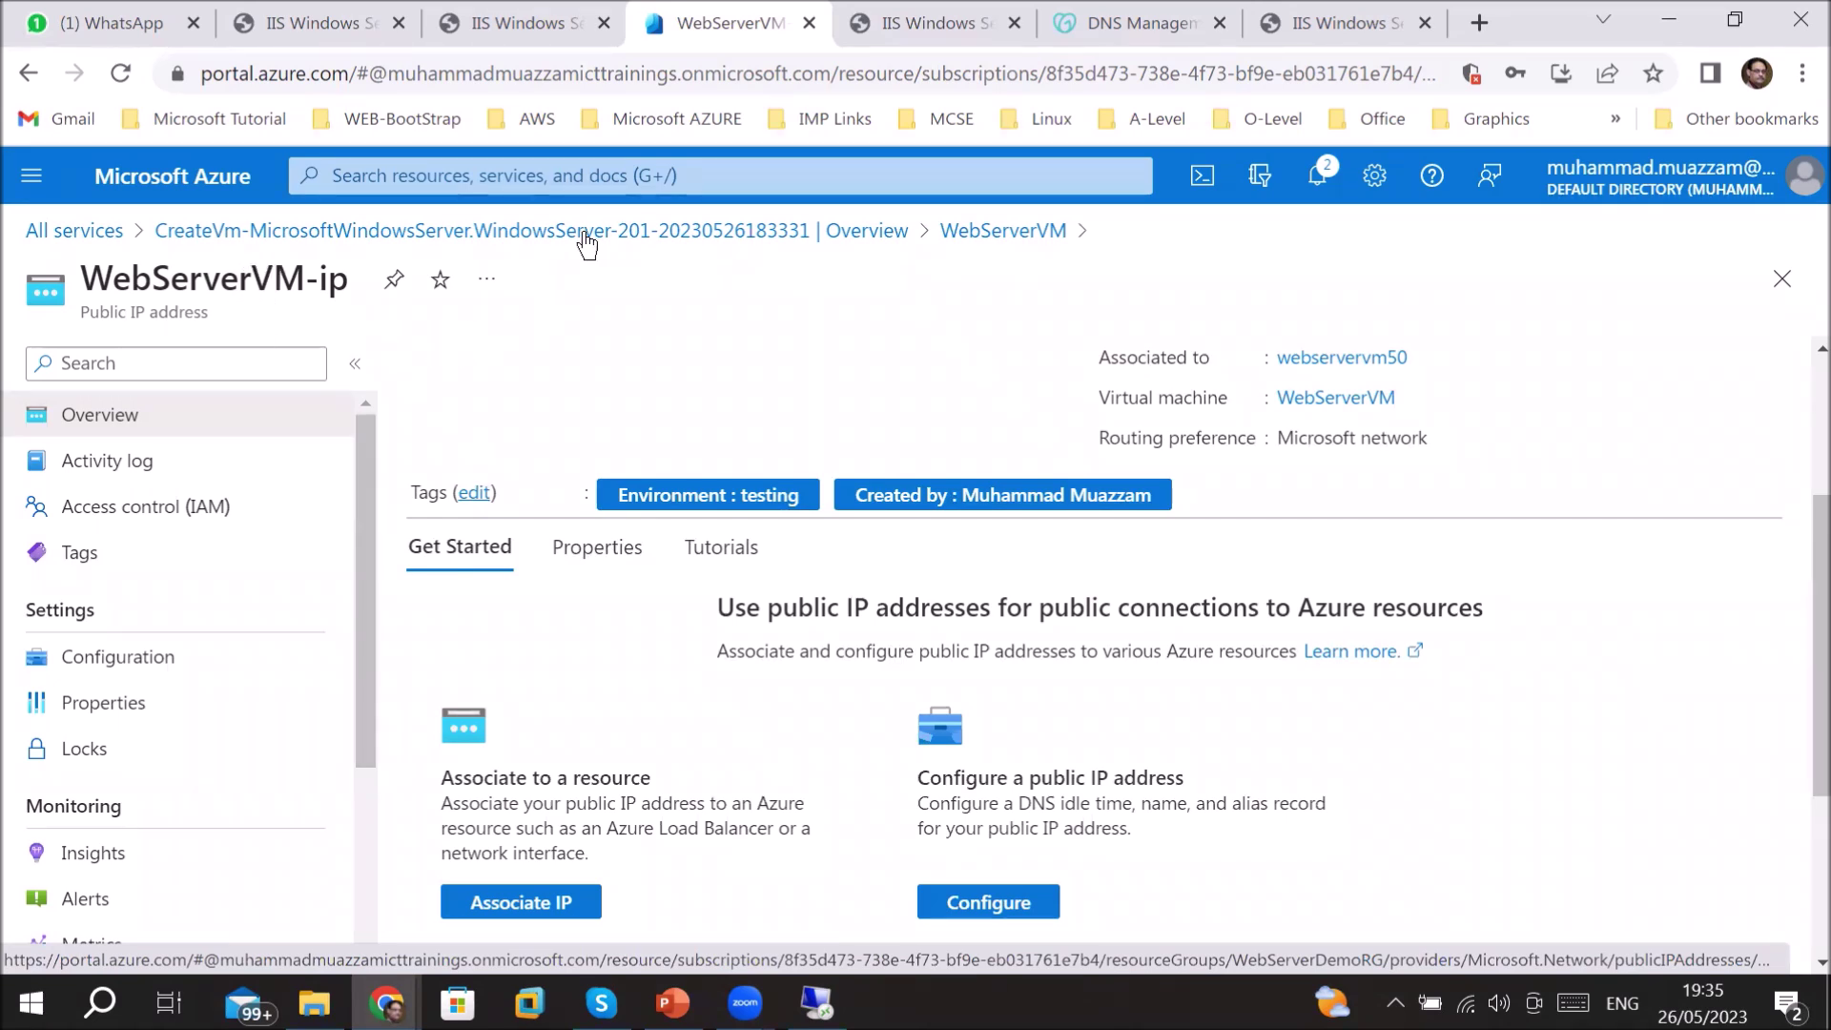
pyautogui.click(71, 232)
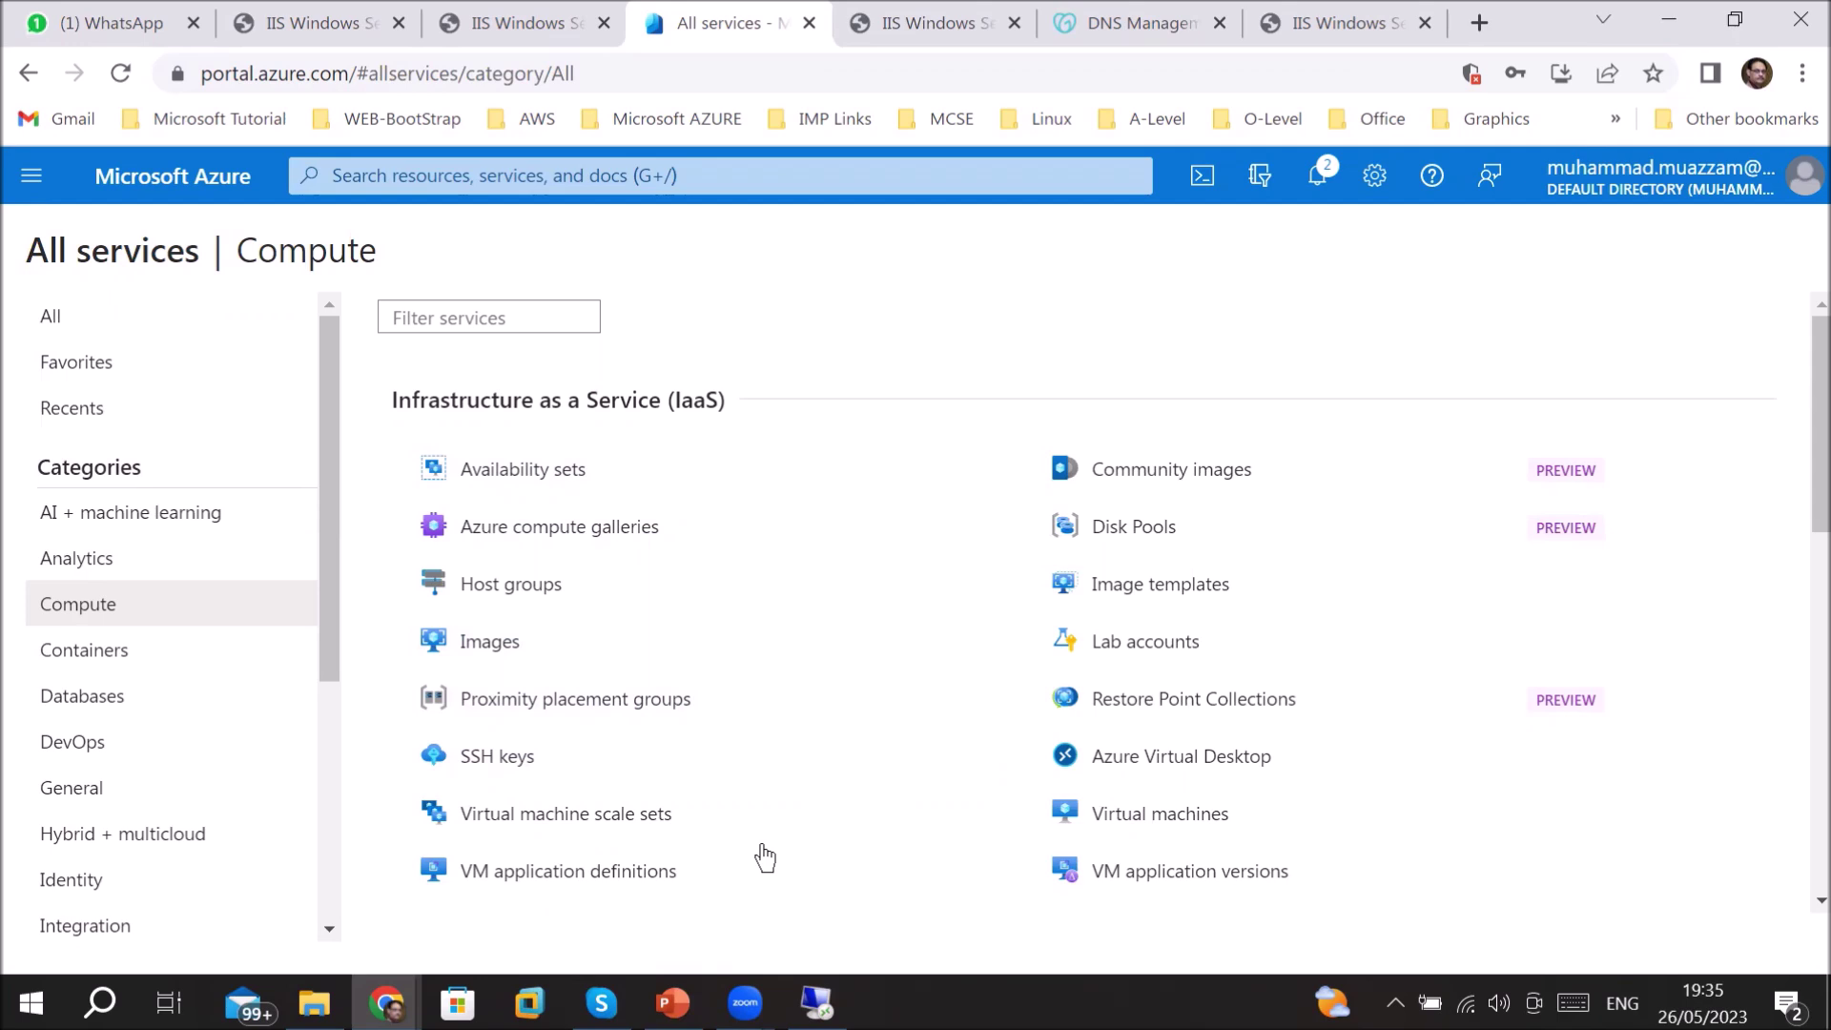
pyautogui.click(1118, 815)
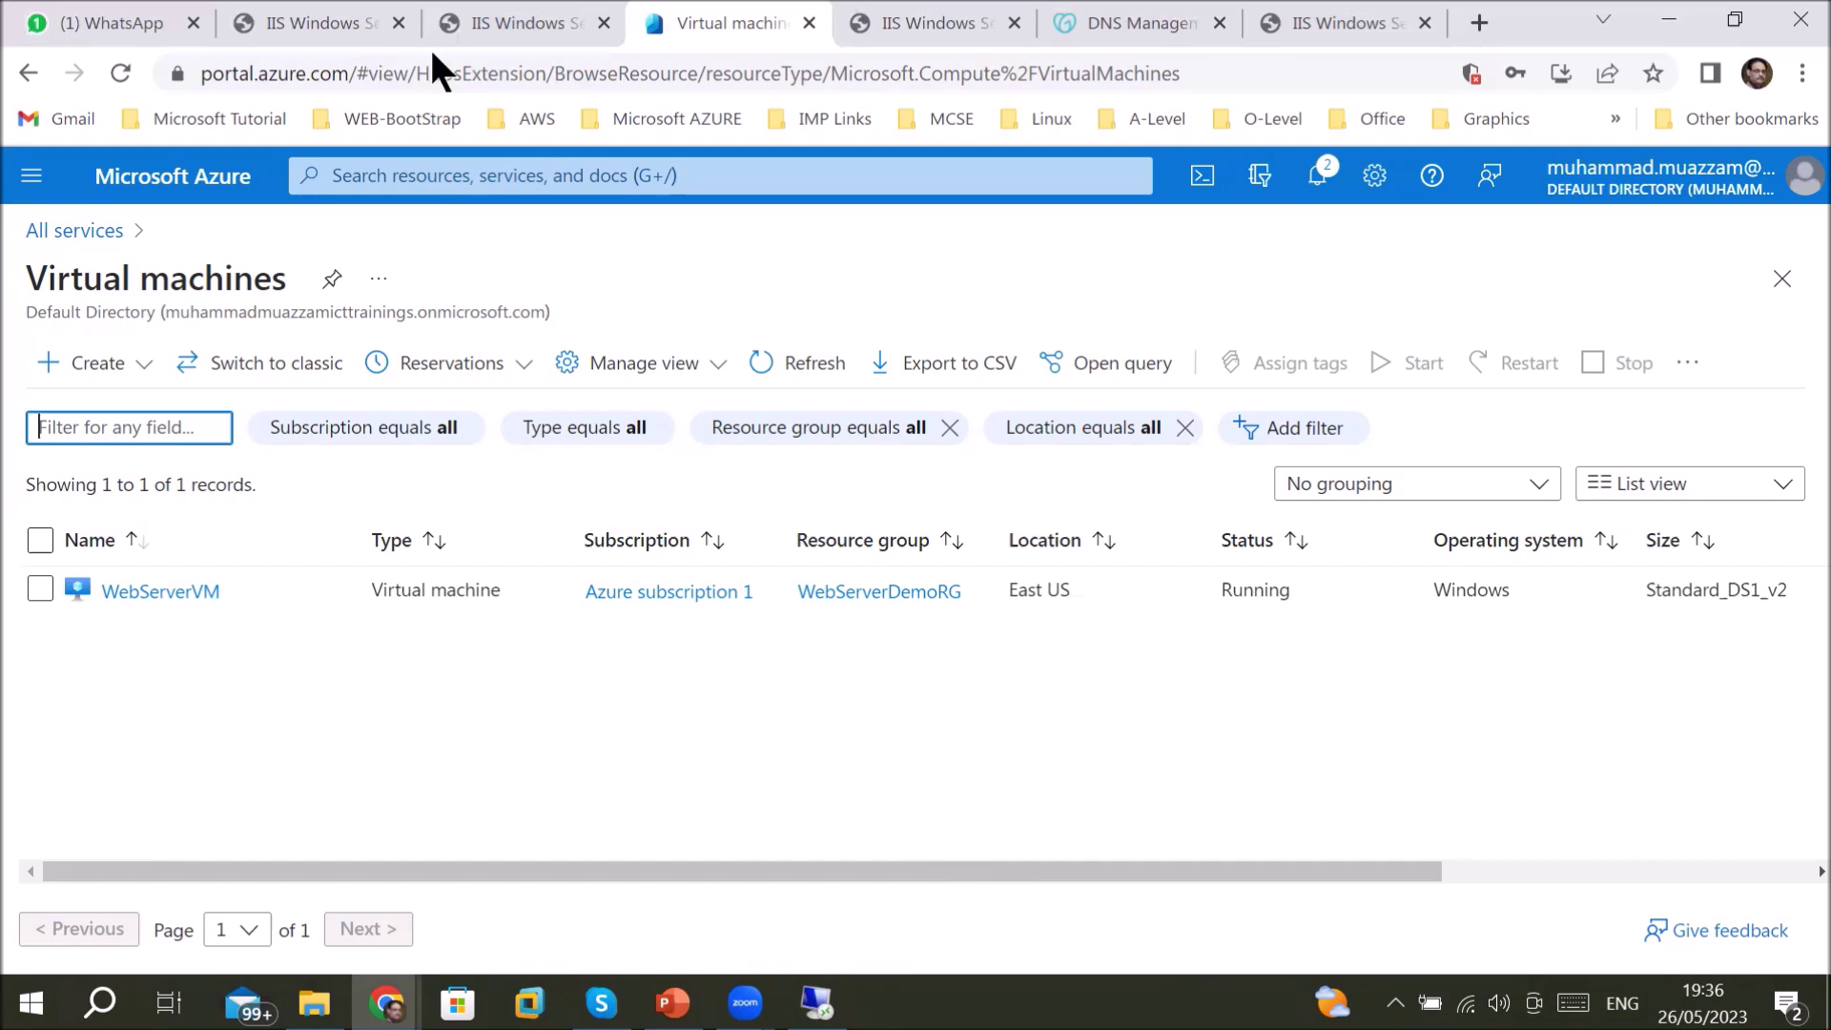
pyautogui.click(91, 240)
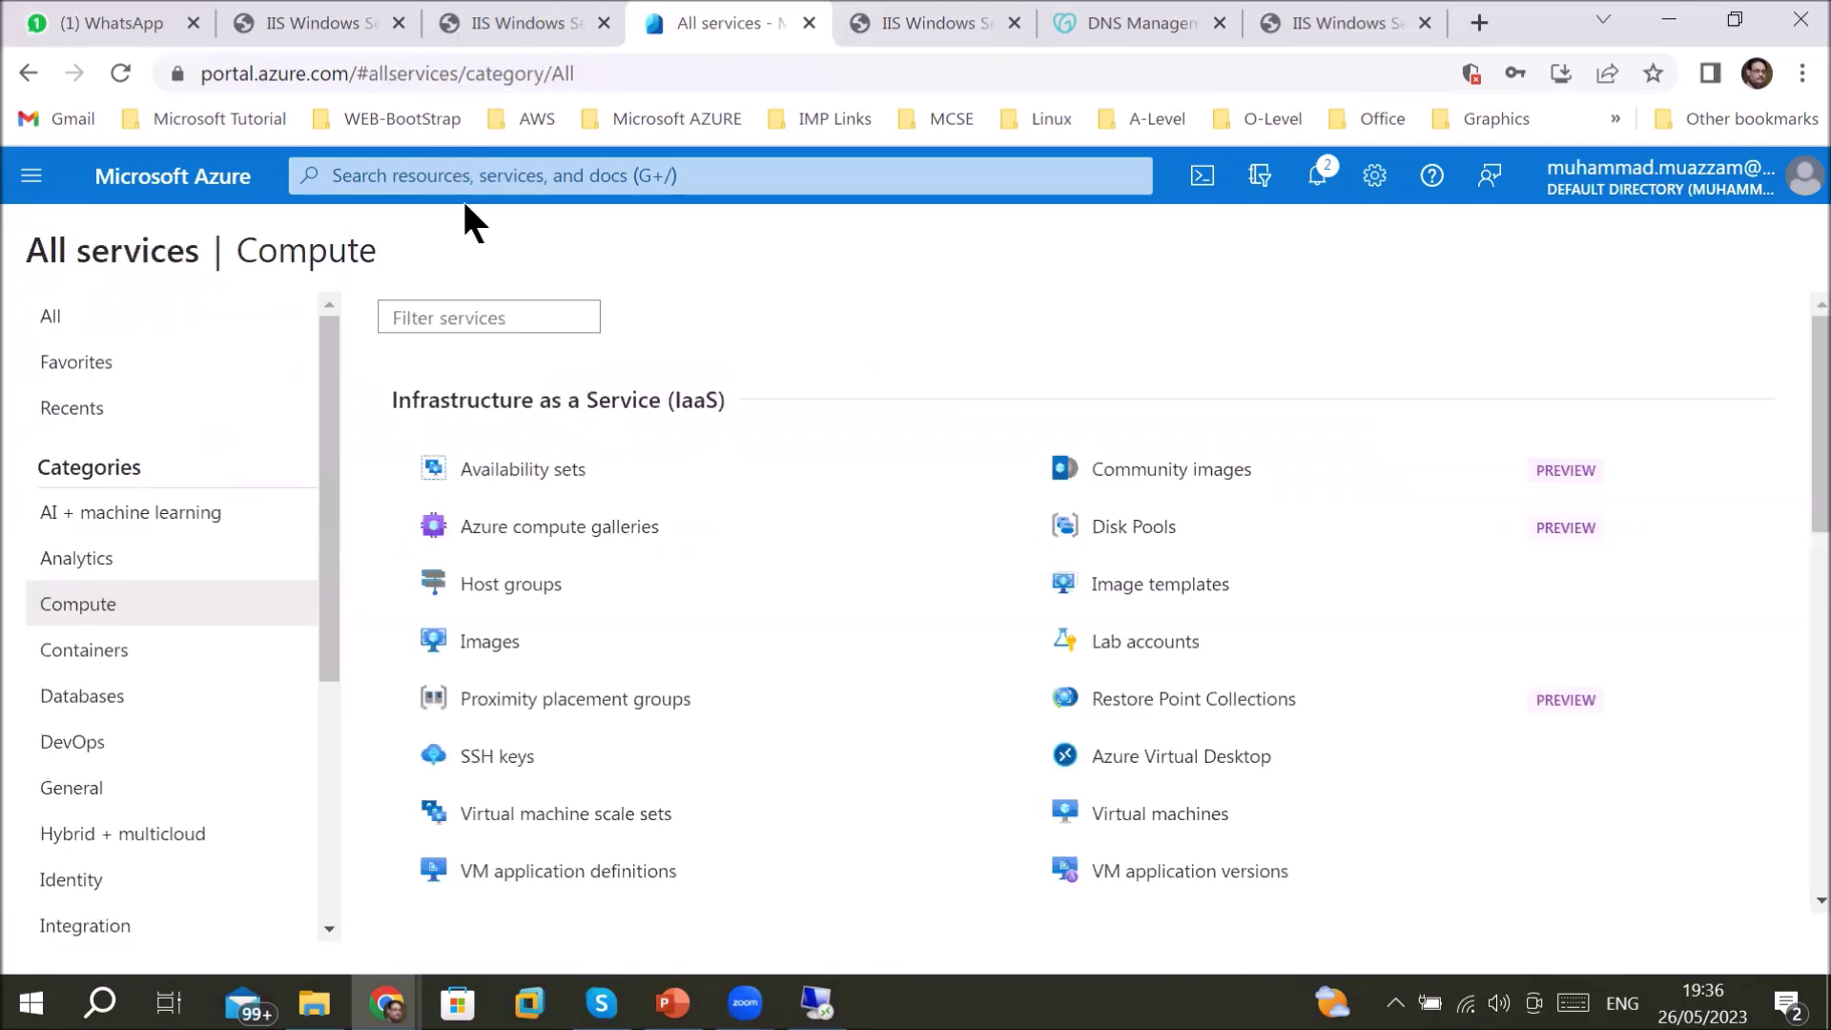
pyautogui.click(494, 178)
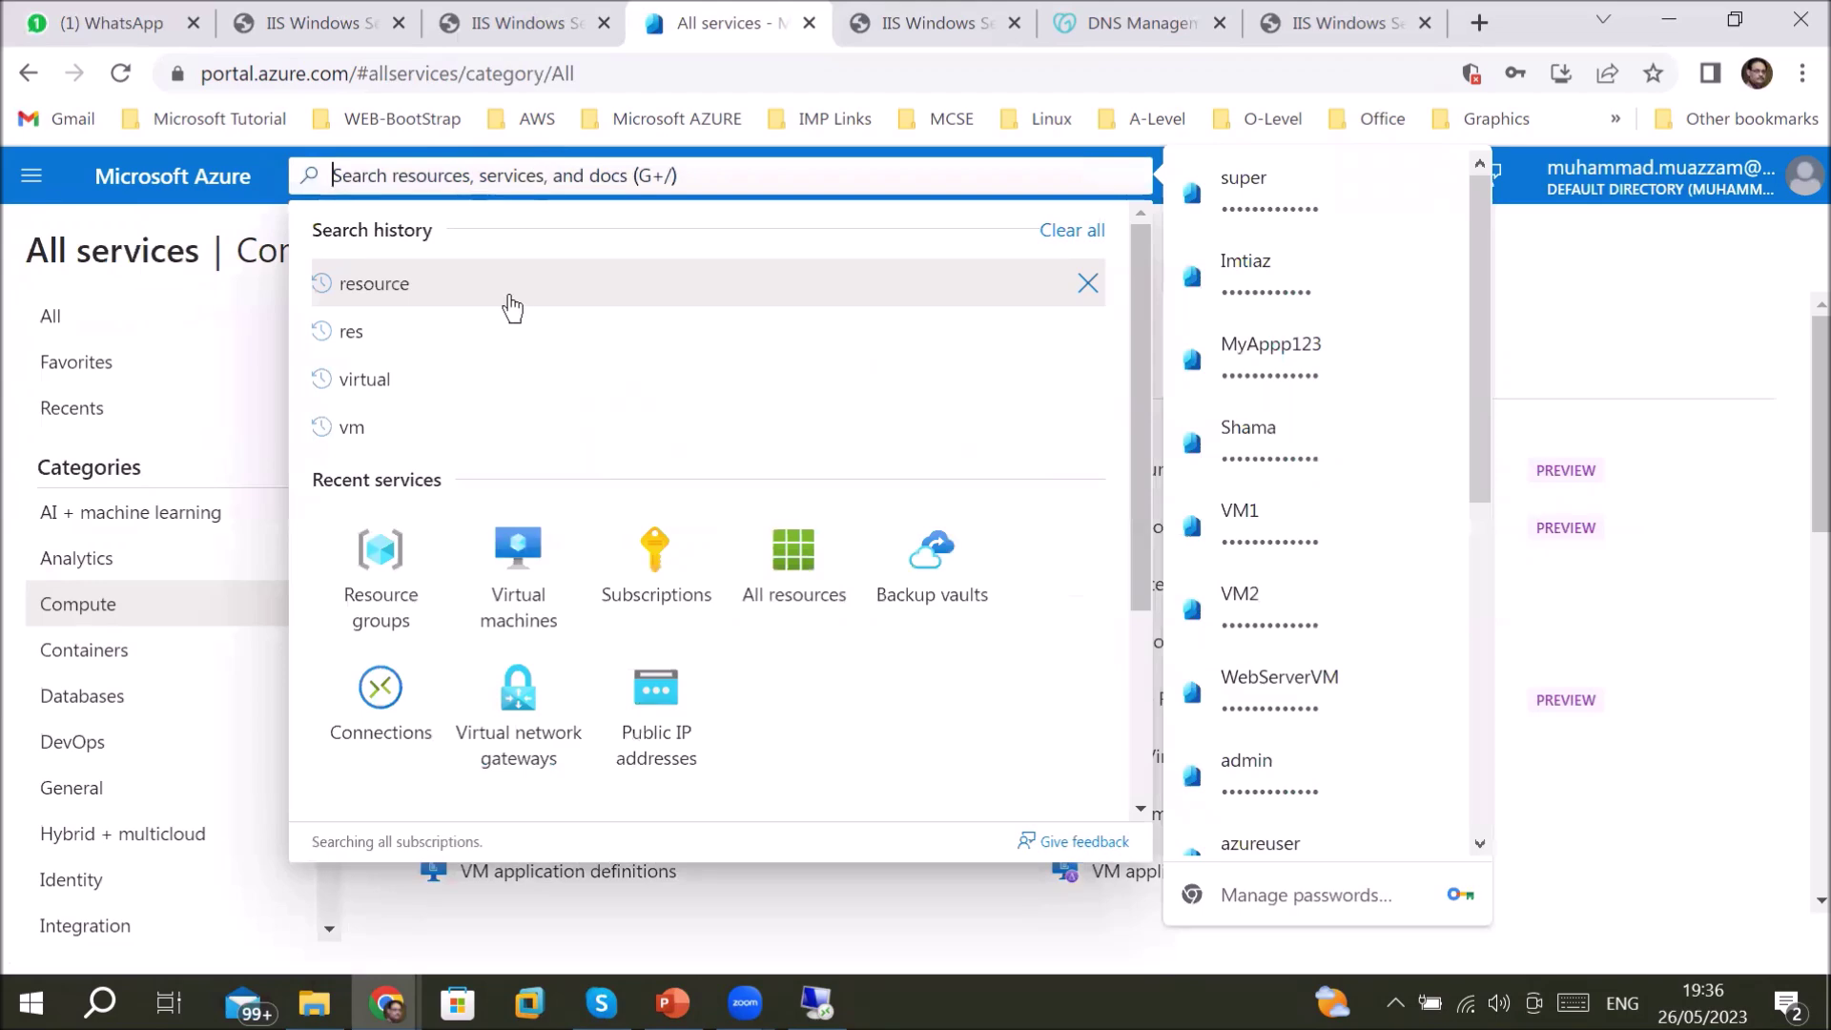
pyautogui.click(368, 591)
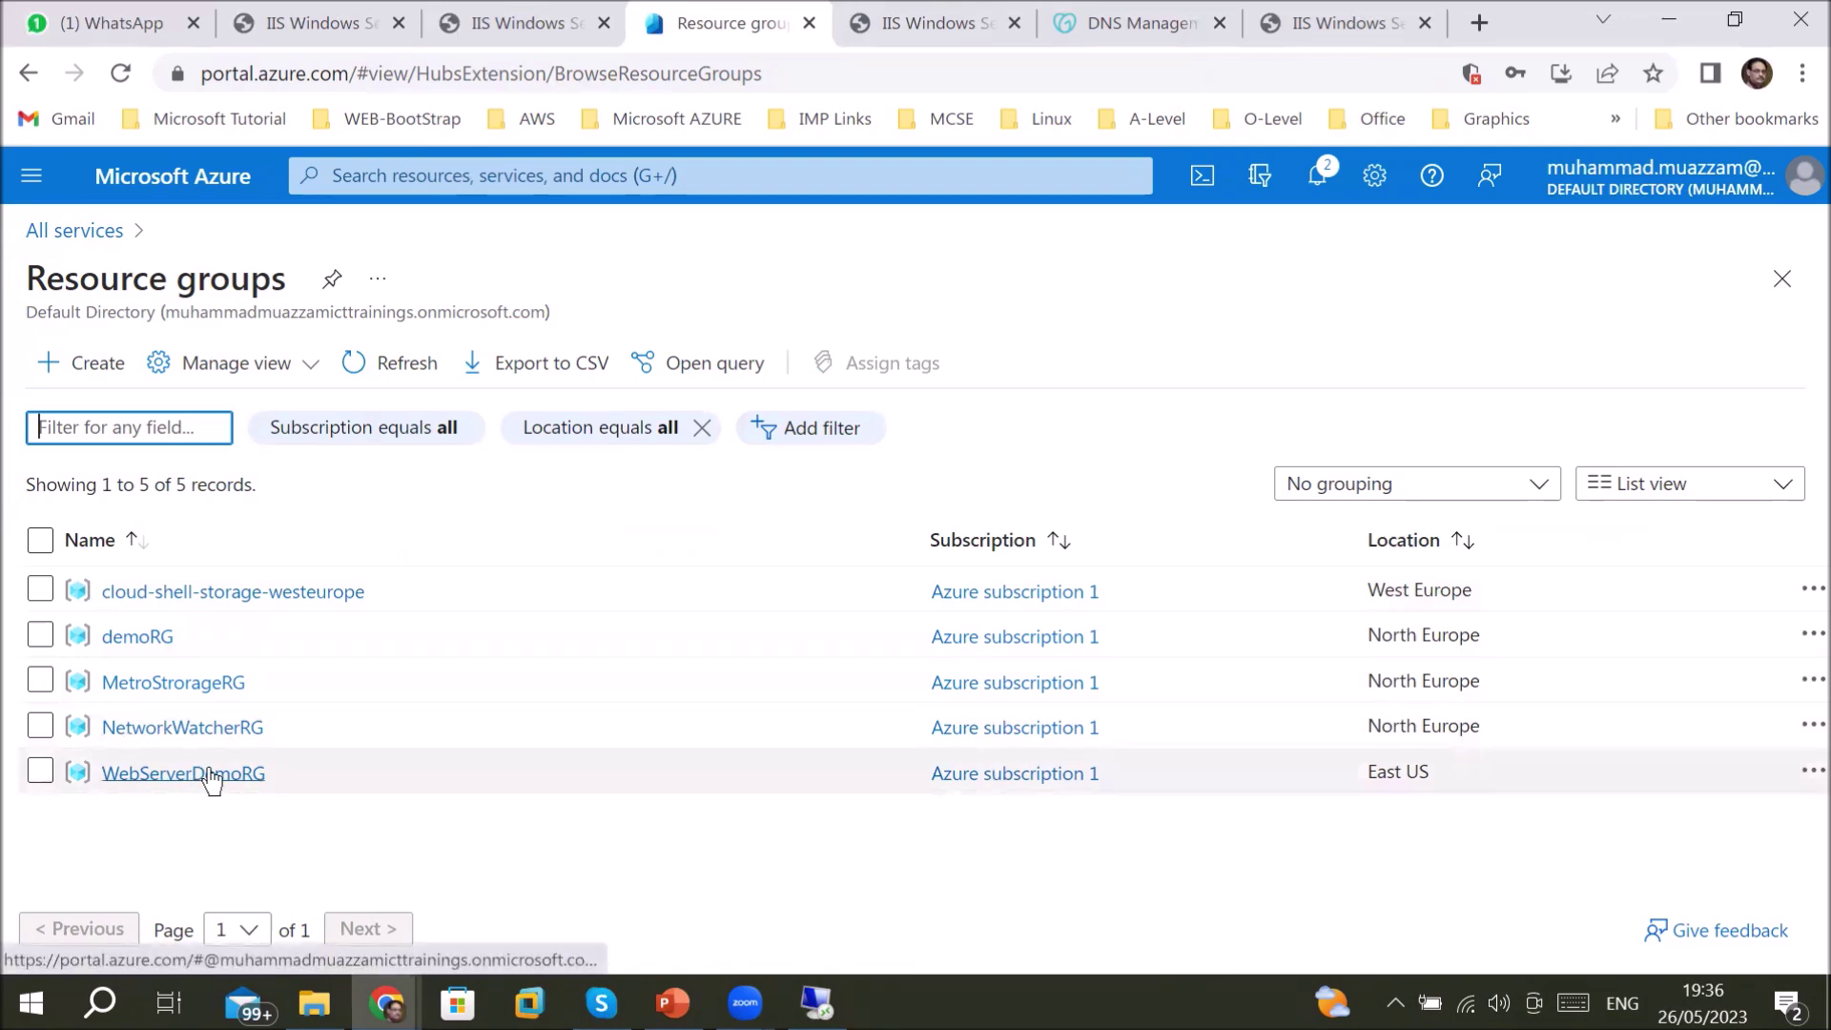
# - Delete WebServerDemoRG and its six resources, pasting 'WebServerDemoRG' into the confirmation field and confirming twice
pyautogui.click(162, 774)
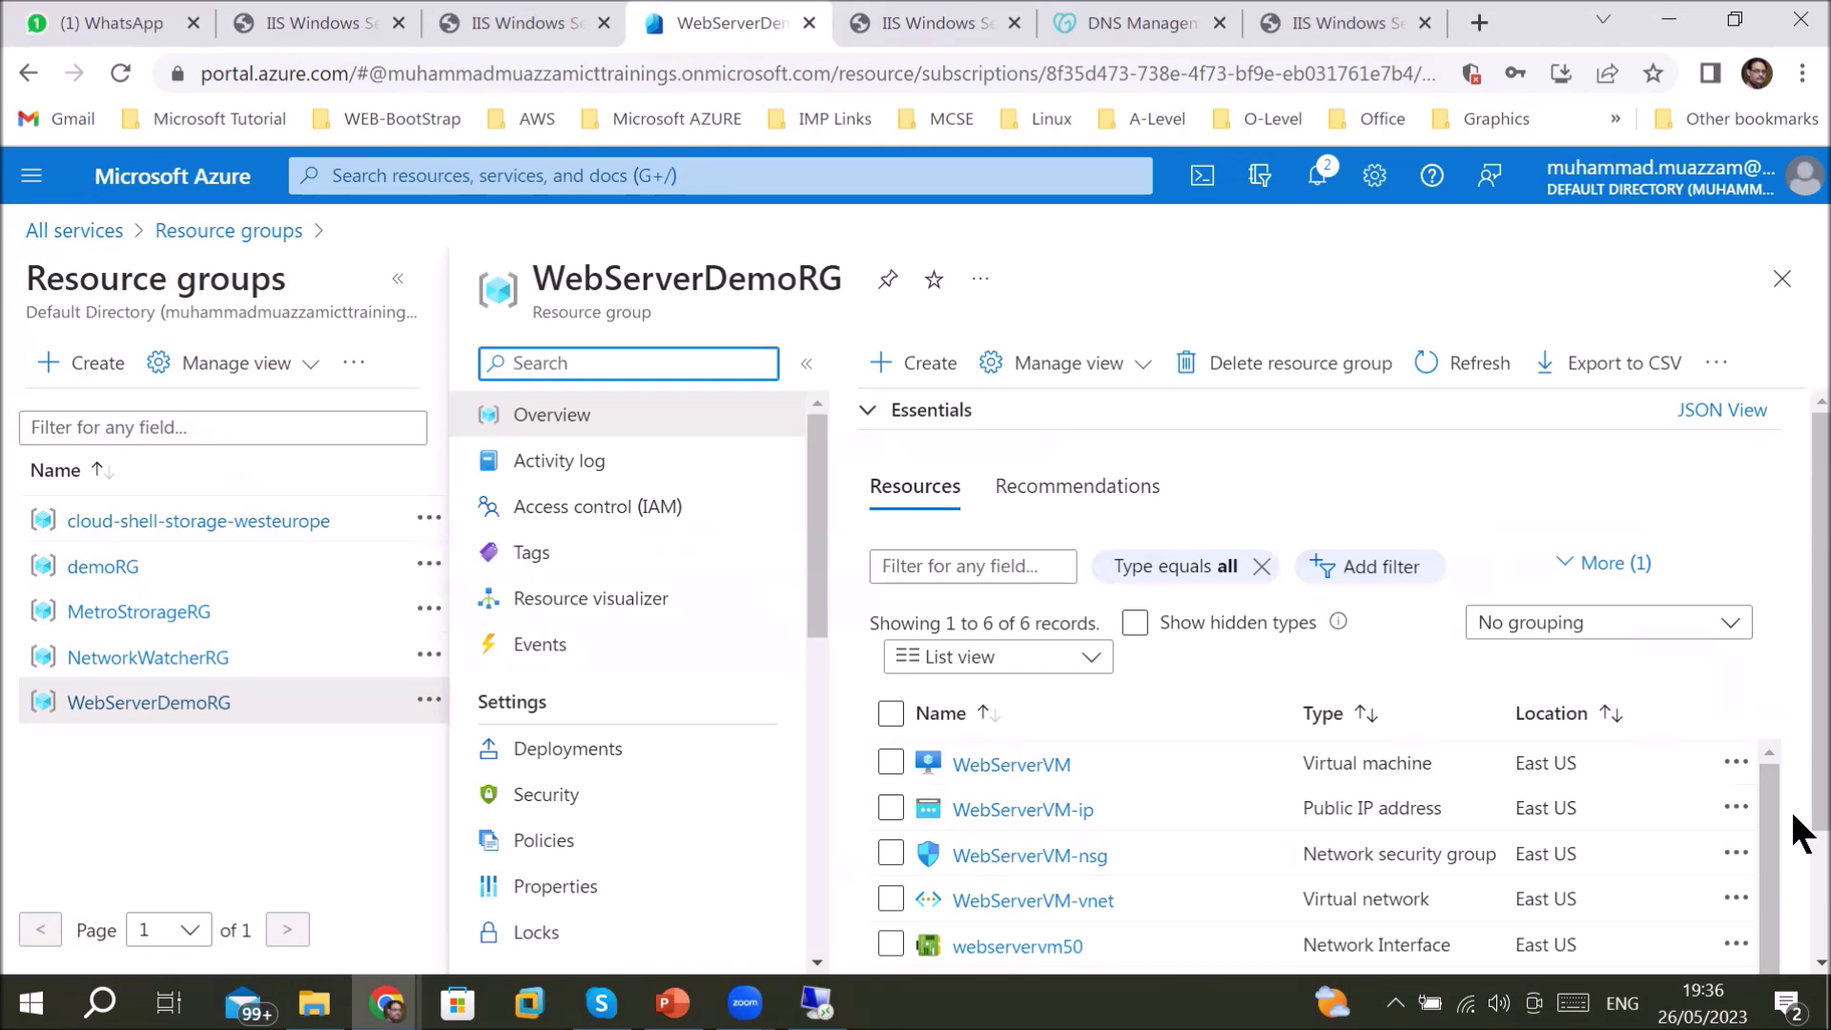
pyautogui.scroll(-2, 1791, 820)
pyautogui.scroll(-3, 1793, 820)
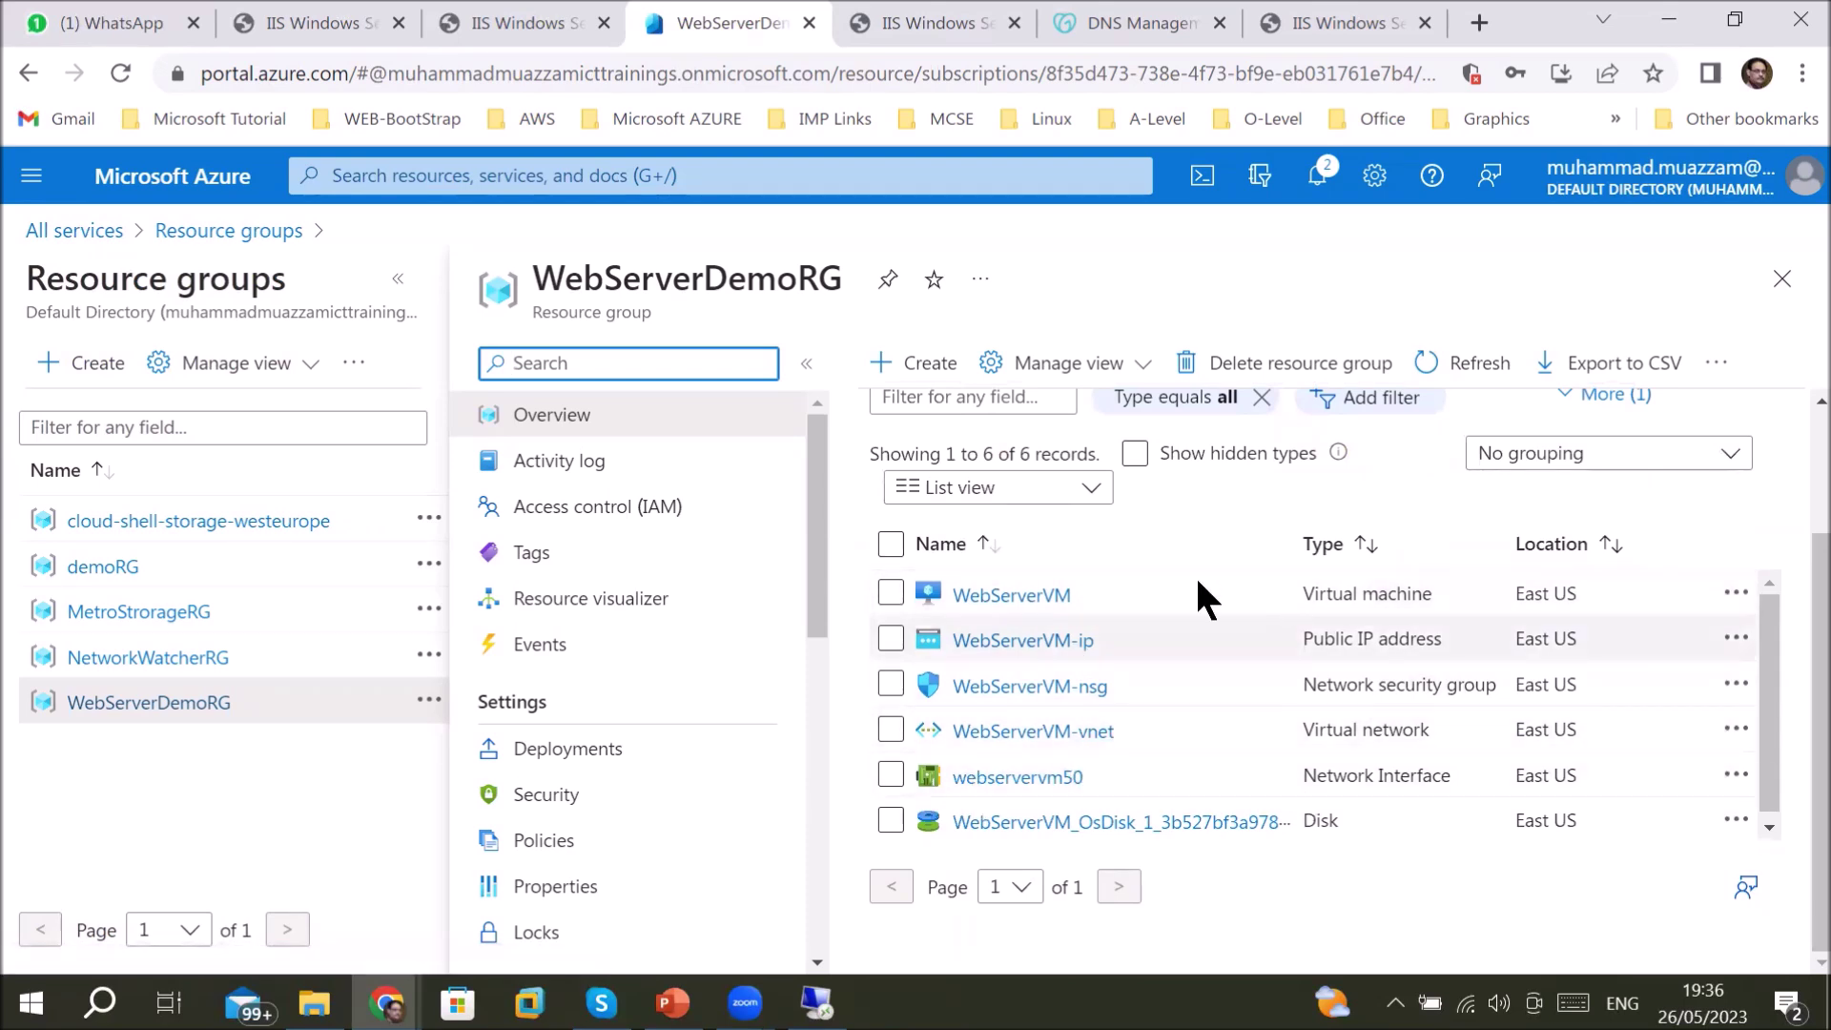
pyautogui.click(1273, 363)
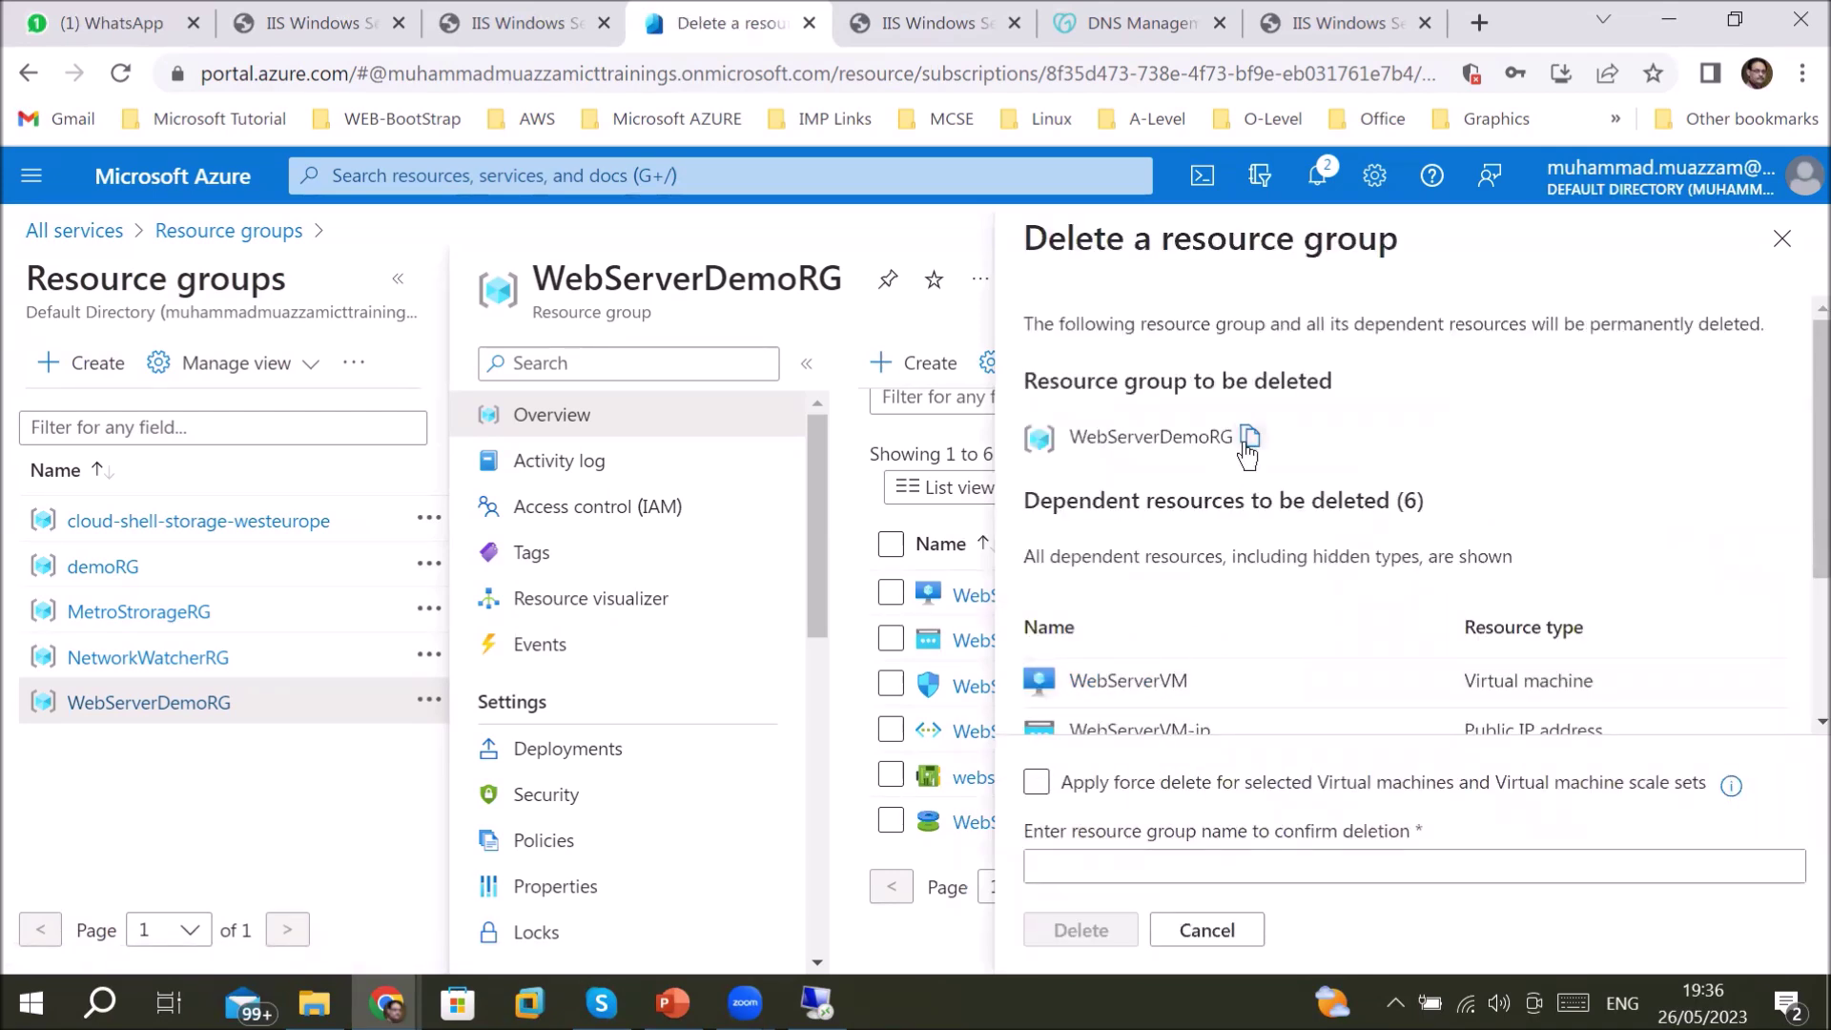
pyautogui.click(1152, 870)
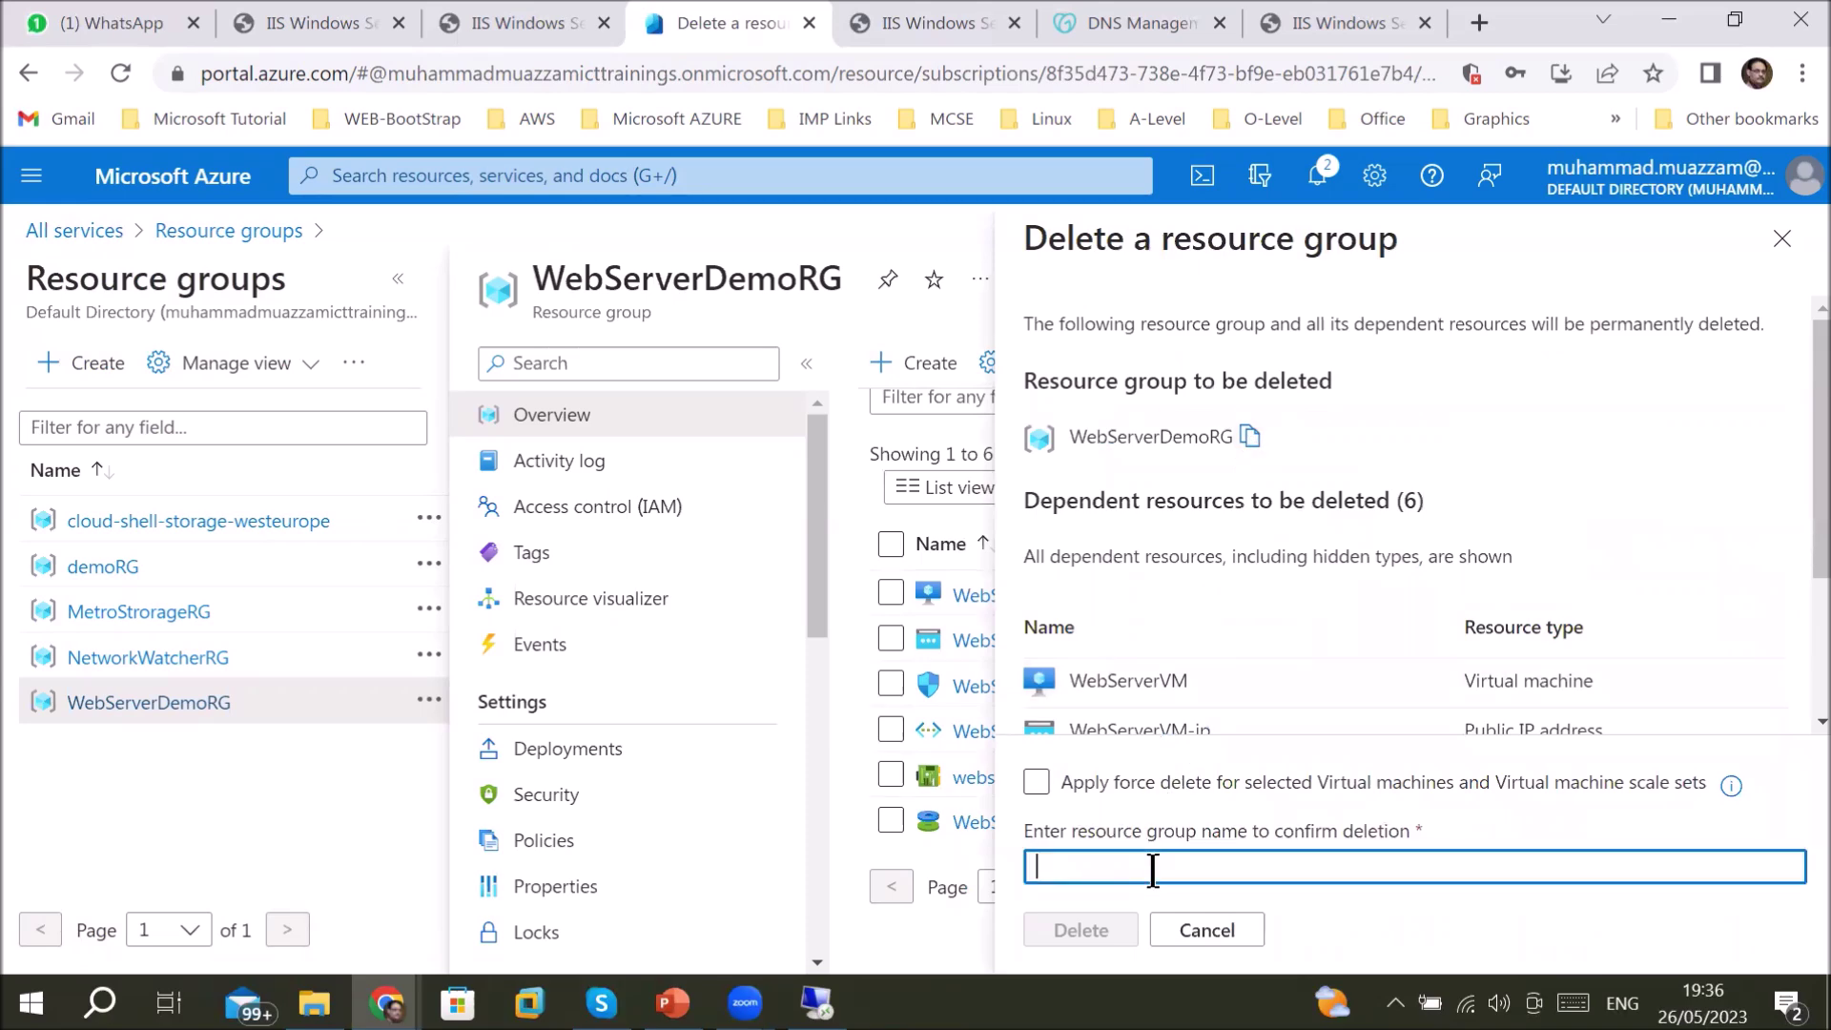
pyautogui.rightClick(1152, 868)
pyautogui.click(1290, 647)
pyautogui.click(1093, 925)
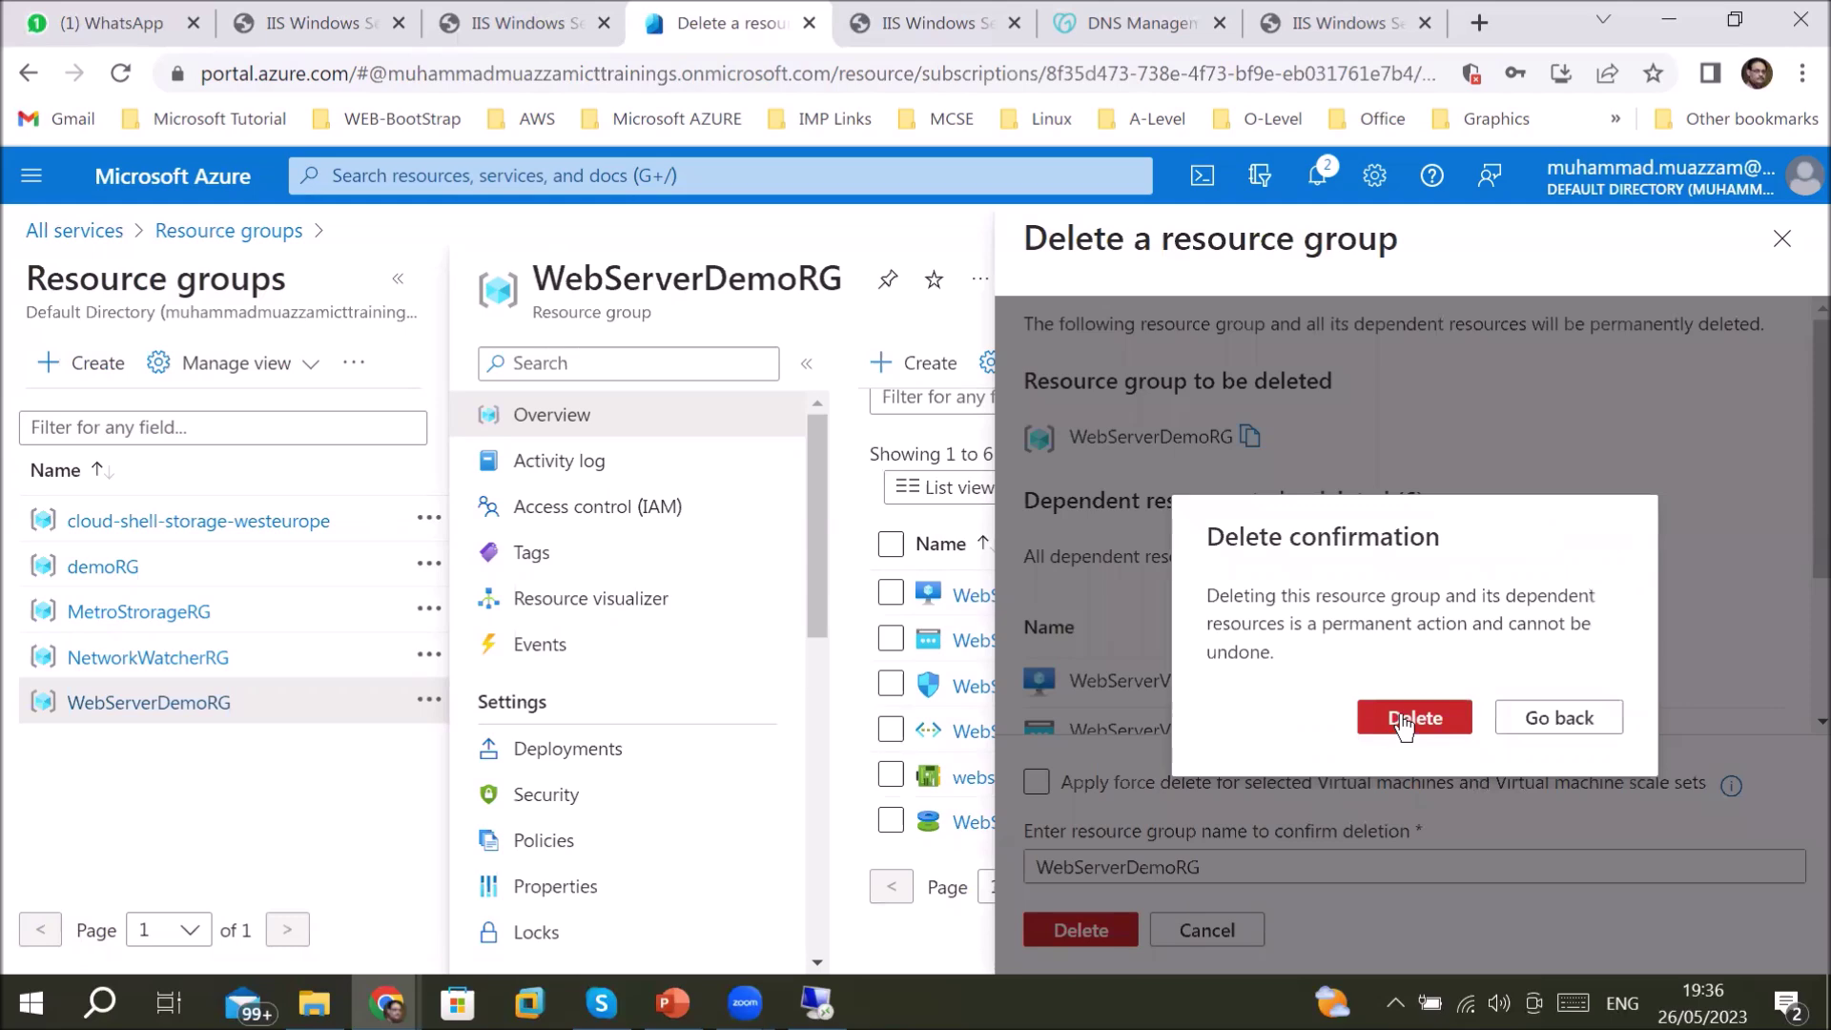
pyautogui.click(1403, 721)
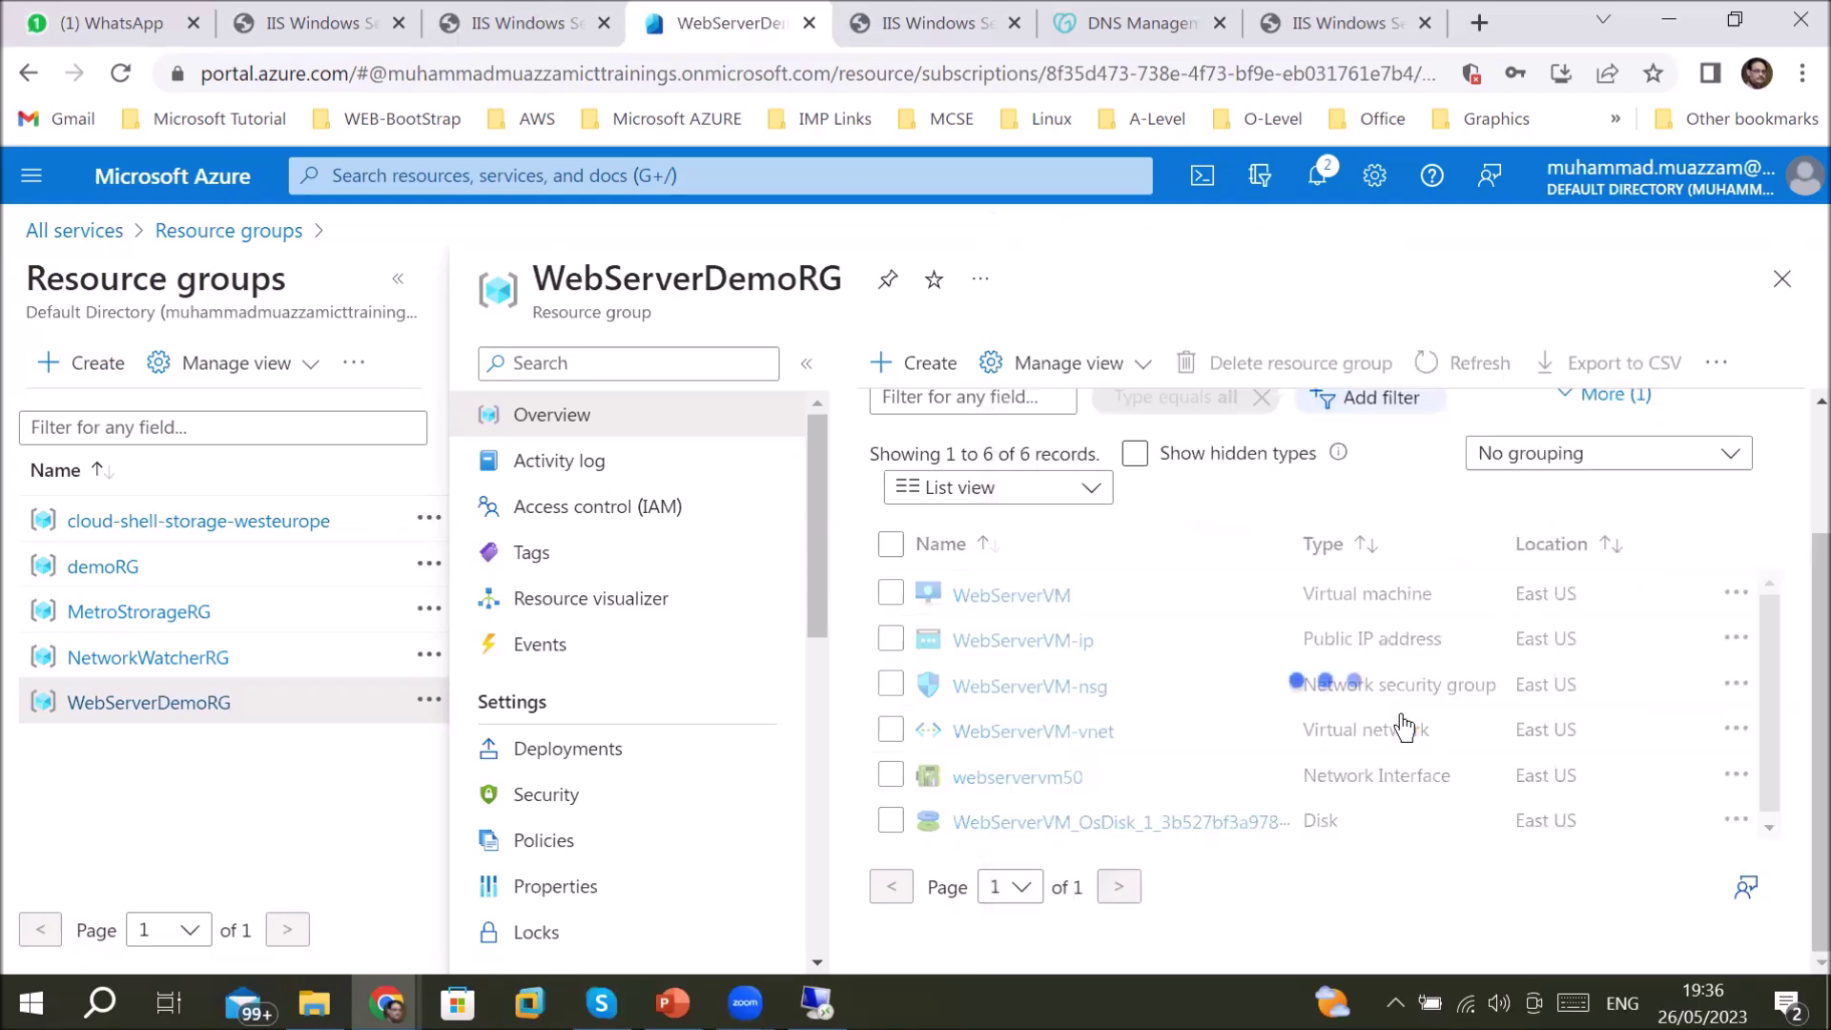